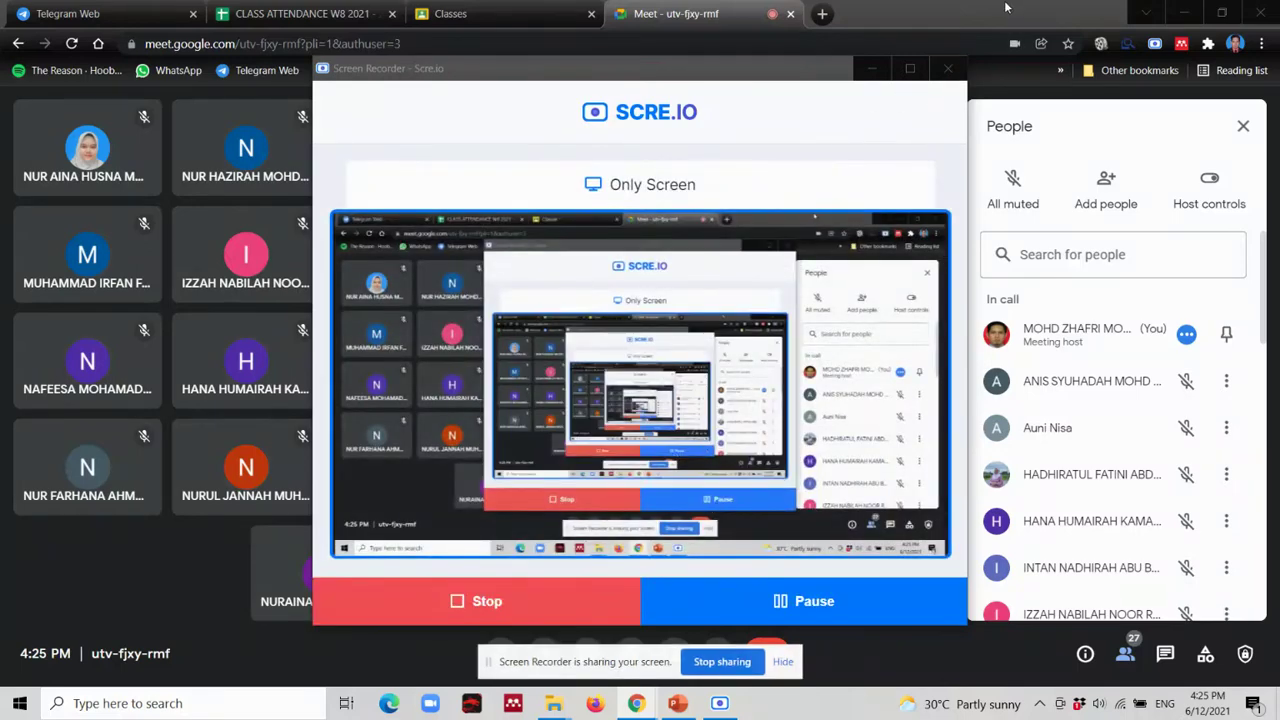
Minimize the screen recorder and bring up the Excel Lesson2_Lab deck on its title slide.
{"action": "left_click", "coordinate": [1006, 7]}
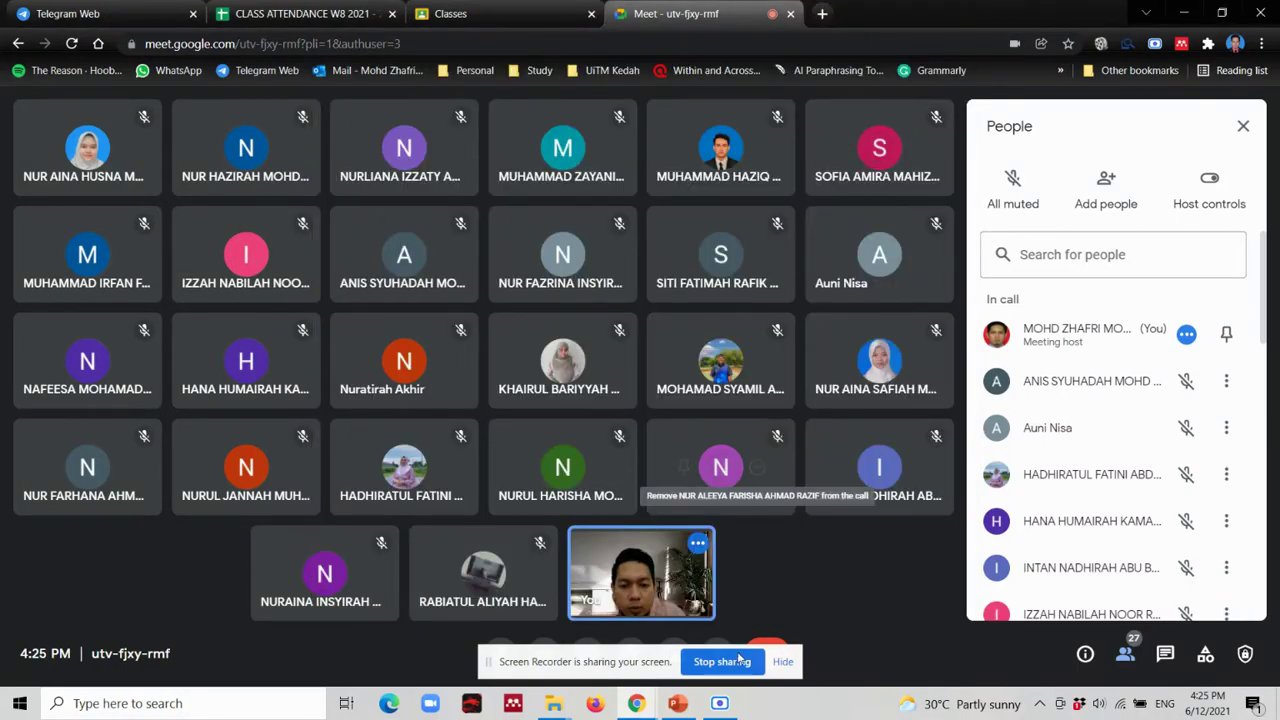
{"action": "left_click", "coordinate": [720, 703]}
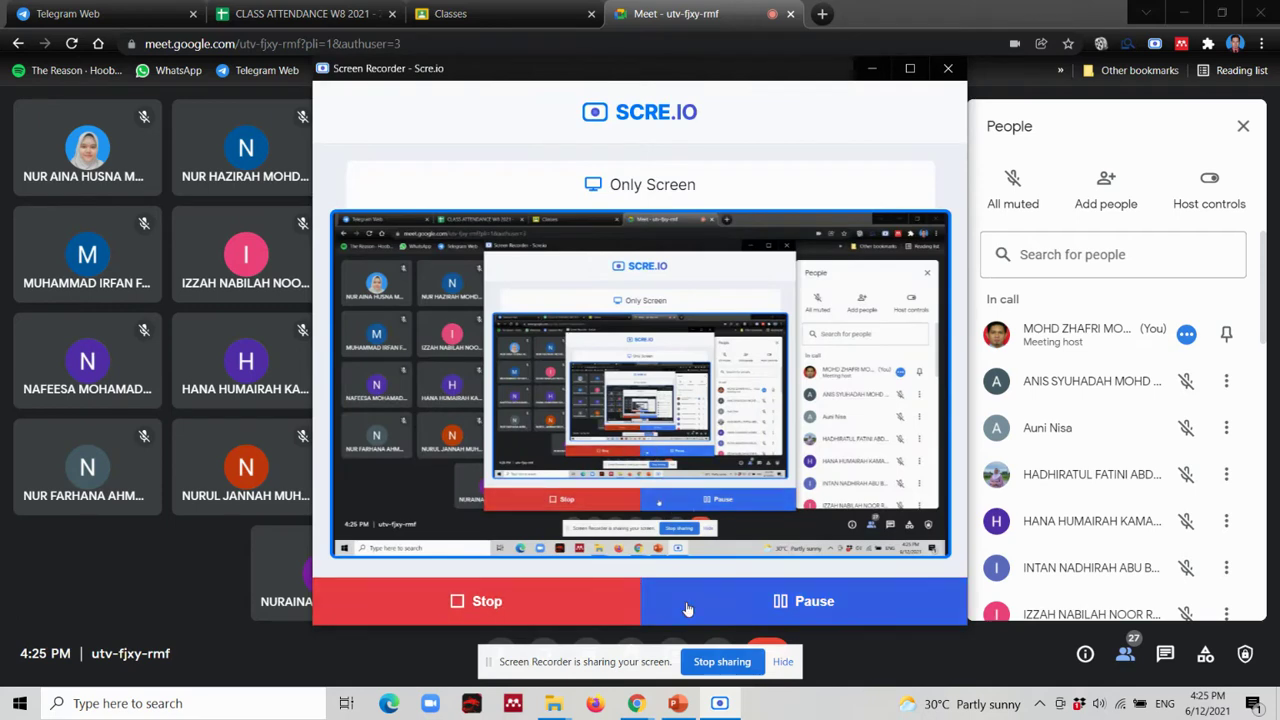
{"action": "left_click", "coordinate": [871, 68]}
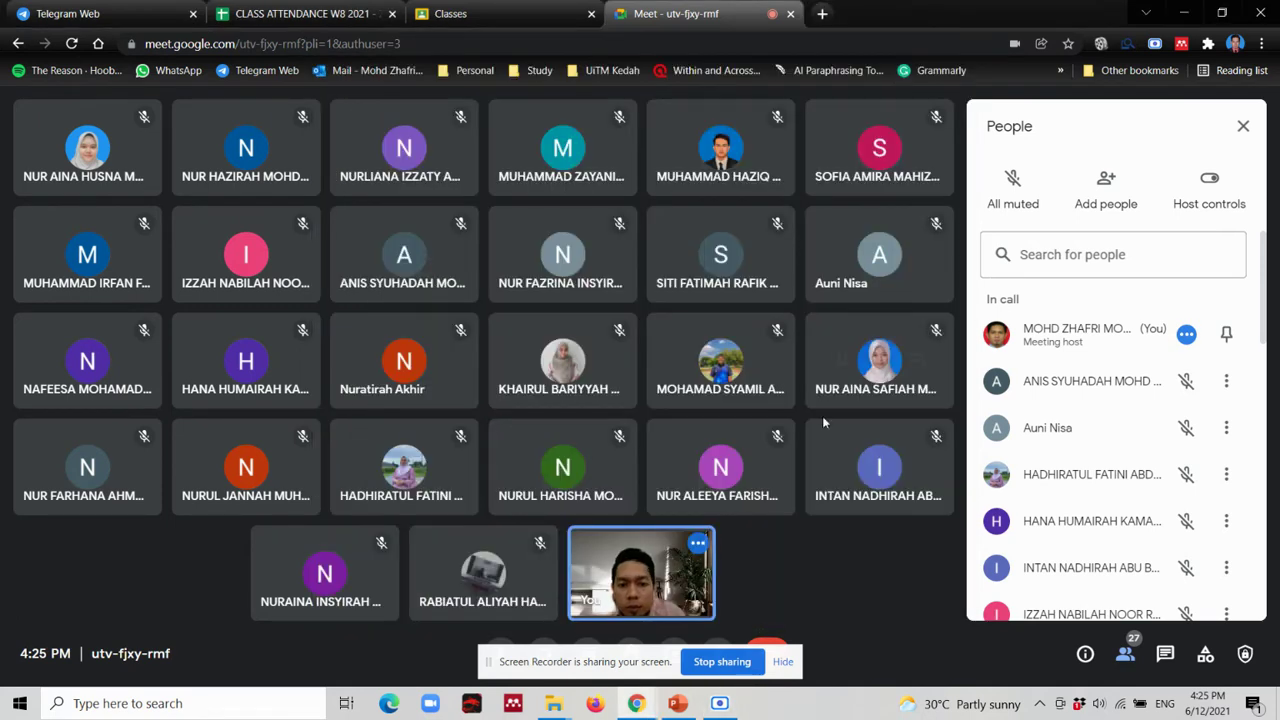
{"action": "left_click", "coordinate": [678, 705]}
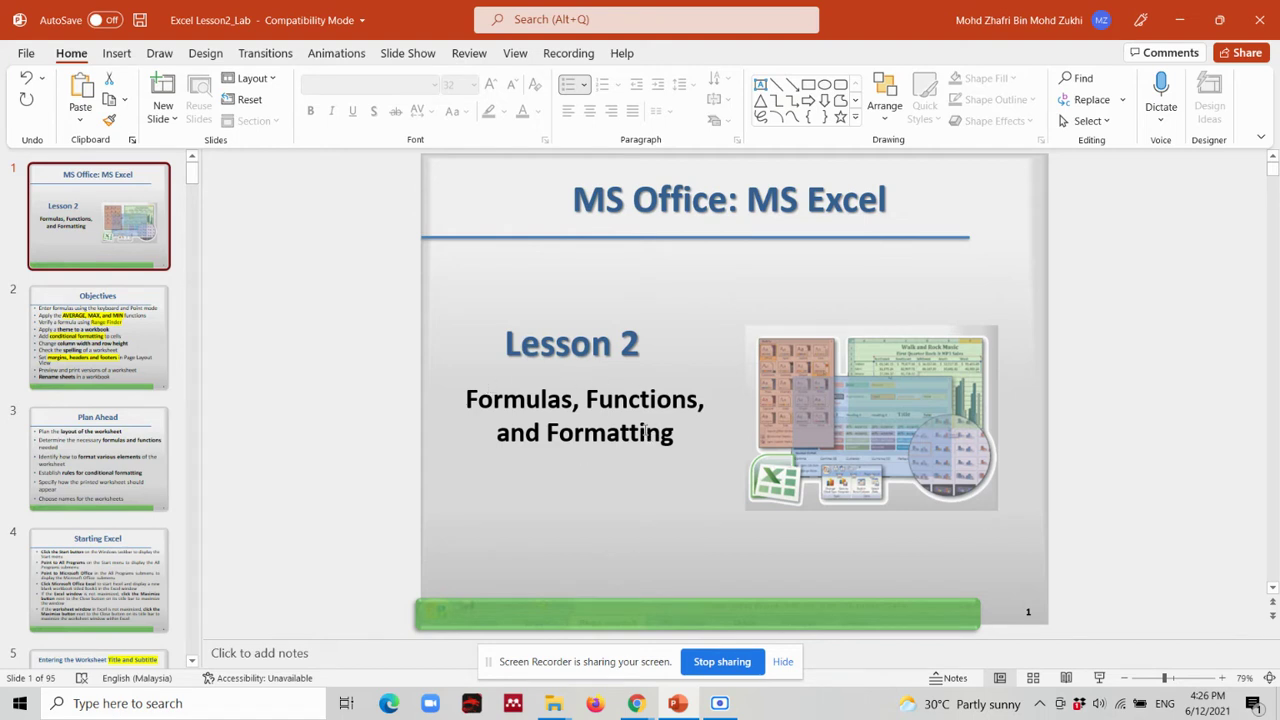
Advance to the Objectives slide and highlight terms like Range Finder and conditional formatting.
{"action": "key", "text": "Page_Down"}
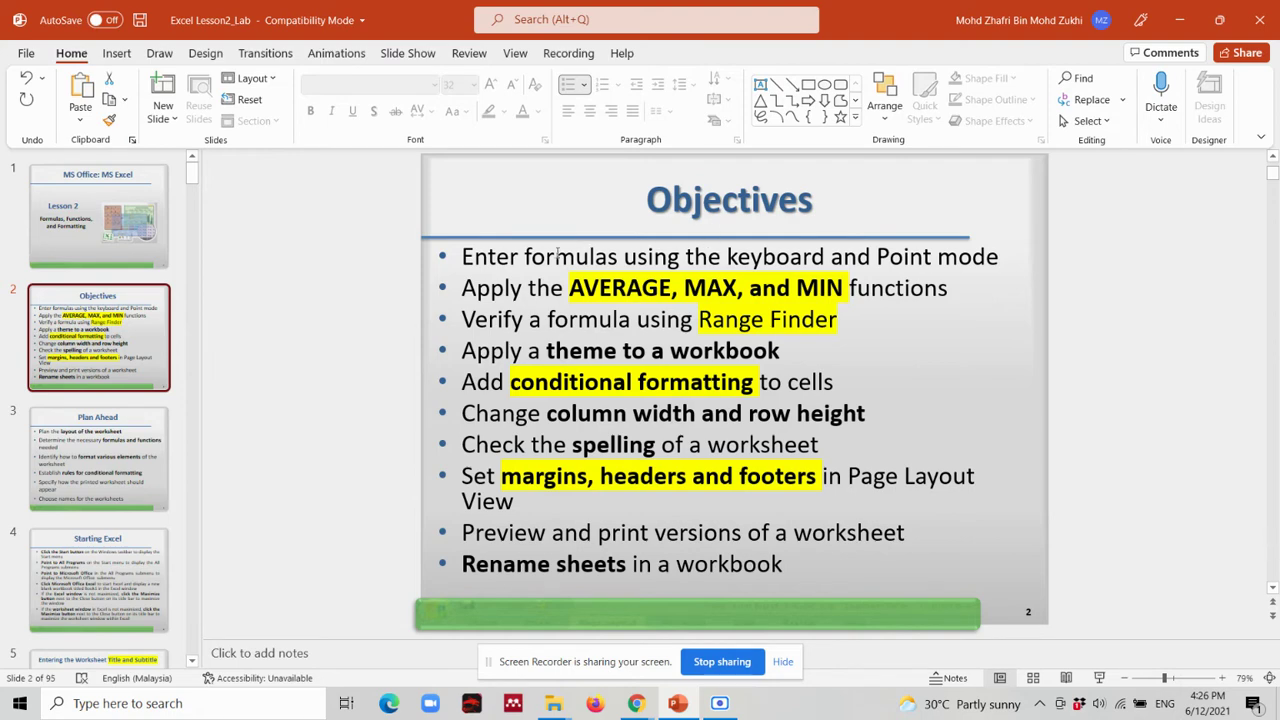
{"action": "left_click", "coordinate": [752, 257]}
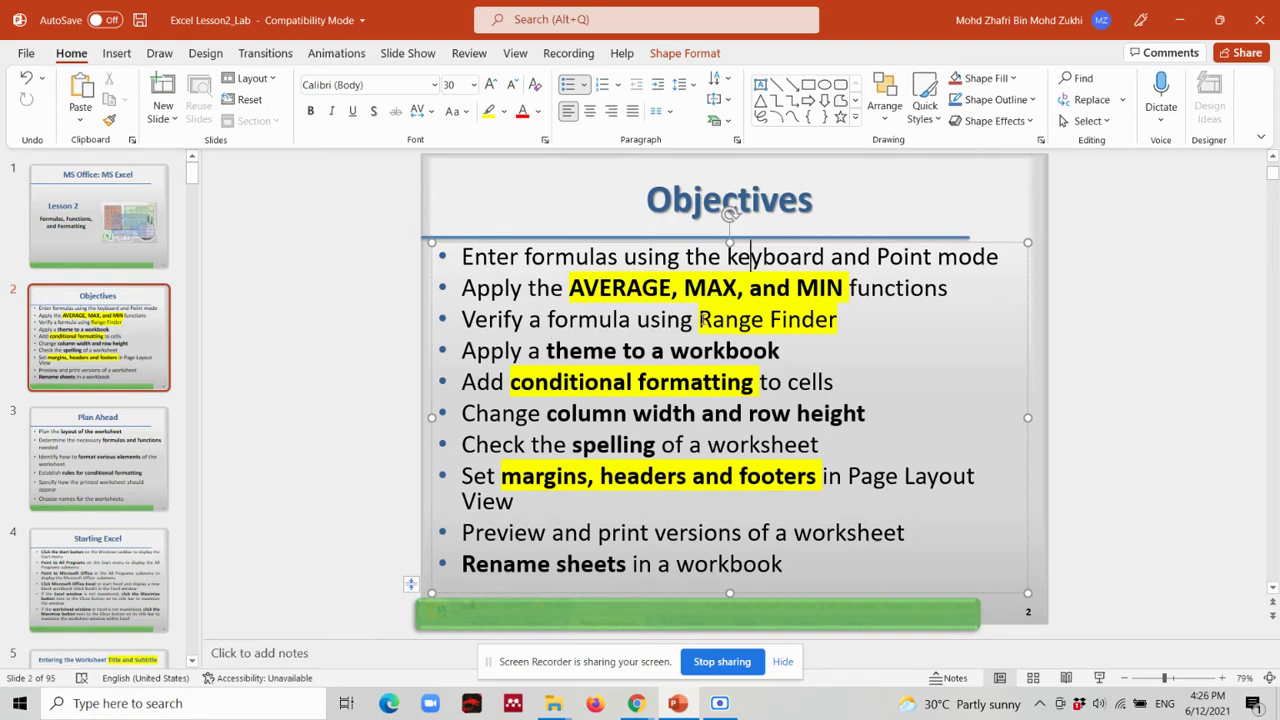
{"action": "left_click_drag", "start_coordinate": [700, 318], "coordinate": [811, 318]}
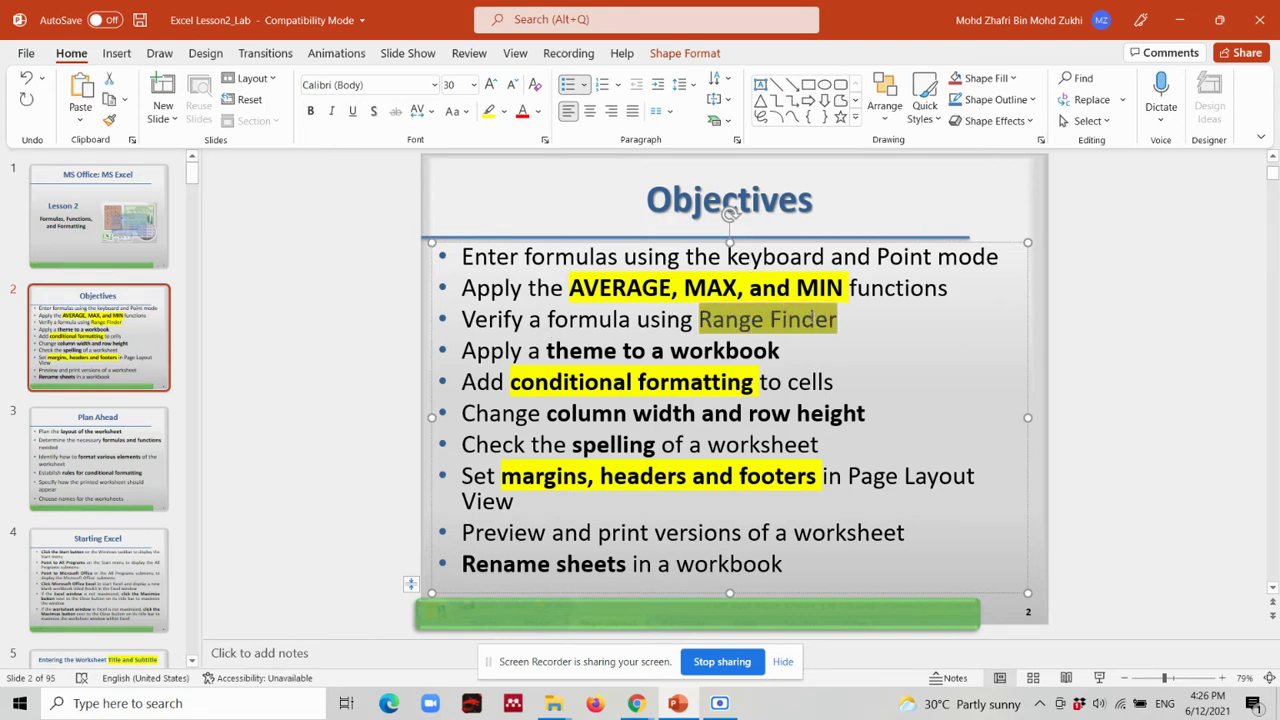
{"action": "left_click", "coordinate": [849, 358]}
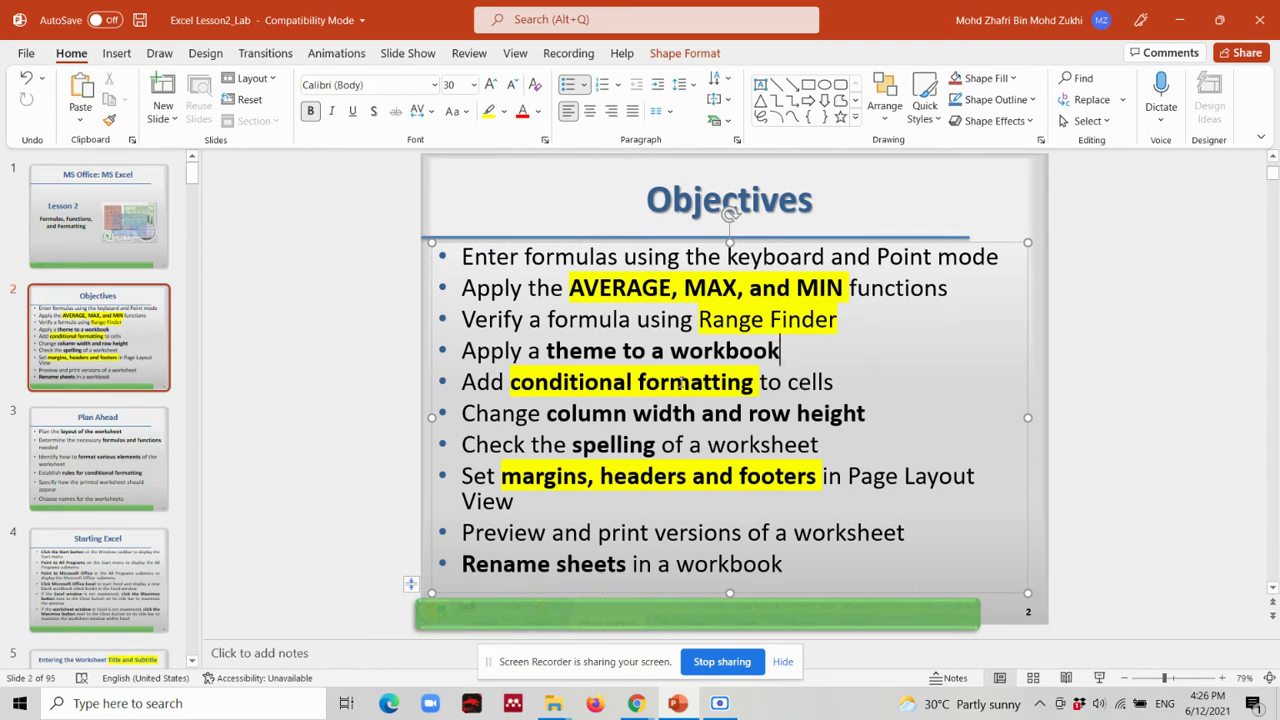
{"action": "left_click", "coordinate": [688, 382]}
{"action": "left_click_drag", "start_coordinate": [536, 384], "coordinate": [755, 384]}
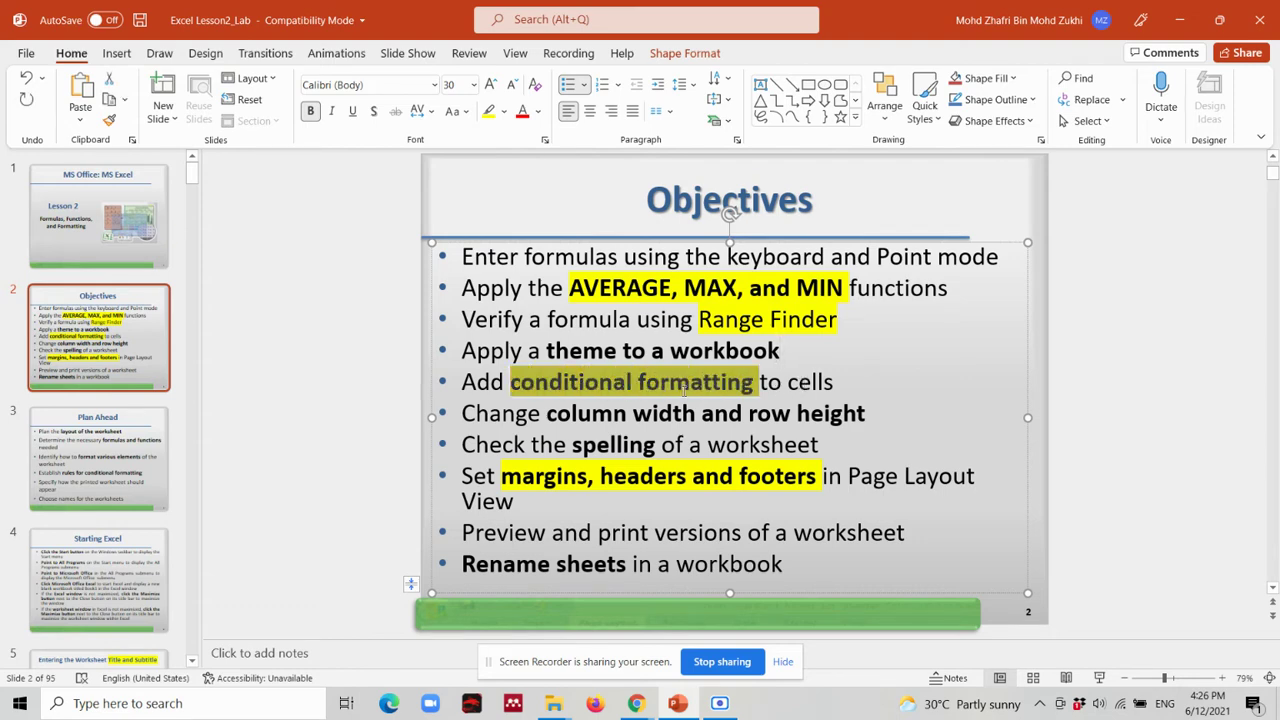
{"action": "left_click", "coordinate": [547, 415]}
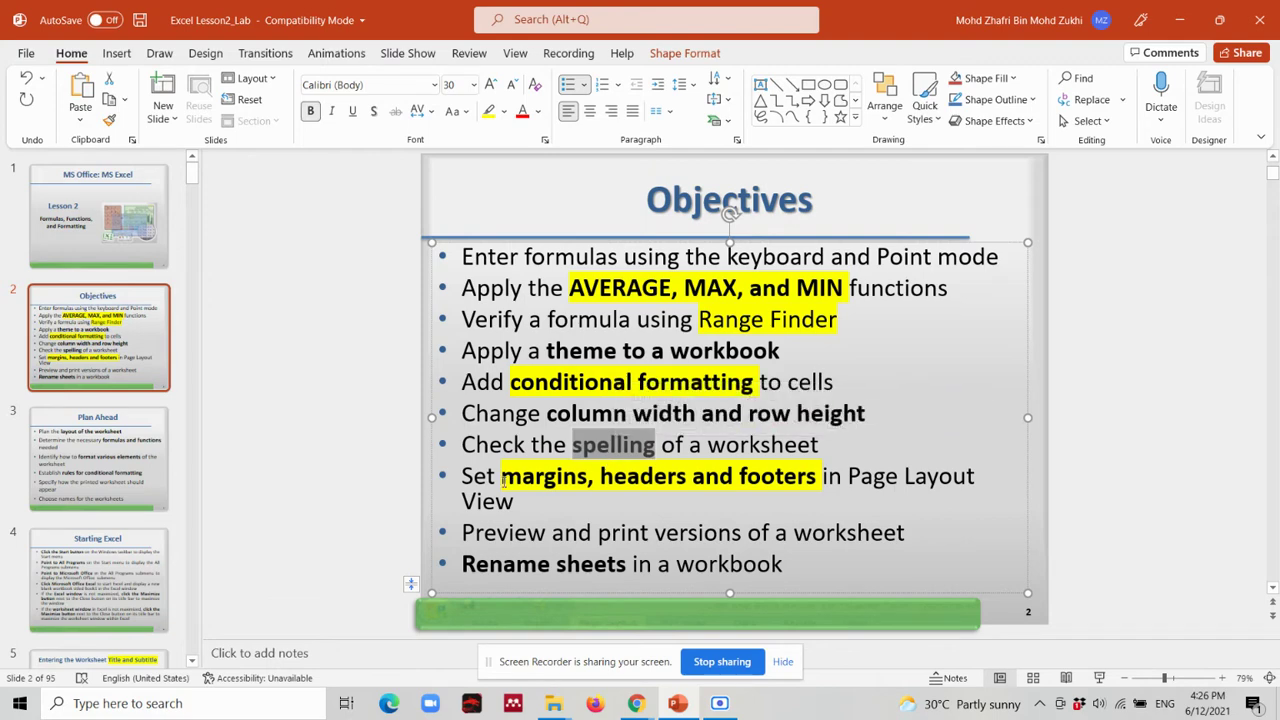
{"action": "left_click", "coordinate": [534, 477]}
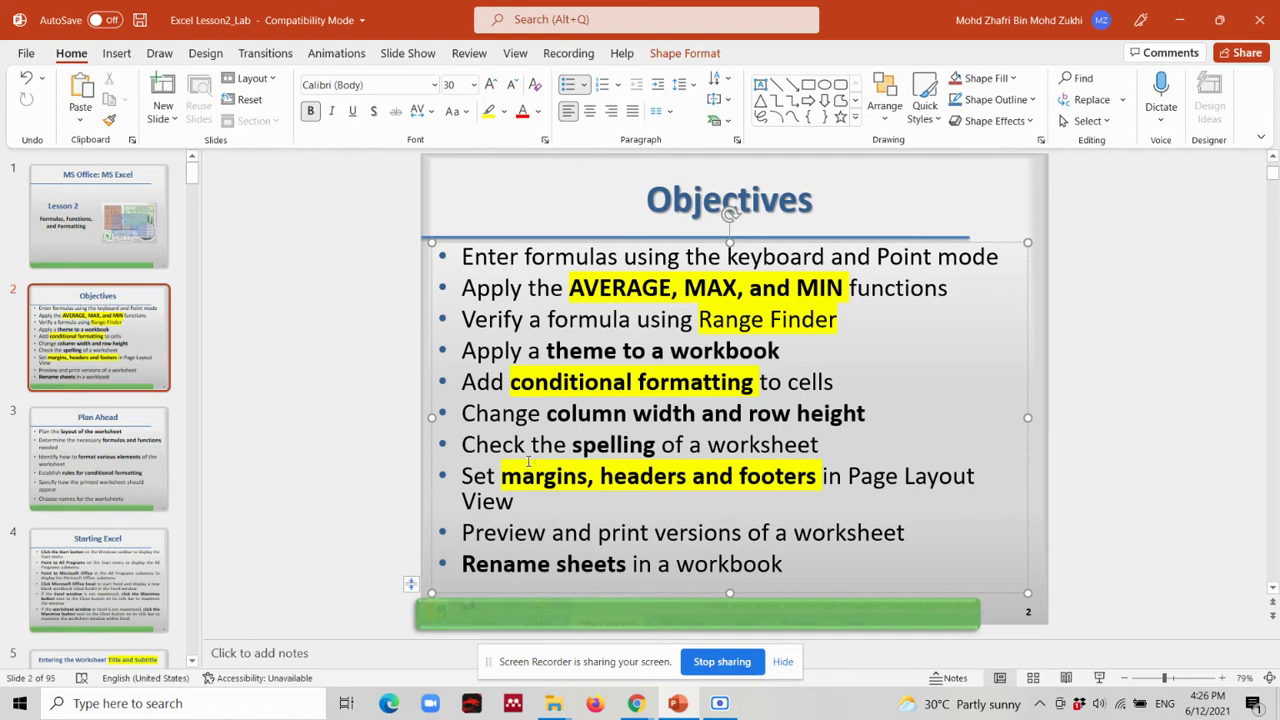
Move past the Plan Ahead slide to Starting Excel and bring up Windows search.
{"action": "left_click", "coordinate": [69, 475]}
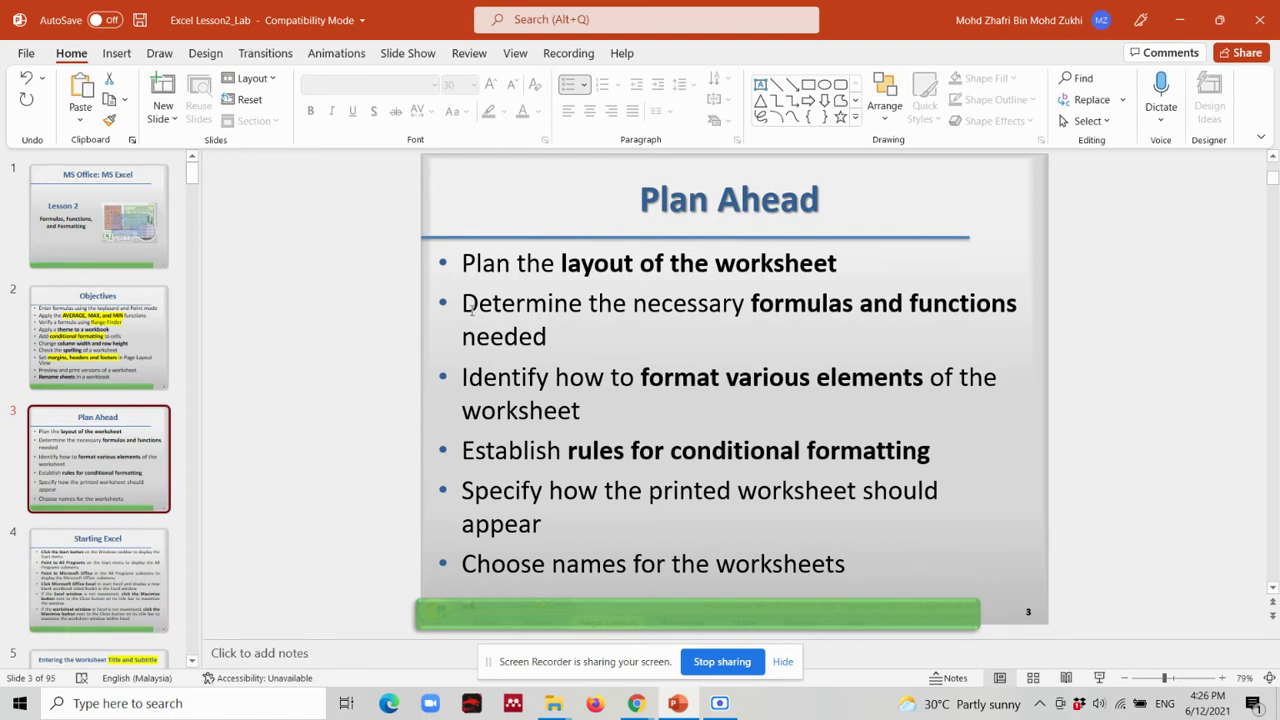
{"action": "left_click", "coordinate": [69, 577]}
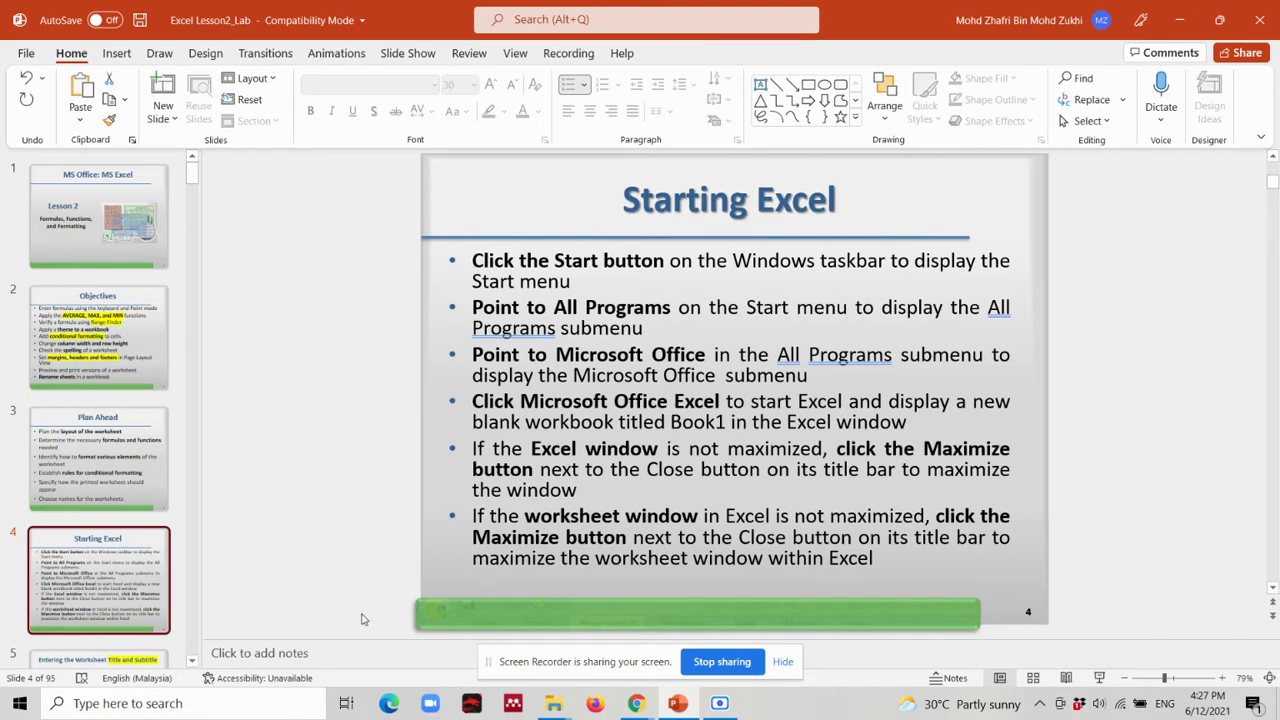
{"action": "left_click", "coordinate": [216, 705]}
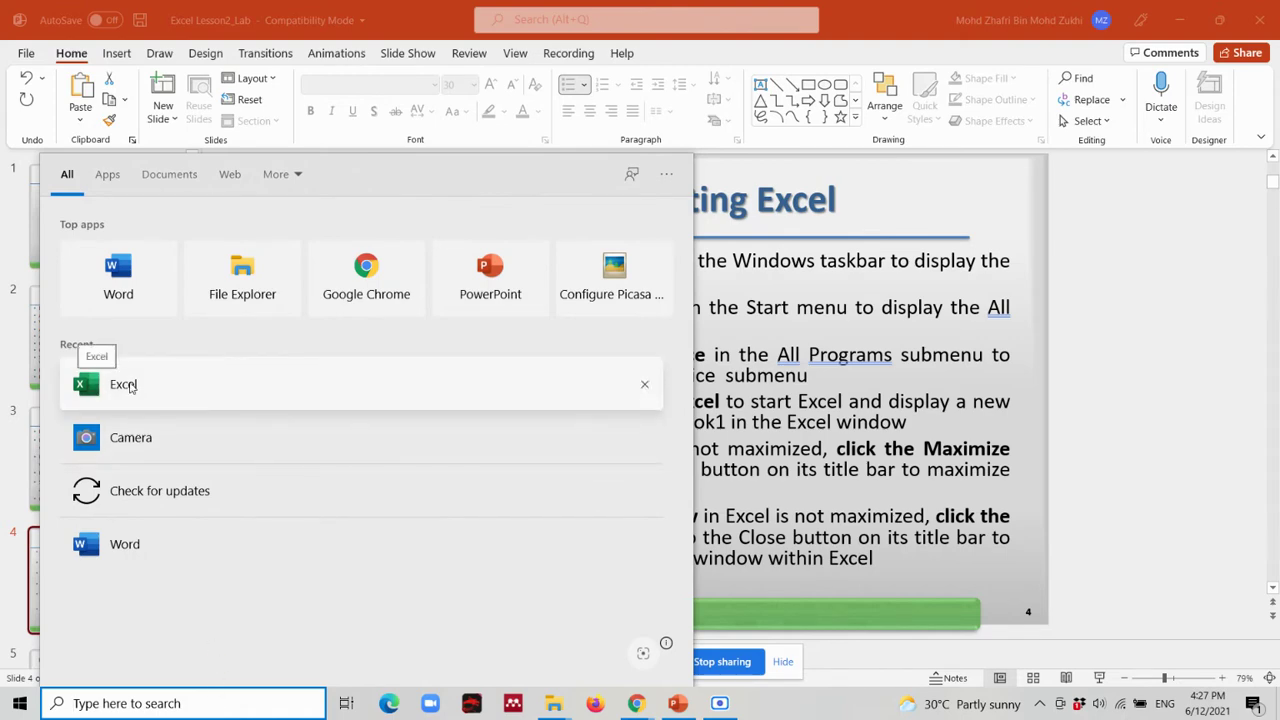
Launch Excel, create the blank workbook Book1, and move the sharing notice aside.
{"action": "left_click", "coordinate": [131, 387]}
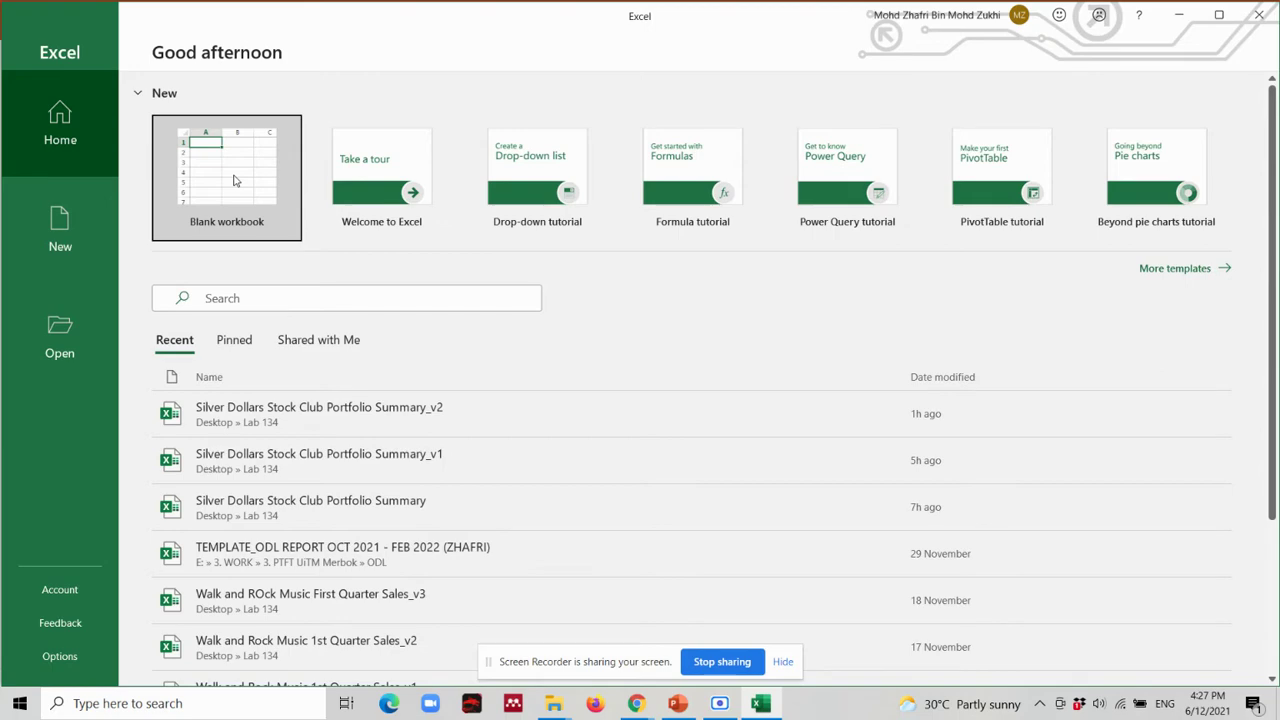
{"action": "left_click", "coordinate": [235, 180]}
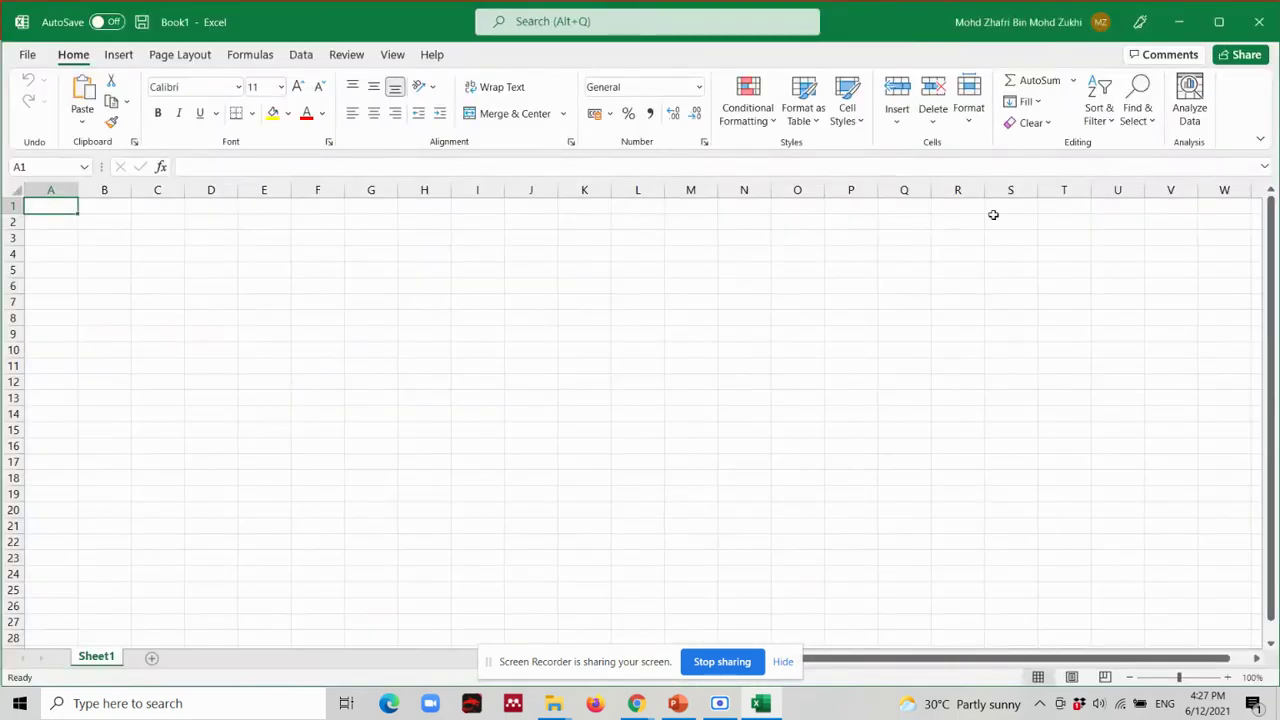
{"action": "left_click_drag", "start_coordinate": [619, 667], "coordinate": [1083, 224]}
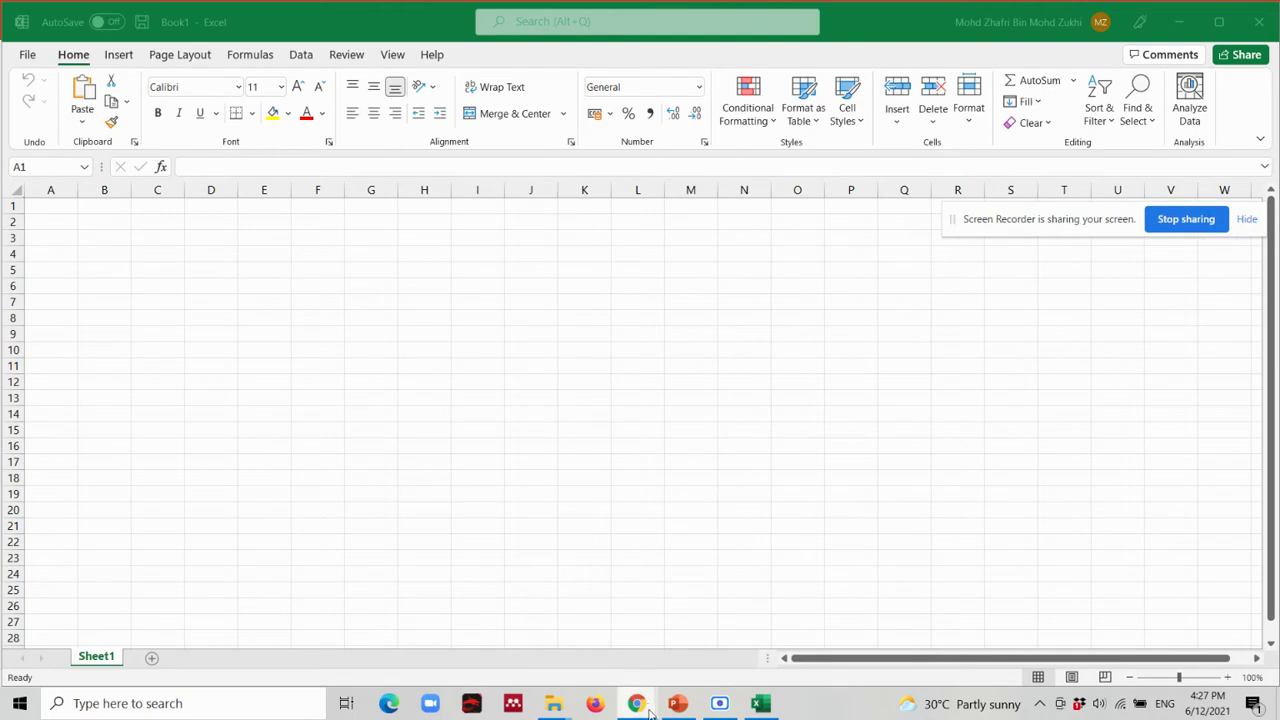
In the Meet call, present the entire screen instead of a single window.
{"action": "mouse_move", "coordinate": [640, 705]}
{"action": "left_click", "coordinate": [550, 625]}
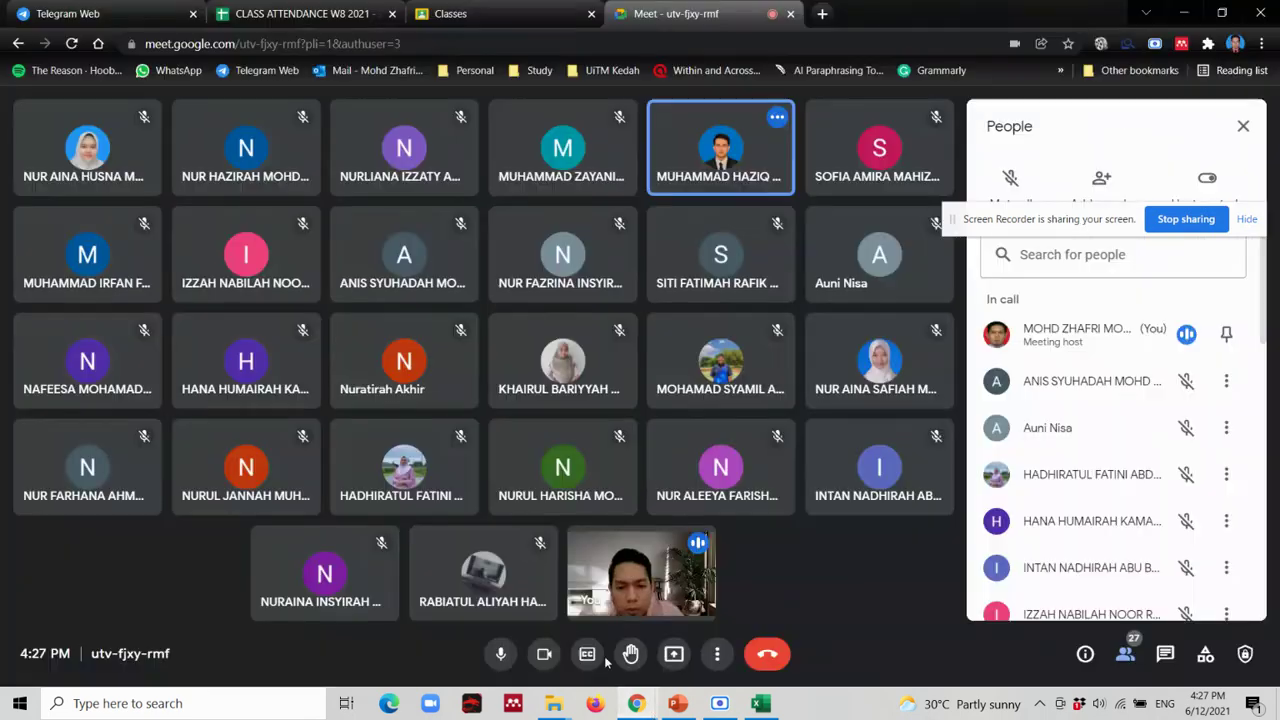
{"action": "left_click", "coordinate": [673, 655]}
{"action": "left_click", "coordinate": [695, 568]}
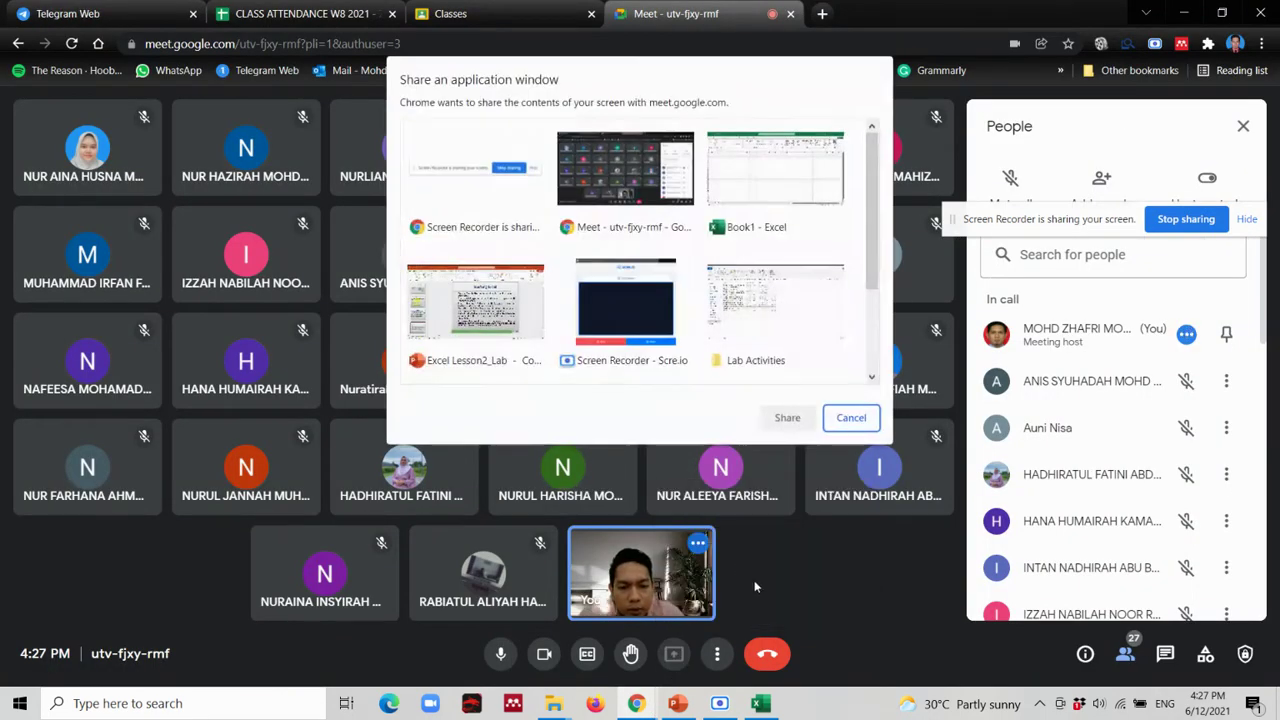
{"action": "left_click", "coordinate": [850, 418]}
{"action": "left_click", "coordinate": [673, 655]}
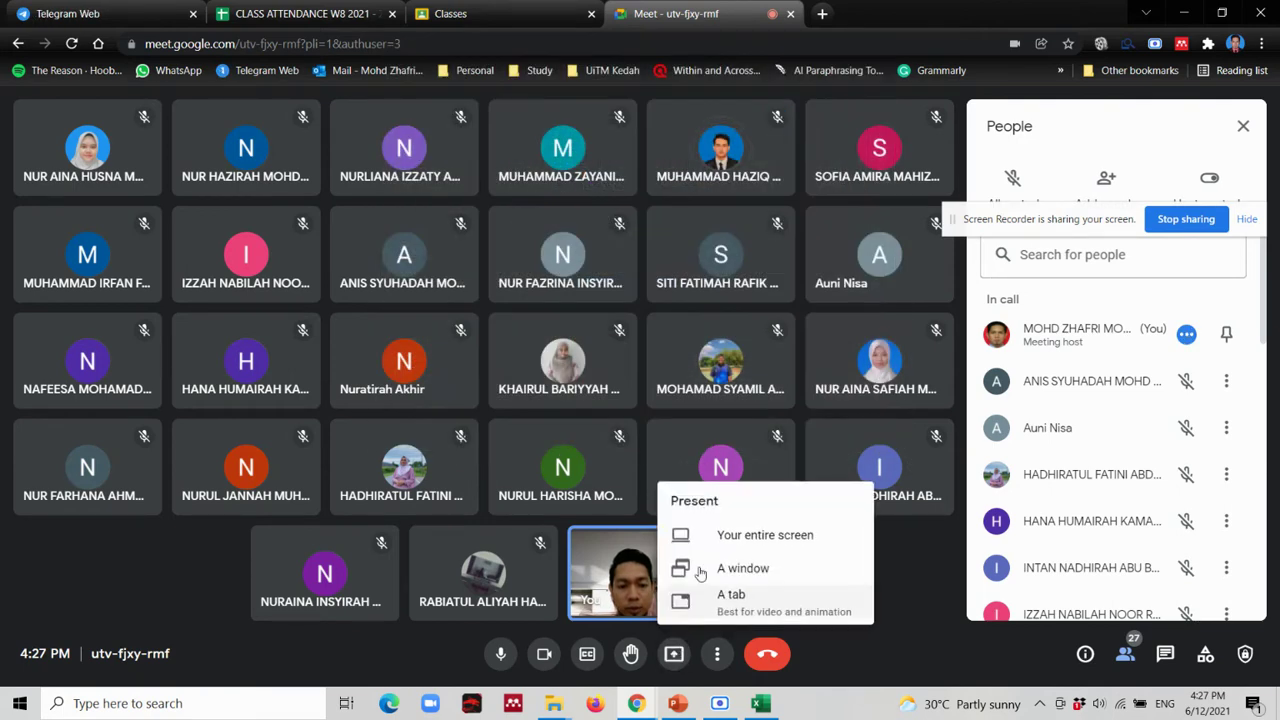
{"action": "left_click", "coordinate": [723, 534]}
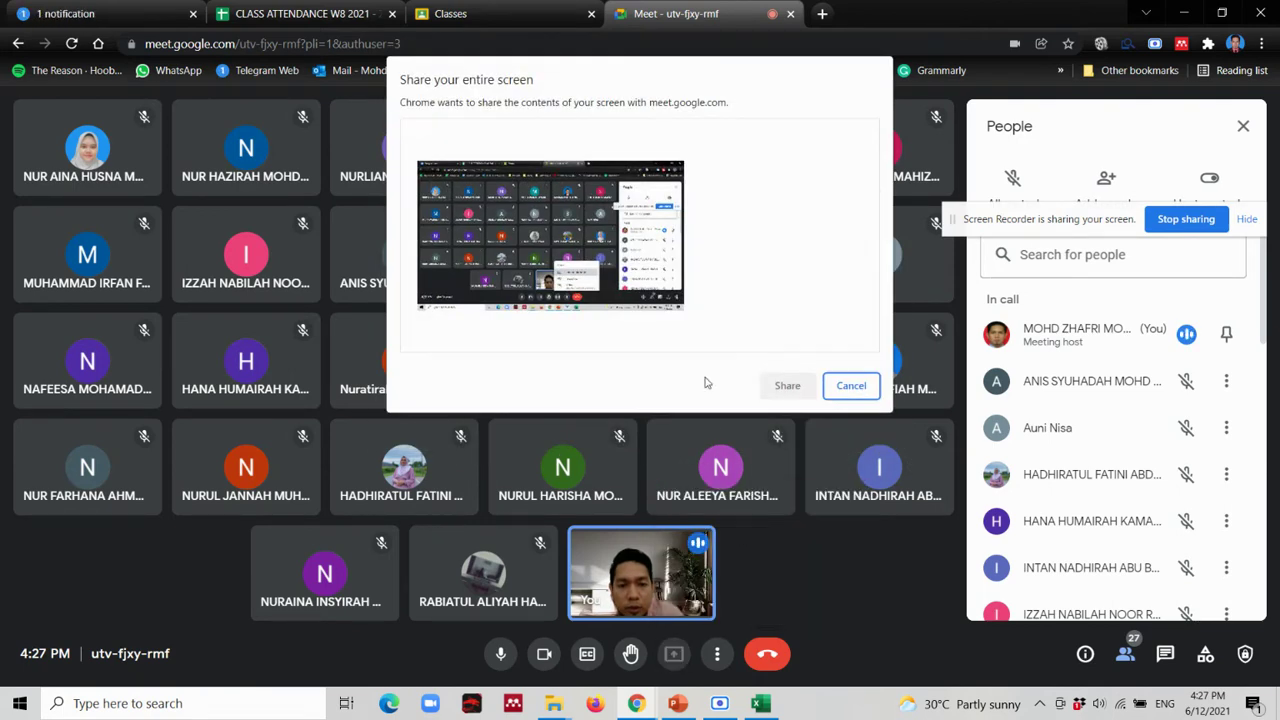
{"action": "left_click", "coordinate": [550, 235]}
{"action": "left_click", "coordinate": [787, 385]}
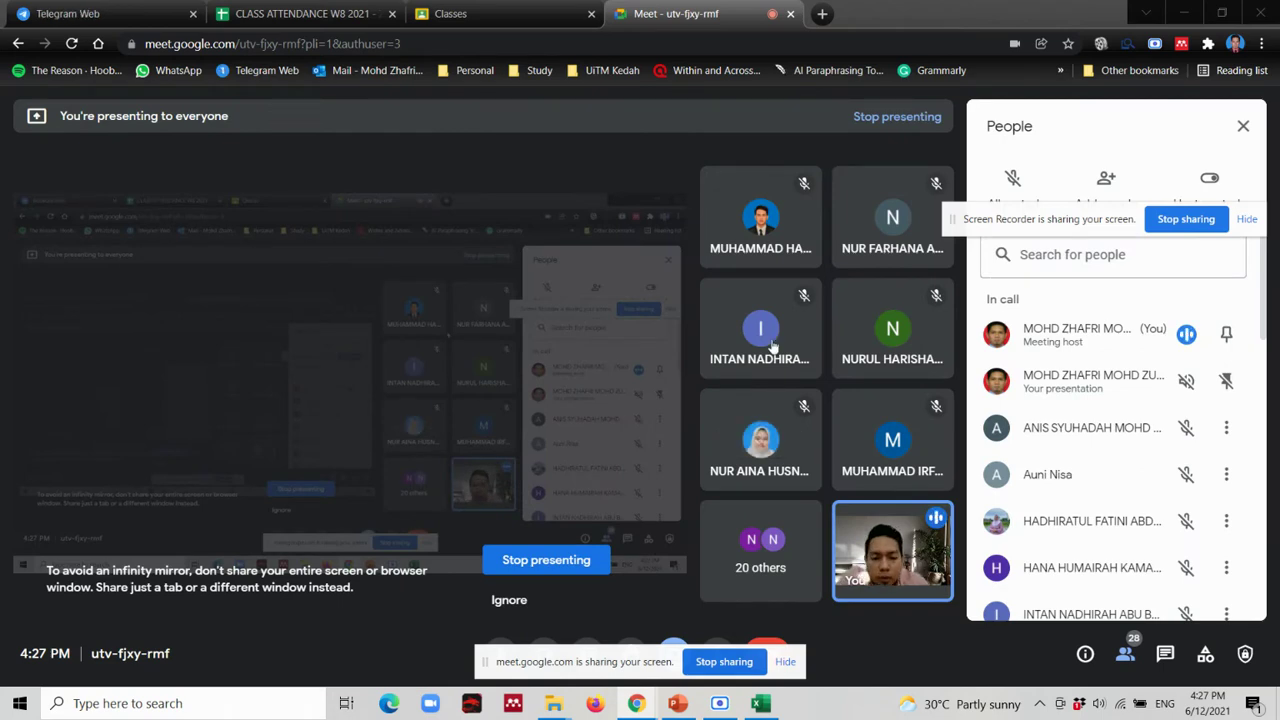
Tuck the recorder window away, bring Book1 forward, and move the Meet sharing notice aside.
{"action": "left_click", "coordinate": [719, 703]}
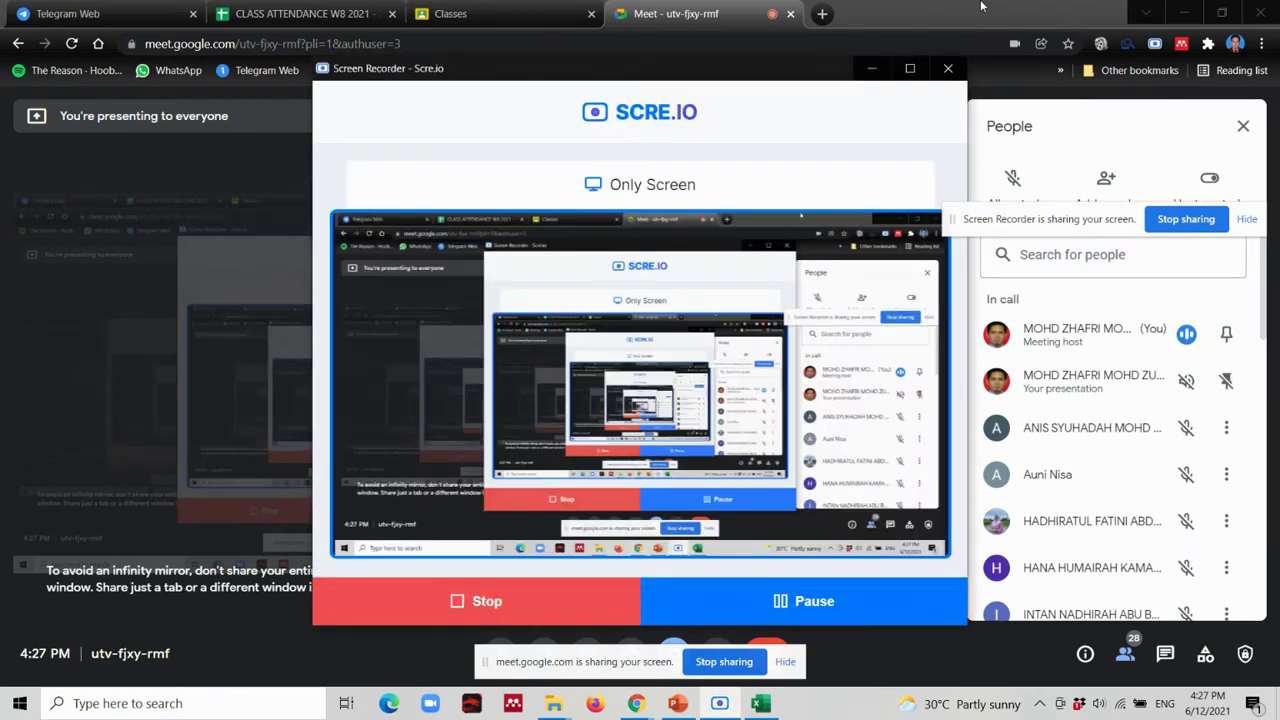
{"action": "left_click", "coordinate": [981, 7]}
{"action": "left_click", "coordinate": [760, 703]}
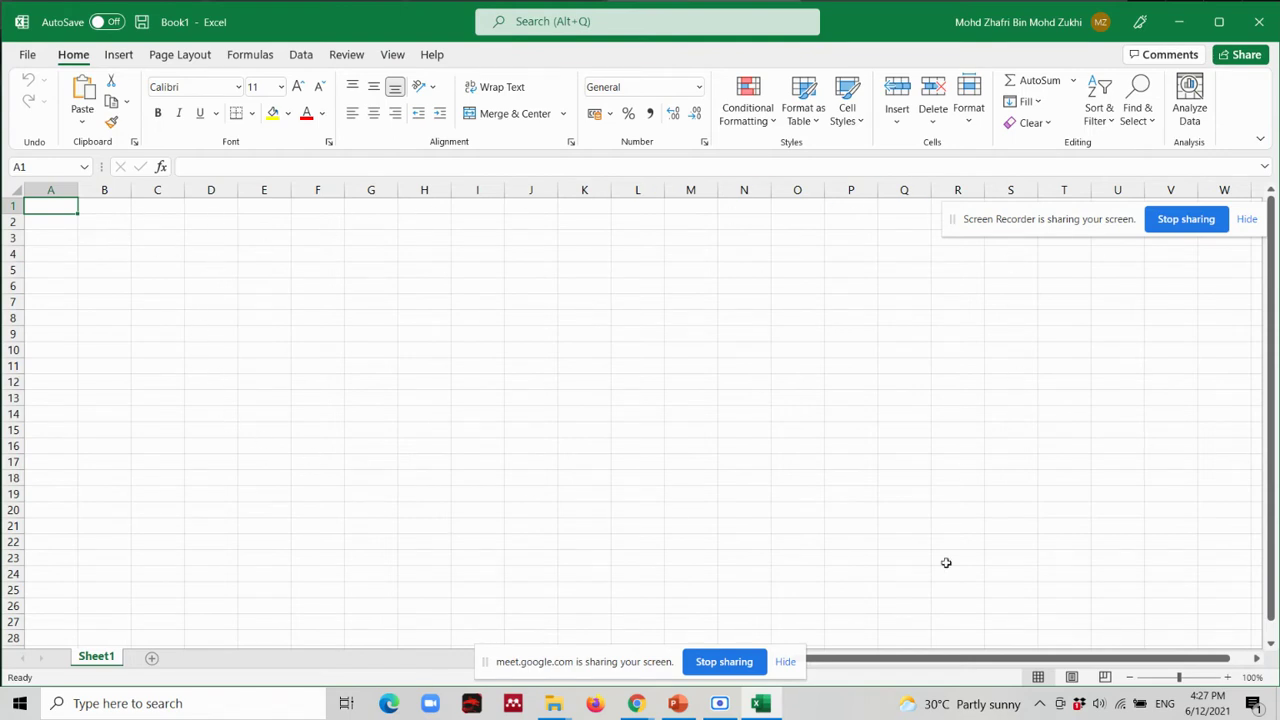
{"action": "mouse_move", "coordinate": [643, 637]}
{"action": "left_mouse_down"}
{"action": "mouse_move", "coordinate": [1119, 271]}
{"action": "mouse_move", "coordinate": [1106, 229]}
{"action": "left_mouse_up"}
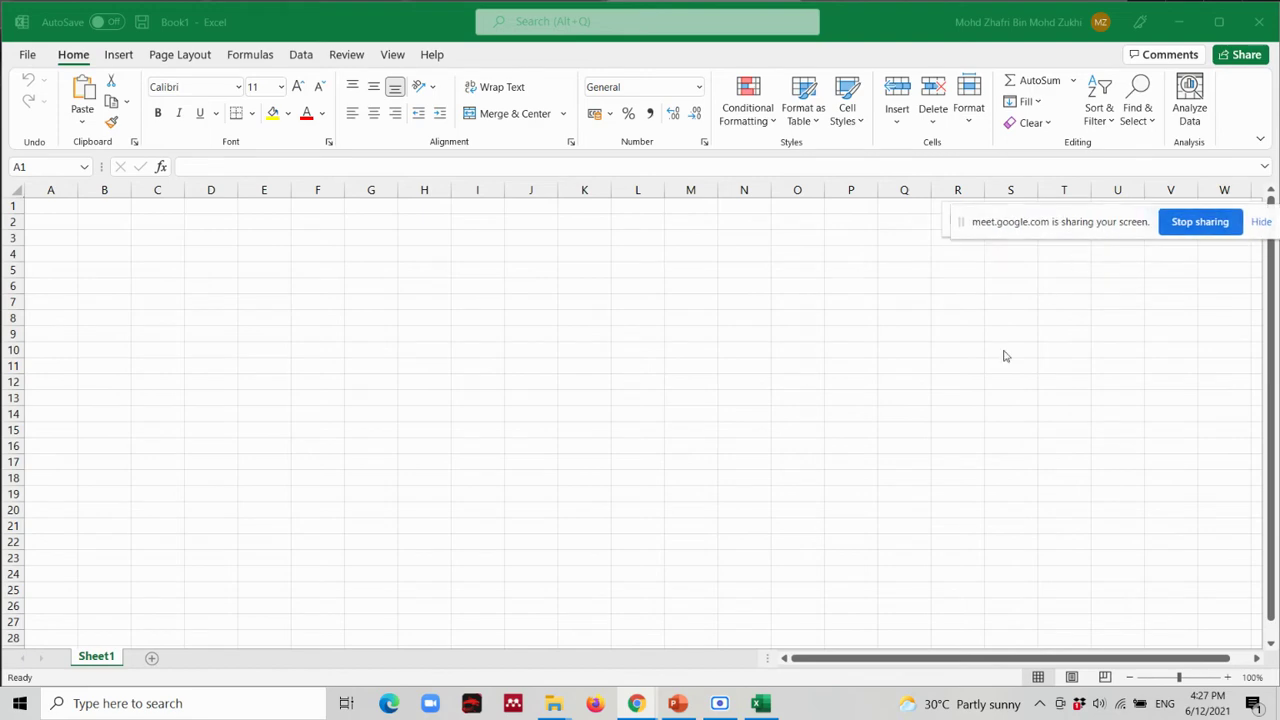
Scroll through the People panel in the Meet call, then bring Book1 back to the front.
{"action": "left_click", "coordinate": [668, 705]}
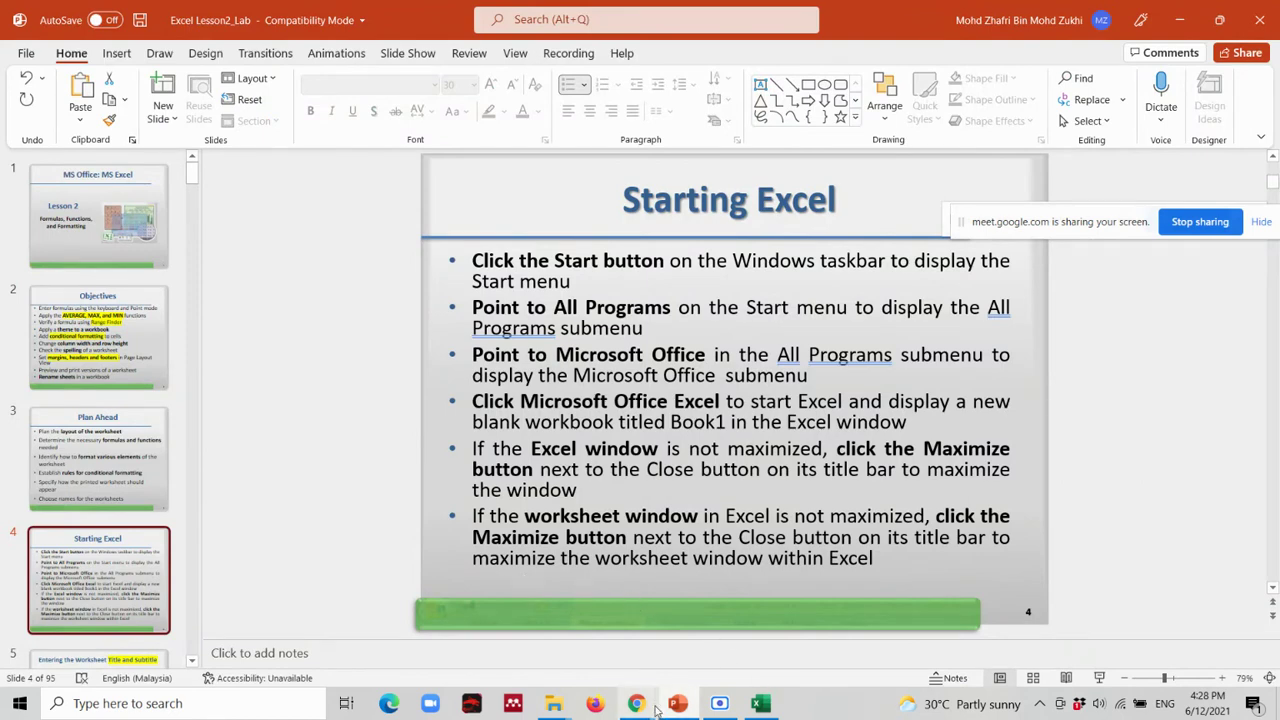
{"action": "mouse_move", "coordinate": [638, 705]}
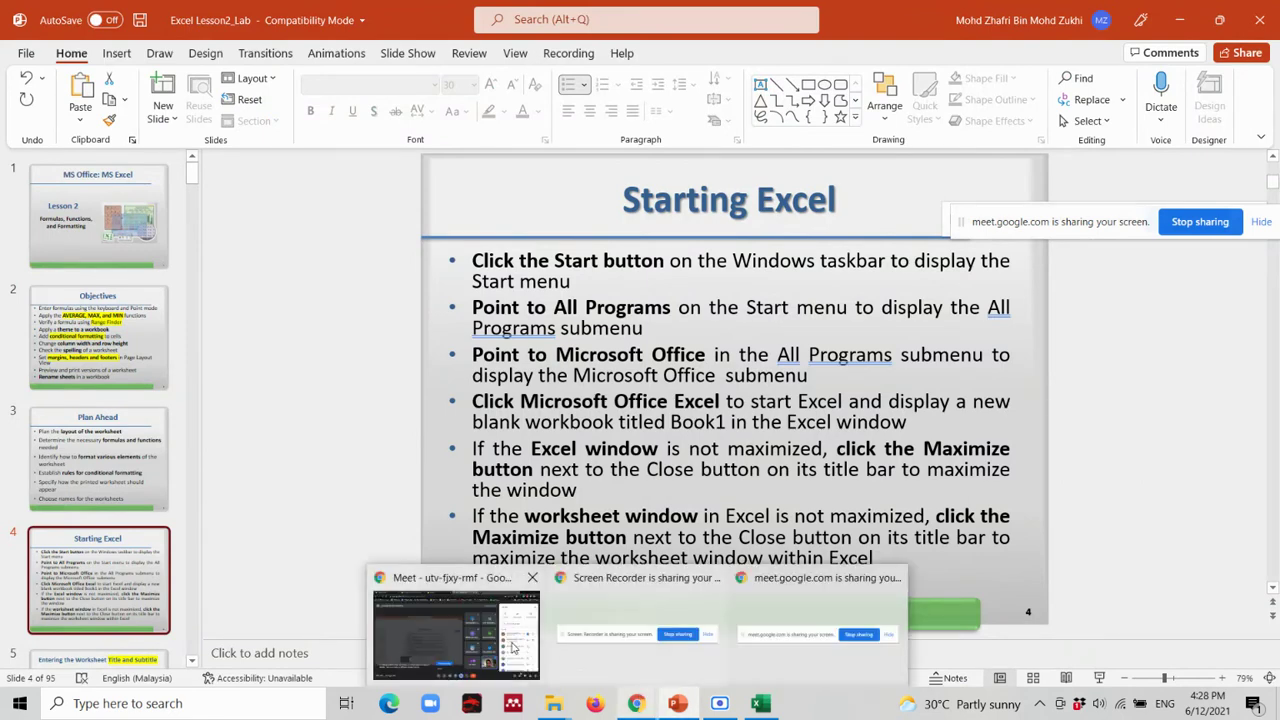
{"action": "left_click", "coordinate": [460, 625]}
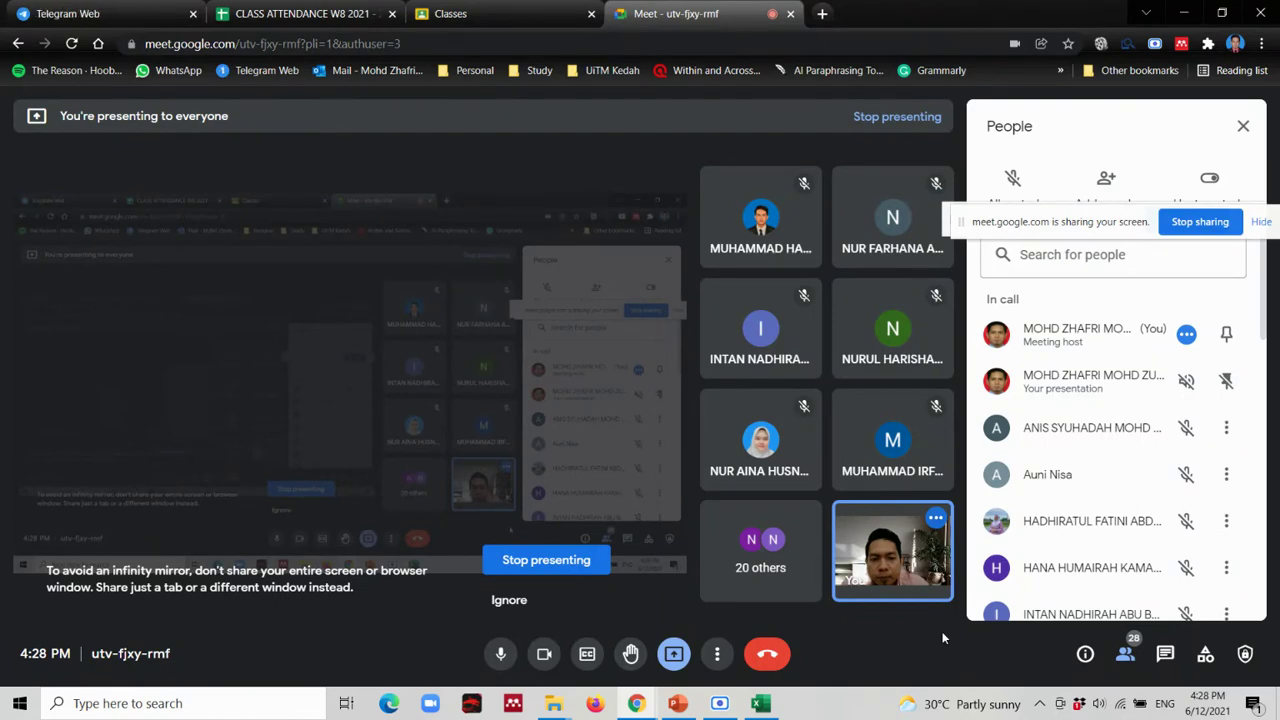
{"action": "scroll", "coordinate": [1069, 542], "scroll_direction": "down", "scroll_amount": 2}
{"action": "scroll", "coordinate": [1069, 542], "scroll_direction": "down", "scroll_amount": 2}
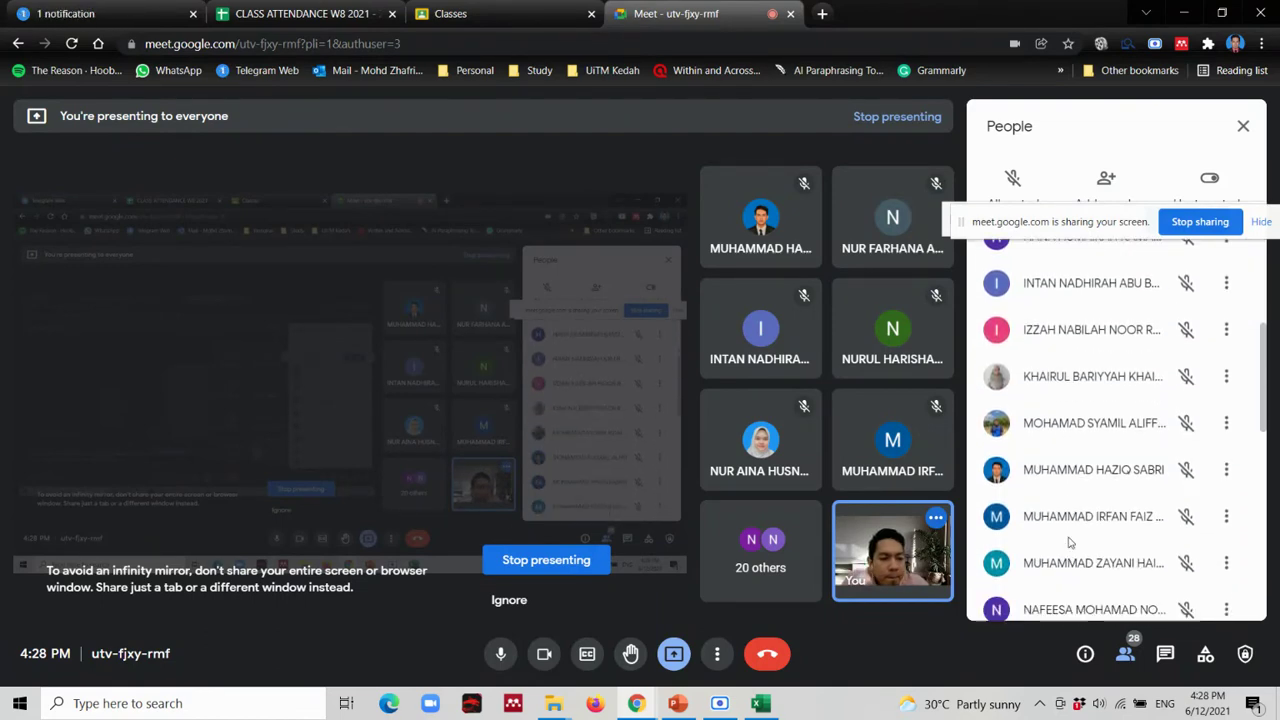
{"action": "scroll", "coordinate": [1069, 542], "scroll_direction": "down", "scroll_amount": 3}
{"action": "scroll", "coordinate": [1069, 542], "scroll_direction": "down", "scroll_amount": 2}
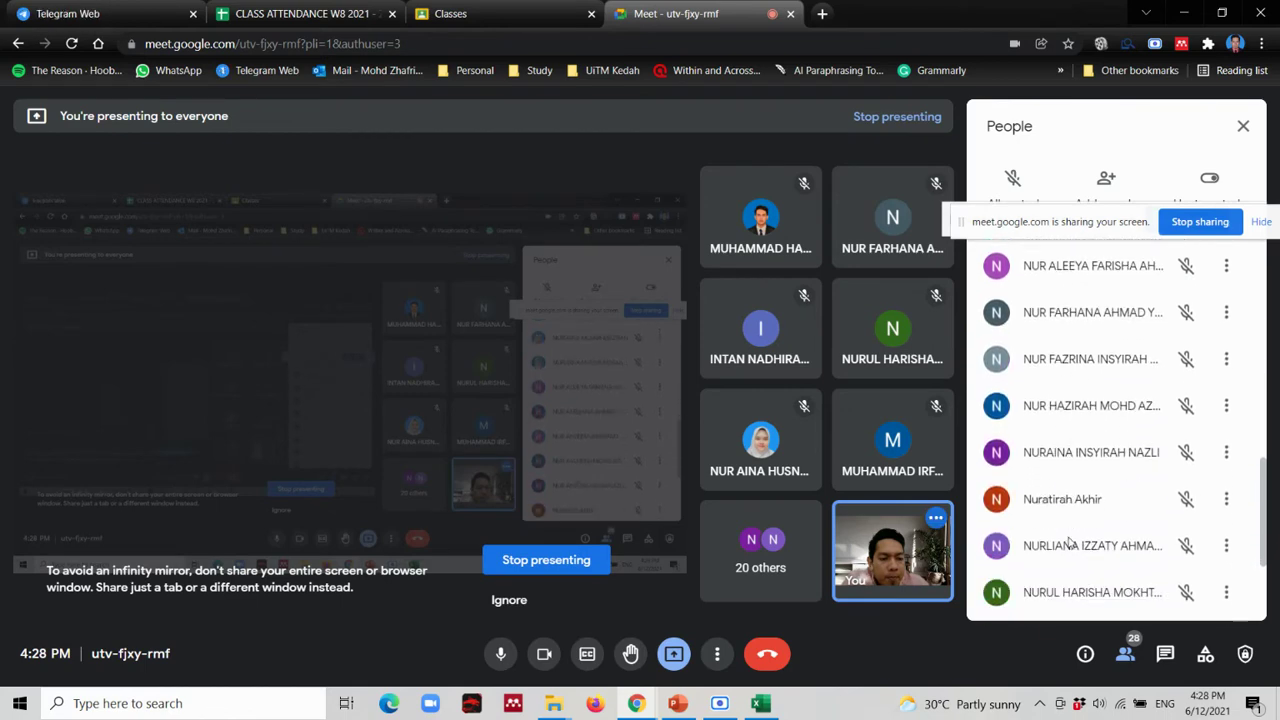
{"action": "scroll", "coordinate": [1069, 542], "scroll_direction": "down", "scroll_amount": 1}
{"action": "scroll", "coordinate": [1069, 542], "scroll_direction": "down", "scroll_amount": 1}
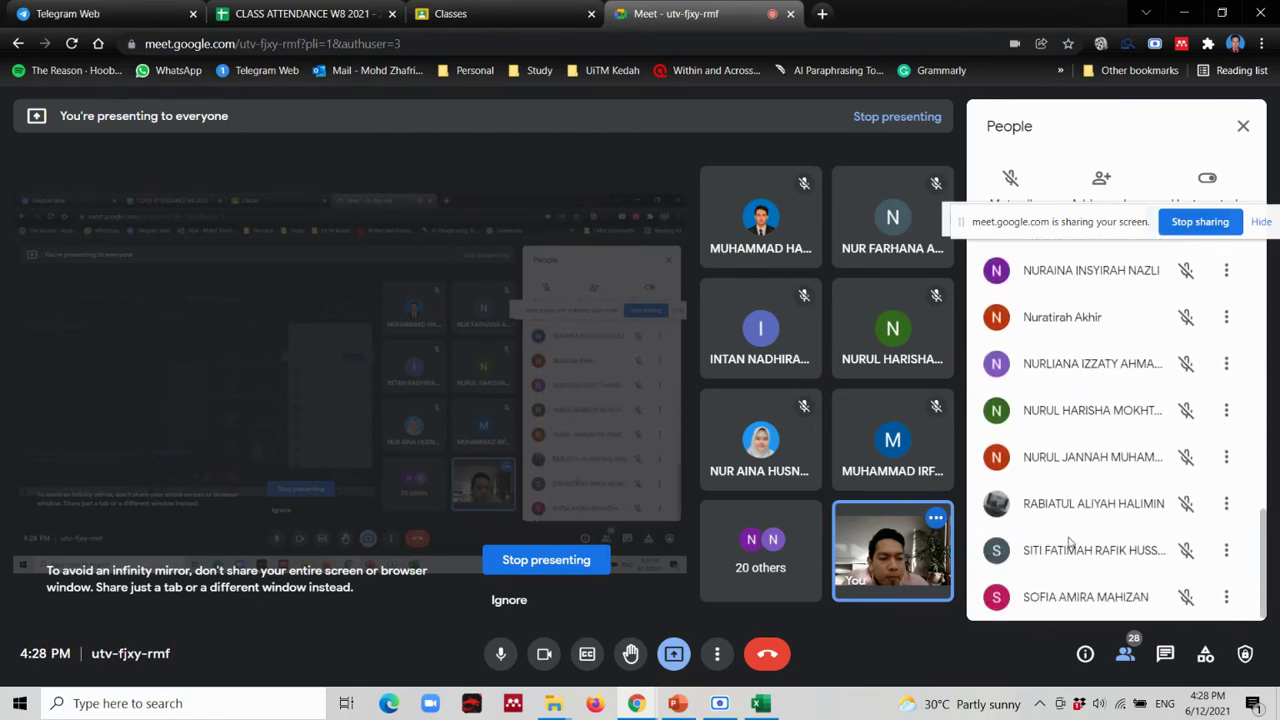
{"action": "scroll", "coordinate": [1069, 542], "scroll_direction": "up", "scroll_amount": 1}
{"action": "scroll", "coordinate": [1069, 542], "scroll_direction": "up", "scroll_amount": 3}
{"action": "scroll", "coordinate": [1069, 542], "scroll_direction": "up", "scroll_amount": 2}
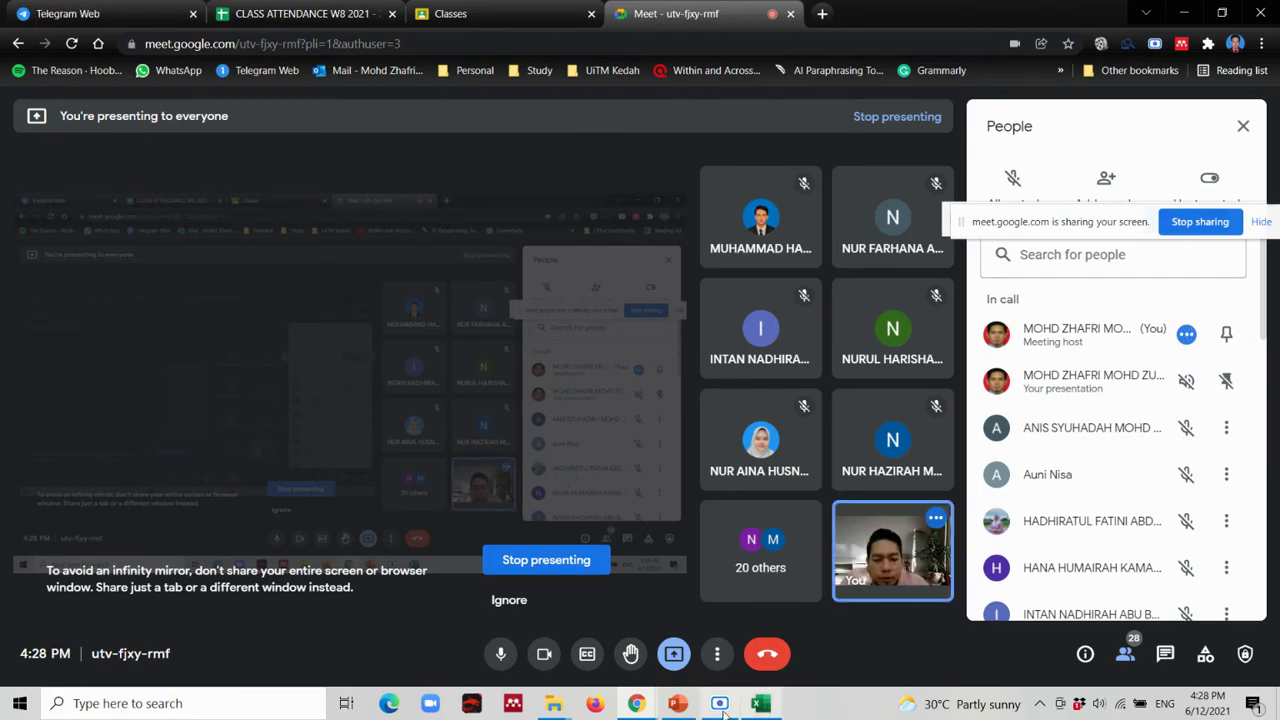
{"action": "left_click", "coordinate": [760, 703]}
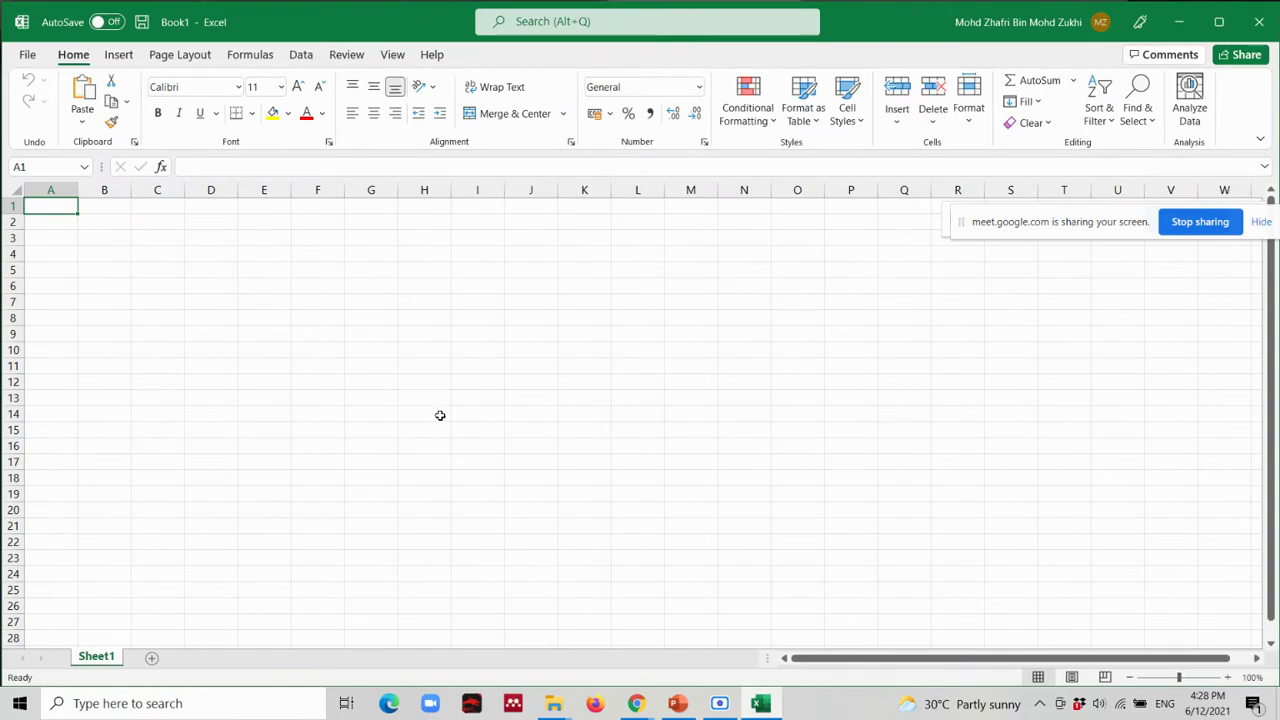
Advance the lesson to slide 5 on the worksheet title and subtitle, then return to Book1.
{"action": "left_click", "coordinate": [679, 703]}
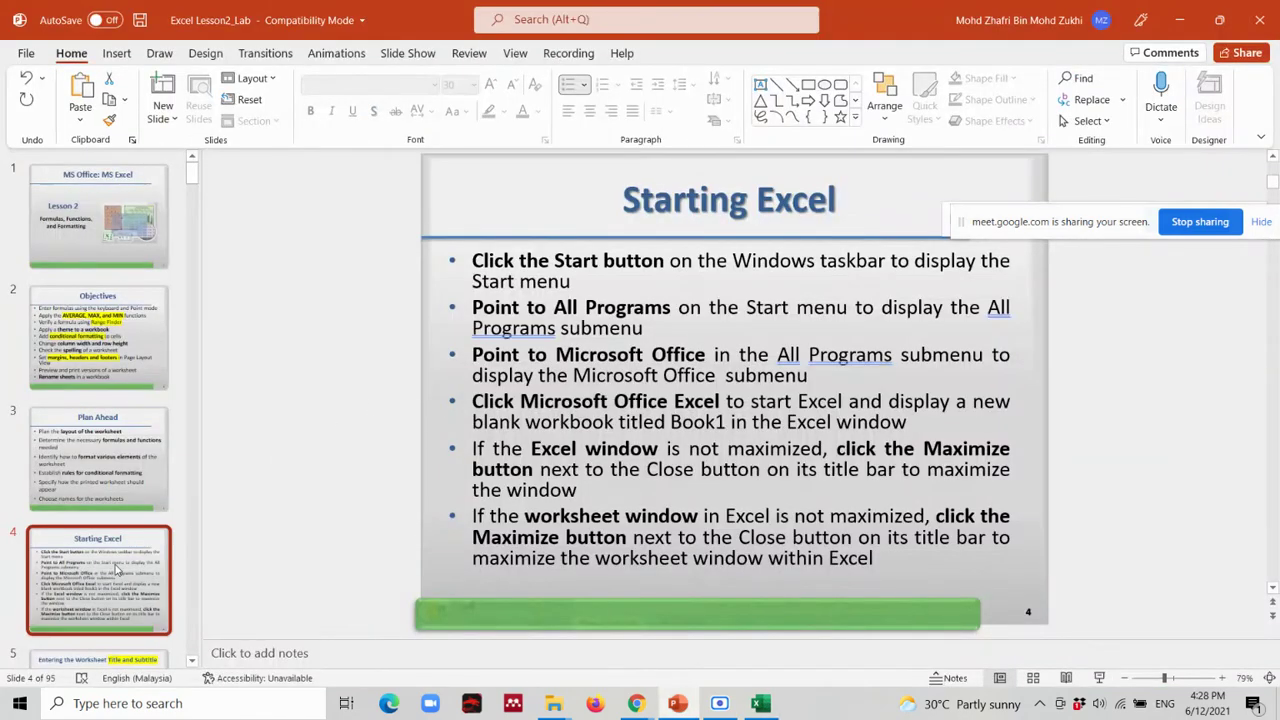
{"action": "key", "text": "Down"}
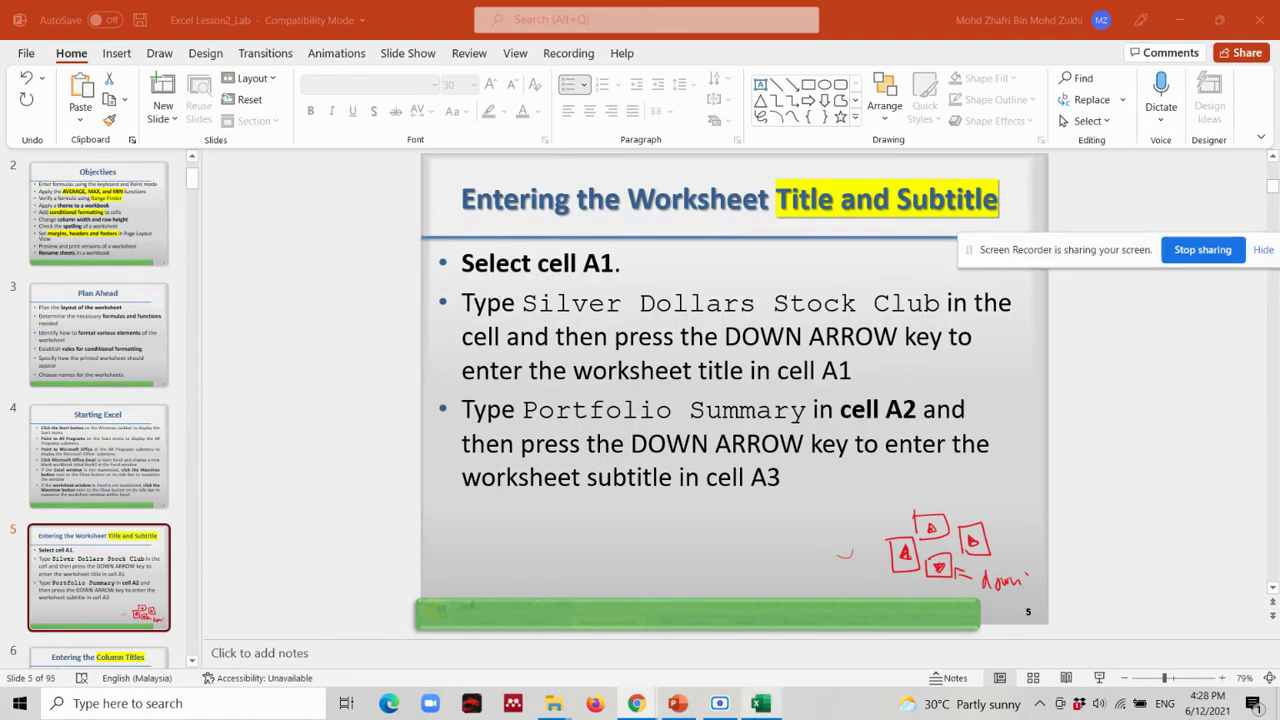
{"action": "left_click", "coordinate": [760, 703]}
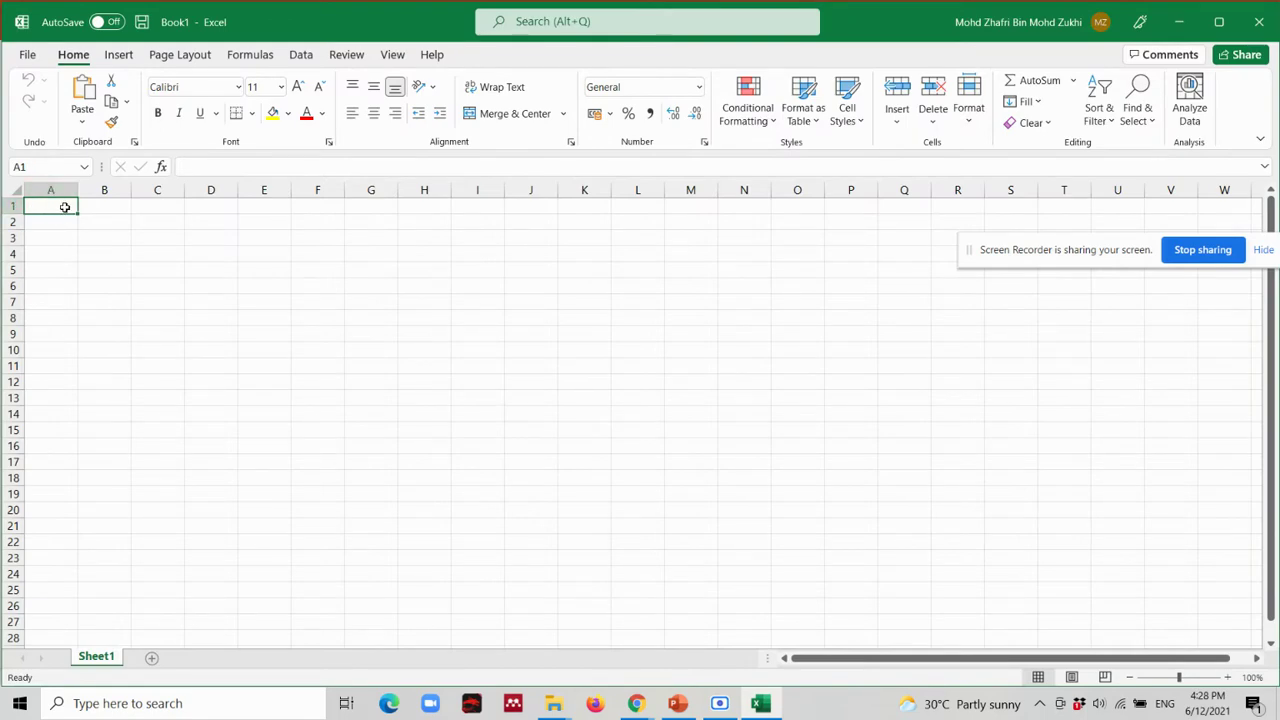
{"action": "left_click", "coordinate": [678, 703]}
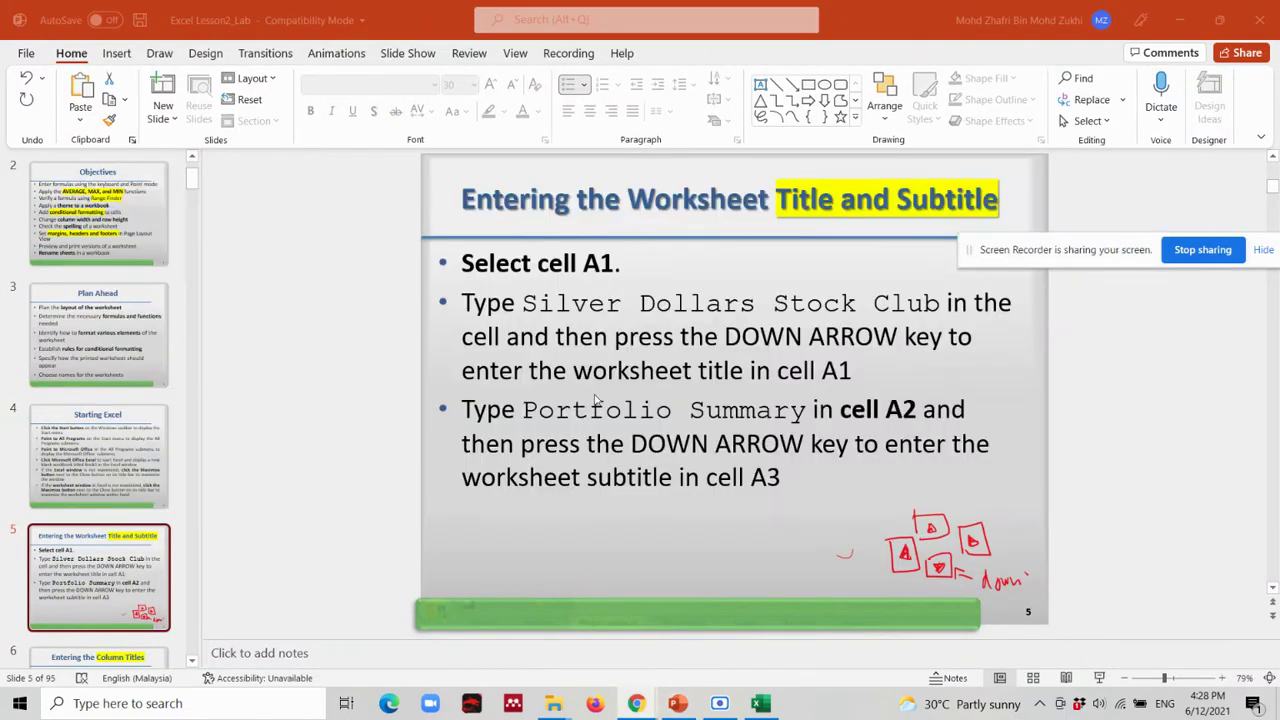
{"action": "left_click", "coordinate": [762, 703]}
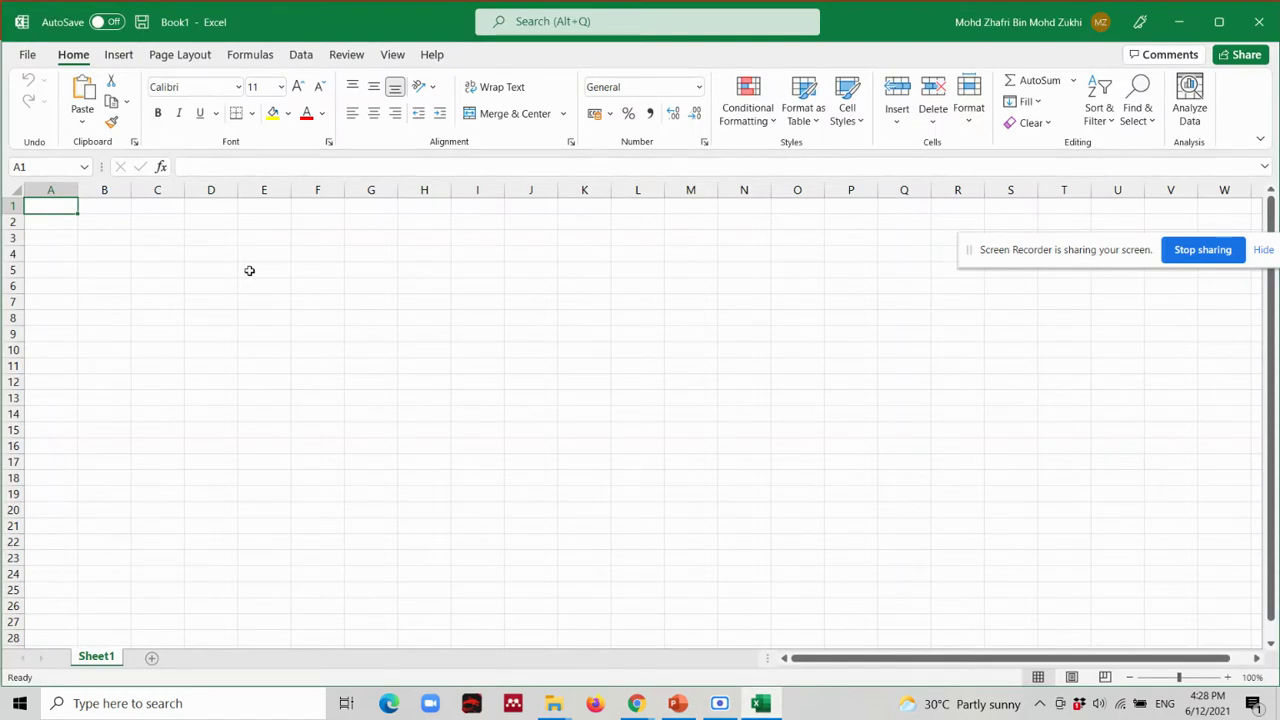
Enter 'Silver Dollars Stock Club' in A1 and 'Portfolio Summary' in A2.
{"action": "type", "text": "Silver "}
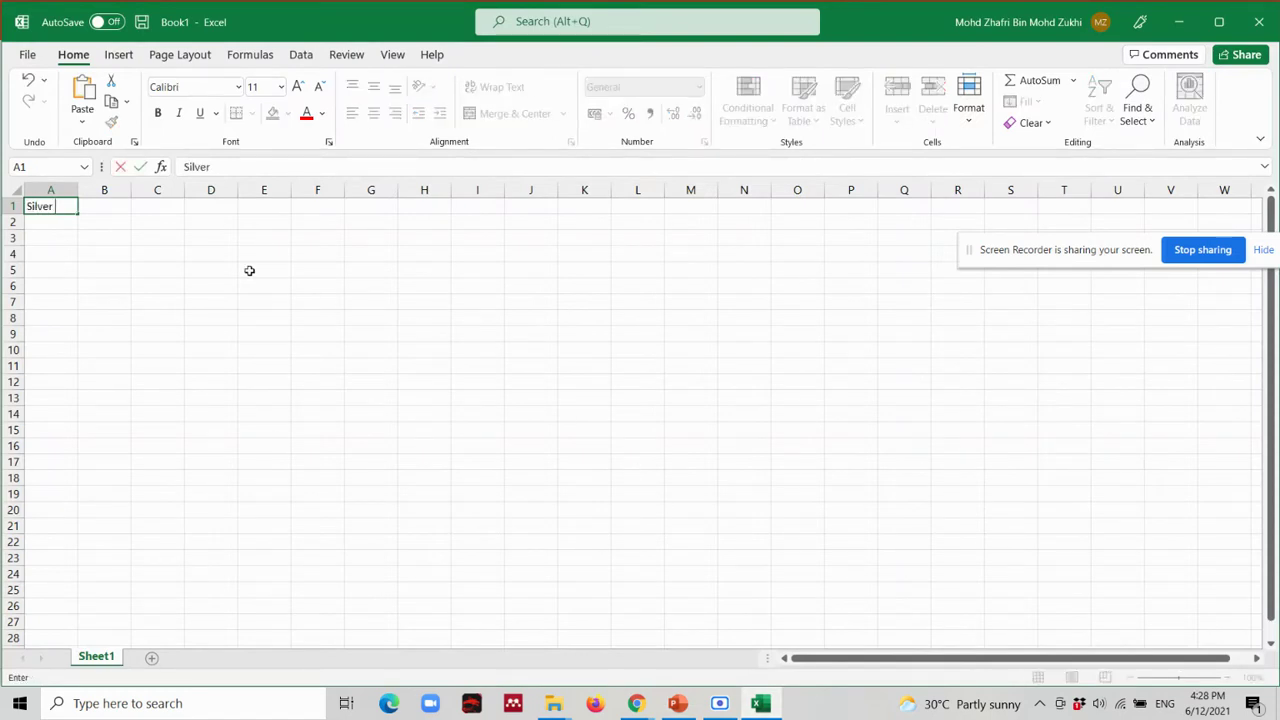
{"action": "type", "text": "Dollars S"}
{"action": "type", "text": "tock Club"}
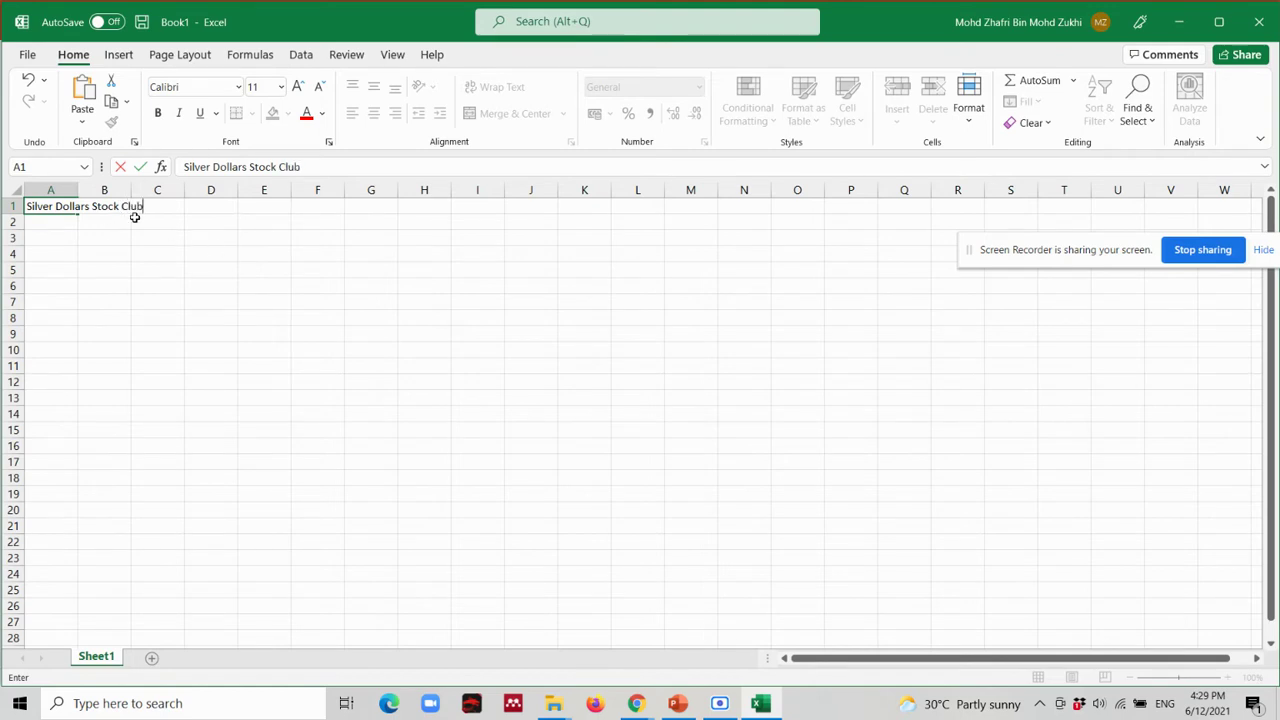
{"action": "left_click", "coordinate": [51, 218]}
{"action": "key", "text": "alt+Tab"}
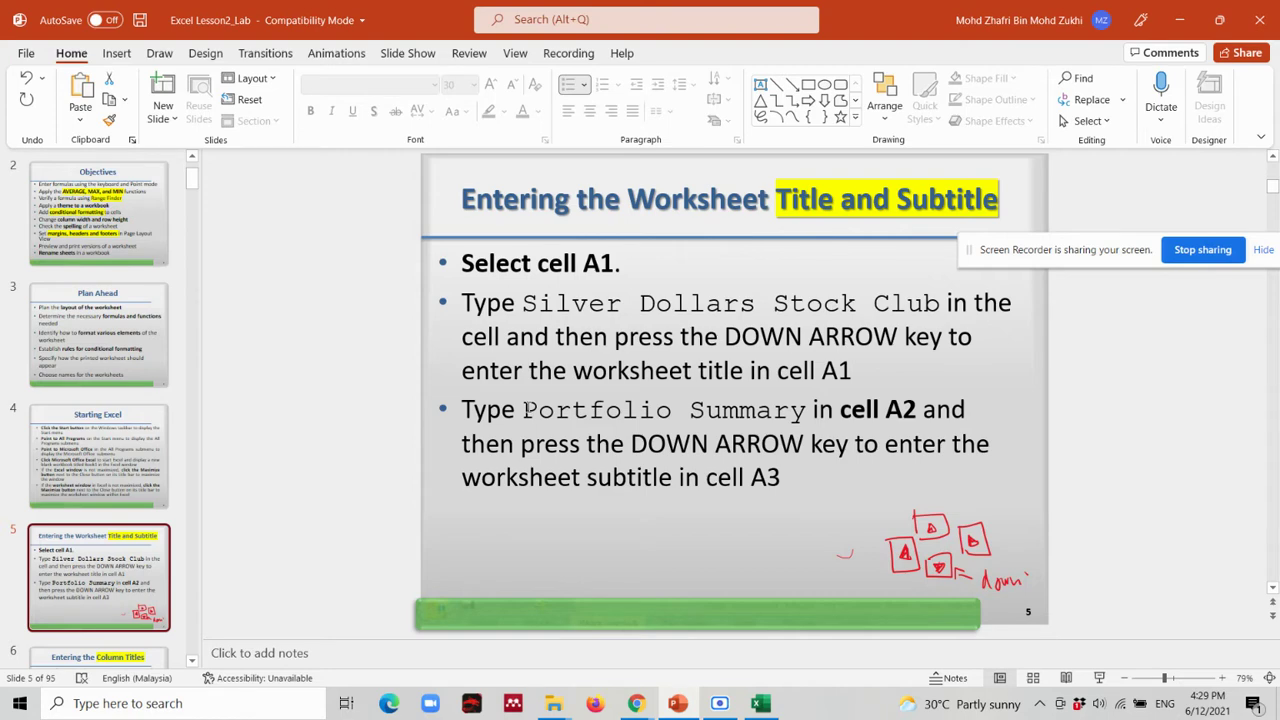
{"action": "key", "text": "alt+Tab"}
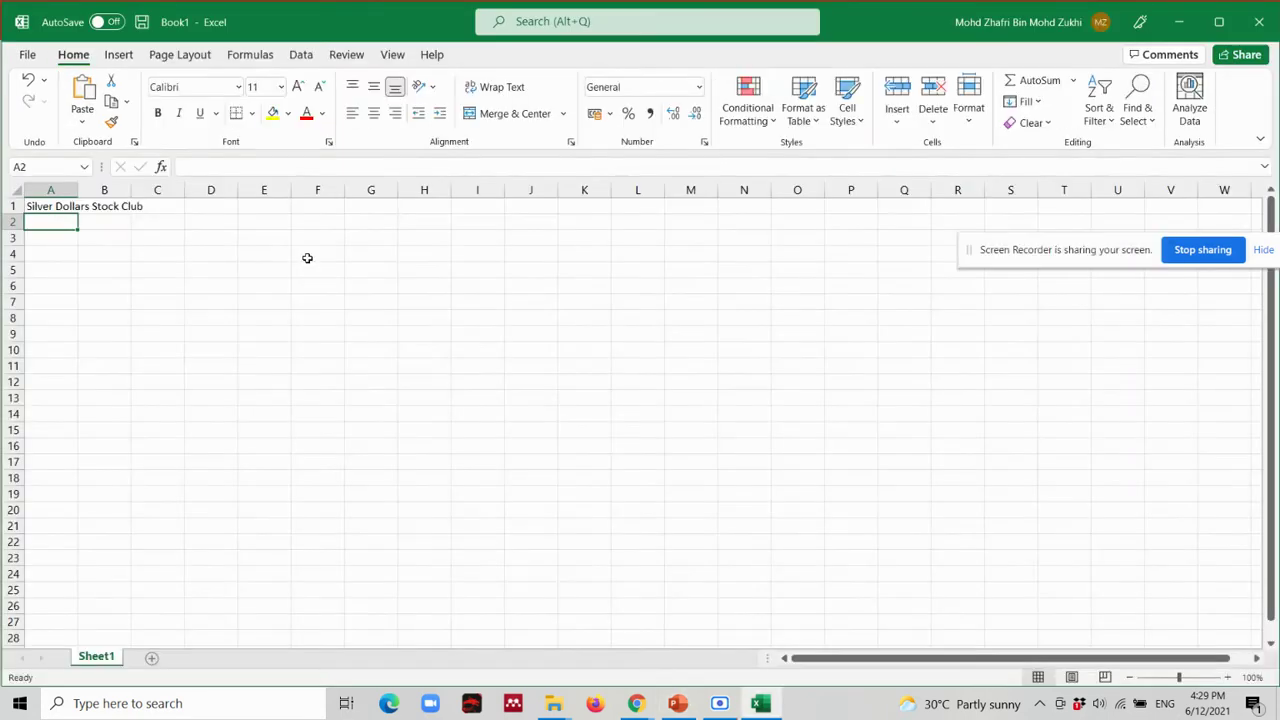
{"action": "type", "text": "Portfolio"}
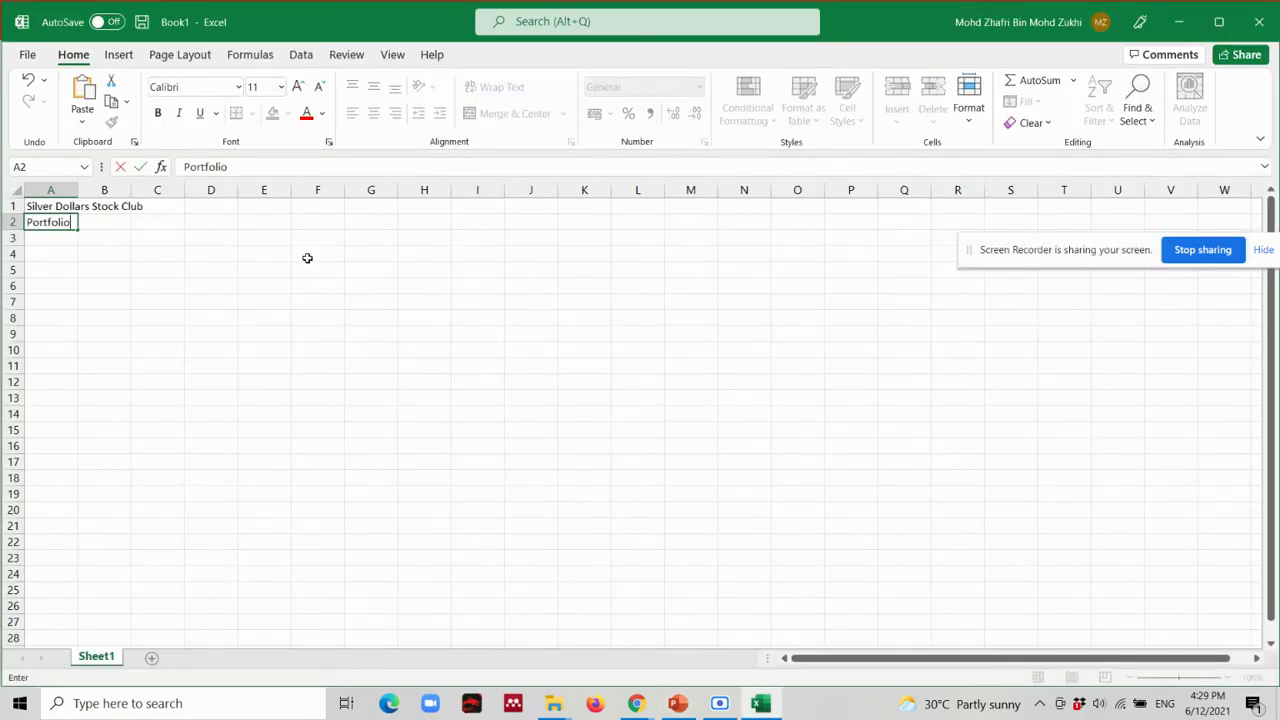
{"action": "type", "text": " Summary"}
{"action": "key", "text": "Return"}
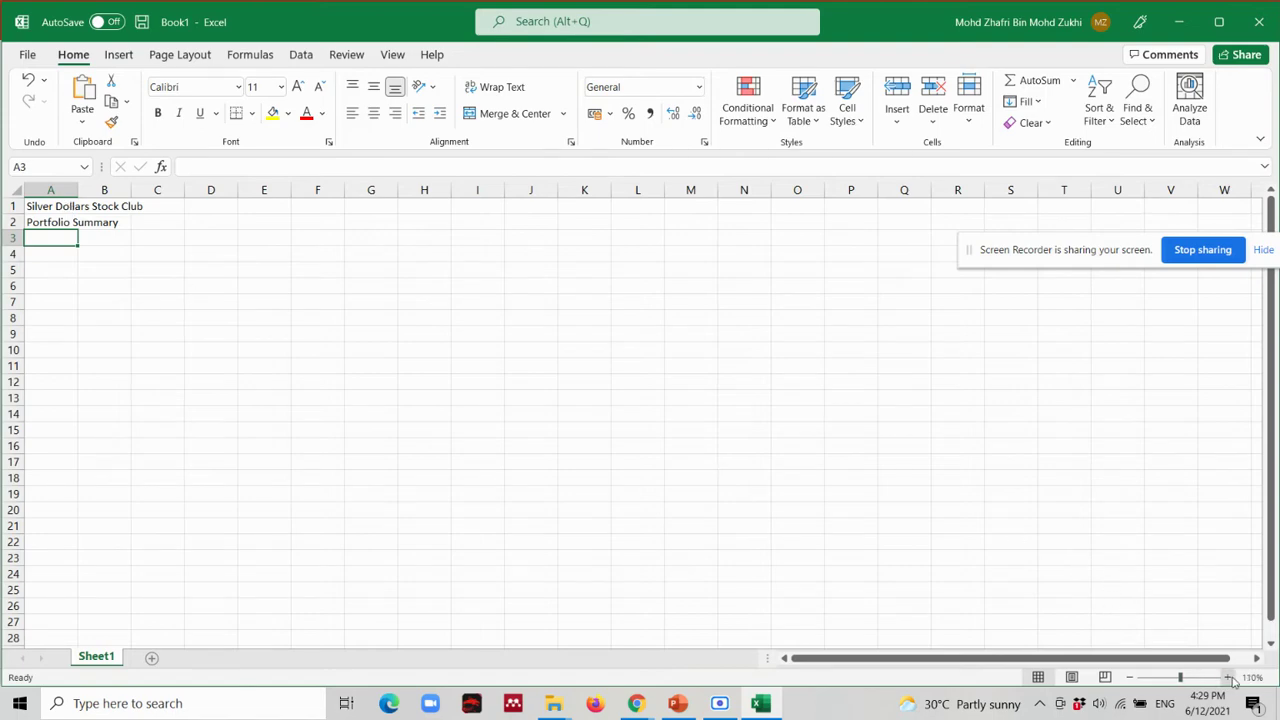
Zoom the sheet to 140% and check the subtitle in A2.
{"action": "left_click", "coordinate": [1228, 677]}
{"action": "left_click", "coordinate": [1228, 677]}
{"action": "left_click", "coordinate": [1228, 677]}
{"action": "left_click", "coordinate": [1228, 677]}
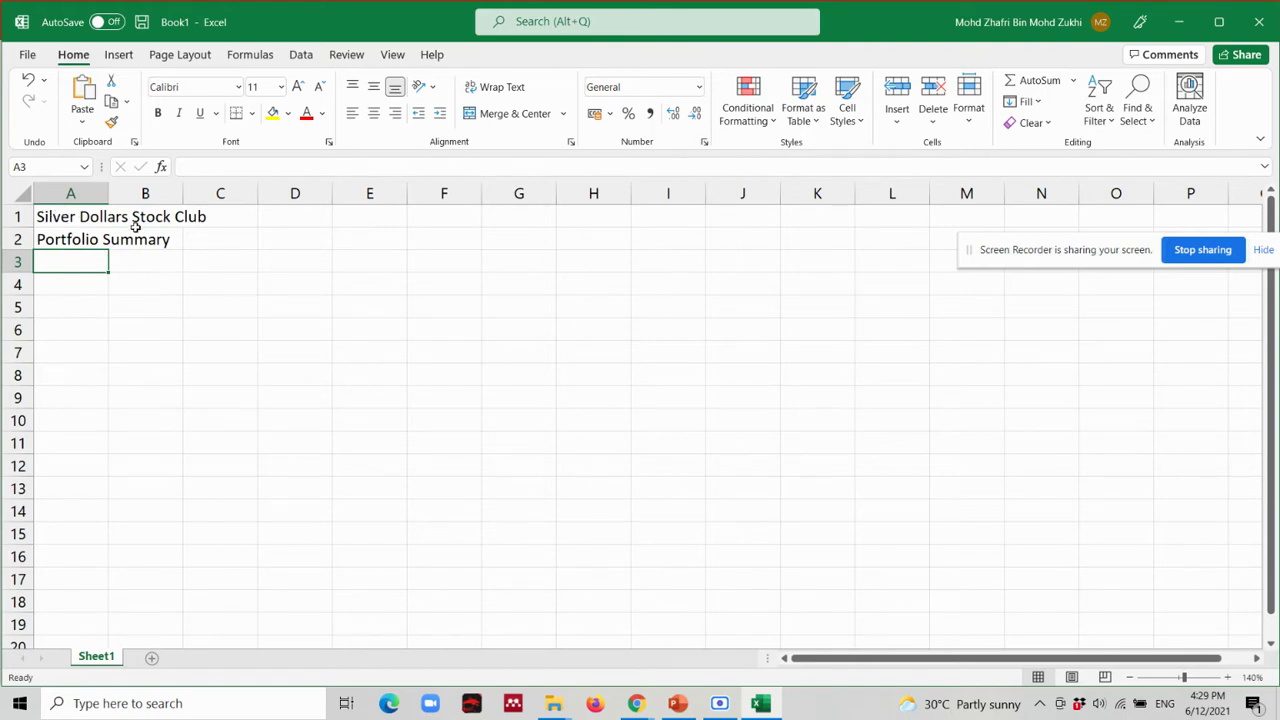
{"action": "left_click", "coordinate": [62, 248]}
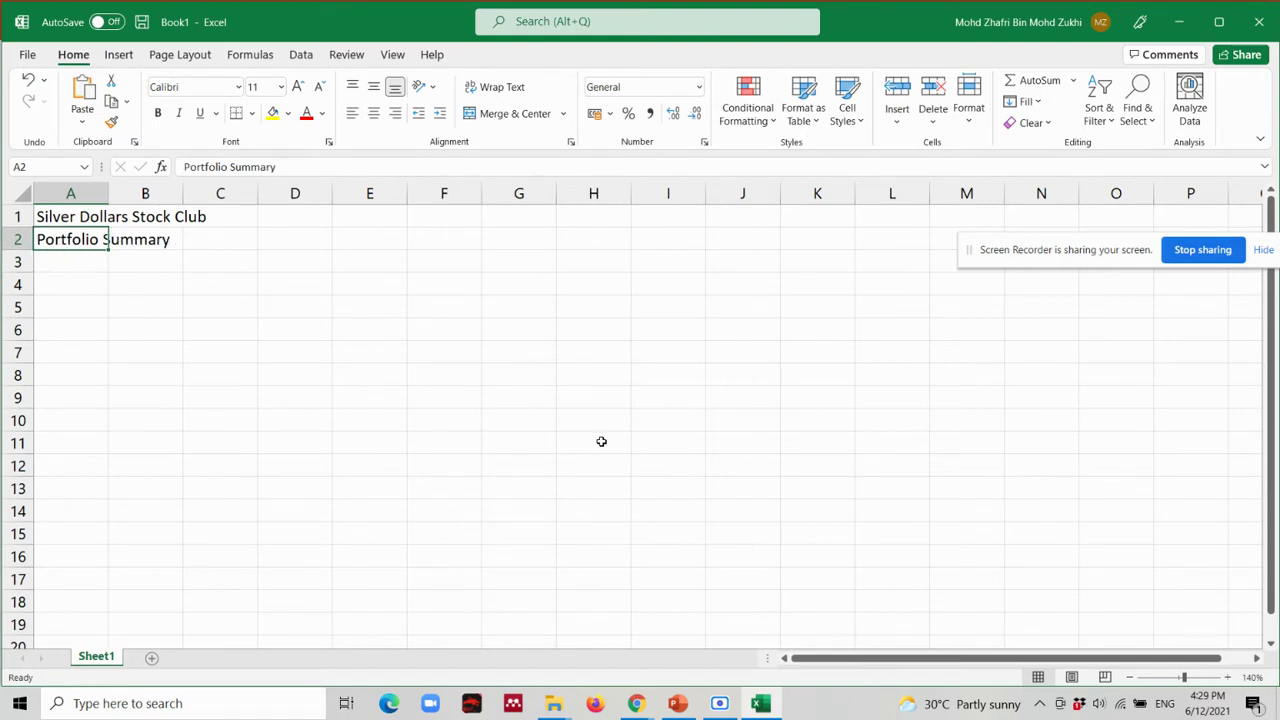
{"action": "left_click", "coordinate": [679, 706]}
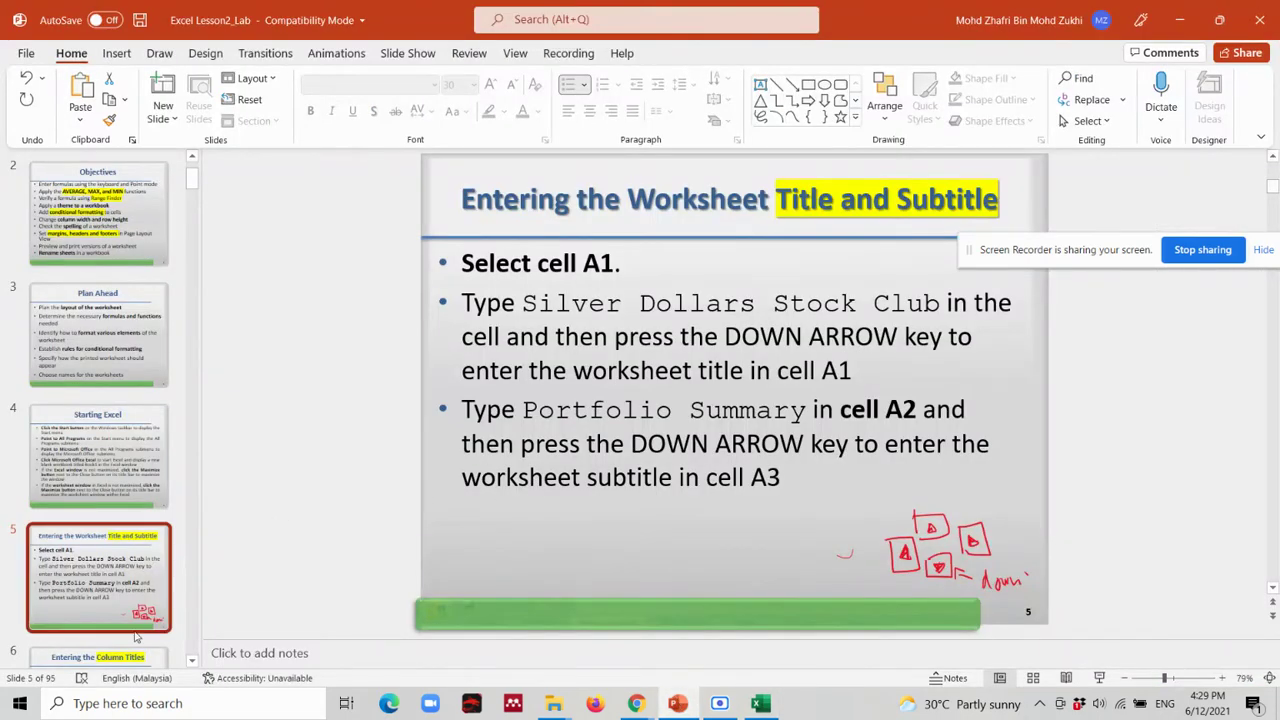
Show lesson slide 6, Entering the Column Titles, and select cell A3 in the worksheet.
{"action": "left_click", "coordinate": [134, 665]}
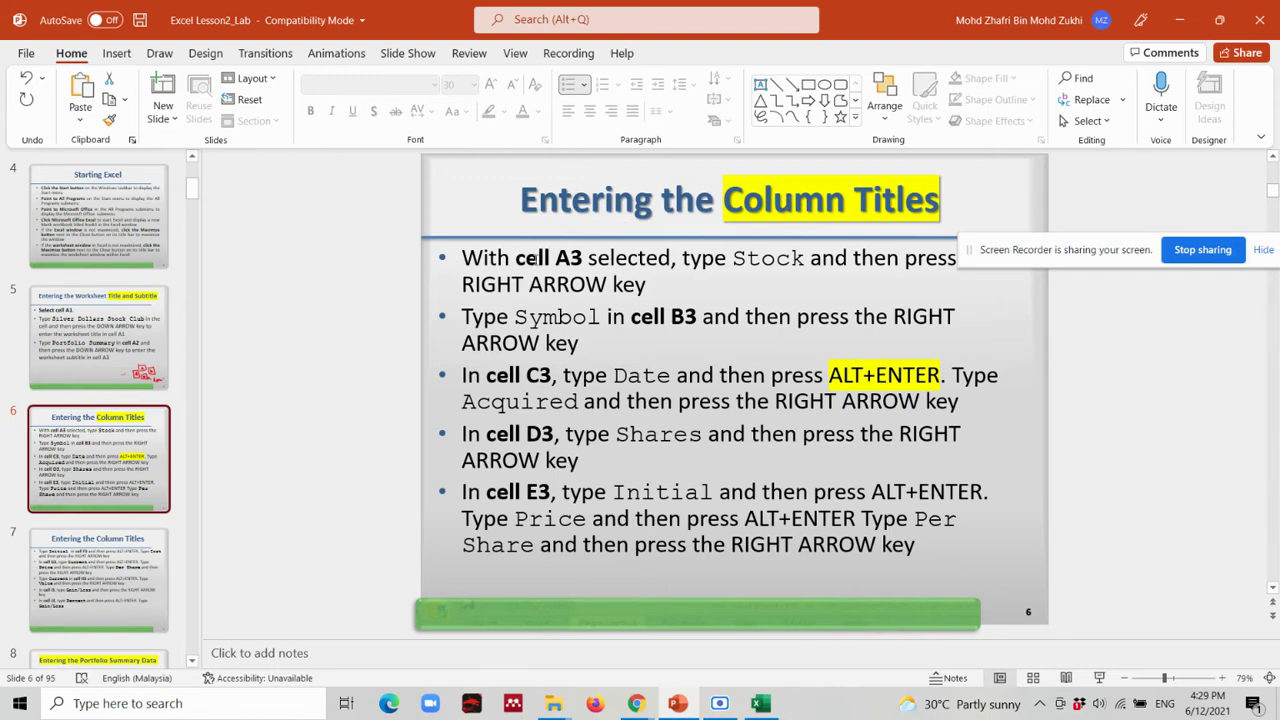
{"action": "key", "text": "alt+Tab"}
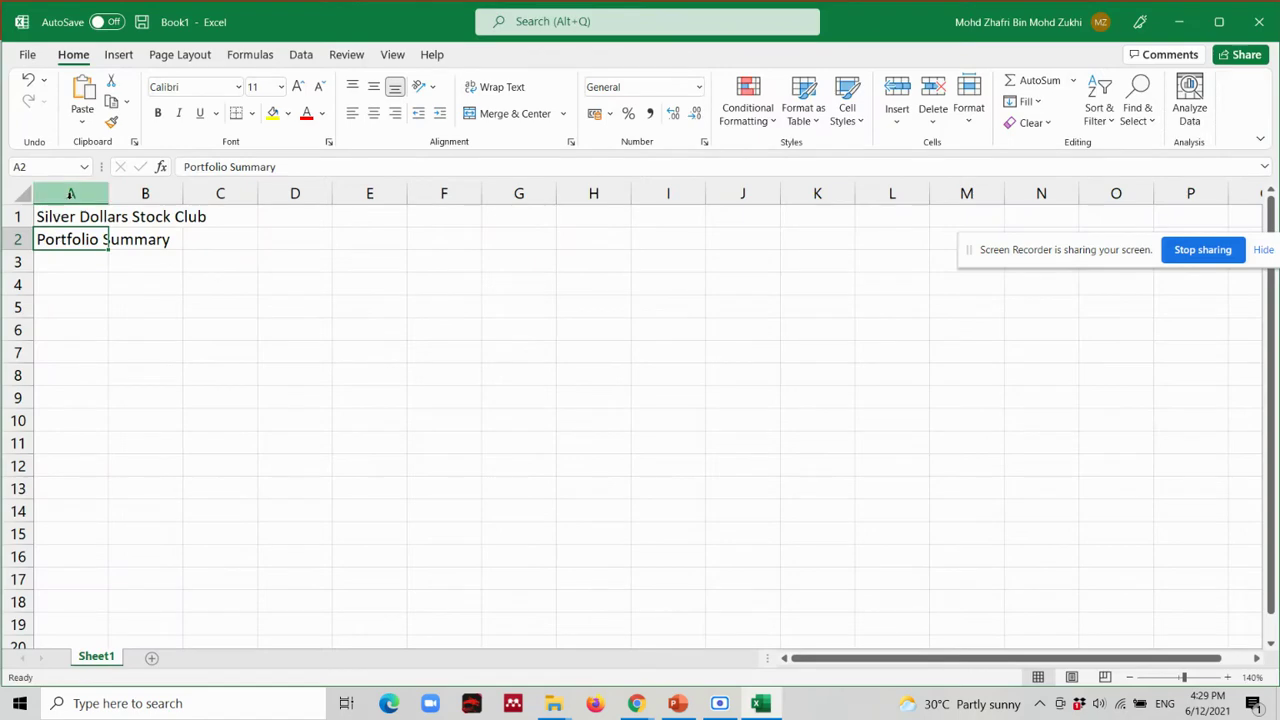
{"action": "left_click", "coordinate": [66, 260]}
{"action": "key", "text": "alt+Tab"}
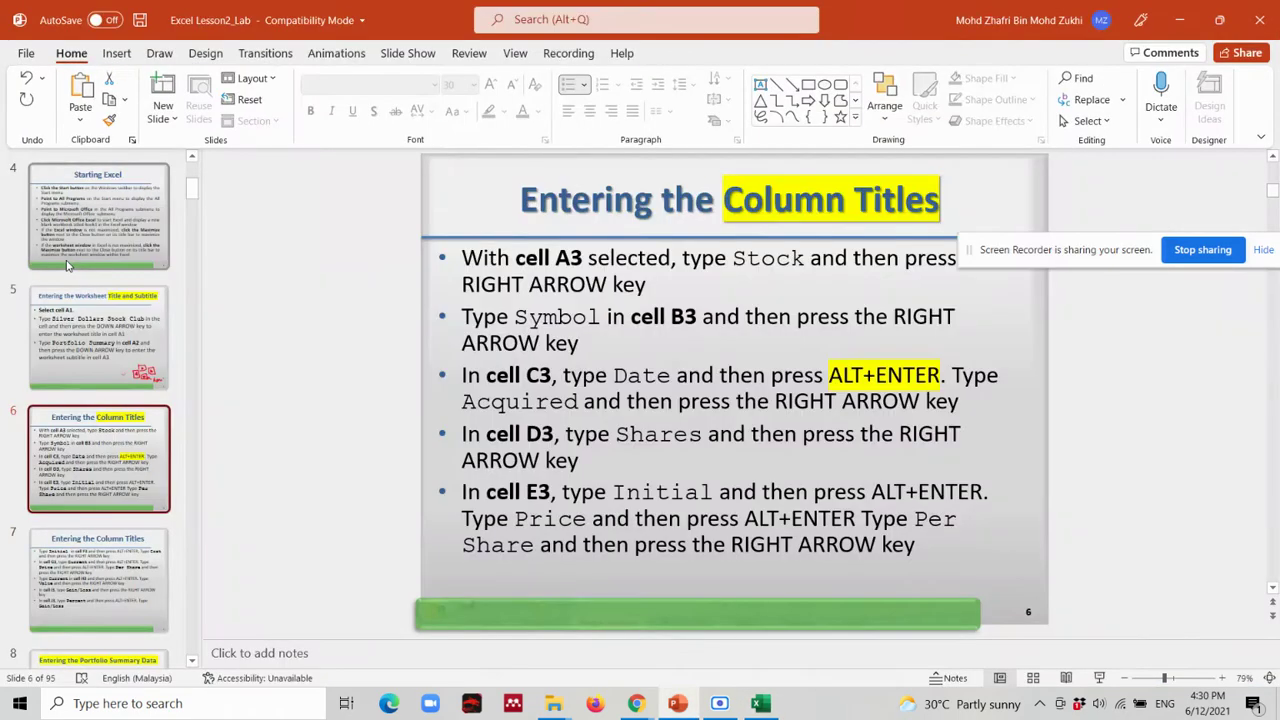
Enter the column headings Stock in A3, Symbol in B3, and Date in C3.
{"action": "key", "text": "alt+Tab"}
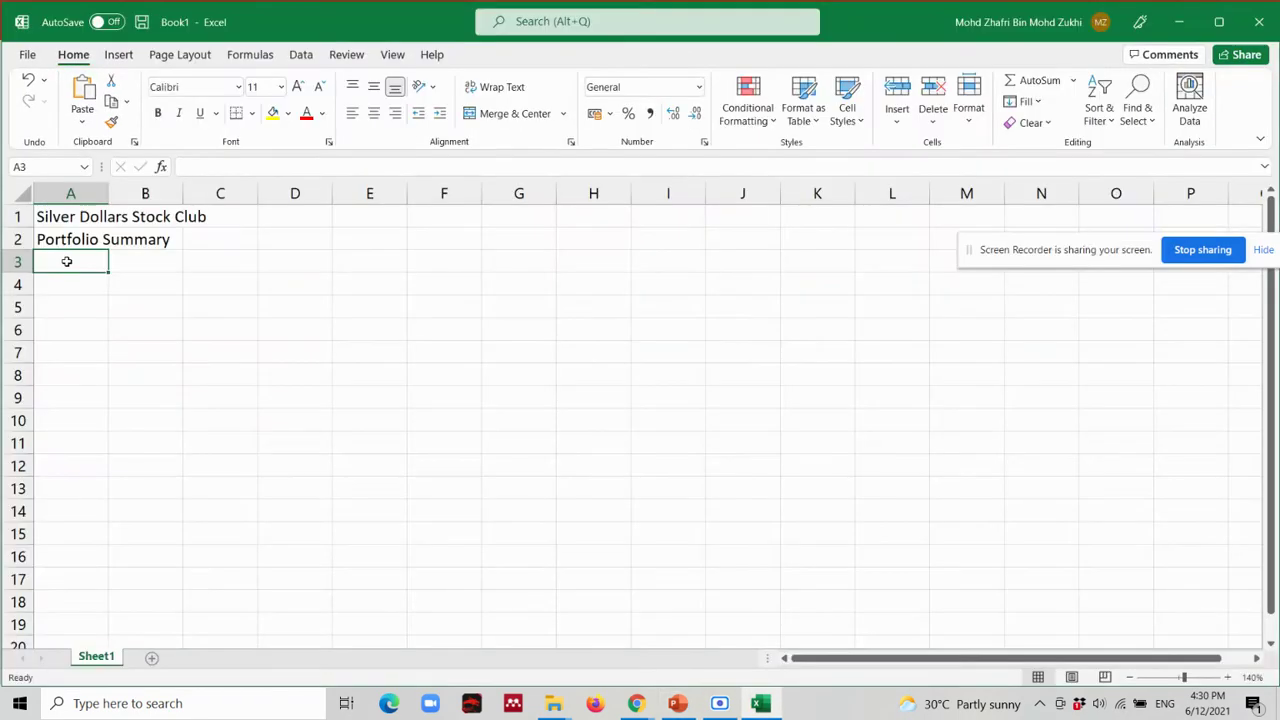
{"action": "type", "text": "Sto"}
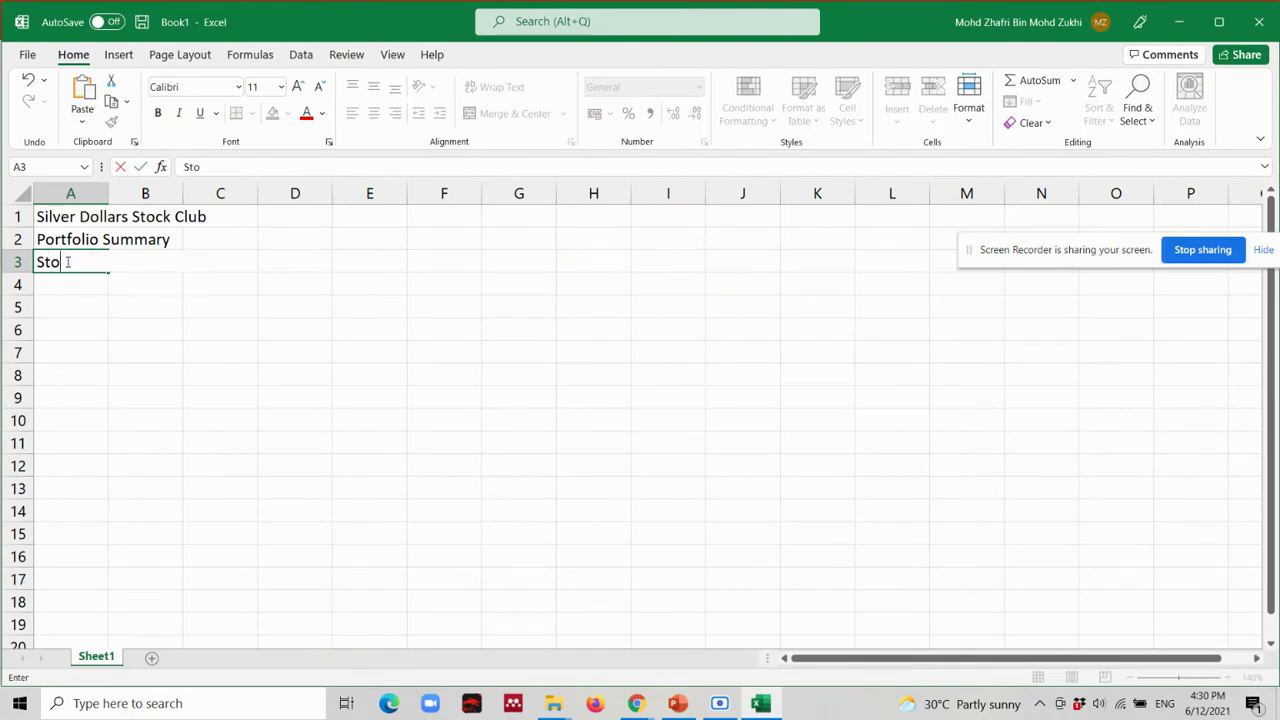
{"action": "type", "text": "ck"}
{"action": "key", "text": "Right"}
{"action": "key", "text": "alt+Tab"}
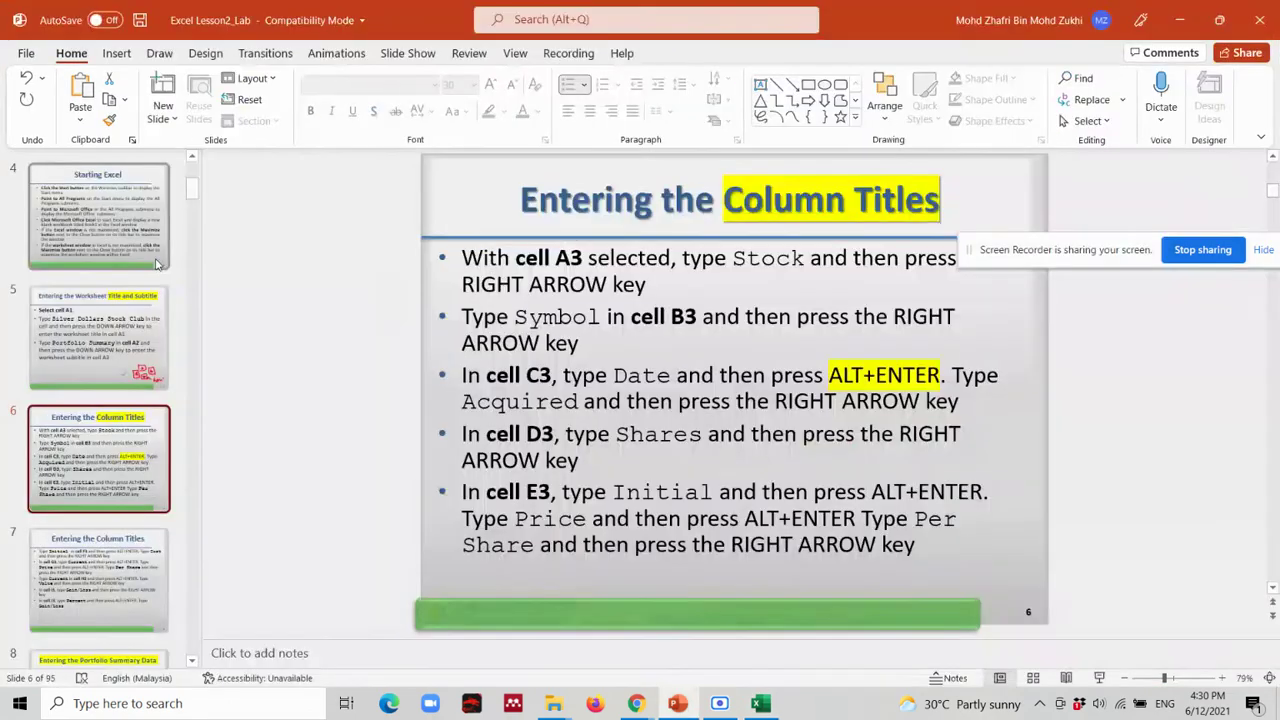
{"action": "double_click", "coordinate": [556, 316]}
{"action": "key", "text": "alt+Tab"}
{"action": "type", "text": "S"}
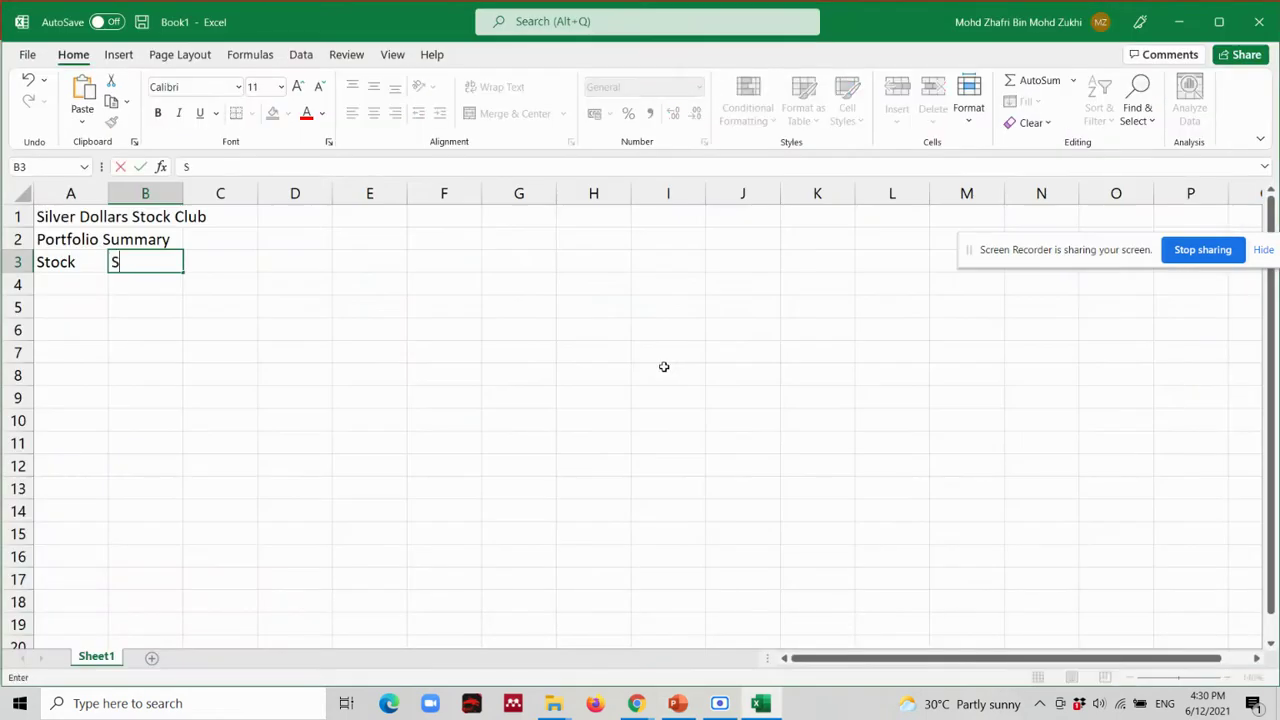
{"action": "type", "text": "ymbol"}
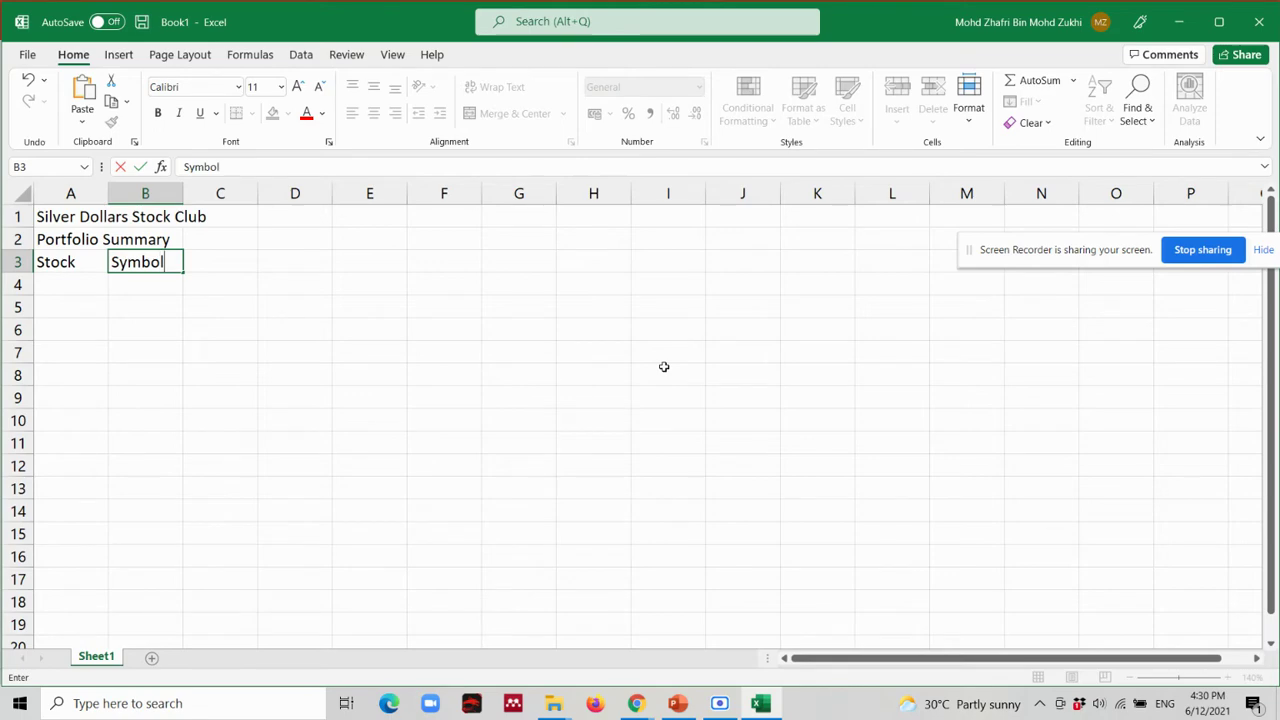
{"action": "key", "text": "Right"}
{"action": "key", "text": "alt+Tab"}
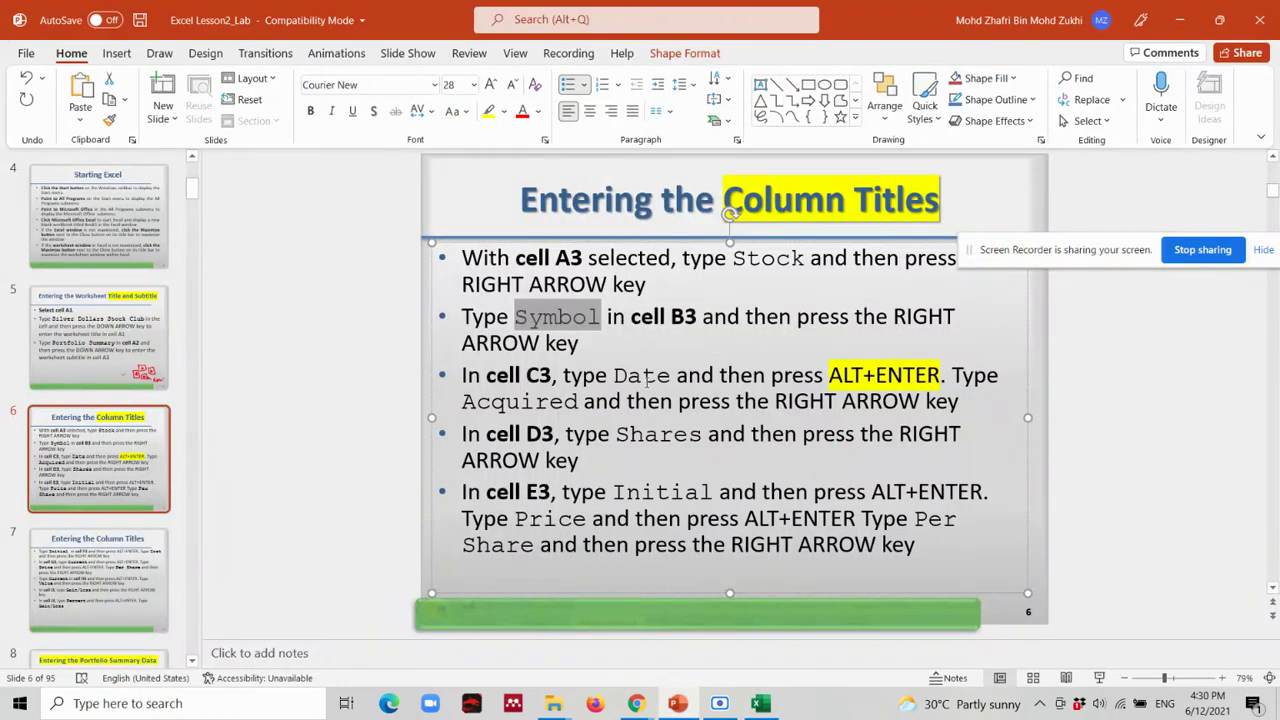
{"action": "key", "text": "alt+Tab"}
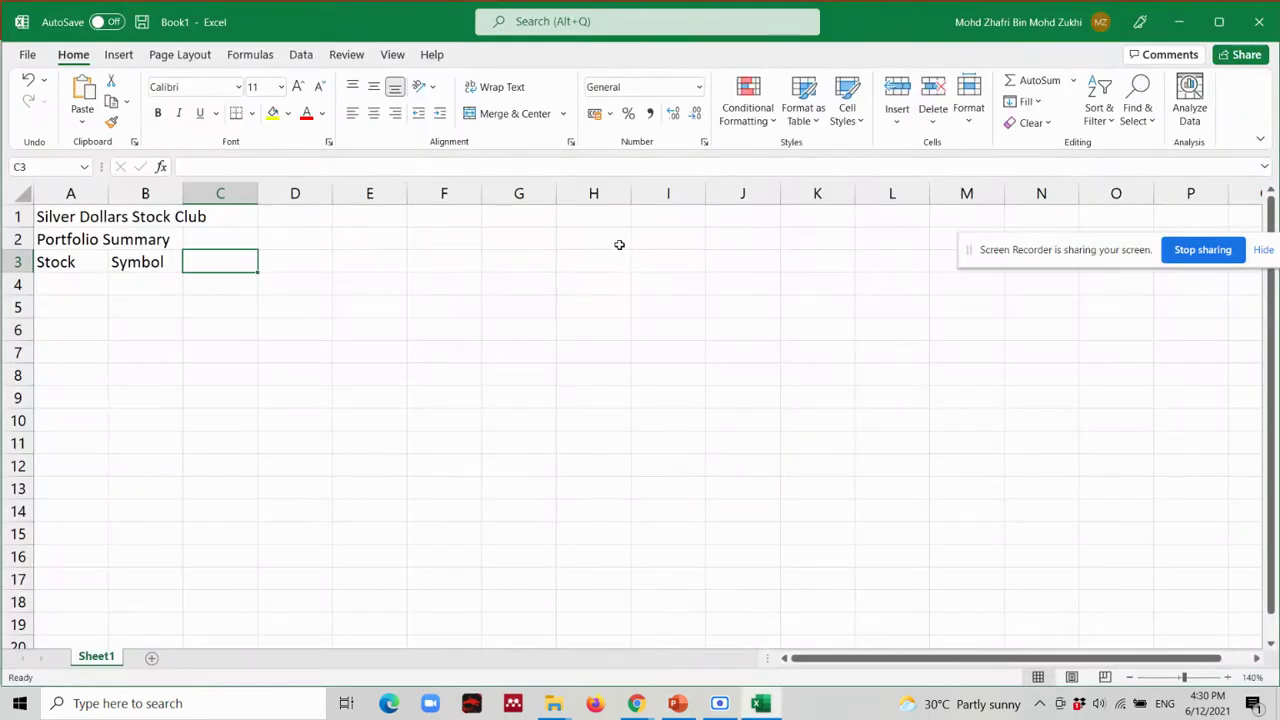
{"action": "type", "text": "Date"}
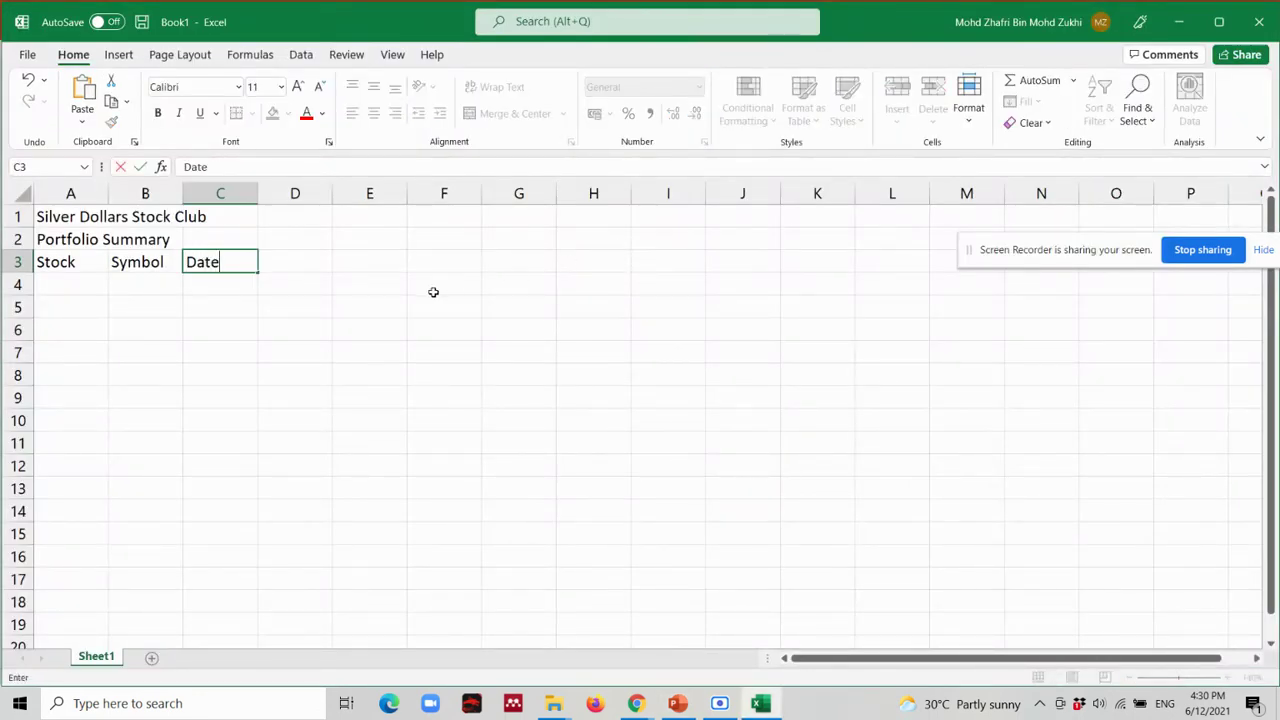
{"action": "key", "text": "alt+Tab"}
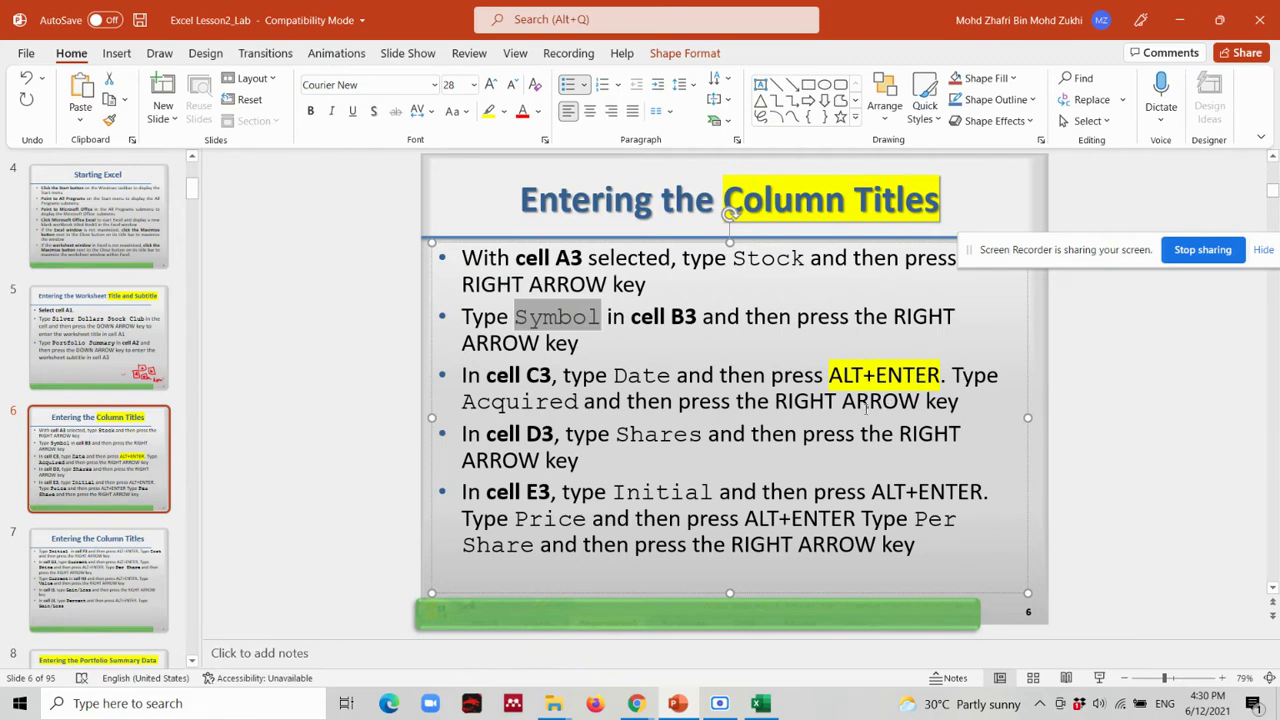
Switch from the lesson slide back to Book1 to continue the C3 heading.
{"action": "key", "text": "alt+Tab"}
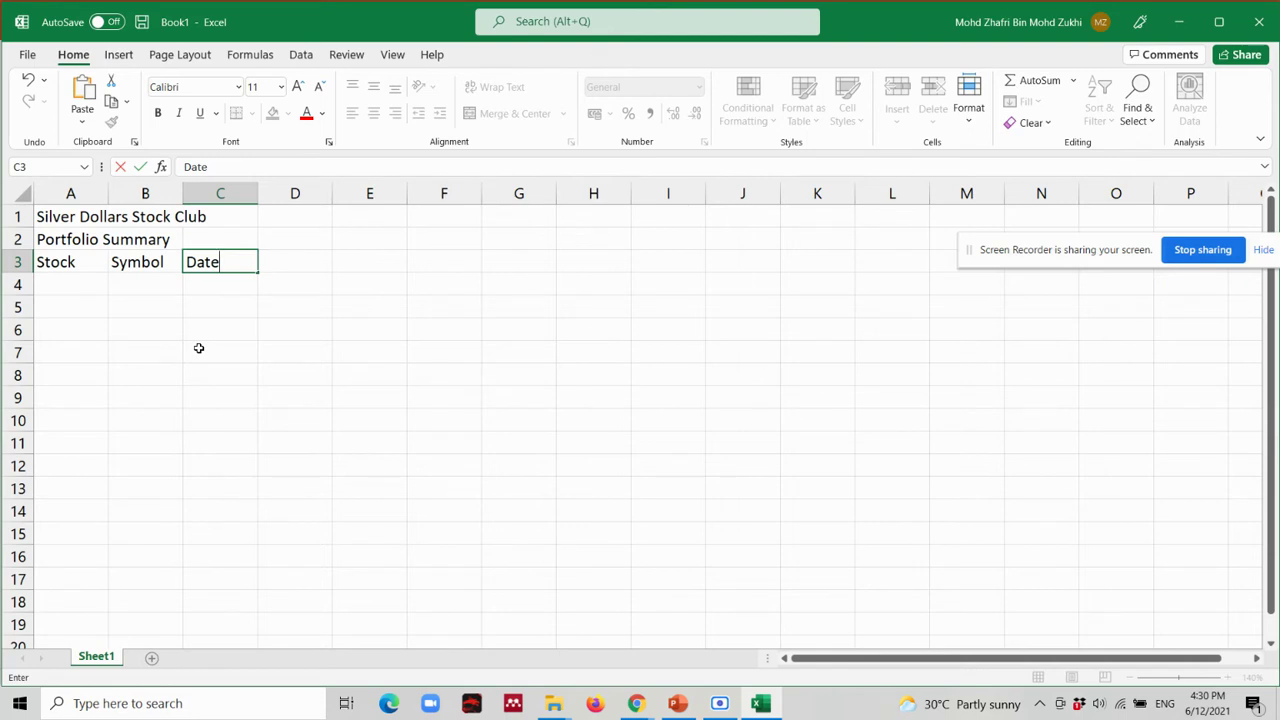
Finish C3 as the two-line wrapped heading 'Date Acquired' with a line break before Acquired.
{"action": "key", "text": "alt+Return"}
{"action": "type", "text": "Acquire"}
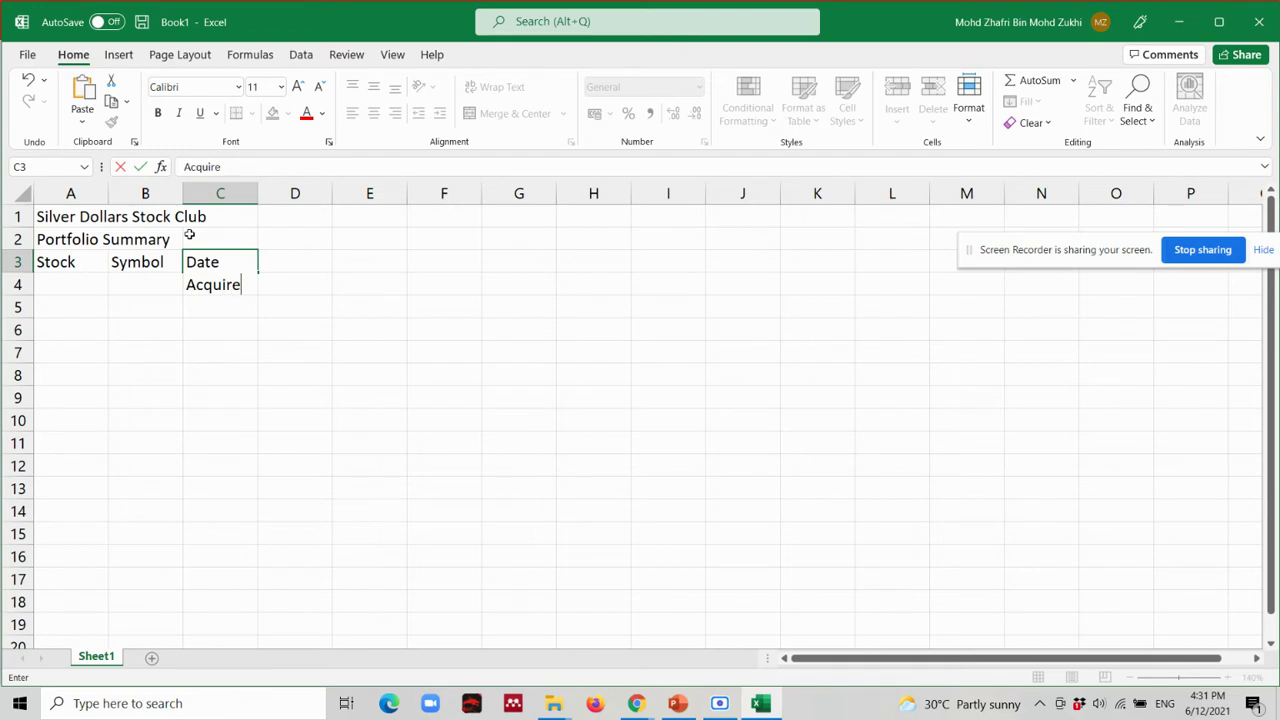
{"action": "type", "text": "d"}
{"action": "key", "text": "Tab"}
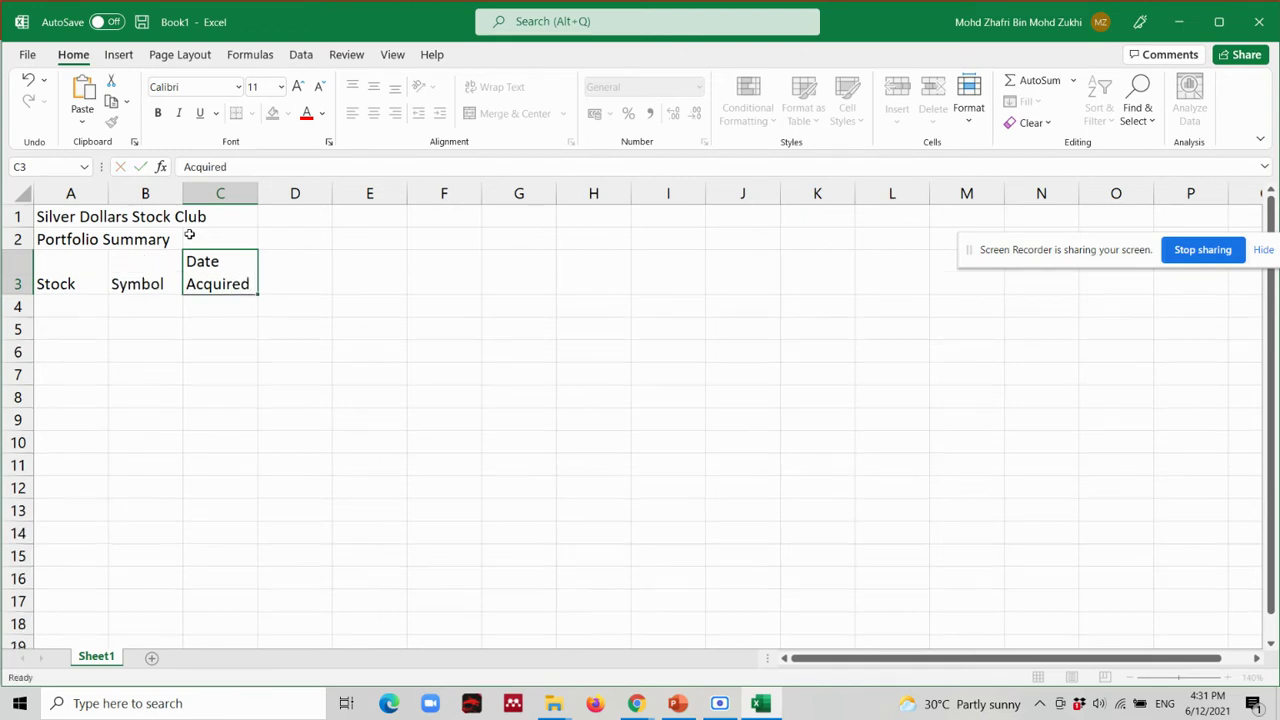
{"action": "left_click", "coordinate": [201, 262]}
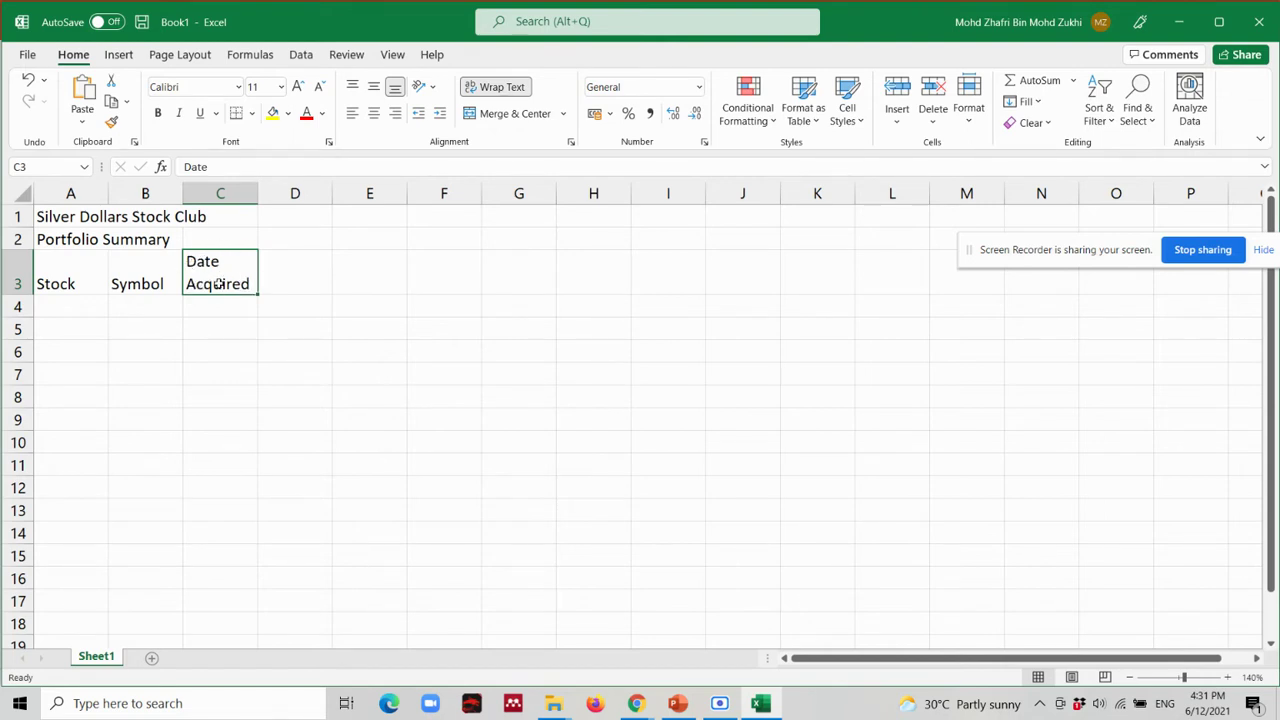
{"action": "left_click", "coordinate": [151, 272]}
{"action": "left_click", "coordinate": [52, 274]}
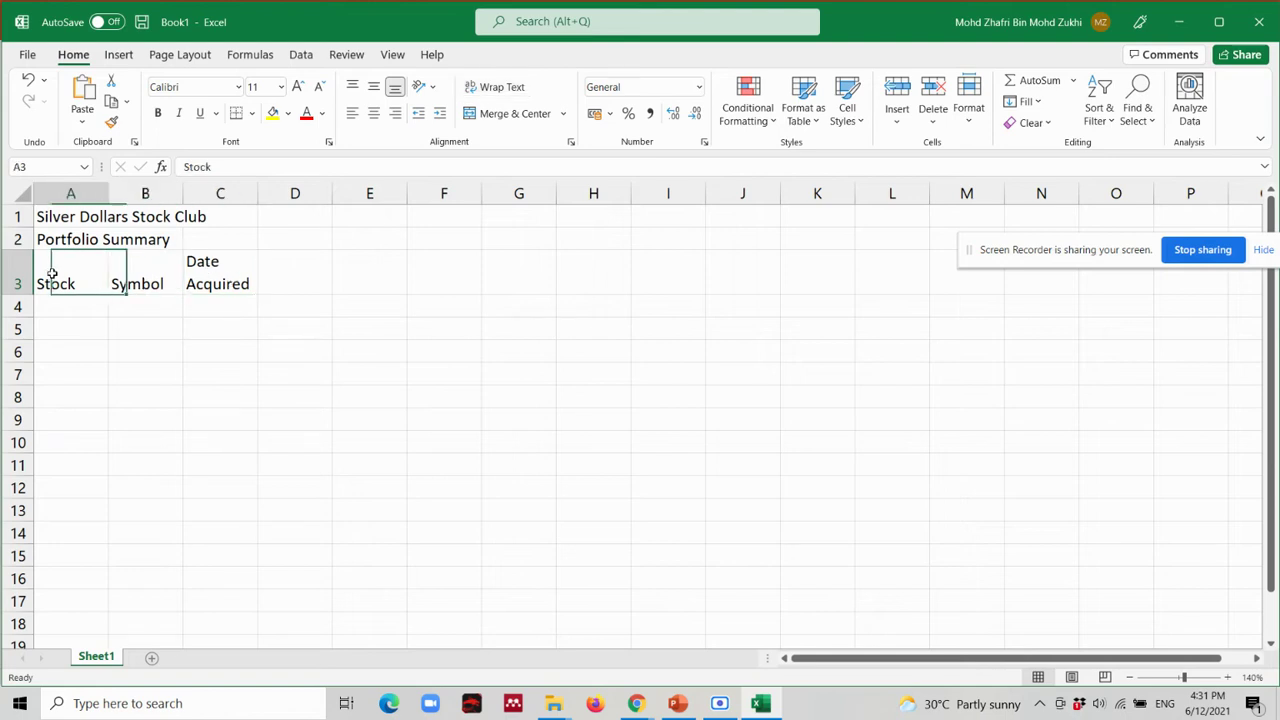
{"action": "left_click", "coordinate": [135, 276]}
{"action": "left_click", "coordinate": [200, 275]}
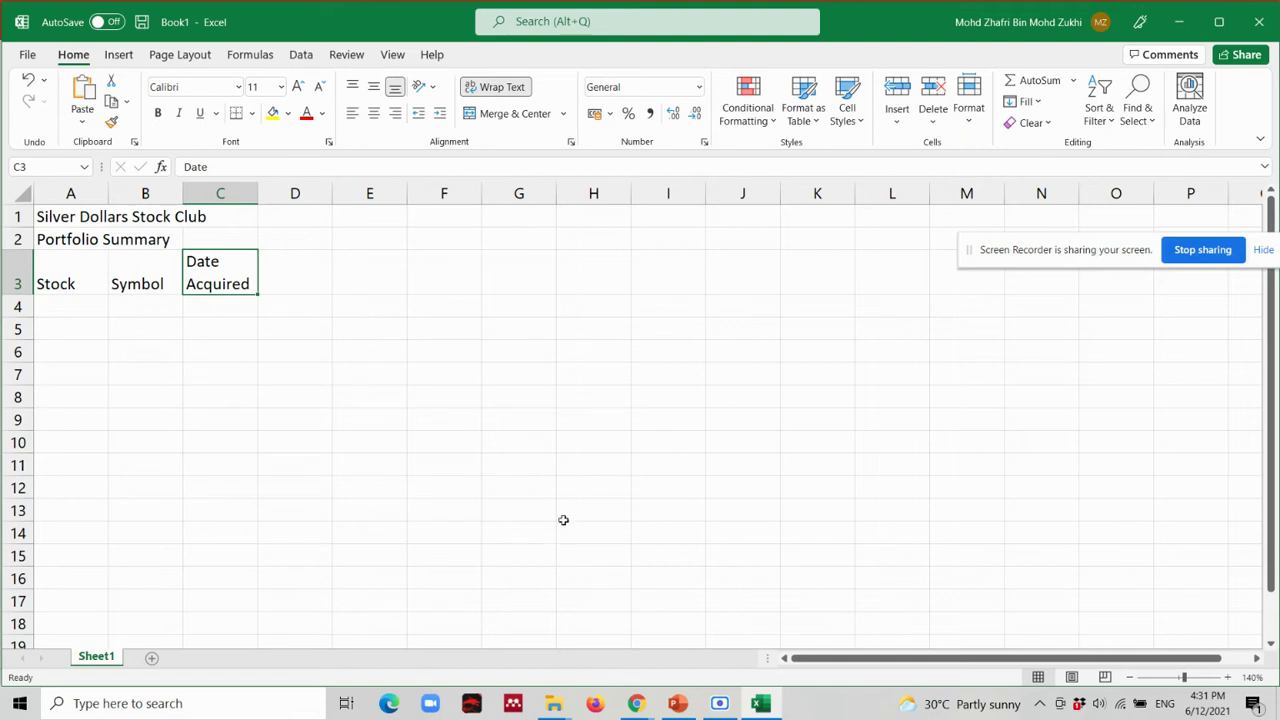
{"action": "left_click", "coordinate": [636, 703]}
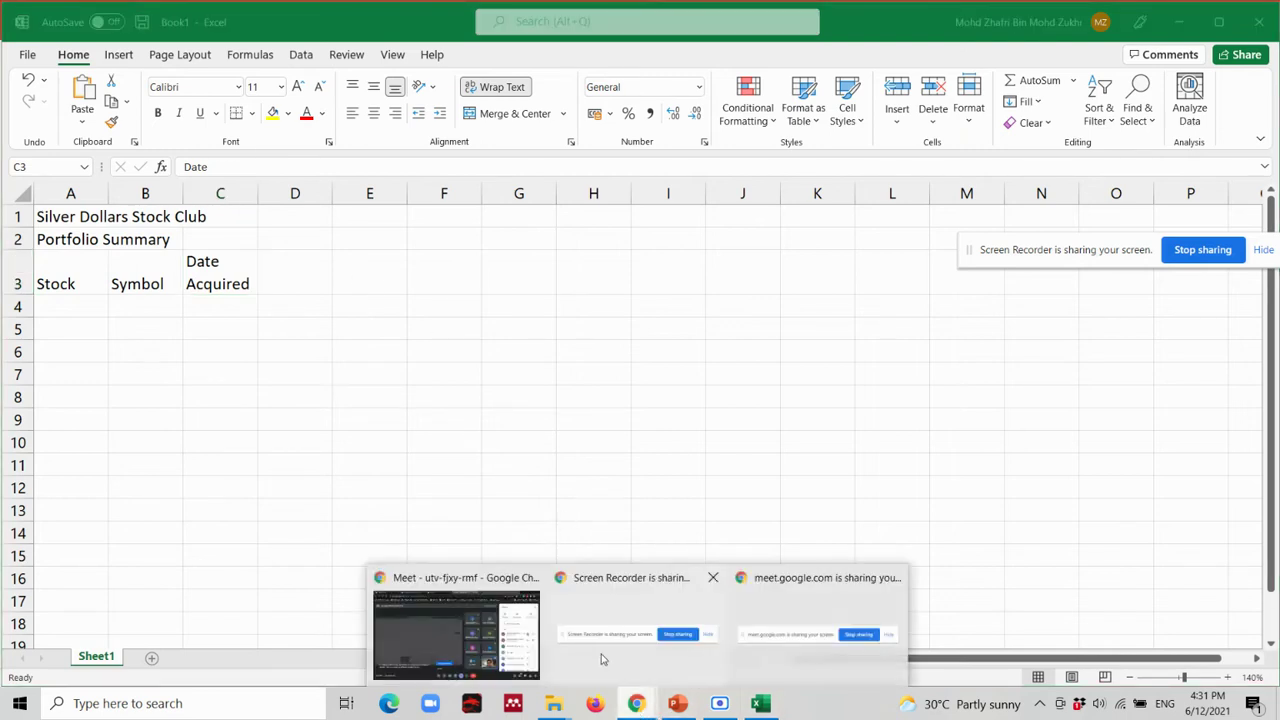
{"action": "left_click", "coordinate": [630, 703]}
{"action": "left_click", "coordinate": [515, 626]}
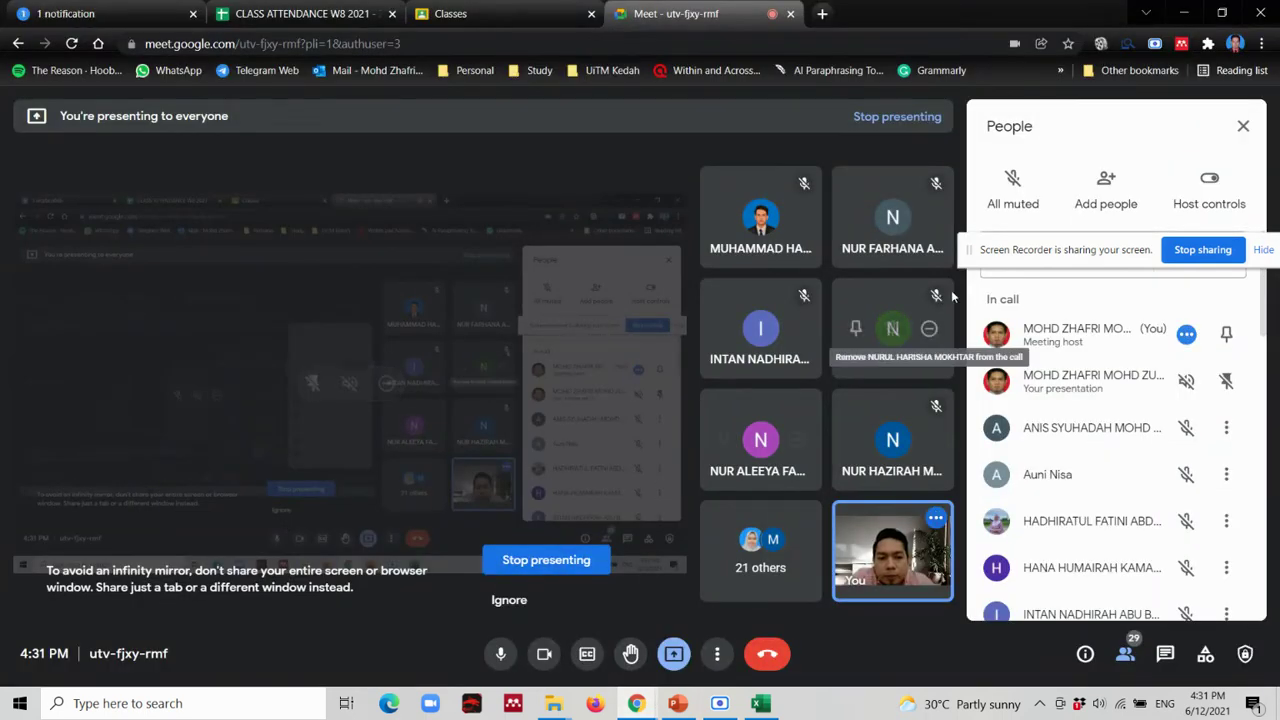
{"action": "left_click_drag", "start_coordinate": [1016, 253], "coordinate": [1022, 107]}
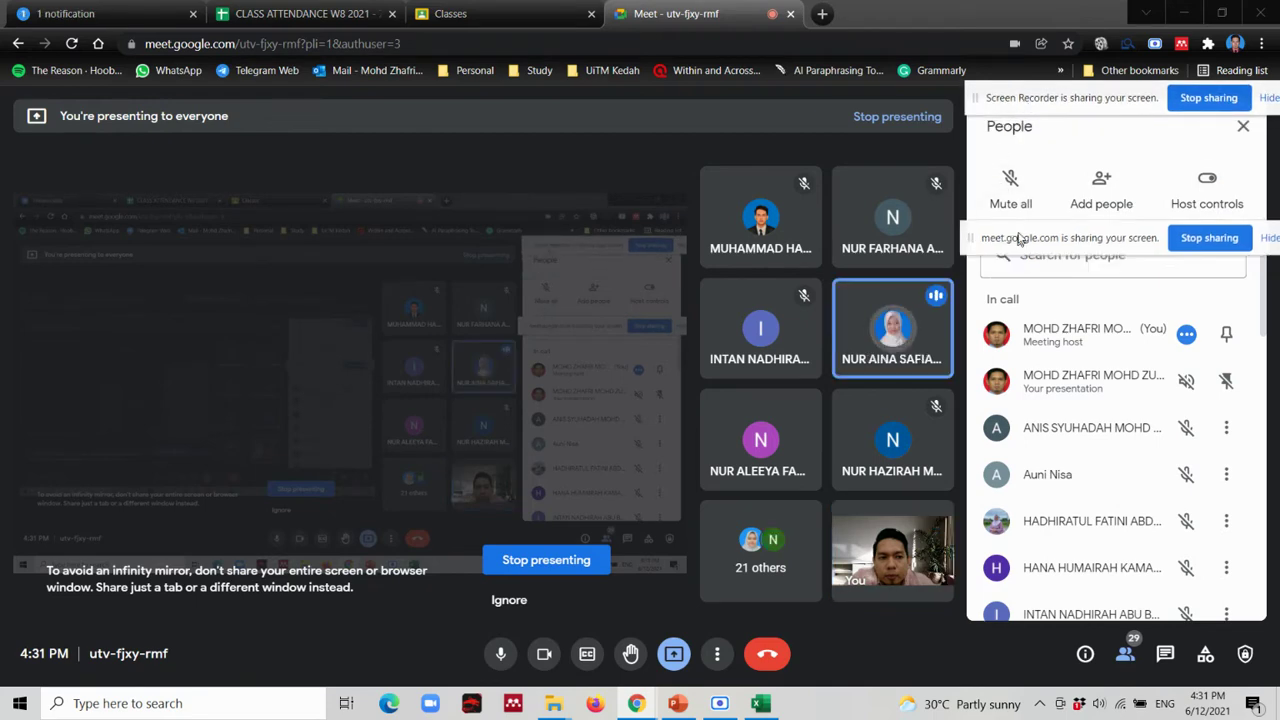
{"action": "left_click_drag", "start_coordinate": [1016, 251], "coordinate": [1024, 110]}
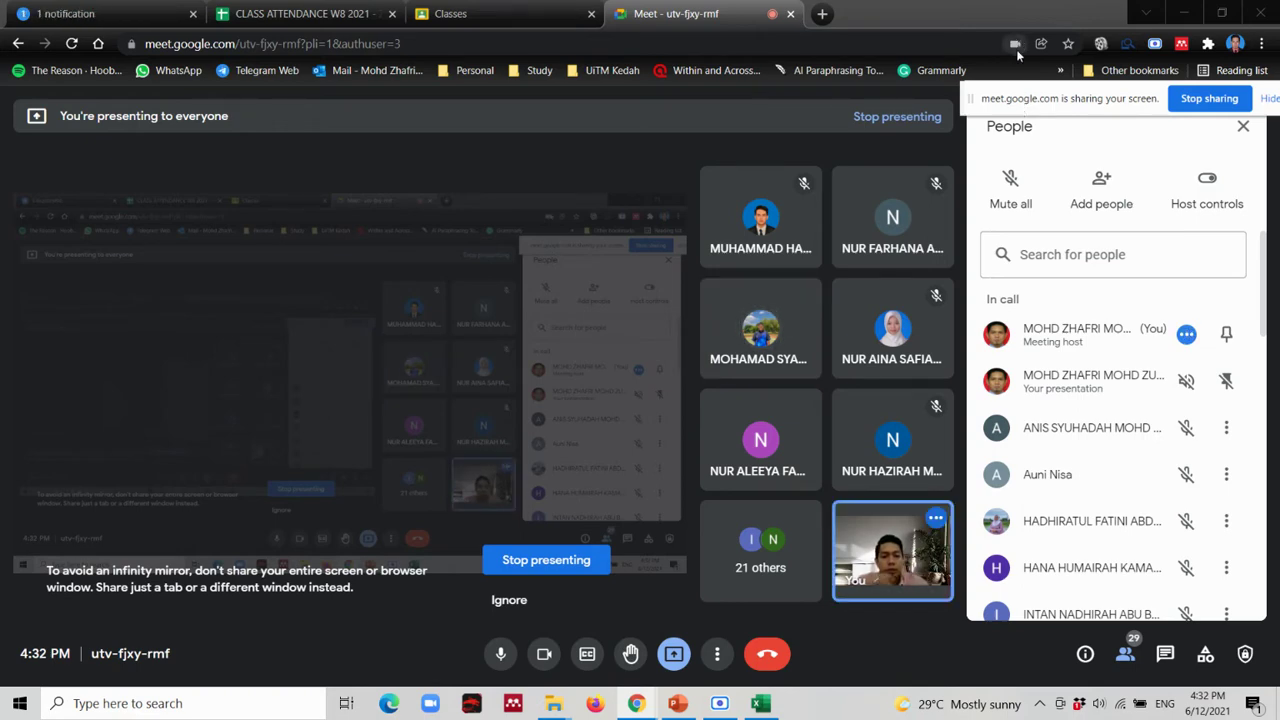
{"action": "mouse_move", "coordinate": [715, 368]}
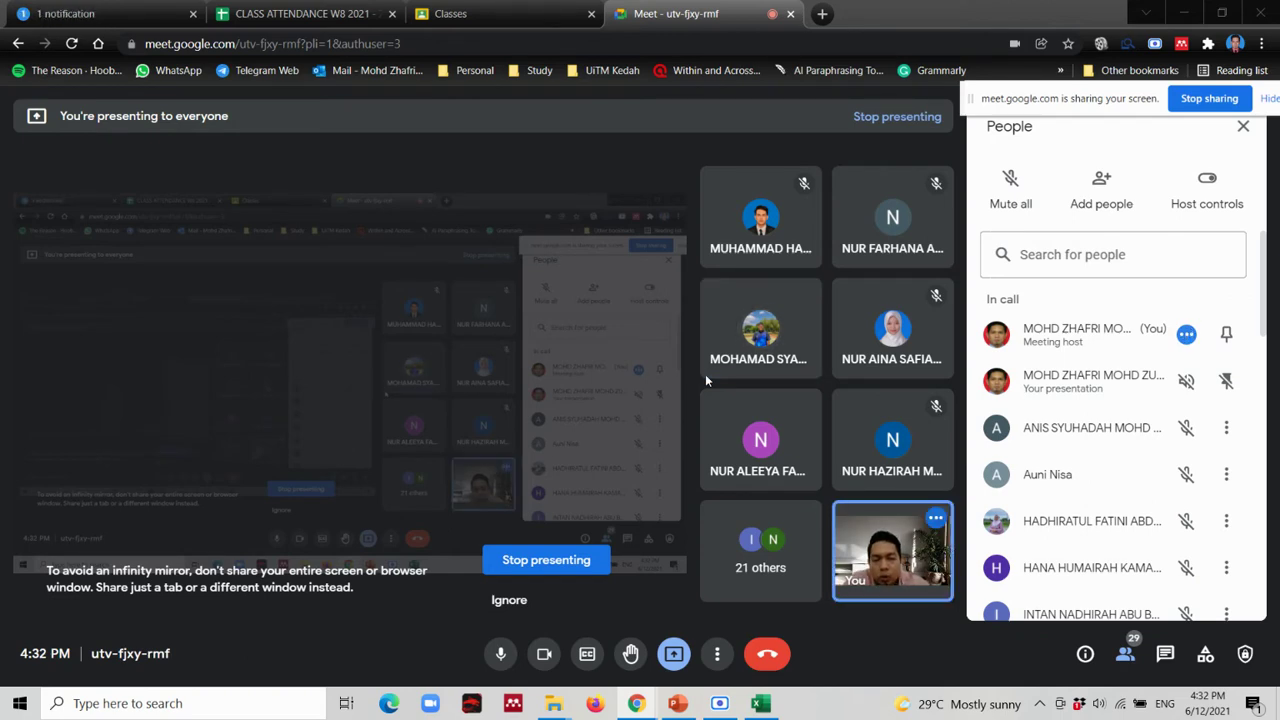
{"action": "left_click", "coordinate": [762, 703]}
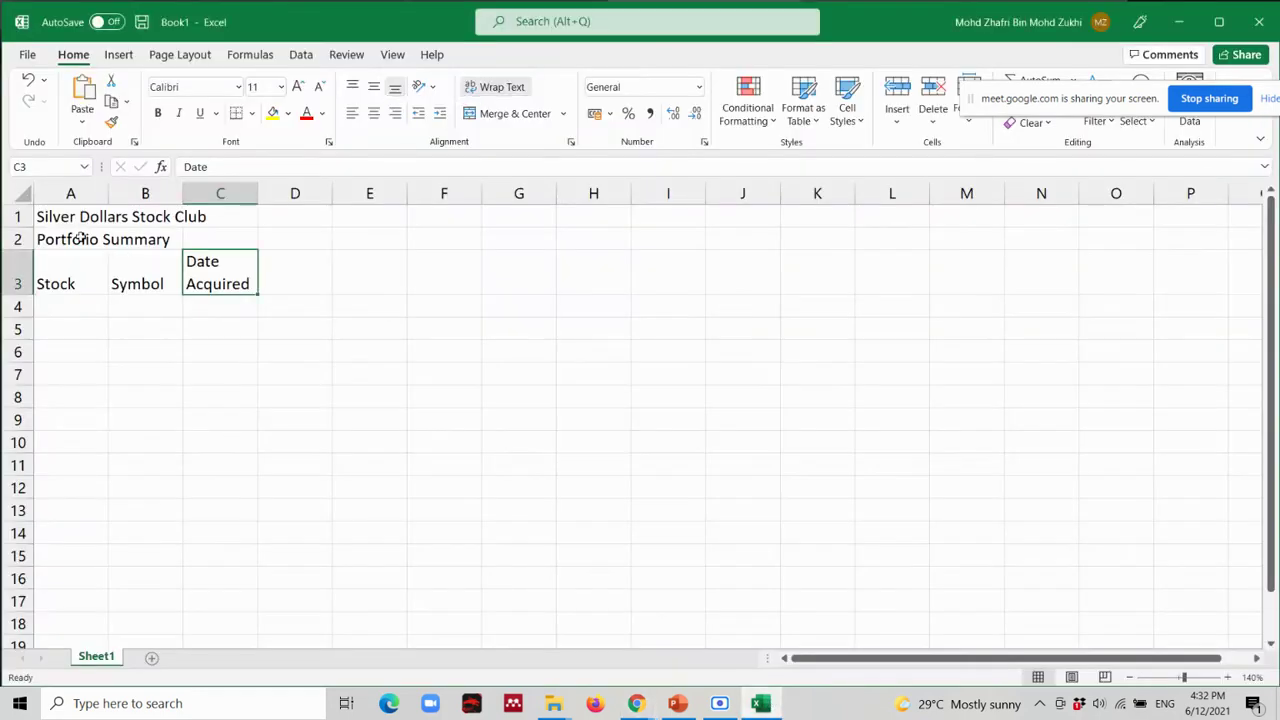
{"action": "key", "text": "Delete"}
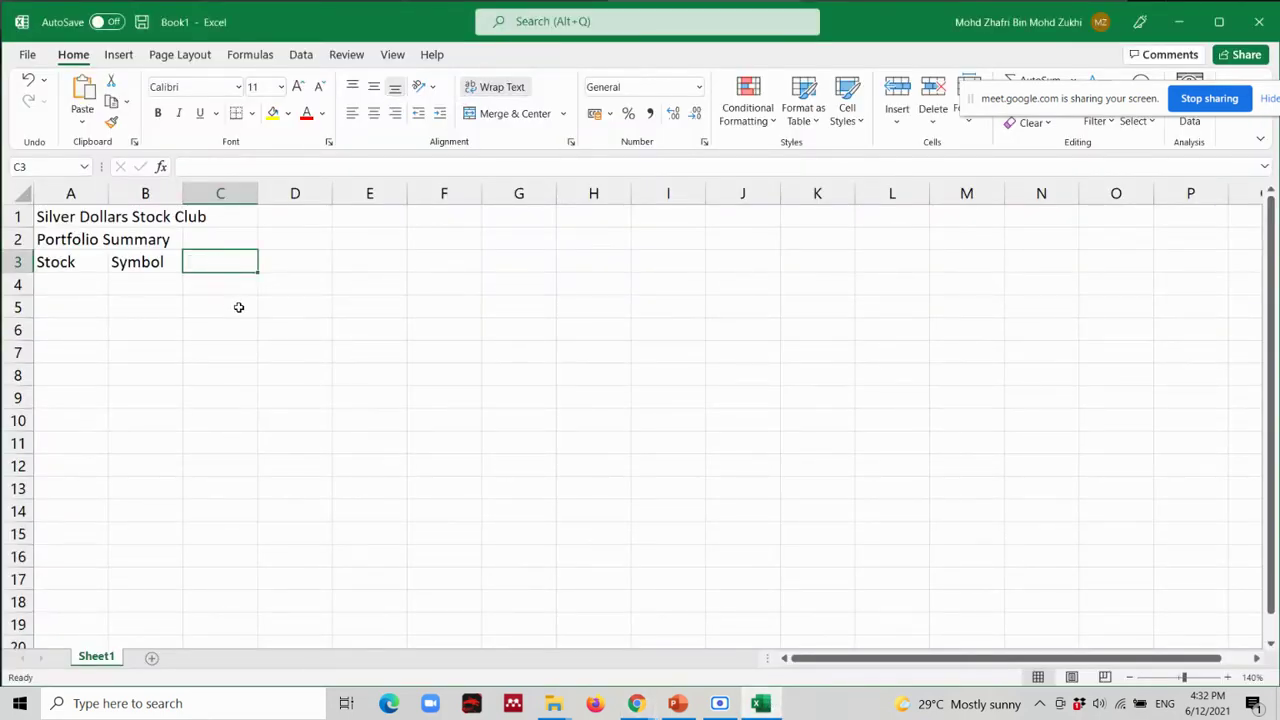
{"action": "type", "text": "Date"}
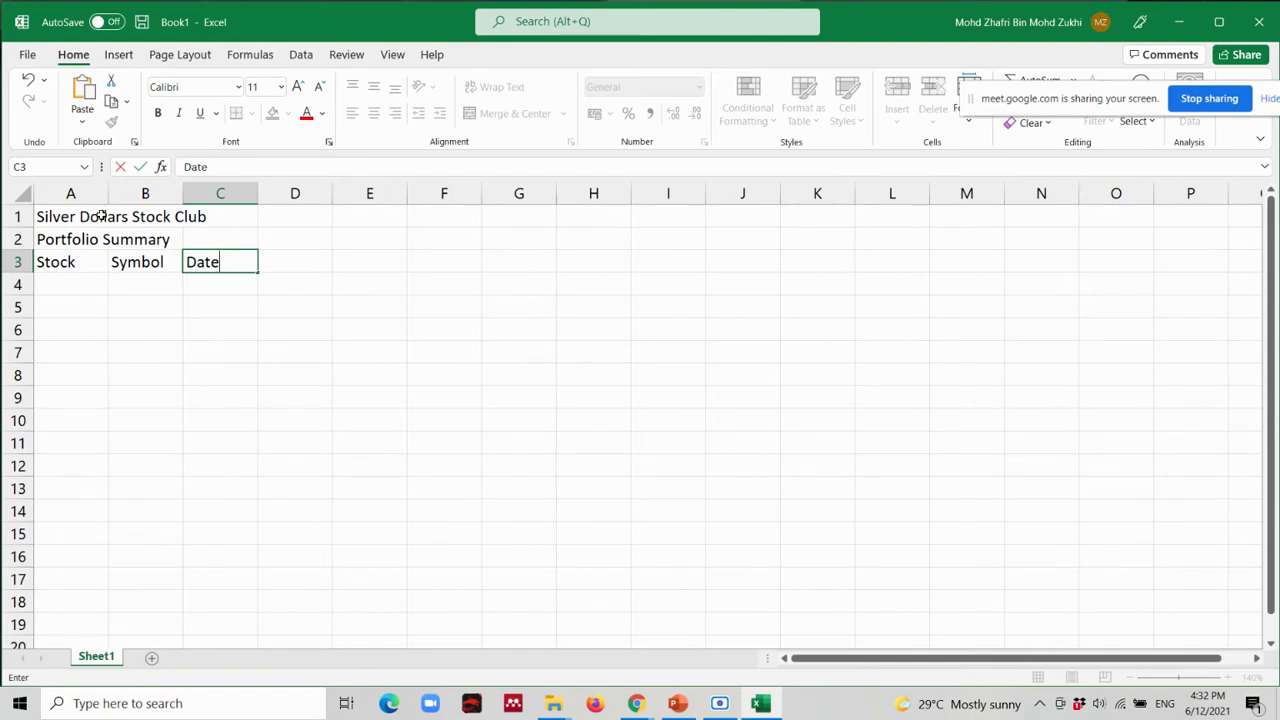
{"action": "key", "text": "Return"}
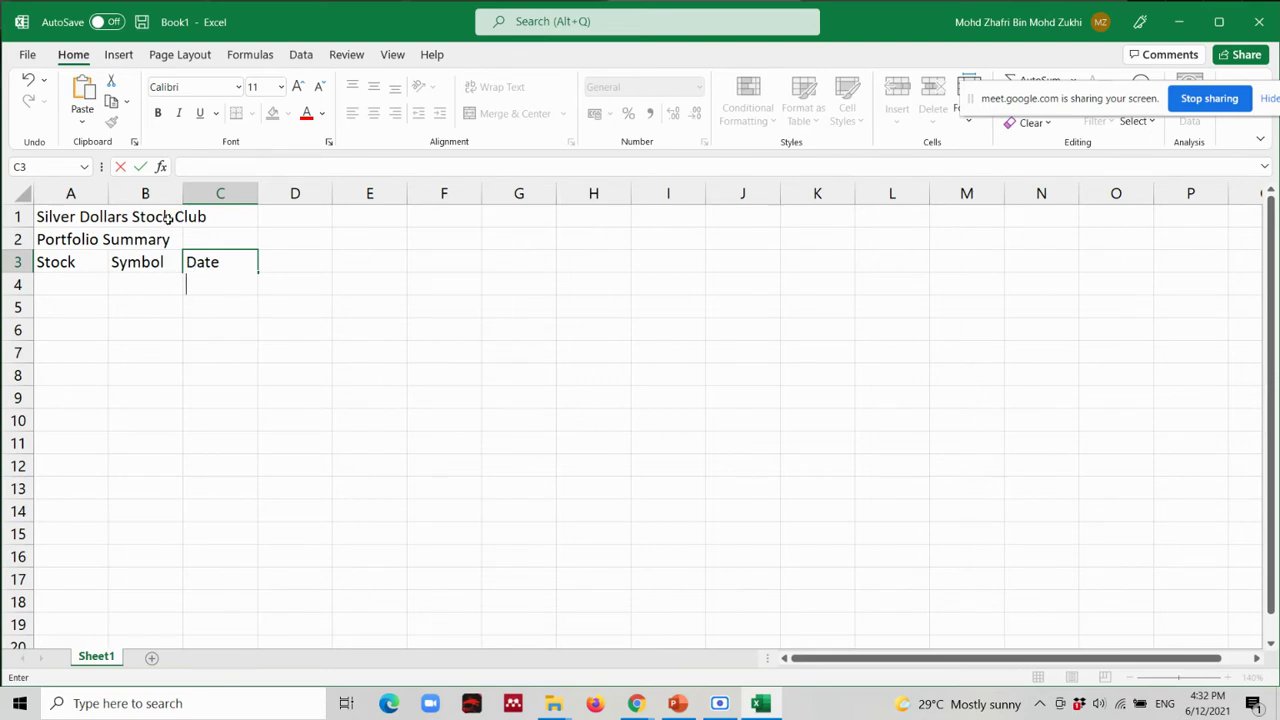
{"action": "type", "text": "A"}
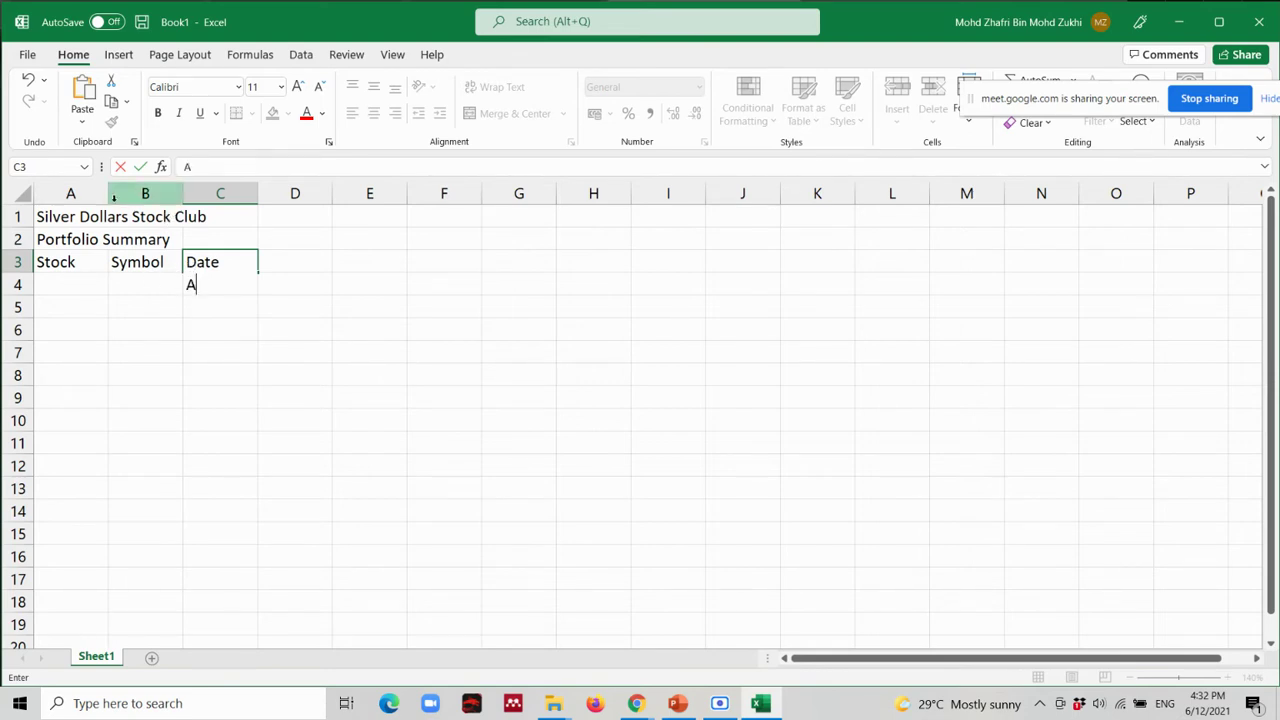
{"action": "type", "text": "cquired"}
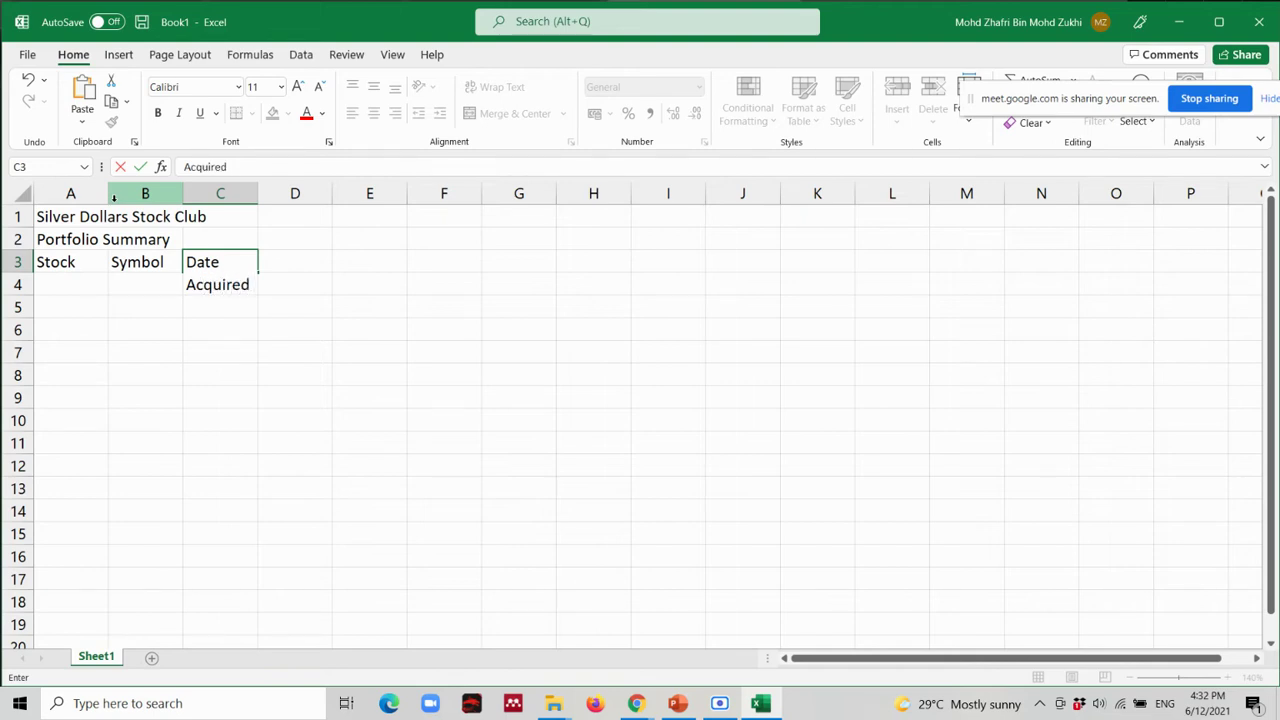
{"action": "key", "text": "Tab"}
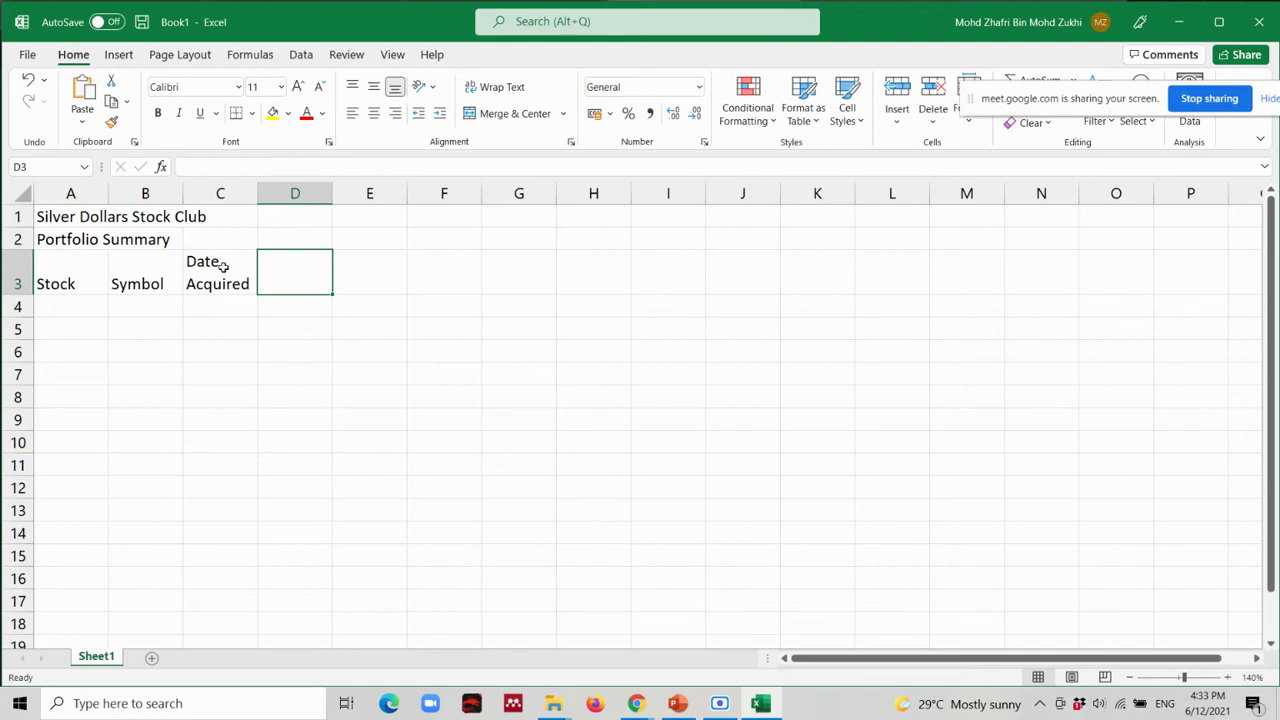
{"action": "left_click", "coordinate": [223, 266]}
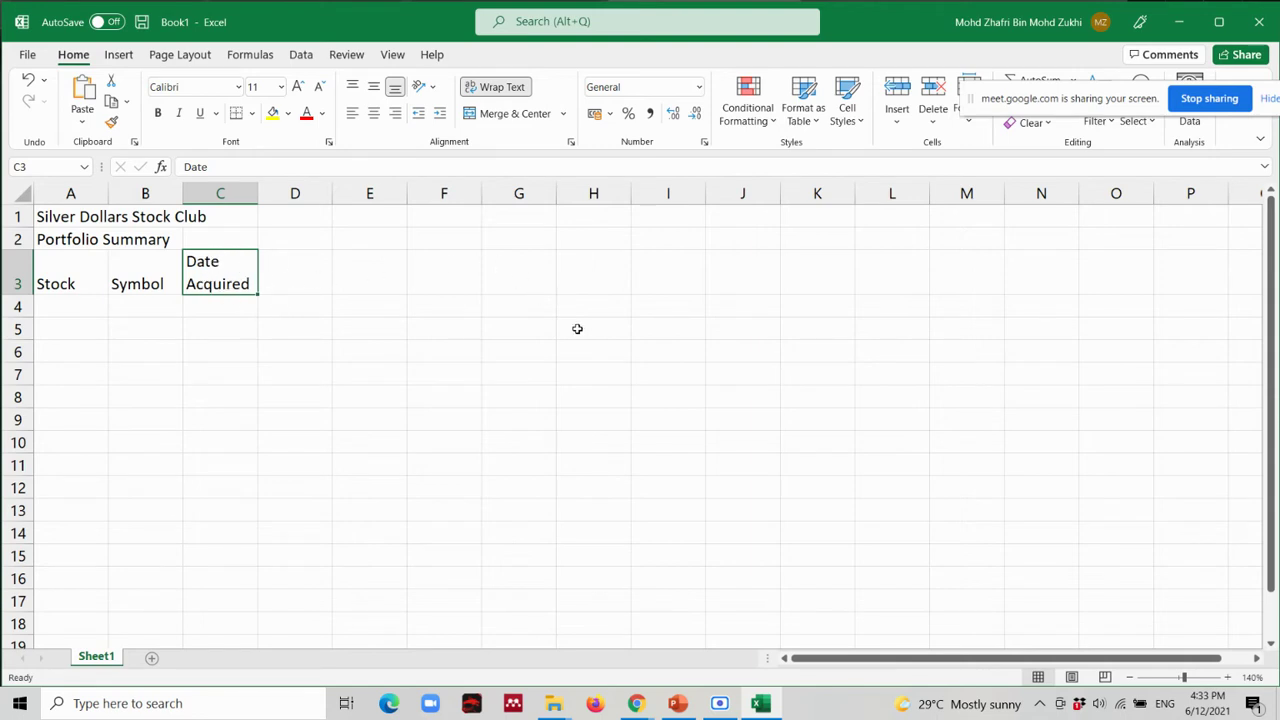
{"action": "left_click", "coordinate": [636, 703]}
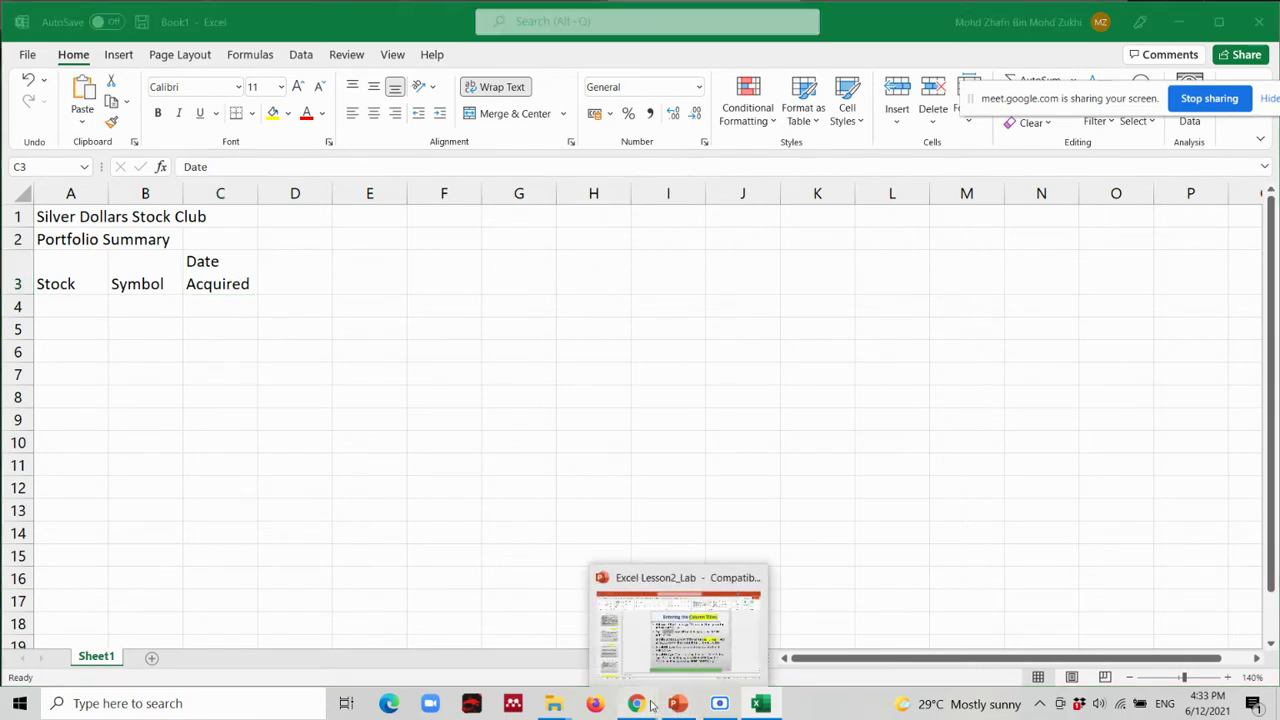
{"action": "left_click", "coordinate": [484, 631]}
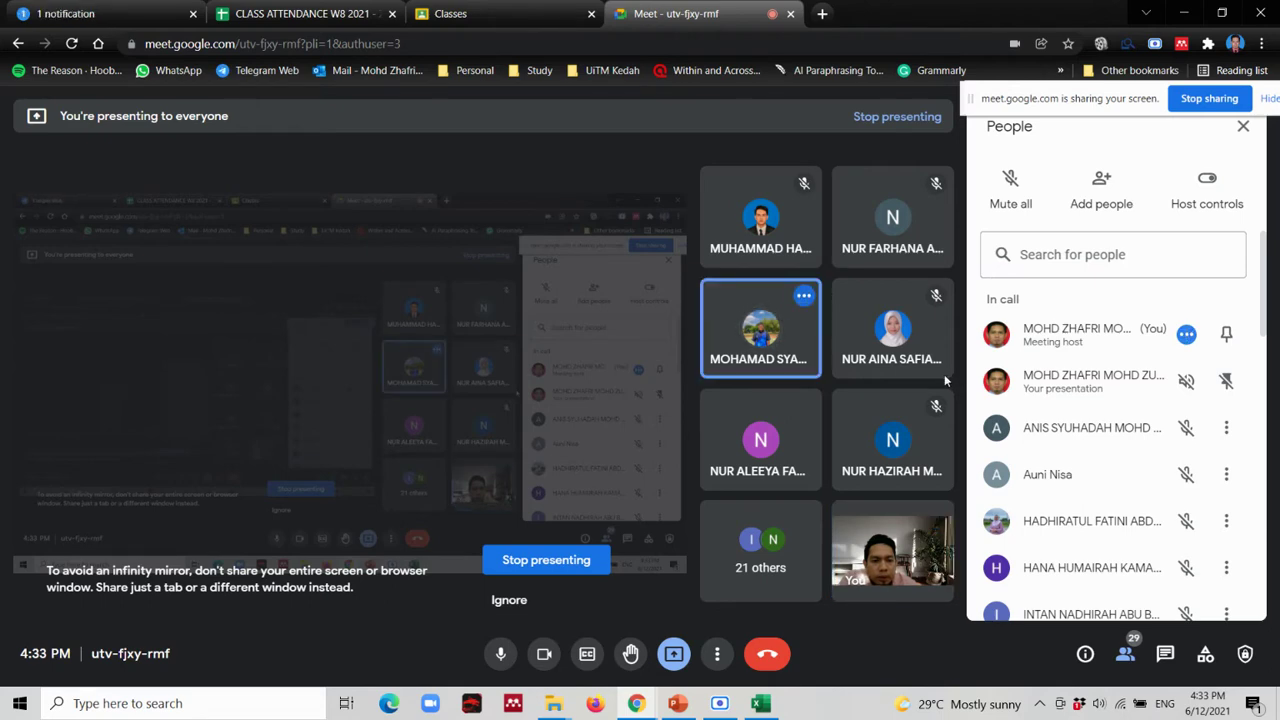
{"action": "scroll", "coordinate": [1115, 388], "scroll_direction": "down", "scroll_amount": 1}
{"action": "scroll", "coordinate": [1115, 388], "scroll_direction": "down", "scroll_amount": 3}
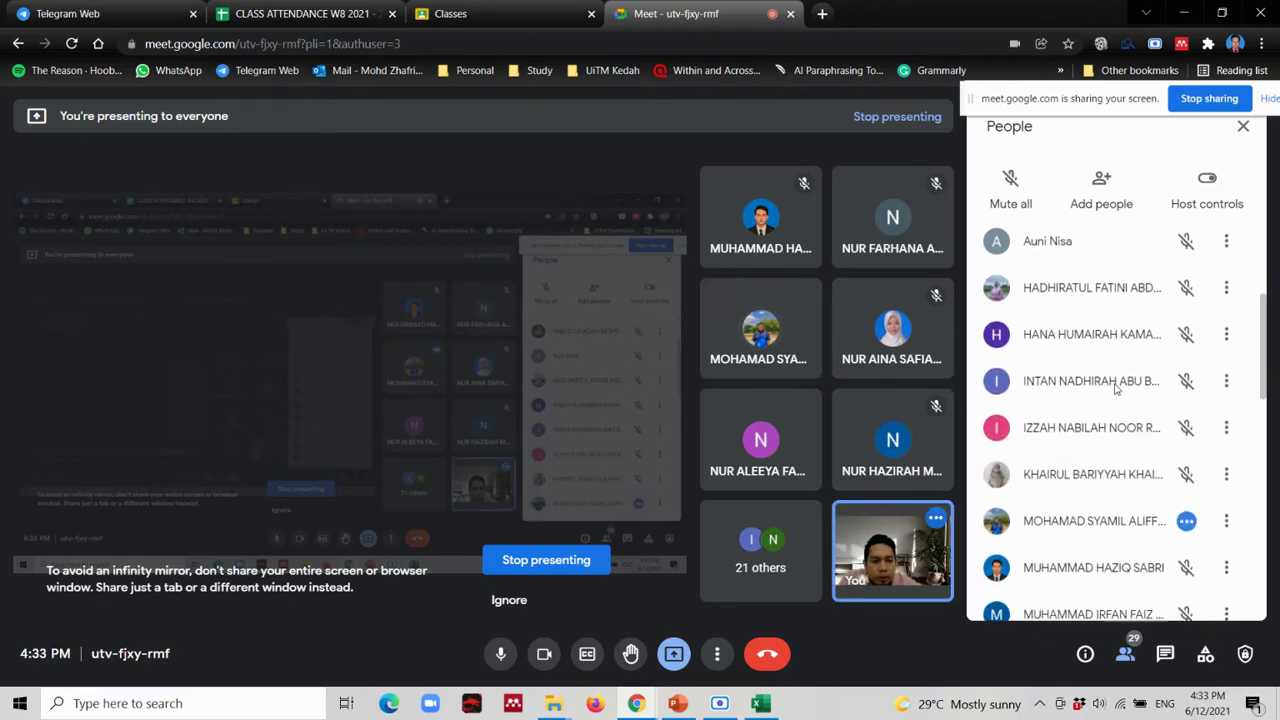
{"action": "scroll", "coordinate": [1115, 389], "scroll_direction": "down", "scroll_amount": 2}
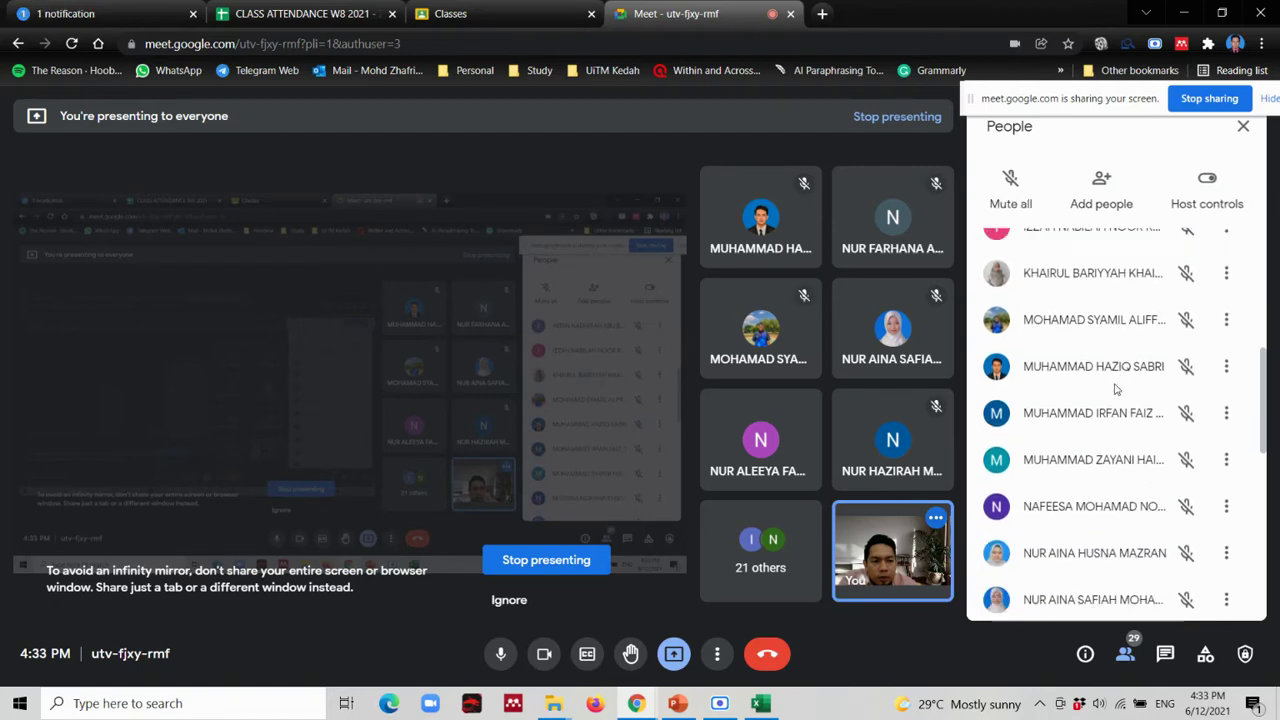
{"action": "scroll", "coordinate": [1114, 391], "scroll_direction": "down", "scroll_amount": 1}
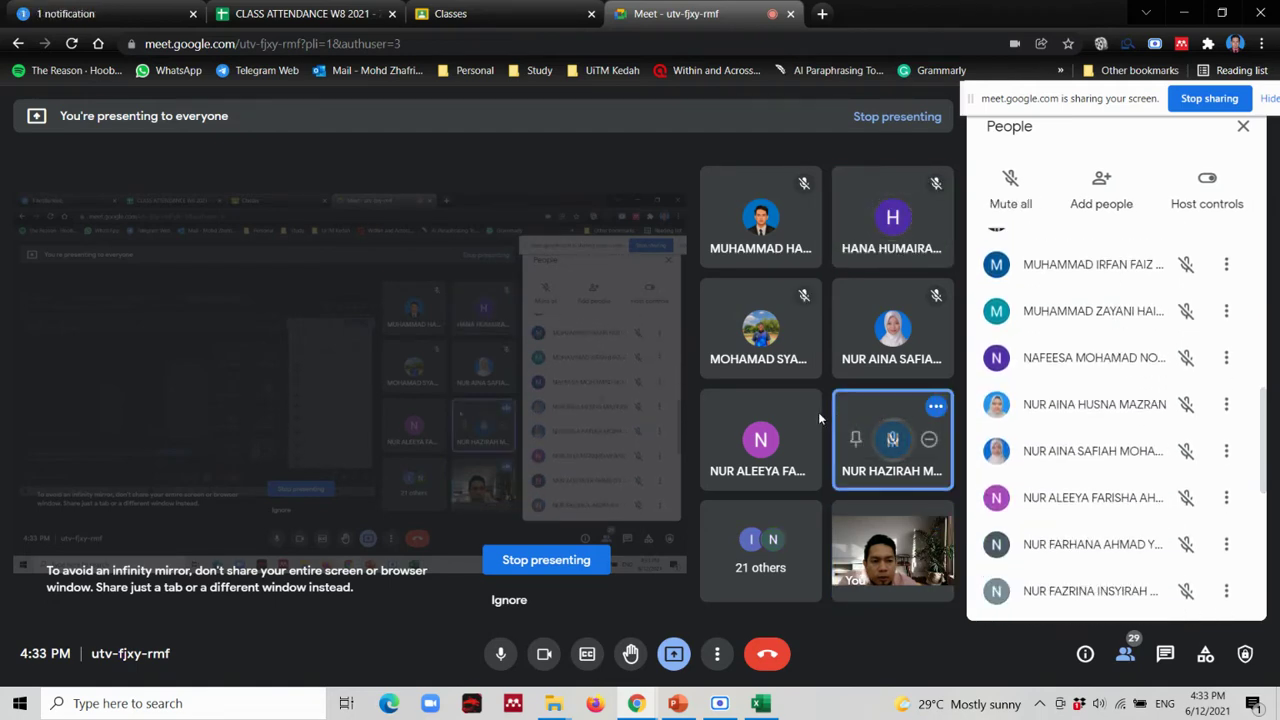
{"action": "left_click", "coordinate": [678, 703]}
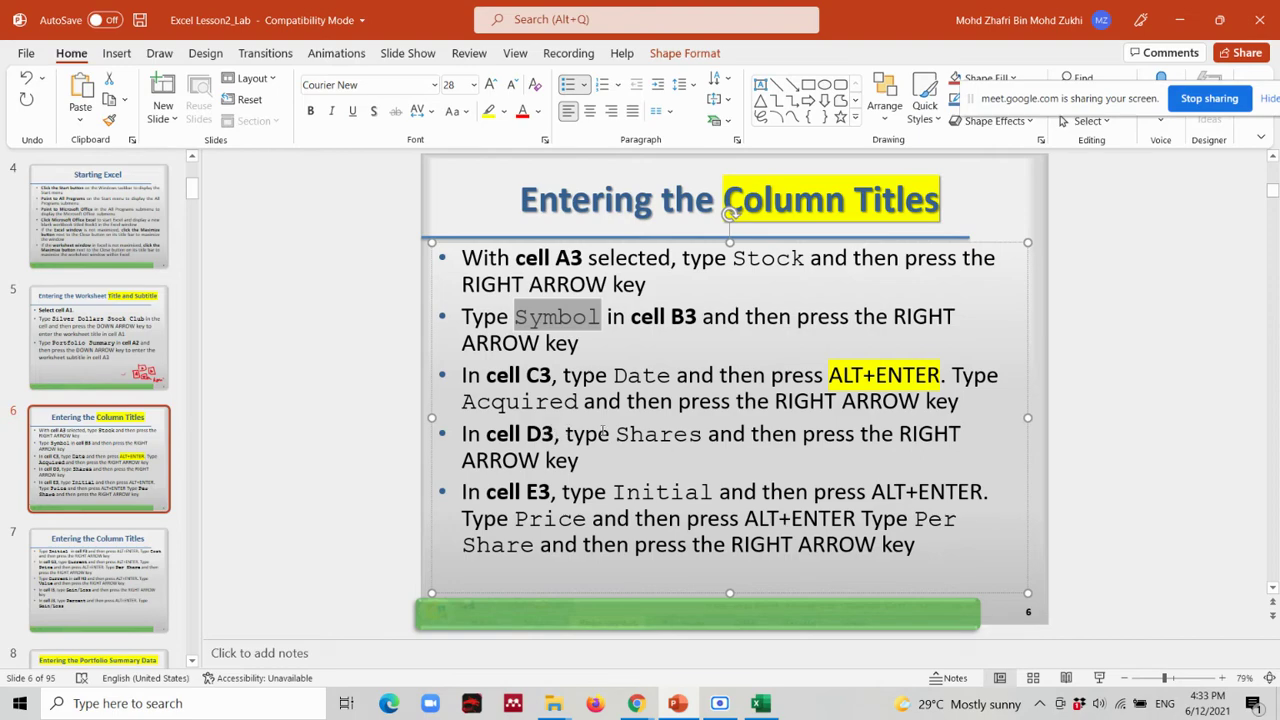
{"action": "key", "text": "alt+Tab"}
{"action": "key", "text": "alt+Tab"}
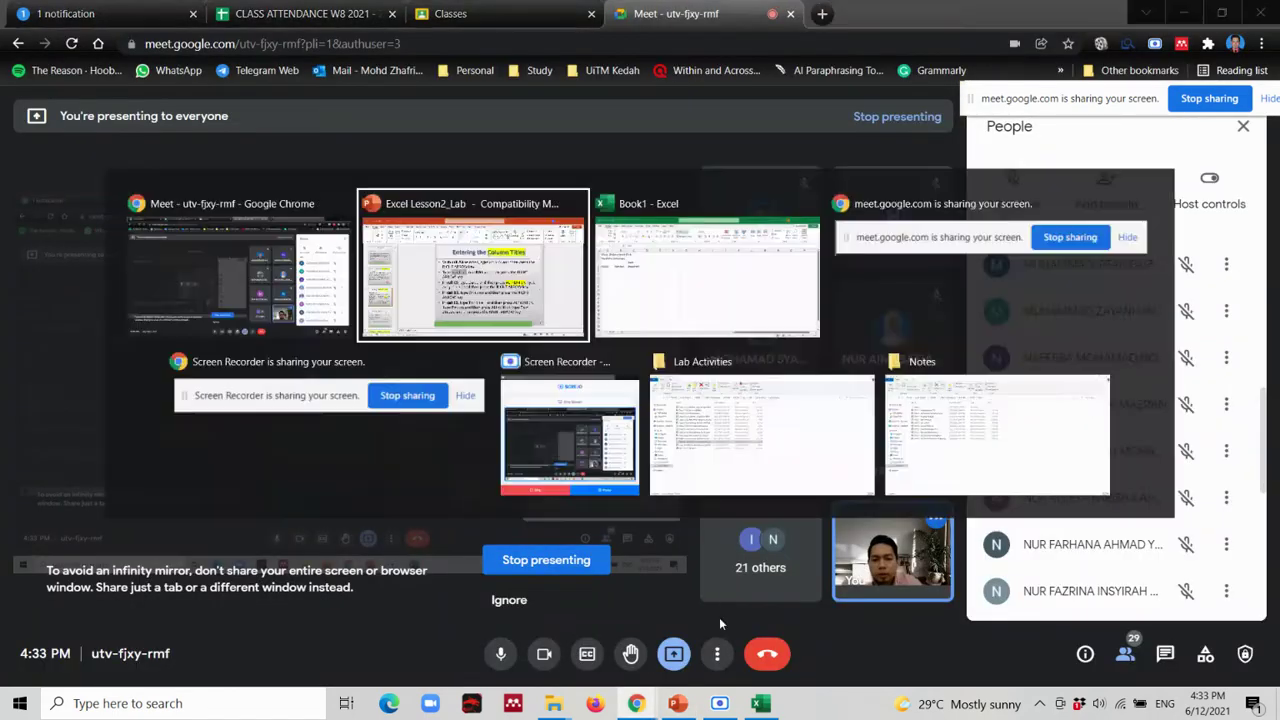
{"action": "left_click", "coordinate": [760, 703]}
Enter the Shares column header in D3.
{"action": "left_click", "coordinate": [303, 280]}
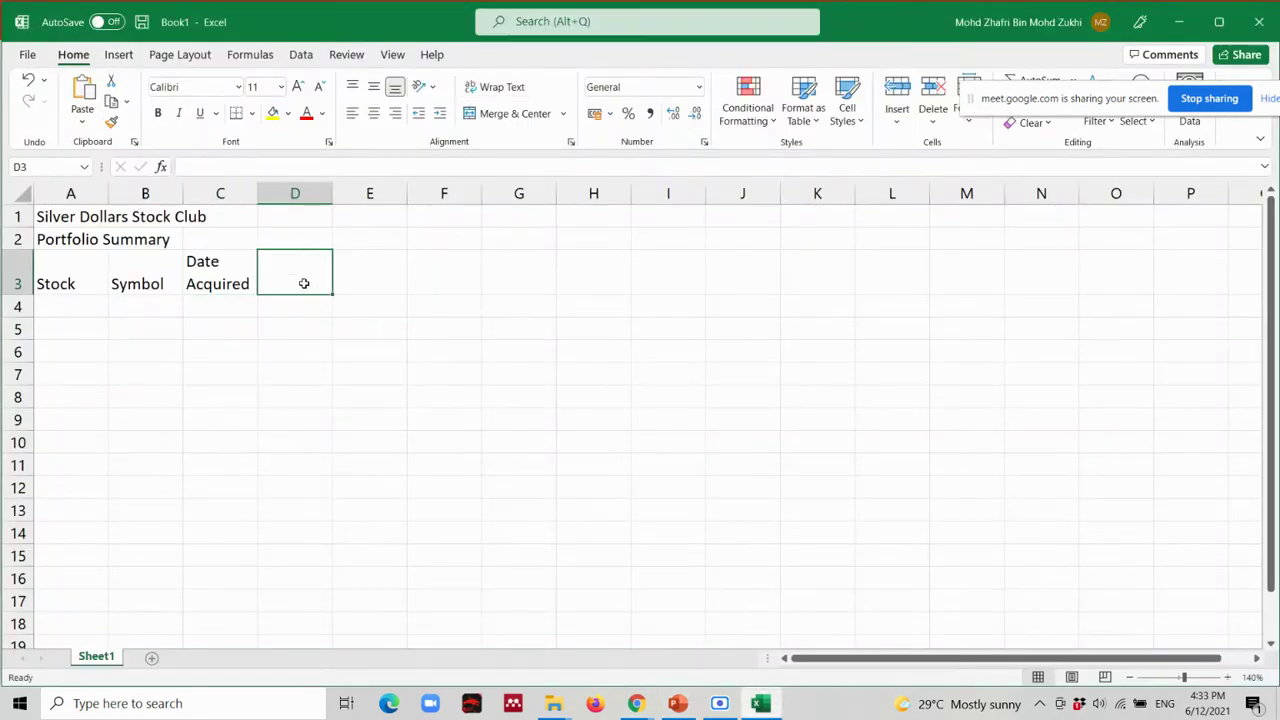
{"action": "type", "text": "Shar"}
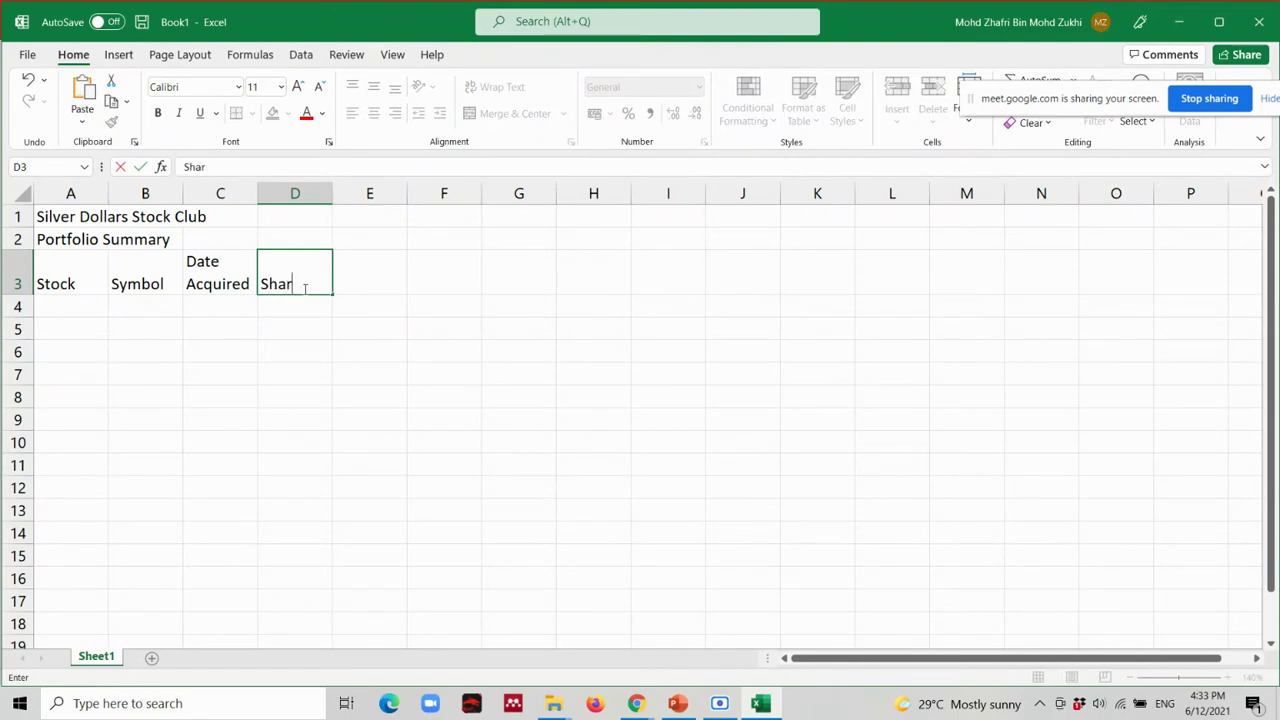
{"action": "type", "text": "es"}
{"action": "key", "text": "alt+Tab"}
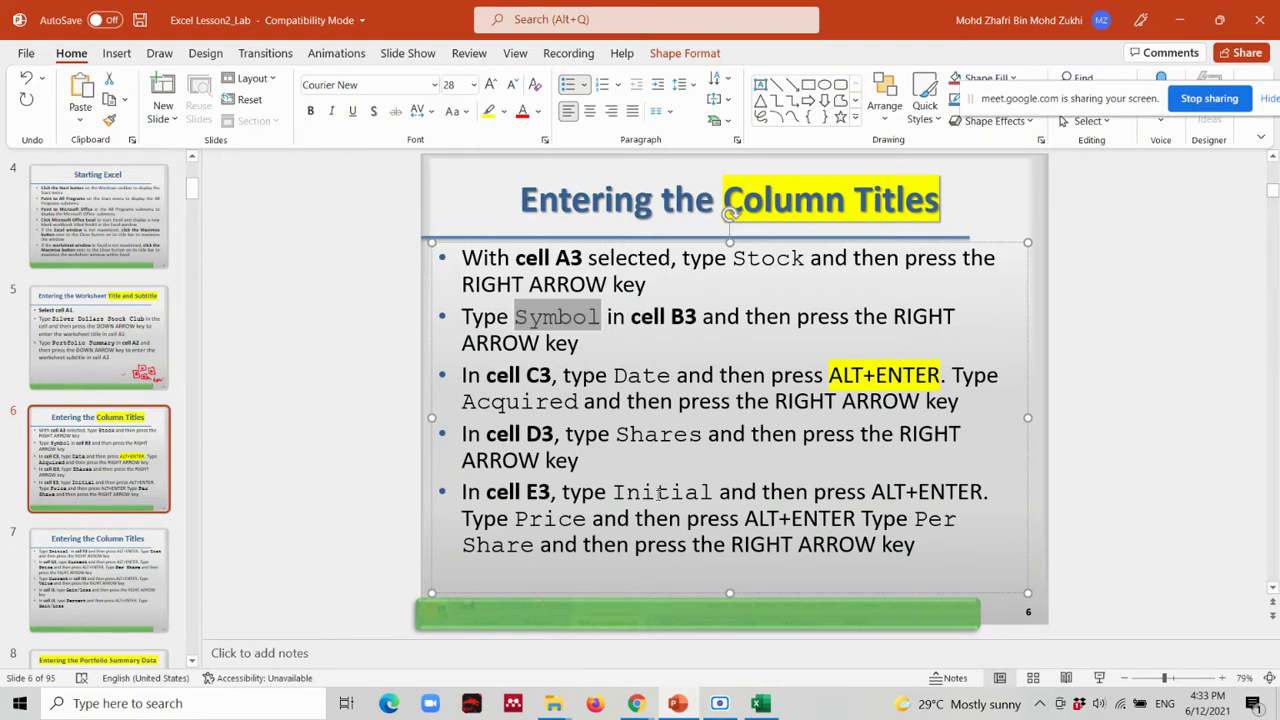
{"action": "key", "text": "alt+Tab"}
Enter Initial Price as a two-line header in E3, checking the instruction slide.
{"action": "left_click", "coordinate": [369, 274]}
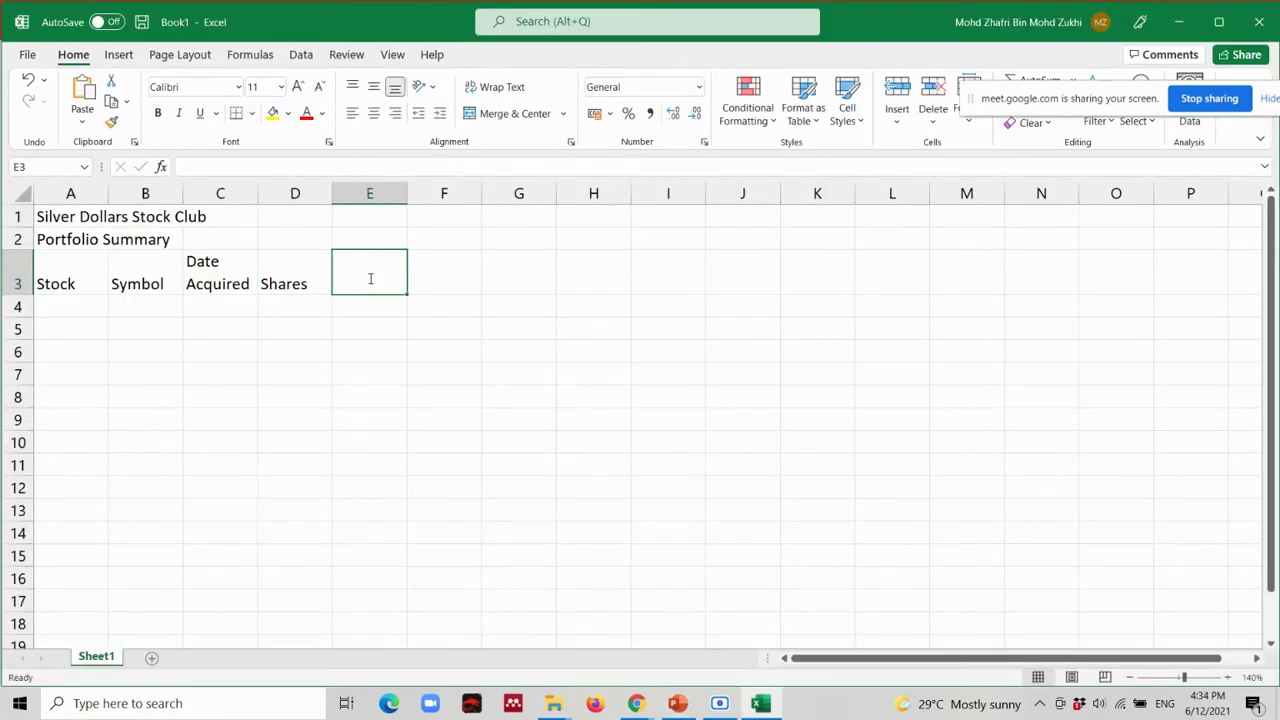
{"action": "type", "text": "Initial"}
{"action": "key", "text": "alt+Tab"}
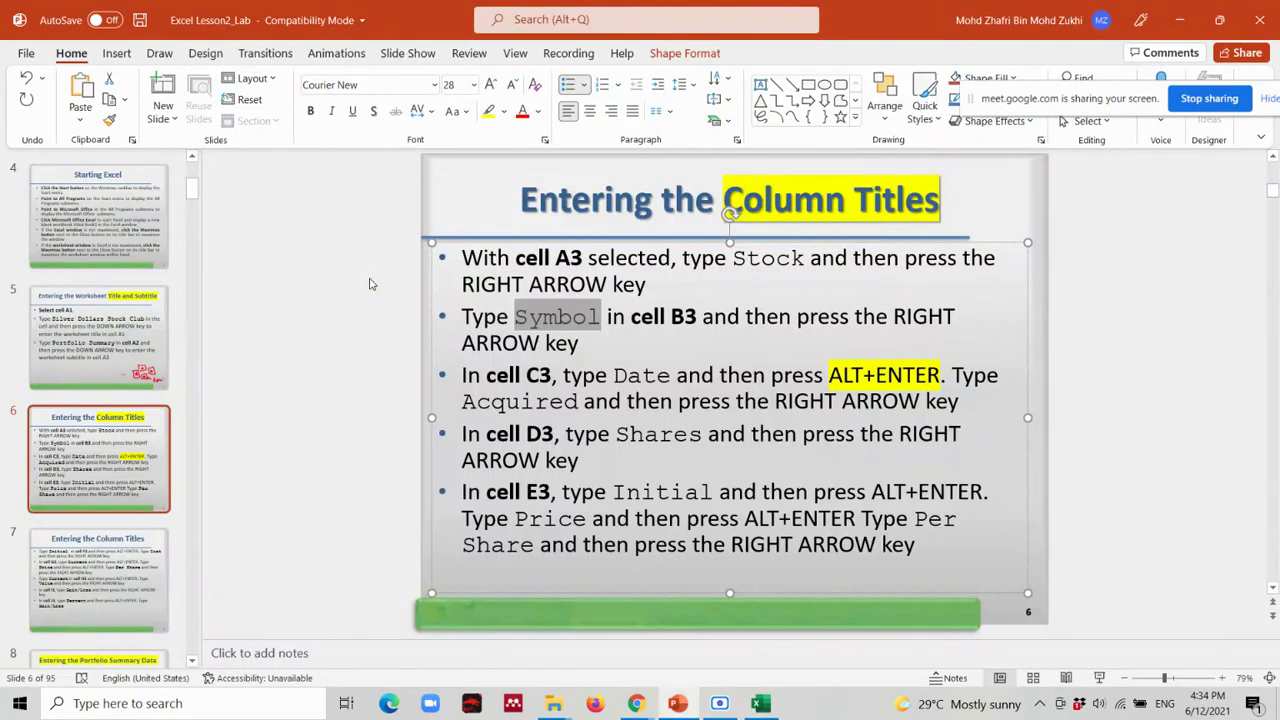
{"action": "key", "text": "alt+Tab"}
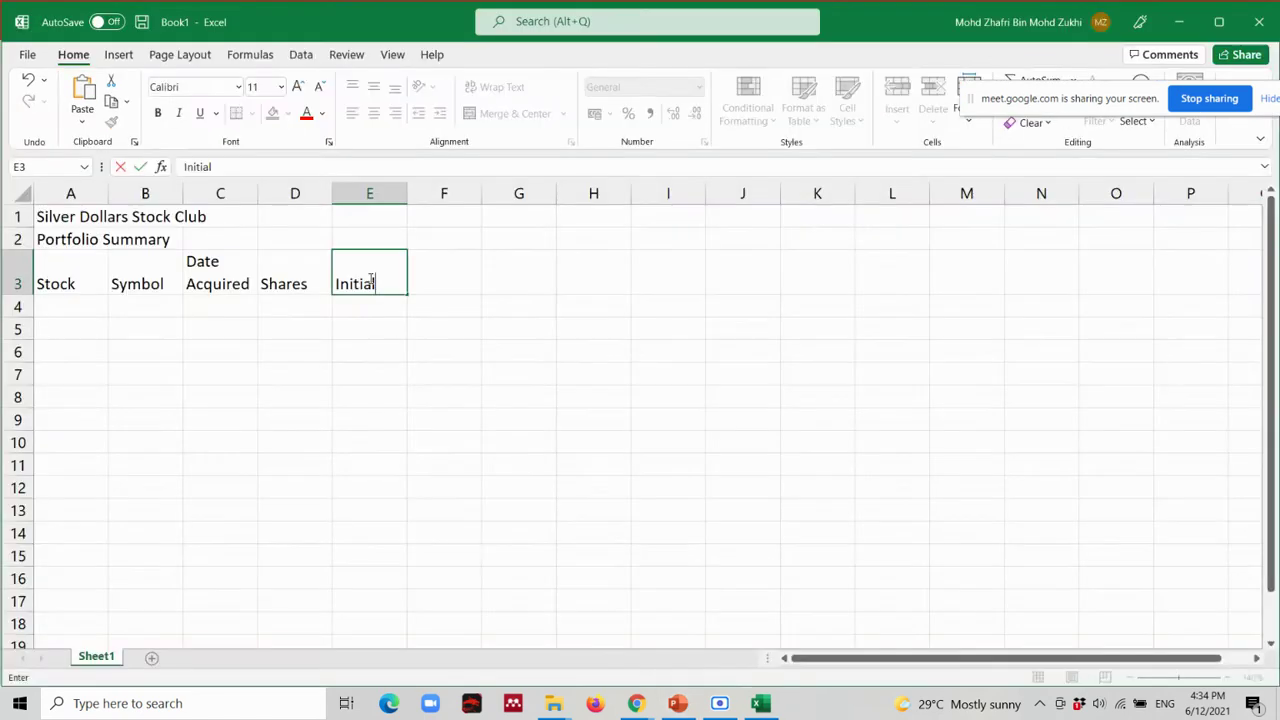
{"action": "key", "text": "alt+Tab"}
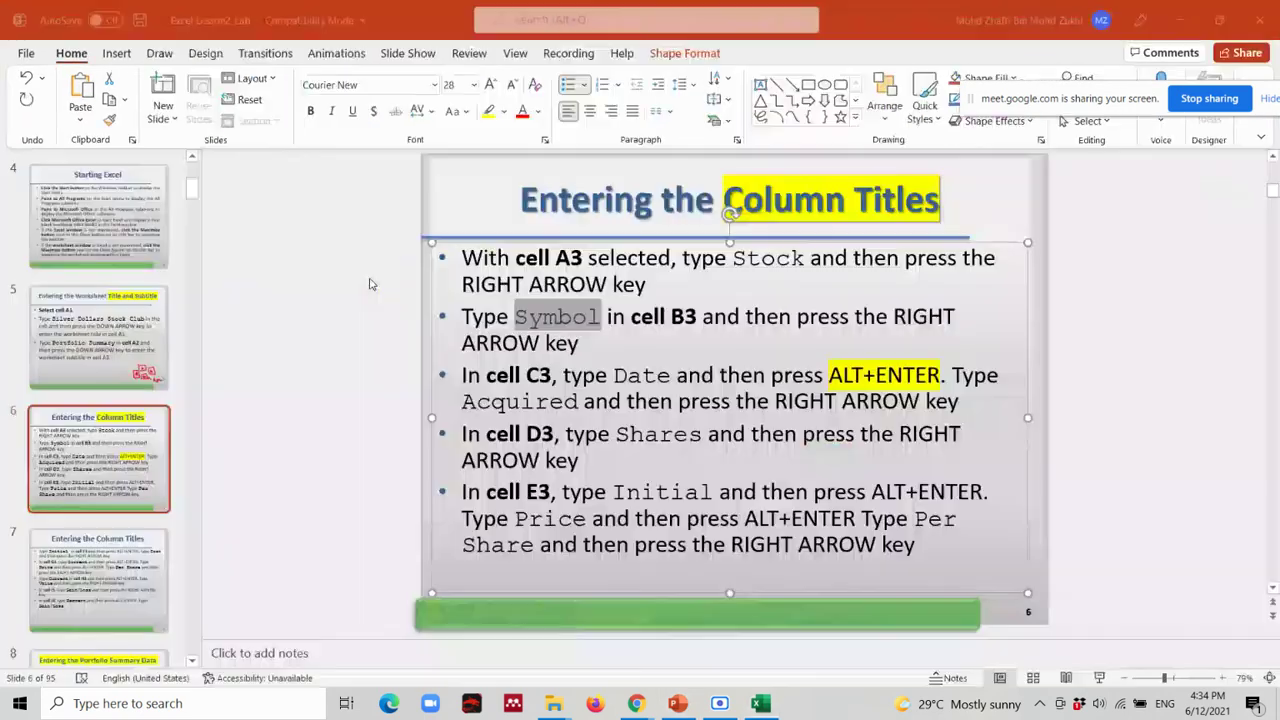
{"action": "key", "text": "alt+Tab"}
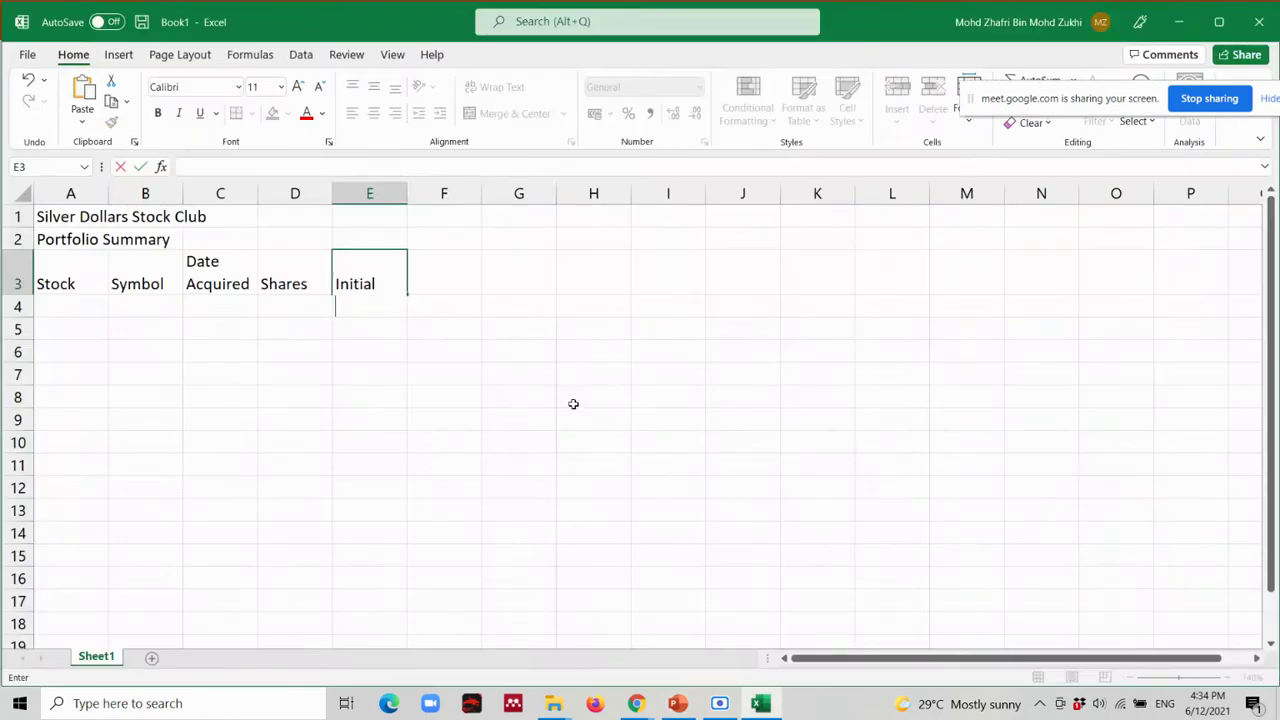
{"action": "type", "text": "Price"}
{"action": "key", "text": "alt+Tab"}
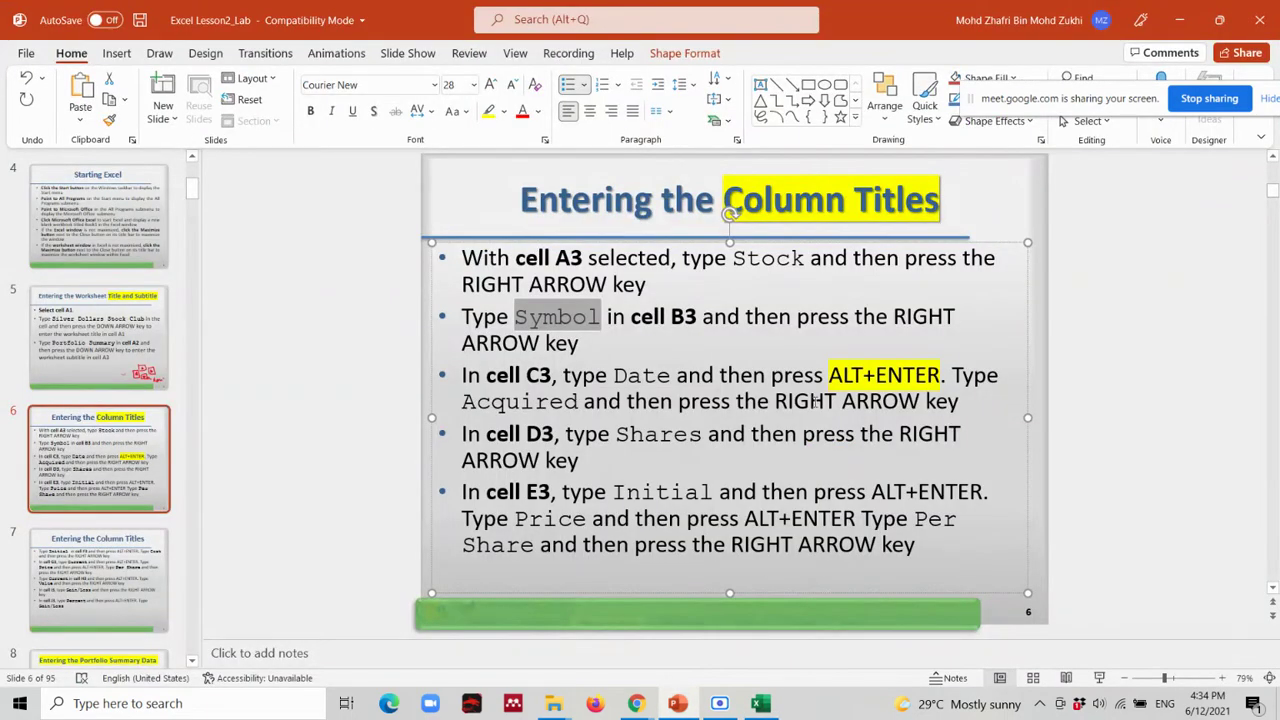
{"action": "key", "text": "alt+Tab"}
{"action": "key", "text": "Right"}
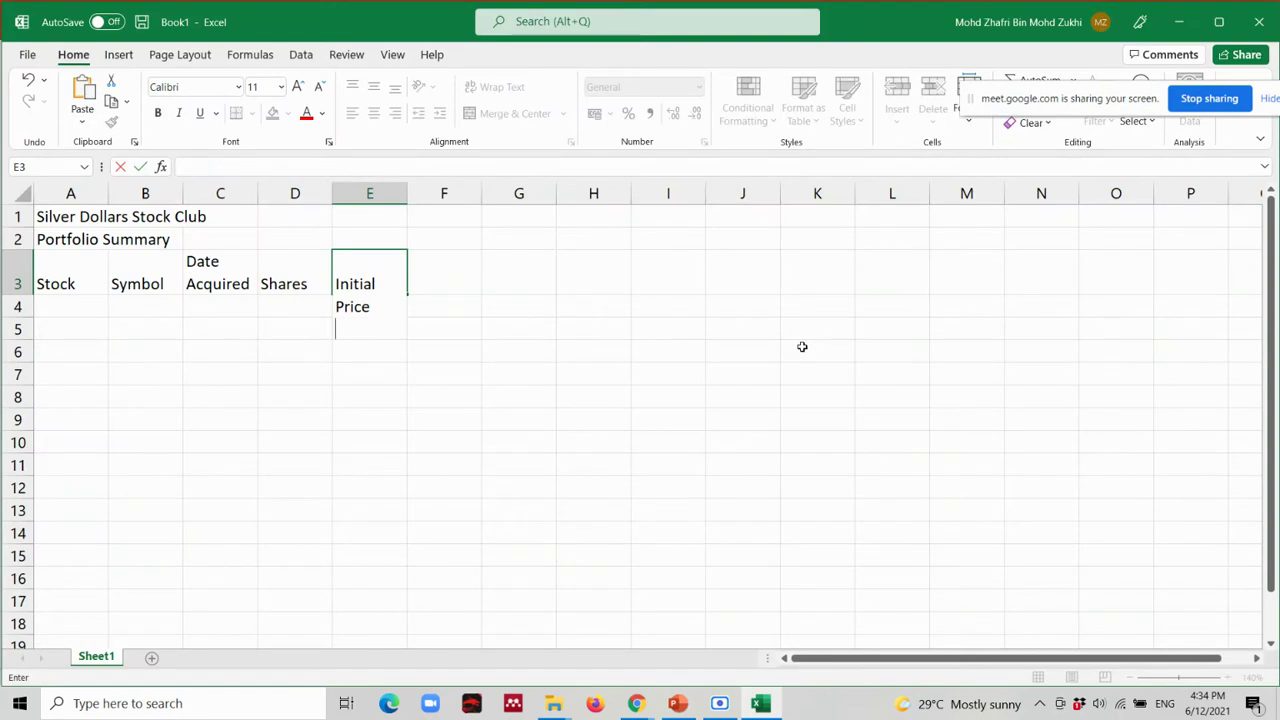
Add 'Per Share' as a third line of the E3 header.
{"action": "left_click", "coordinate": [366, 285]}
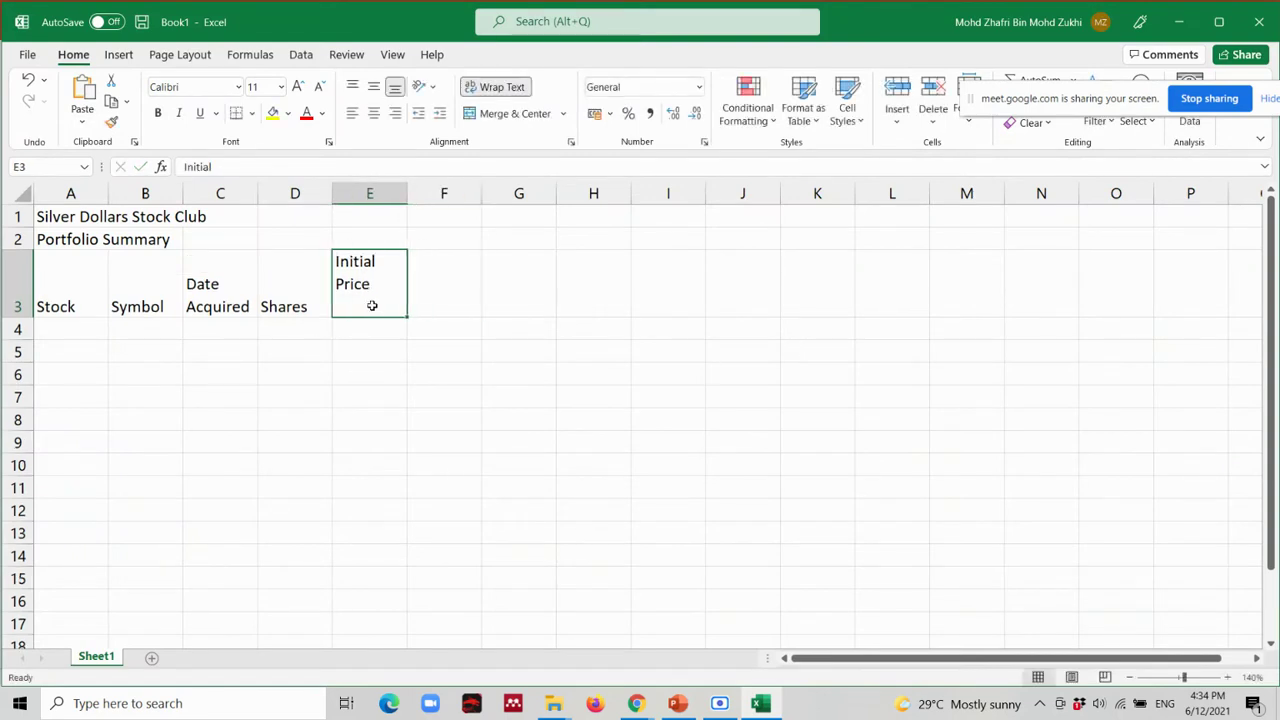
{"action": "double_click", "coordinate": [362, 306]}
{"action": "left_click", "coordinate": [376, 306]}
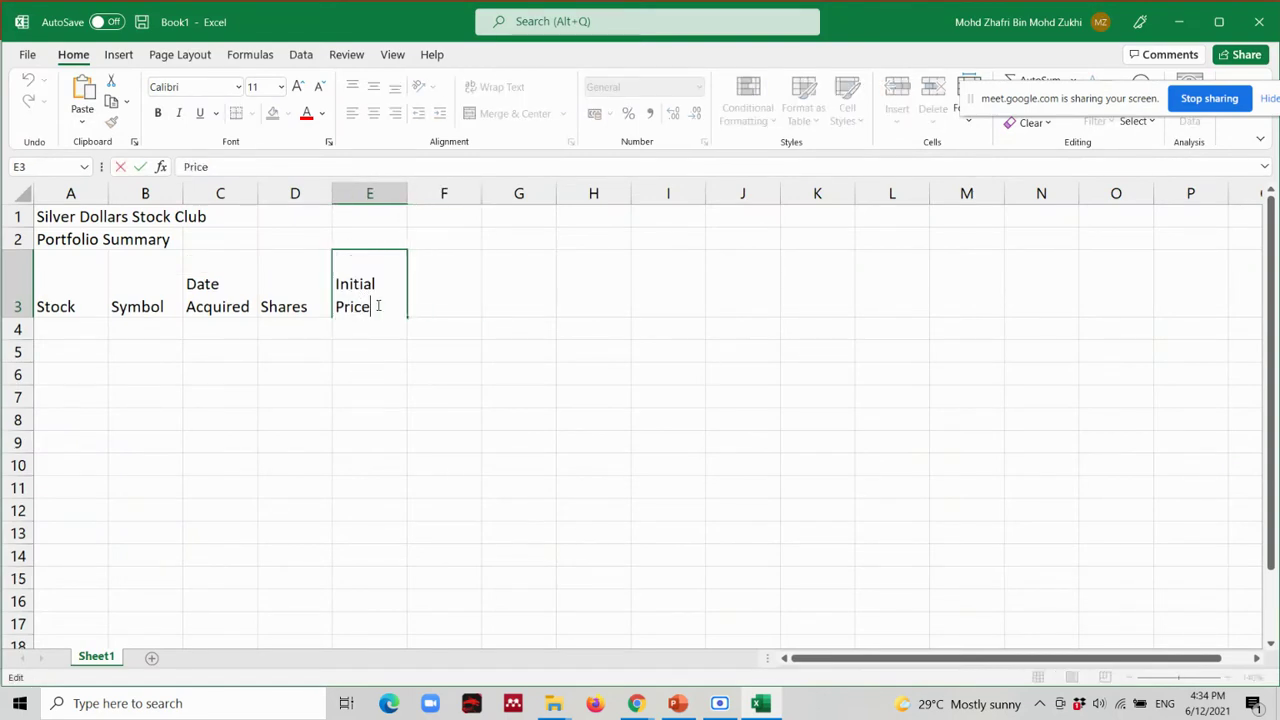
{"action": "key", "text": "alt+Tab"}
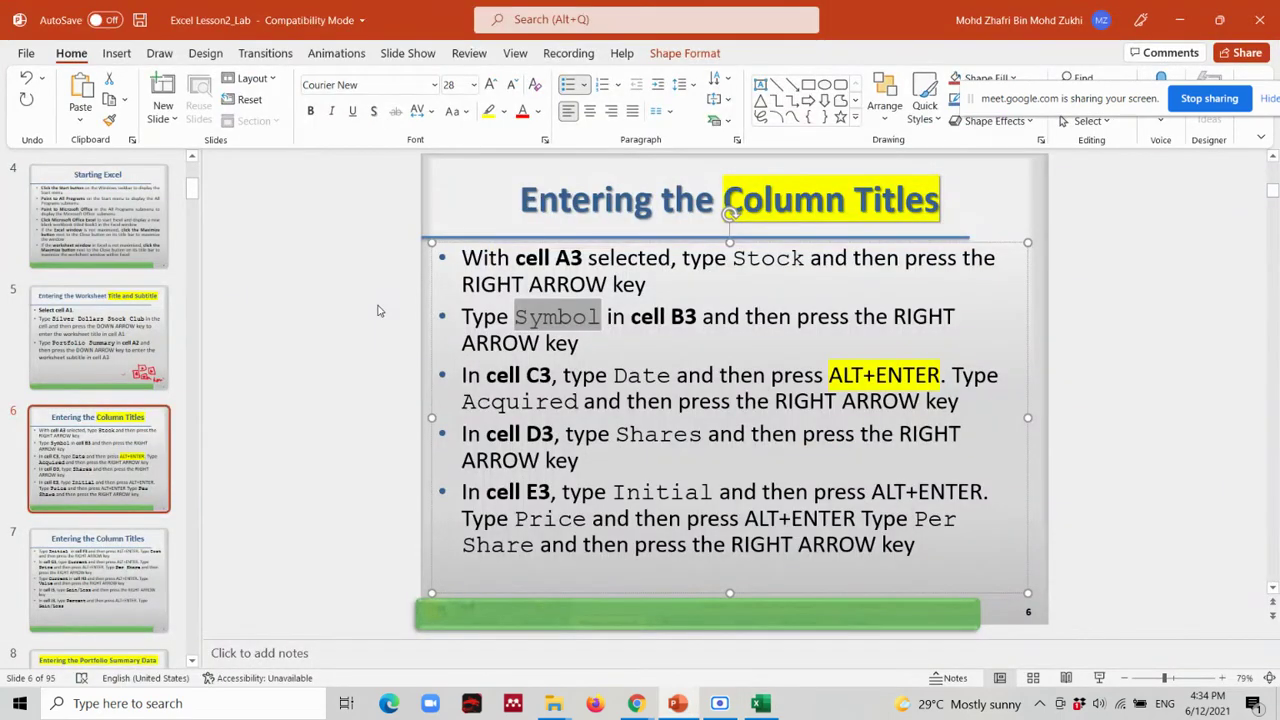
{"action": "key", "text": "alt+Tab"}
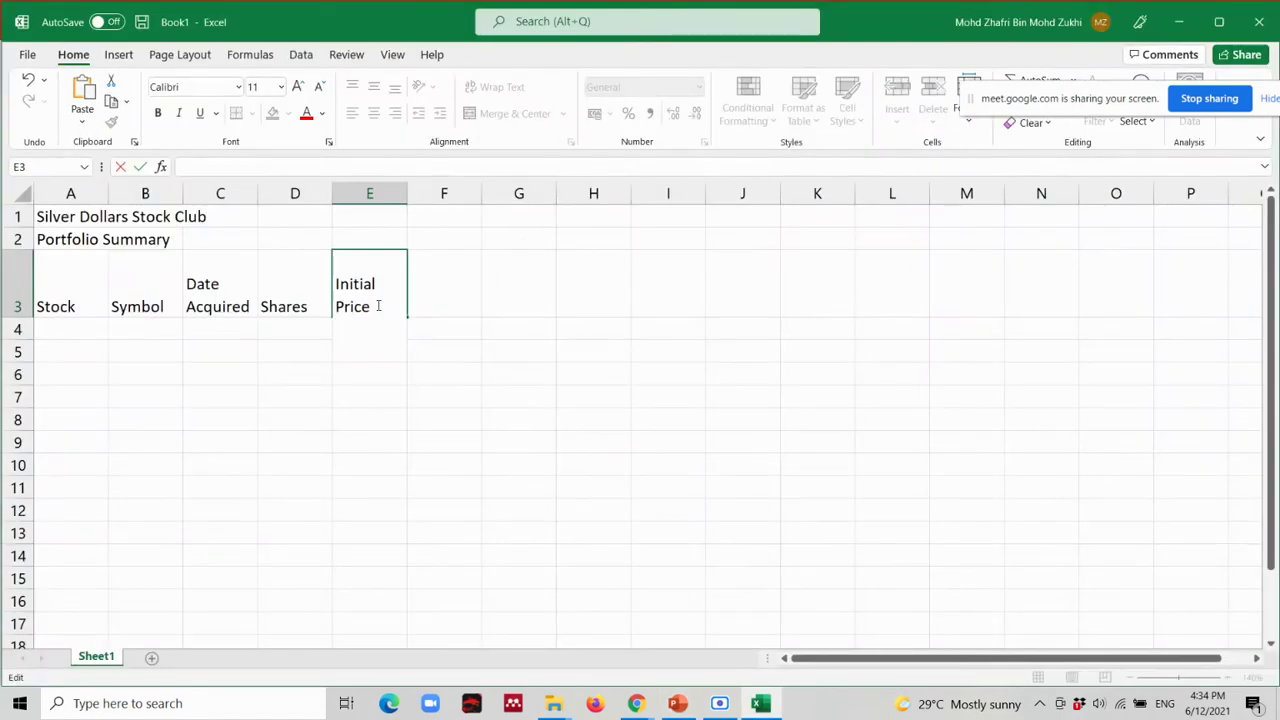
{"action": "type", "text": "Per Share"}
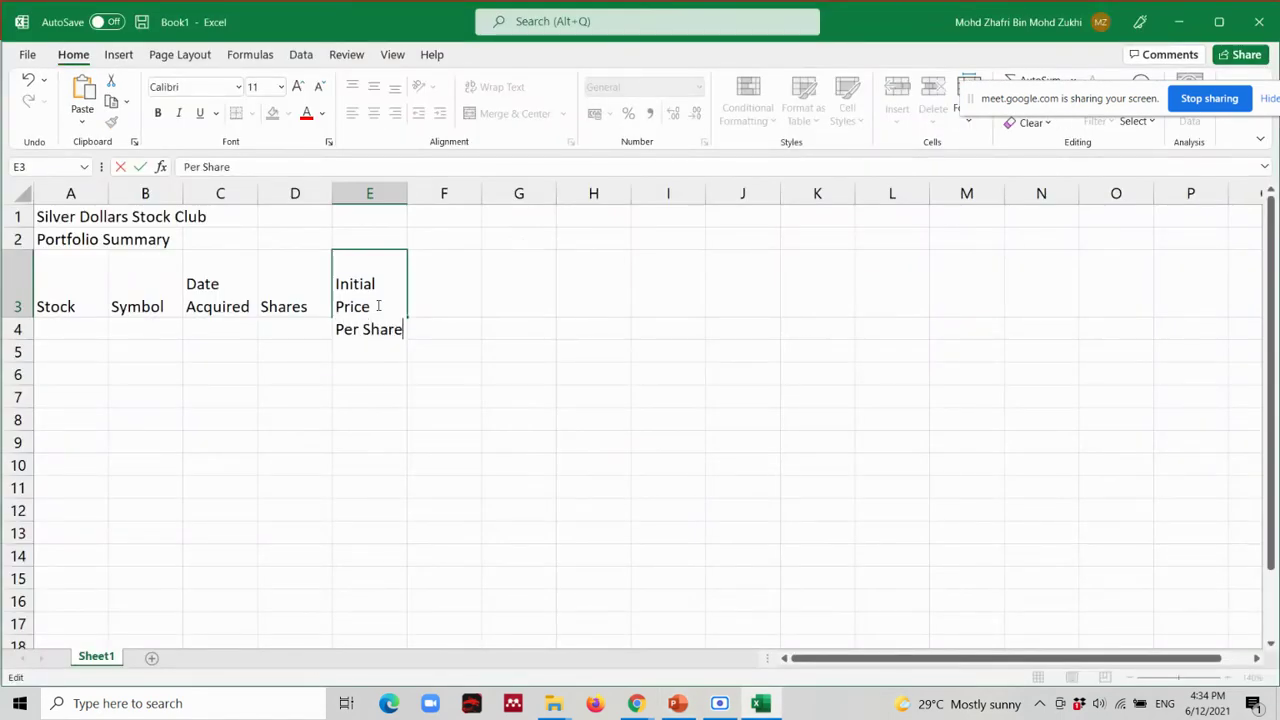
{"action": "left_click", "coordinate": [432, 294]}
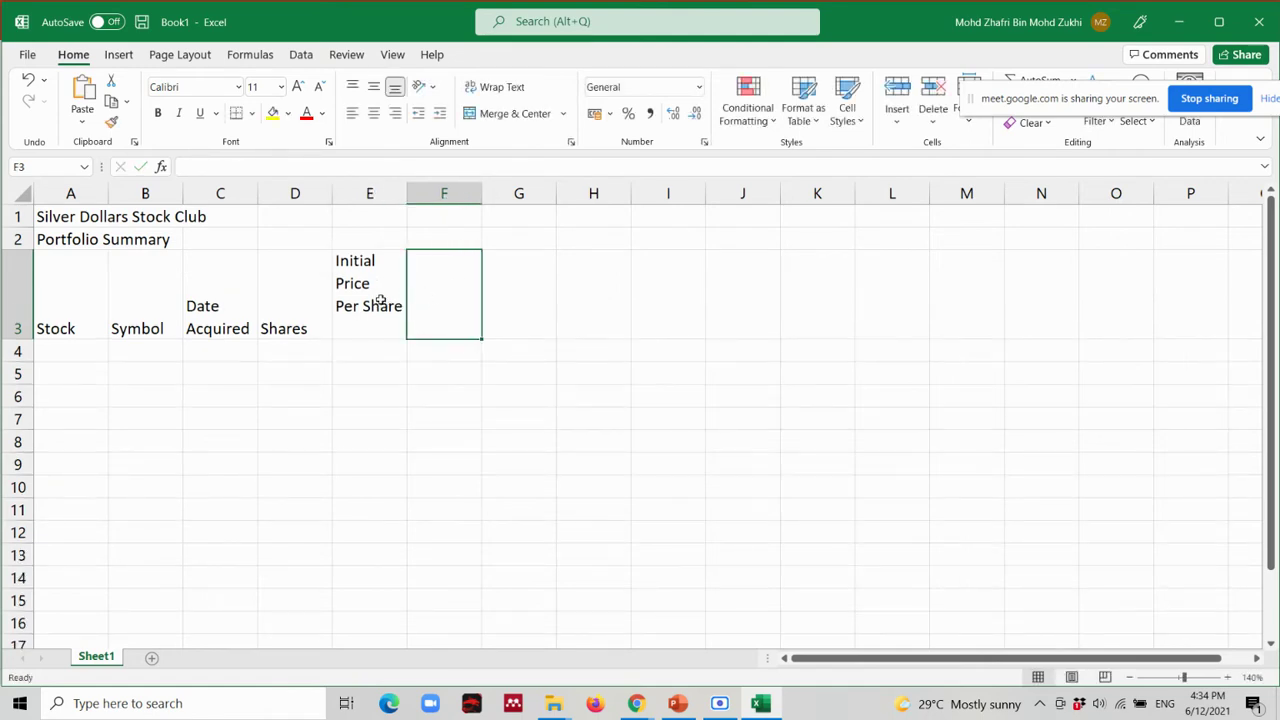
Review the Initial Price Per Share header in E3, then return to the lesson slides.
{"action": "left_click", "coordinate": [369, 310]}
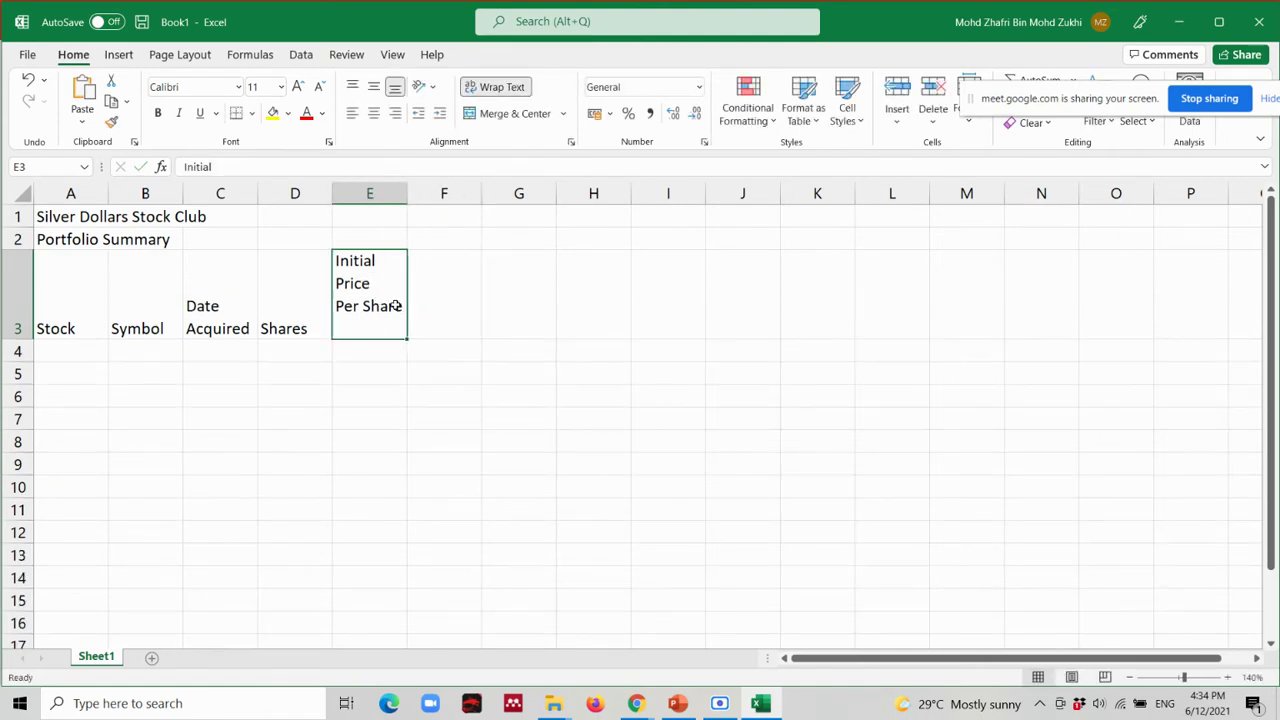
{"action": "double_click", "coordinate": [404, 308]}
{"action": "left_click", "coordinate": [404, 328]}
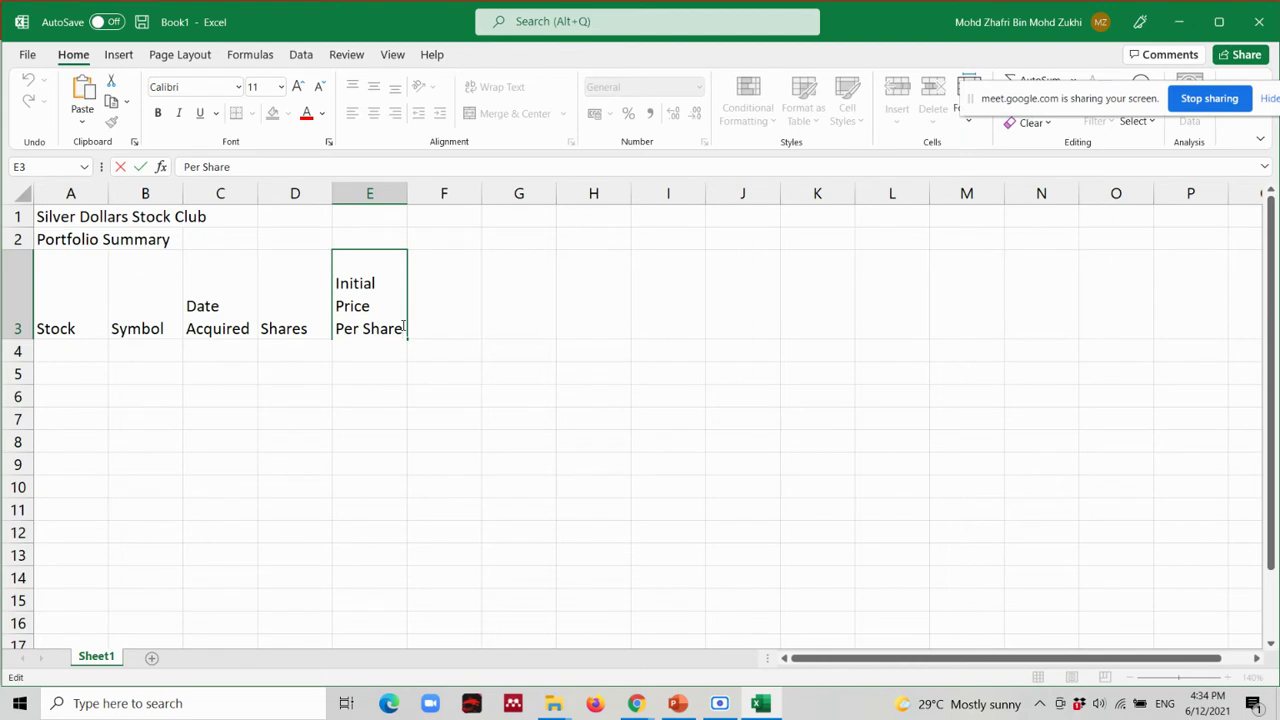
{"action": "left_click", "coordinate": [463, 309]}
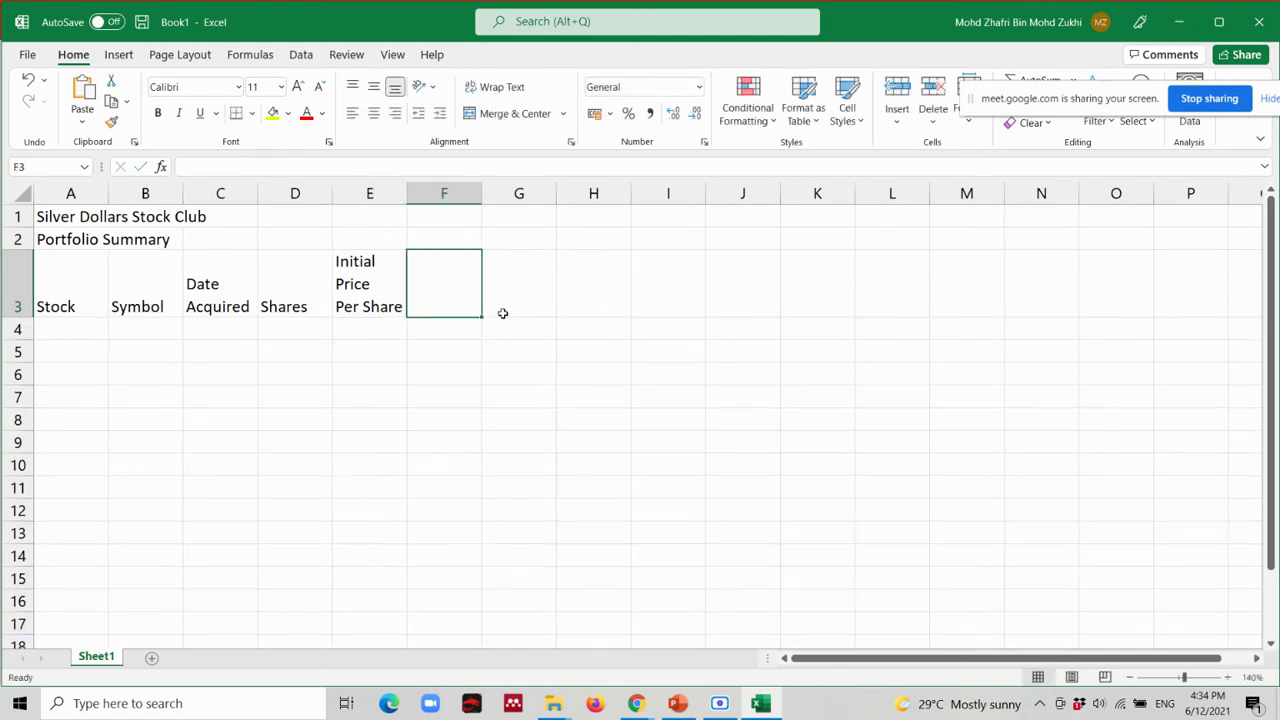
{"action": "left_click", "coordinate": [367, 268]}
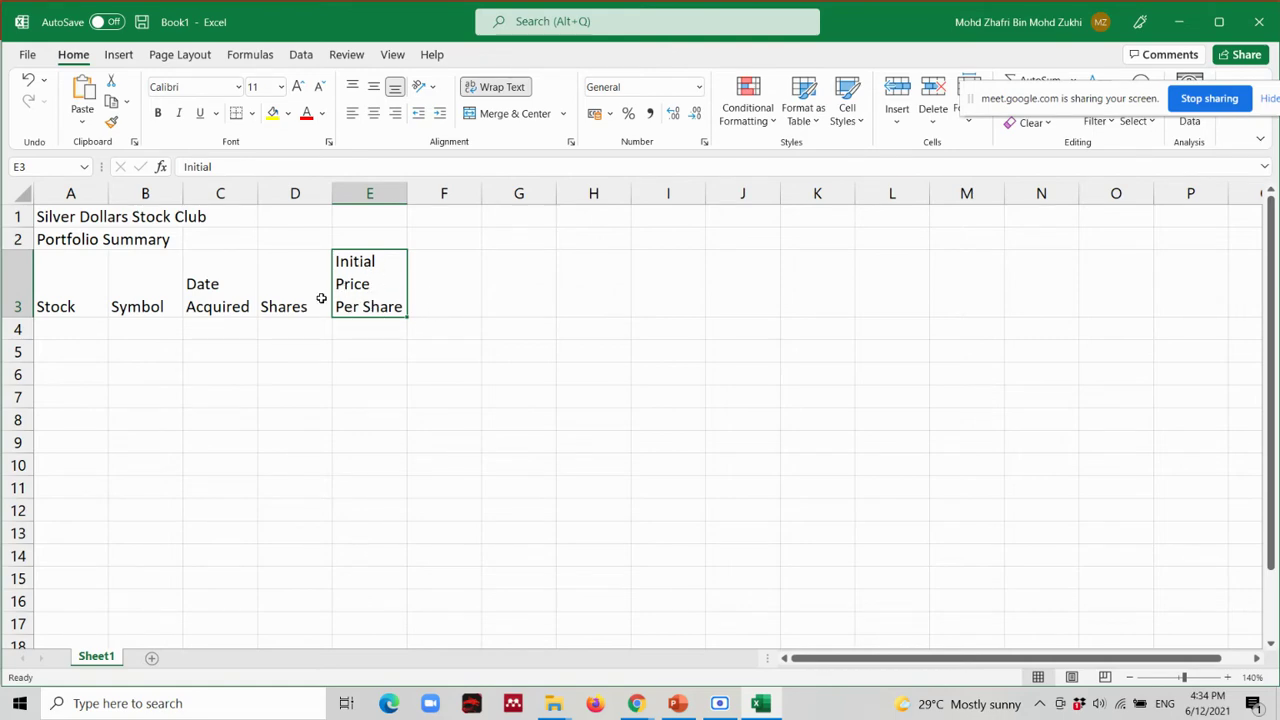
{"action": "left_click", "coordinate": [678, 703]}
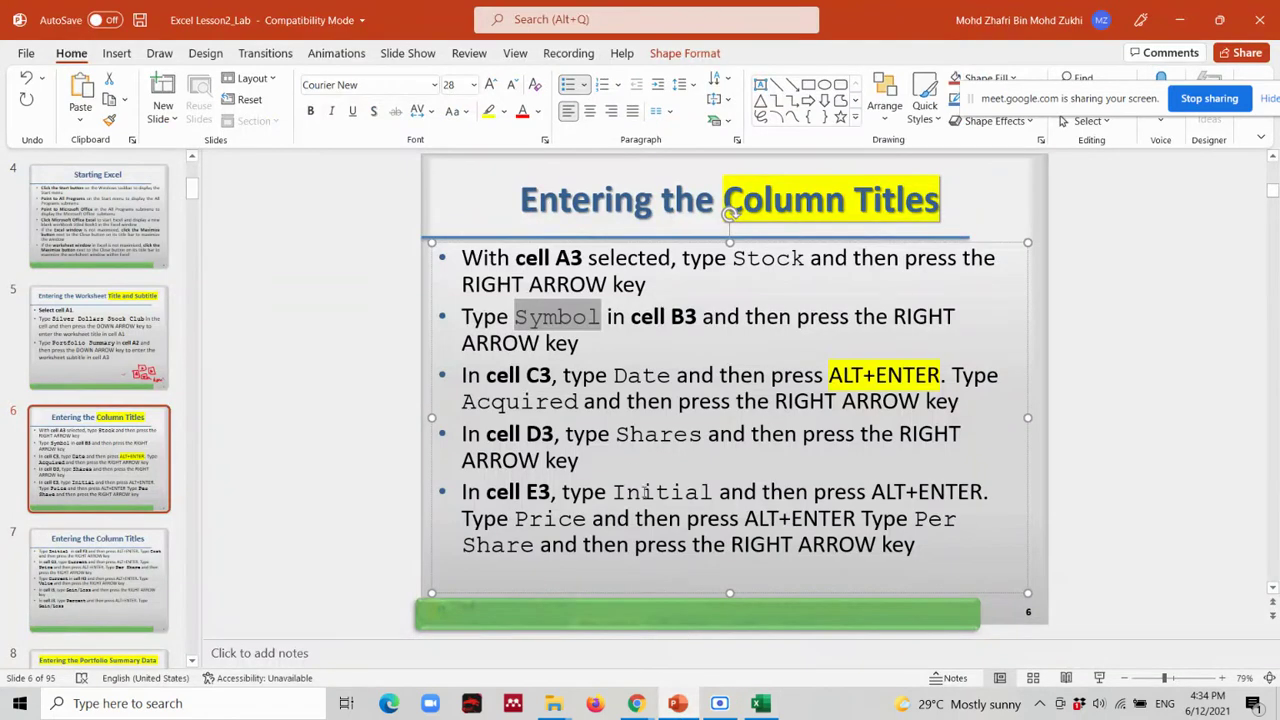
Advance the lesson deck to slide 7 for the next header.
{"action": "left_click", "coordinate": [597, 464]}
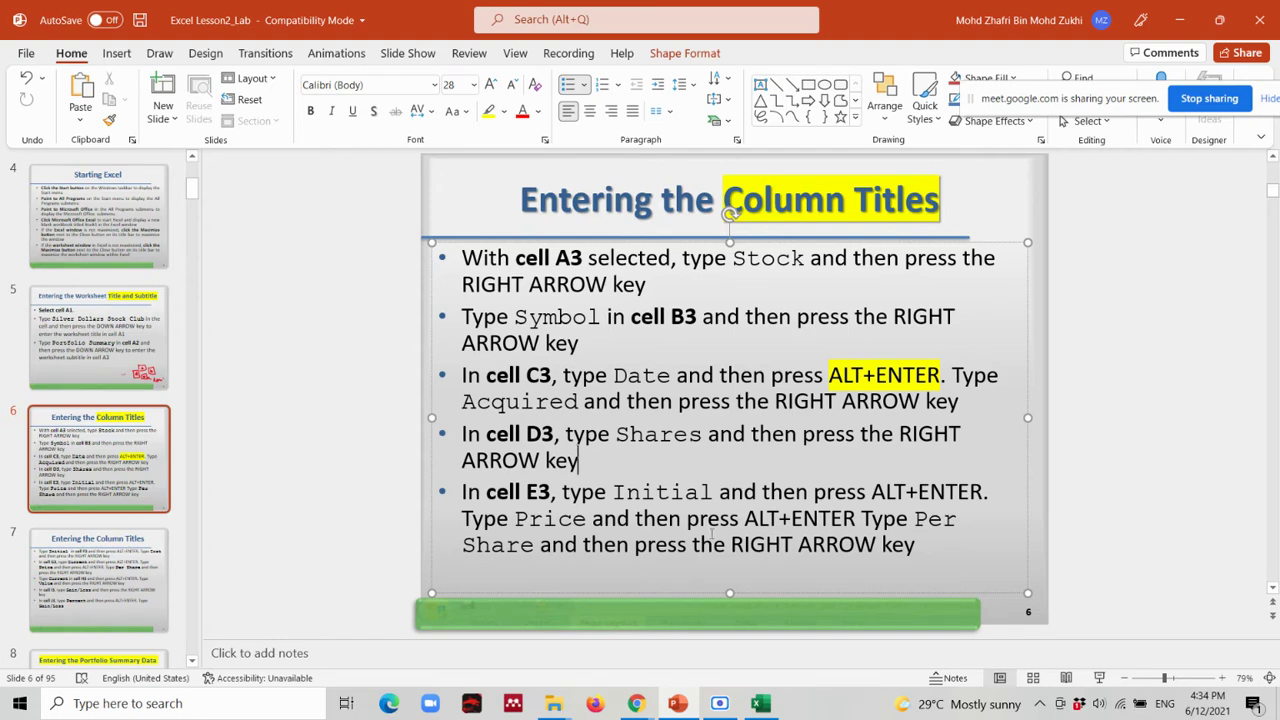
{"action": "left_click", "coordinate": [158, 560]}
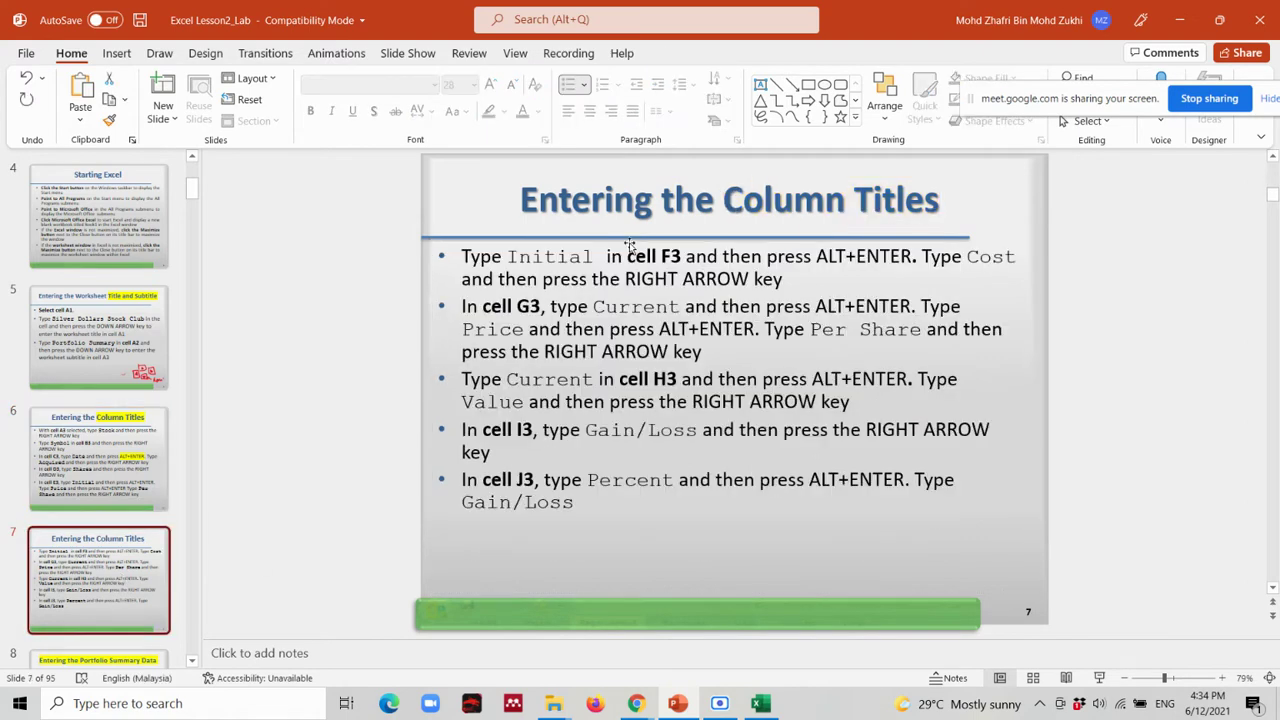
{"action": "key", "text": "alt+Tab"}
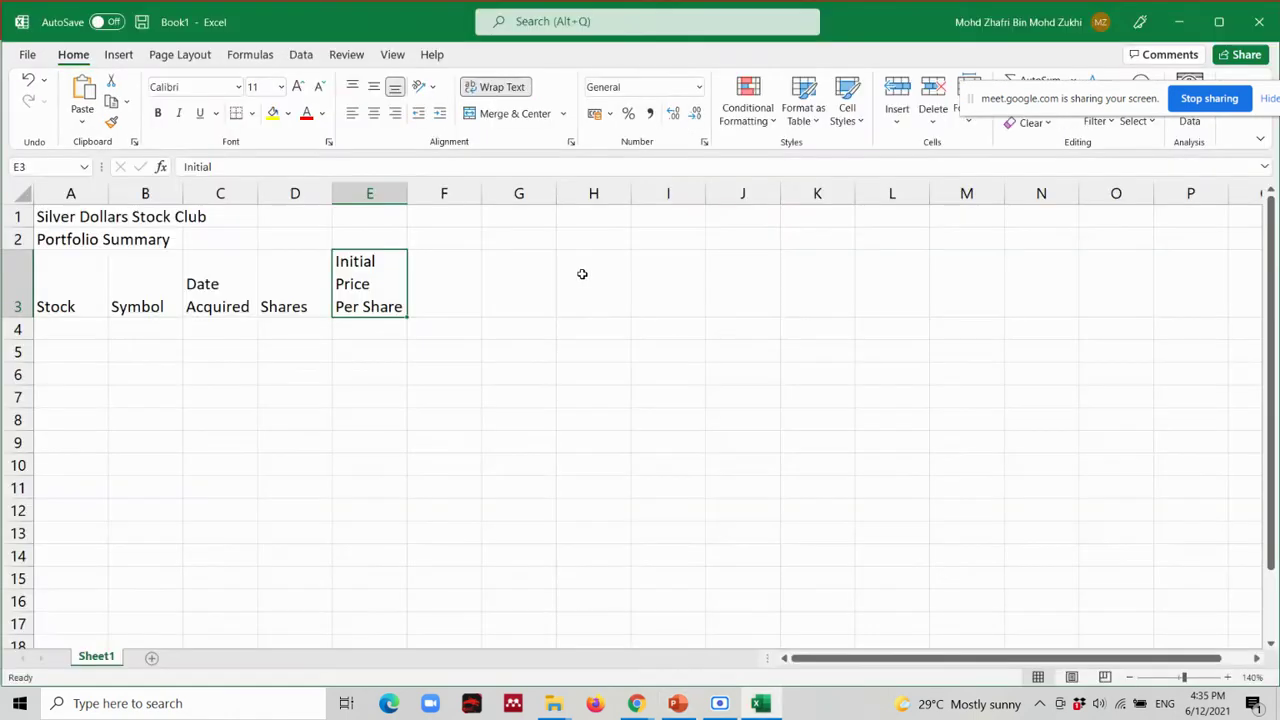
{"action": "key", "text": "alt+Tab"}
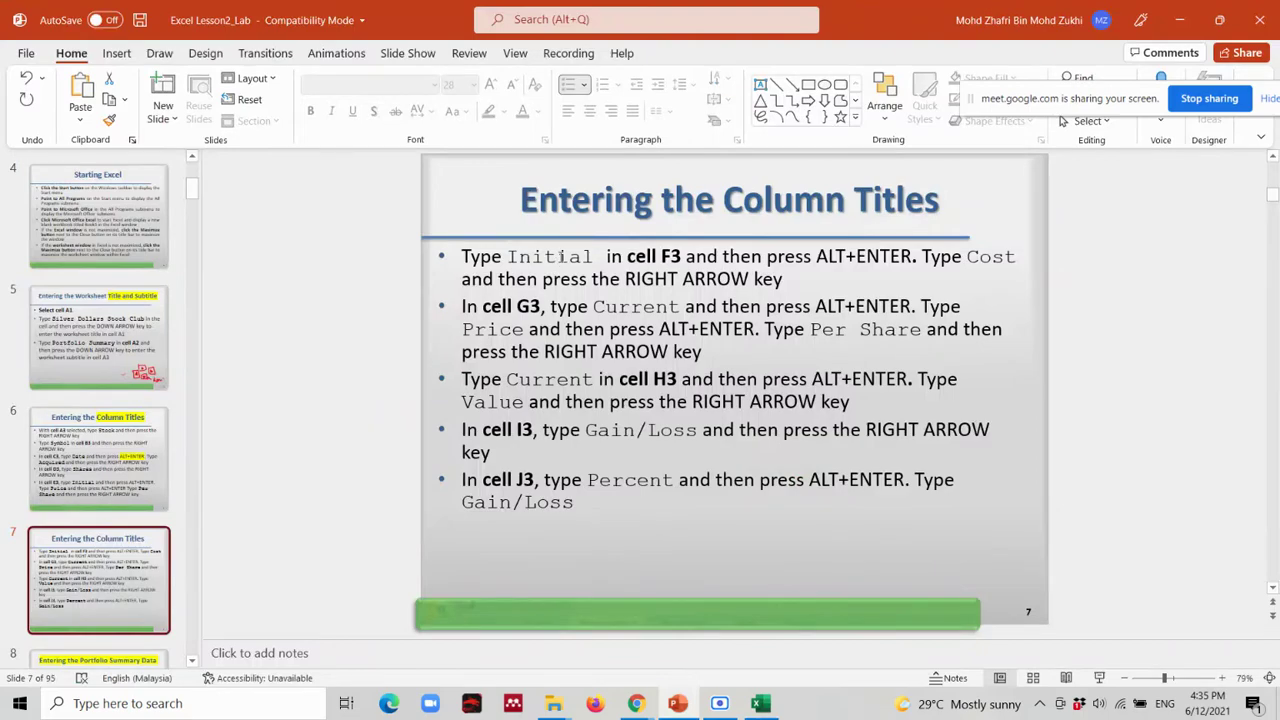
Enter Initial Cost as a two-line header in F3 and move on to G3.
{"action": "key", "text": "alt+Tab"}
{"action": "type", "text": "Initi"}
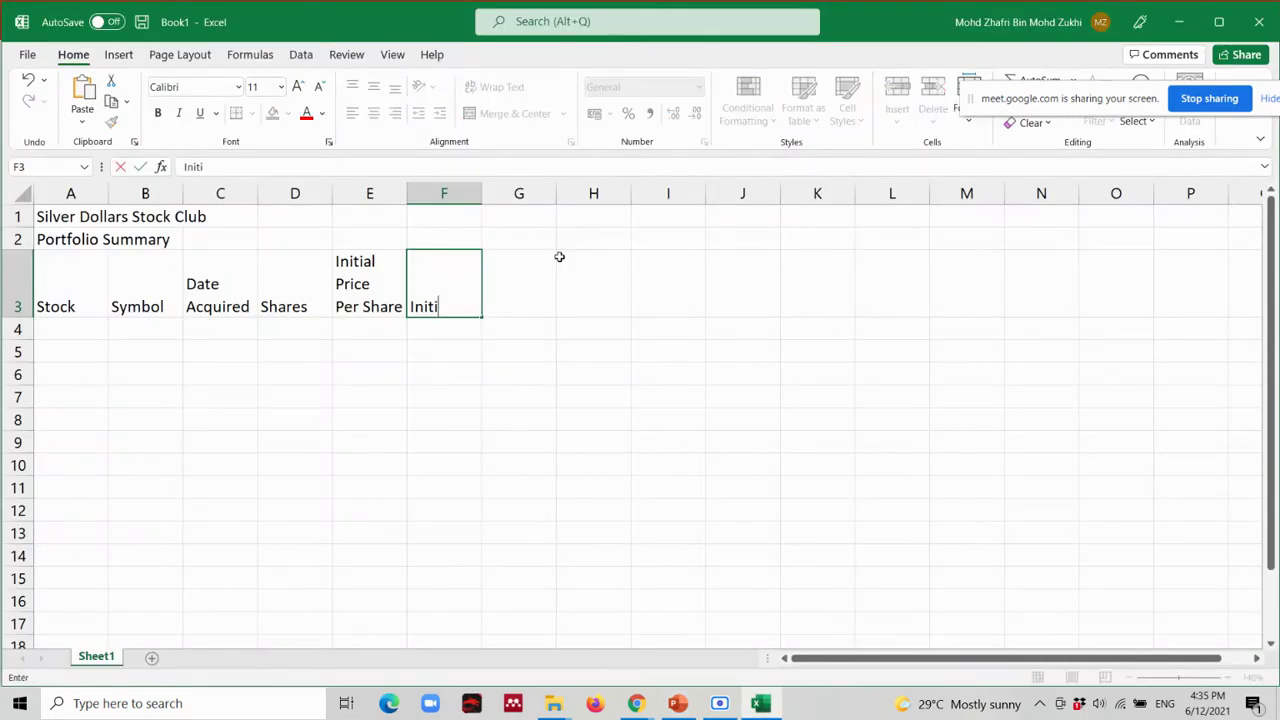
{"action": "type", "text": "al"}
{"action": "key", "text": "alt+Tab"}
{"action": "key", "text": "alt+Tab"}
{"action": "key", "text": "alt+Return"}
{"action": "key", "text": "alt+Tab"}
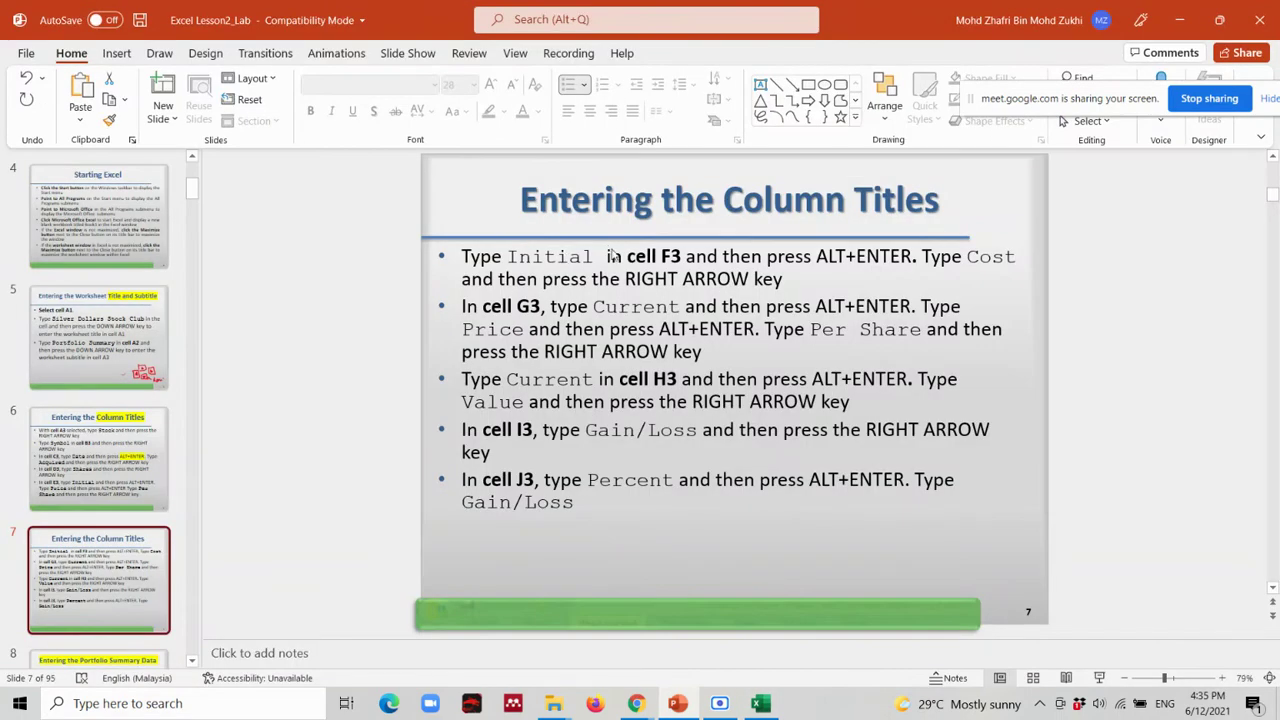
{"action": "key", "text": "alt+Tab"}
{"action": "type", "text": "Cost"}
{"action": "key", "text": "alt+Tab"}
{"action": "key", "text": "alt+Tab"}
{"action": "key", "text": "Right"}
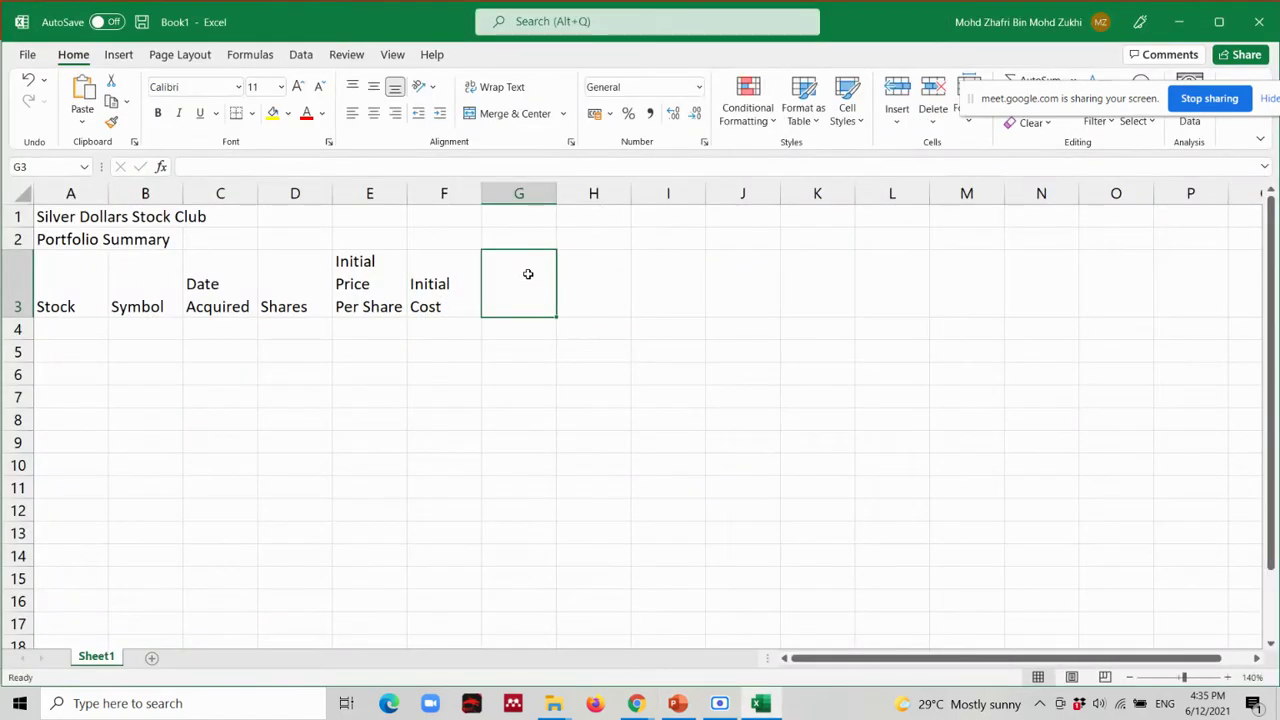
{"action": "key", "text": "alt+Tab"}
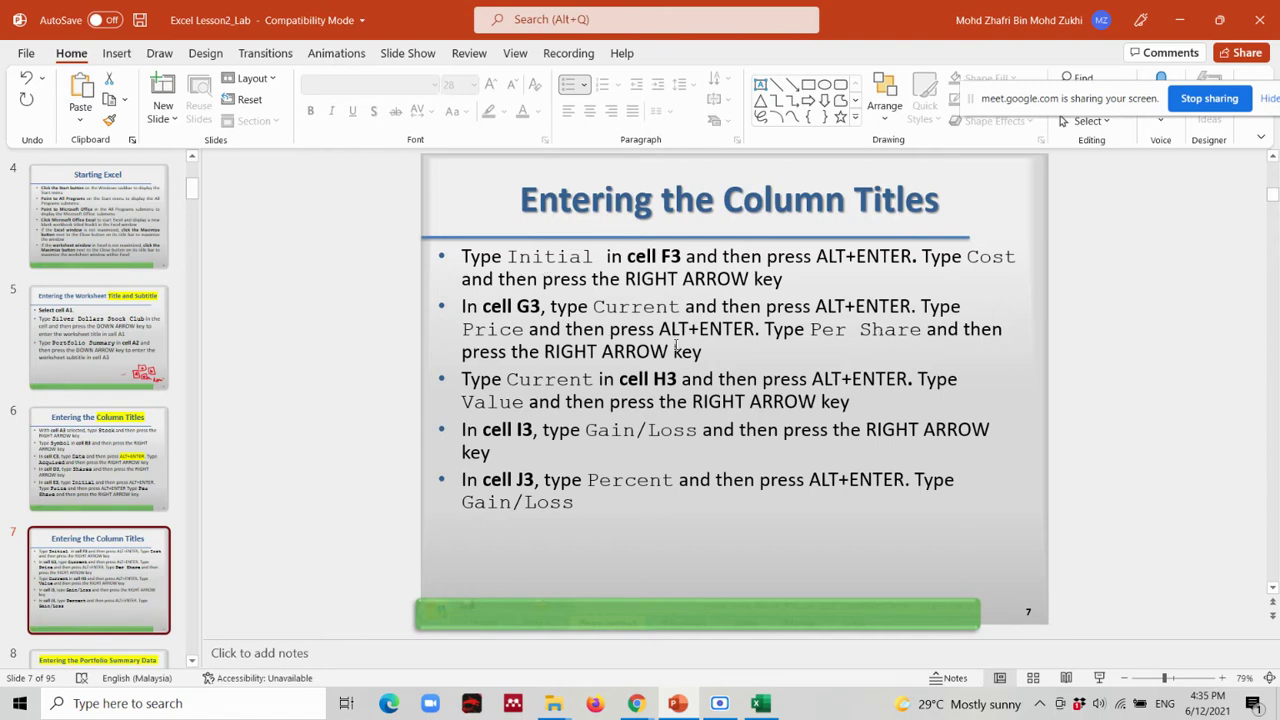
Enter Current Price Per Share as a three-line header in G3.
{"action": "key", "text": "alt+Tab"}
{"action": "type", "text": "Cu"}
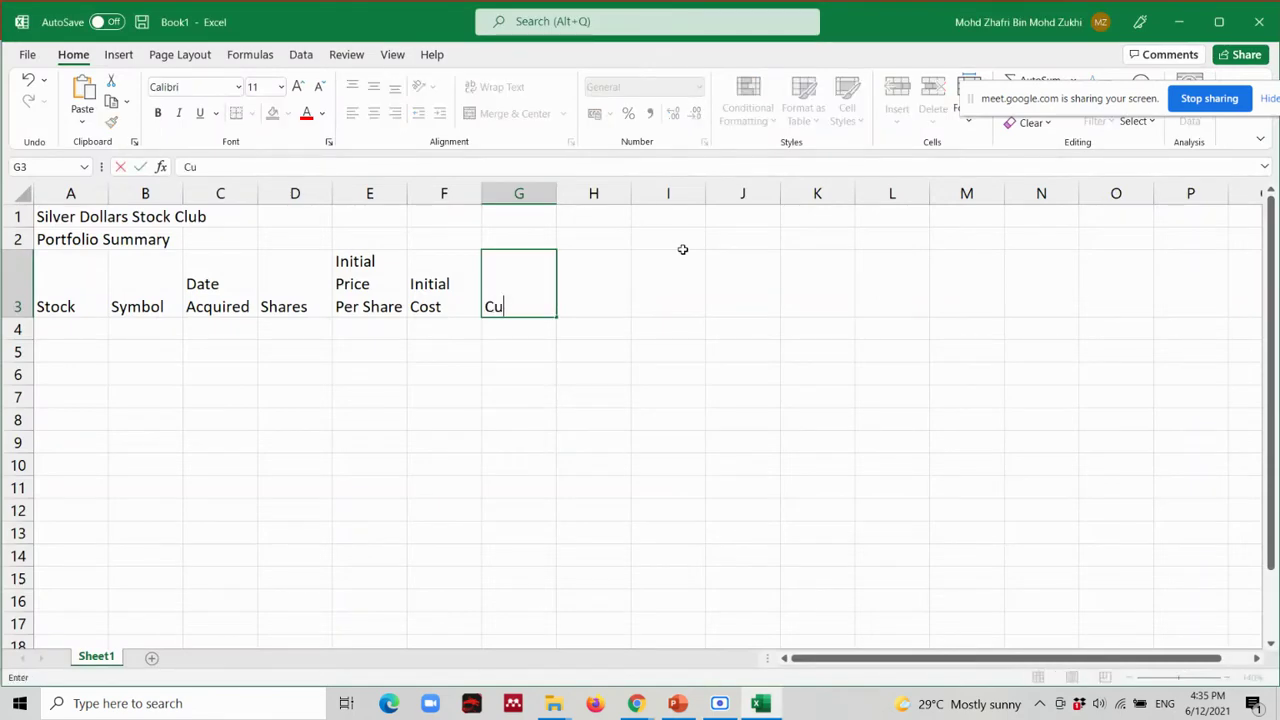
{"action": "type", "text": "rrent"}
{"action": "key", "text": "alt+Return"}
{"action": "type", "text": "Price"}
{"action": "key", "text": "alt+Return"}
{"action": "type", "text": "Per Sh"}
{"action": "type", "text": "are"}
{"action": "key", "text": "alt+Tab"}
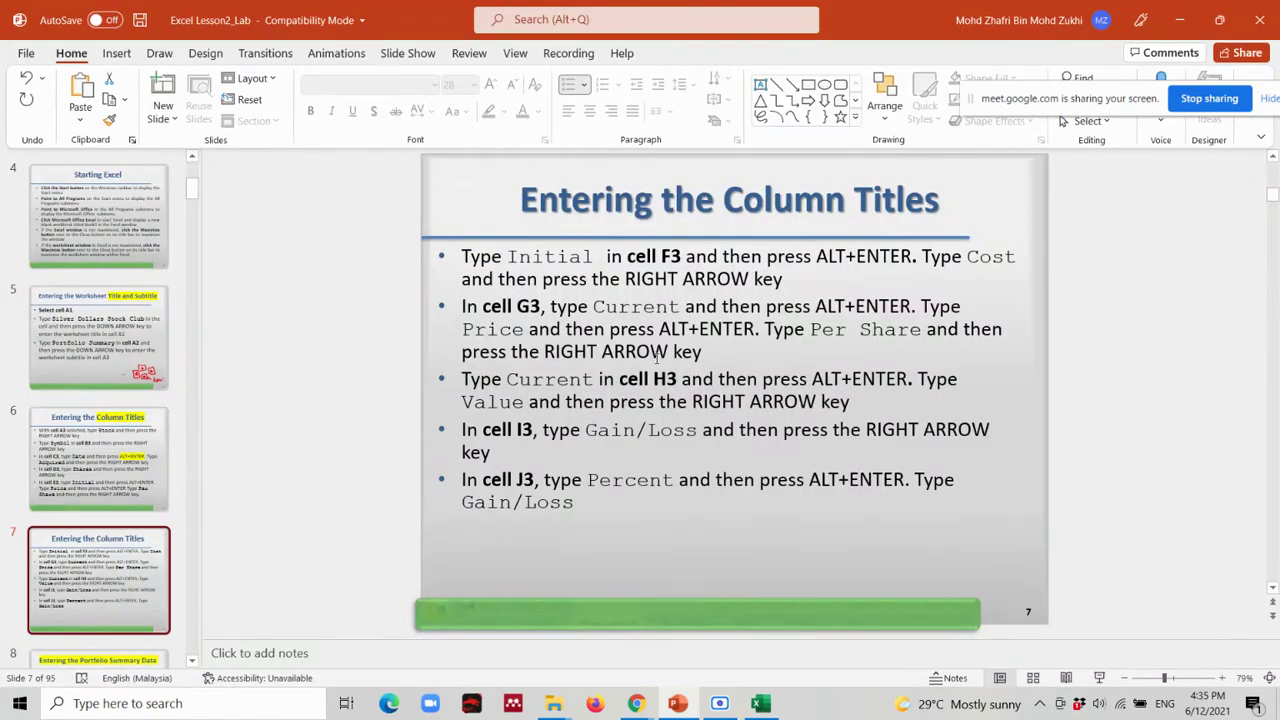
{"action": "key", "text": "alt+Tab"}
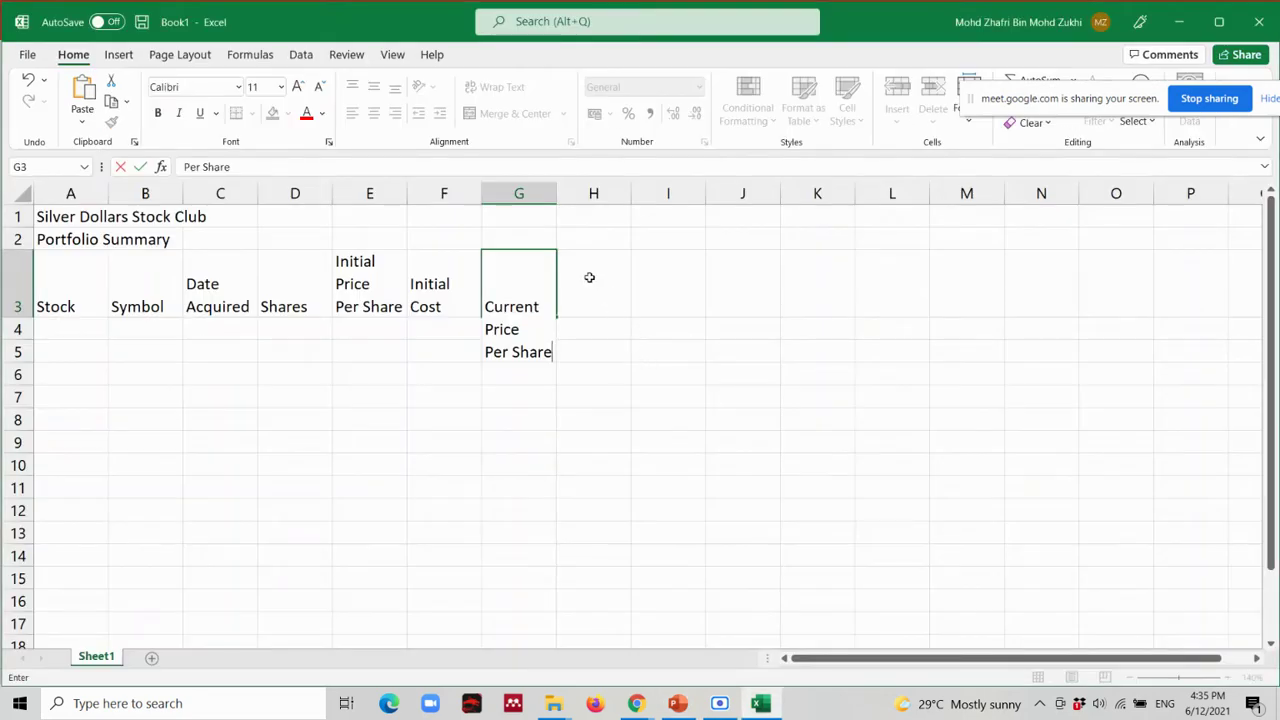
{"action": "key", "text": "Right"}
Enter Current Value as a two-line header in H3.
{"action": "key", "text": "alt+Tab"}
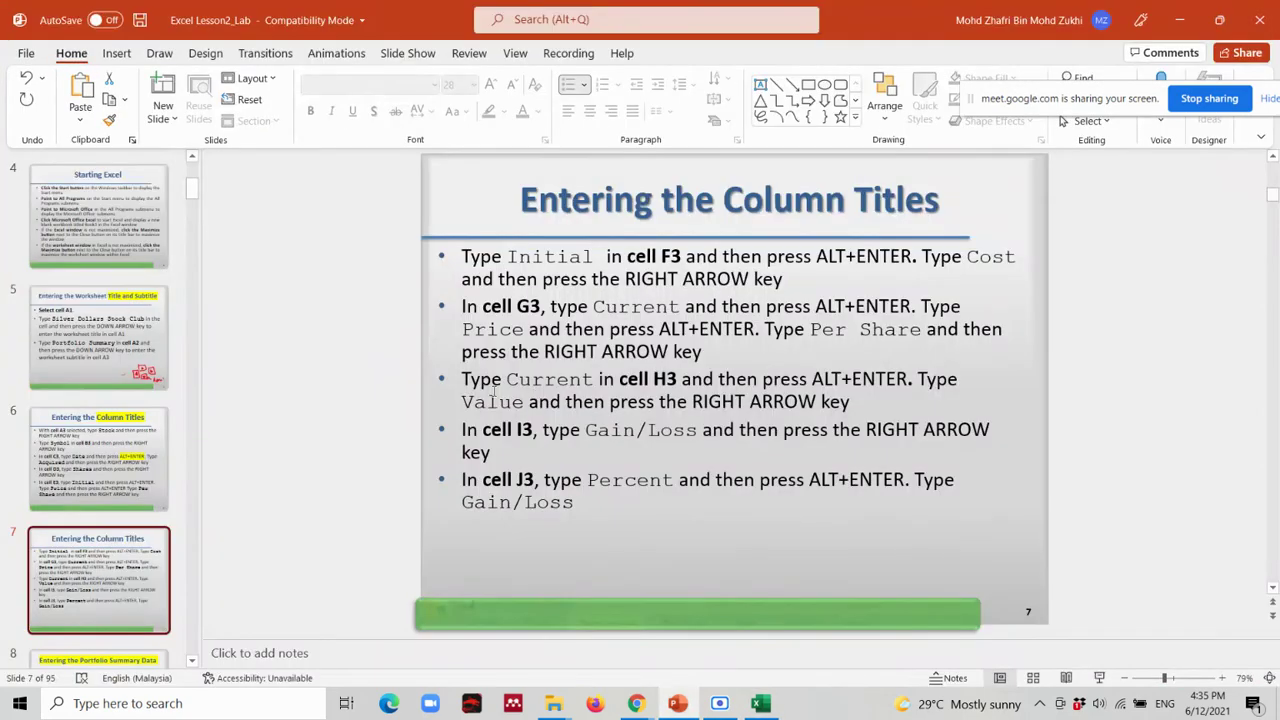
{"action": "key", "text": "alt+Tab"}
{"action": "type", "text": "C"}
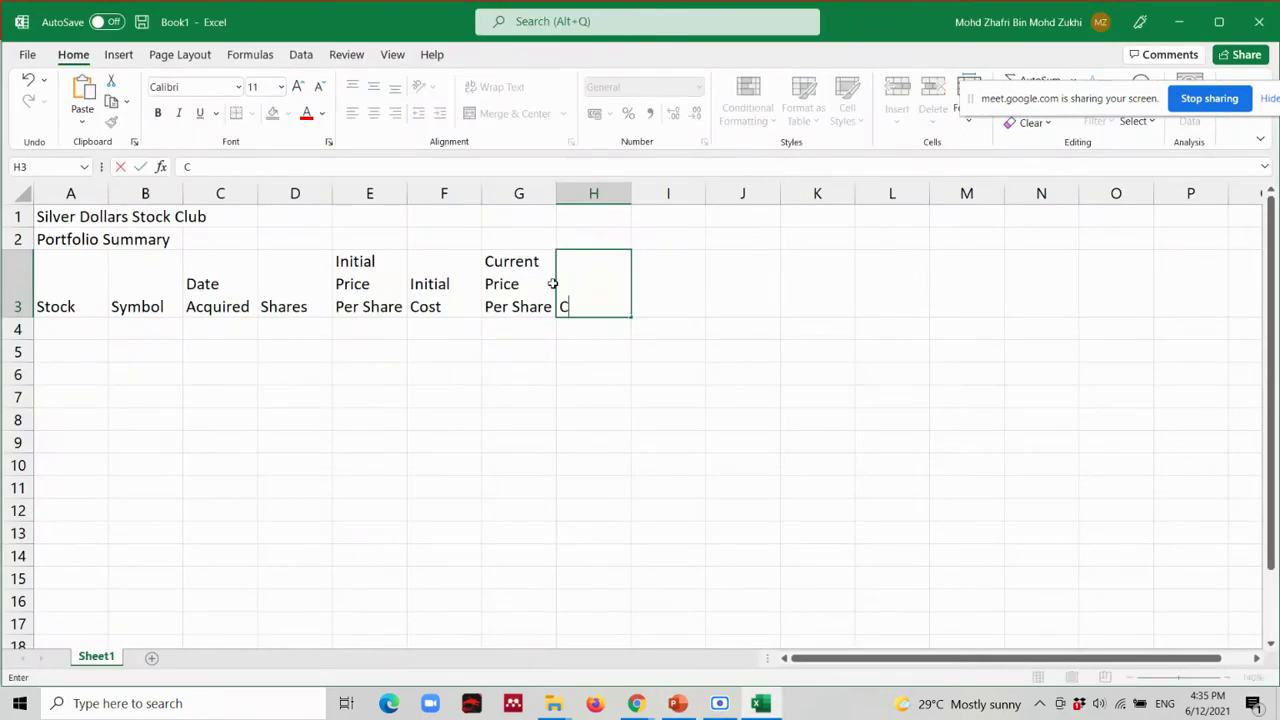
{"action": "type", "text": "urrent"}
{"action": "key", "text": "alt+Tab"}
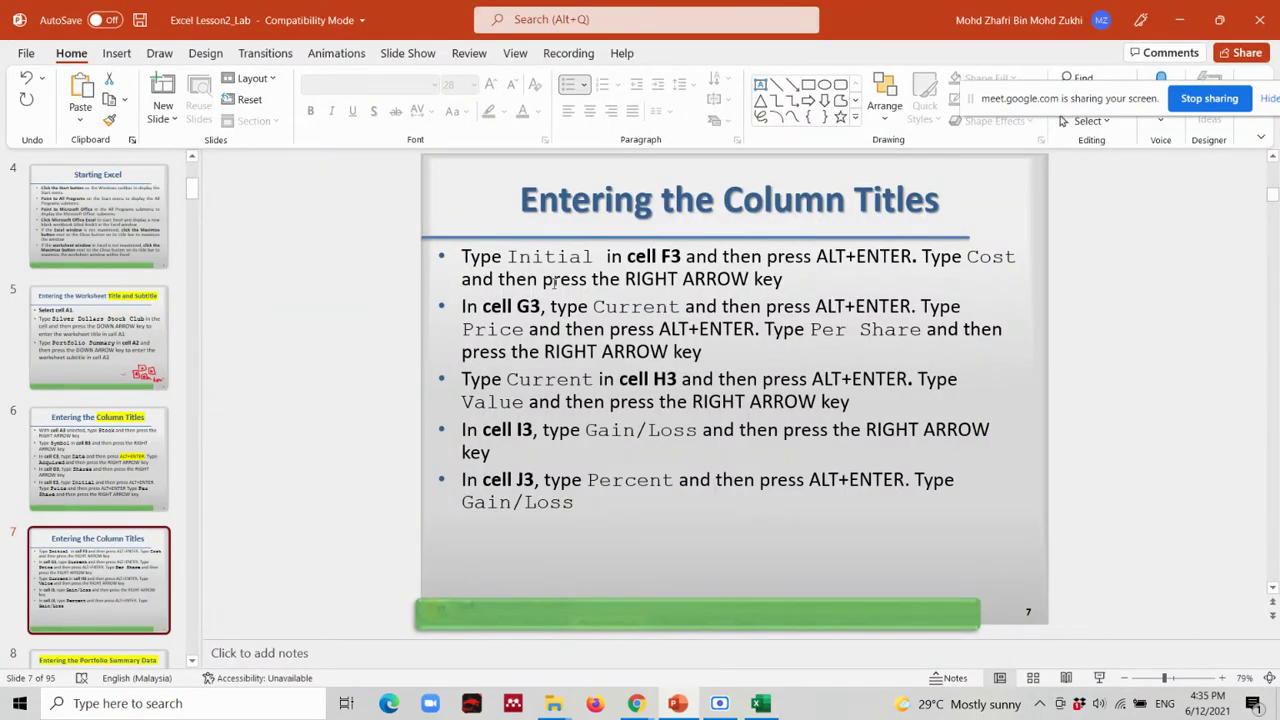
{"action": "key", "text": "alt+Tab"}
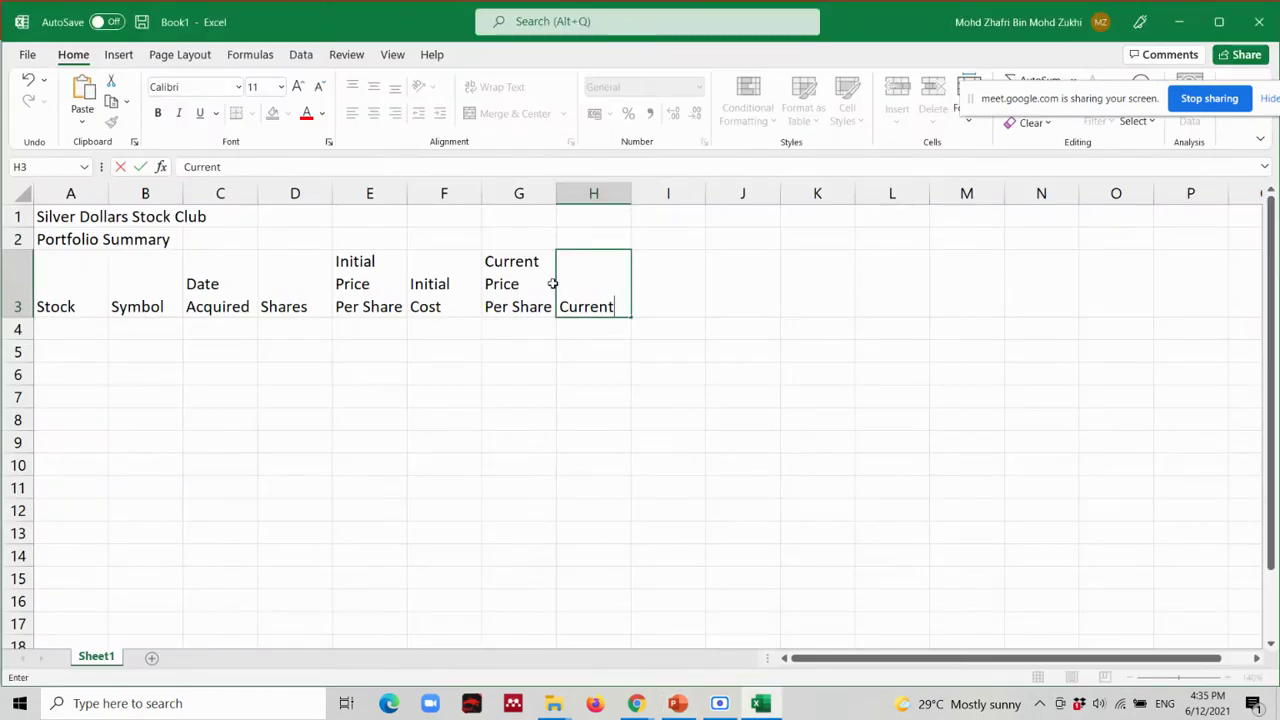
{"action": "key", "text": "alt+Return"}
{"action": "type", "text": "Value"}
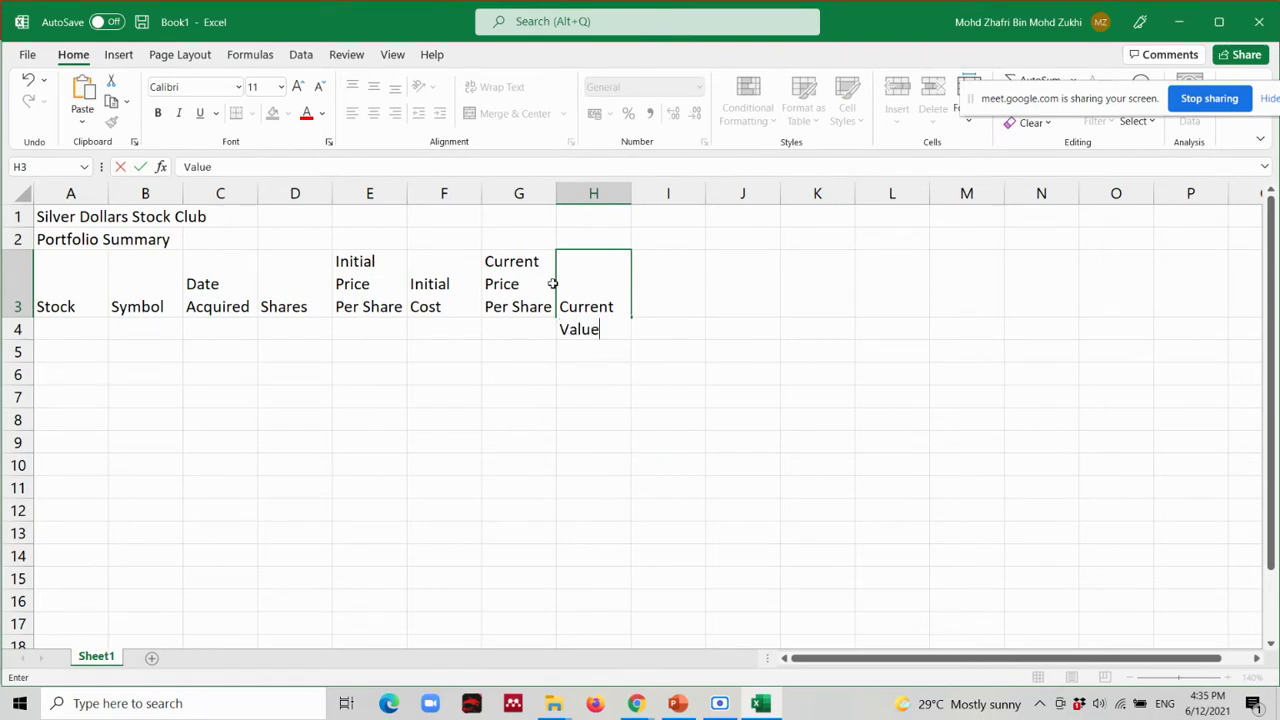
{"action": "key", "text": "alt+Tab"}
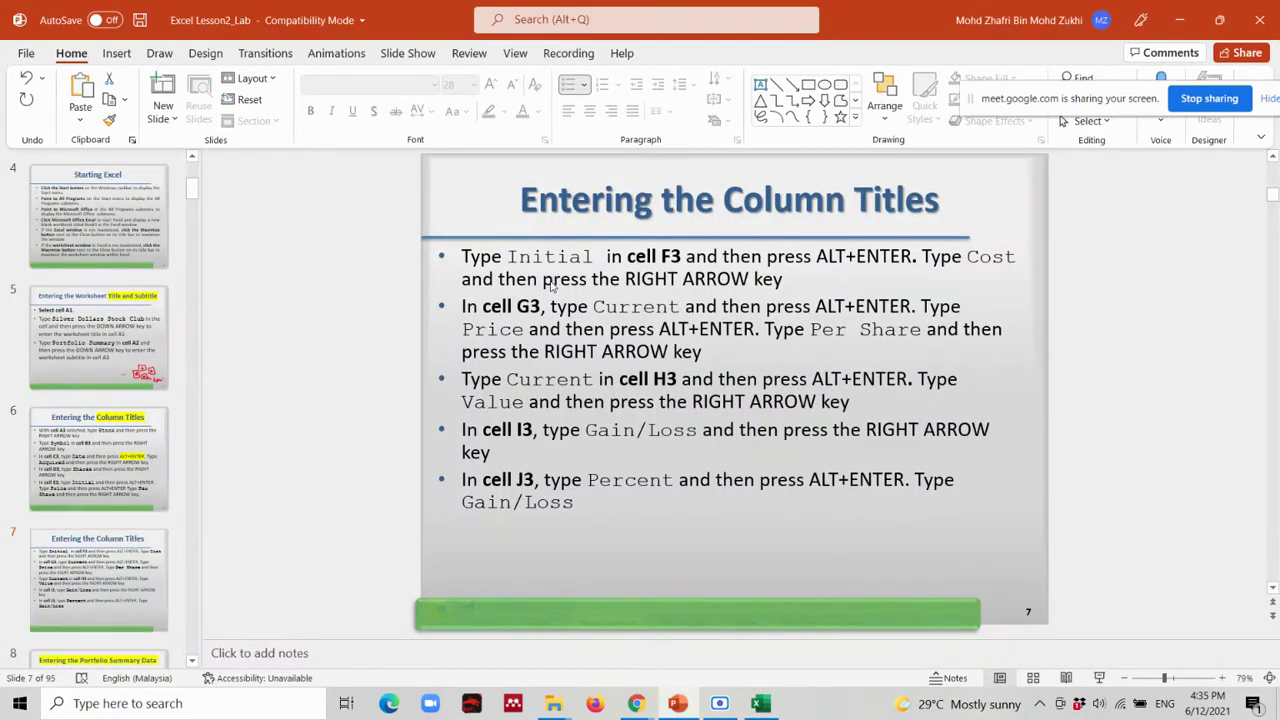
{"action": "key", "text": "alt+Tab"}
{"action": "key", "text": "Right"}
Enter the Gain/Loss header in I3.
{"action": "type", "text": "G"}
{"action": "key", "text": "alt+Tab"}
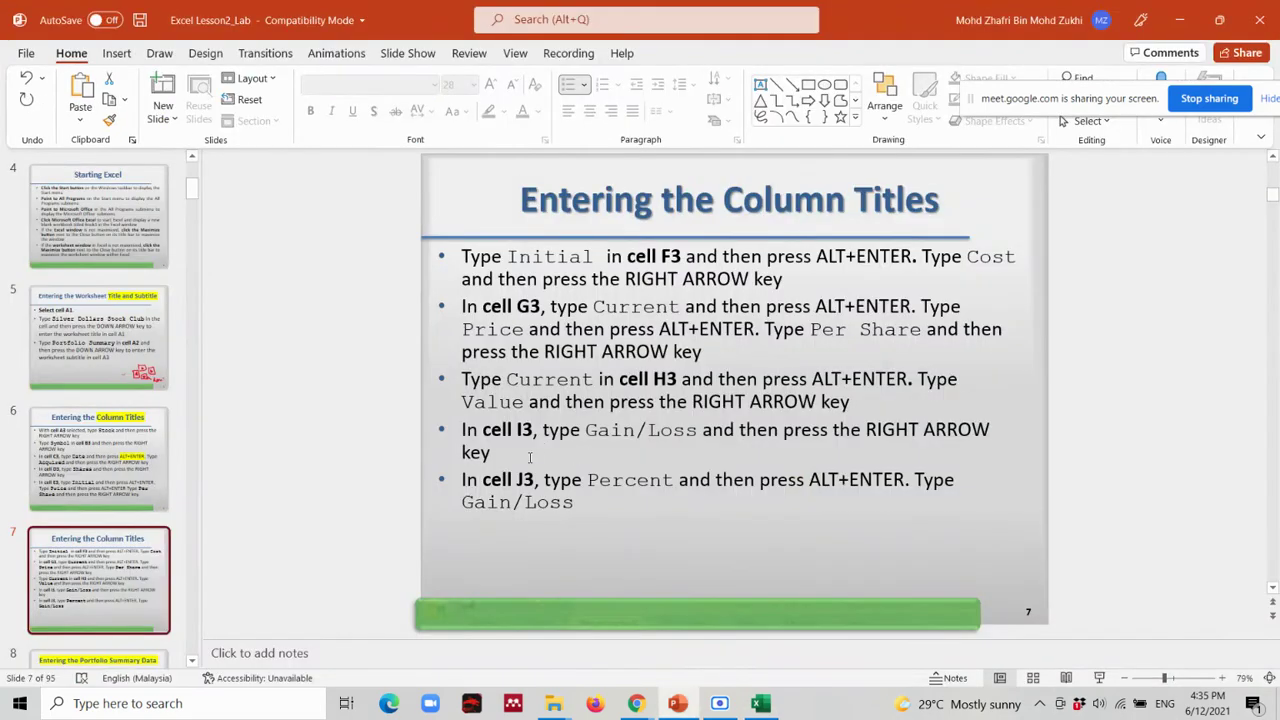
{"action": "key", "text": "alt+Tab"}
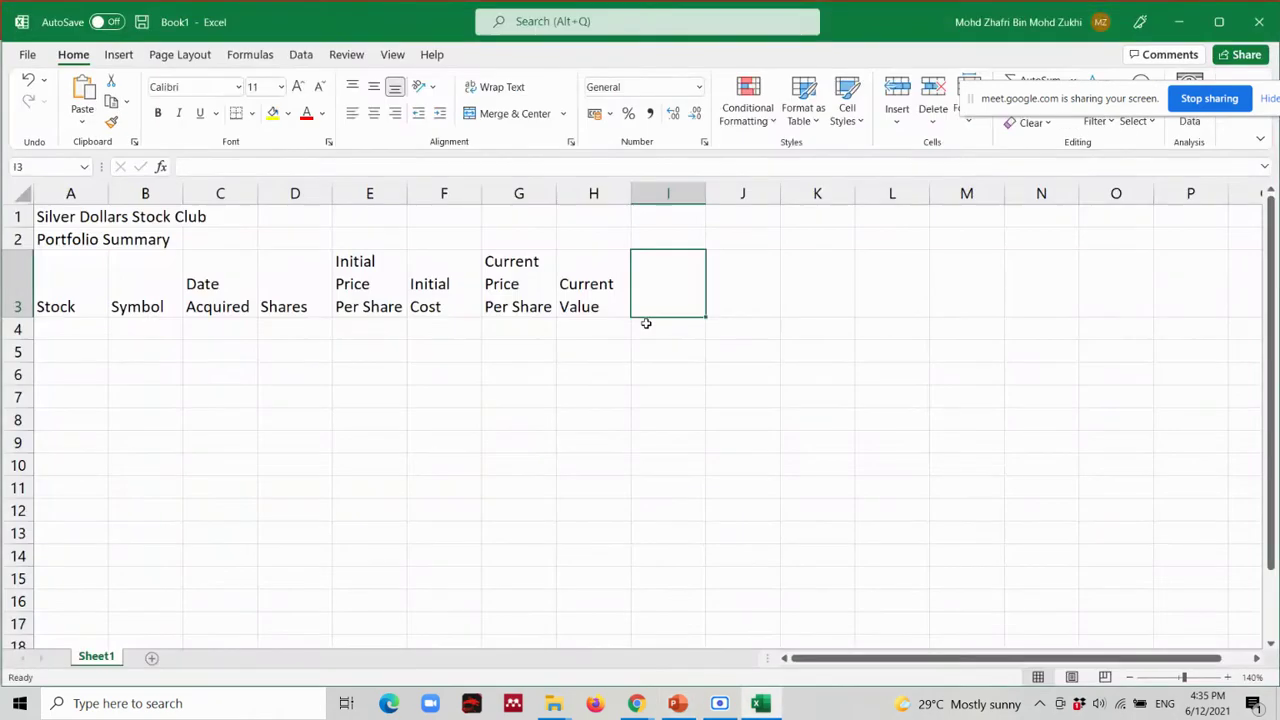
{"action": "type", "text": "Gain"}
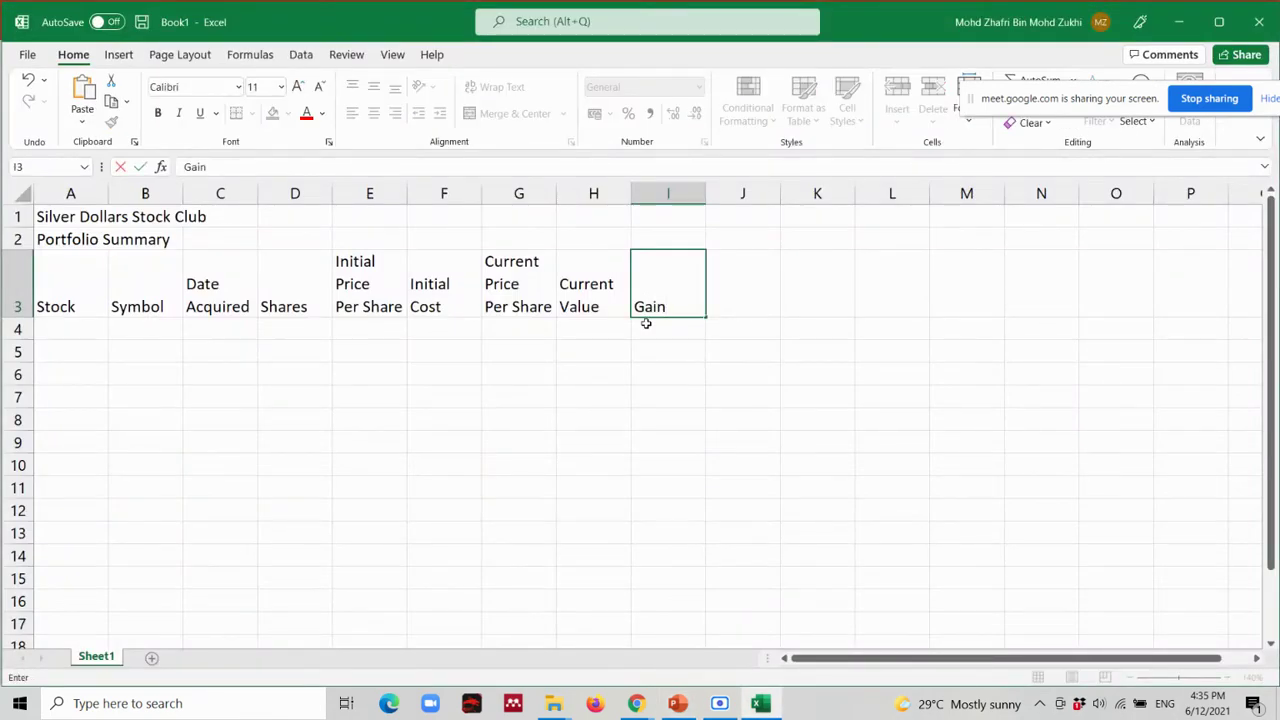
{"action": "type", "text": "/Loss"}
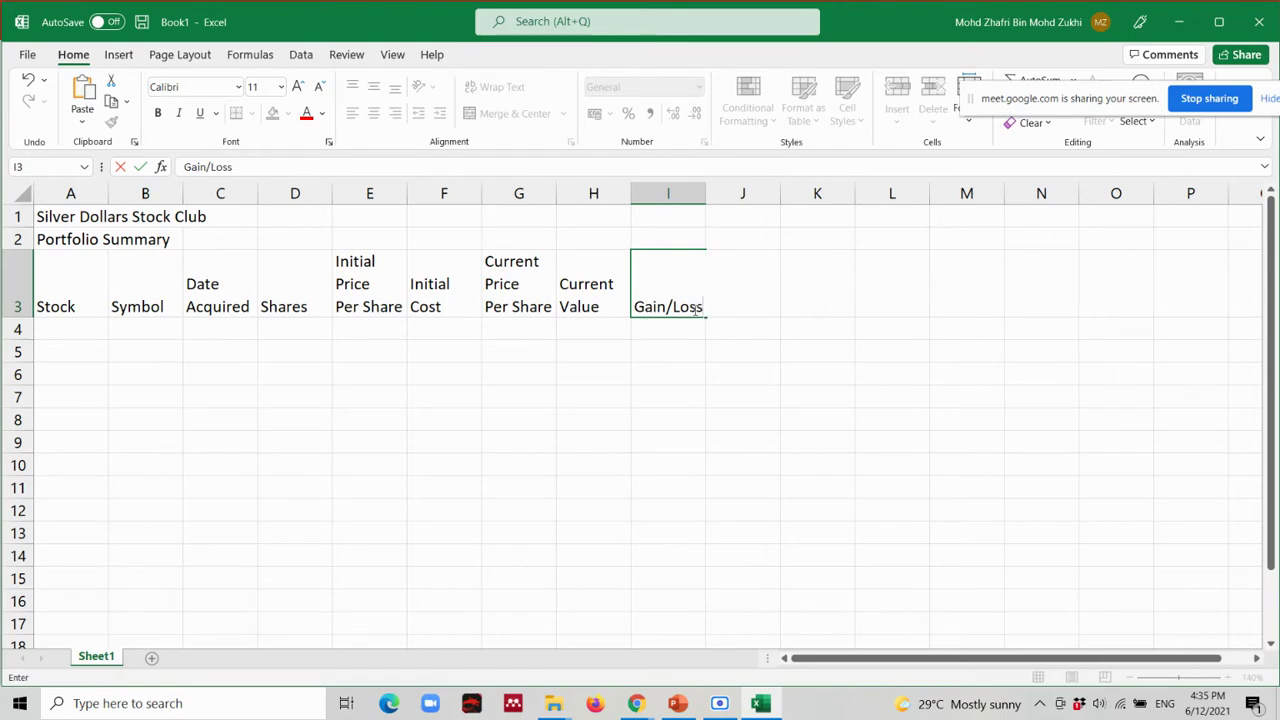
{"action": "left_click", "coordinate": [757, 343]}
Enter Percent Gain/Loss on two lines in J3, then select the titles A3:J3.
{"action": "key", "text": "alt+Tab"}
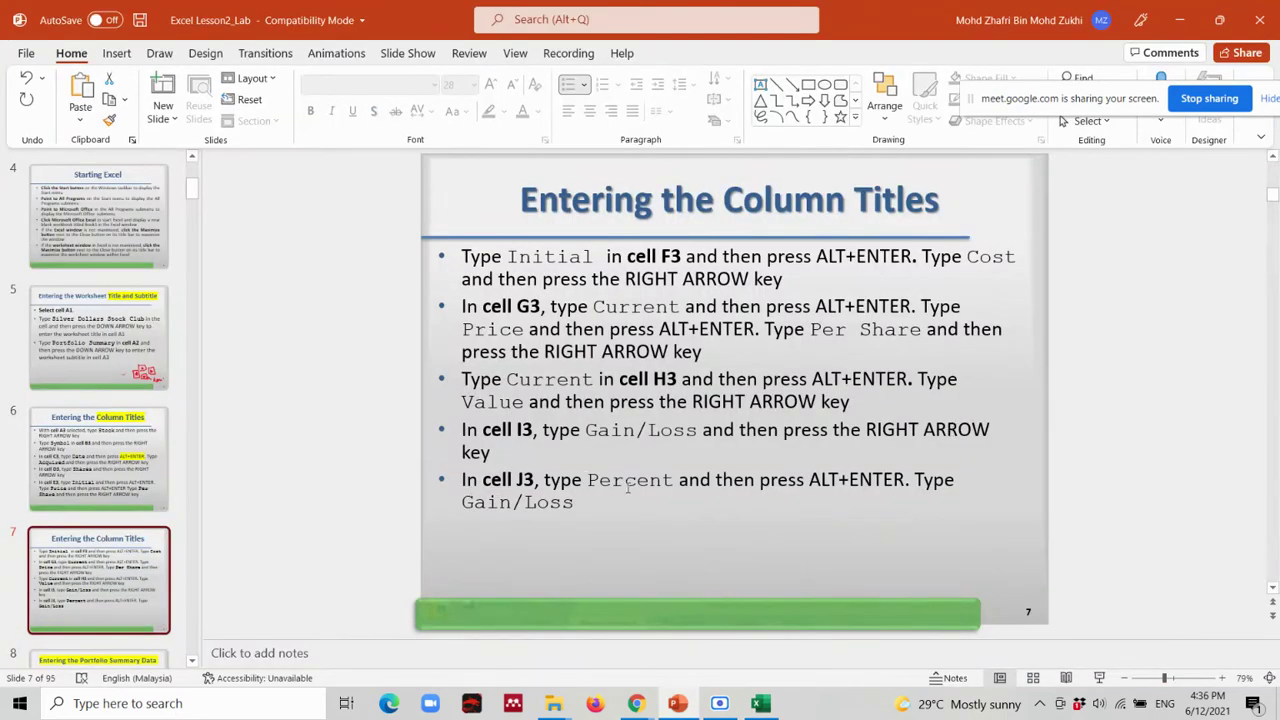
{"action": "key", "text": "alt+Tab"}
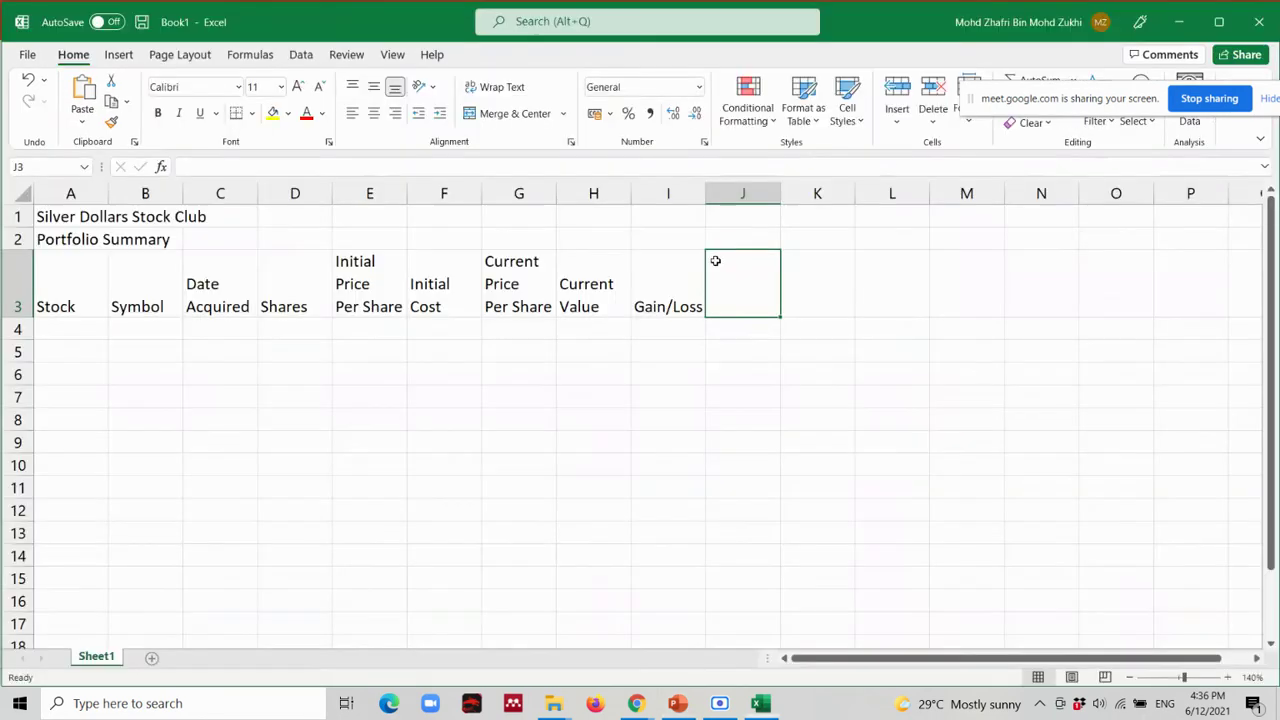
{"action": "type", "text": "Percent"}
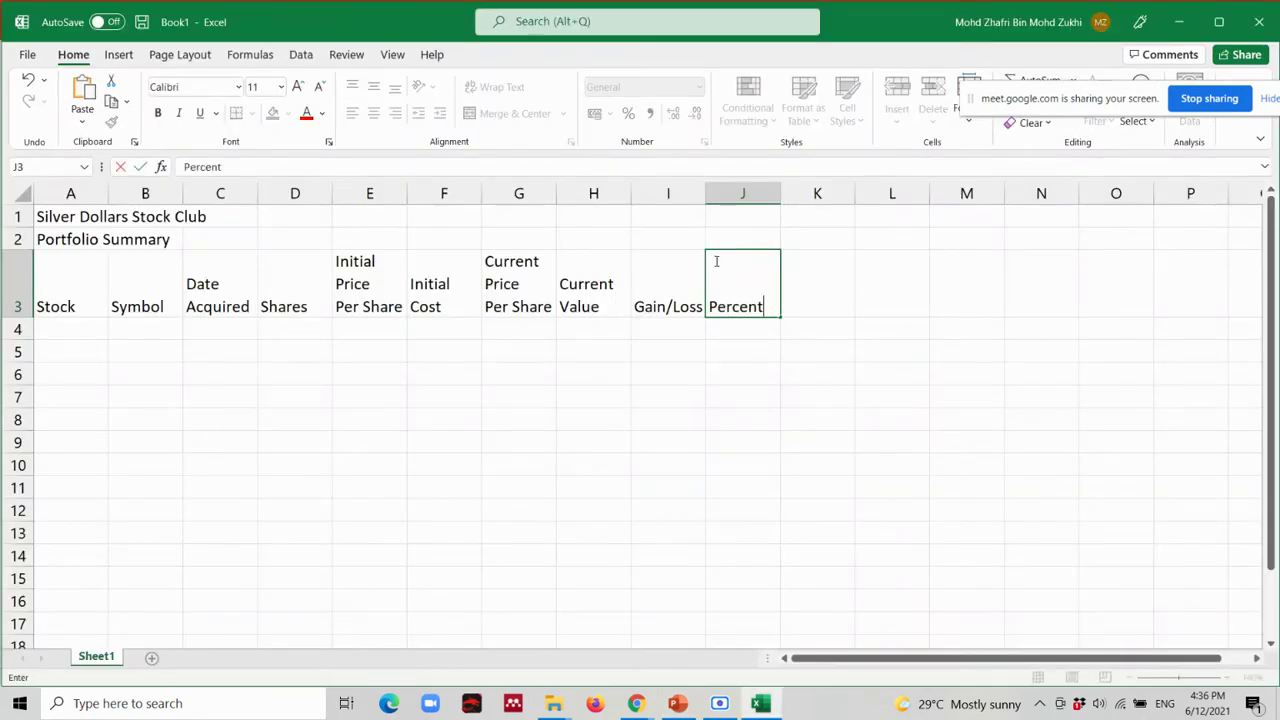
{"action": "key", "text": "alt+Return"}
{"action": "type", "text": "Ga"}
{"action": "type", "text": "in/Loss"}
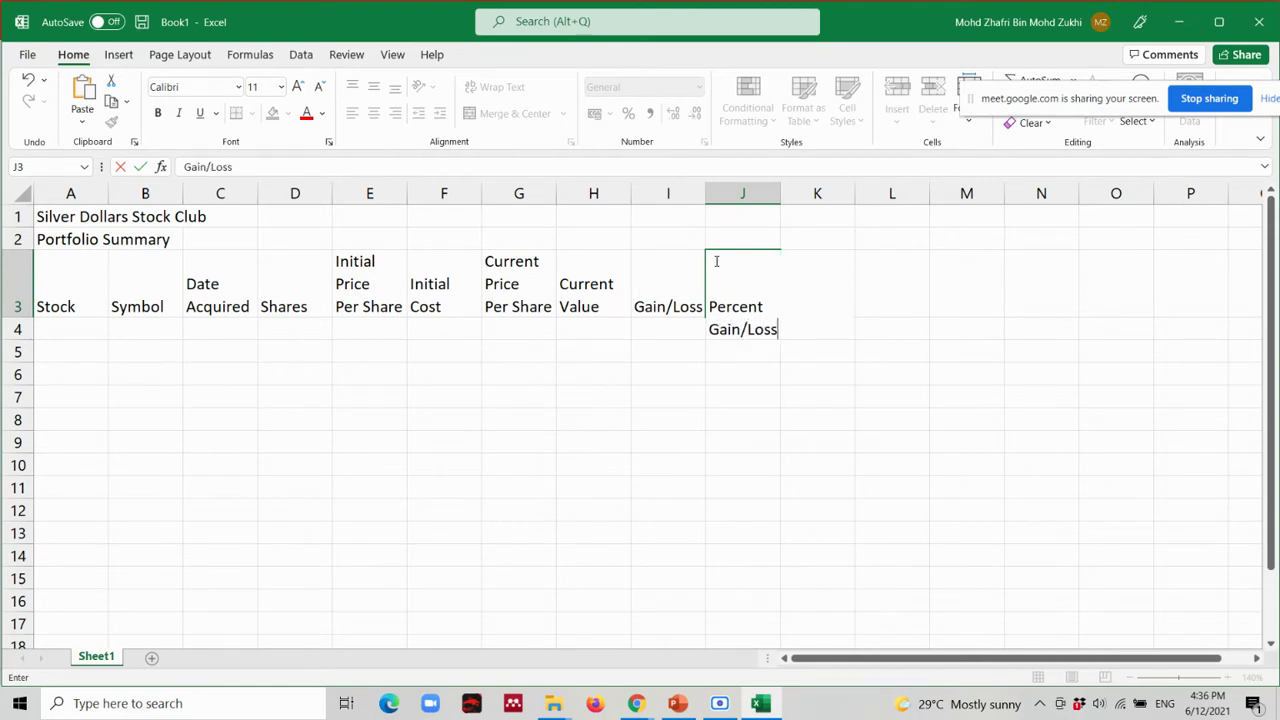
{"action": "left_click", "coordinate": [595, 456]}
{"action": "left_click_drag", "start_coordinate": [68, 300], "coordinate": [730, 284]}
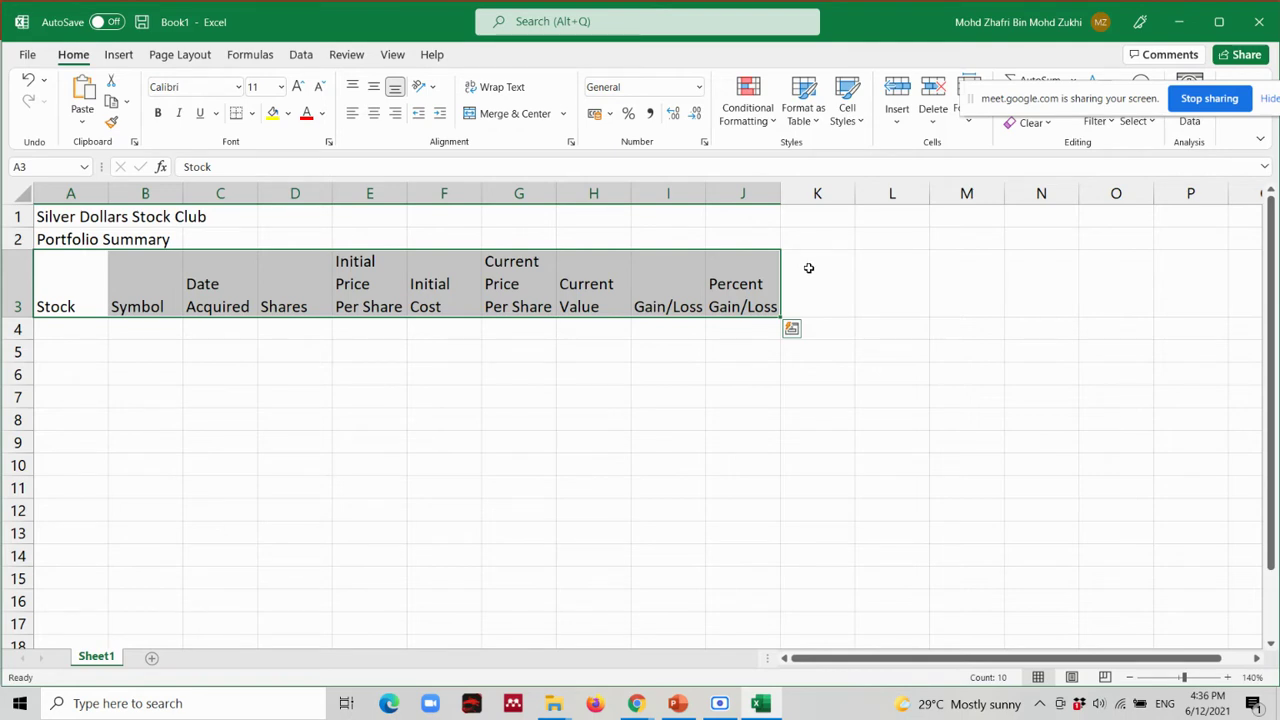
Deselect the row 3 titles and bring the PowerPoint lesson slides back to the front.
{"action": "left_click", "coordinate": [843, 289]}
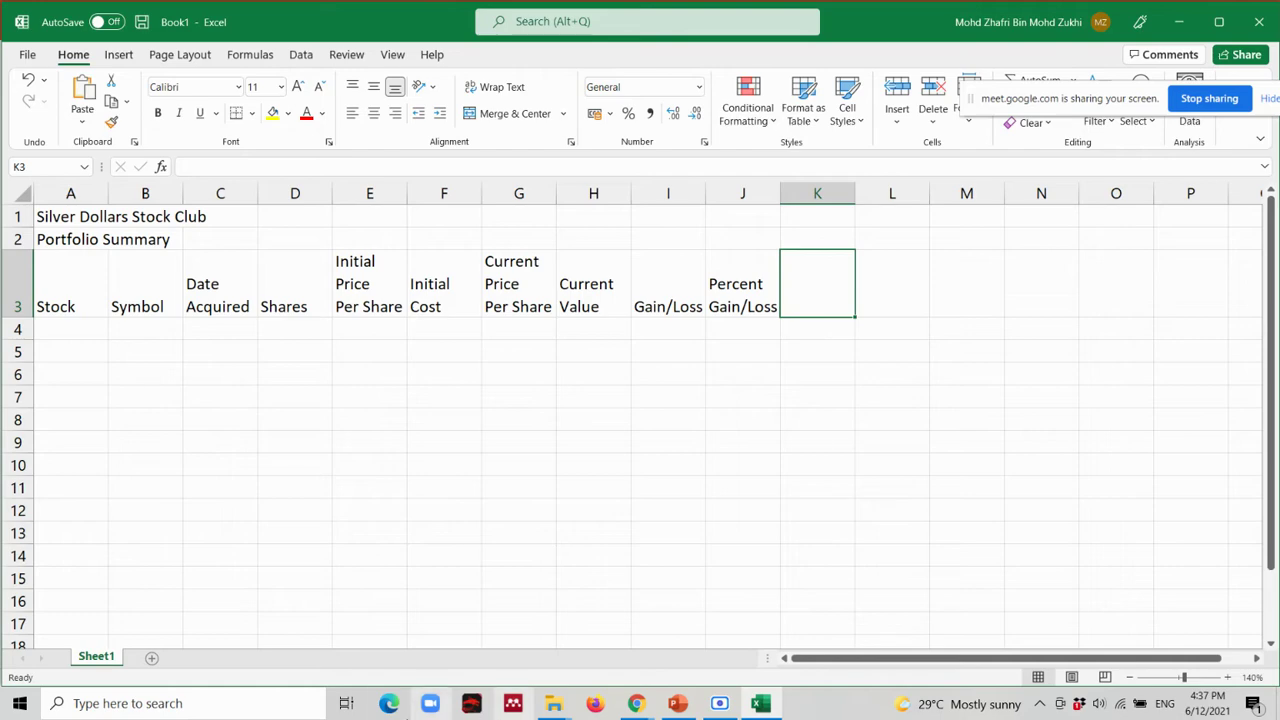
{"action": "left_click", "coordinate": [672, 703]}
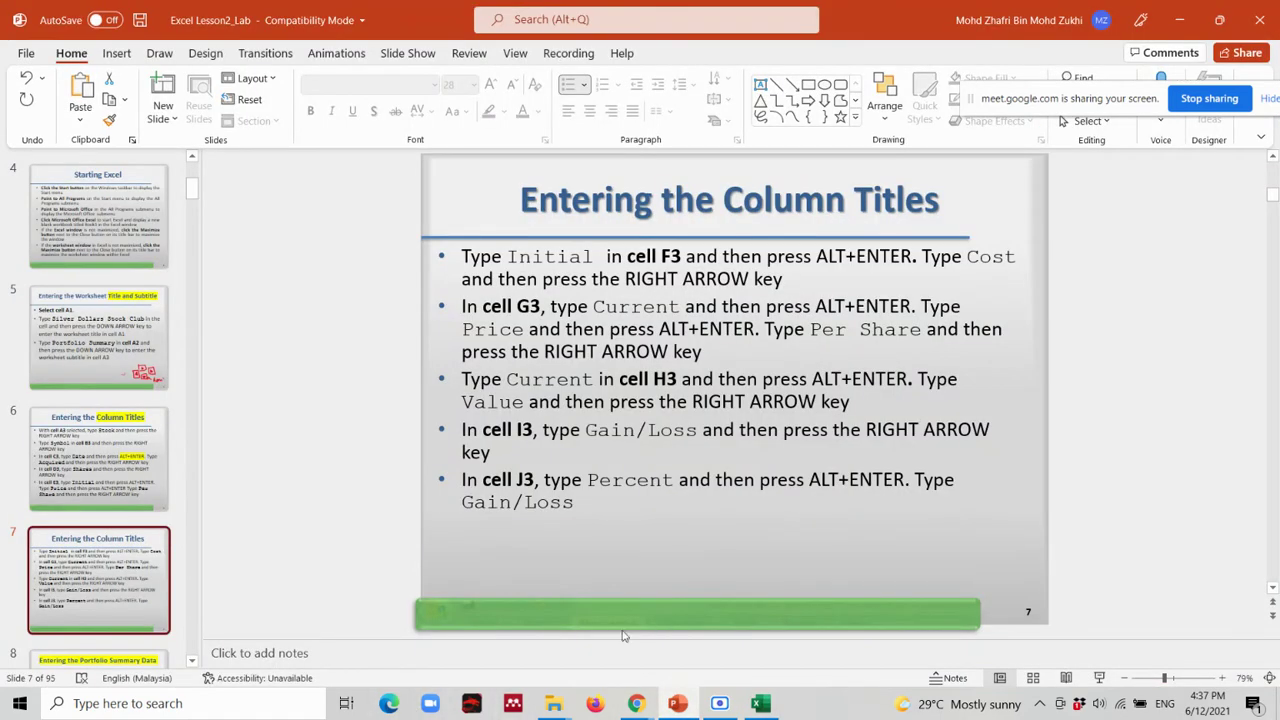
Go to slide 8, Entering the Portfolio Summary Data, then switch back to Excel.
{"action": "scroll", "coordinate": [110, 590], "scroll_direction": "down", "scroll_amount": 1}
{"action": "left_click", "coordinate": [105, 610]}
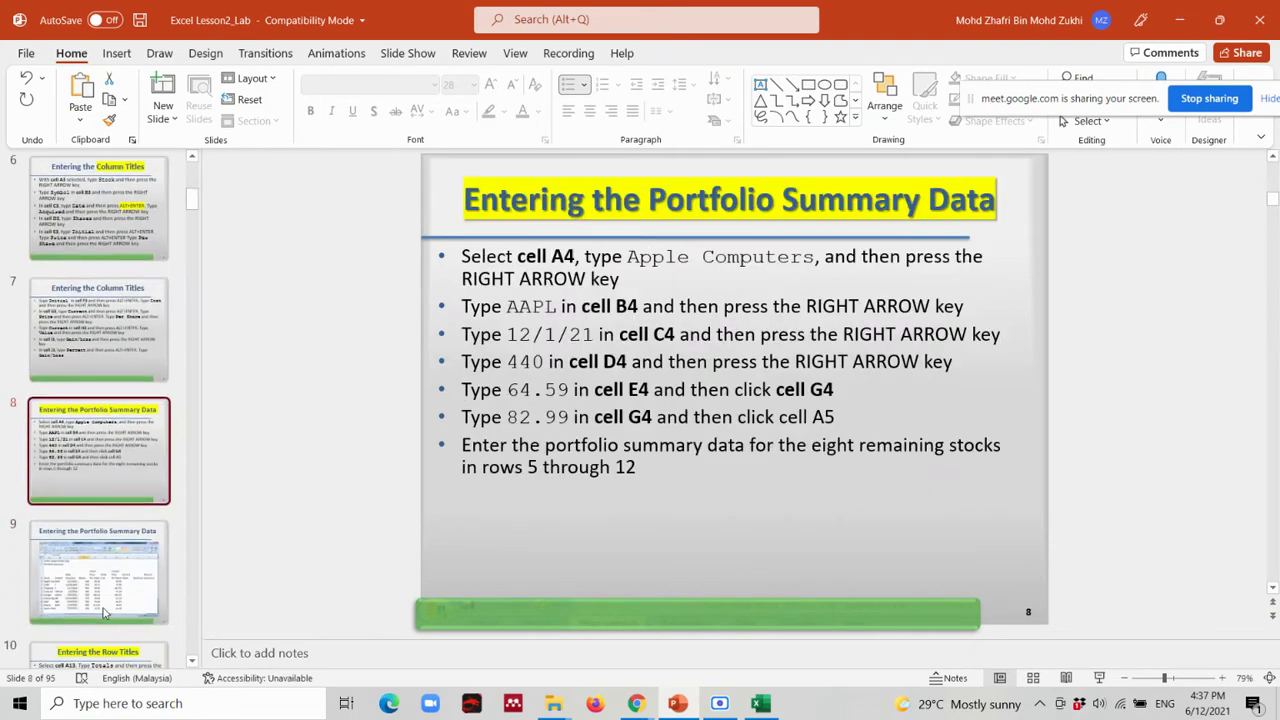
{"action": "key", "text": "alt+Tab"}
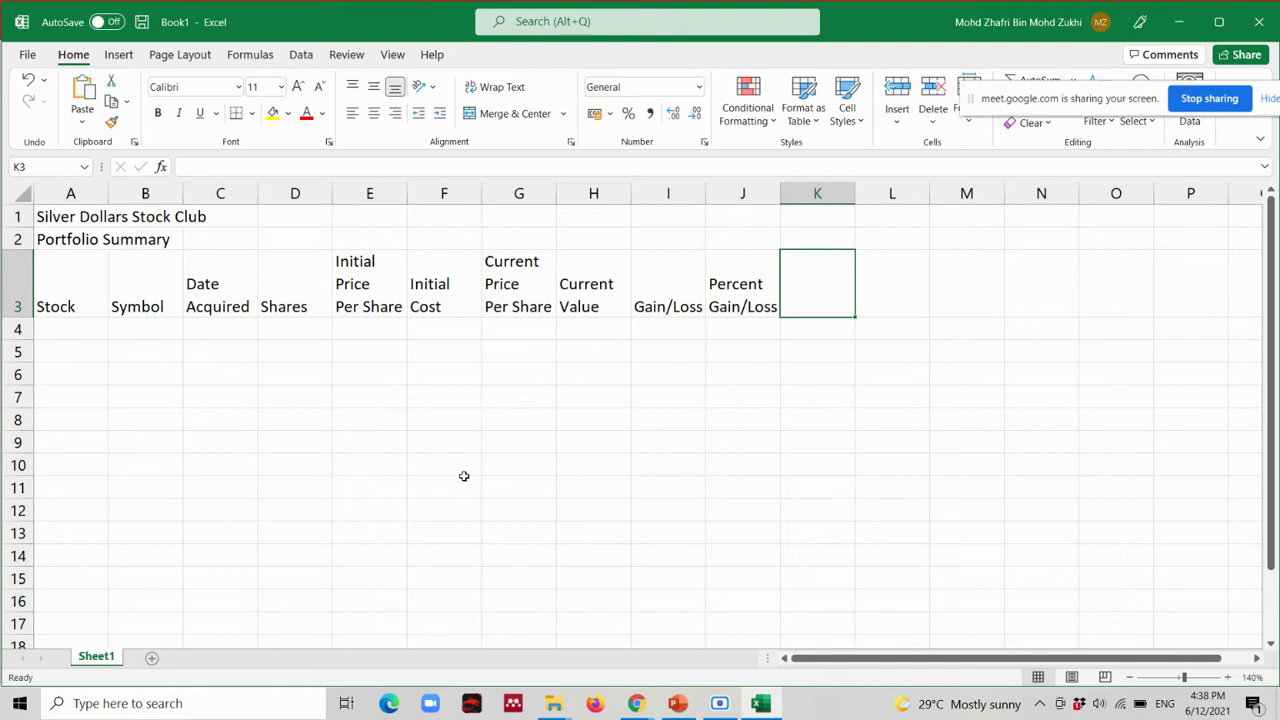
{"action": "mouse_move", "coordinate": [645, 710]}
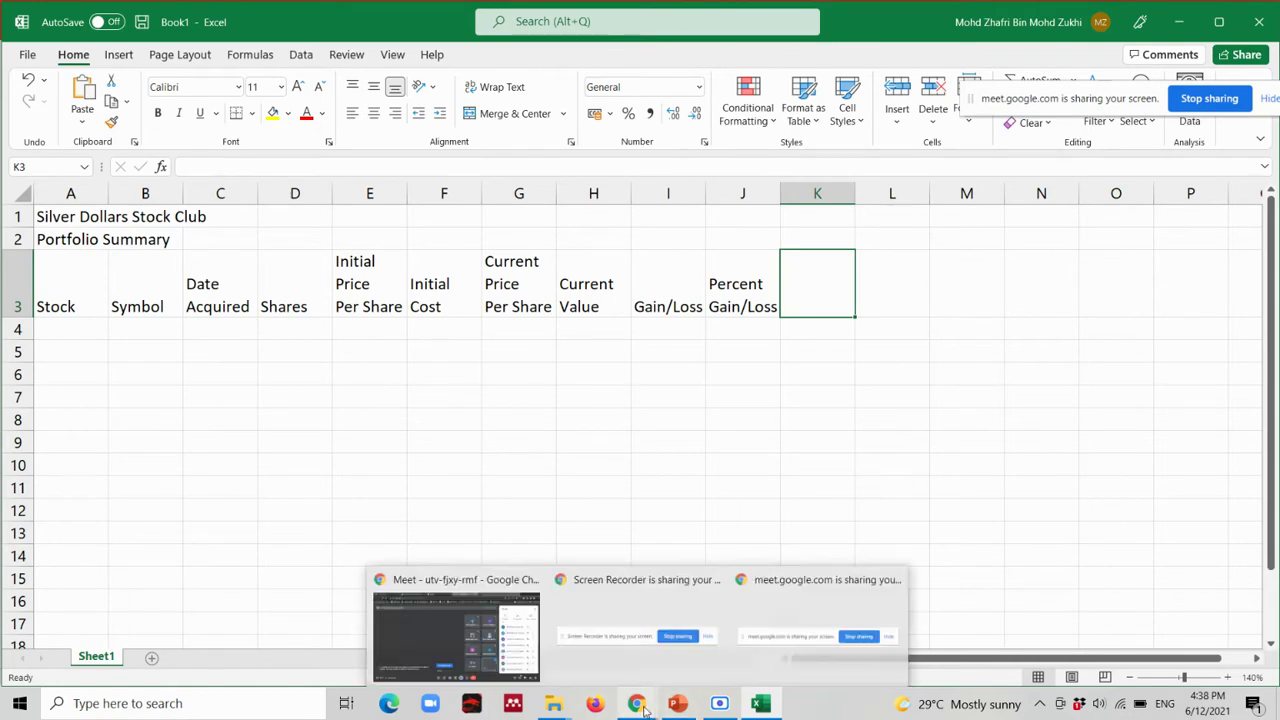
{"action": "left_click", "coordinate": [528, 656]}
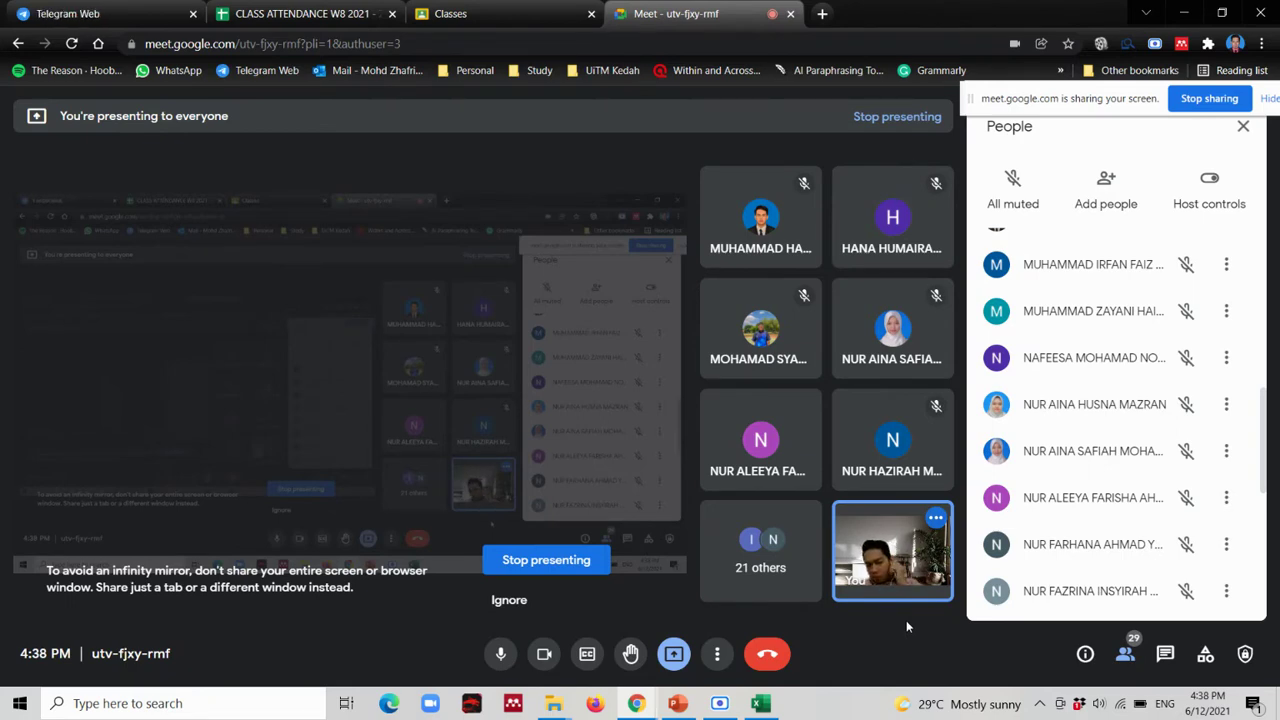
{"action": "left_click", "coordinate": [766, 705]}
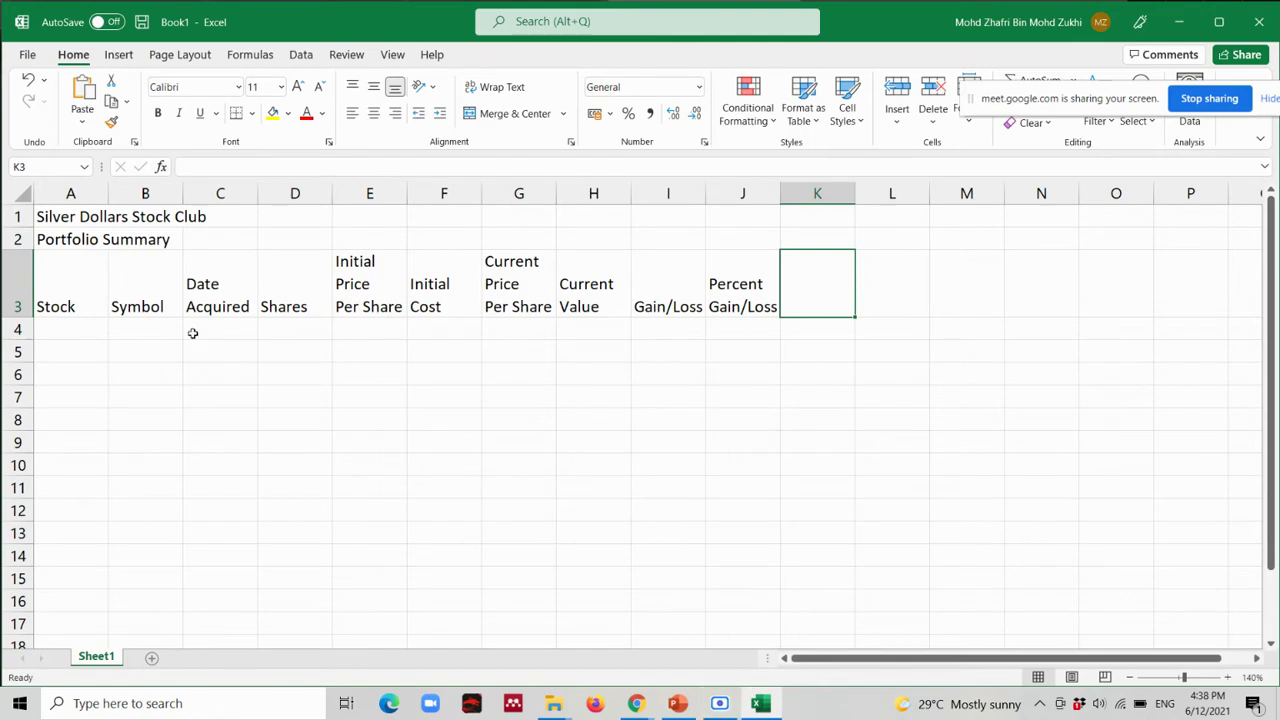
Select A3:J3 and A4:A11 in Excel, then show slide 9 with PowerPoint dragged left.
{"action": "left_click_drag", "start_coordinate": [57, 306], "coordinate": [745, 300]}
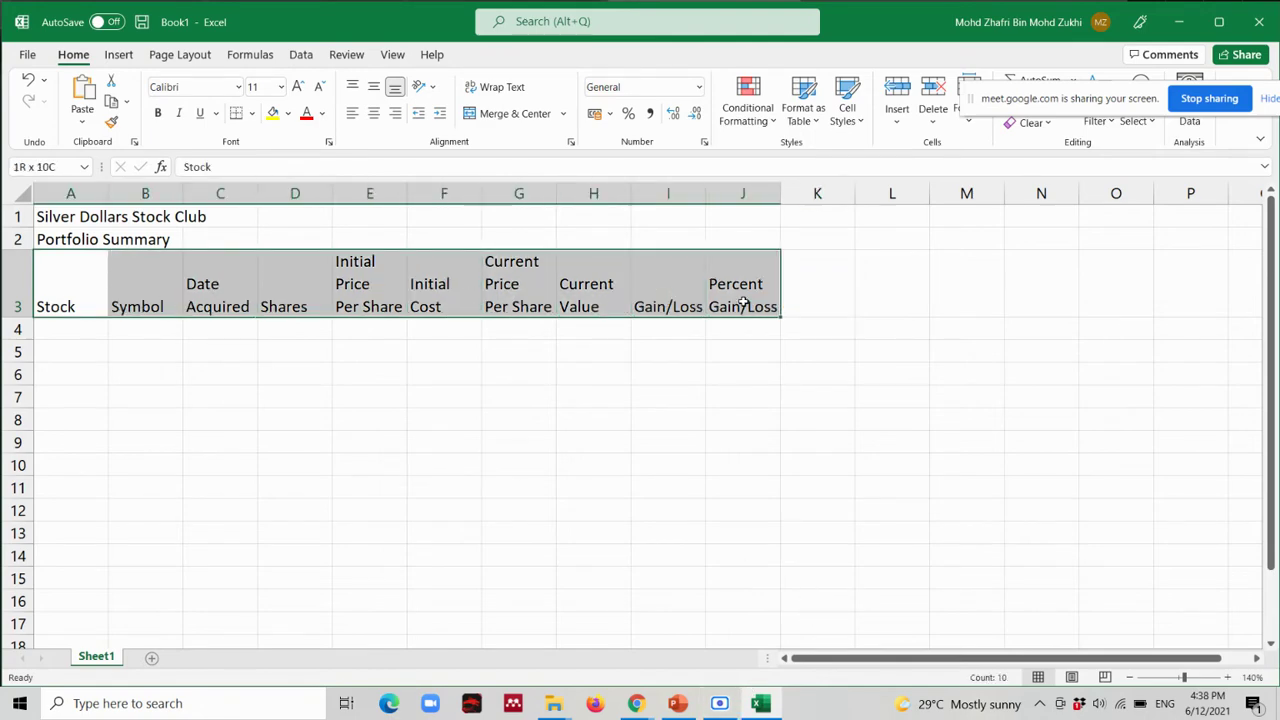
{"action": "left_click", "coordinate": [678, 703]}
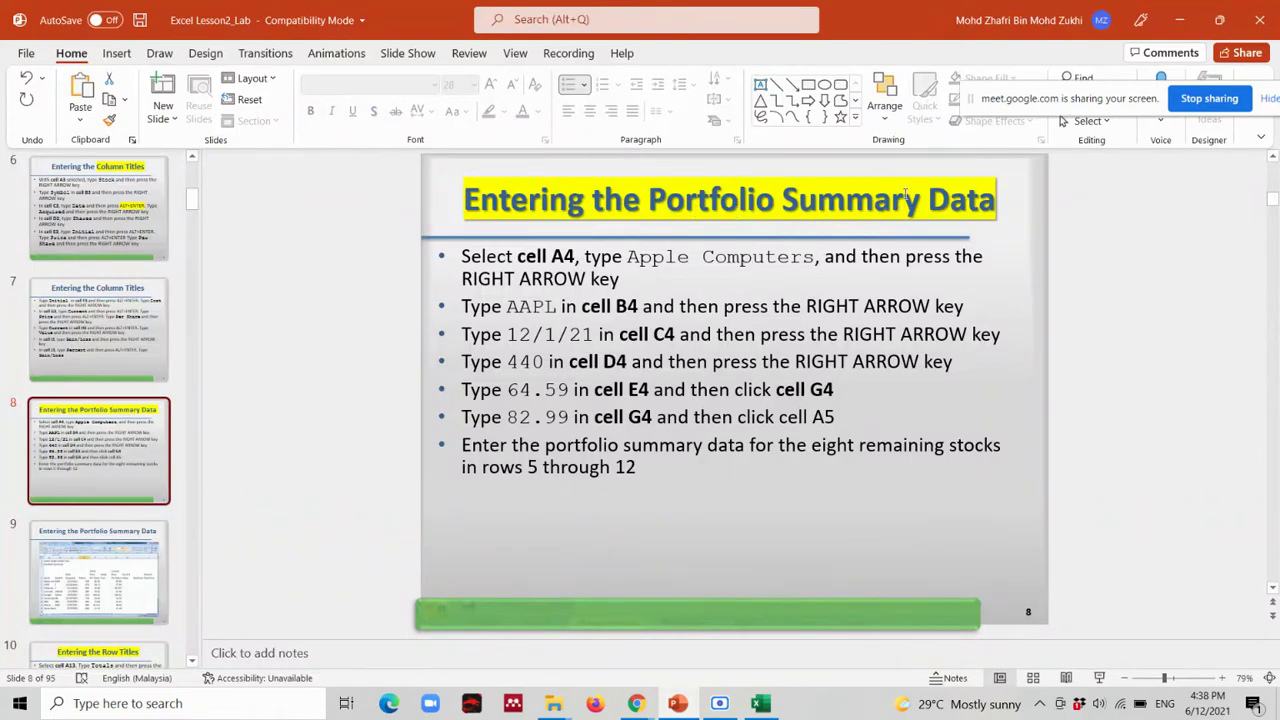
{"action": "key", "text": "alt+Tab"}
{"action": "left_click_drag", "start_coordinate": [95, 331], "coordinate": [72, 493]}
{"action": "key", "text": "alt+Tab"}
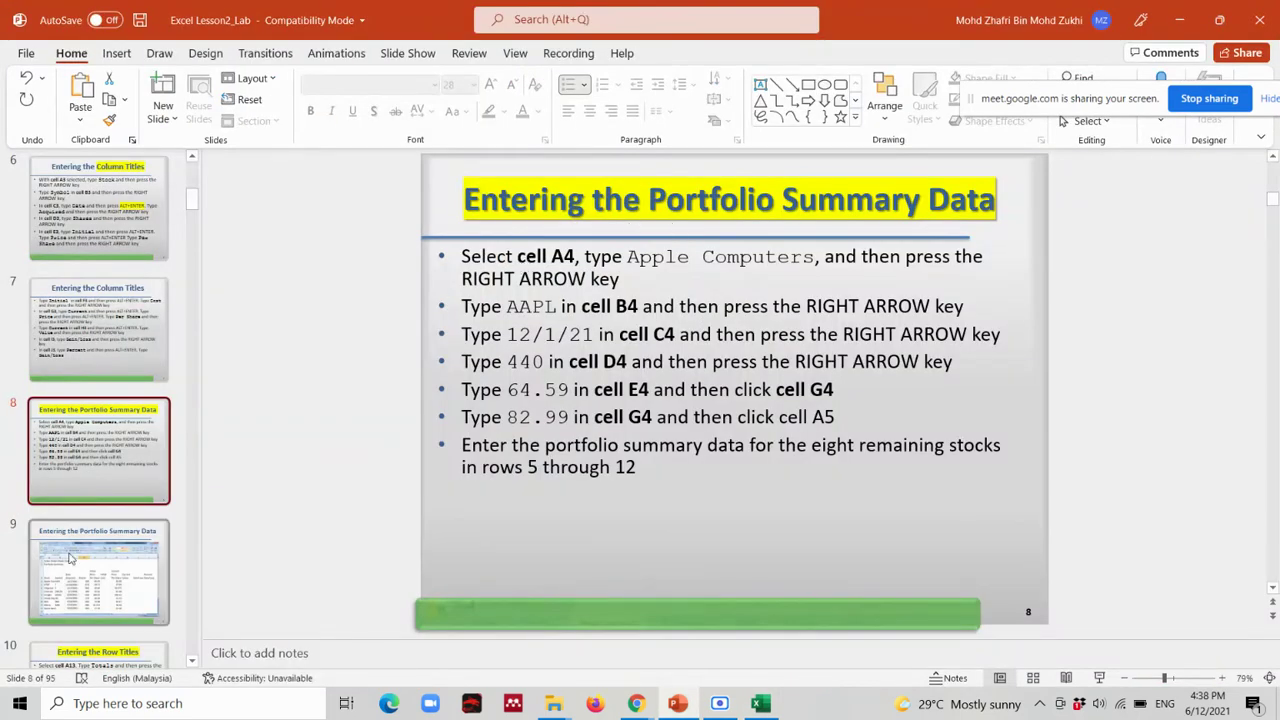
{"action": "left_click", "coordinate": [76, 532]}
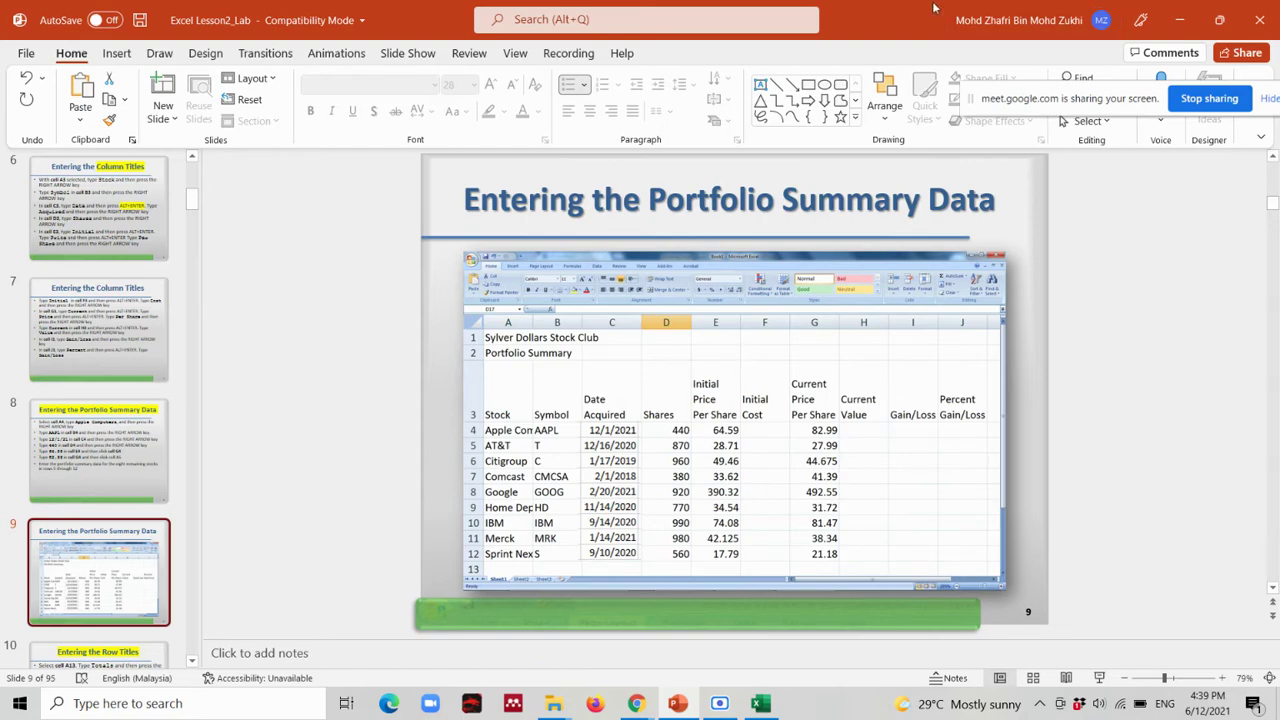
{"action": "left_click_drag", "start_coordinate": [930, 12], "coordinate": [2, 74]}
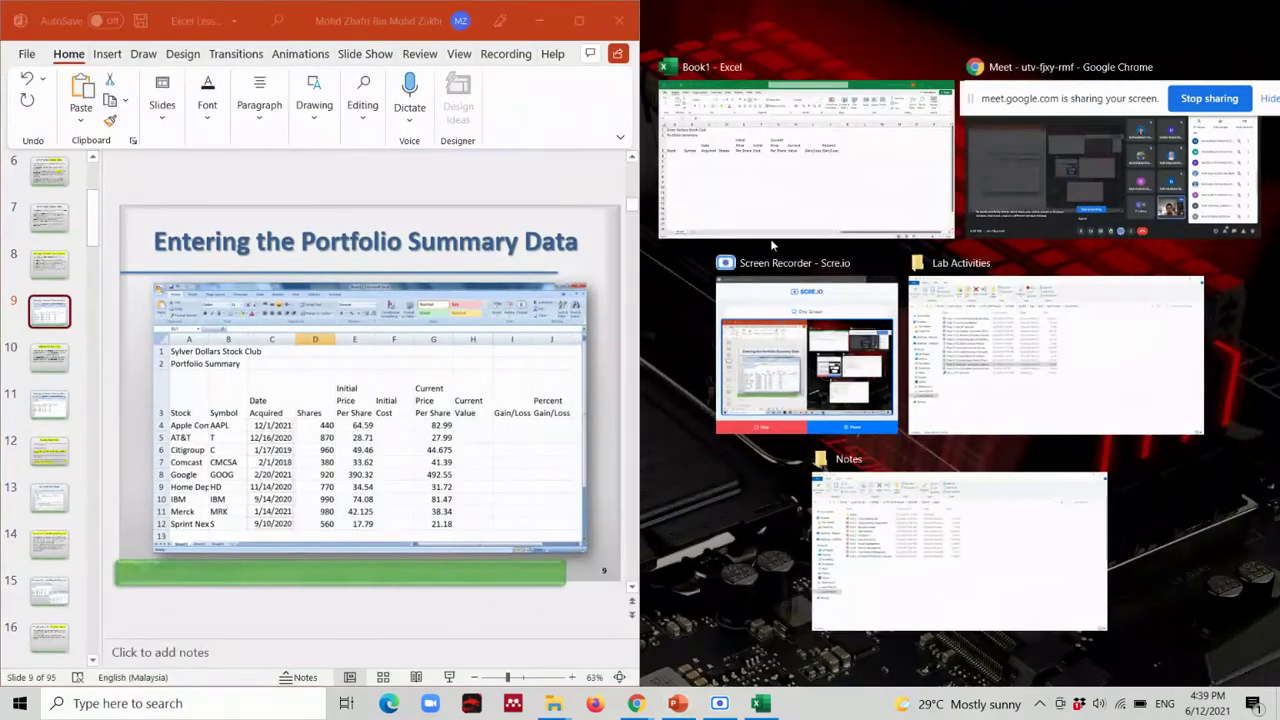
Snap the slides to the left half, adjust Excel's zoom, and enter Apple in A4.
{"action": "left_click", "coordinate": [765, 150]}
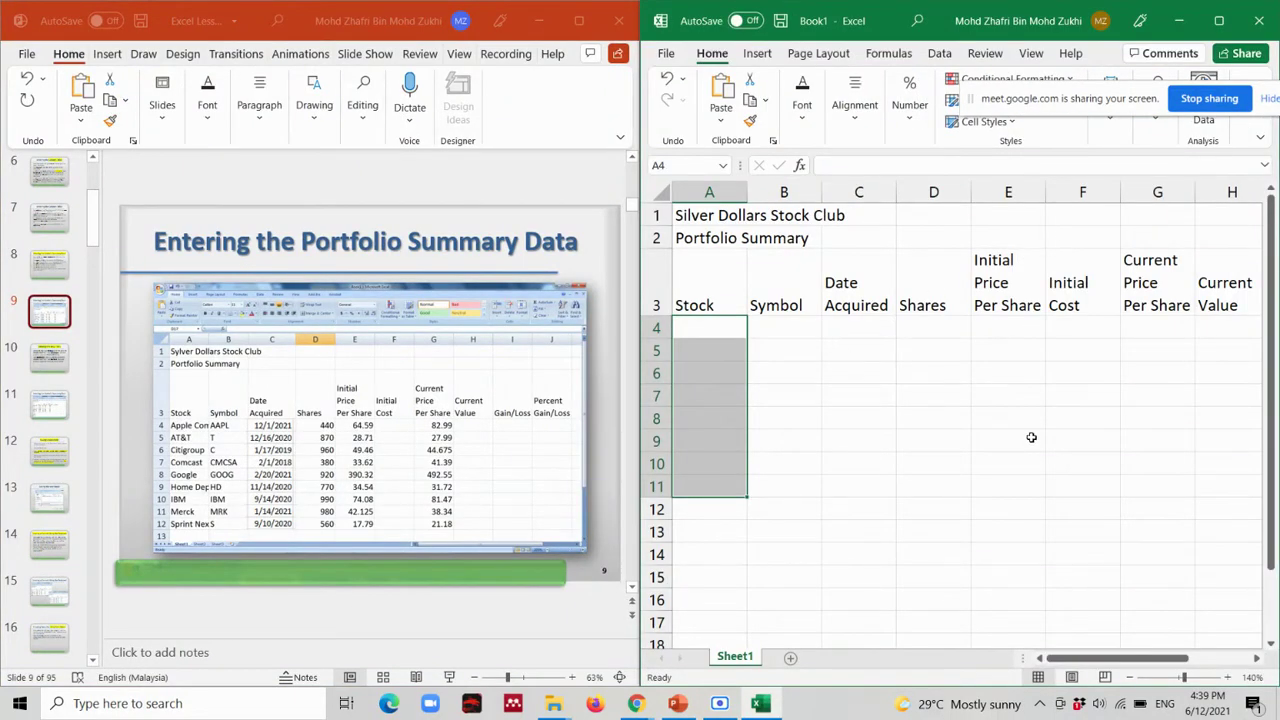
{"action": "left_click", "coordinate": [1131, 679]}
{"action": "left_click", "coordinate": [1131, 679]}
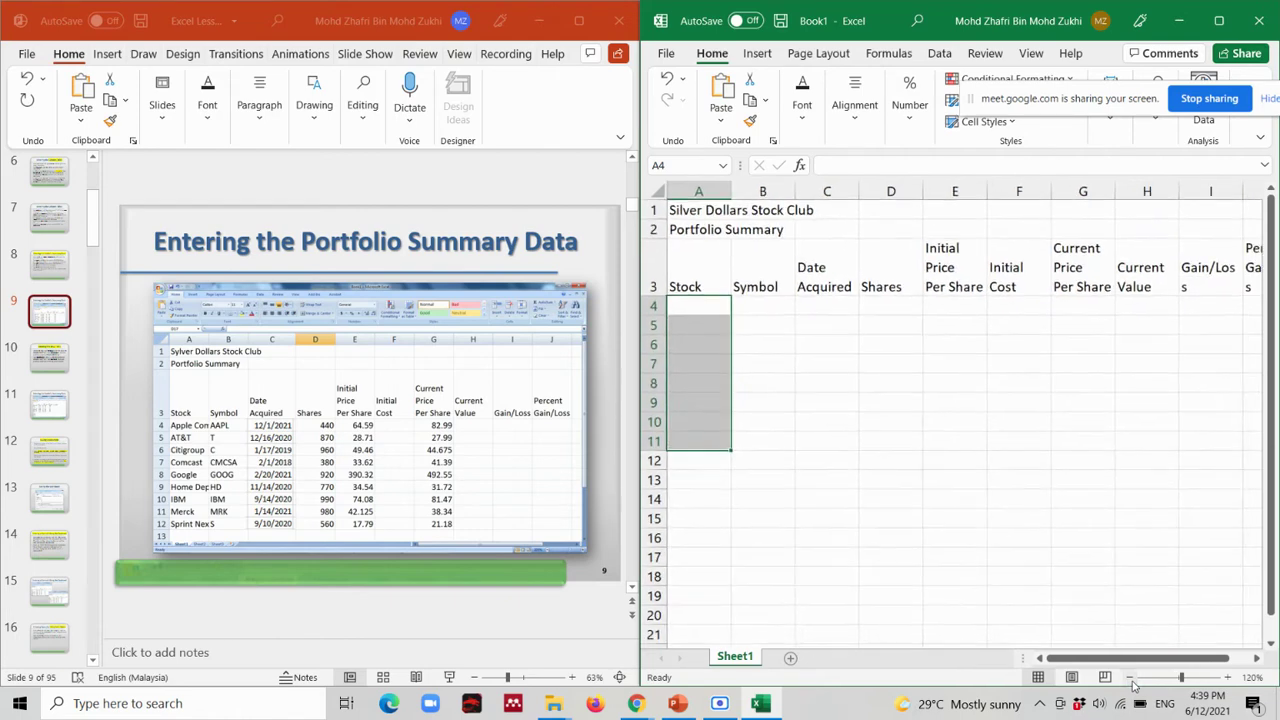
{"action": "left_click", "coordinate": [1131, 679]}
{"action": "left_click", "coordinate": [1131, 678]}
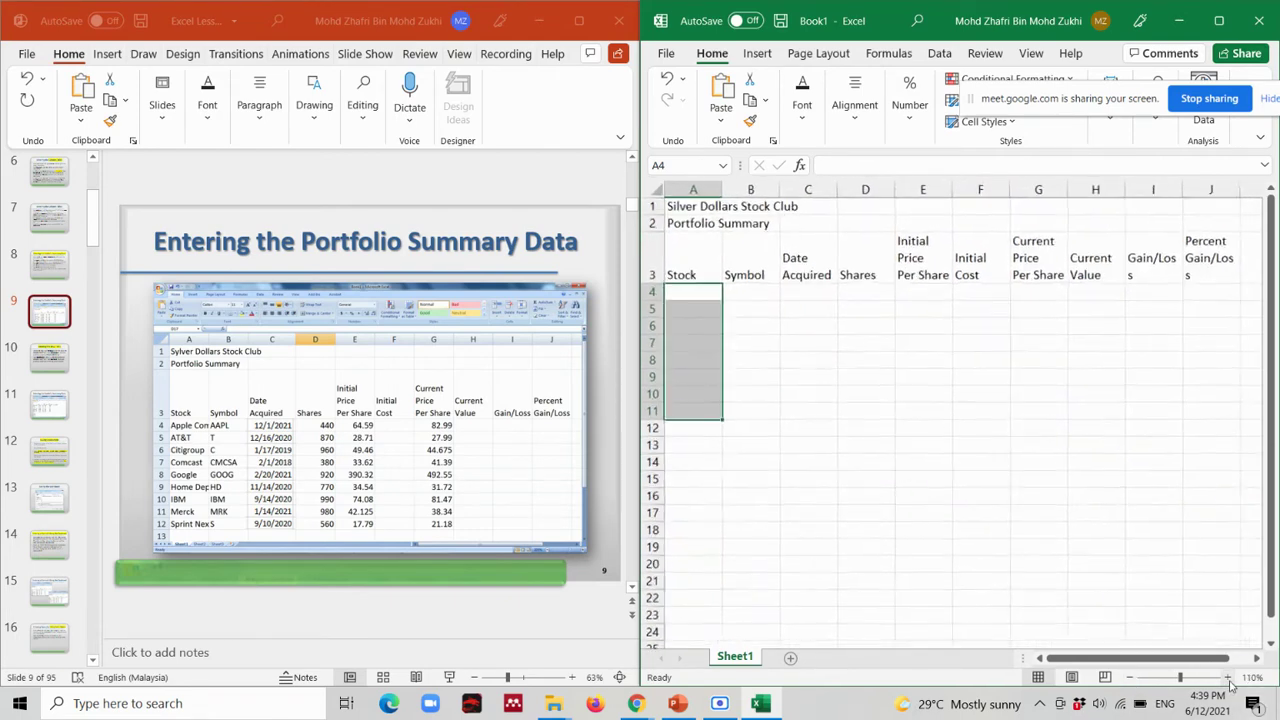
{"action": "left_click", "coordinate": [1228, 678]}
{"action": "left_click", "coordinate": [692, 293]}
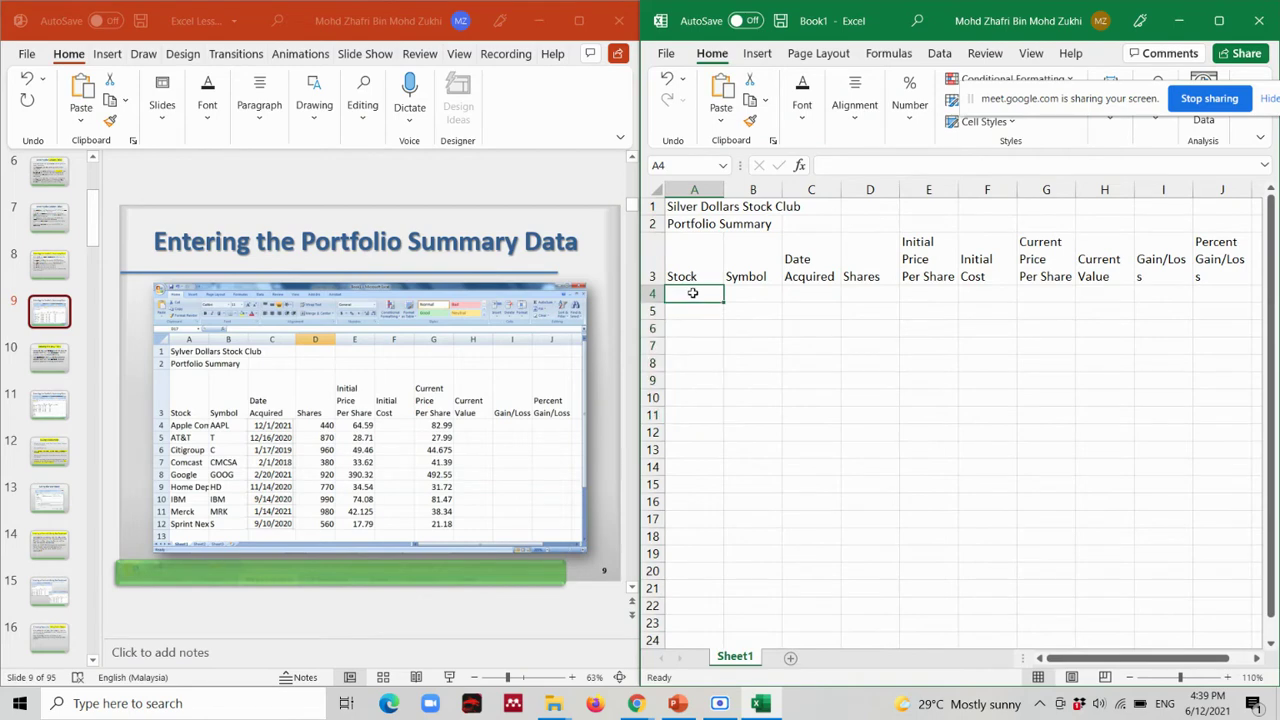
{"action": "type", "text": "Apple"}
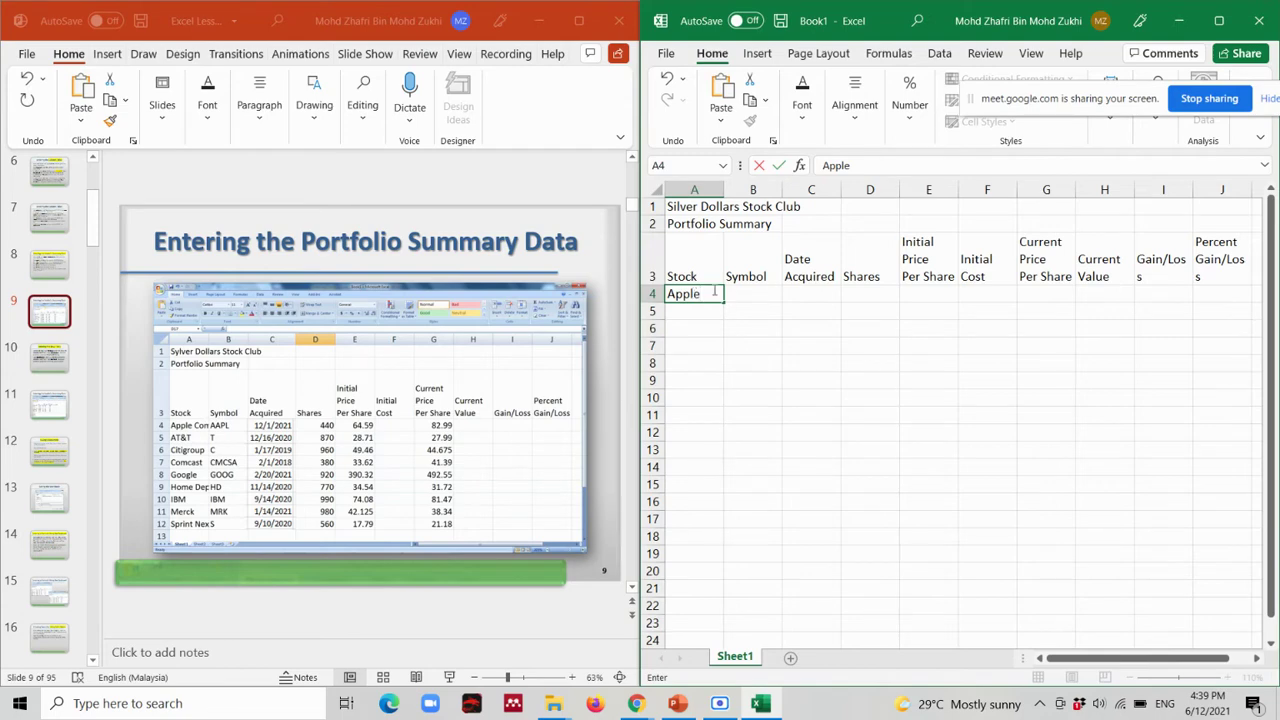
Enlarge and restore the slide window, move it left, and switch to the browser.
{"action": "left_click", "coordinate": [579, 20]}
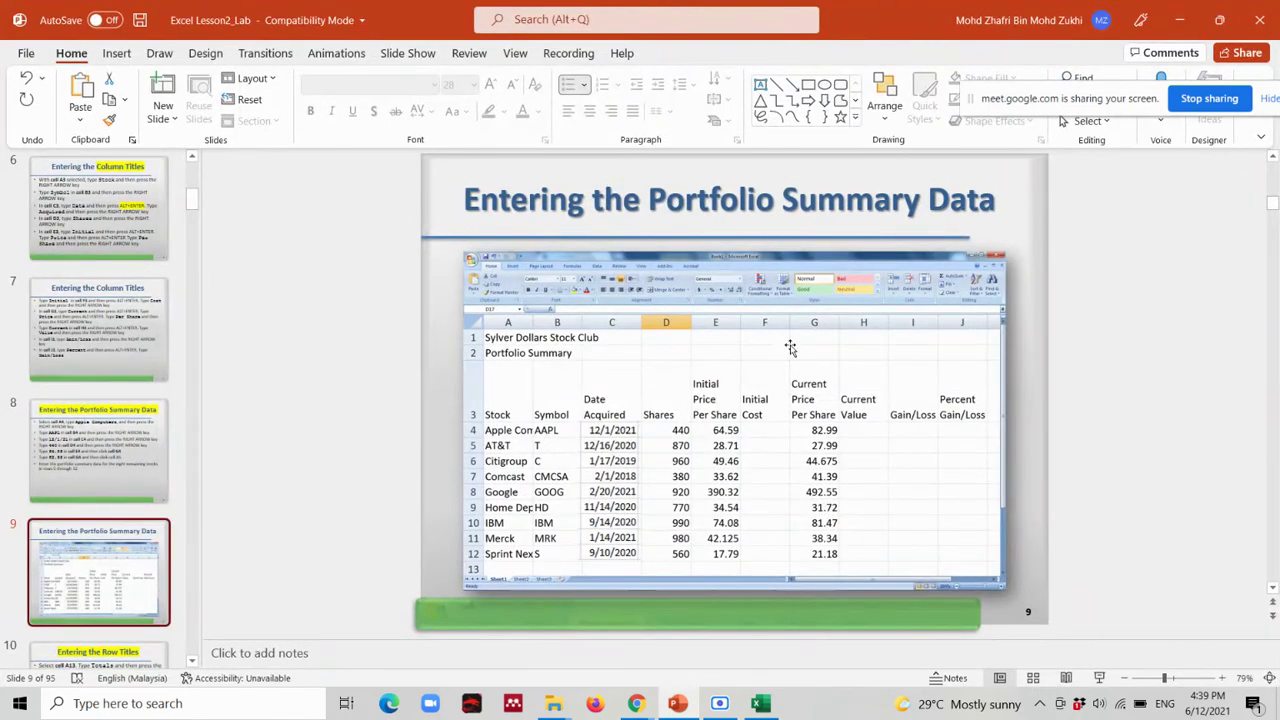
{"action": "left_click", "coordinate": [1218, 19]}
{"action": "left_click_drag", "start_coordinate": [65, 58], "coordinate": [0, 64]}
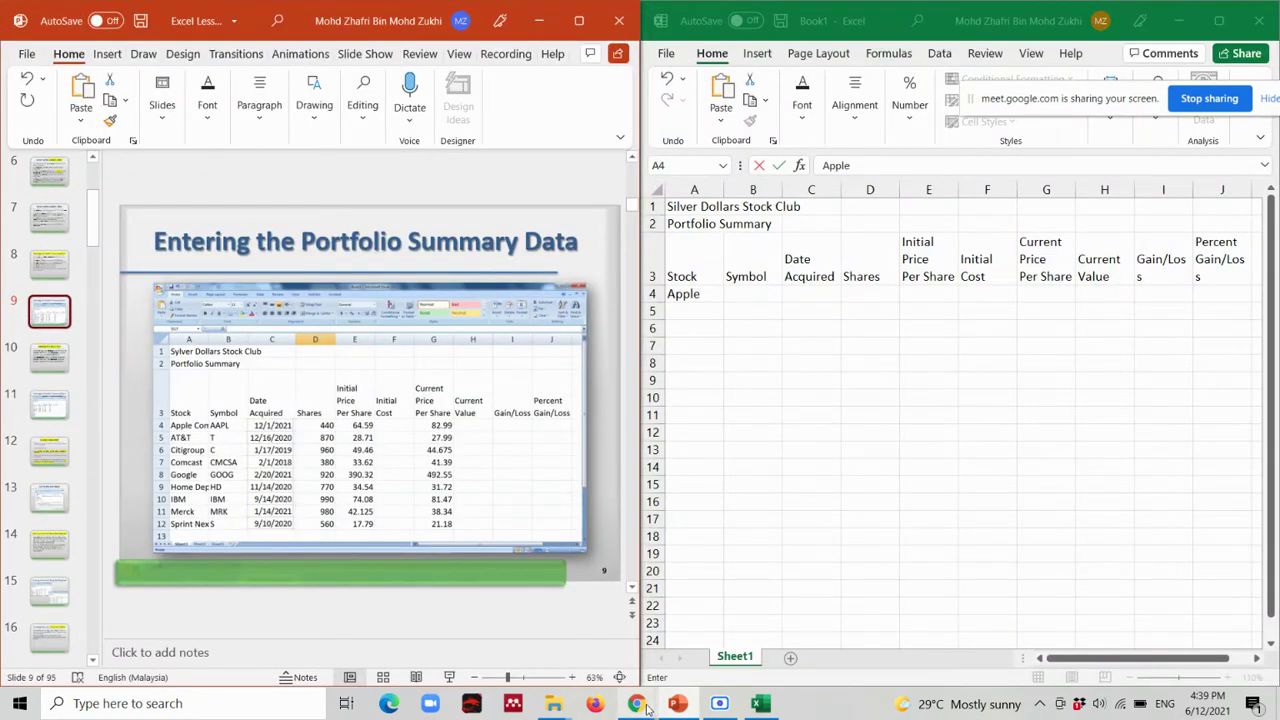
{"action": "mouse_move", "coordinate": [646, 708]}
{"action": "left_click", "coordinate": [501, 615]}
View the CSC134 - KAM1101A Telegram chat, then return to Meet and bring Excel forward.
{"action": "left_click", "coordinate": [105, 10]}
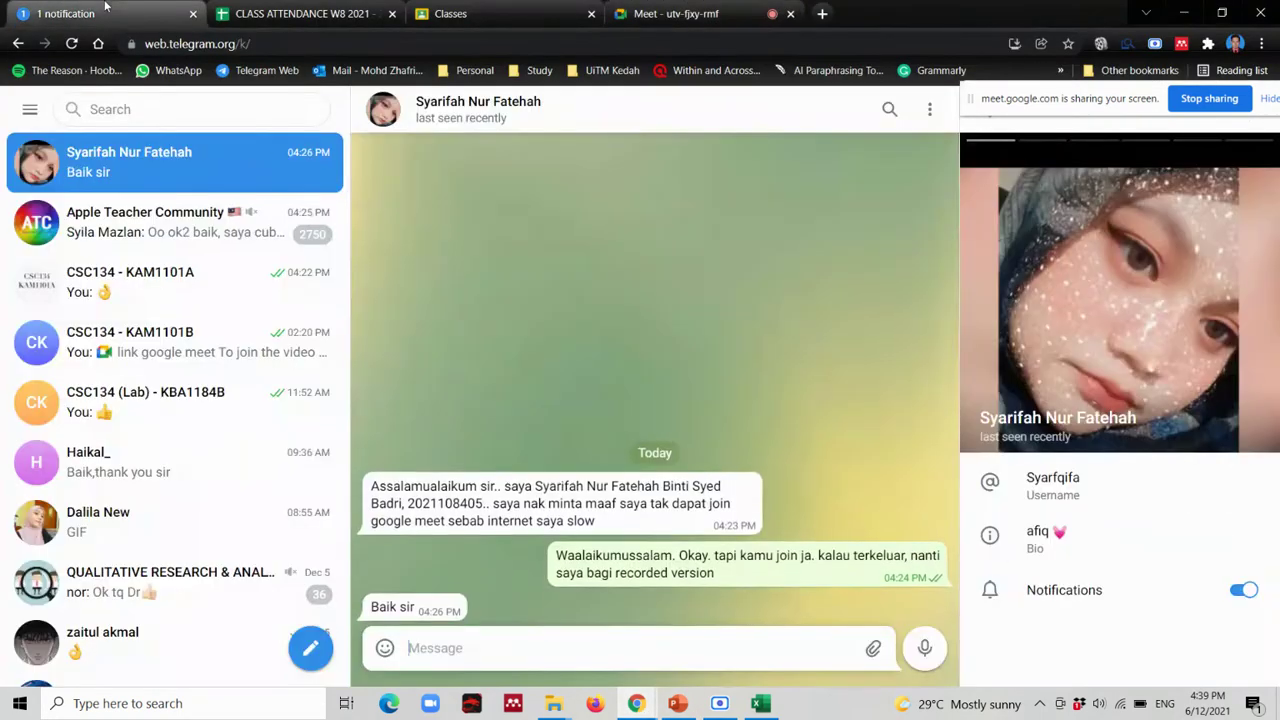
{"action": "left_click", "coordinate": [185, 273]}
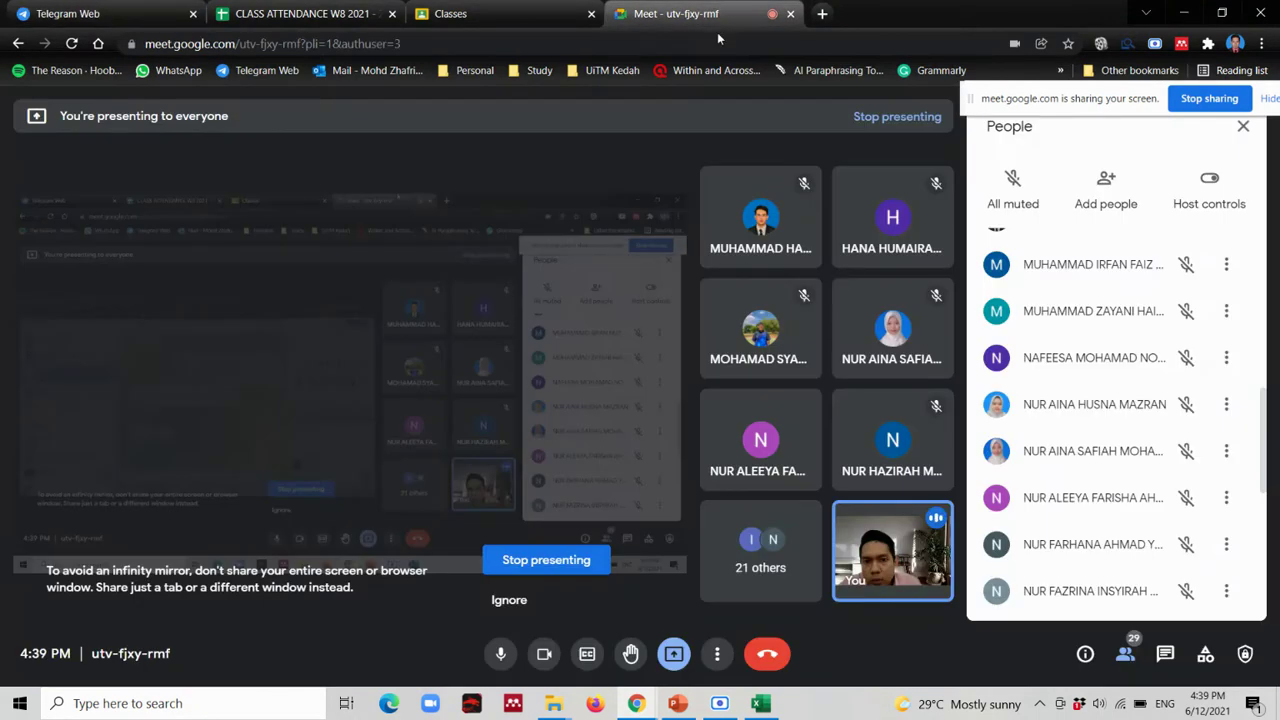
{"action": "left_click", "coordinate": [676, 13]}
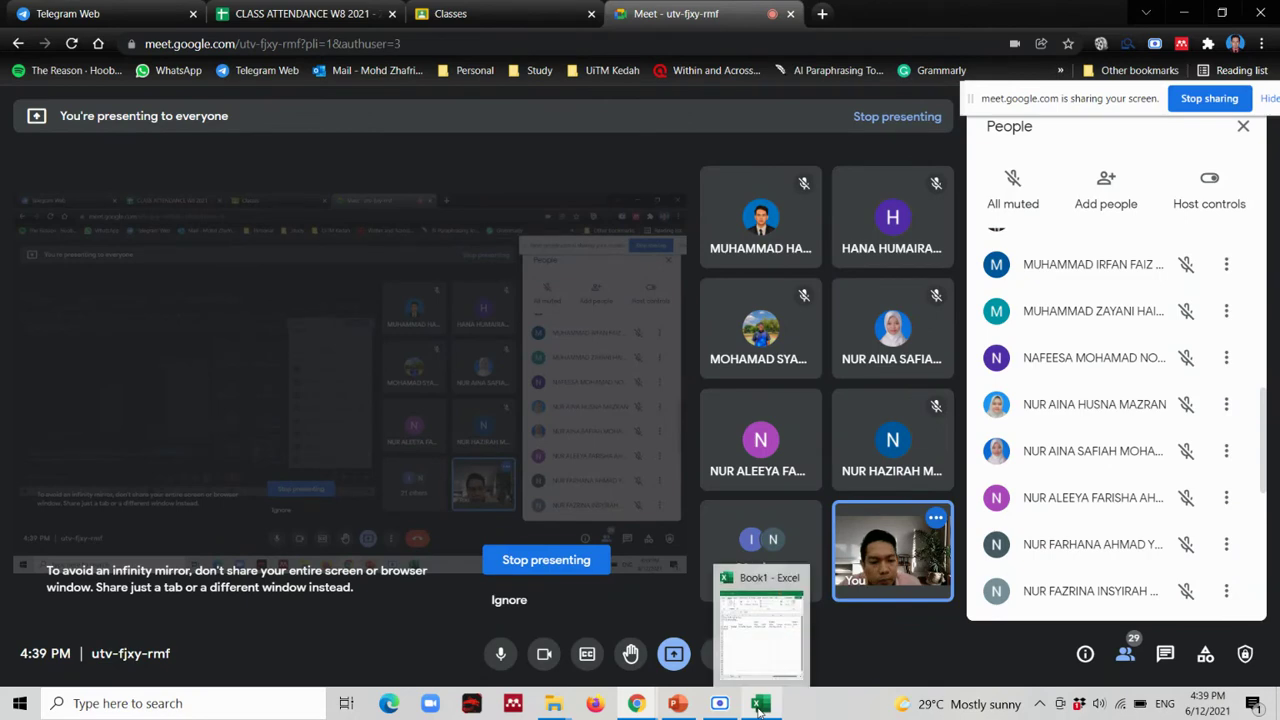
{"action": "left_click", "coordinate": [760, 705]}
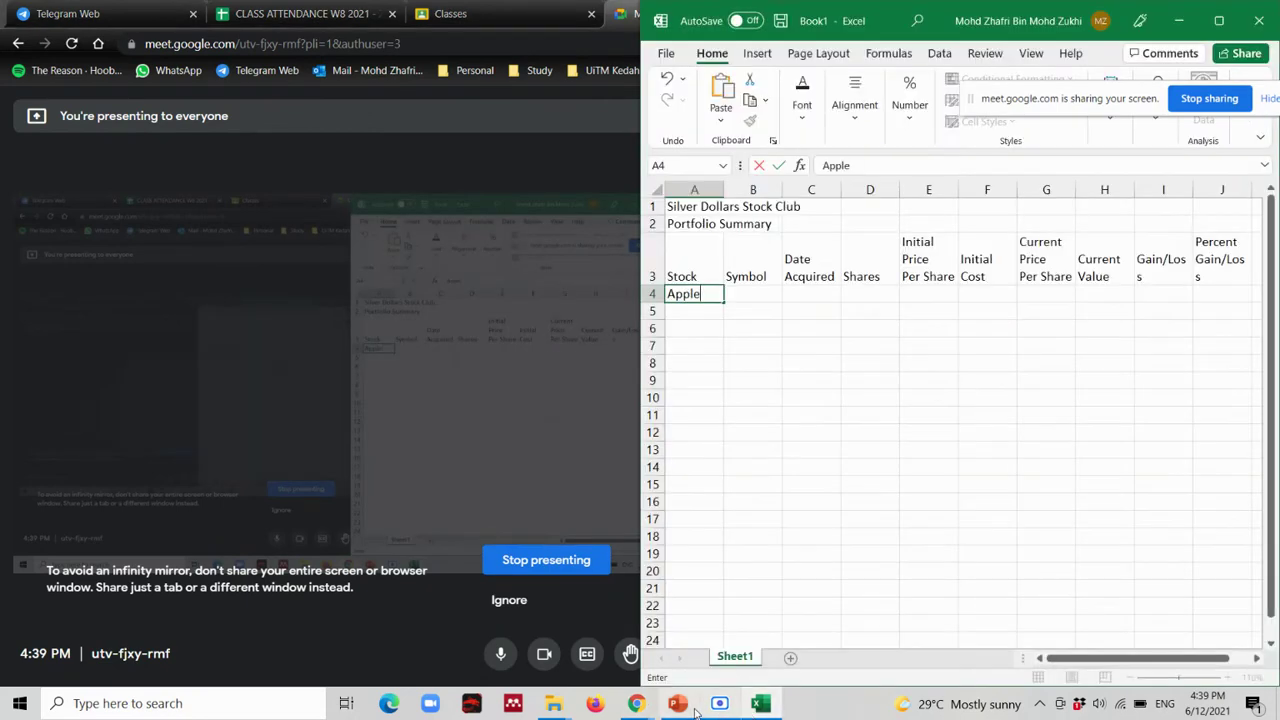
Complete the Apple row: AAPL, 12/1/2021, 440 shares, initial 64.59, current 82.99.
{"action": "left_click", "coordinate": [678, 703]}
{"action": "left_click", "coordinate": [745, 291]}
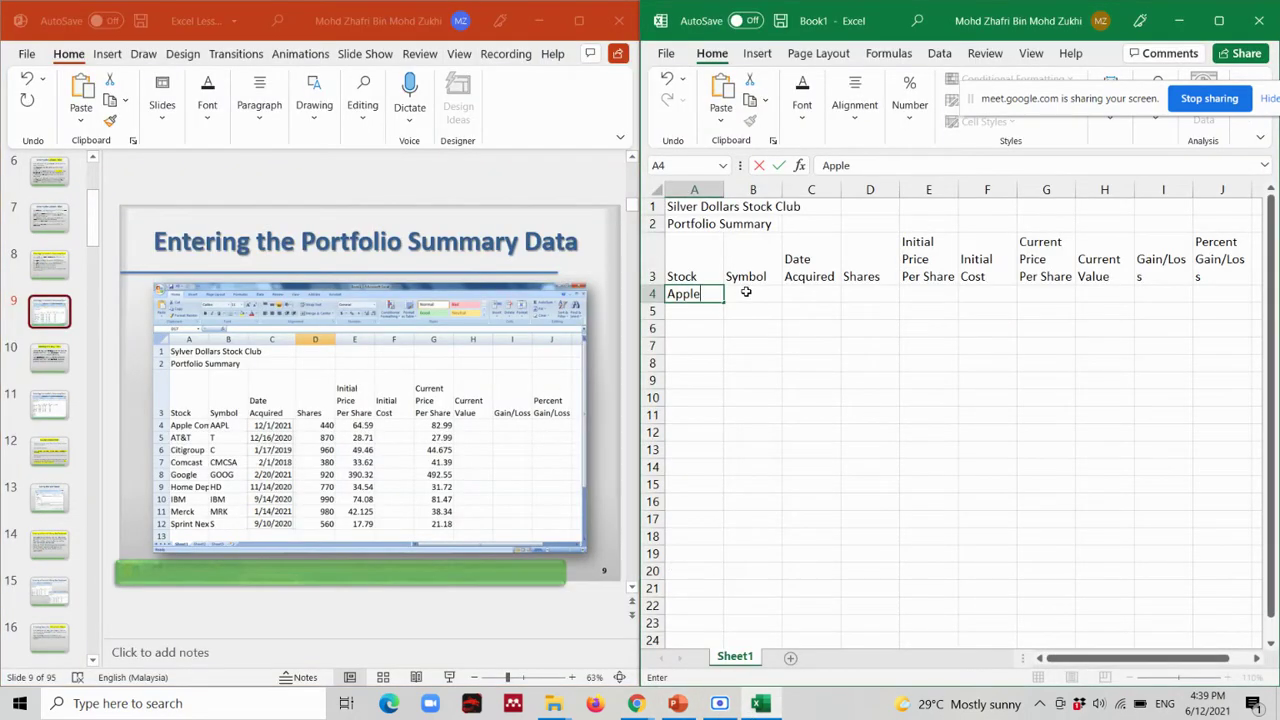
{"action": "left_click", "coordinate": [746, 291]}
{"action": "type", "text": "AA"}
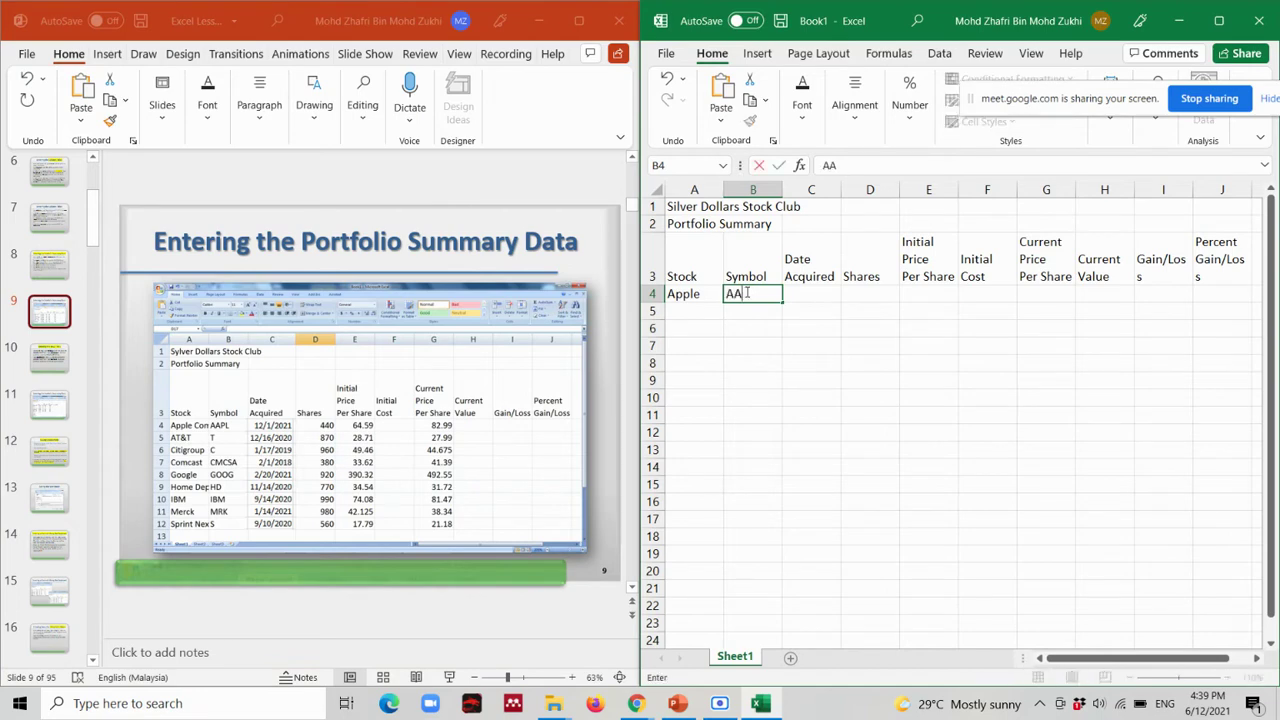
{"action": "type", "text": "PL"}
{"action": "key", "text": "Tab"}
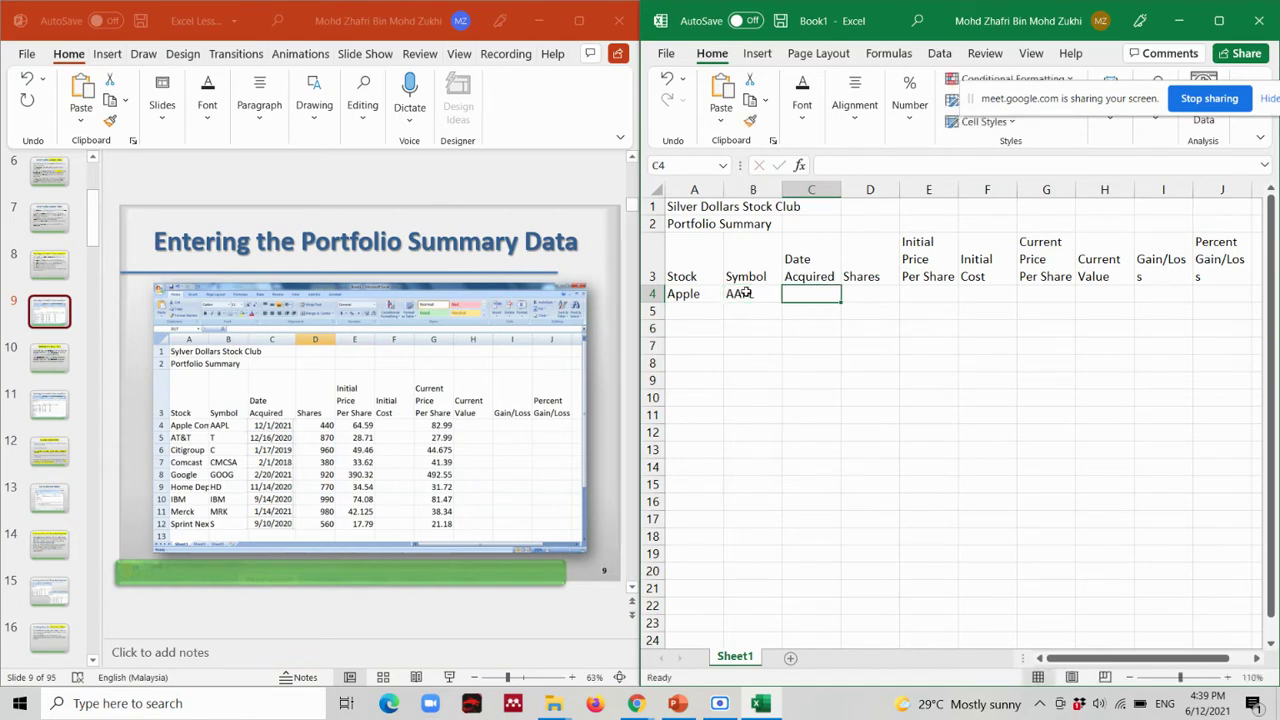
{"action": "type", "text": "12/"}
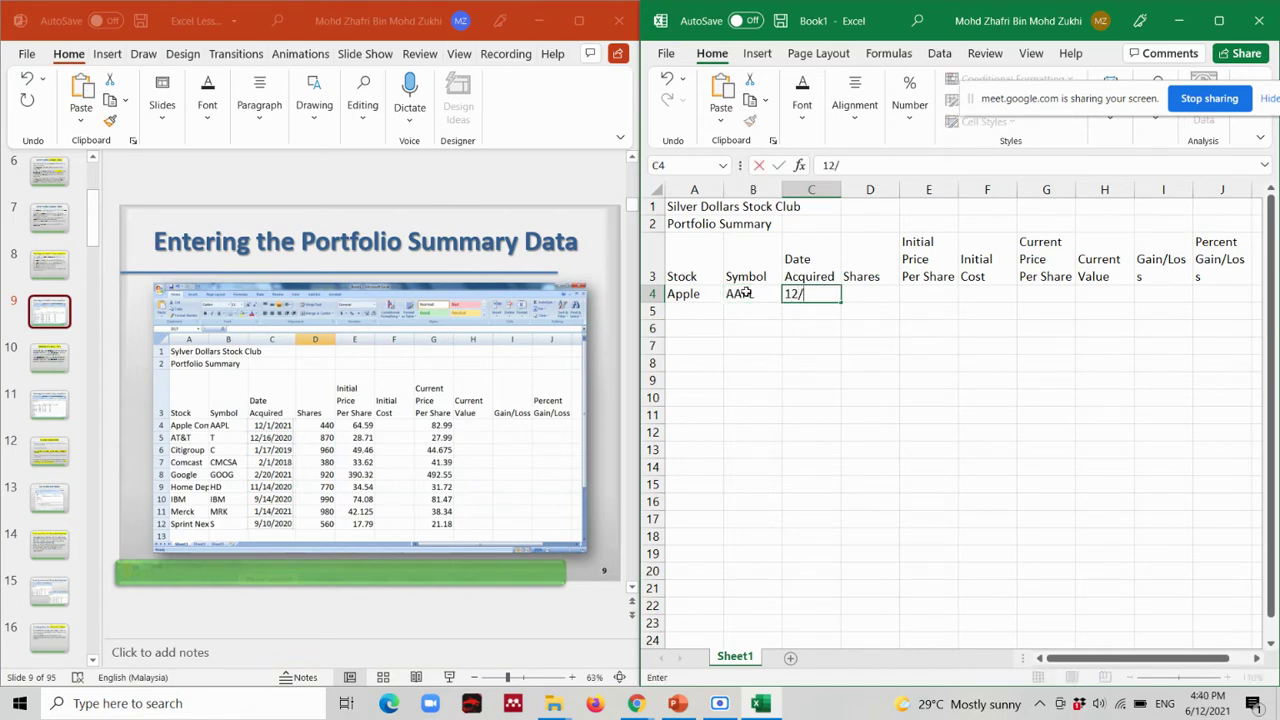
{"action": "type", "text": "1/2021"}
{"action": "key", "text": "Tab"}
{"action": "type", "text": "440"}
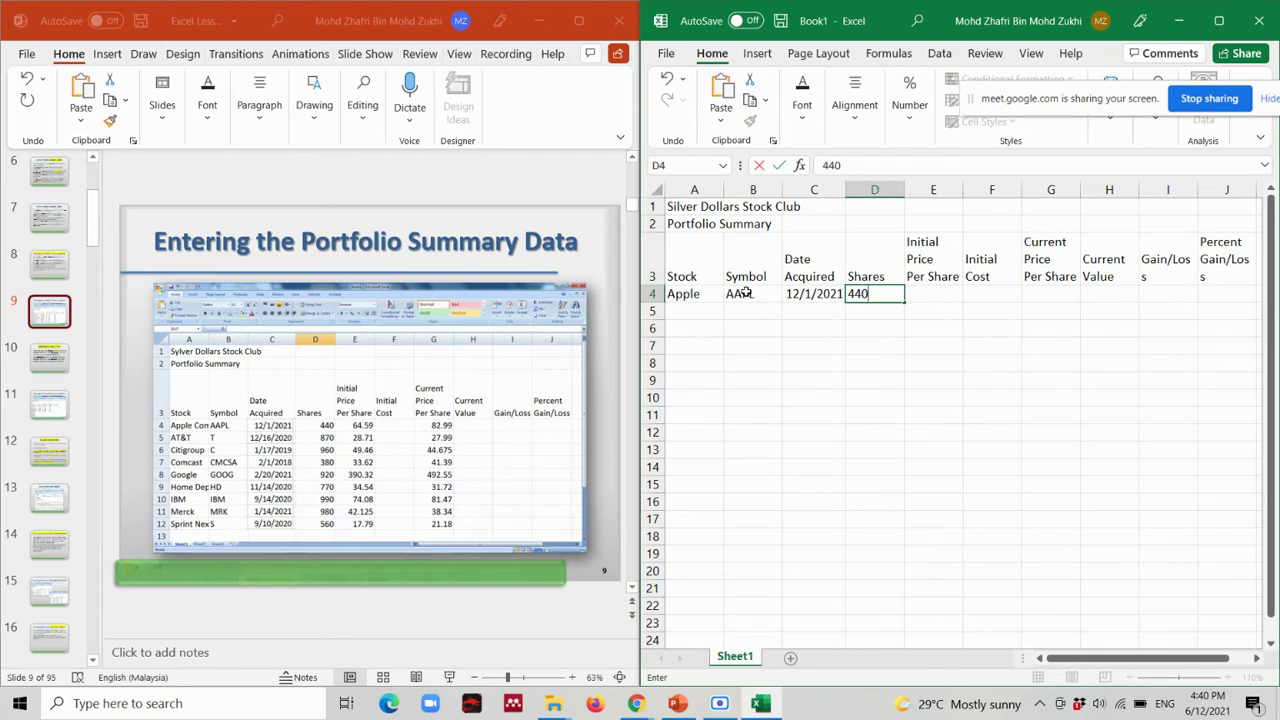
{"action": "key", "text": "Tab"}
{"action": "type", "text": "6"}
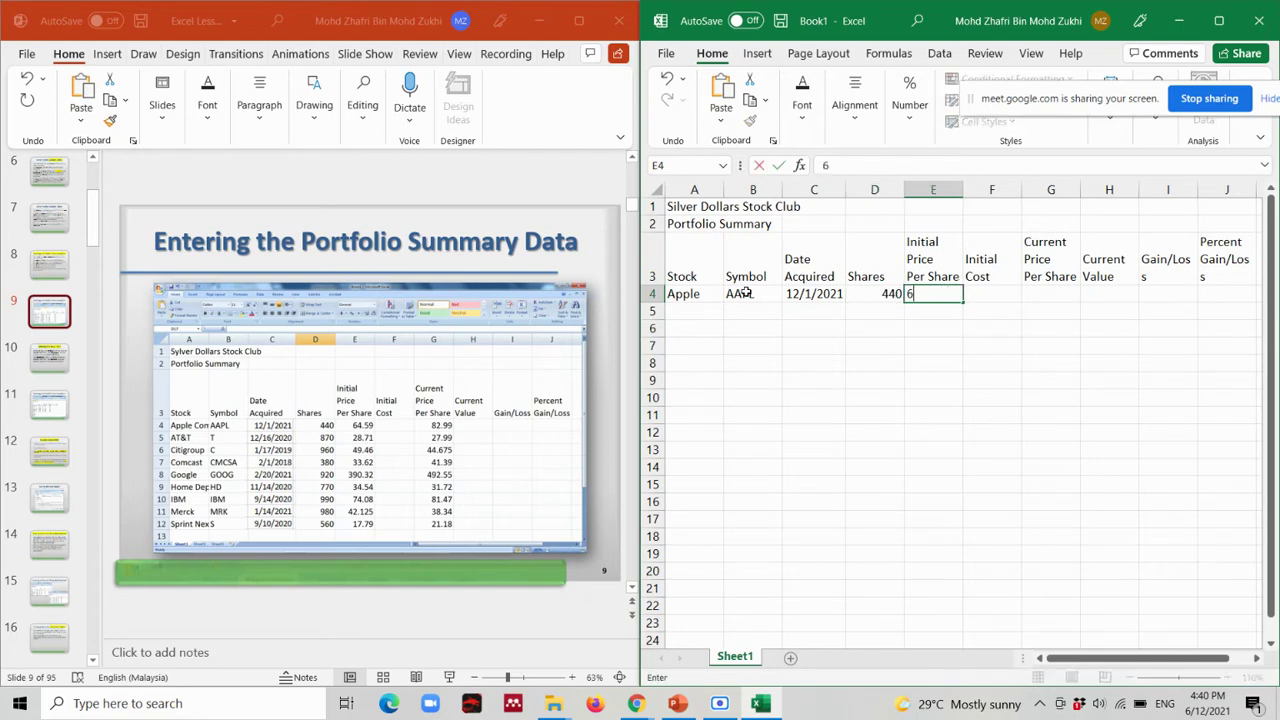
{"action": "type", "text": "4.59"}
{"action": "key", "text": "Tab"}
{"action": "key", "text": "Tab"}
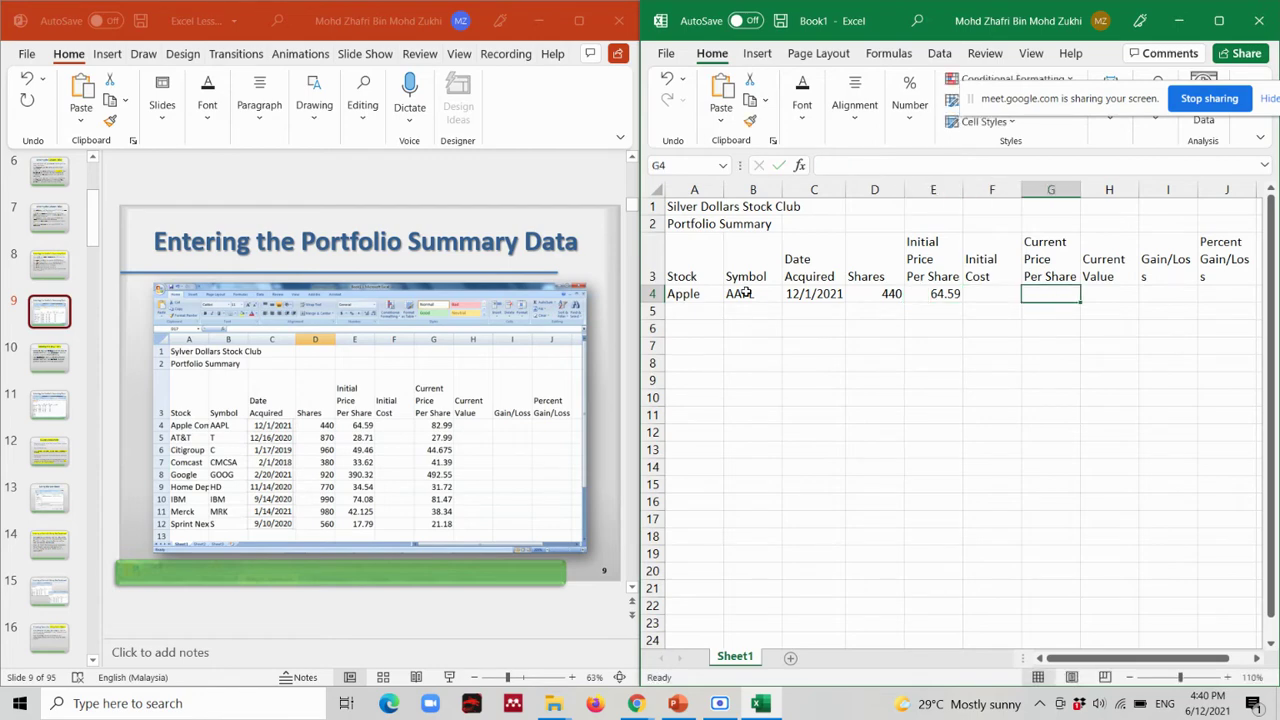
{"action": "type", "text": "82"}
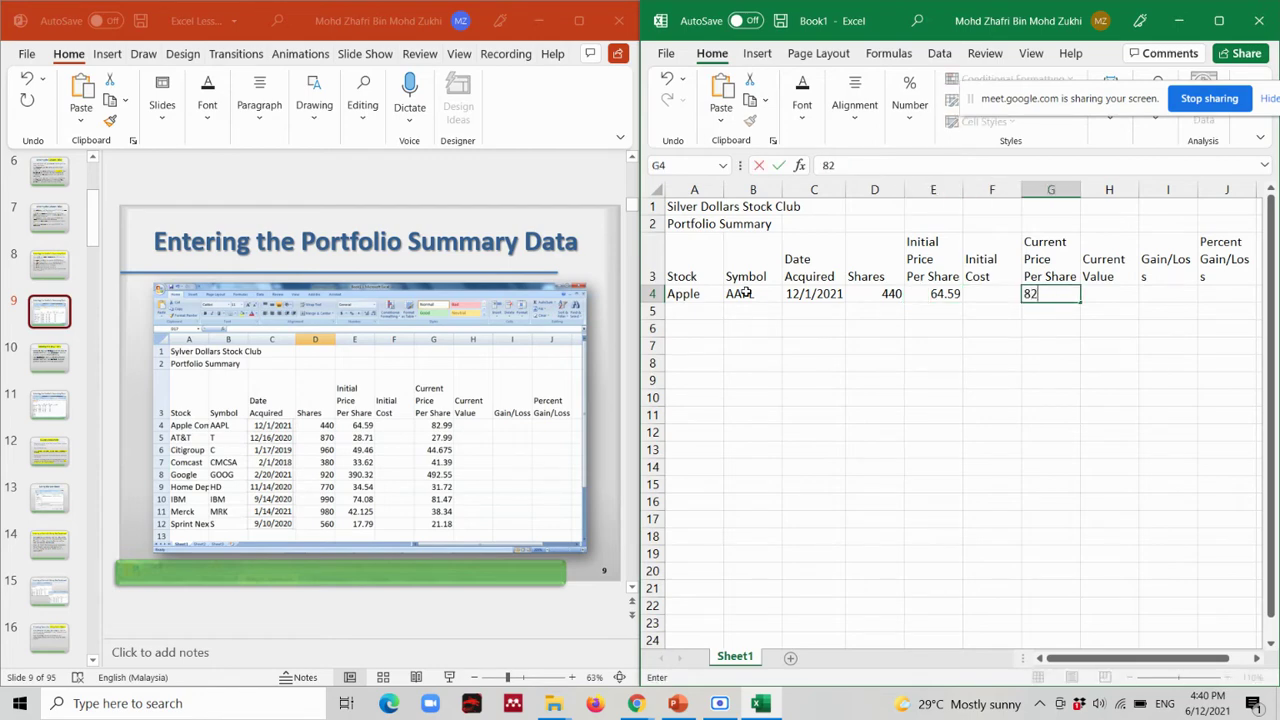
{"action": "type", "text": ".99"}
{"action": "left_click", "coordinate": [699, 313]}
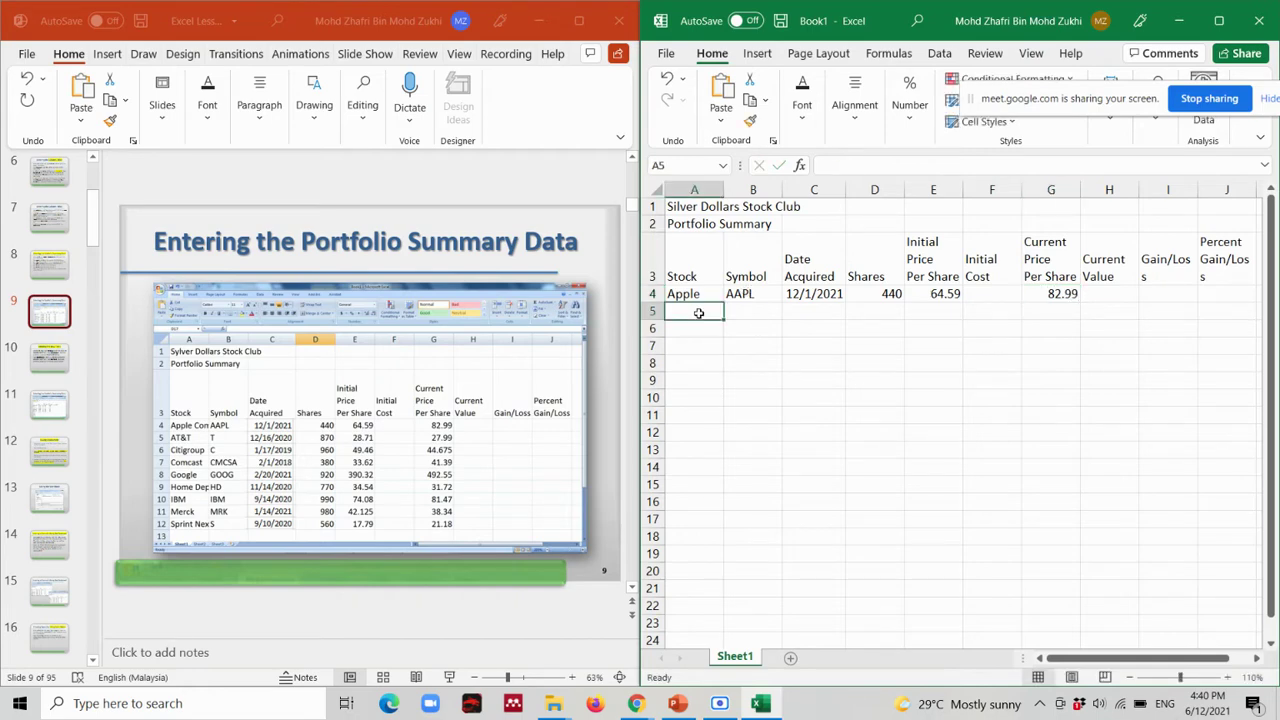
Add the AT&T row: T, 12/16/2020, 870 shares, initial 28.71, current 27.99.
{"action": "type", "text": "AT"}
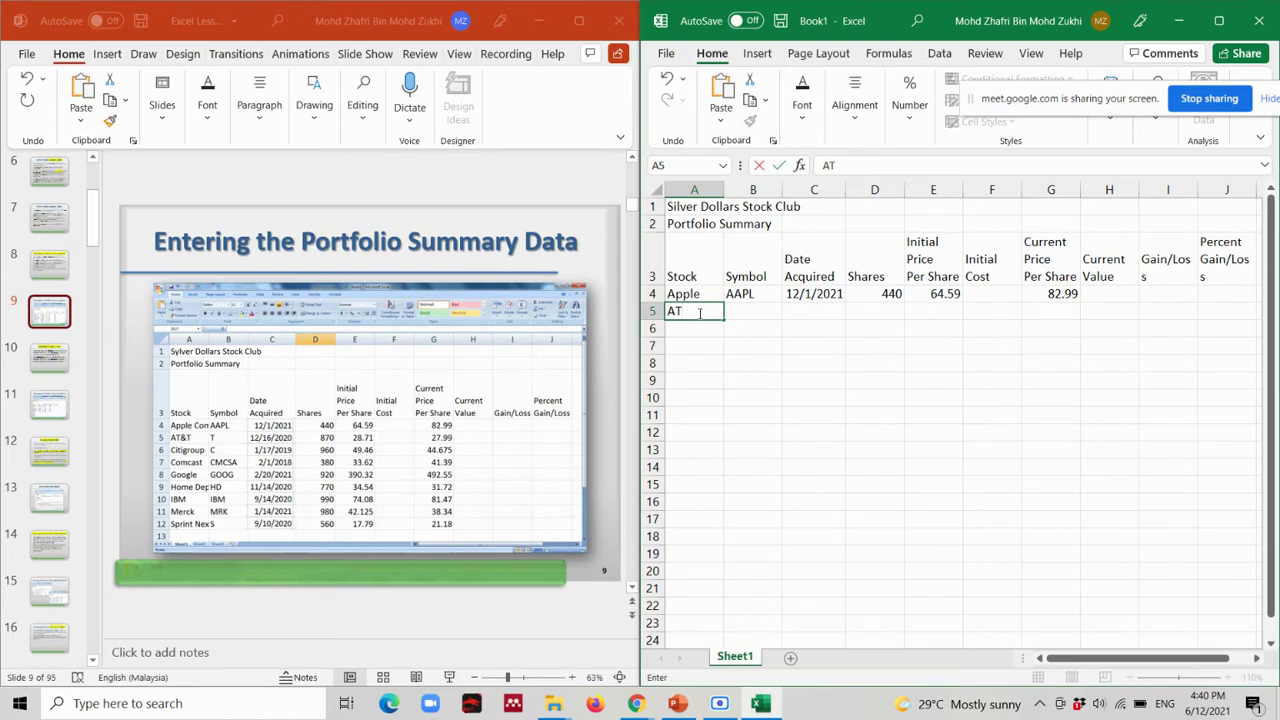
{"action": "type", "text": "&T"}
{"action": "key", "text": "Tab"}
{"action": "type", "text": "T"}
{"action": "key", "text": "Tab"}
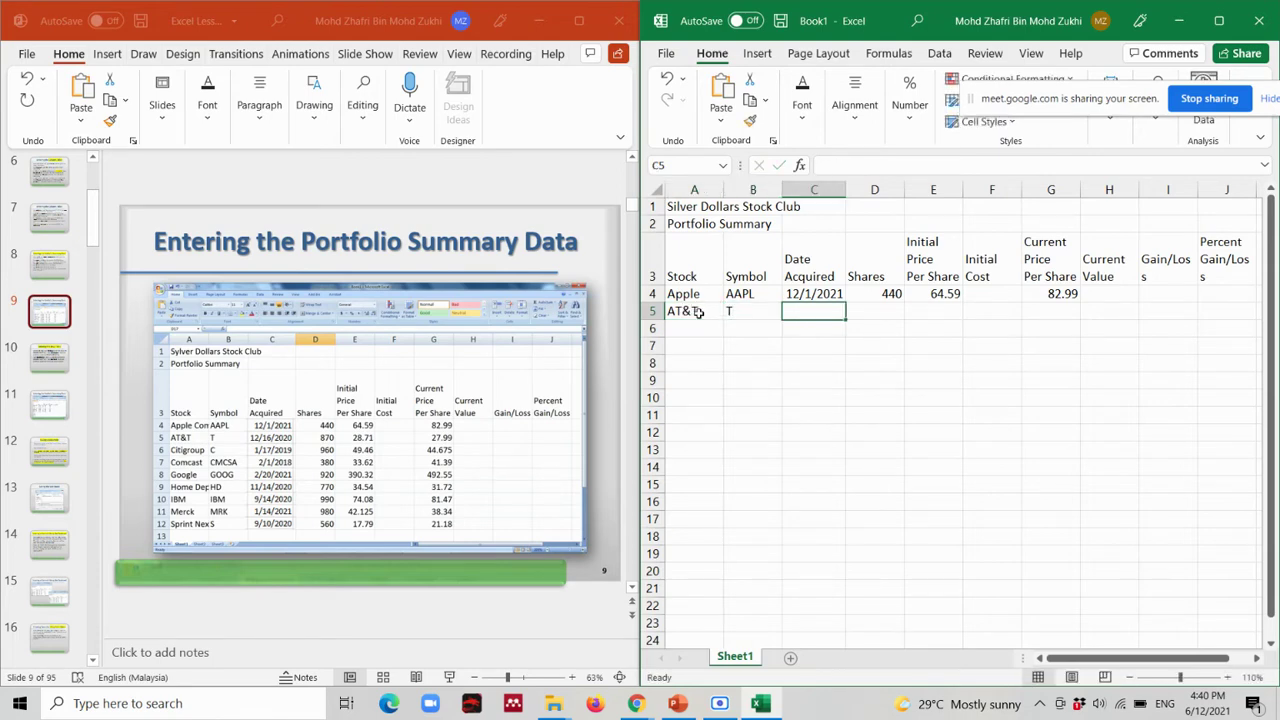
{"action": "type", "text": "12"}
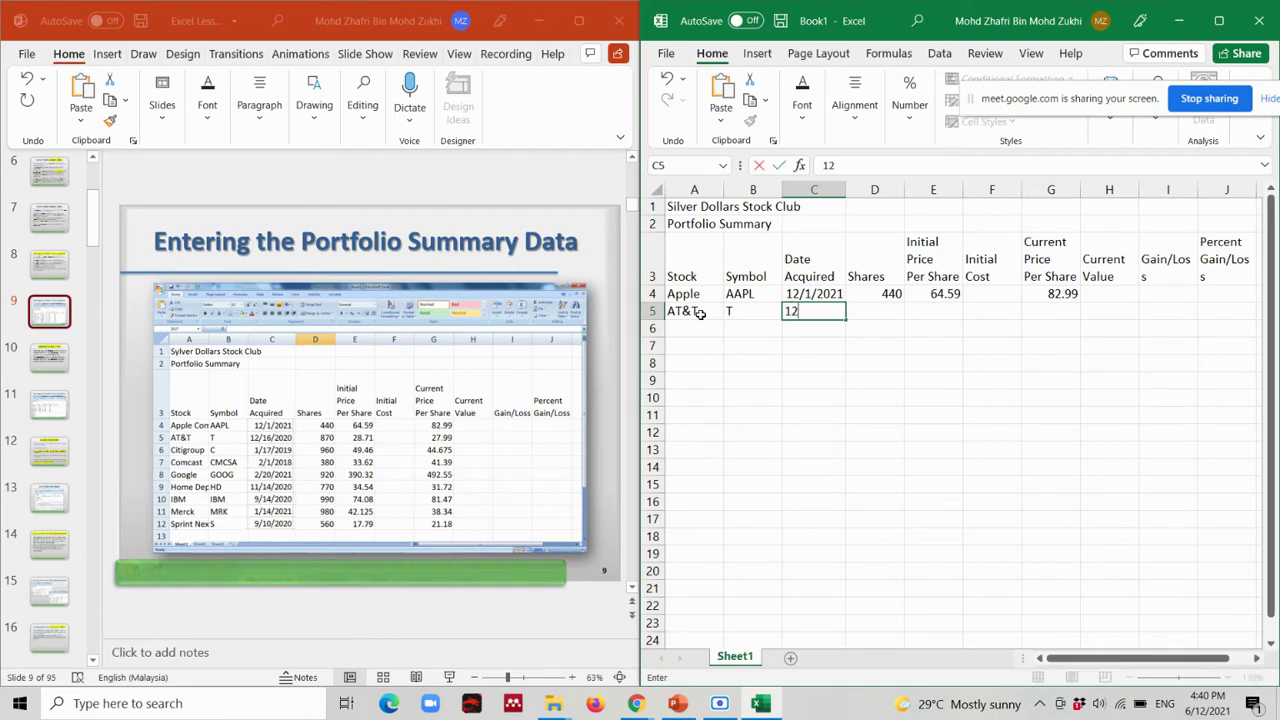
{"action": "type", "text": "/16/"}
{"action": "type", "text": "2020"}
{"action": "key", "text": "Tab"}
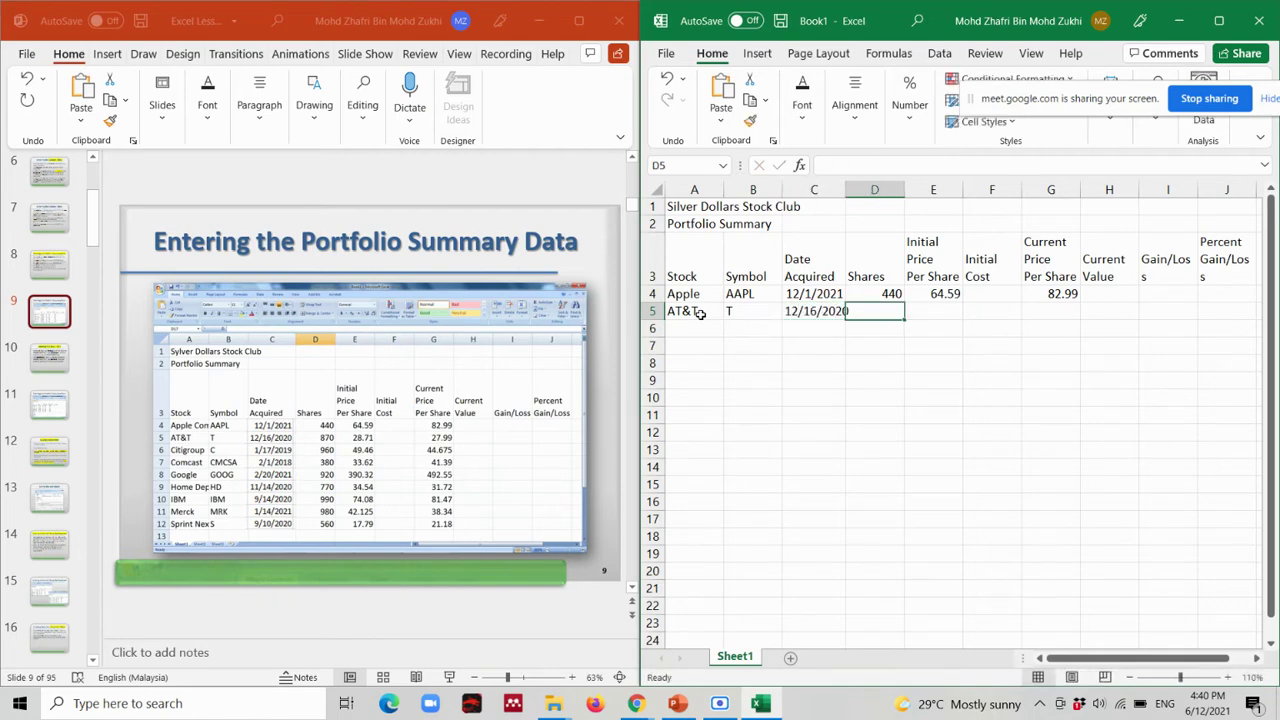
{"action": "type", "text": "870"}
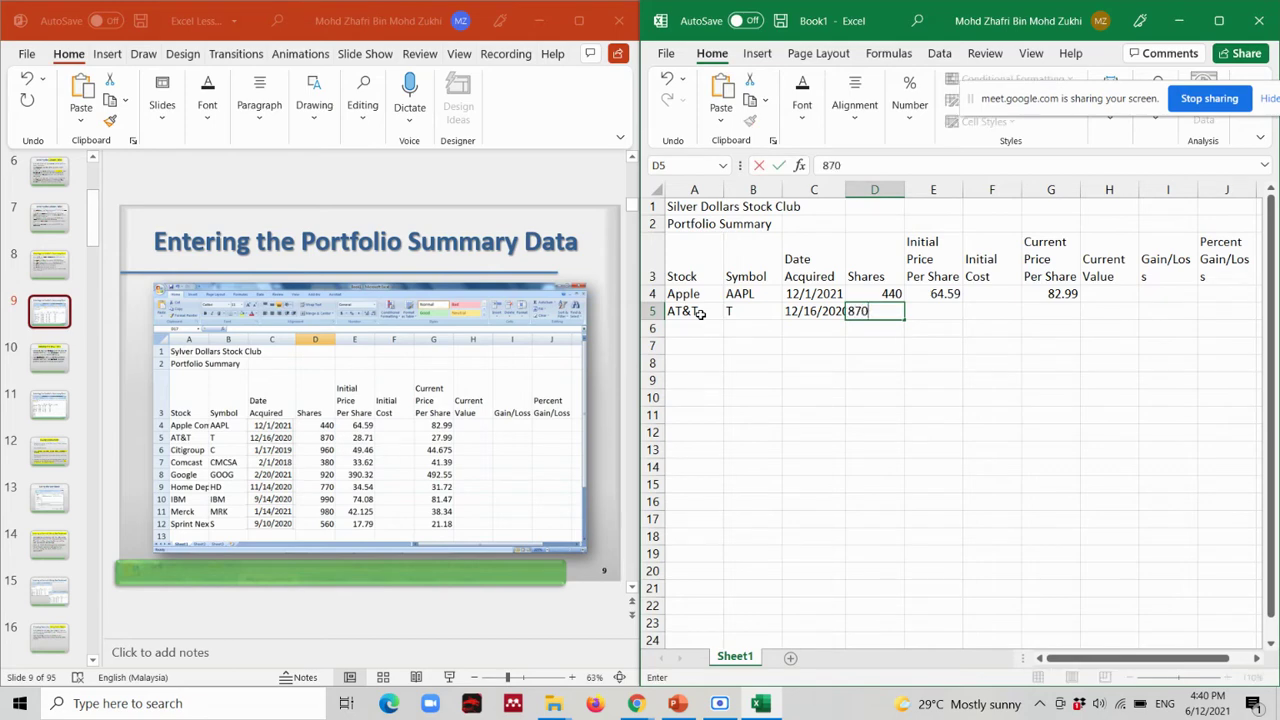
{"action": "key", "text": "Tab"}
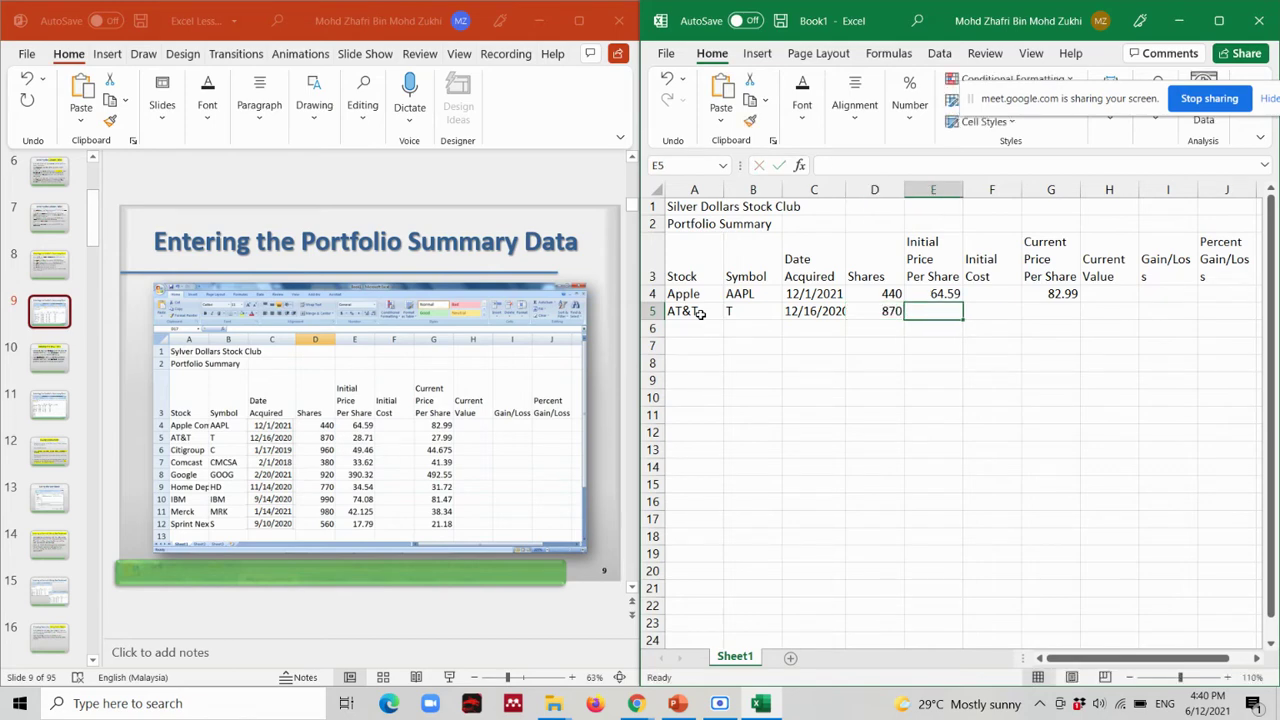
{"action": "type", "text": "28.71"}
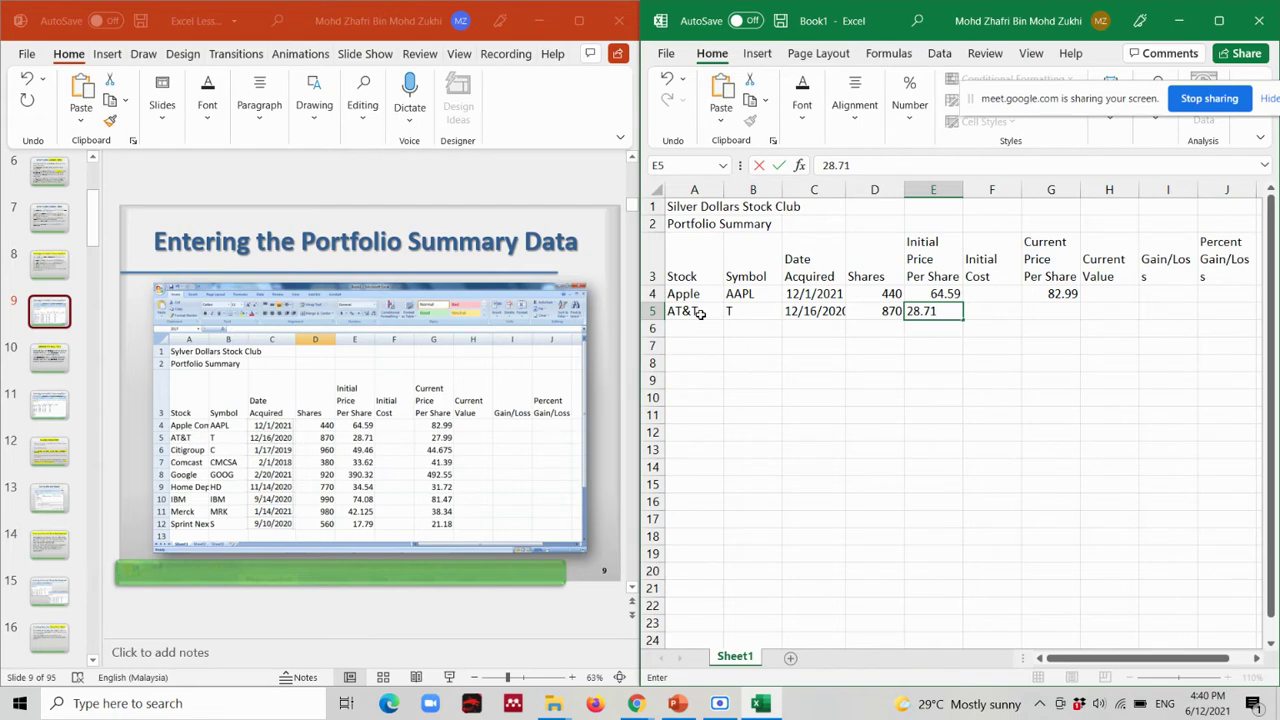
{"action": "key", "text": "Tab"}
{"action": "key", "text": "Tab"}
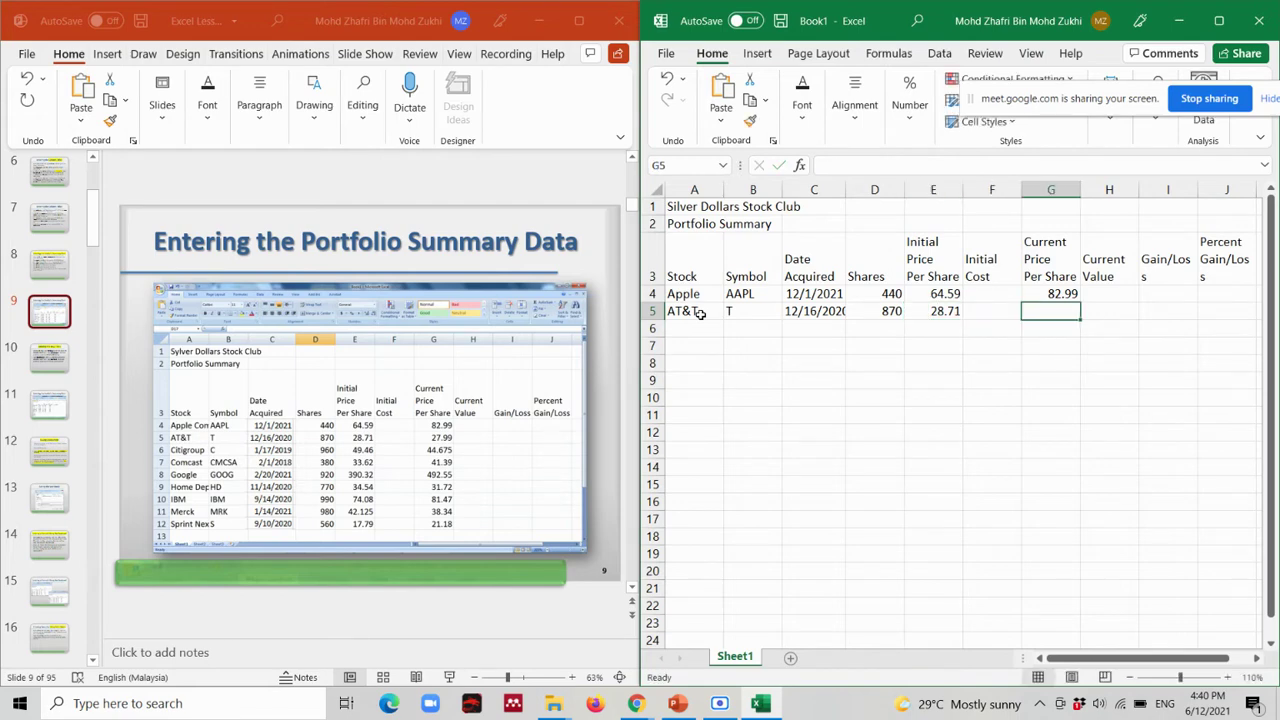
{"action": "type", "text": "27.99"}
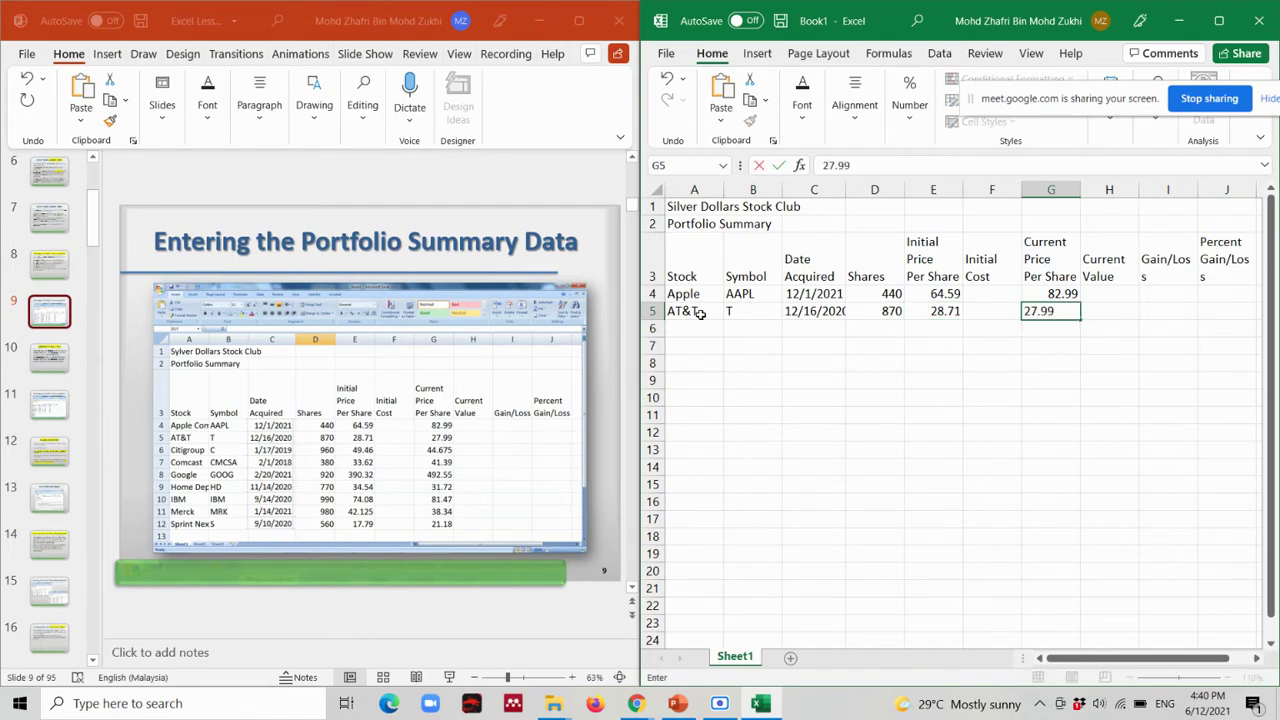
{"action": "left_click", "coordinate": [698, 328]}
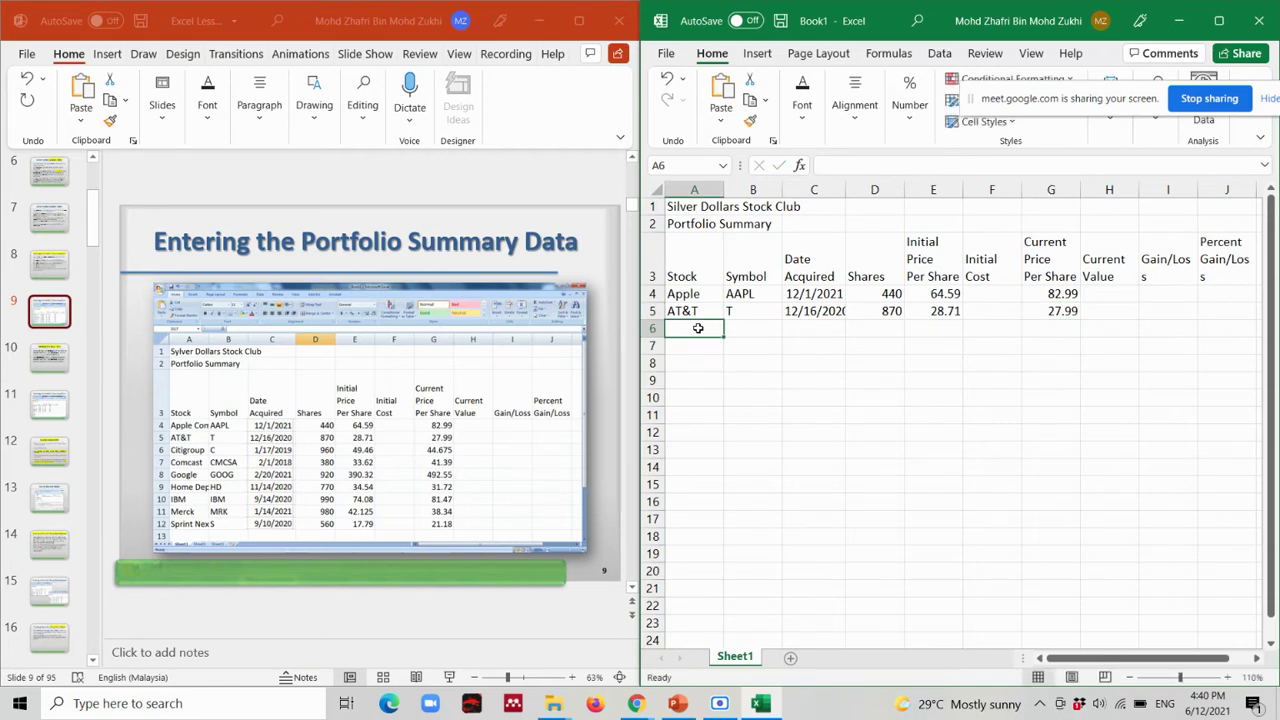
Add the Citigroup row: C, 1/17/2019, 960 shares, initial 49.46, current 44.675.
{"action": "type", "text": "Citigroup"}
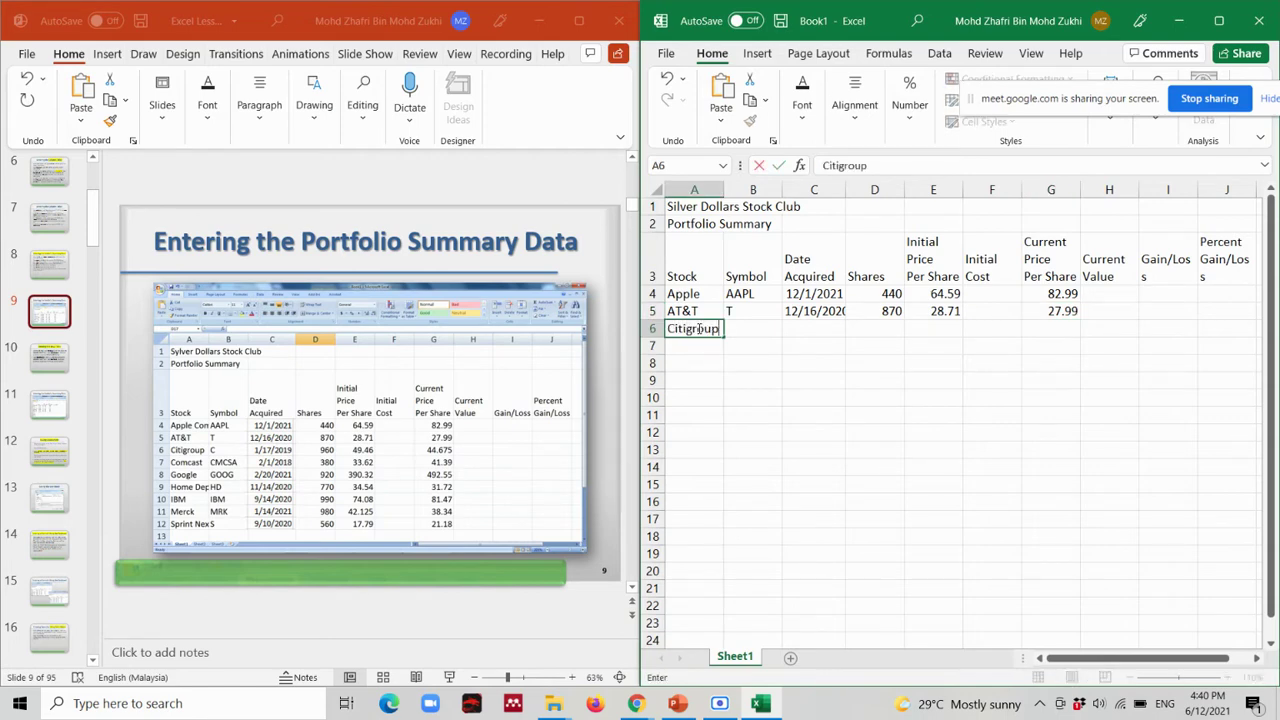
{"action": "key", "text": "Tab"}
{"action": "type", "text": "C"}
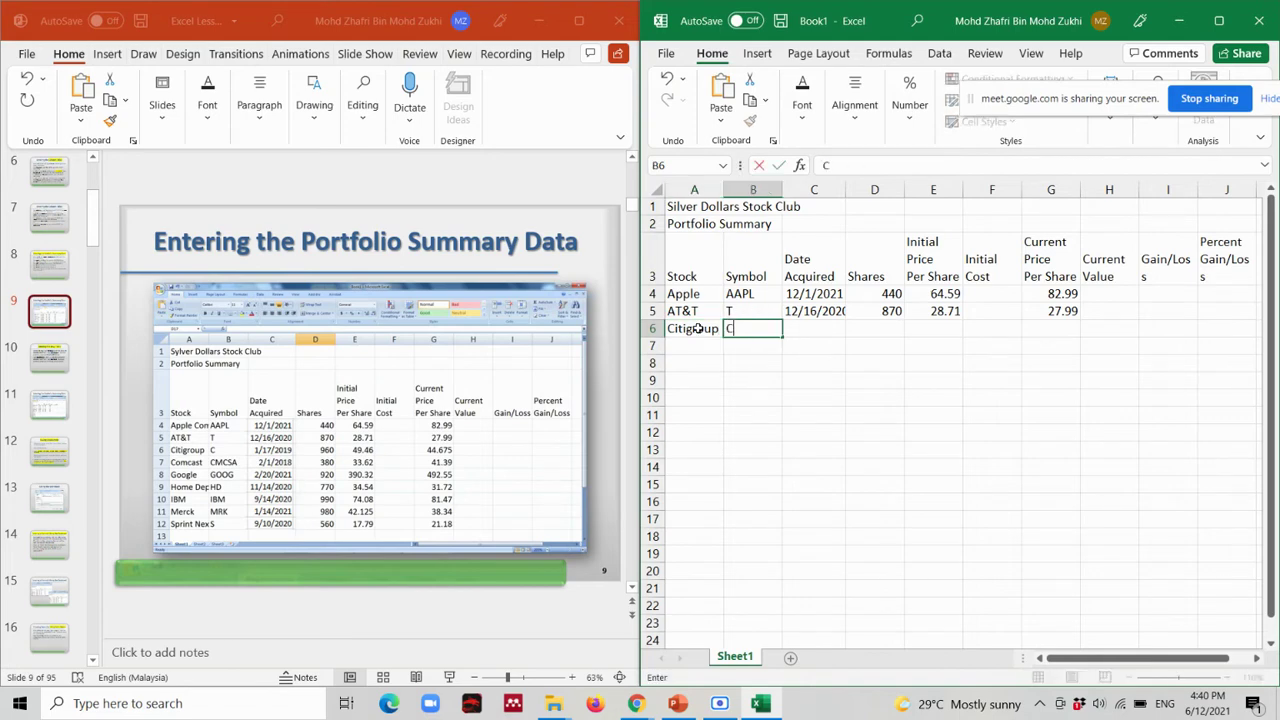
{"action": "key", "text": "Tab"}
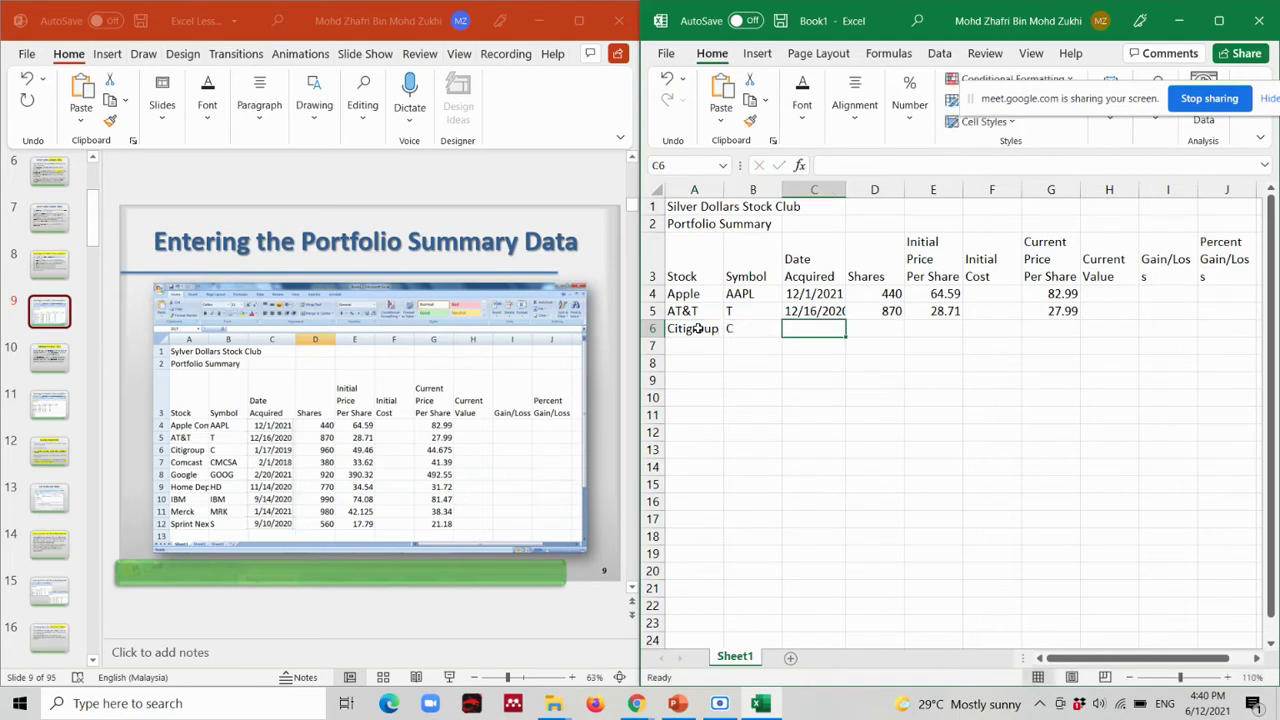
{"action": "type", "text": "1/17/"}
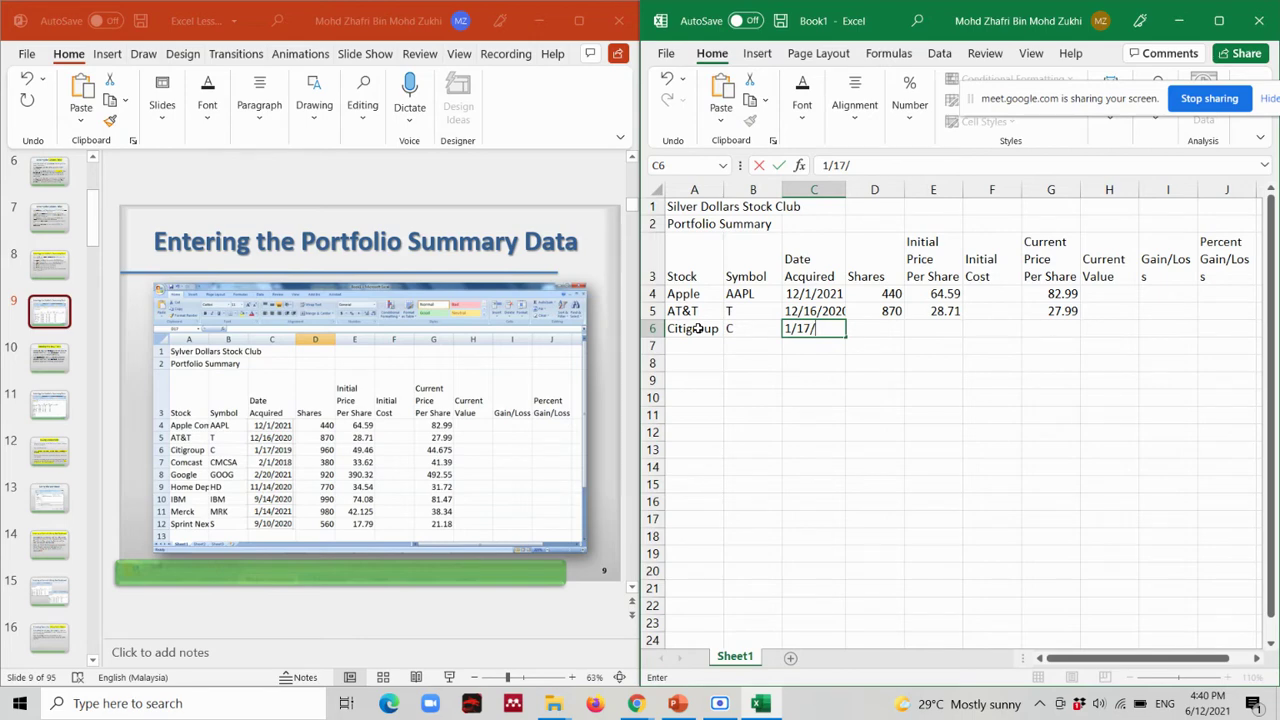
{"action": "type", "text": "2019"}
{"action": "key", "text": "Tab"}
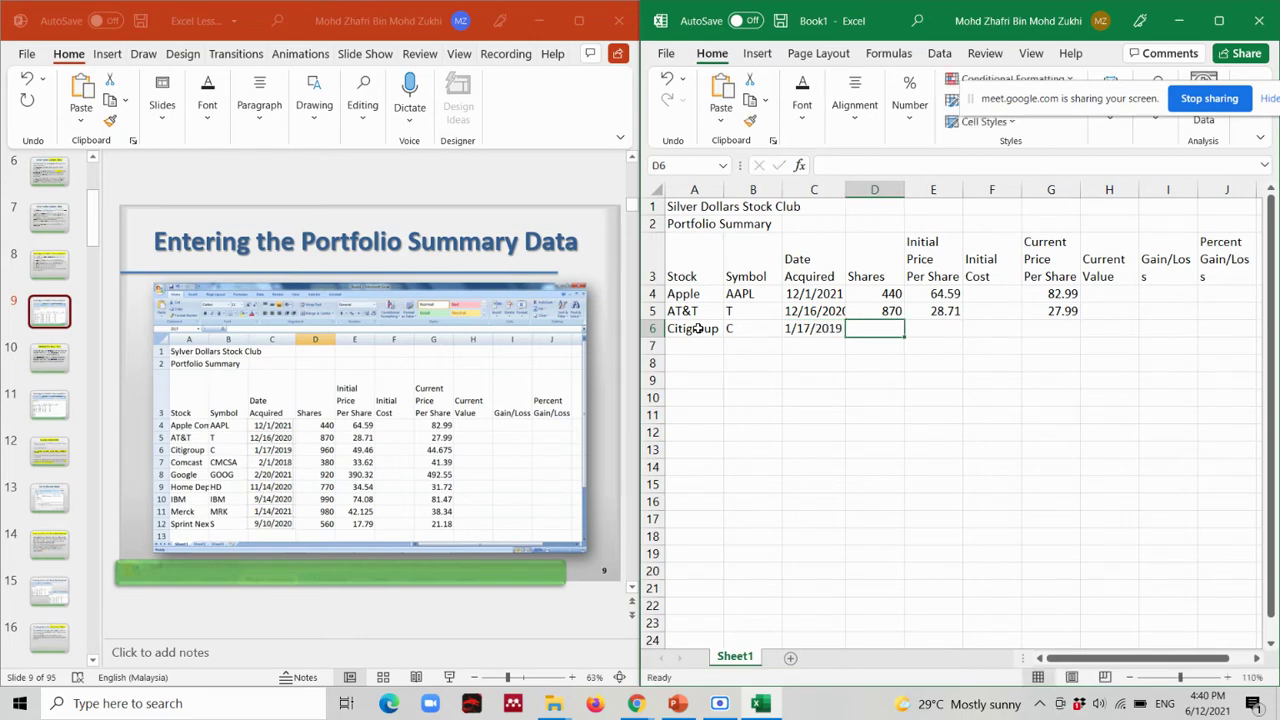
{"action": "type", "text": "960"}
{"action": "key", "text": "Tab"}
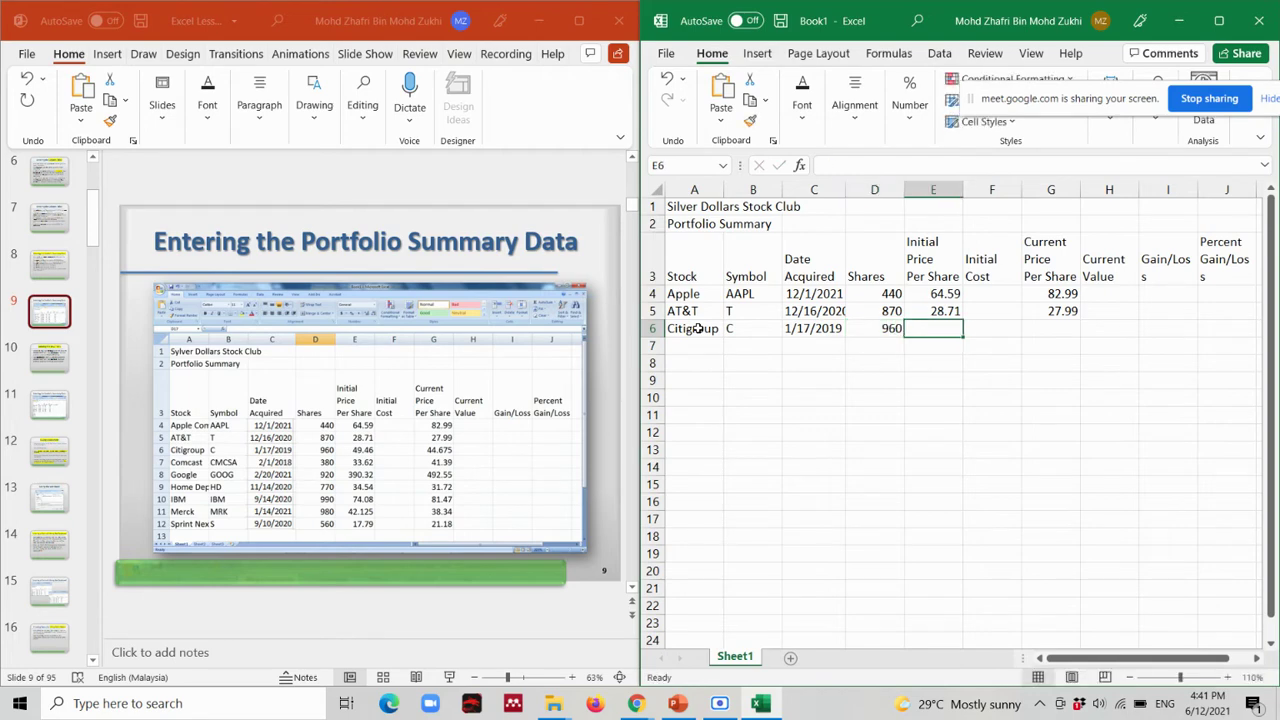
{"action": "type", "text": "49.46"}
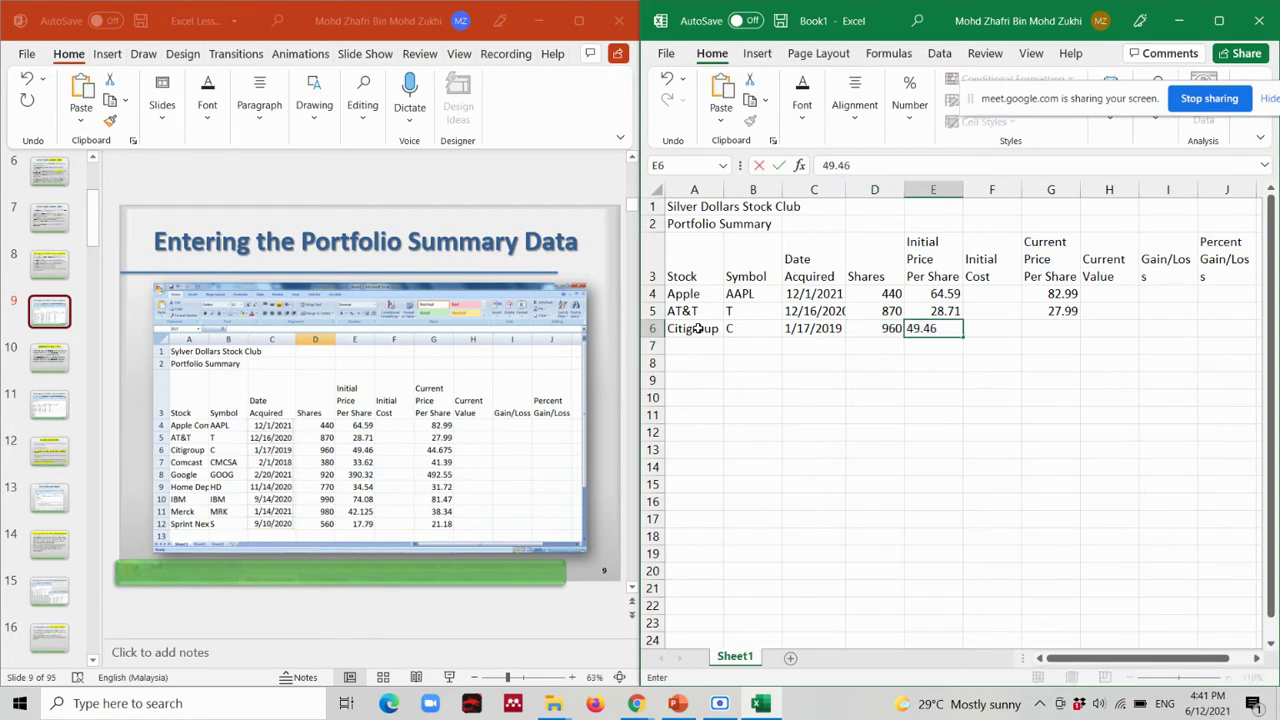
{"action": "key", "text": "Tab"}
{"action": "key", "text": "Tab"}
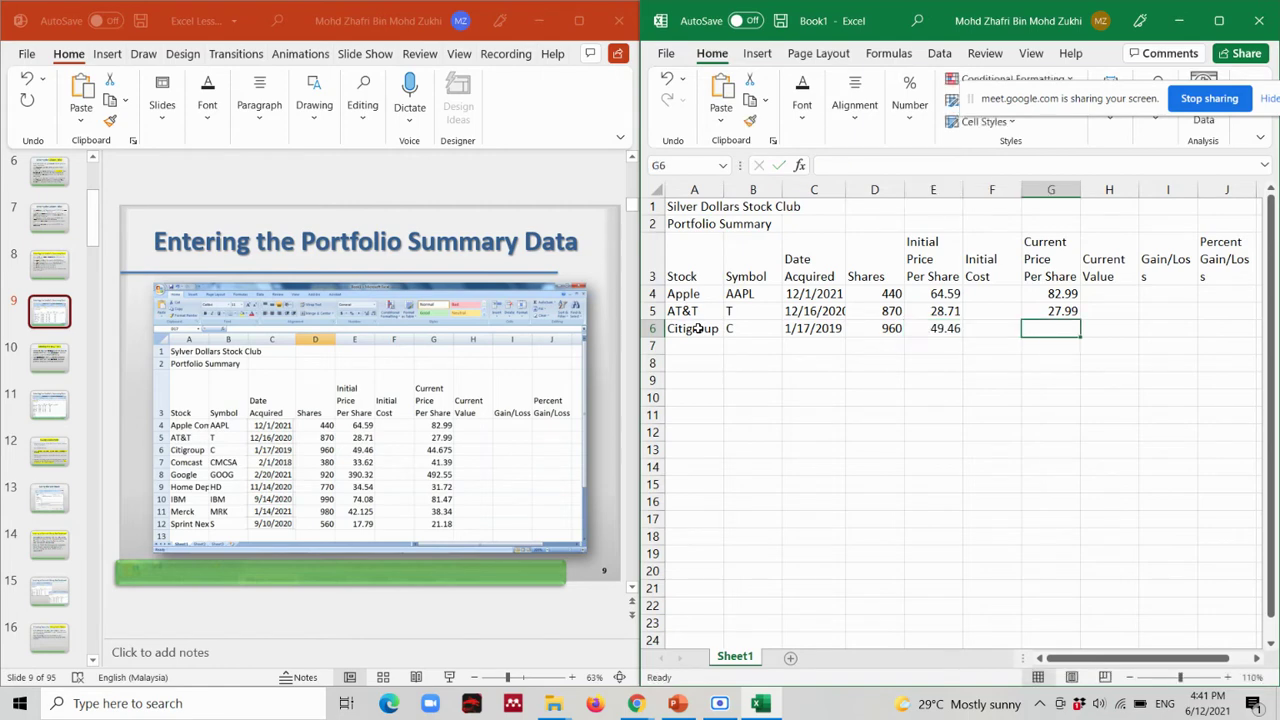
{"action": "type", "text": "44"}
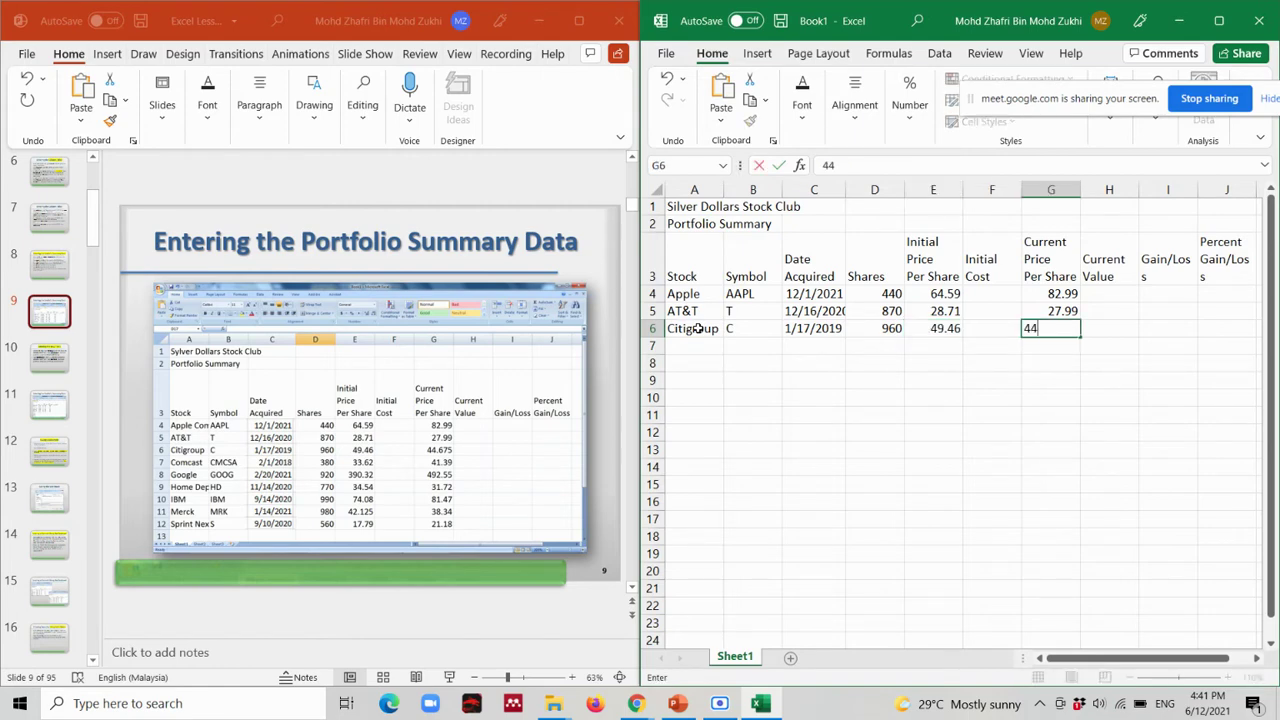
{"action": "type", "text": ".675"}
{"action": "key", "text": "Return"}
Enter the Comcast row: CMCSA, 2/1/2018, 380 shares, initial price 33.62, current price 41.39.
{"action": "type", "text": "C"}
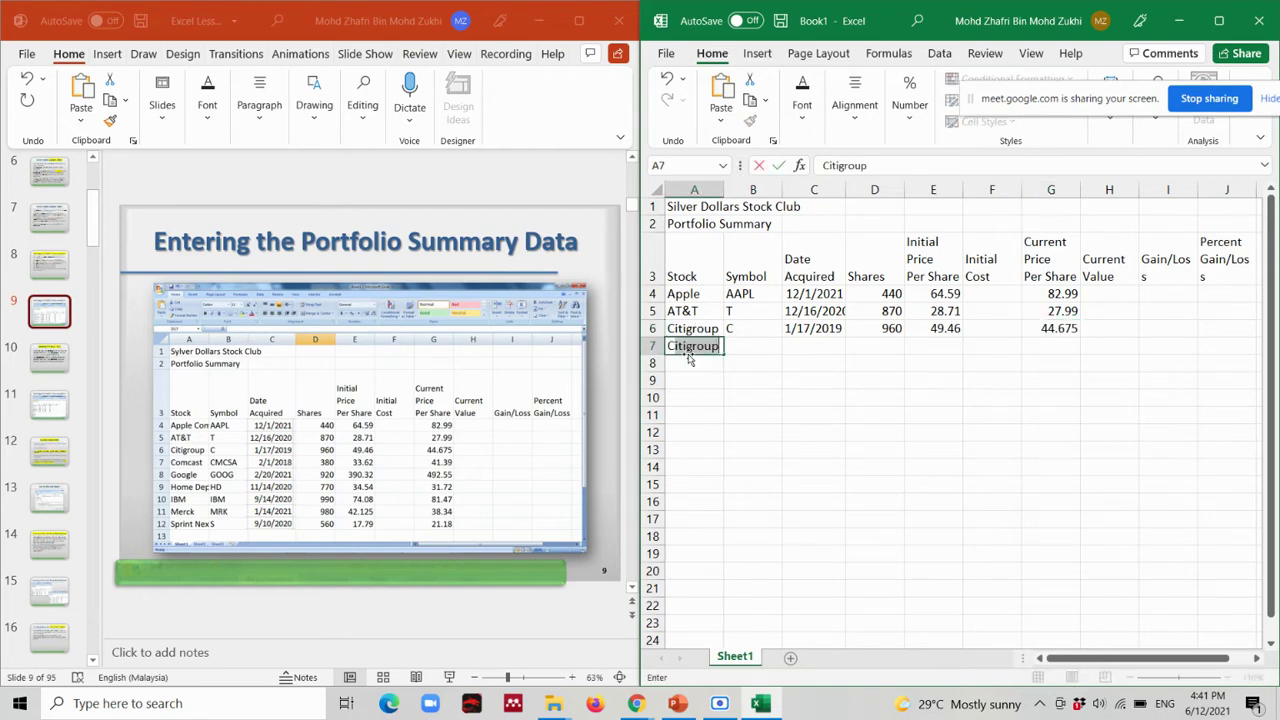
{"action": "type", "text": "omcast"}
{"action": "key", "text": "Tab"}
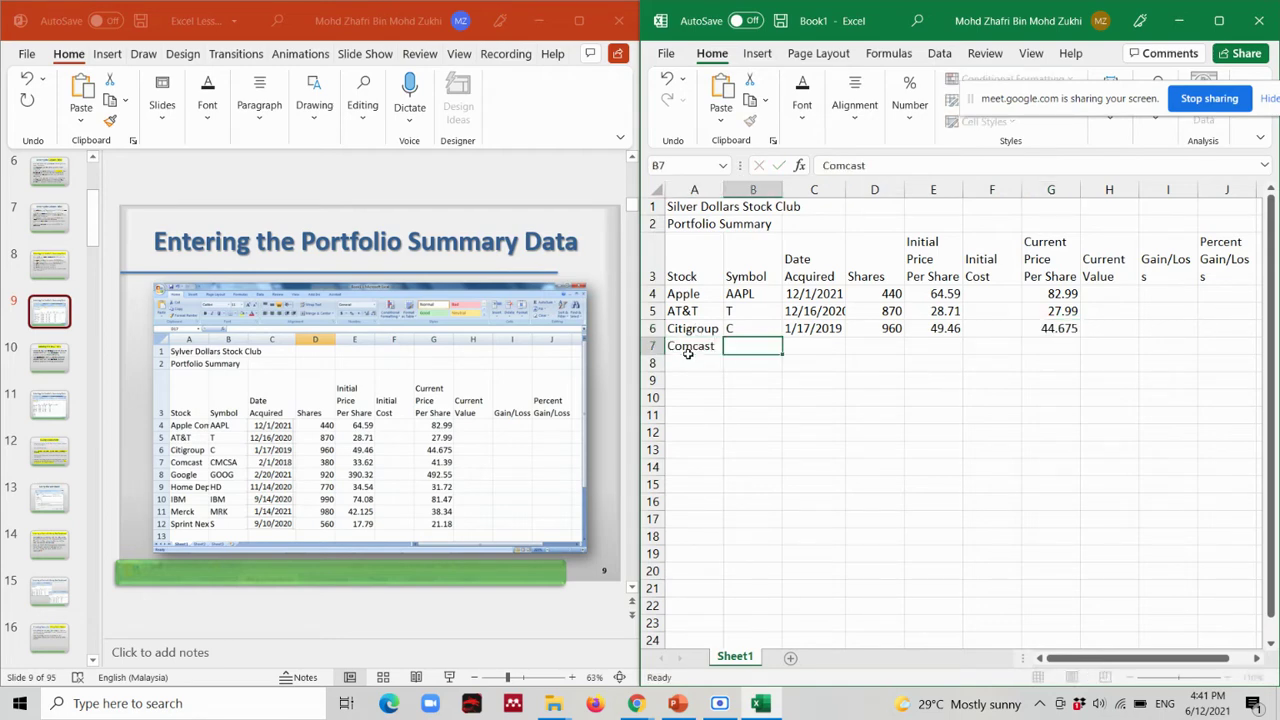
{"action": "type", "text": "CMCSA"}
{"action": "key", "text": "Tab"}
{"action": "type", "text": "2/"}
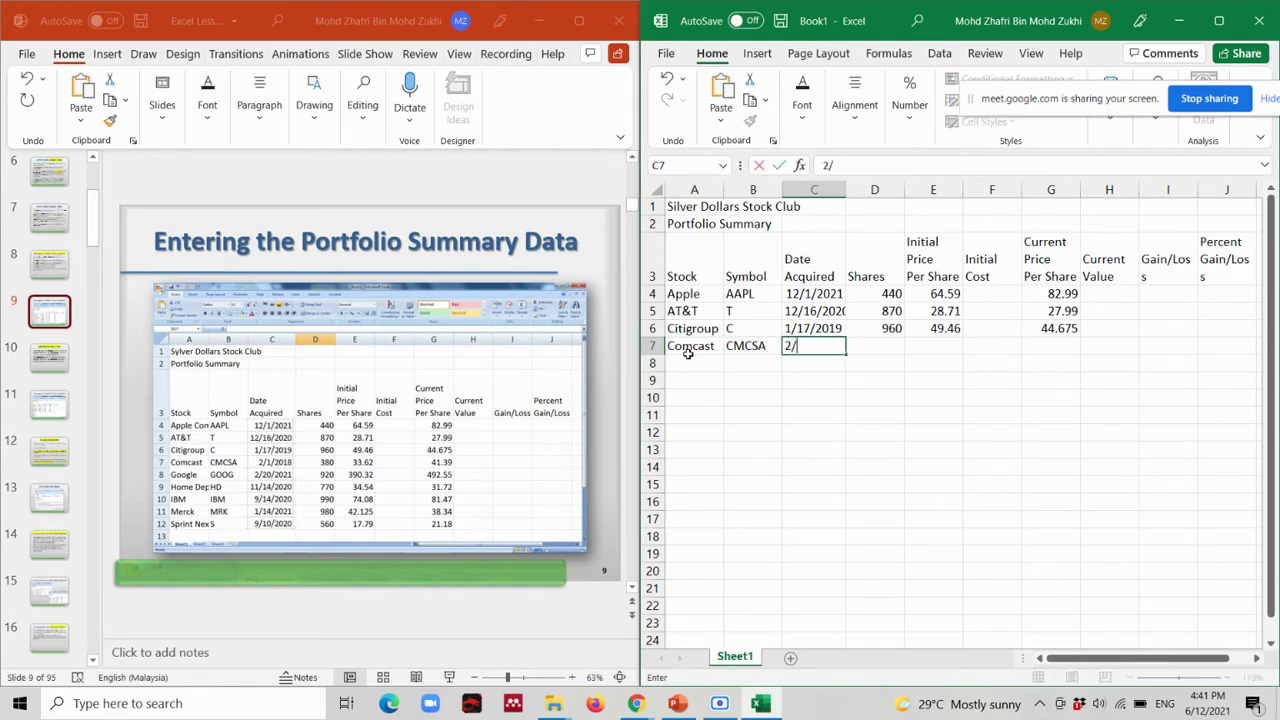
{"action": "type", "text": "1/"}
{"action": "type", "text": "2018"}
{"action": "key", "text": "Tab"}
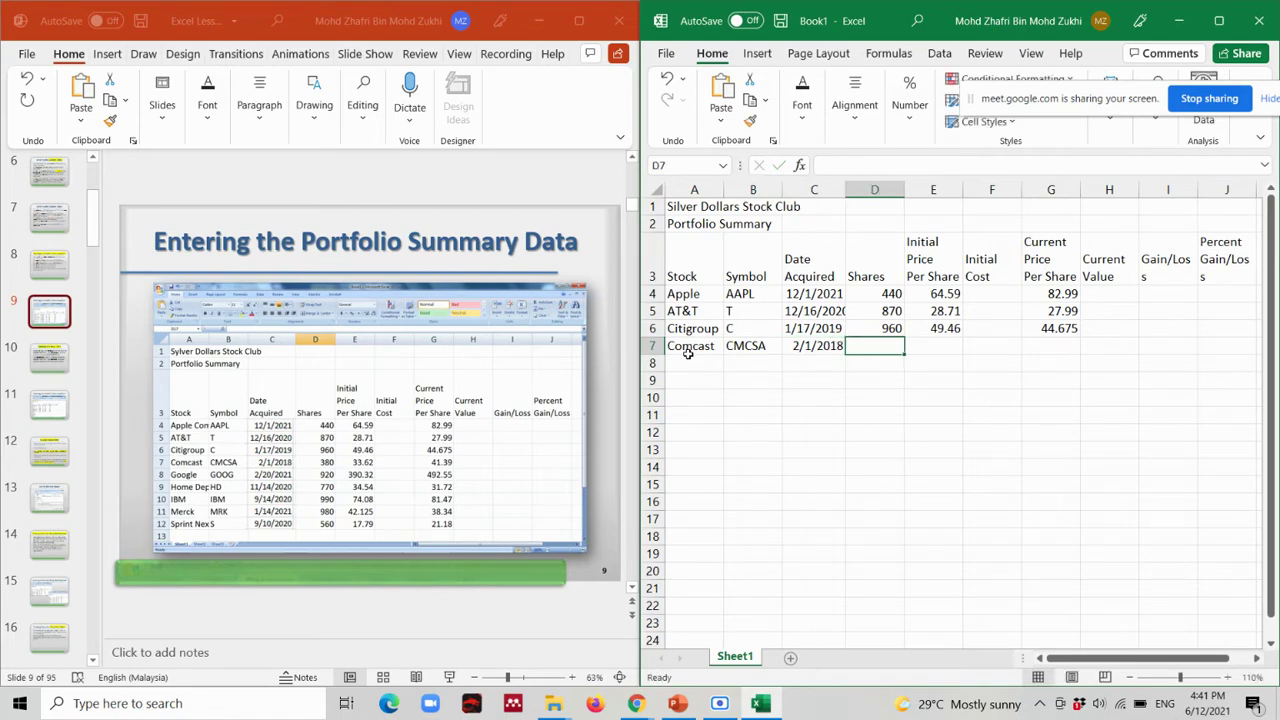
{"action": "type", "text": "380"}
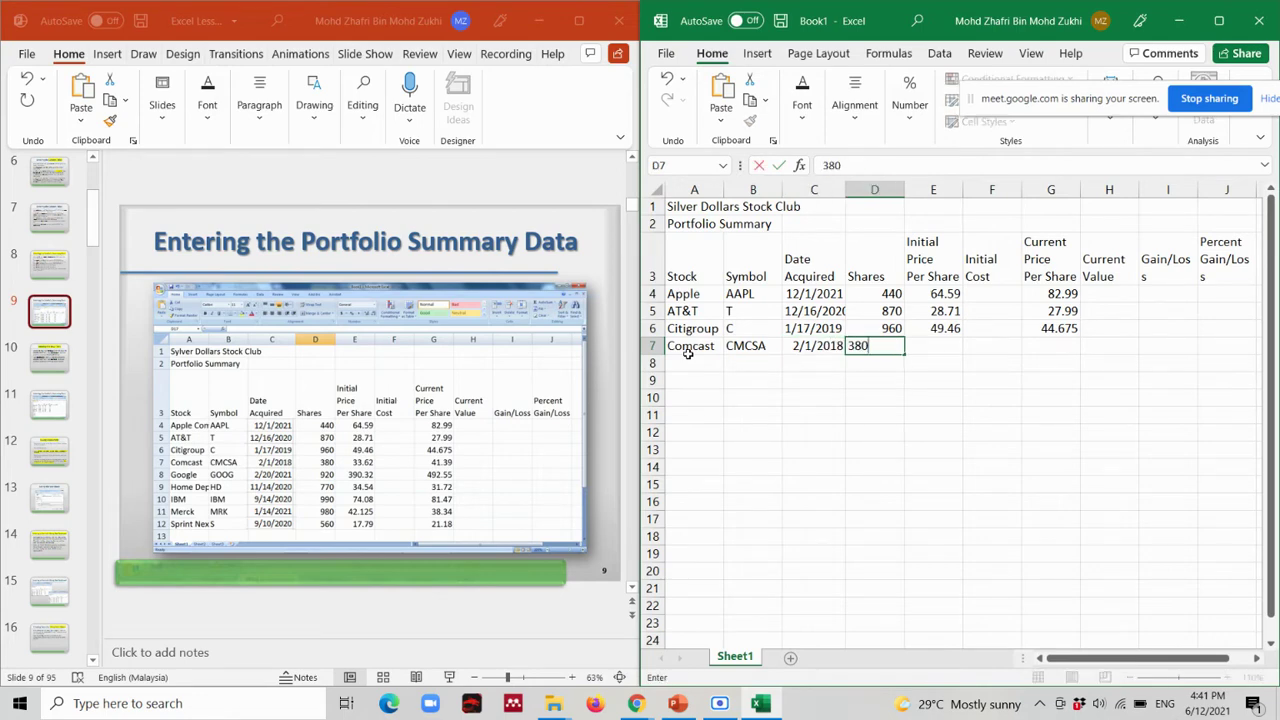
{"action": "key", "text": "Tab"}
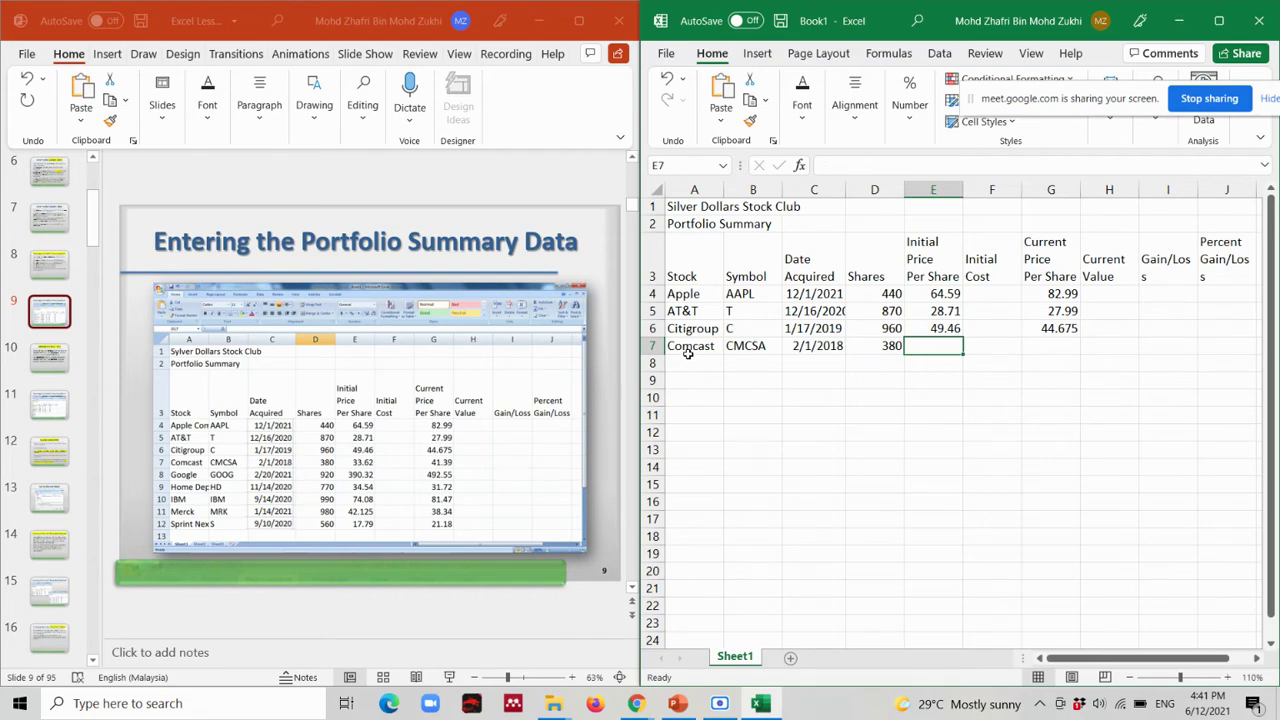
{"action": "type", "text": "33.62"}
{"action": "key", "text": "Tab"}
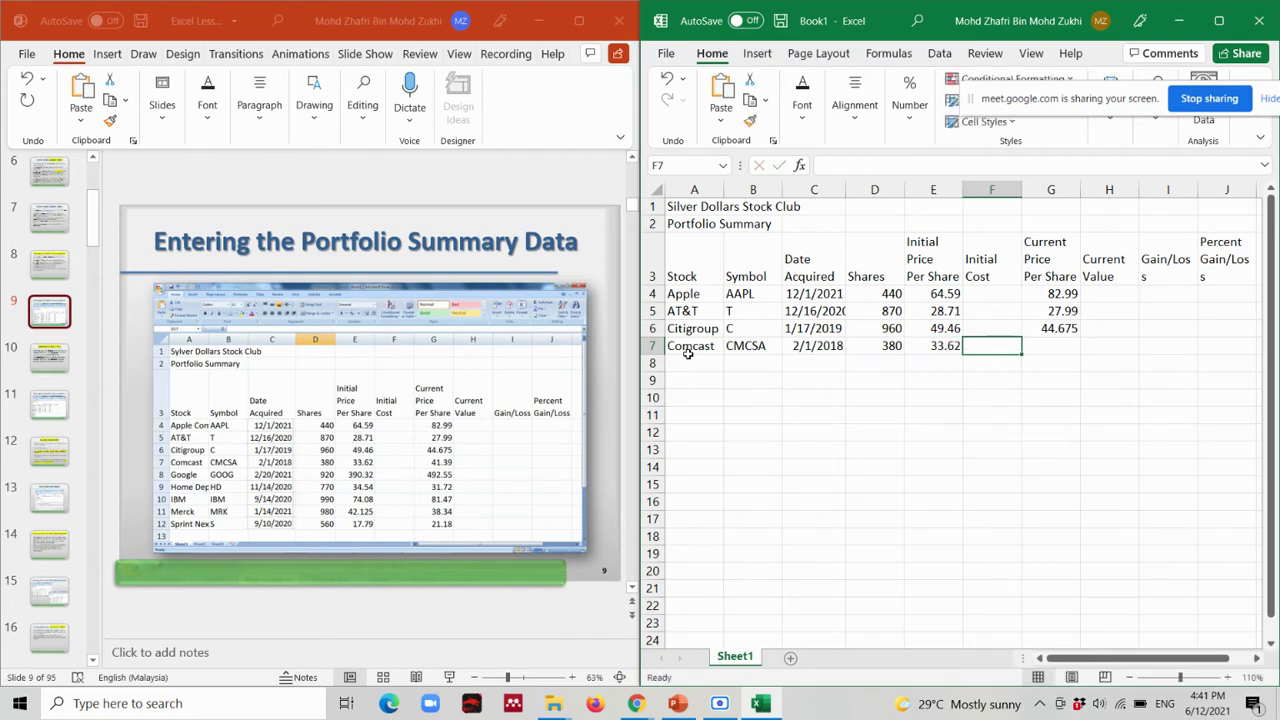
{"action": "key", "text": "Tab"}
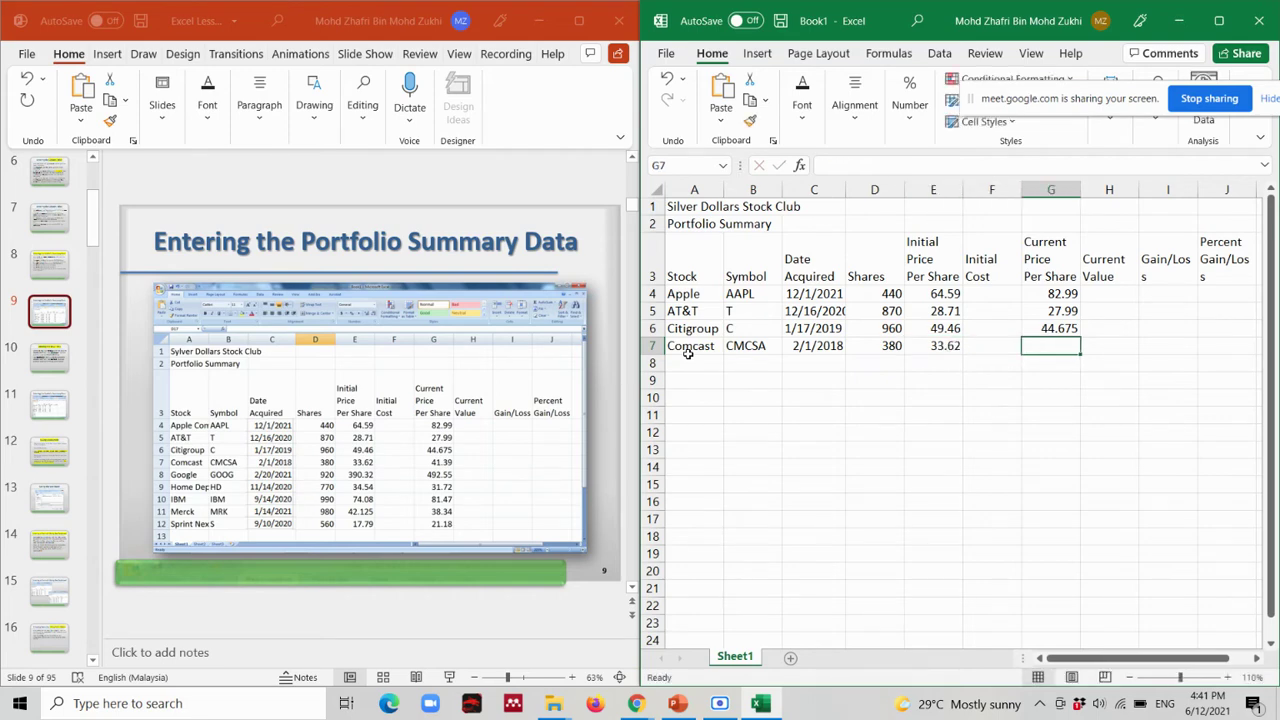
{"action": "type", "text": "41.39"}
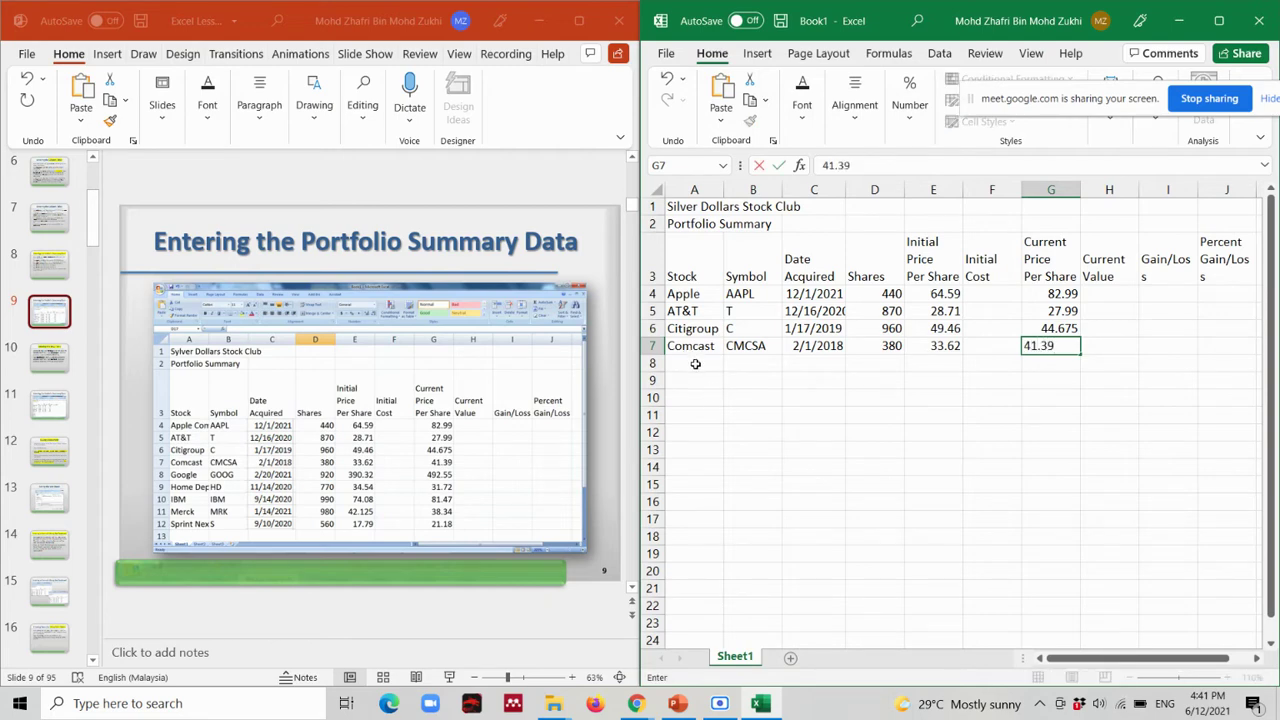
Enter the Google row: GOOG, 2/20/2021, 920 shares, initial price 390.32, current price 492.55.
{"action": "left_click", "coordinate": [694, 363]}
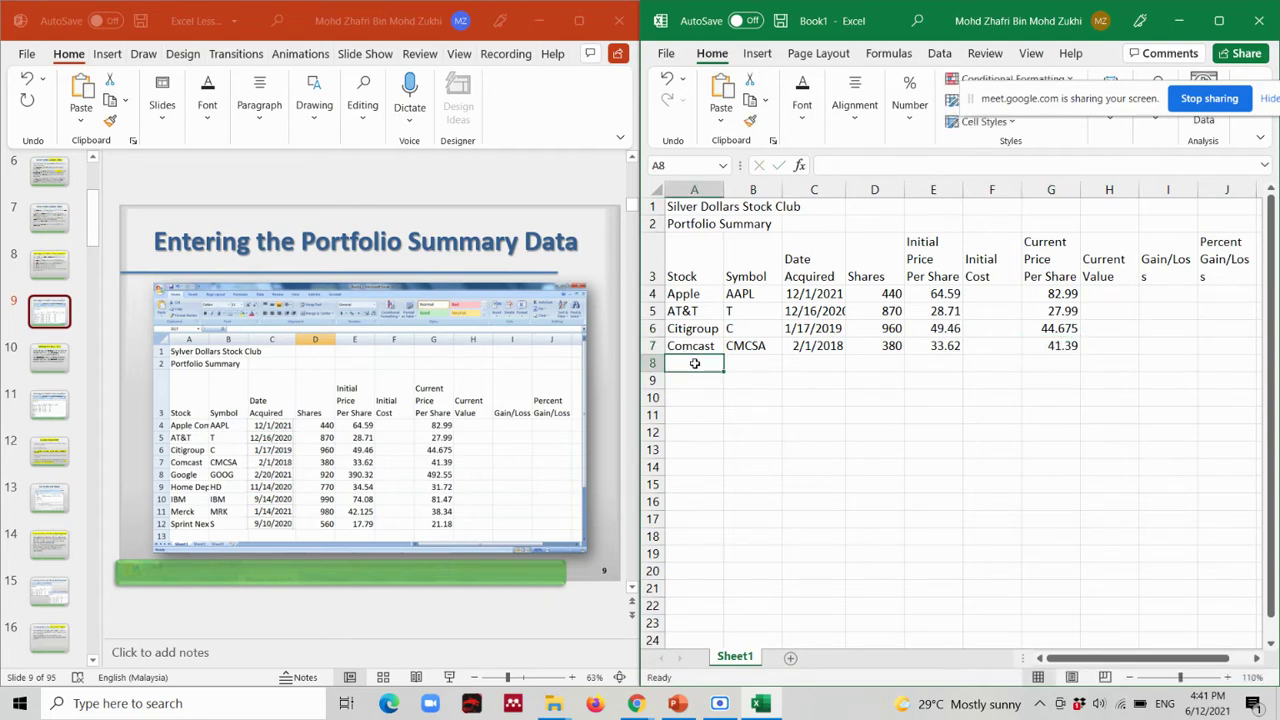
{"action": "type", "text": "Google"}
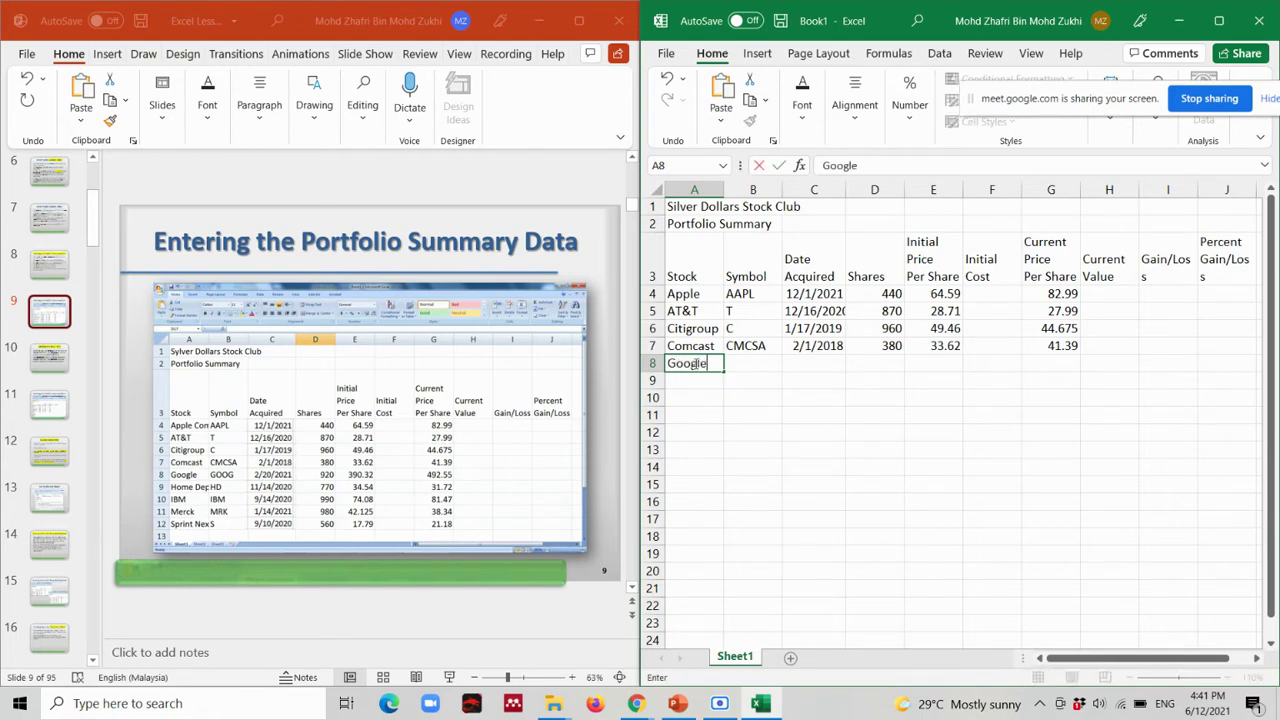
{"action": "key", "text": "Tab"}
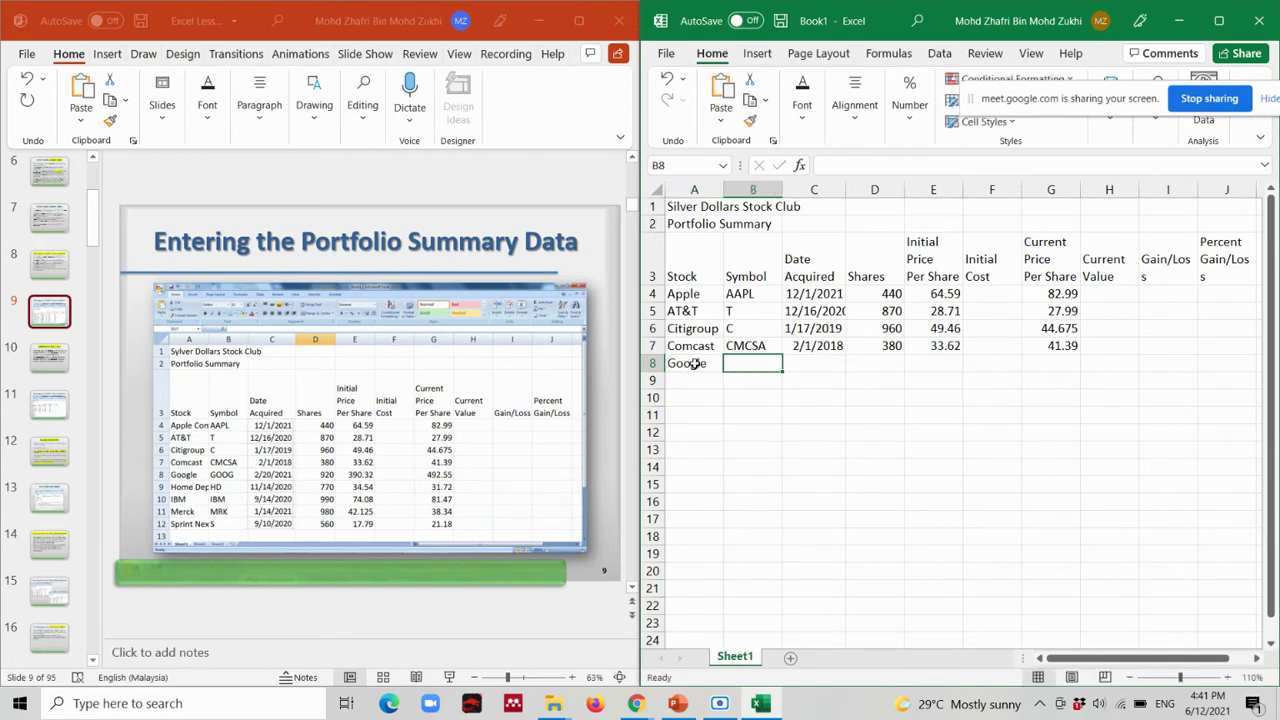
{"action": "type", "text": "GOOG"}
{"action": "key", "text": "Tab"}
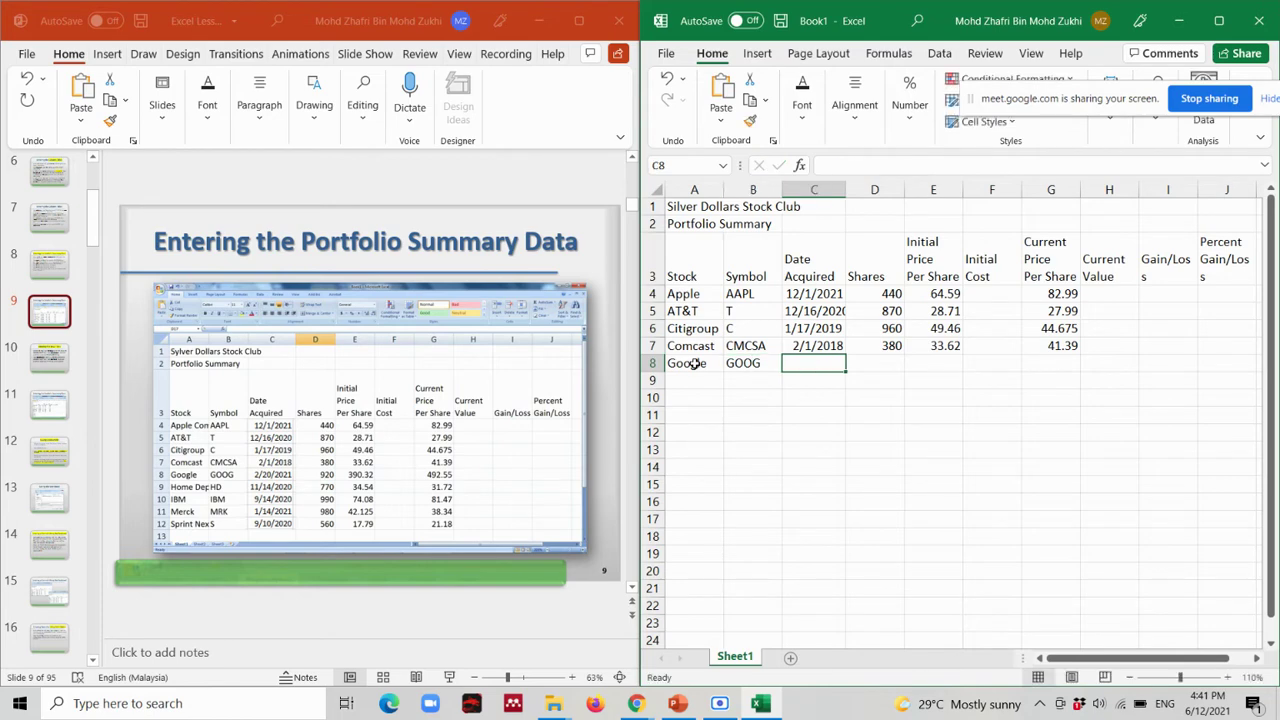
{"action": "type", "text": "2/"}
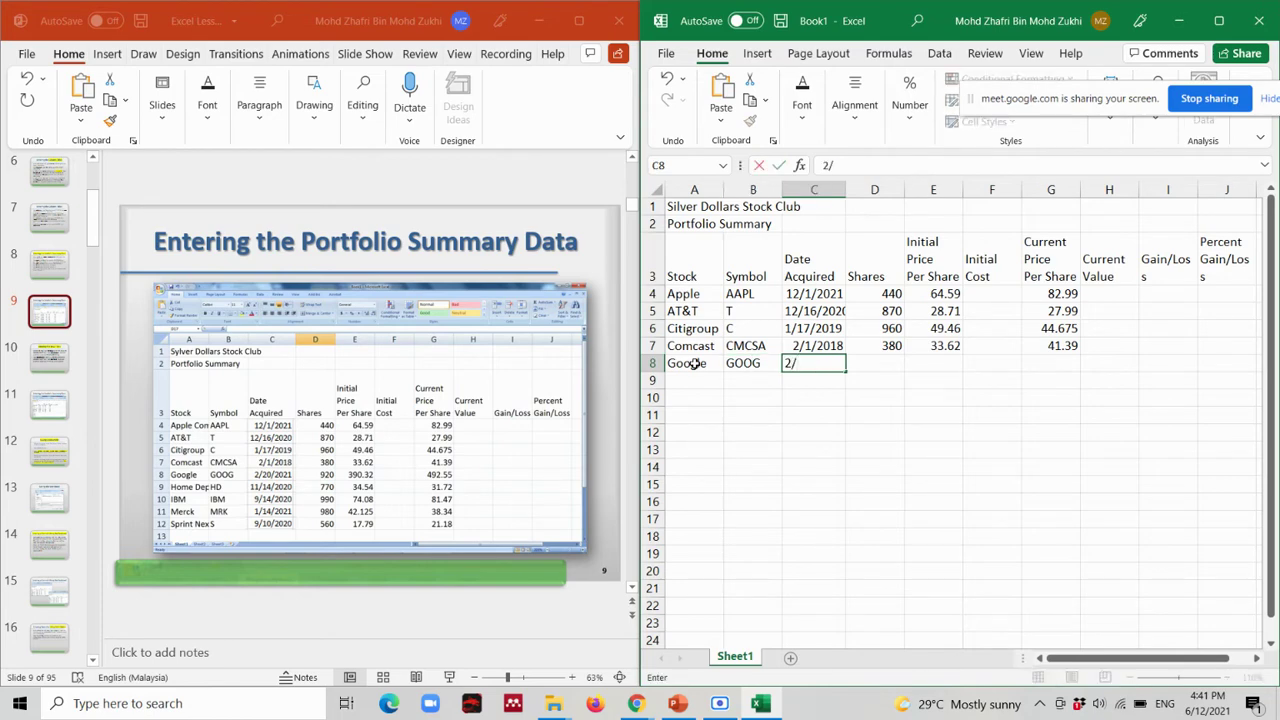
{"action": "type", "text": "20/"}
{"action": "type", "text": "2021"}
{"action": "key", "text": "Tab"}
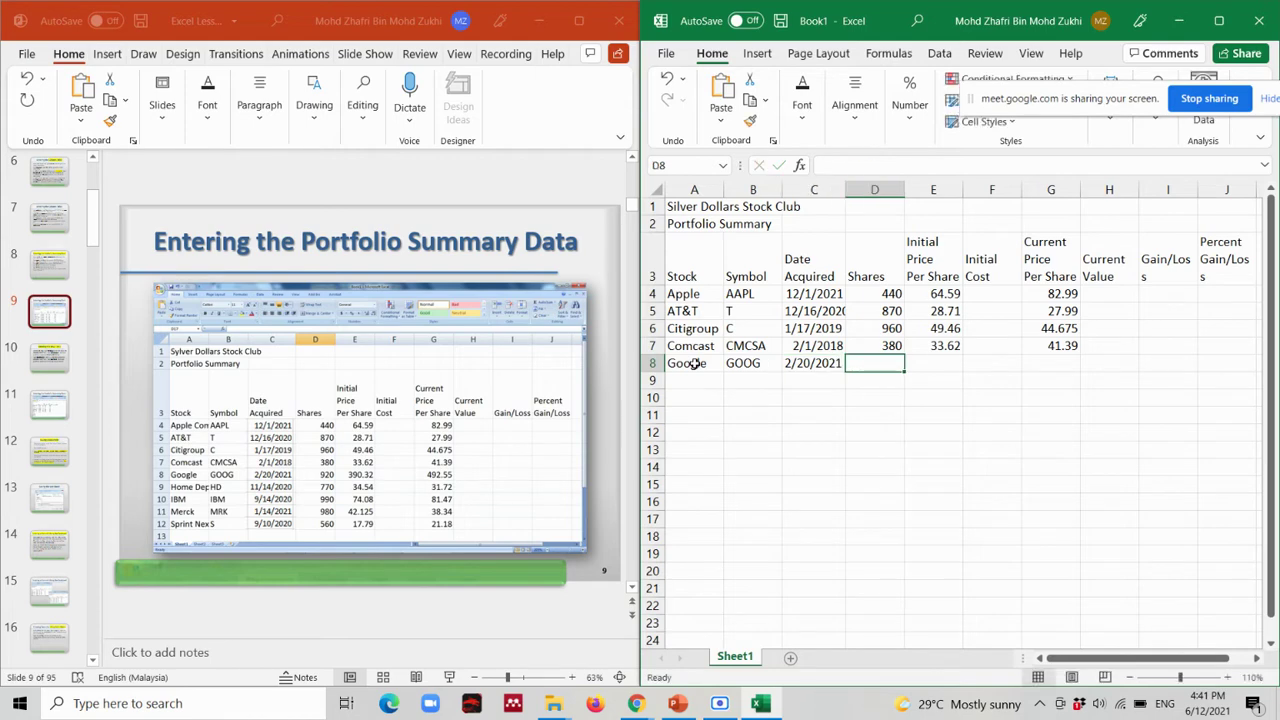
{"action": "type", "text": "920"}
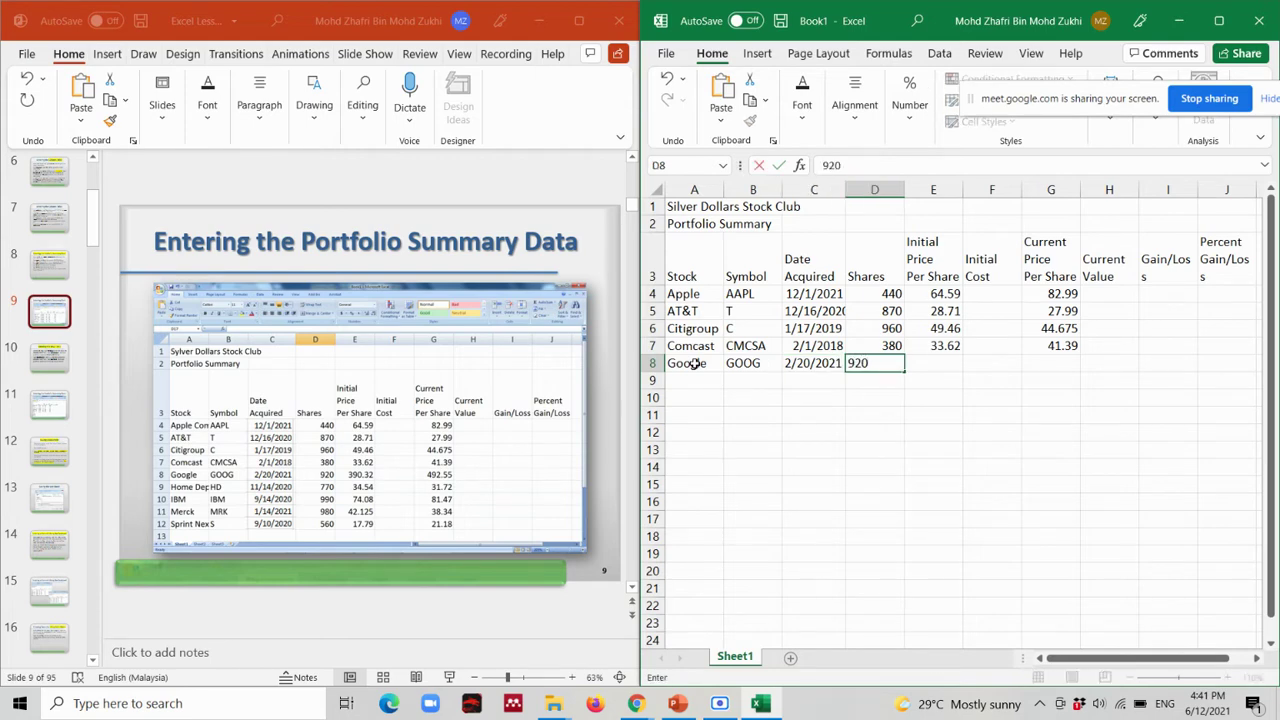
{"action": "key", "text": "Tab"}
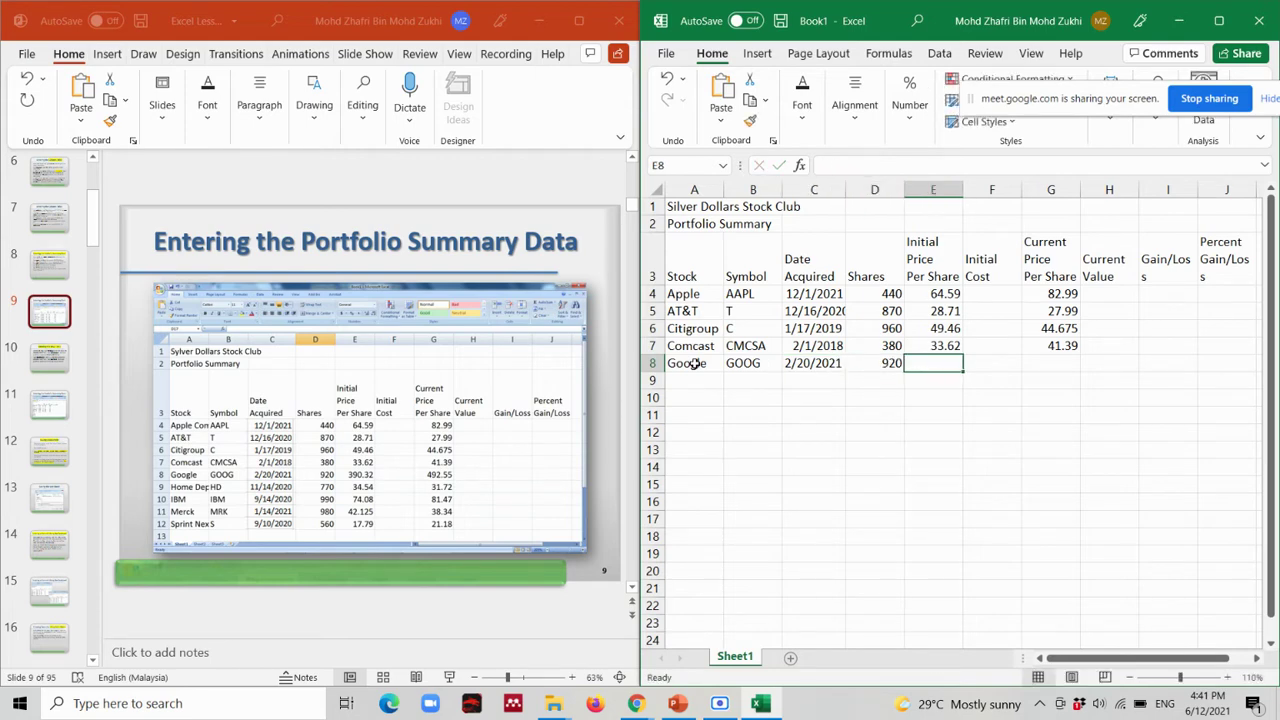
{"action": "type", "text": "390"}
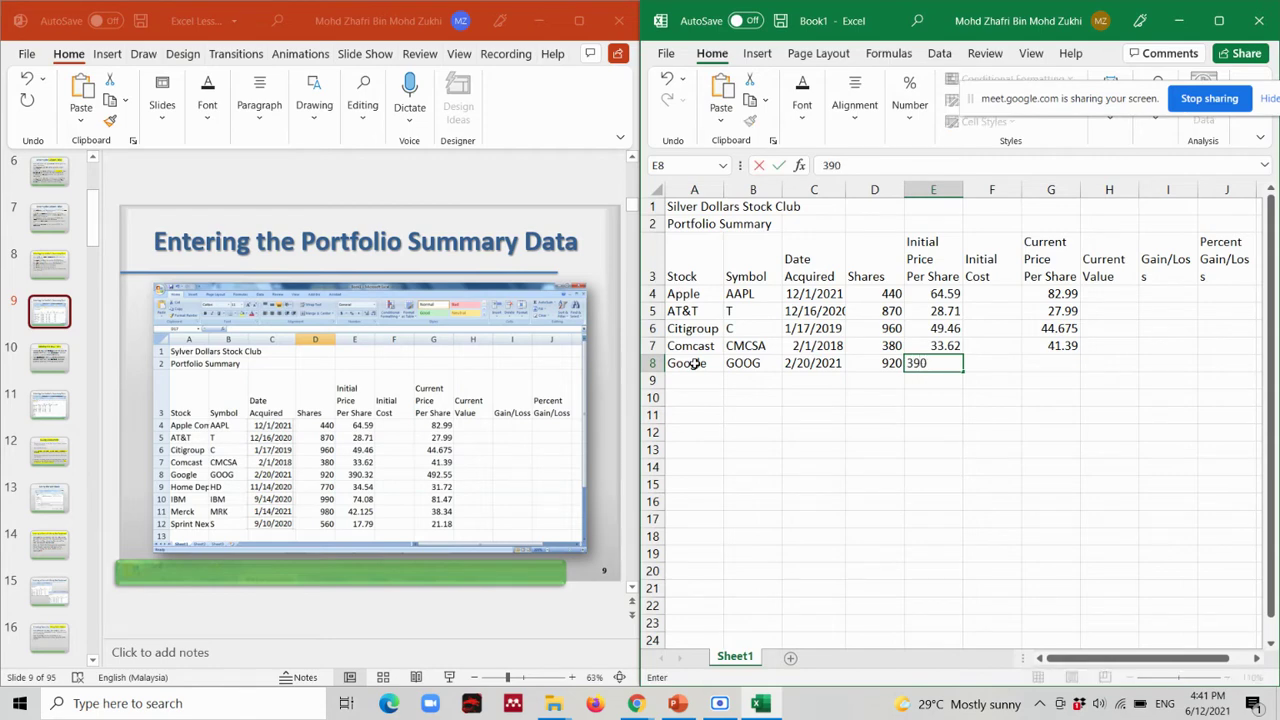
{"action": "type", "text": ".32"}
{"action": "key", "text": "Tab"}
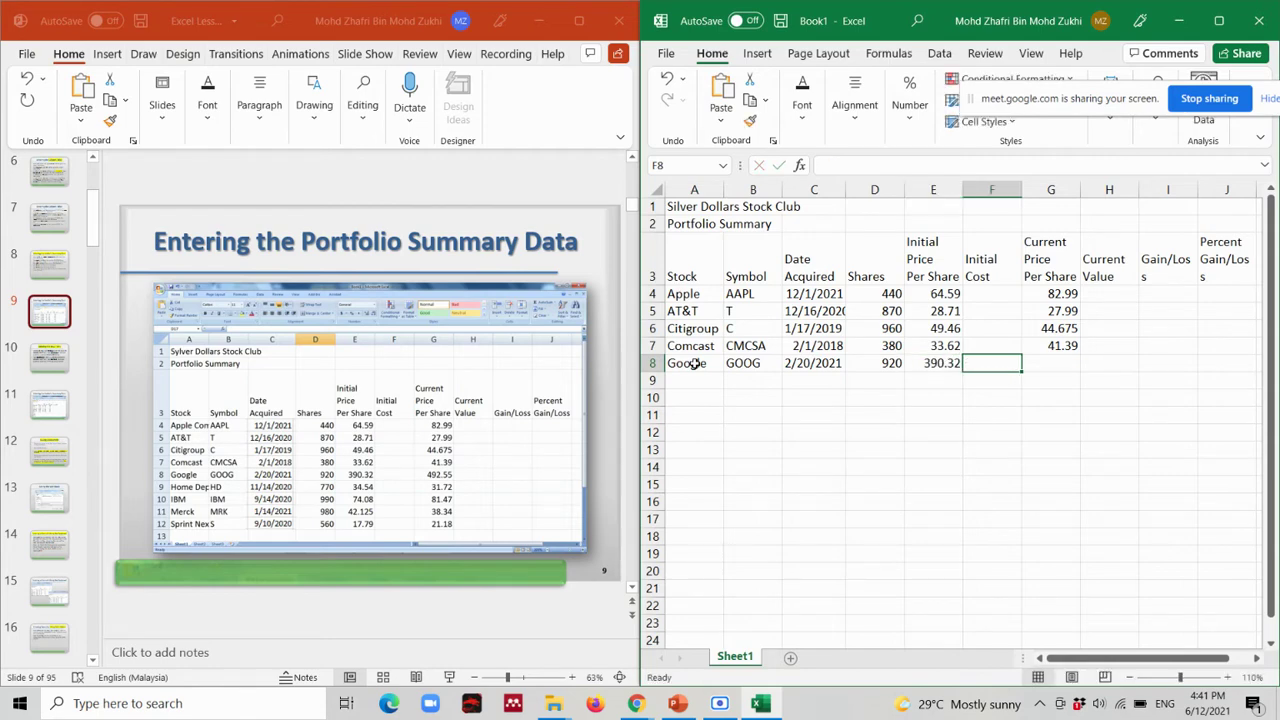
{"action": "key", "text": "Tab"}
{"action": "type", "text": "492"}
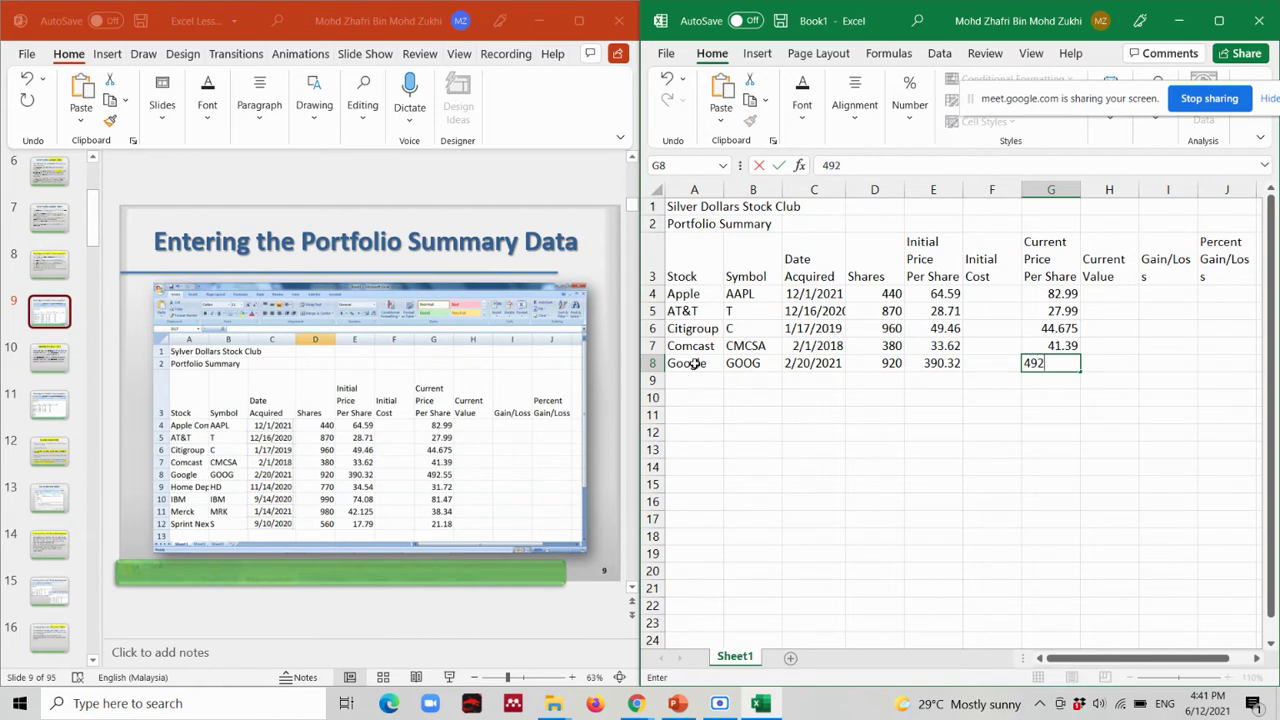
{"action": "type", "text": ".55"}
Enter the Home Dep row: HD, 11/14/2020, 770 shares, initial price 34.54, current 31.72.
{"action": "left_click", "coordinate": [690, 382]}
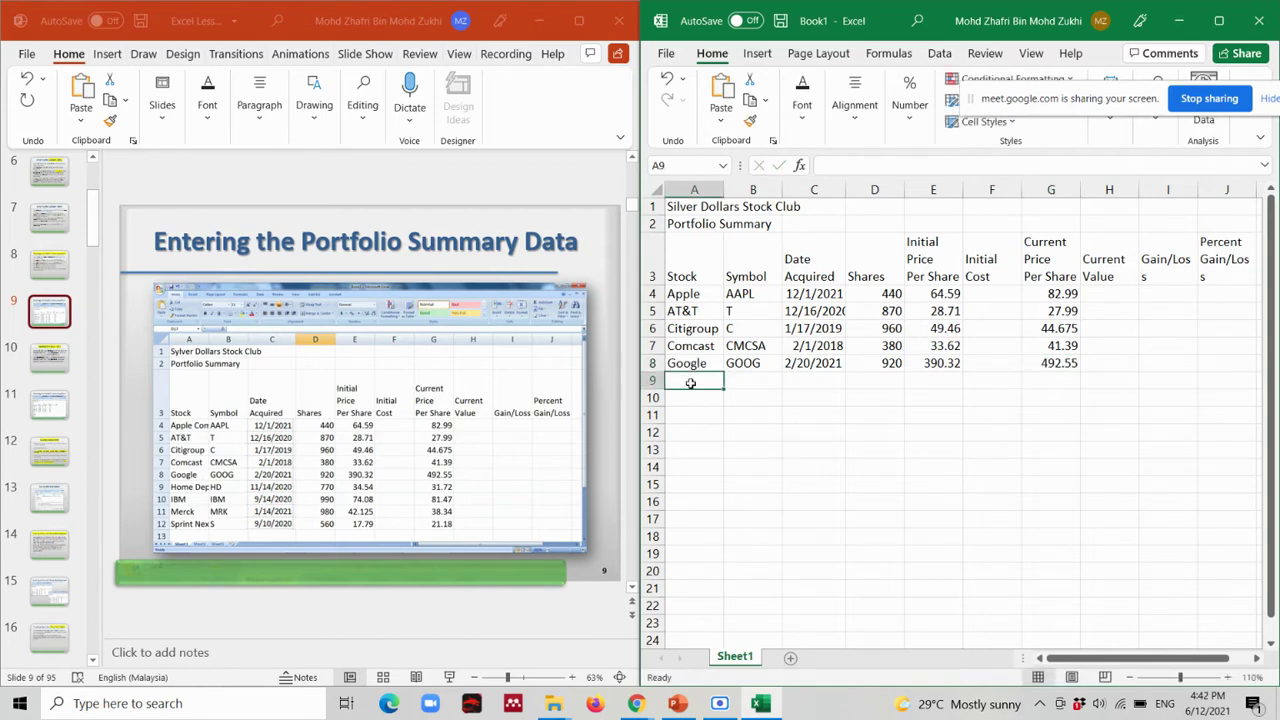
{"action": "type", "text": "Home D"}
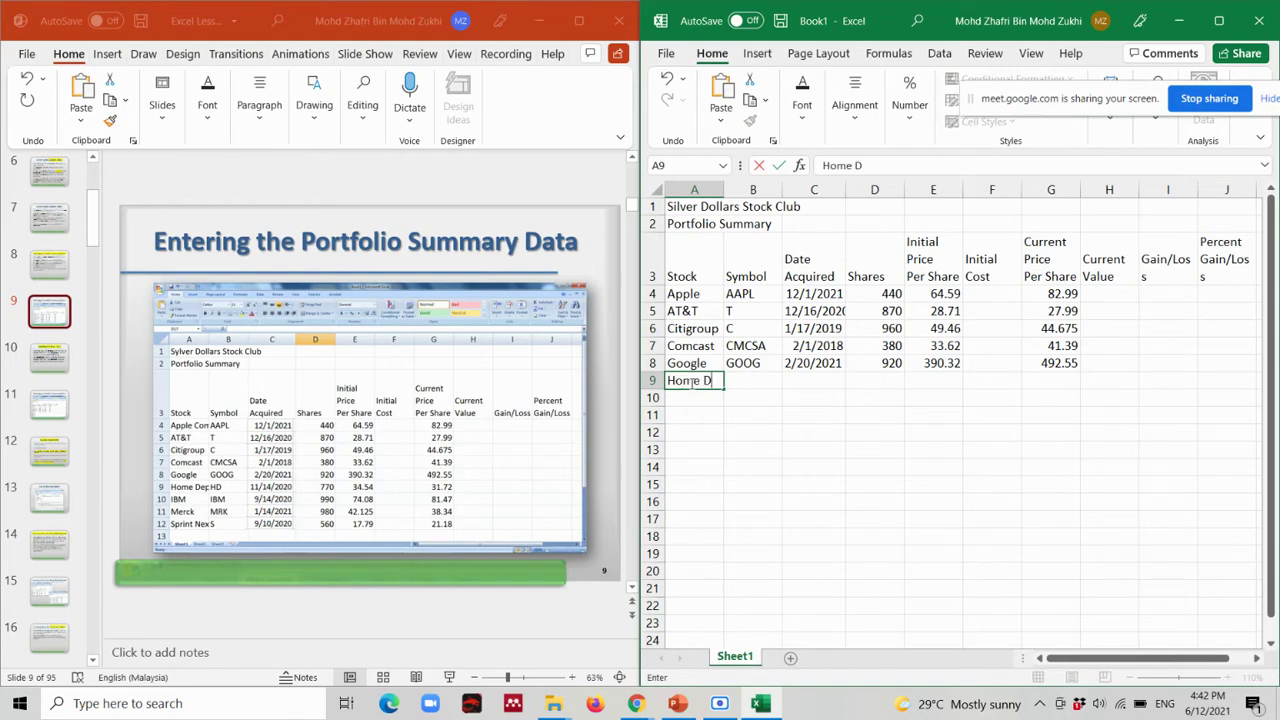
{"action": "type", "text": "ep"}
{"action": "key", "text": "Tab"}
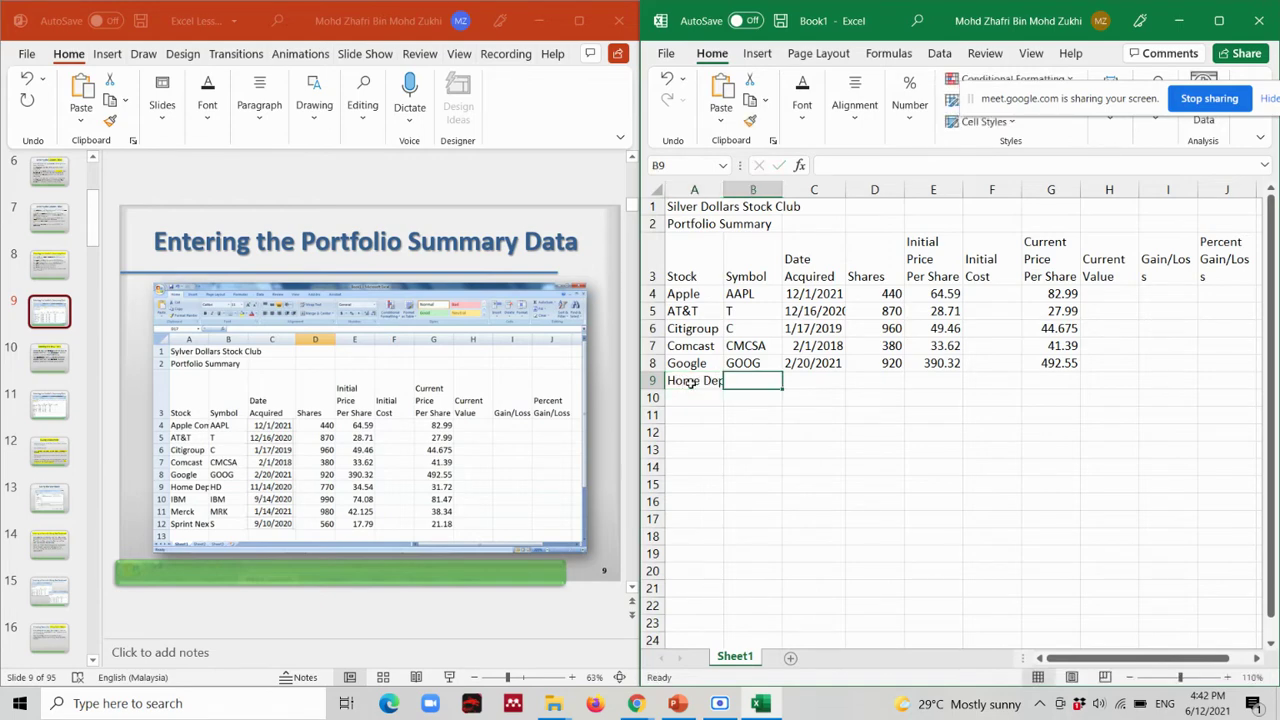
{"action": "type", "text": "HD"}
{"action": "key", "text": "Tab"}
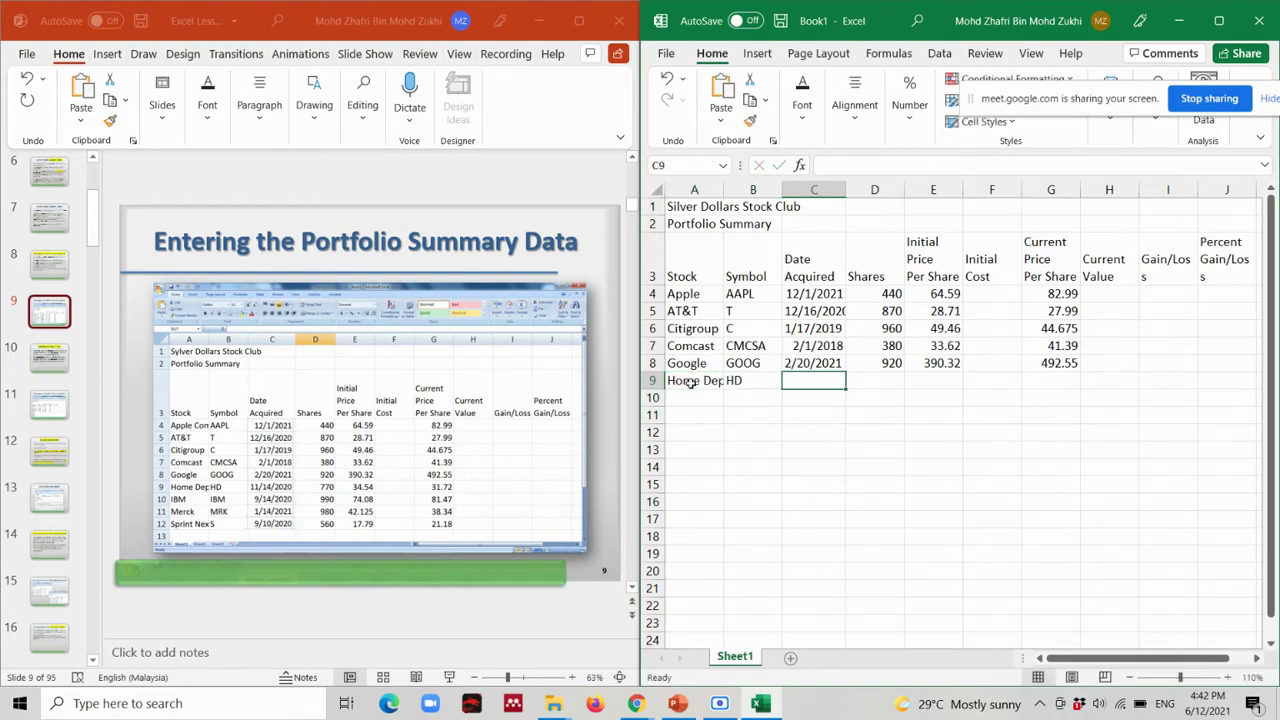
{"action": "type", "text": "1"}
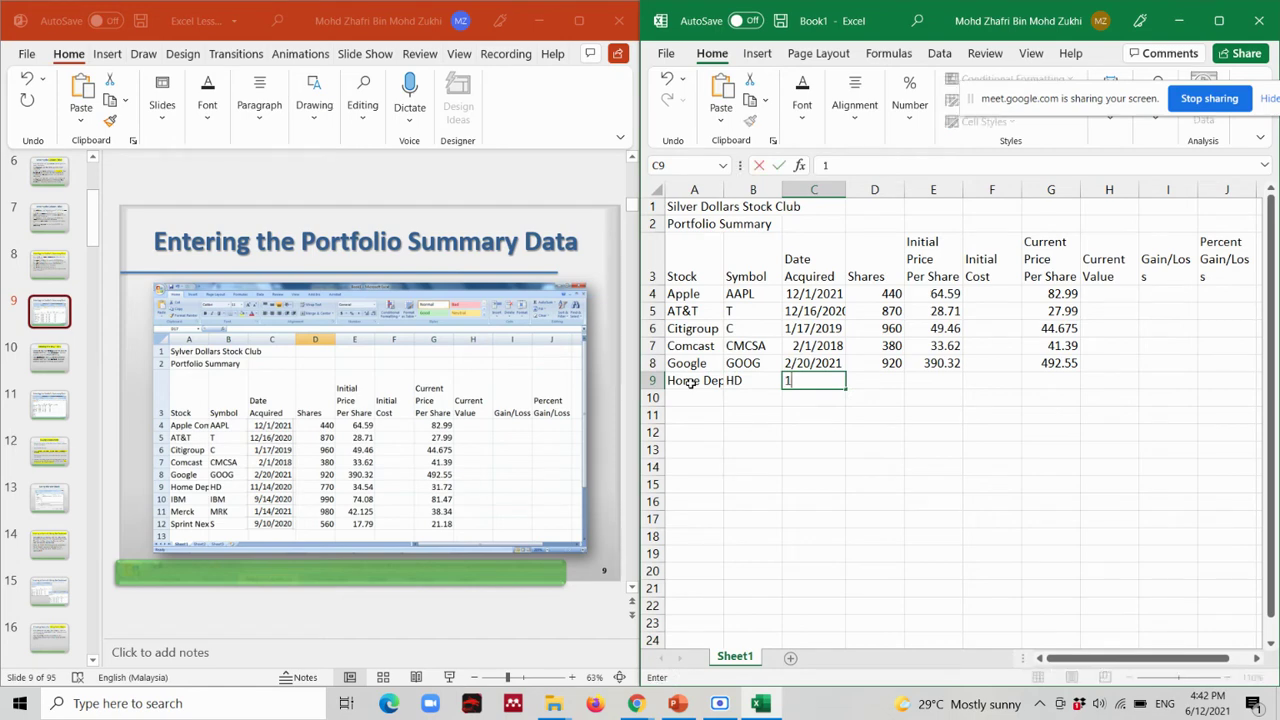
{"action": "type", "text": "1/14/"}
{"action": "type", "text": "2020"}
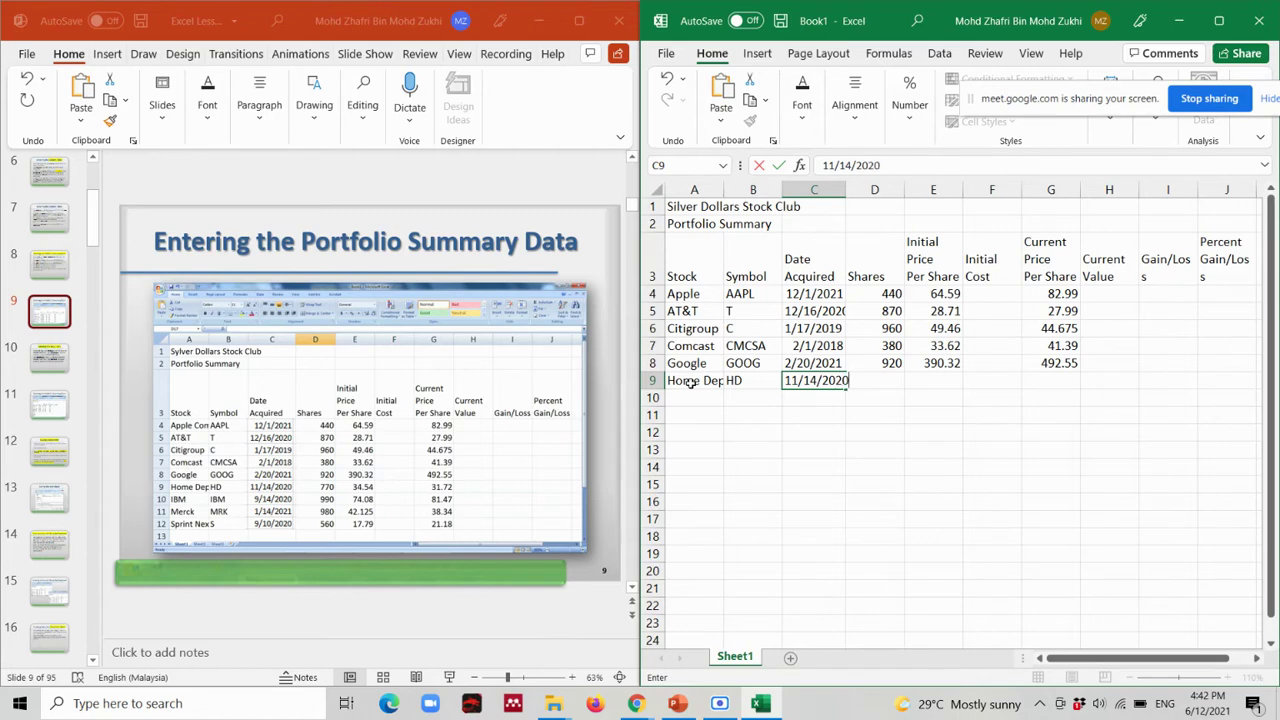
{"action": "key", "text": "Tab"}
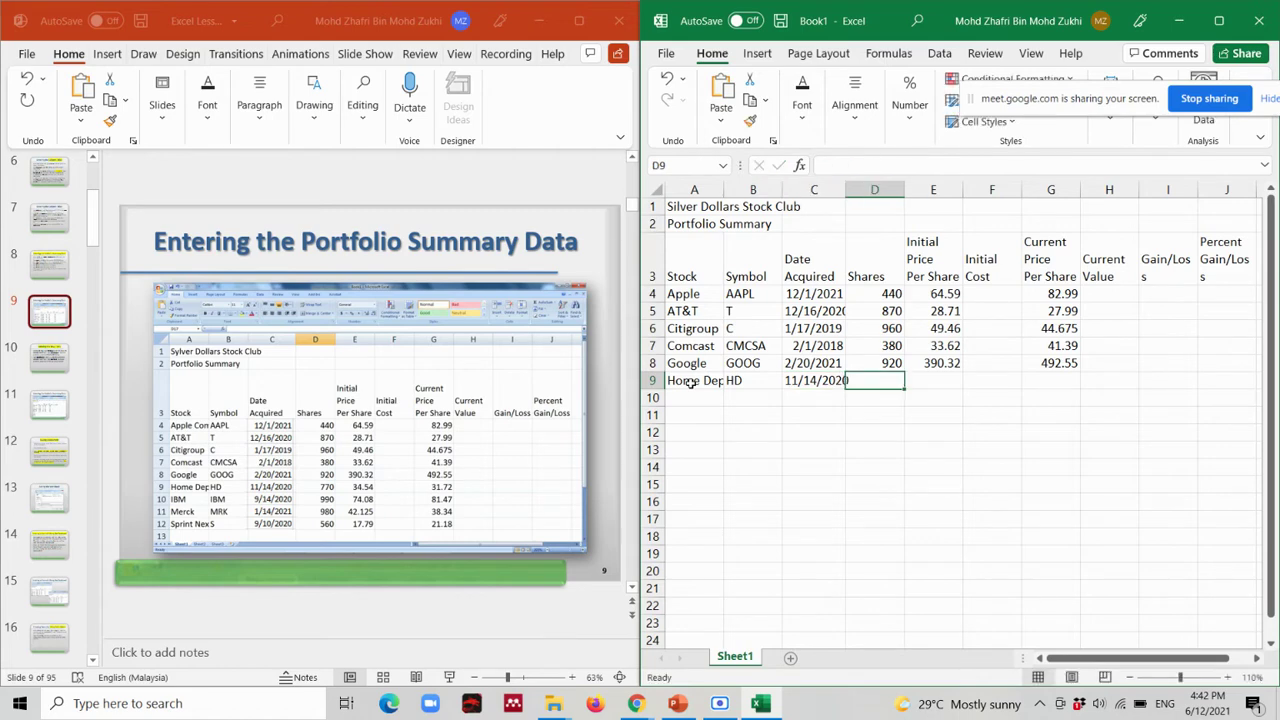
{"action": "type", "text": "770"}
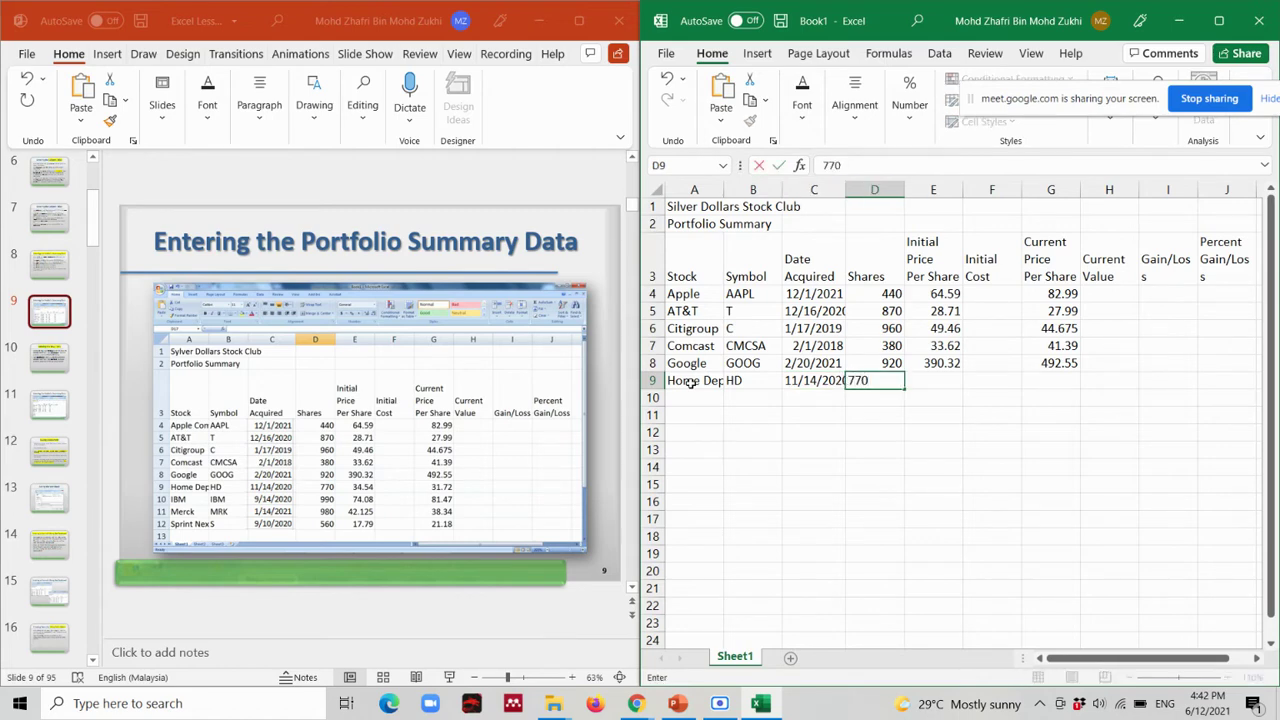
{"action": "key", "text": "Tab"}
{"action": "type", "text": "34.54"}
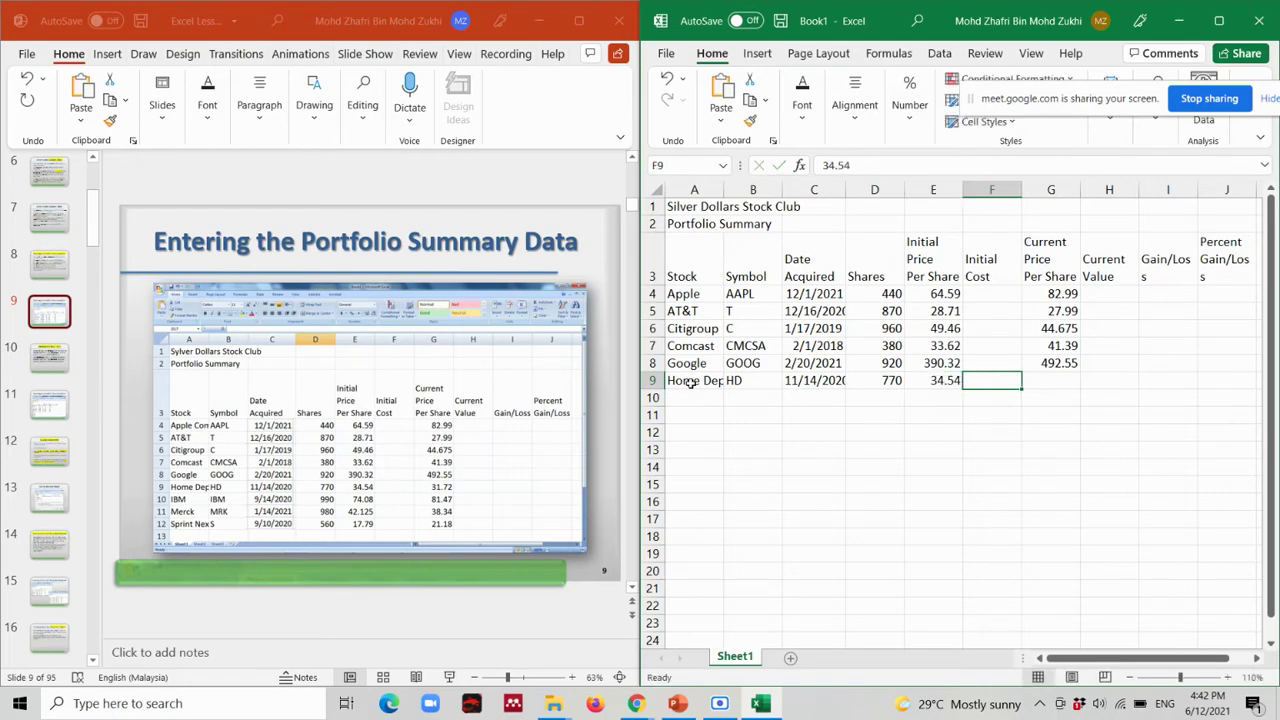
{"action": "key", "text": "Tab"}
{"action": "key", "text": "Tab"}
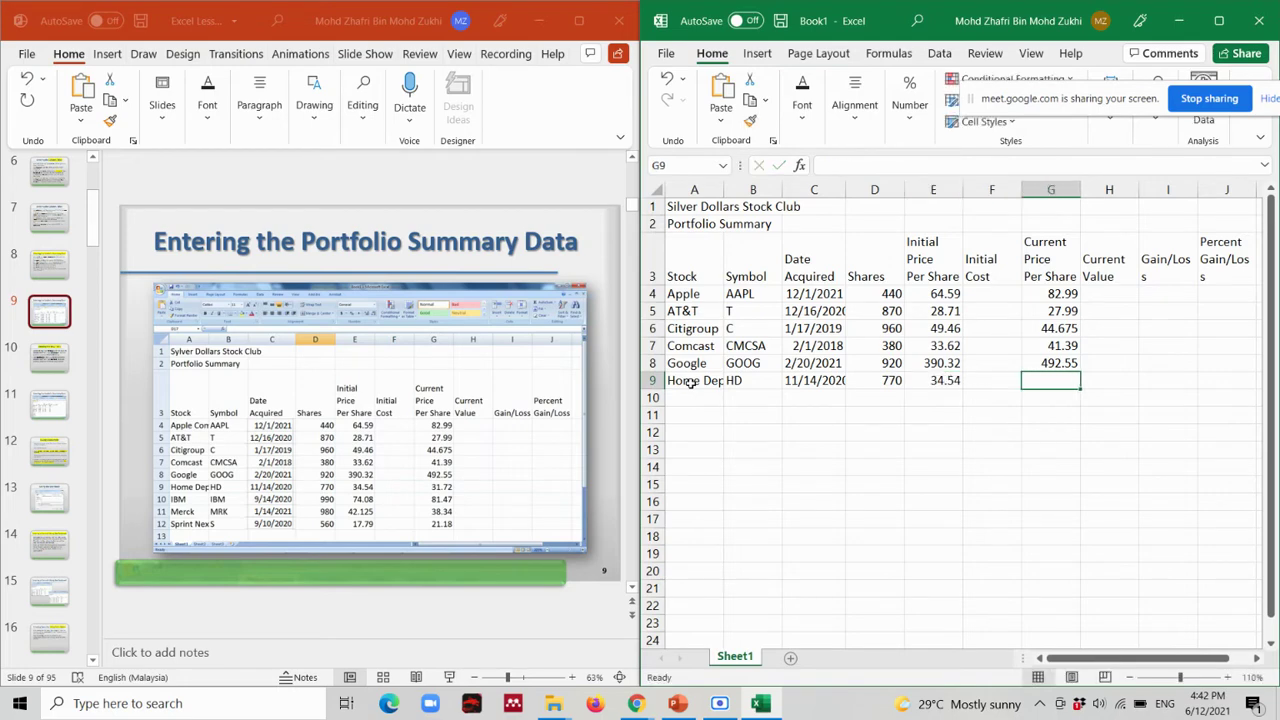
{"action": "type", "text": "31.72"}
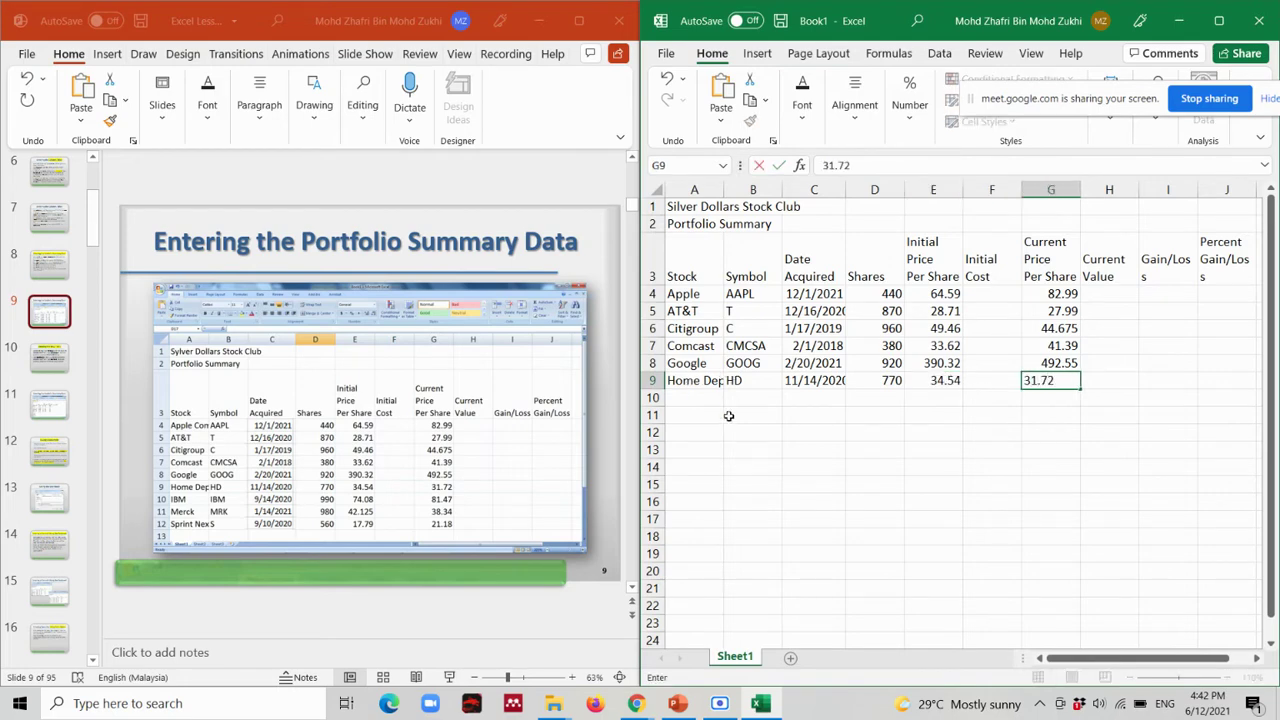
Enter the IBM row: symbol IBM, 9/14/2020, 990 shares, initial price 74.08, current 81.47.
{"action": "left_click", "coordinate": [692, 395]}
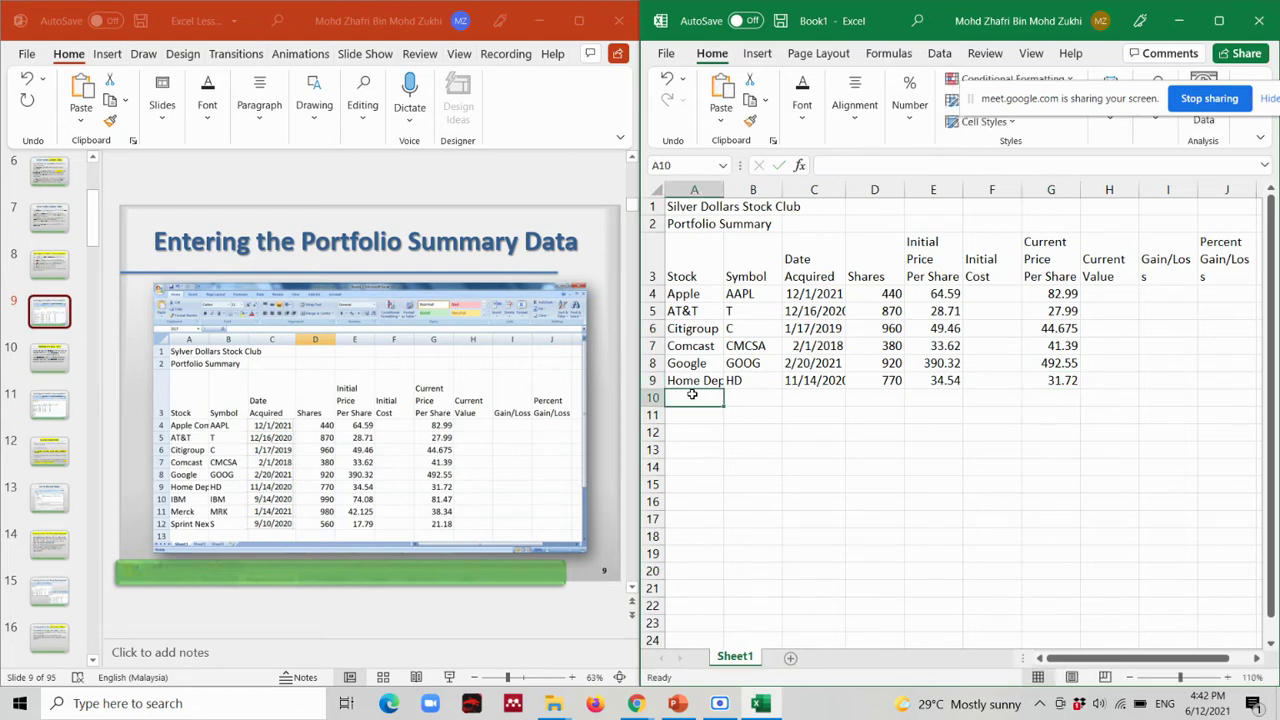
{"action": "type", "text": "IBM"}
{"action": "key", "text": "Tab"}
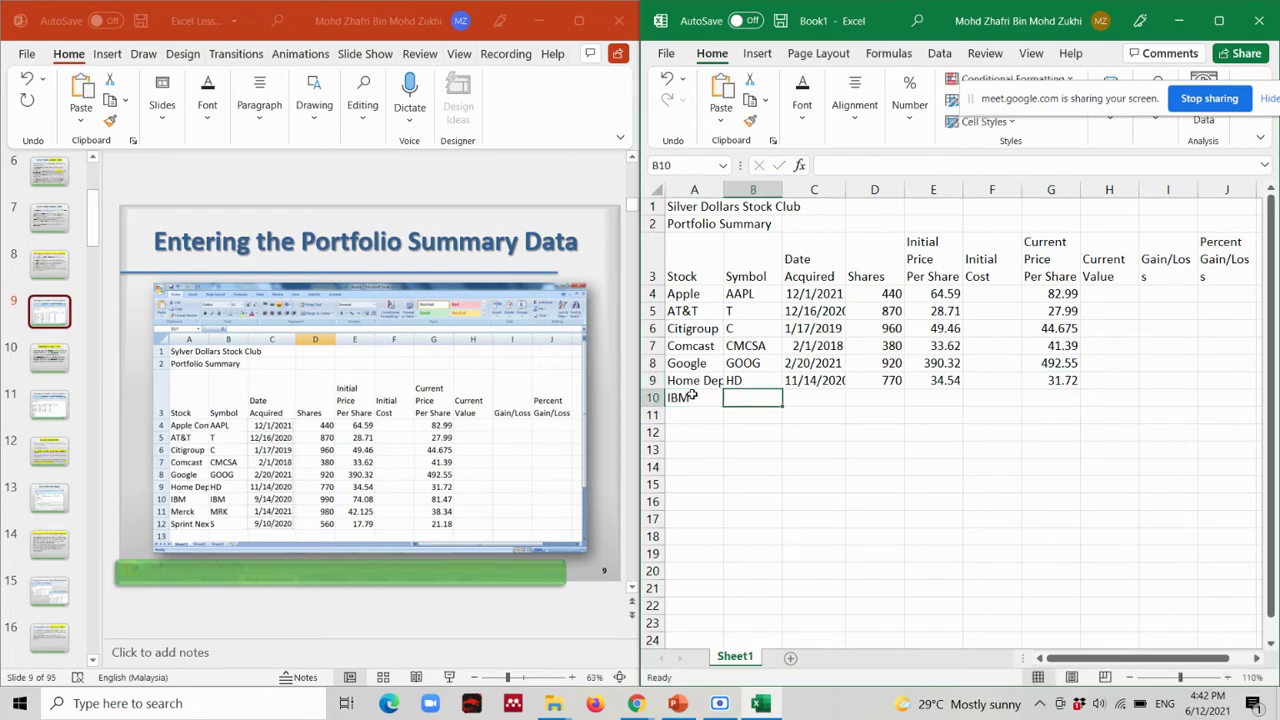
{"action": "type", "text": "IBM"}
{"action": "key", "text": "Tab"}
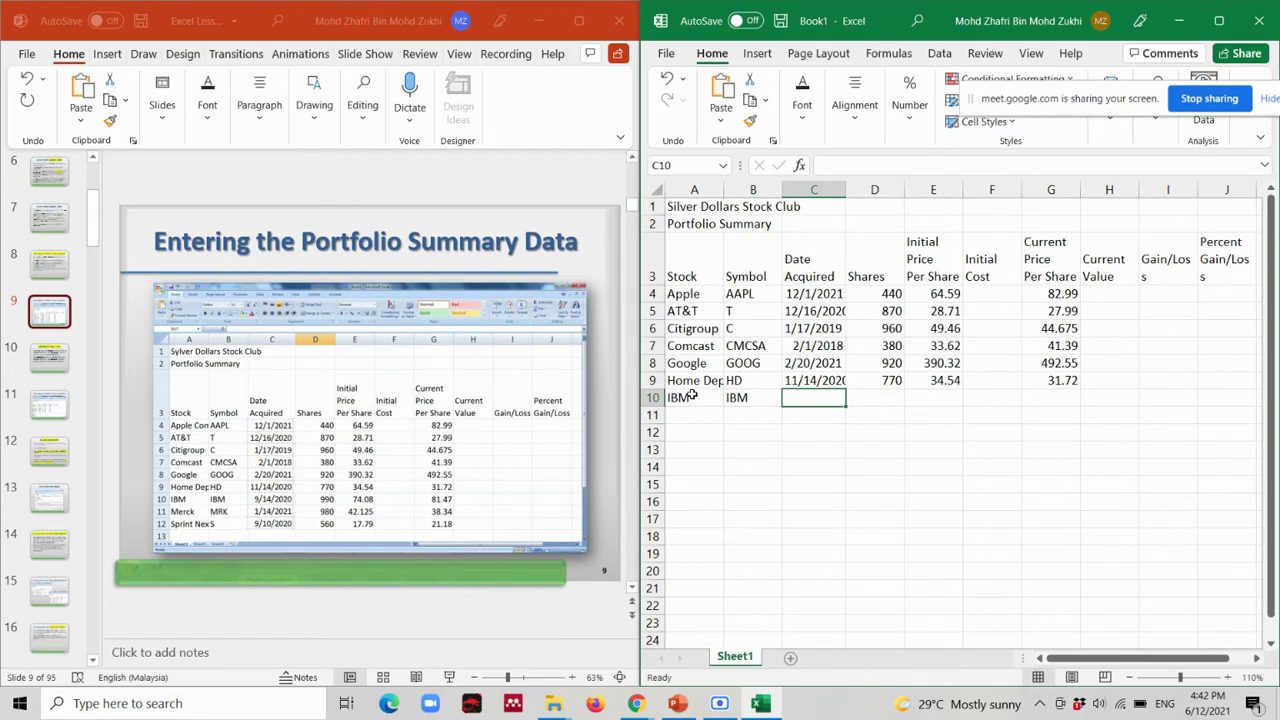
{"action": "type", "text": "9/"}
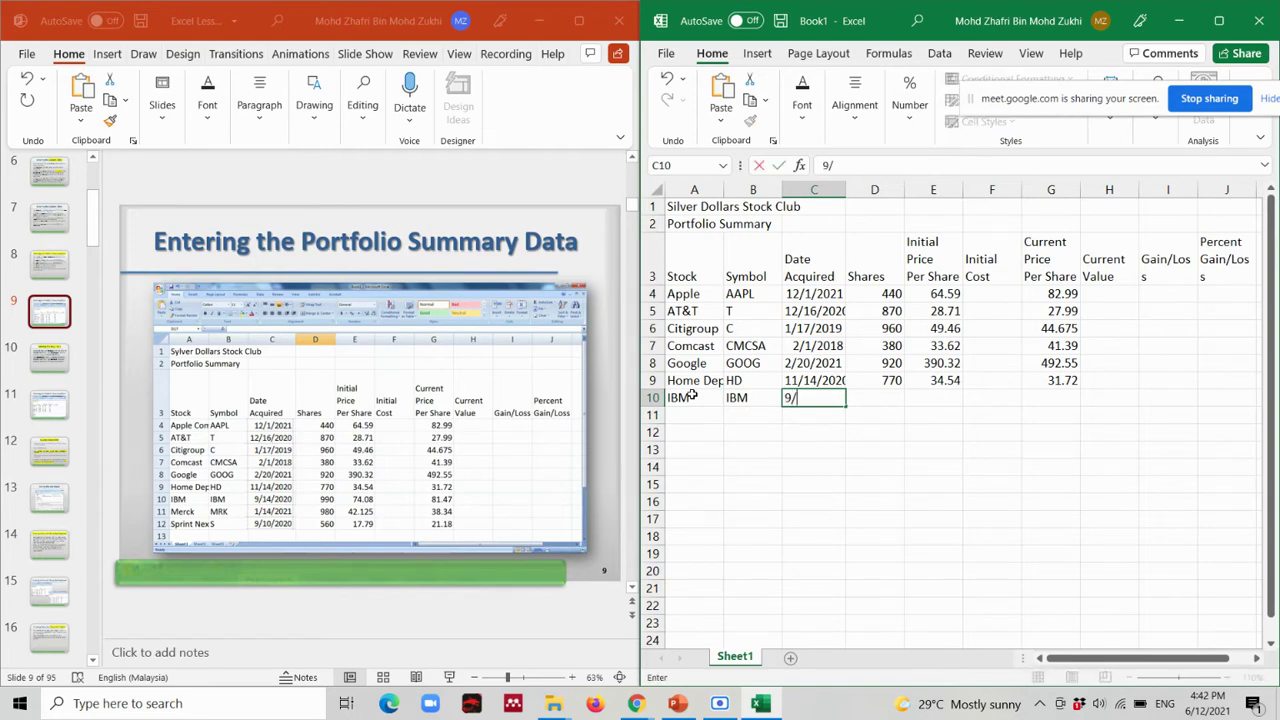
{"action": "type", "text": "14"}
{"action": "type", "text": "/2020"}
{"action": "key", "text": "Tab"}
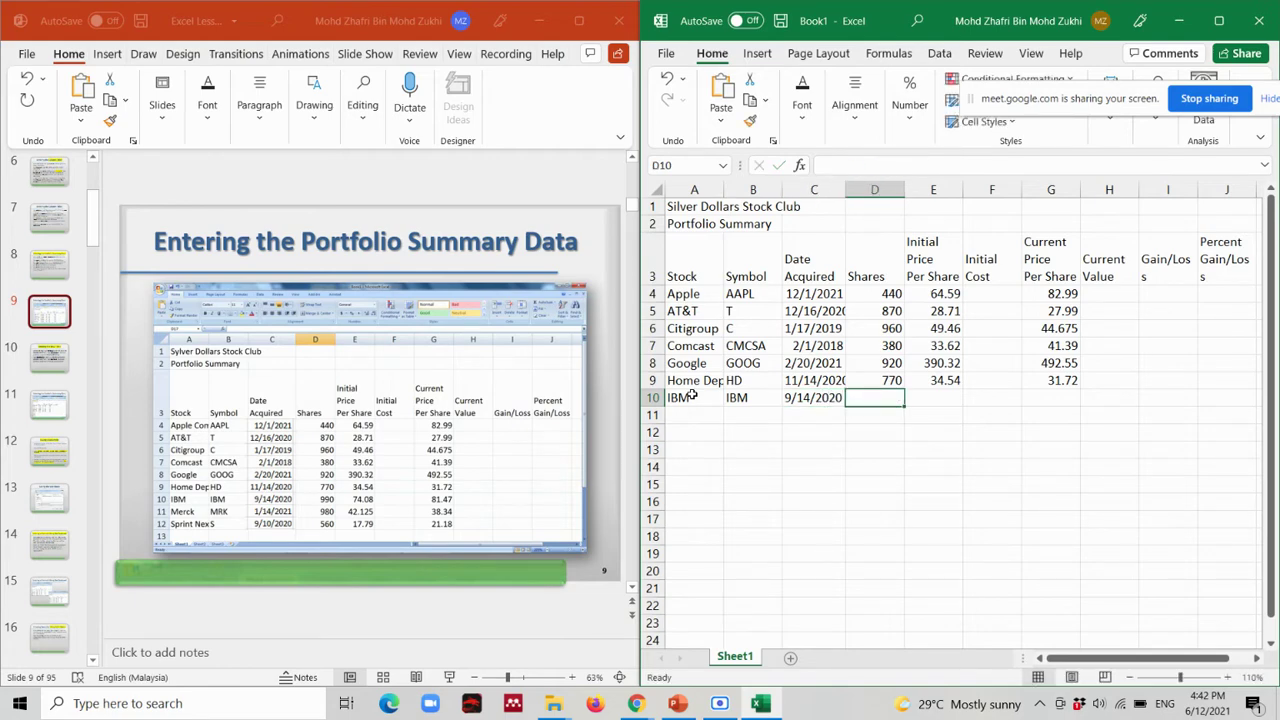
{"action": "type", "text": "990"}
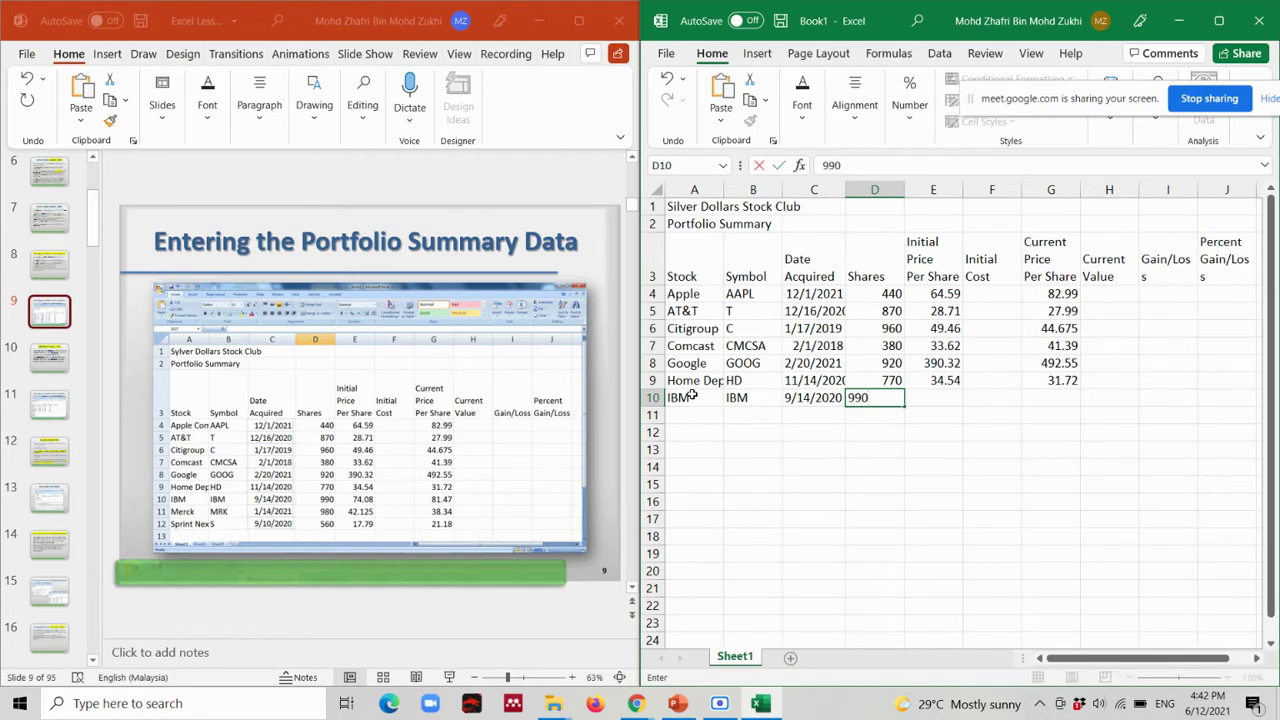
{"action": "key", "text": "Tab"}
{"action": "type", "text": "74."}
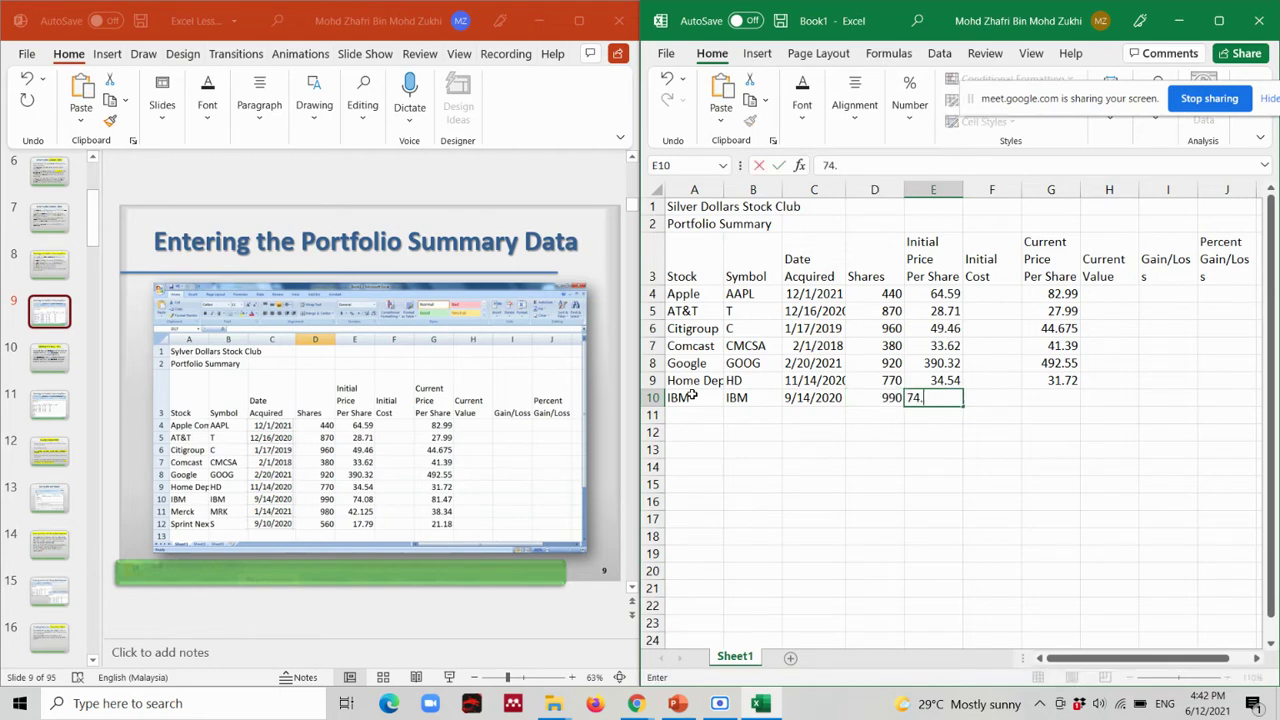
{"action": "type", "text": "08"}
{"action": "key", "text": "Tab"}
{"action": "key", "text": "Tab"}
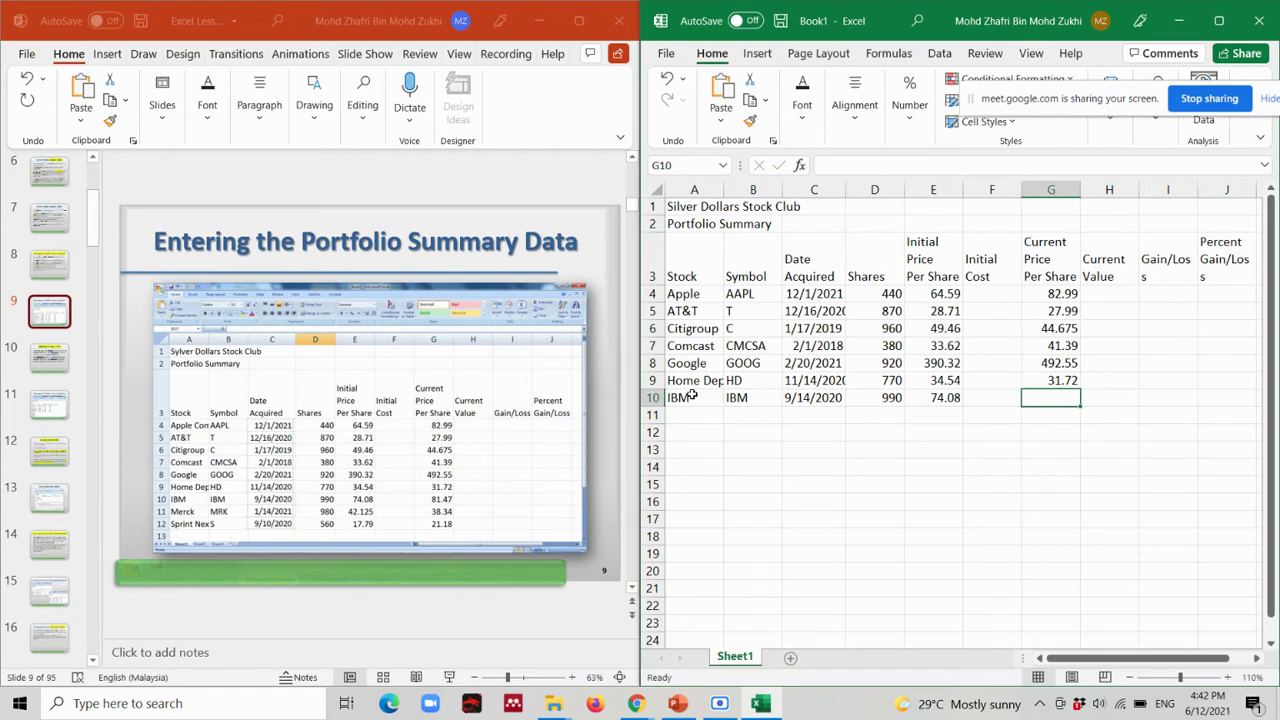
{"action": "type", "text": "81.47"}
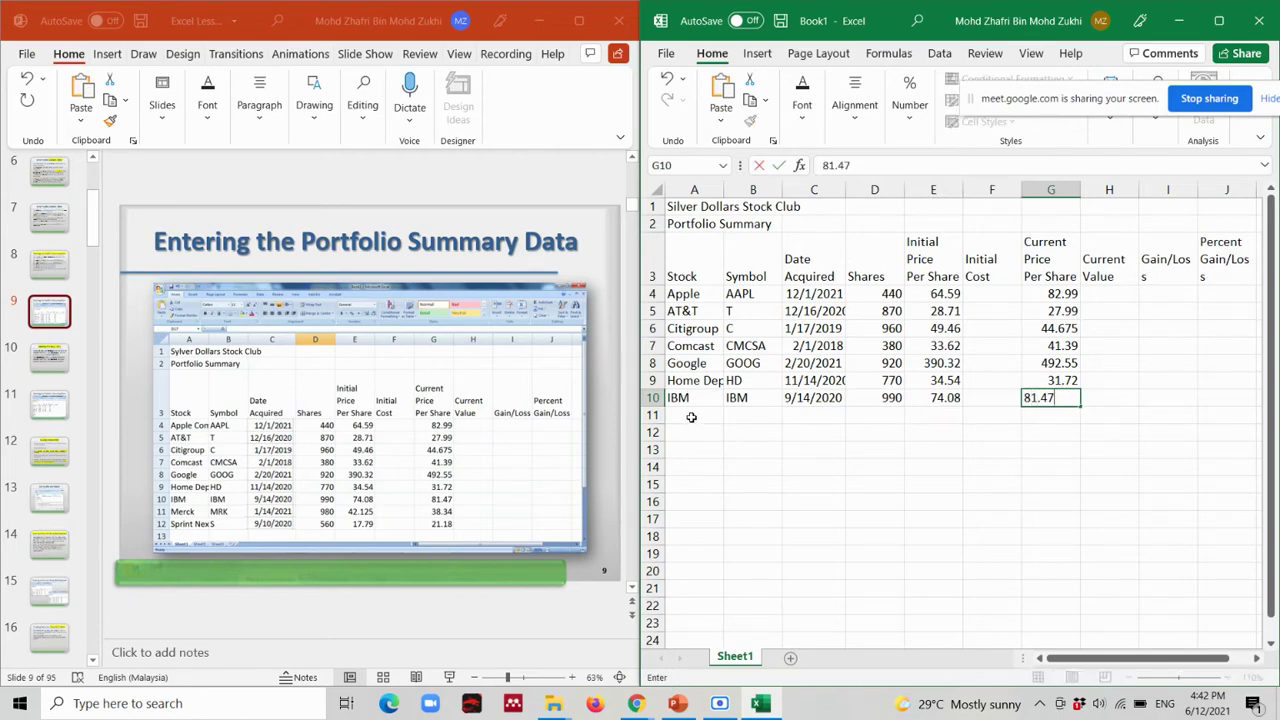
Enter the Merck row: MRK, 1/14/2021, 980 shares, initial price 42.125, current 38.34.
{"action": "left_click", "coordinate": [692, 415]}
{"action": "type", "text": "Mer"}
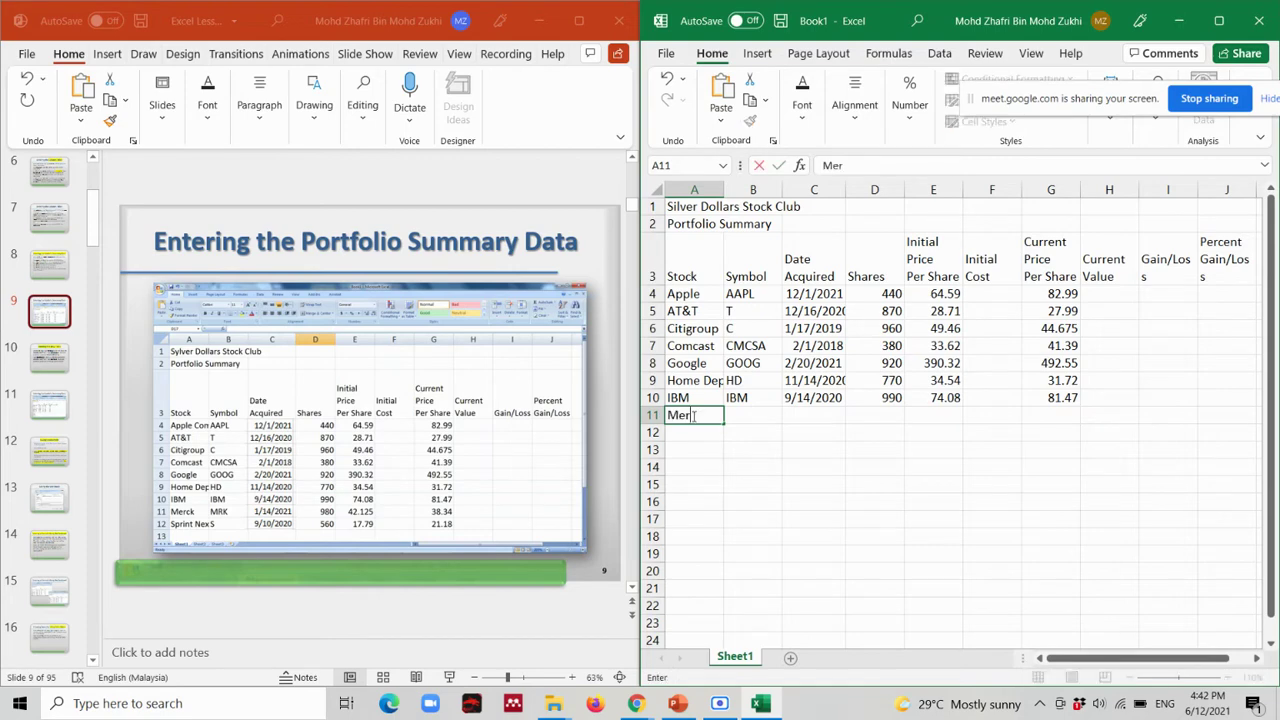
{"action": "type", "text": "ck"}
{"action": "key", "text": "Tab"}
{"action": "type", "text": "M"}
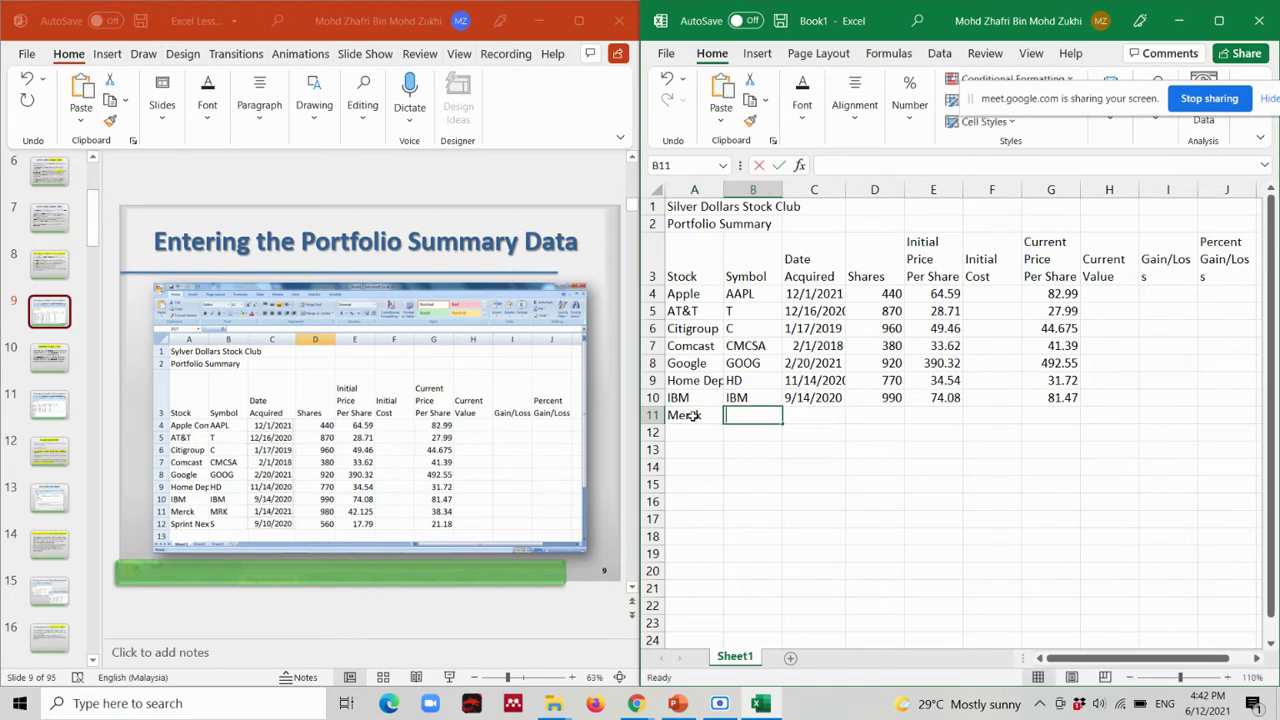
{"action": "type", "text": "RK"}
{"action": "key", "text": "Tab"}
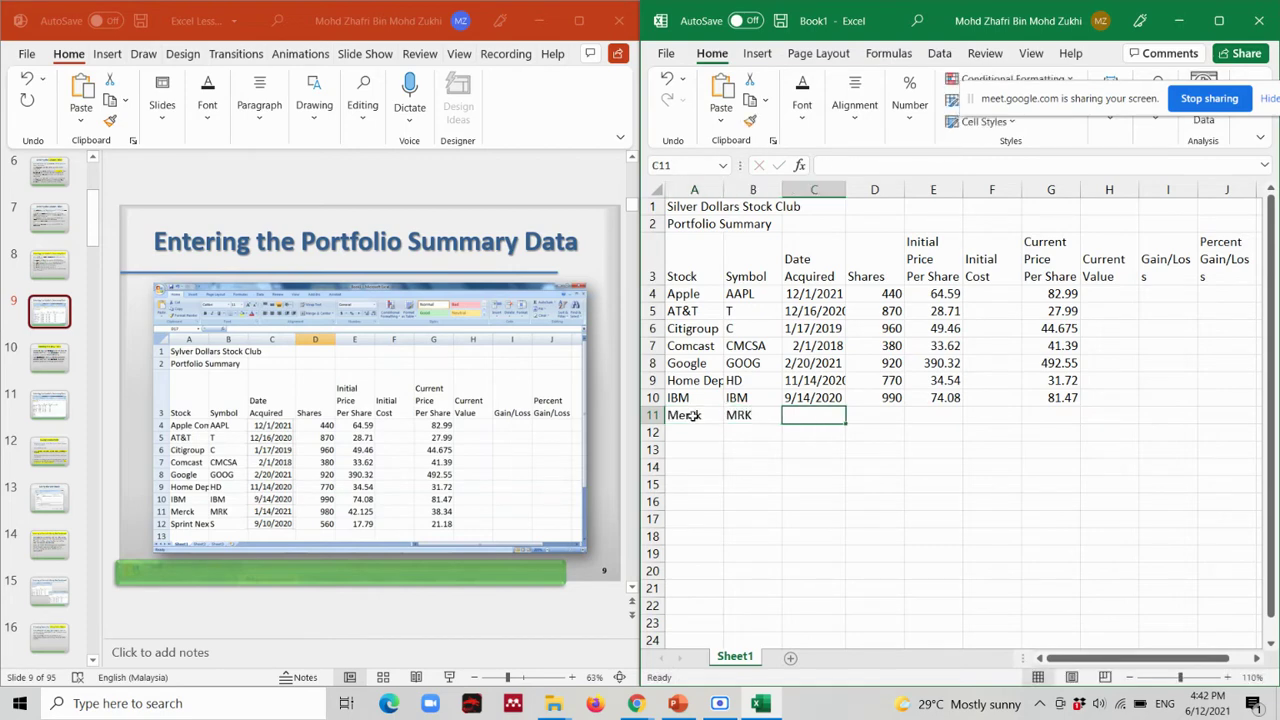
{"action": "type", "text": "1/14"}
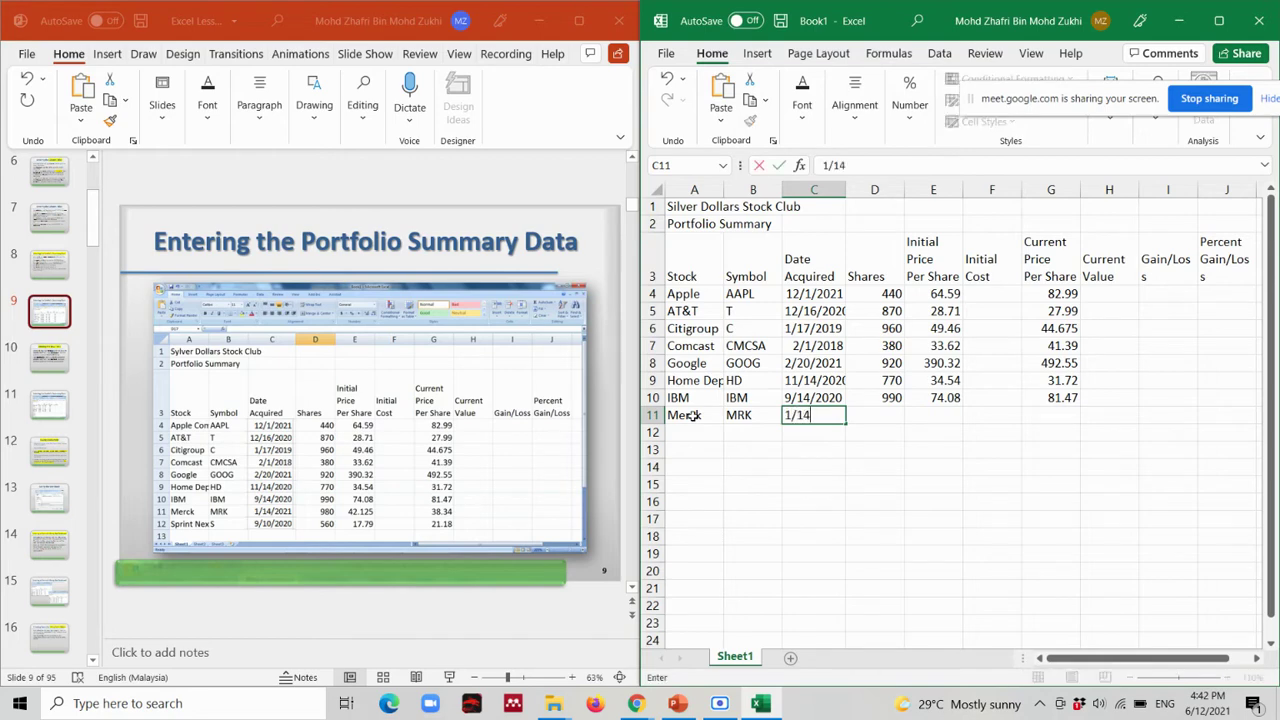
{"action": "type", "text": "/2021"}
{"action": "key", "text": "Tab"}
{"action": "type", "text": "98"}
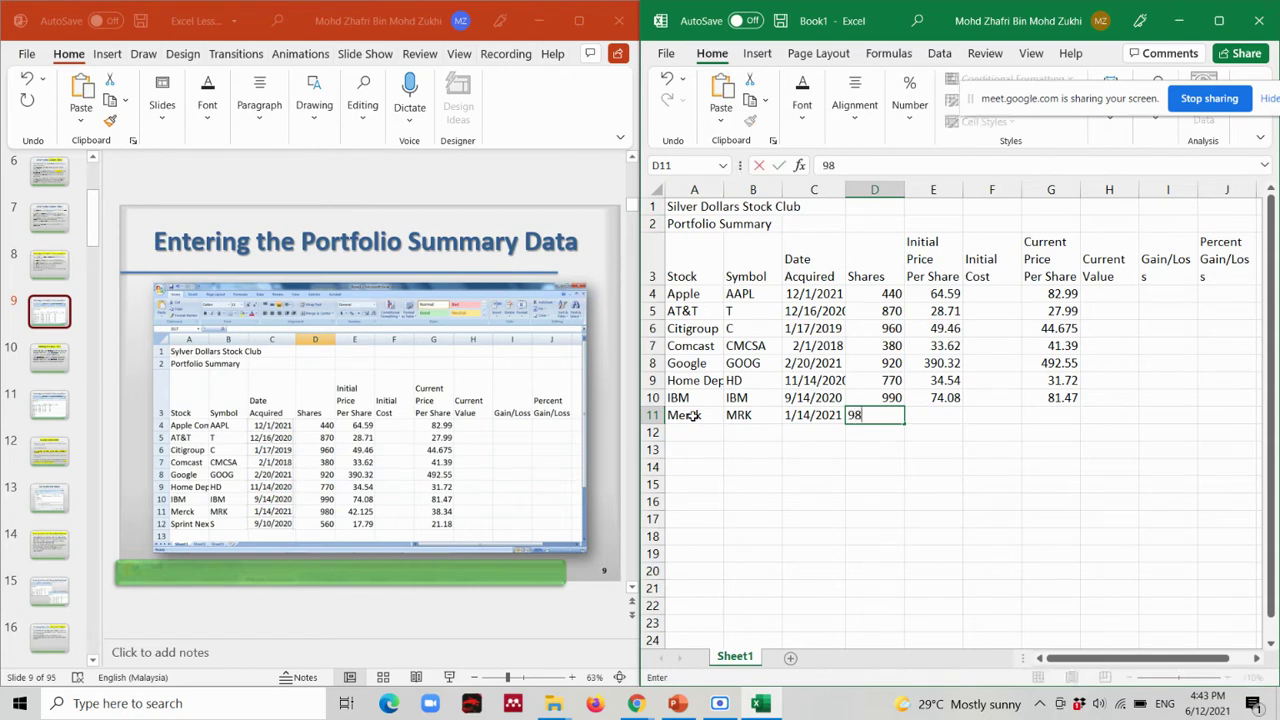
{"action": "type", "text": "0"}
{"action": "key", "text": "Tab"}
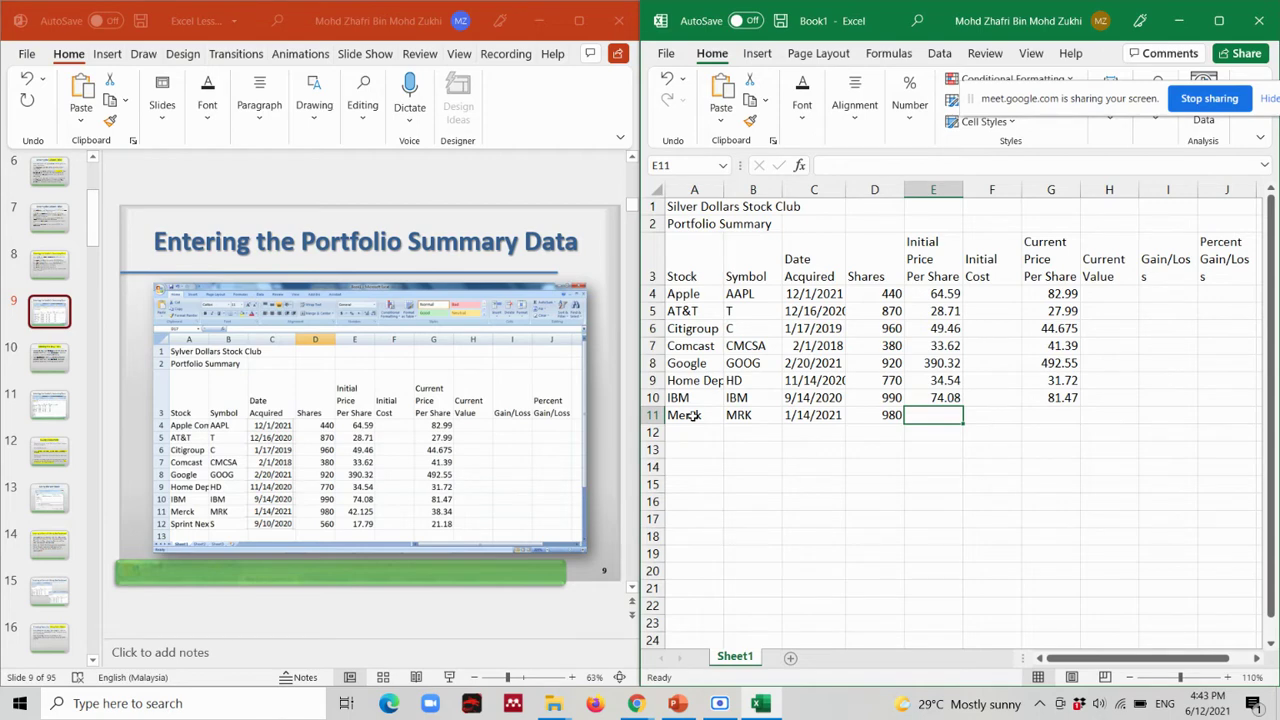
{"action": "type", "text": "42."}
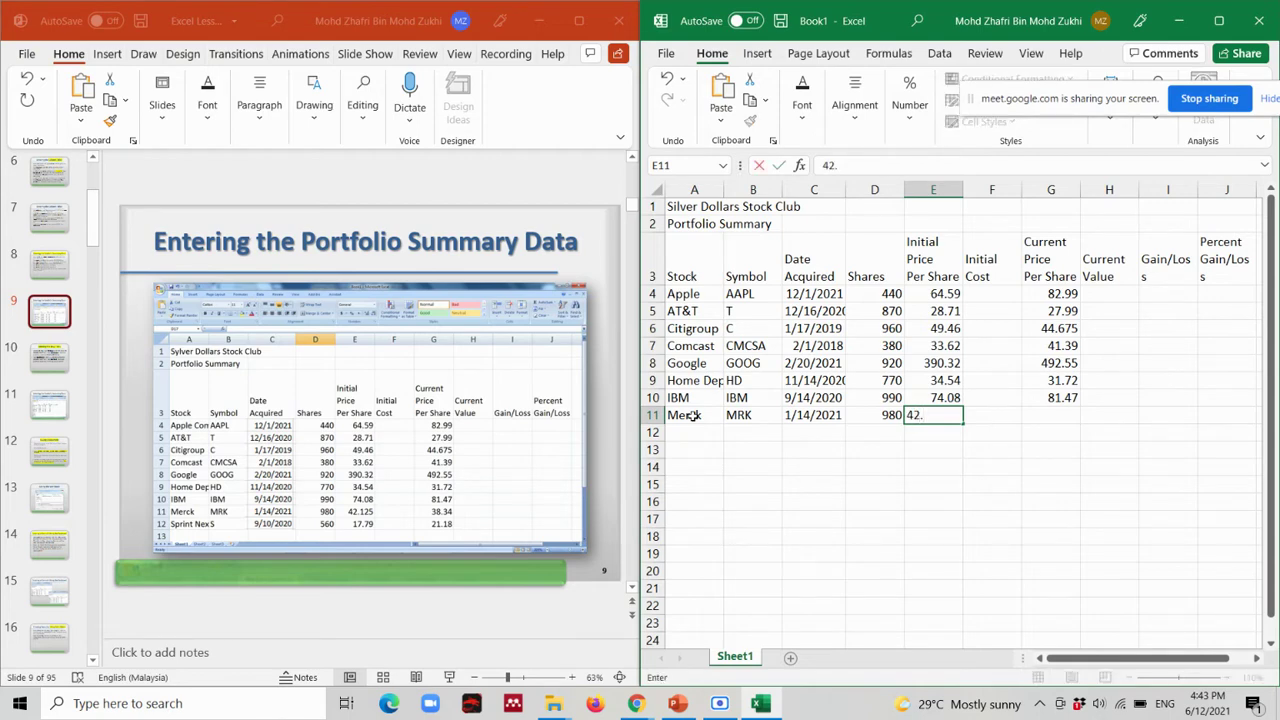
{"action": "type", "text": "125"}
{"action": "left_click", "coordinate": [1058, 418]}
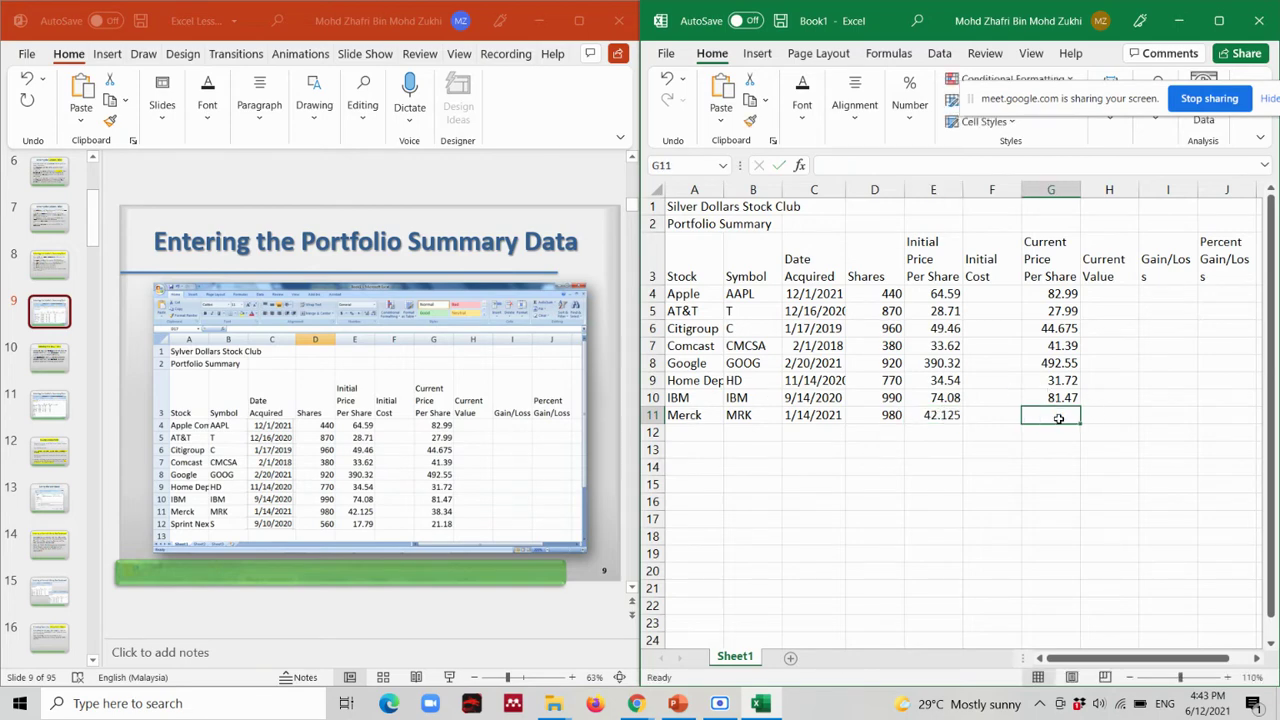
{"action": "type", "text": "38."}
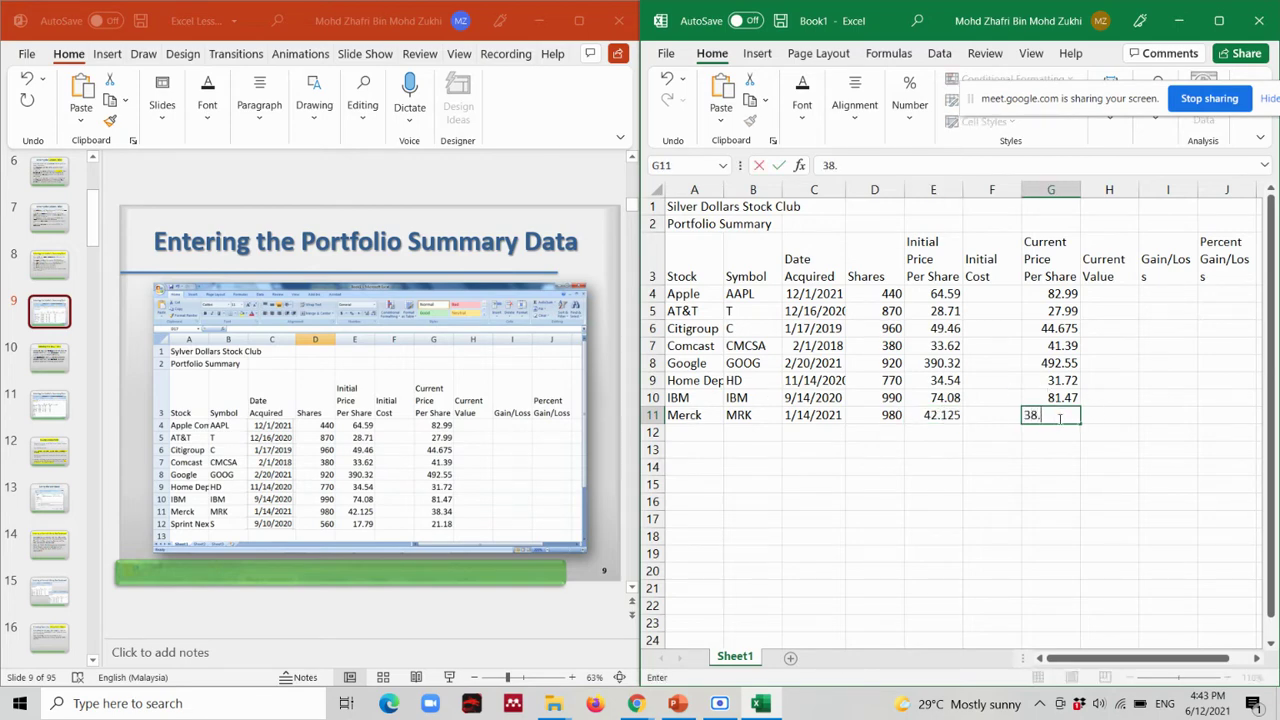
{"action": "type", "text": "34"}
Fill row 12 with Sprint Nex, symbol S, date corrected to 9/10/2020, 560 shares, 17.79, 21.15.
{"action": "left_click", "coordinate": [700, 433]}
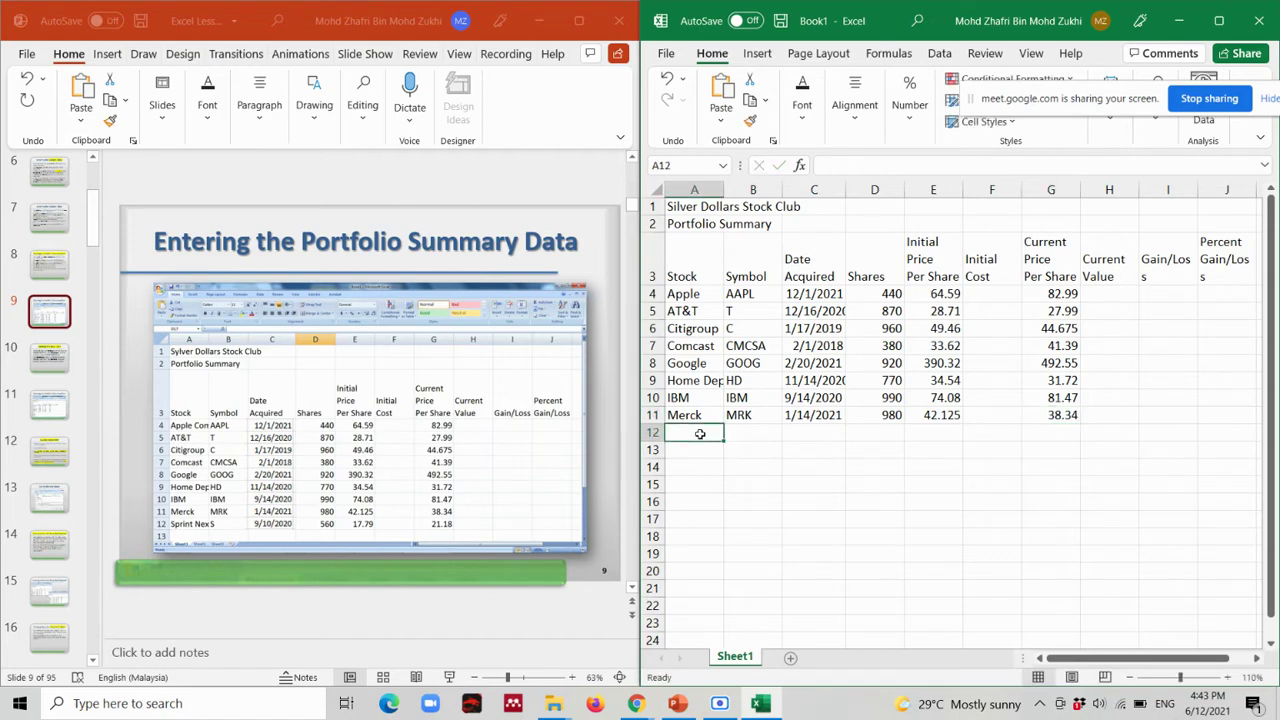
{"action": "type", "text": "Sprint"}
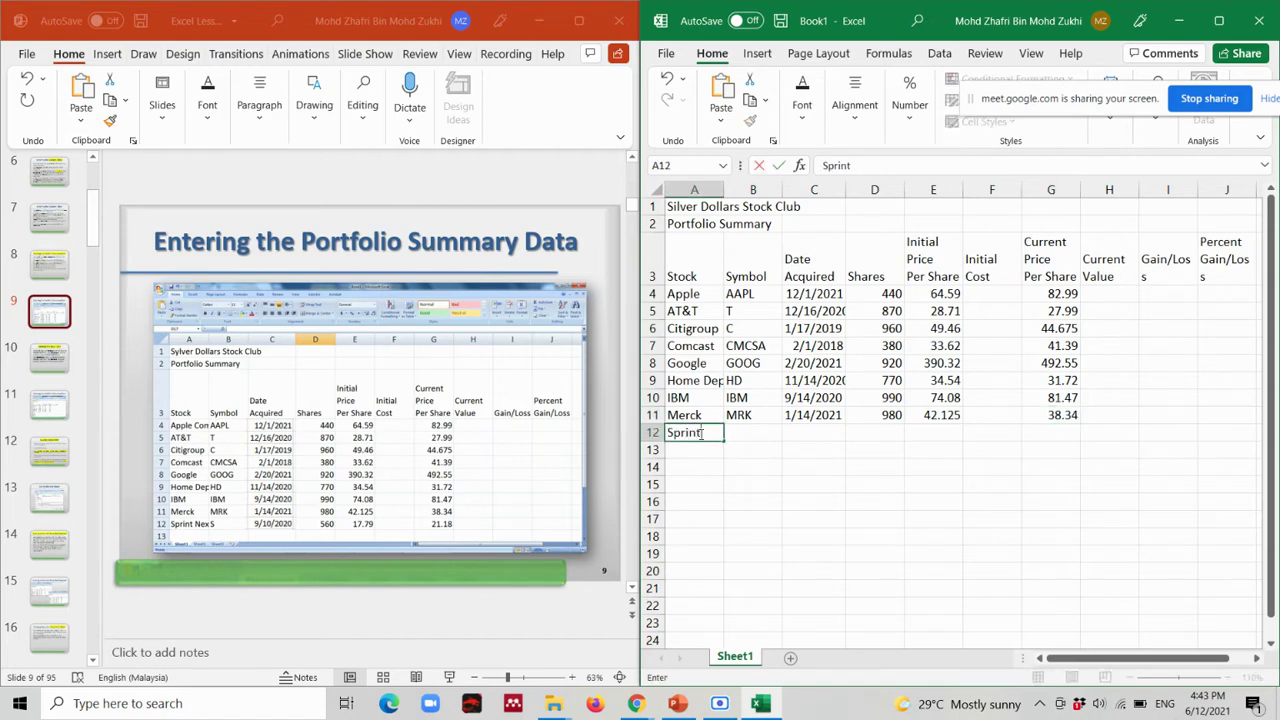
{"action": "type", "text": " Nex"}
{"action": "key", "text": "Tab"}
{"action": "type", "text": "S"}
{"action": "key", "text": "Tab"}
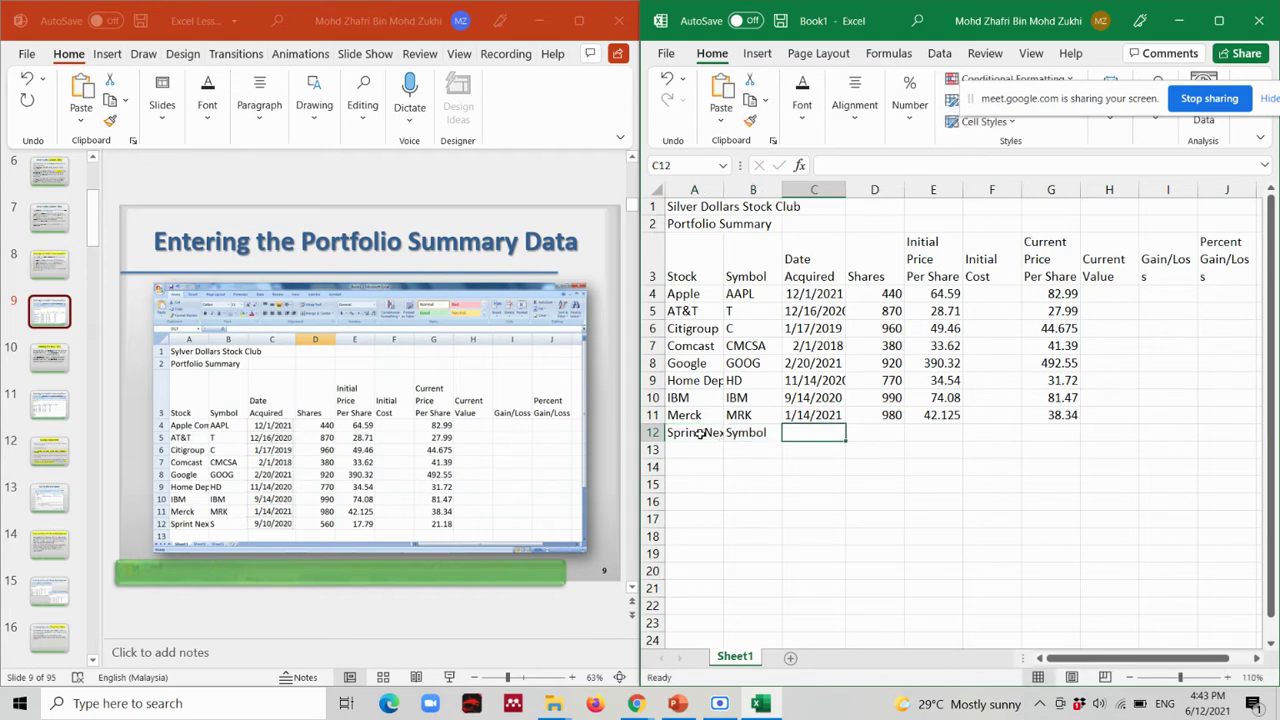
{"action": "type", "text": "9/10/"}
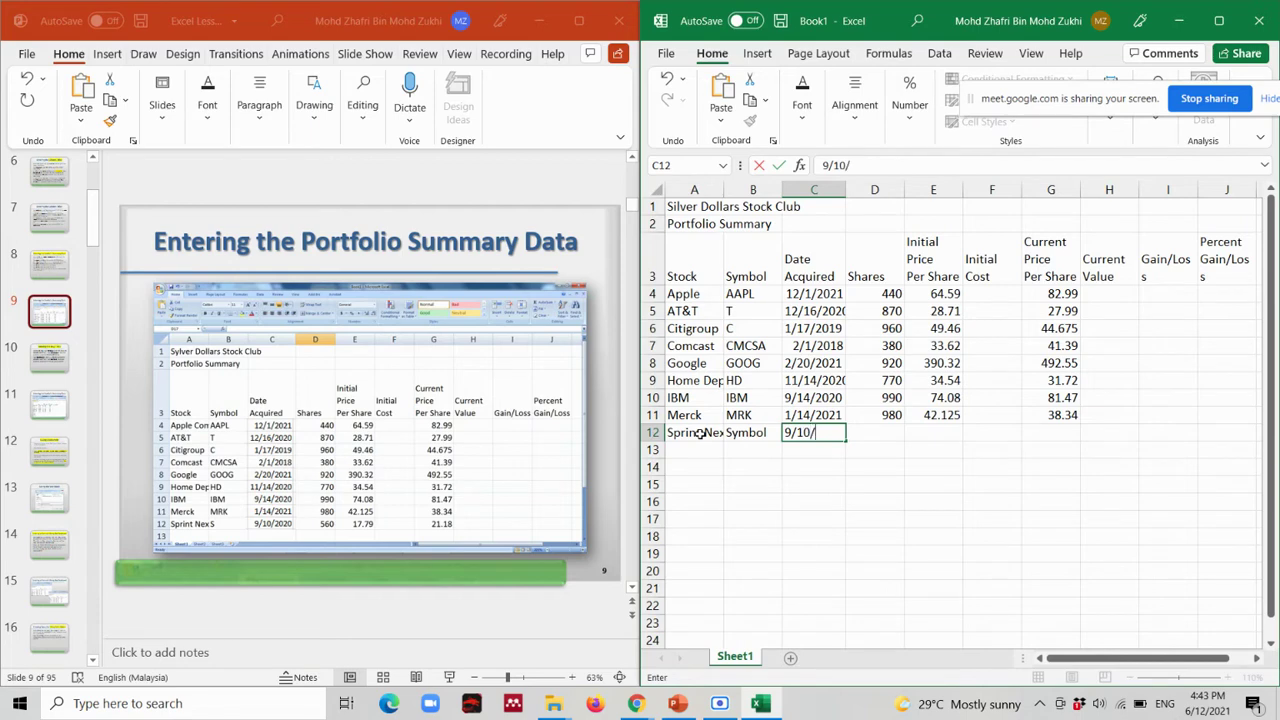
{"action": "type", "text": "22"}
{"action": "key", "text": "BackSpace"}
{"action": "type", "text": "020"}
{"action": "key", "text": "Tab"}
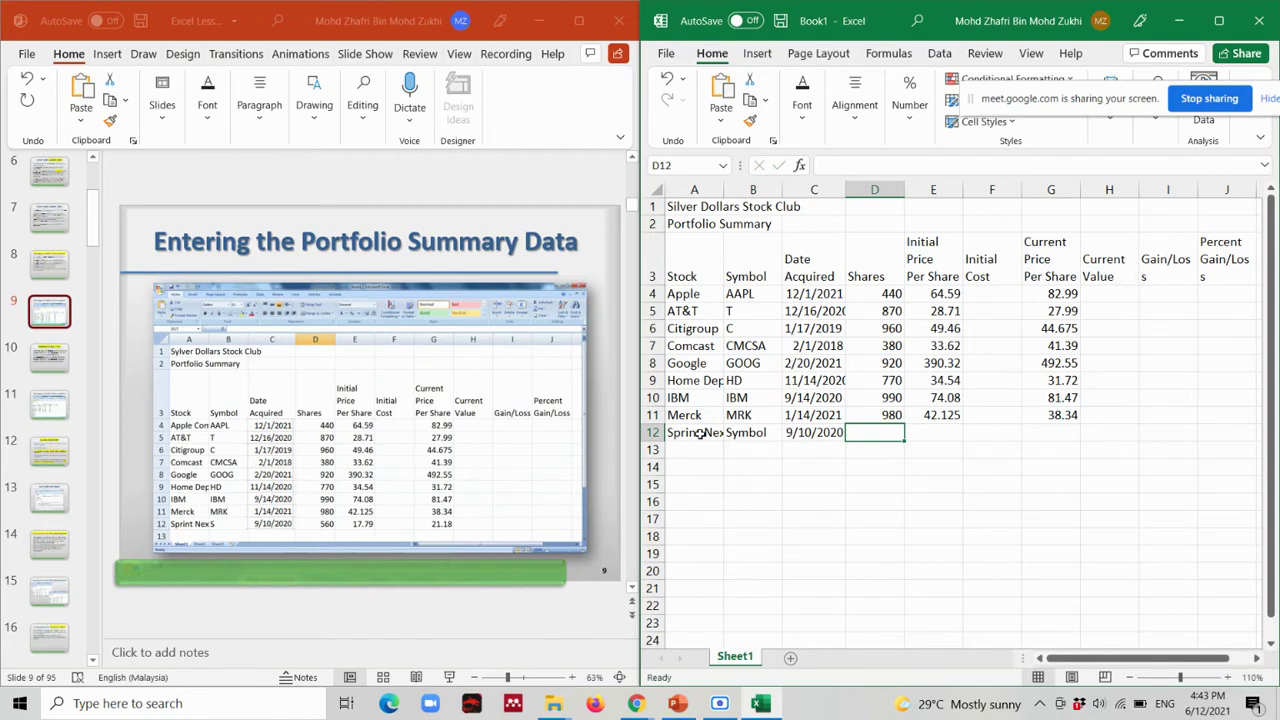
{"action": "type", "text": "560"}
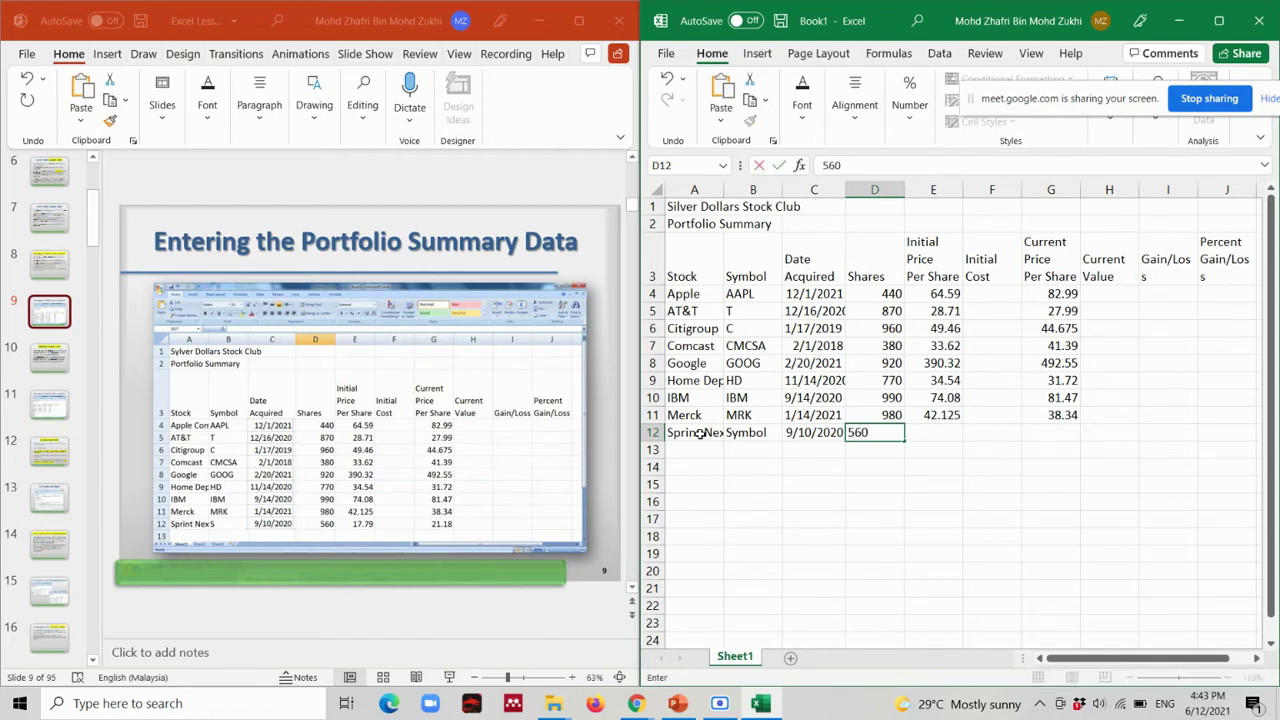
{"action": "key", "text": "Tab"}
{"action": "type", "text": "17"}
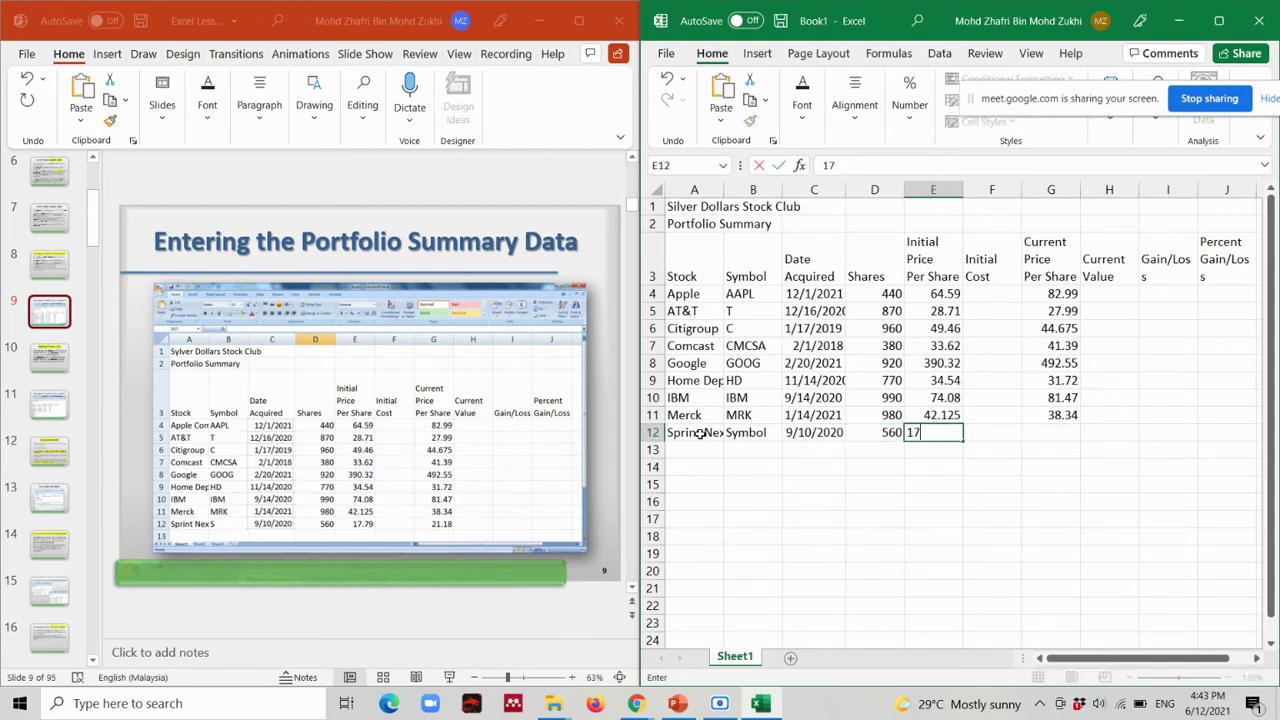
{"action": "type", "text": ".79"}
{"action": "key", "text": "Tab"}
{"action": "key", "text": "Tab"}
{"action": "type", "text": "2"}
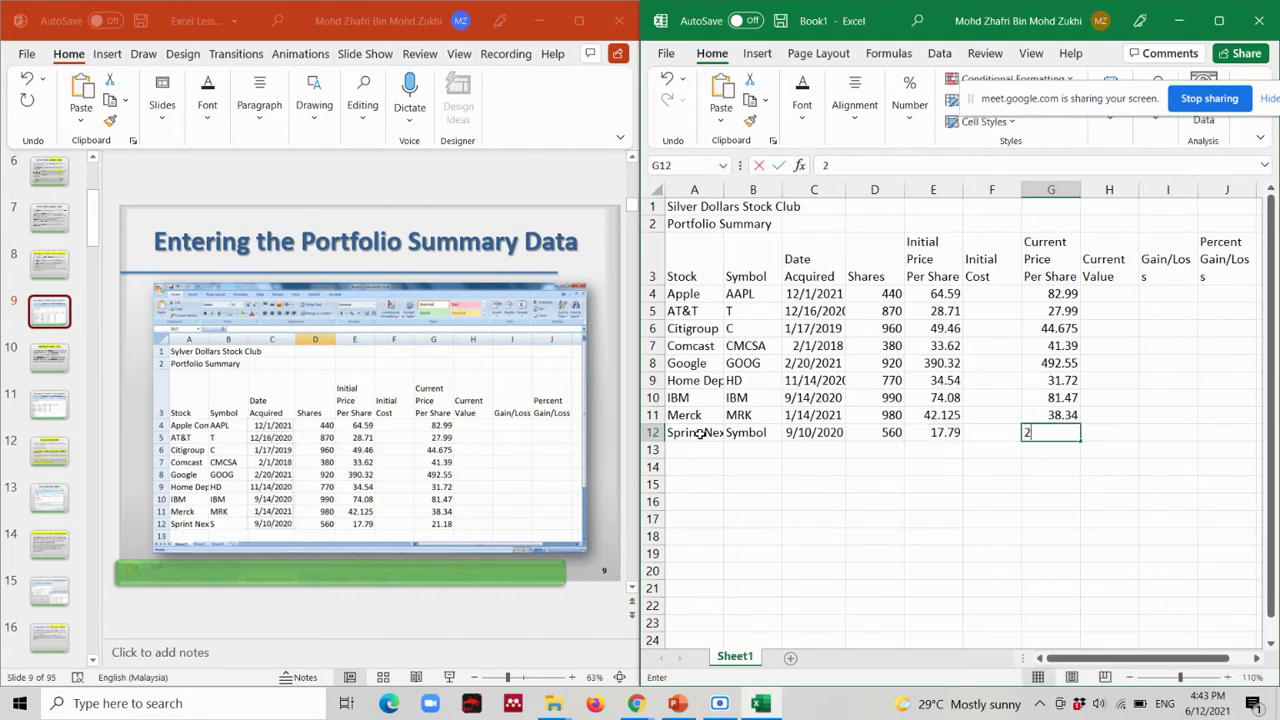
{"action": "type", "text": "1.15"}
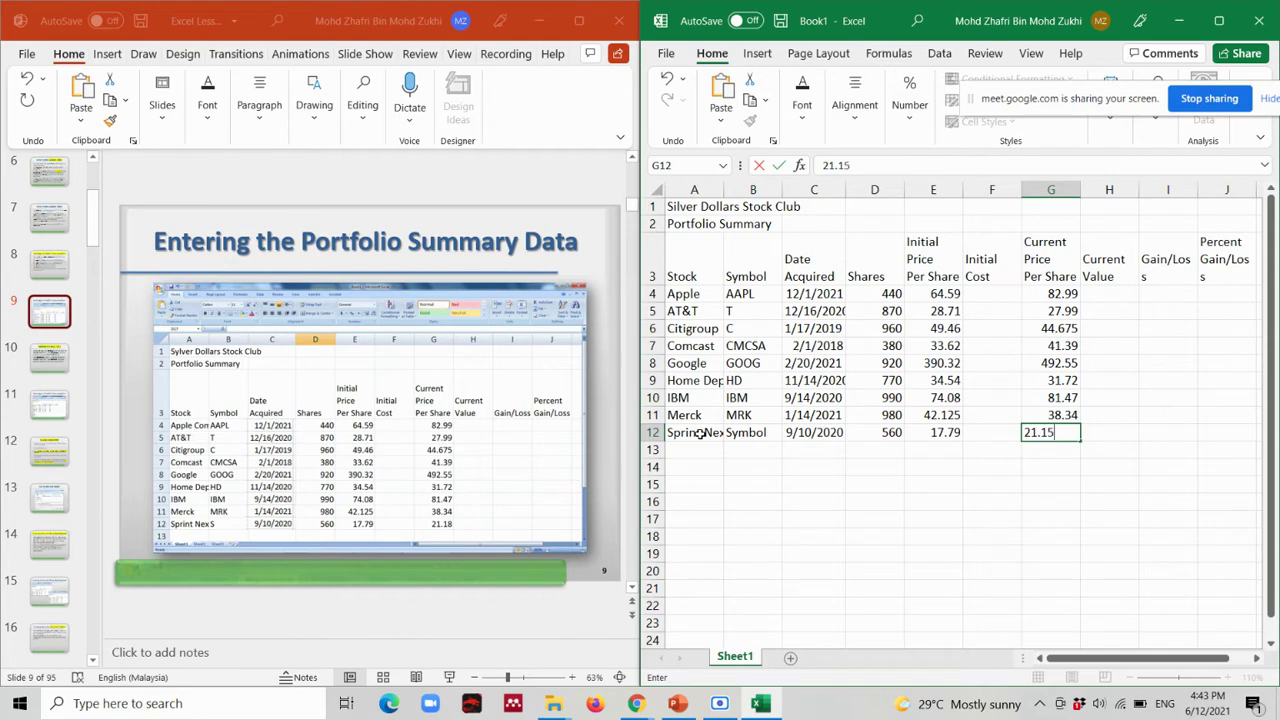
{"action": "left_click", "coordinate": [953, 435]}
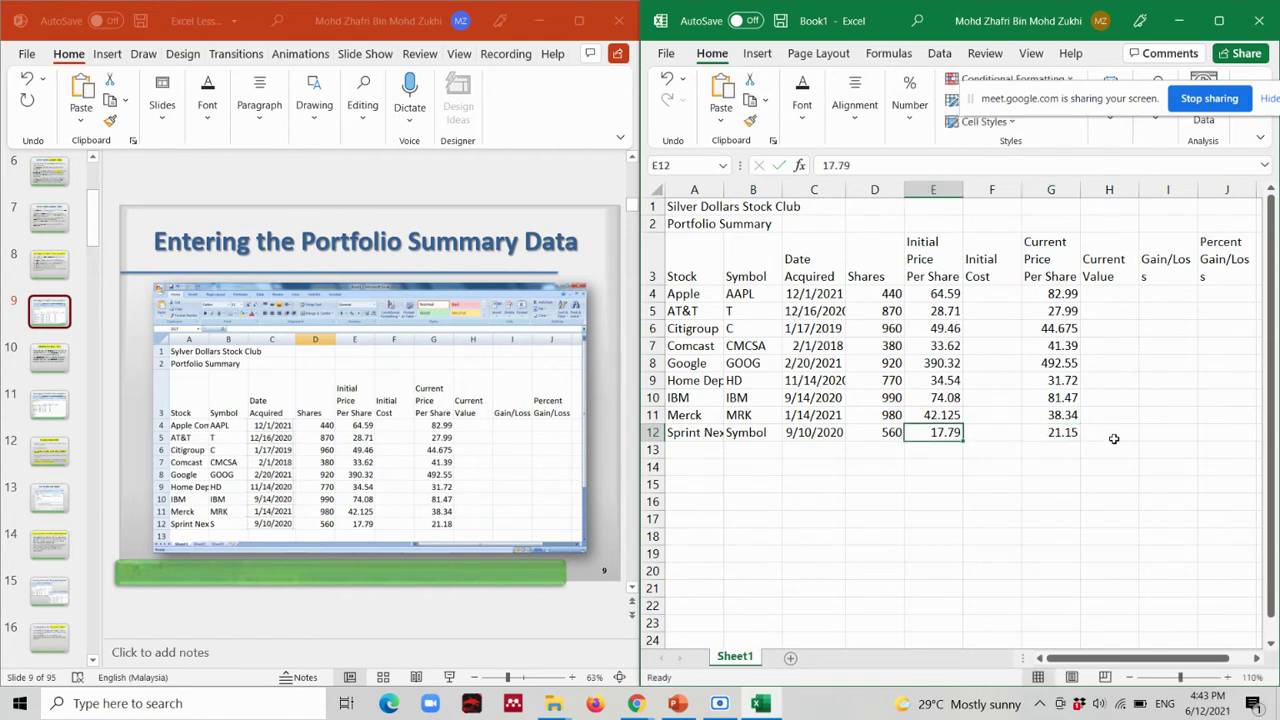
Maximize the Excel portfolio window to fill the screen.
{"action": "left_click", "coordinate": [1219, 22]}
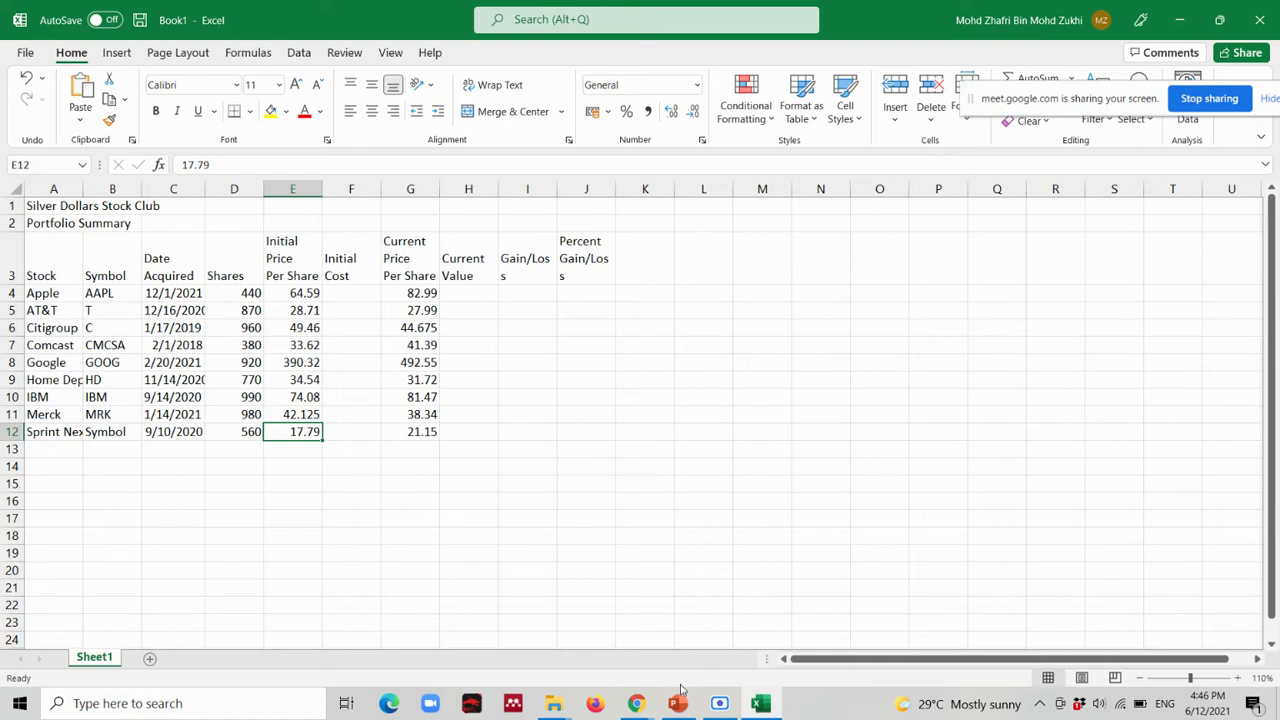
{"action": "mouse_move", "coordinate": [677, 705]}
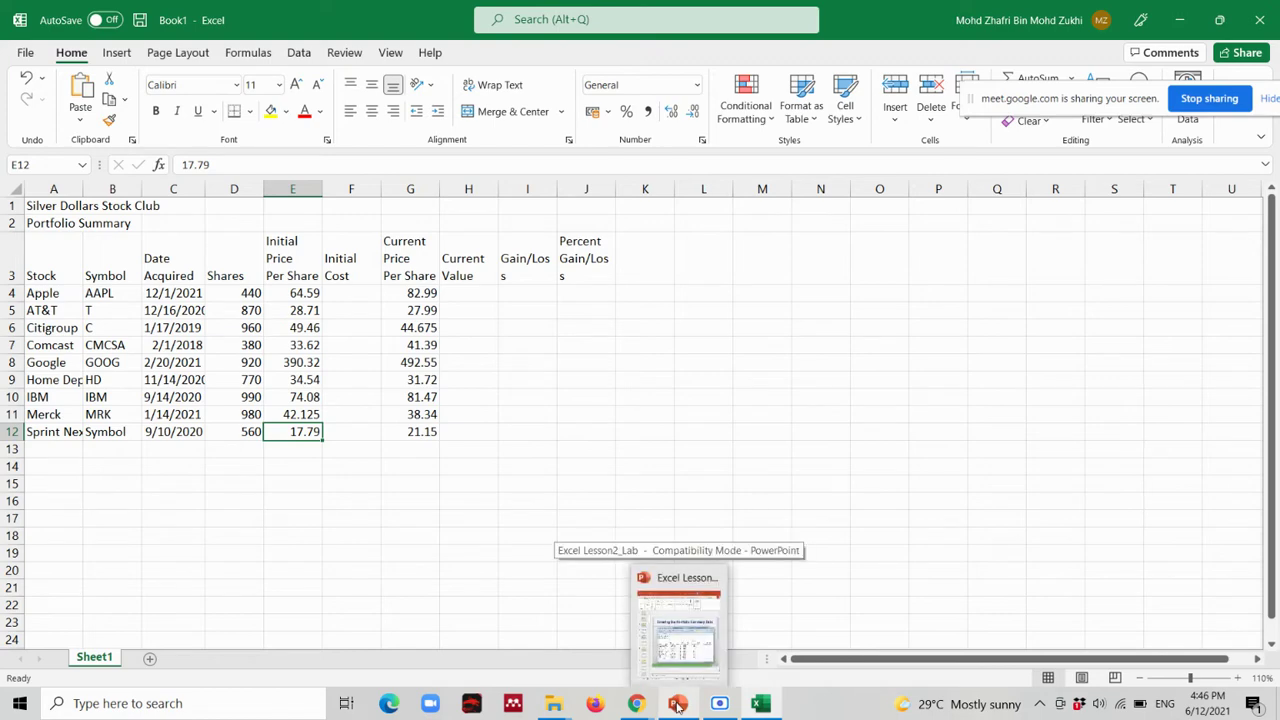
{"action": "mouse_move", "coordinate": [636, 703]}
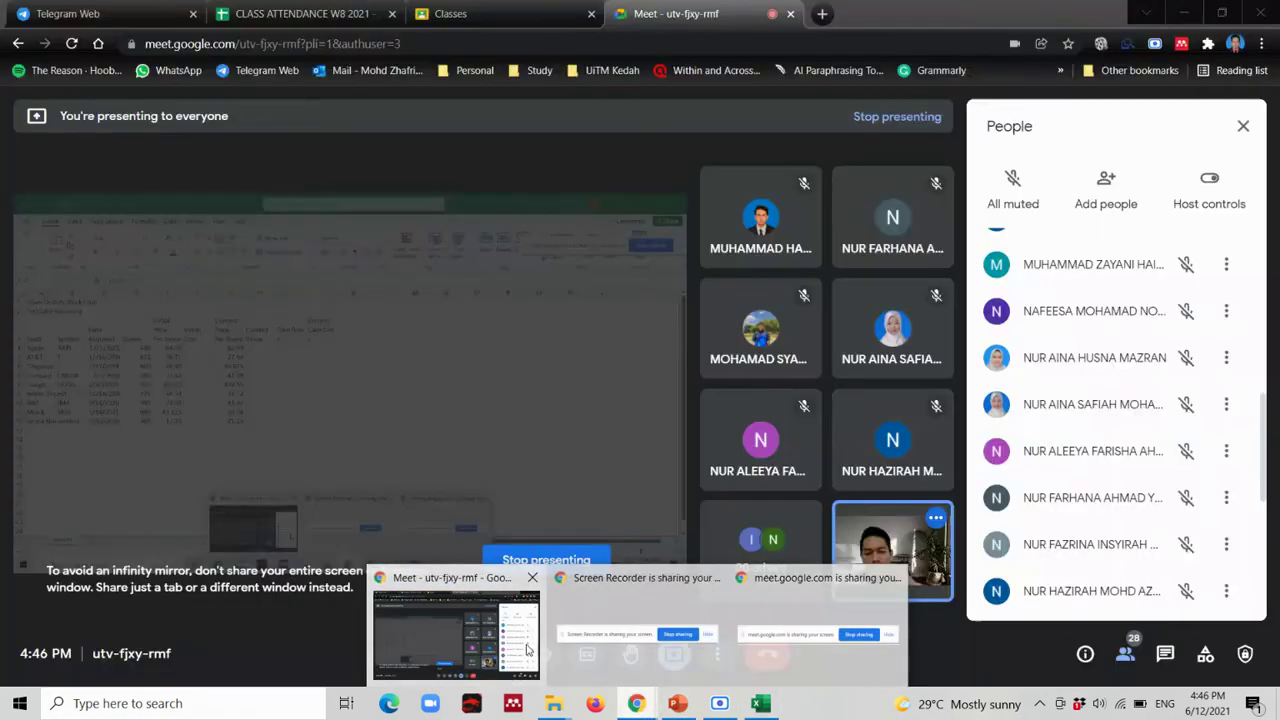
{"action": "left_click", "coordinate": [528, 650]}
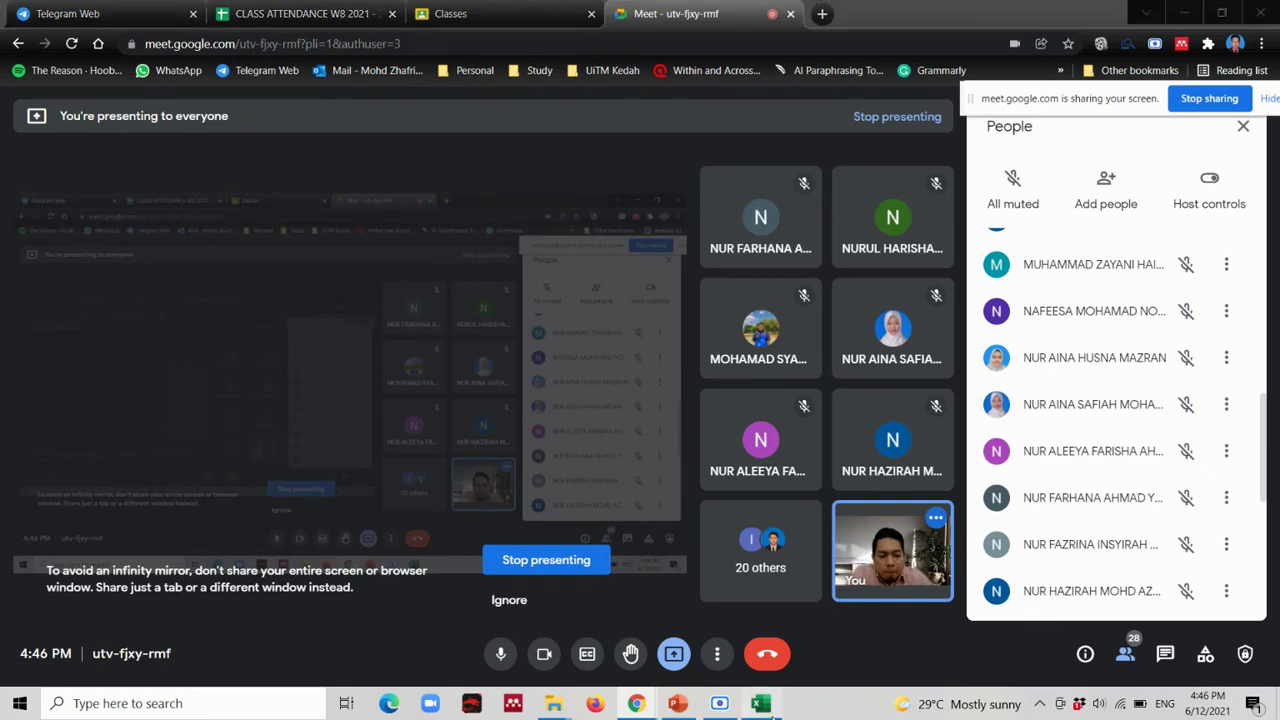
{"action": "left_click", "coordinate": [760, 703]}
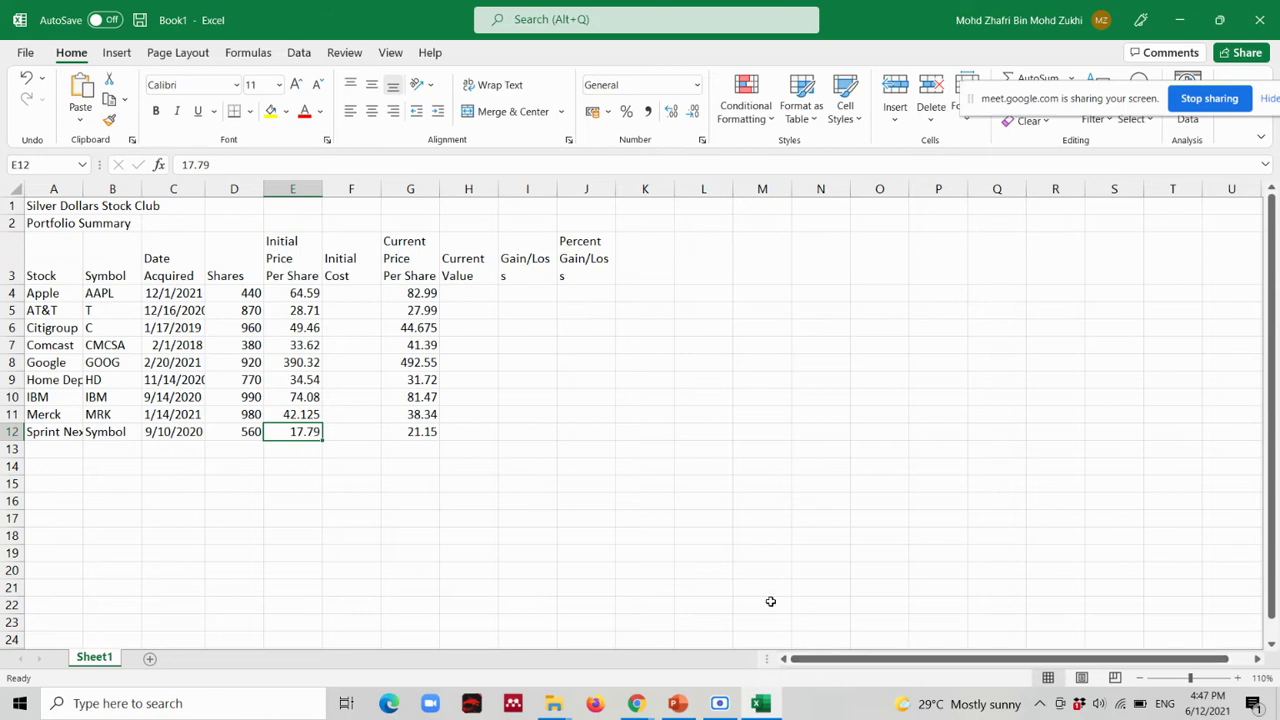
Switch to the Google Meet call window via the Chrome taskbar preview.
{"action": "left_click", "coordinate": [636, 700]}
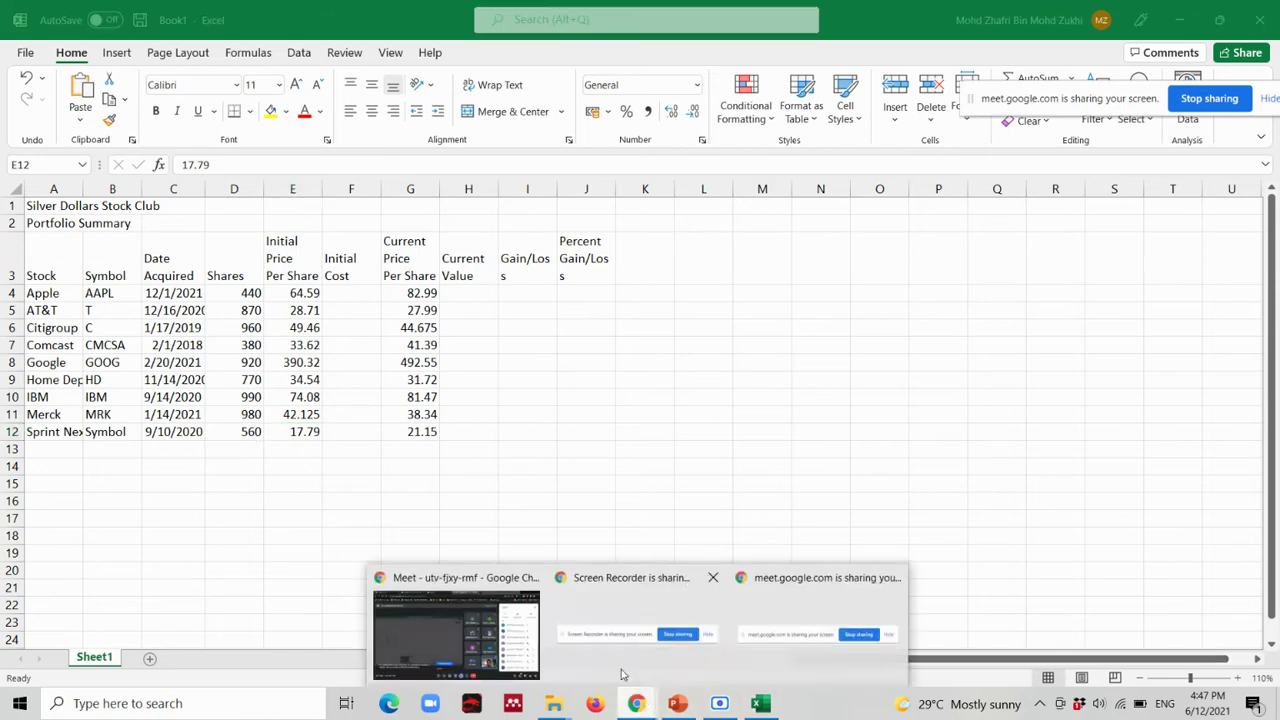
{"action": "left_click", "coordinate": [510, 645]}
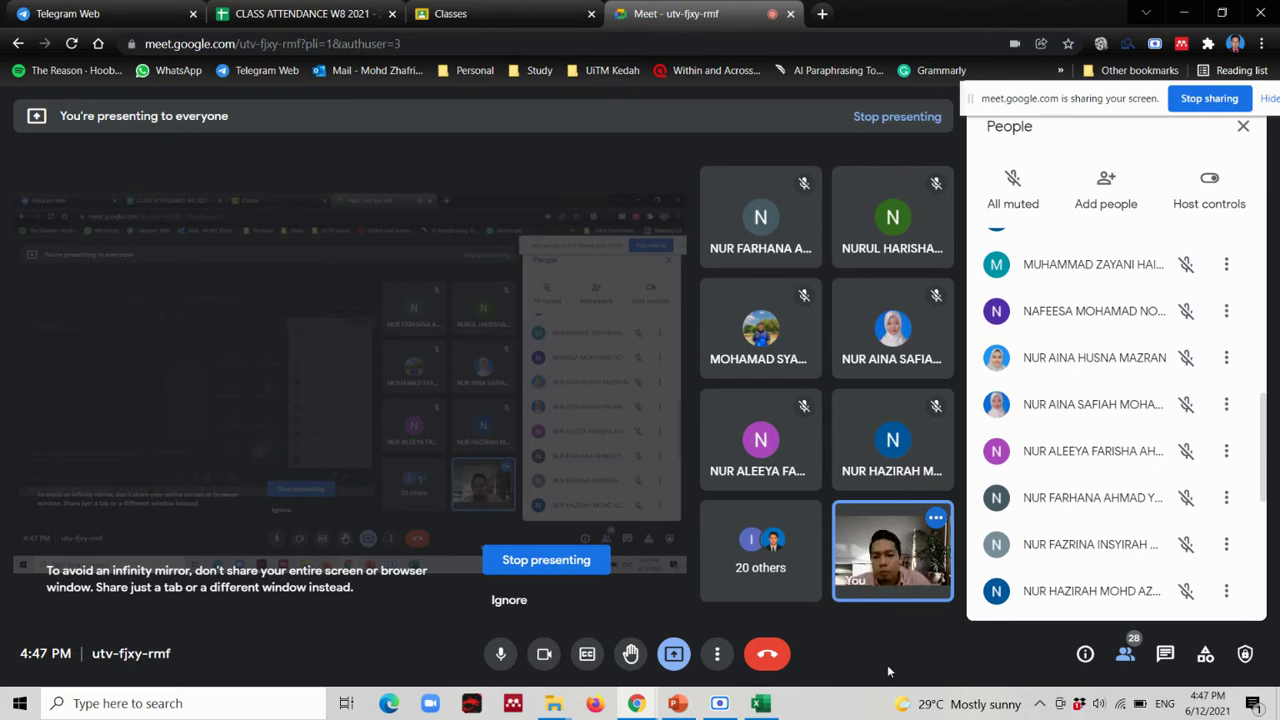
{"action": "scroll", "coordinate": [1106, 544], "scroll_direction": "up", "scroll_amount": 3}
{"action": "scroll", "coordinate": [1106, 544], "scroll_direction": "up", "scroll_amount": 1}
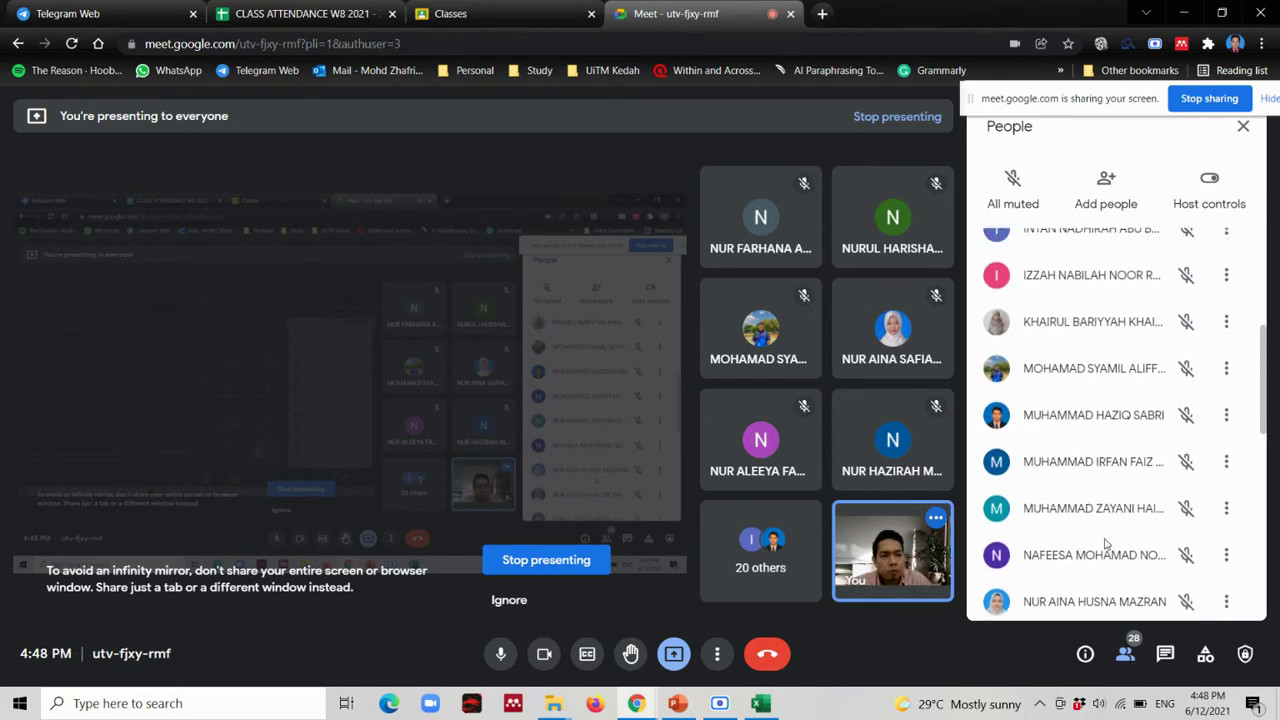
{"action": "scroll", "coordinate": [1106, 544], "scroll_direction": "up", "scroll_amount": 1}
{"action": "scroll", "coordinate": [1106, 544], "scroll_direction": "up", "scroll_amount": 1}
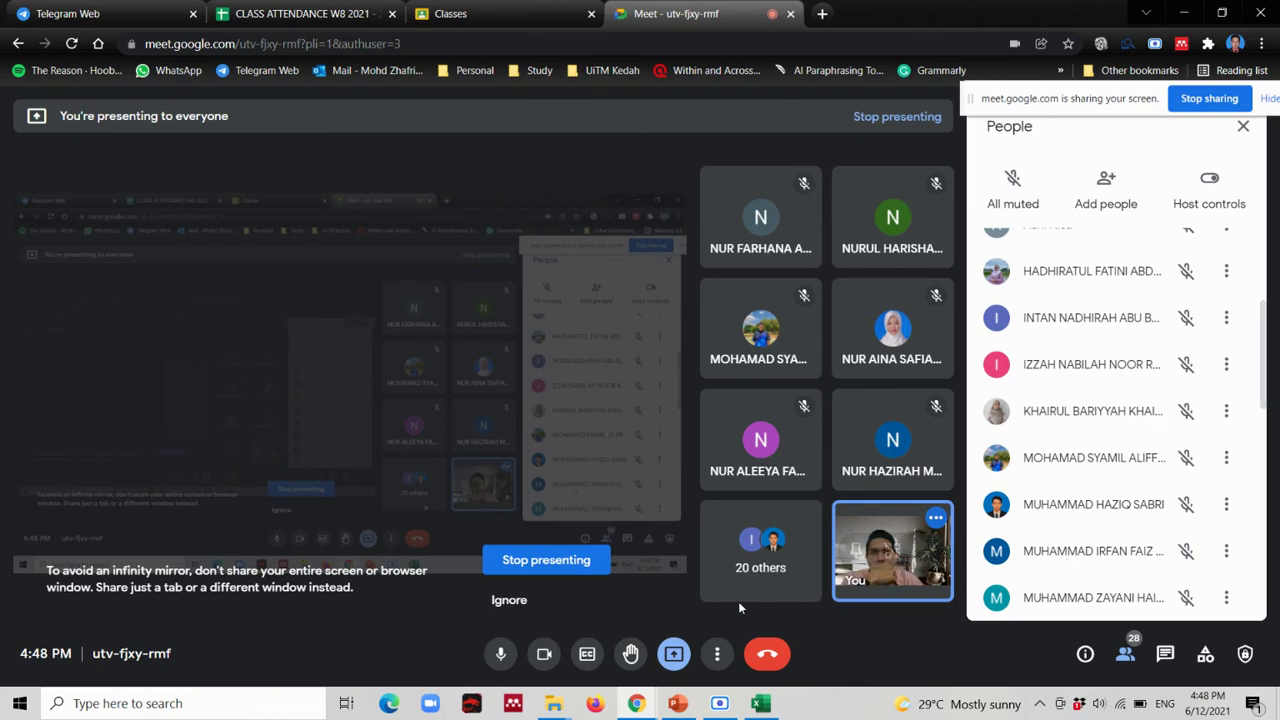
{"action": "left_click", "coordinate": [488, 664]}
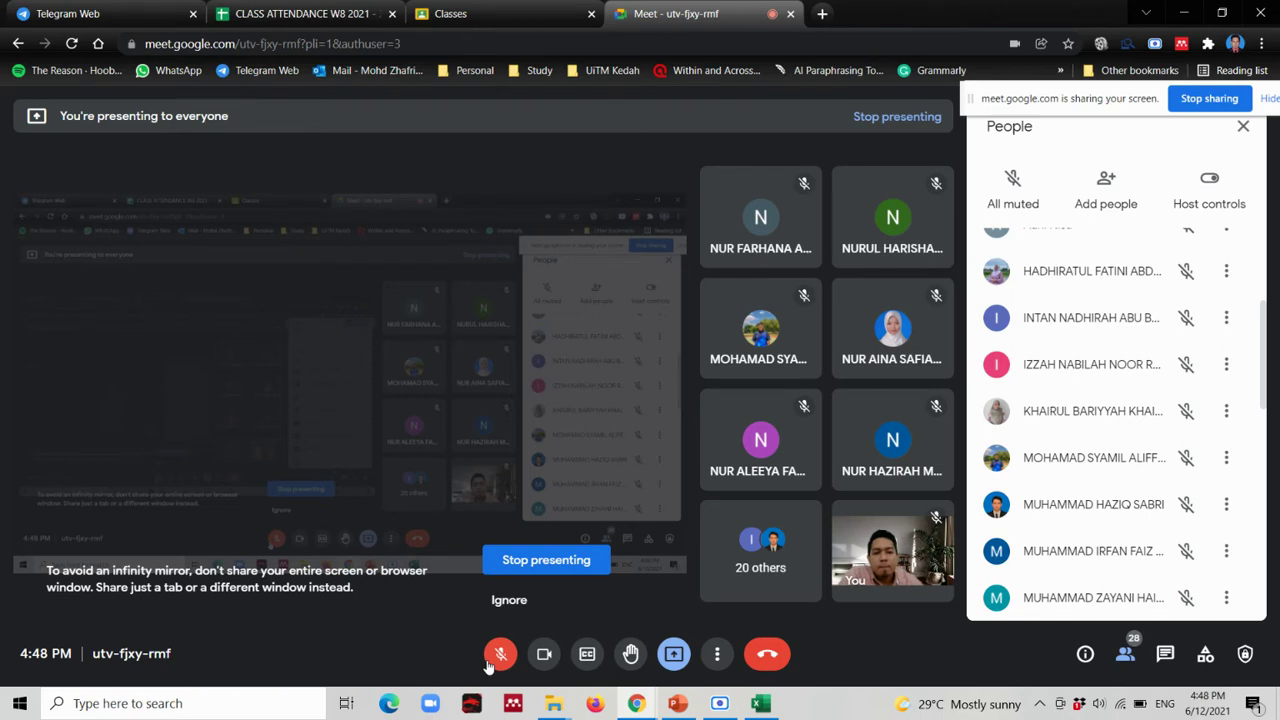
{"action": "left_click", "coordinate": [499, 655]}
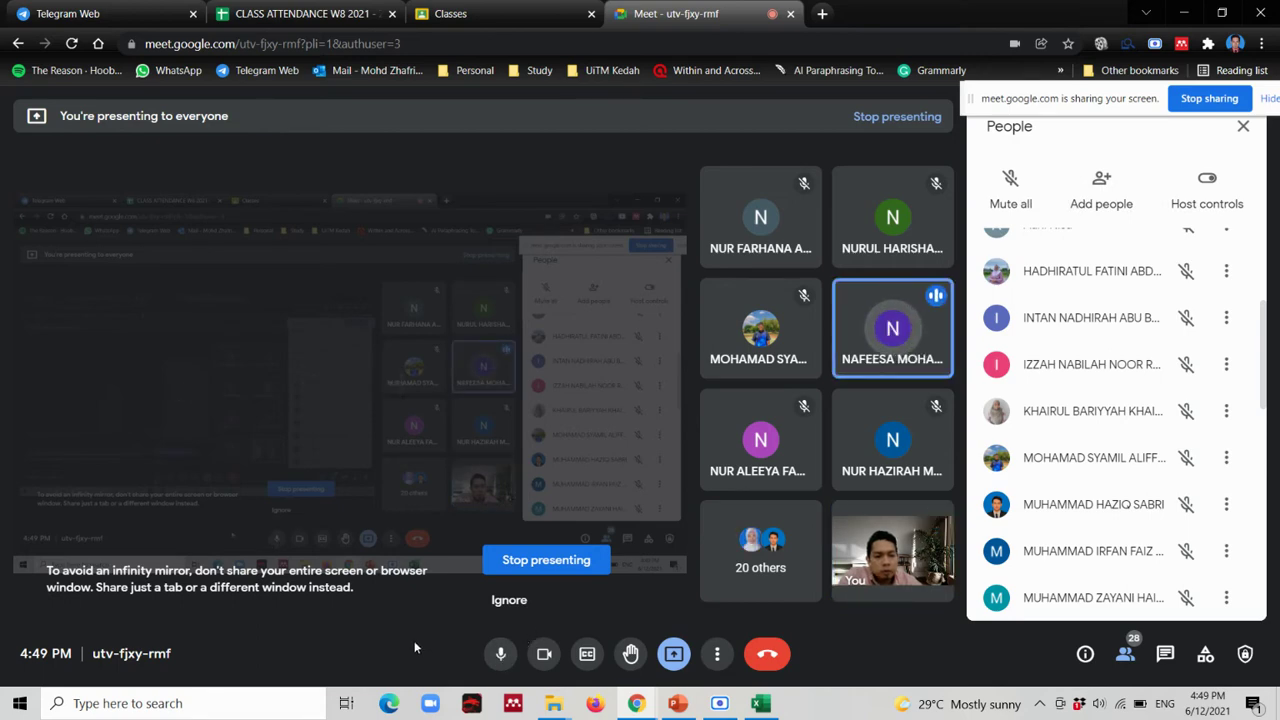
Switch back to the Excel portfolio workbook and select cell A9 to check the Home Dep entry.
{"action": "left_click", "coordinate": [760, 705]}
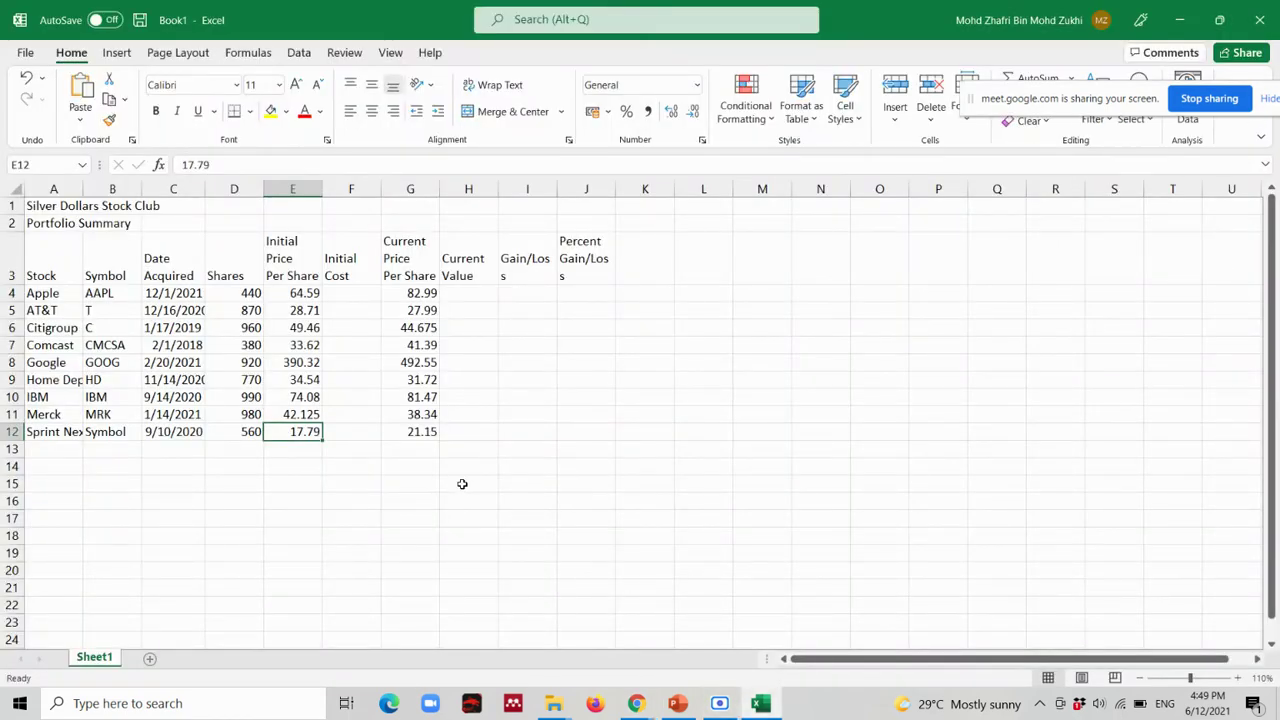
{"action": "left_click", "coordinate": [48, 380]}
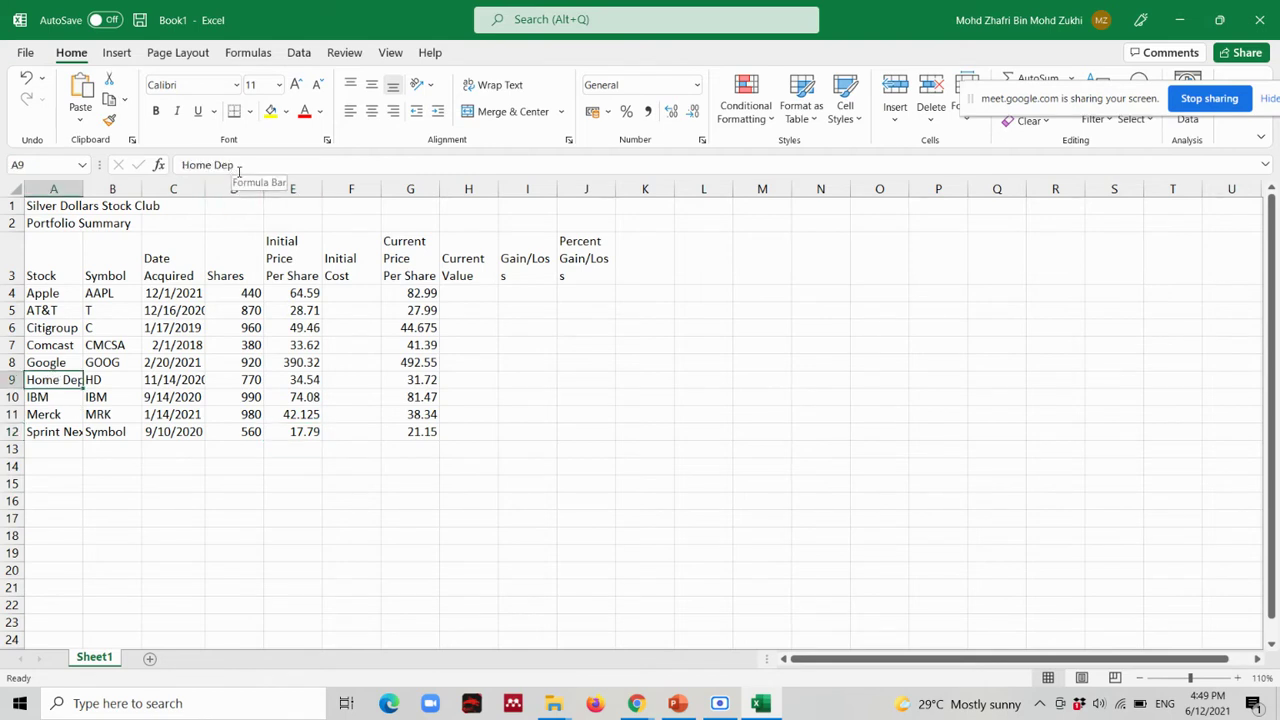
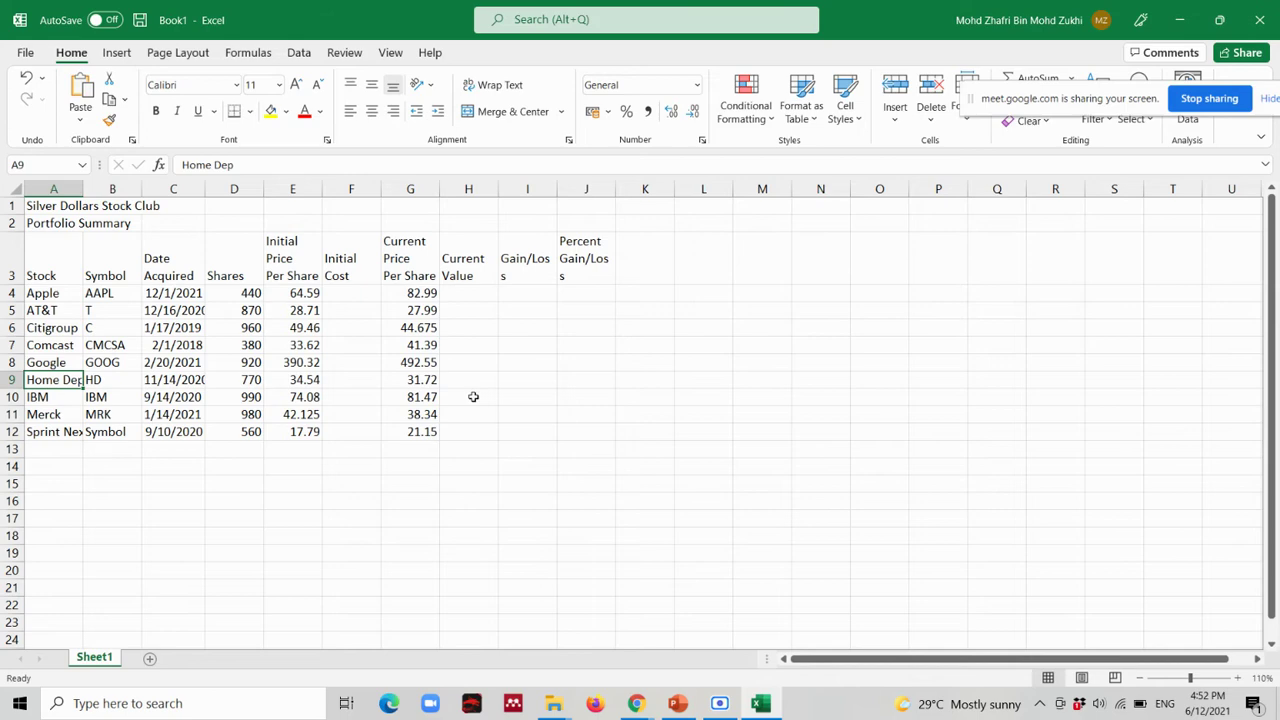
Bring the Google Meet call forward, then enlarge the lesson deck and return to the workbook.
{"action": "left_click", "coordinate": [637, 703]}
{"action": "left_click", "coordinate": [520, 640]}
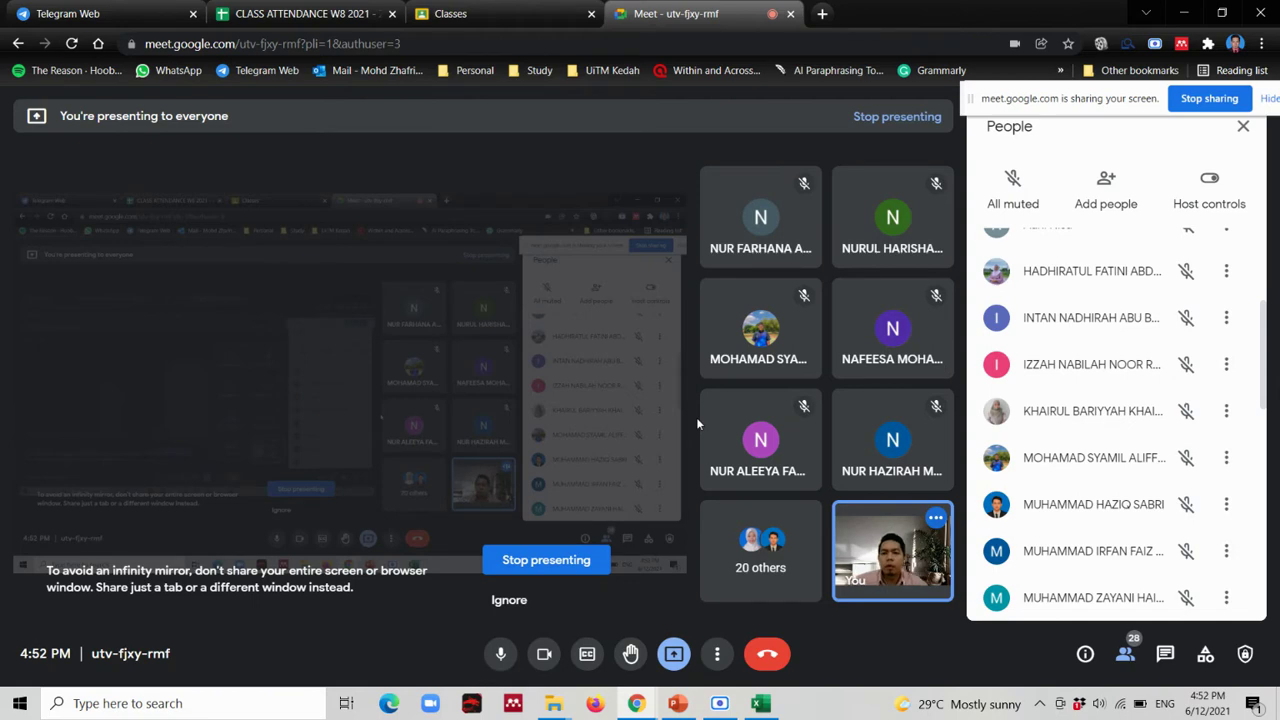
{"action": "mouse_move", "coordinate": [778, 472]}
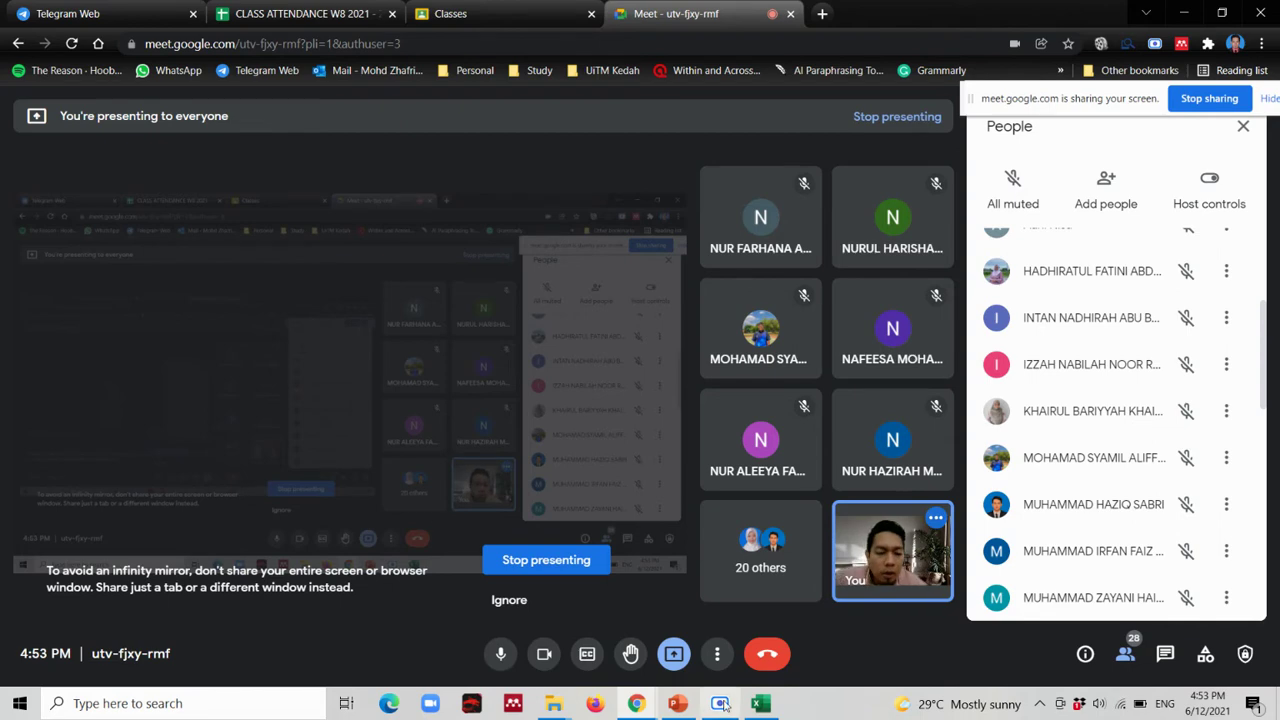
{"action": "left_click", "coordinate": [682, 706]}
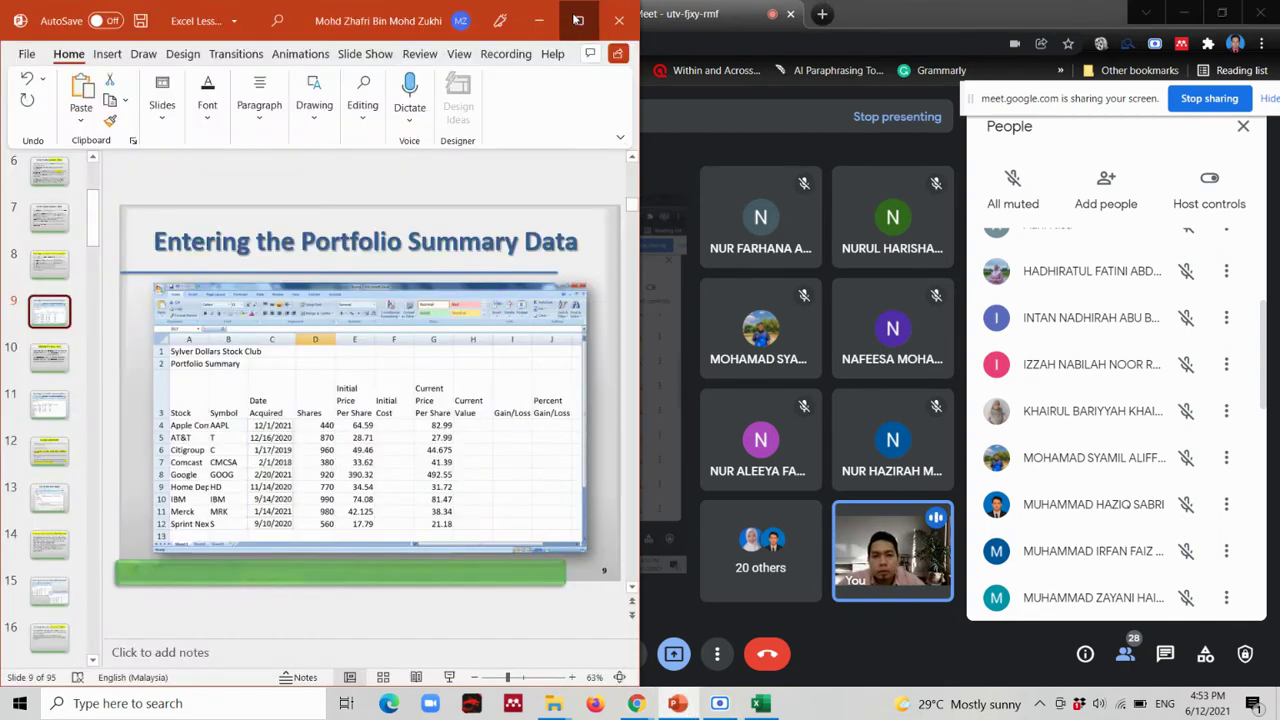
{"action": "left_click", "coordinate": [579, 20]}
{"action": "left_click", "coordinate": [761, 703]}
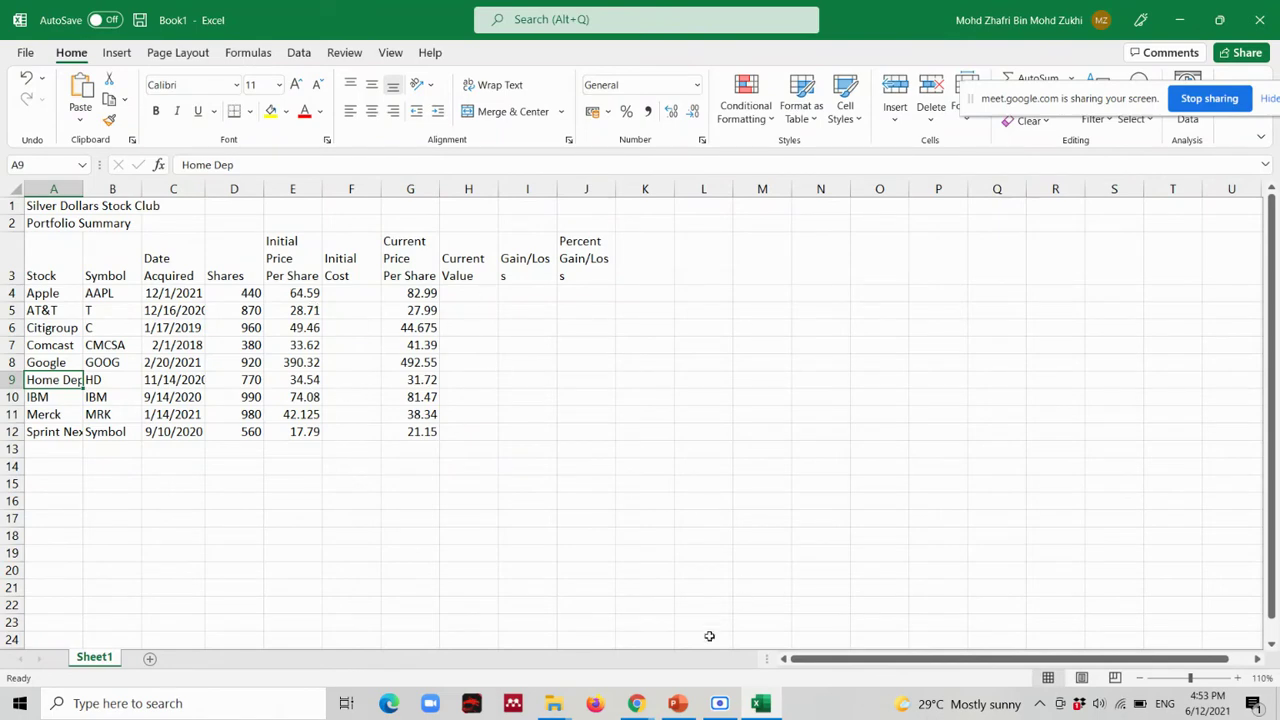
Show slide 10, Entering the Row Titles, in the lesson deck and return to Excel.
{"action": "left_click", "coordinate": [679, 705]}
{"action": "scroll", "coordinate": [123, 617], "scroll_direction": "down", "scroll_amount": 2}
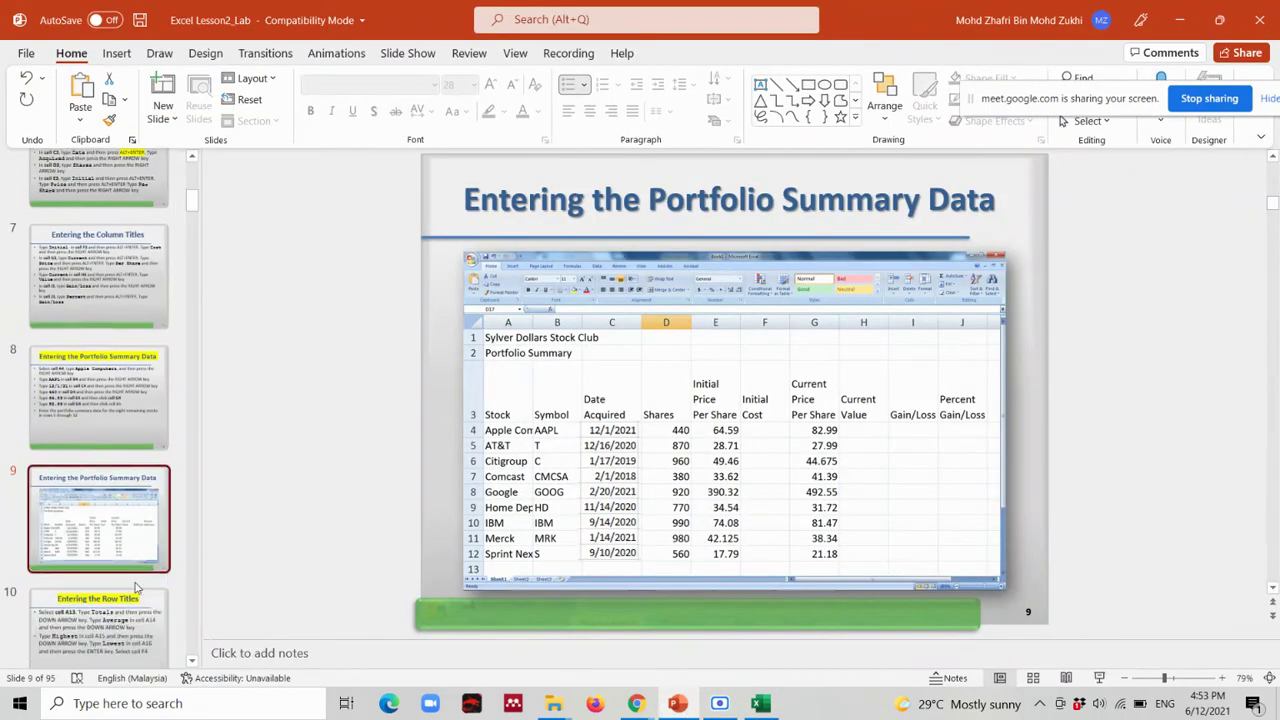
{"action": "left_click", "coordinate": [123, 617]}
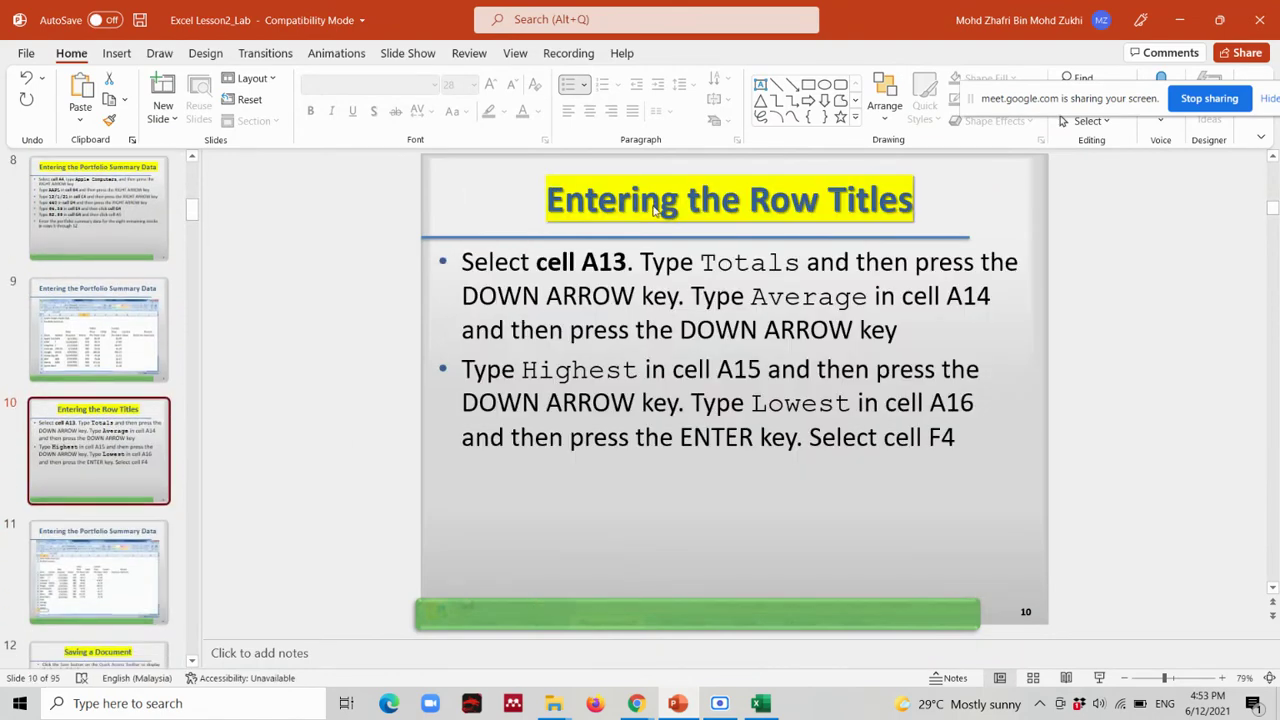
{"action": "key", "text": "alt+Tab"}
Select the row 3 headings and cells A13:A15, checking the row titles instructions slide.
{"action": "left_click", "coordinate": [67, 255]}
{"action": "left_click_drag", "start_coordinate": [67, 255], "coordinate": [590, 262]}
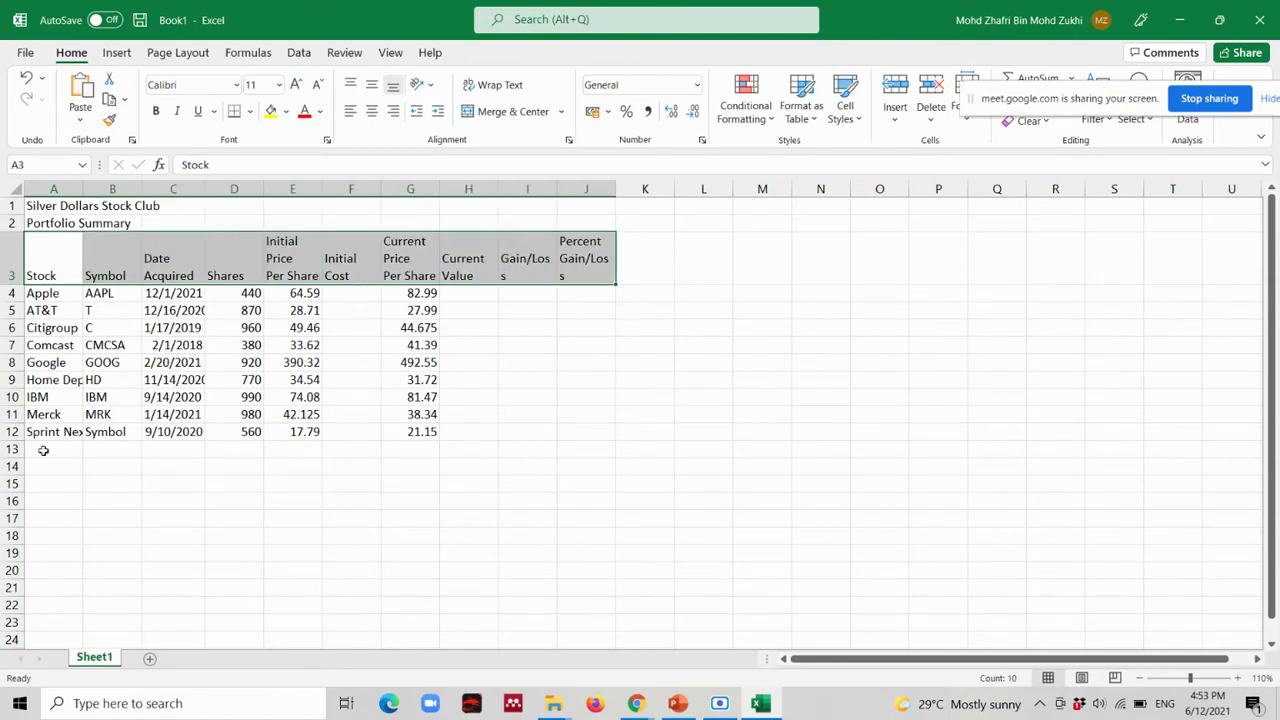
{"action": "left_click_drag", "start_coordinate": [40, 449], "coordinate": [50, 485]}
{"action": "key", "text": "alt+Tab"}
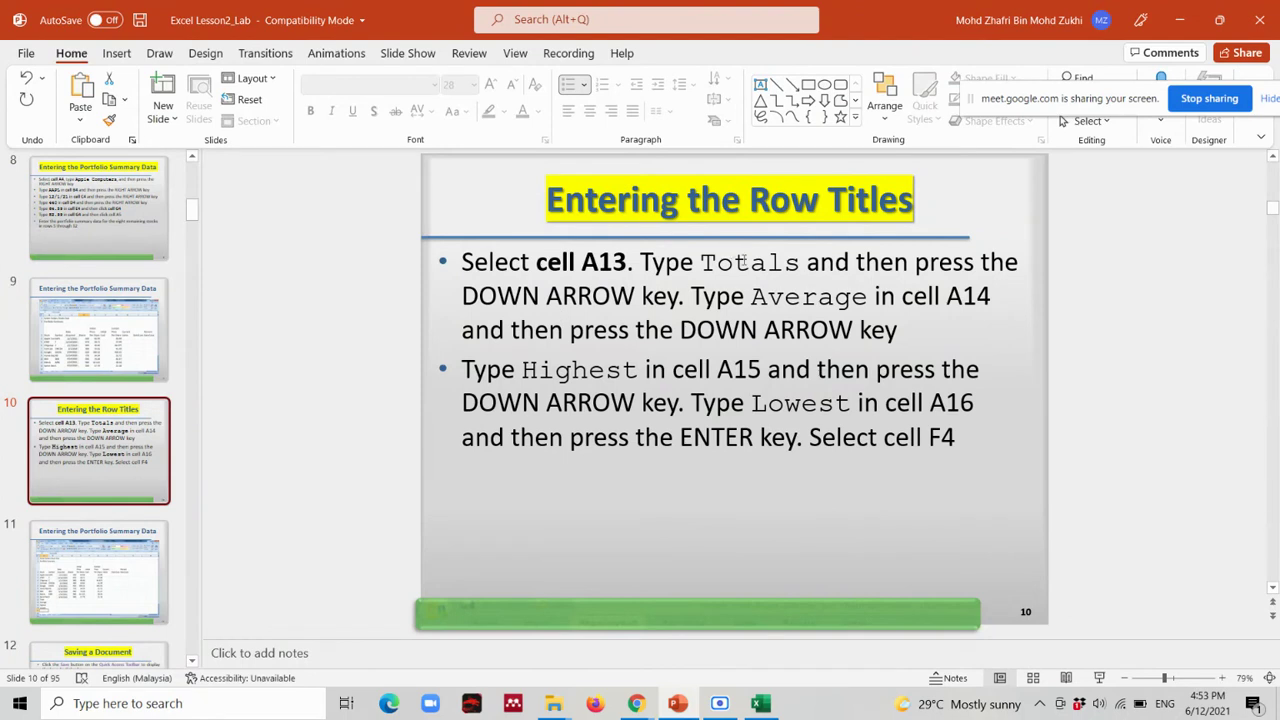
{"action": "left_click", "coordinate": [820, 300]}
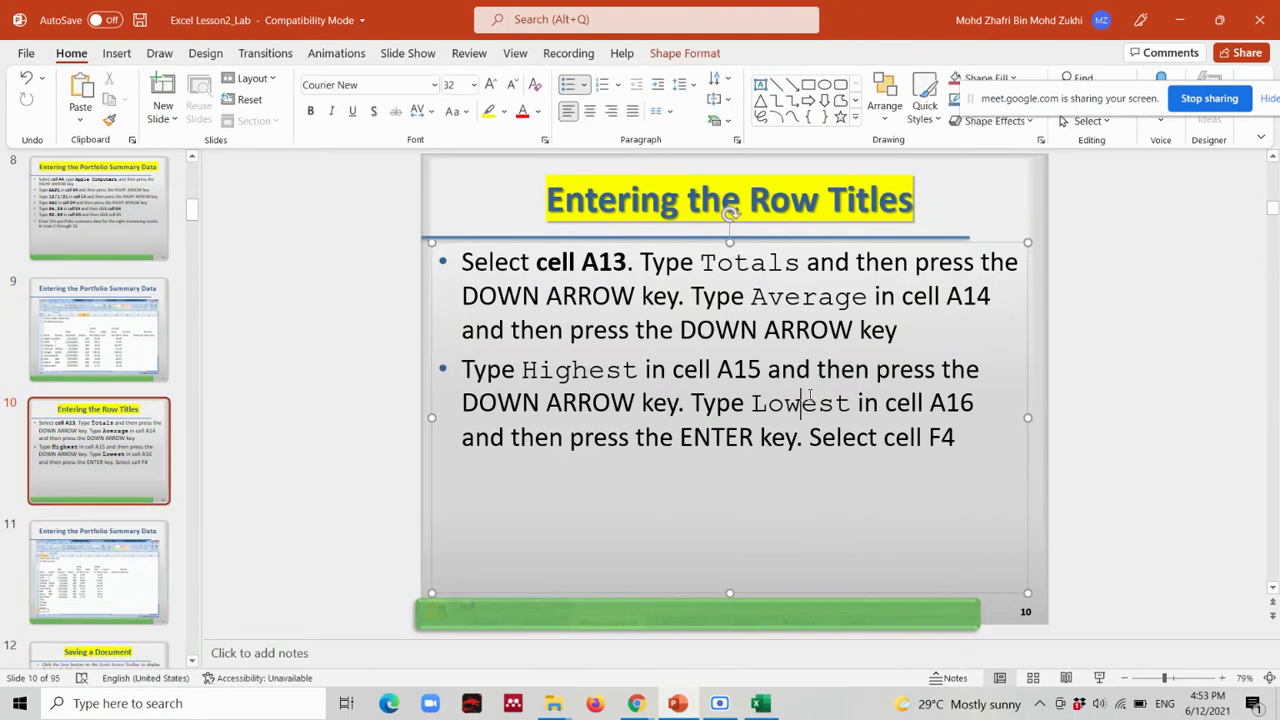
{"action": "key", "text": "alt+Tab"}
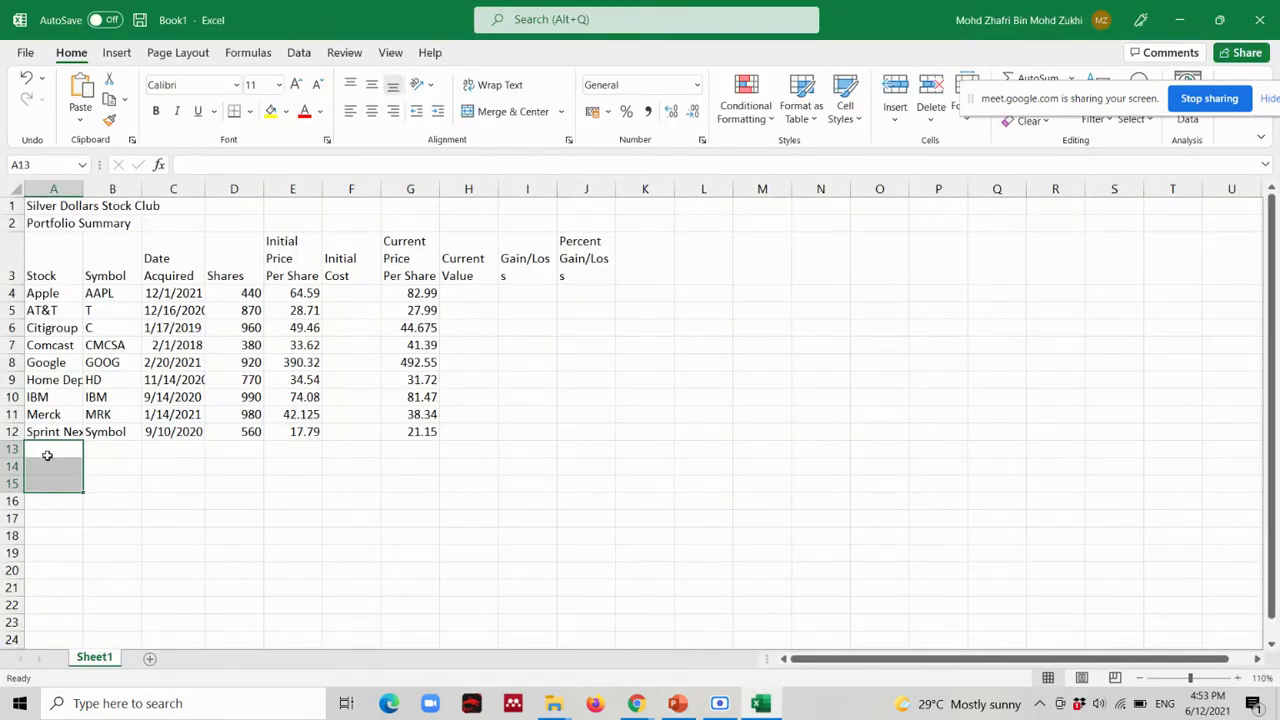
Enter Totals, Average, Highest and Lowest into A13, A14, A15 and A16.
{"action": "left_click", "coordinate": [47, 455]}
{"action": "type", "text": "To"}
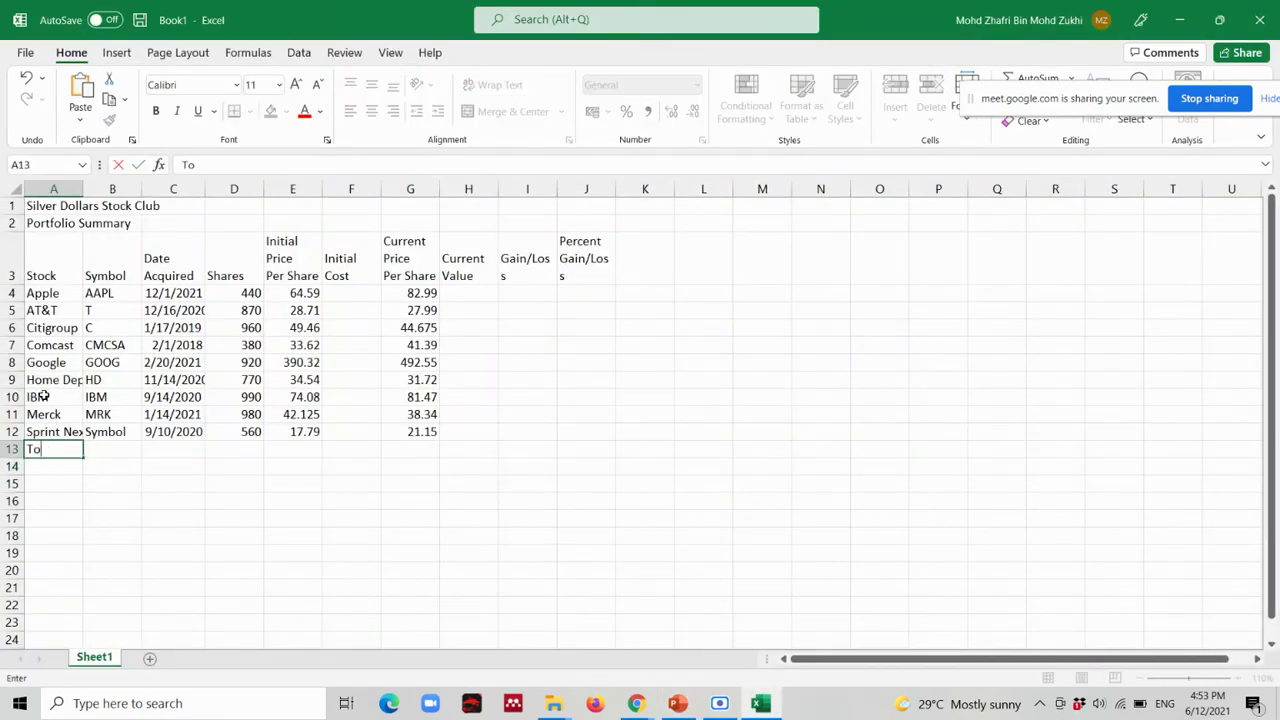
{"action": "type", "text": "tals"}
{"action": "key", "text": "alt+Tab"}
{"action": "key", "text": "alt+Tab"}
{"action": "left_click", "coordinate": [64, 470]}
{"action": "type", "text": "Avera"}
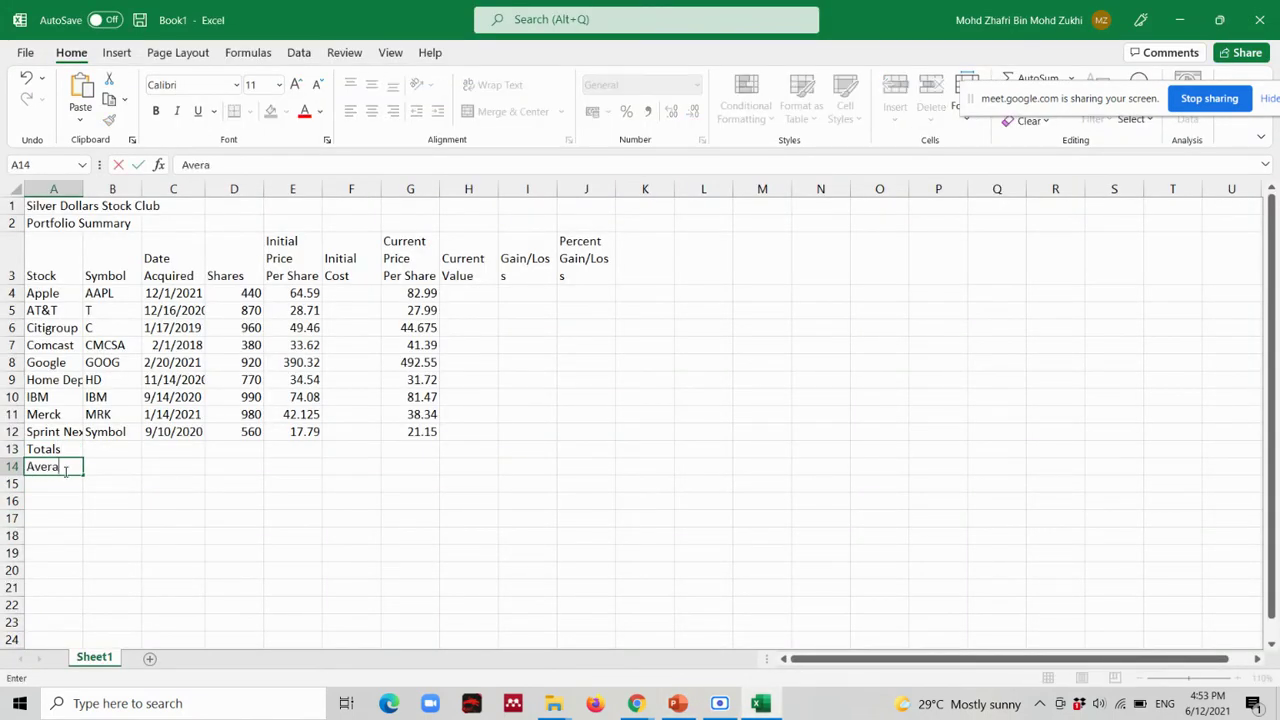
{"action": "type", "text": "ge"}
{"action": "left_click", "coordinate": [64, 485]}
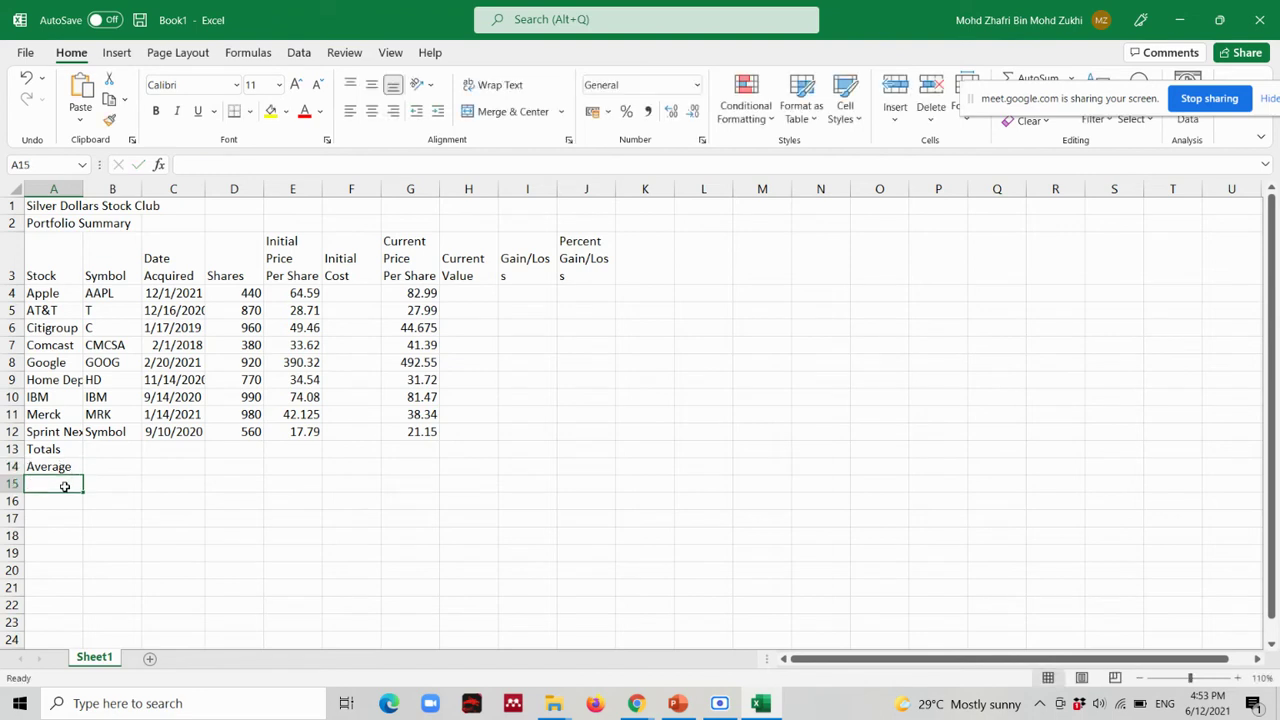
{"action": "type", "text": "Highest"}
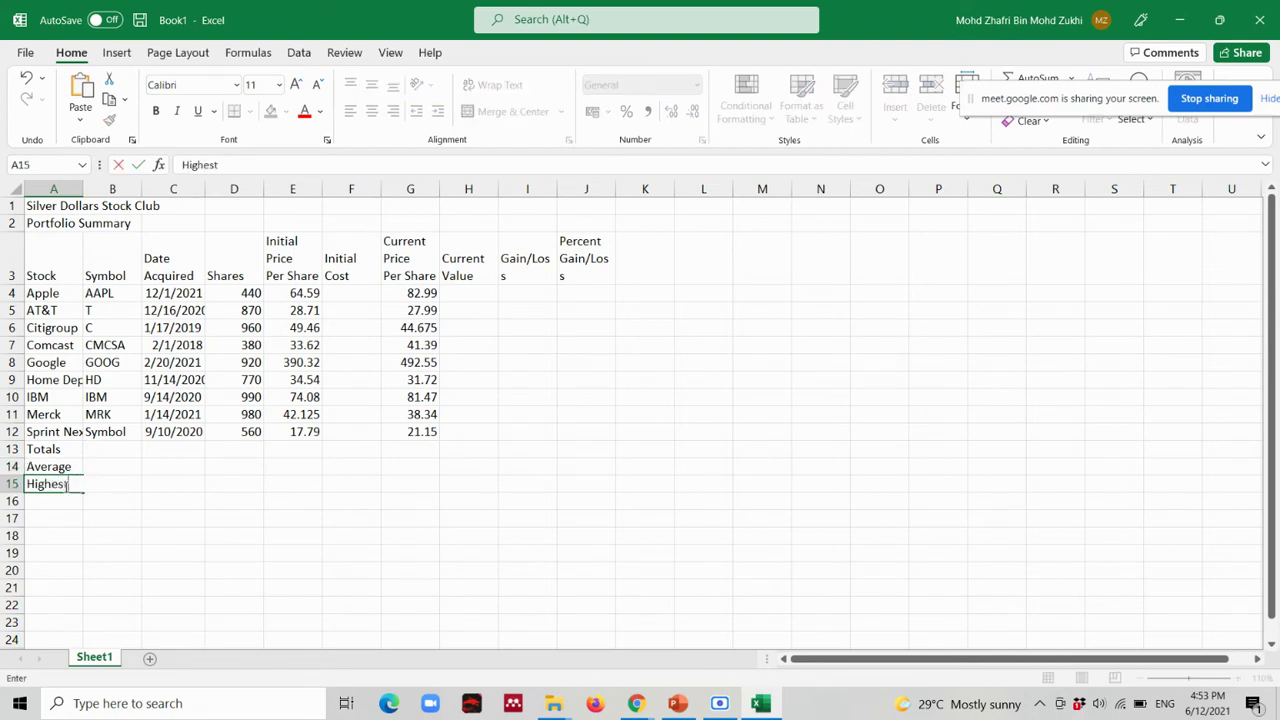
{"action": "left_click", "coordinate": [60, 500]}
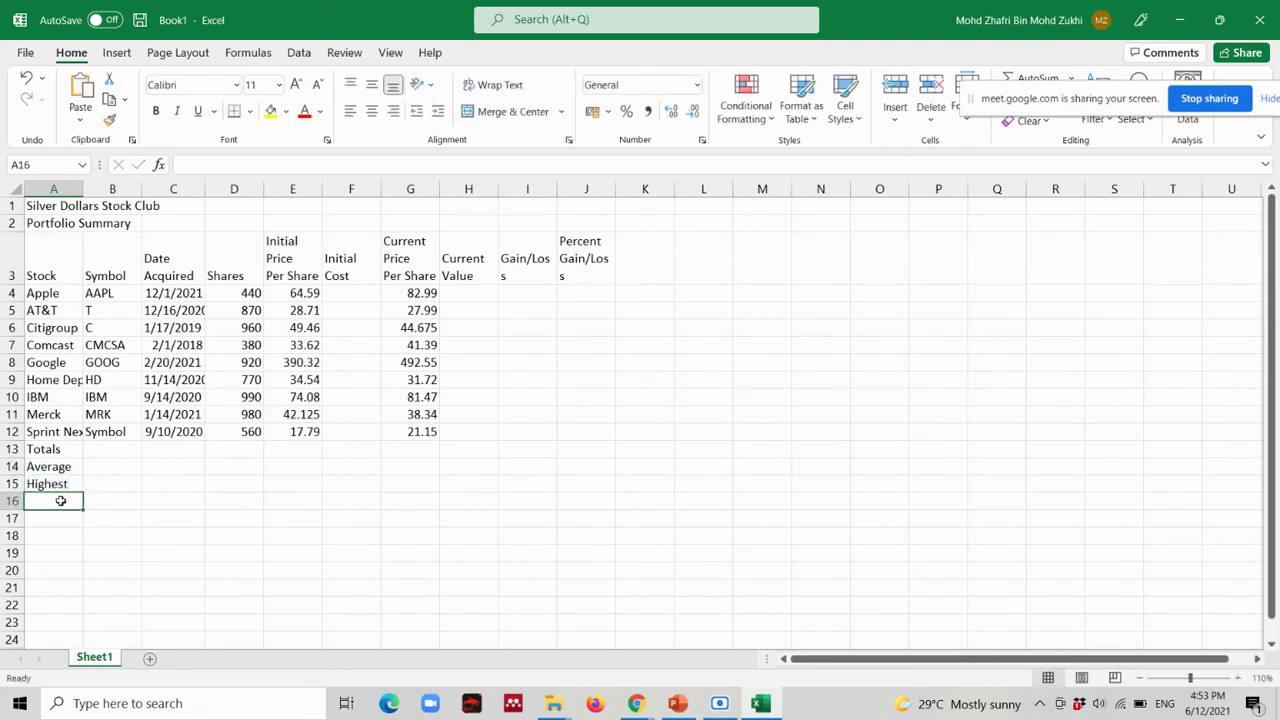
{"action": "type", "text": "Lowest"}
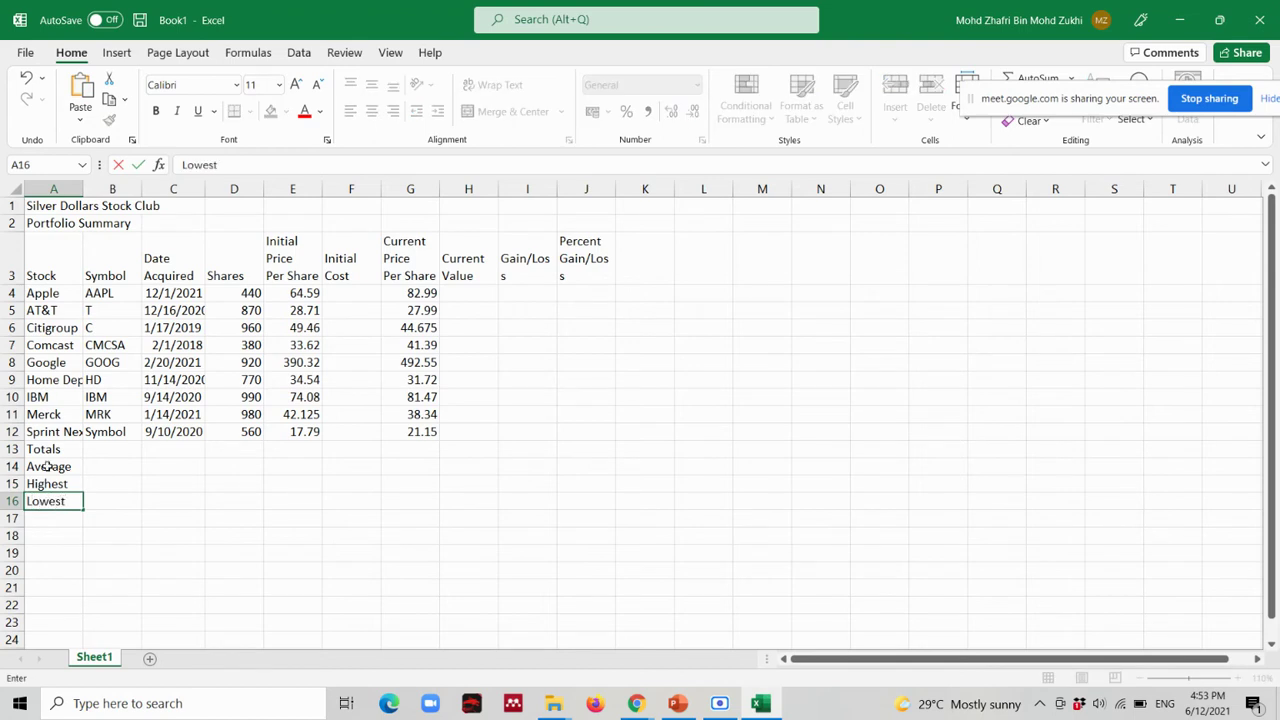
{"action": "left_click", "coordinate": [123, 494]}
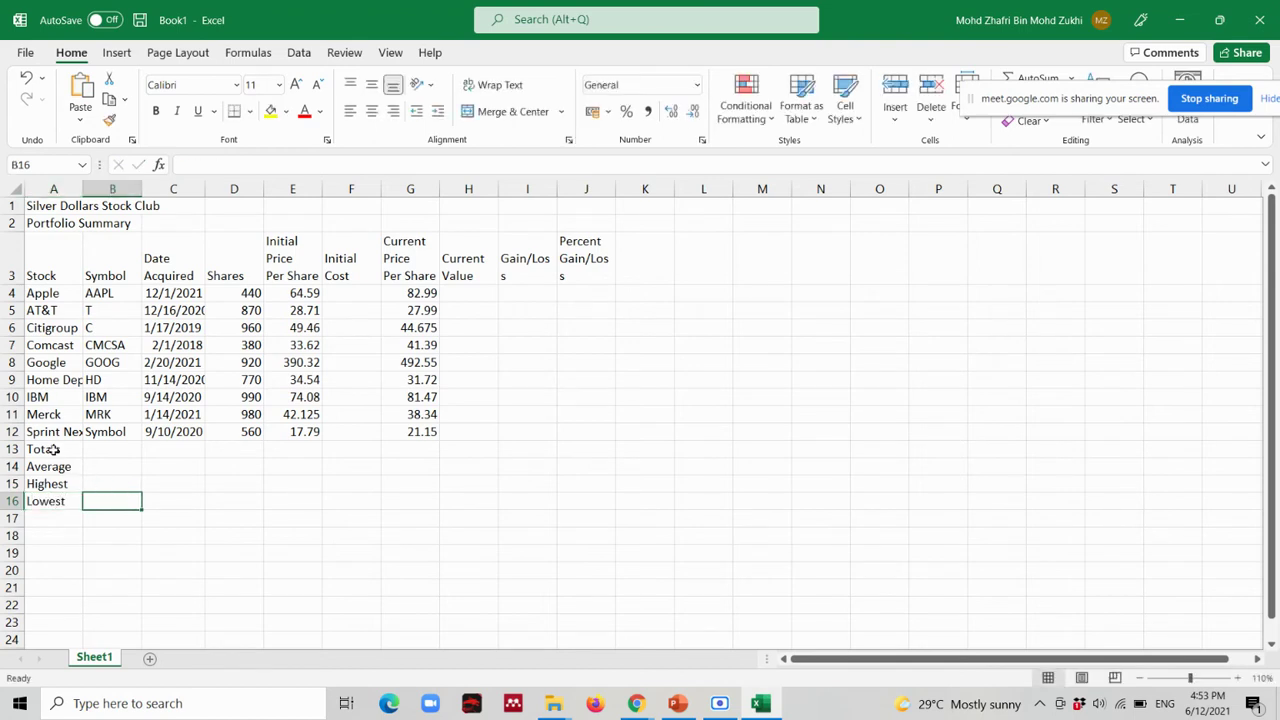
{"action": "left_click_drag", "start_coordinate": [55, 450], "coordinate": [50, 500]}
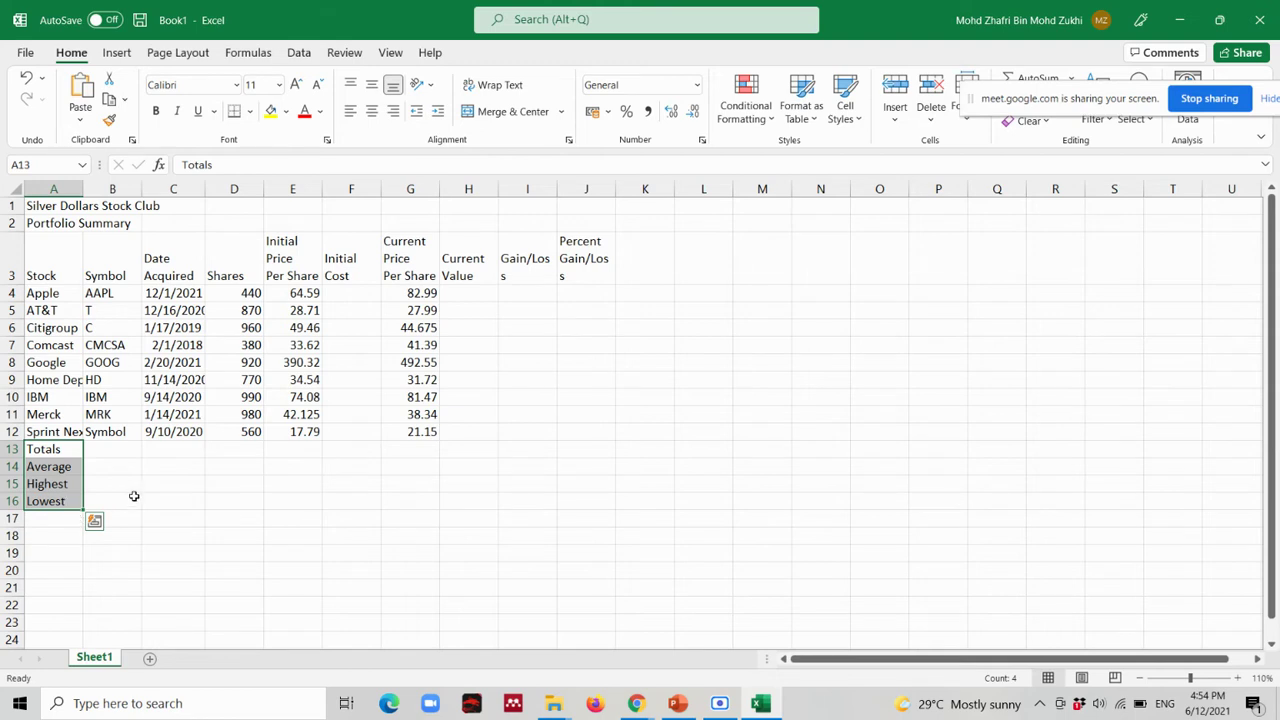
{"action": "left_click", "coordinate": [316, 484]}
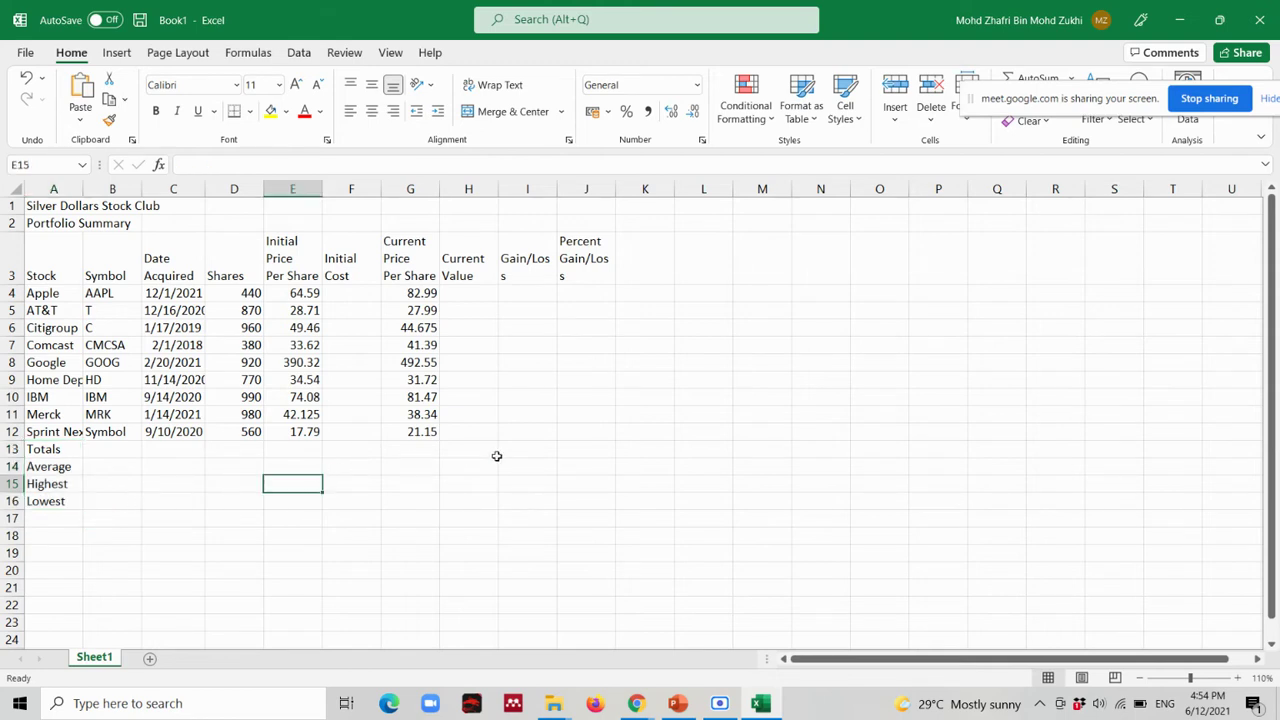
Step the deck through slide 11 to slide 12, Saving a Document, and select its suggested file name.
{"action": "key", "text": "alt+Tab"}
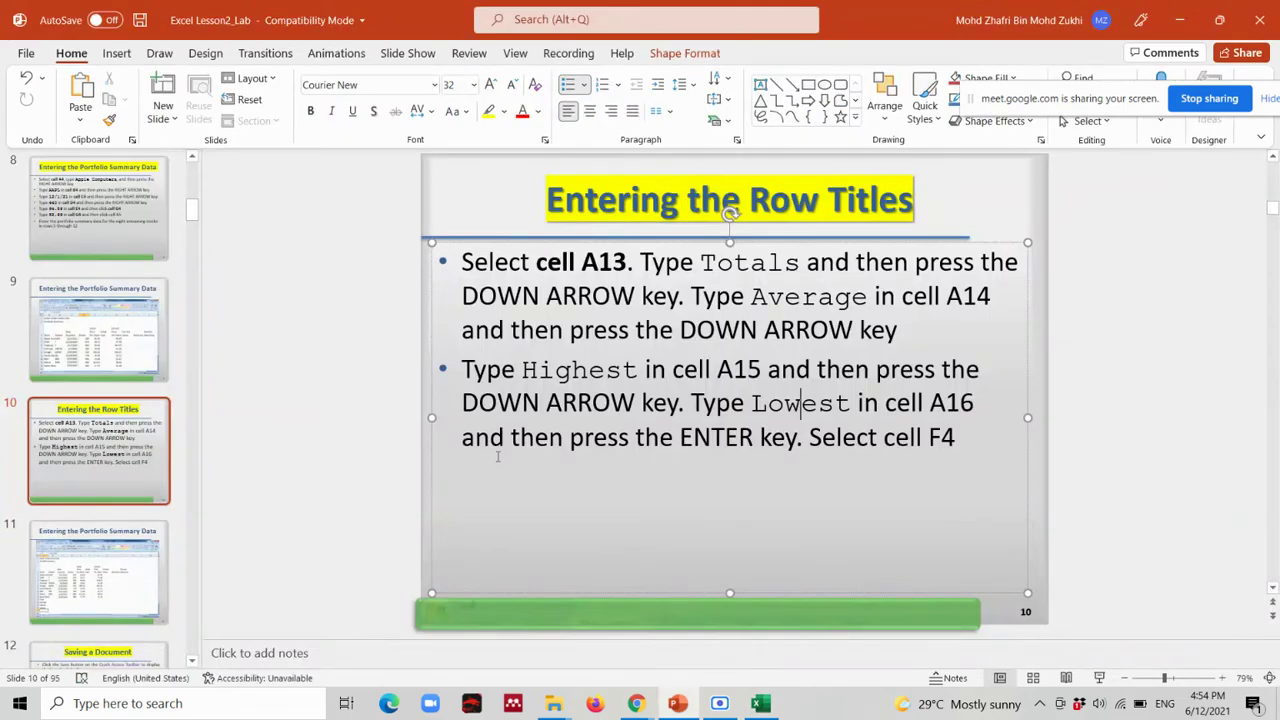
{"action": "left_click", "coordinate": [128, 562]}
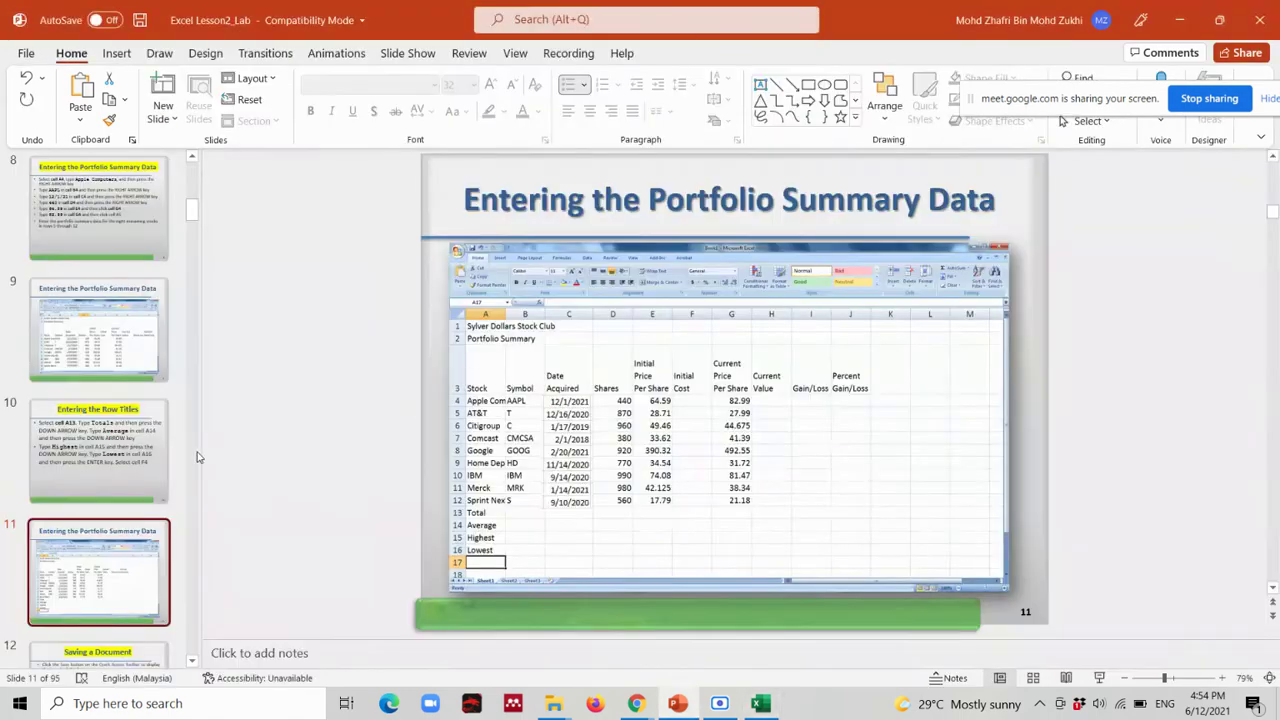
{"action": "scroll", "coordinate": [113, 578], "scroll_direction": "down", "scroll_amount": 1}
{"action": "scroll", "coordinate": [113, 578], "scroll_direction": "down", "scroll_amount": 2}
{"action": "left_click", "coordinate": [120, 552]}
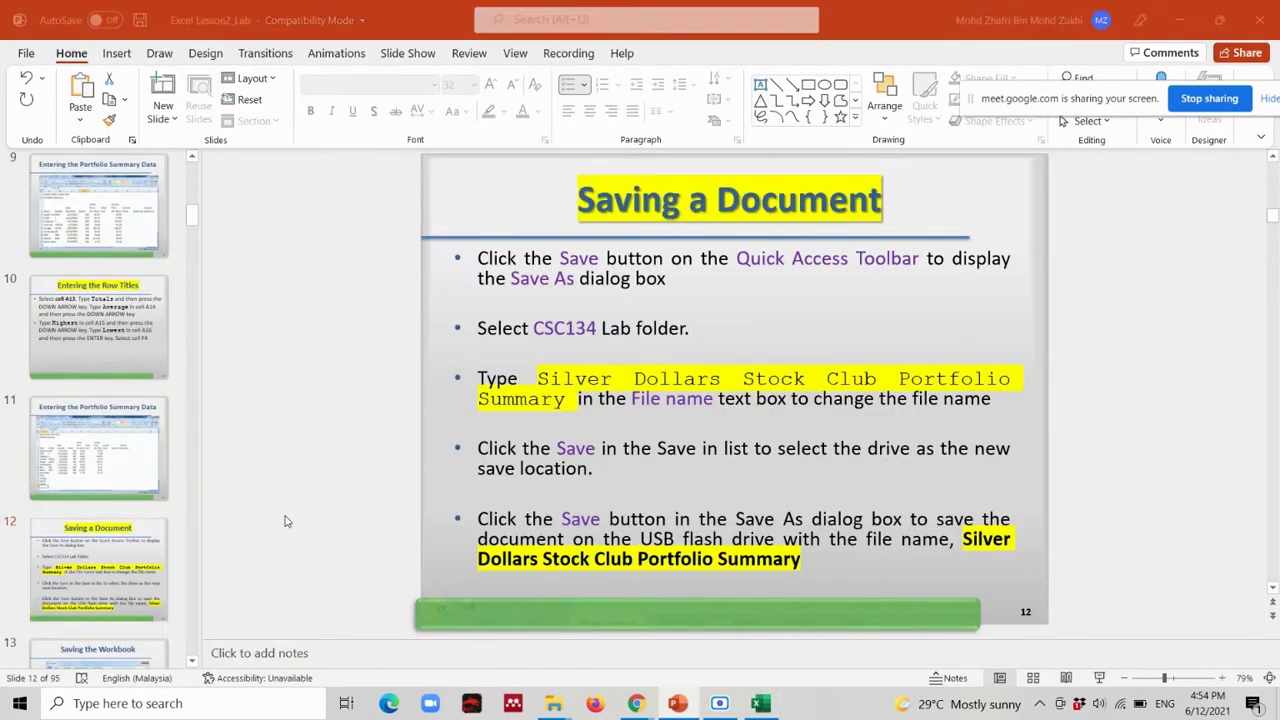
{"action": "key", "text": "alt+Tab"}
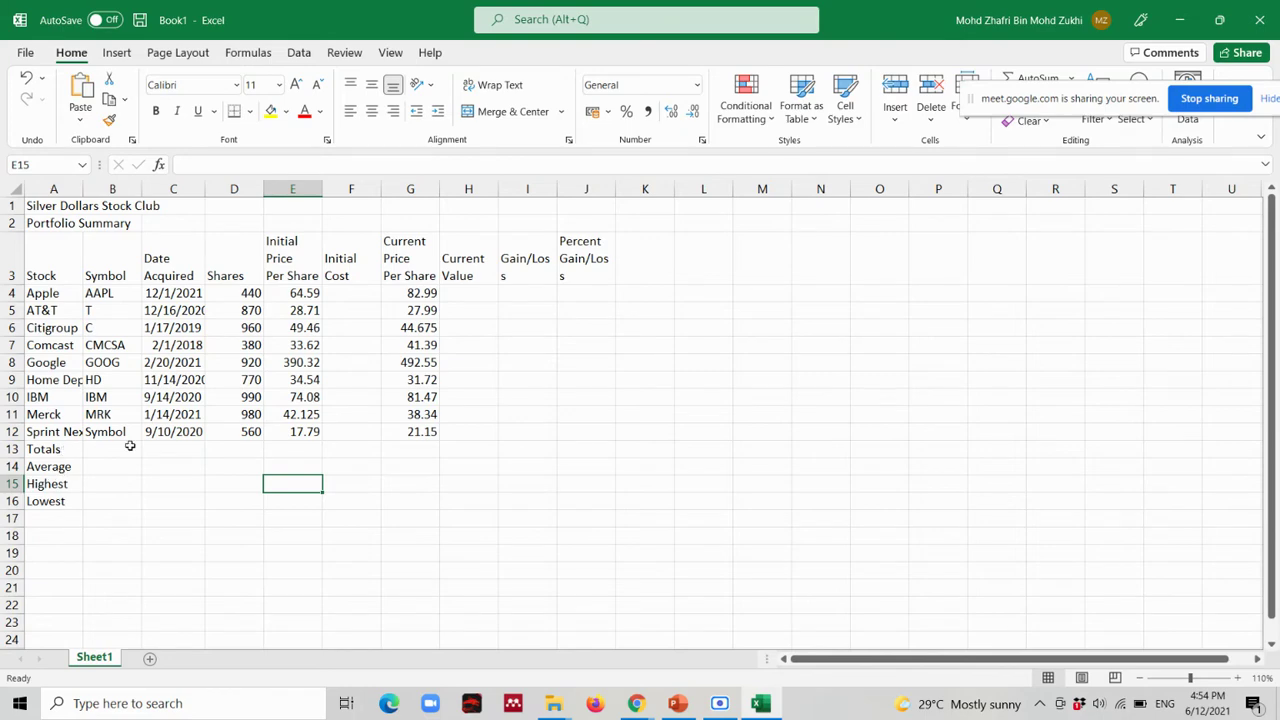
{"action": "key", "text": "alt+Tab"}
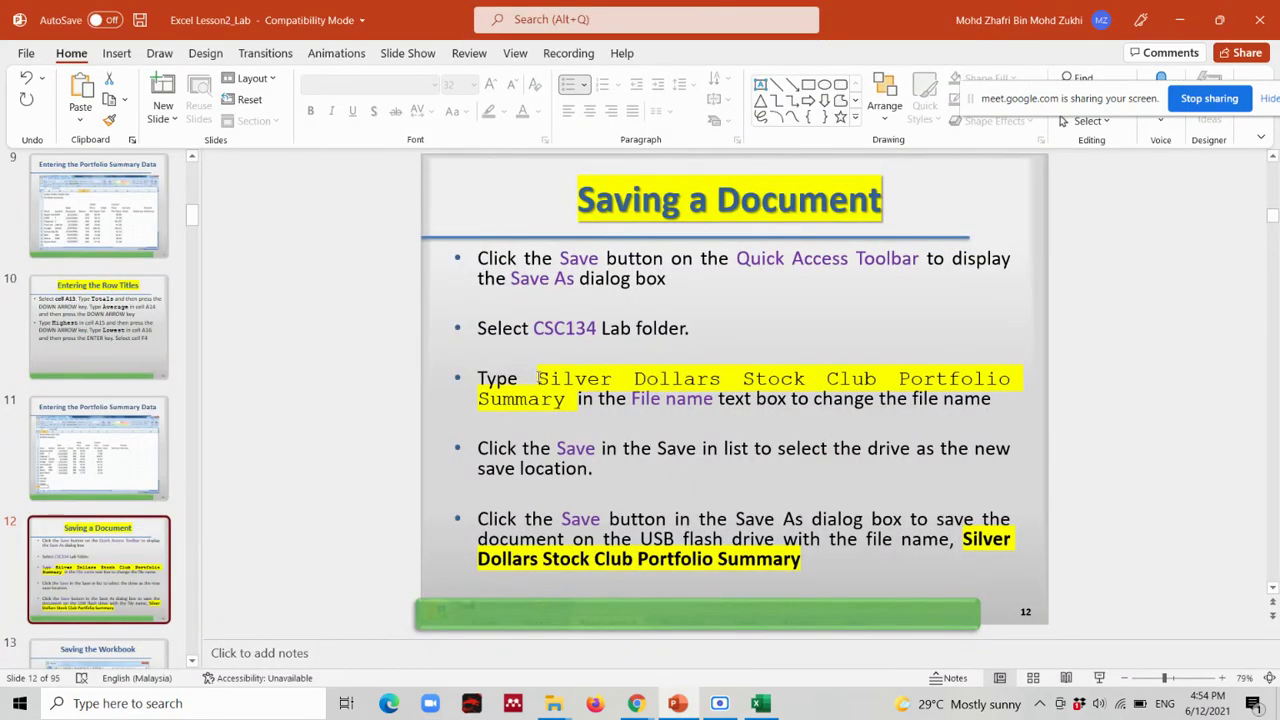
{"action": "left_click_drag", "start_coordinate": [538, 378], "coordinate": [566, 399]}
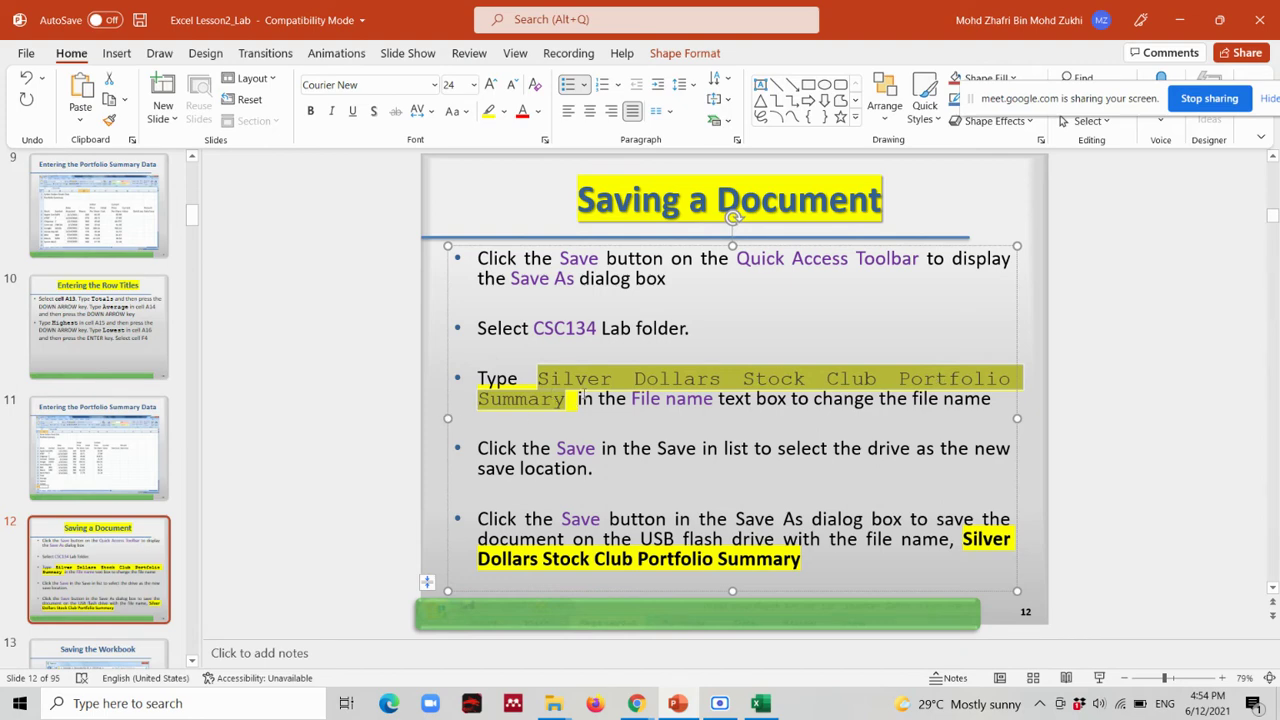
{"action": "key", "text": "alt+Tab"}
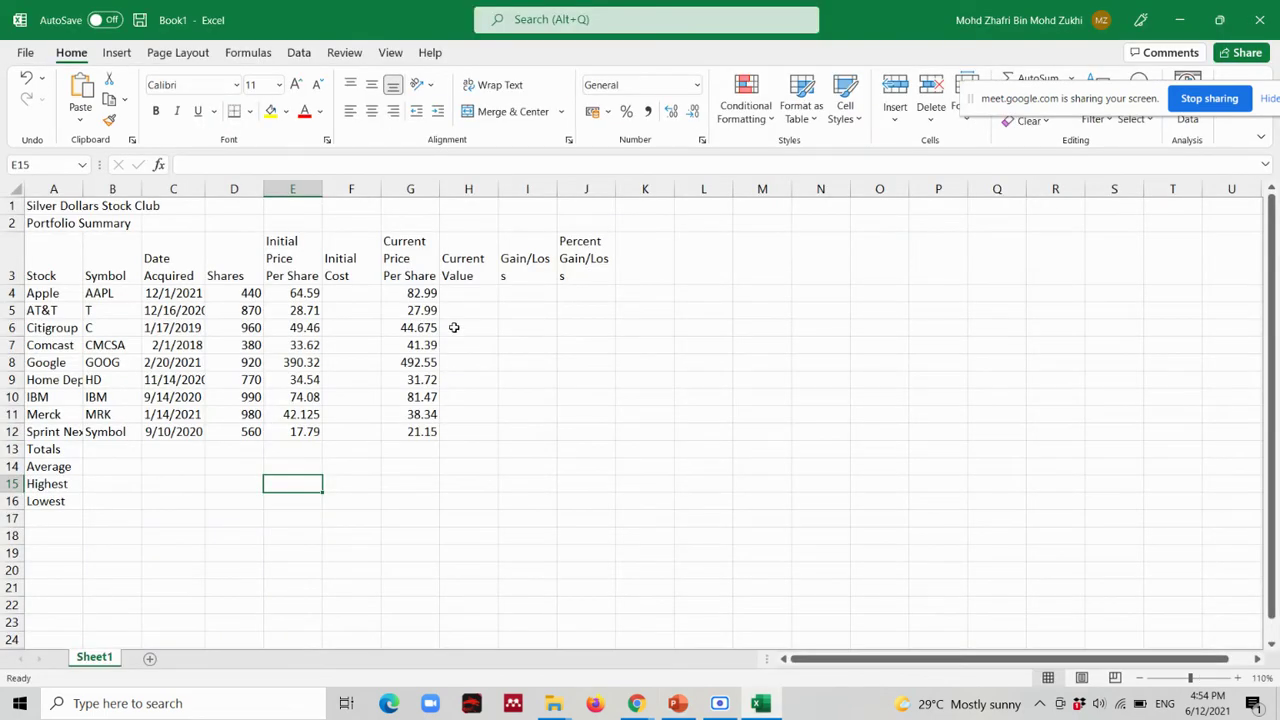
Save As into the Lab 134 folder with the name 'Silver Dollars Stock Club Portfolio Summary_v3'.
{"action": "left_click", "coordinate": [28, 55]}
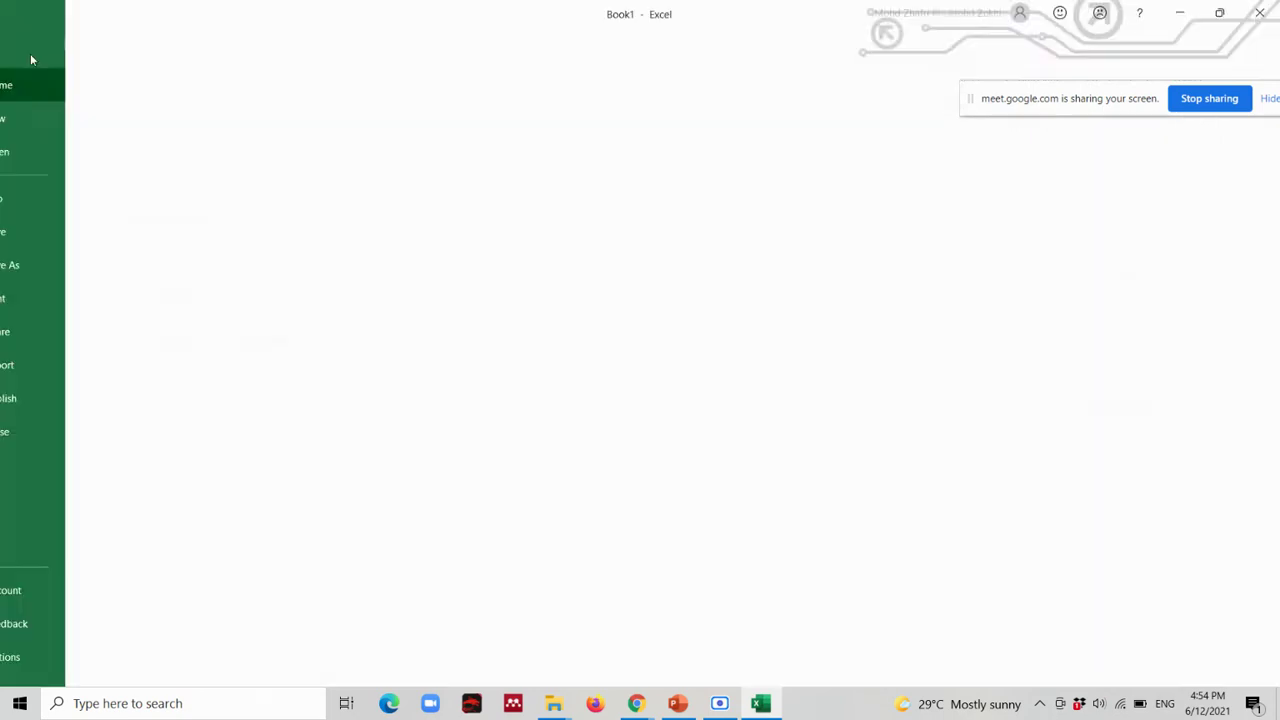
{"action": "left_click", "coordinate": [75, 264]}
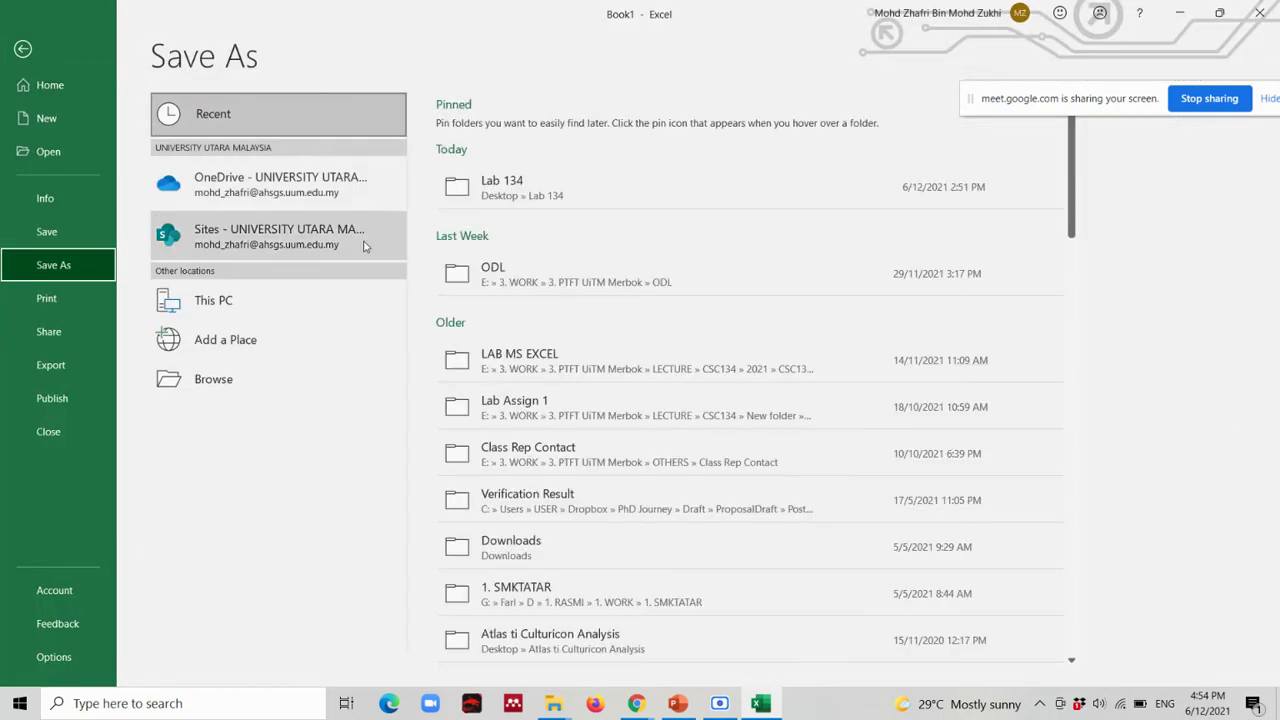
{"action": "left_click", "coordinate": [537, 190]}
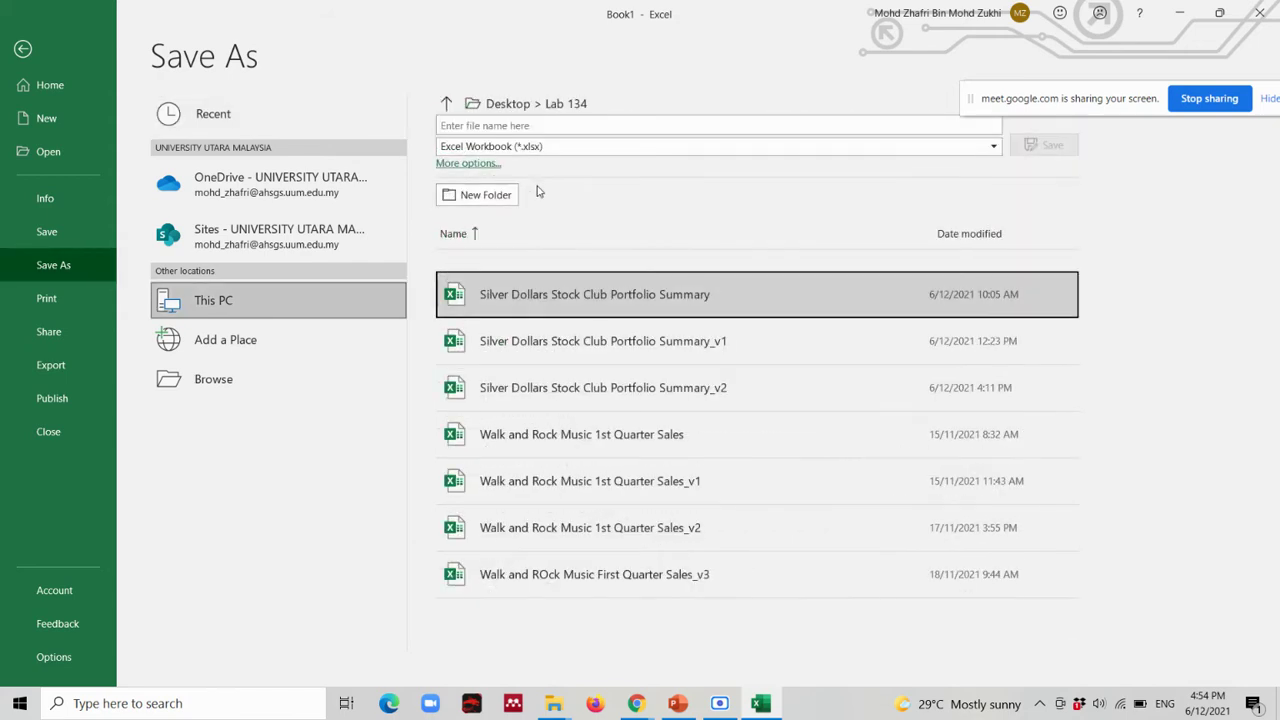
{"action": "left_click", "coordinate": [531, 126]}
{"action": "type", "text": "Silver Dollars Stock Club Portfolio Summary"}
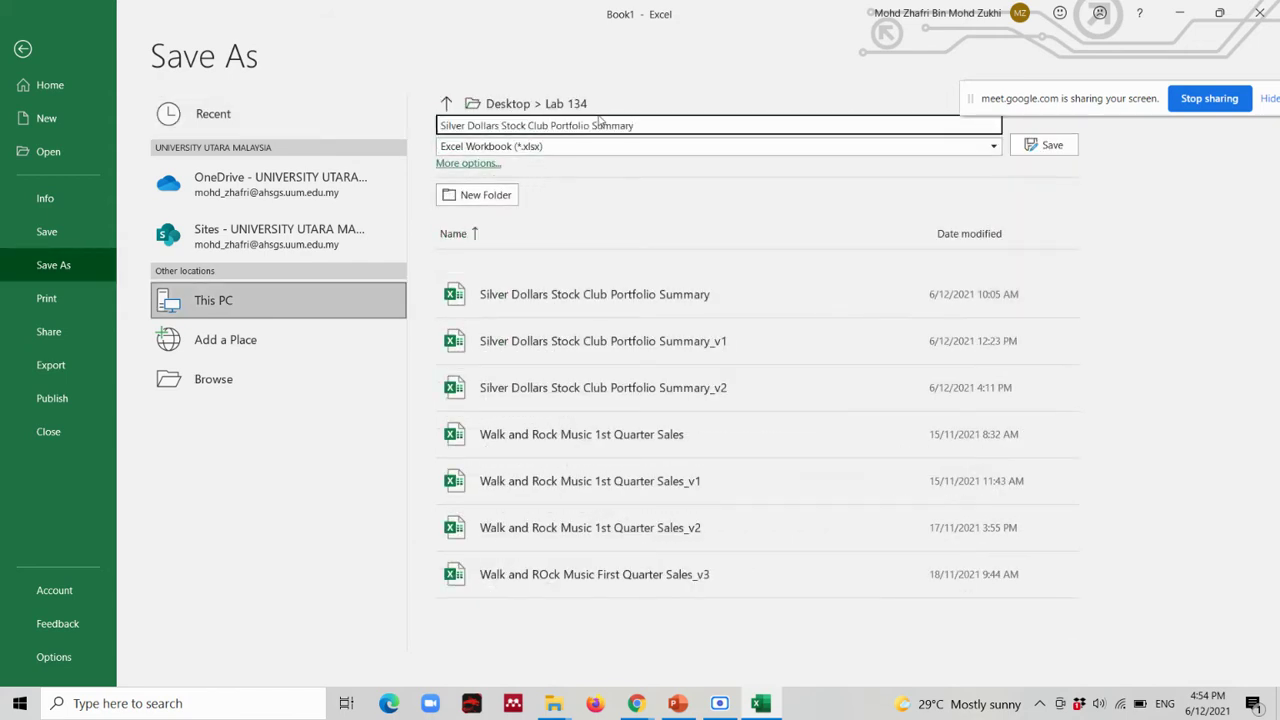
{"action": "type", "text": "_v3"}
{"action": "key", "text": "Return"}
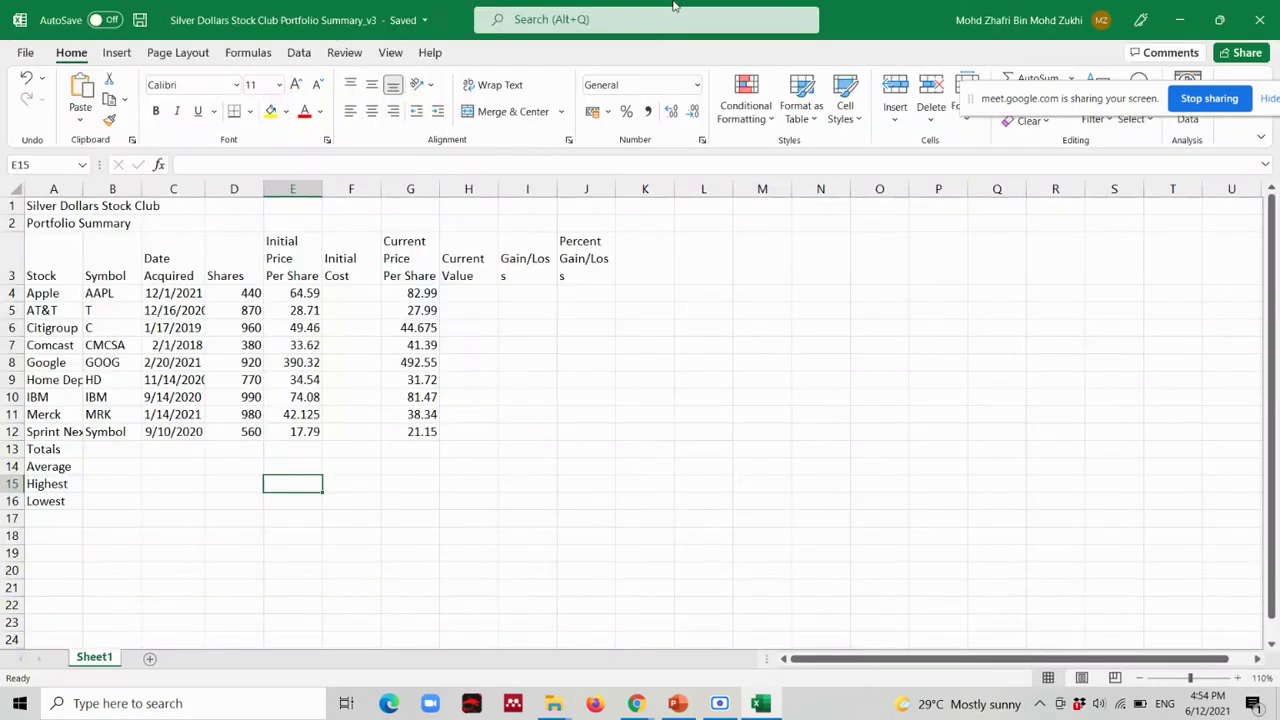
{"action": "mouse_move", "coordinate": [636, 705]}
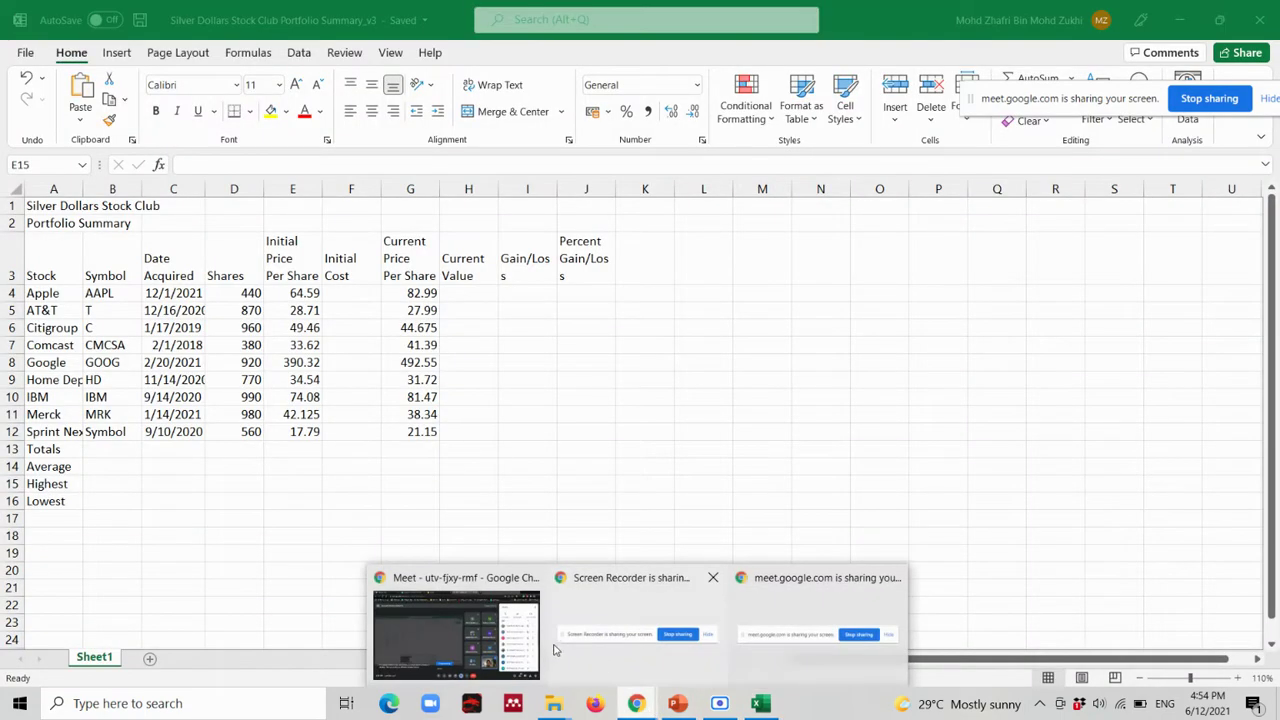
{"action": "left_click", "coordinate": [470, 630]}
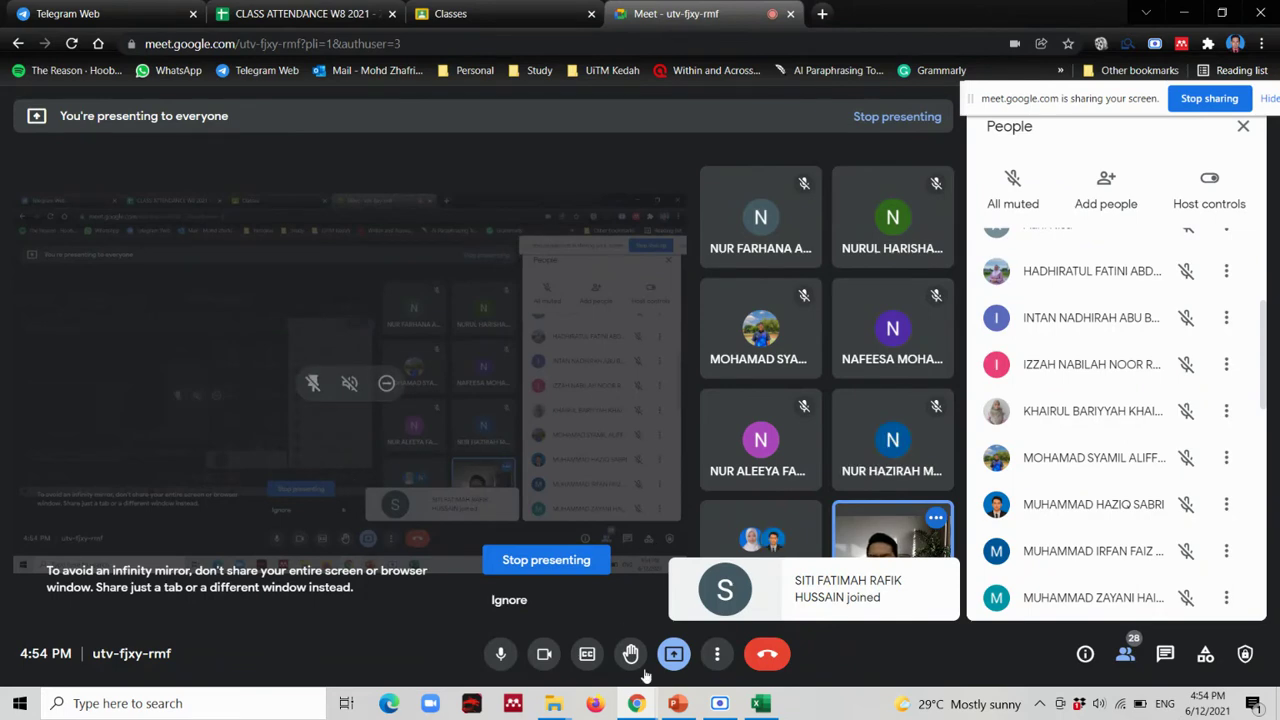
{"action": "left_click", "coordinate": [678, 703]}
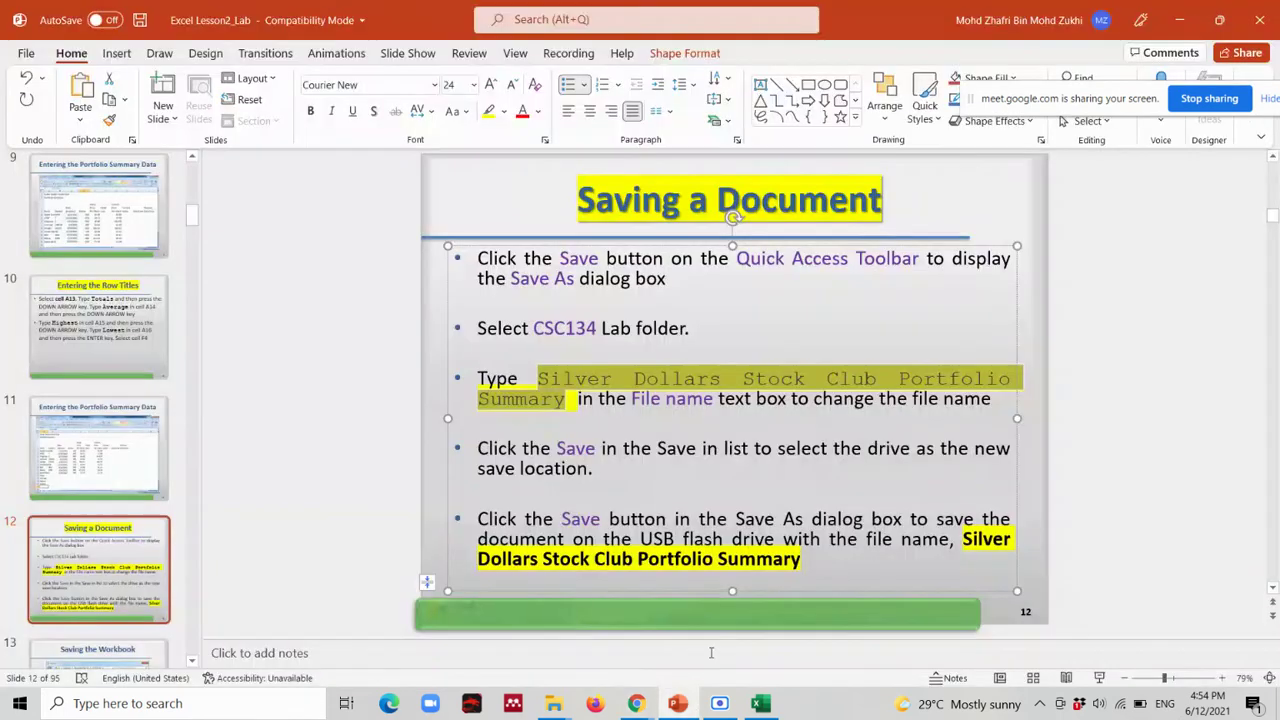
{"action": "scroll", "coordinate": [110, 585], "scroll_direction": "down", "scroll_amount": 2}
{"action": "left_click", "coordinate": [112, 600]}
{"action": "left_click", "coordinate": [112, 605]}
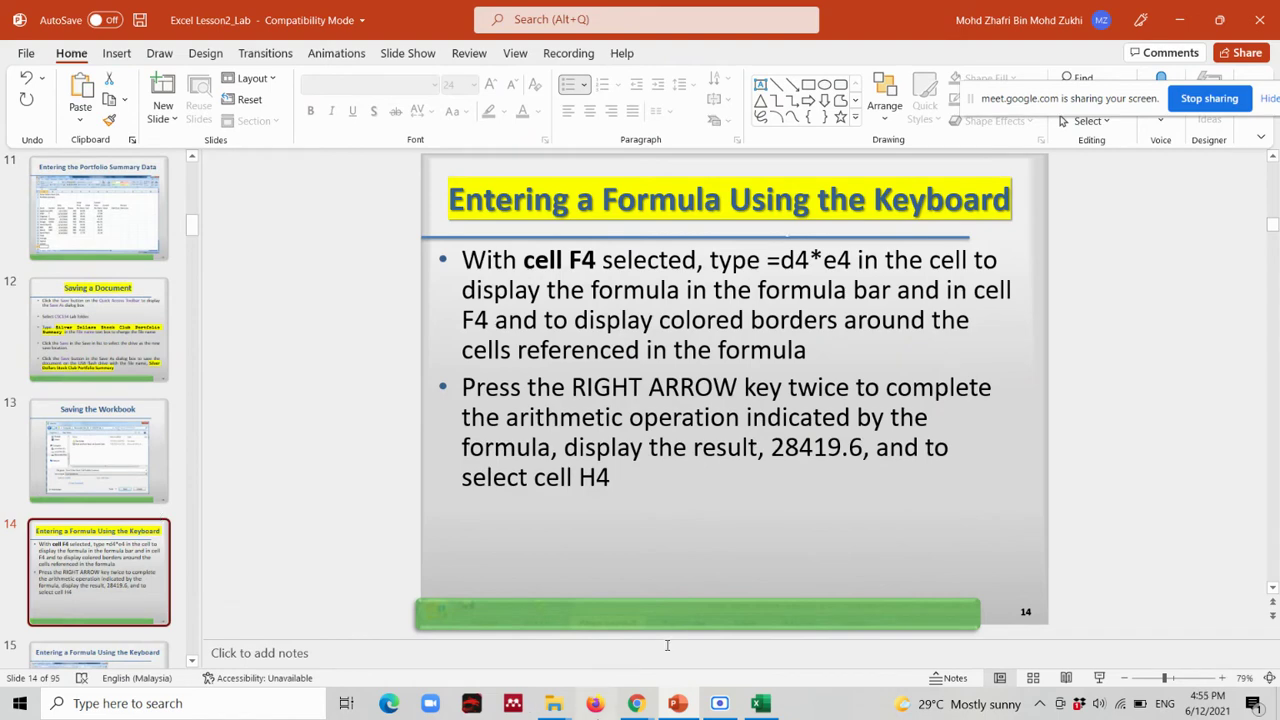
{"action": "mouse_move", "coordinate": [770, 710]}
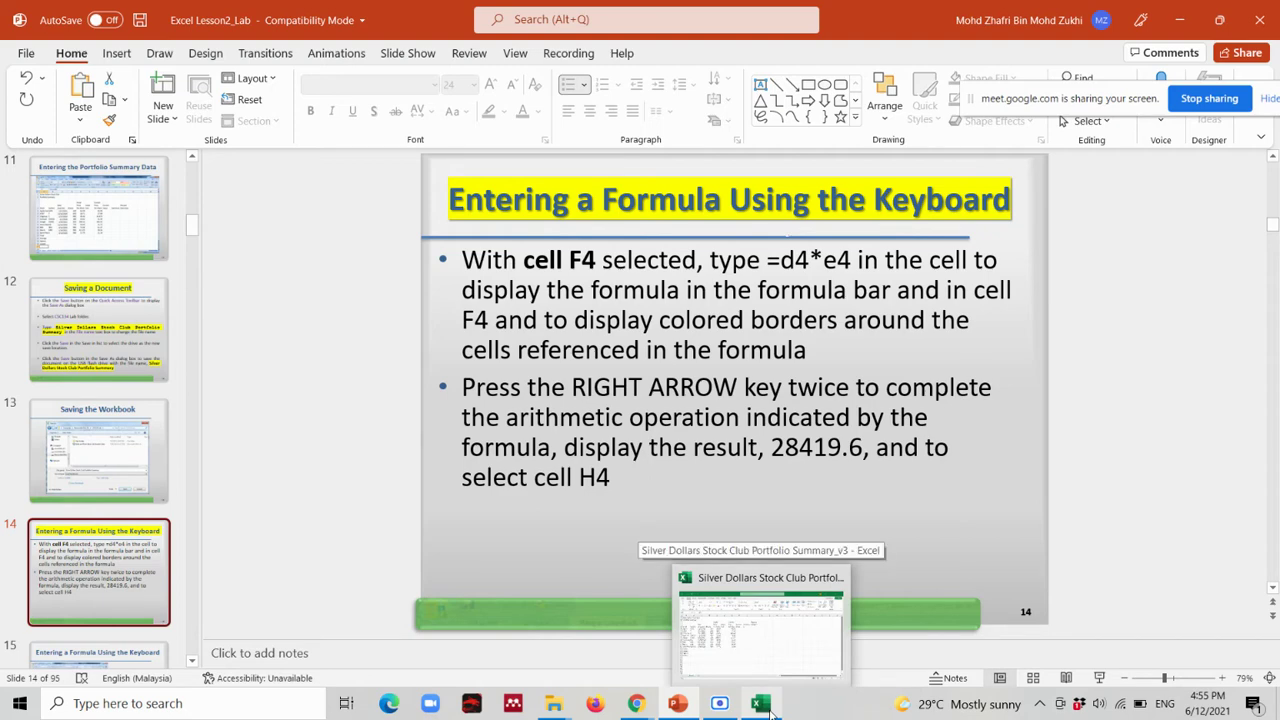
{"action": "left_click", "coordinate": [108, 228]}
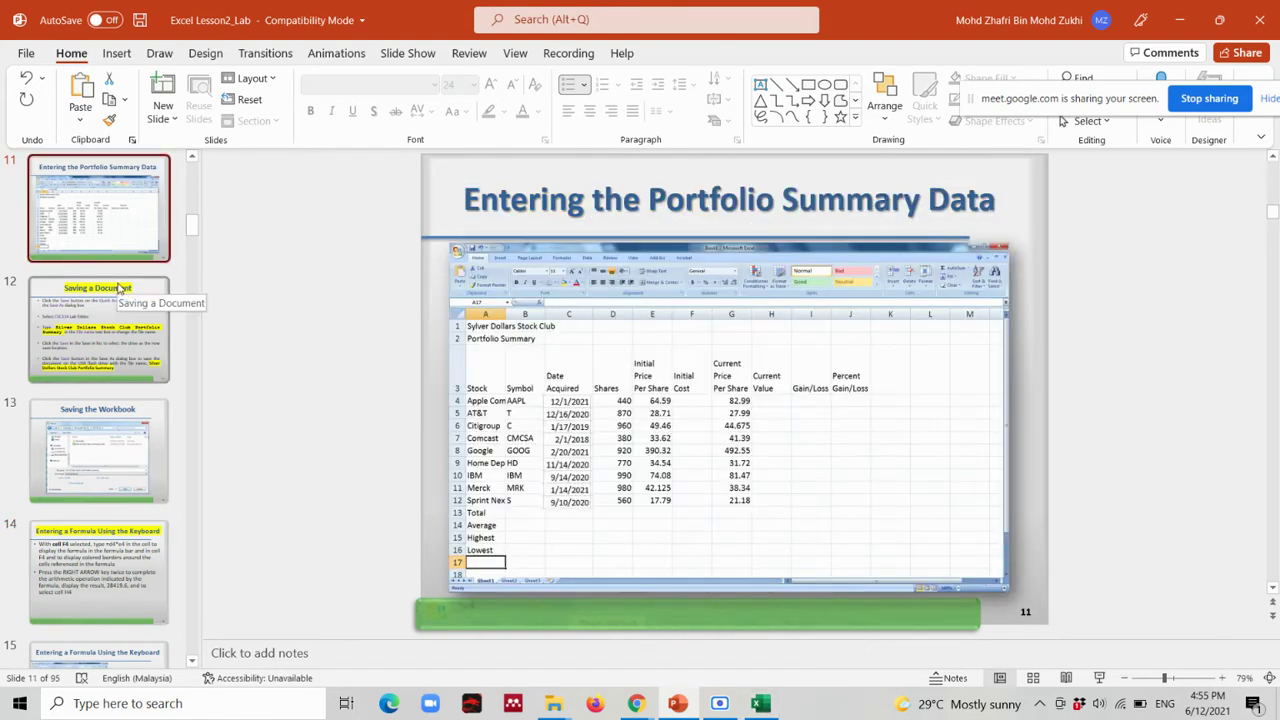
{"action": "left_click", "coordinate": [104, 364]}
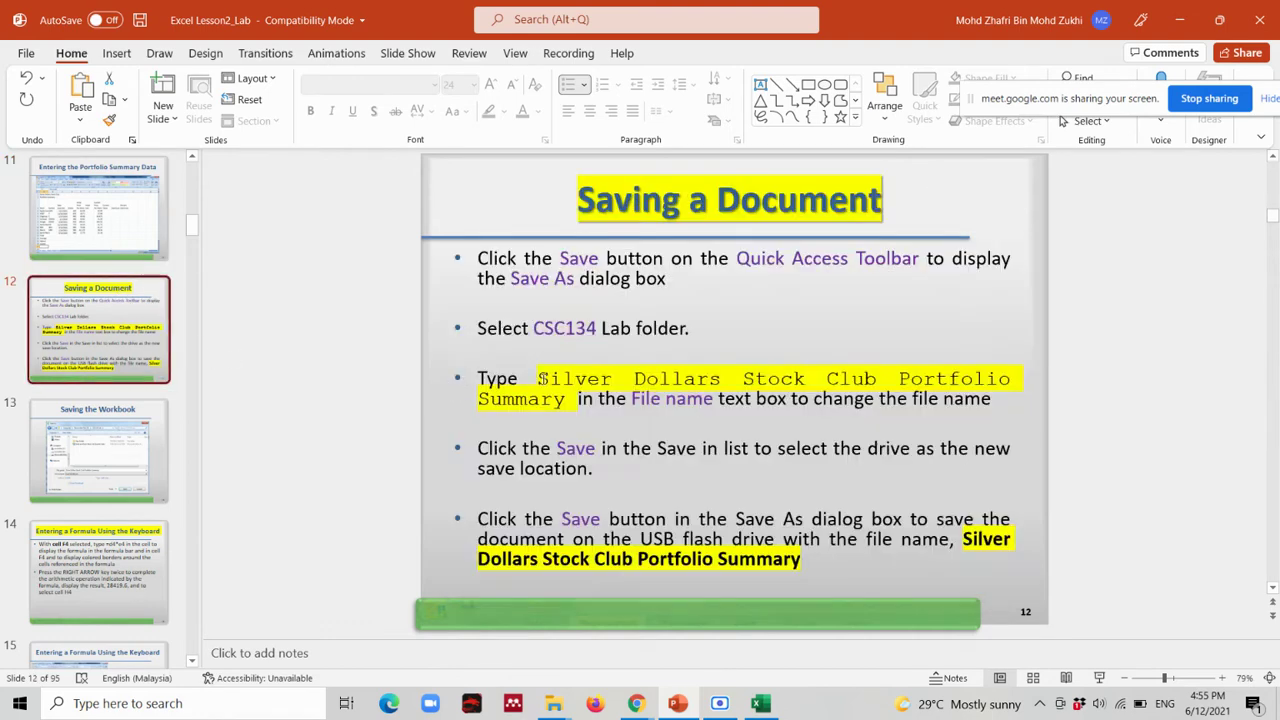
{"action": "left_click_drag", "start_coordinate": [540, 378], "coordinate": [566, 400]}
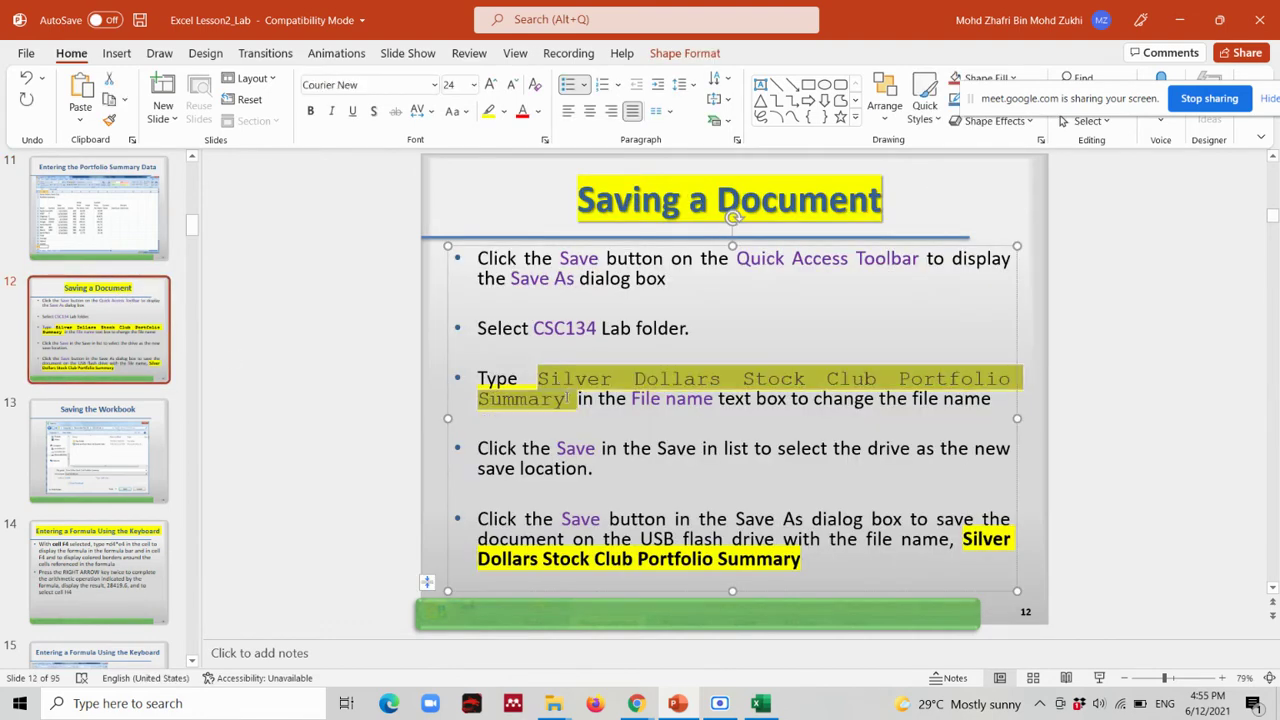
{"action": "left_click", "coordinate": [793, 257]}
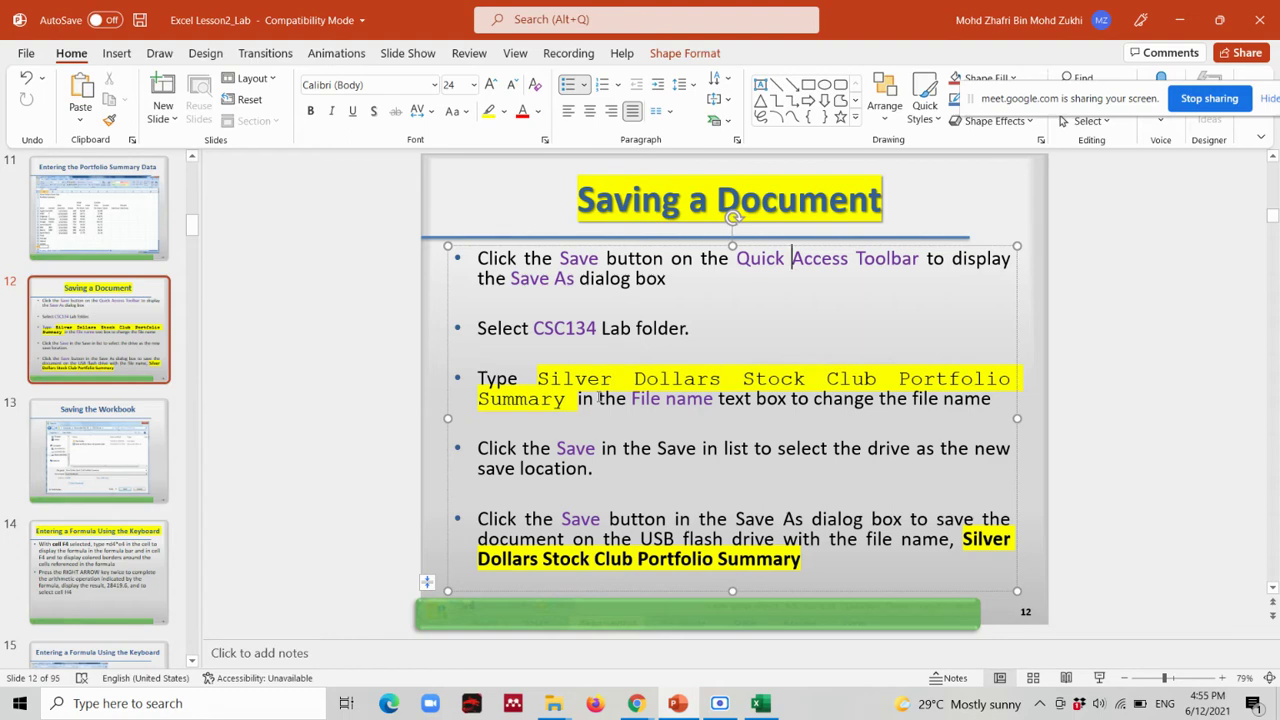
{"action": "left_click", "coordinate": [140, 460]}
{"action": "left_click", "coordinate": [117, 556]}
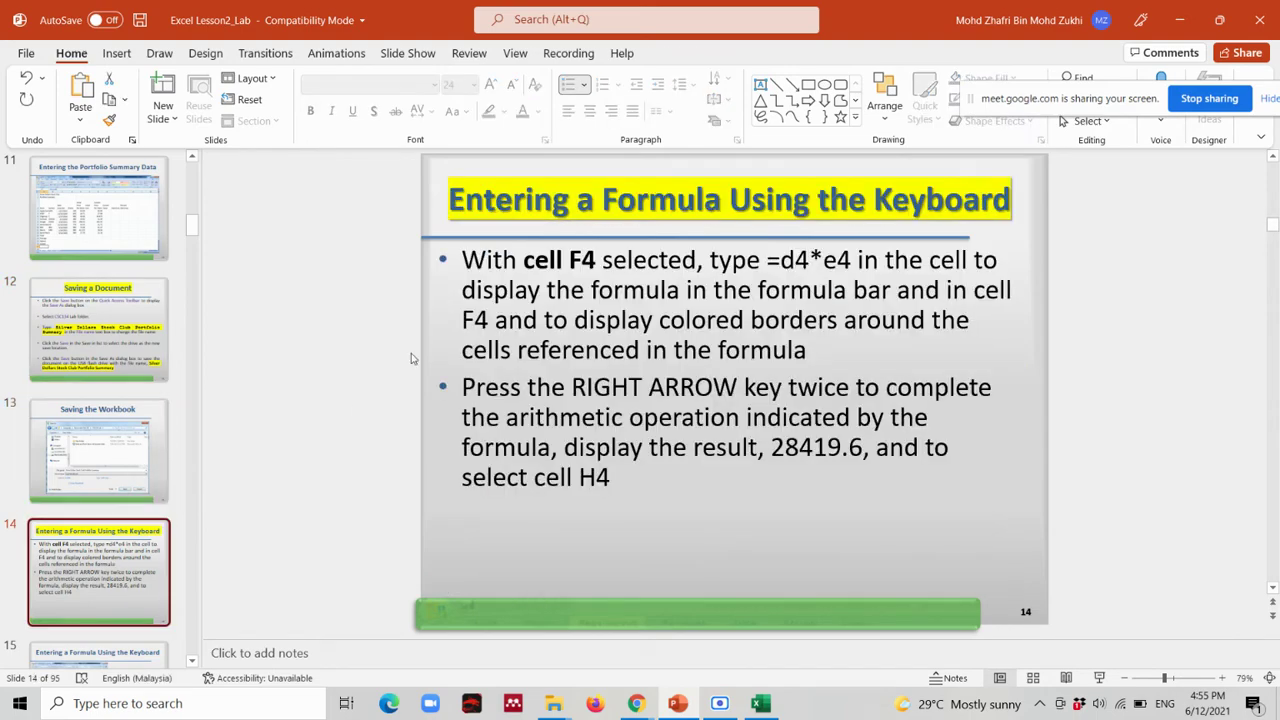
{"action": "key", "text": "alt+Tab"}
{"action": "key", "text": "alt+Tab"}
{"action": "key", "text": "alt+Tab"}
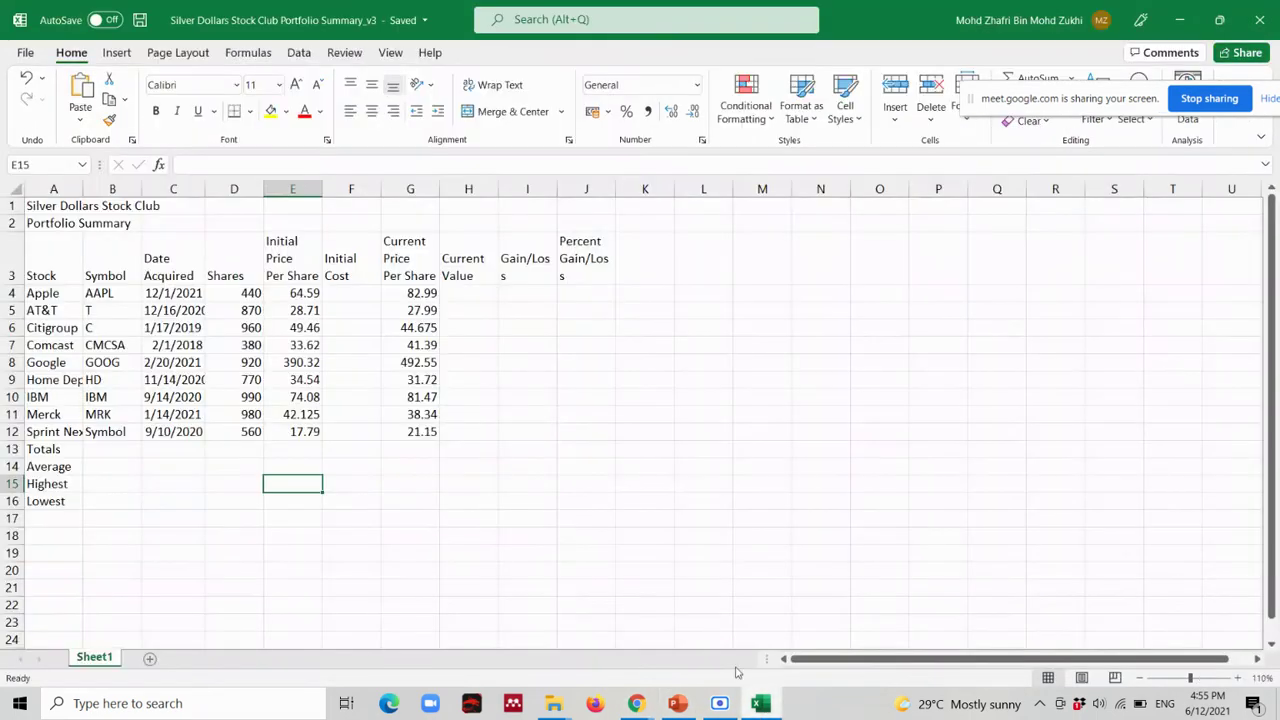
{"action": "left_click_drag", "start_coordinate": [63, 252], "coordinate": [586, 271]}
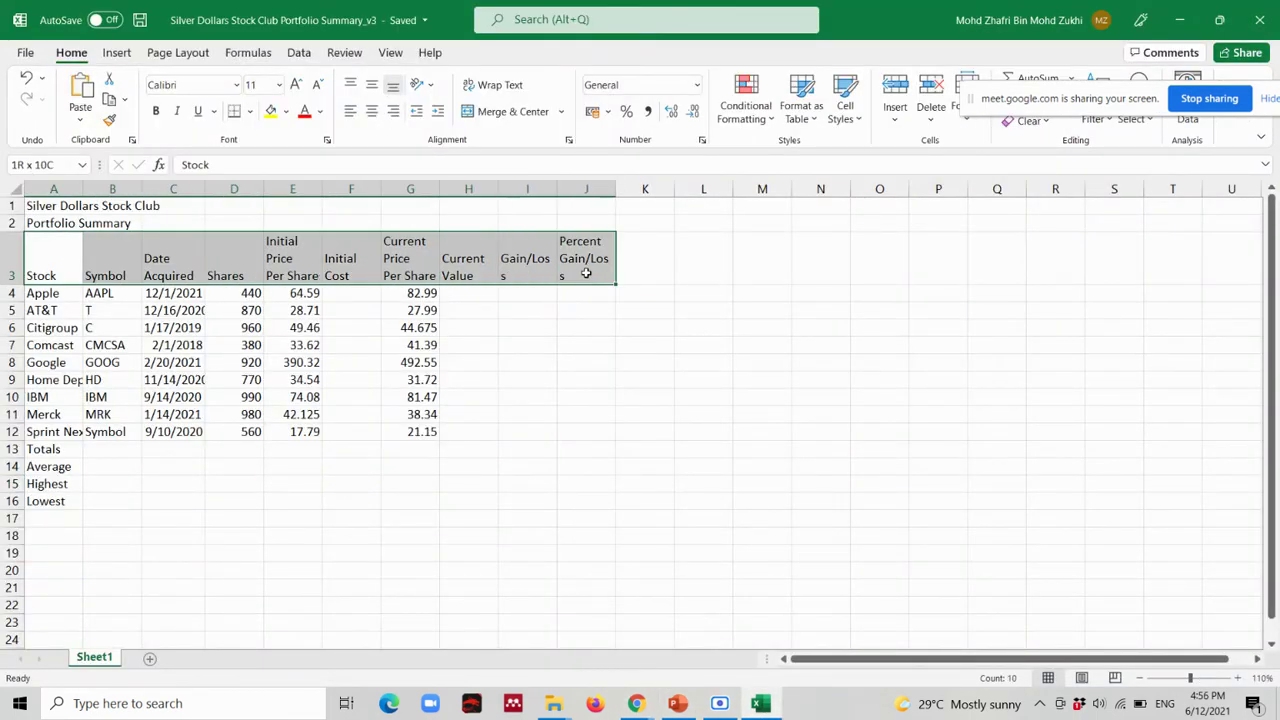
{"action": "left_click_drag", "start_coordinate": [34, 295], "coordinate": [45, 500]}
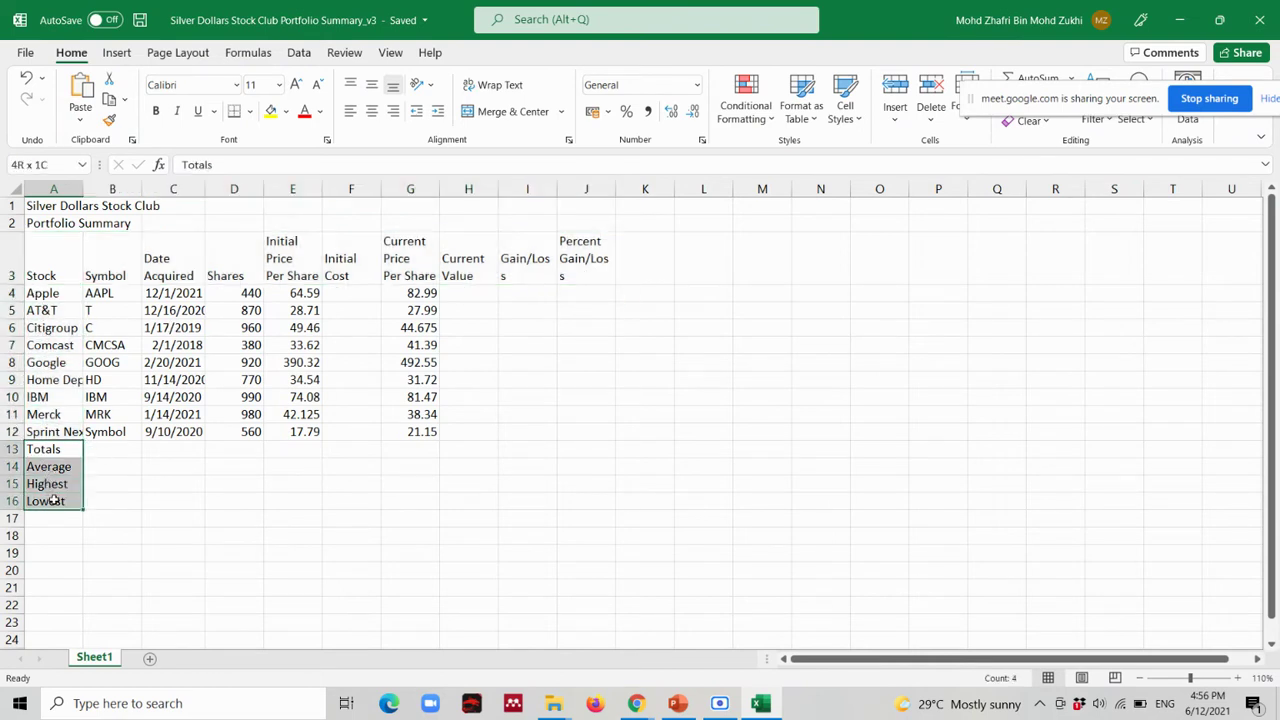
{"action": "left_click_drag", "start_coordinate": [97, 293], "coordinate": [184, 430]}
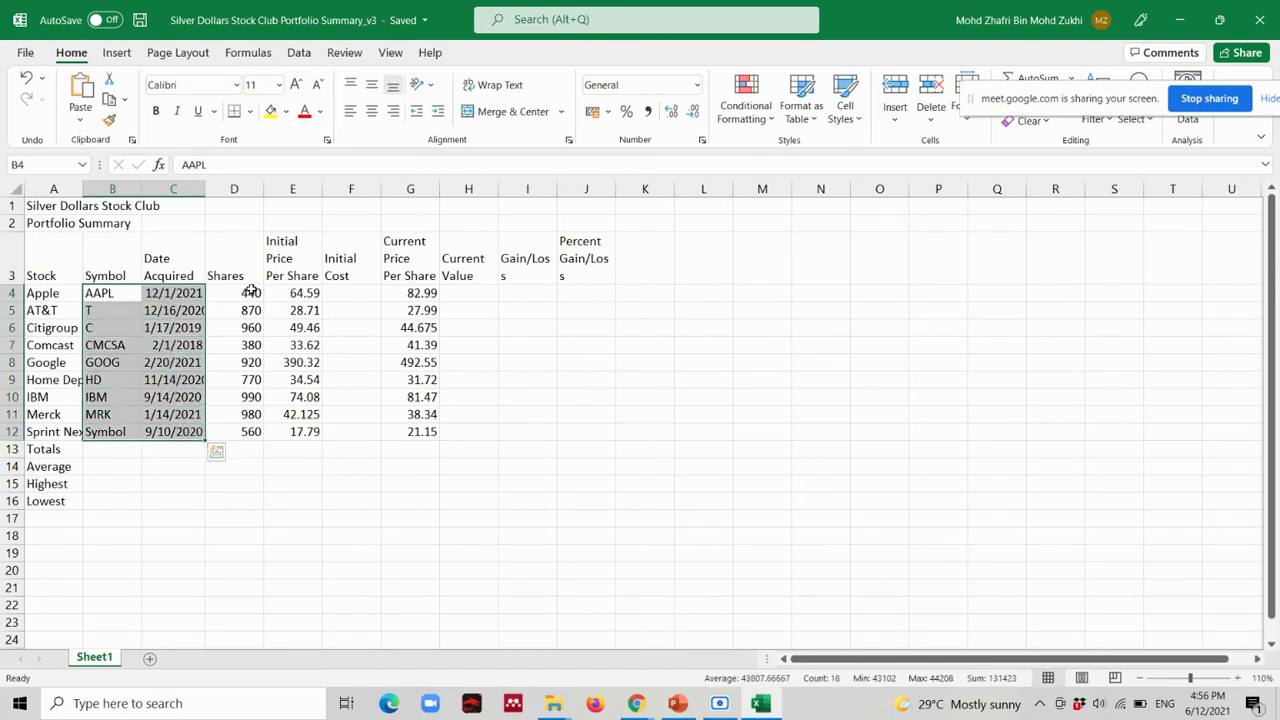
{"action": "mouse_move", "coordinate": [250, 293]}
{"action": "left_mouse_down"}
{"action": "mouse_move", "coordinate": [288, 296]}
{"action": "mouse_move", "coordinate": [300, 431]}
{"action": "left_mouse_up"}
{"action": "left_click_drag", "start_coordinate": [415, 293], "coordinate": [440, 430]}
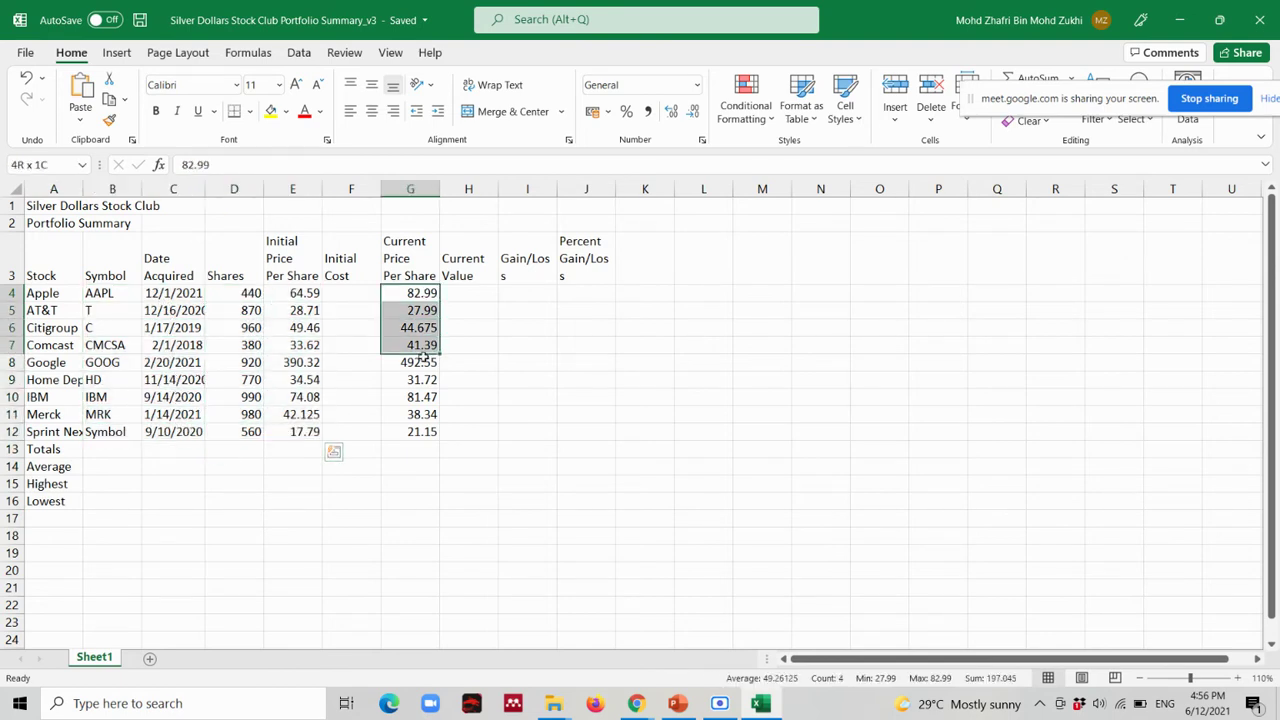
{"action": "left_click", "coordinate": [440, 430]}
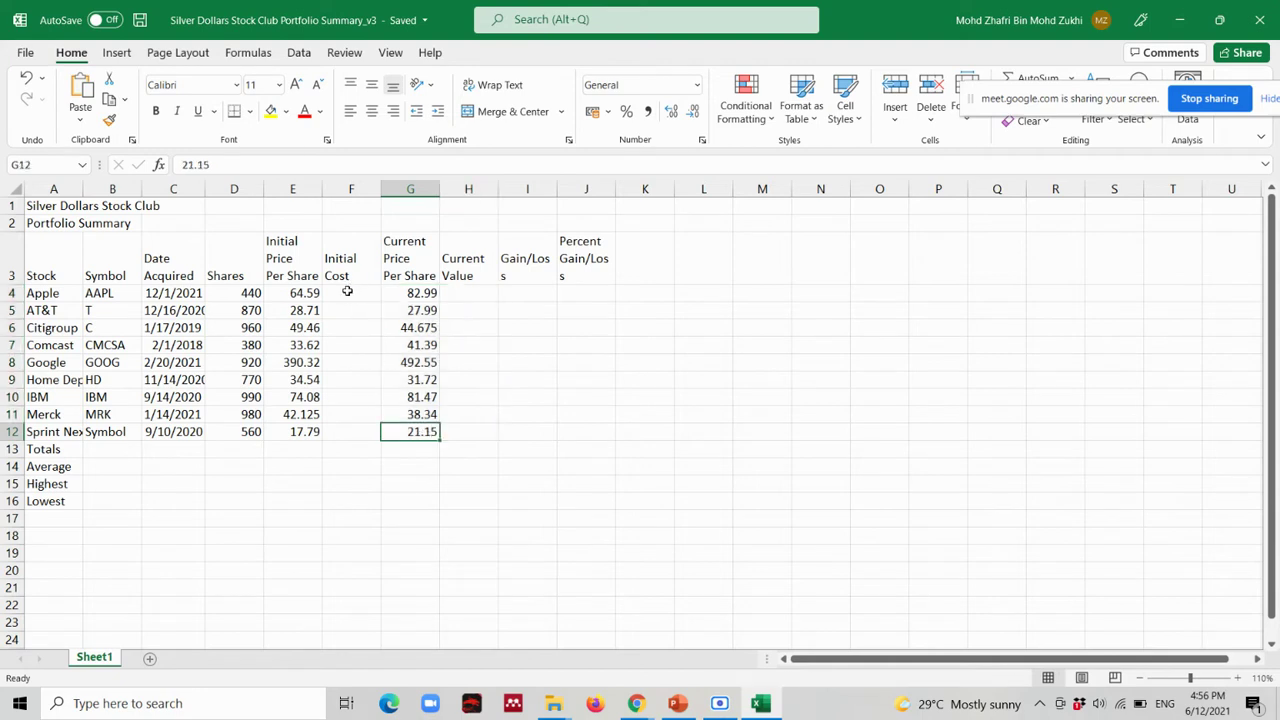
{"action": "left_click_drag", "start_coordinate": [346, 290], "coordinate": [345, 430]}
{"action": "left_click_drag", "start_coordinate": [463, 294], "coordinate": [468, 431]}
{"action": "left_click_drag", "start_coordinate": [543, 290], "coordinate": [542, 430]}
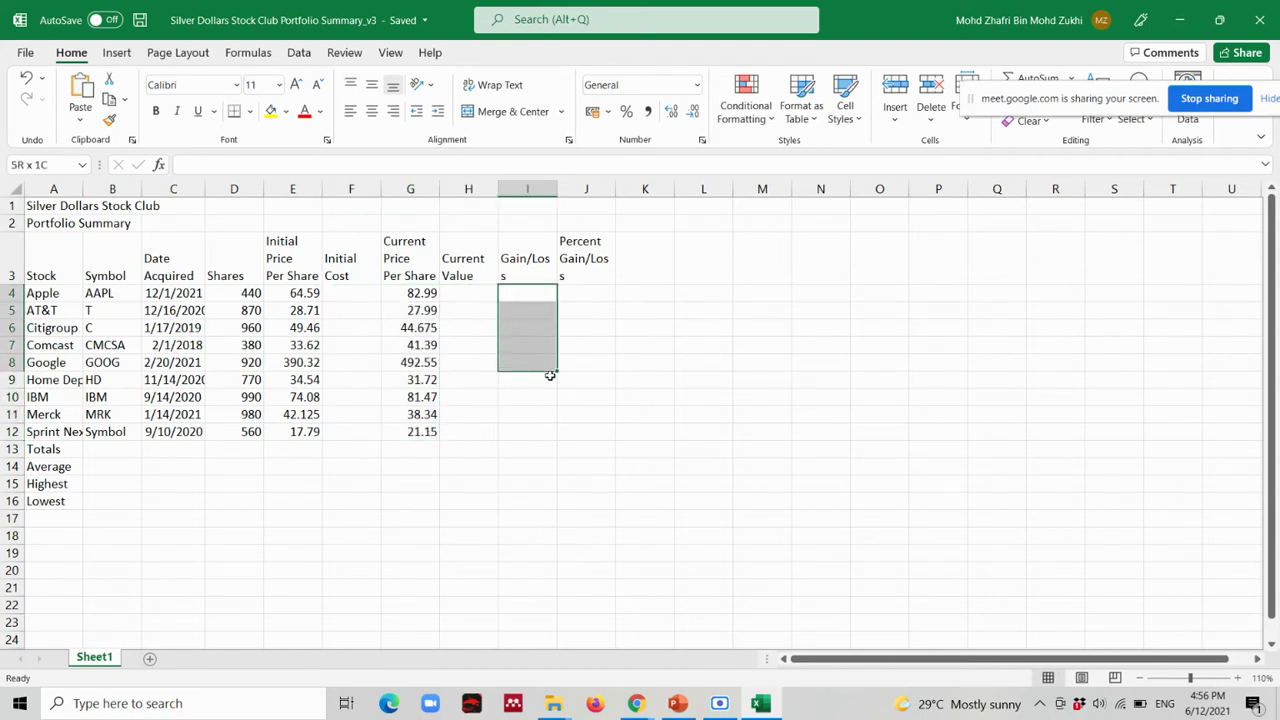
{"action": "left_click_drag", "start_coordinate": [582, 293], "coordinate": [580, 431]}
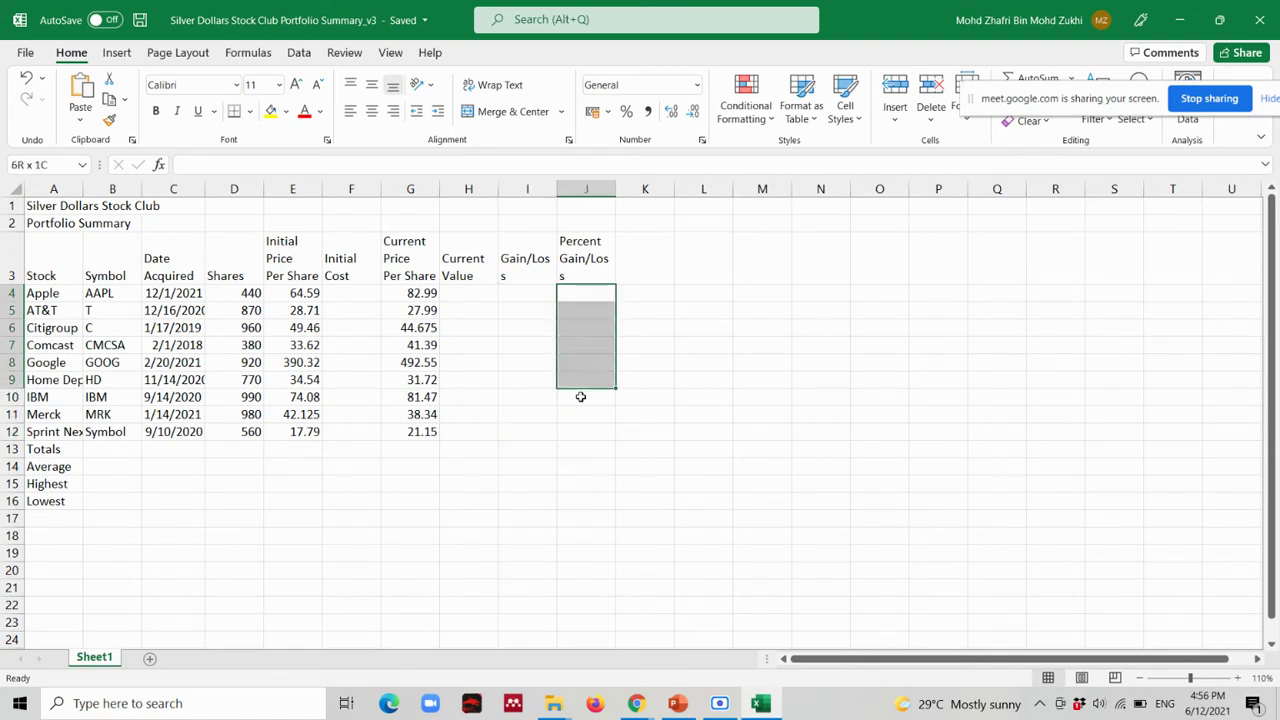
{"action": "left_click", "coordinate": [361, 268]}
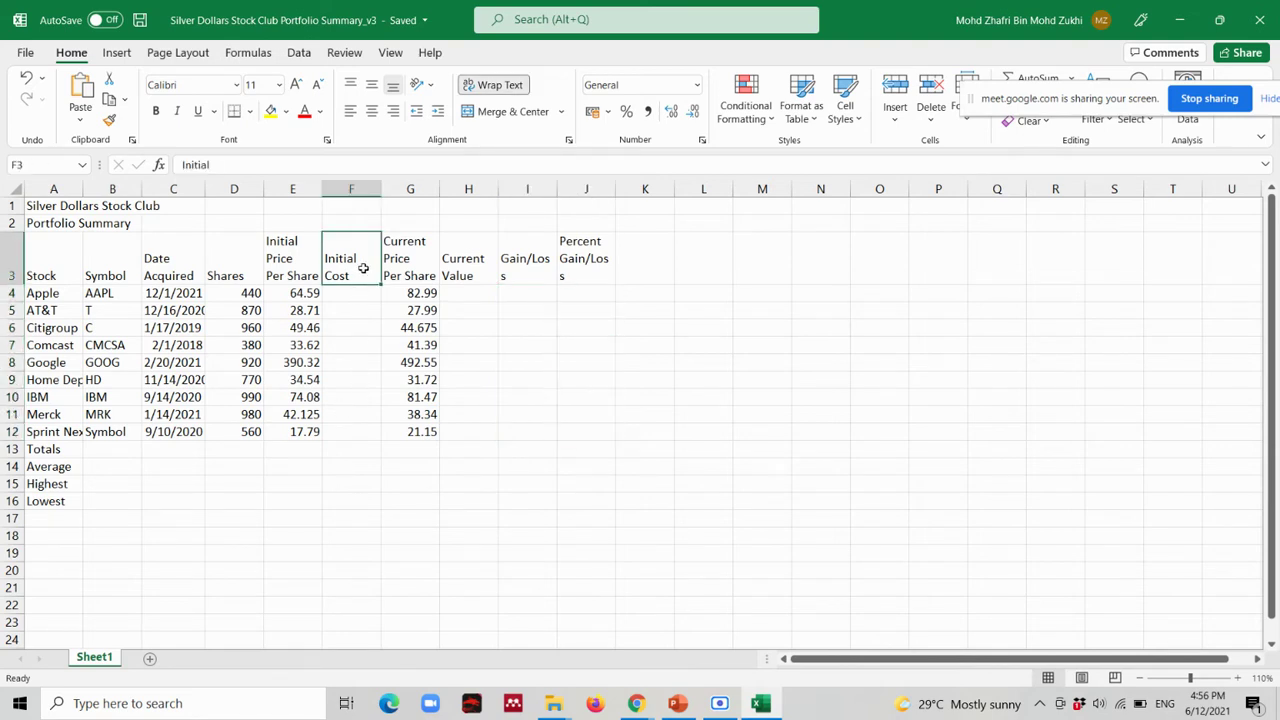
{"action": "left_click", "coordinate": [467, 262]}
{"action": "left_click", "coordinate": [515, 254]}
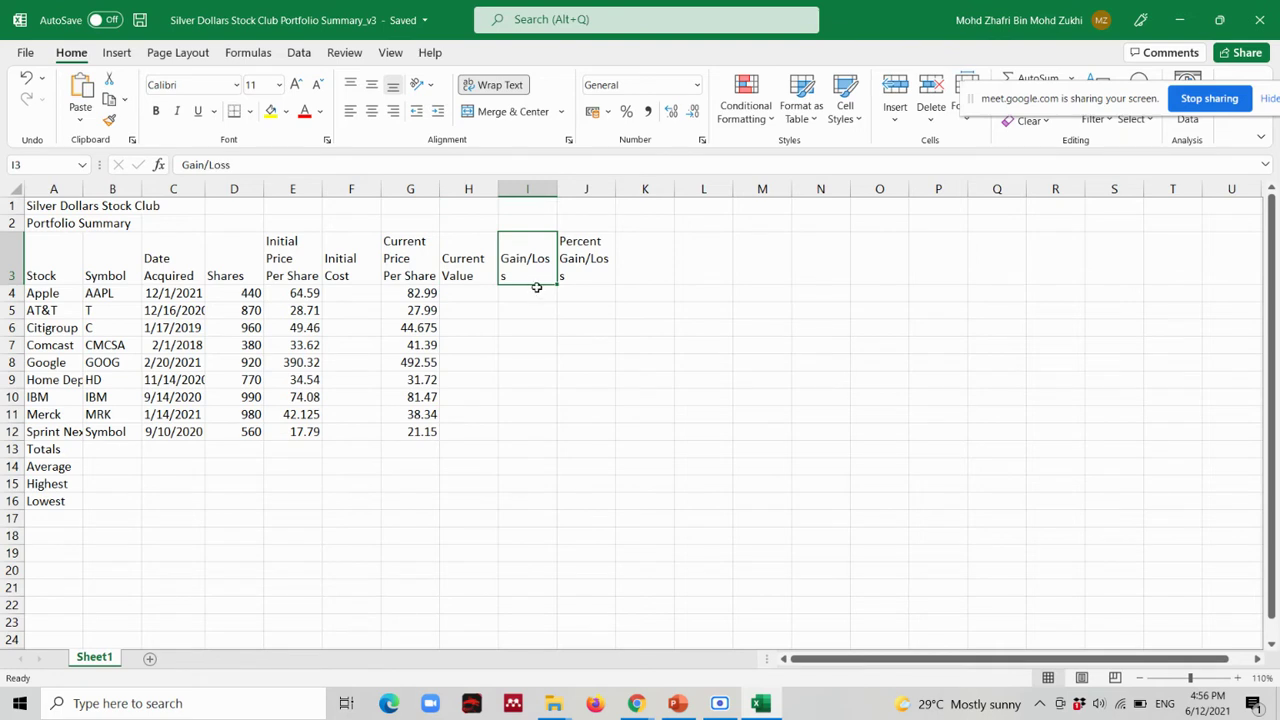
{"action": "left_click", "coordinate": [578, 256]}
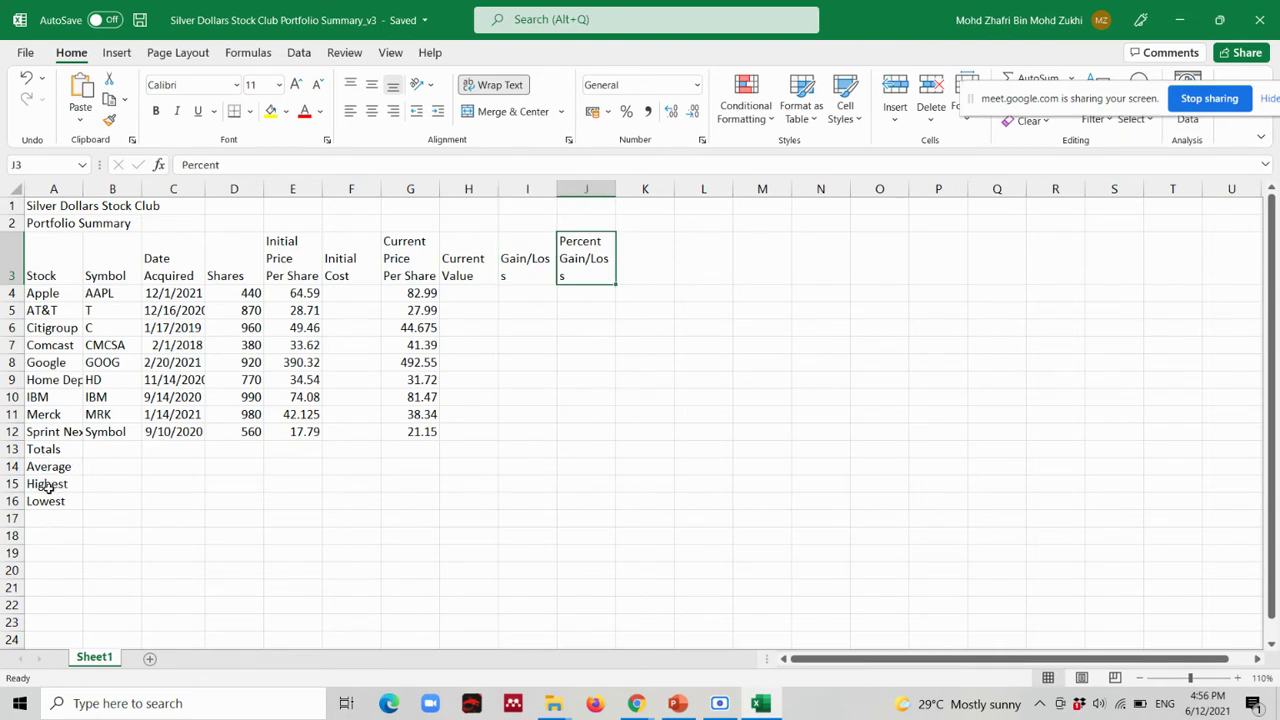
{"action": "left_click_drag", "start_coordinate": [100, 449], "coordinate": [574, 503]}
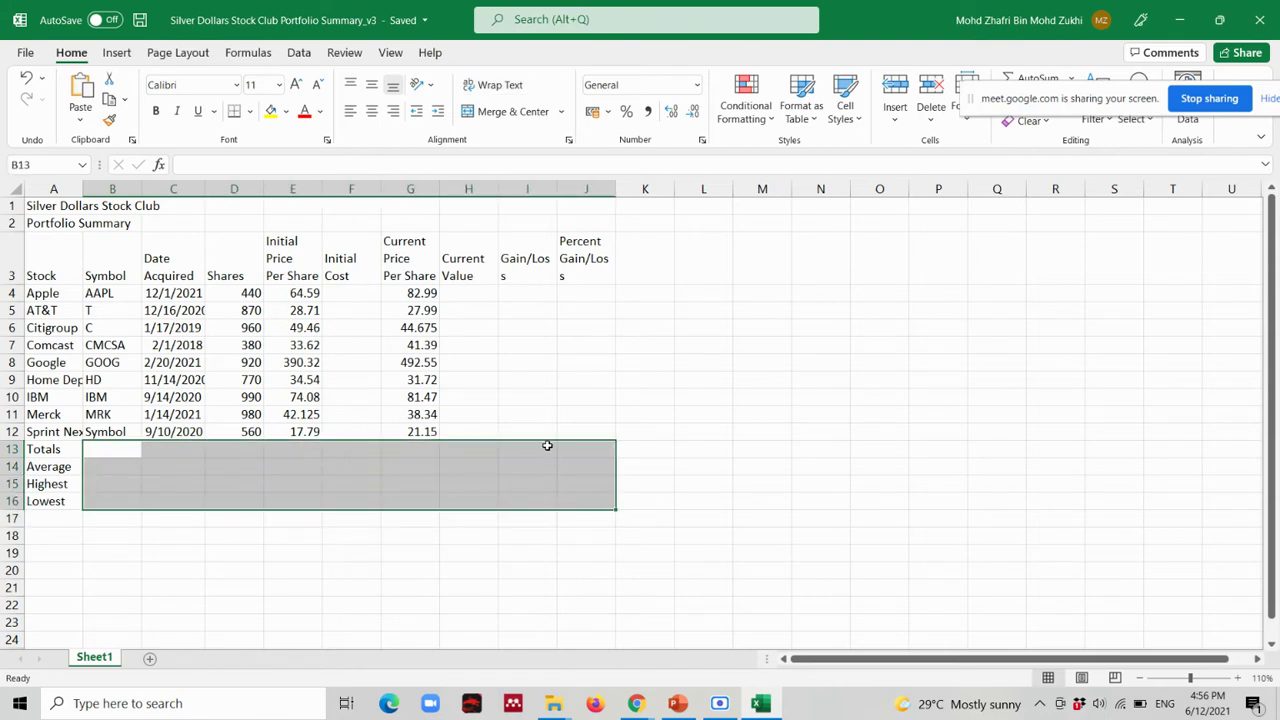
{"action": "left_click", "coordinate": [334, 293]}
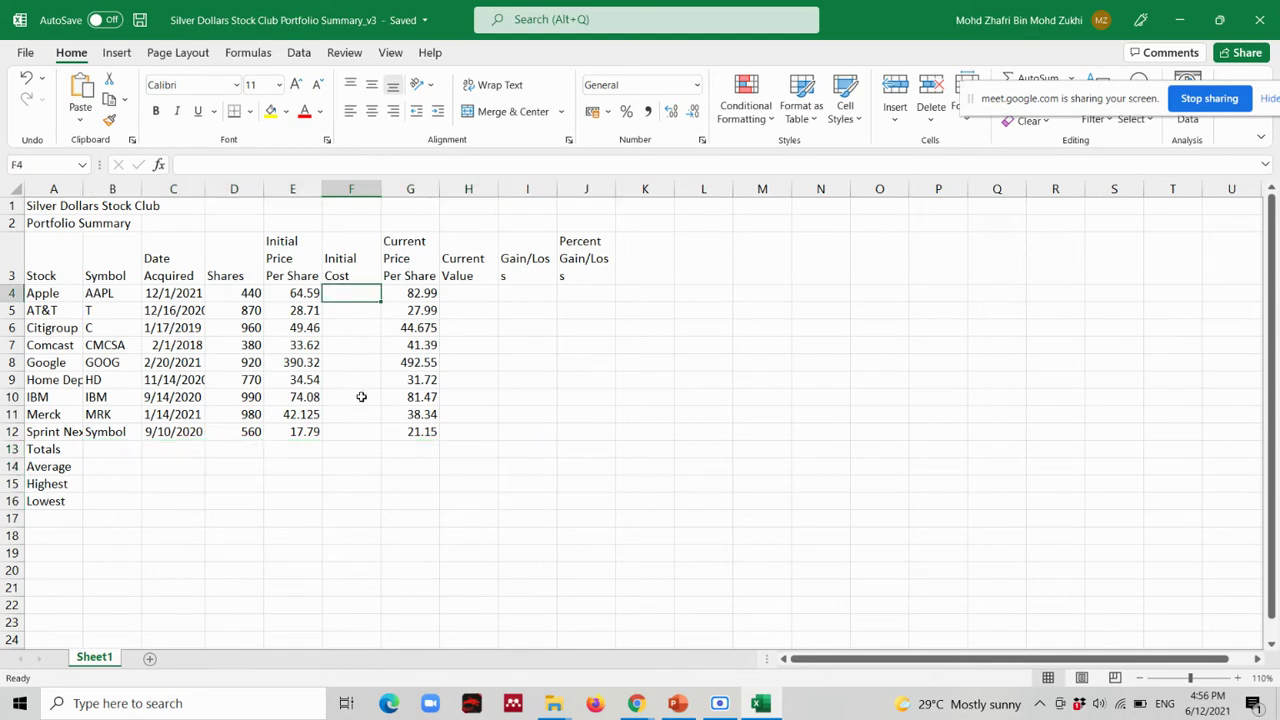
Enter =D4*E4 in F4 so Apple's initial cost shows 28419.6.
{"action": "key", "text": "alt+Tab"}
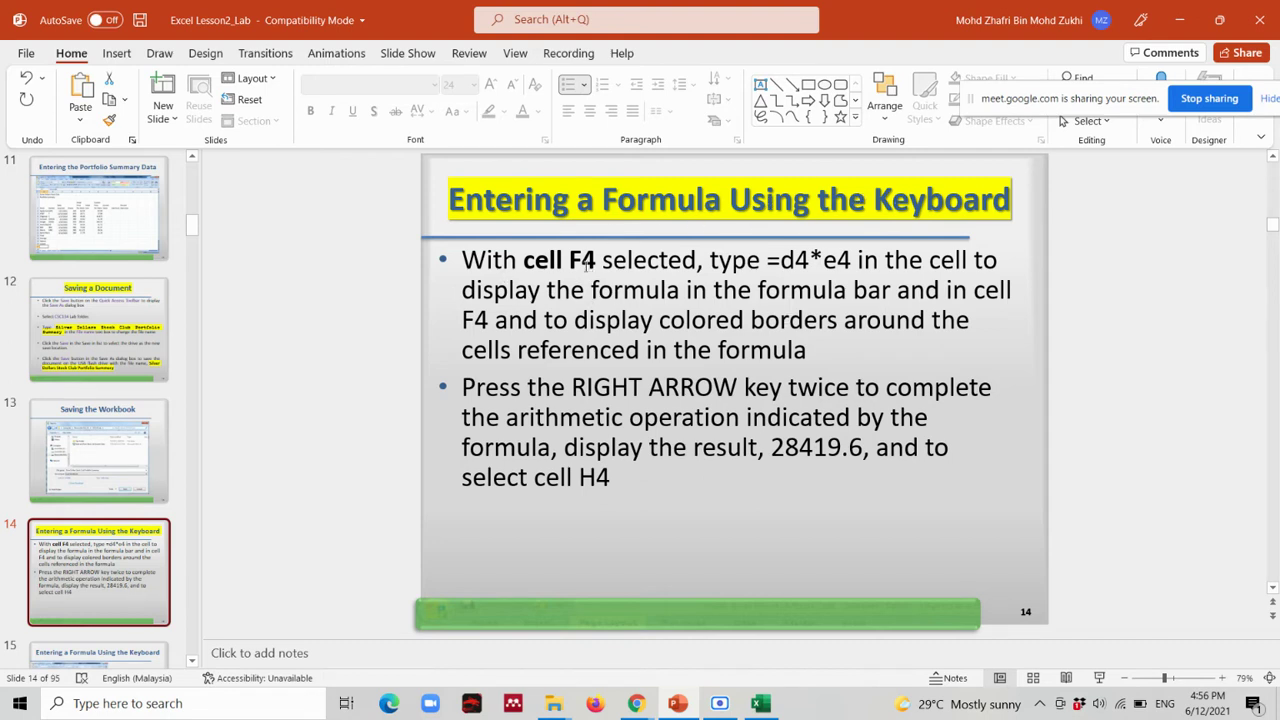
{"action": "key", "text": "alt+Tab"}
{"action": "key", "text": "Right"}
{"action": "key", "text": "Right"}
{"action": "key", "text": "shift+Up"}
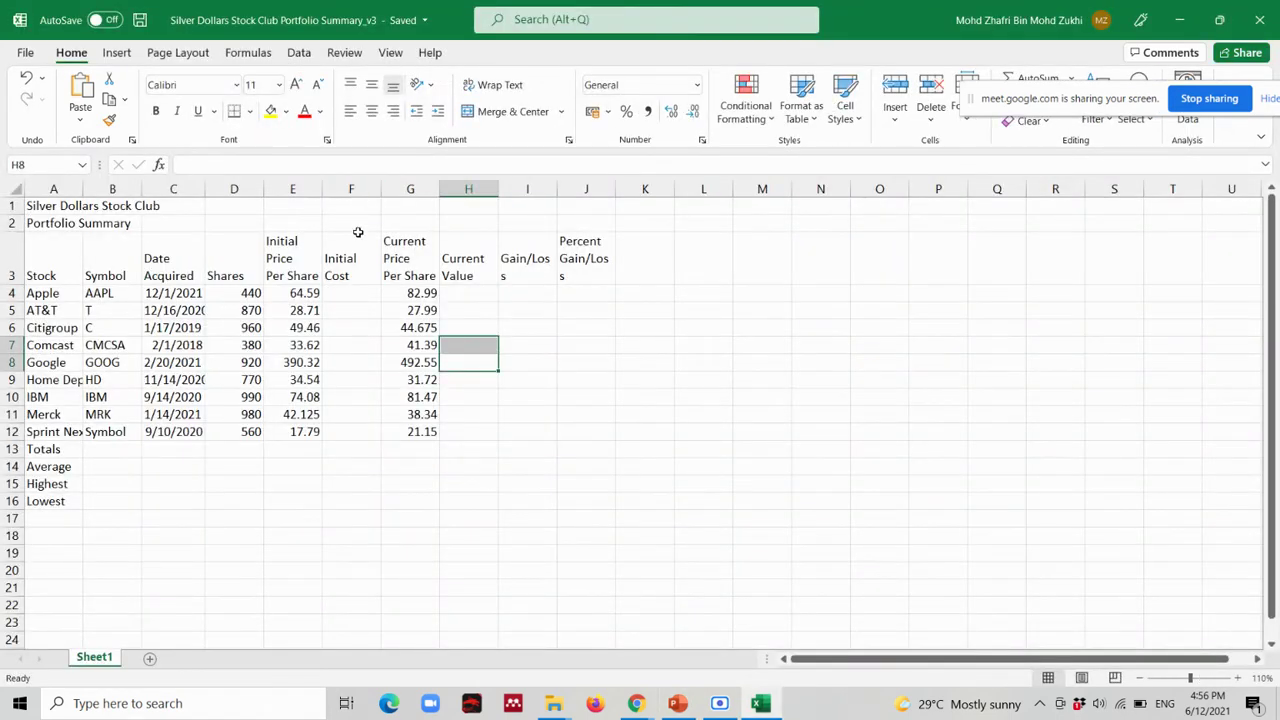
{"action": "left_click", "coordinate": [345, 296]}
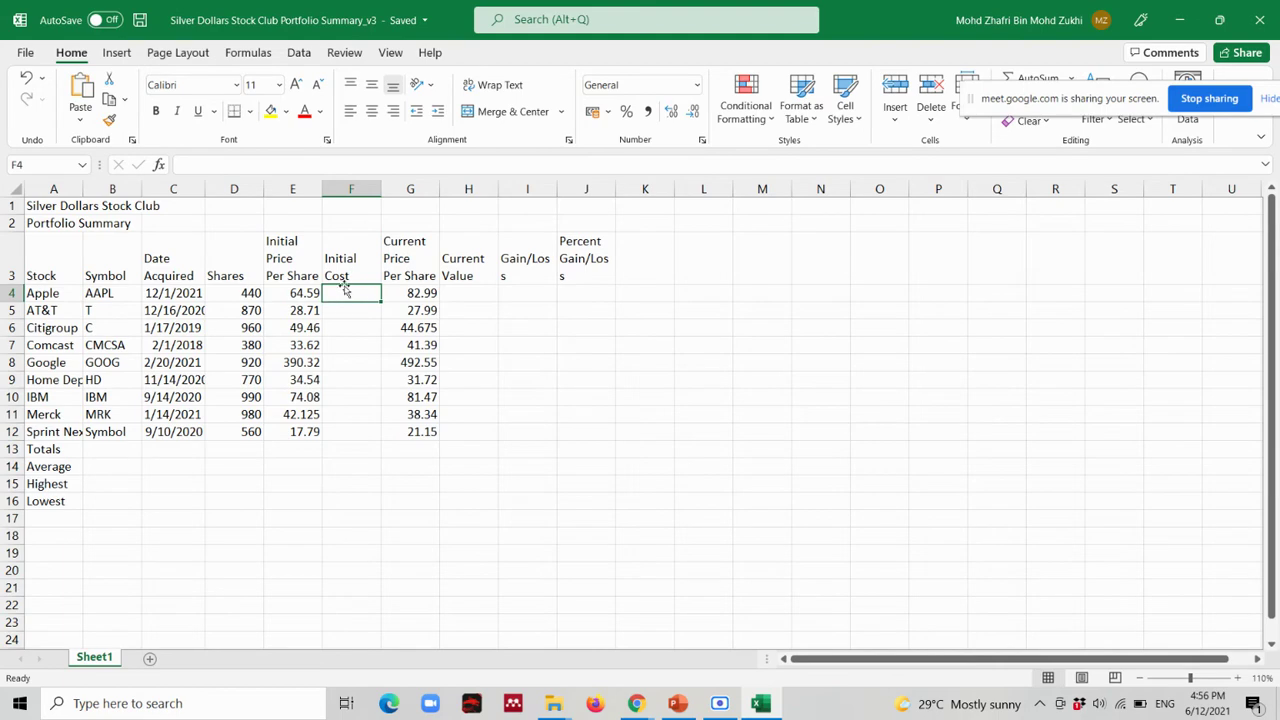
{"action": "key", "text": "alt+Tab"}
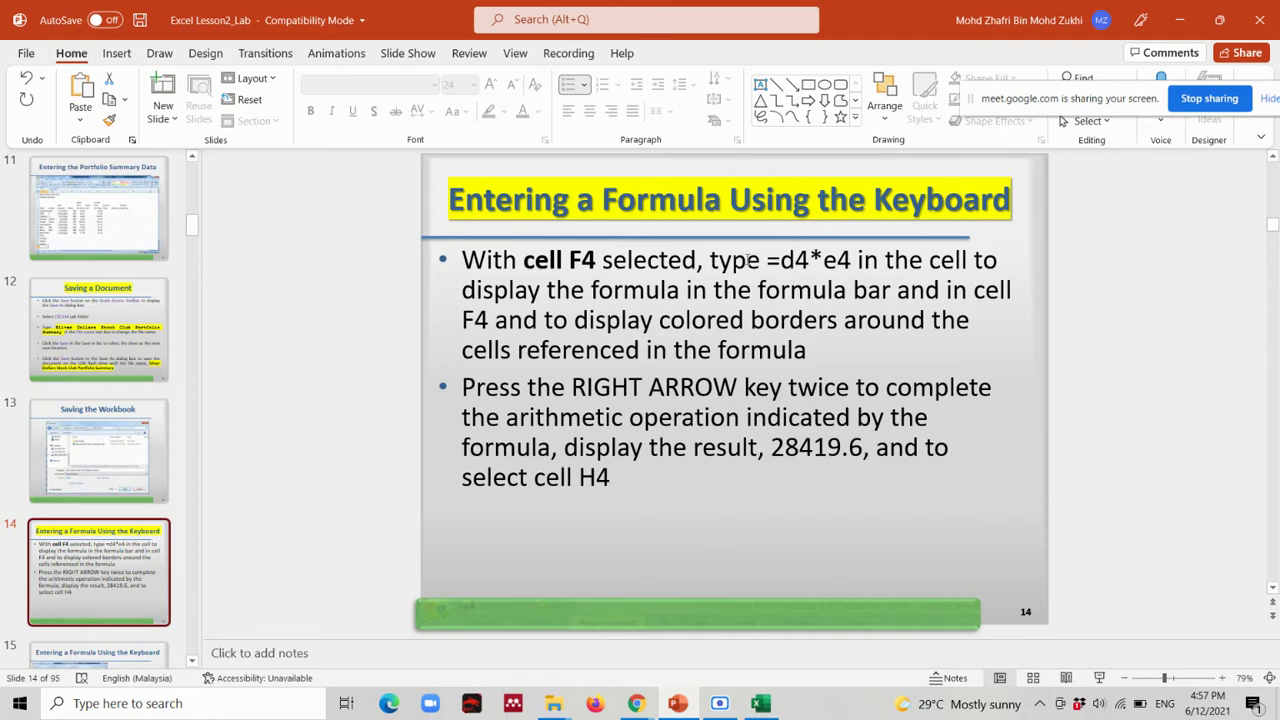
{"action": "key", "text": "alt+Tab"}
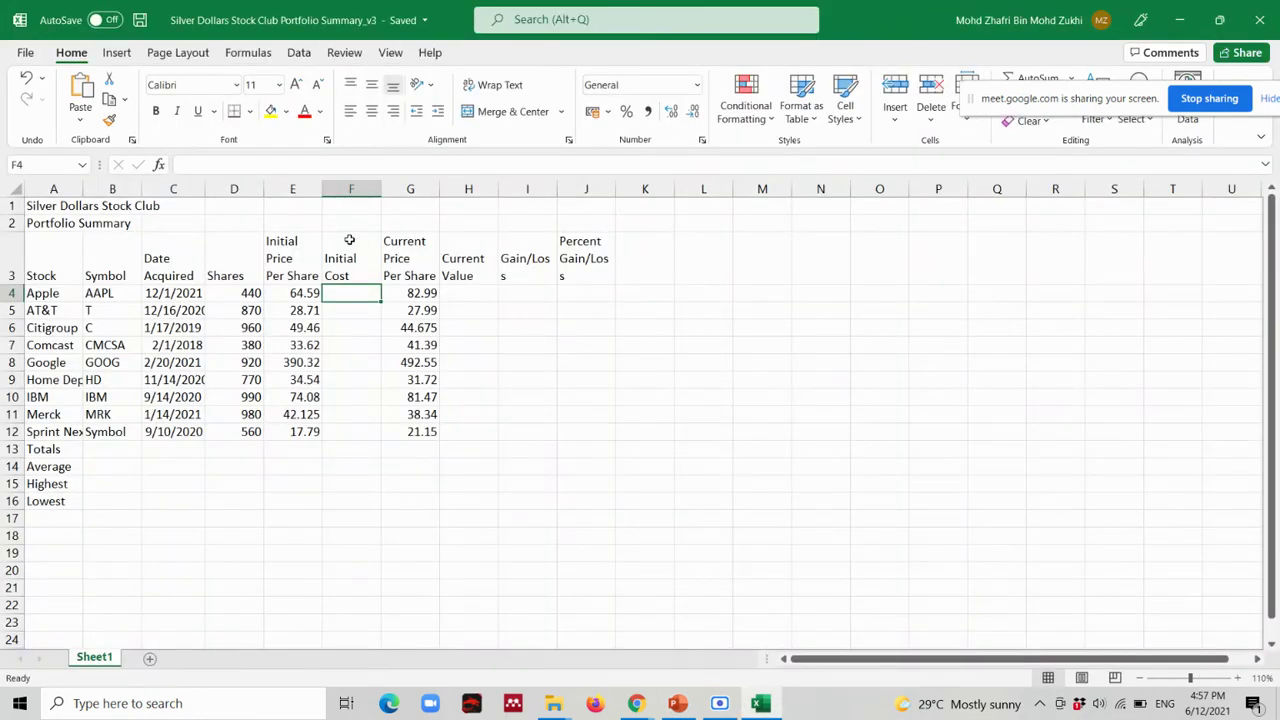
{"action": "type", "text": "="}
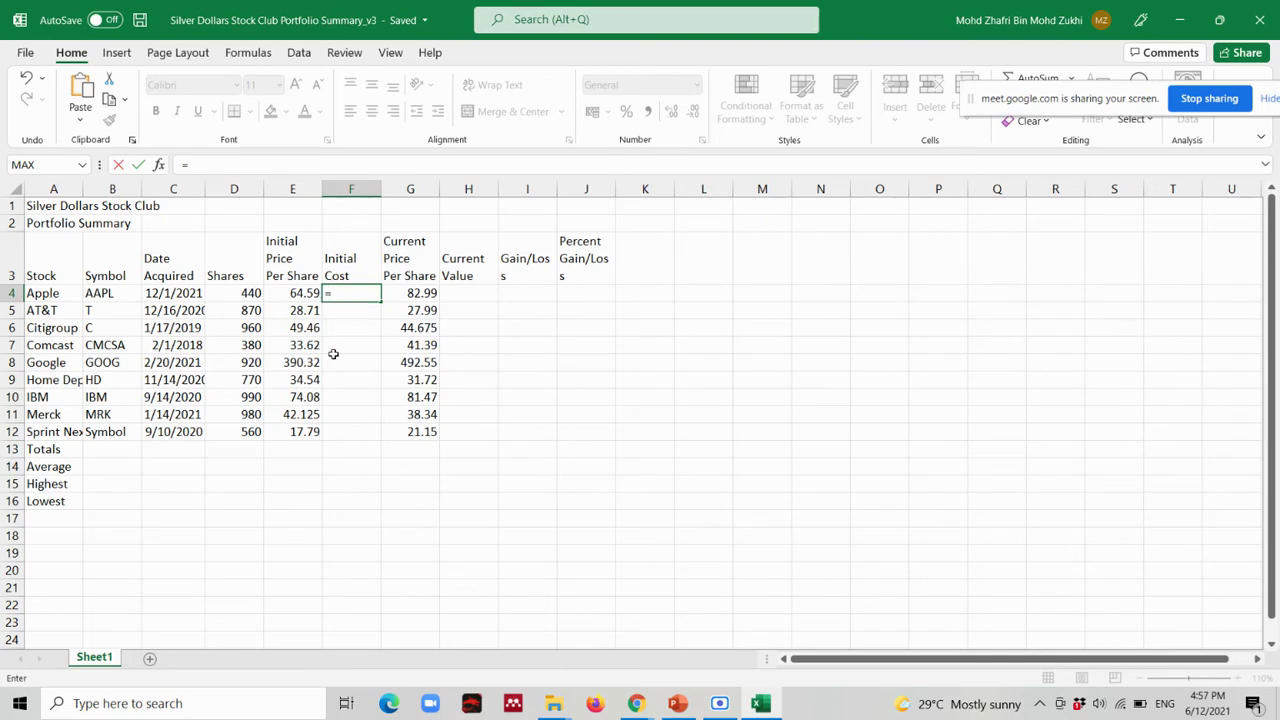
{"action": "key", "text": "alt+Tab"}
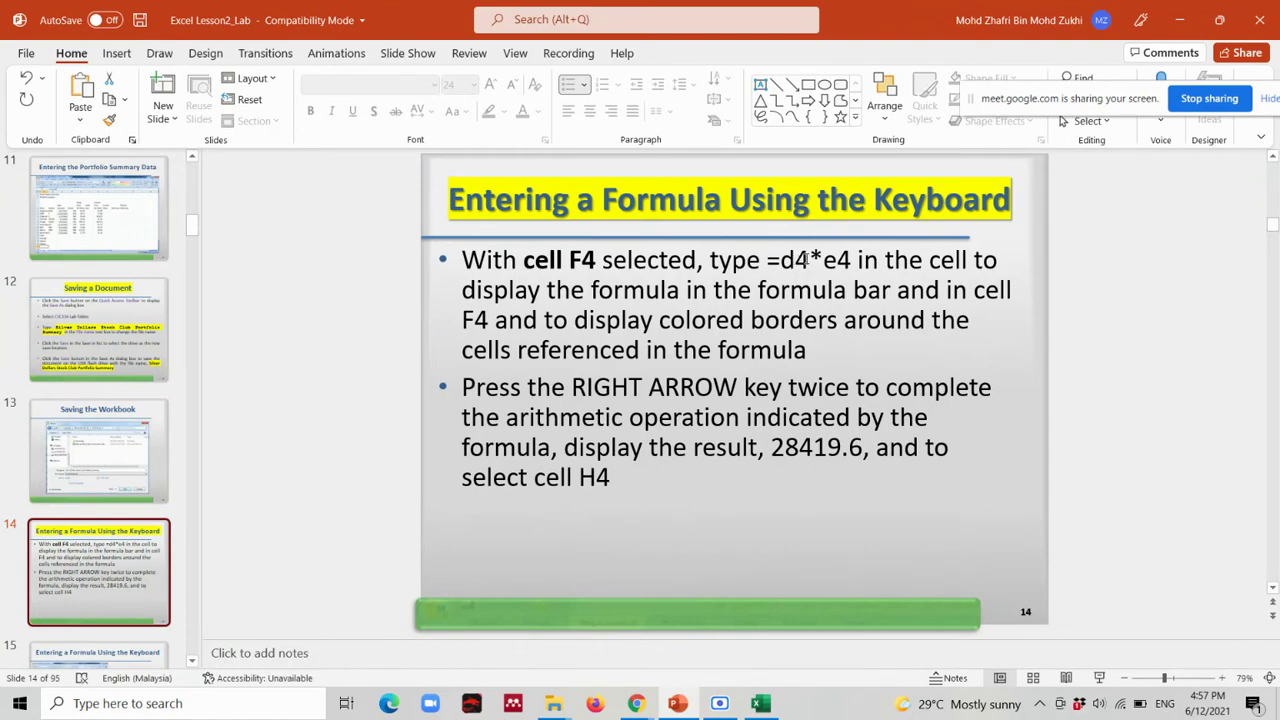
{"action": "key", "text": "alt+Tab"}
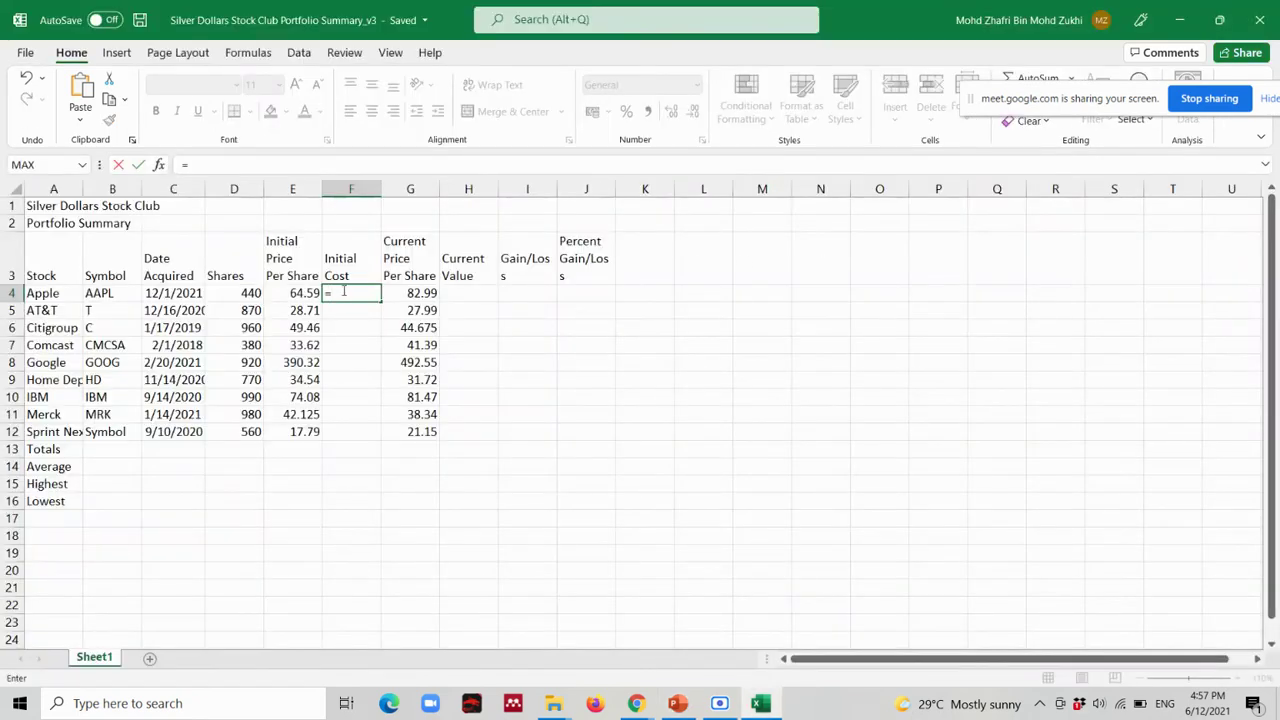
{"action": "type", "text": "d4"}
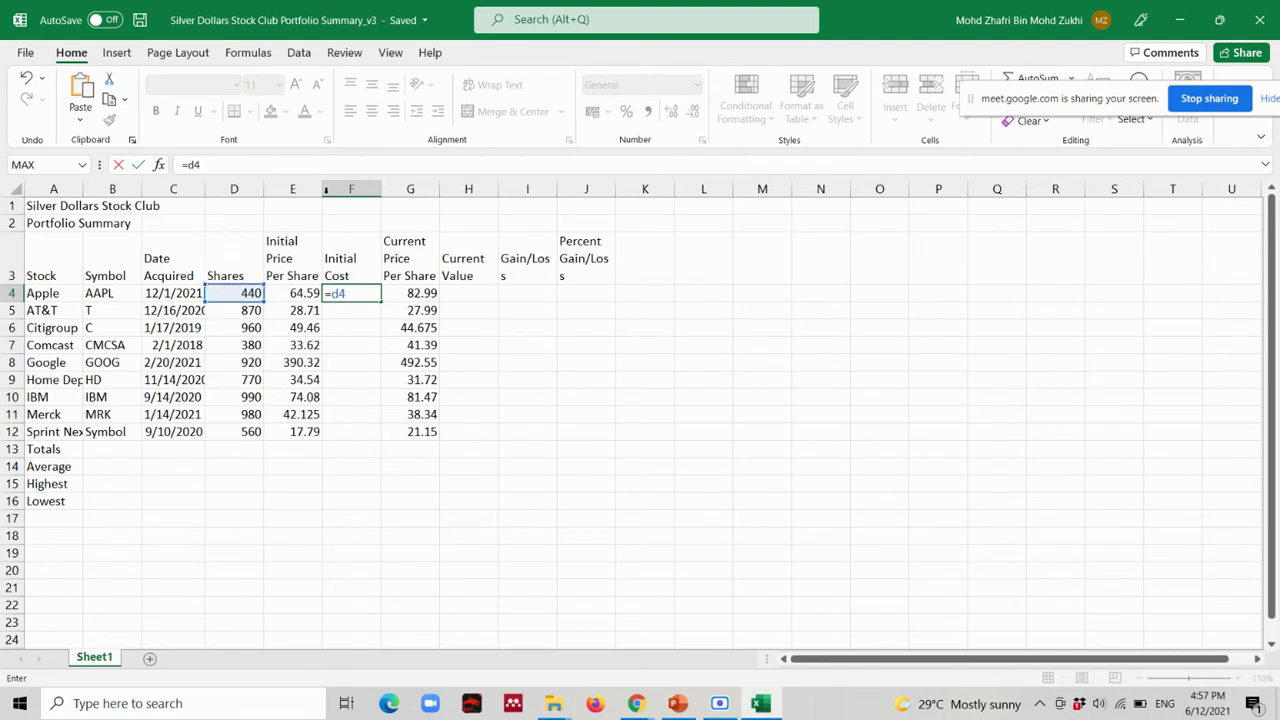
{"action": "type", "text": "*"}
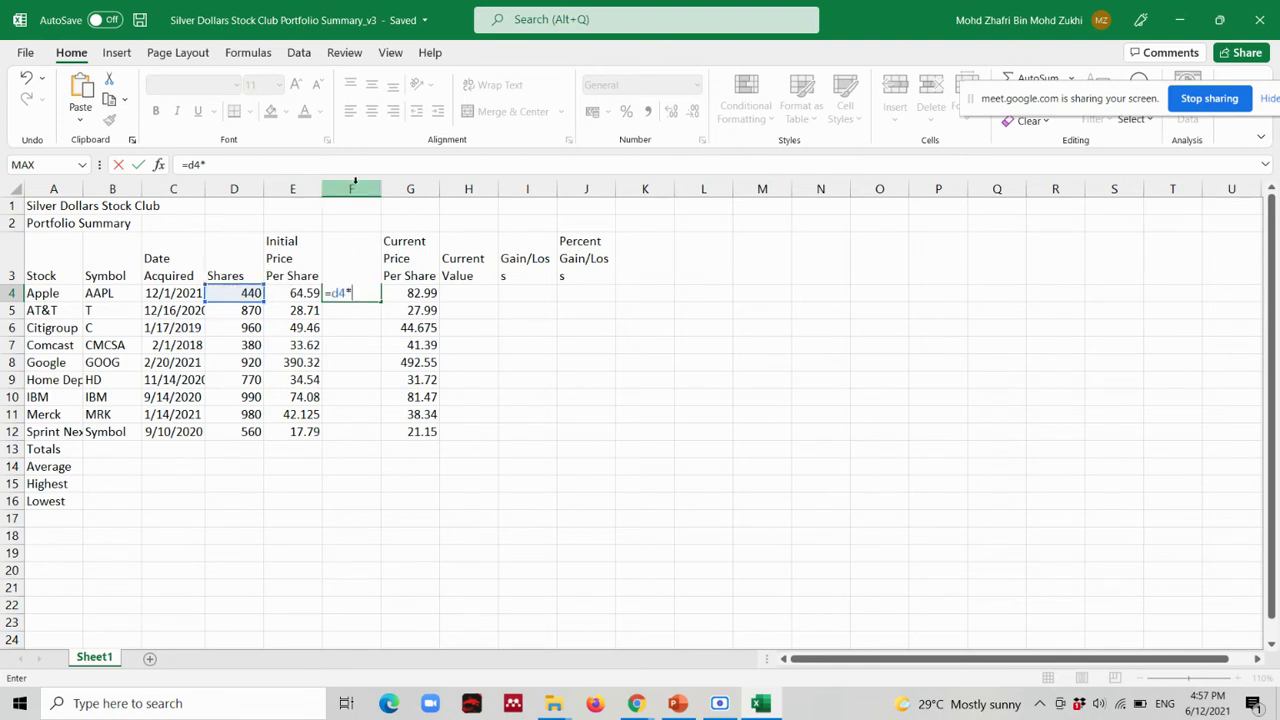
{"action": "type", "text": "e4"}
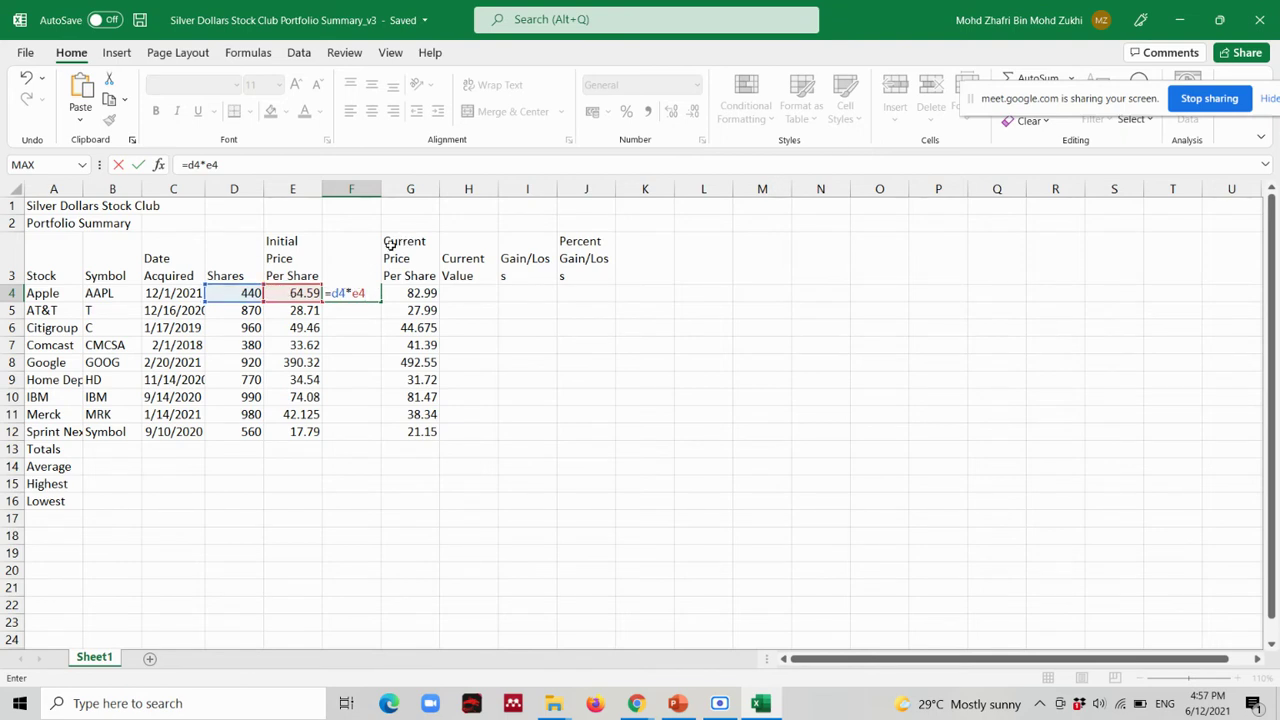
{"action": "key", "text": "Return"}
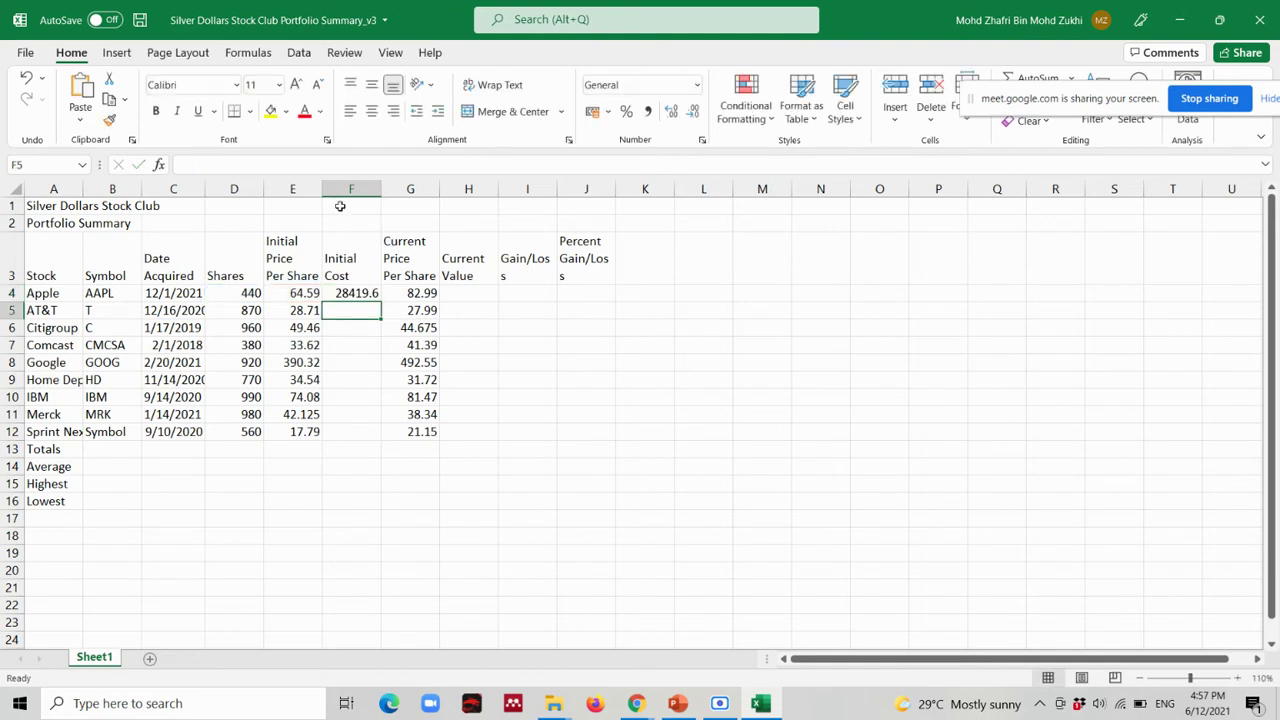
Check F4's formula, select H4, and move the deck through slide 15 to point-mode slide 16.
{"action": "left_click", "coordinate": [350, 292]}
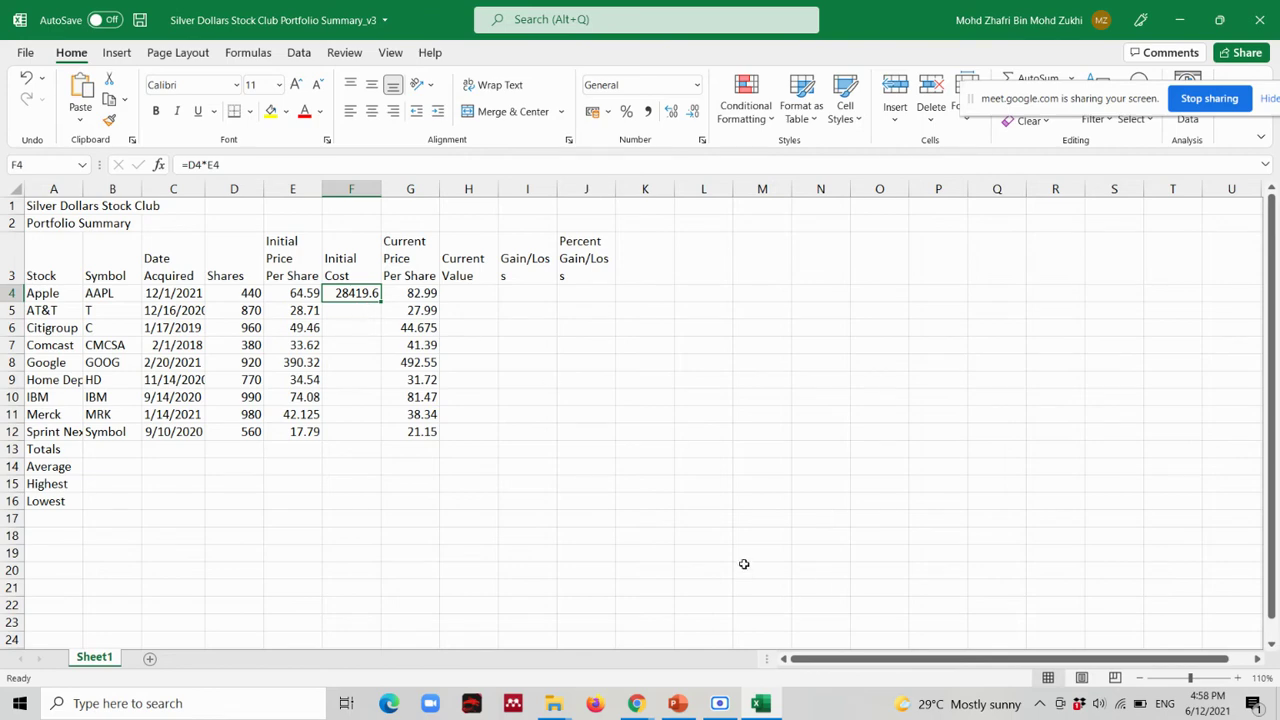
{"action": "key", "text": "alt+Tab"}
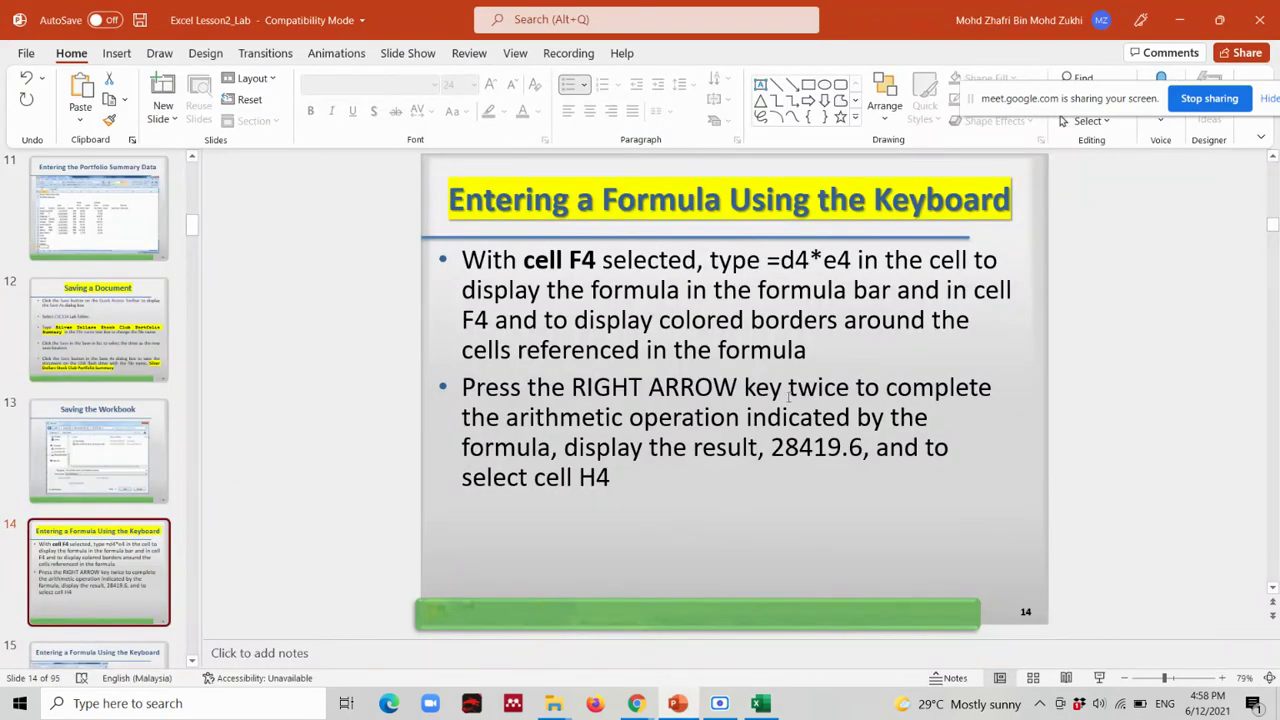
{"action": "key", "text": "alt+Tab"}
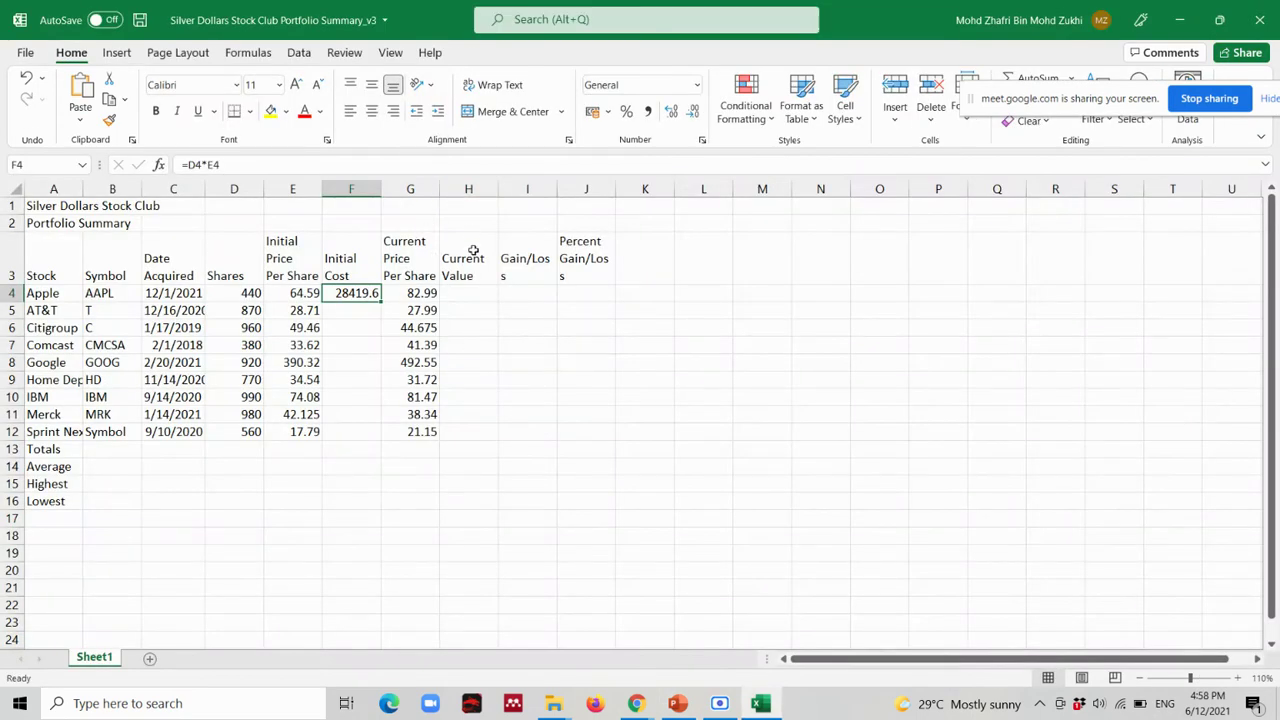
{"action": "left_click", "coordinate": [471, 297]}
{"action": "key", "text": "alt+Tab"}
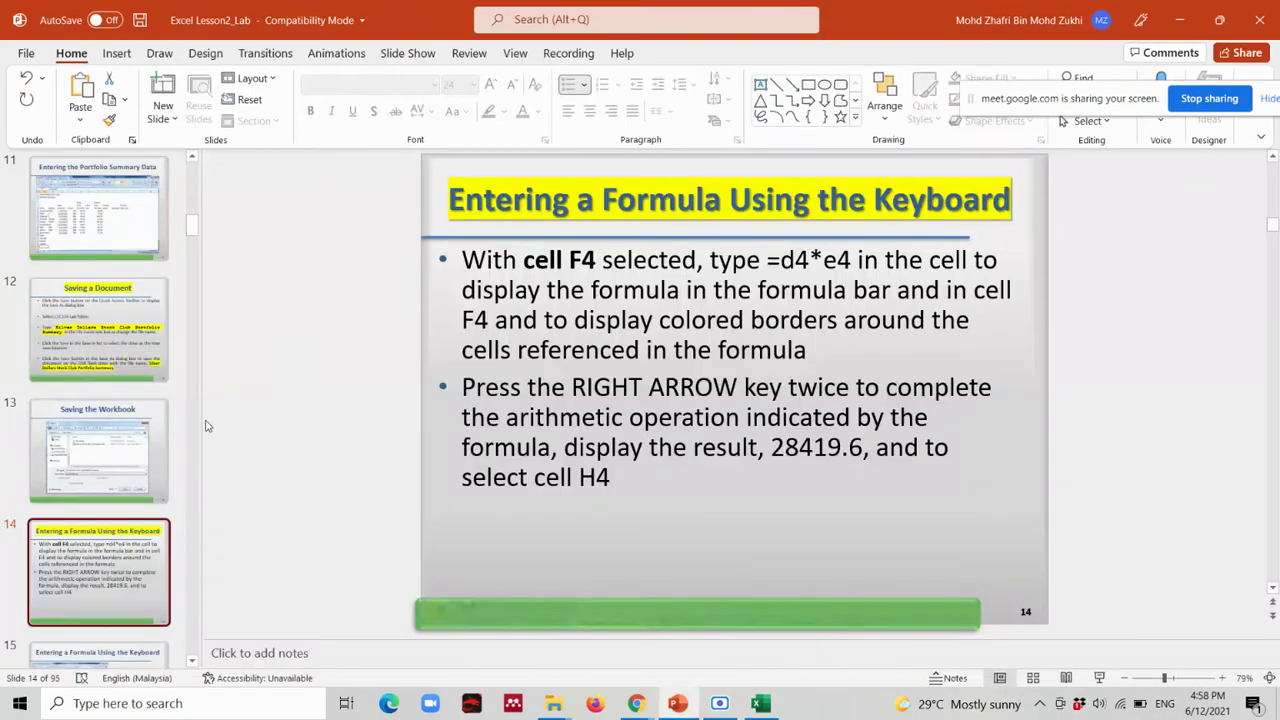
{"action": "left_click", "coordinate": [110, 660]}
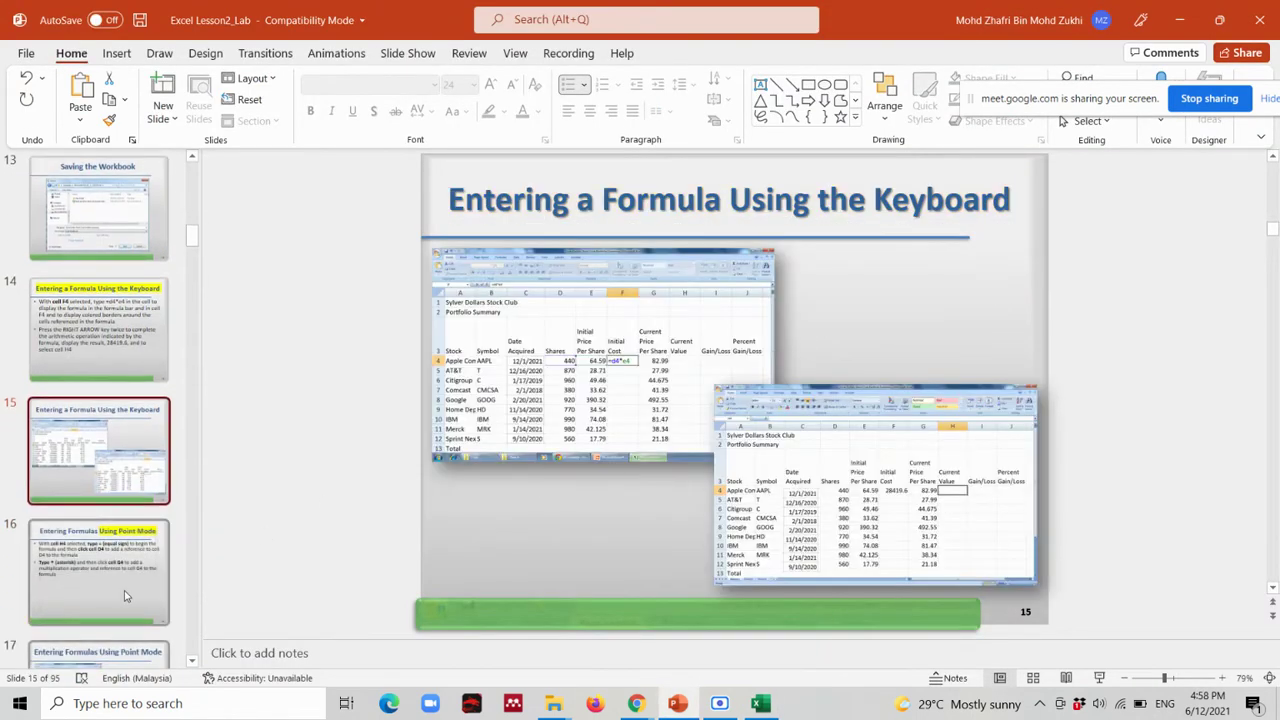
{"action": "left_click", "coordinate": [124, 590]}
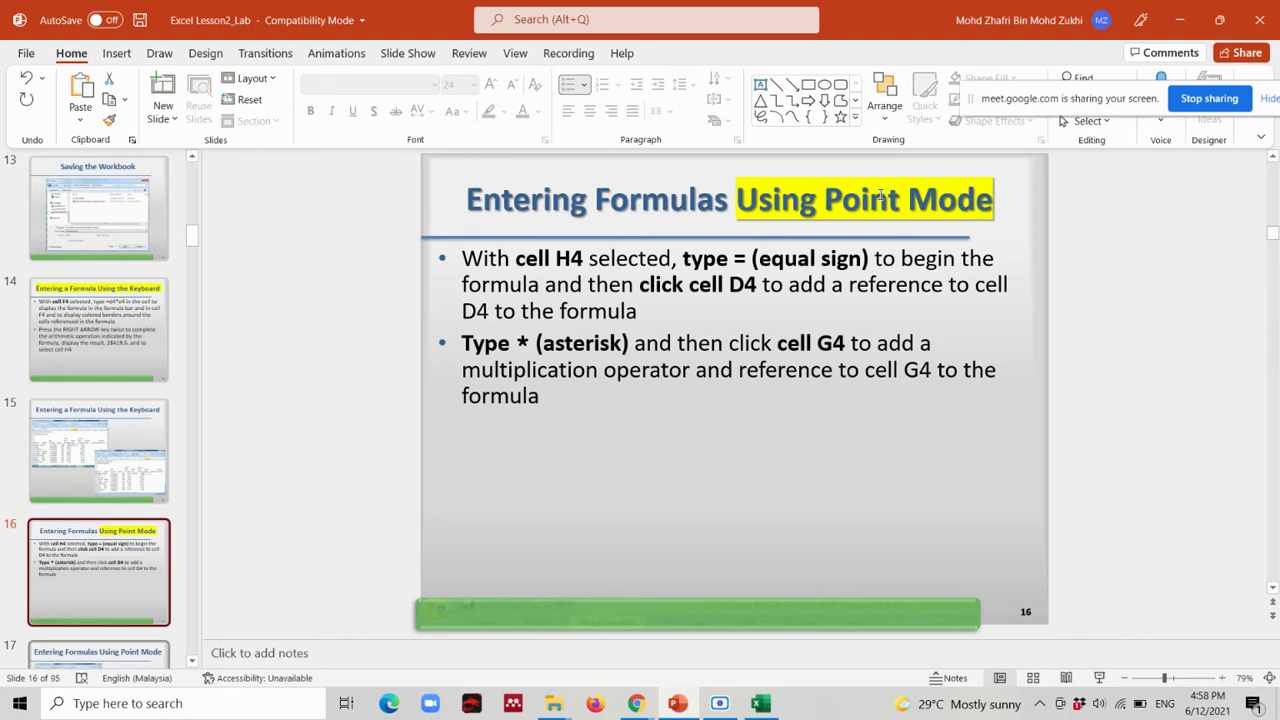
Review the point-mode slide alongside the worksheet before starting the H4 formula.
{"action": "key", "text": "alt+Tab"}
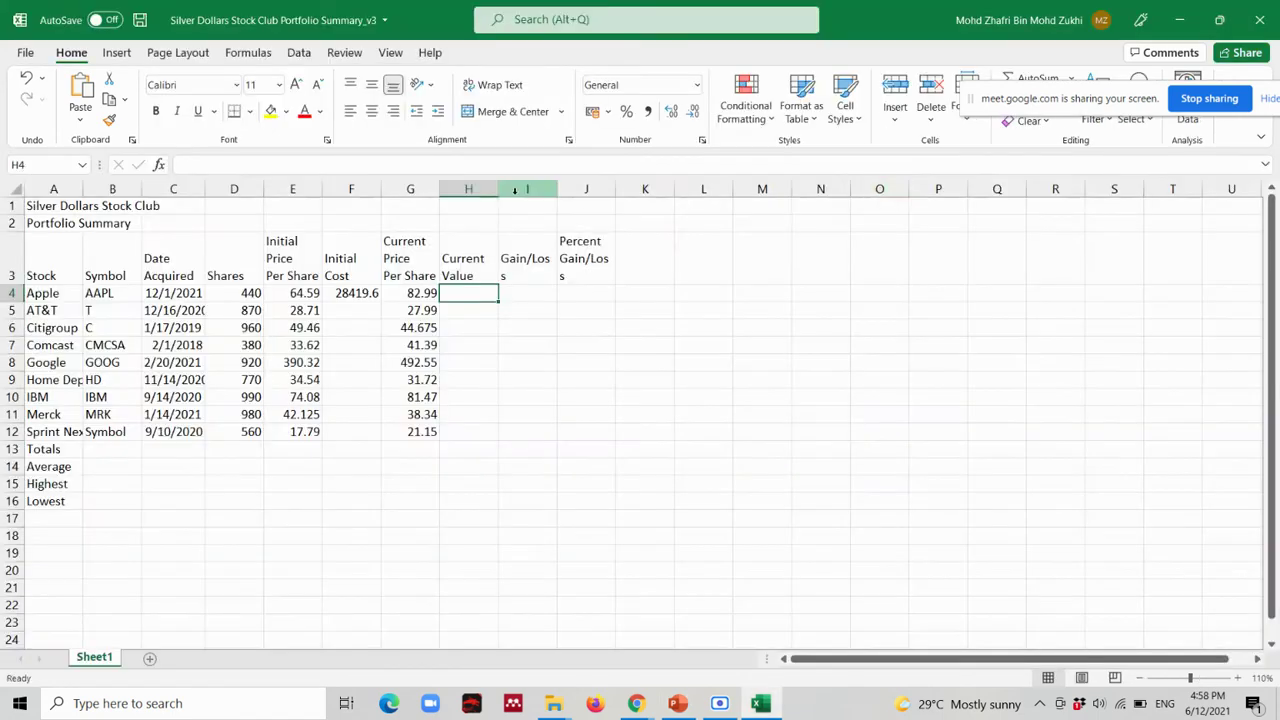
{"action": "key", "text": "alt+Tab"}
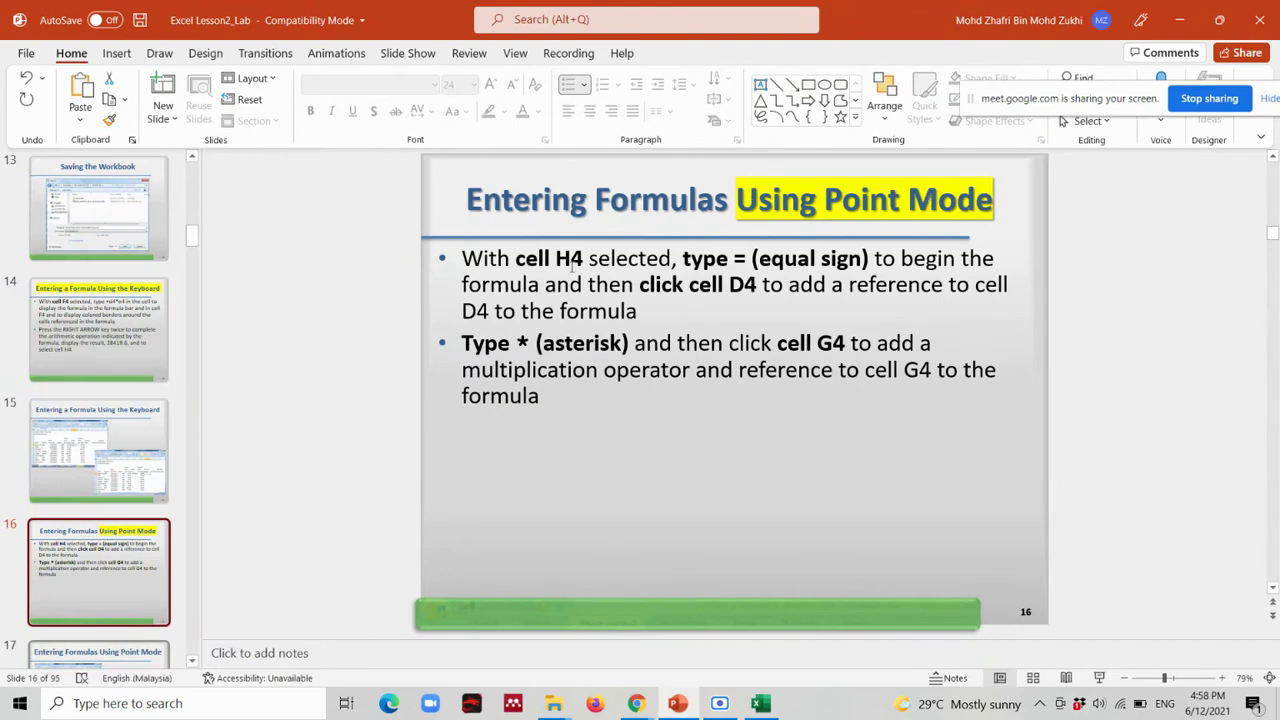
{"action": "key", "text": "alt+Tab"}
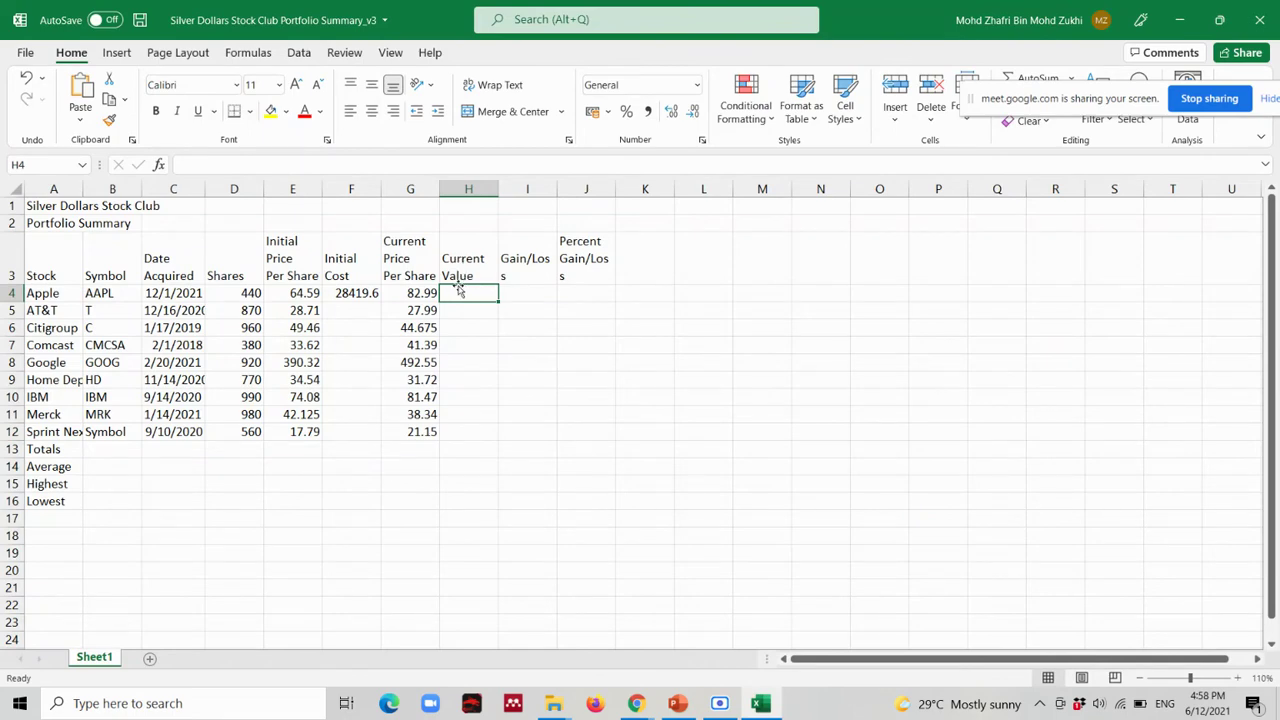
{"action": "key", "text": "alt+Tab"}
{"action": "key", "text": "alt+Tab"}
{"action": "type", "text": "="}
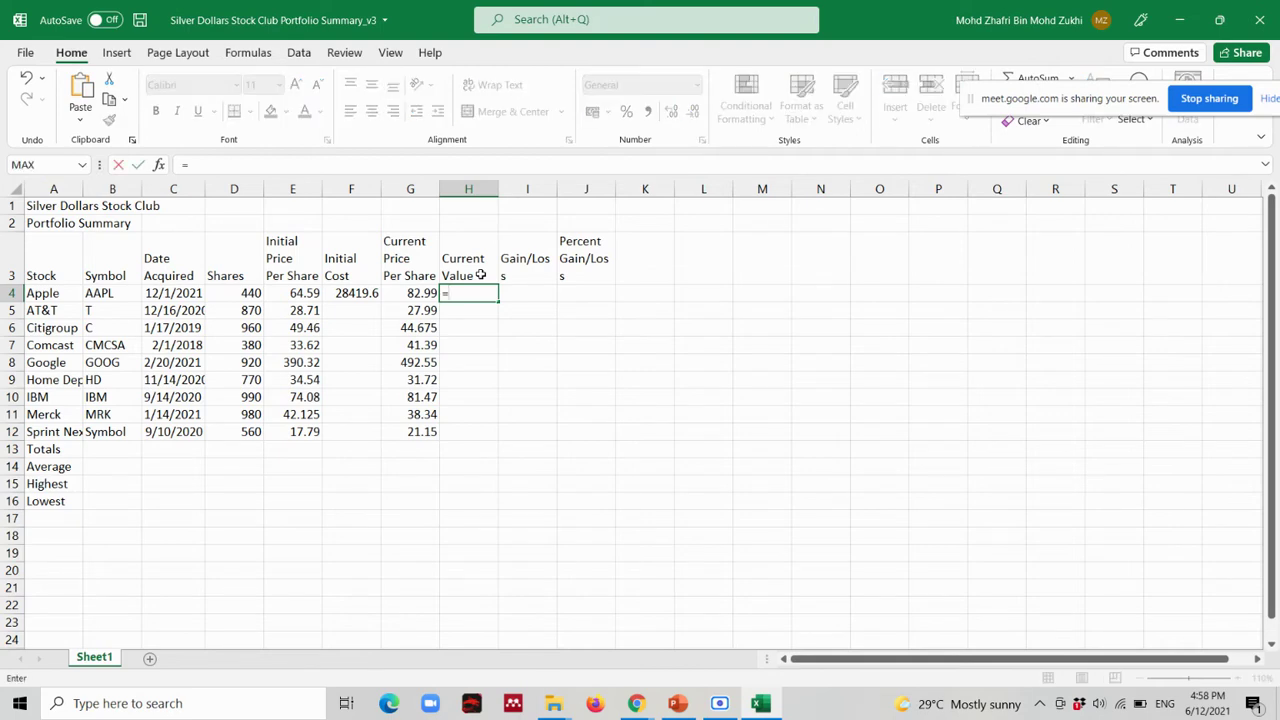
{"action": "key", "text": "alt+Tab"}
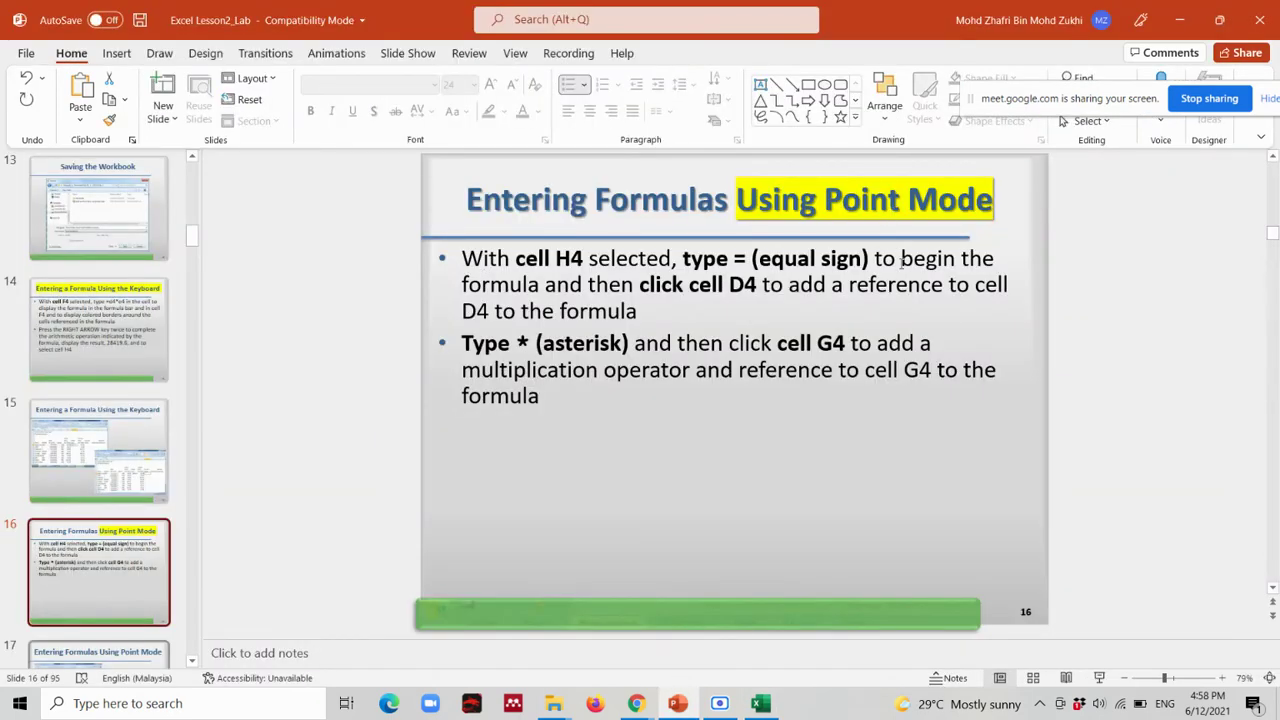
{"action": "key", "text": "alt+Tab"}
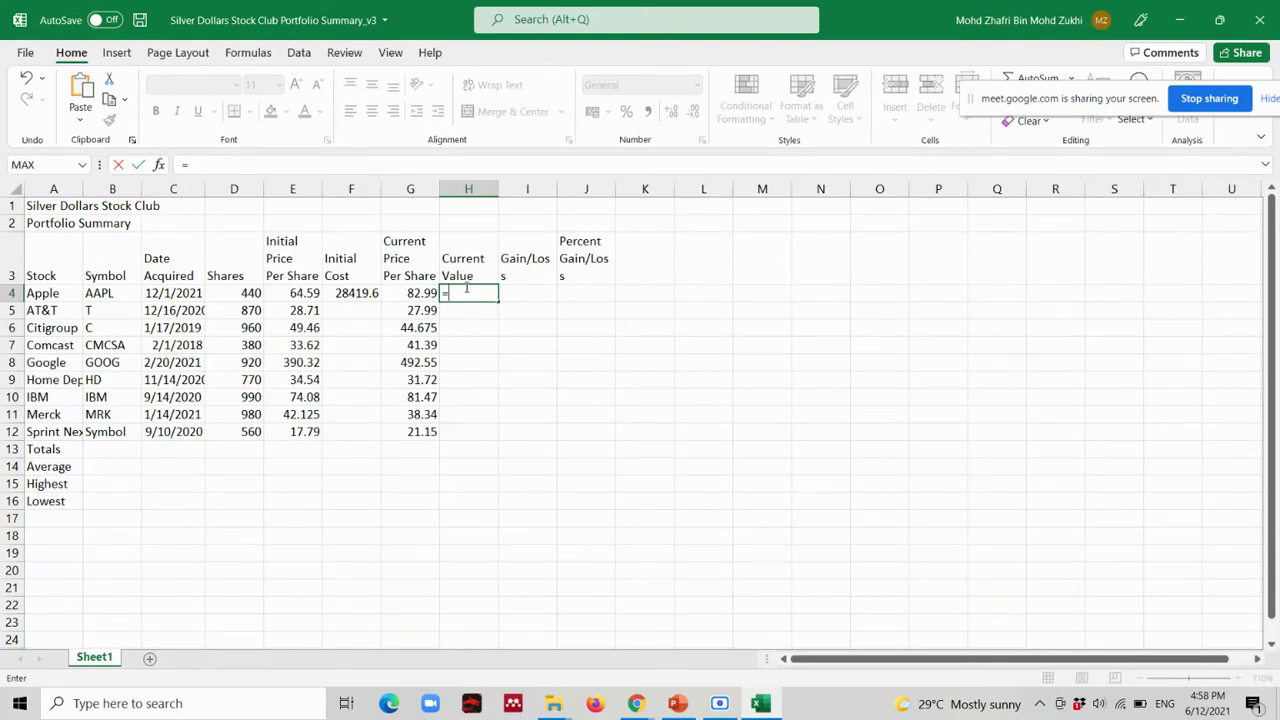
{"action": "key", "text": "alt+Tab"}
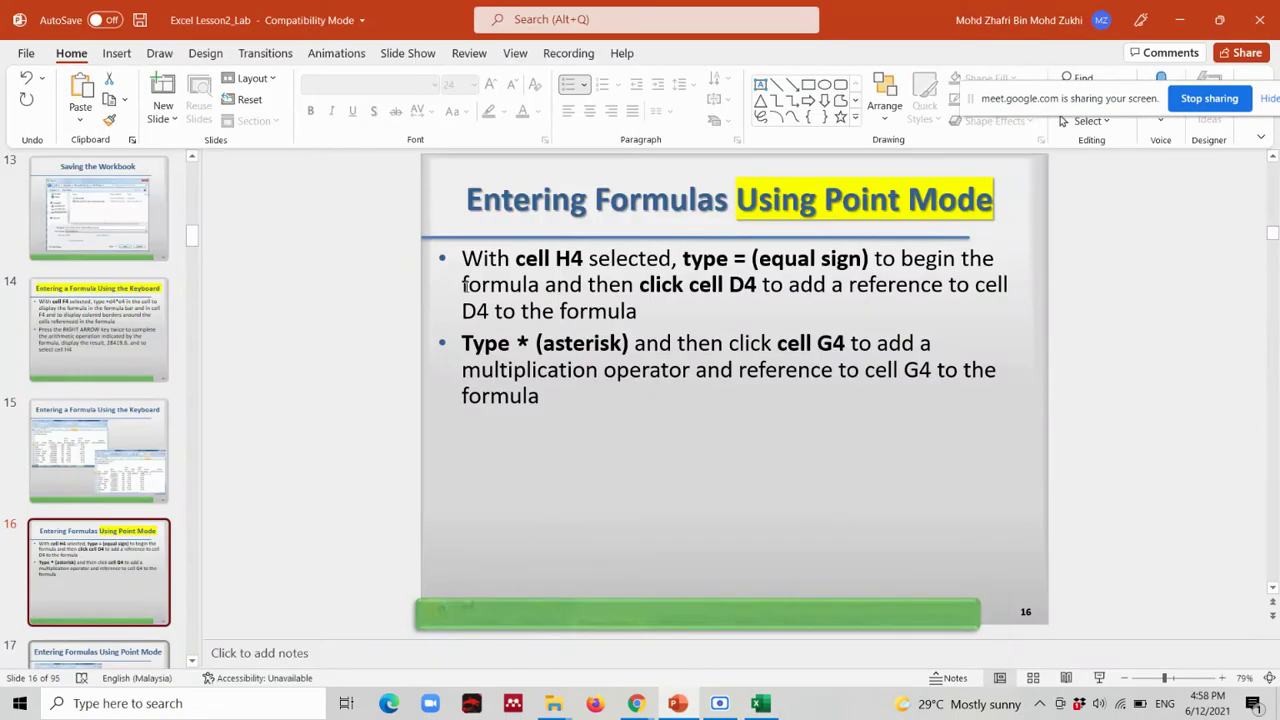
{"action": "key", "text": "alt+Tab"}
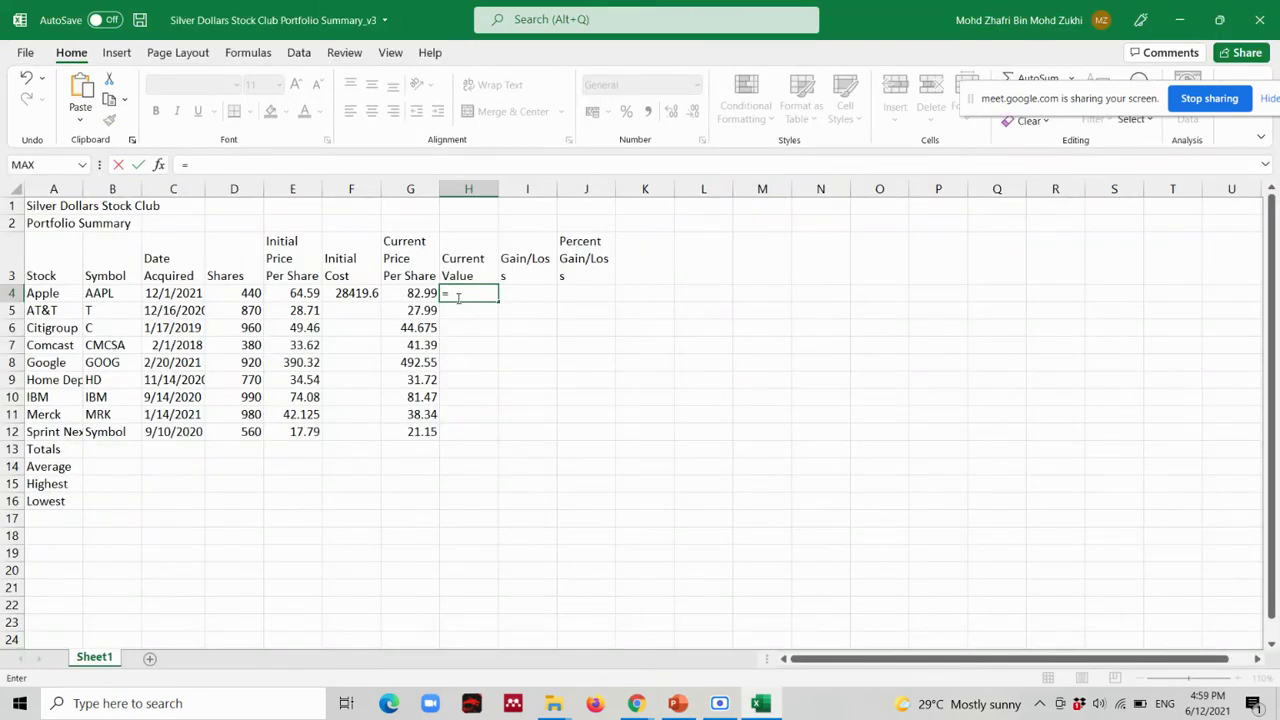
Build =D4*G4 in H4 by pointing at D4 and G4, giving 36515.6.
{"action": "double_click", "coordinate": [461, 290]}
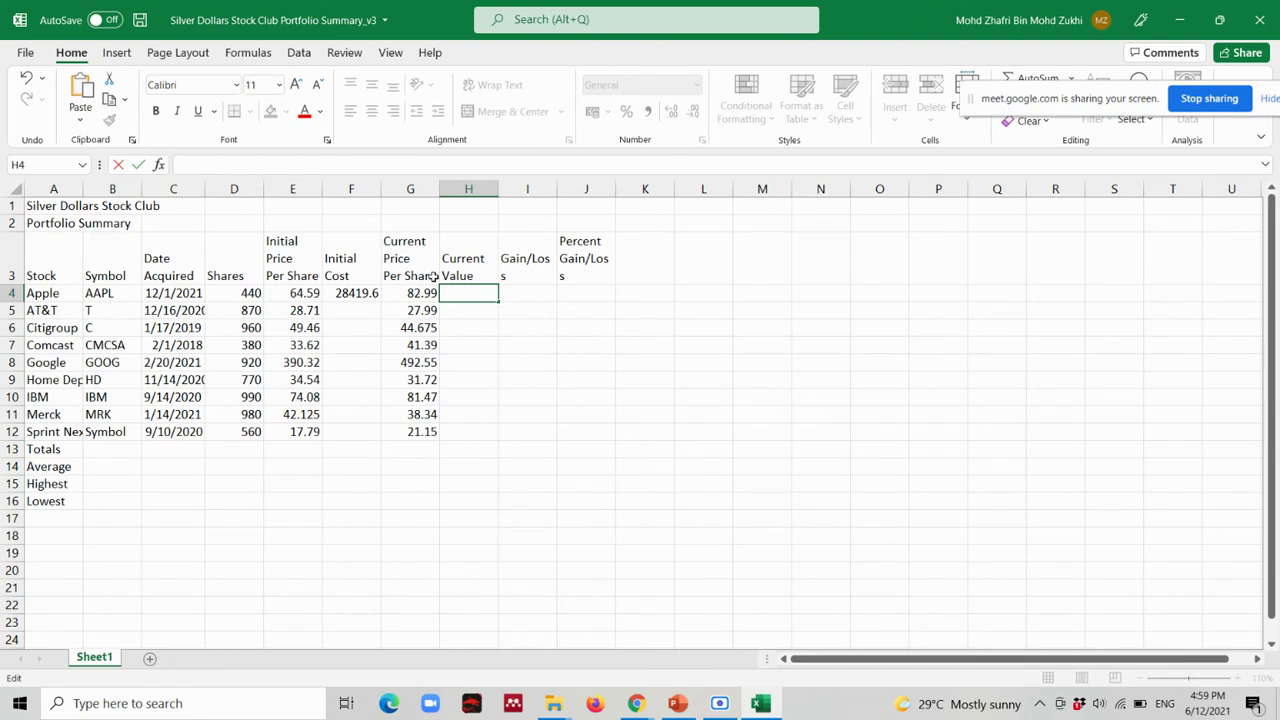
{"action": "type", "text": "="}
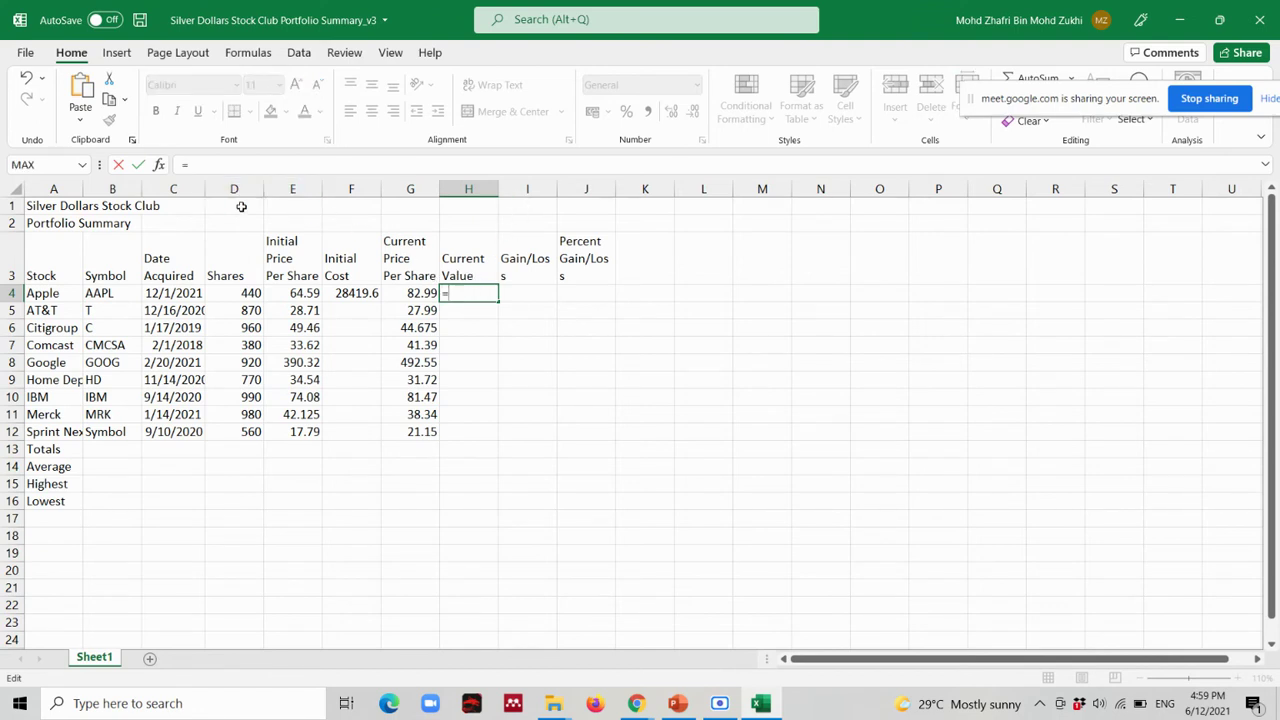
{"action": "left_click", "coordinate": [245, 294]}
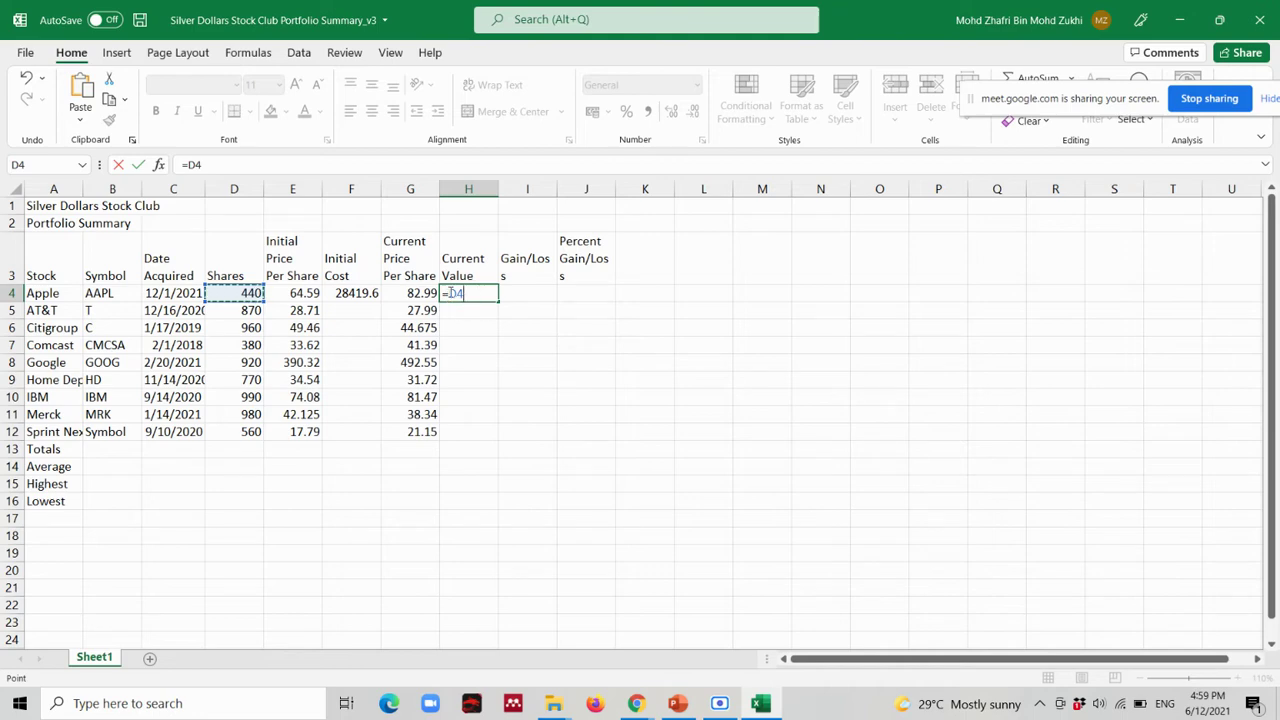
{"action": "key", "text": "alt+Tab"}
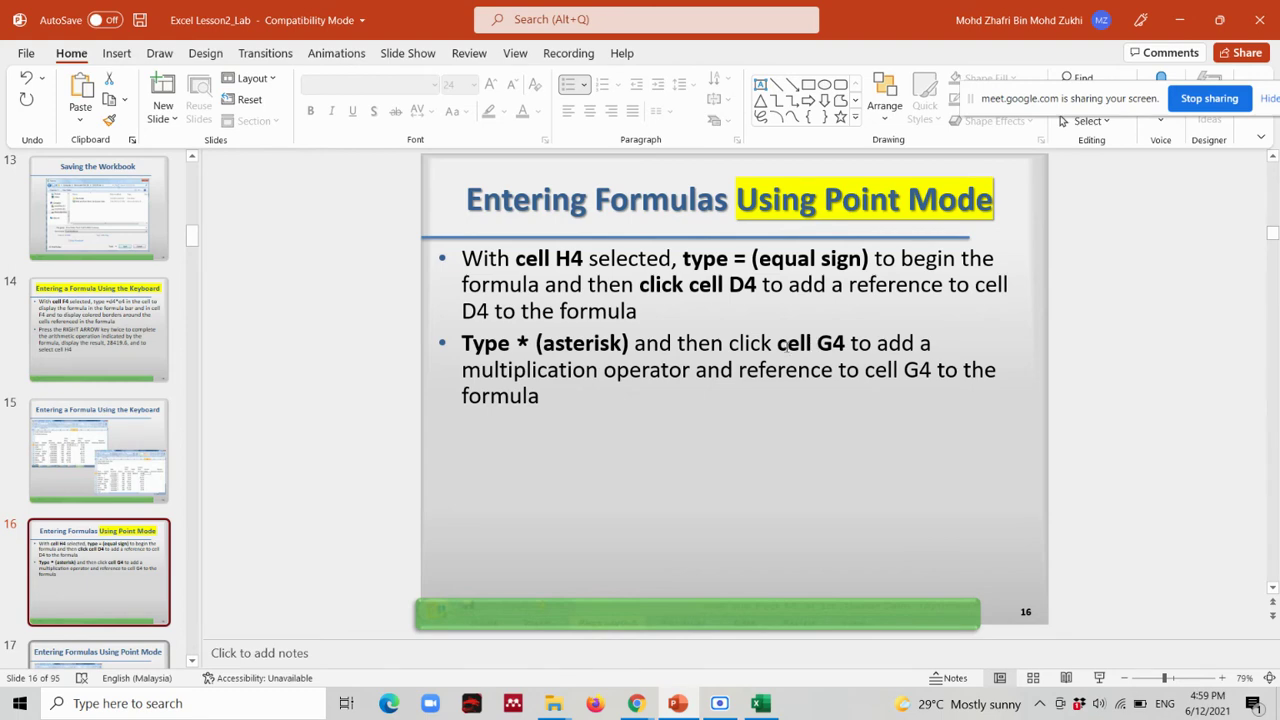
{"action": "key", "text": "alt+Tab"}
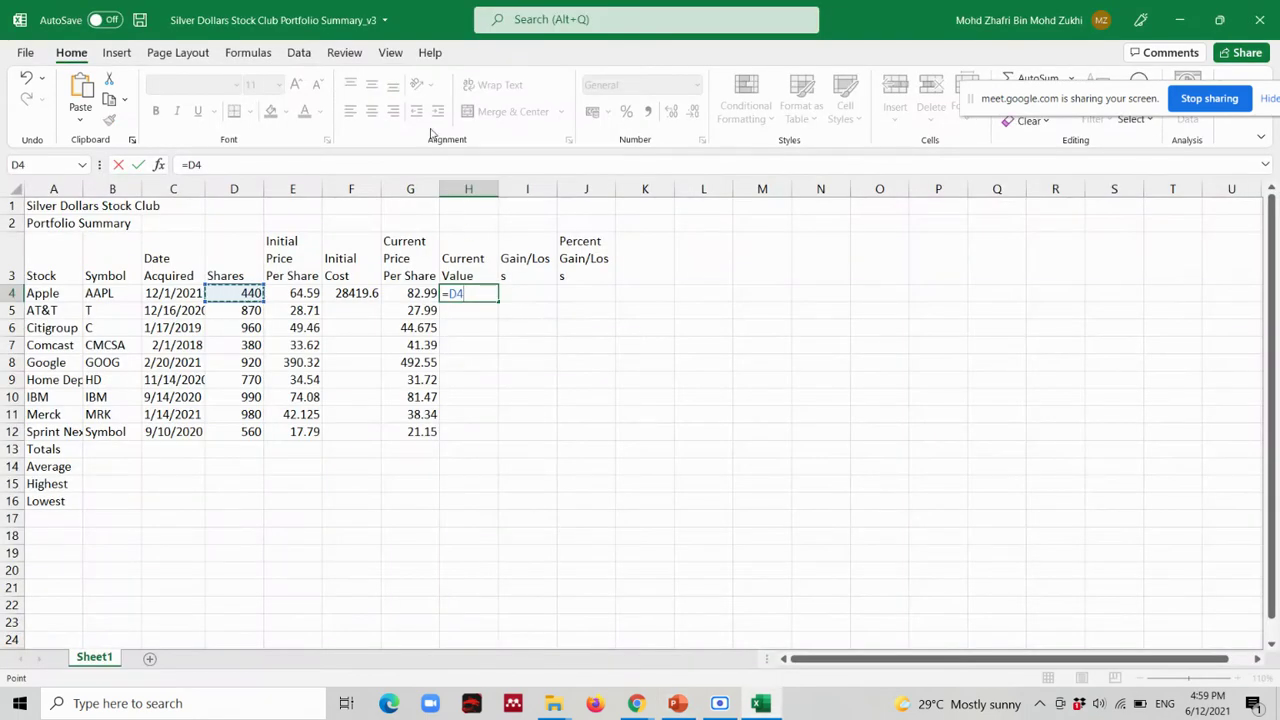
{"action": "type", "text": "*"}
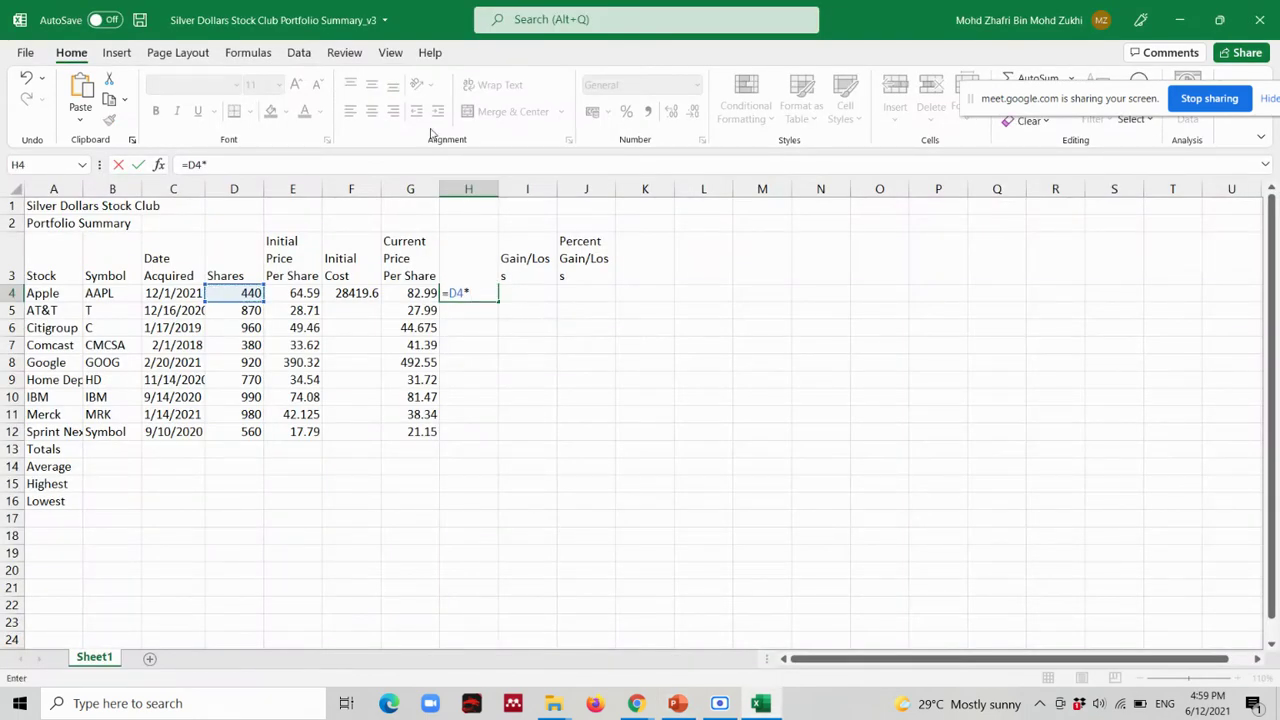
{"action": "left_click", "coordinate": [412, 294]}
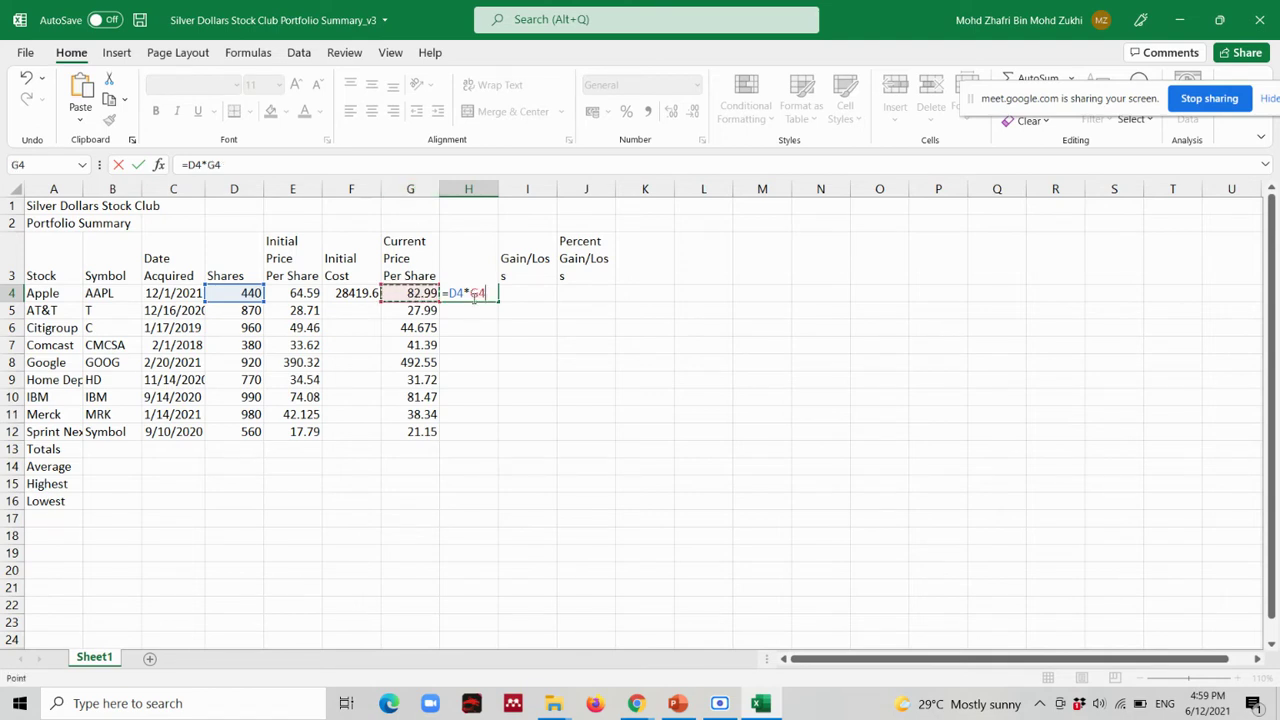
{"action": "key", "text": "Return"}
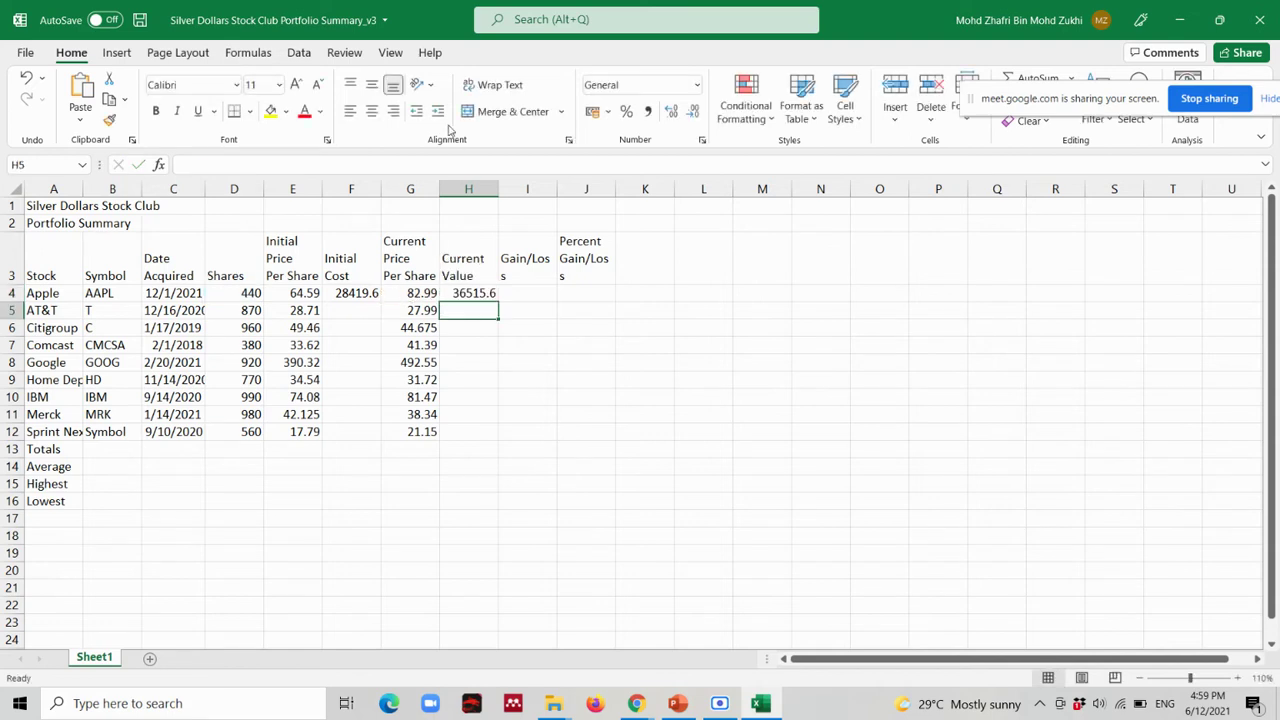
{"action": "left_click", "coordinate": [474, 293]}
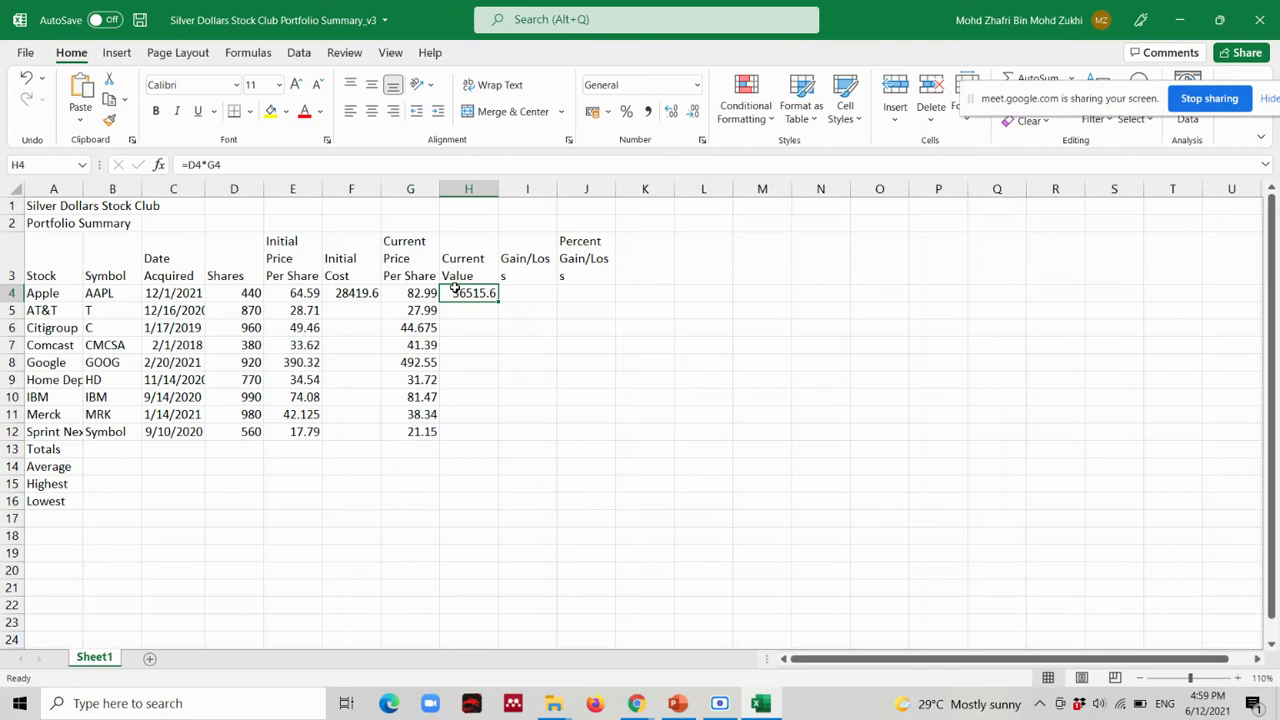
Bring slide 16, Entering Formulas Using Point Mode, back on screen in PowerPoint.
{"action": "key", "text": "alt+Tab"}
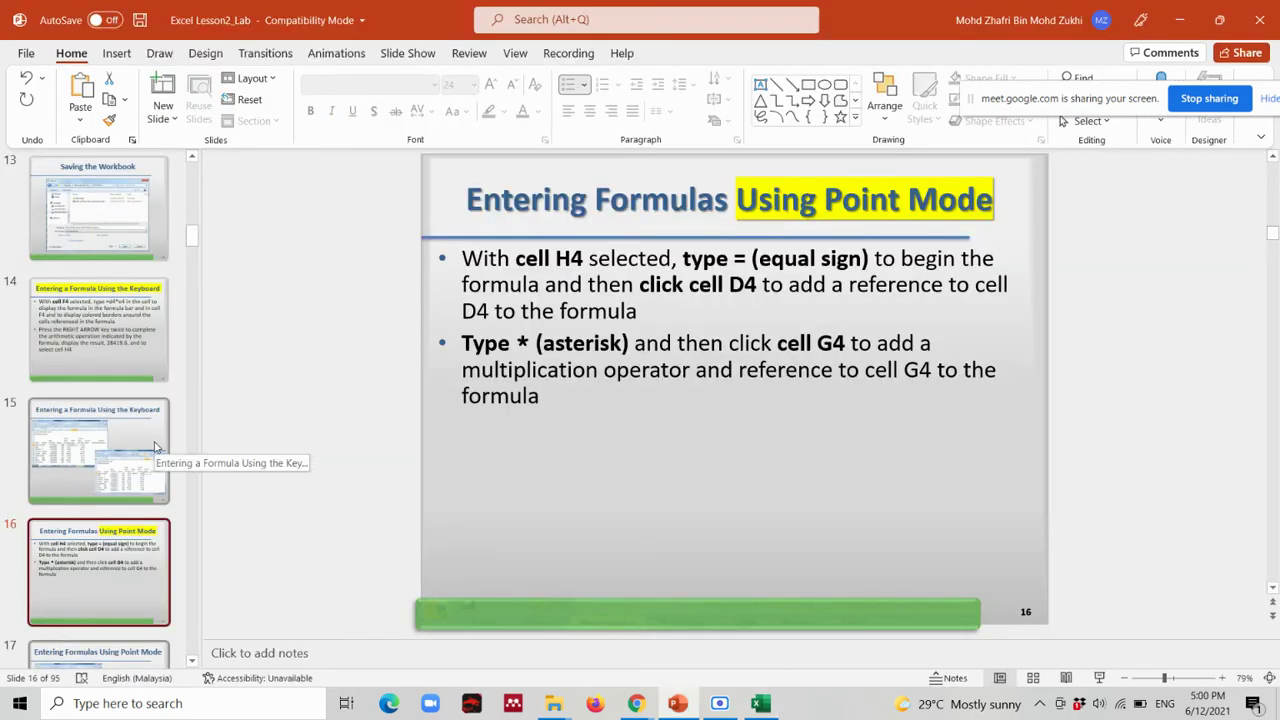
Step through slides 17 and 18, then bring the Google Meet call window to the front.
{"action": "scroll", "coordinate": [140, 470], "scroll_direction": "down", "scroll_amount": 1}
{"action": "left_click", "coordinate": [107, 622]}
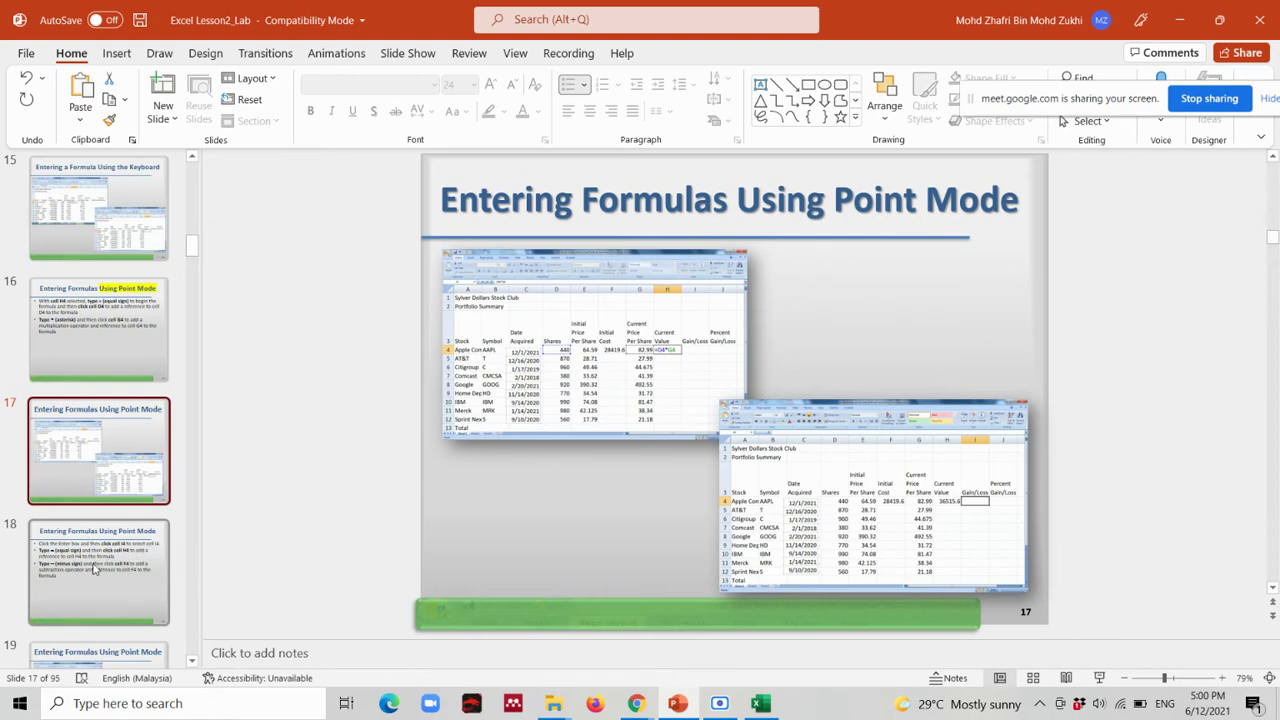
{"action": "left_click", "coordinate": [96, 570]}
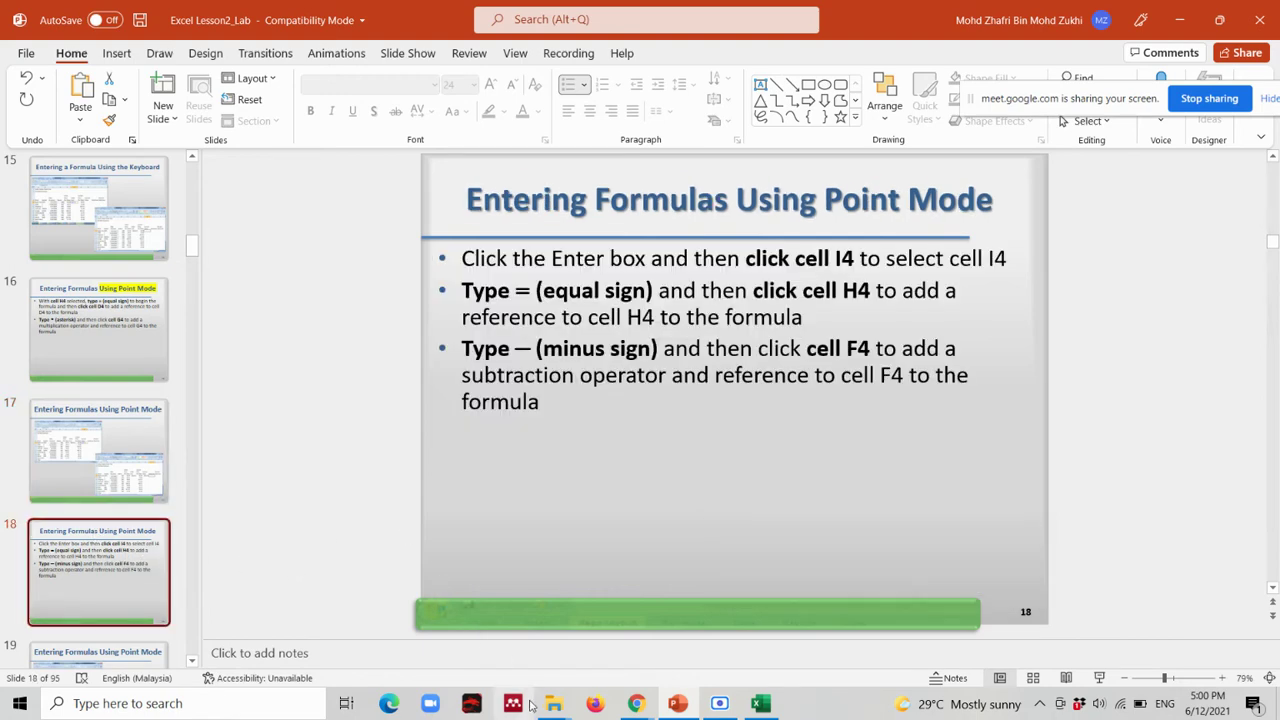
{"action": "left_click", "coordinate": [636, 703]}
{"action": "left_click", "coordinate": [534, 622]}
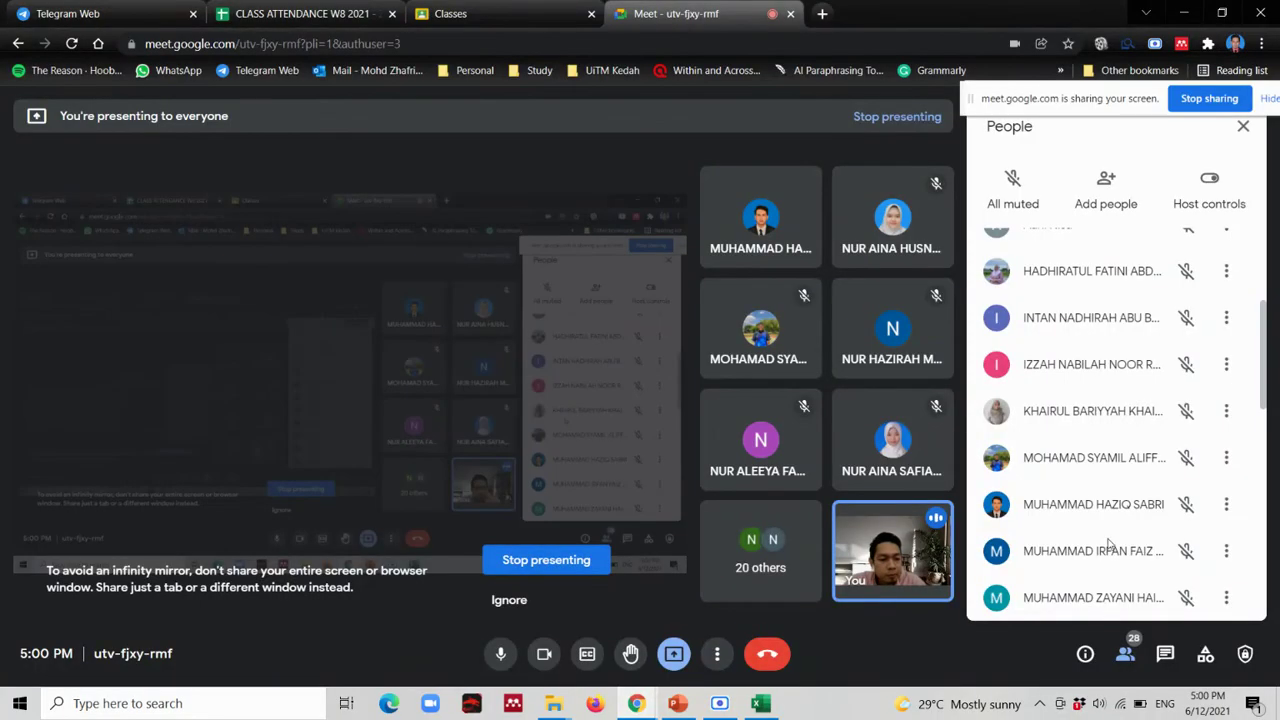
Cycle through the Excel workbook and lesson slides, ending on the Google Meet call.
{"action": "scroll", "coordinate": [1096, 418], "scroll_direction": "down", "scroll_amount": 3}
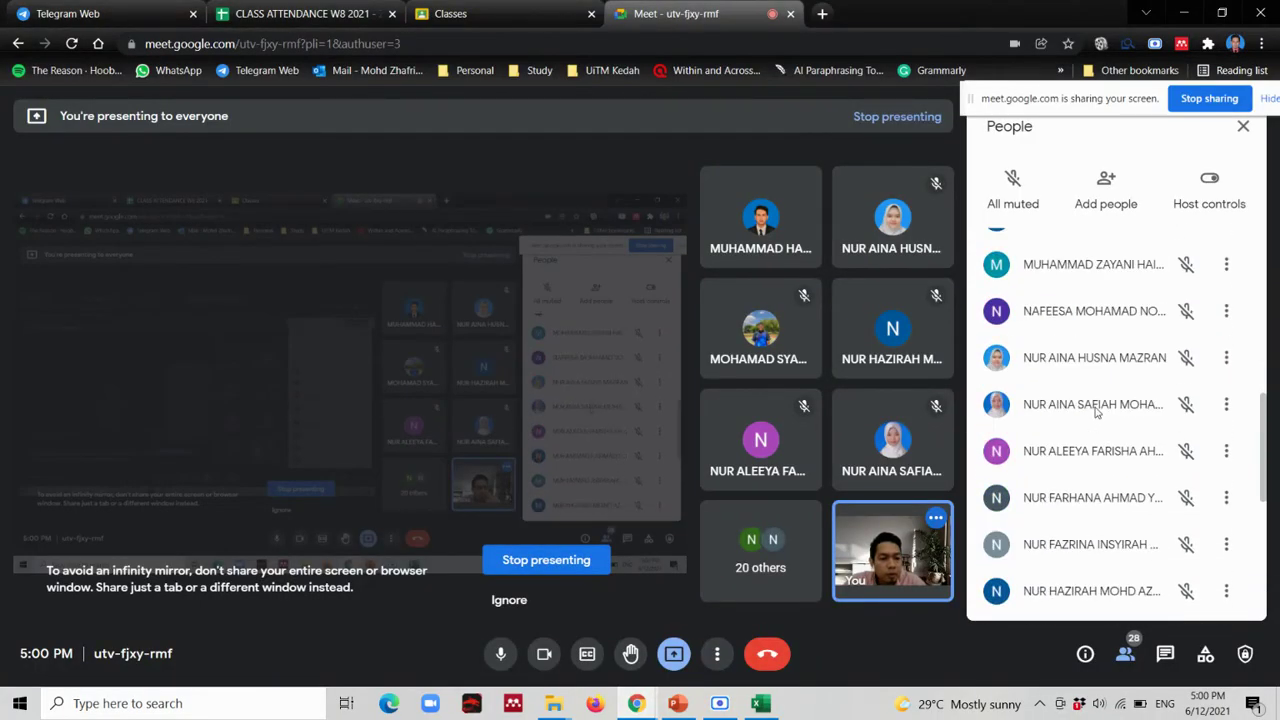
{"action": "scroll", "coordinate": [1096, 413], "scroll_direction": "down", "scroll_amount": 4}
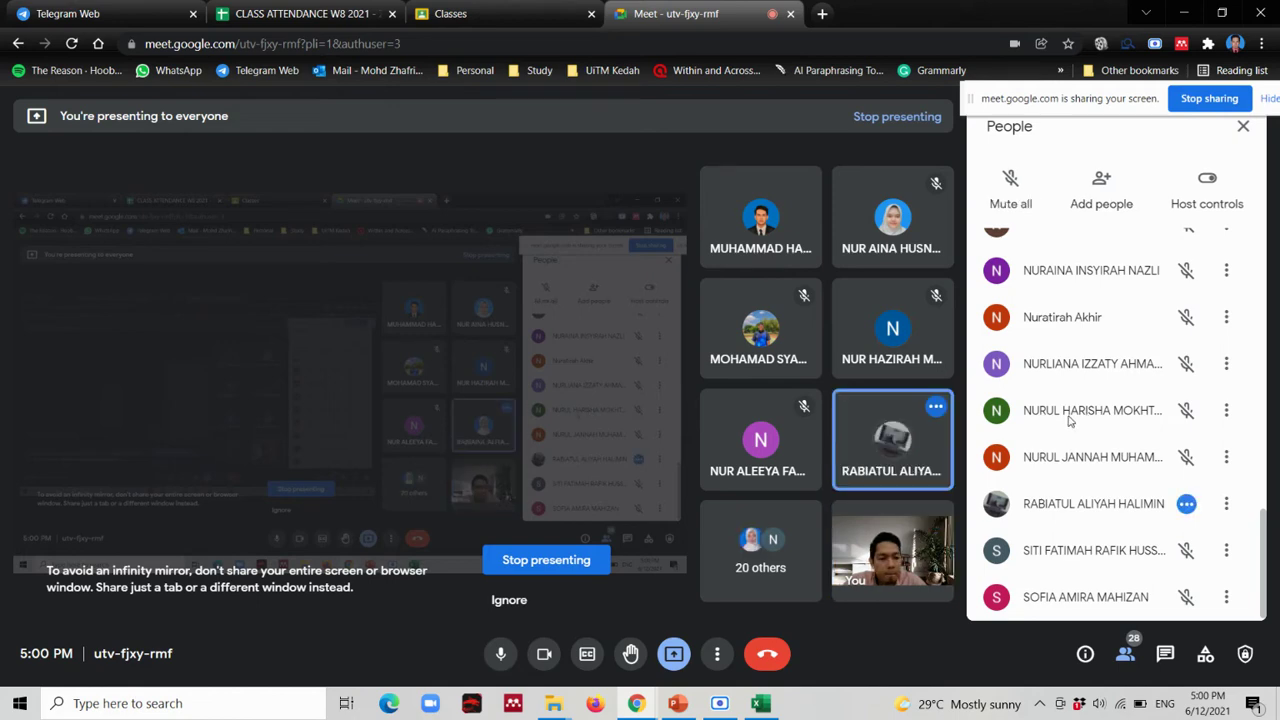
{"action": "left_click", "coordinate": [760, 704]}
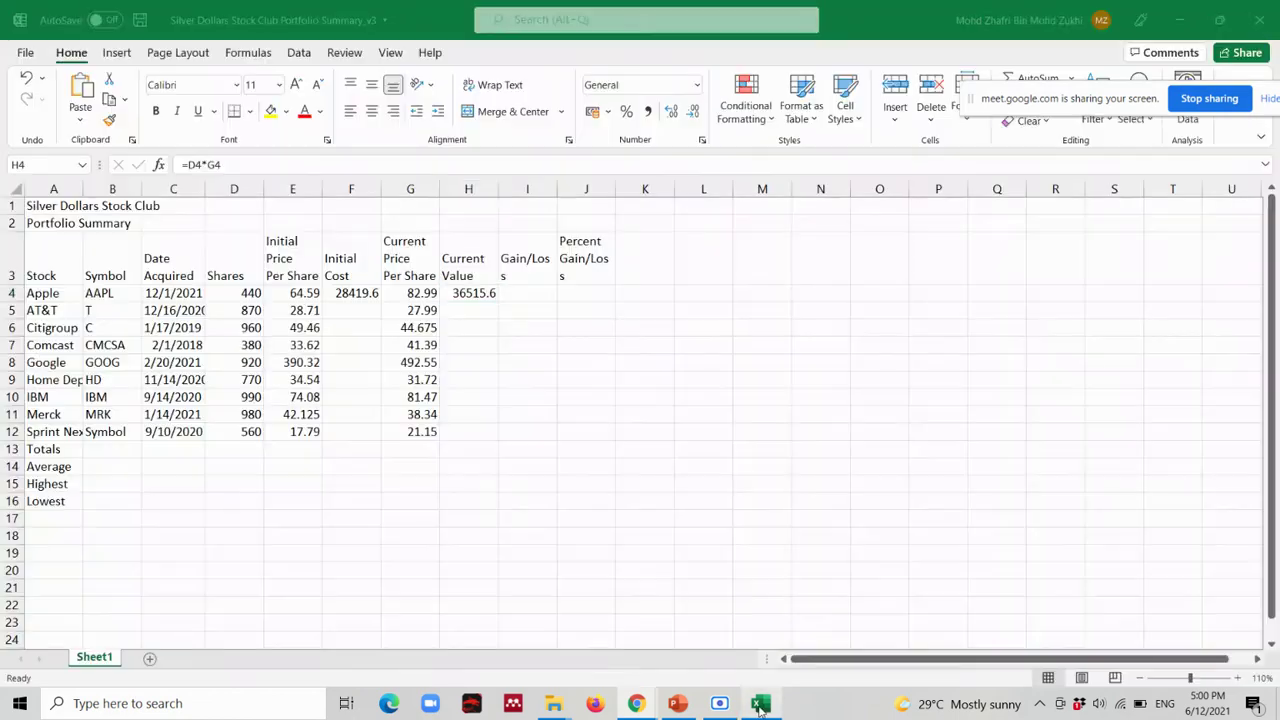
{"action": "left_click", "coordinate": [678, 704]}
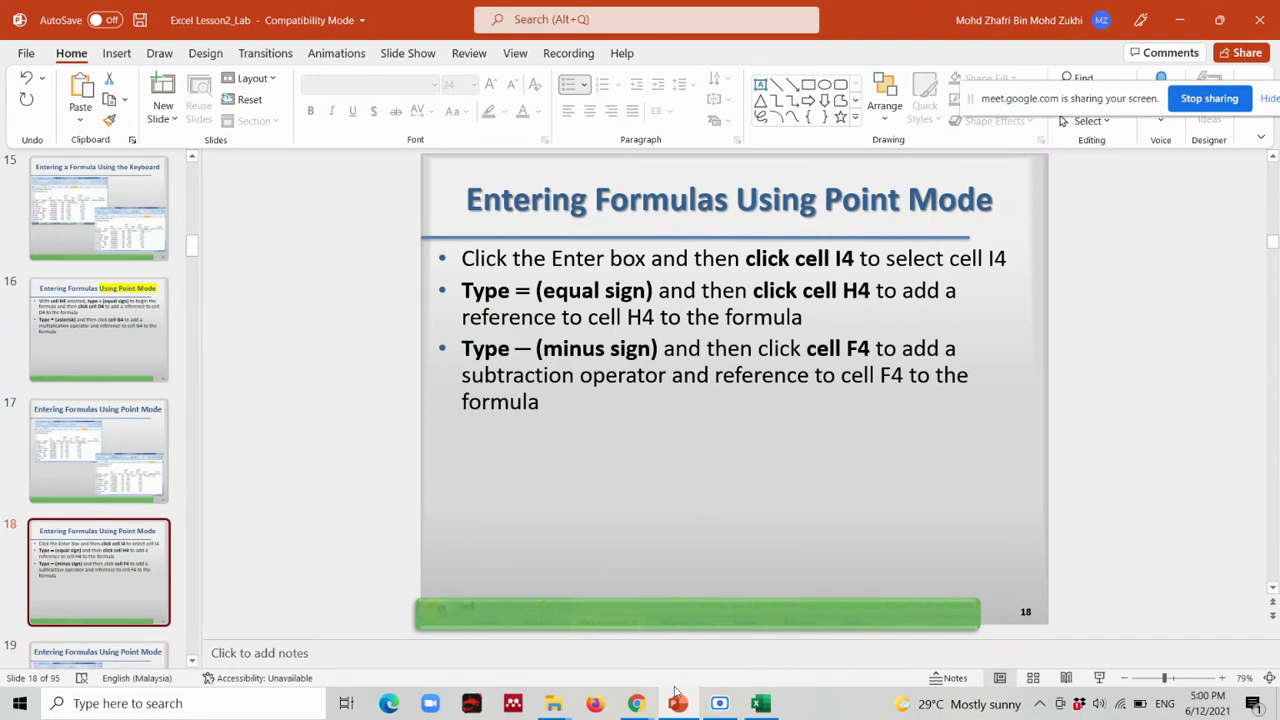
{"action": "left_click", "coordinate": [636, 704]}
{"action": "left_click", "coordinate": [573, 614]}
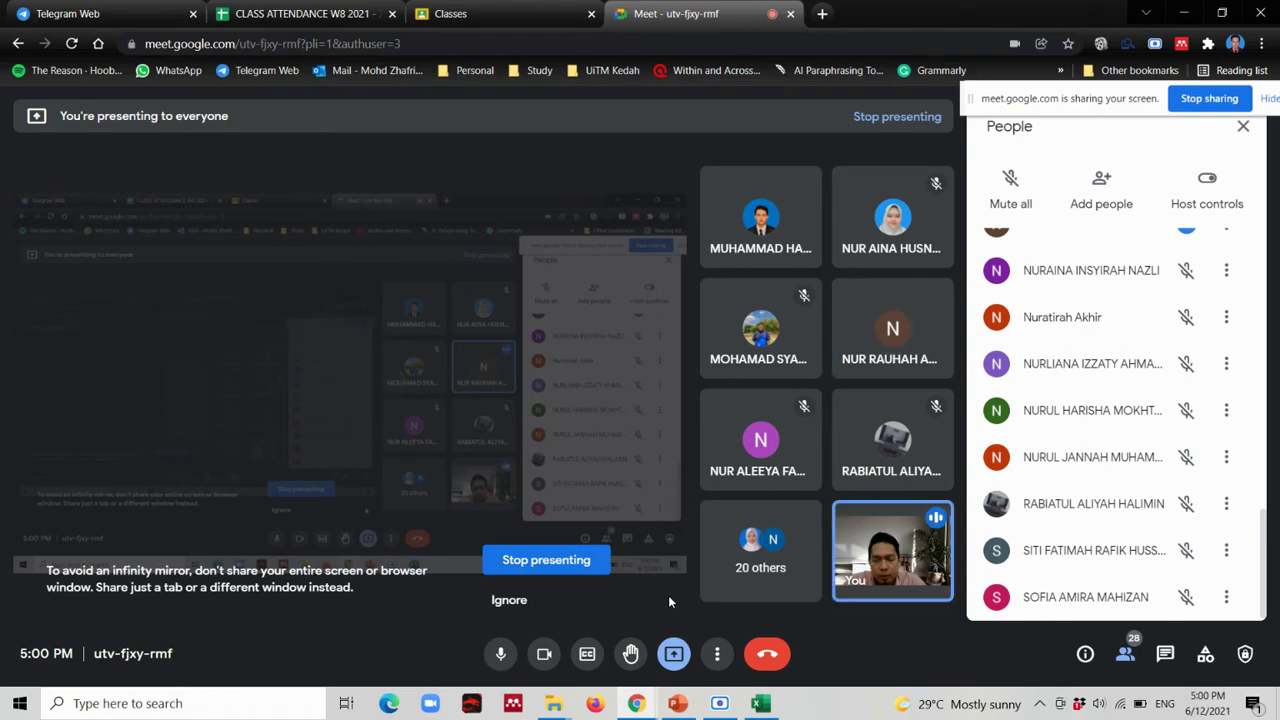
Back in the portfolio workbook, empty Apple's Initial Cost cell F4 and Current Value cell H4.
{"action": "left_click", "coordinate": [762, 705]}
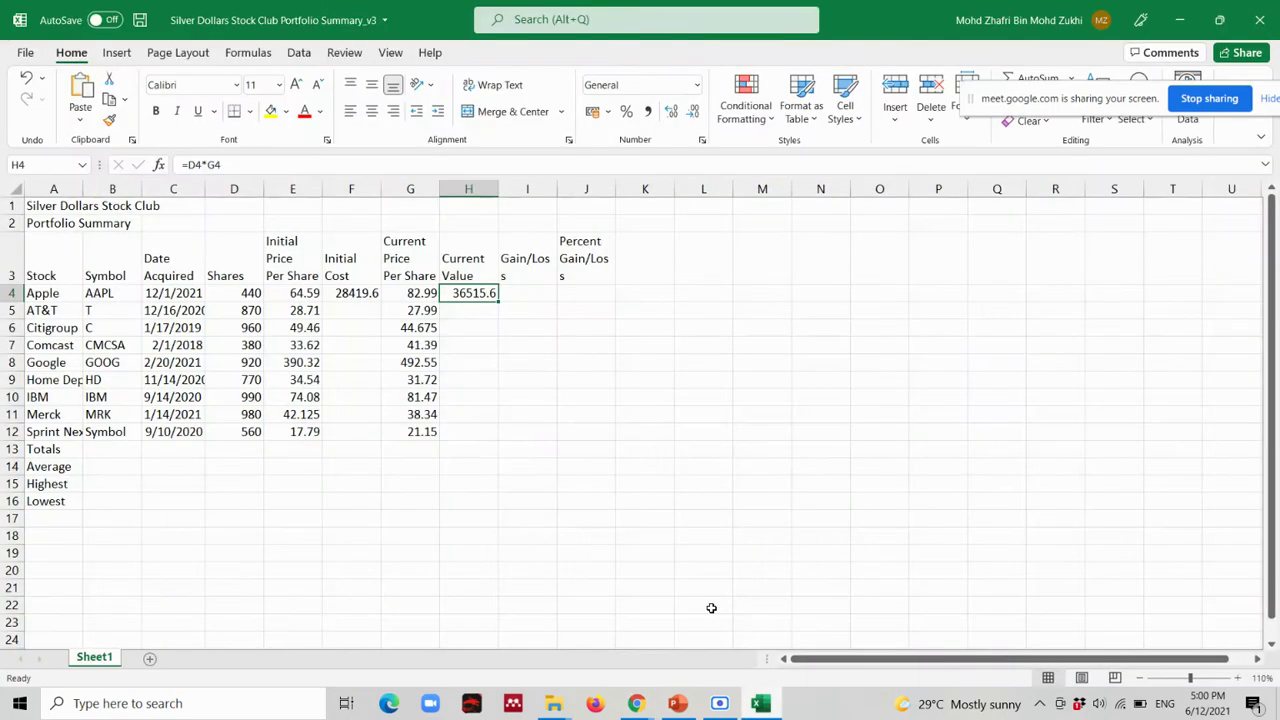
{"action": "left_click", "coordinate": [361, 293]}
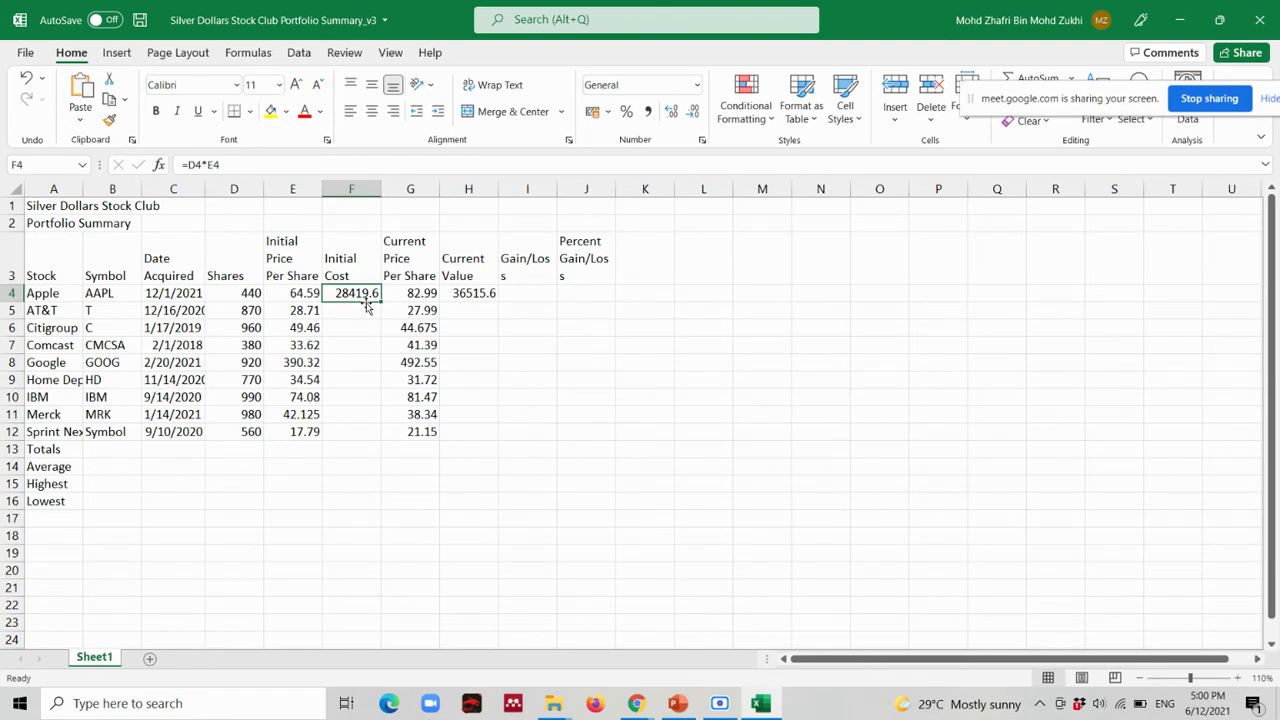
{"action": "key", "text": "Delete"}
{"action": "left_click", "coordinate": [478, 294]}
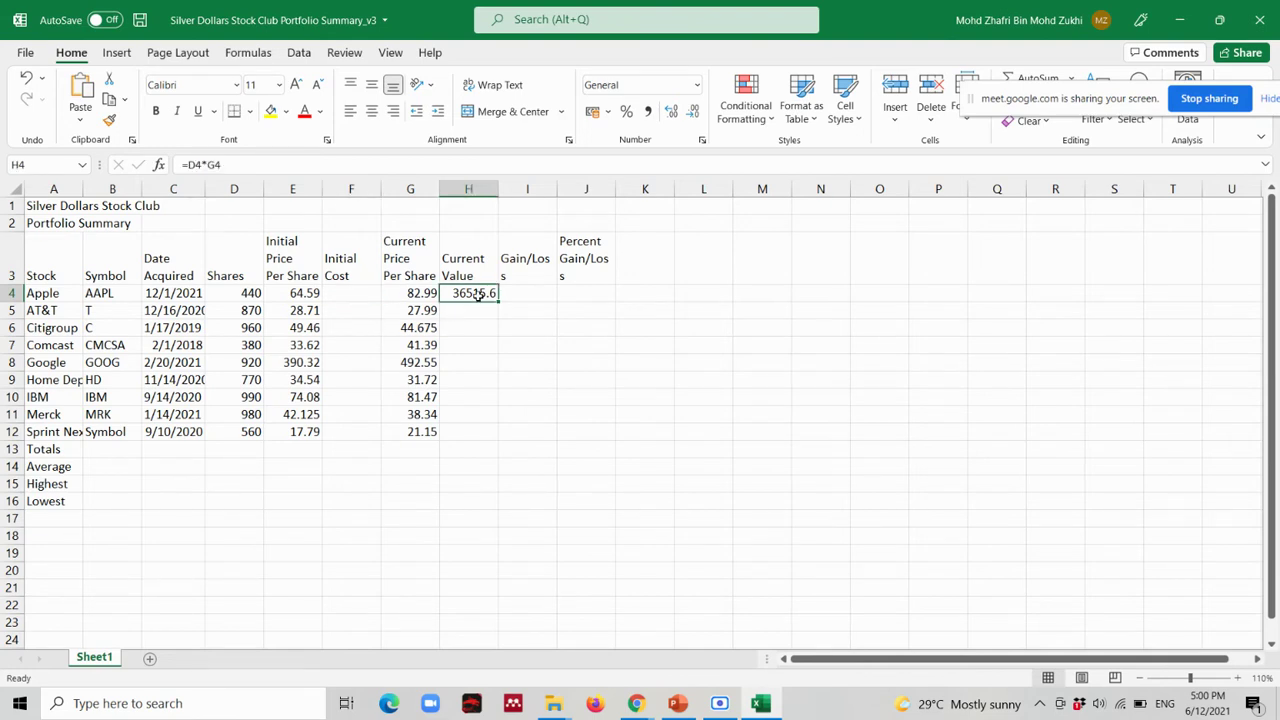
{"action": "key", "text": "Delete"}
{"action": "left_click", "coordinate": [338, 293]}
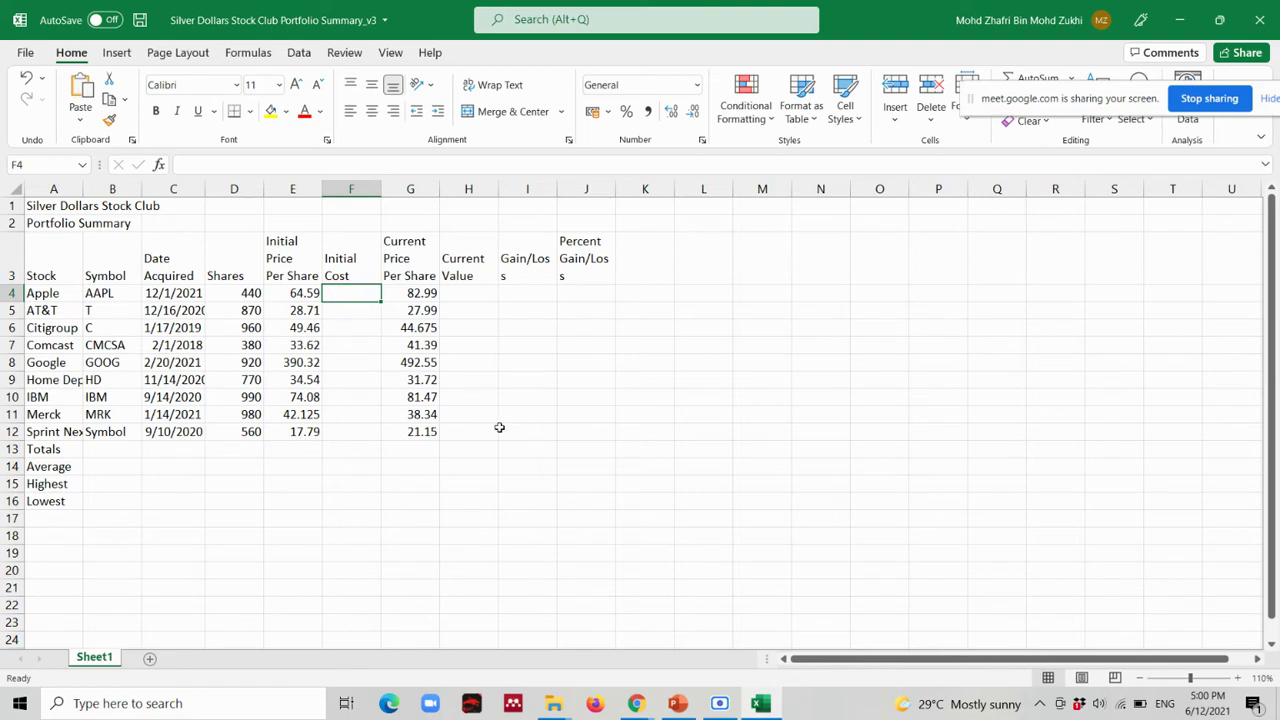
Enter =d4*e4 in F4 so Apple's Initial Cost shows 28419.6.
{"action": "type", "text": "="}
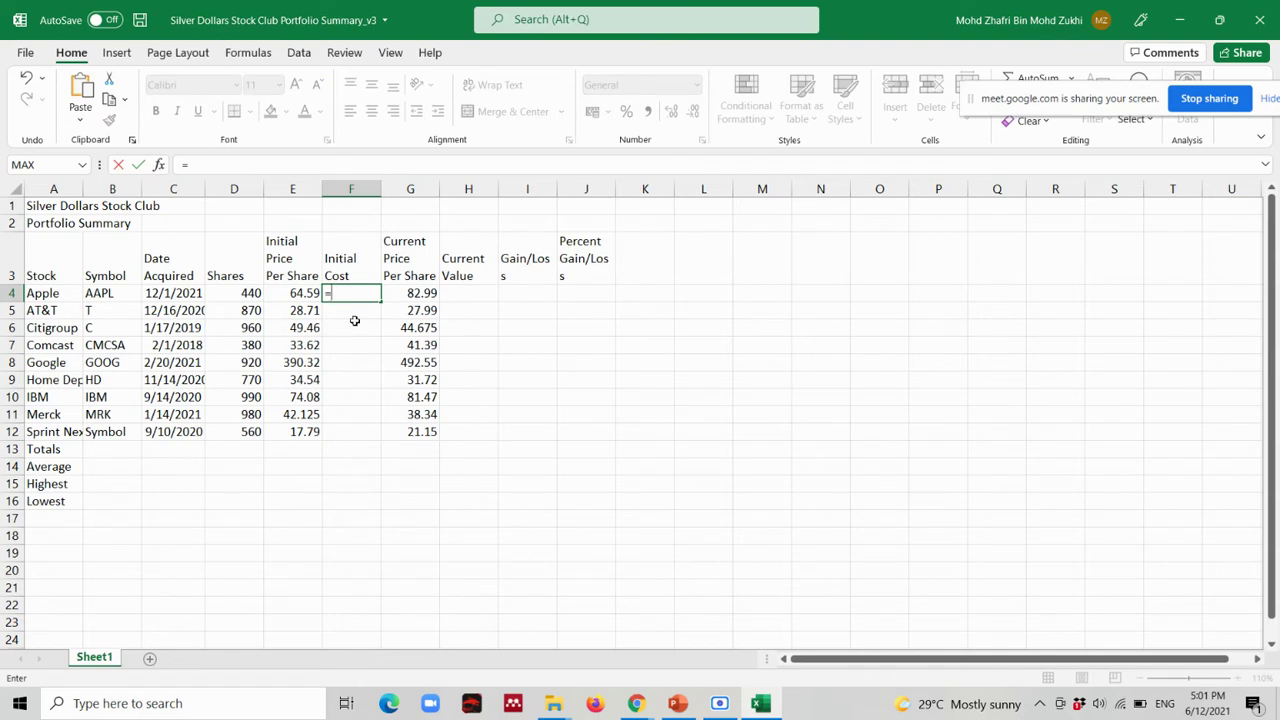
{"action": "type", "text": "d"}
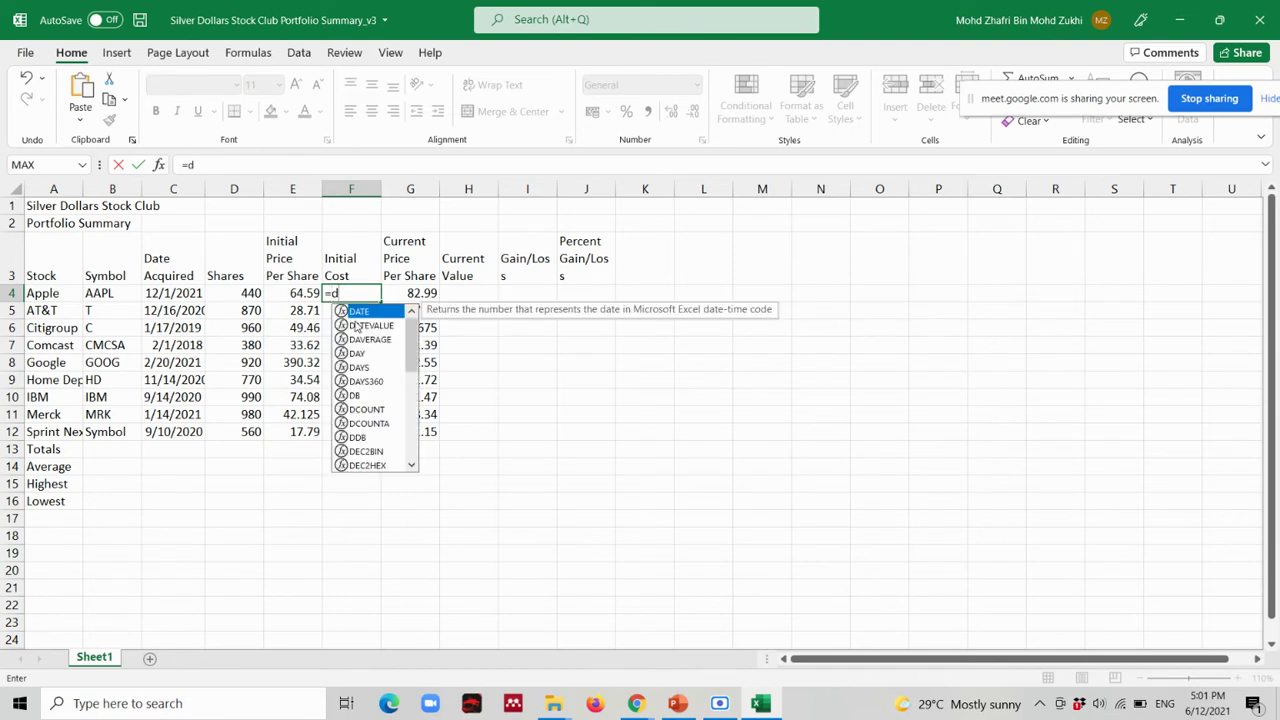
{"action": "type", "text": "4"}
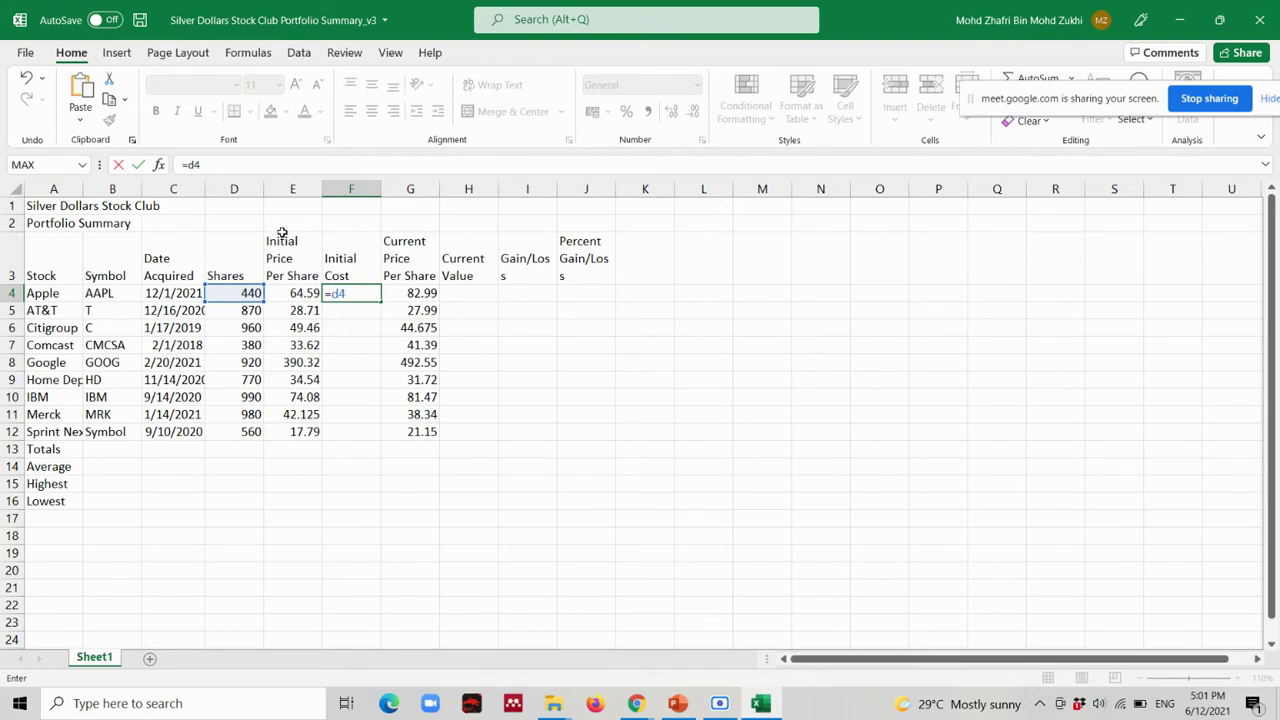
{"action": "type", "text": "*"}
{"action": "type", "text": "e"}
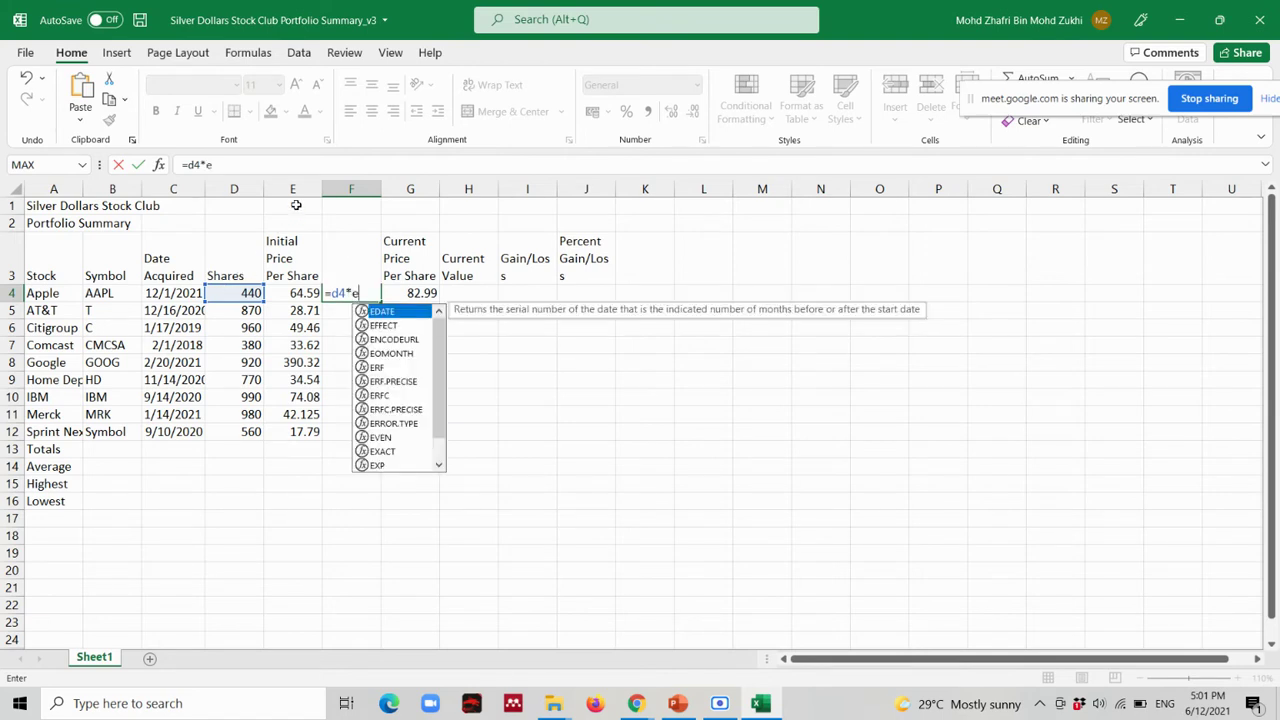
{"action": "type", "text": "4"}
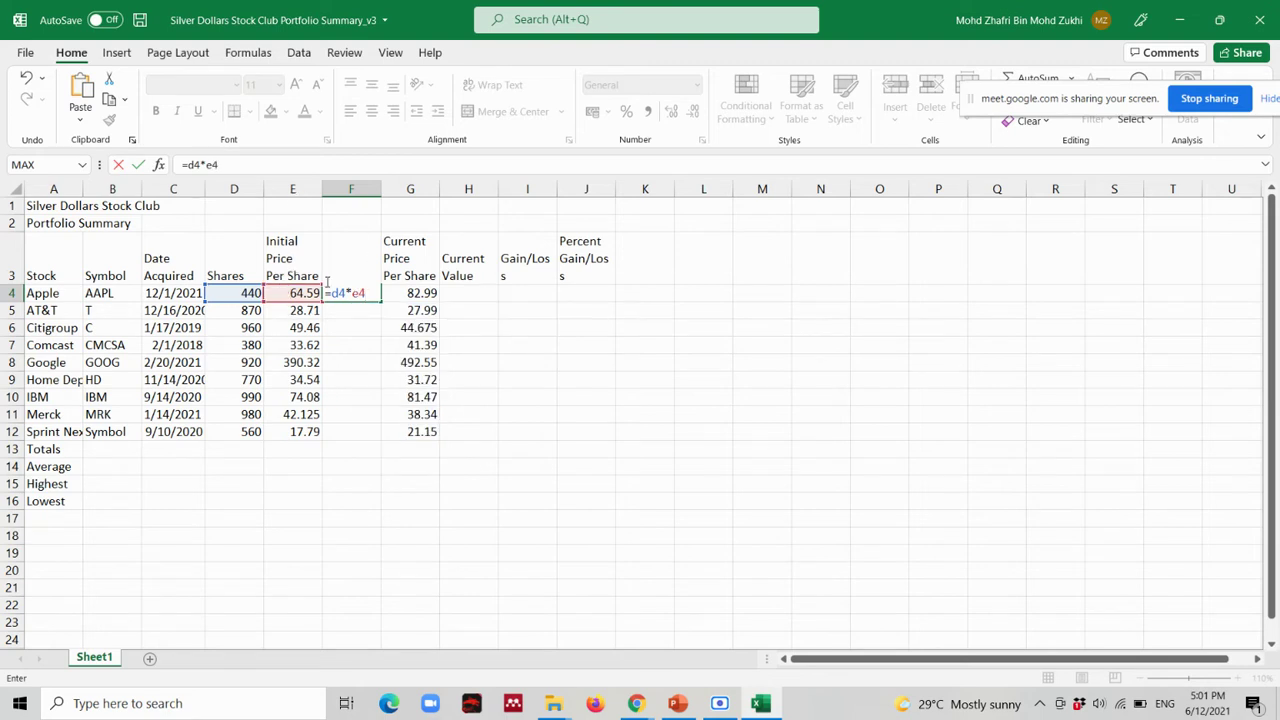
{"action": "key", "text": "Return"}
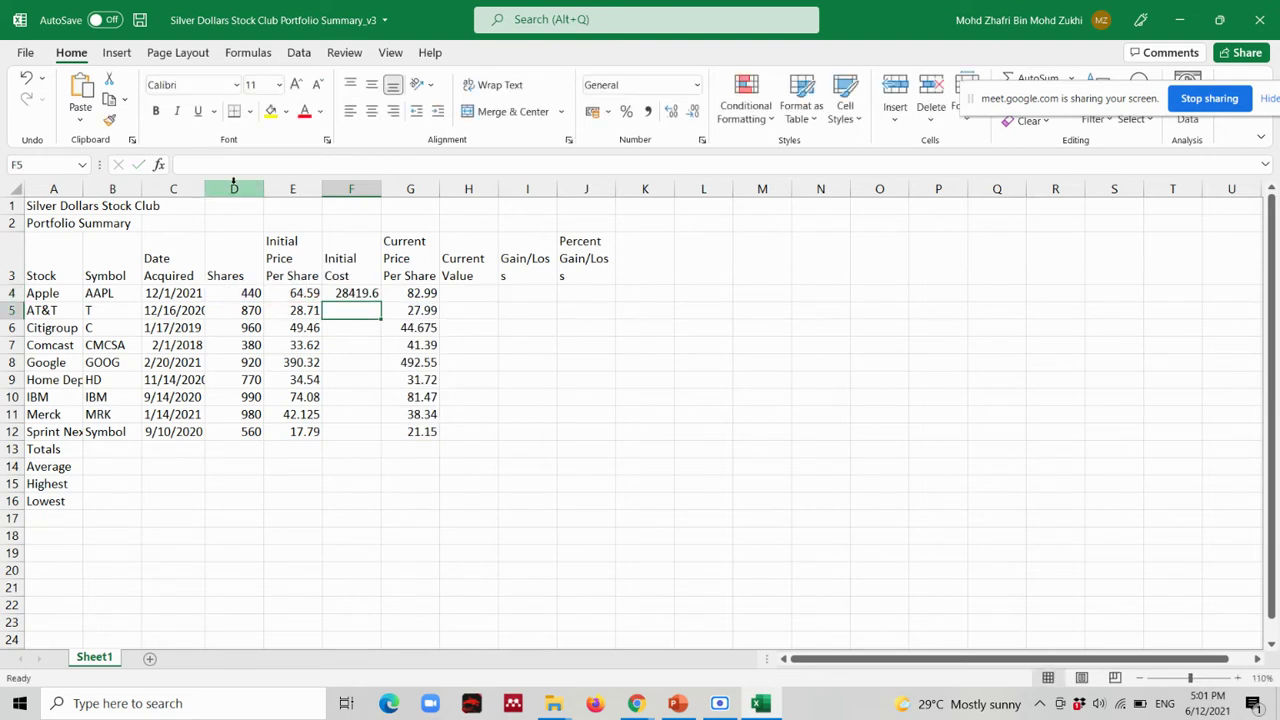
{"action": "left_click", "coordinate": [365, 295]}
Rebuild H4 as =D4*G4 by pointing at the cells, giving Apple's Current Value 36515.6.
{"action": "left_click", "coordinate": [246, 295]}
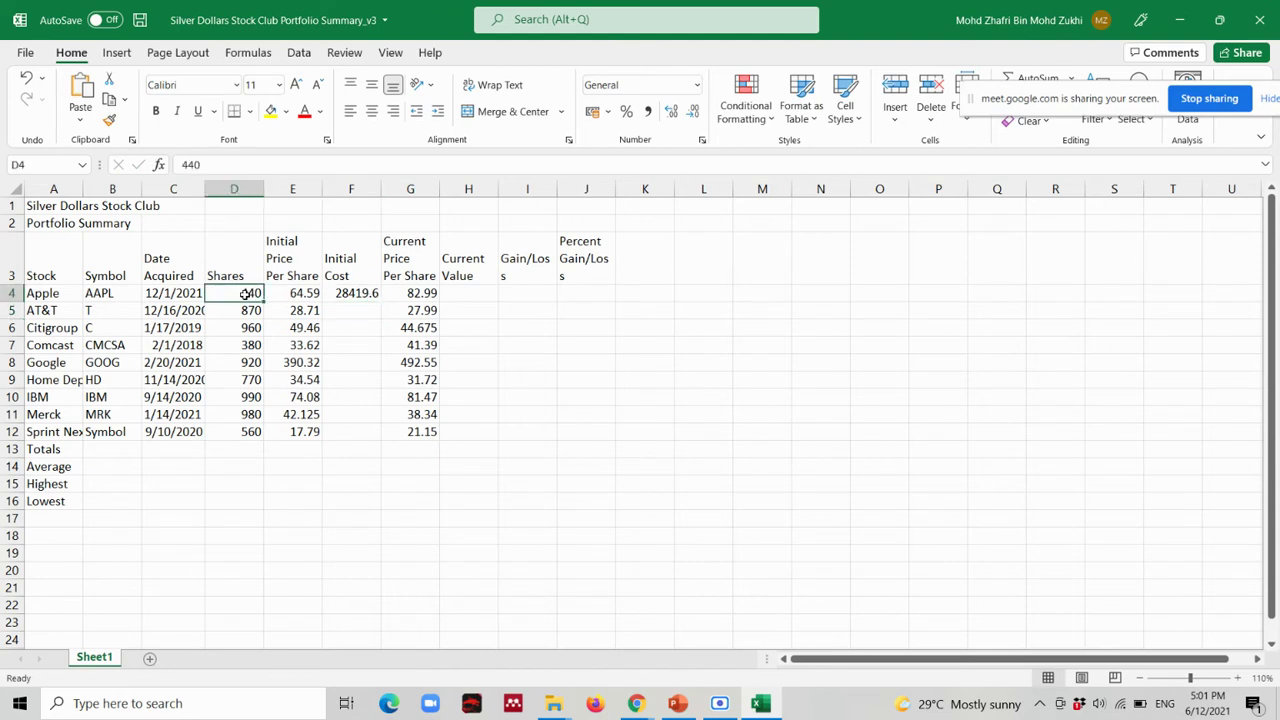
{"action": "left_click", "coordinate": [303, 297]}
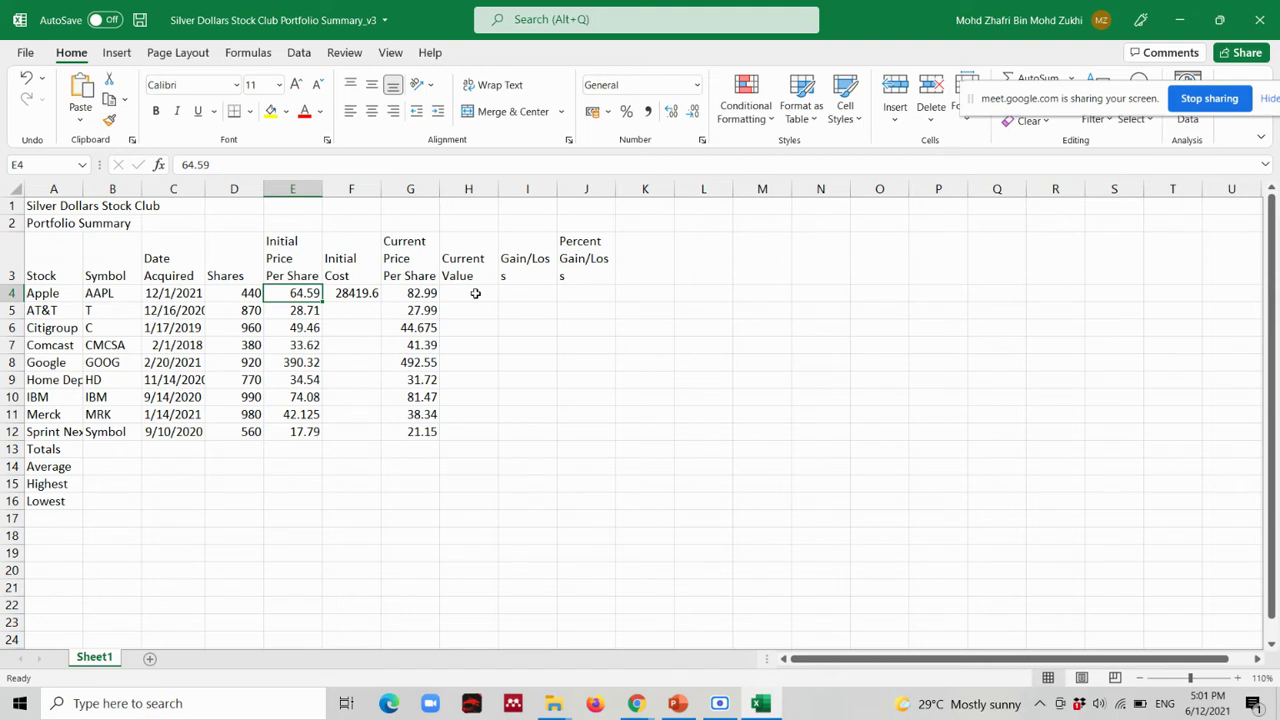
{"action": "left_click", "coordinate": [475, 293]}
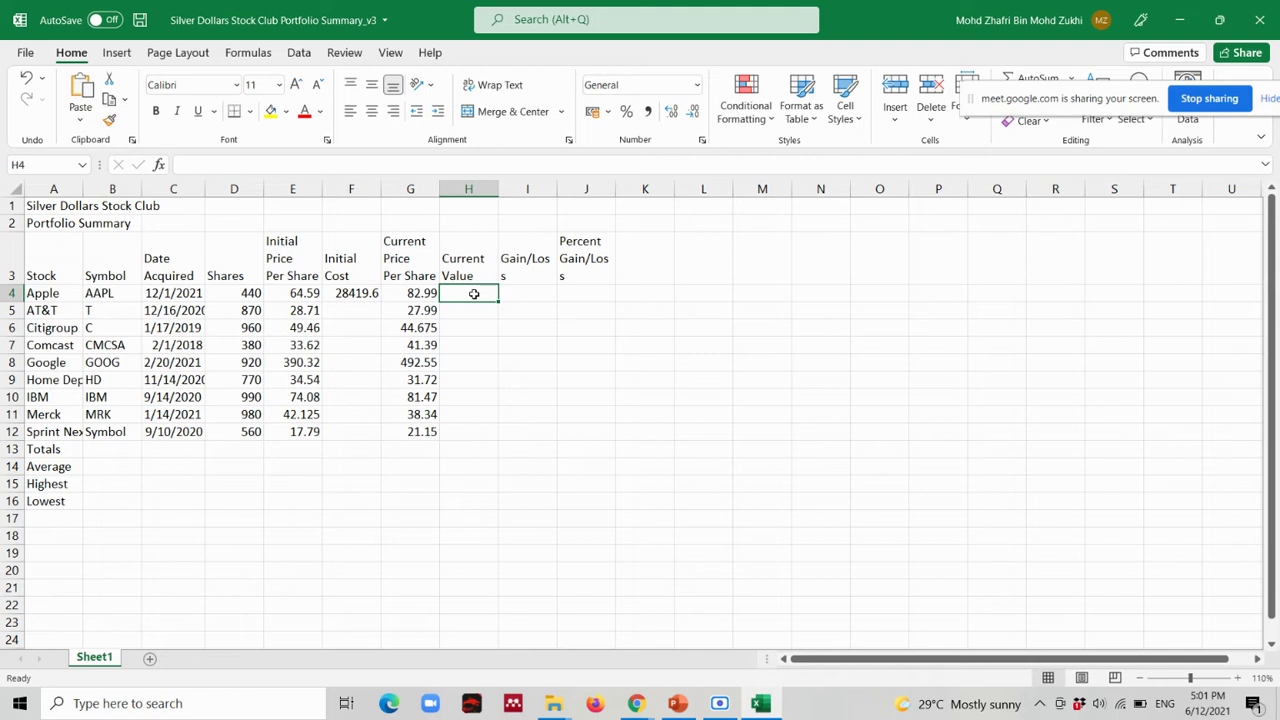
{"action": "type", "text": "="}
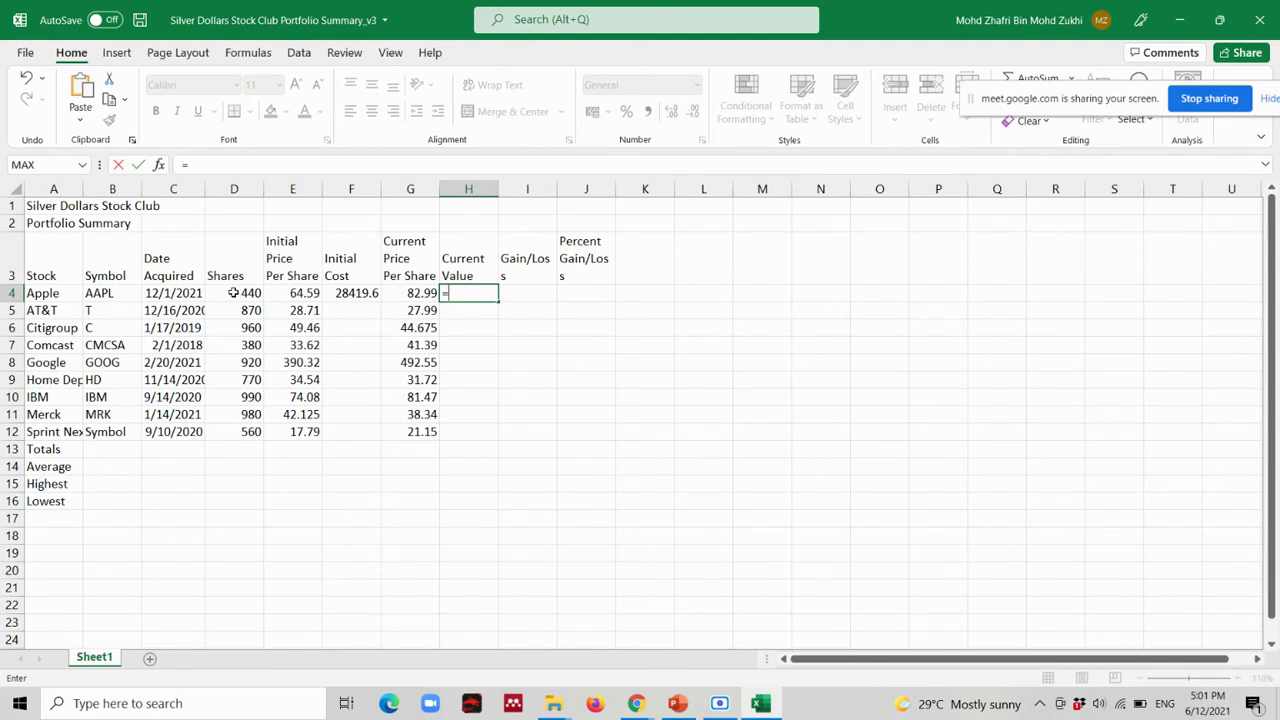
{"action": "left_click", "coordinate": [233, 292]}
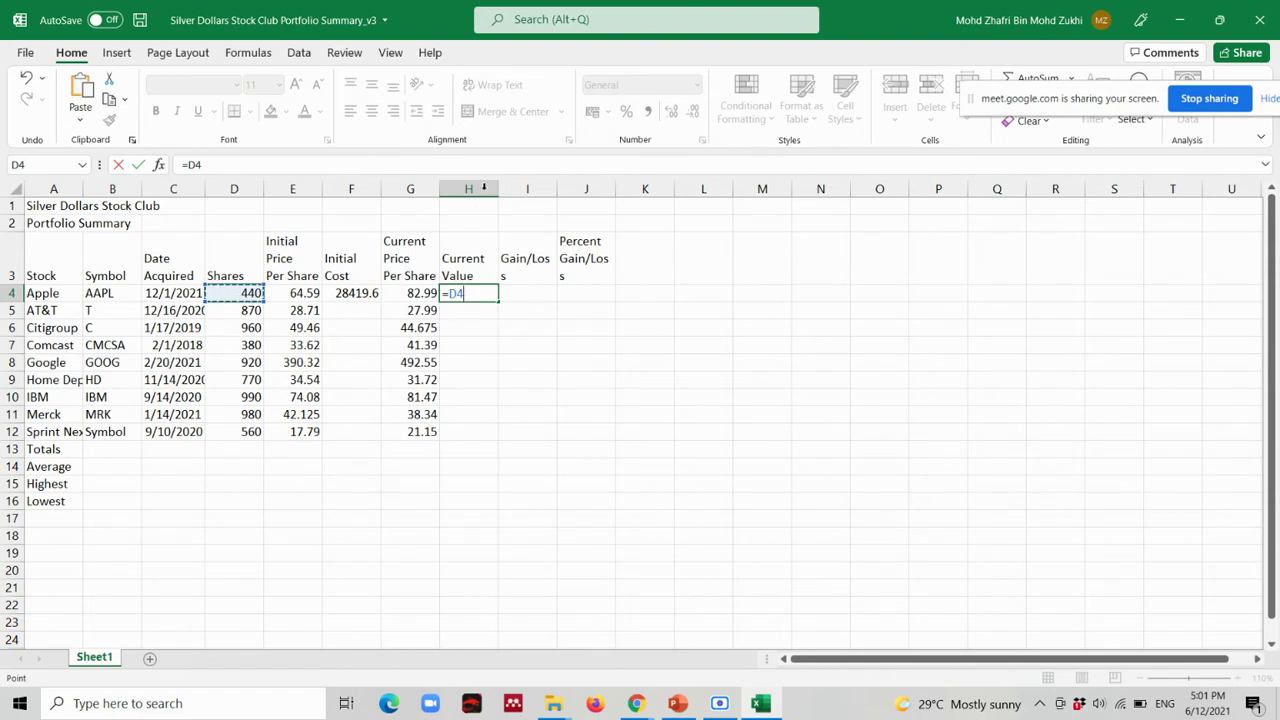
{"action": "type", "text": "*"}
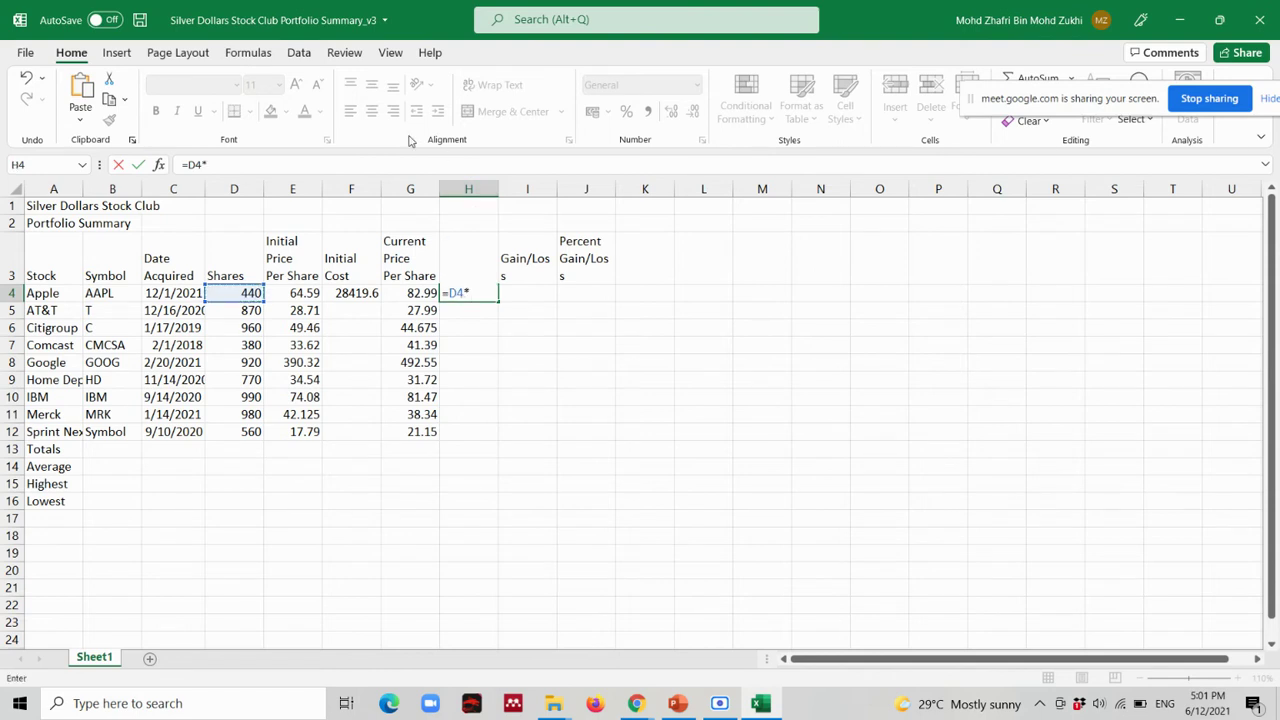
{"action": "left_click", "coordinate": [412, 293]}
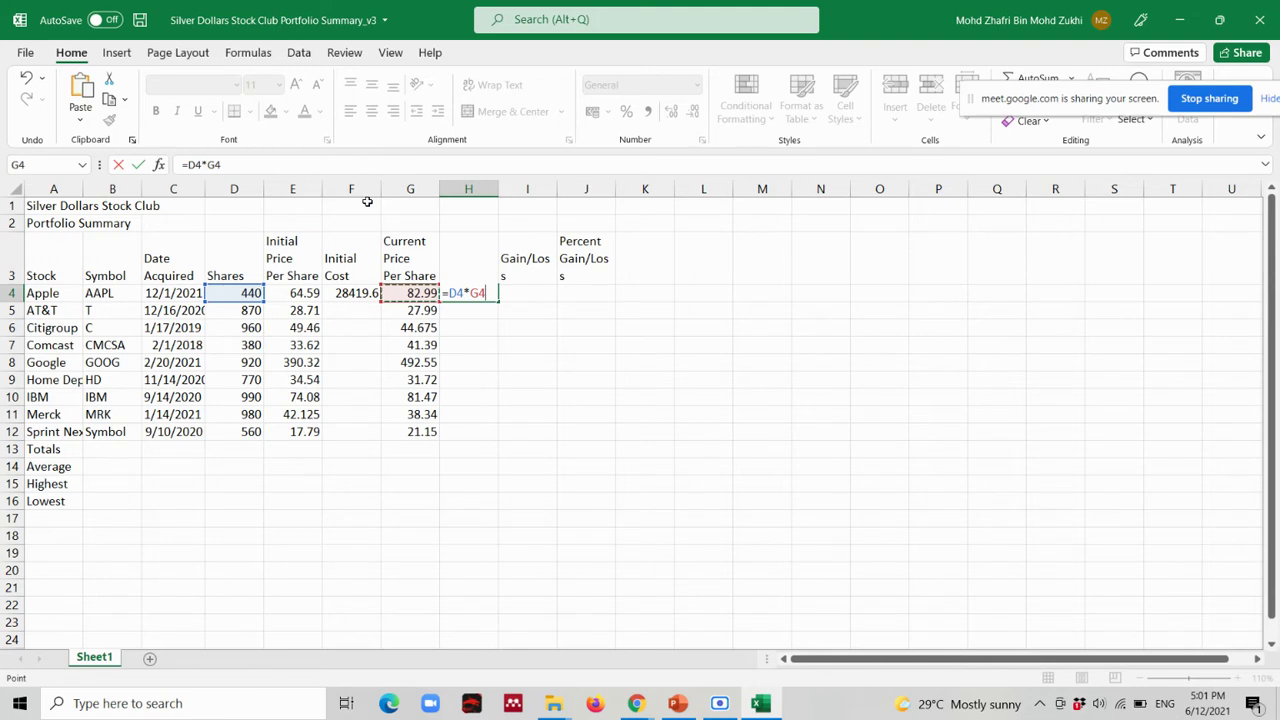
{"action": "key", "text": "Return"}
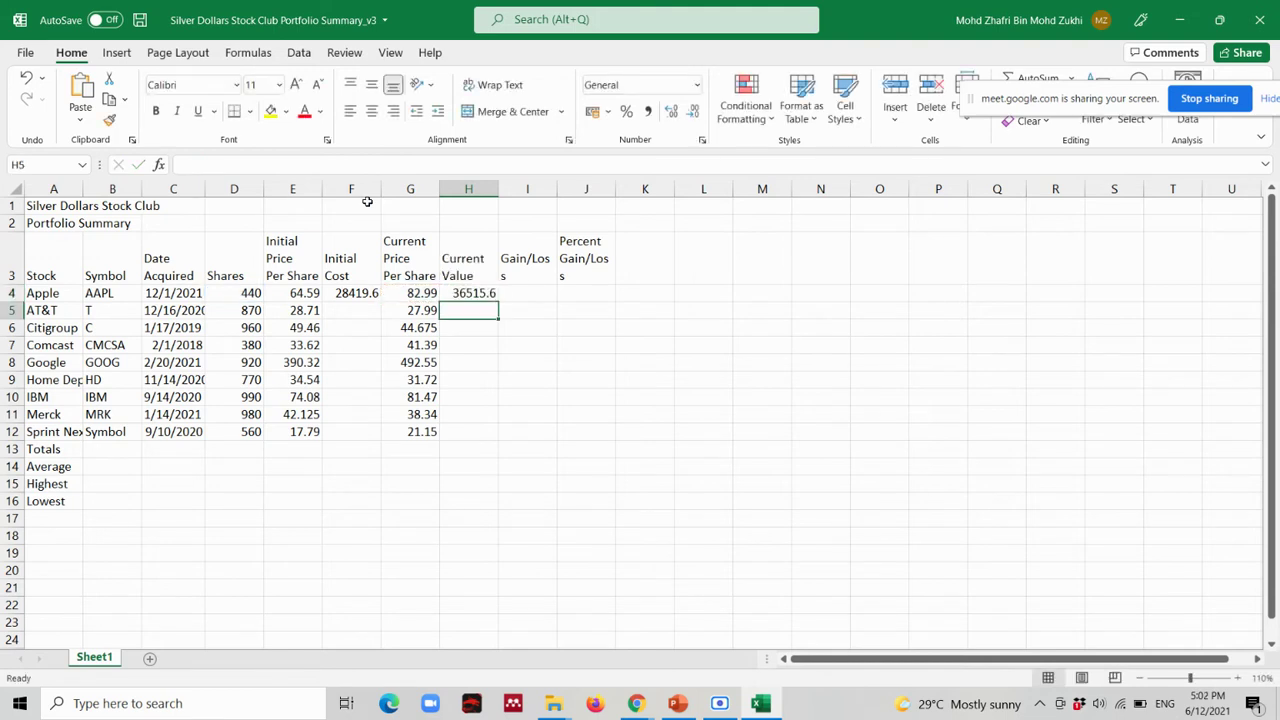
{"action": "left_click", "coordinate": [466, 291]}
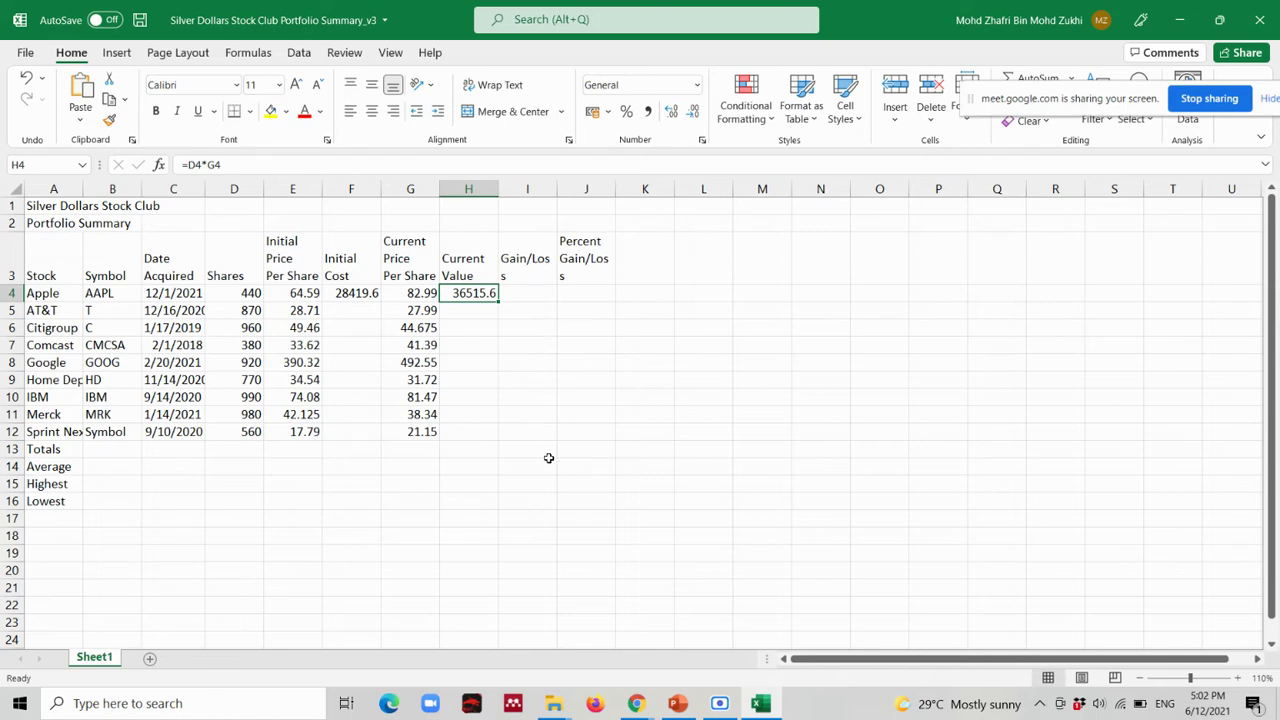
Bring the Google Meet call, still presenting to everyone, in front of Excel.
{"action": "left_click", "coordinate": [636, 703]}
{"action": "left_click", "coordinate": [641, 576]}
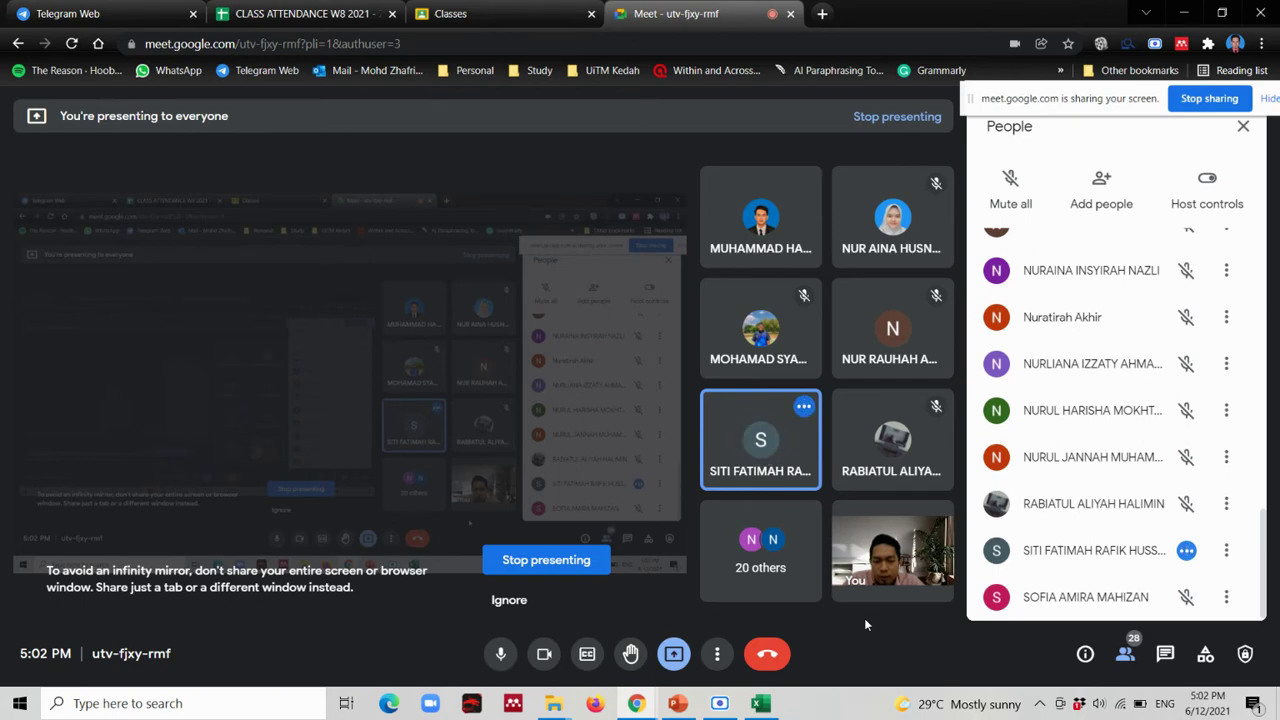
Return to the Excel portfolio workbook, where H4 shows 36515.6.
{"action": "left_click", "coordinate": [766, 705]}
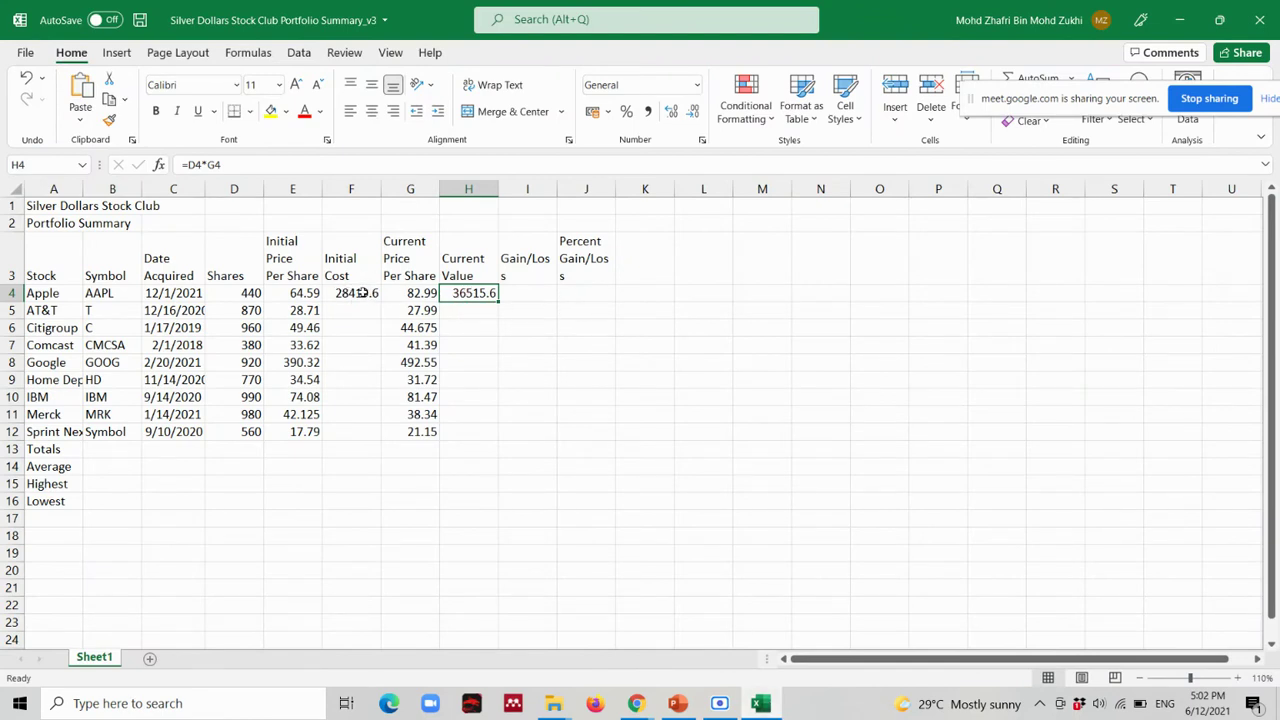
Check F4's =d4*e4 and H4's =D4*G4 formulas, then go back to the Meet call.
{"action": "left_click", "coordinate": [362, 293]}
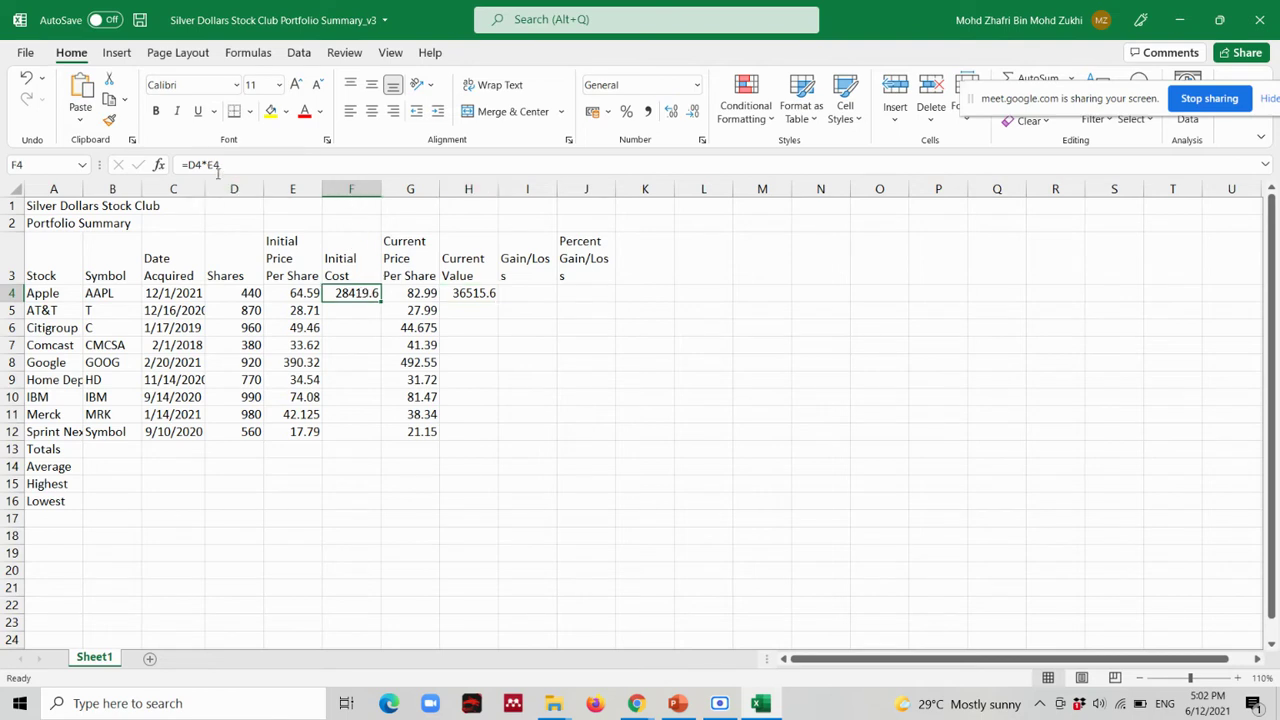
{"action": "left_click", "coordinate": [483, 293]}
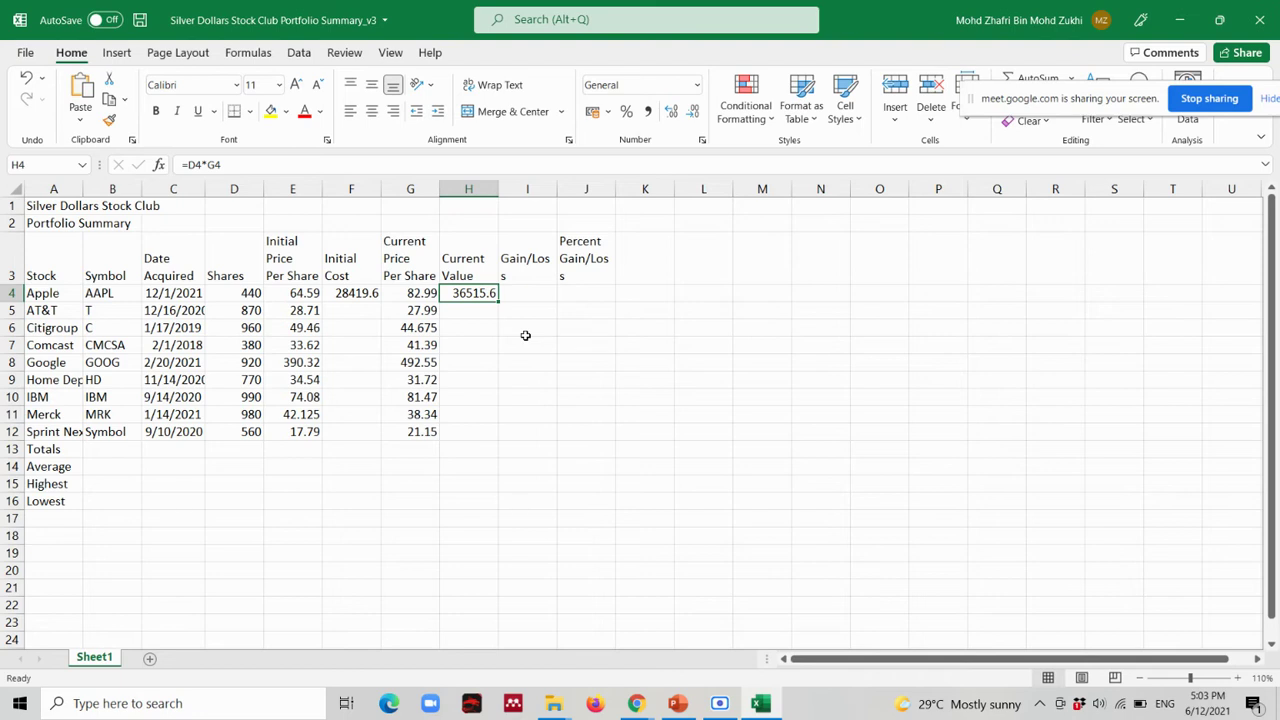
{"action": "left_click", "coordinate": [636, 703]}
{"action": "left_click", "coordinate": [458, 625]}
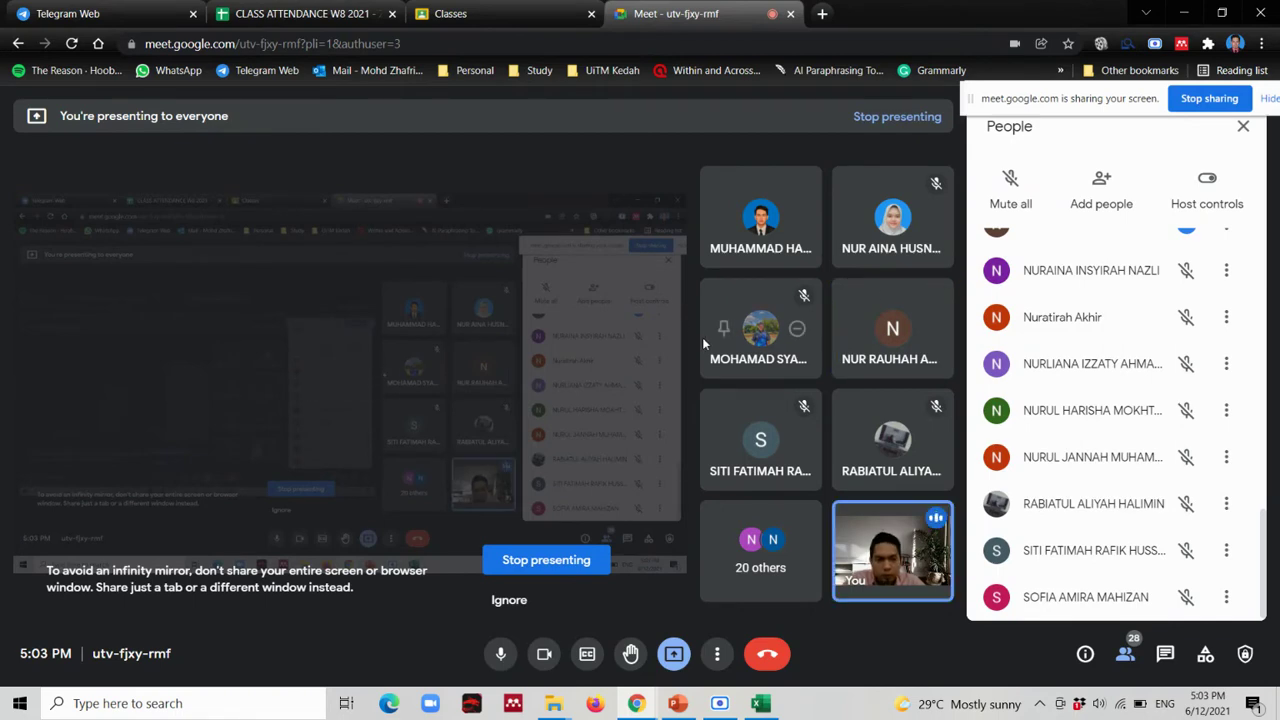
Return from the Meet call to the Silver Dollars workbook, with H4 still showing 36515.6.
{"action": "mouse_move", "coordinate": [702, 338]}
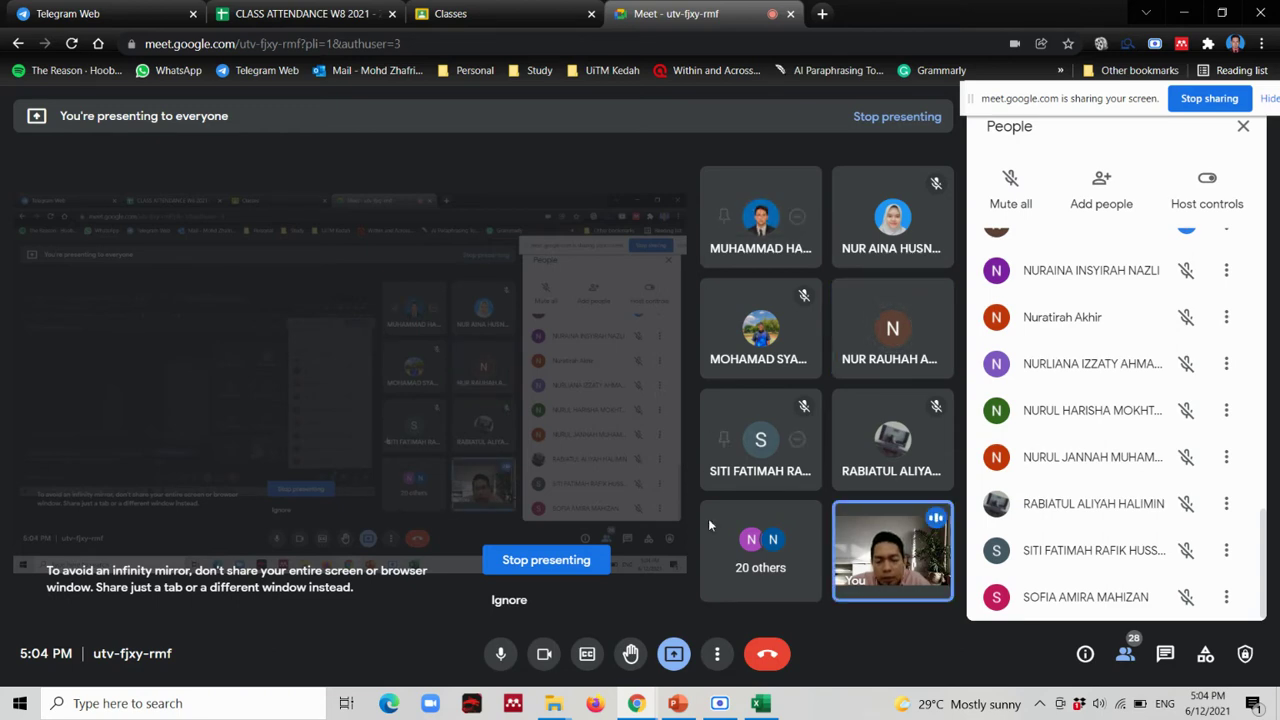
{"action": "mouse_move", "coordinate": [760, 705]}
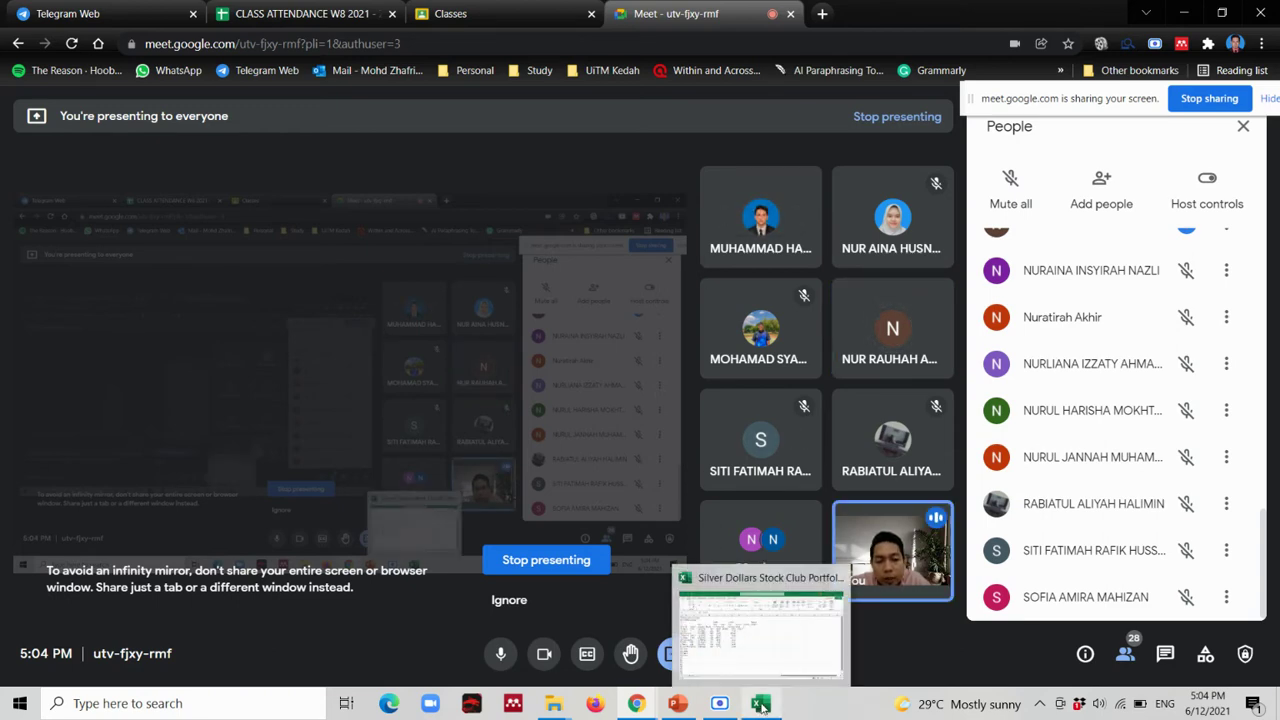
{"action": "left_click", "coordinate": [760, 705]}
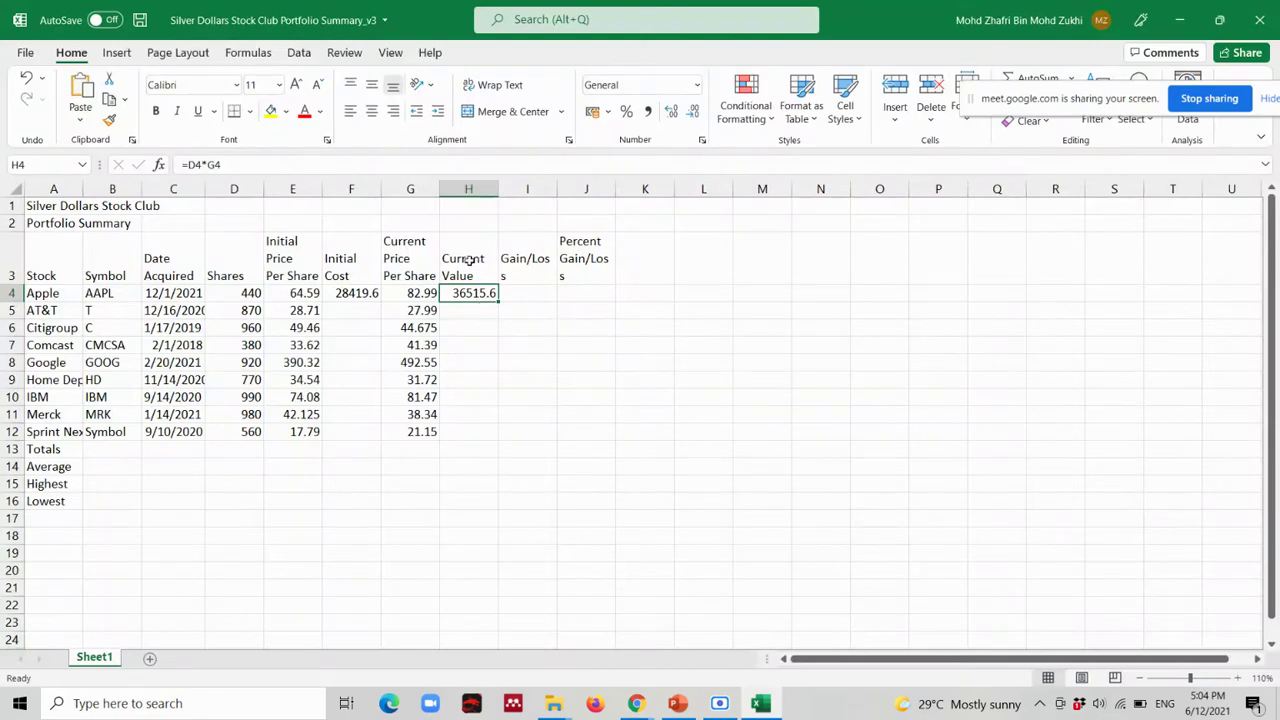
Undo the mistaken F4 edit that pointed to I8, then clear F4 completely.
{"action": "left_click", "coordinate": [355, 293]}
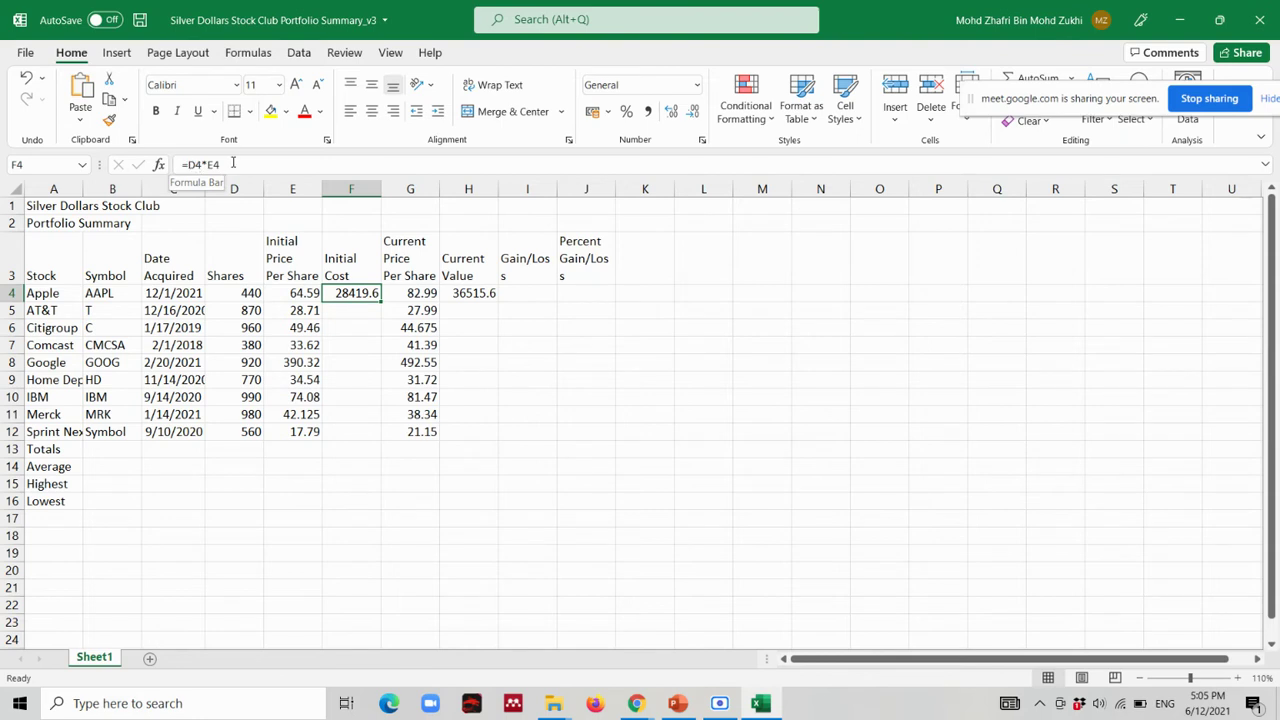
{"action": "left_click", "coordinate": [201, 163]}
{"action": "double_click", "coordinate": [201, 163]}
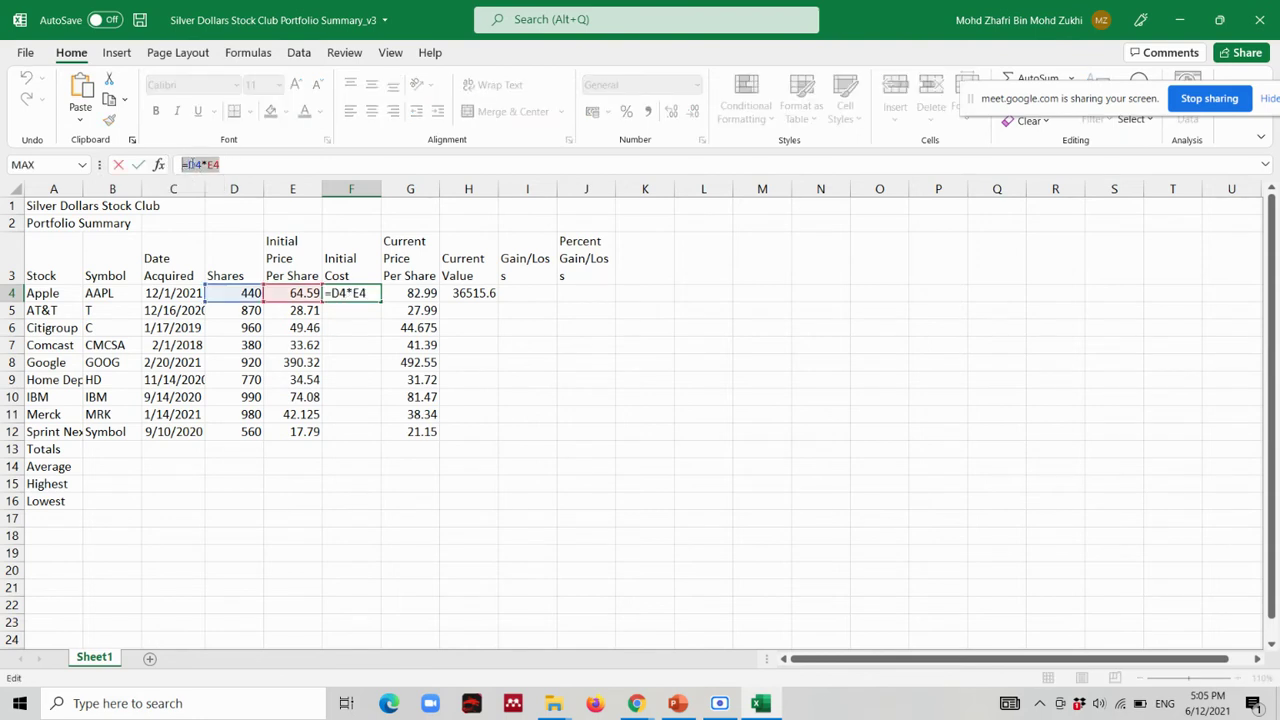
{"action": "left_click", "coordinate": [229, 164]}
{"action": "left_click_drag", "start_coordinate": [227, 164], "coordinate": [178, 164]}
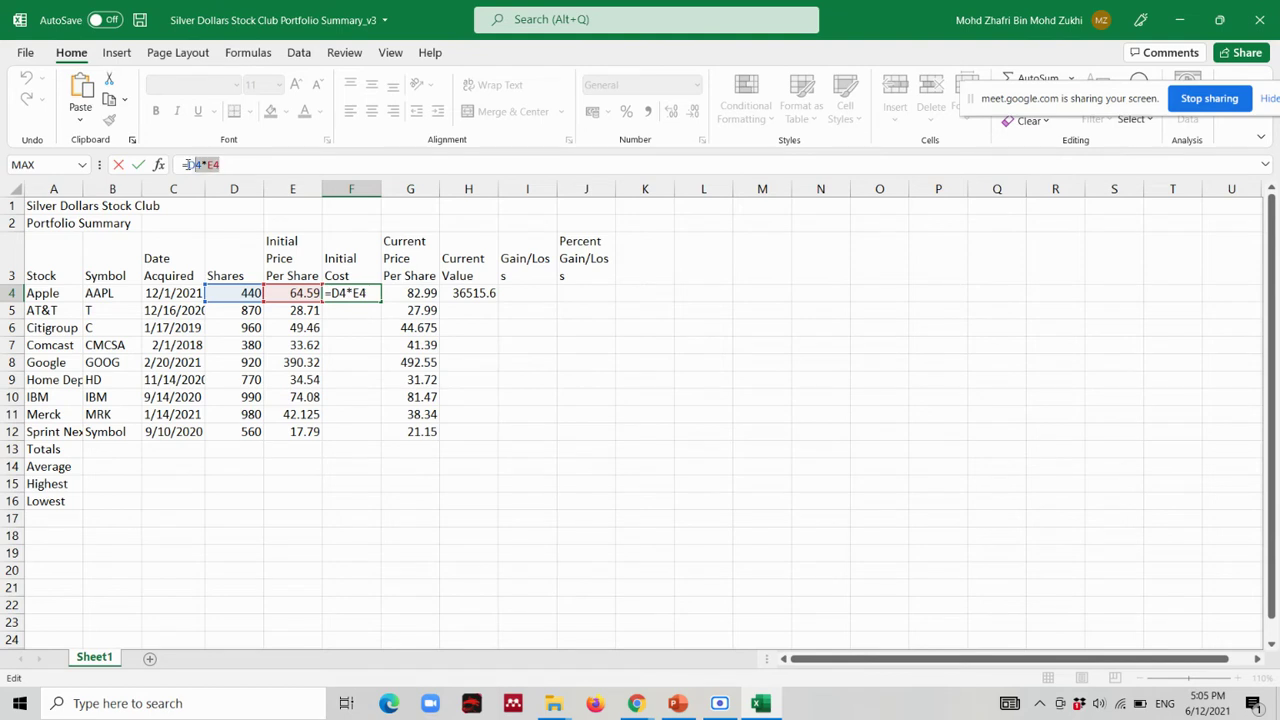
{"action": "left_click", "coordinate": [499, 356]}
{"action": "key", "text": "Return"}
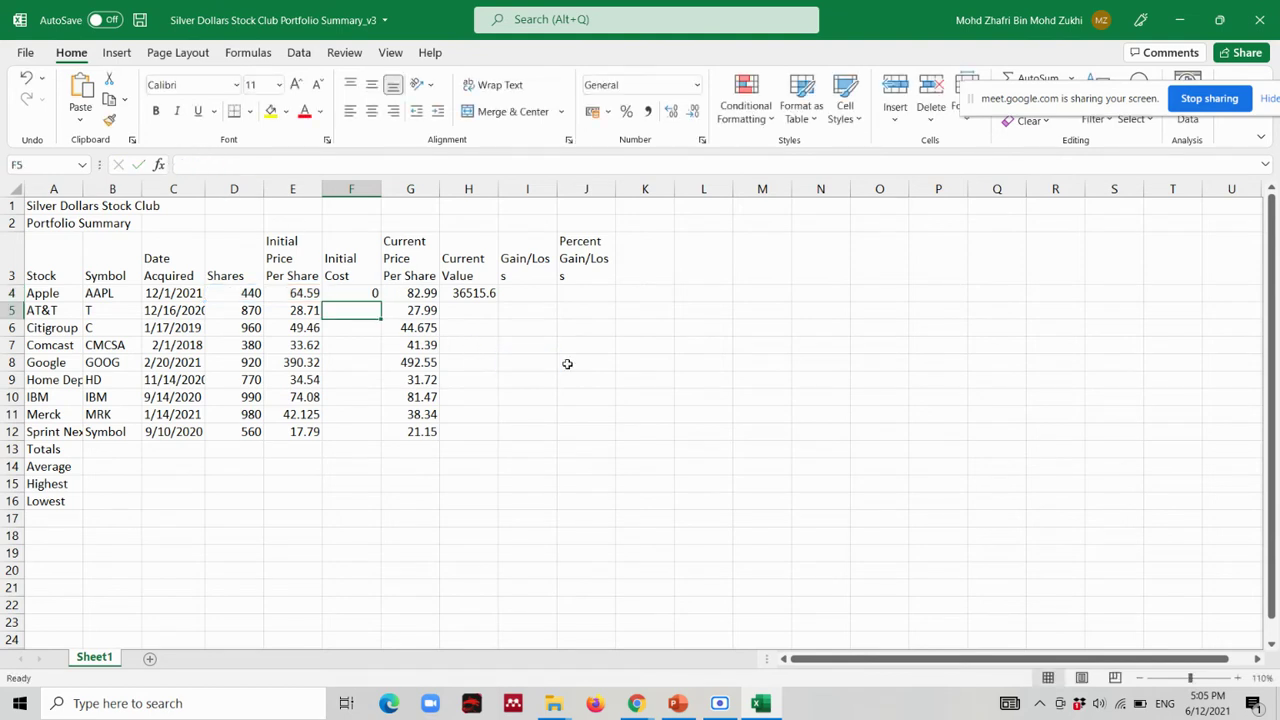
{"action": "key", "text": "ctrl+z"}
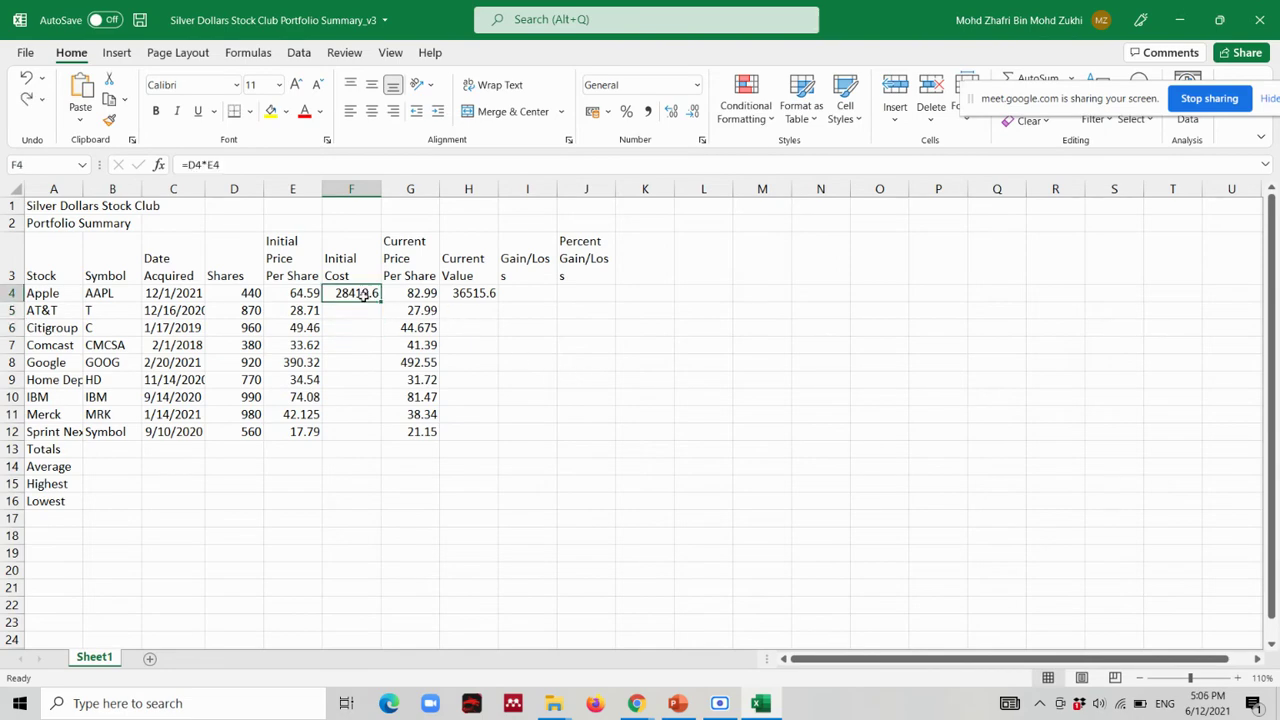
{"action": "key", "text": "Delete"}
Zoom in and enter =D4*E4 in F4, restoring Apple's initial cost of 28419.6.
{"action": "left_click", "coordinate": [1238, 678]}
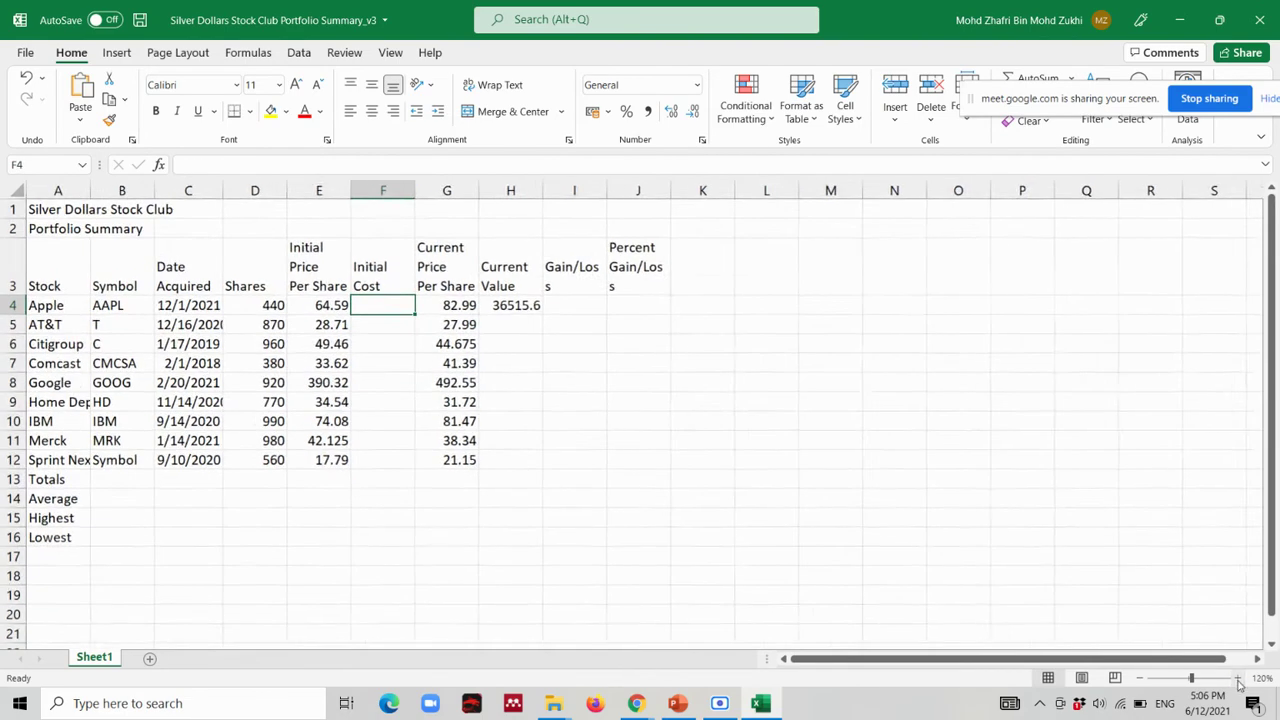
{"action": "left_click", "coordinate": [1238, 678]}
{"action": "left_click", "coordinate": [1238, 678]}
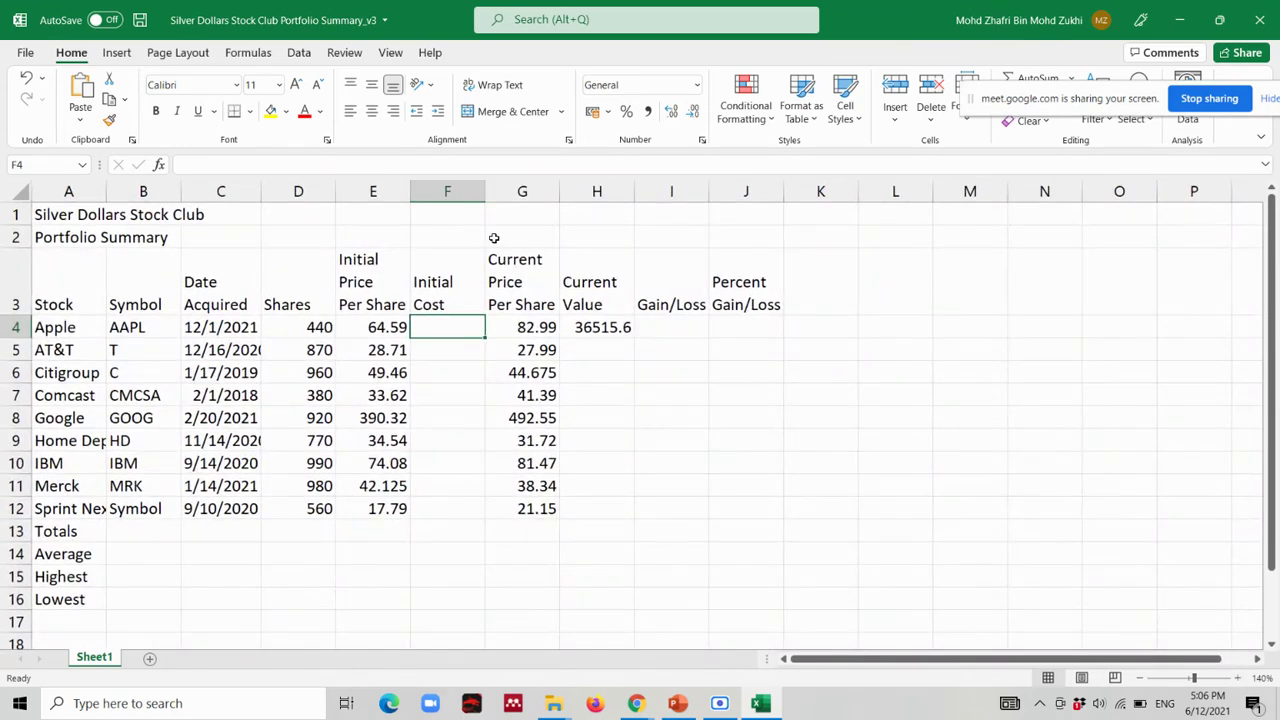
{"action": "type", "text": "="}
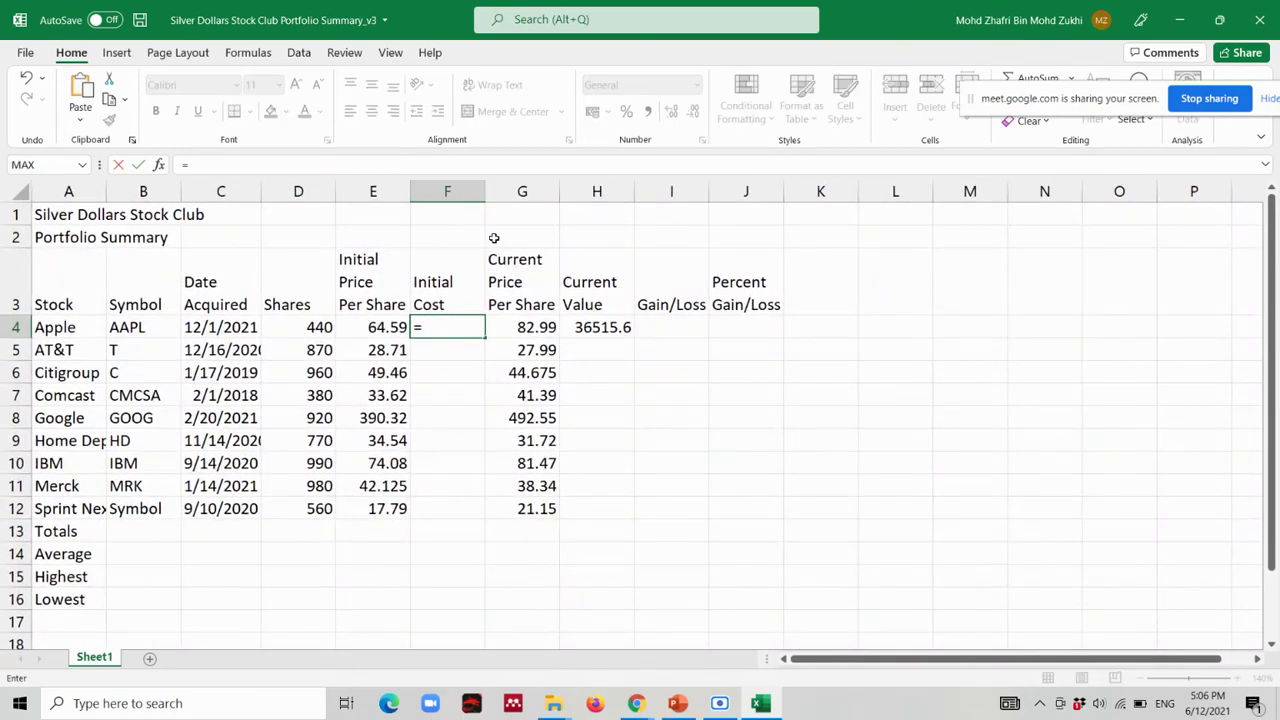
{"action": "type", "text": "D"}
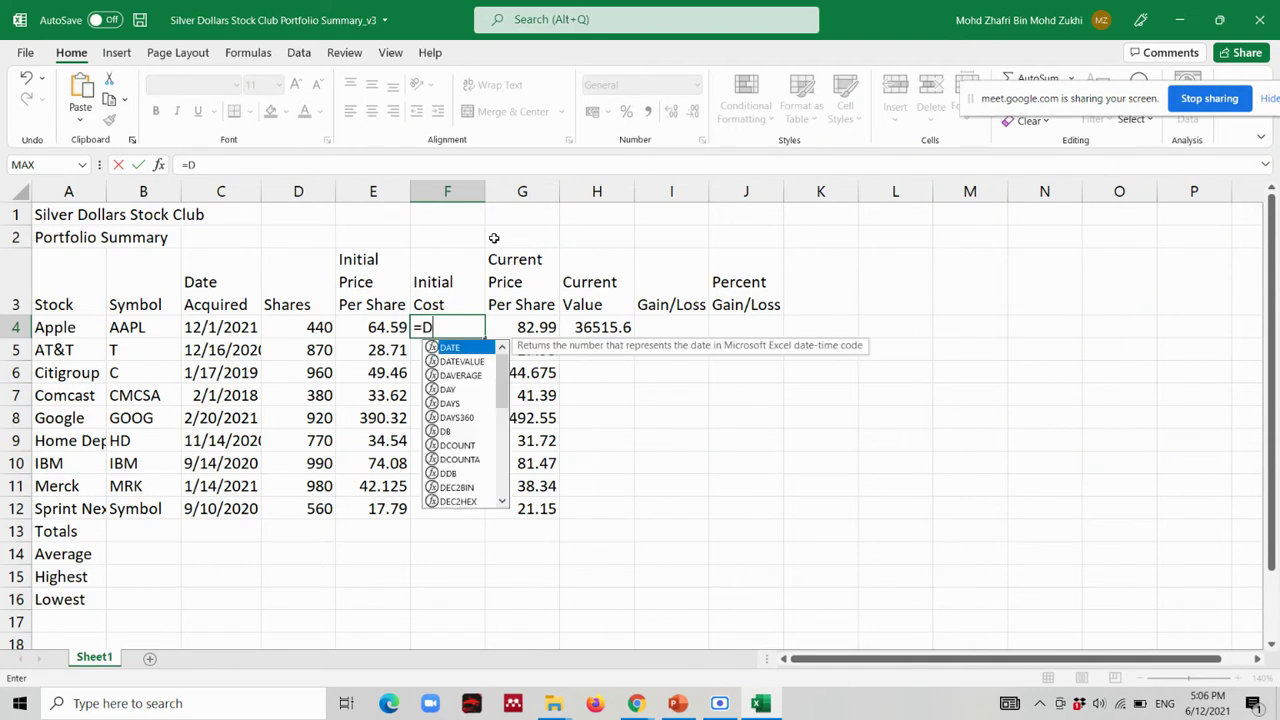
{"action": "type", "text": "4"}
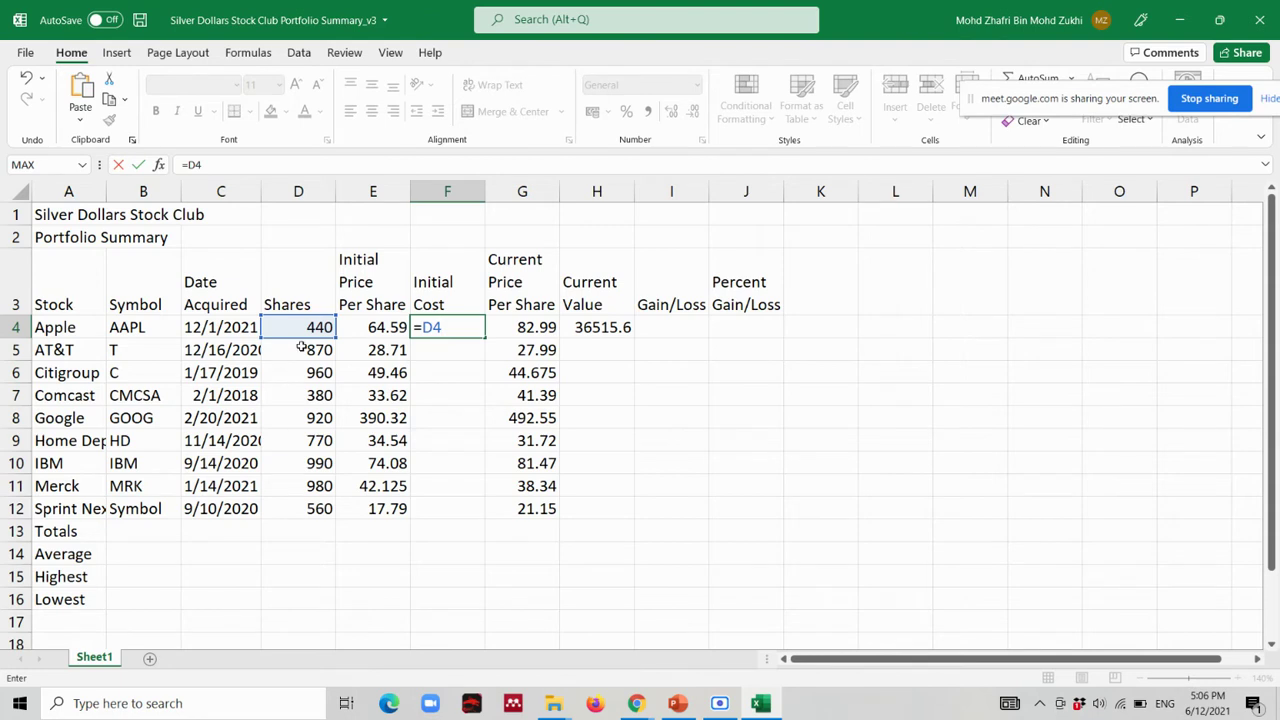
{"action": "type", "text": "*"}
{"action": "left_click", "coordinate": [448, 327]}
{"action": "left_click", "coordinate": [467, 327]}
{"action": "type", "text": "E4"}
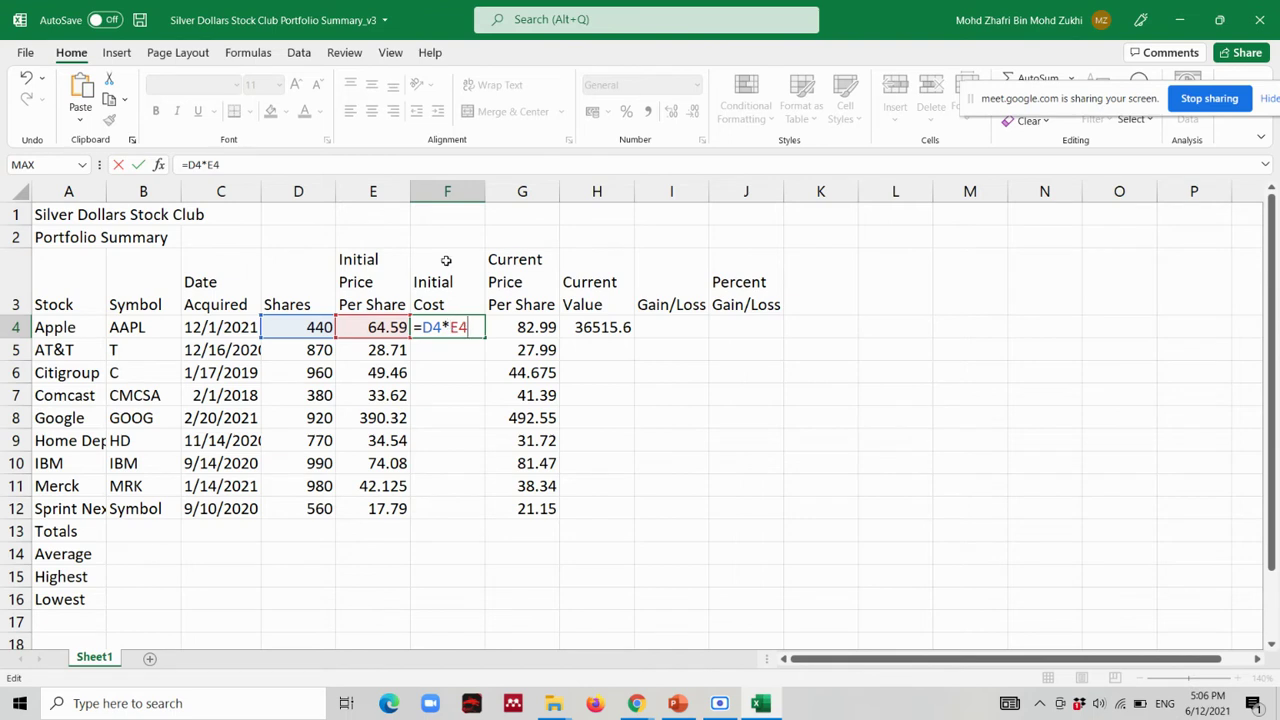
{"action": "key", "text": "Return"}
Check the F4 and H4 formulas, then switch over to the Google Meet call.
{"action": "left_click", "coordinate": [466, 330]}
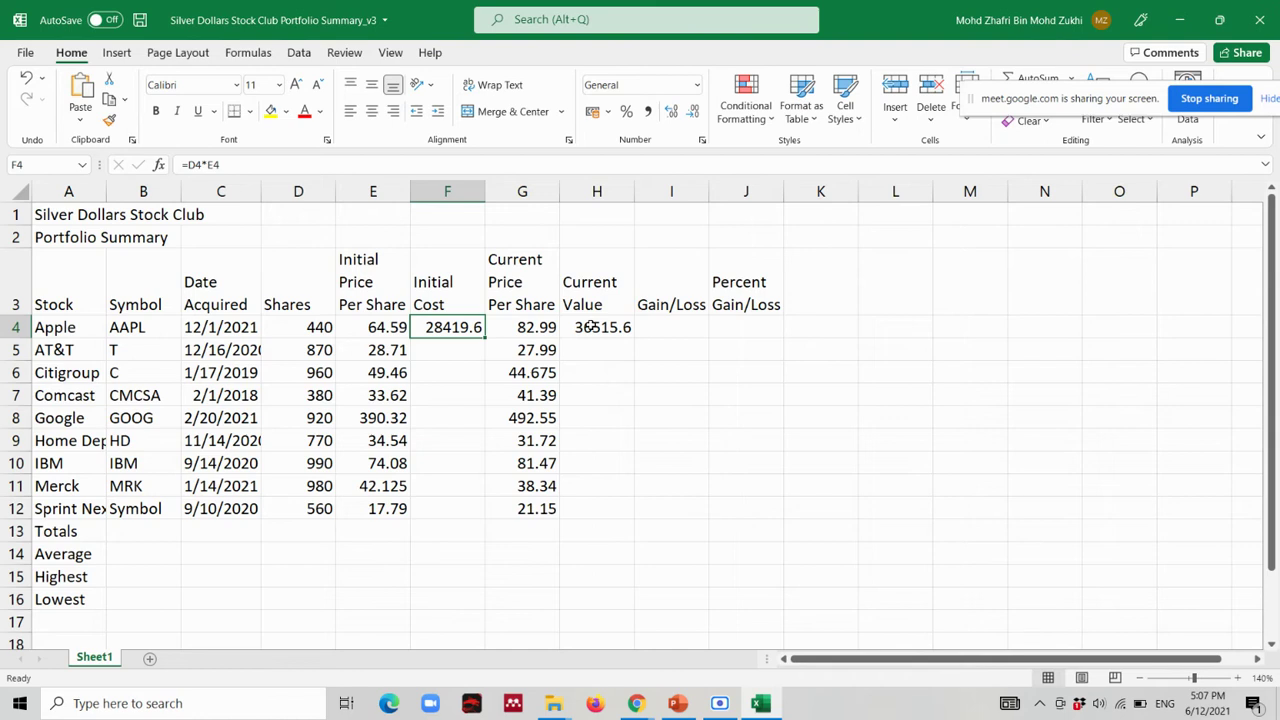
{"action": "left_click", "coordinate": [596, 327]}
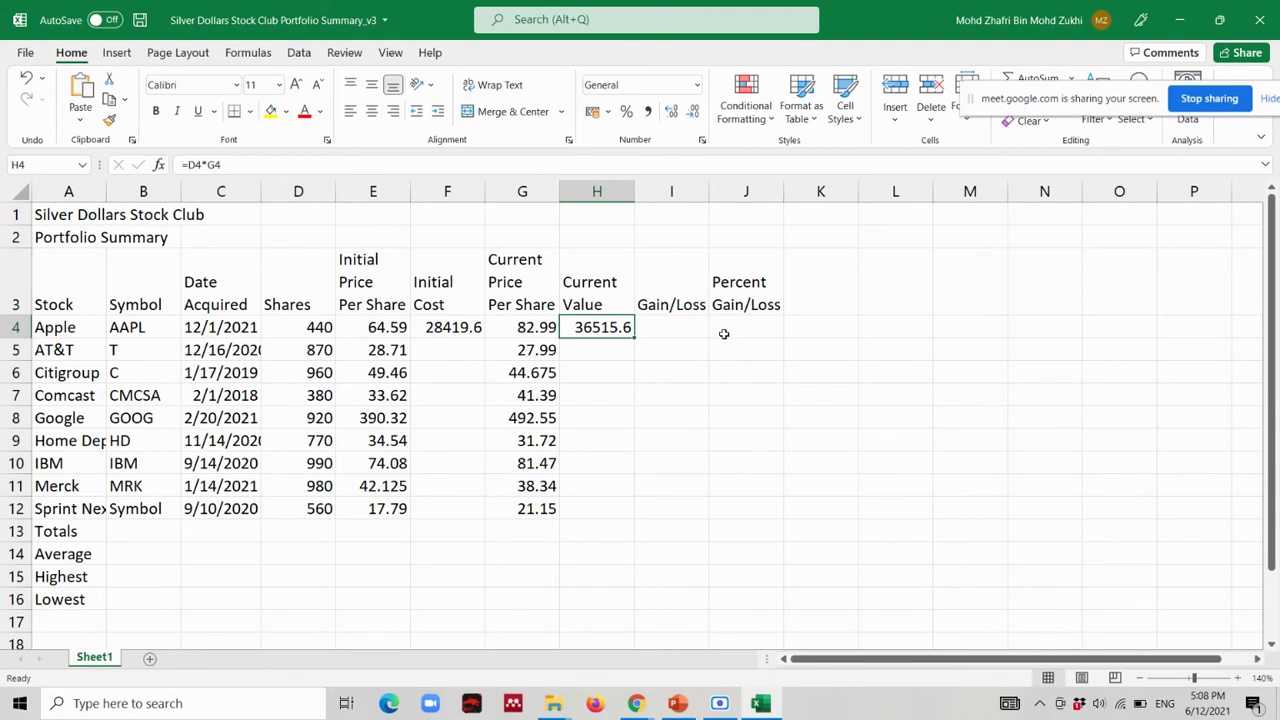
{"action": "key", "text": "alt+Tab"}
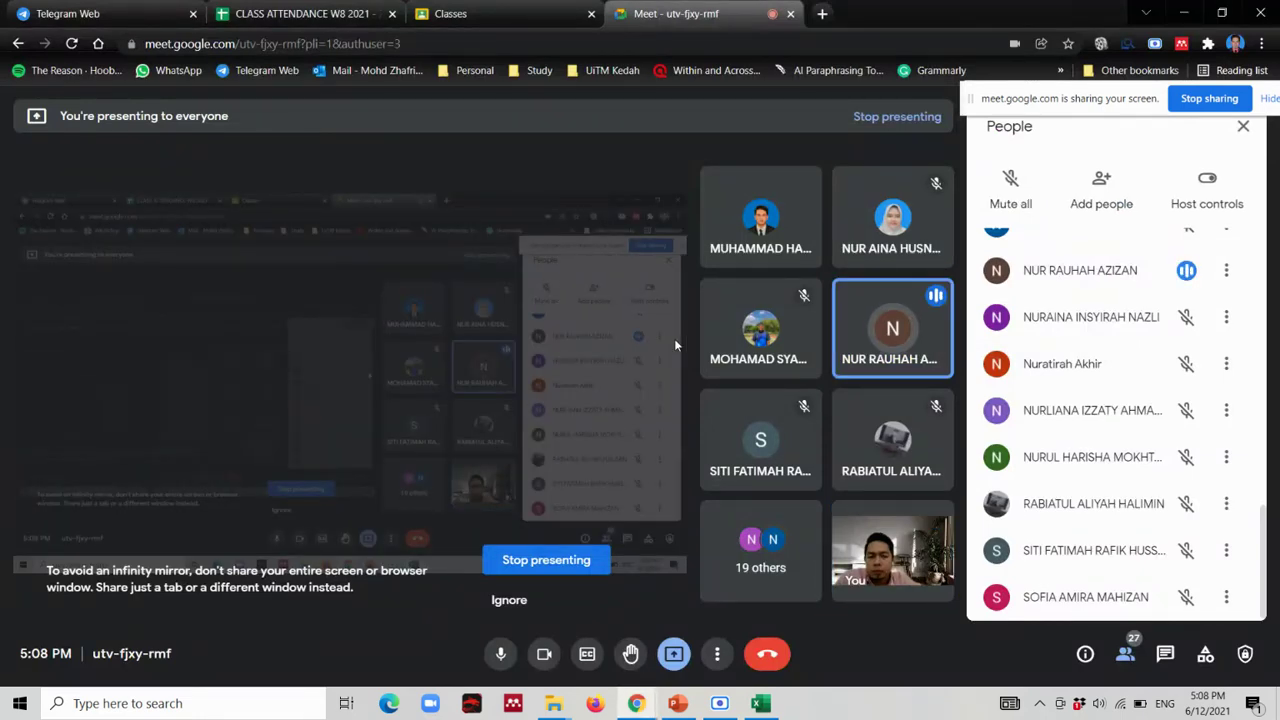
Return from the Meet call to the Excel workbook, where H4 shows 36515.6.
{"action": "key", "text": "alt+Tab"}
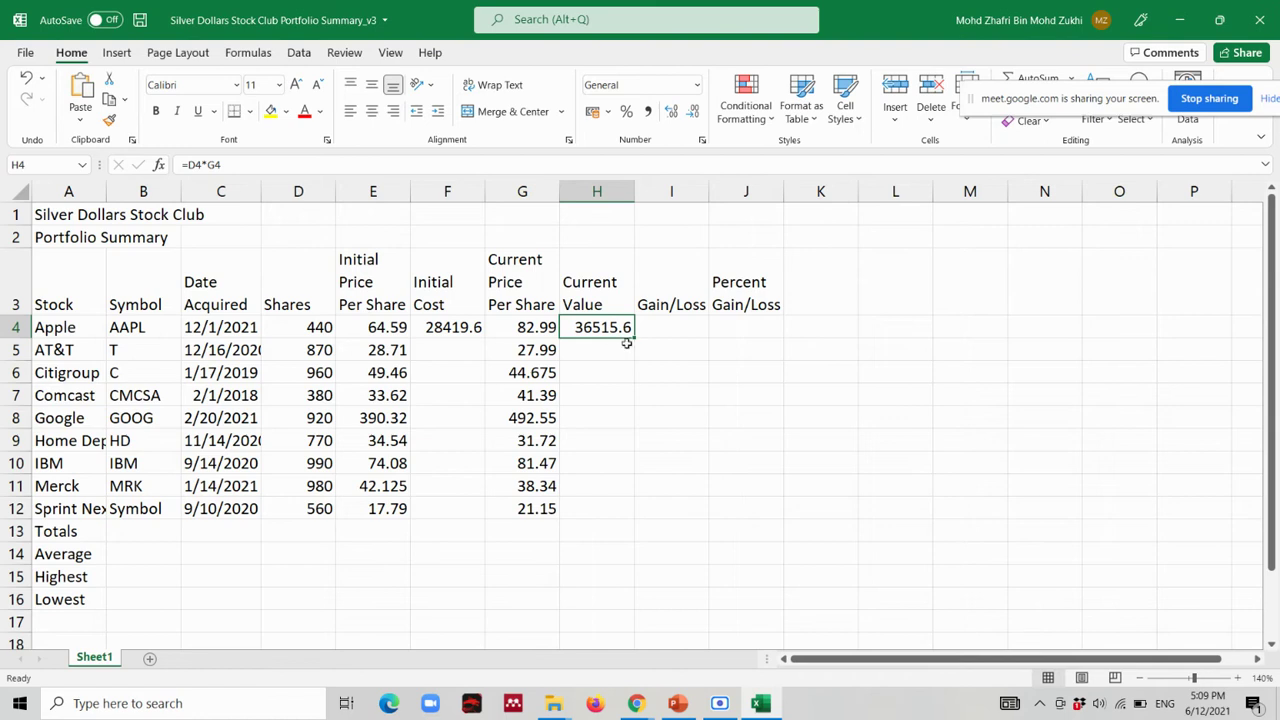
{"action": "left_click", "coordinate": [679, 704]}
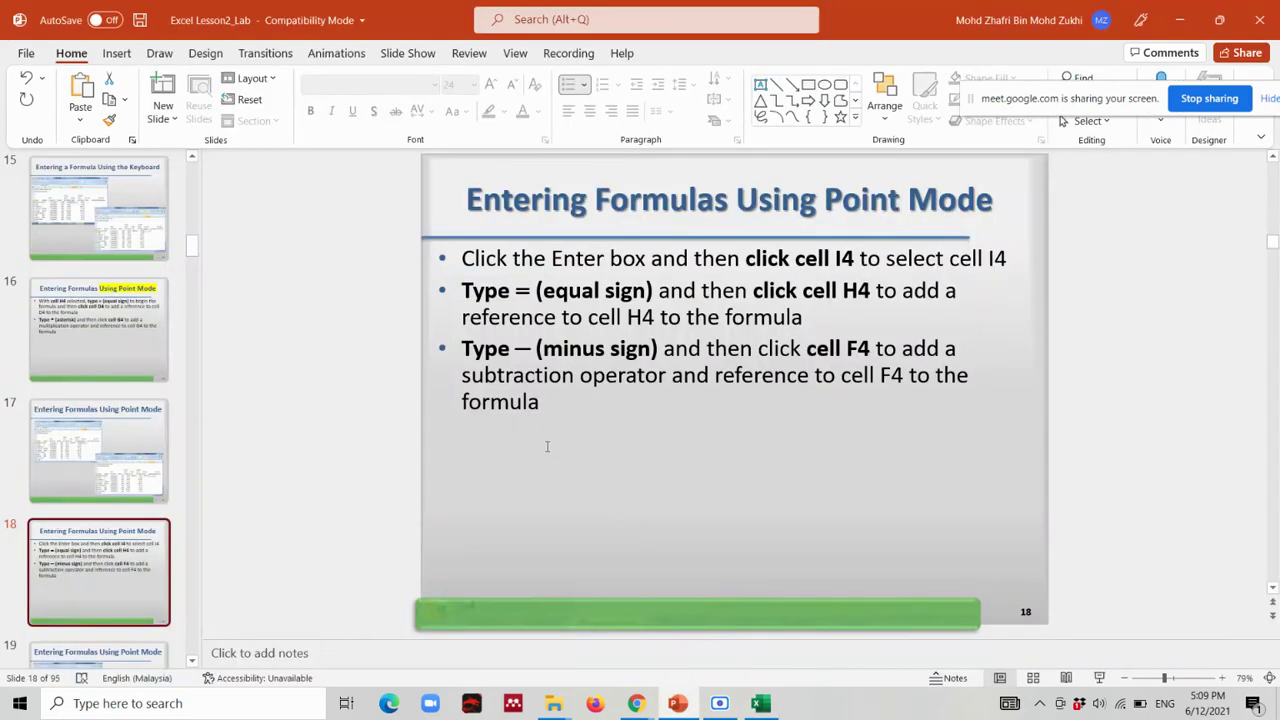
{"action": "left_click", "coordinate": [129, 467]}
{"action": "left_click", "coordinate": [131, 308]}
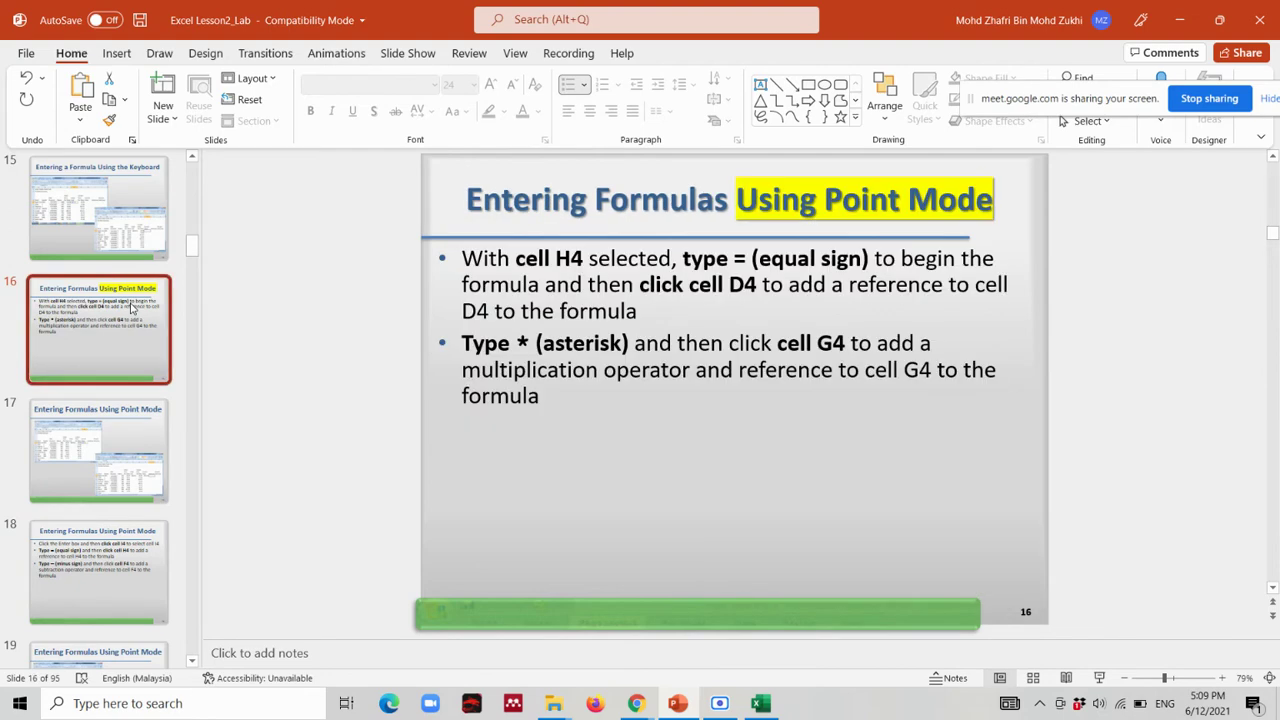
{"action": "key", "text": "Down"}
{"action": "key", "text": "Down"}
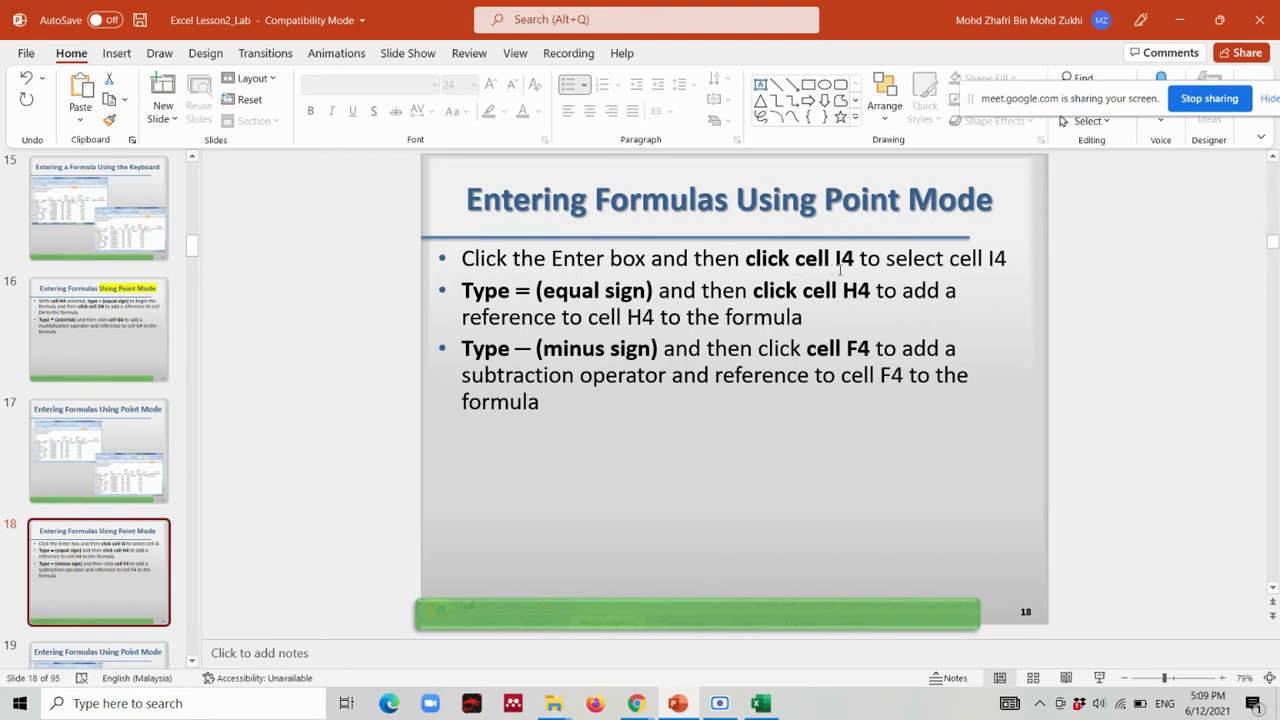
{"action": "key", "text": "alt+Tab"}
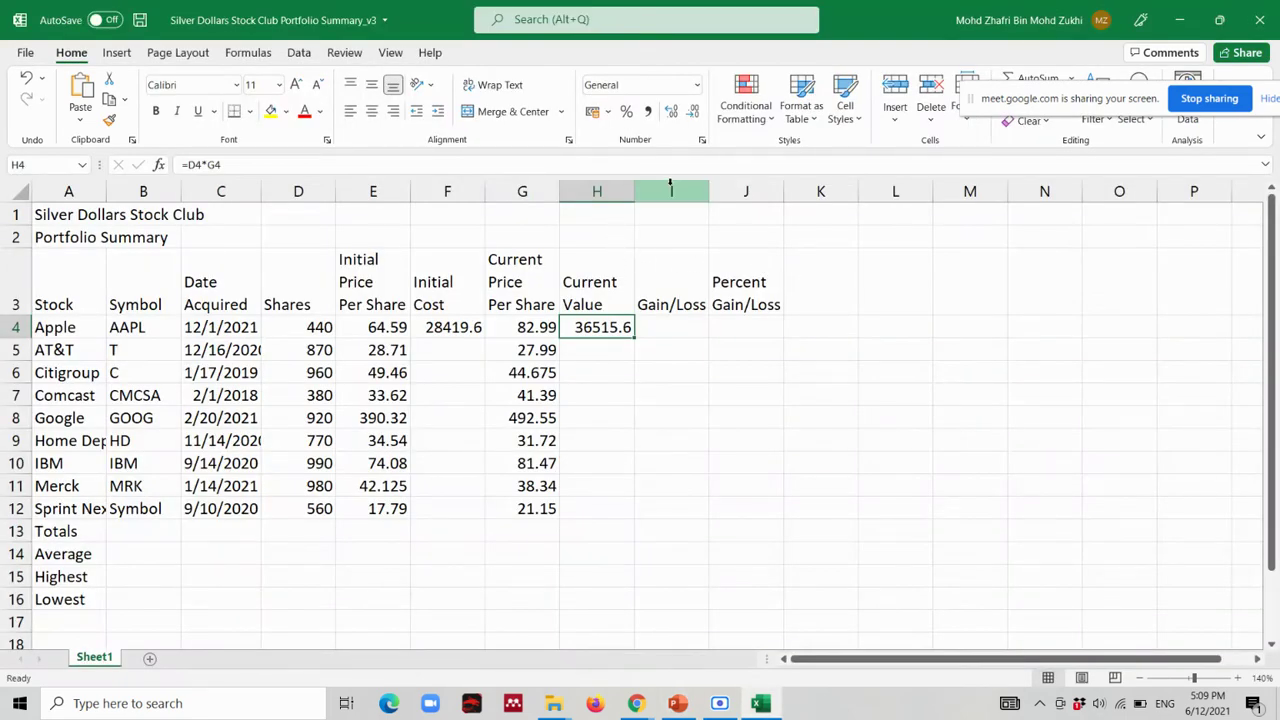
Begin Apple's gain/loss formula in I4 as =H4, following slide 18's point-mode steps.
{"action": "left_click", "coordinate": [677, 328]}
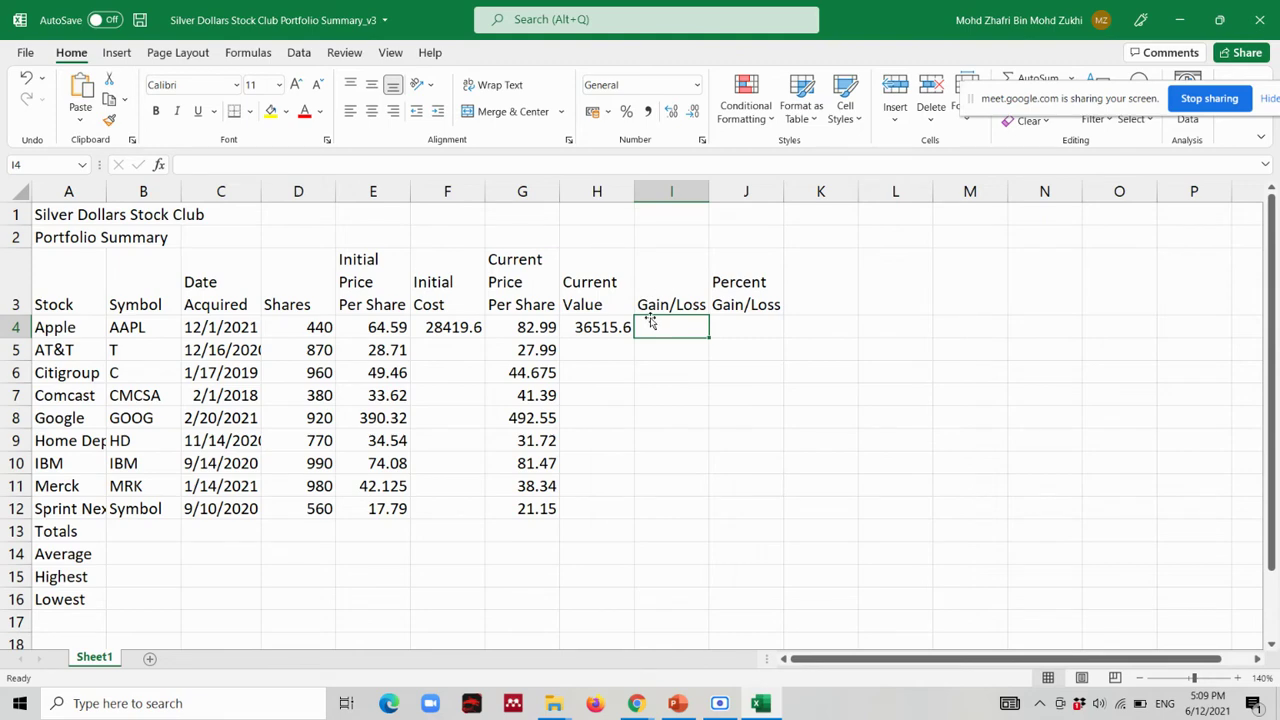
{"action": "key", "text": "alt+Tab"}
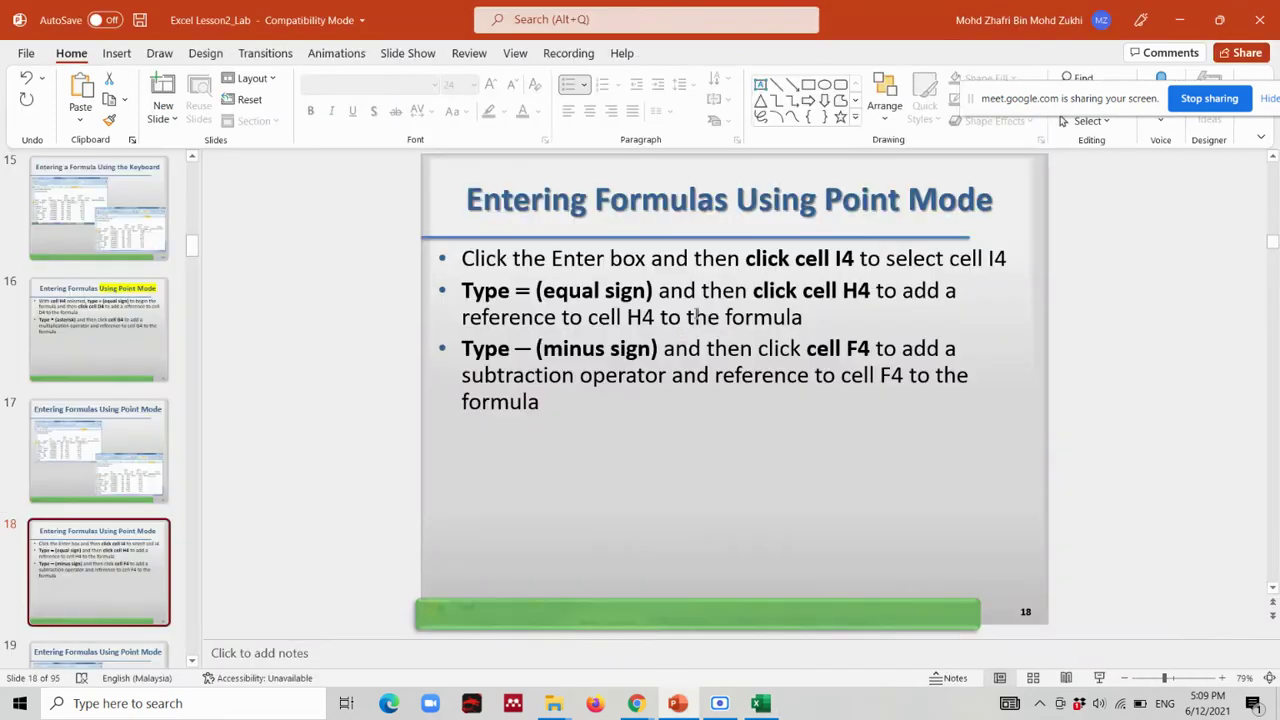
{"action": "key", "text": "alt+Tab"}
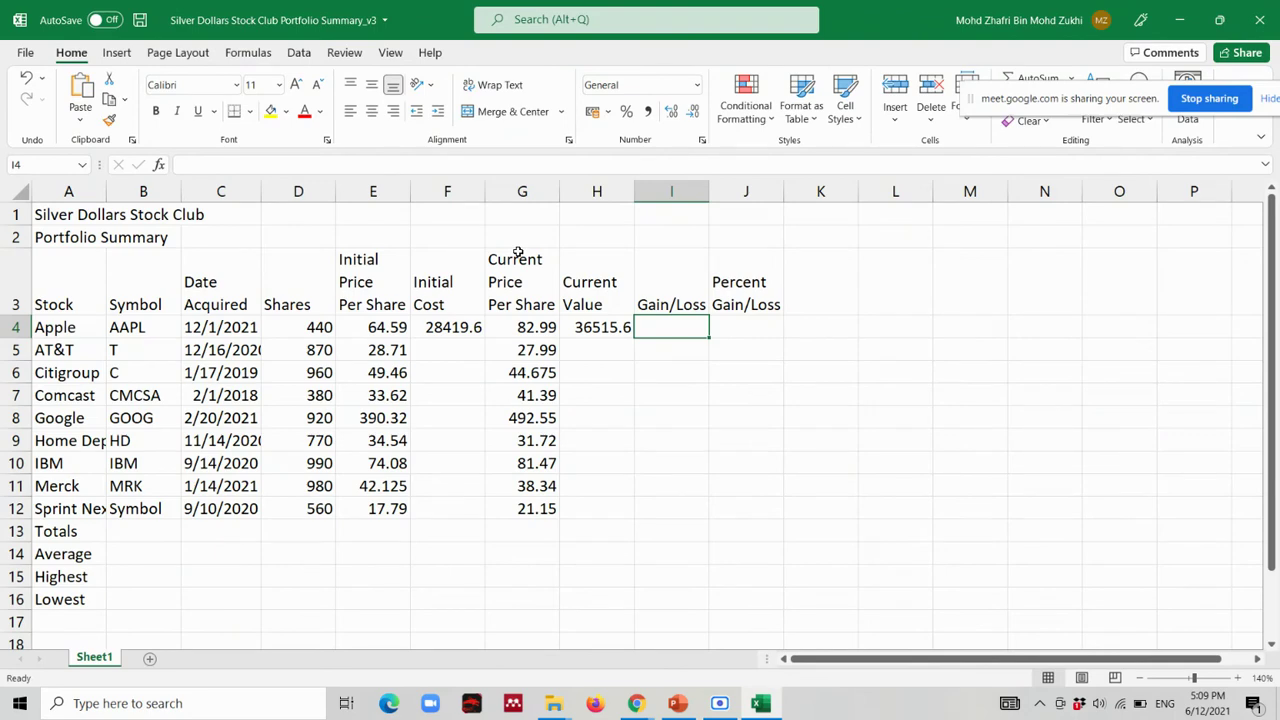
{"action": "type", "text": "="}
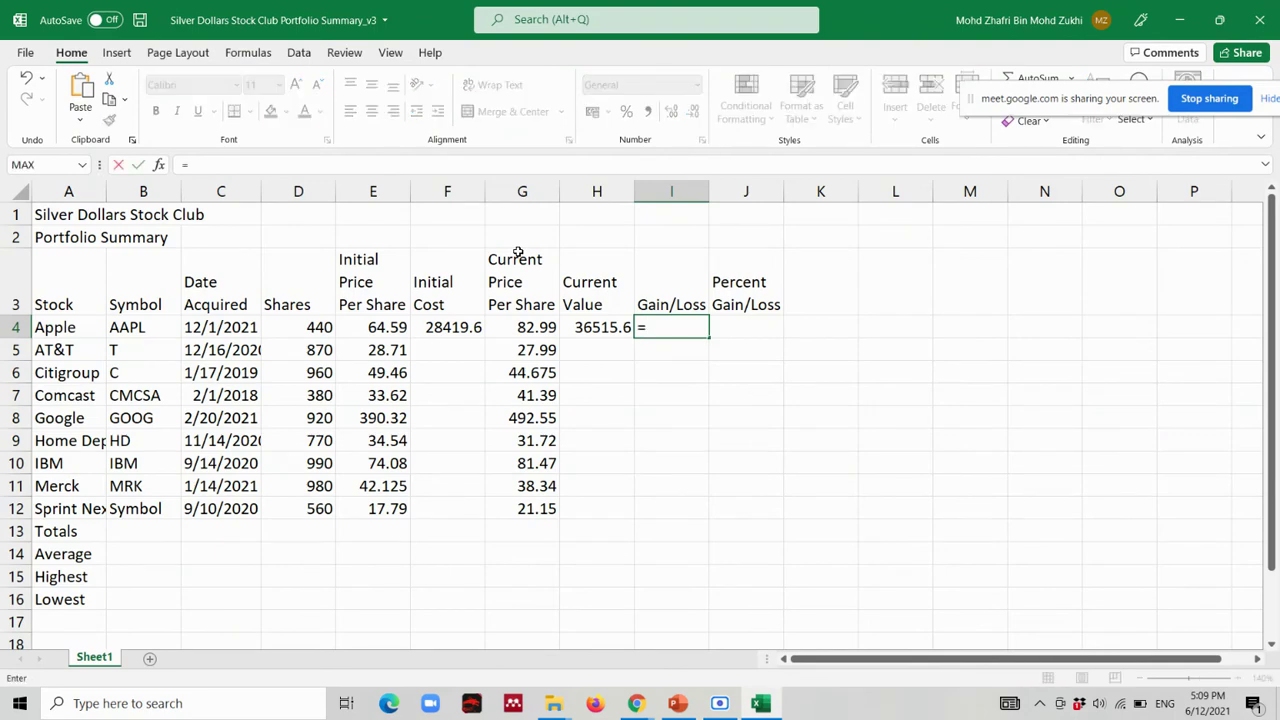
{"action": "key", "text": "alt+Tab"}
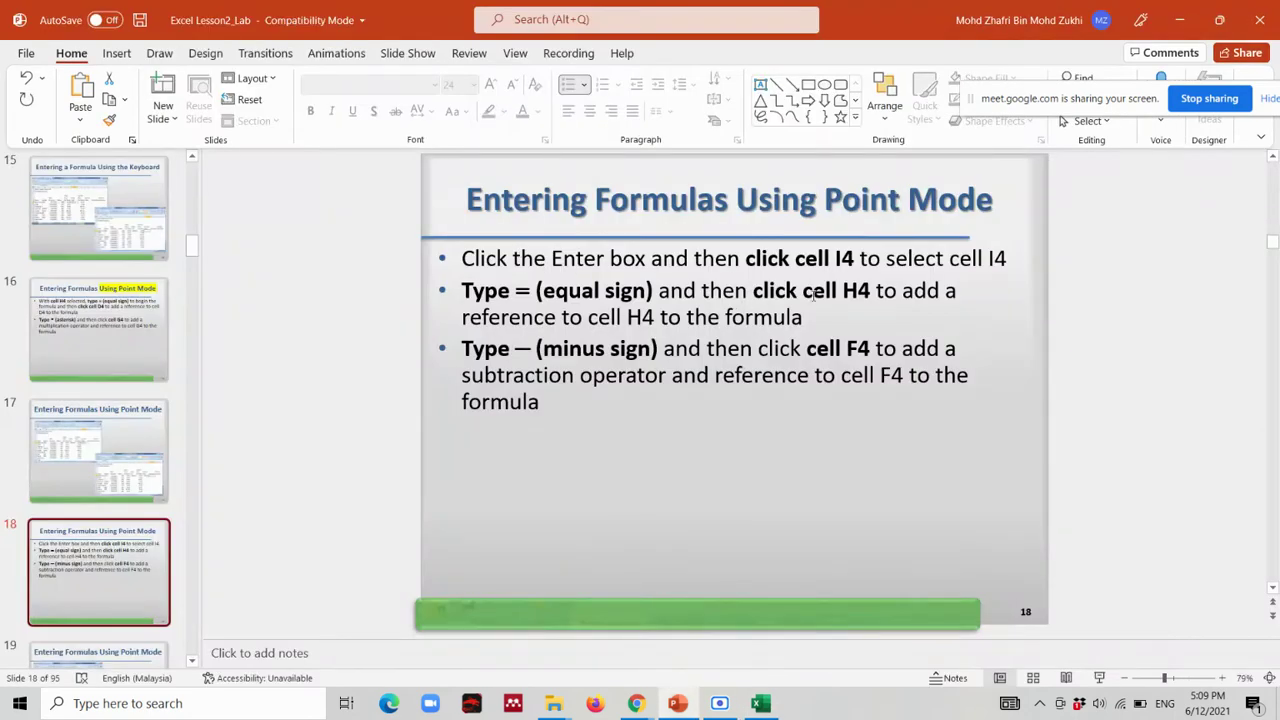
{"action": "key", "text": "alt+Tab"}
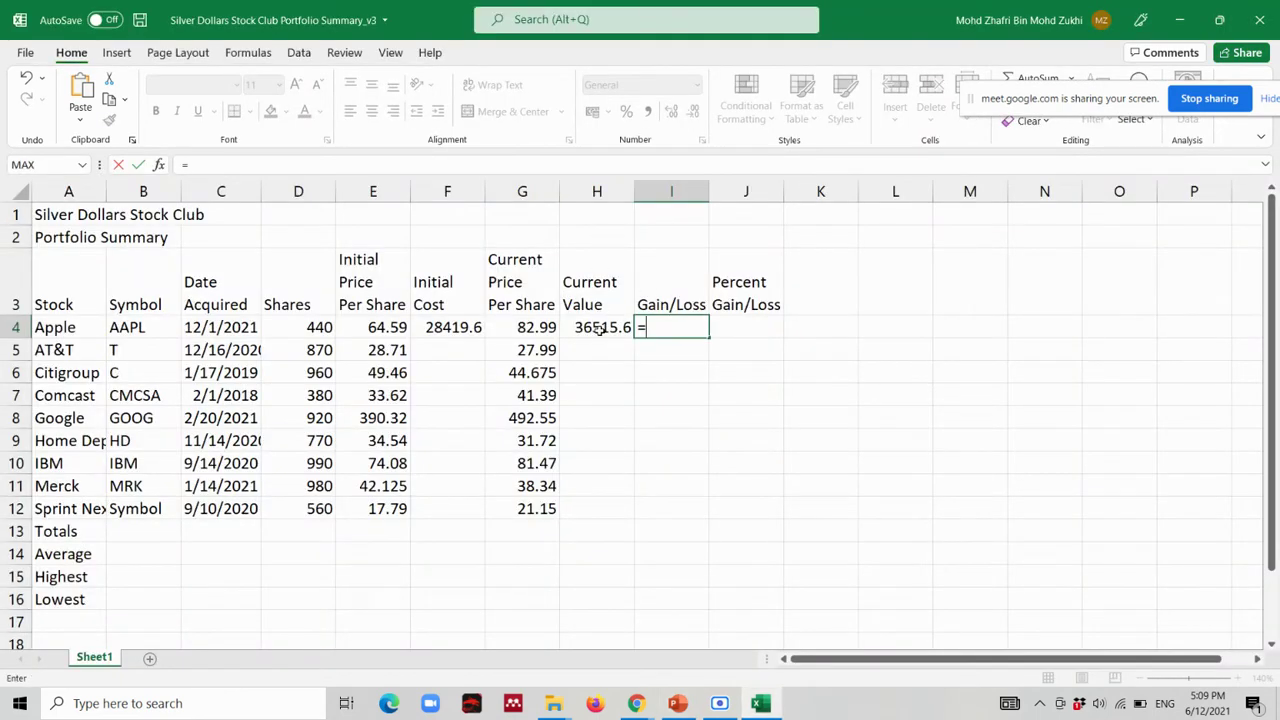
{"action": "left_click", "coordinate": [597, 329]}
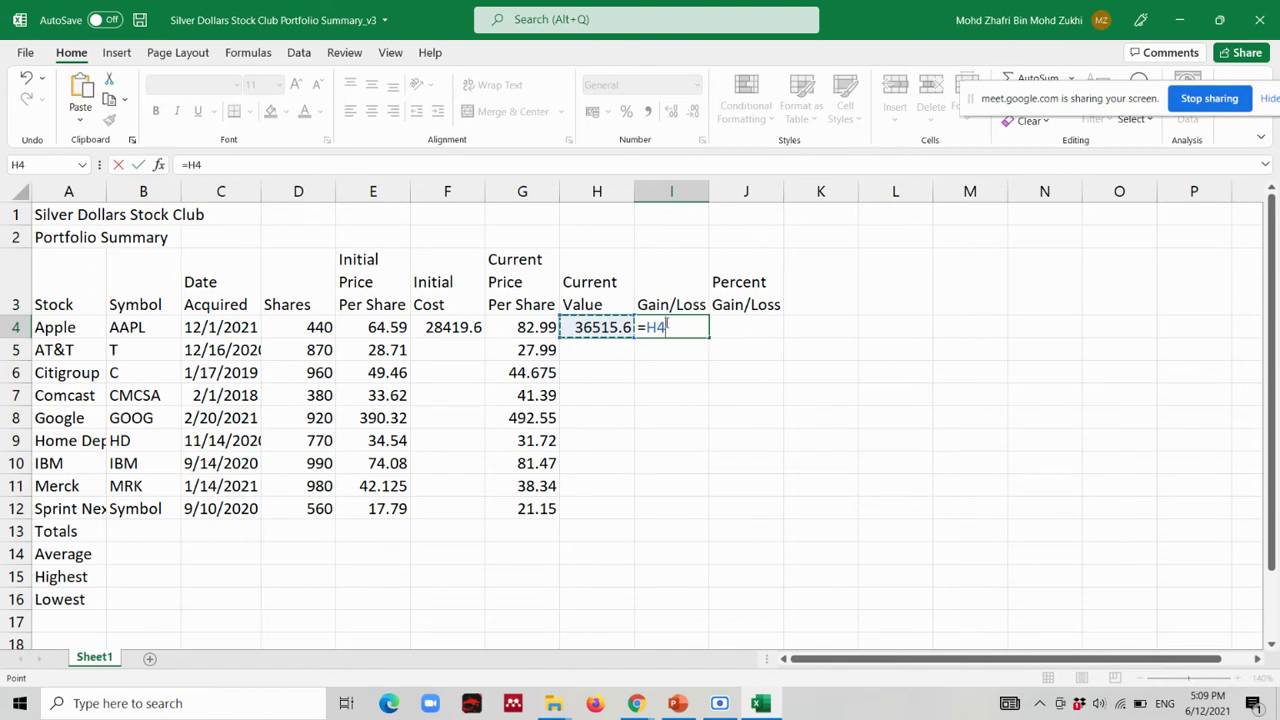
Complete I4 as =H4-F4 to show 8096, then review the I4 and H4 formulas.
{"action": "key", "text": "alt+Tab"}
{"action": "key", "text": "alt+Tab"}
{"action": "type", "text": "-"}
{"action": "key", "text": "alt+Tab"}
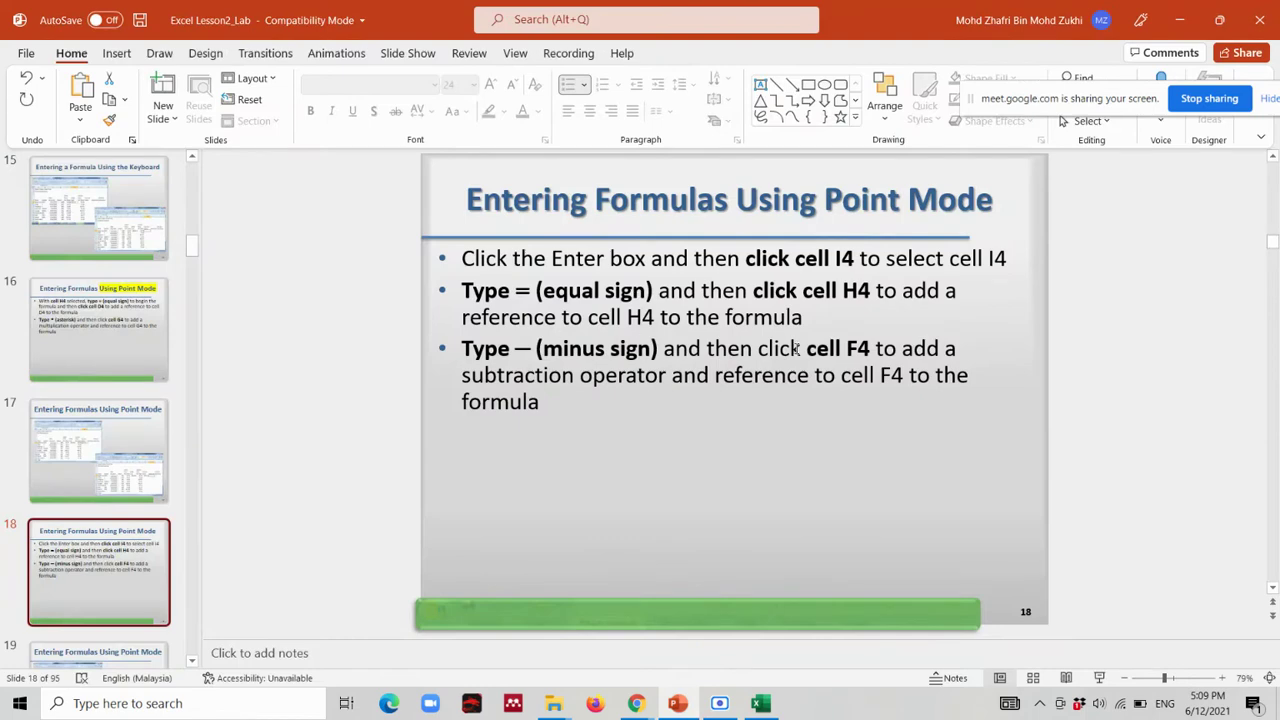
{"action": "key", "text": "alt+Tab"}
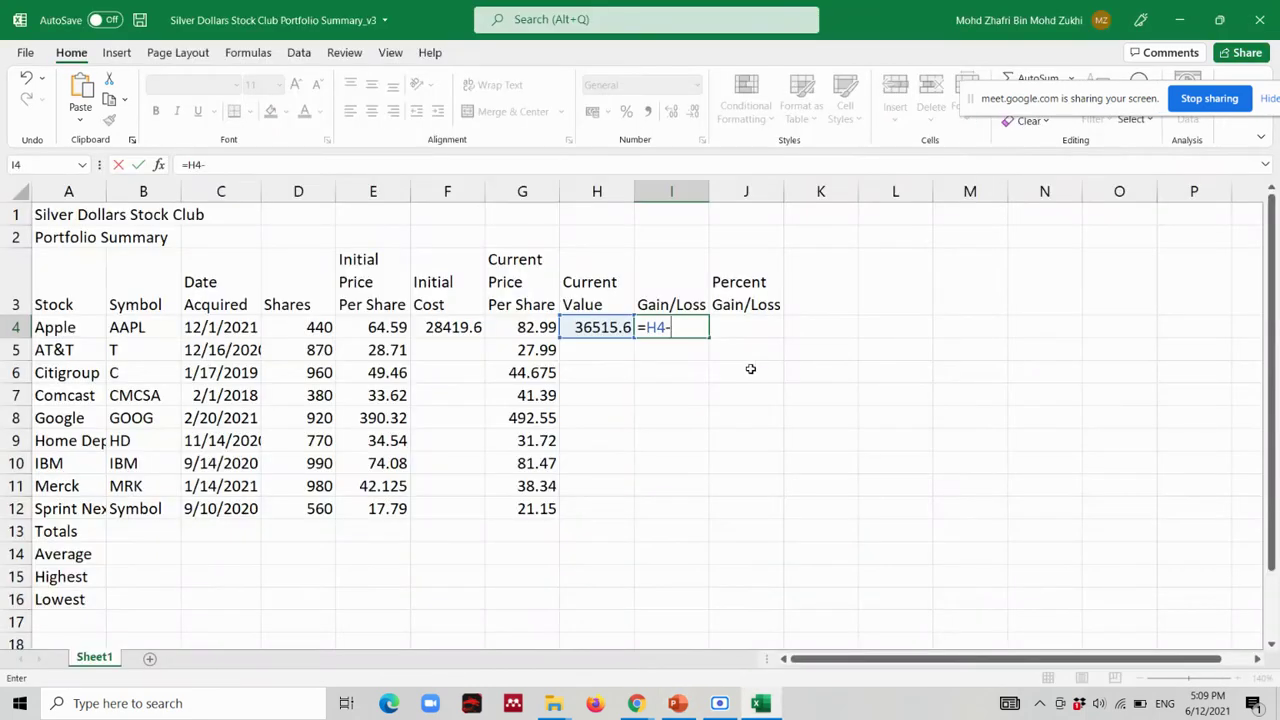
{"action": "left_click", "coordinate": [456, 325]}
{"action": "key", "text": "alt+Tab"}
{"action": "key", "text": "alt+Tab"}
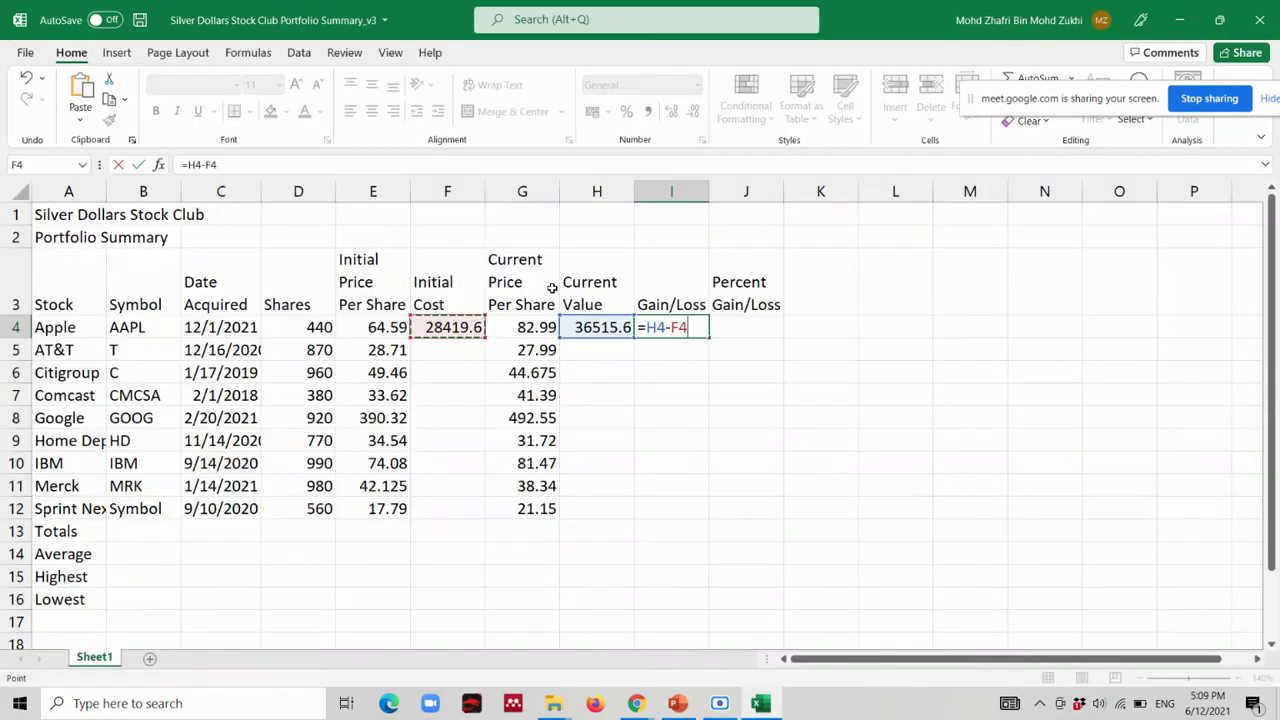
{"action": "key", "text": "Return"}
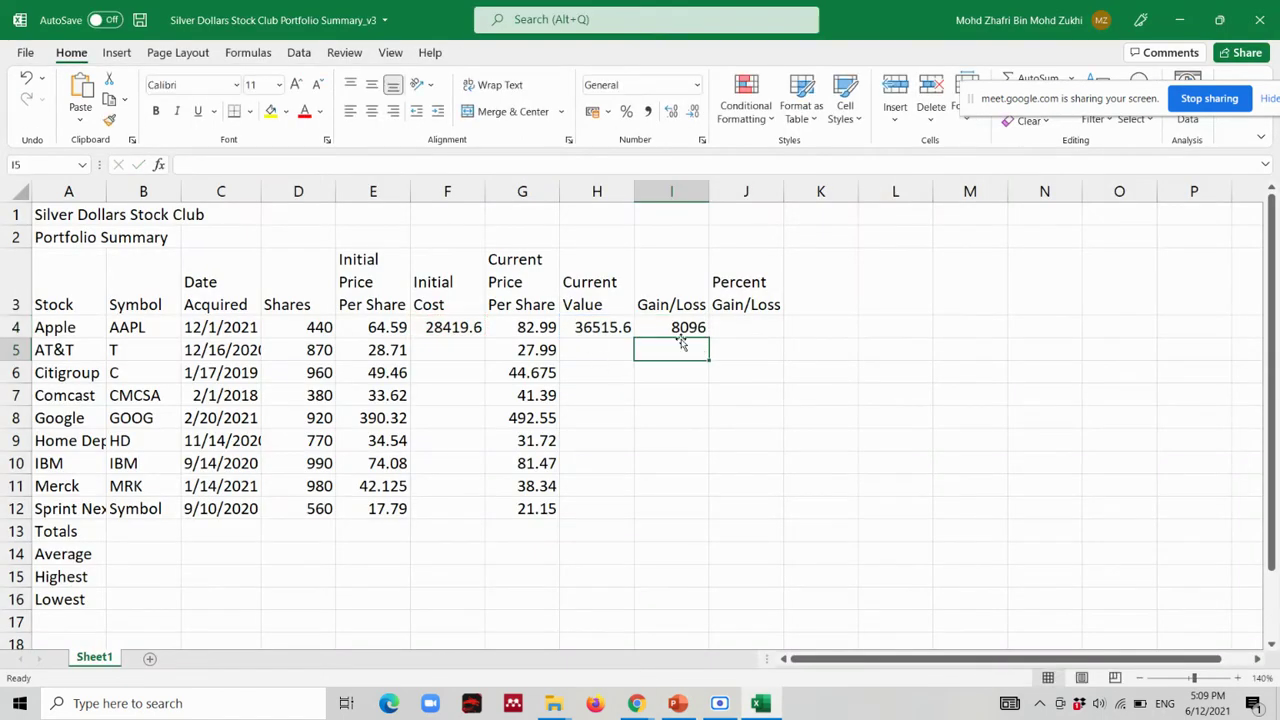
{"action": "left_click", "coordinate": [688, 330]}
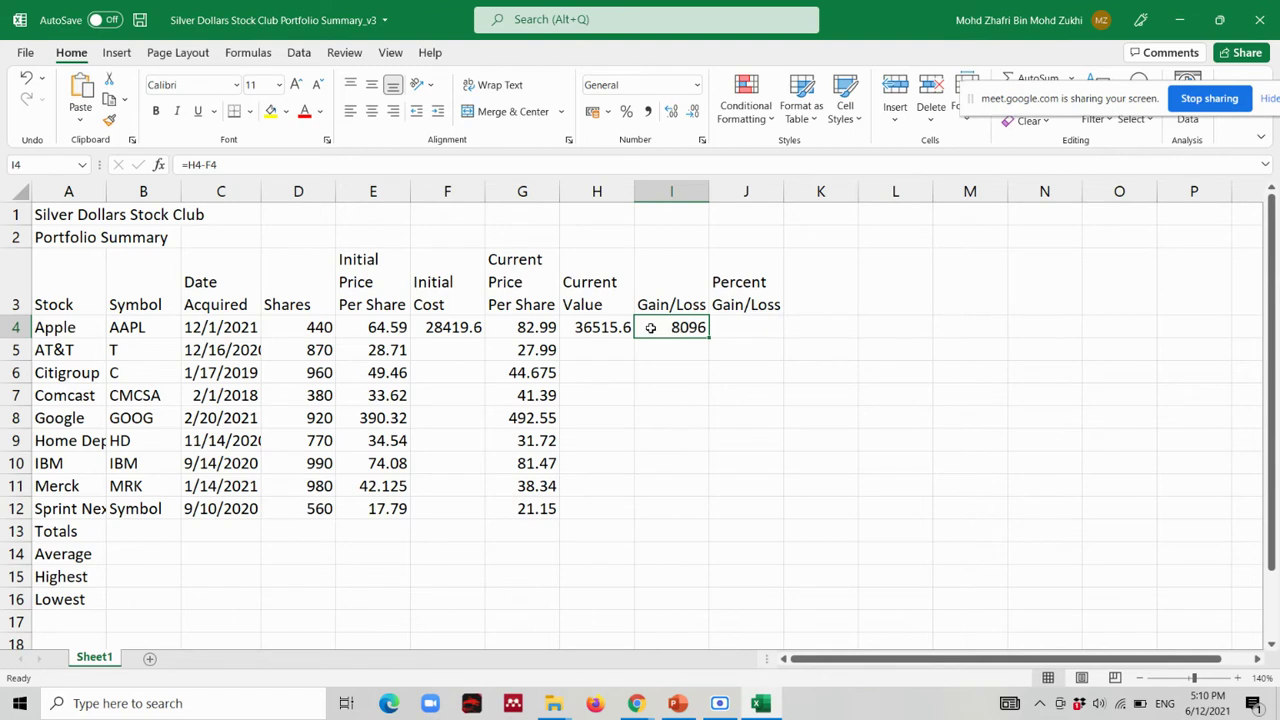
{"action": "left_click", "coordinate": [610, 330]}
Advance the lesson deck to slide 20 on the J4 formula, then select J4 in Excel.
{"action": "left_click", "coordinate": [676, 327]}
{"action": "key", "text": "alt+Tab"}
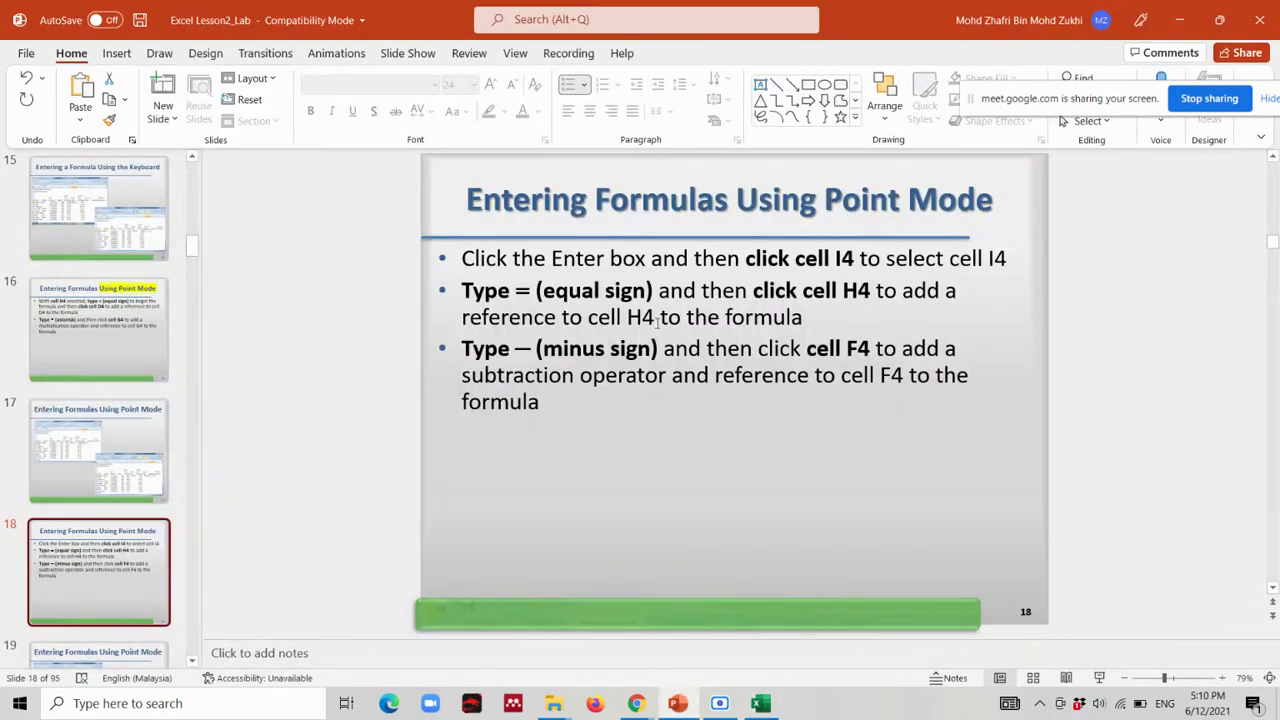
{"action": "key", "text": "alt+Tab"}
{"action": "key", "text": "alt+Tab"}
{"action": "key", "text": "alt+Tab"}
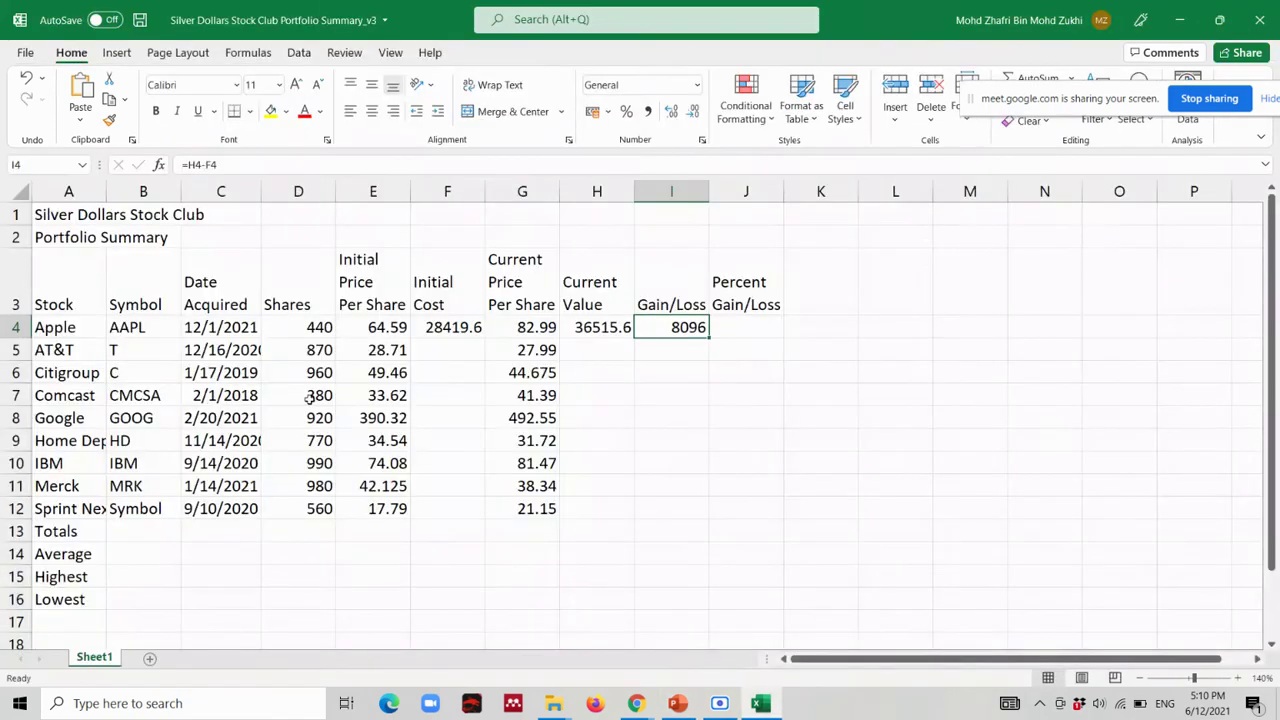
{"action": "key", "text": "alt+Tab"}
{"action": "scroll", "coordinate": [100, 450], "scroll_direction": "down", "scroll_amount": 2}
{"action": "left_click", "coordinate": [100, 510]}
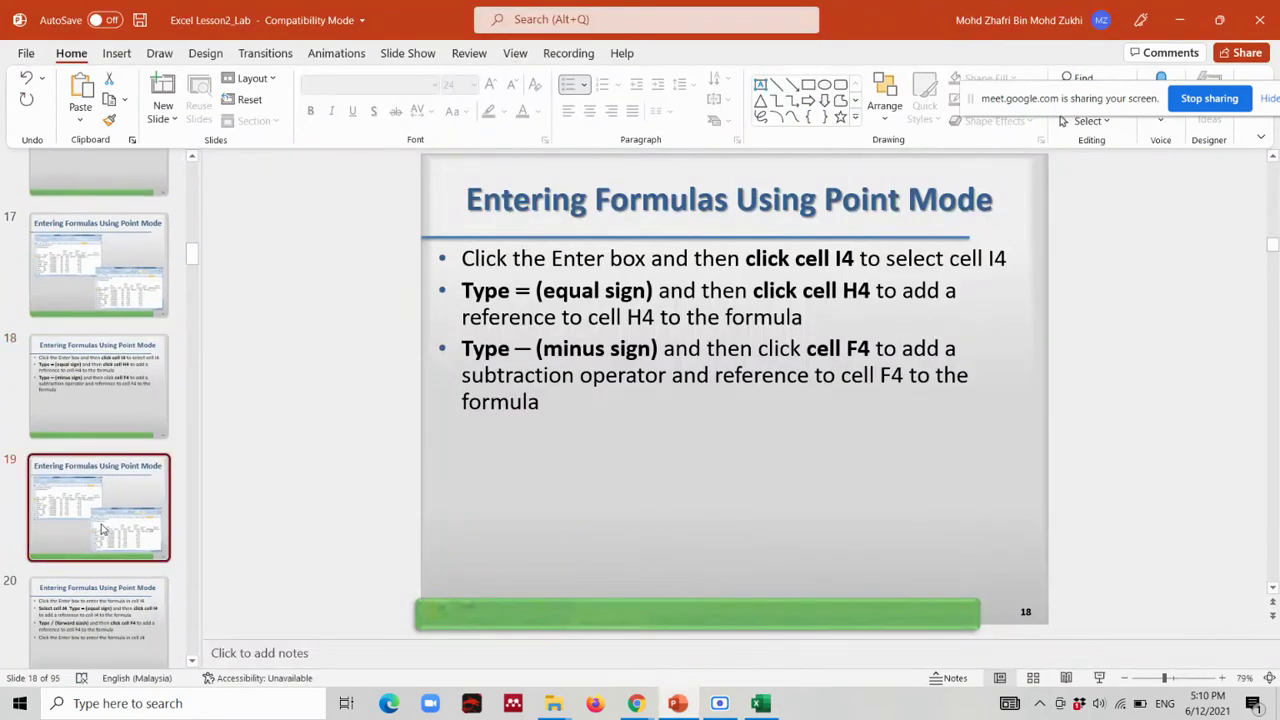
{"action": "left_click", "coordinate": [110, 617]}
{"action": "scroll", "coordinate": [110, 617], "scroll_direction": "down", "scroll_amount": 1}
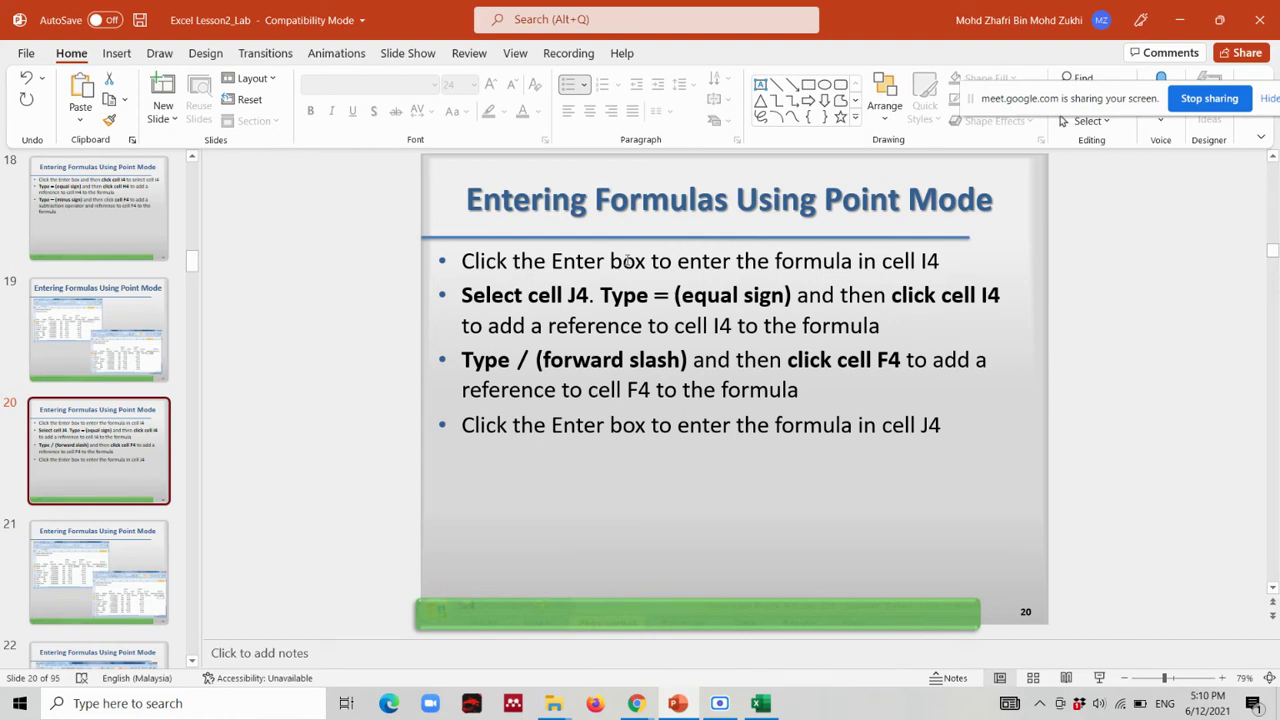
{"action": "key", "text": "alt+Tab"}
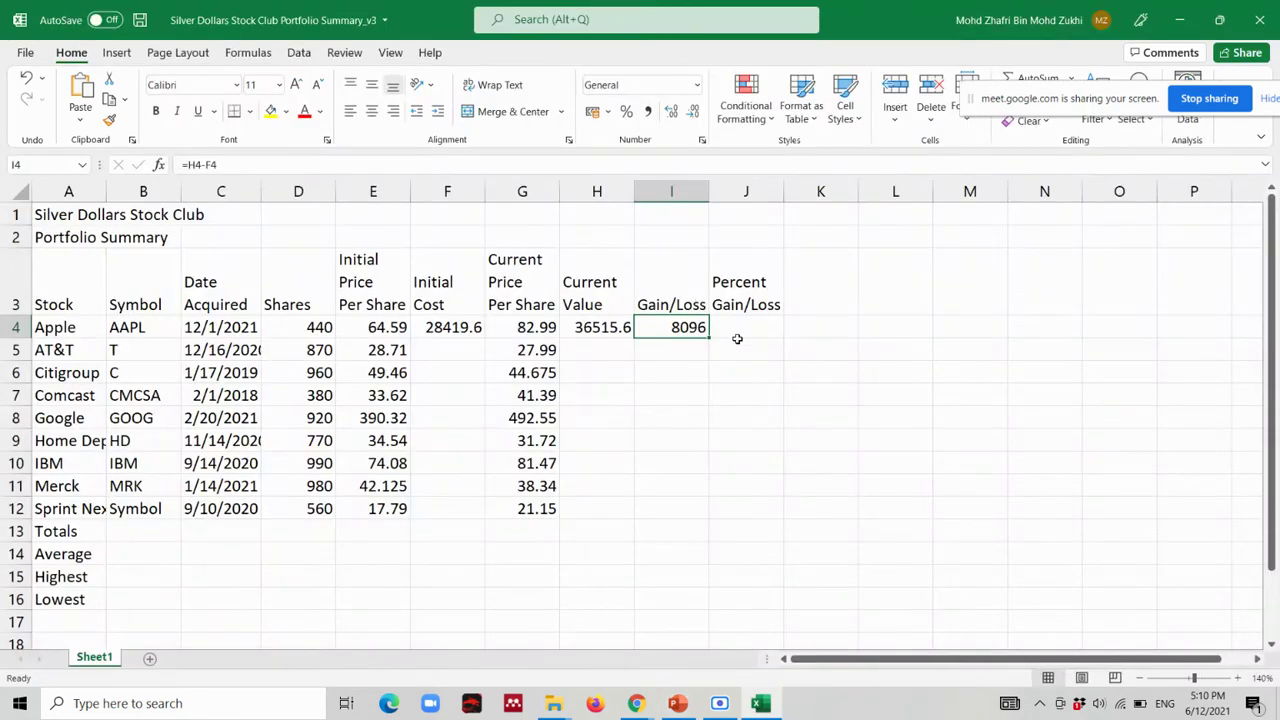
{"action": "left_click", "coordinate": [740, 330]}
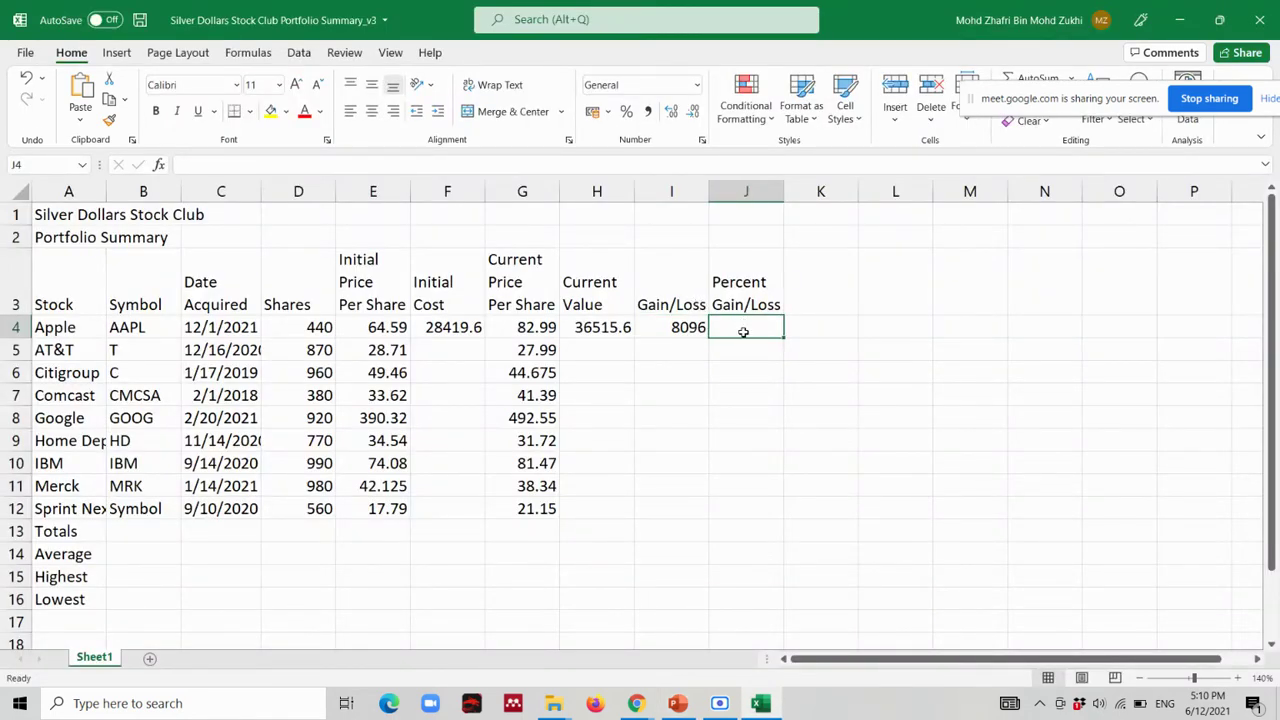
Start J4's formula as =I4, checking the point-mode slide along the way.
{"action": "key", "text": "alt+Tab"}
{"action": "key", "text": "alt+Tab"}
{"action": "type", "text": "="}
{"action": "key", "text": "alt+Tab"}
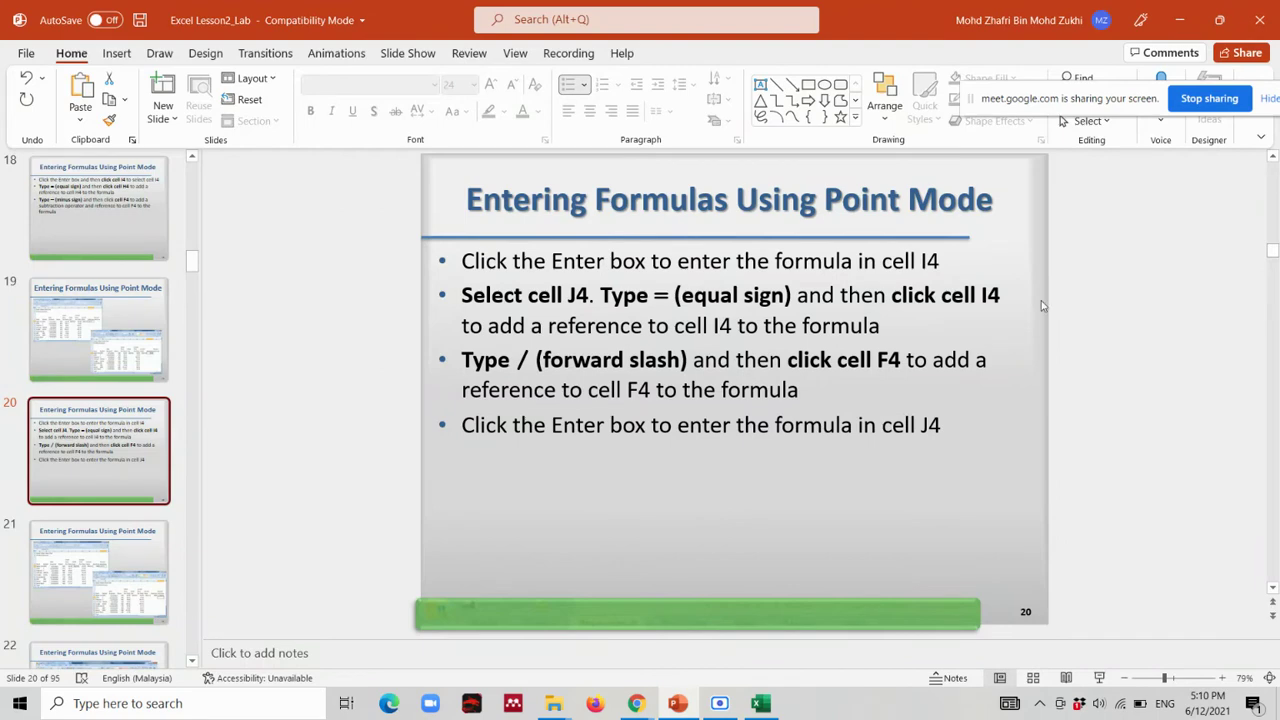
{"action": "key", "text": "alt+Tab"}
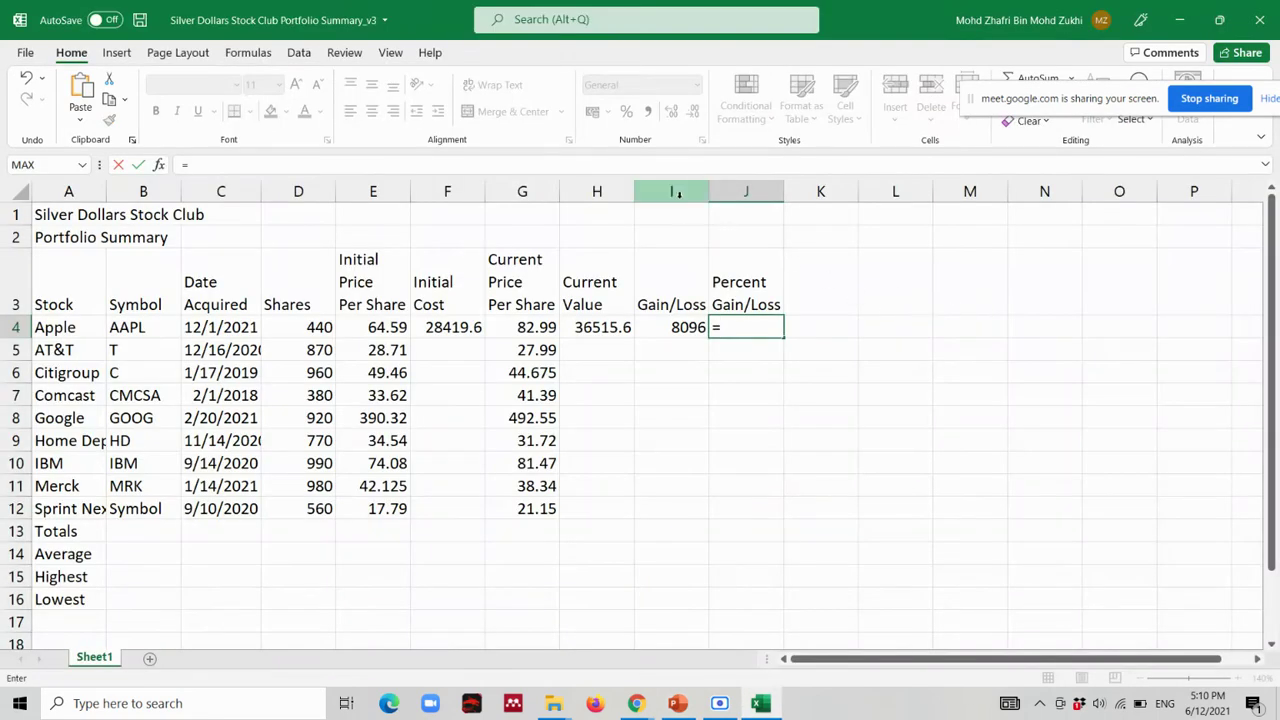
{"action": "left_click", "coordinate": [675, 326]}
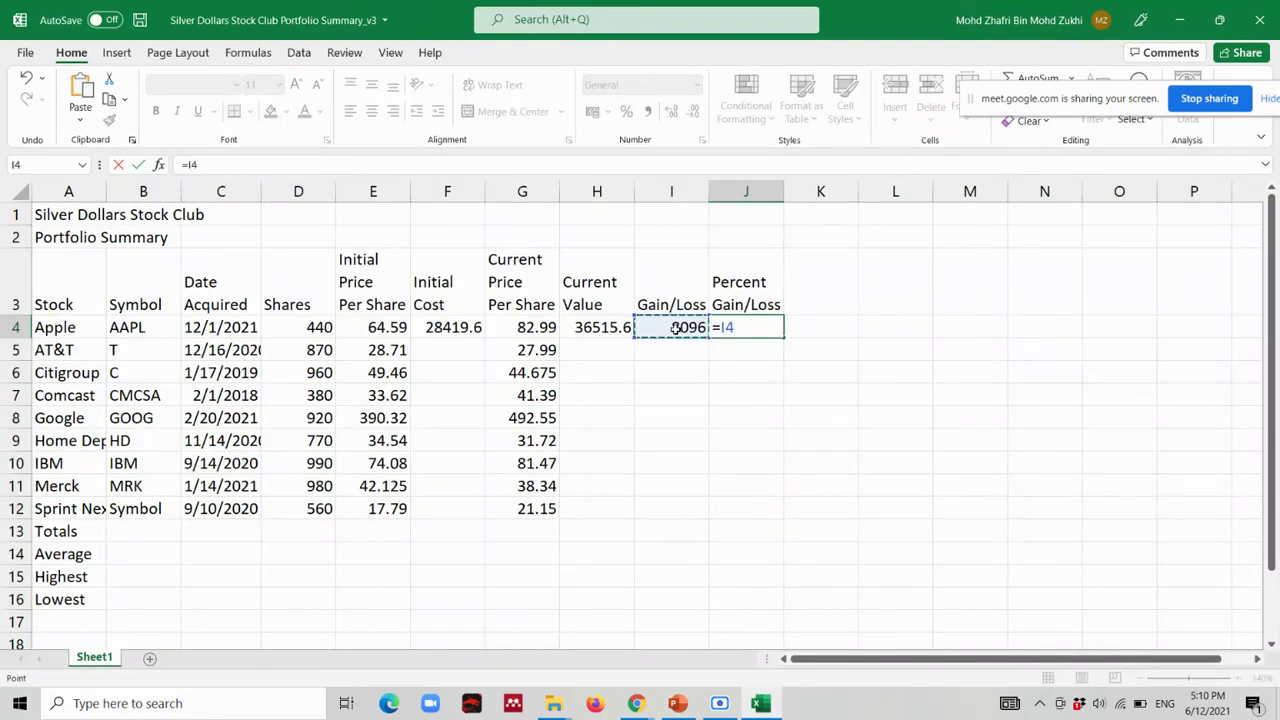
{"action": "key", "text": "alt+Tab"}
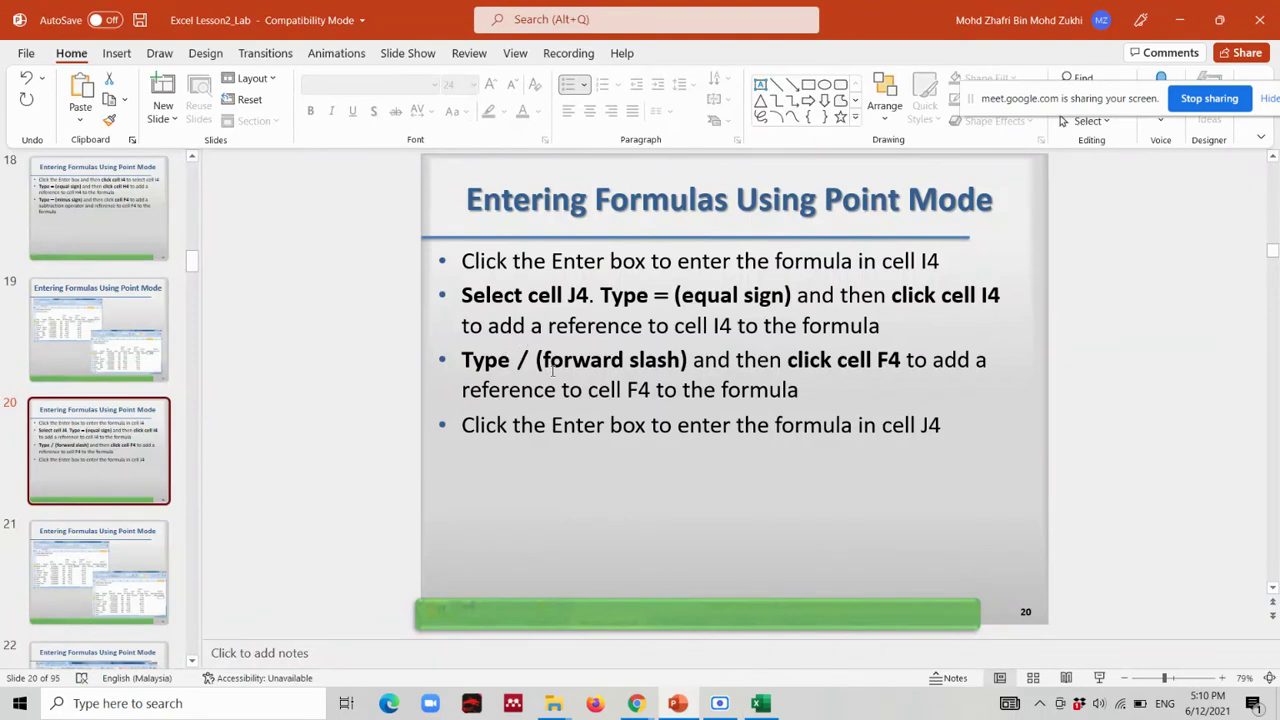
{"action": "key", "text": "alt+Tab"}
Divide by F4 to complete =I4/F4, showing 0.28487, and review J4.
{"action": "type", "text": "/"}
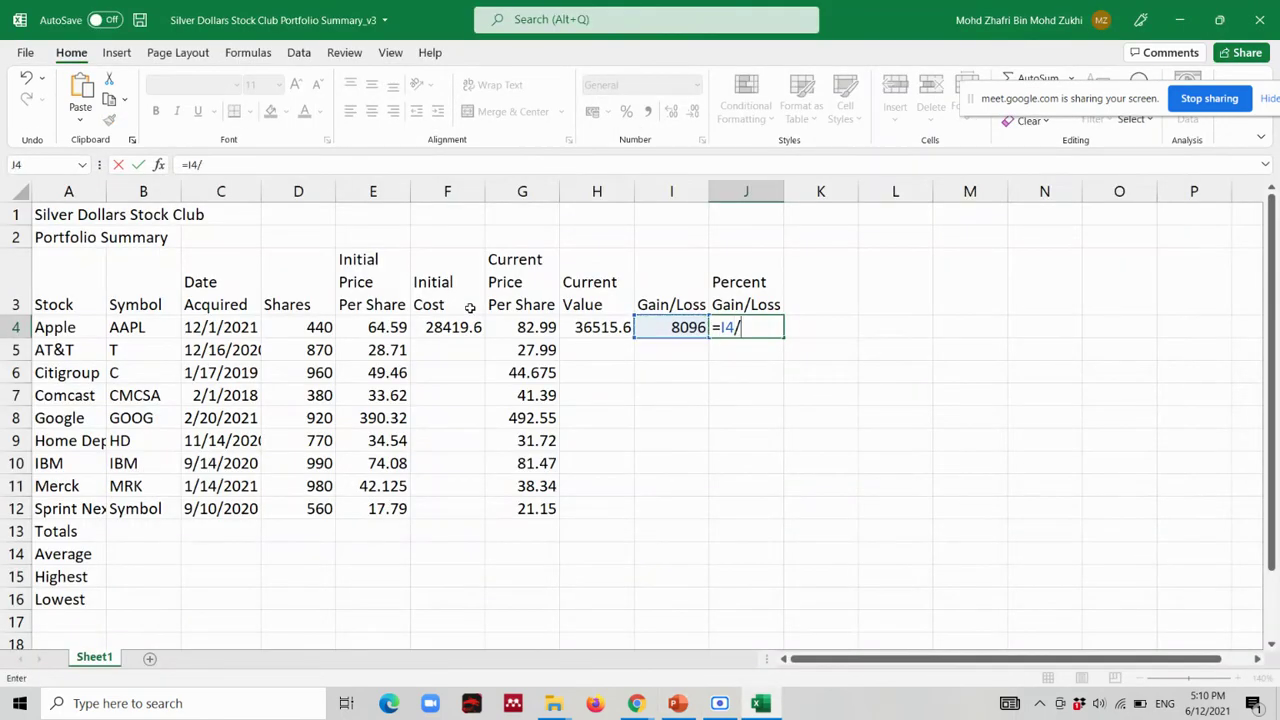
{"action": "key", "text": "alt+Tab"}
{"action": "key", "text": "alt+Tab"}
{"action": "left_click", "coordinate": [445, 330]}
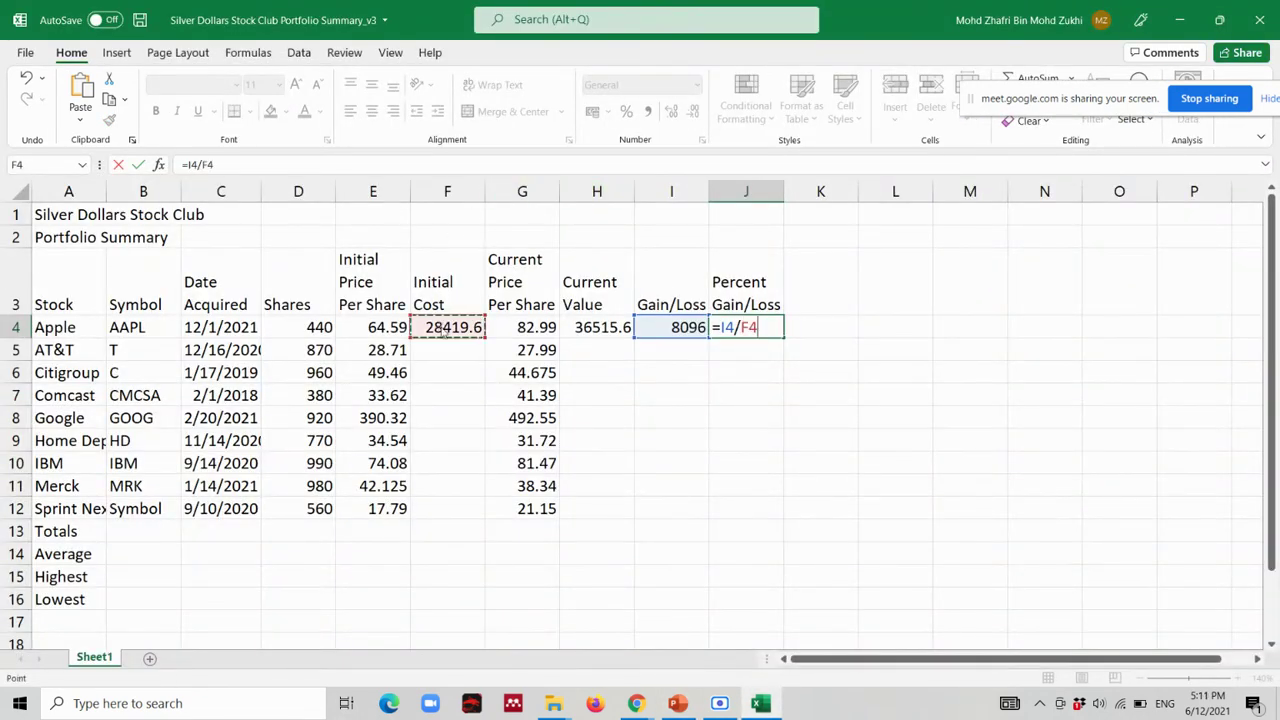
{"action": "key", "text": "alt+Tab"}
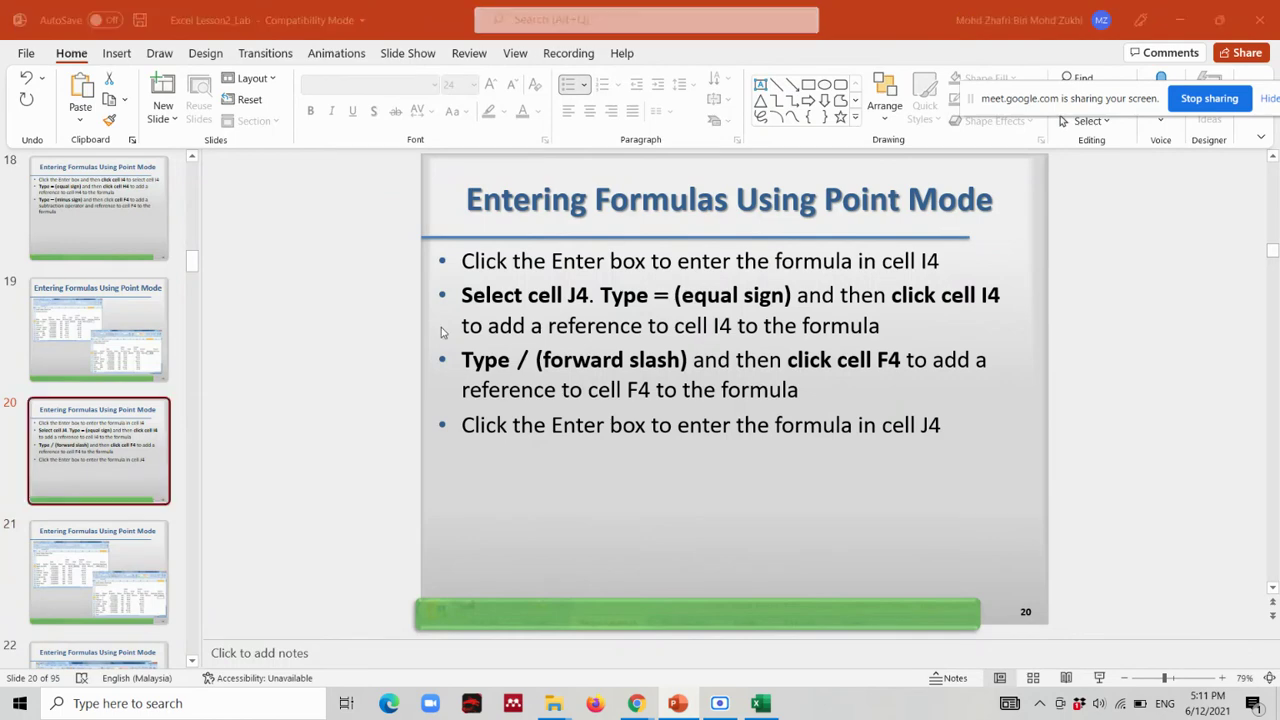
{"action": "key", "text": "alt+Tab"}
{"action": "key", "text": "Return"}
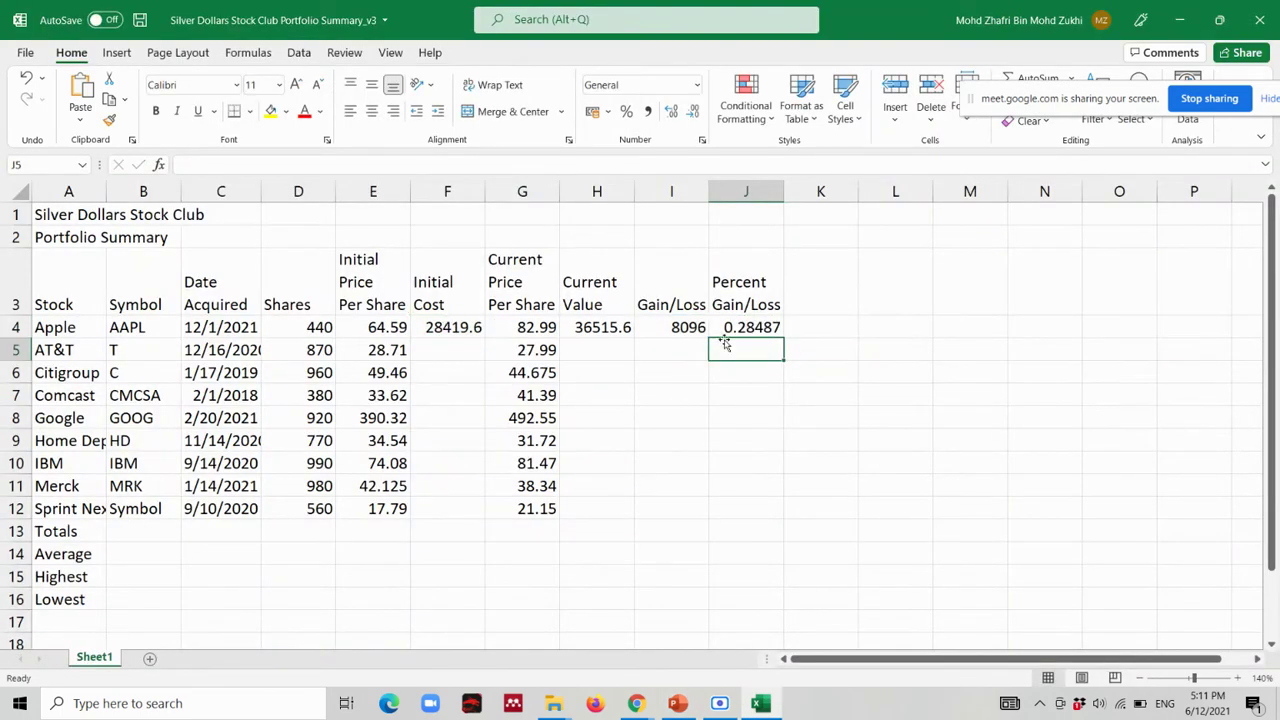
{"action": "left_click", "coordinate": [740, 329]}
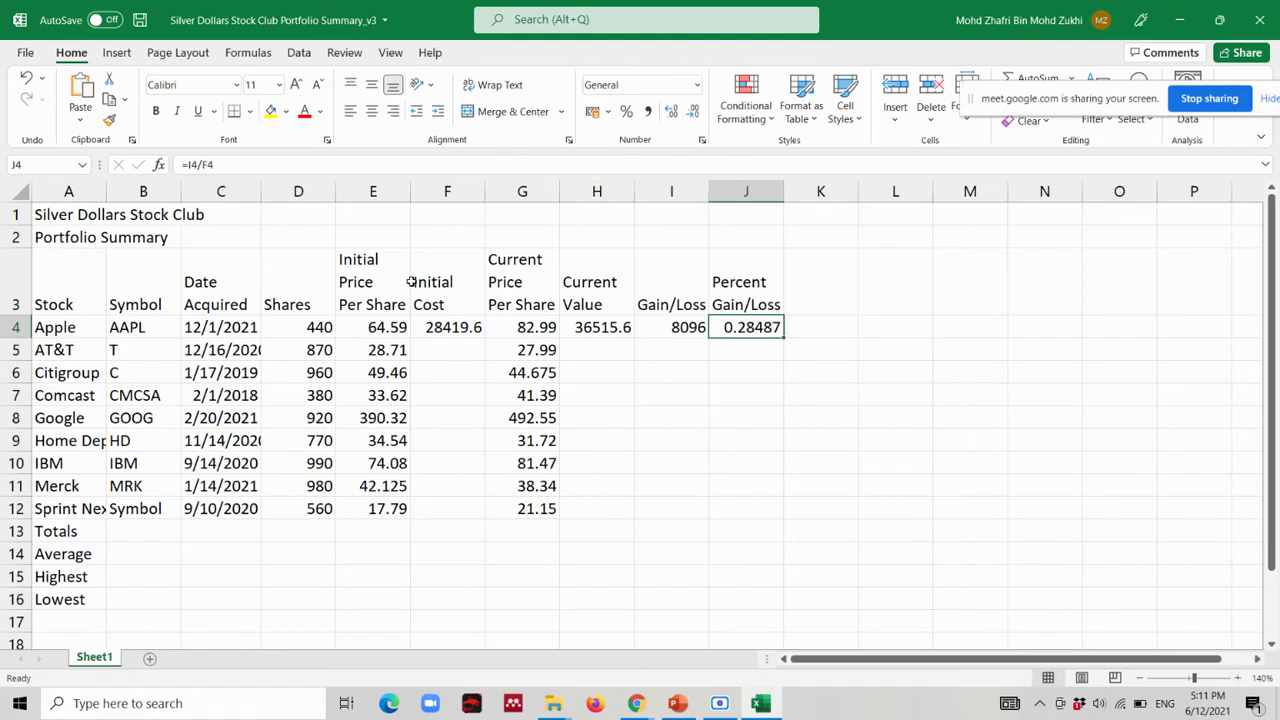
{"action": "left_click", "coordinate": [456, 333]}
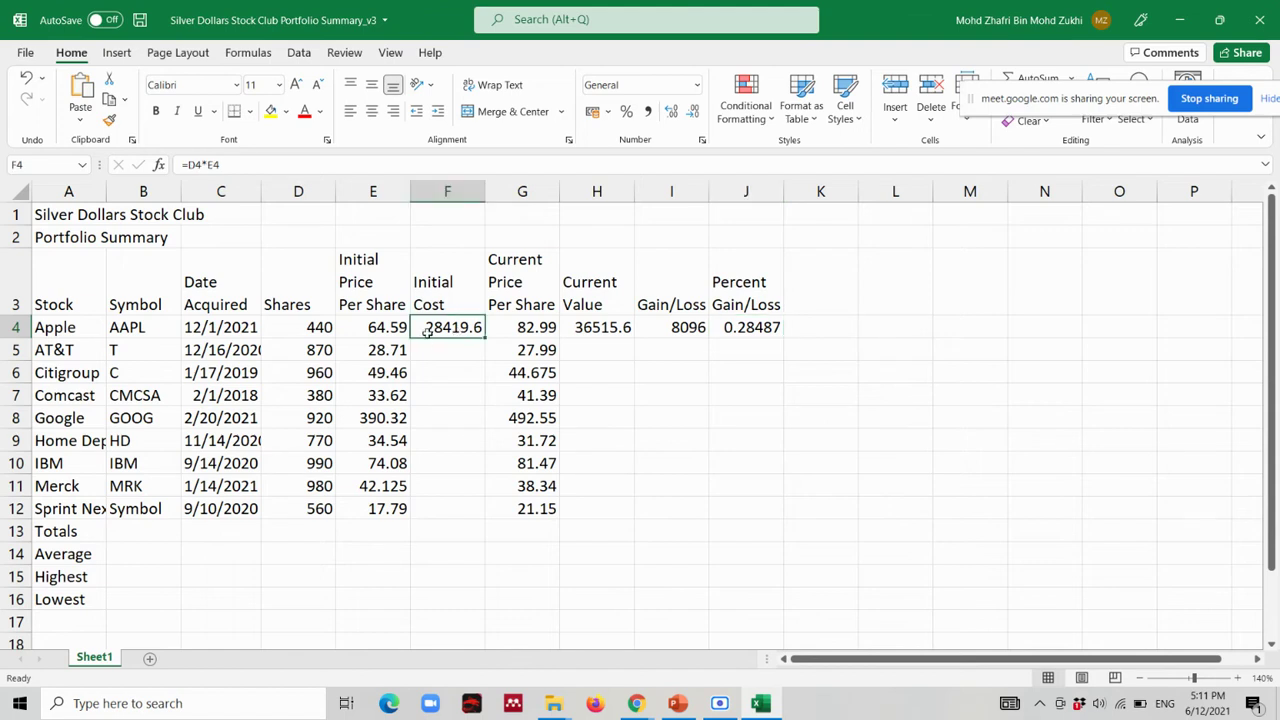
{"action": "left_click", "coordinate": [608, 328]}
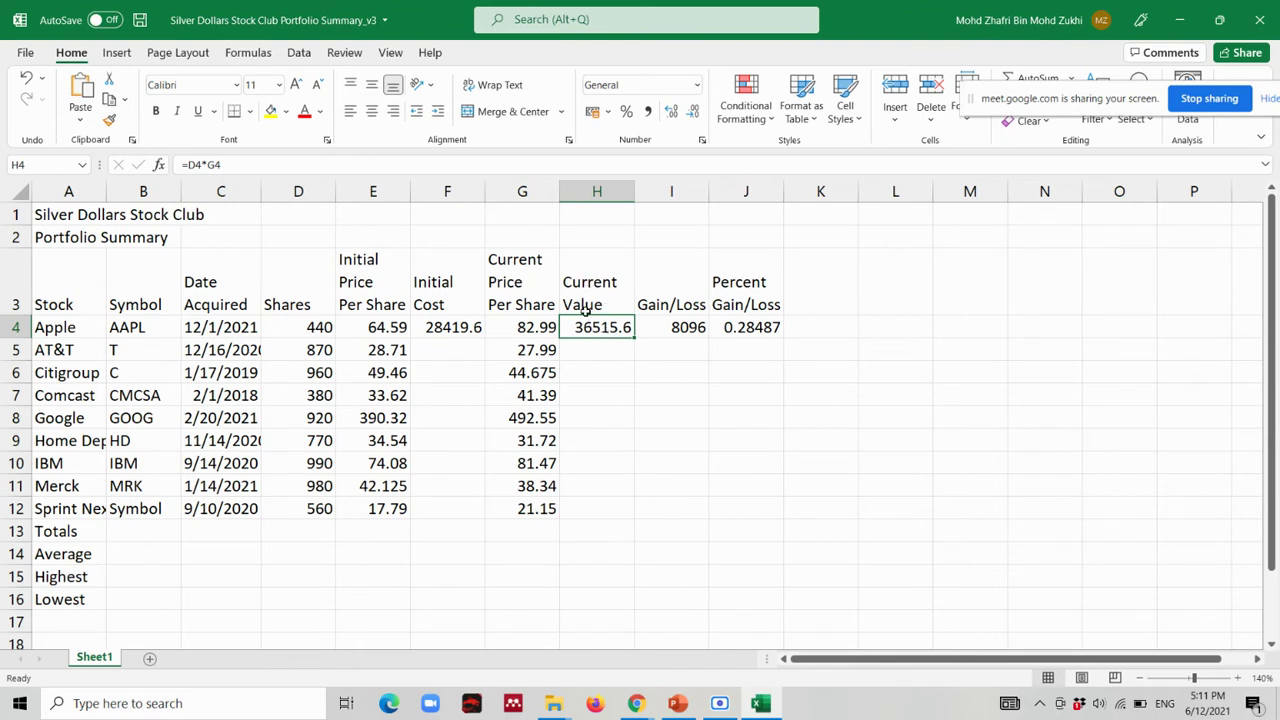
{"action": "left_click", "coordinate": [683, 328]}
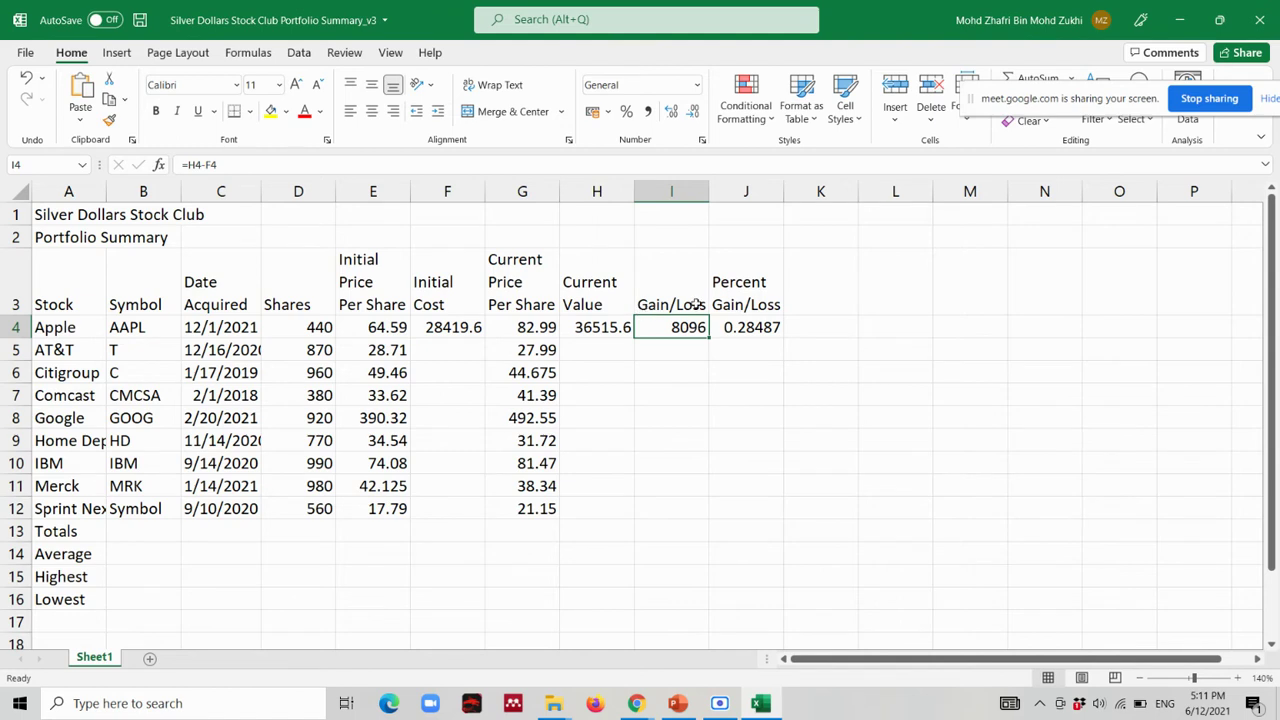
{"action": "left_click", "coordinate": [750, 330]}
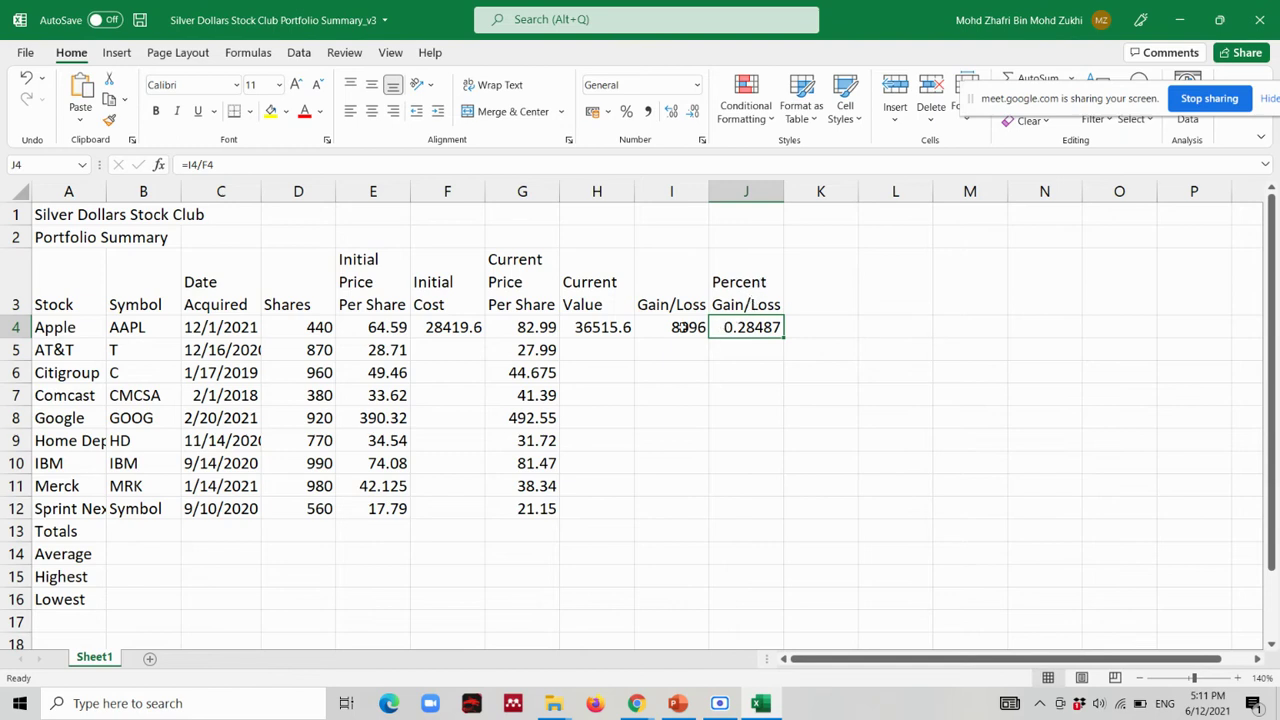
{"action": "left_click", "coordinate": [675, 328]}
{"action": "left_click", "coordinate": [750, 330]}
{"action": "mouse_move", "coordinate": [638, 703]}
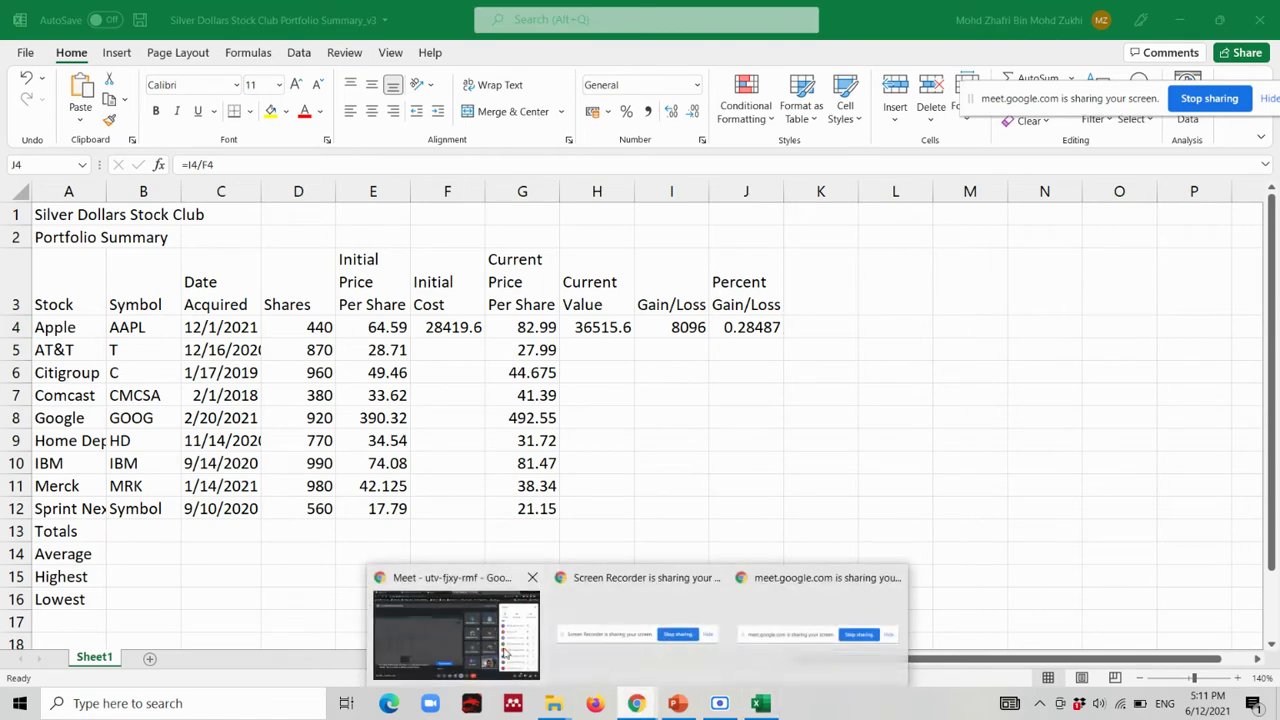
{"action": "left_click", "coordinate": [457, 628]}
{"action": "left_click", "coordinate": [760, 703]}
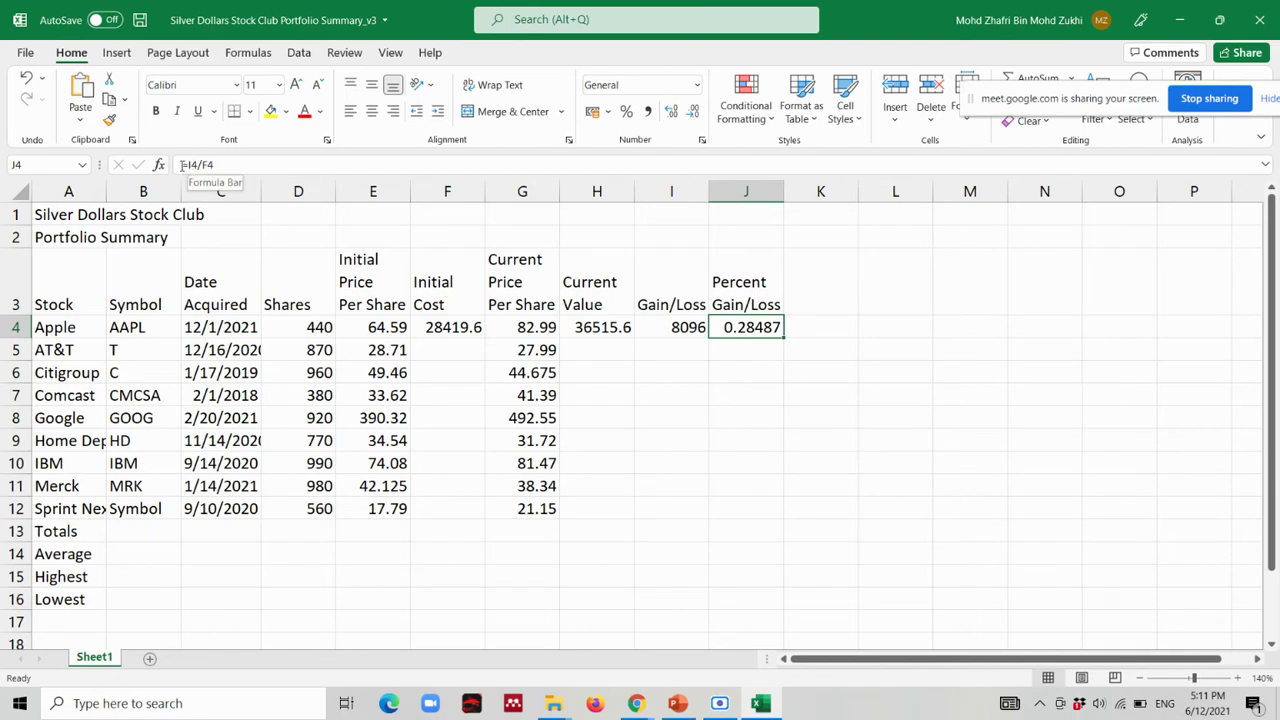
{"action": "left_click", "coordinate": [659, 329]}
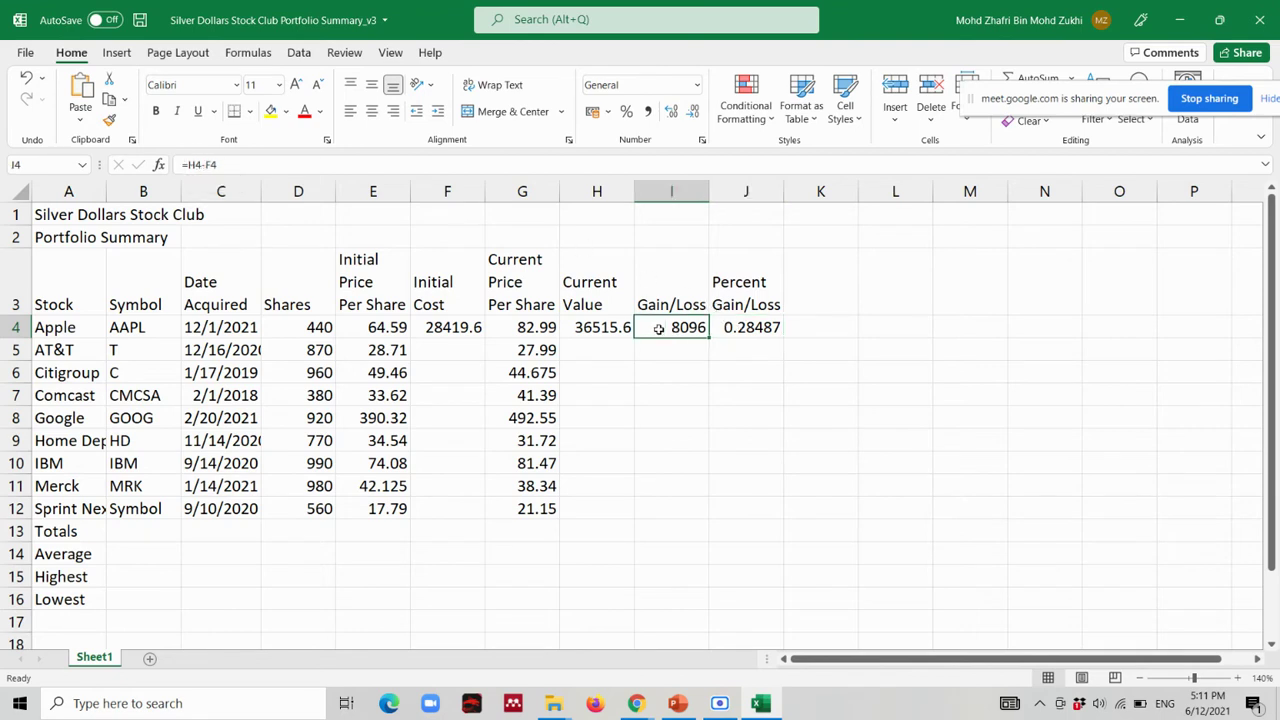
{"action": "left_click", "coordinate": [608, 331]}
{"action": "left_click", "coordinate": [742, 329]}
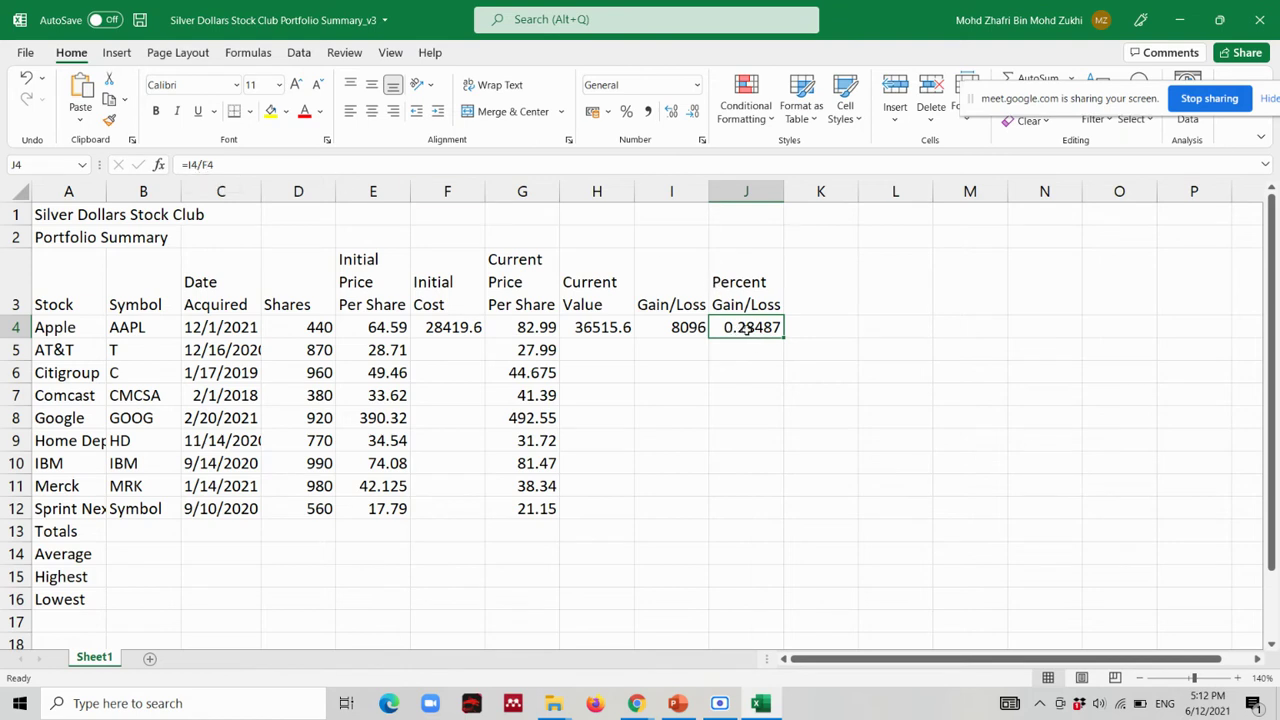
Show the formulas in Apple's I4, G4, F4 and H4 cells.
{"action": "left_click", "coordinate": [668, 330]}
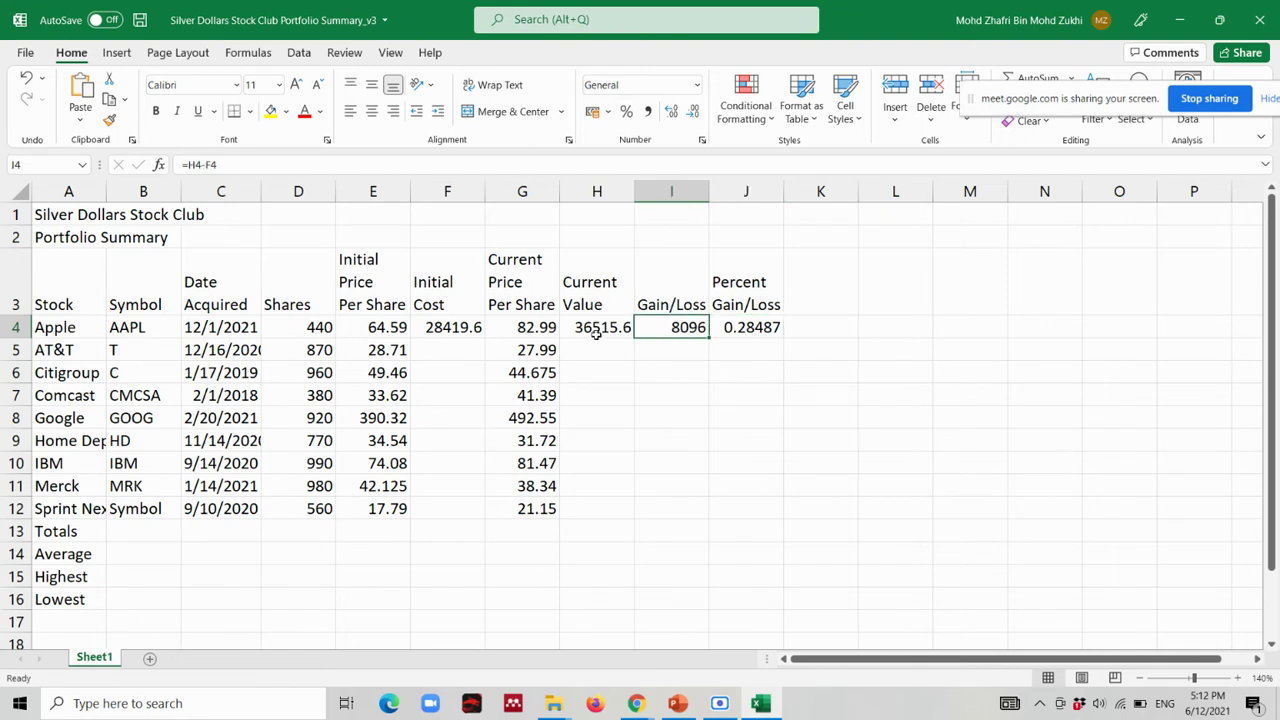
{"action": "left_click", "coordinate": [550, 336]}
{"action": "left_click", "coordinate": [447, 330]}
{"action": "left_click", "coordinate": [605, 327]}
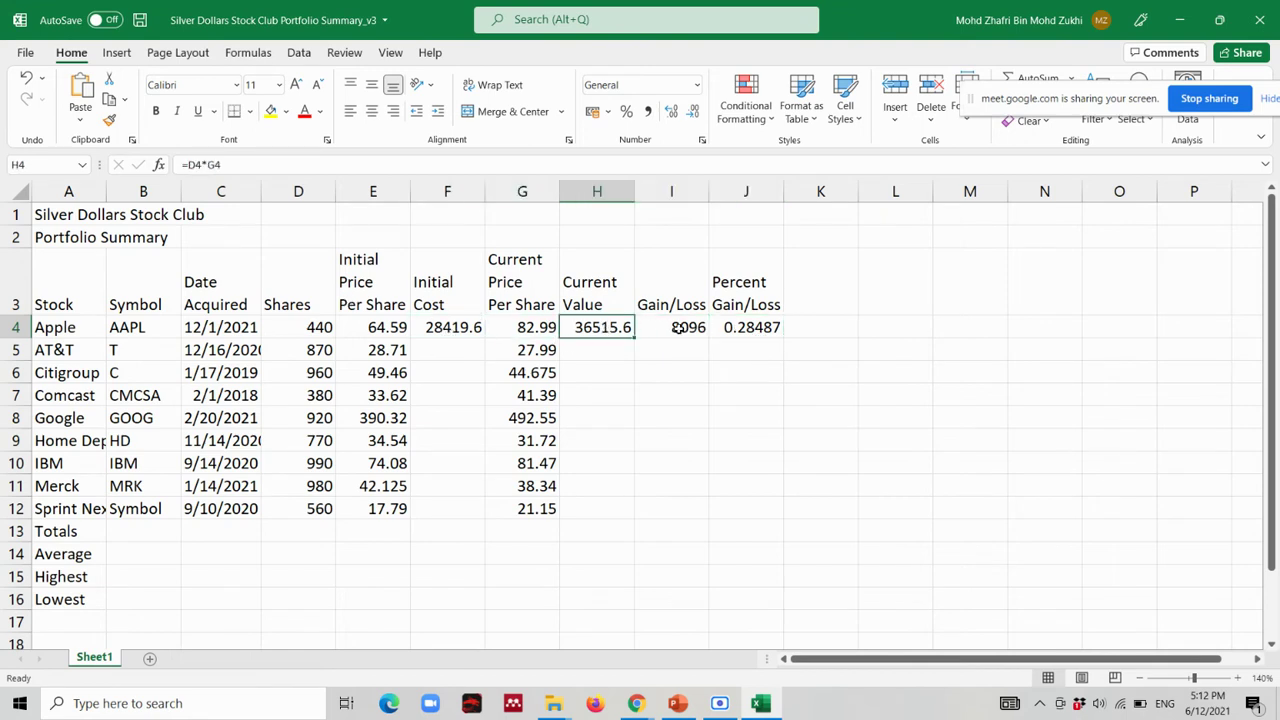
{"action": "left_click", "coordinate": [680, 330]}
{"action": "left_click", "coordinate": [470, 335]}
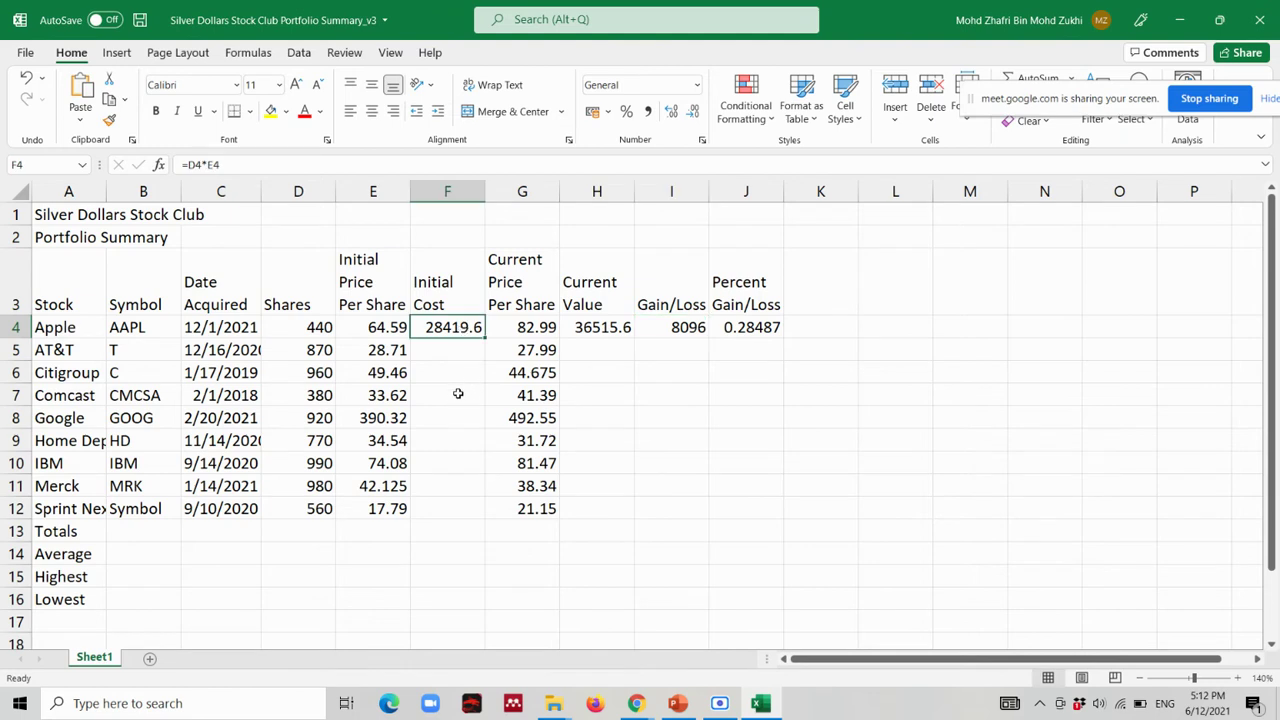
{"action": "left_click", "coordinate": [604, 337]}
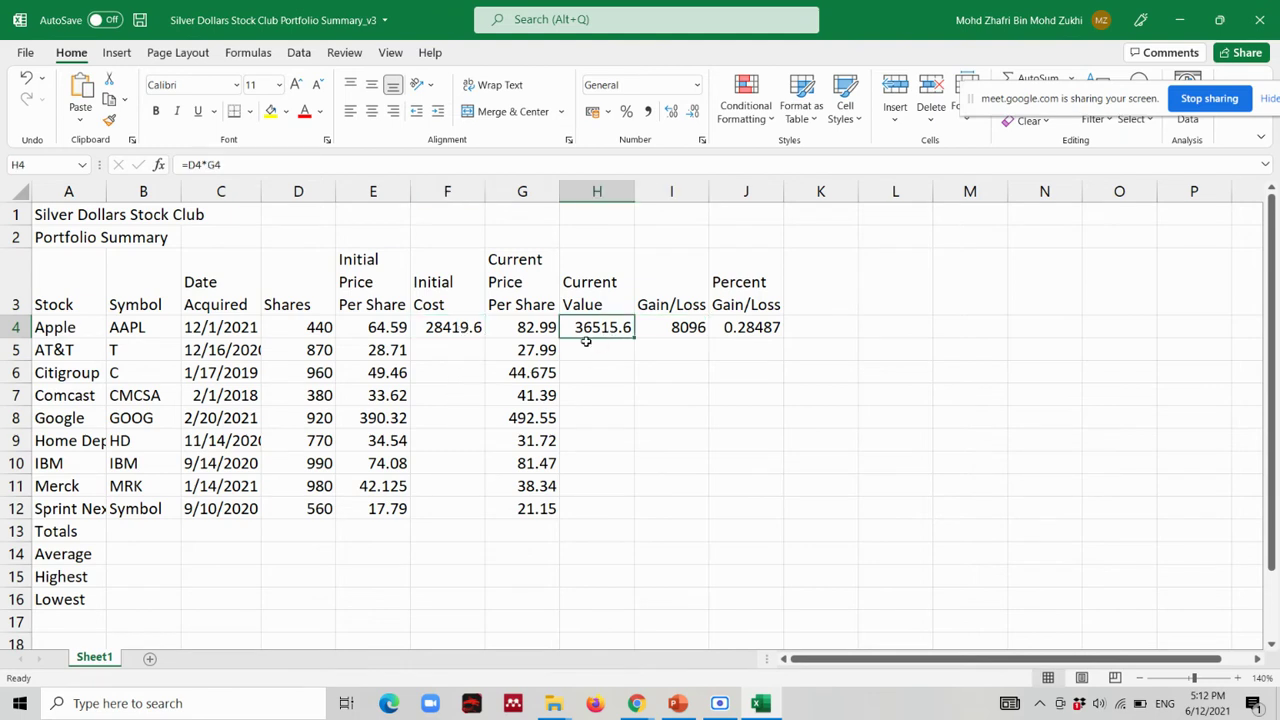
Recheck the F4, H4, I4 and J4 formulas, then switch to the Google Meet call.
{"action": "left_click", "coordinate": [445, 332]}
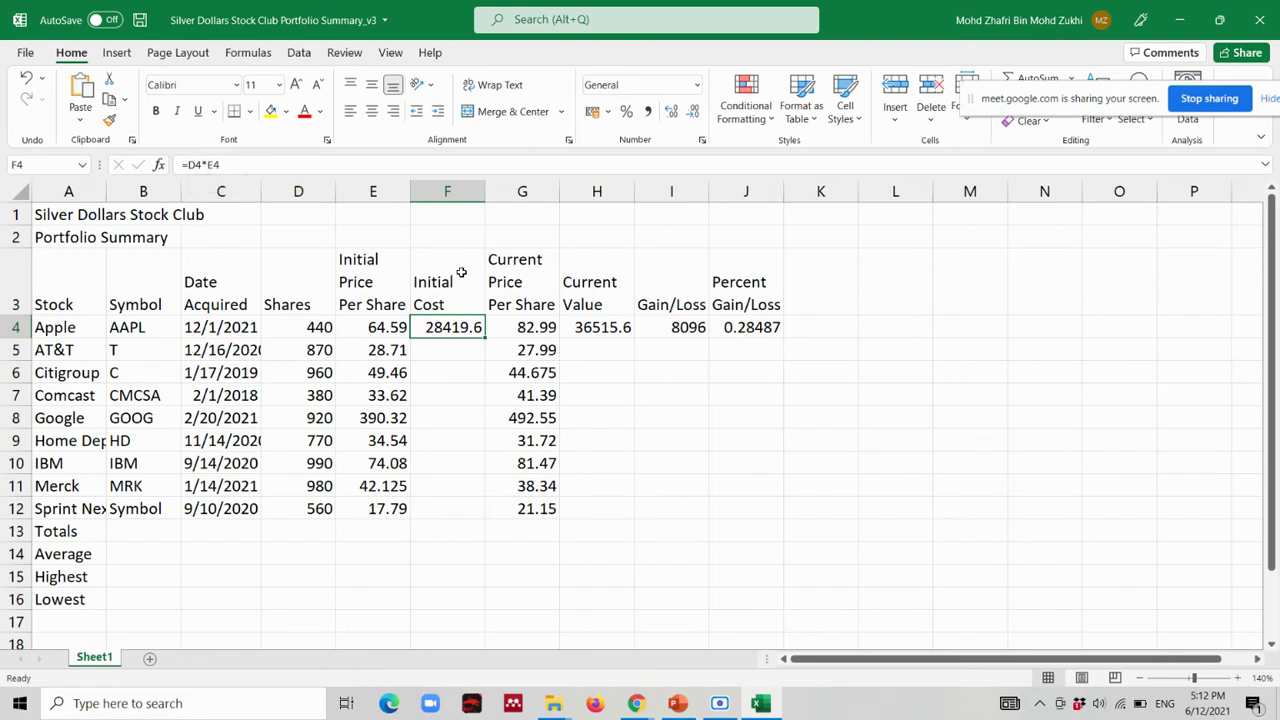
{"action": "left_click", "coordinate": [592, 328]}
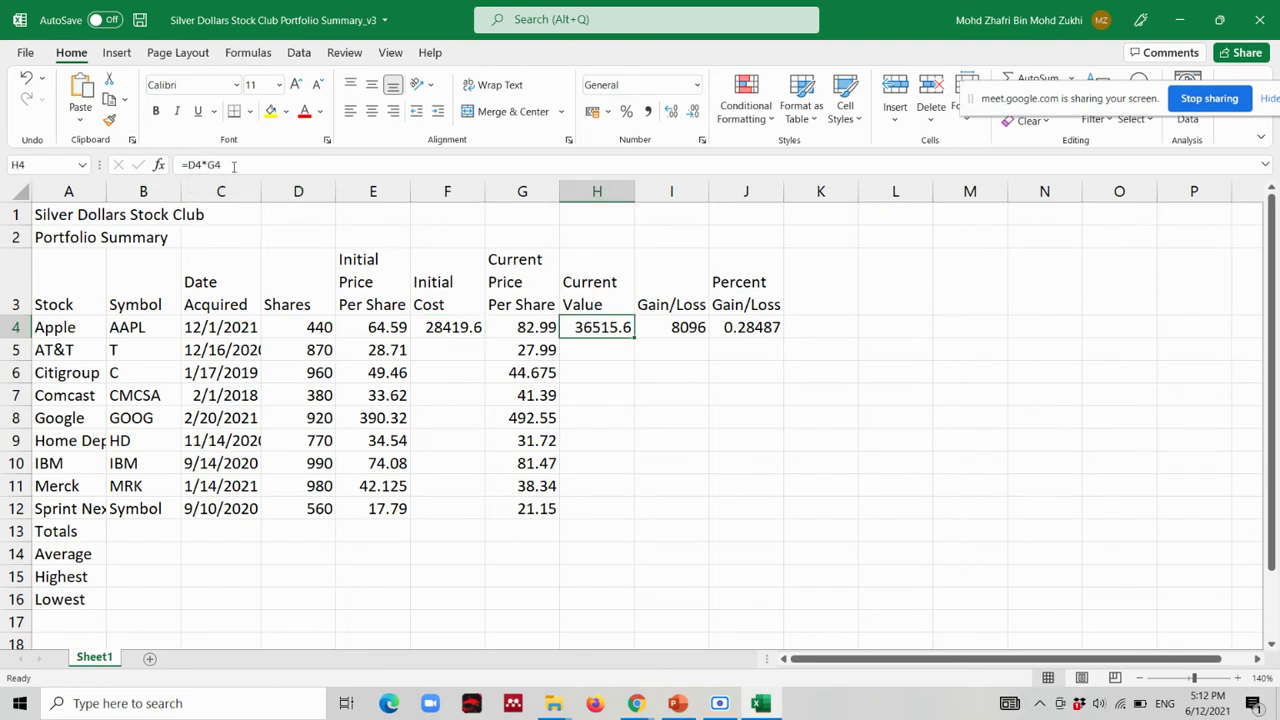
{"action": "left_click", "coordinate": [662, 330]}
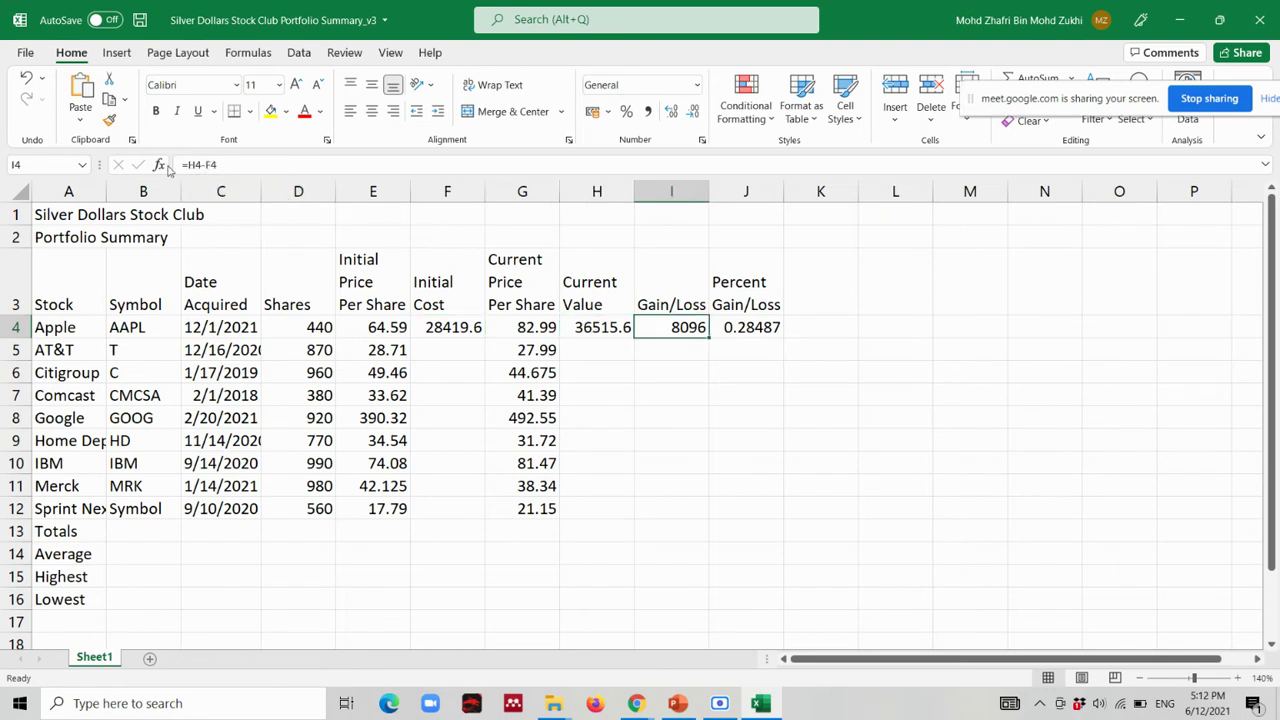
{"action": "left_click", "coordinate": [750, 328]}
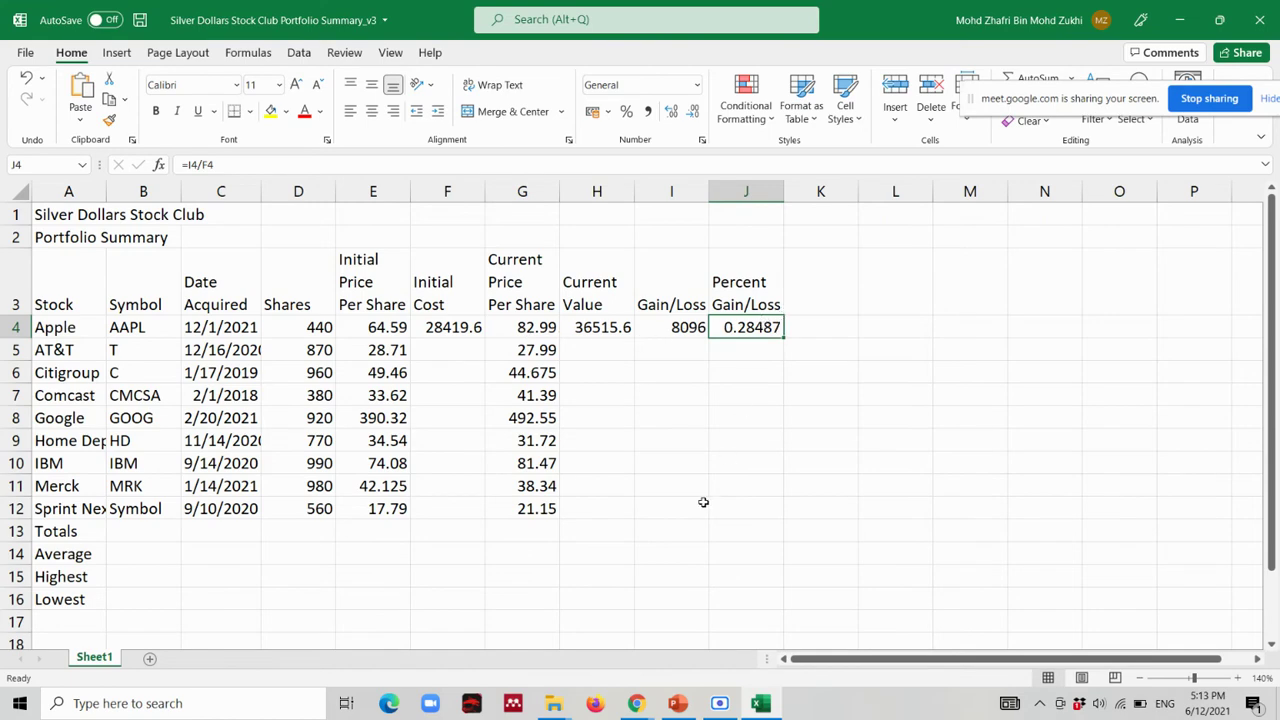
{"action": "mouse_move", "coordinate": [636, 703]}
{"action": "left_click", "coordinate": [534, 605]}
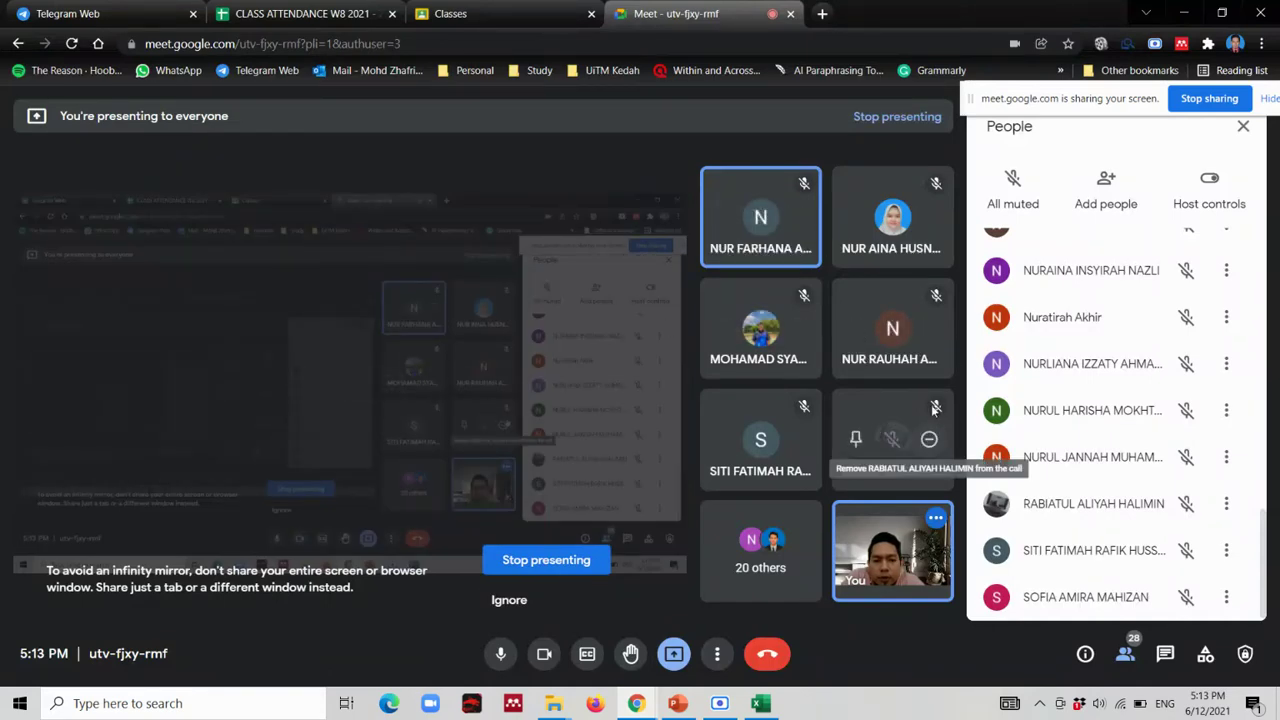
Step the lesson deck through slides 21–23, ending on copying formulas with the fill handle.
{"action": "left_click", "coordinate": [692, 705]}
{"action": "left_click", "coordinate": [150, 560]}
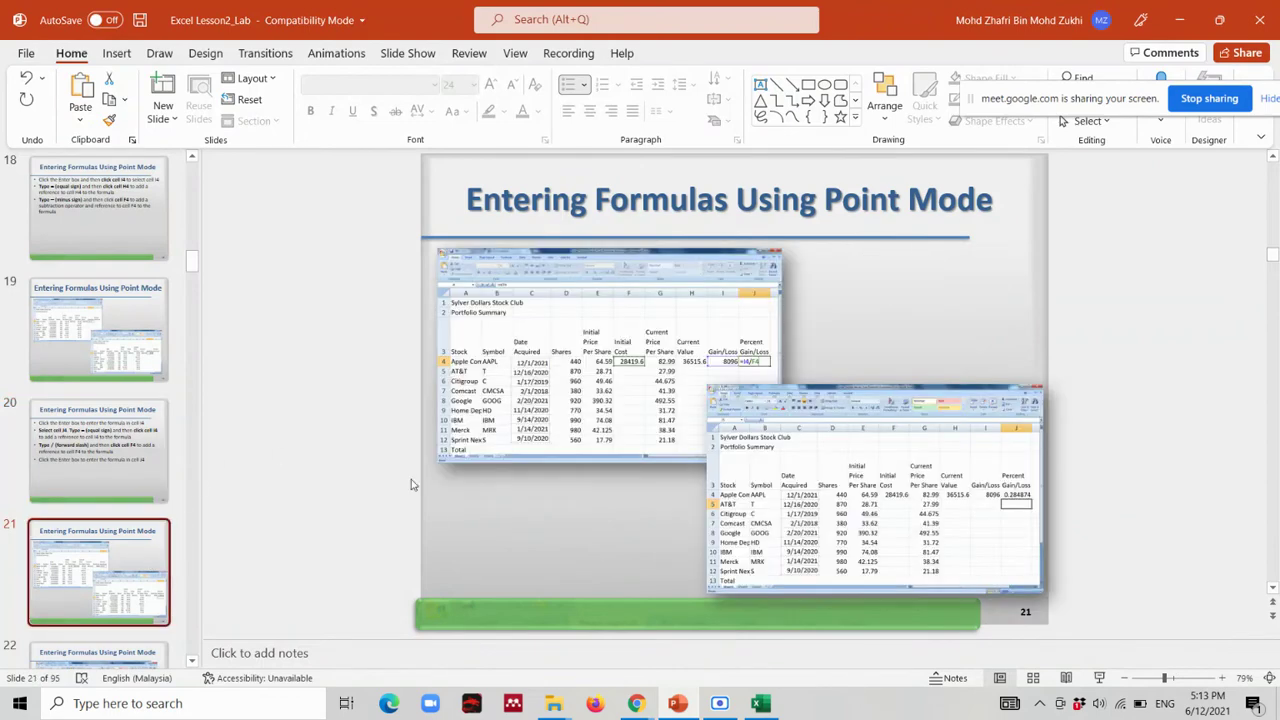
{"action": "left_click", "coordinate": [759, 705]}
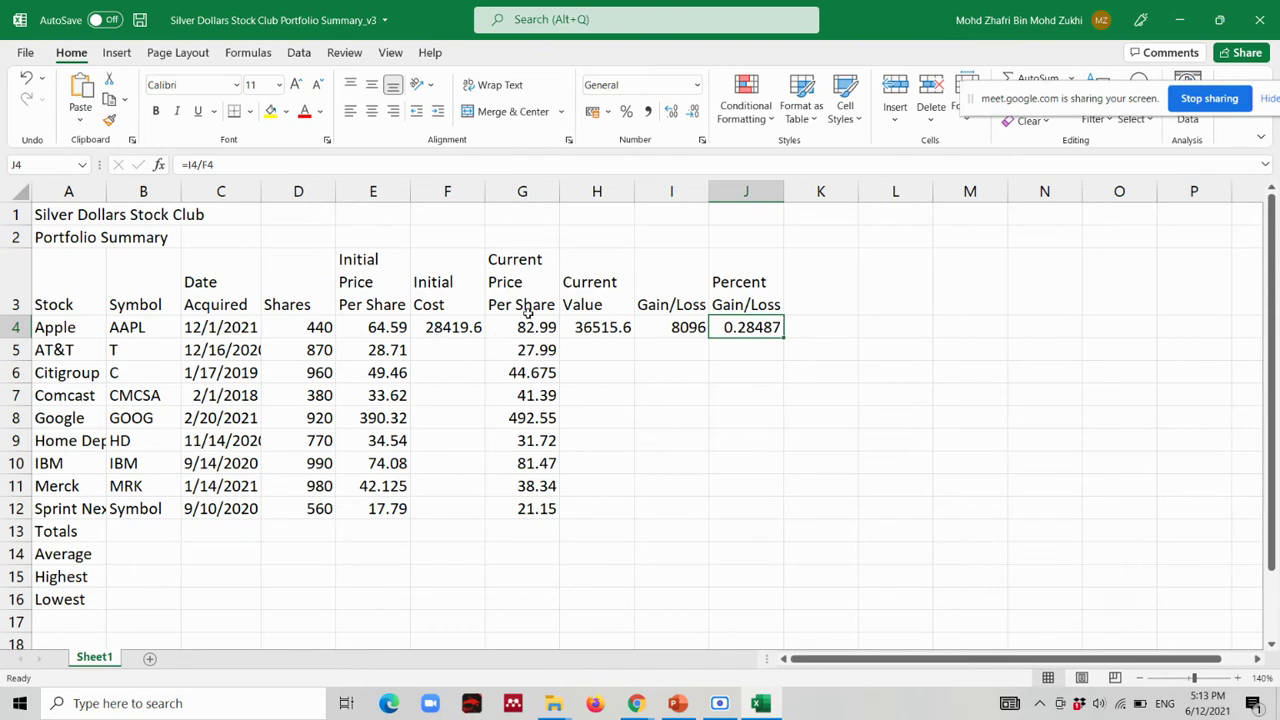
{"action": "left_click", "coordinate": [677, 703]}
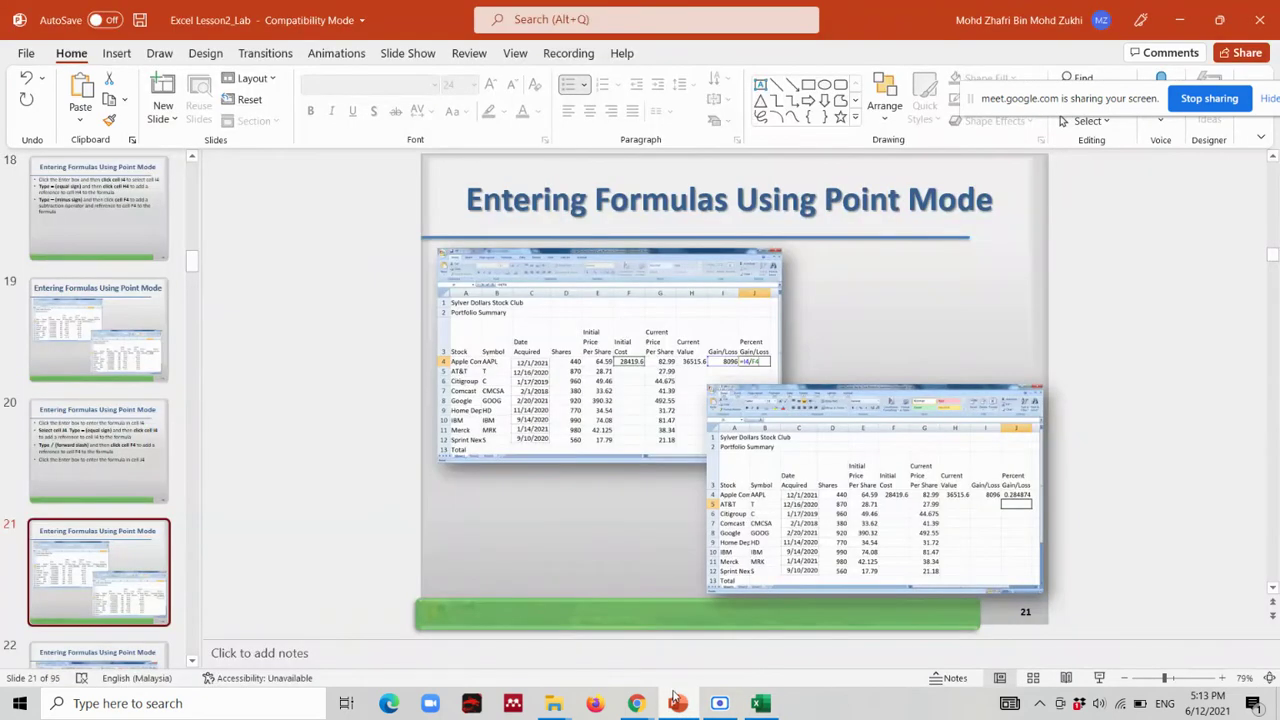
{"action": "scroll", "coordinate": [97, 483], "scroll_direction": "down", "scroll_amount": 2}
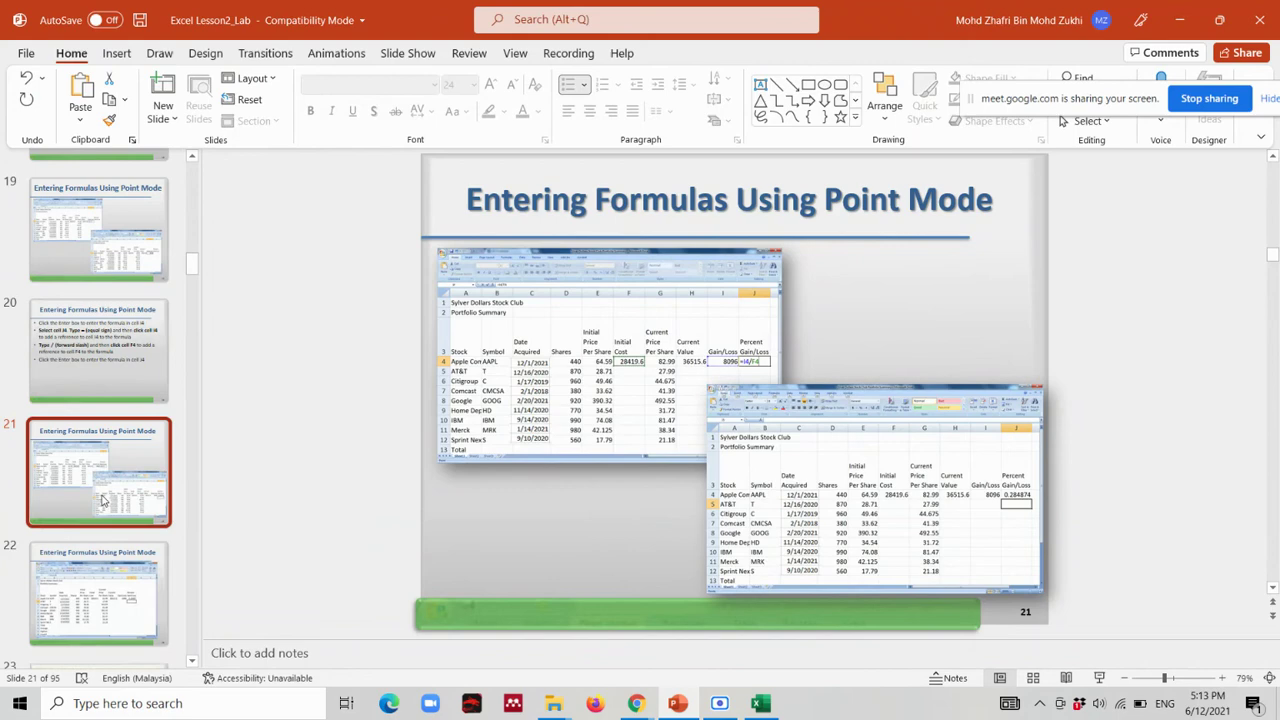
{"action": "left_click", "coordinate": [128, 574]}
{"action": "key", "text": "Down"}
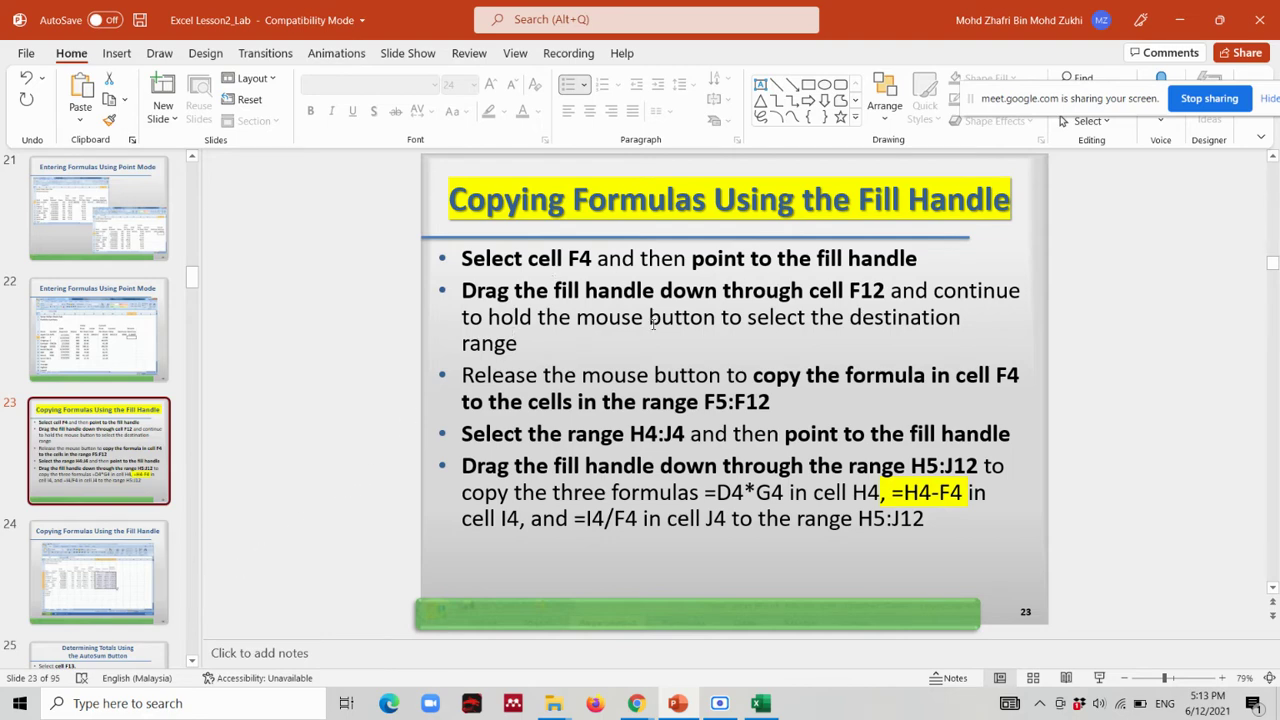
Select F4 in the workbook, recheck the fill handle slide, and return to Excel.
{"action": "left_click", "coordinate": [760, 703]}
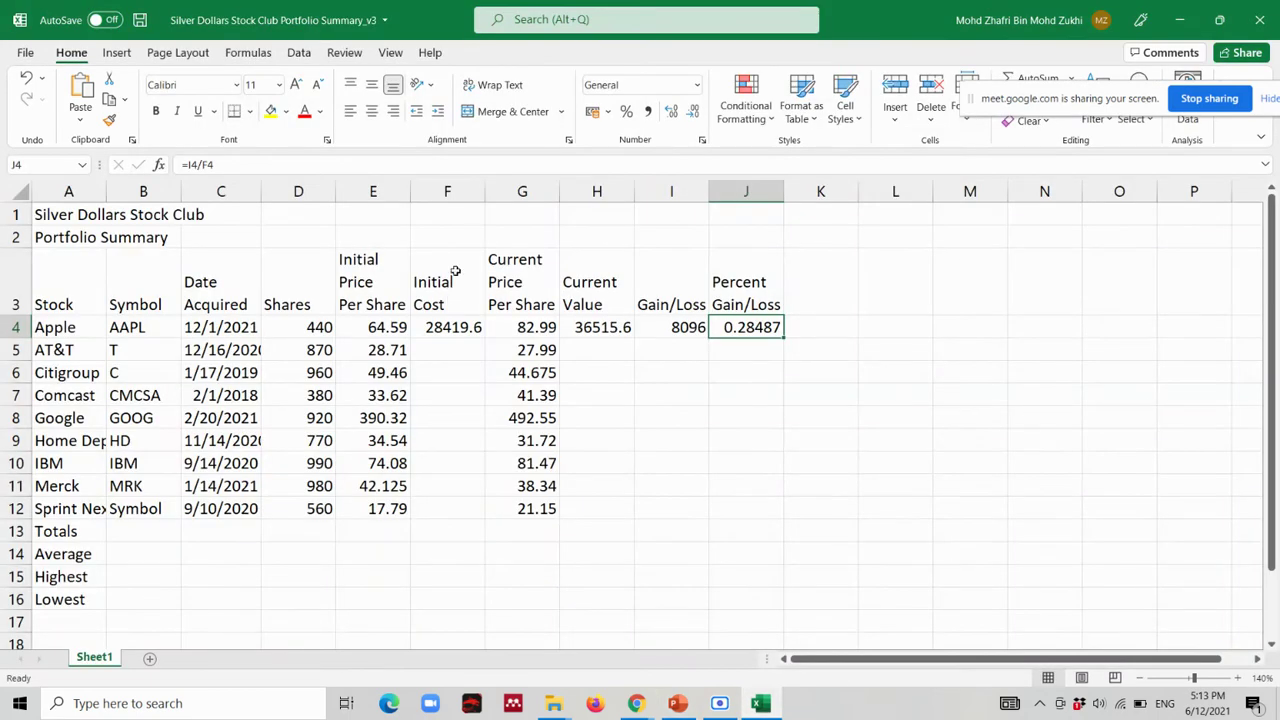
{"action": "left_click", "coordinate": [441, 325]}
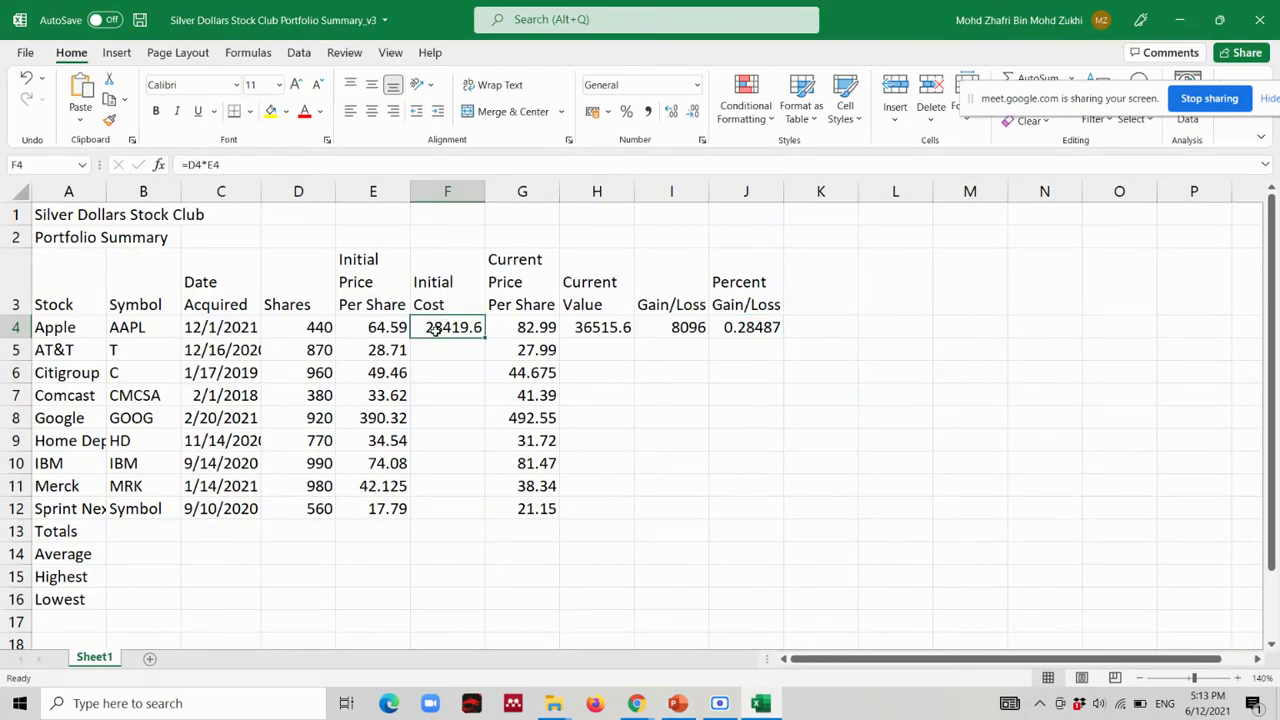
{"action": "left_click", "coordinate": [677, 703]}
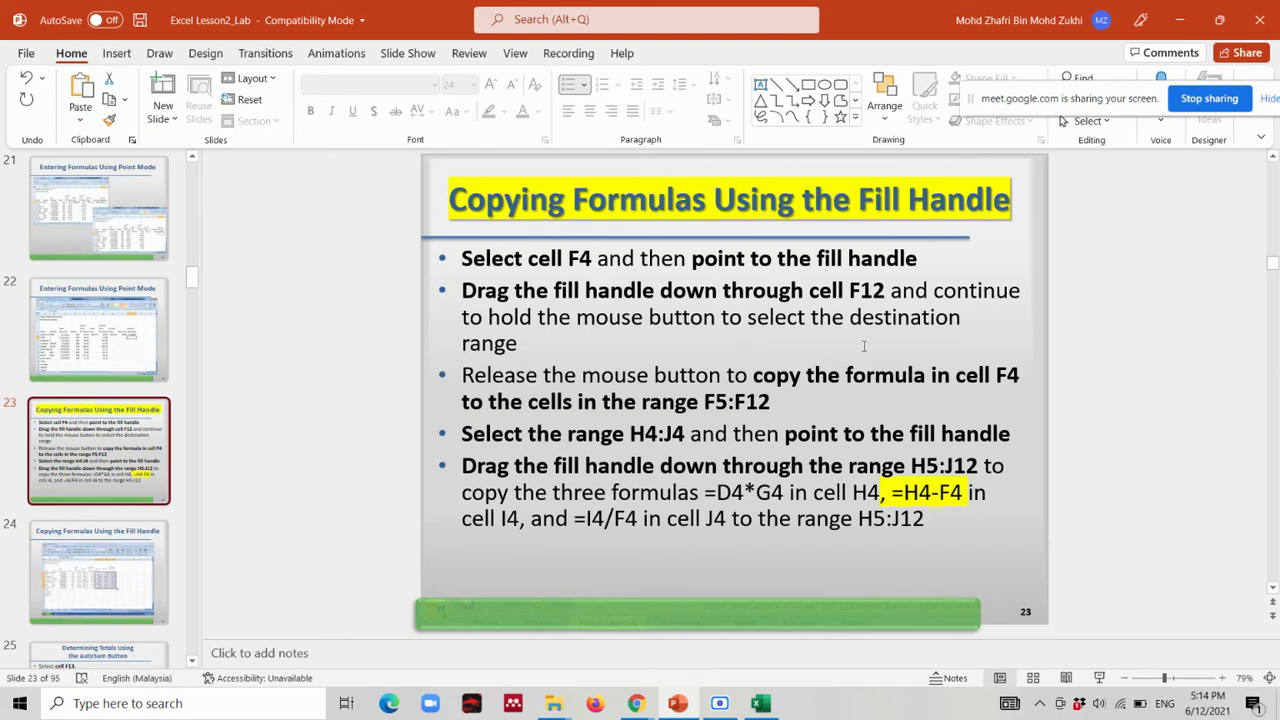
{"action": "left_click", "coordinate": [760, 703]}
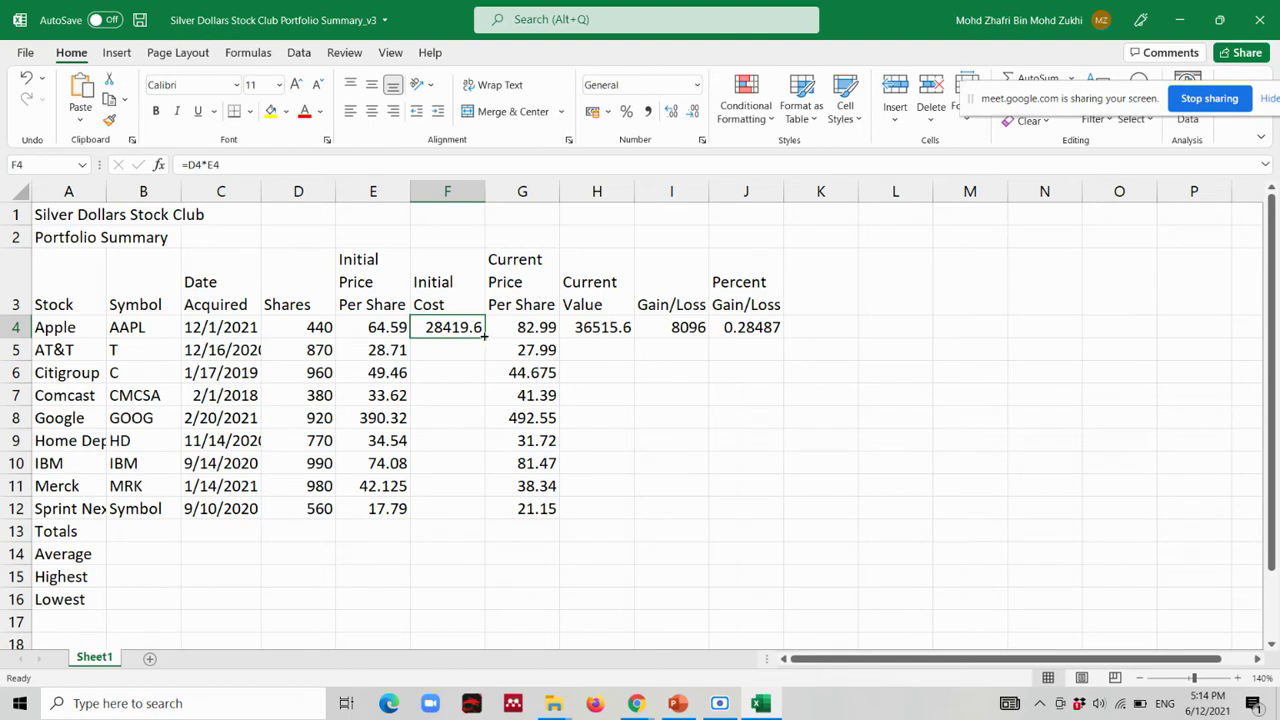
Fill the F4 Initial Cost formula down through F12.
{"action": "mouse_move", "coordinate": [484, 337]}
{"action": "left_mouse_down"}
{"action": "mouse_move", "coordinate": [491, 459]}
{"action": "mouse_move", "coordinate": [478, 515]}
{"action": "left_mouse_up"}
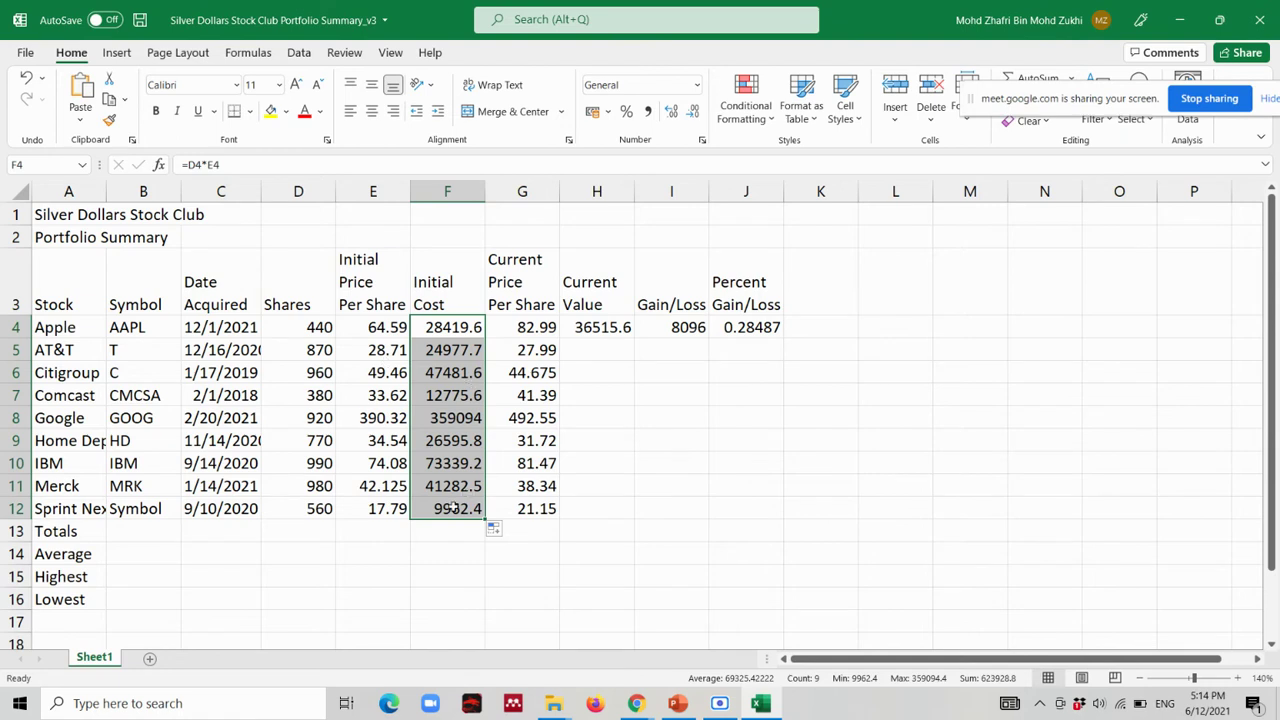
{"action": "left_click", "coordinate": [512, 378]}
{"action": "left_click", "coordinate": [472, 350]}
{"action": "left_click", "coordinate": [464, 328]}
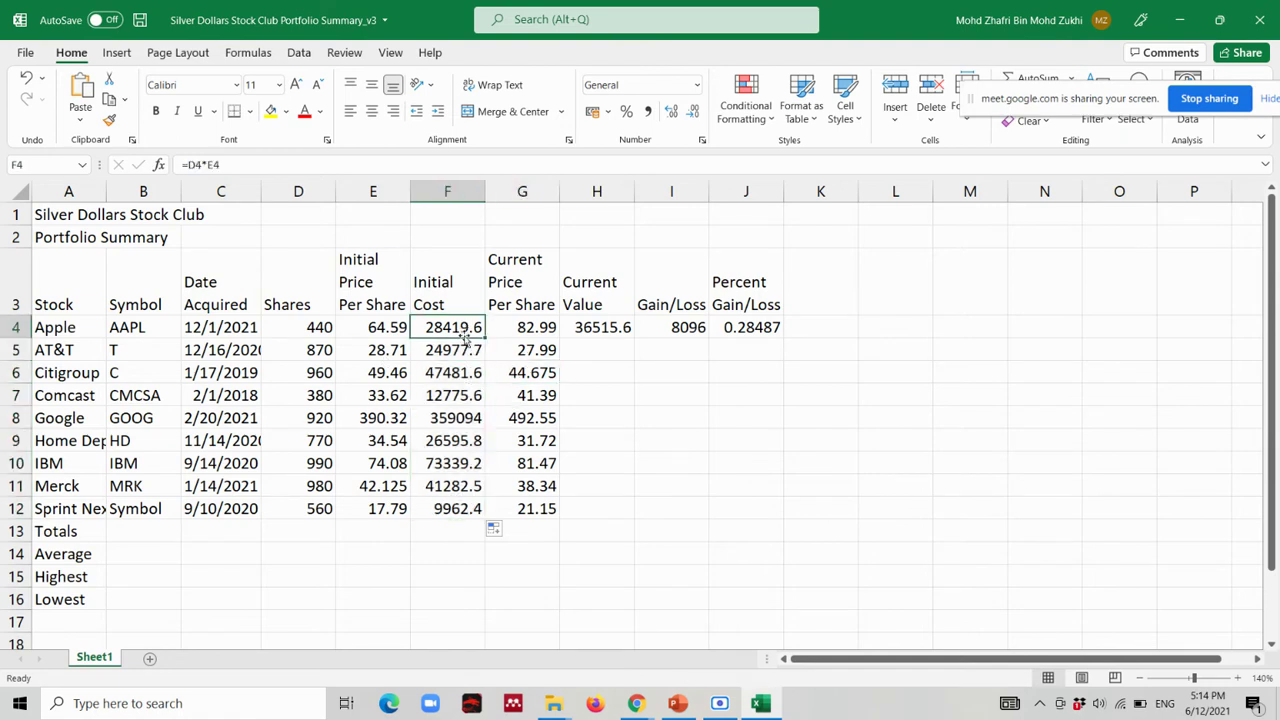
{"action": "left_click", "coordinate": [464, 374]}
{"action": "left_click", "coordinate": [459, 334]}
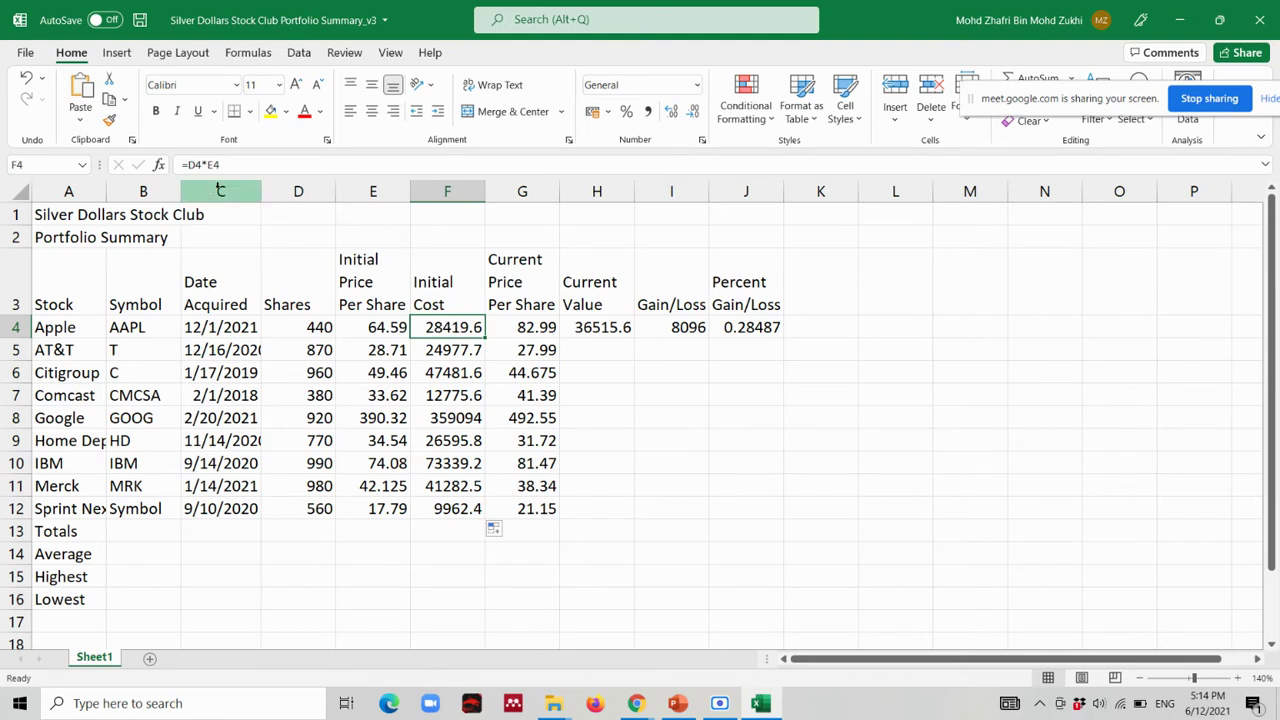
Check the copied formulas in F5, F6 and F12, ending back on F4.
{"action": "left_click", "coordinate": [446, 350]}
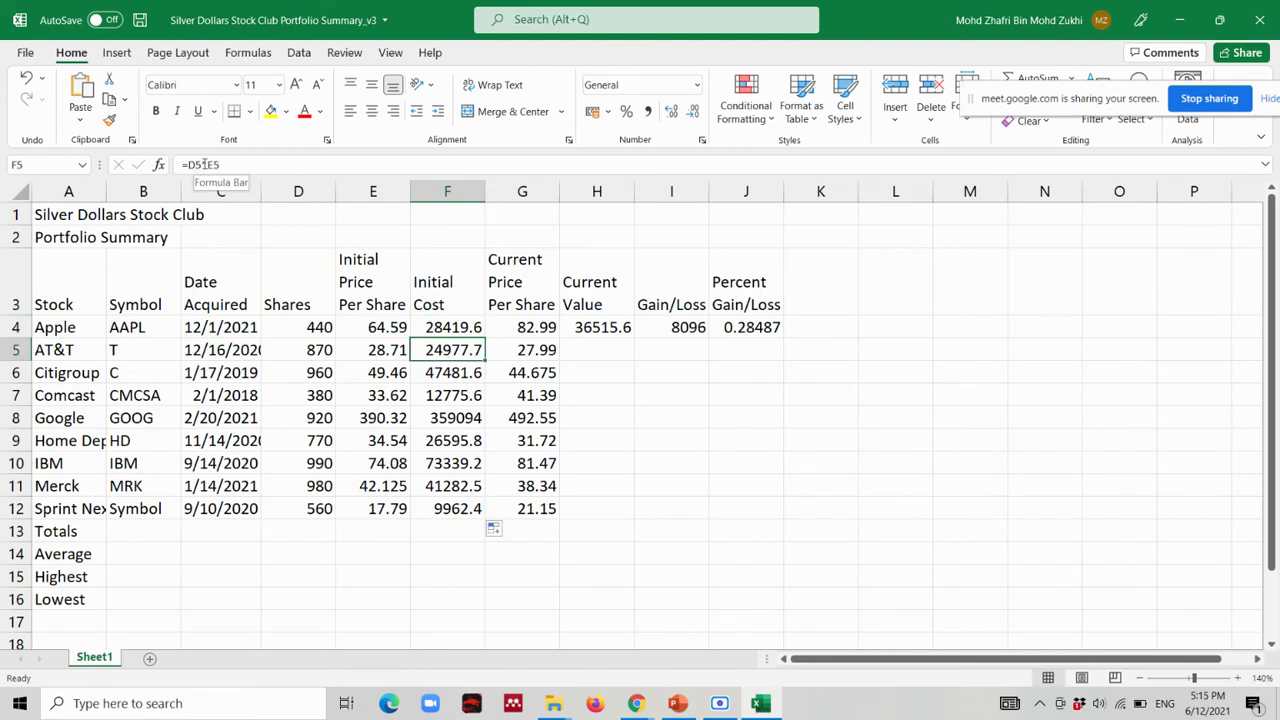
{"action": "left_click", "coordinate": [457, 376]}
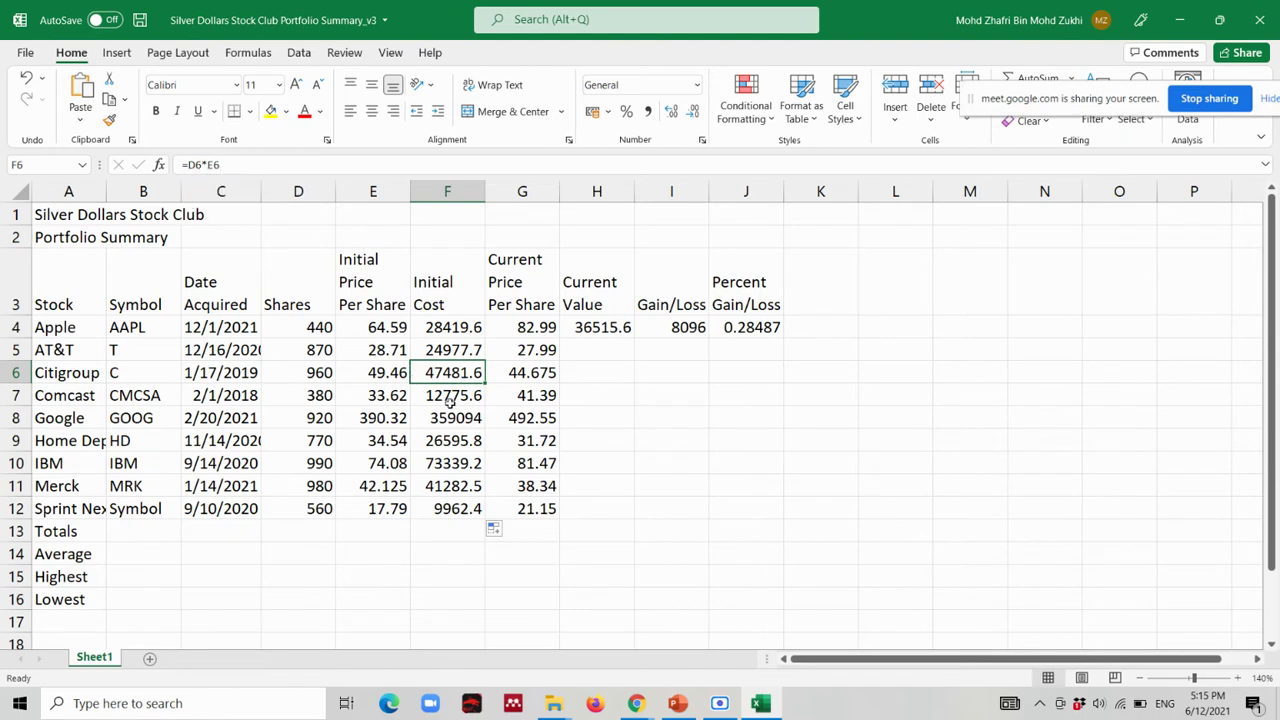
{"action": "left_click", "coordinate": [460, 508]}
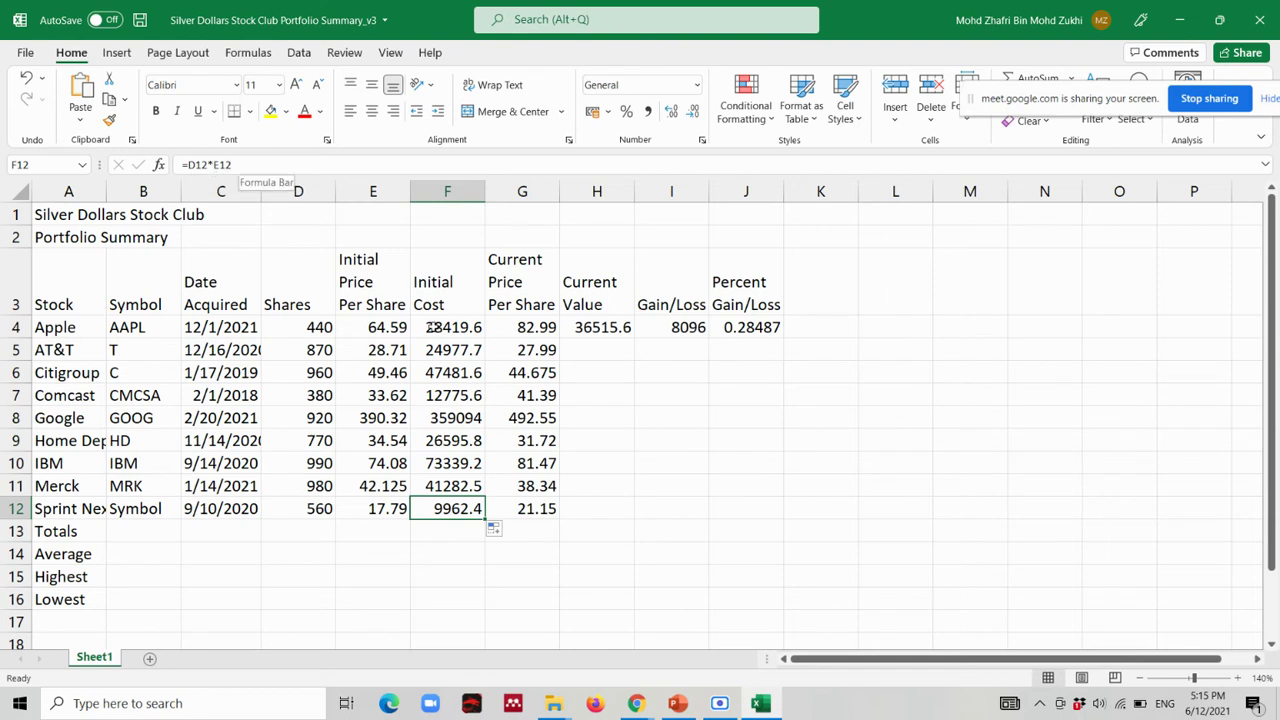
{"action": "left_click", "coordinate": [448, 330]}
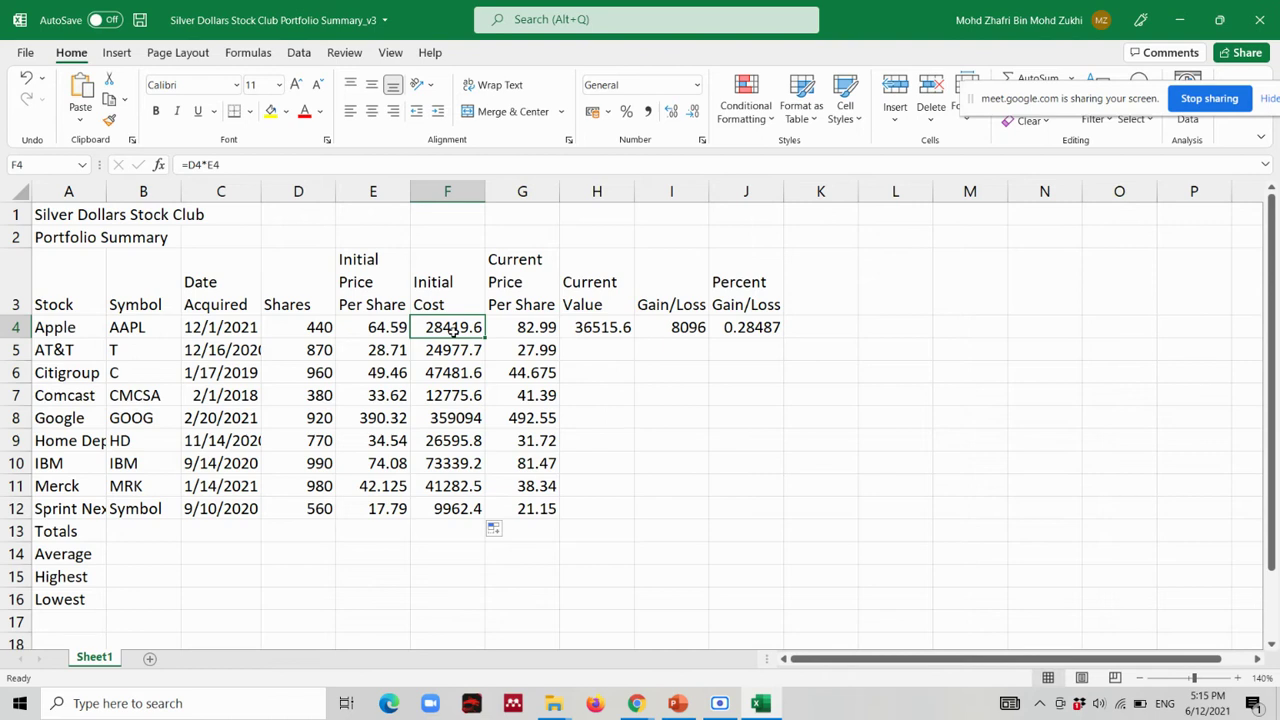
{"action": "left_click", "coordinate": [636, 703]}
{"action": "left_click", "coordinate": [512, 600]}
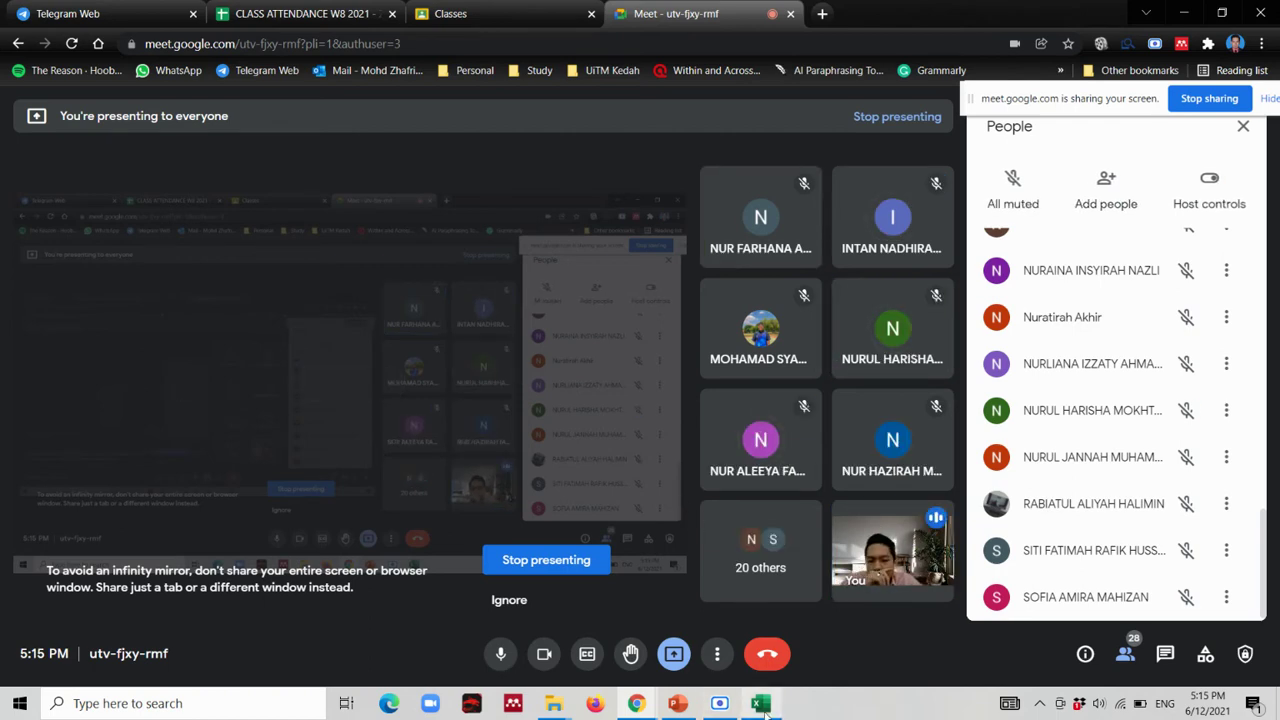
{"action": "left_click", "coordinate": [678, 703]}
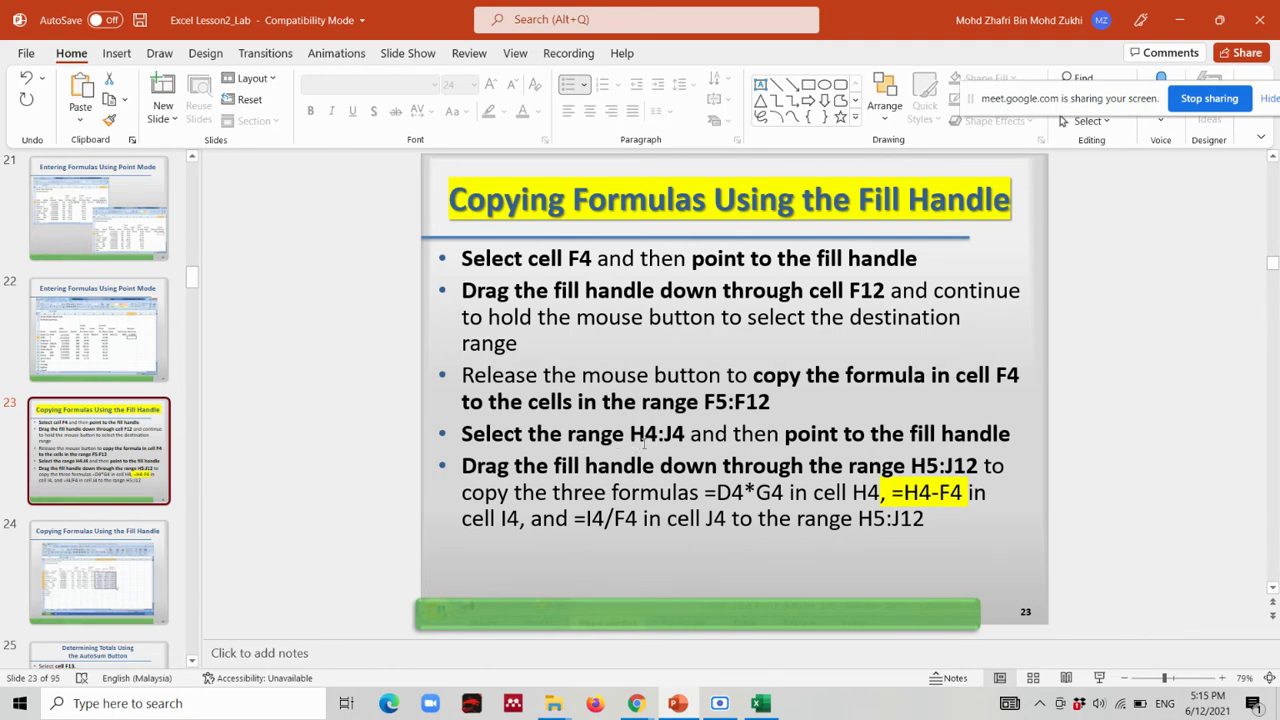
{"action": "left_click", "coordinate": [762, 705]}
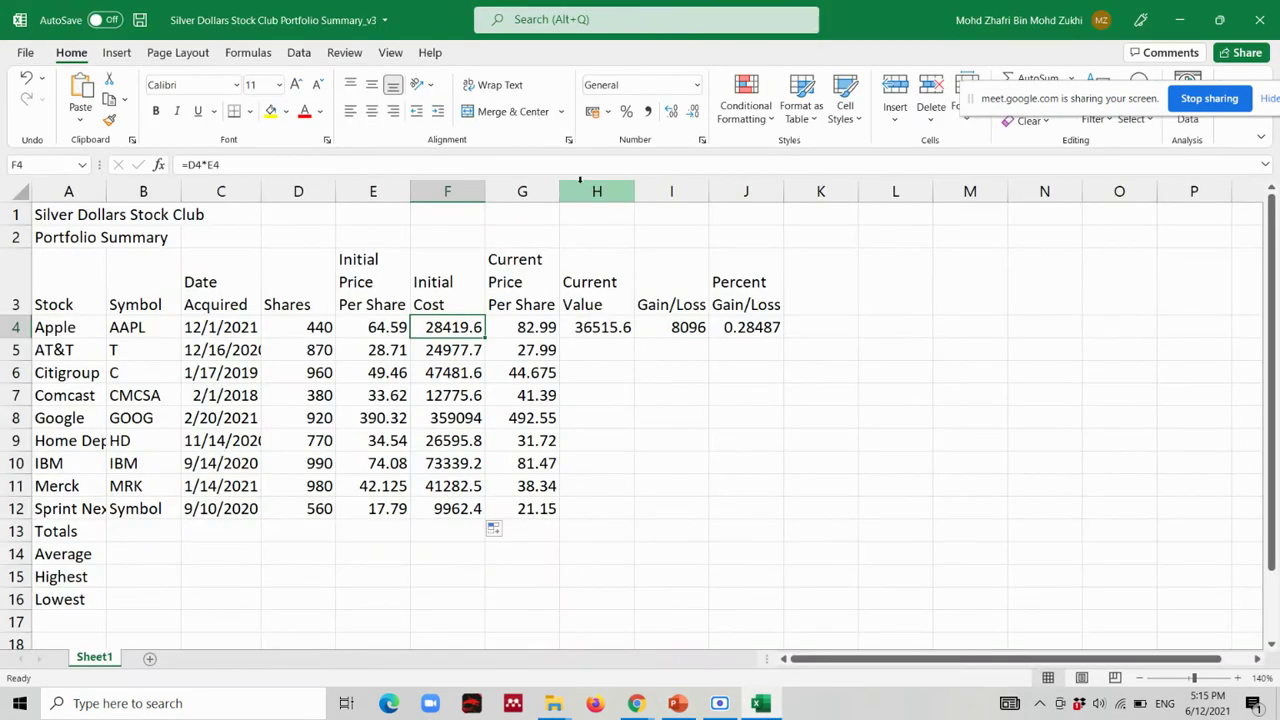
Inspect the row 4 formulas and practise selecting H4 through J4.
{"action": "left_click", "coordinate": [607, 327]}
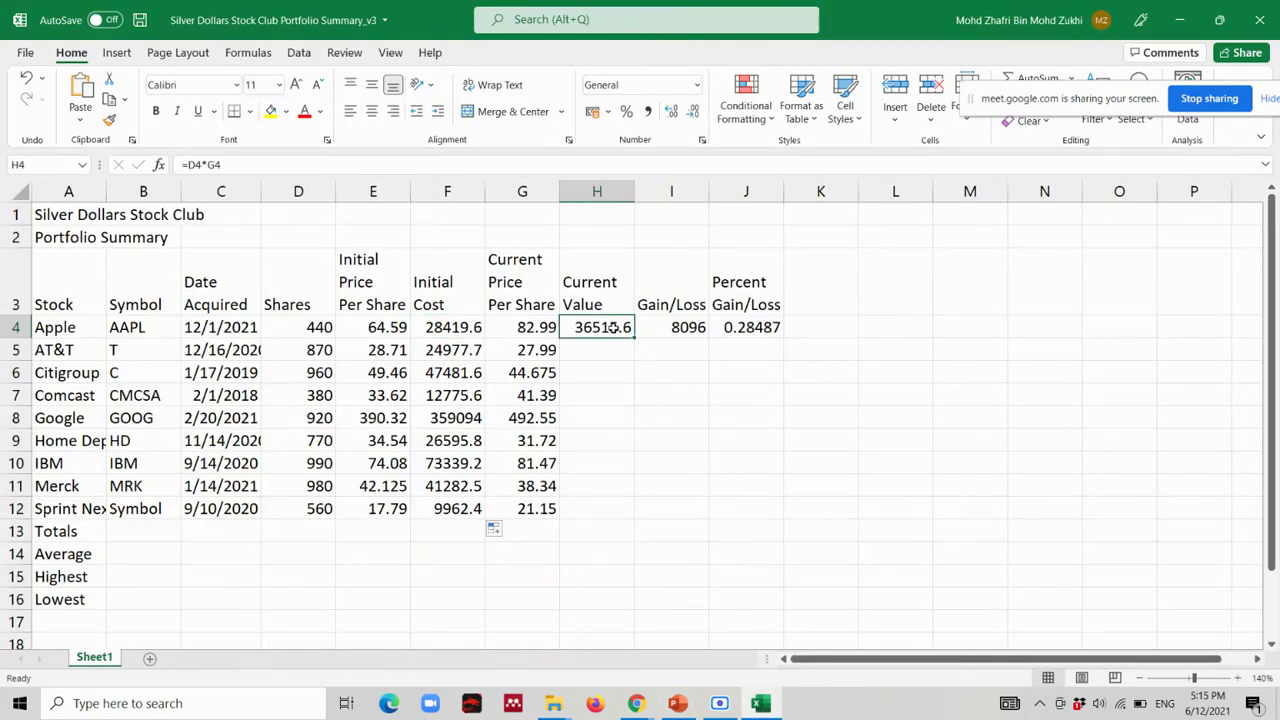
{"action": "left_click", "coordinate": [680, 330]}
{"action": "left_click", "coordinate": [748, 329]}
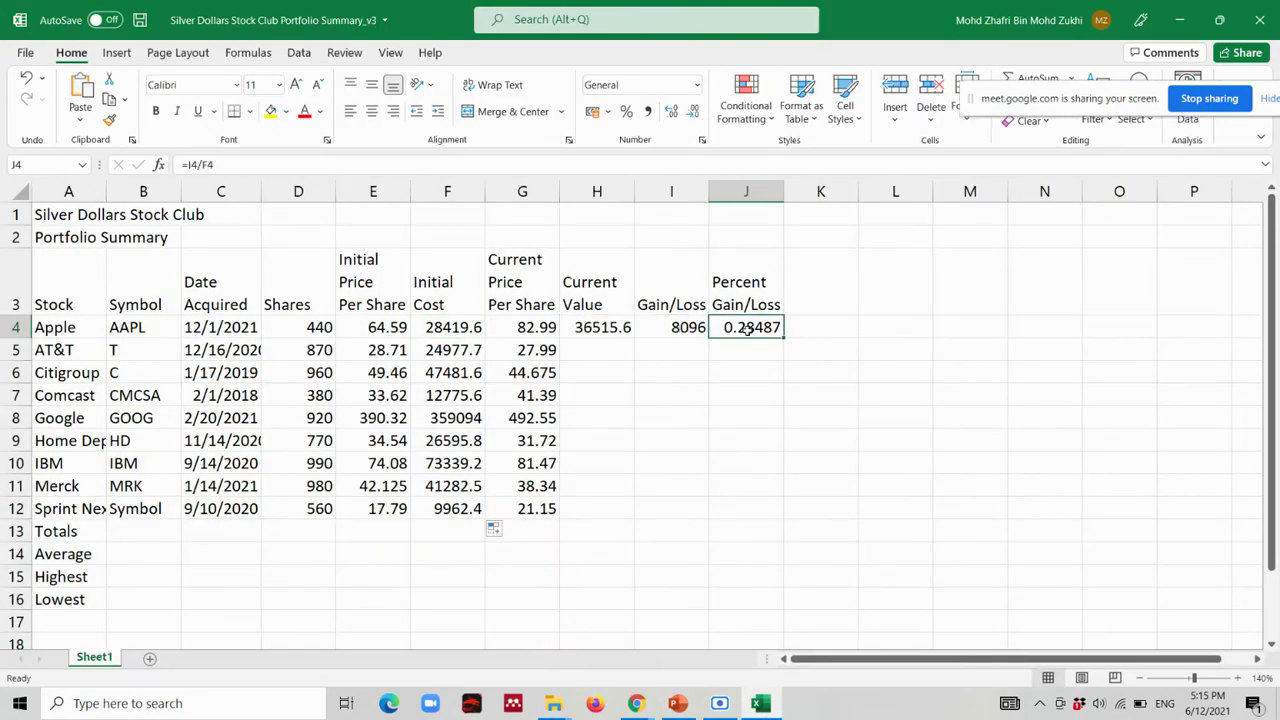
{"action": "left_click", "coordinate": [592, 328]}
{"action": "left_click_drag", "start_coordinate": [597, 329], "coordinate": [646, 327]}
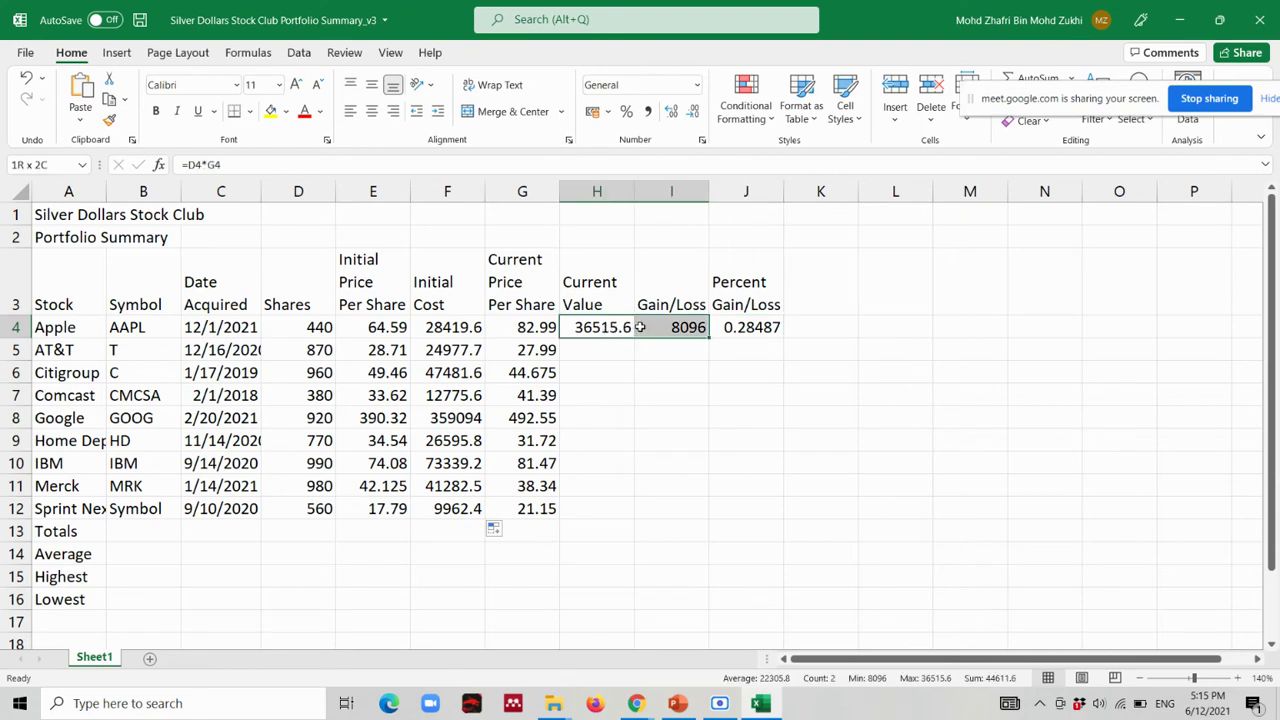
{"action": "left_click", "coordinate": [700, 350]}
{"action": "left_click", "coordinate": [605, 327]}
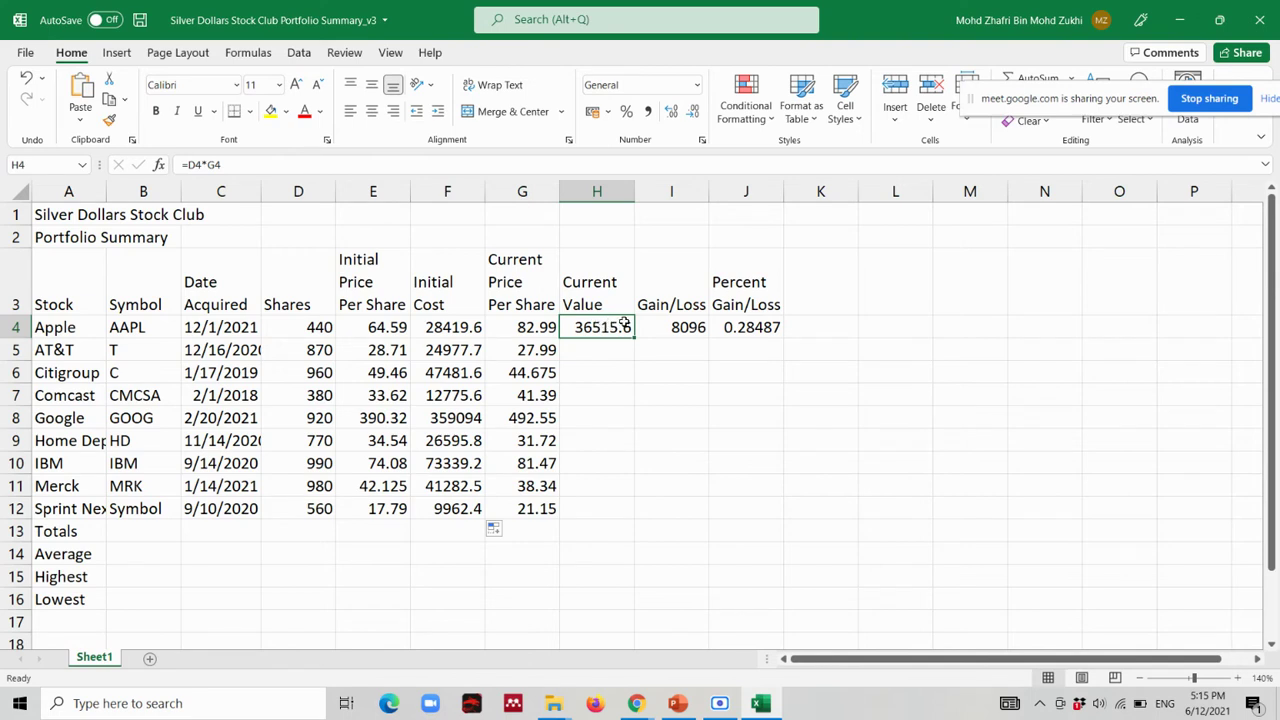
{"action": "left_click_drag", "start_coordinate": [628, 326], "coordinate": [729, 328]}
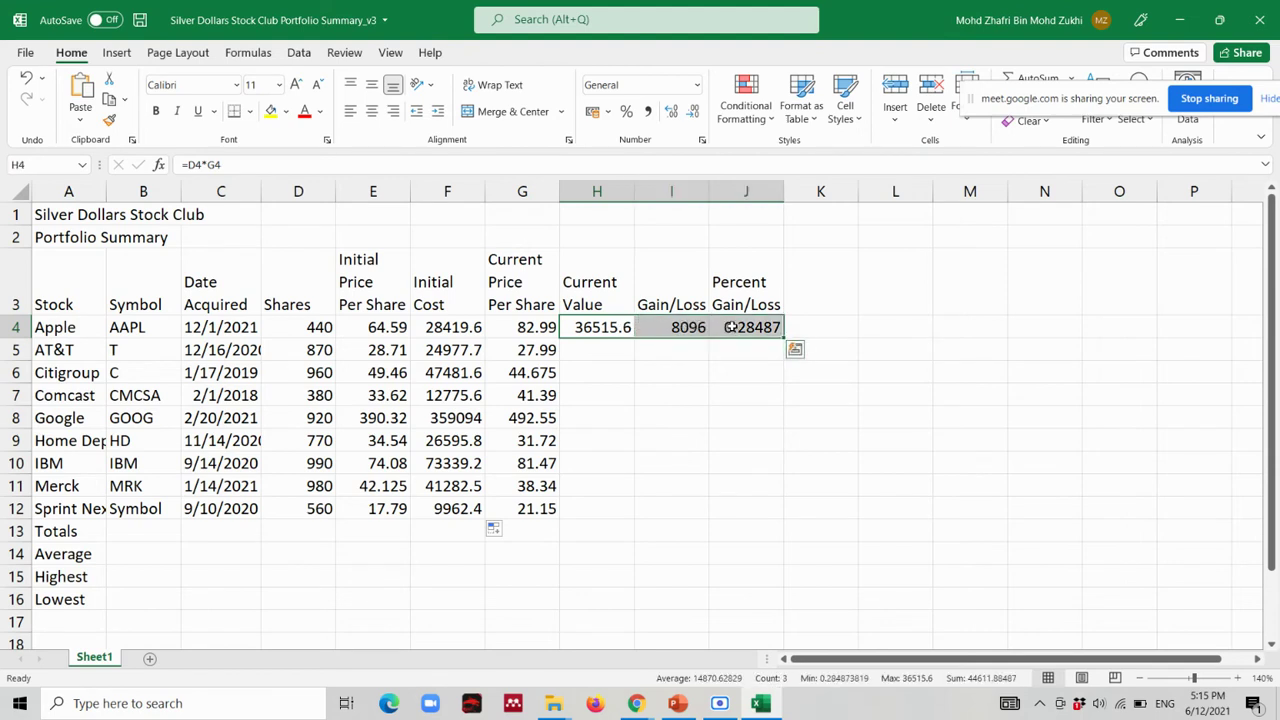
{"action": "left_click", "coordinate": [610, 326]}
{"action": "left_click", "coordinate": [657, 348]}
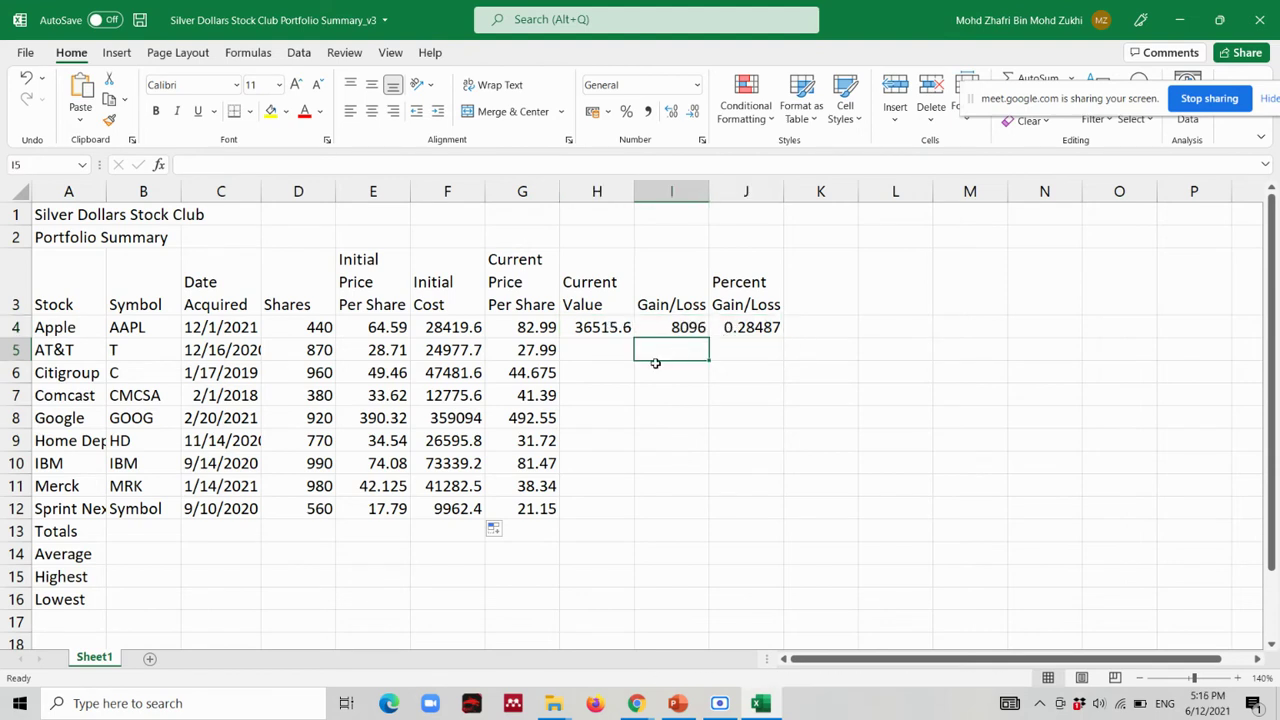
{"action": "left_click", "coordinate": [592, 329]}
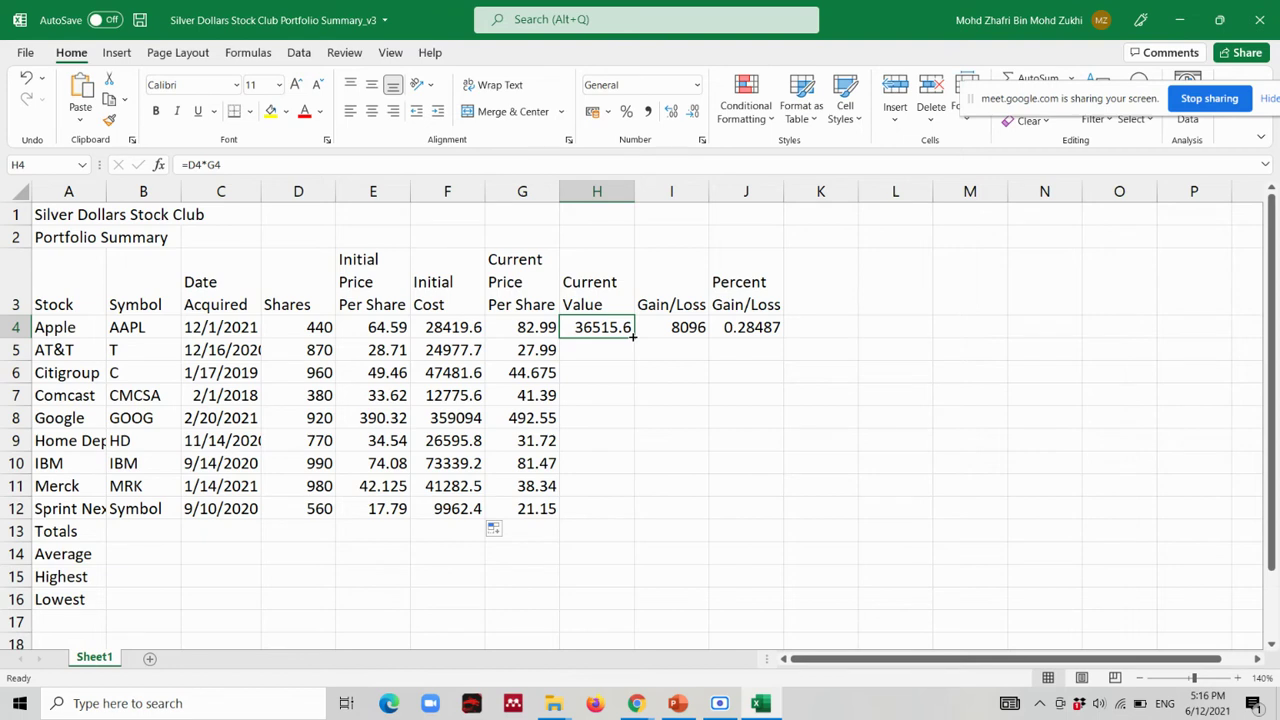
Fill H4:J4 down through row 12, starting with AT&T's 24351.3.
{"action": "left_click_drag", "start_coordinate": [620, 326], "coordinate": [740, 327]}
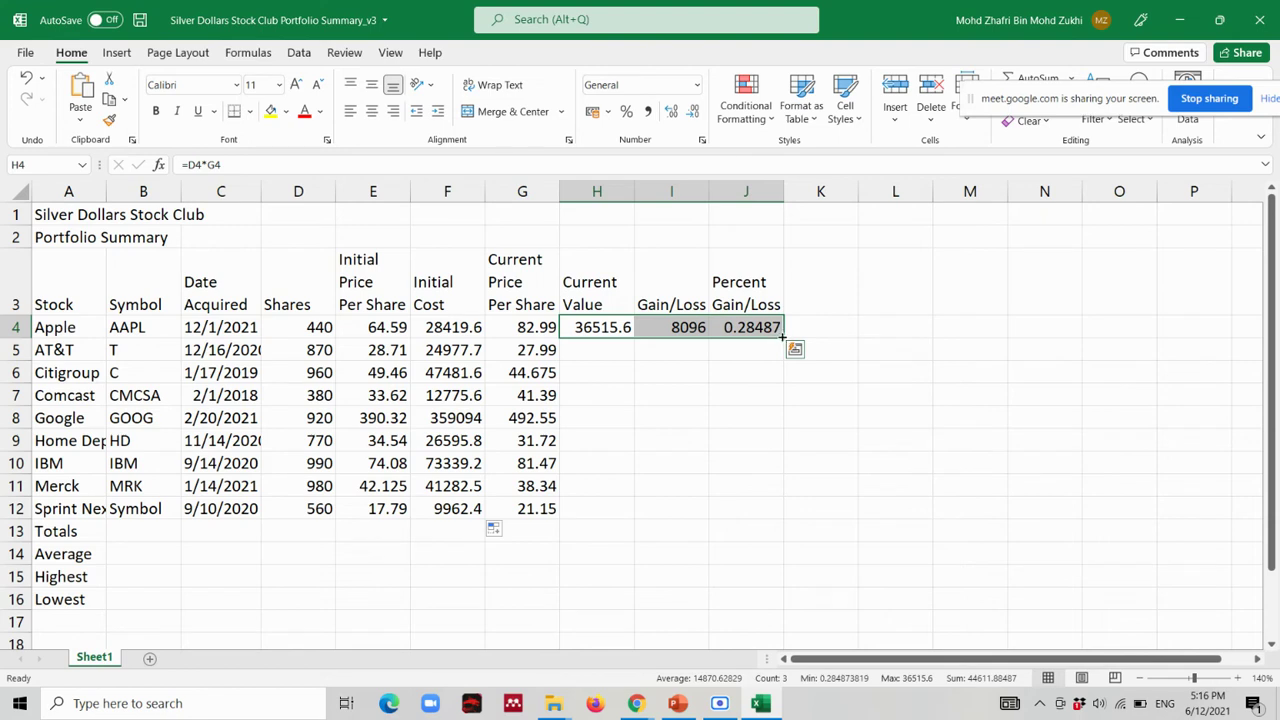
{"action": "left_click_drag", "start_coordinate": [782, 337], "coordinate": [796, 514]}
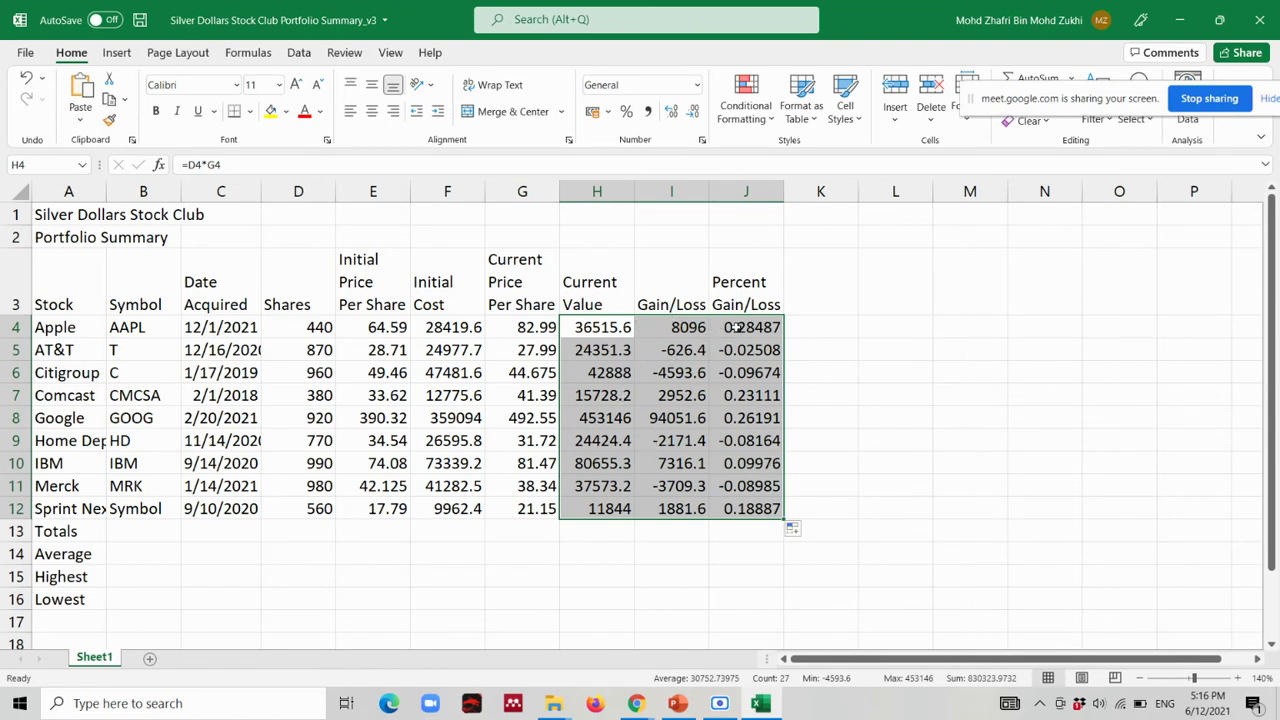
{"action": "left_click", "coordinate": [735, 327]}
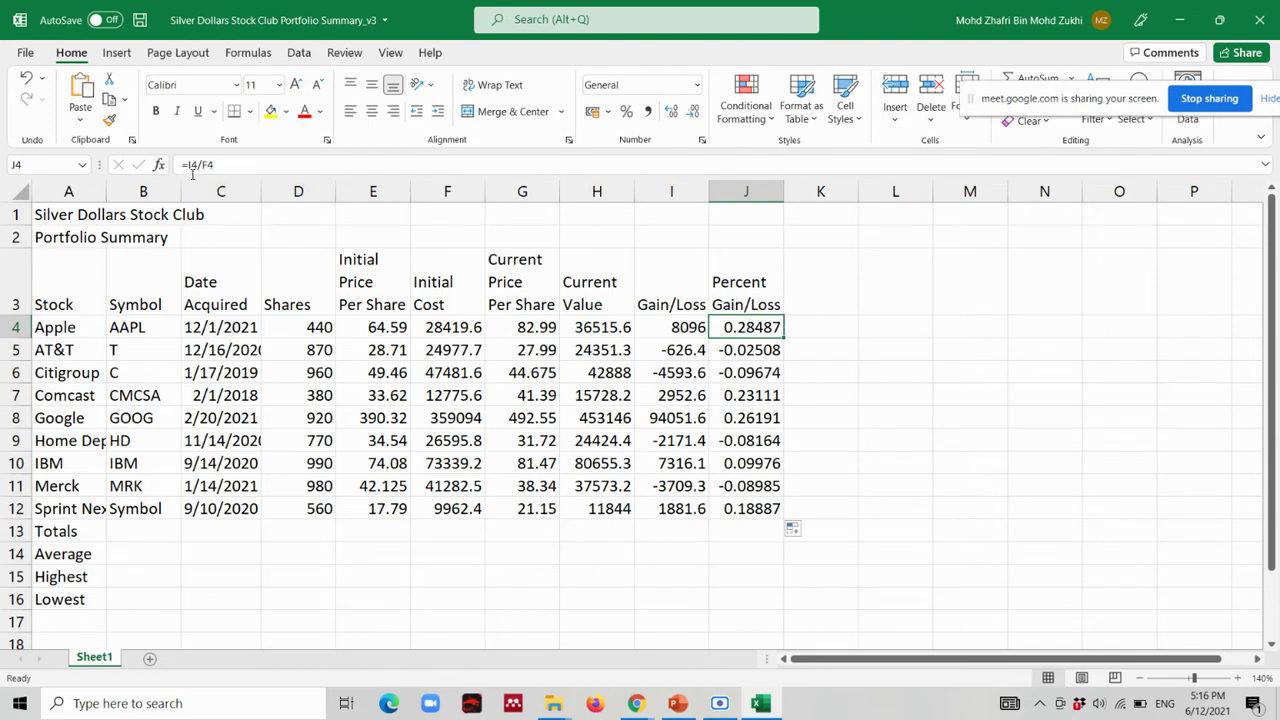
{"action": "left_click", "coordinate": [748, 356]}
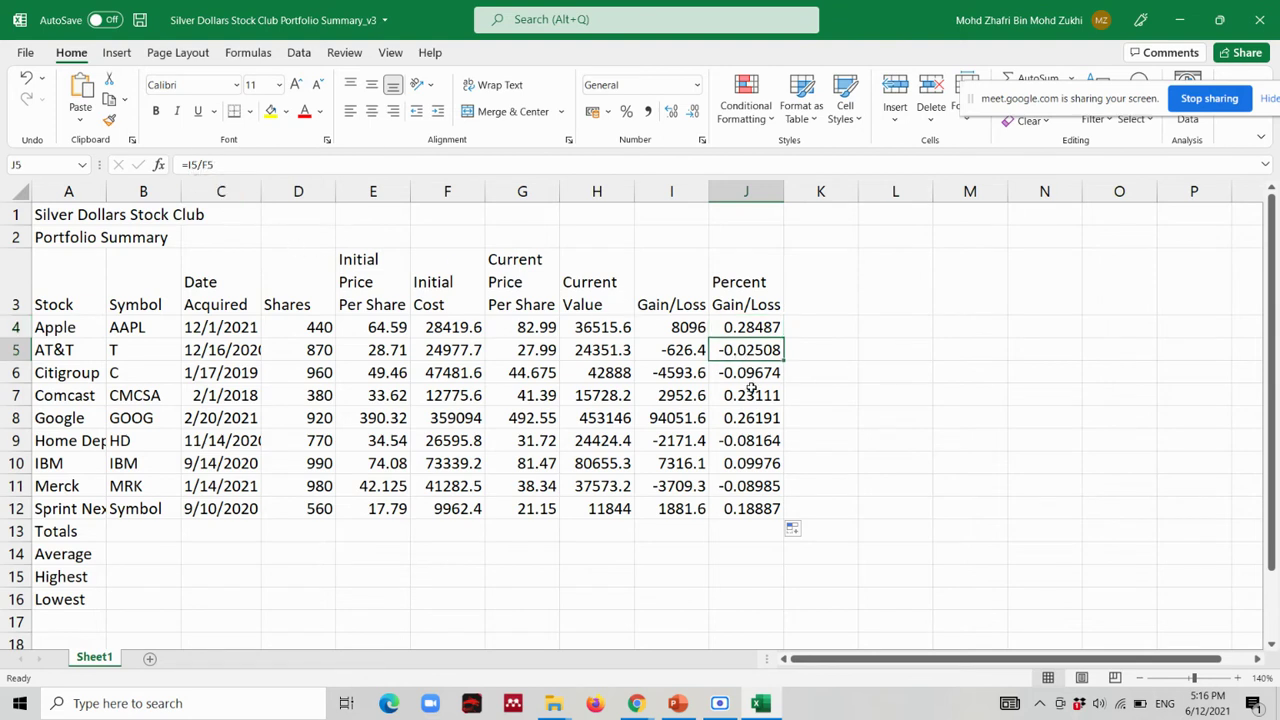
{"action": "left_click", "coordinate": [756, 375]}
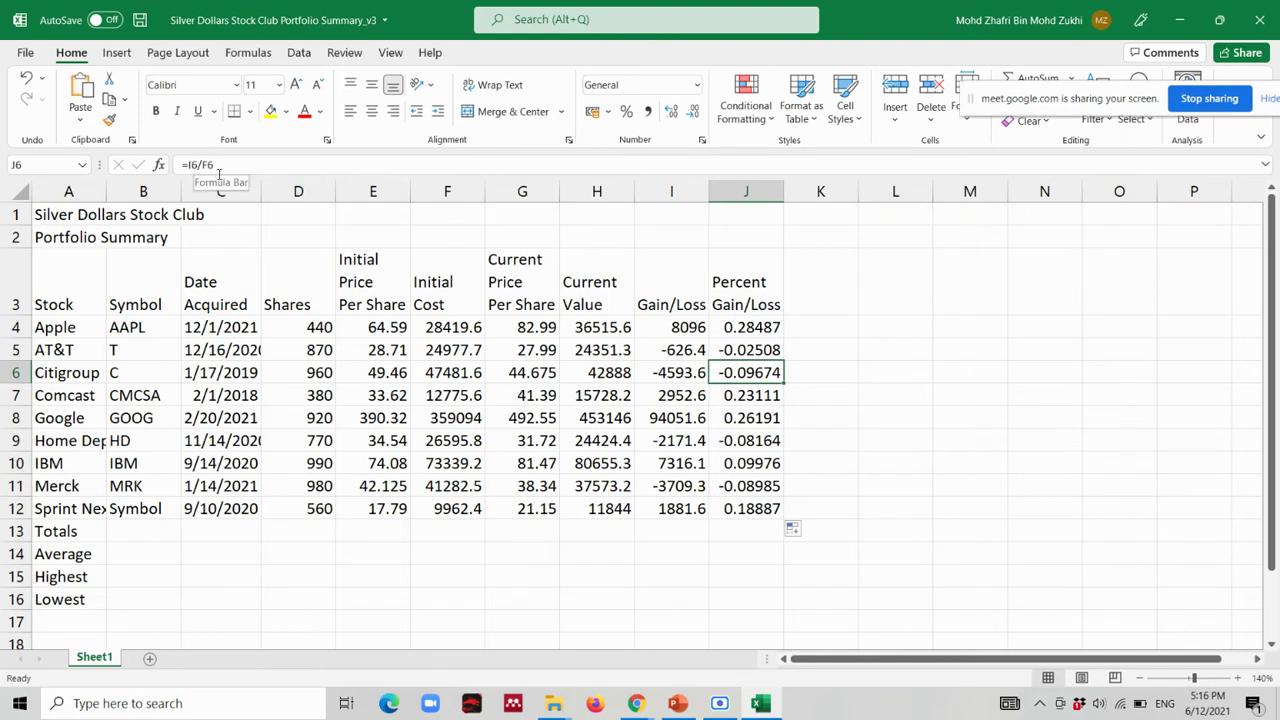
{"action": "left_click", "coordinate": [722, 397]}
{"action": "left_click", "coordinate": [752, 512]}
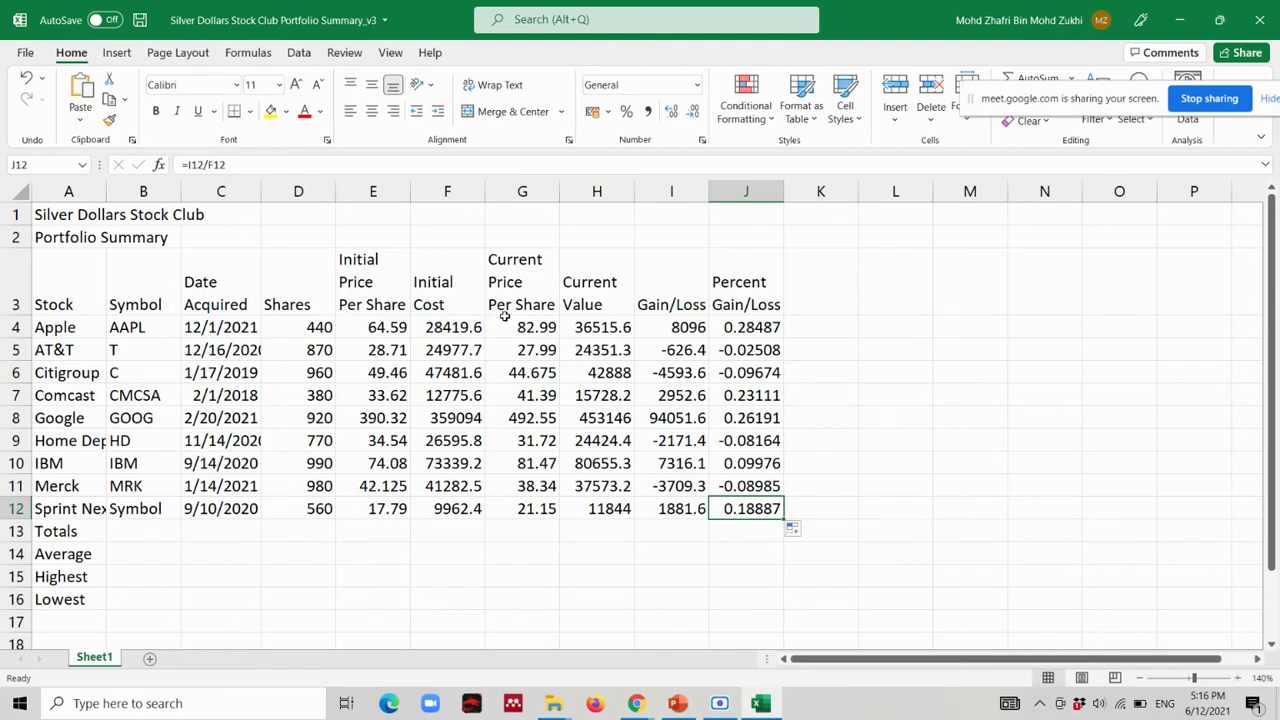
{"action": "left_click_drag", "start_coordinate": [437, 333], "coordinate": [450, 485]}
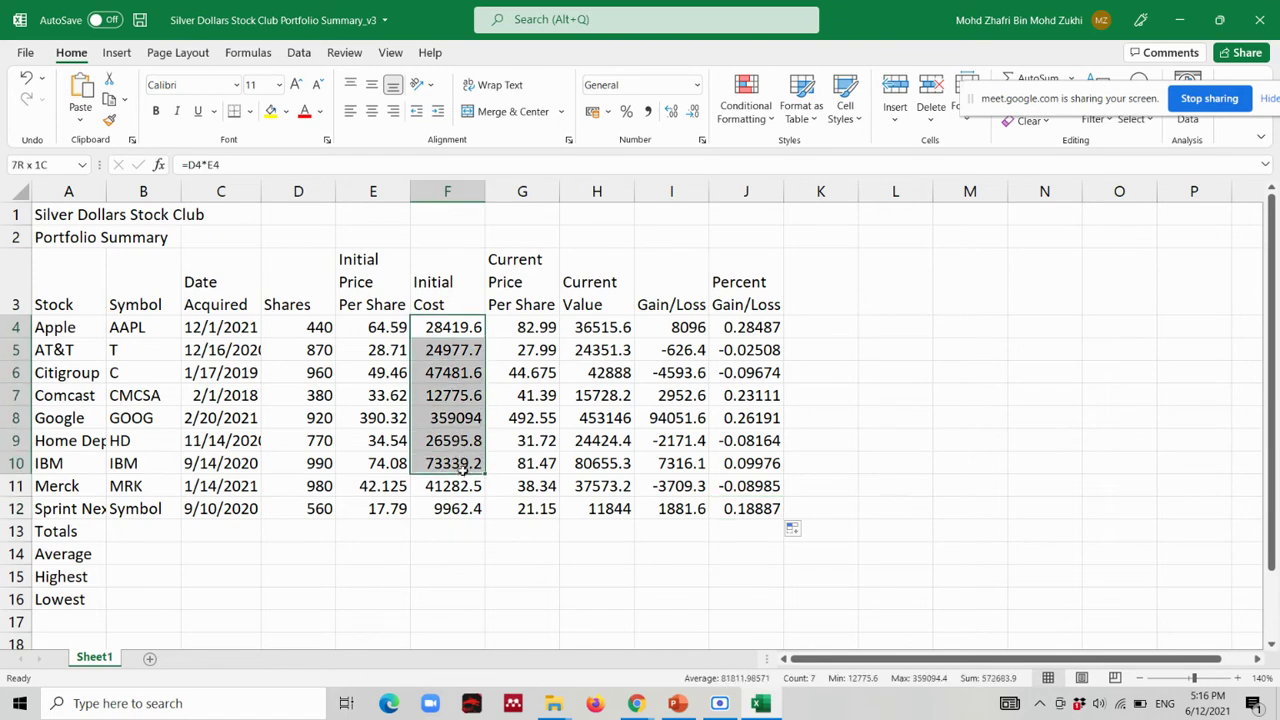
Advance the lesson deck to slide 25, Determining Totals Using the AutoSum Button.
{"action": "left_click", "coordinate": [678, 703]}
{"action": "left_click", "coordinate": [126, 576]}
{"action": "key", "text": "Down"}
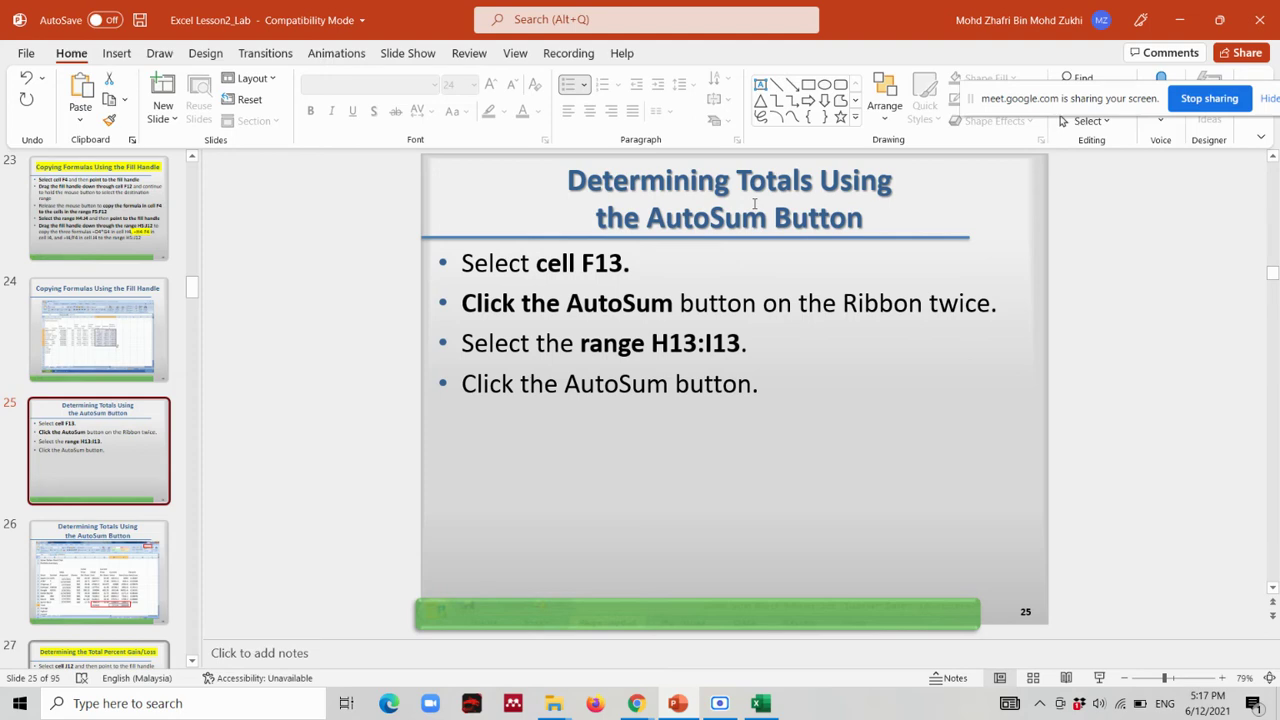
Back in Excel, move the sharing notice aside and select F13 for the Initial Cost total.
{"action": "key", "text": "alt+Tab"}
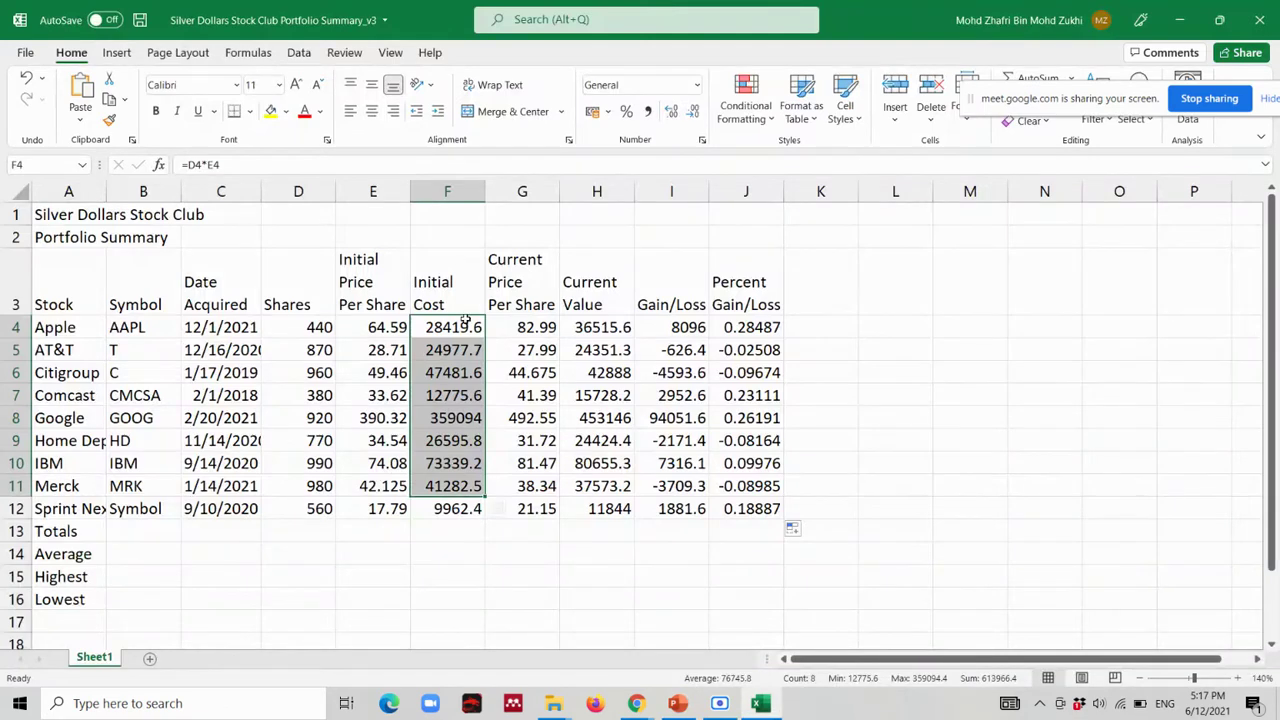
{"action": "left_click", "coordinate": [56, 533]}
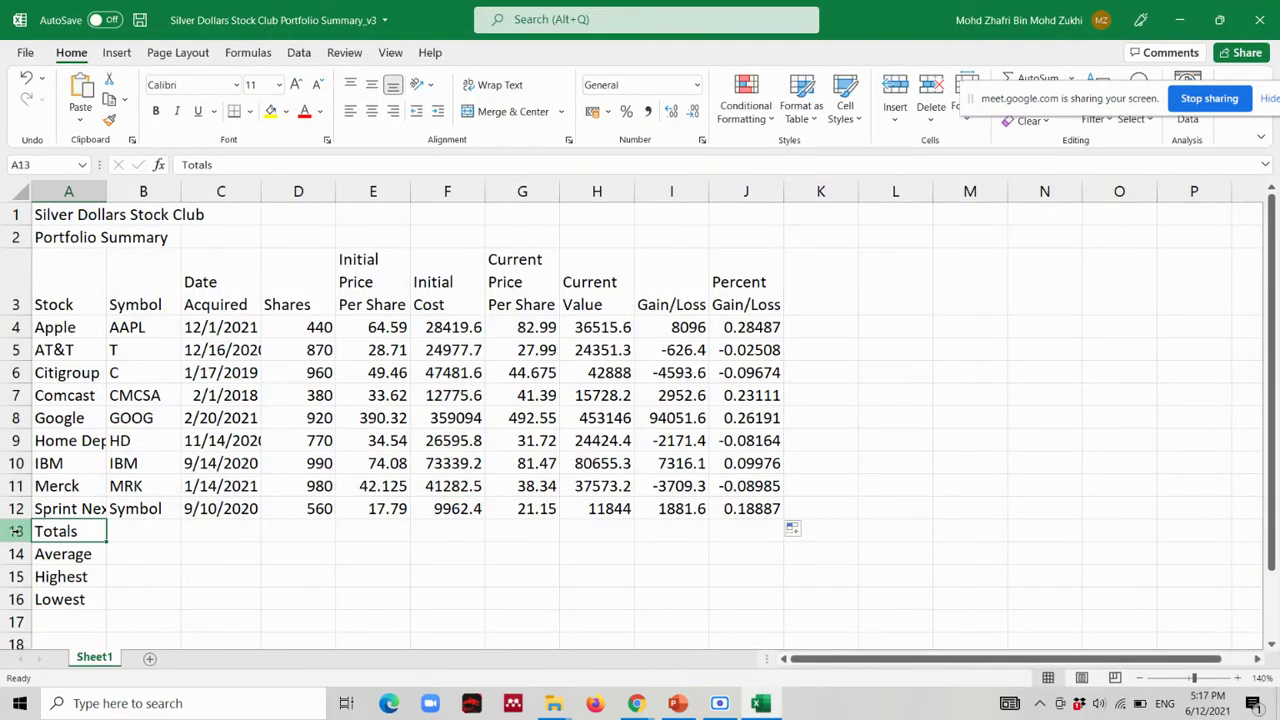
{"action": "key", "text": "alt+Tab"}
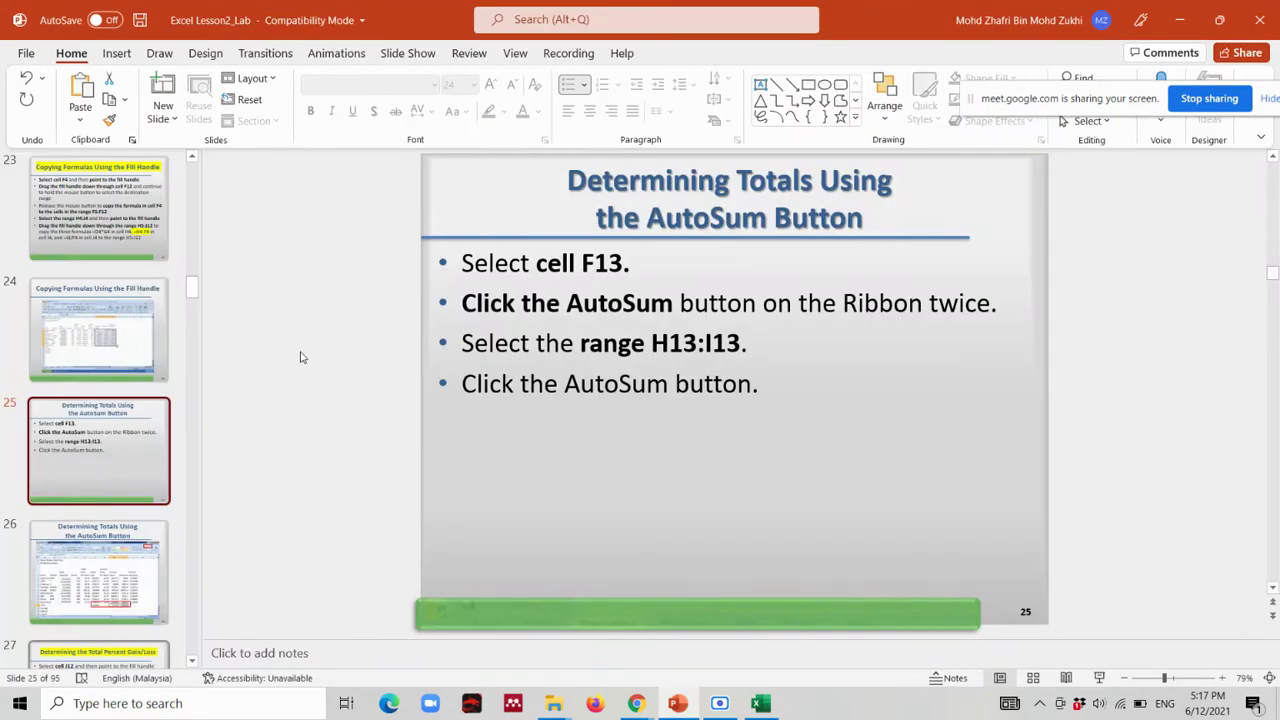
{"action": "key", "text": "alt+Tab"}
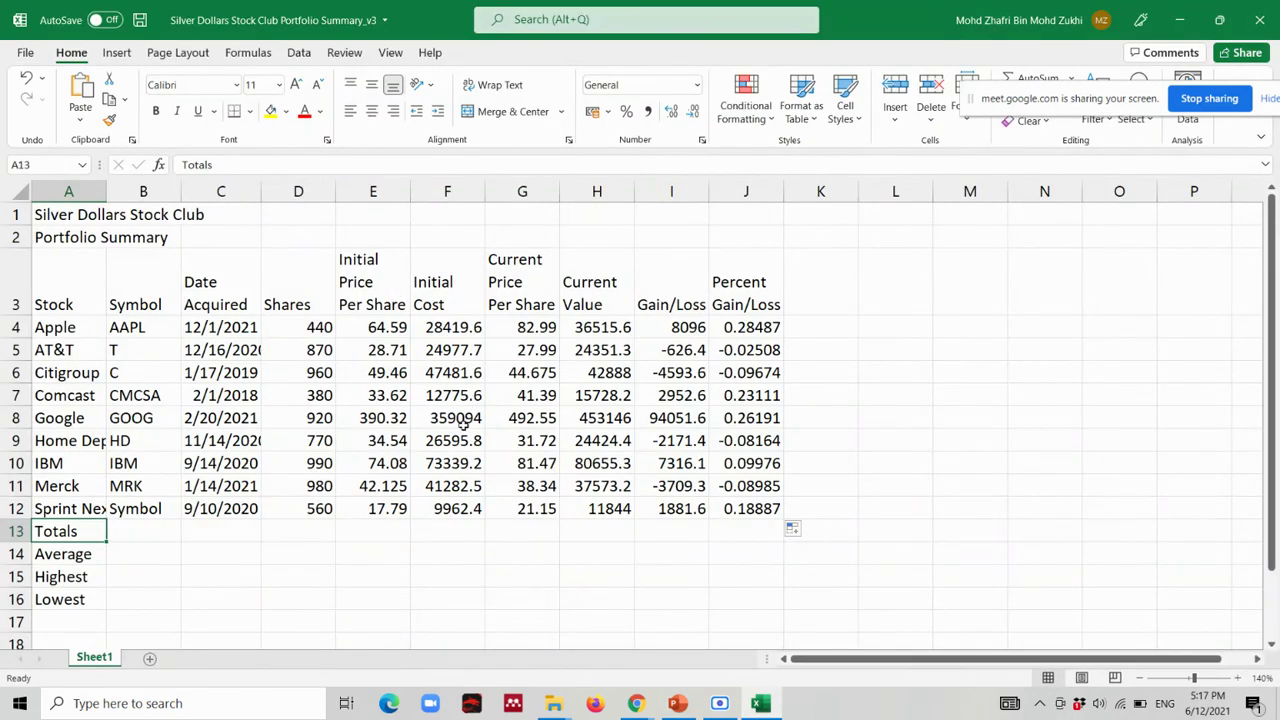
{"action": "left_click", "coordinate": [447, 535]}
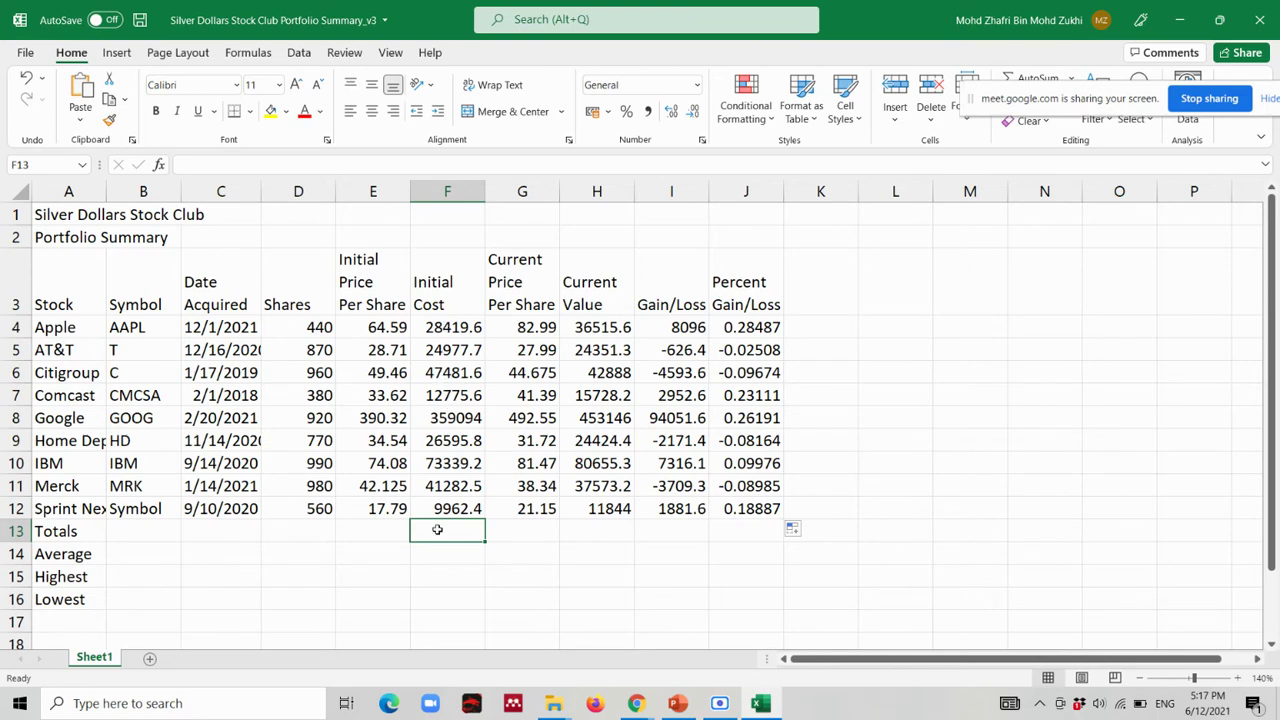
{"action": "key", "text": "alt+Tab"}
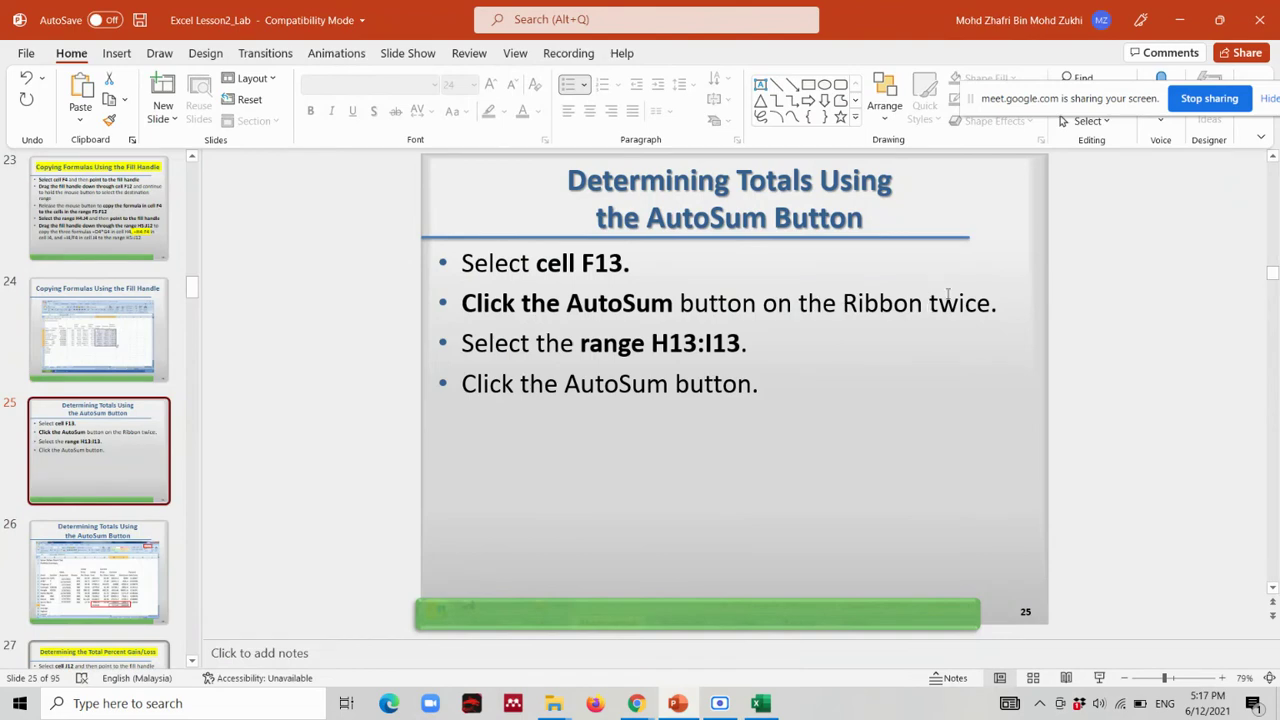
{"action": "key", "text": "alt+Tab"}
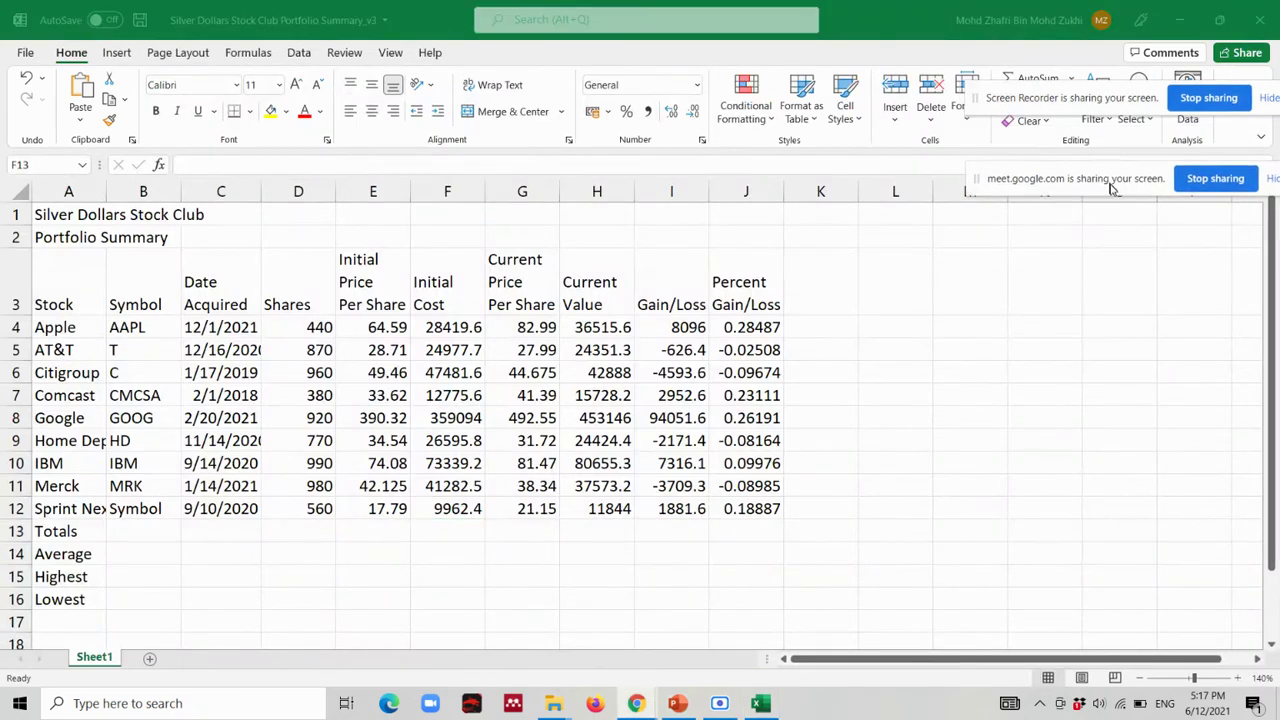
{"action": "left_click_drag", "start_coordinate": [1112, 104], "coordinate": [1117, 237]}
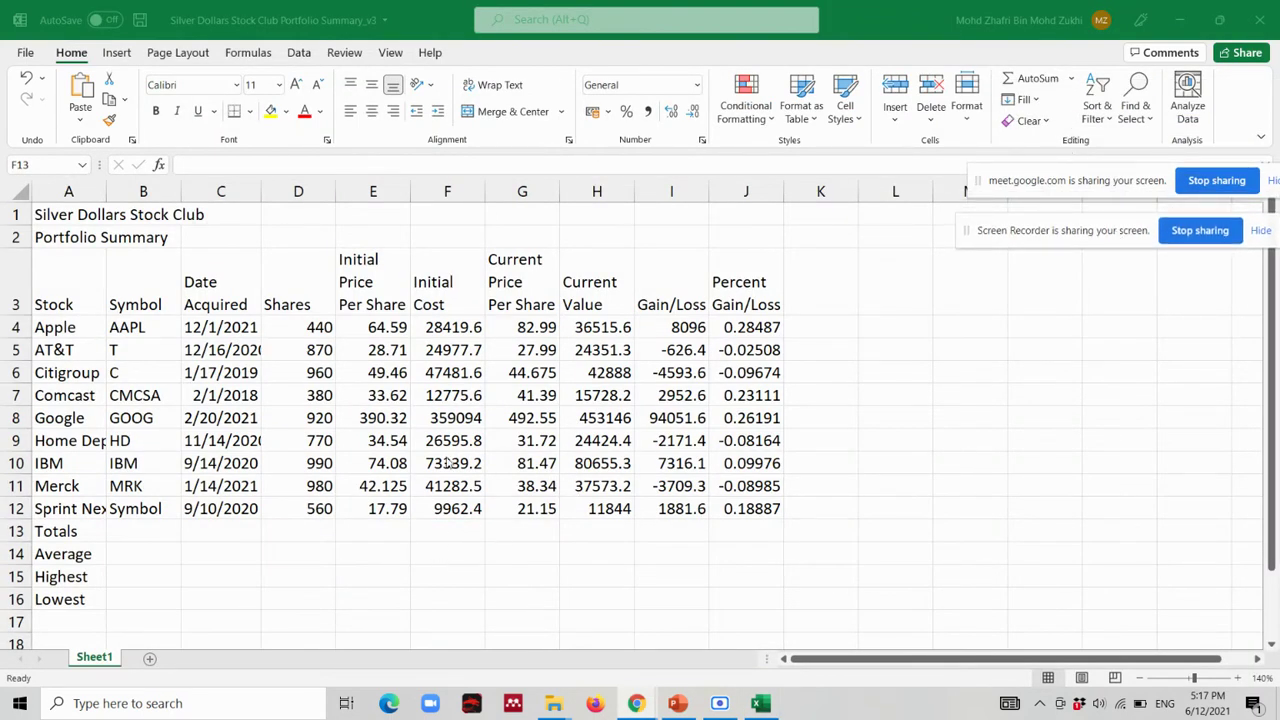
{"action": "left_click", "coordinate": [462, 531]}
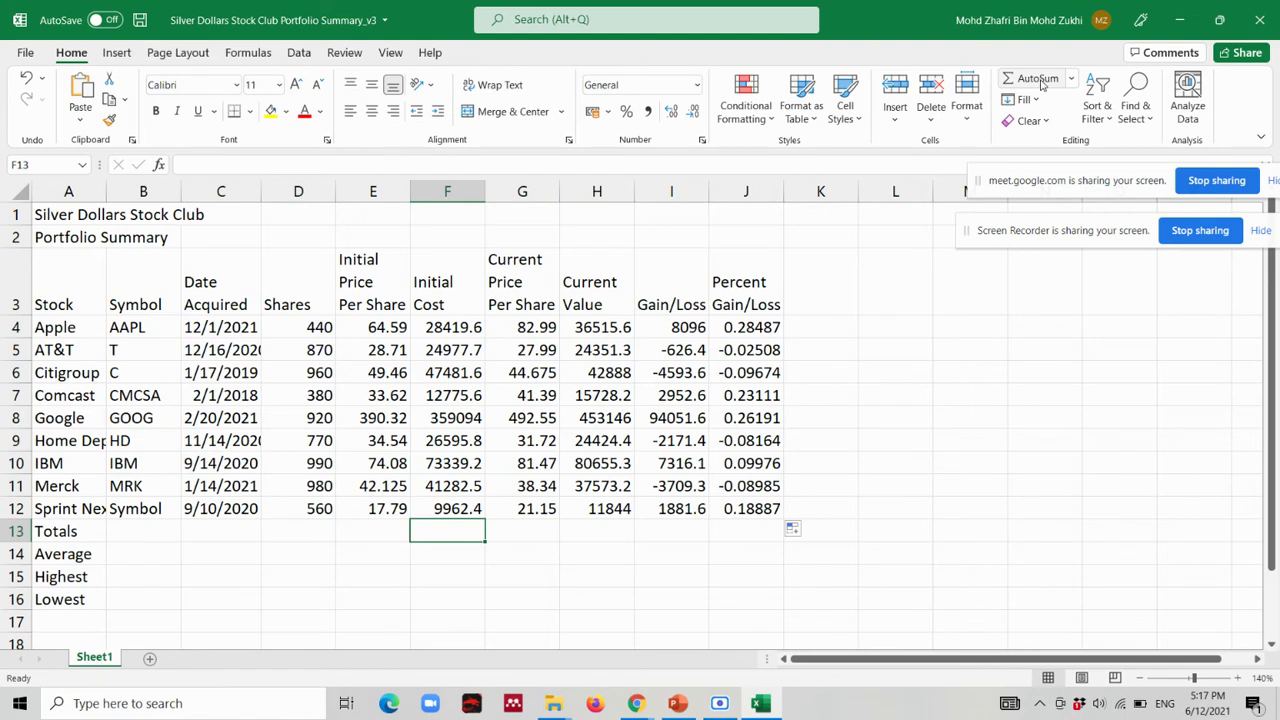
AutoSum F13 to =SUM(F4:F12) giving 623929, redoing it after an undo, then highlight F4:F12.
{"action": "left_click", "coordinate": [1040, 80]}
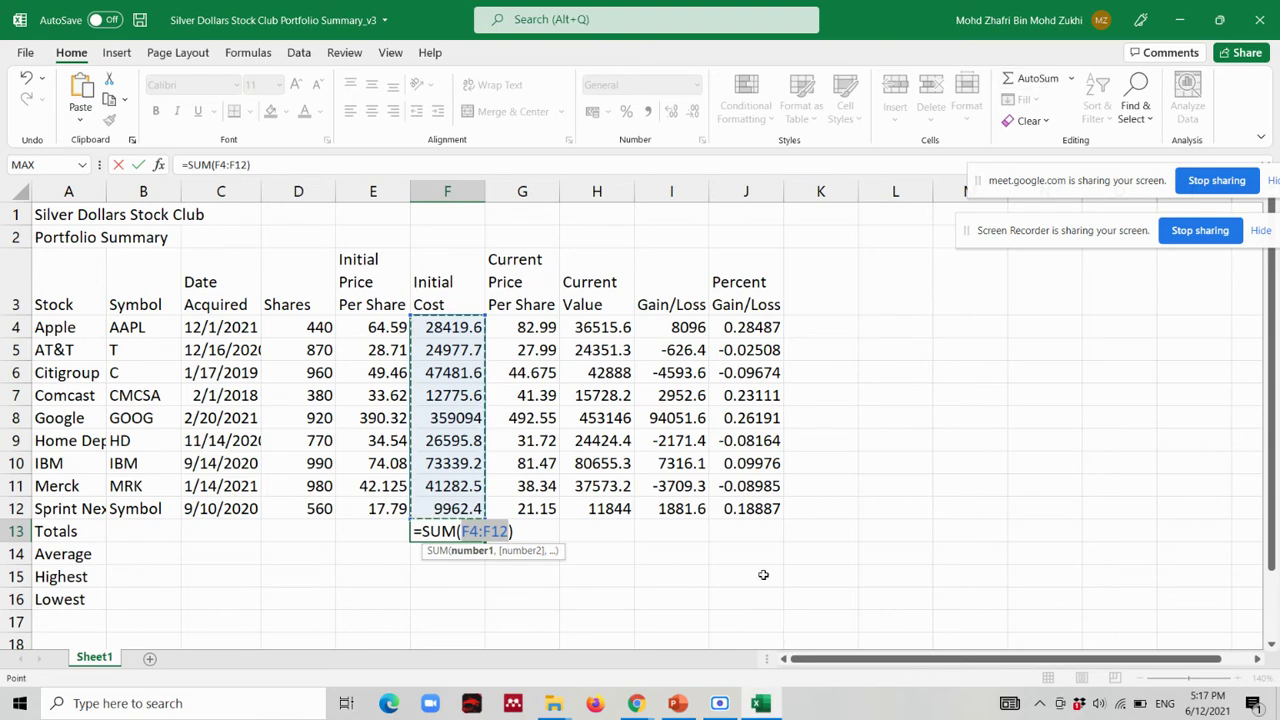
{"action": "key", "text": "Return"}
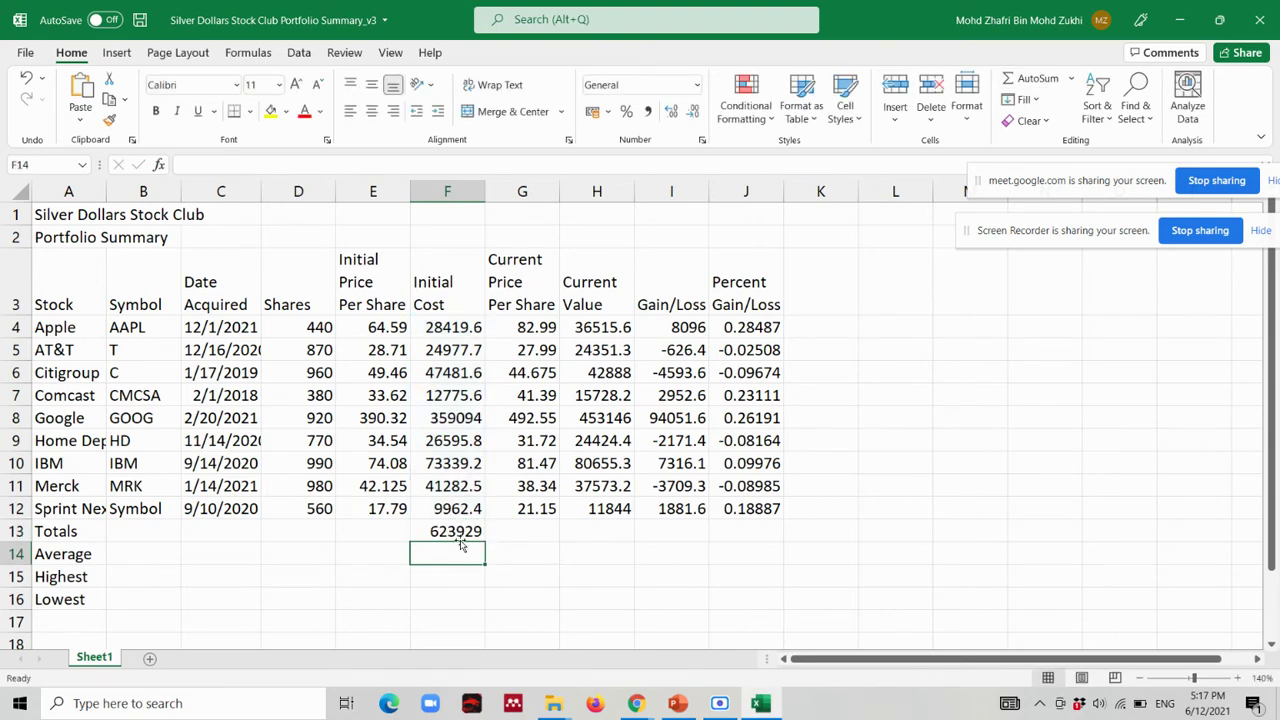
{"action": "left_click", "coordinate": [457, 531]}
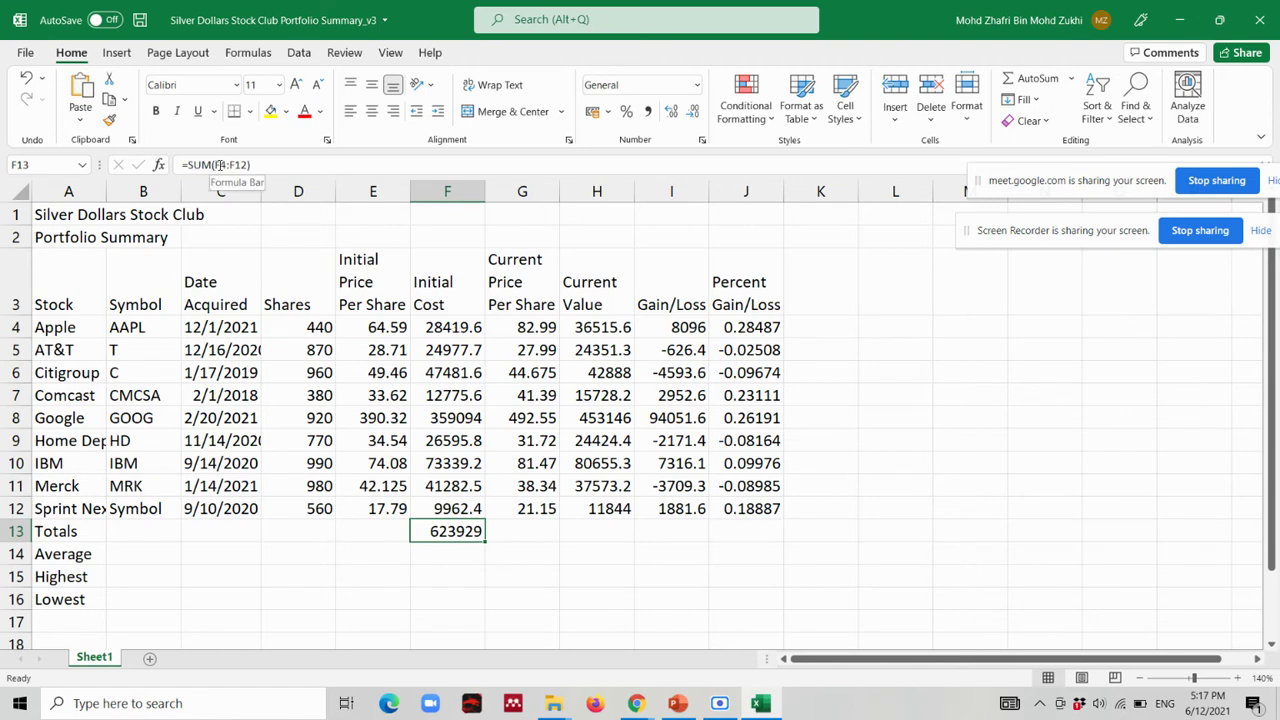
{"action": "left_click", "coordinate": [918, 526]}
{"action": "key", "text": "ctrl+z"}
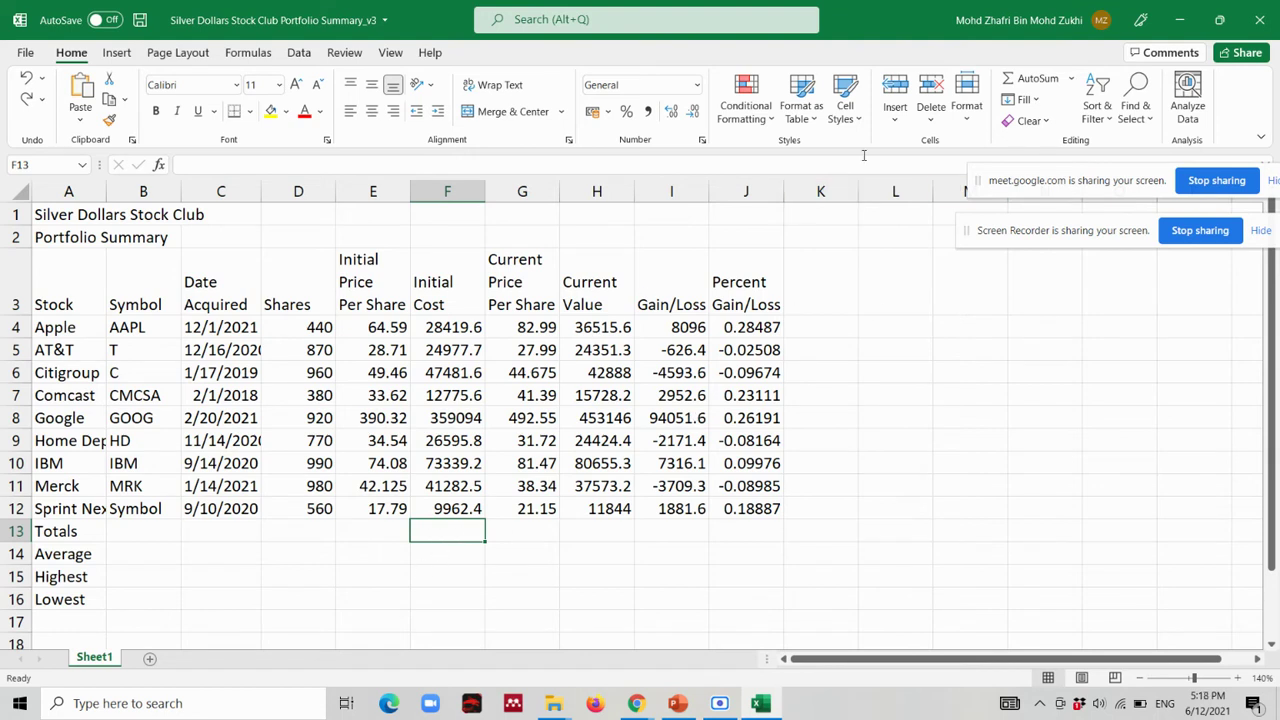
{"action": "left_click", "coordinate": [1028, 85]}
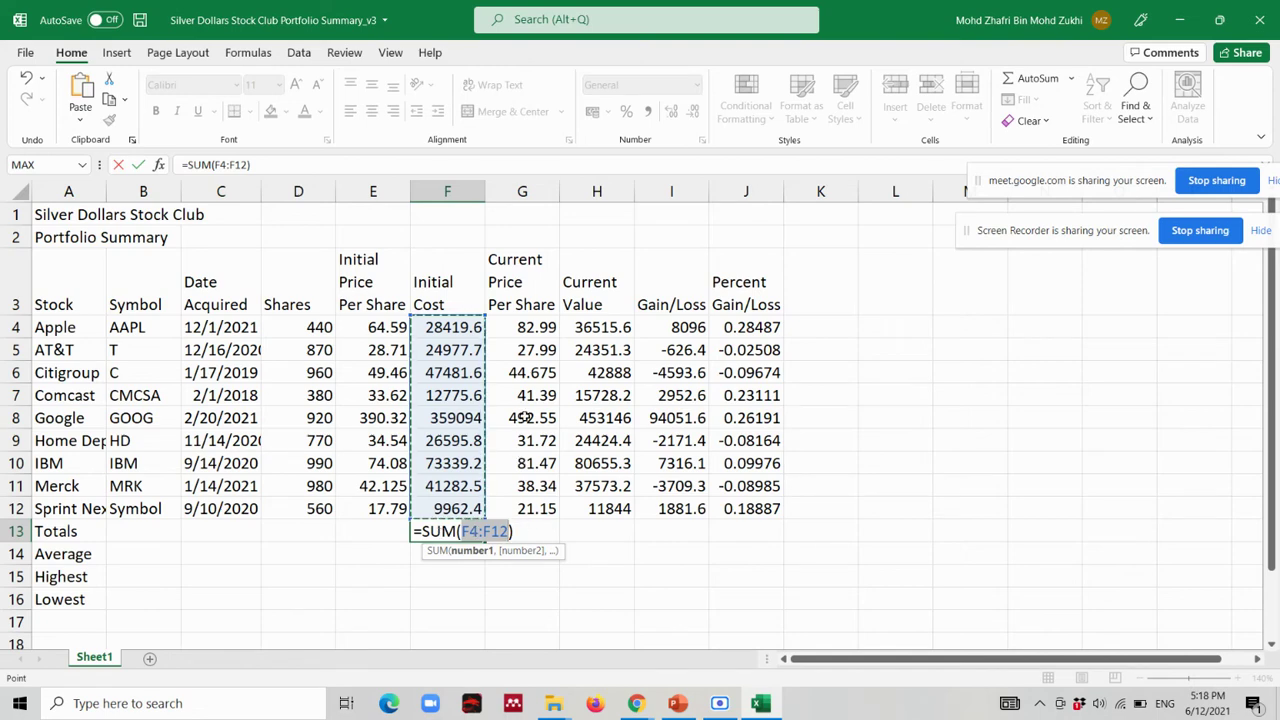
{"action": "key", "text": "Return"}
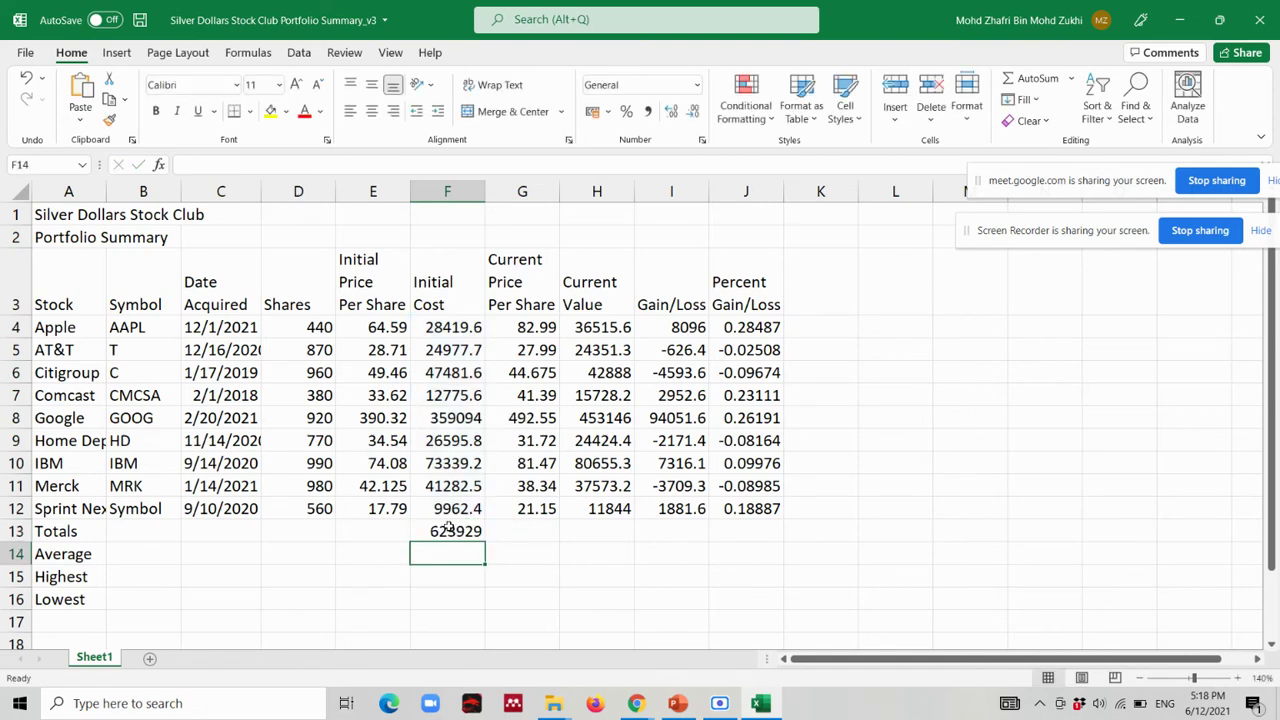
{"action": "left_click", "coordinate": [456, 532]}
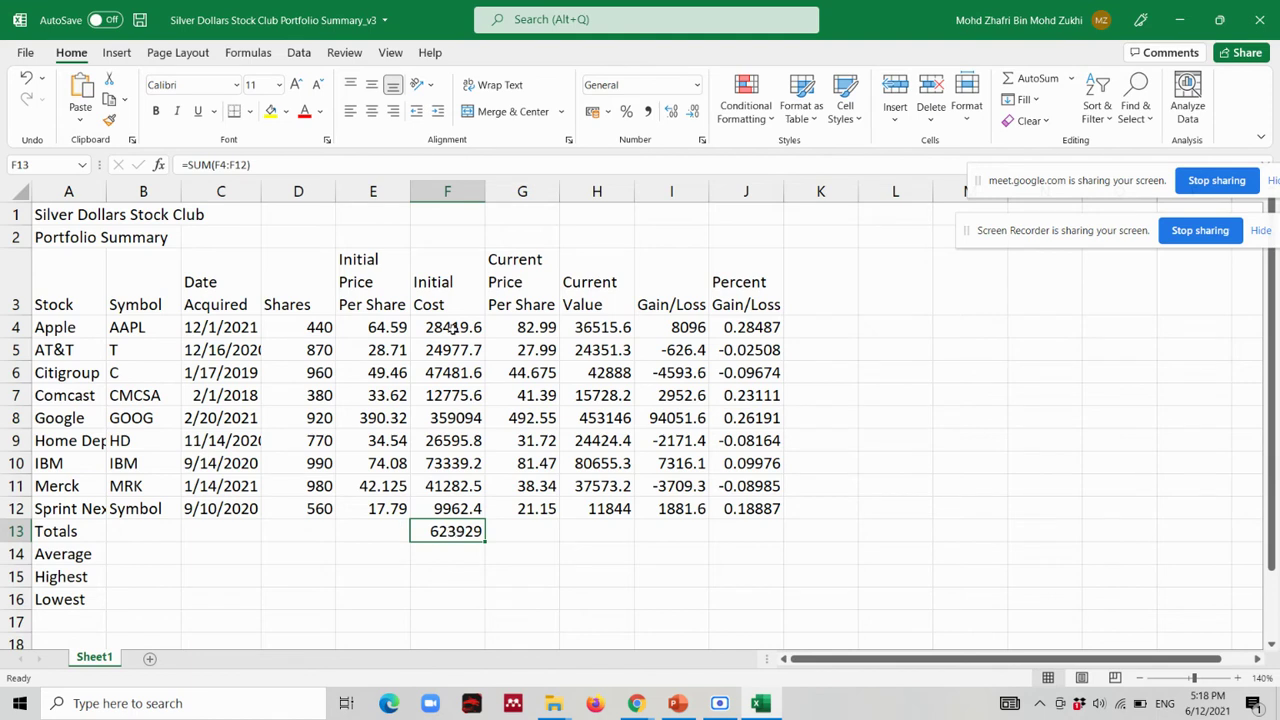
{"action": "left_click_drag", "start_coordinate": [456, 332], "coordinate": [462, 508]}
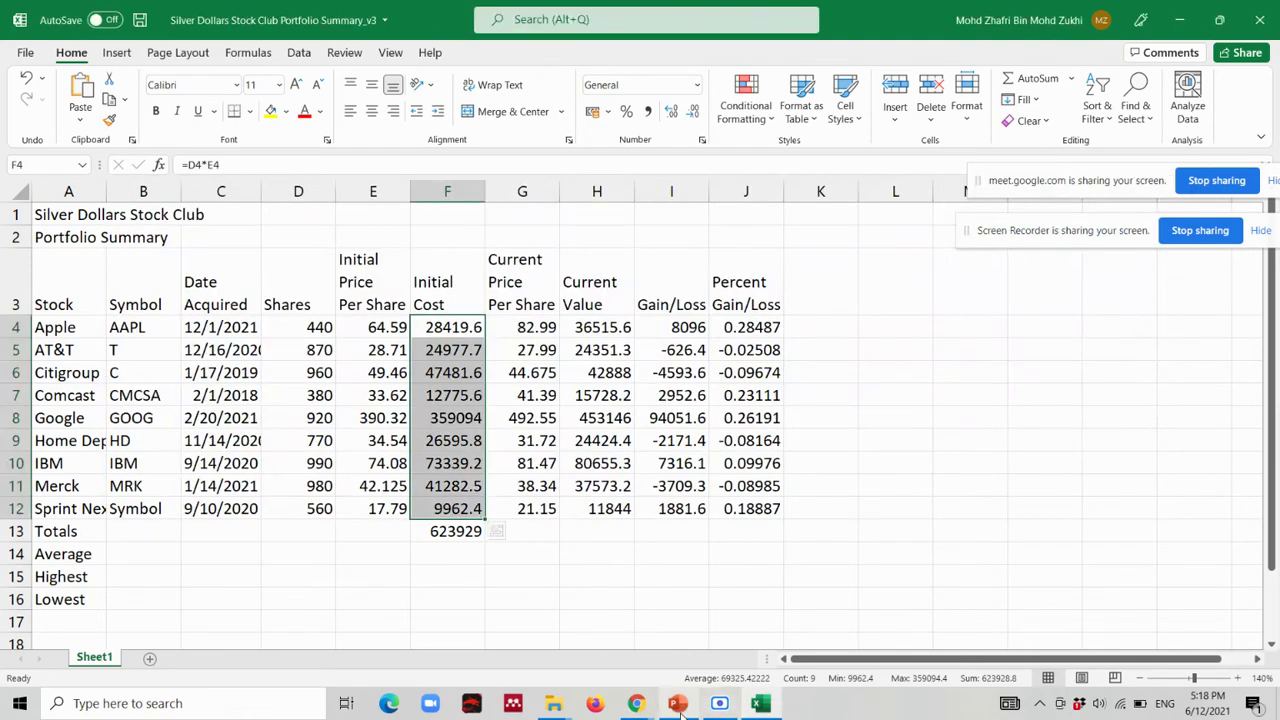
Select H13:I13 and AutoSum the Current Value and Gain/Loss columns.
{"action": "left_click", "coordinate": [679, 705]}
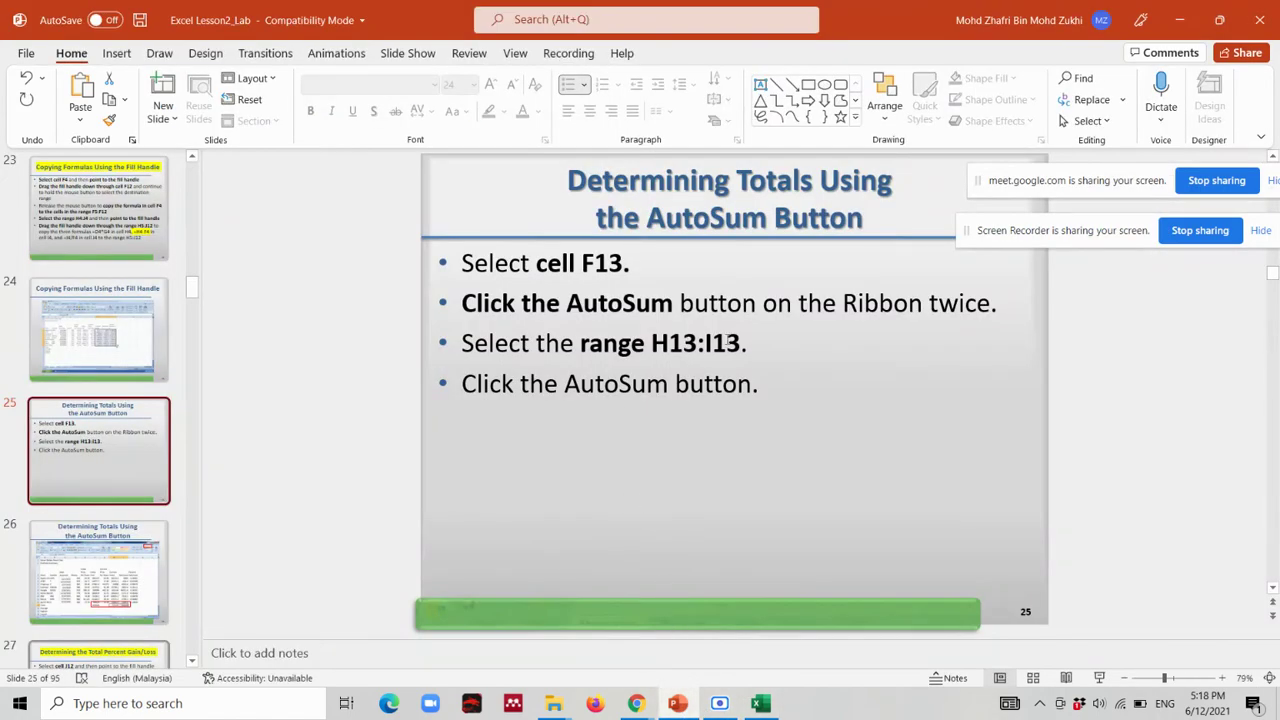
{"action": "key", "text": "alt+Tab"}
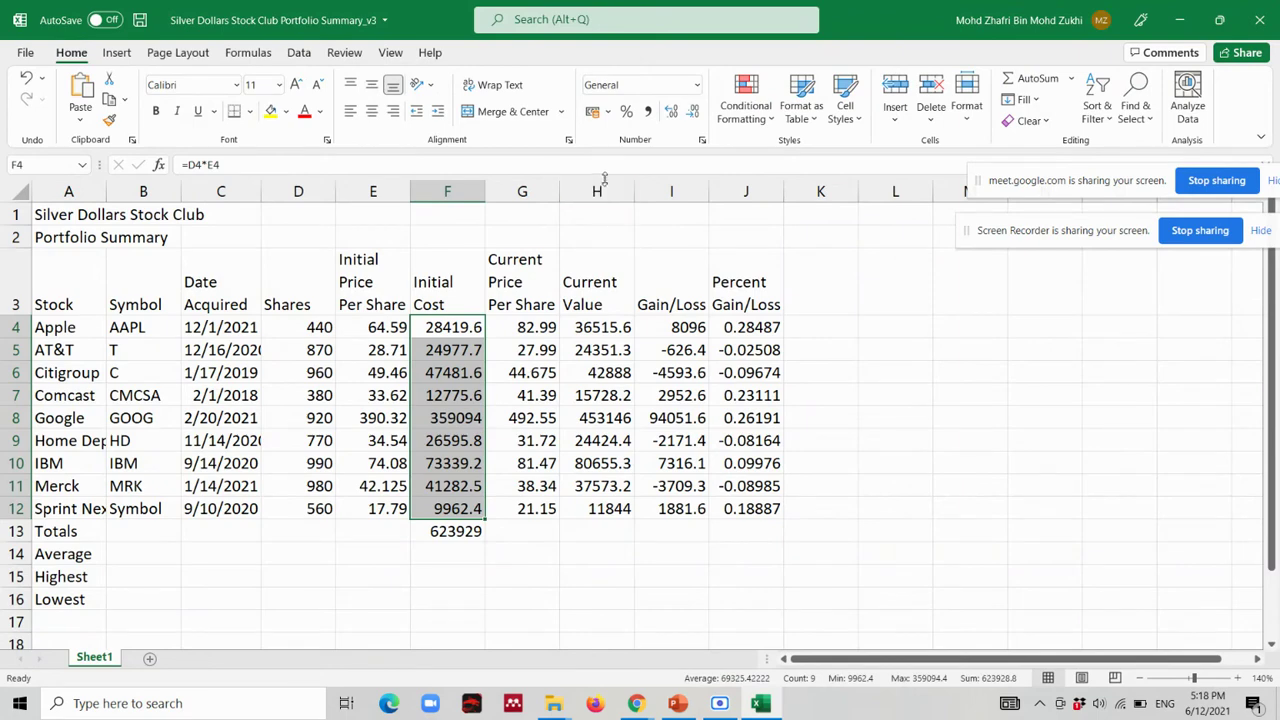
{"action": "left_click", "coordinate": [604, 529]}
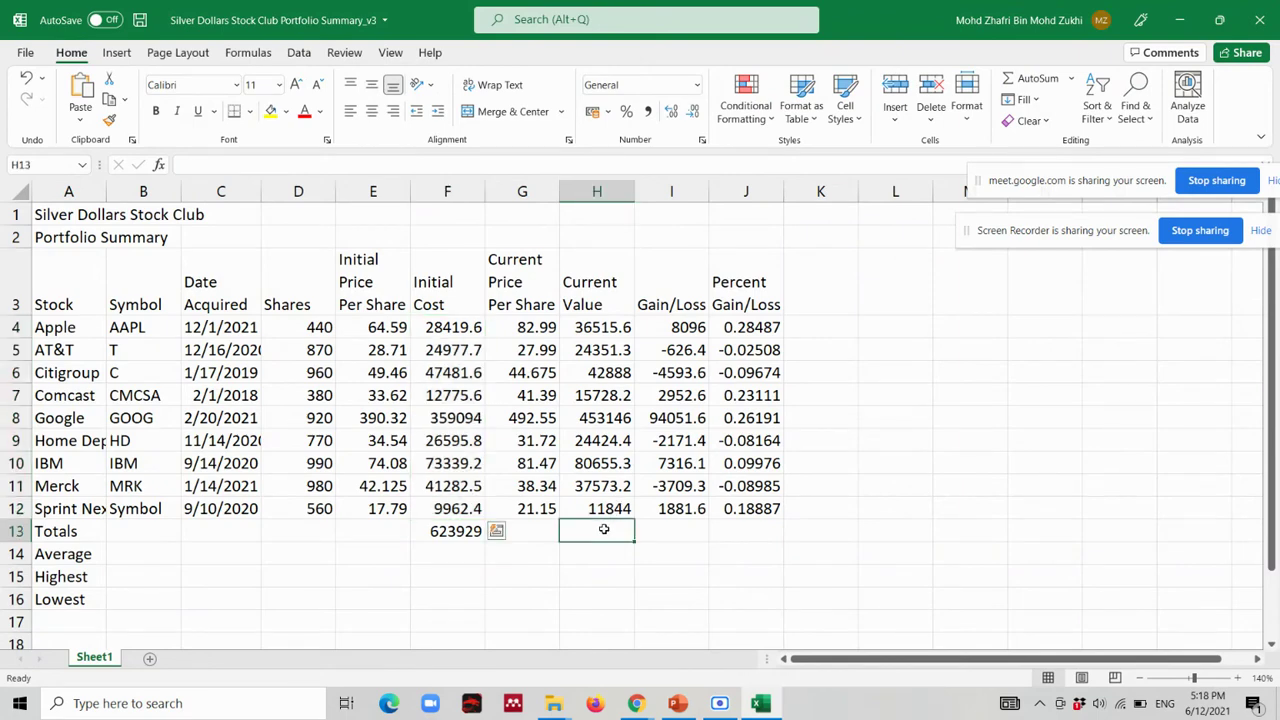
{"action": "left_click_drag", "start_coordinate": [604, 529], "coordinate": [656, 528]}
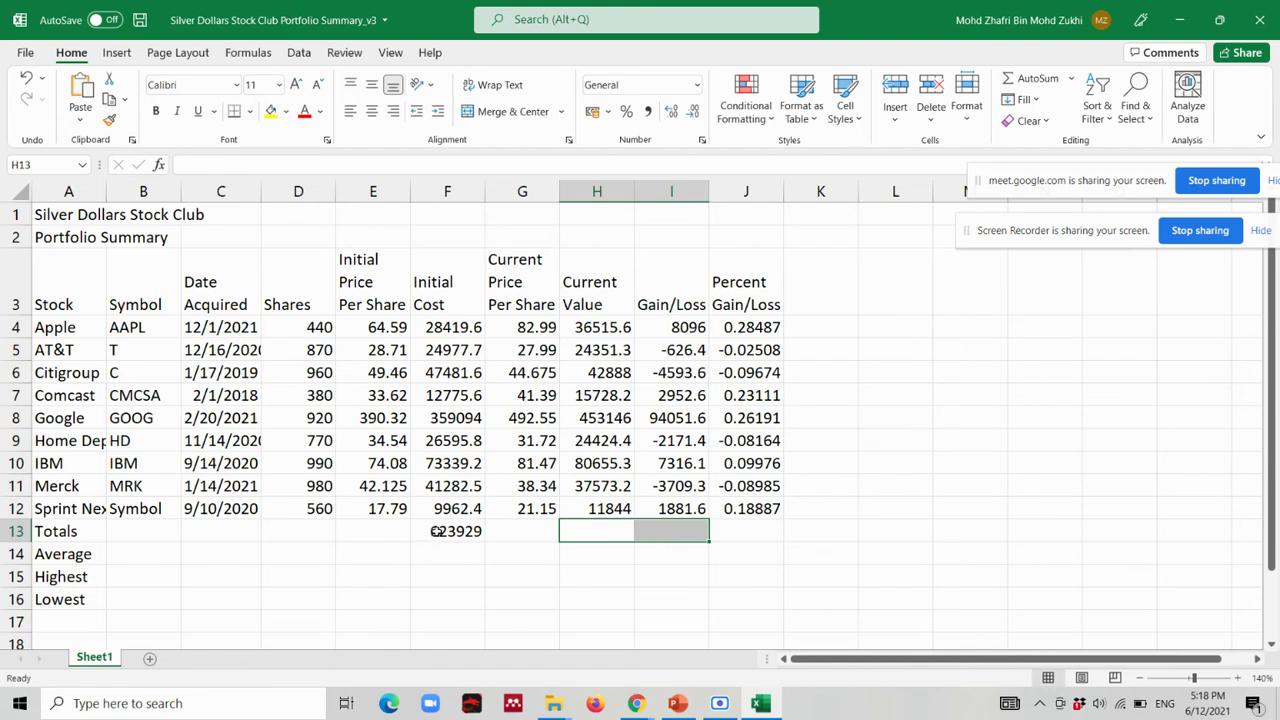
{"action": "left_click", "coordinate": [437, 531]}
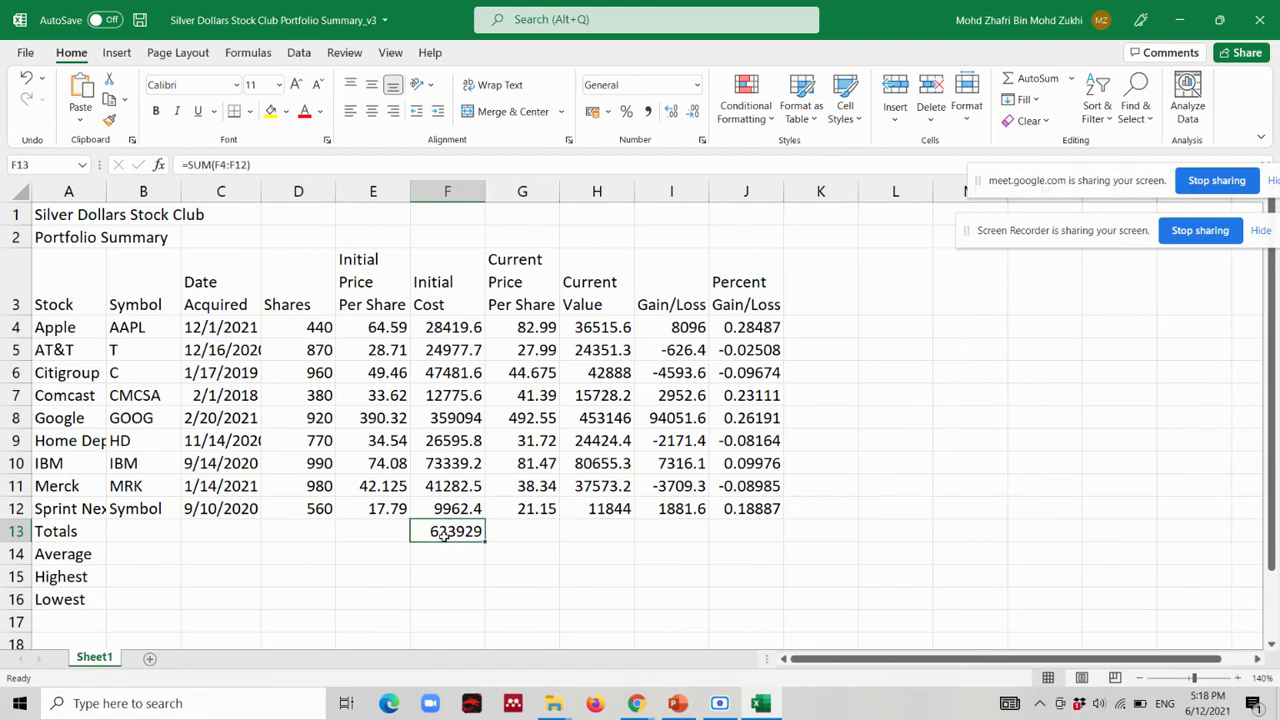
{"action": "left_click_drag", "start_coordinate": [606, 530], "coordinate": [662, 531]}
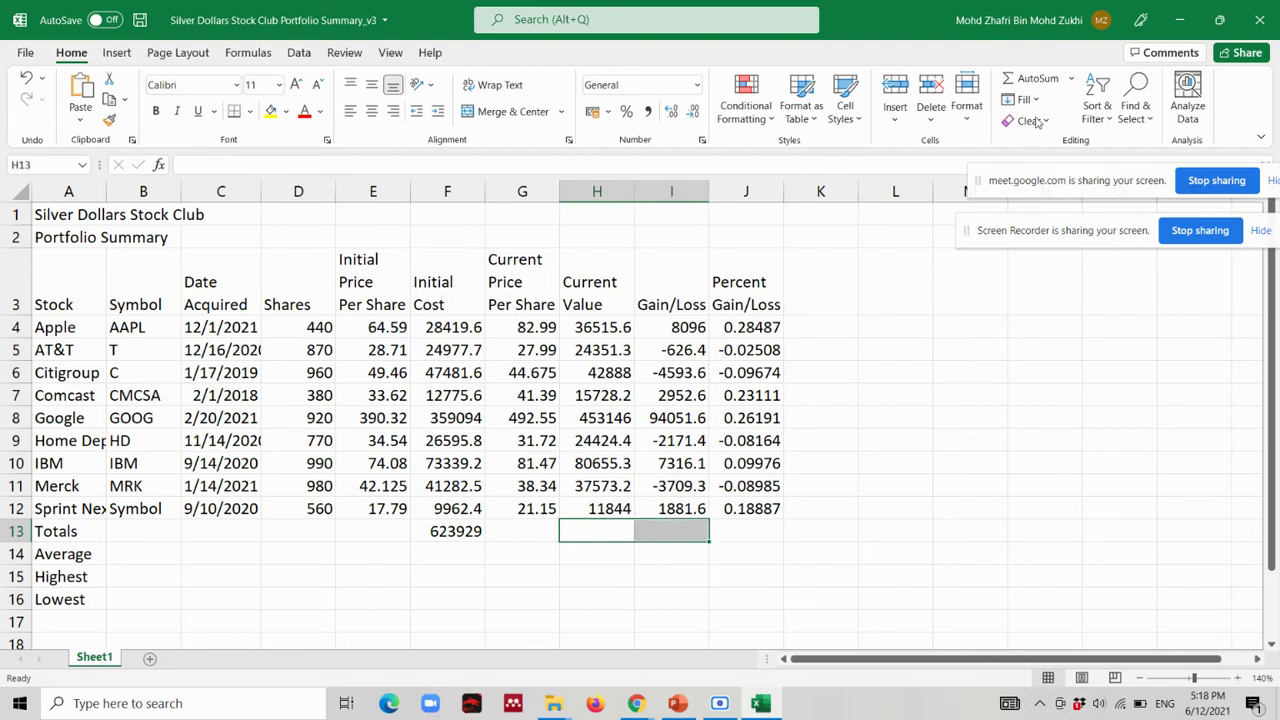
{"action": "left_click", "coordinate": [1030, 78]}
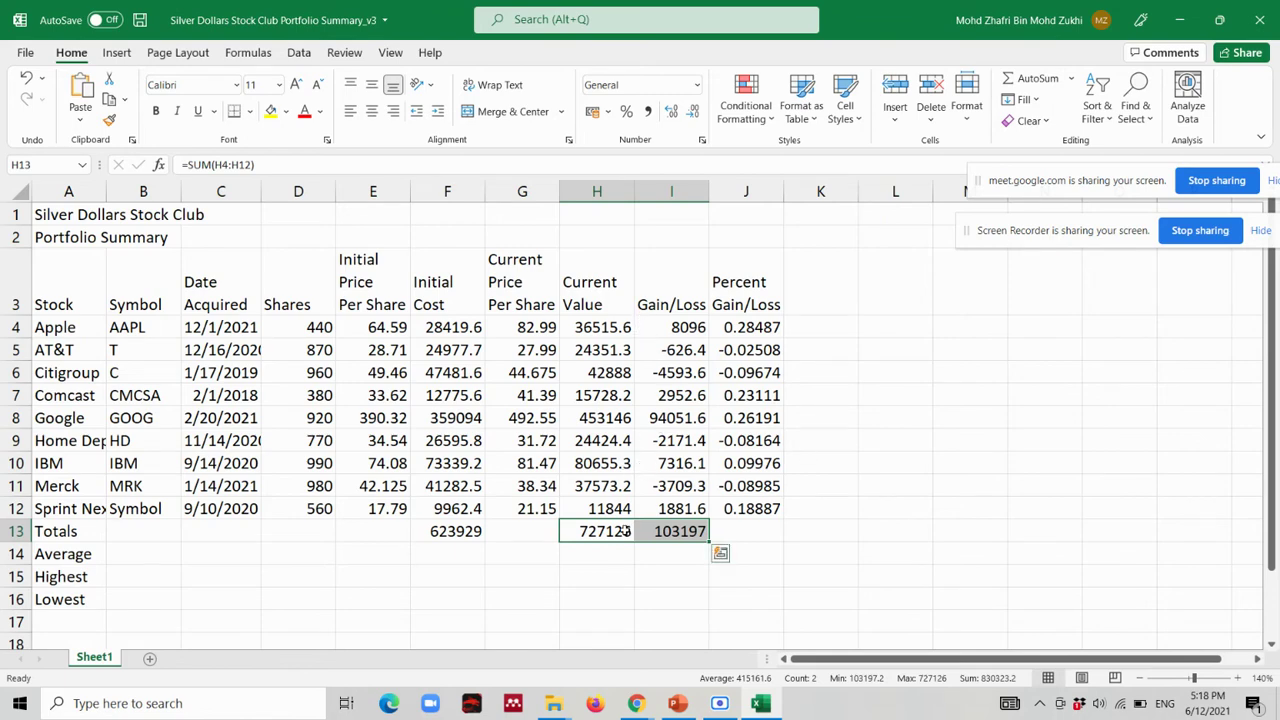
Verify the totals, 727126 in H13 and 103197 in I13, against their summed ranges.
{"action": "left_click", "coordinate": [622, 531]}
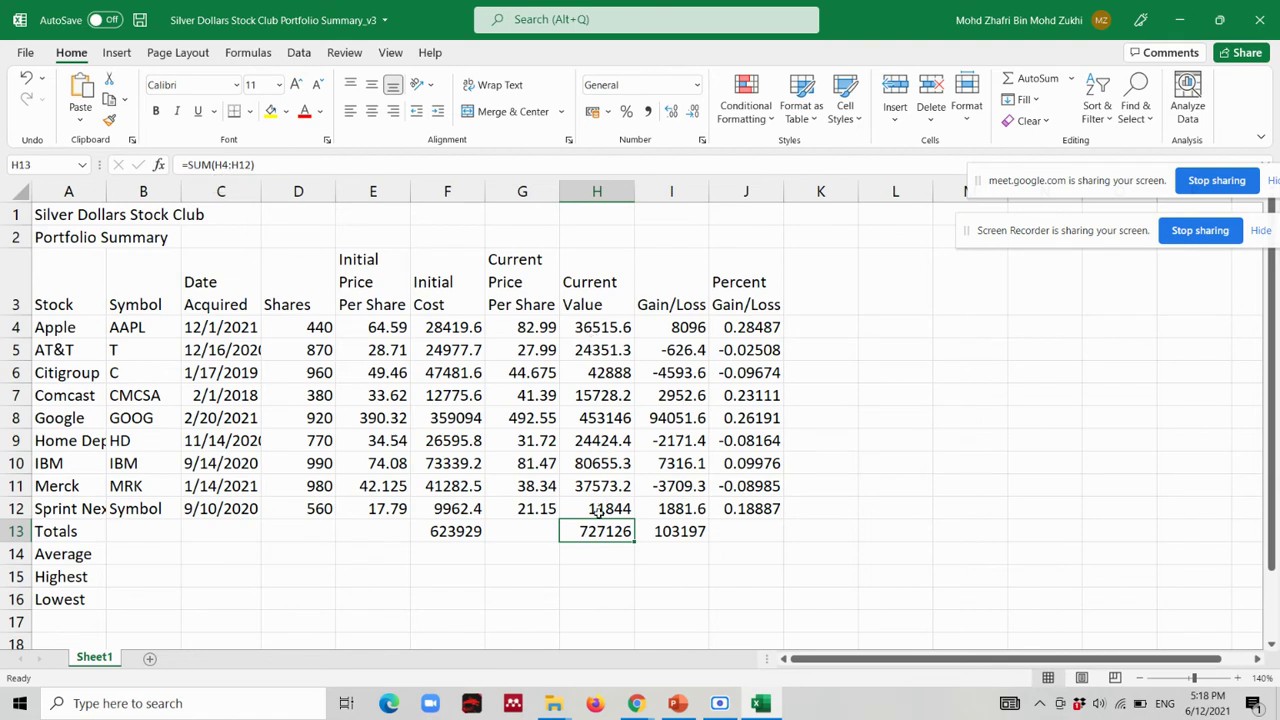
{"action": "left_click", "coordinate": [674, 528]}
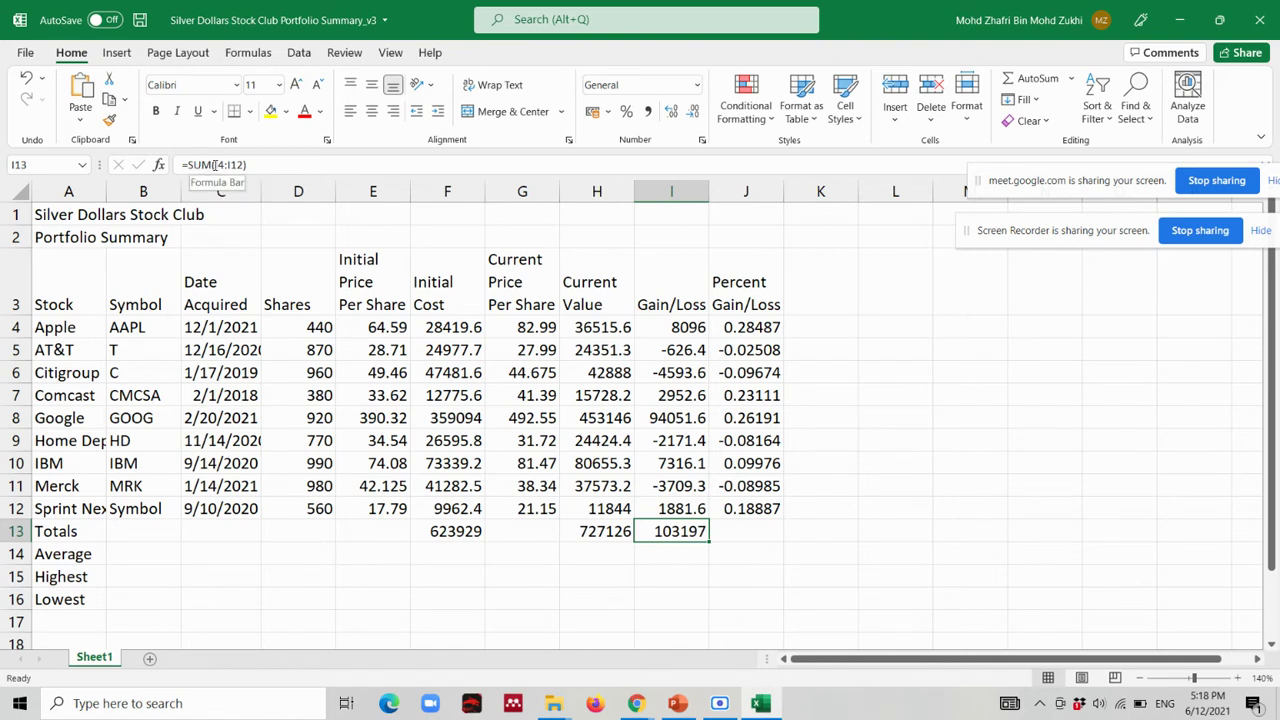
{"action": "left_click_drag", "start_coordinate": [684, 327], "coordinate": [688, 505]}
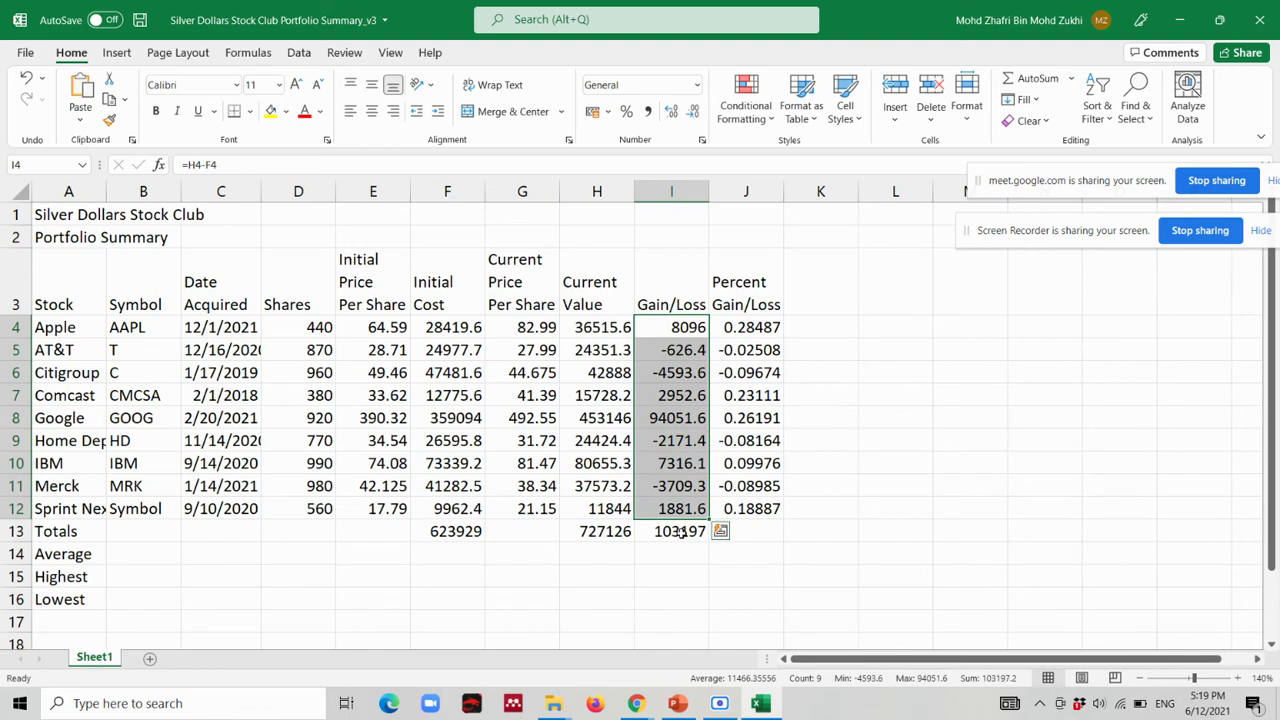
{"action": "left_click", "coordinate": [679, 533]}
{"action": "left_click_drag", "start_coordinate": [594, 326], "coordinate": [604, 505]}
{"action": "left_click", "coordinate": [605, 531]}
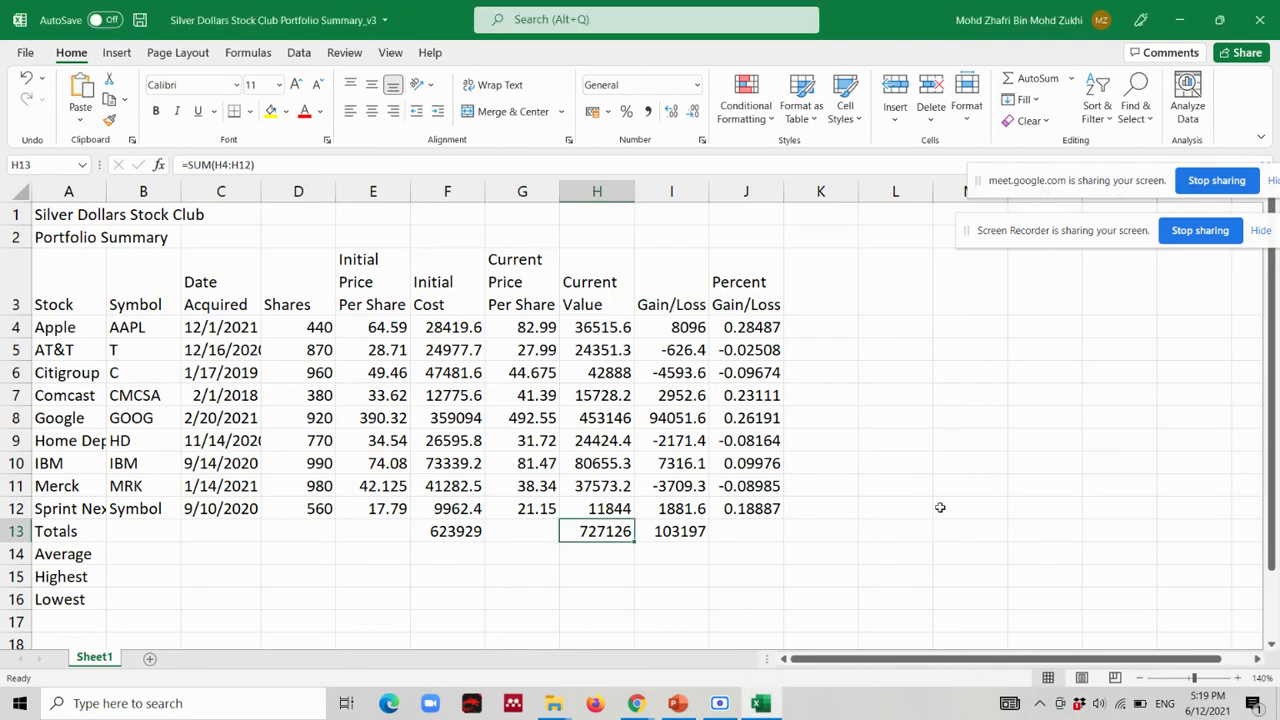
Clear the old totals from H13:I13 and select that range.
{"action": "key", "text": "shift+Right"}
{"action": "key", "text": "Delete"}
{"action": "left_click", "coordinate": [952, 471]}
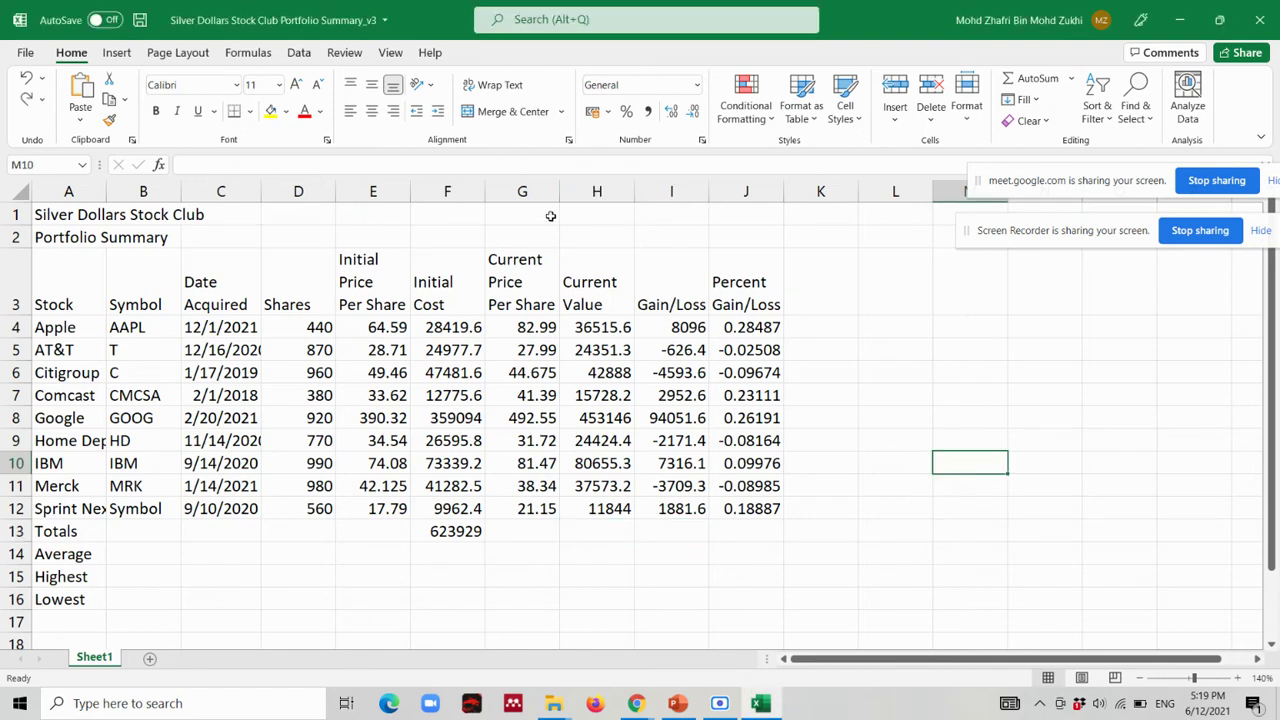
{"action": "left_click", "coordinate": [604, 533]}
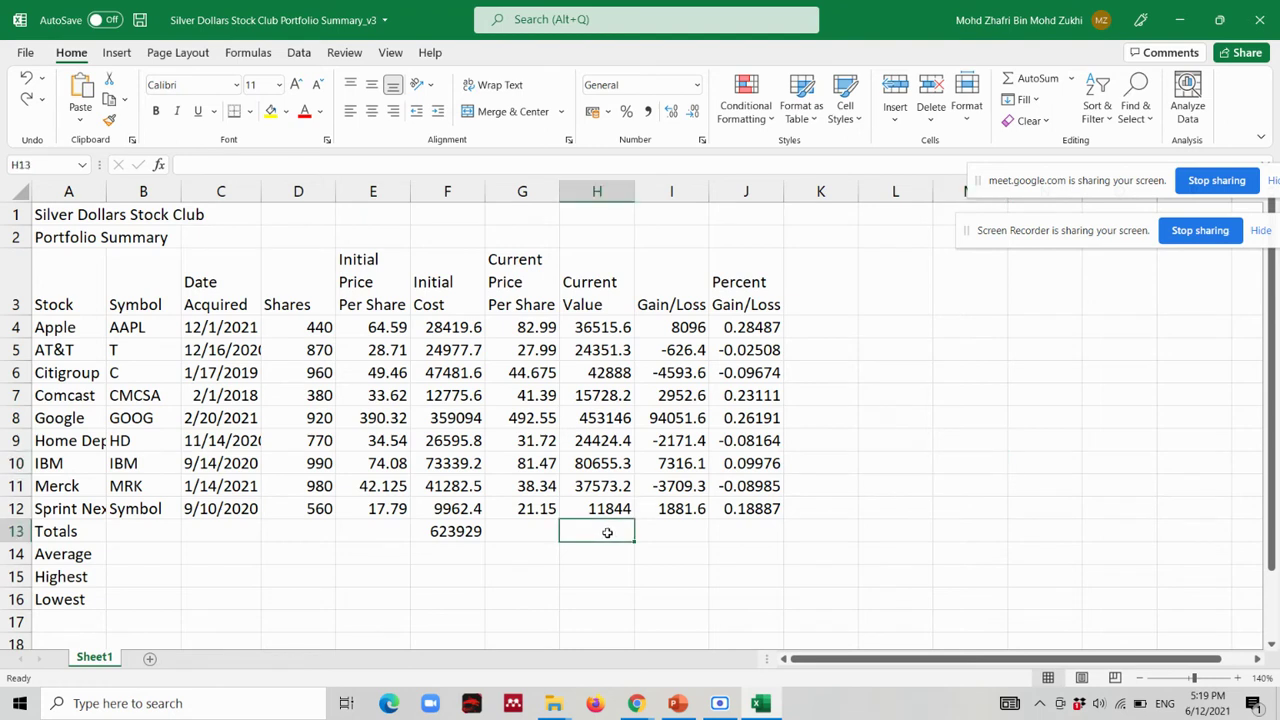
{"action": "left_click_drag", "start_coordinate": [607, 533], "coordinate": [640, 533]}
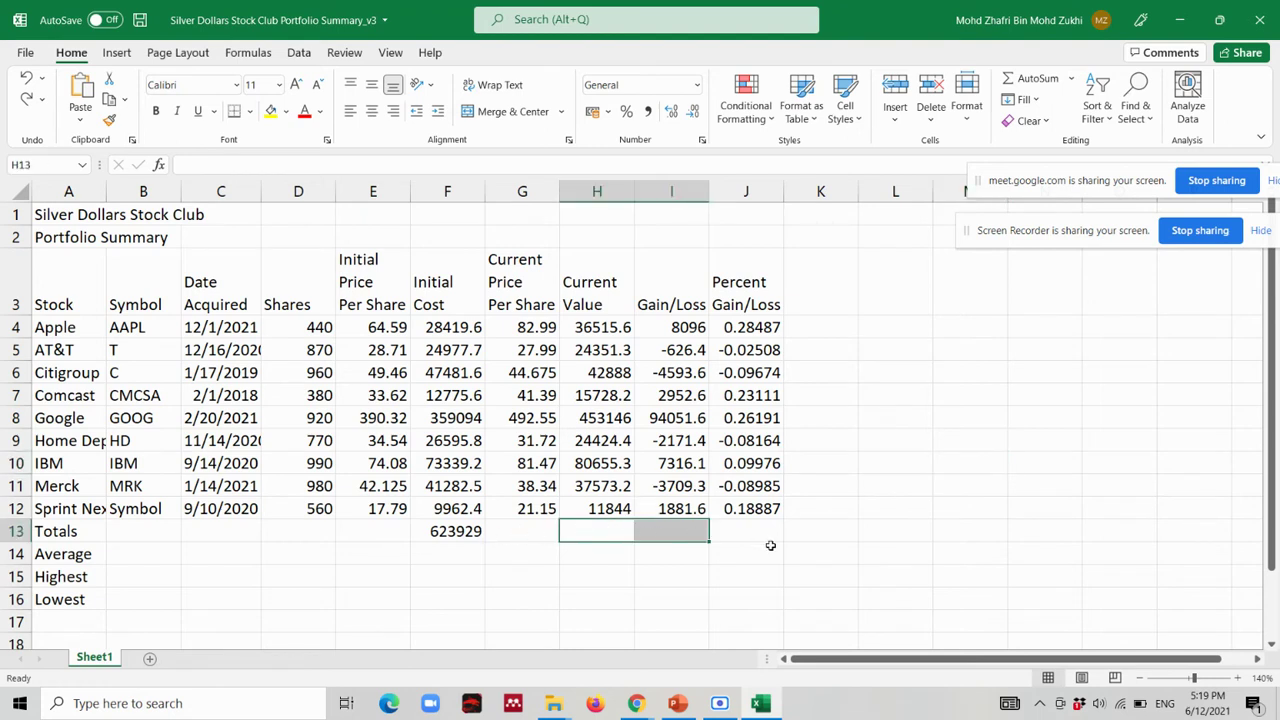
AutoSum H13:I13 to total Current Value (727126) and Gain/Loss (103197), checking =SUM(H4:H12).
{"action": "left_click", "coordinate": [453, 535]}
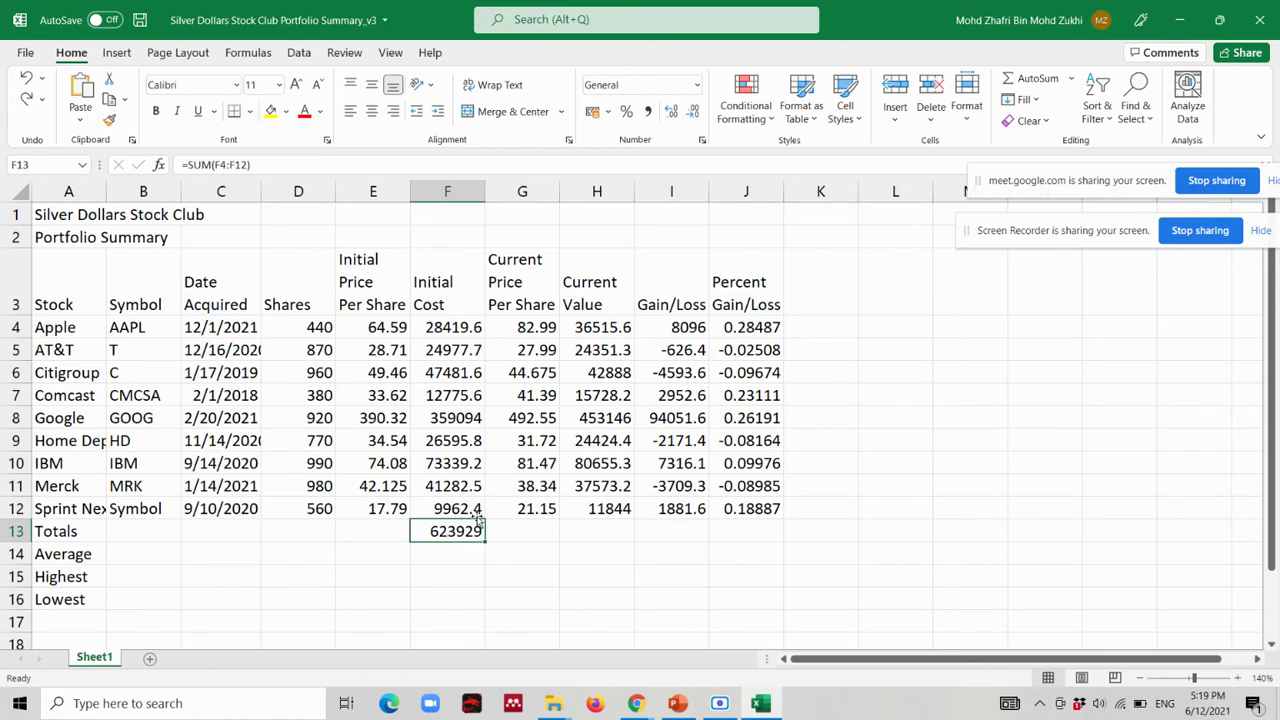
{"action": "left_click_drag", "start_coordinate": [613, 531], "coordinate": [655, 527]}
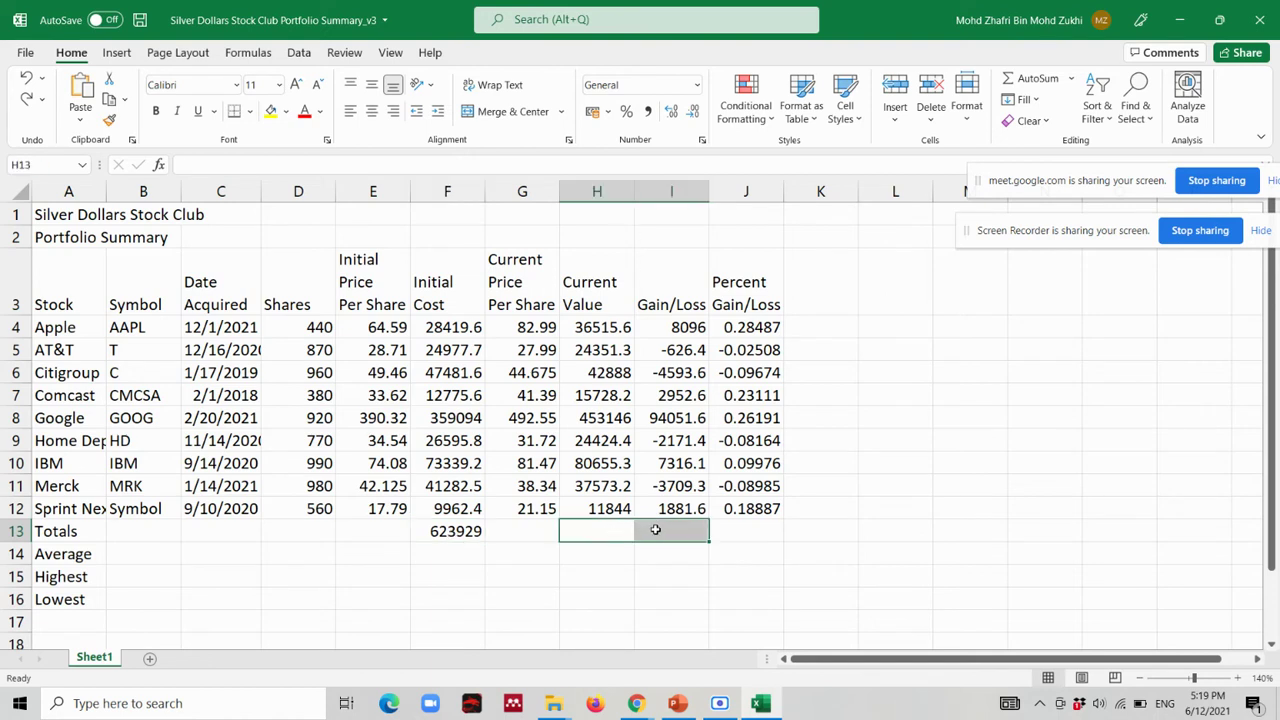
{"action": "left_click", "coordinate": [610, 537]}
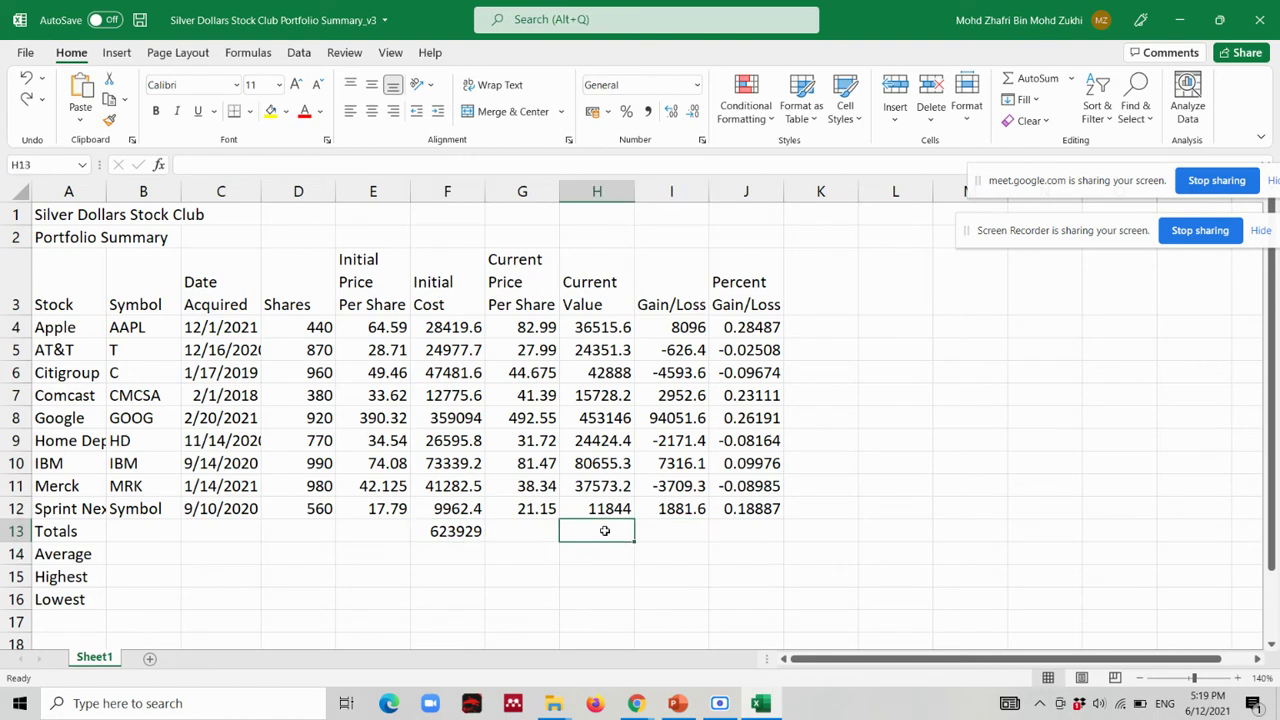
{"action": "left_click_drag", "start_coordinate": [614, 531], "coordinate": [670, 537]}
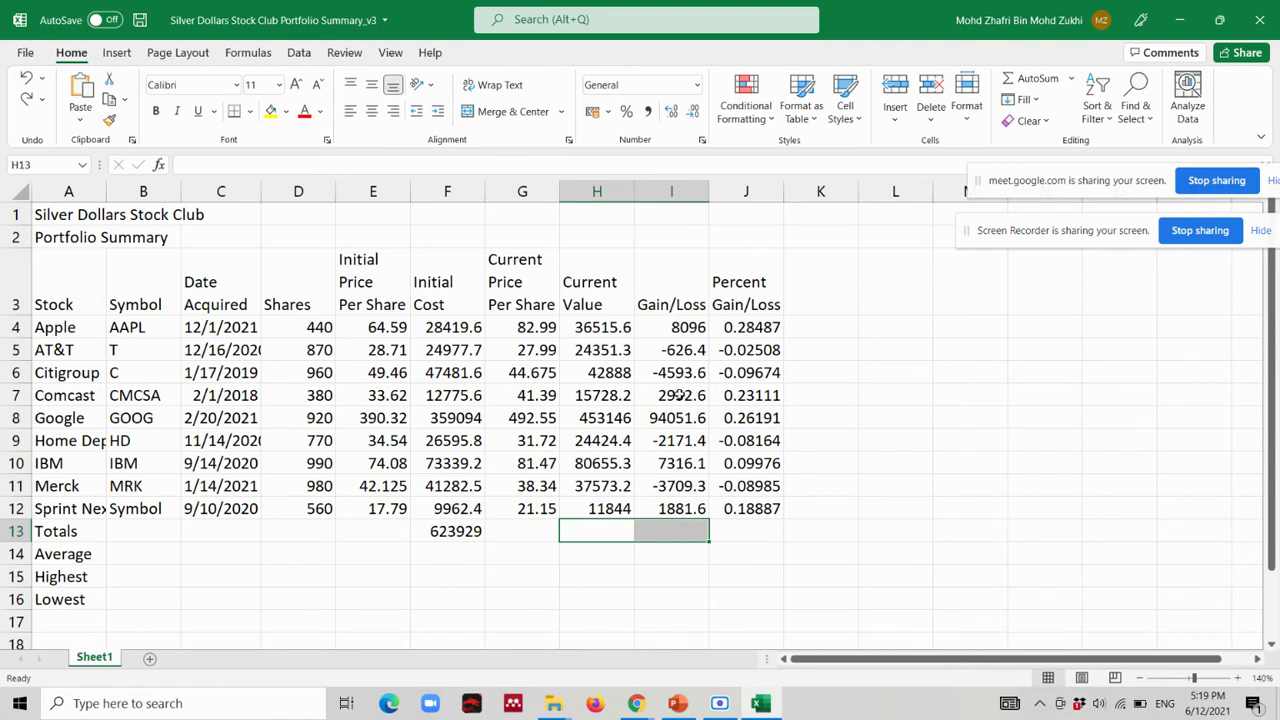
{"action": "left_click", "coordinate": [610, 534]}
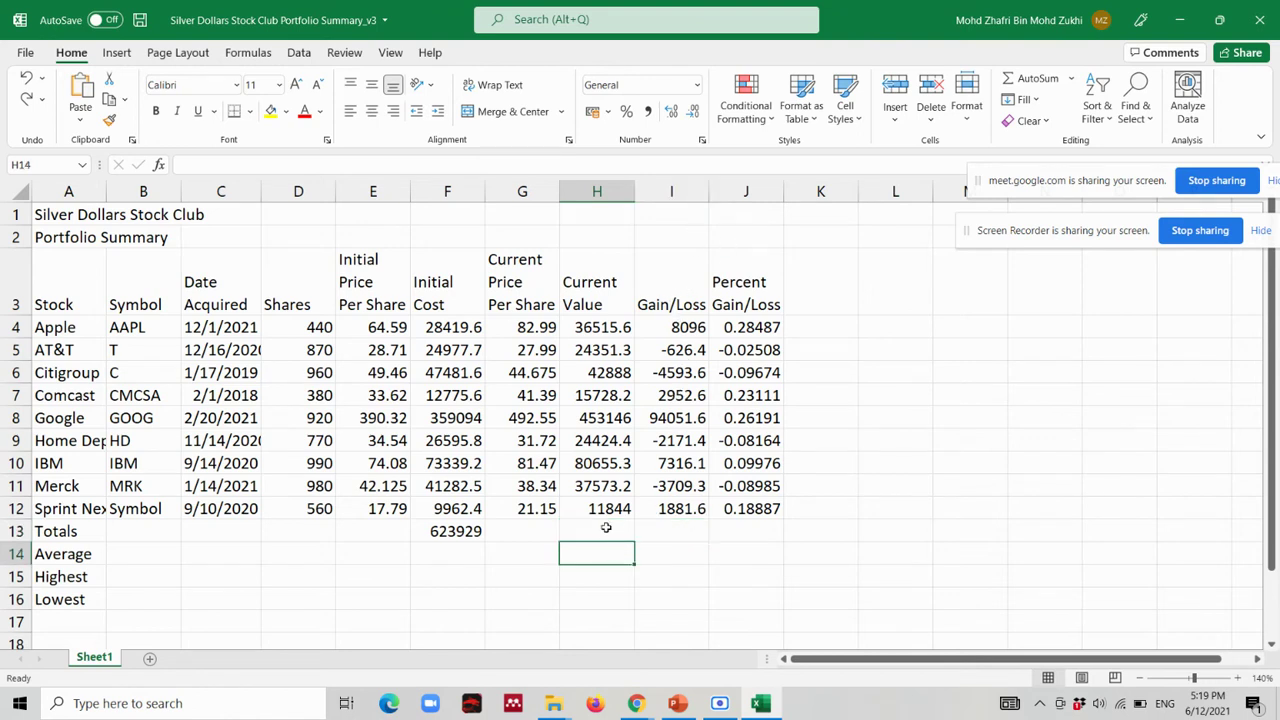
{"action": "left_click_drag", "start_coordinate": [606, 528], "coordinate": [655, 530]}
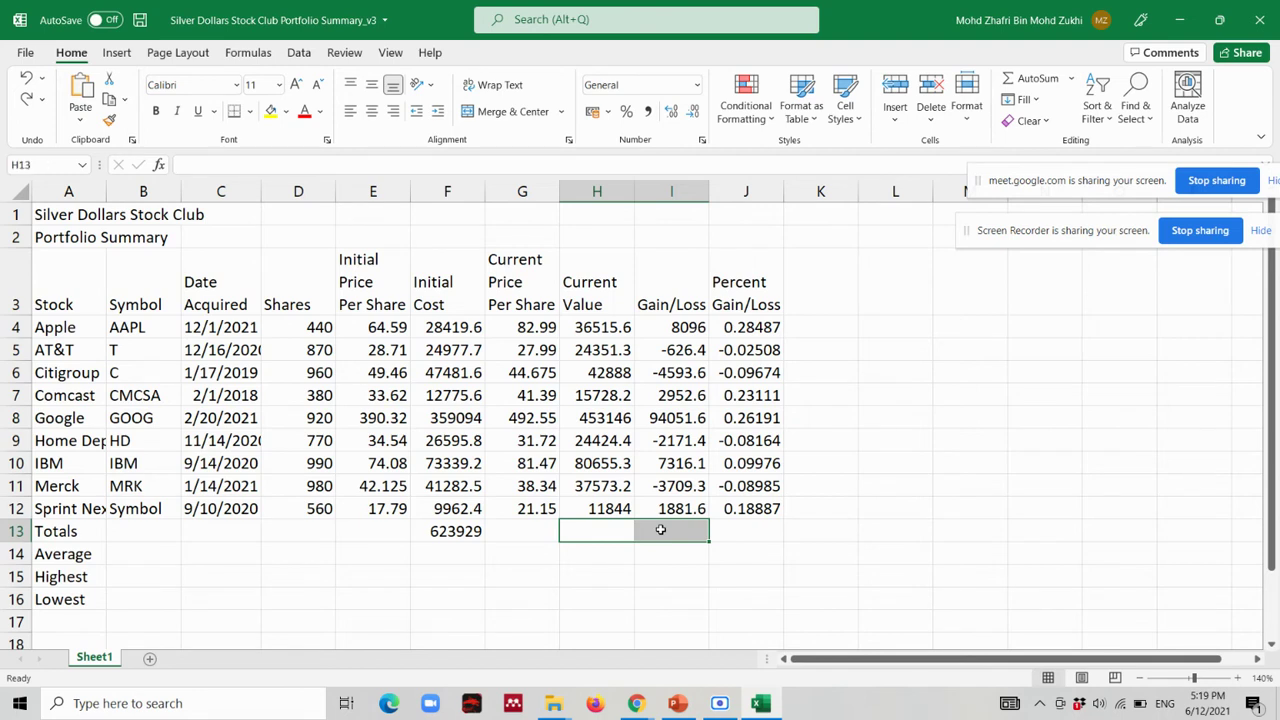
{"action": "left_click", "coordinate": [1030, 78]}
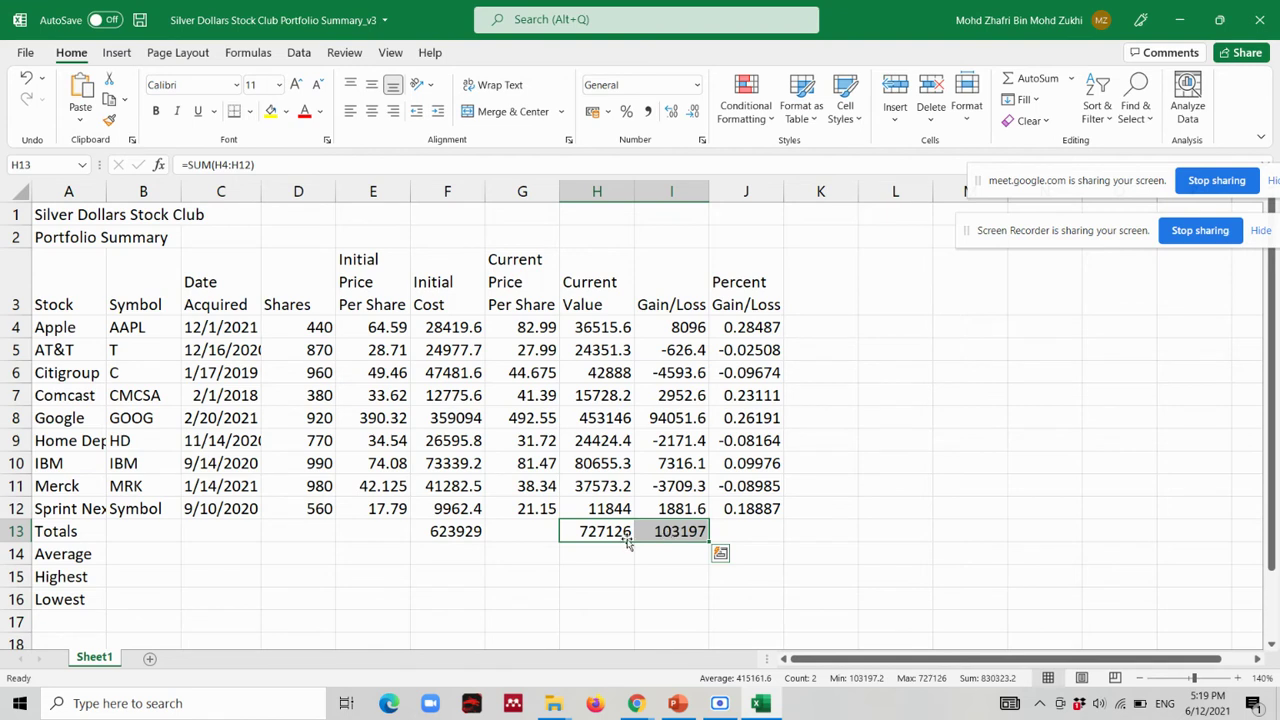
{"action": "left_click", "coordinate": [610, 531]}
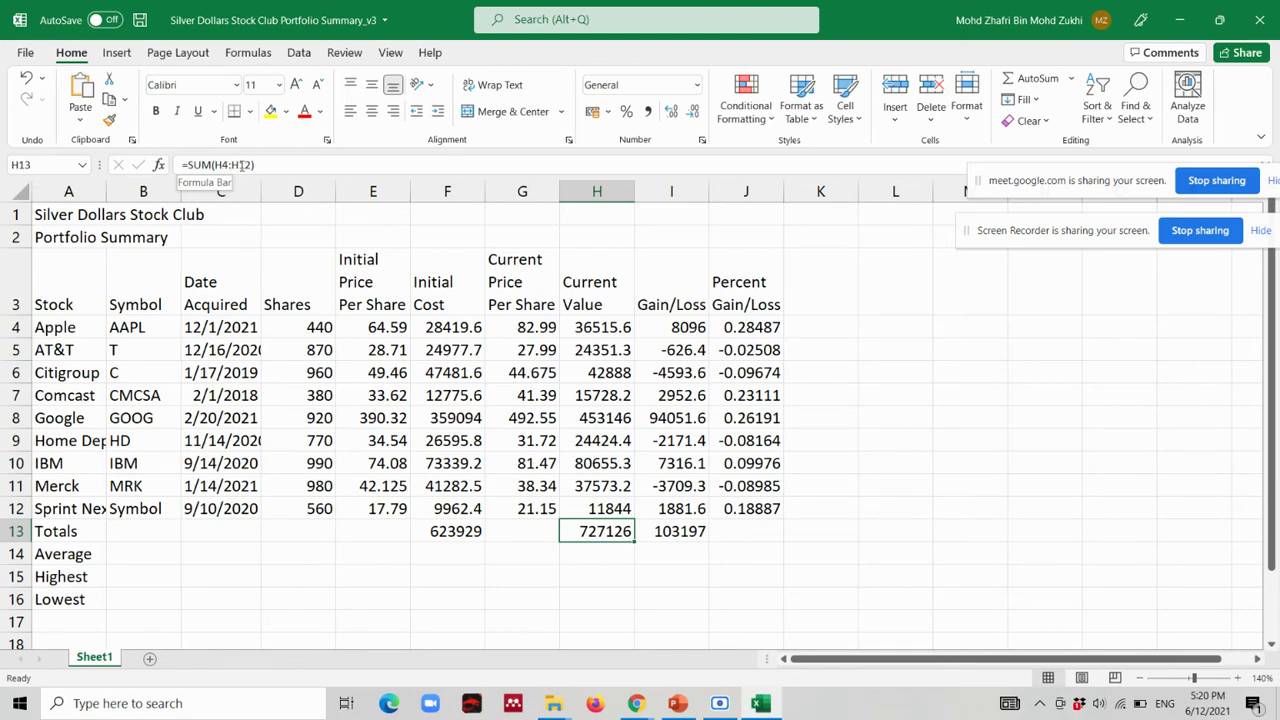
{"action": "left_click", "coordinate": [597, 327]}
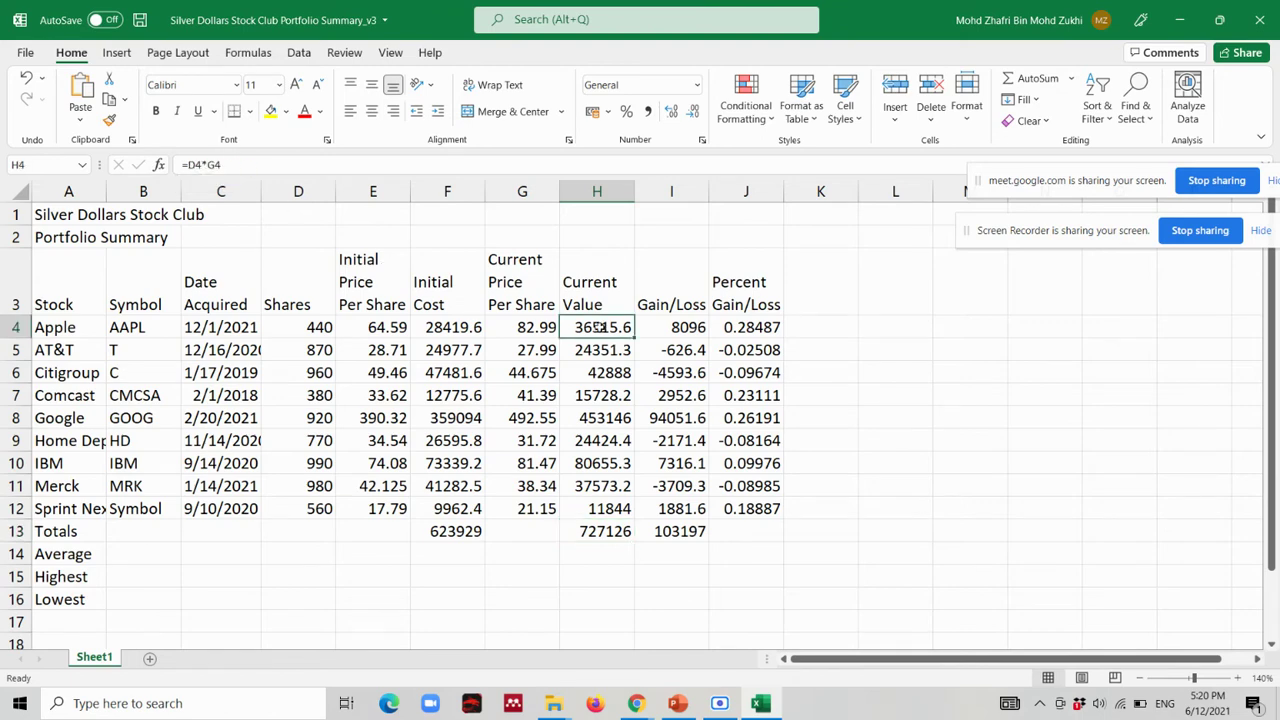
{"action": "left_click_drag", "start_coordinate": [597, 327], "coordinate": [597, 508]}
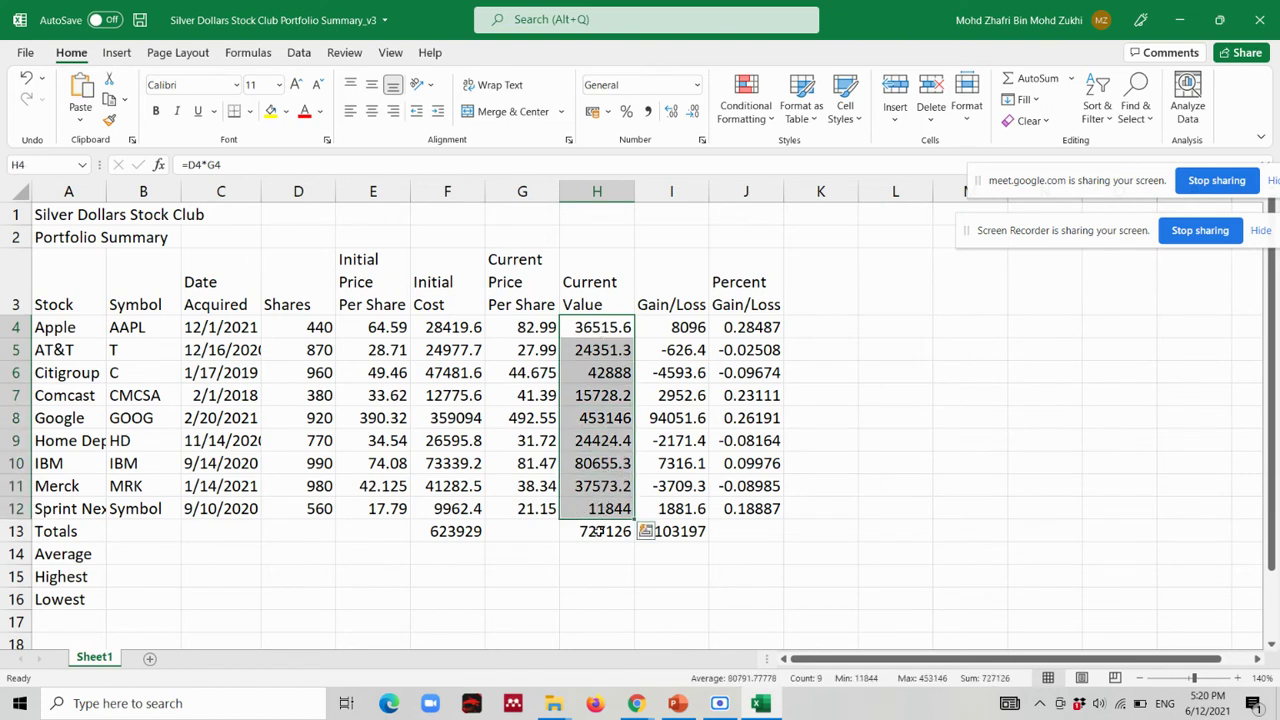
{"action": "left_click", "coordinate": [597, 531]}
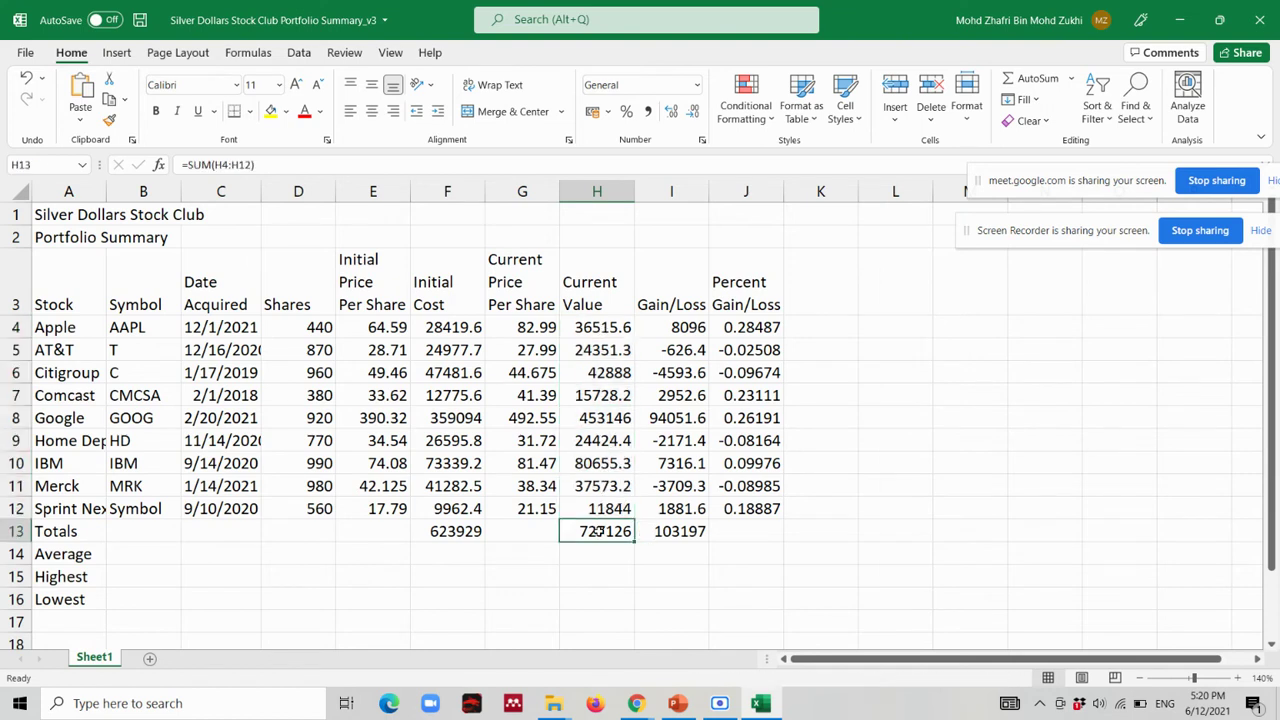
{"action": "left_click", "coordinate": [680, 531]}
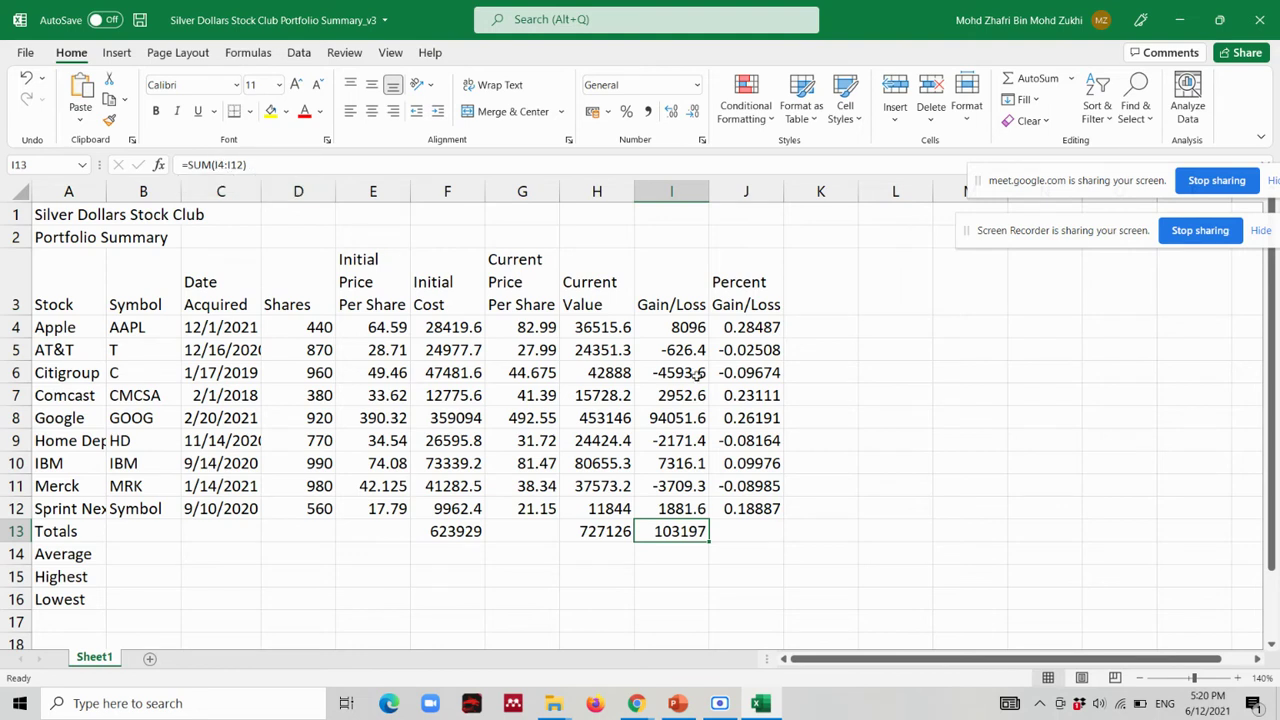
{"action": "left_click", "coordinate": [690, 330]}
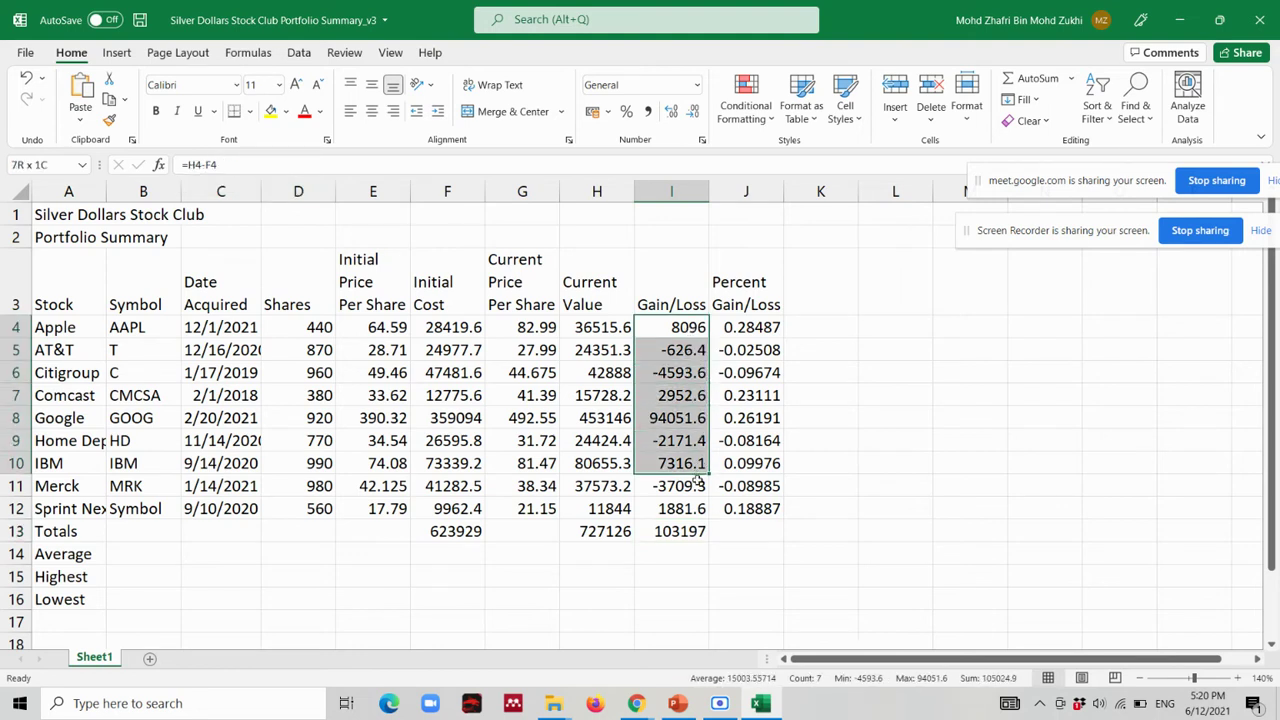
{"action": "left_click_drag", "start_coordinate": [690, 348], "coordinate": [697, 508]}
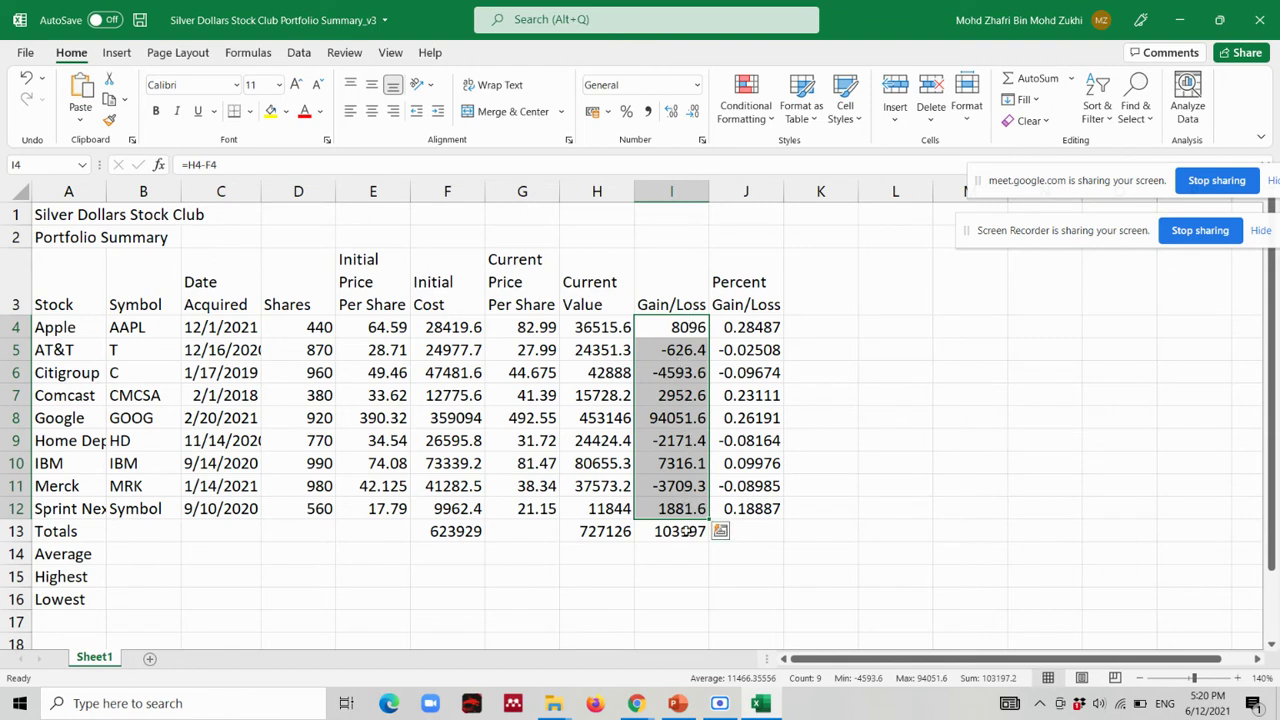
{"action": "left_click", "coordinate": [681, 533]}
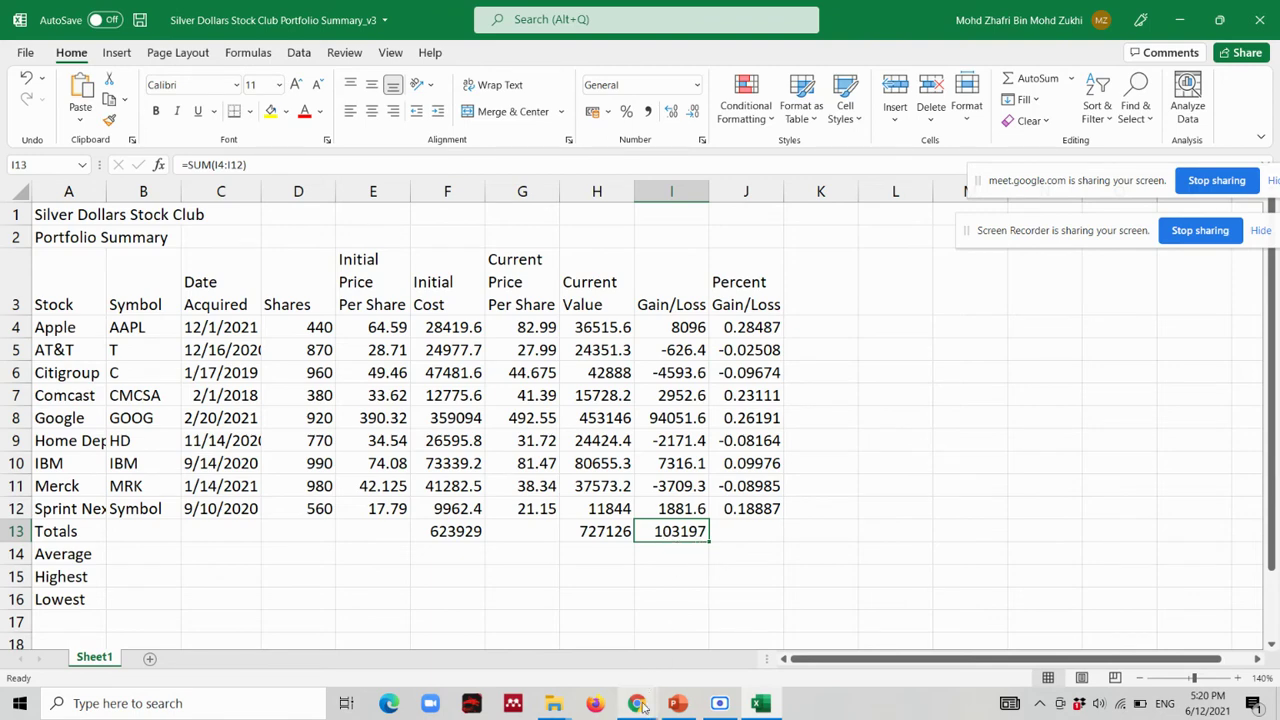
{"action": "mouse_move", "coordinate": [636, 703]}
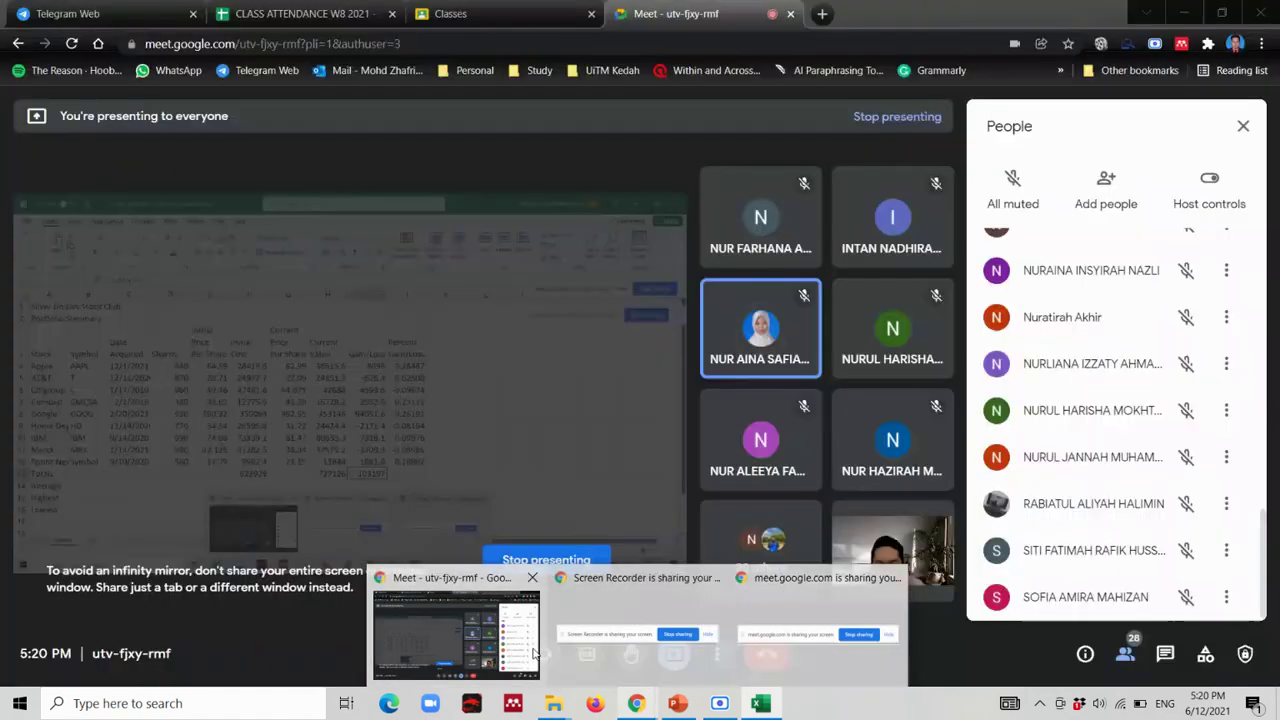
Check the Google Meet call, then return to slide 25, 'Determining Totals Using the AutoSum Button'.
{"action": "left_click", "coordinate": [456, 632]}
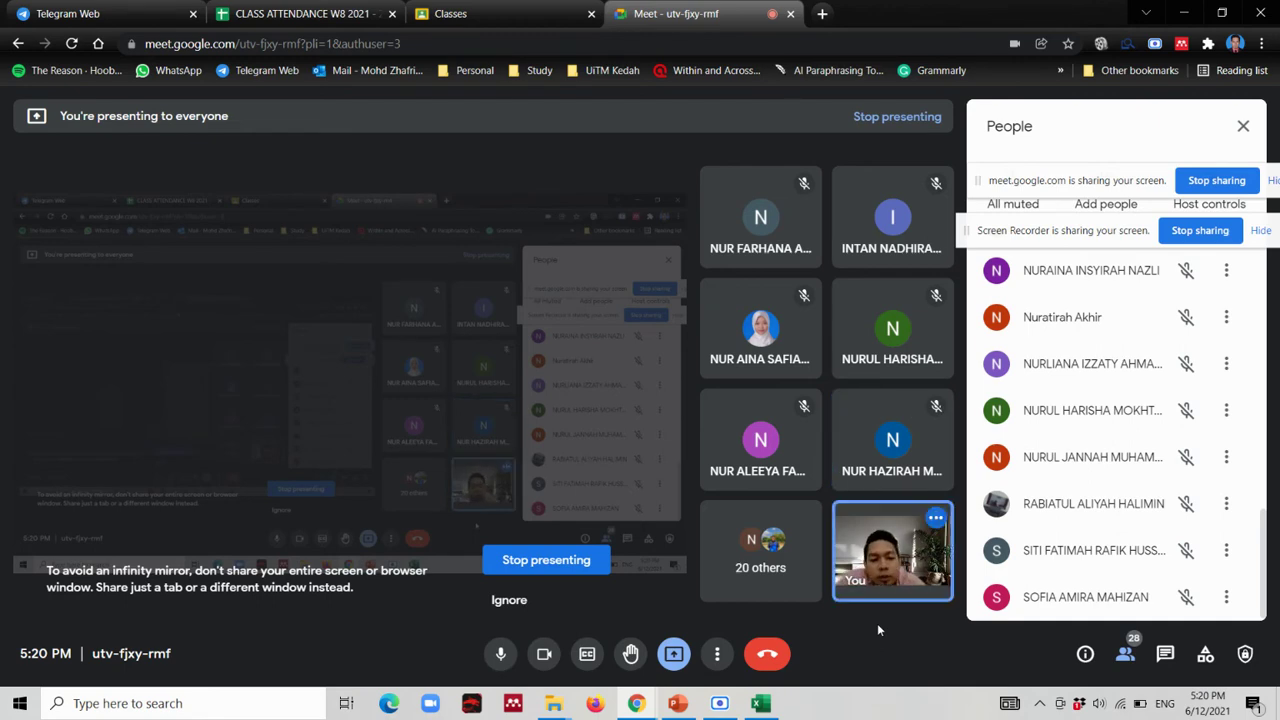
{"action": "mouse_move", "coordinate": [874, 512]}
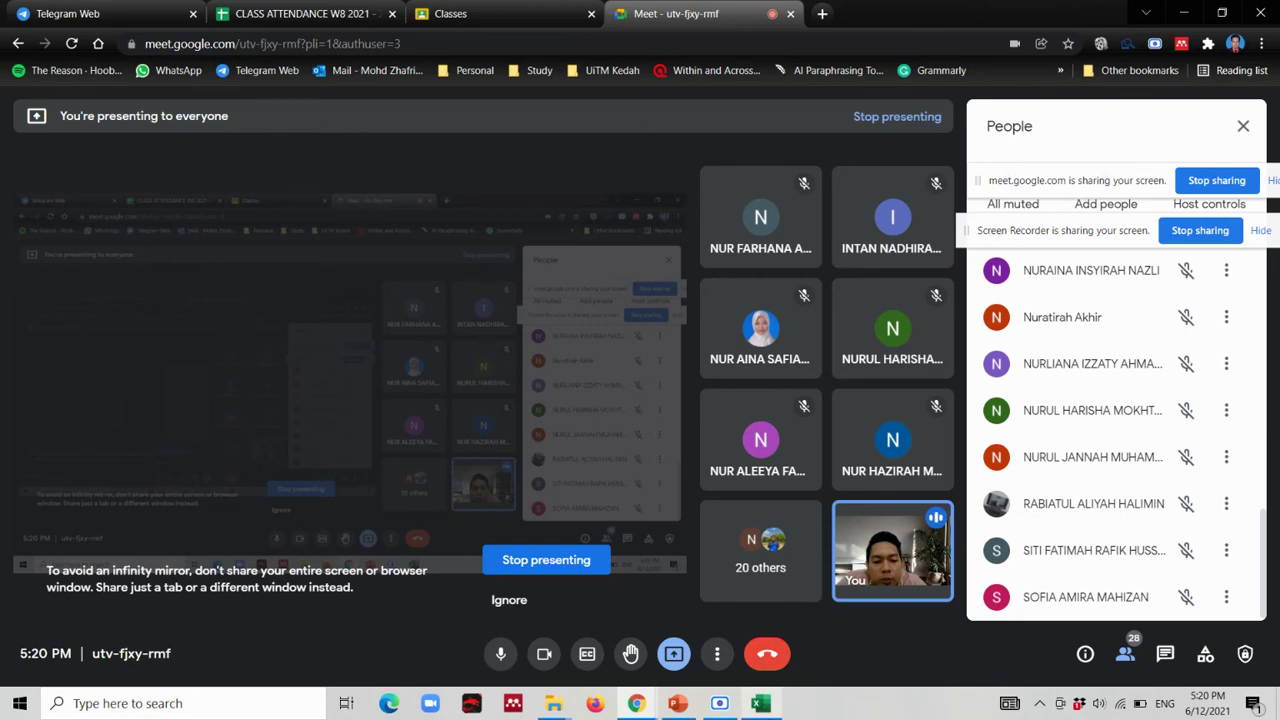
{"action": "left_click", "coordinate": [684, 706]}
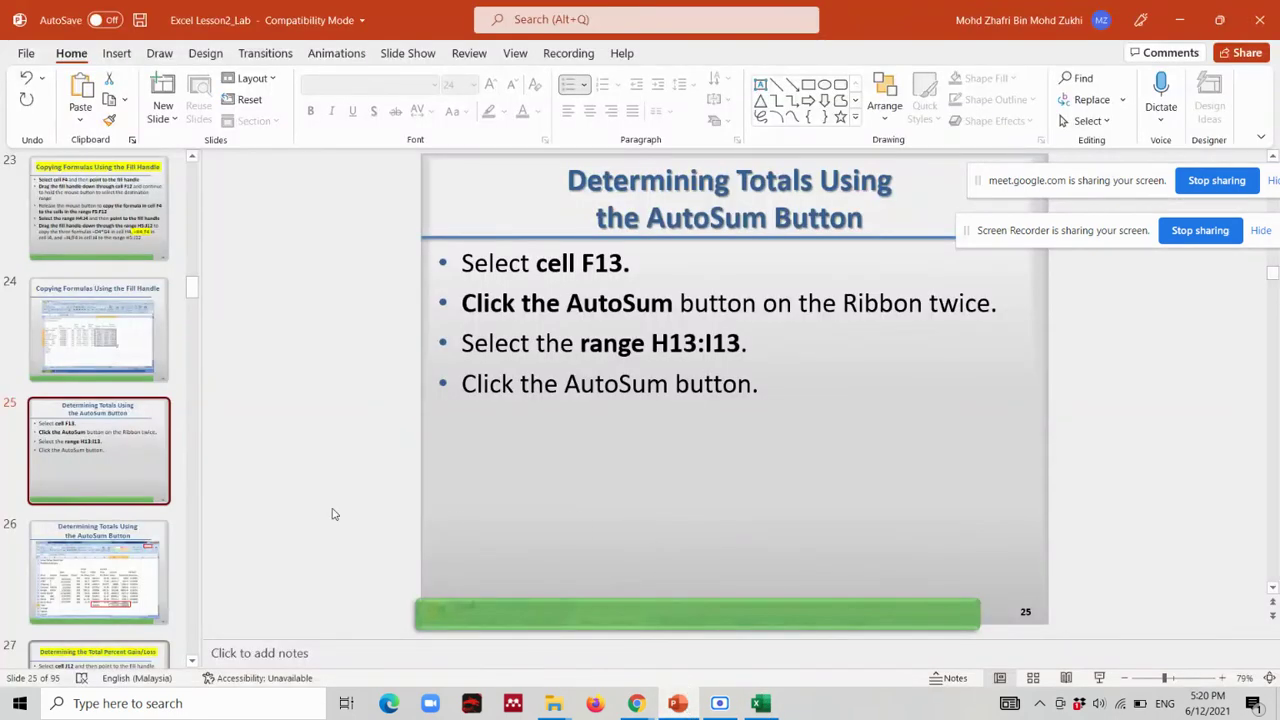
Advance the lesson to slide 27 on total percent gain/loss, moving the sharing notices aside, then return to Excel.
{"action": "left_click", "coordinate": [100, 592]}
{"action": "scroll", "coordinate": [100, 594], "scroll_direction": "down", "scroll_amount": 1}
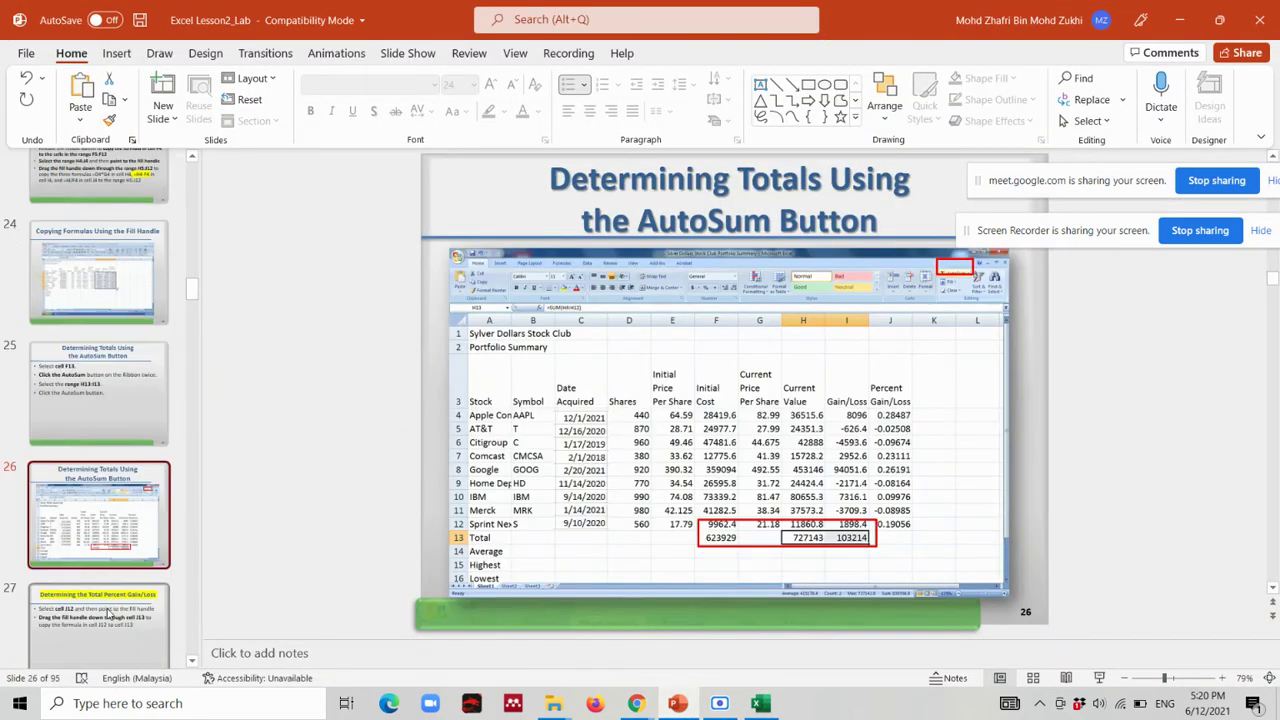
{"action": "left_click", "coordinate": [100, 610]}
{"action": "left_click", "coordinate": [760, 704]}
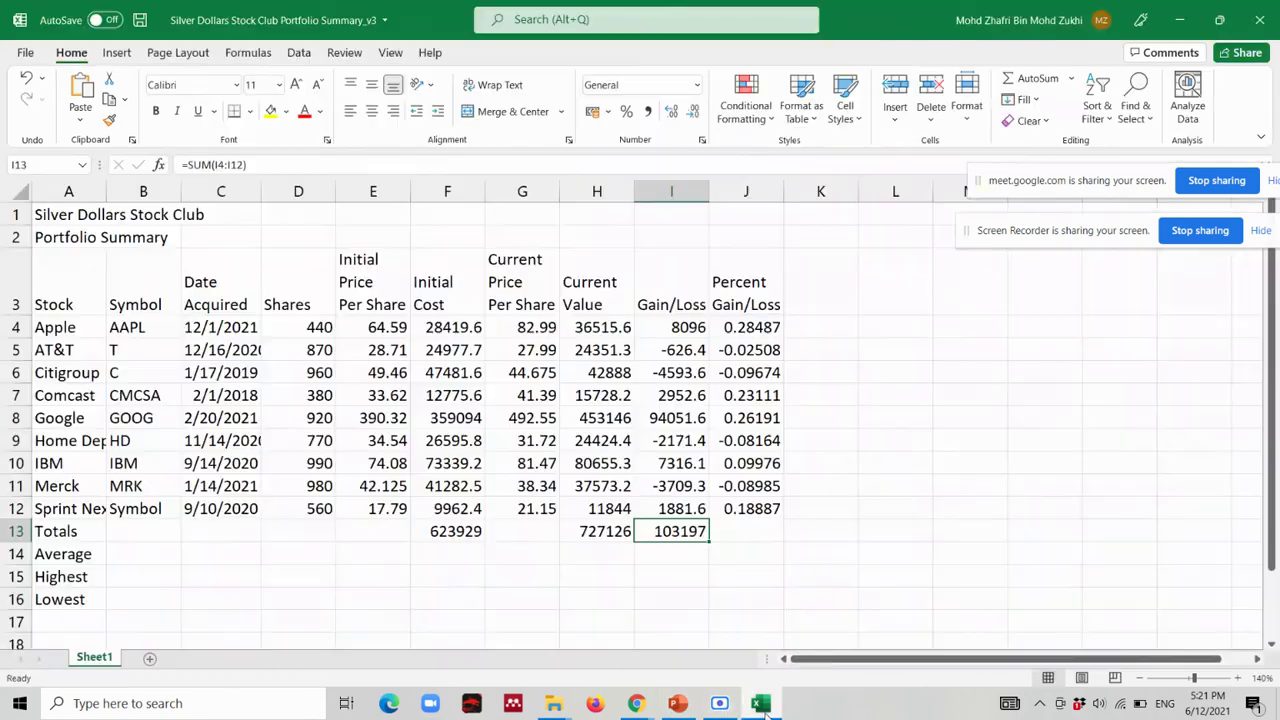
{"action": "left_click", "coordinate": [674, 706]}
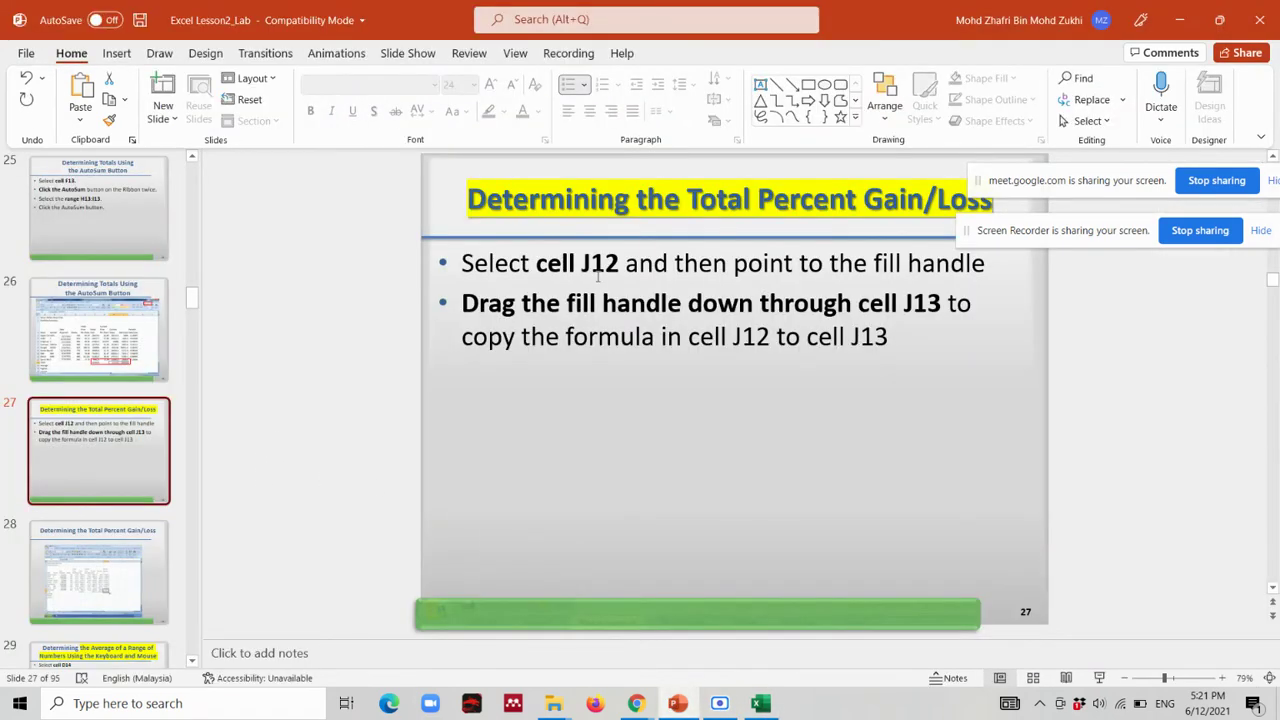
{"action": "left_click_drag", "start_coordinate": [1095, 178], "coordinate": [1095, 92]}
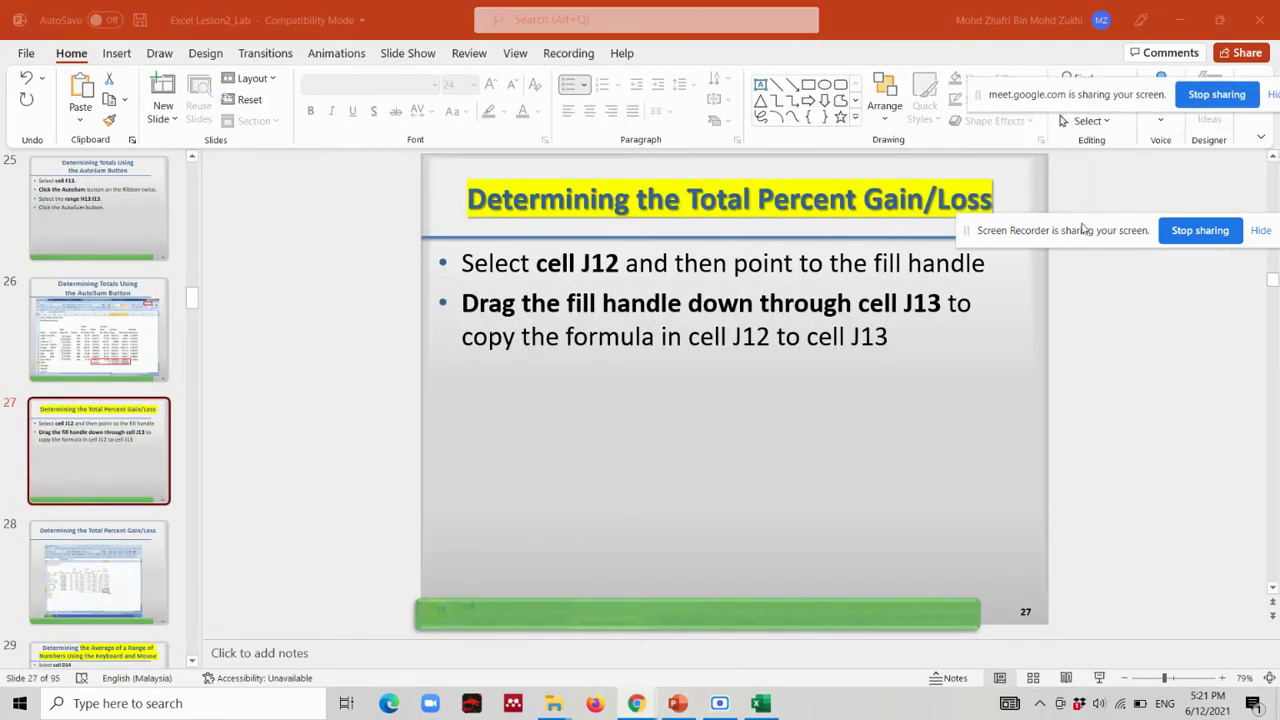
{"action": "left_click_drag", "start_coordinate": [1082, 229], "coordinate": [1090, 139]}
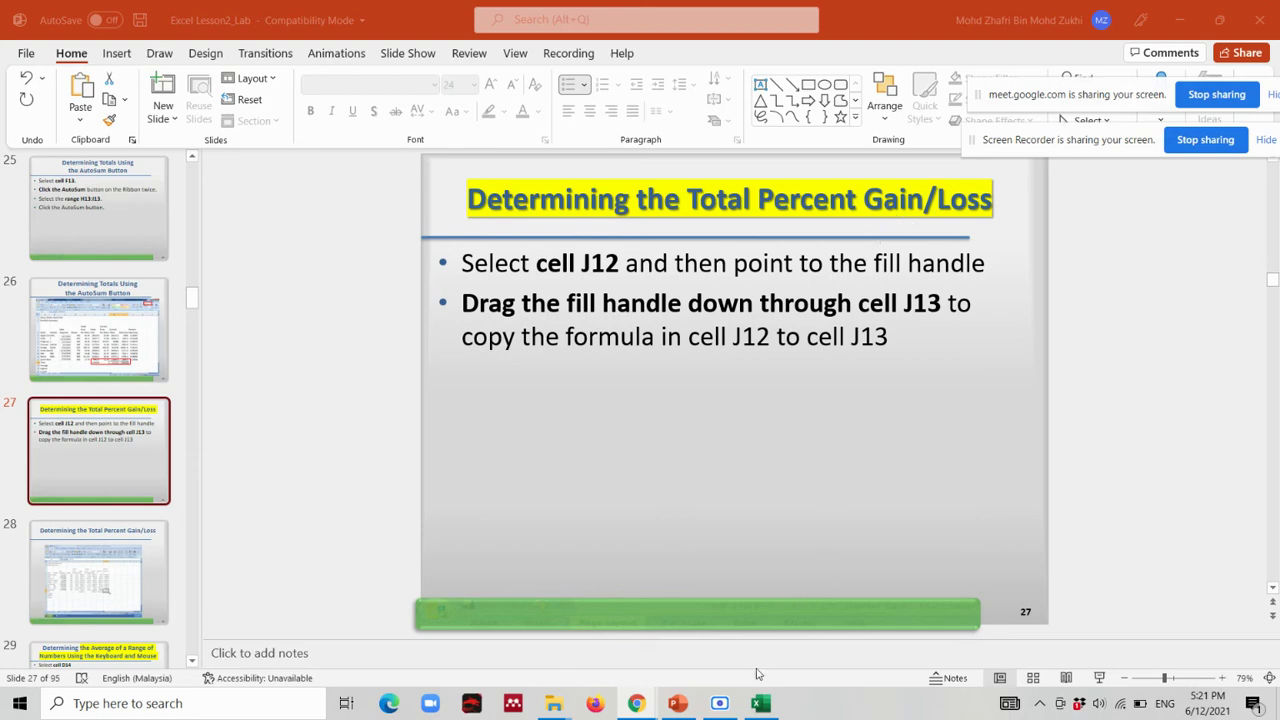
{"action": "left_click", "coordinate": [760, 706]}
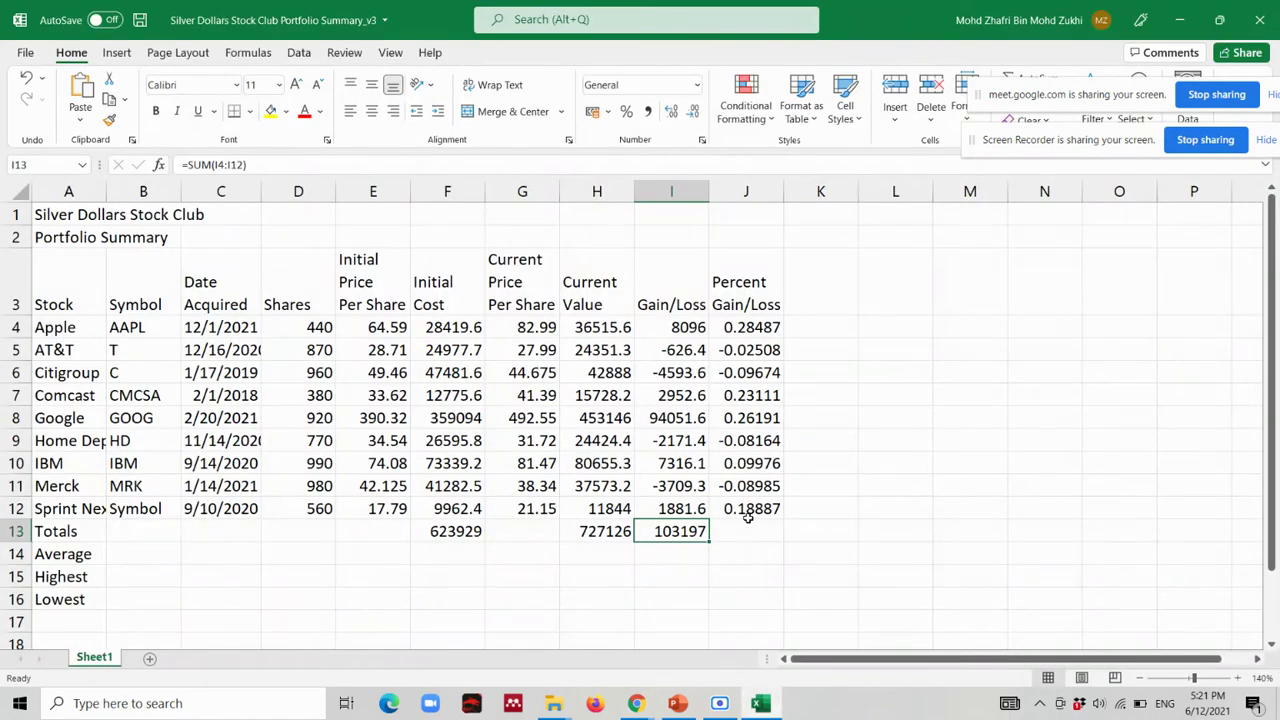
Fill the =I12/F12 formula from J12 into J13, giving =I13/F13 and a total of 0.1654.
{"action": "left_click", "coordinate": [748, 549]}
{"action": "left_click", "coordinate": [733, 531]}
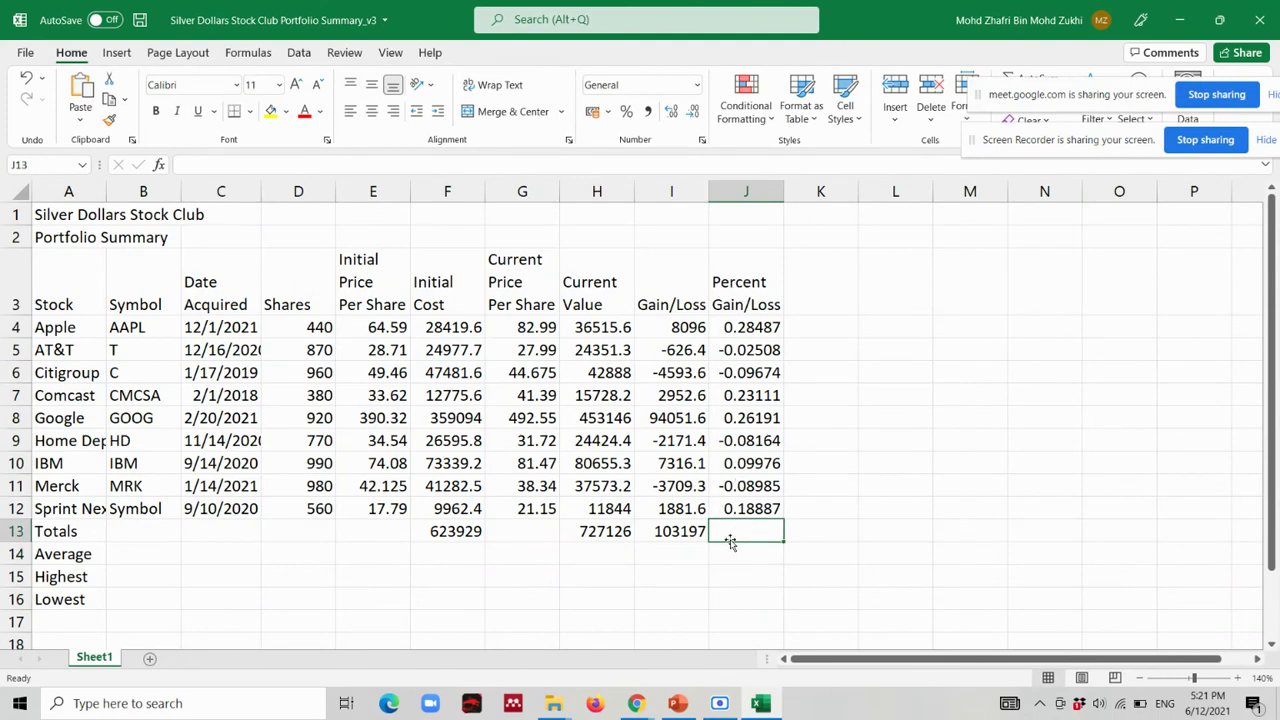
{"action": "left_click", "coordinate": [16, 531]}
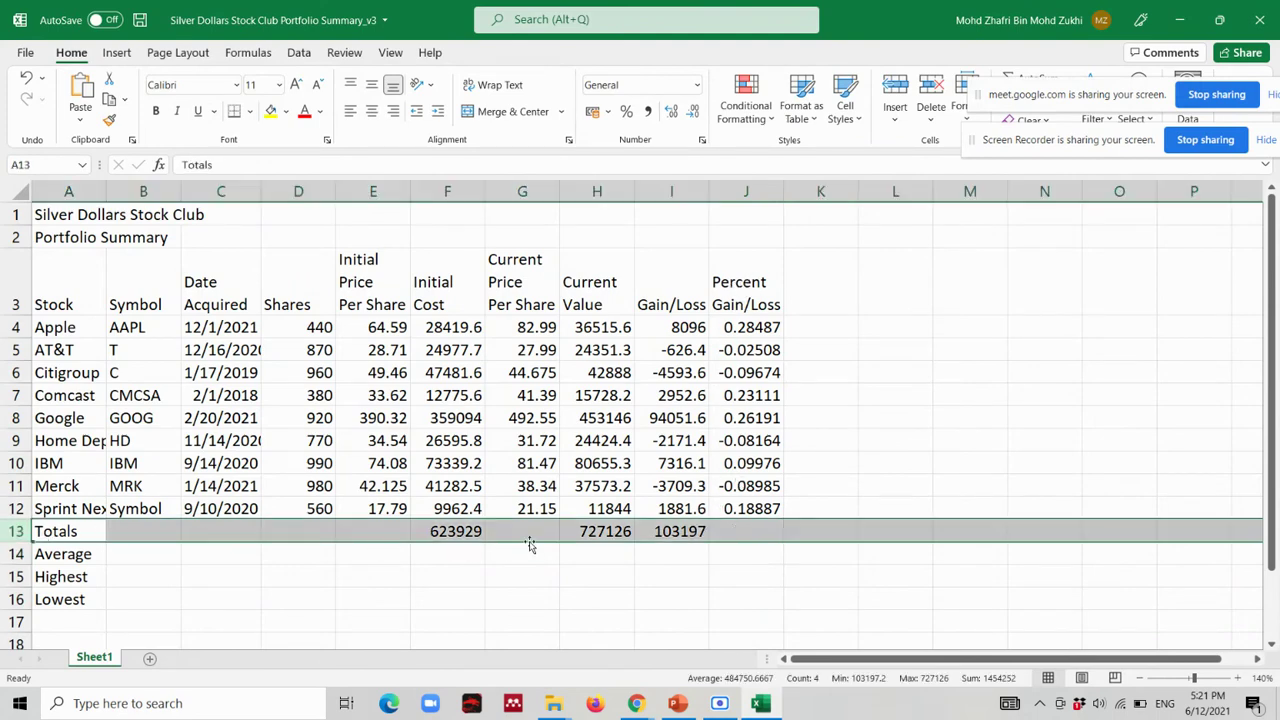
{"action": "left_click", "coordinate": [754, 533]}
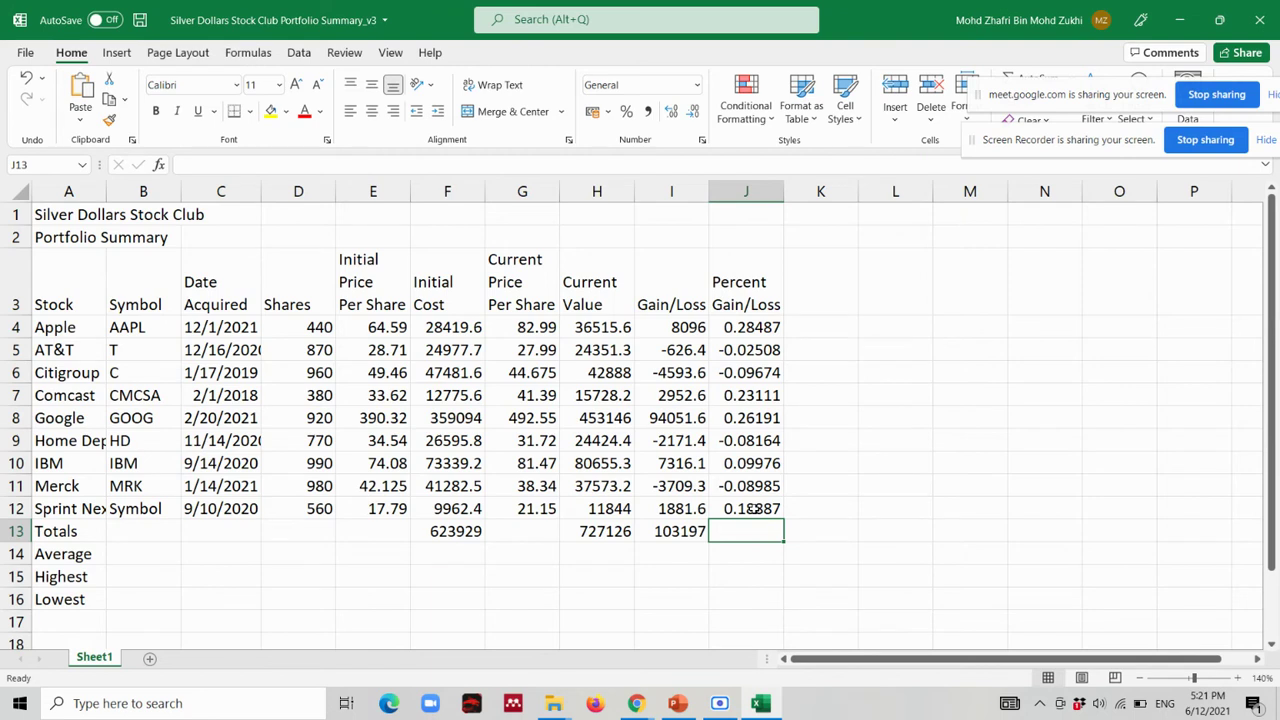
{"action": "left_click", "coordinate": [754, 509]}
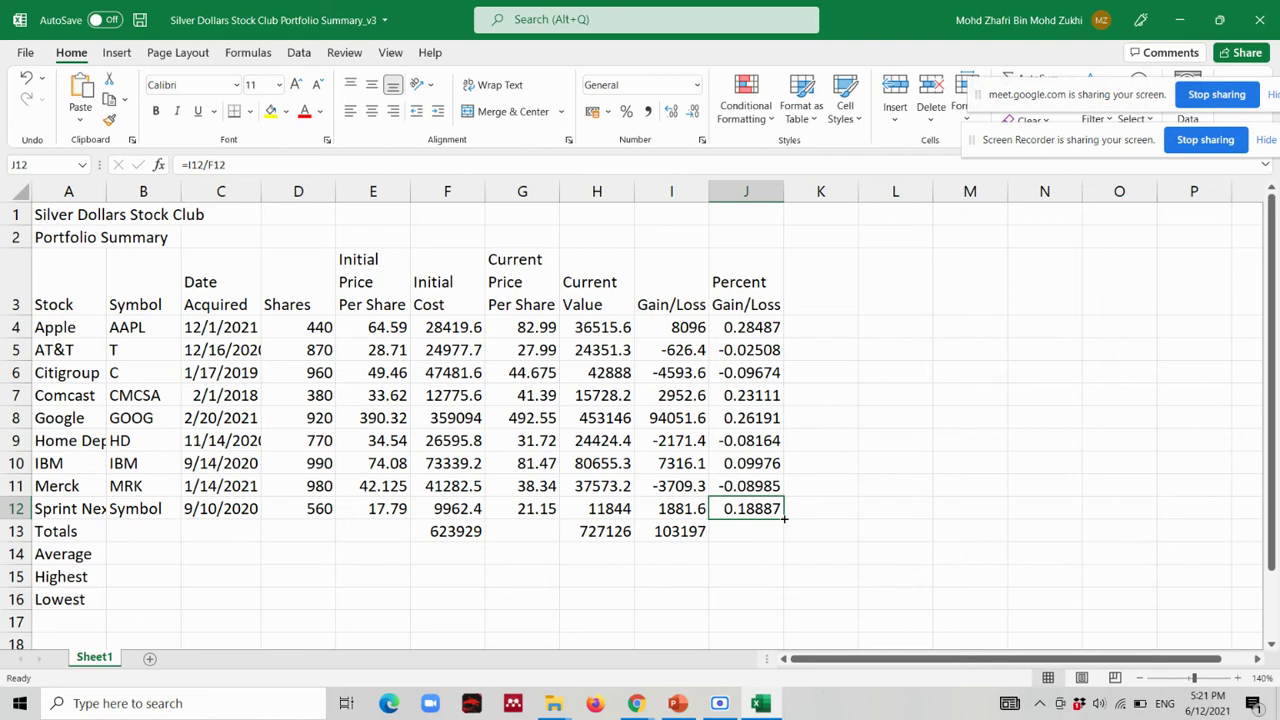
{"action": "left_click_drag", "start_coordinate": [784, 518], "coordinate": [784, 539]}
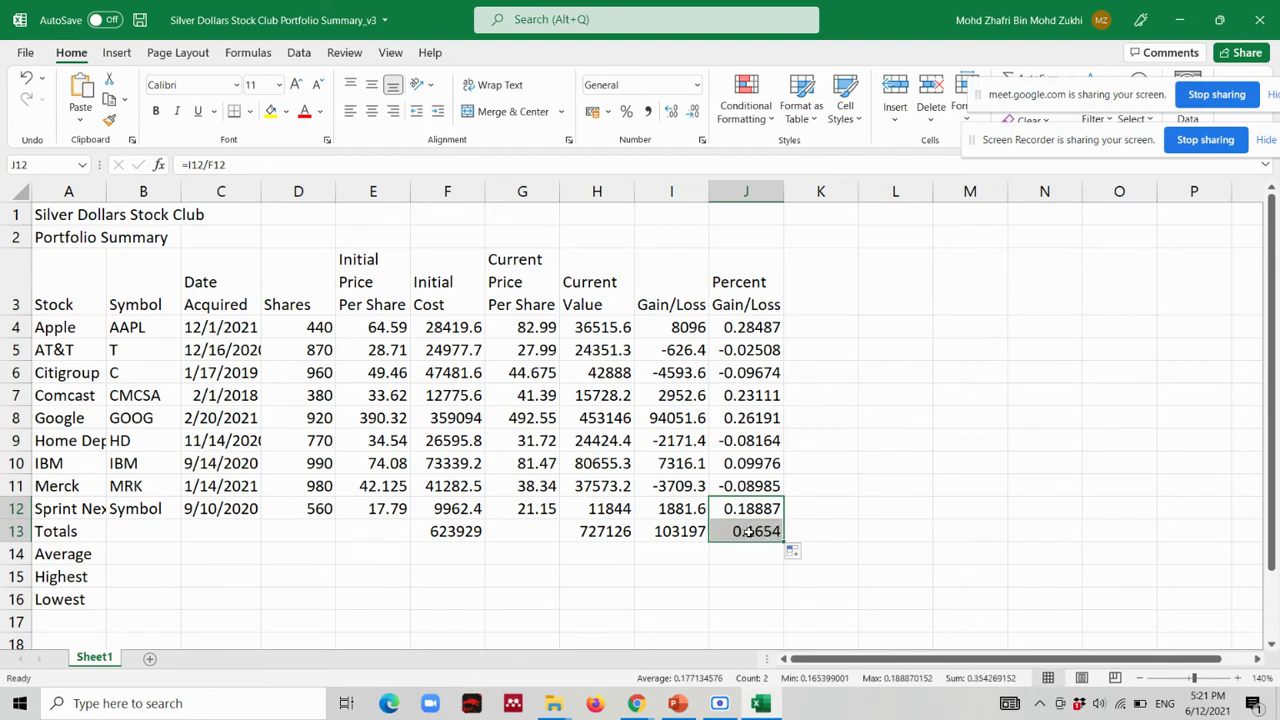
{"action": "left_click", "coordinate": [748, 532]}
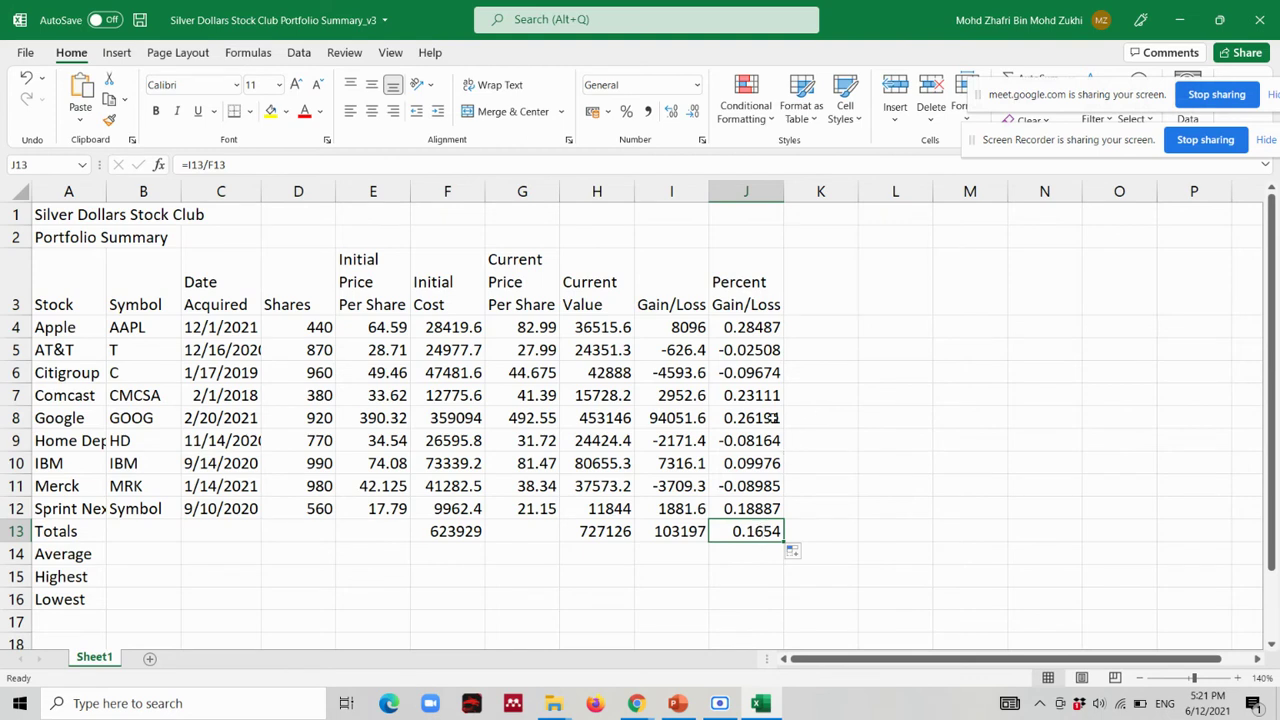
{"action": "key", "text": "alt+Tab"}
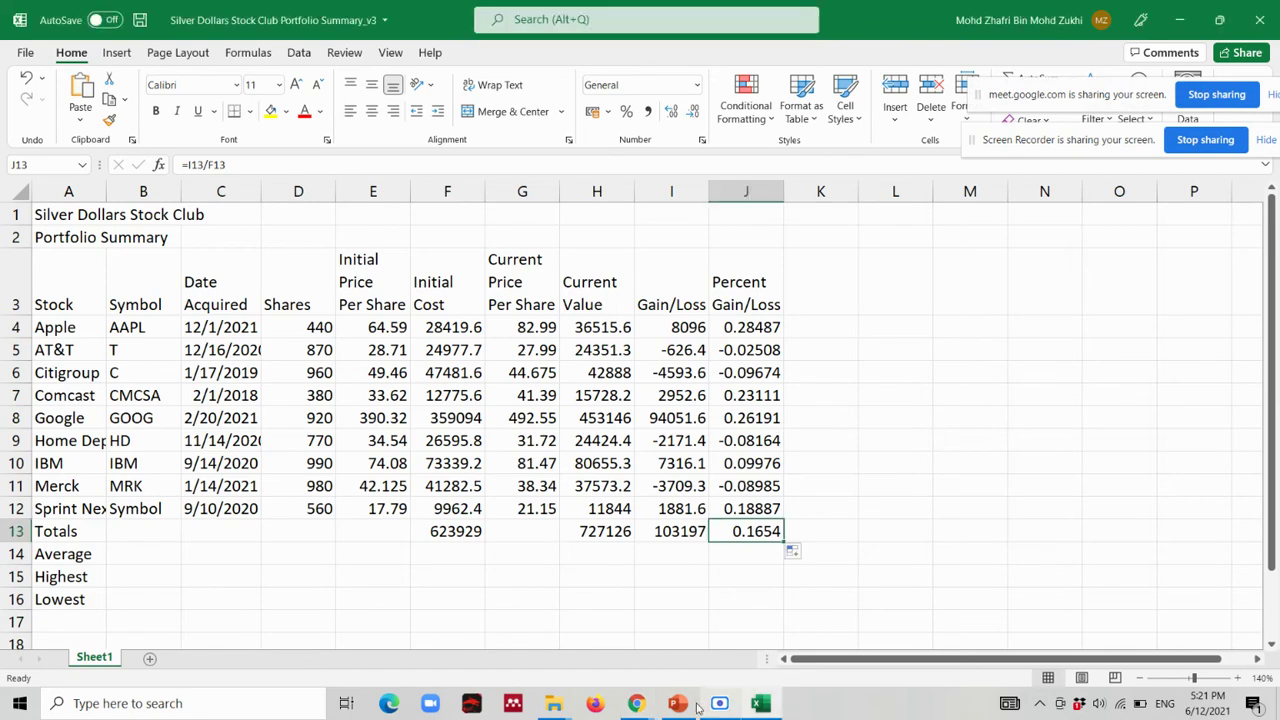
{"action": "left_click", "coordinate": [677, 703]}
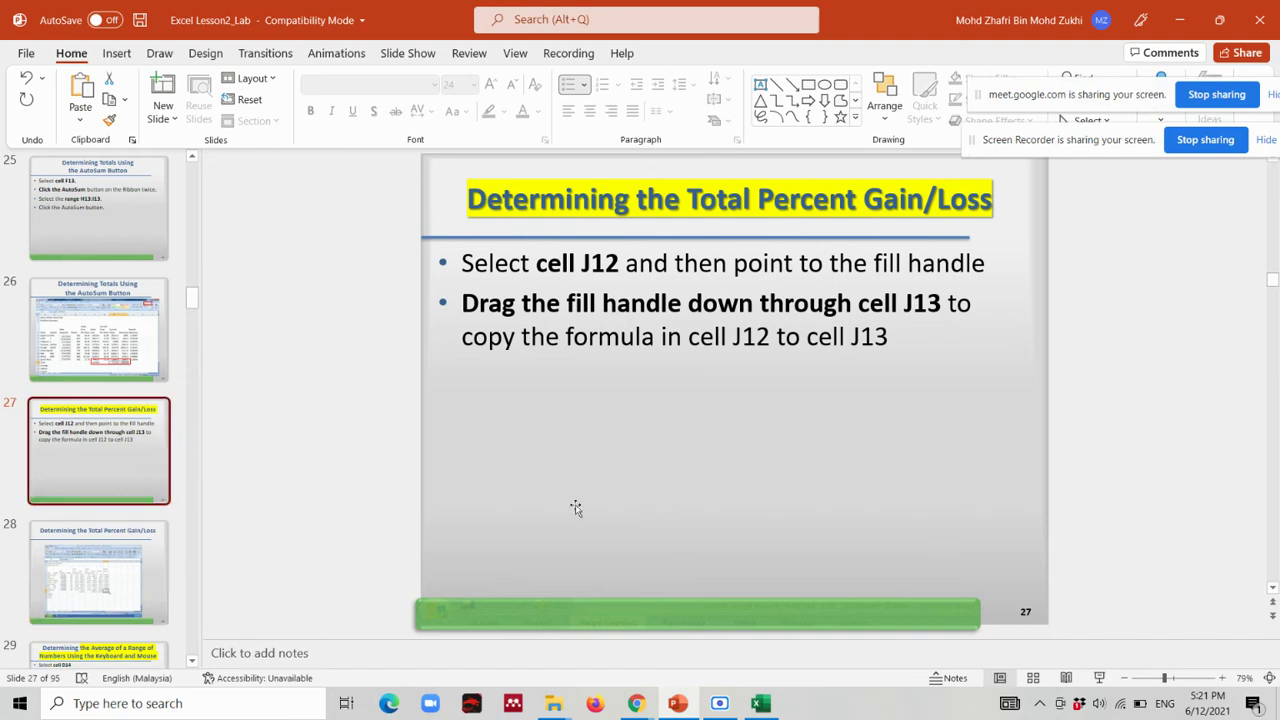
{"action": "key", "text": "alt+Tab"}
{"action": "left_click", "coordinate": [775, 515]}
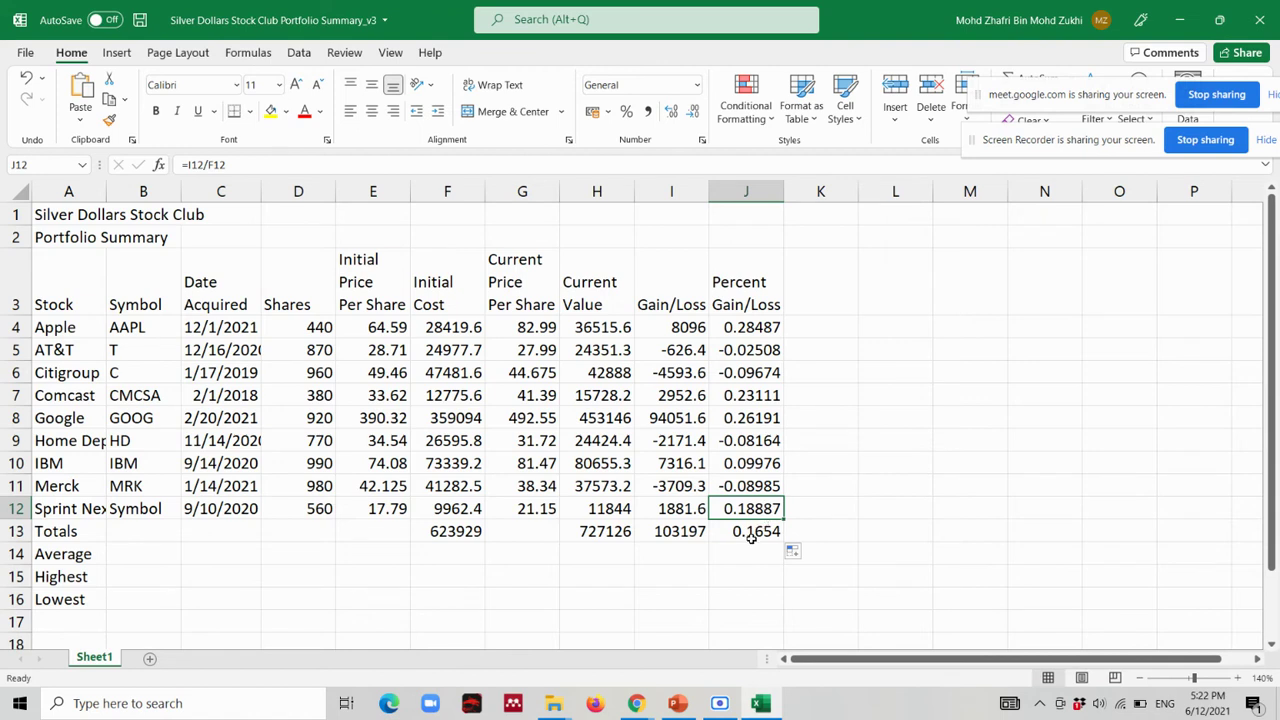
Check J13's formula, then advance the lesson slides to slide 29 on averaging a range.
{"action": "left_click", "coordinate": [750, 534]}
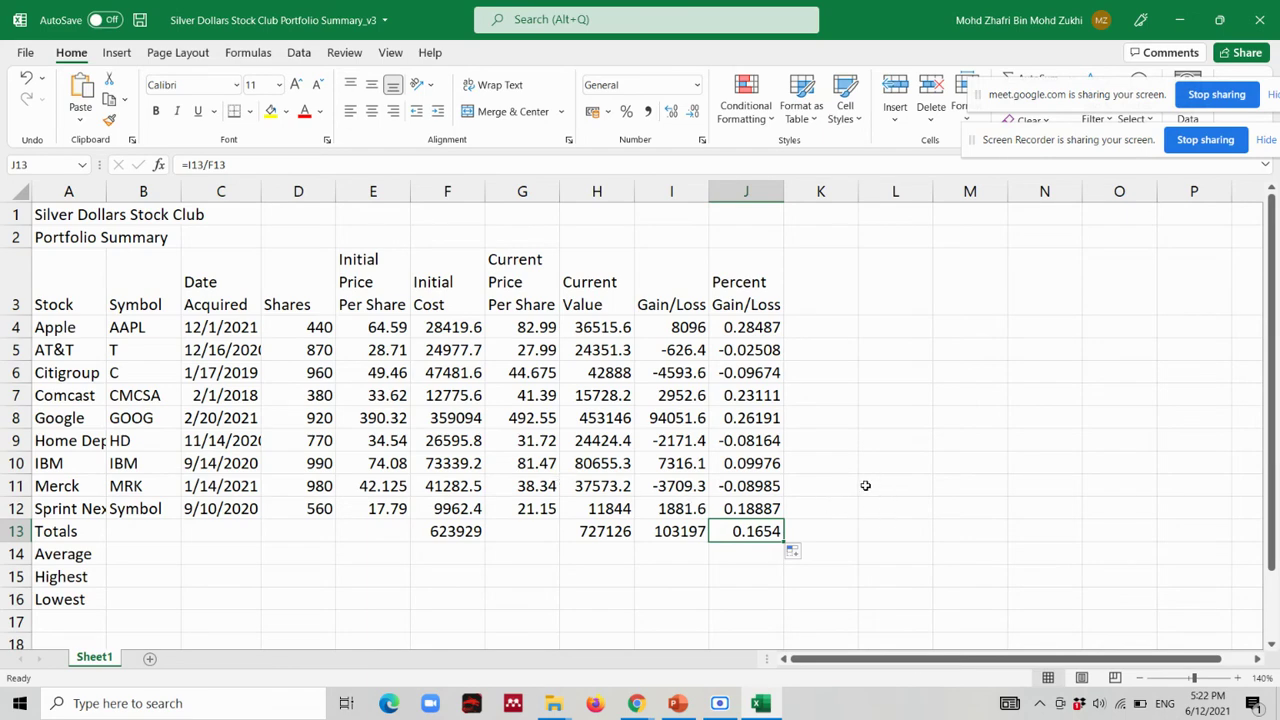
{"action": "left_click", "coordinate": [677, 703]}
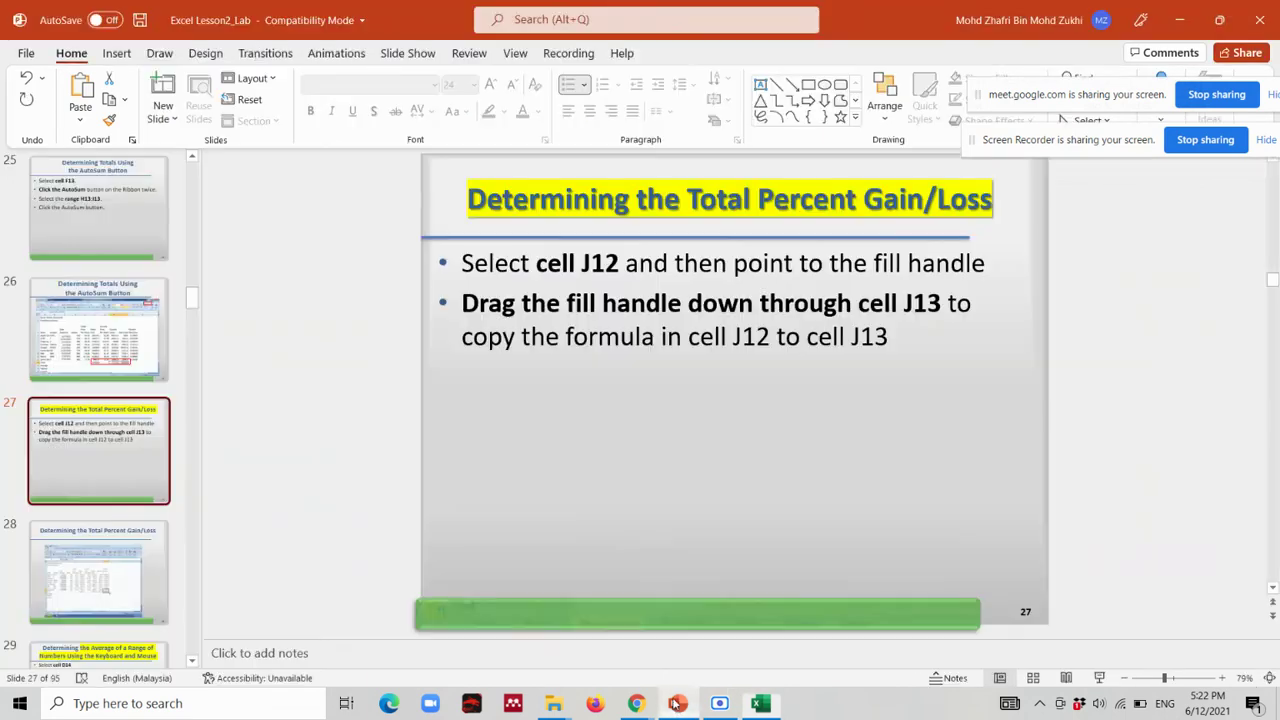
{"action": "left_click", "coordinate": [143, 576]}
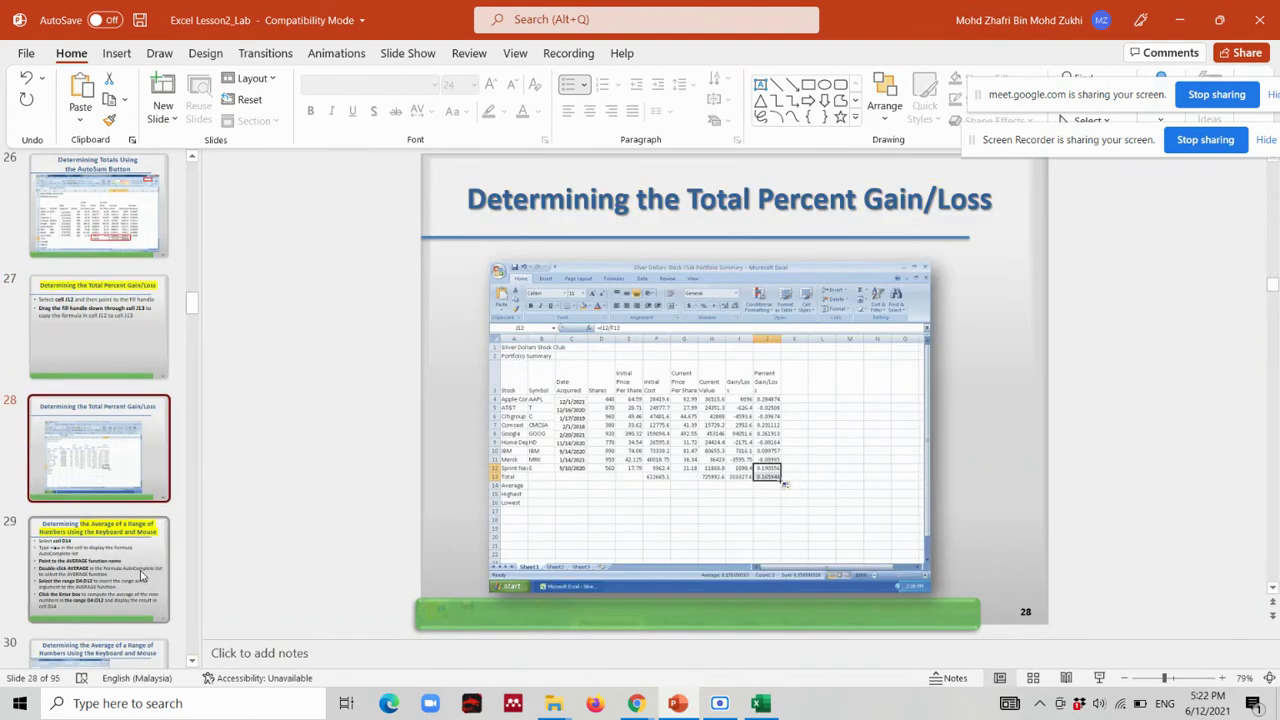
{"action": "left_click", "coordinate": [143, 576]}
Back in the workbook, review the Totals row results in cells F13 through J13.
{"action": "key", "text": "alt+Tab"}
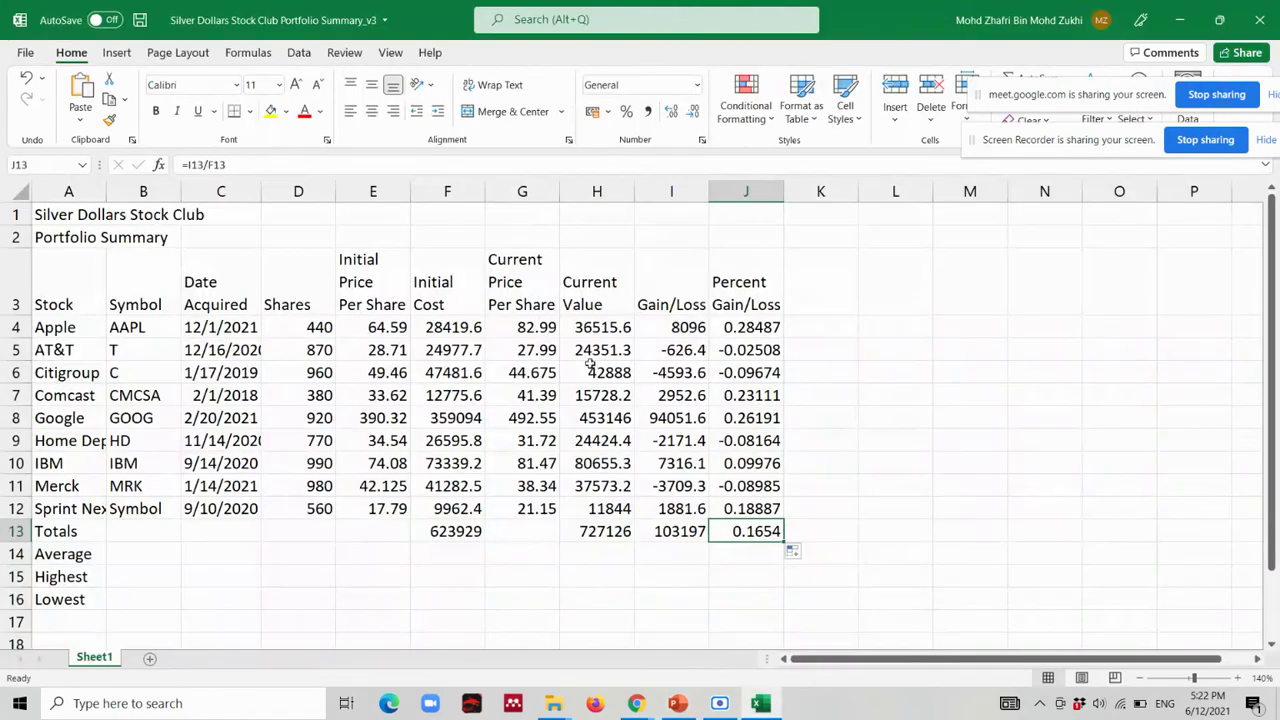
{"action": "mouse_move", "coordinate": [65, 280]}
{"action": "left_mouse_down"}
{"action": "mouse_move", "coordinate": [435, 313]}
{"action": "mouse_move", "coordinate": [745, 510]}
{"action": "left_mouse_up"}
{"action": "left_click", "coordinate": [449, 535]}
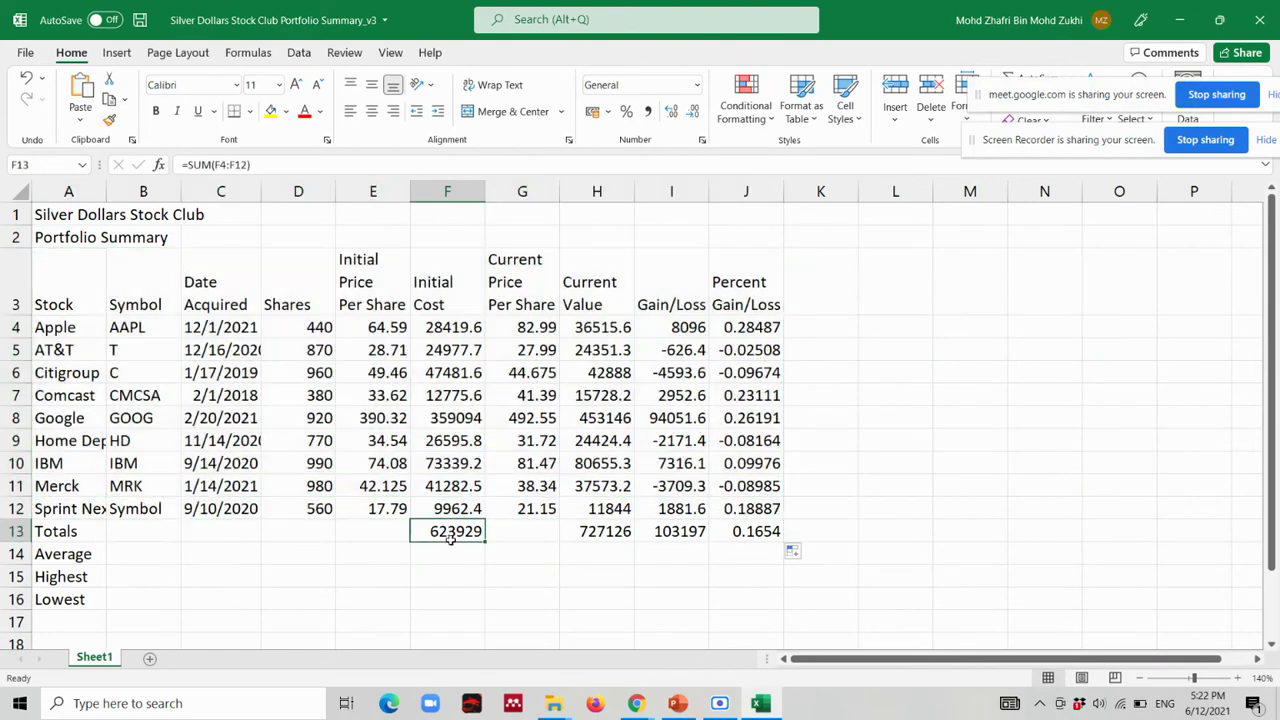
{"action": "left_click", "coordinate": [600, 533]}
{"action": "left_click", "coordinate": [693, 531]}
{"action": "left_click", "coordinate": [742, 540]}
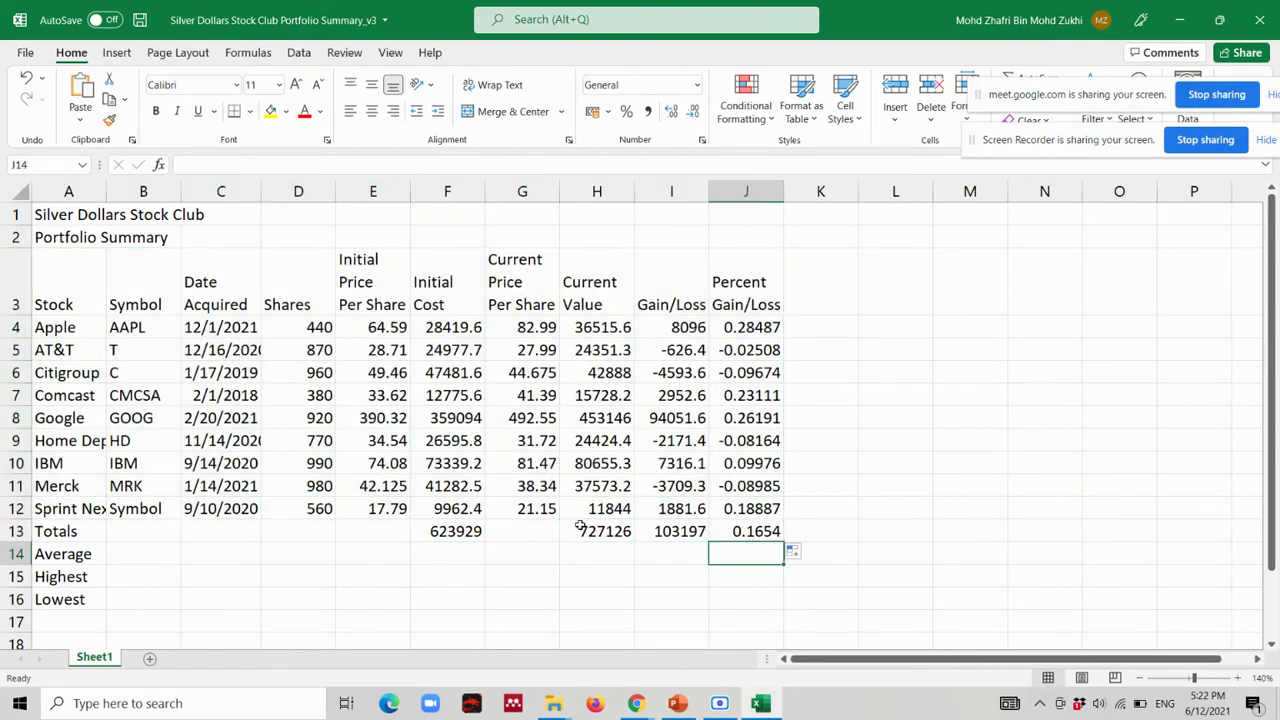
{"action": "left_click", "coordinate": [540, 531]}
{"action": "left_click", "coordinate": [389, 528]}
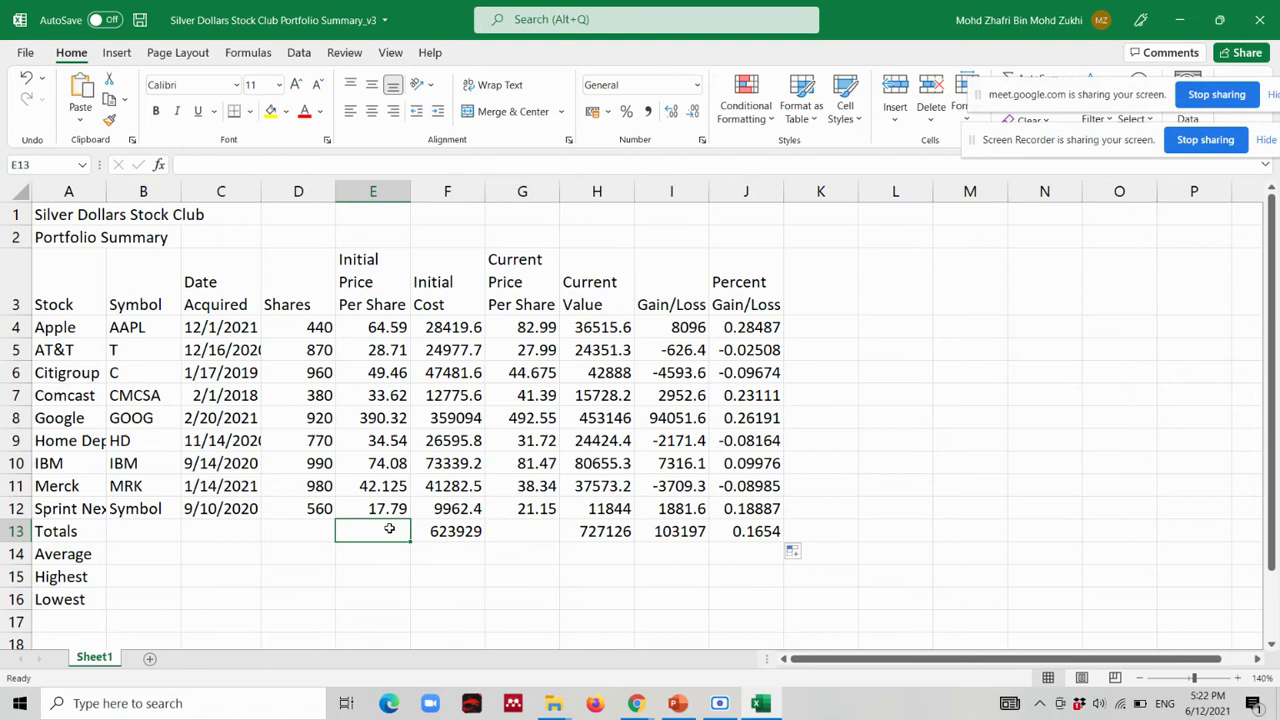
{"action": "left_click", "coordinate": [312, 534]}
{"action": "key", "text": "alt+Tab"}
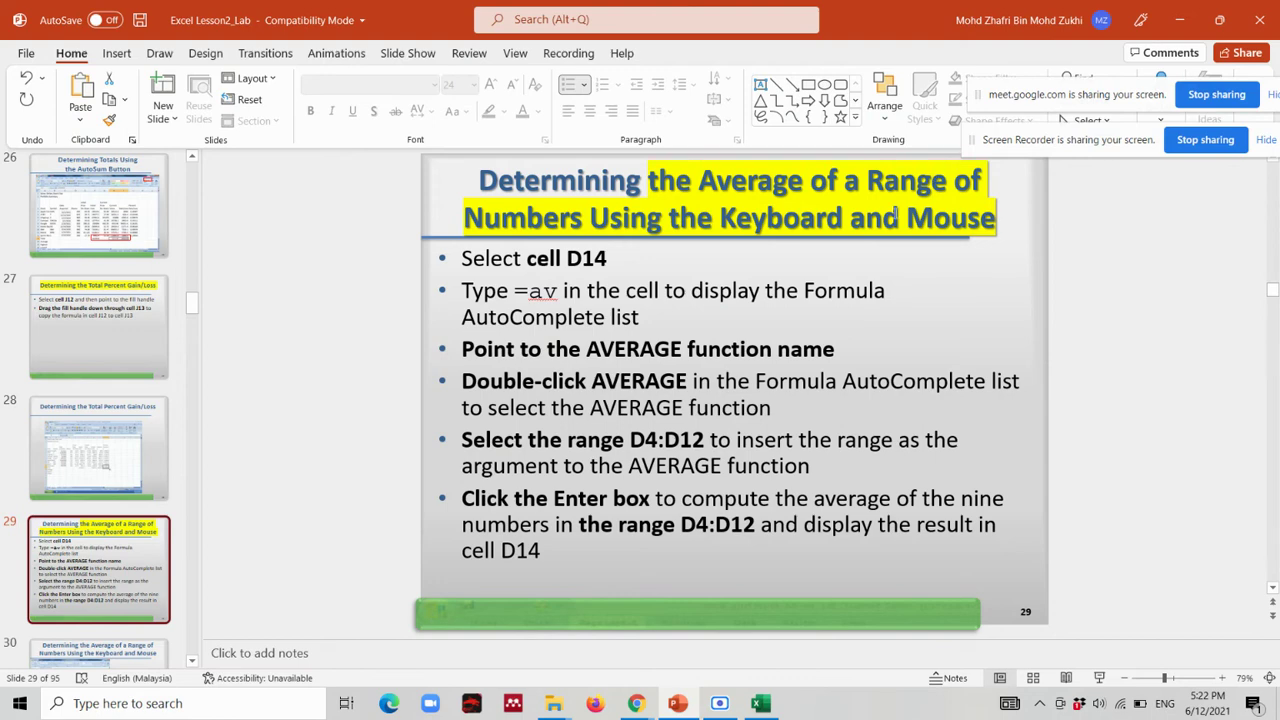
{"action": "key", "text": "alt+Tab"}
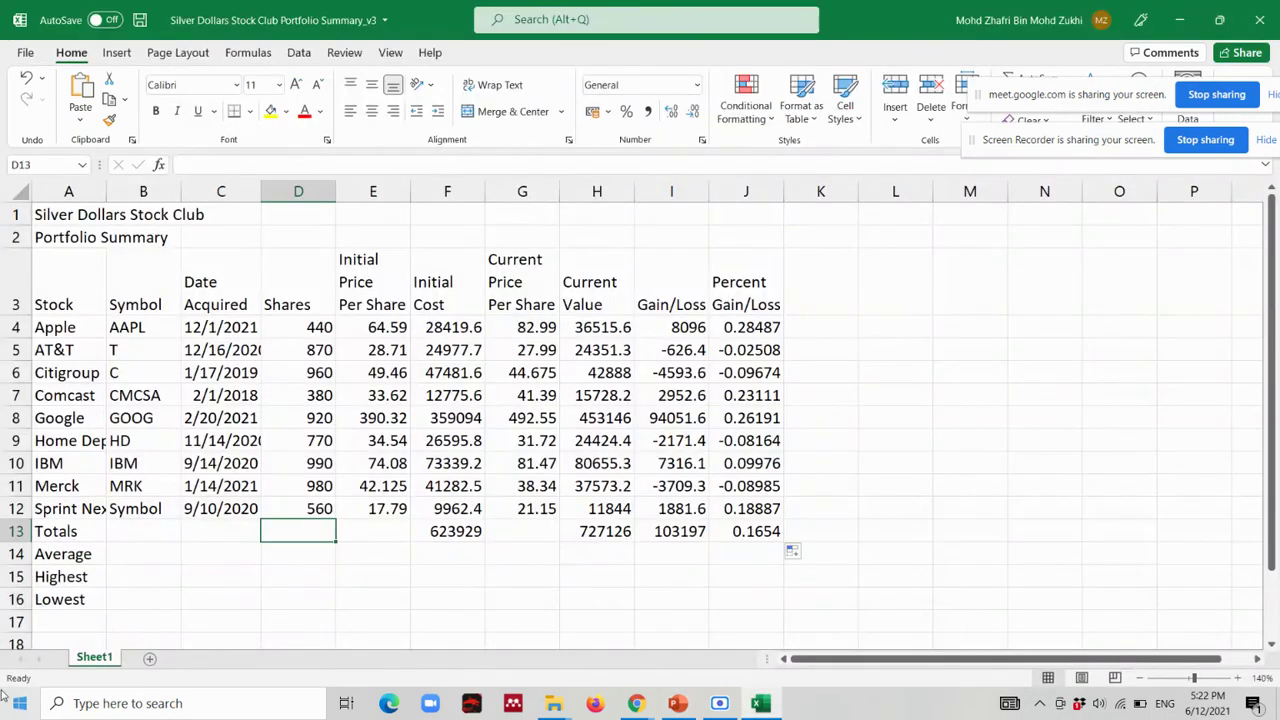
{"action": "left_click", "coordinate": [134, 554]}
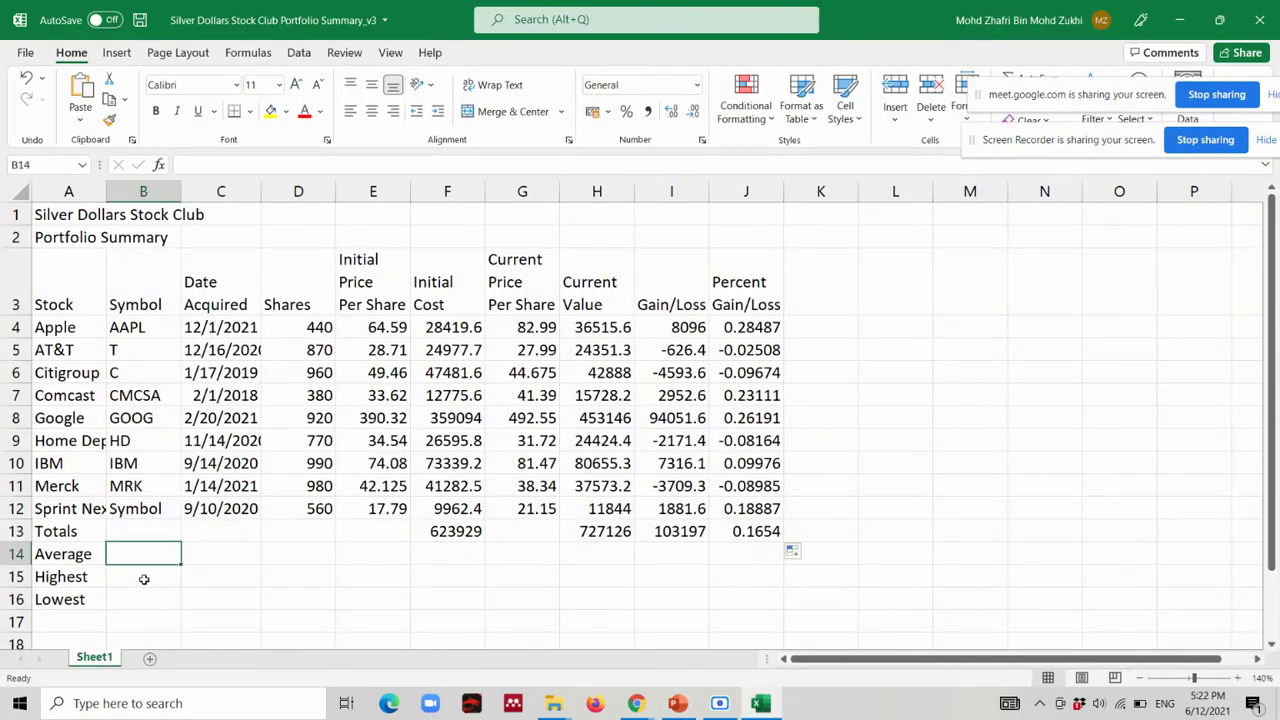
{"action": "left_click", "coordinate": [143, 577]}
{"action": "left_click", "coordinate": [143, 597]}
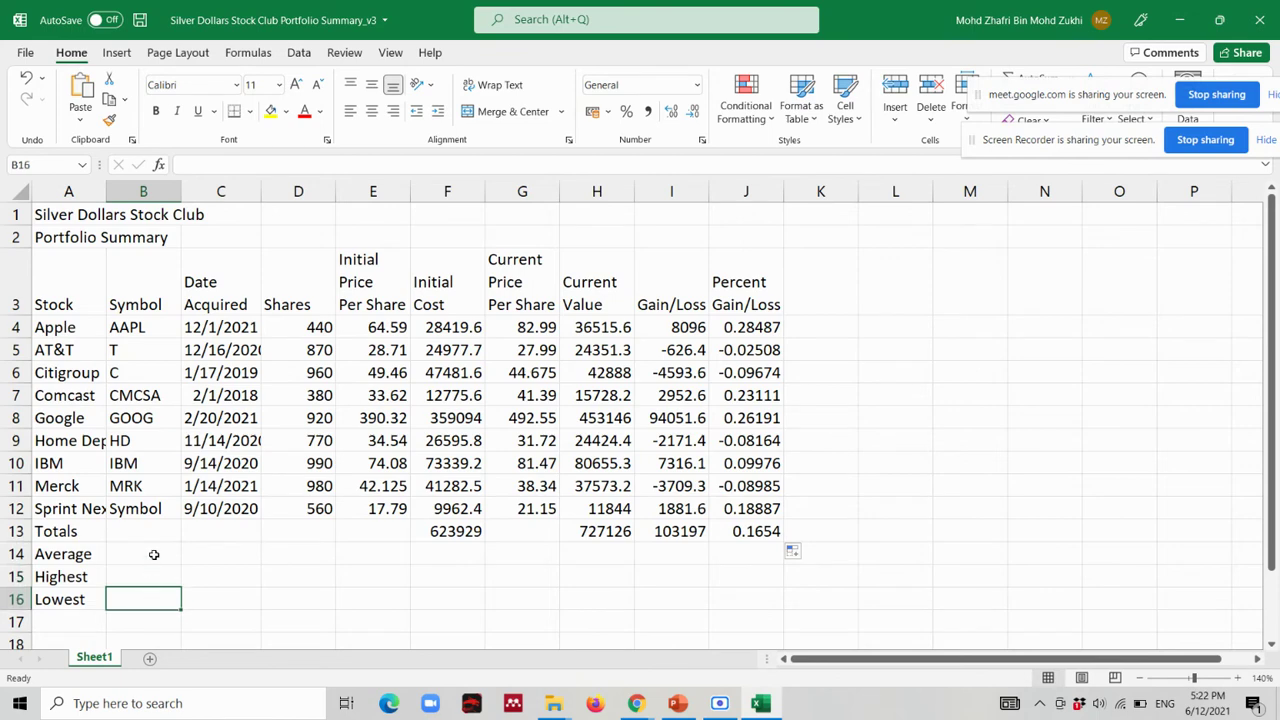
{"action": "key", "text": "alt+Tab"}
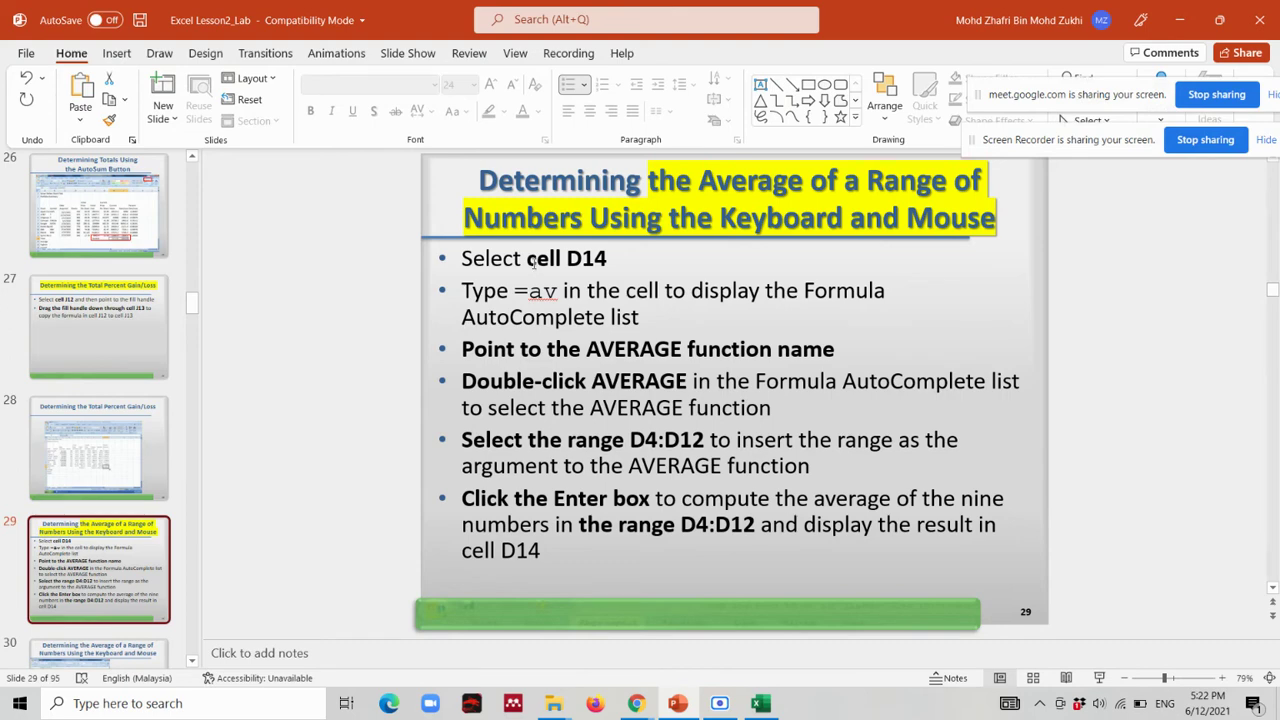
{"action": "key", "text": "alt+Tab"}
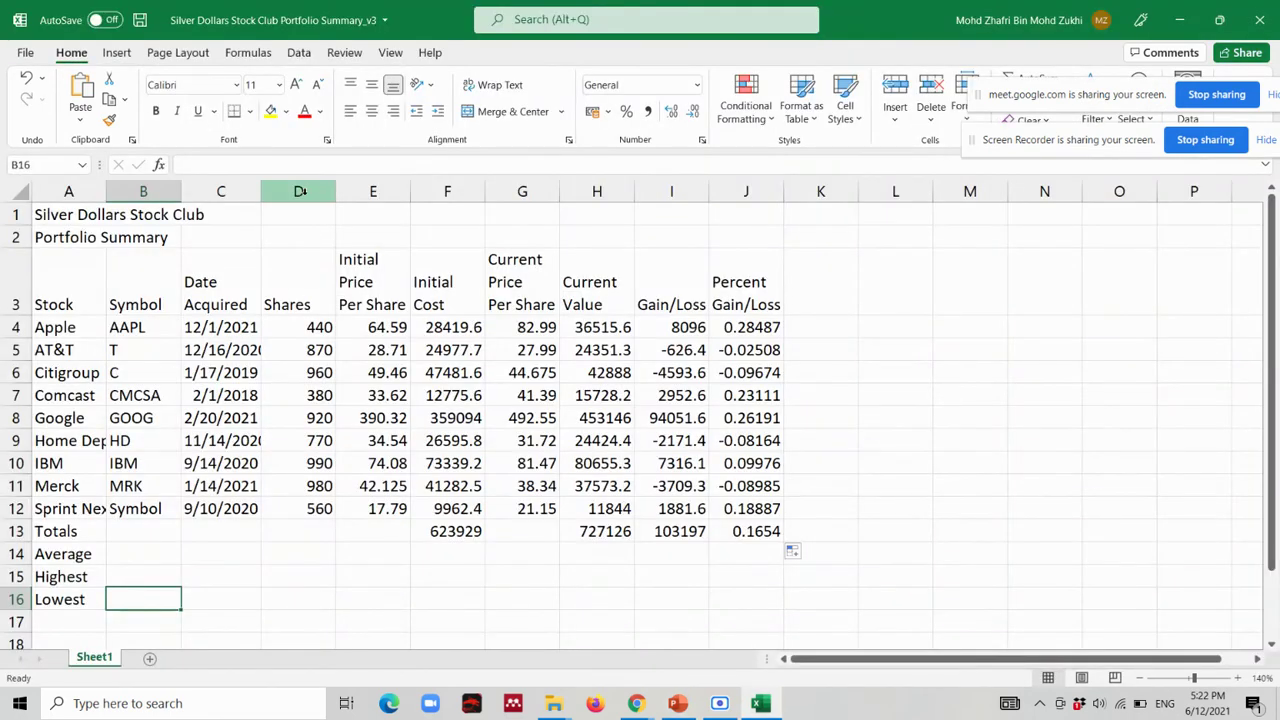
{"action": "left_click", "coordinate": [303, 552]}
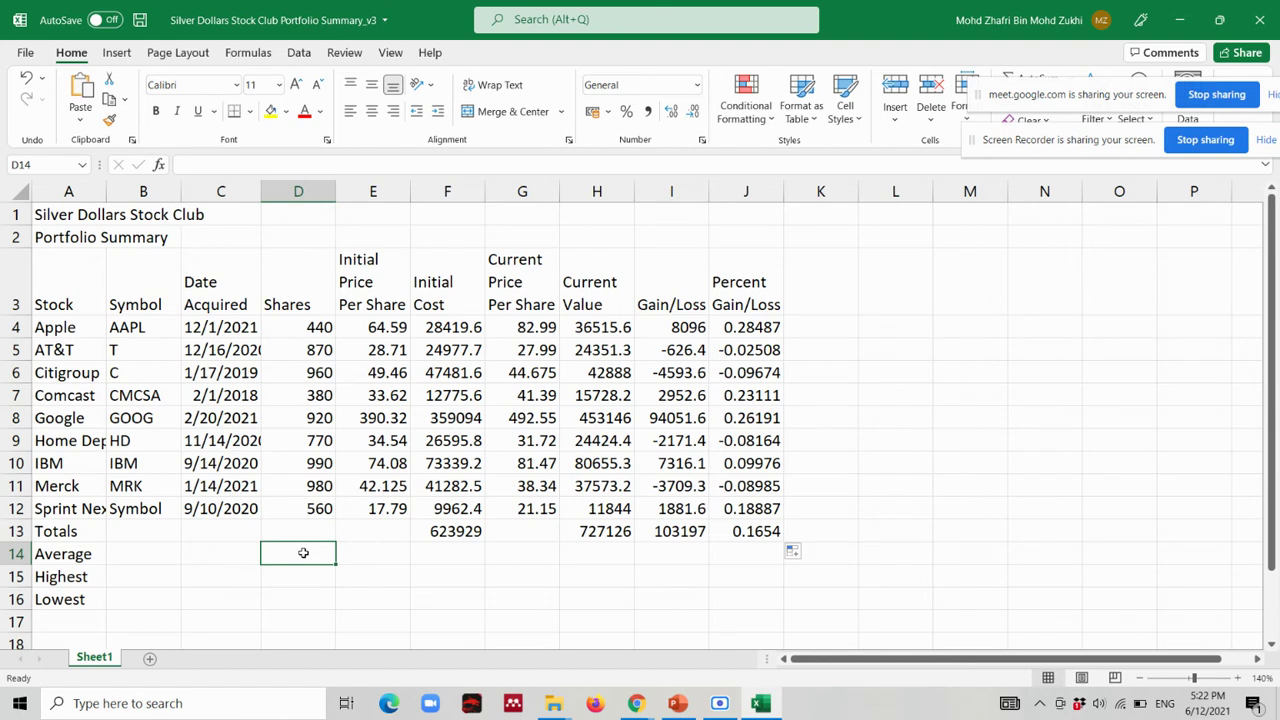
{"action": "left_click_drag", "start_coordinate": [310, 328], "coordinate": [313, 506]}
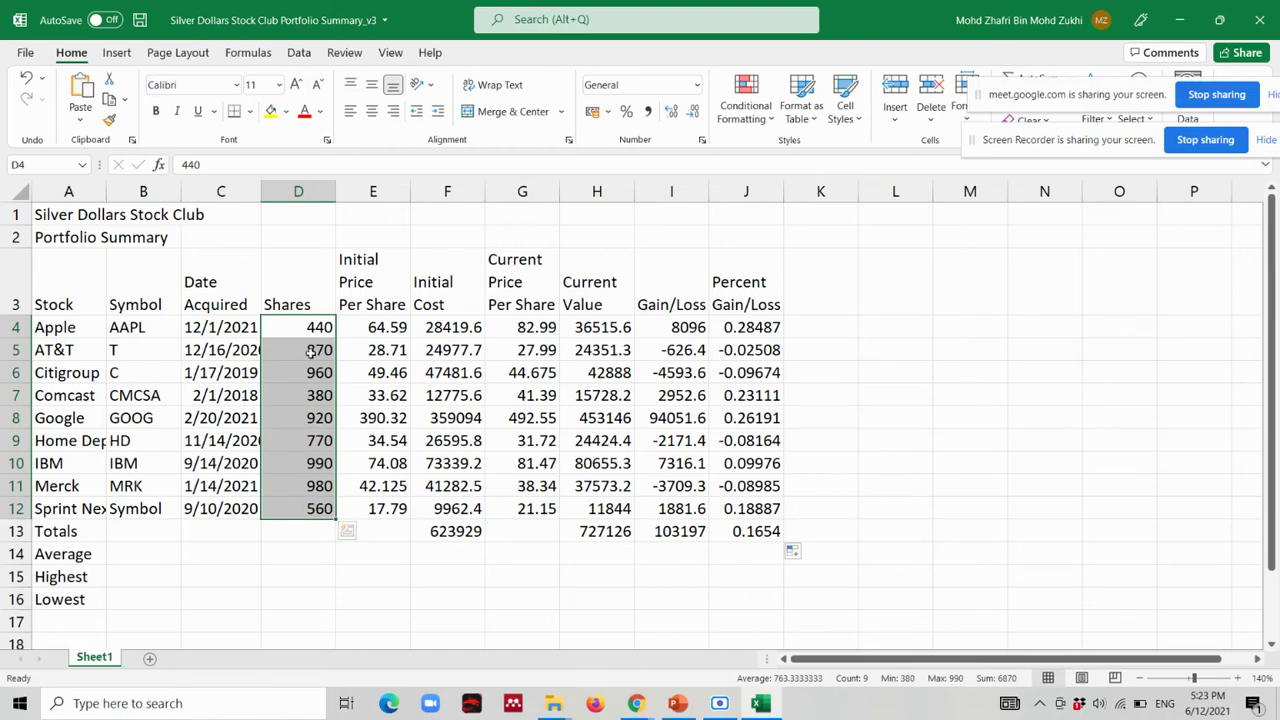
{"action": "left_click", "coordinate": [289, 558]}
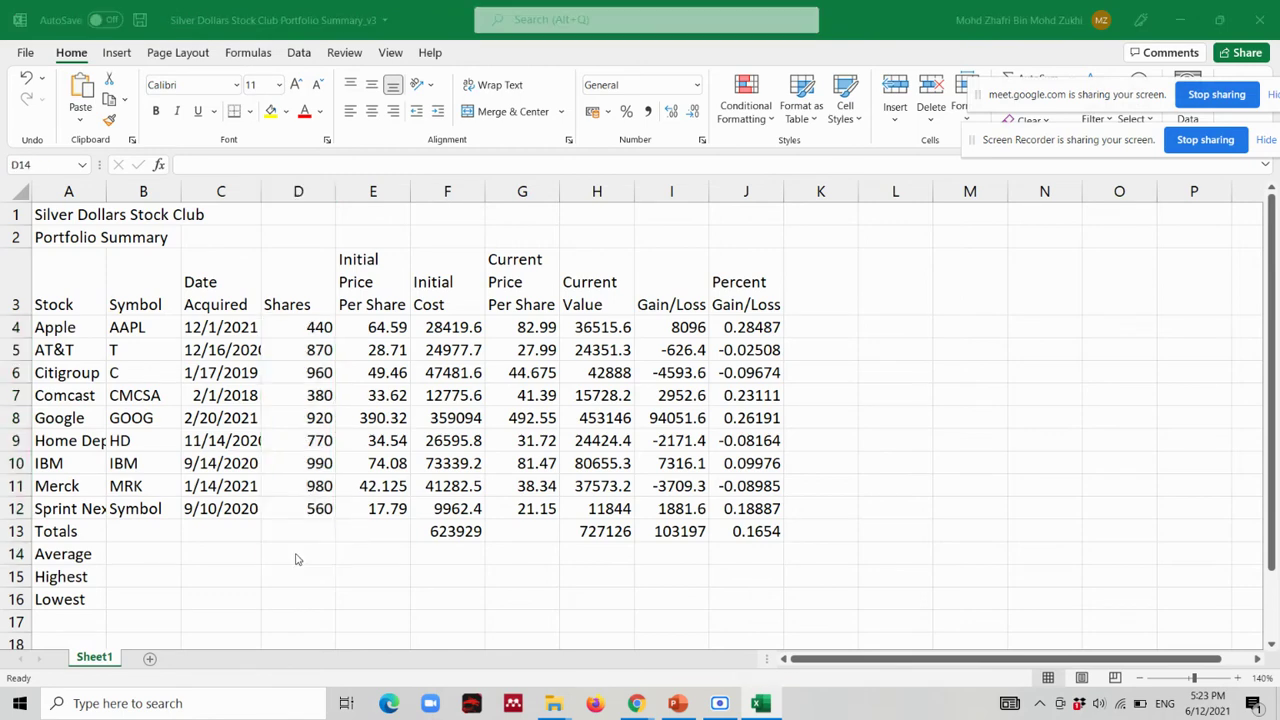
{"action": "key", "text": "alt+Tab"}
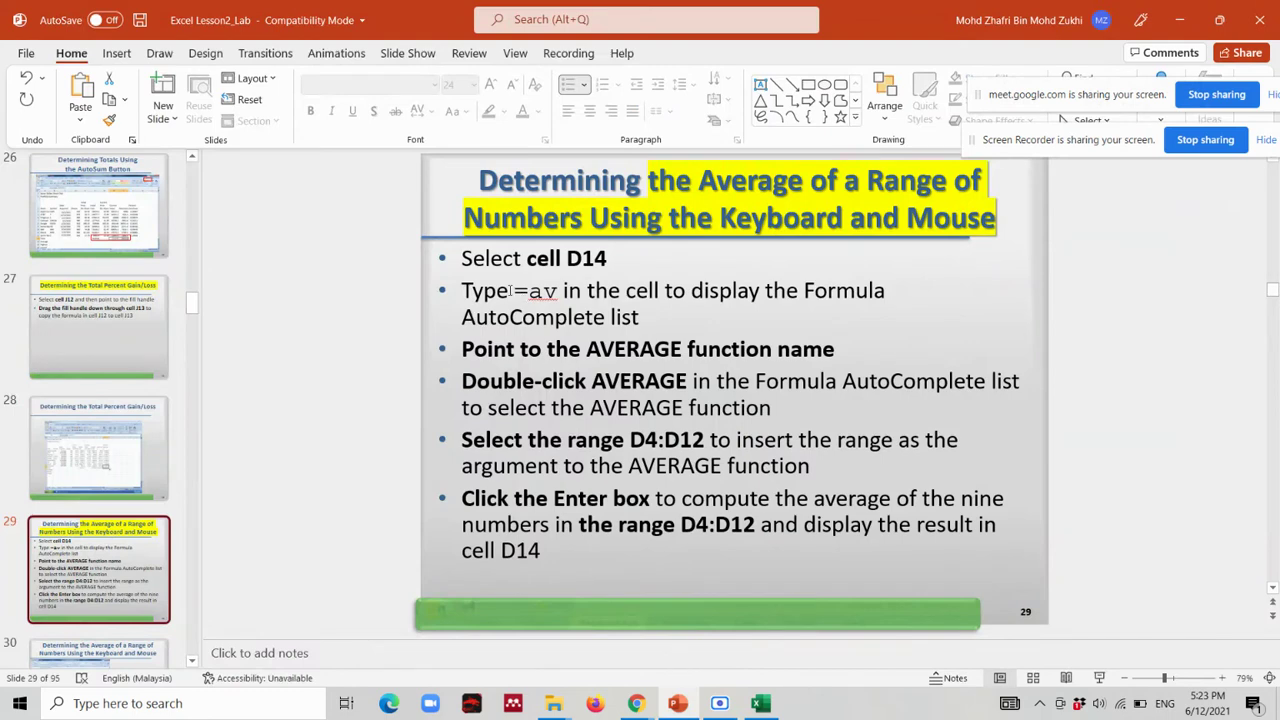
{"action": "key", "text": "alt+Tab"}
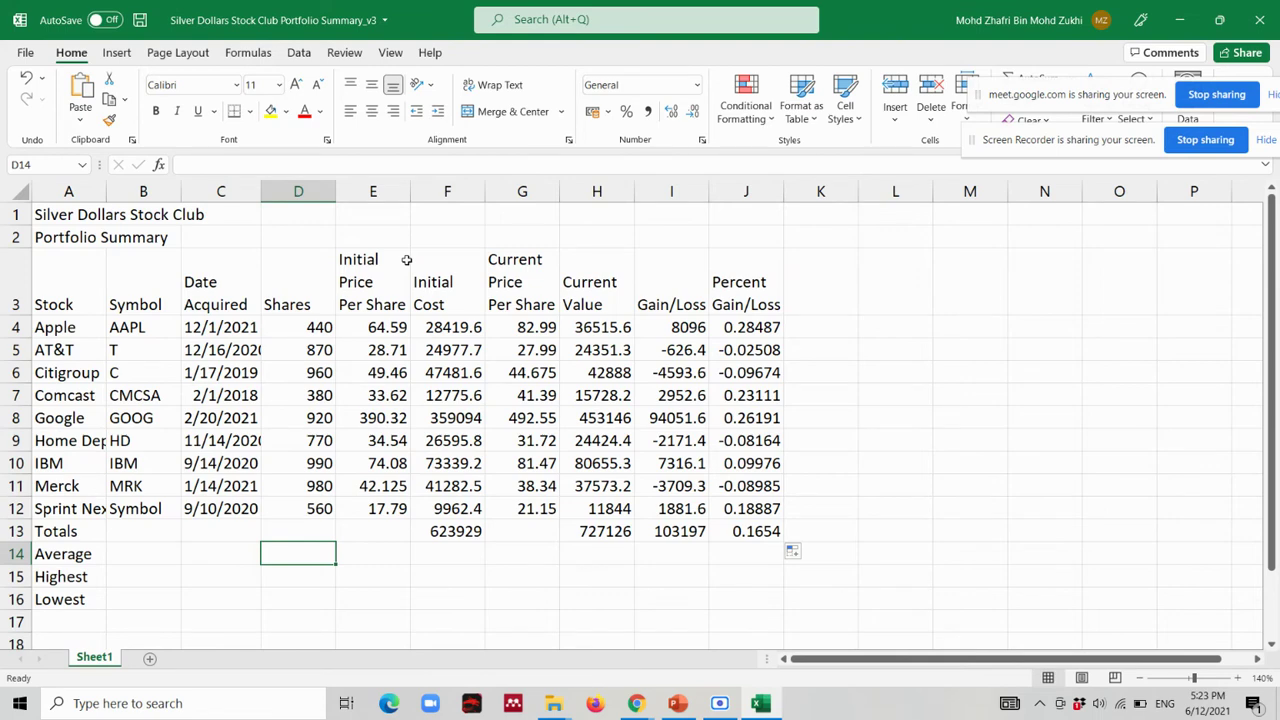
Enter =AVERAGE(D4:D12) in D14 via AutoComplete, giving 763.333 average shares.
{"action": "type", "text": "="}
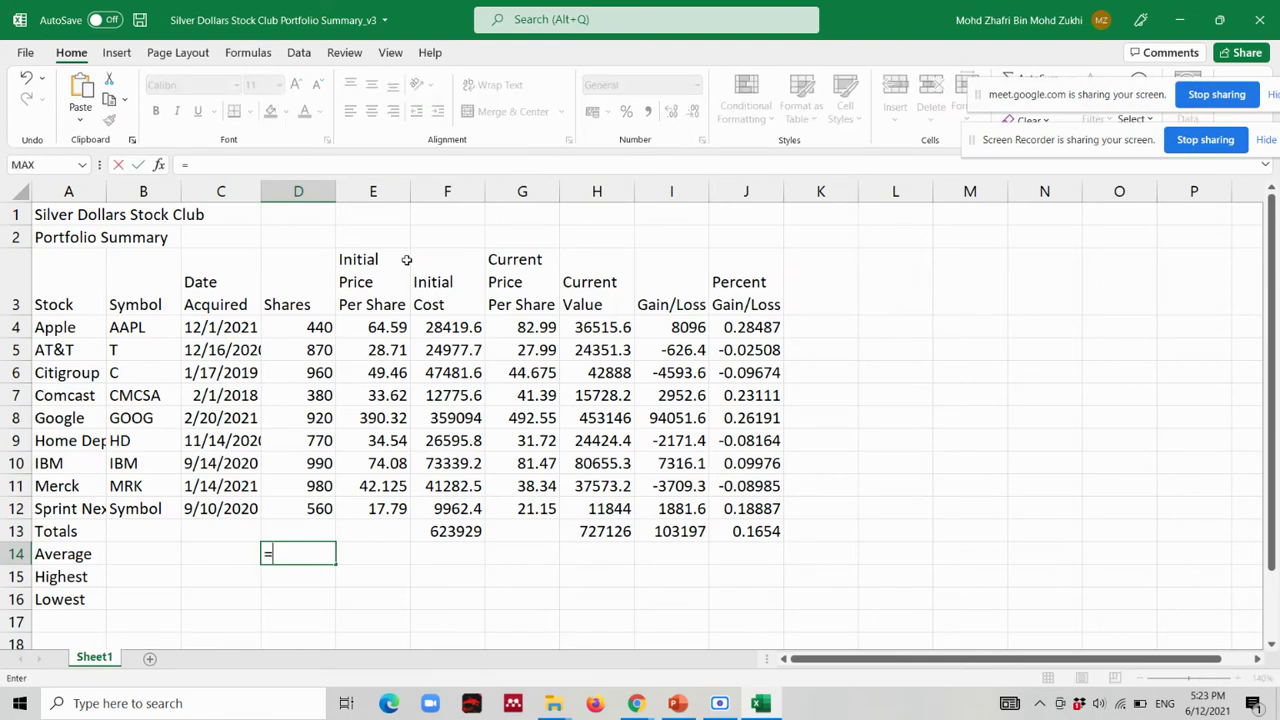
{"action": "type", "text": "av"}
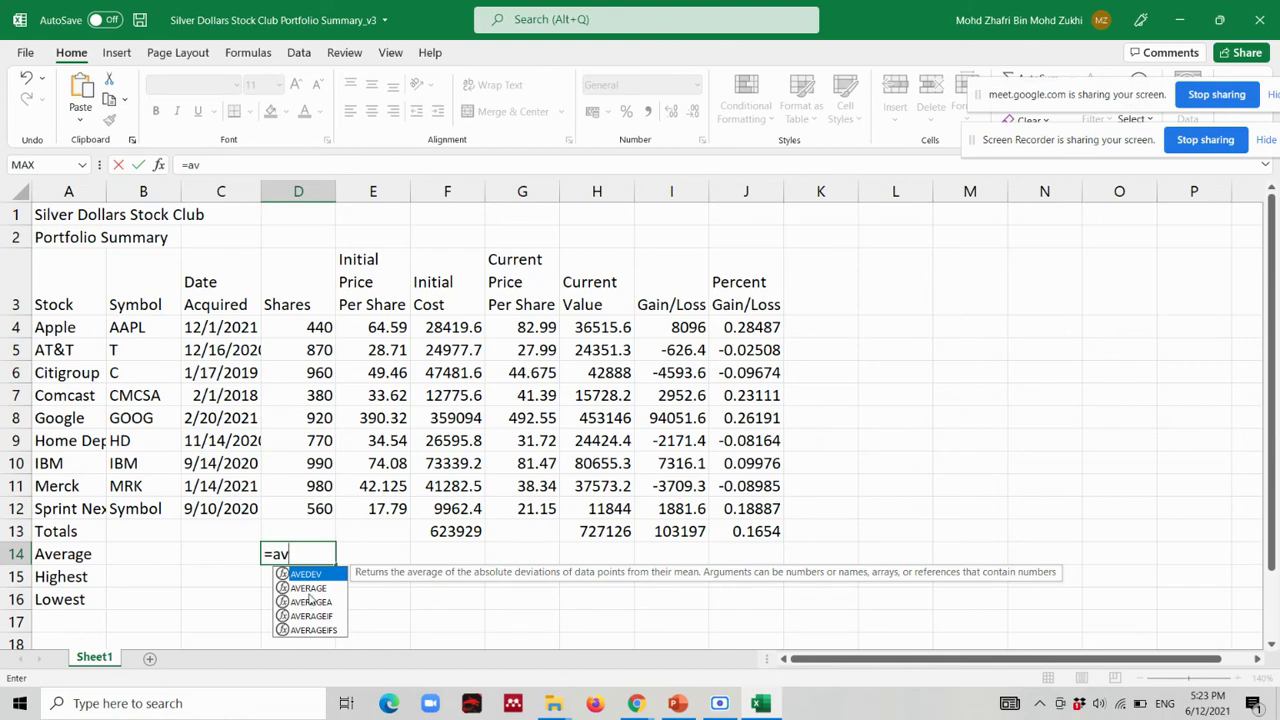
{"action": "double_click", "coordinate": [309, 589]}
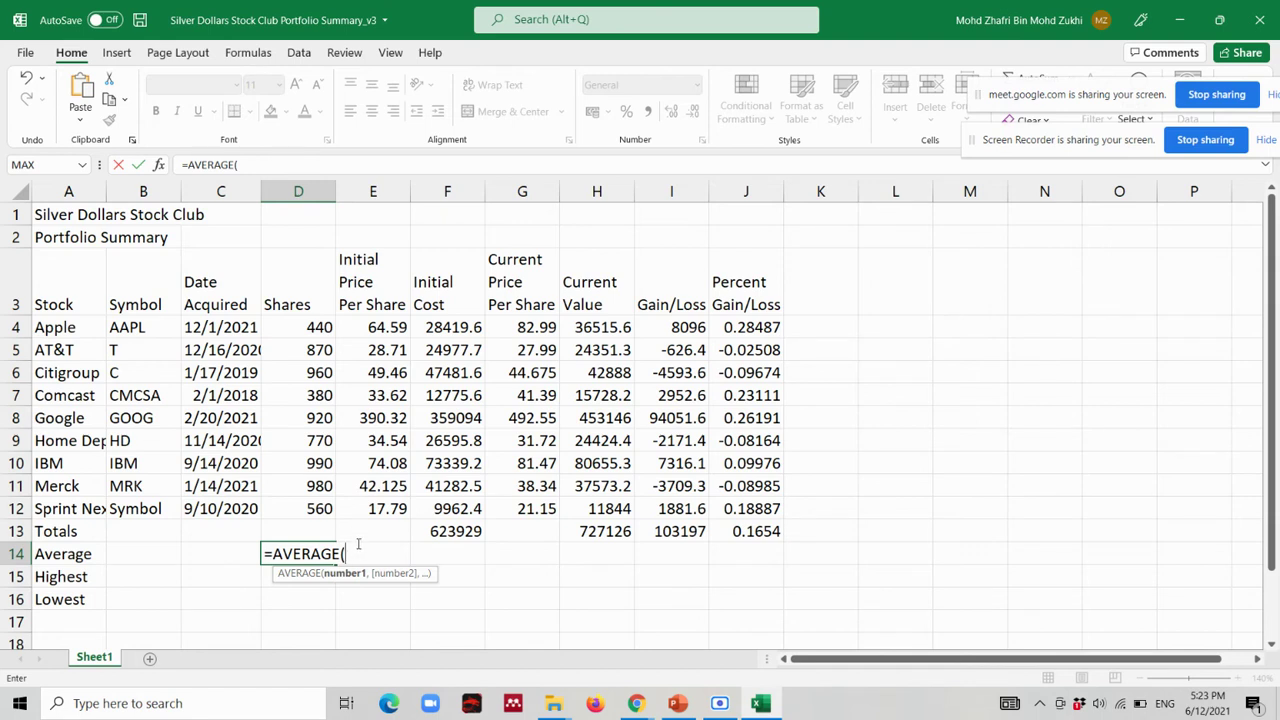
{"action": "left_click", "coordinate": [311, 327]}
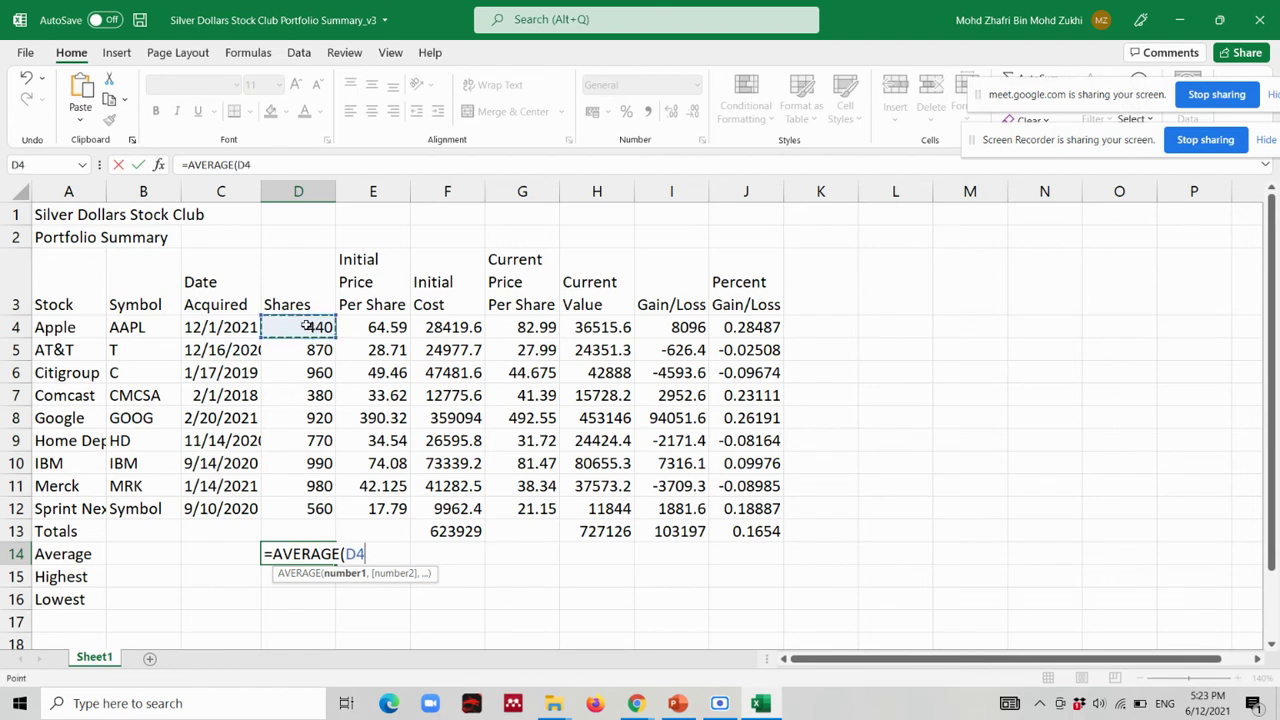
{"action": "left_click_drag", "start_coordinate": [313, 327], "coordinate": [304, 508]}
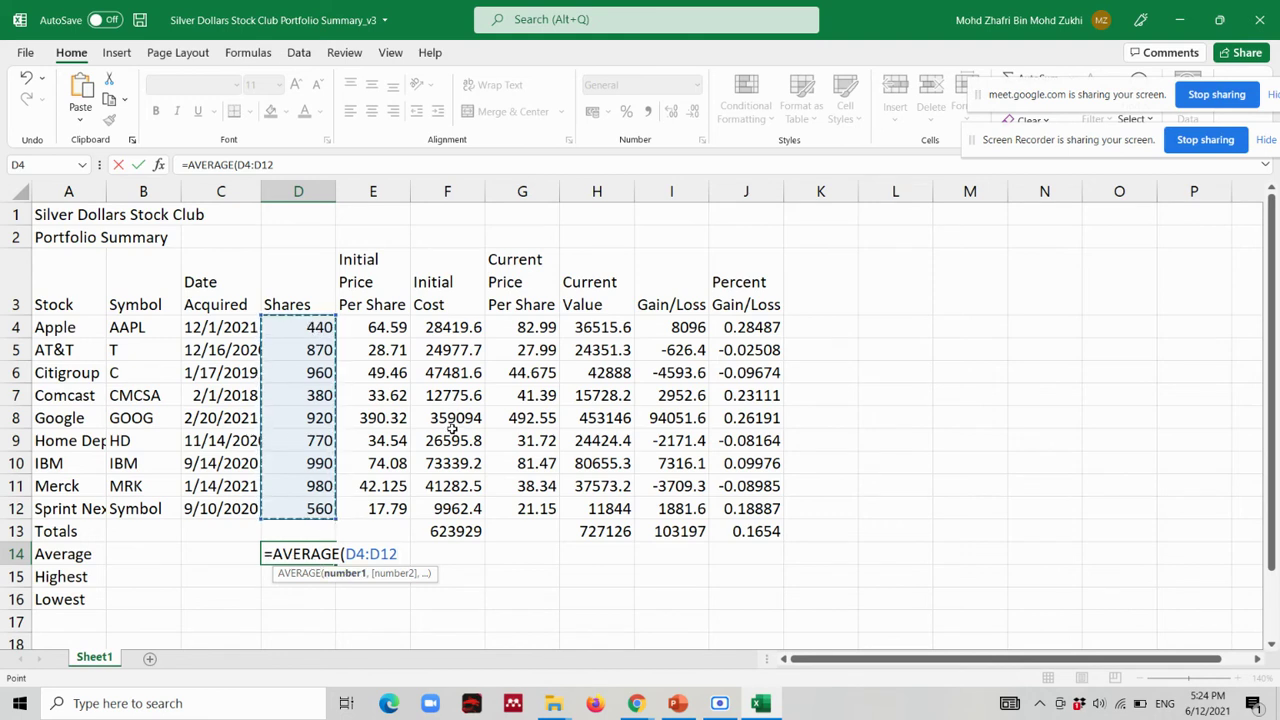
{"action": "key", "text": "Return"}
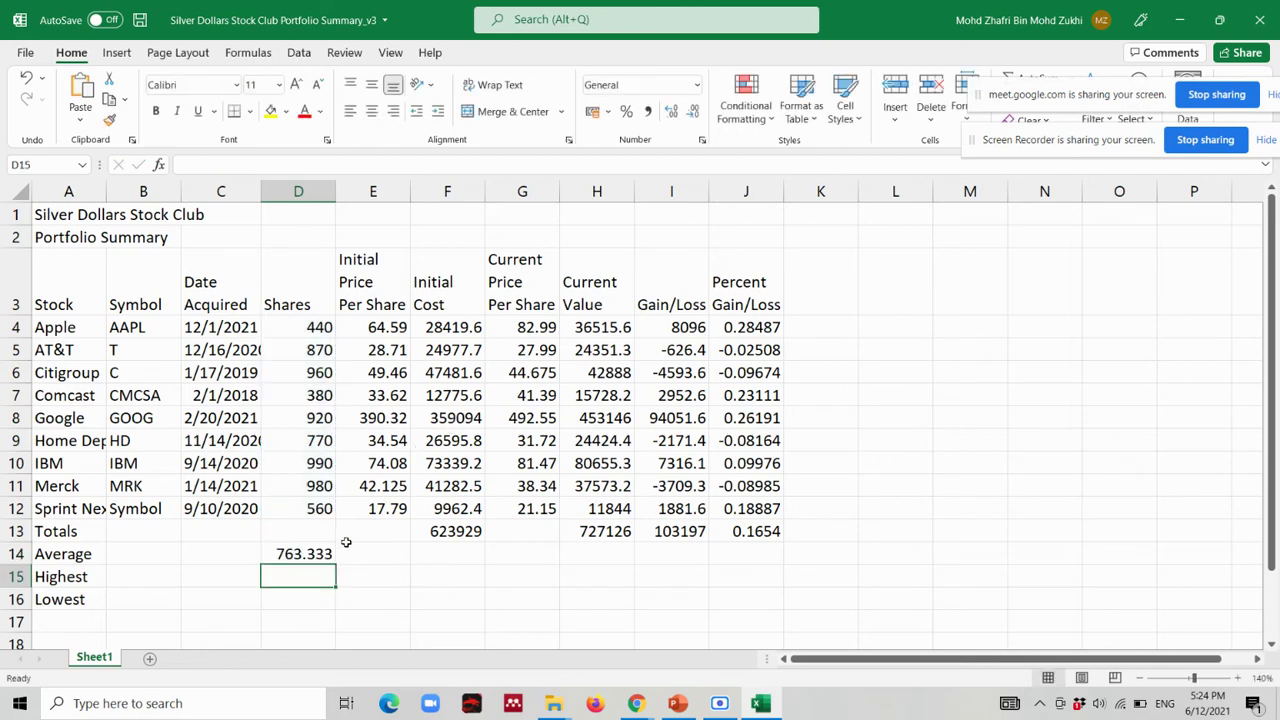
Verify that D14's =AVERAGE(D4:D12) covers the Shares range D4:D12.
{"action": "left_click", "coordinate": [316, 554]}
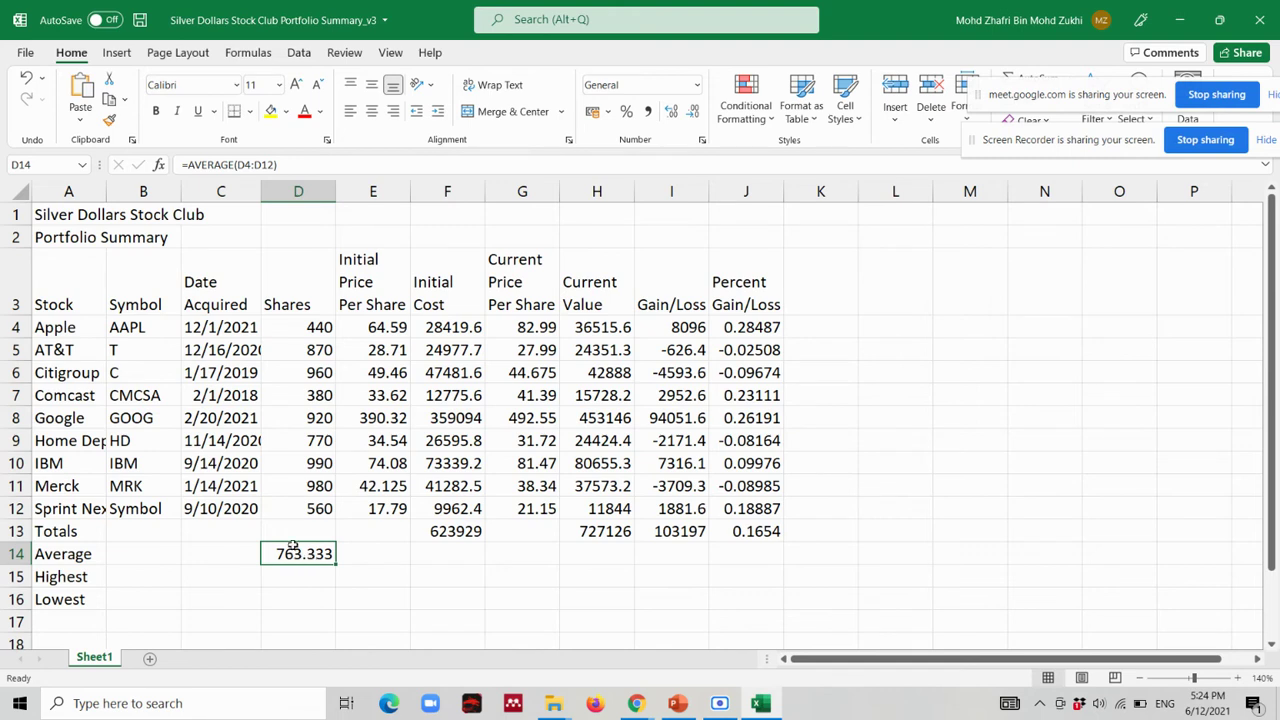
{"action": "left_click_drag", "start_coordinate": [320, 327], "coordinate": [318, 508]}
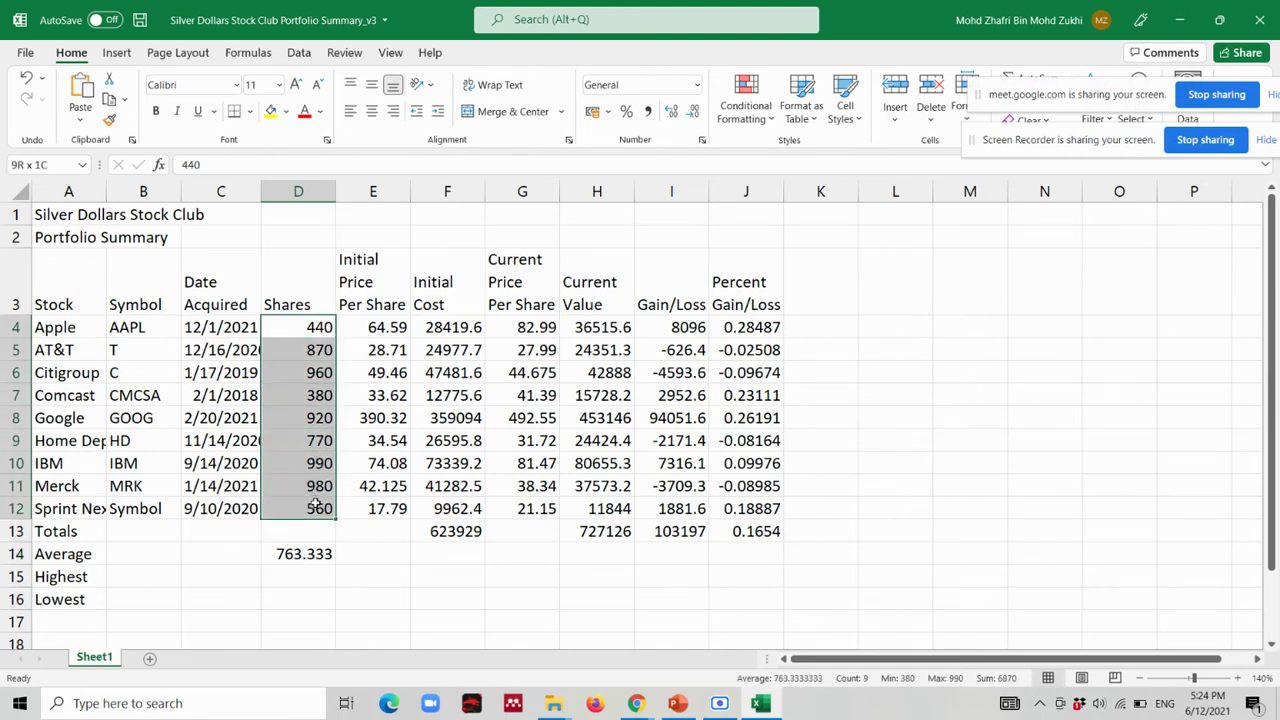
{"action": "left_click", "coordinate": [322, 554]}
Glance at the Google Meet call, then bring the portfolio workbook back in front.
{"action": "mouse_move", "coordinate": [640, 705]}
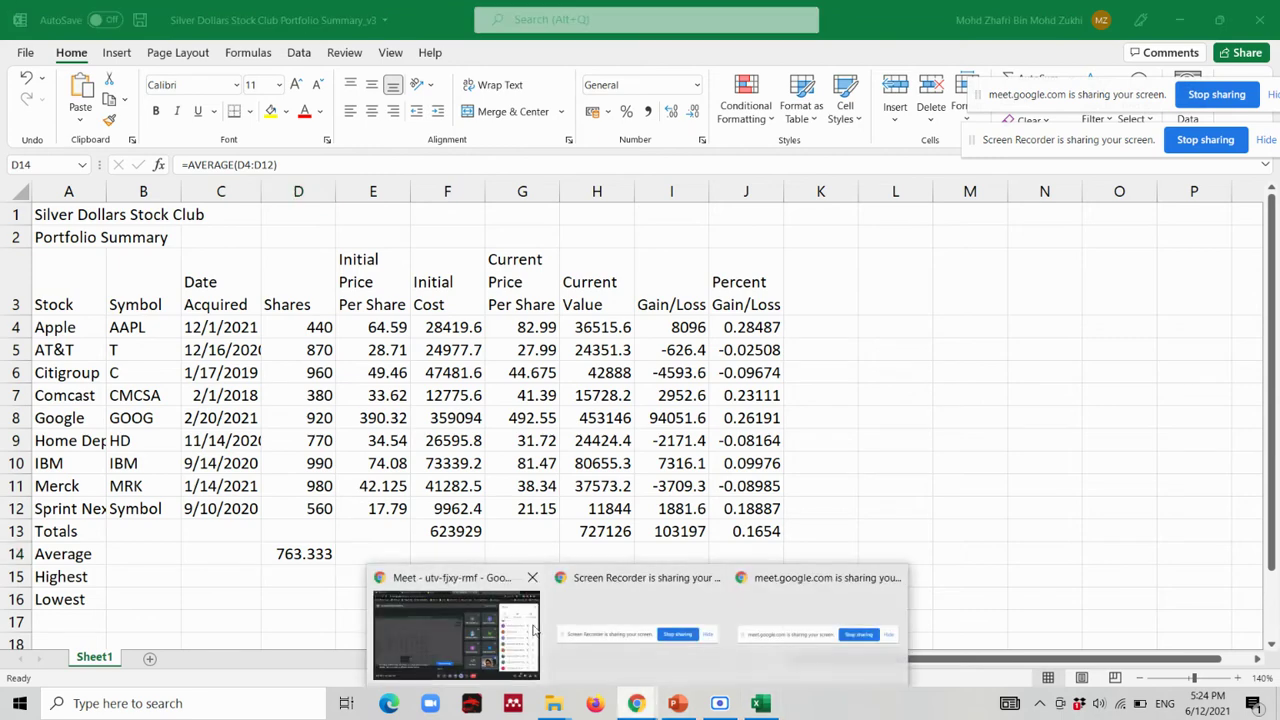
{"action": "left_click", "coordinate": [478, 640]}
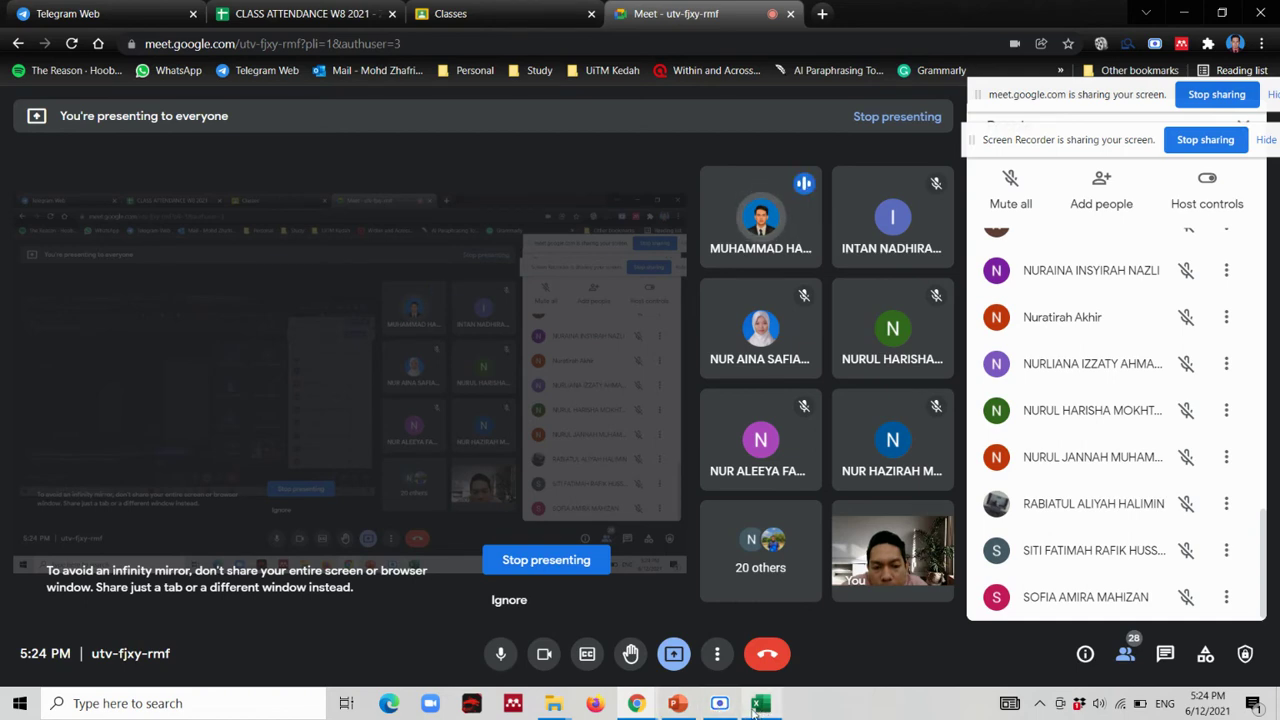
{"action": "mouse_move", "coordinate": [755, 707]}
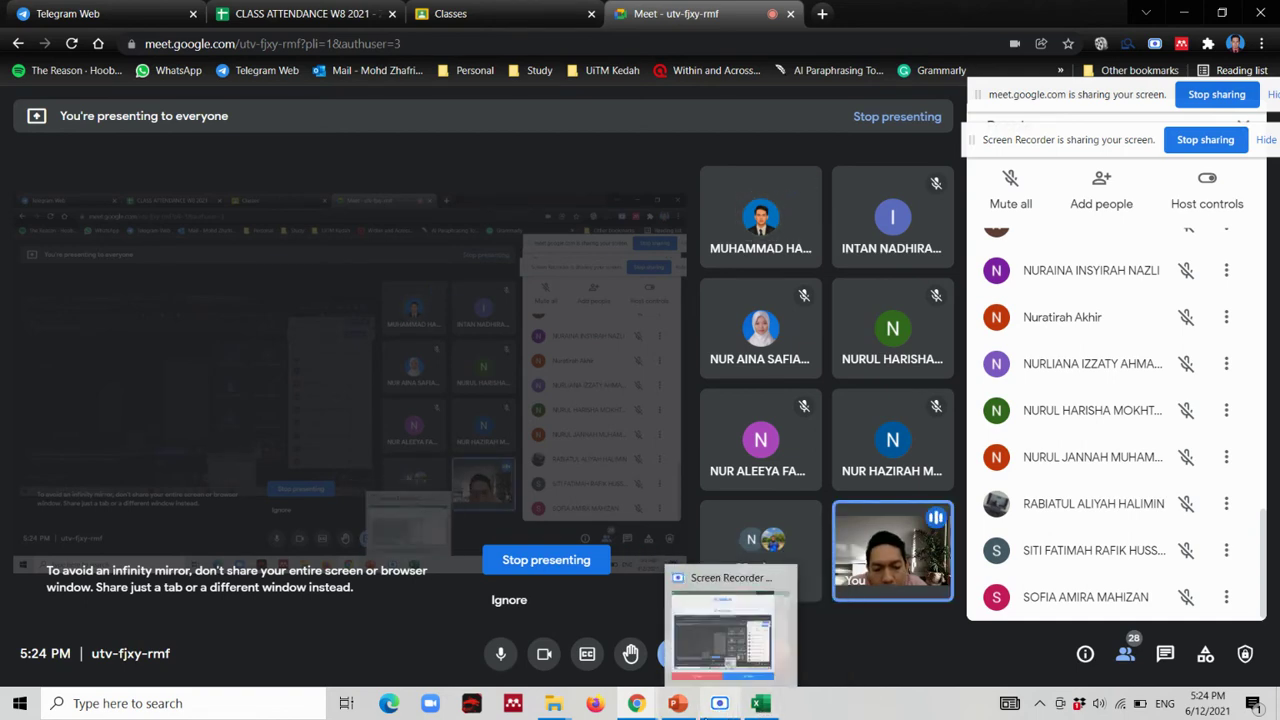
{"action": "left_click", "coordinate": [725, 625]}
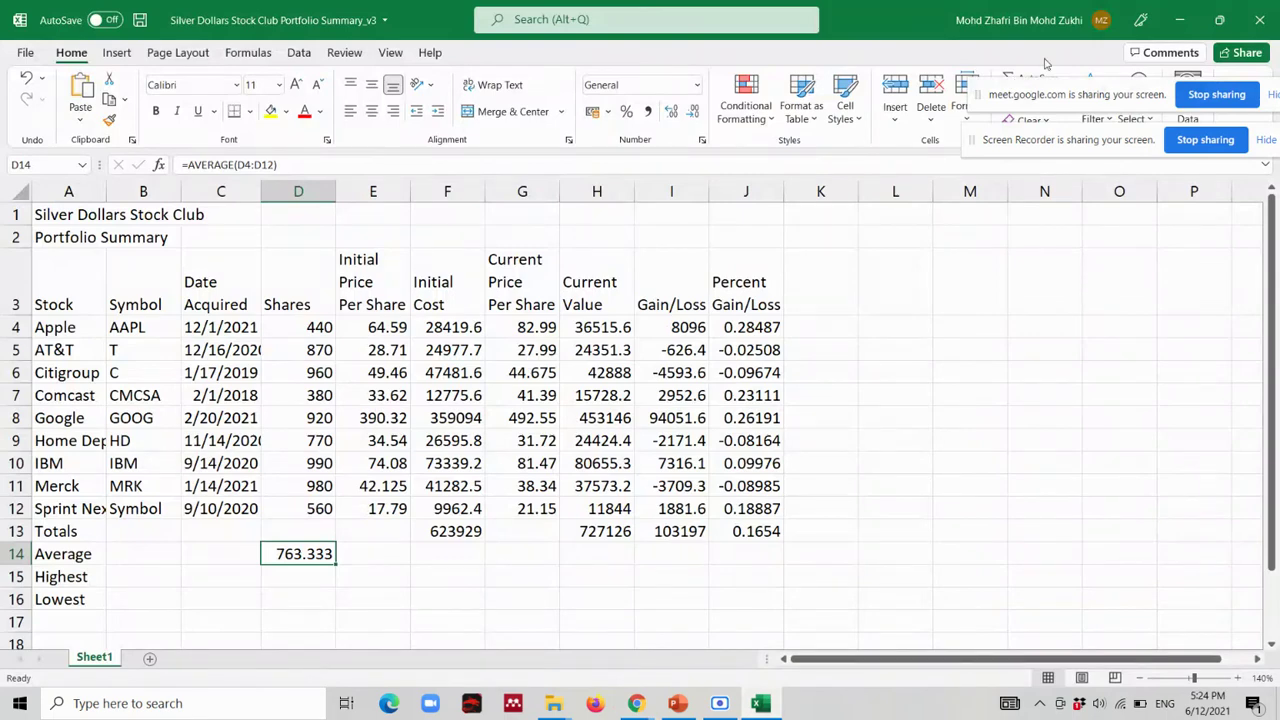
{"action": "left_click", "coordinate": [1113, 148]}
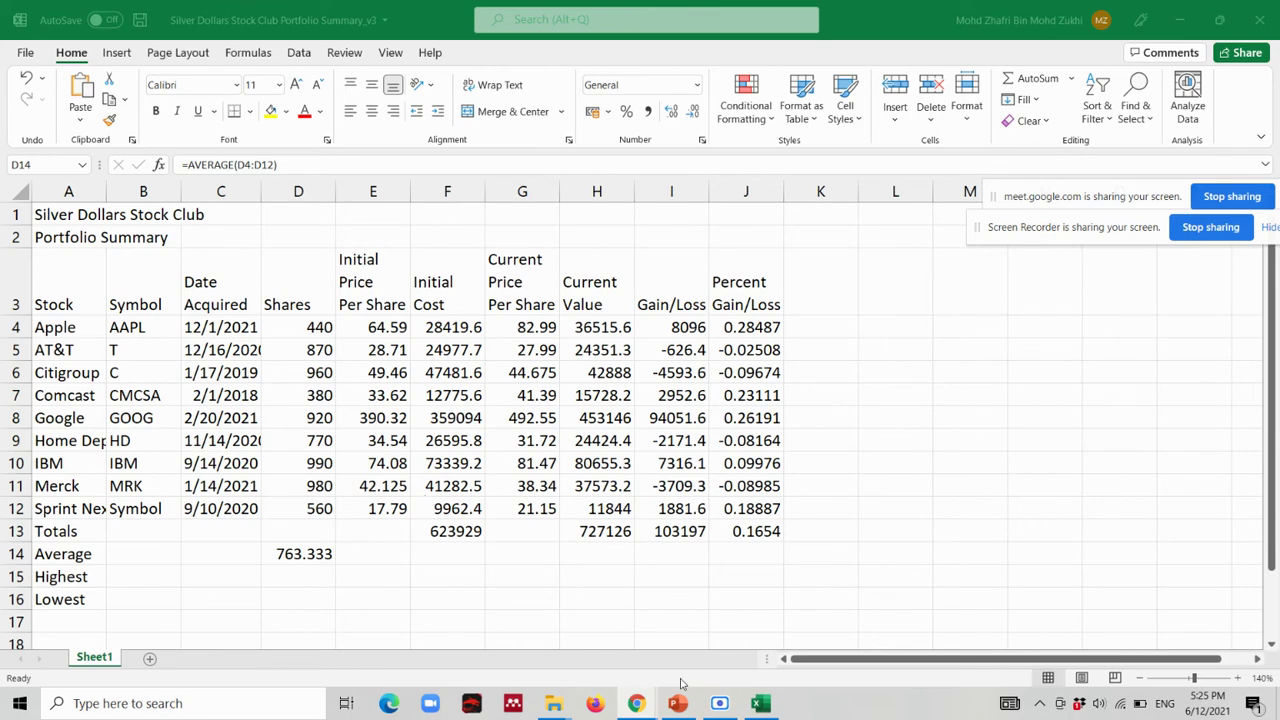
Switch to the Google Meet call and scroll through the participant list.
{"action": "mouse_move", "coordinate": [636, 703]}
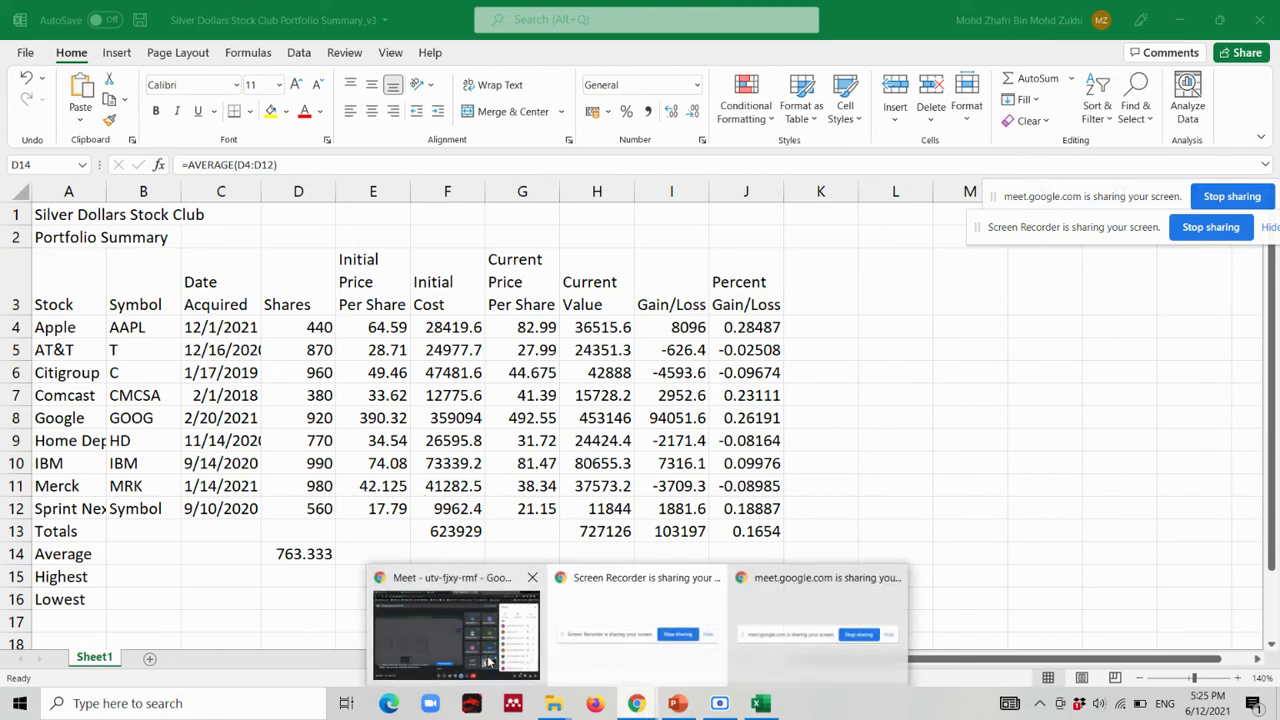
{"action": "left_click", "coordinate": [633, 597]}
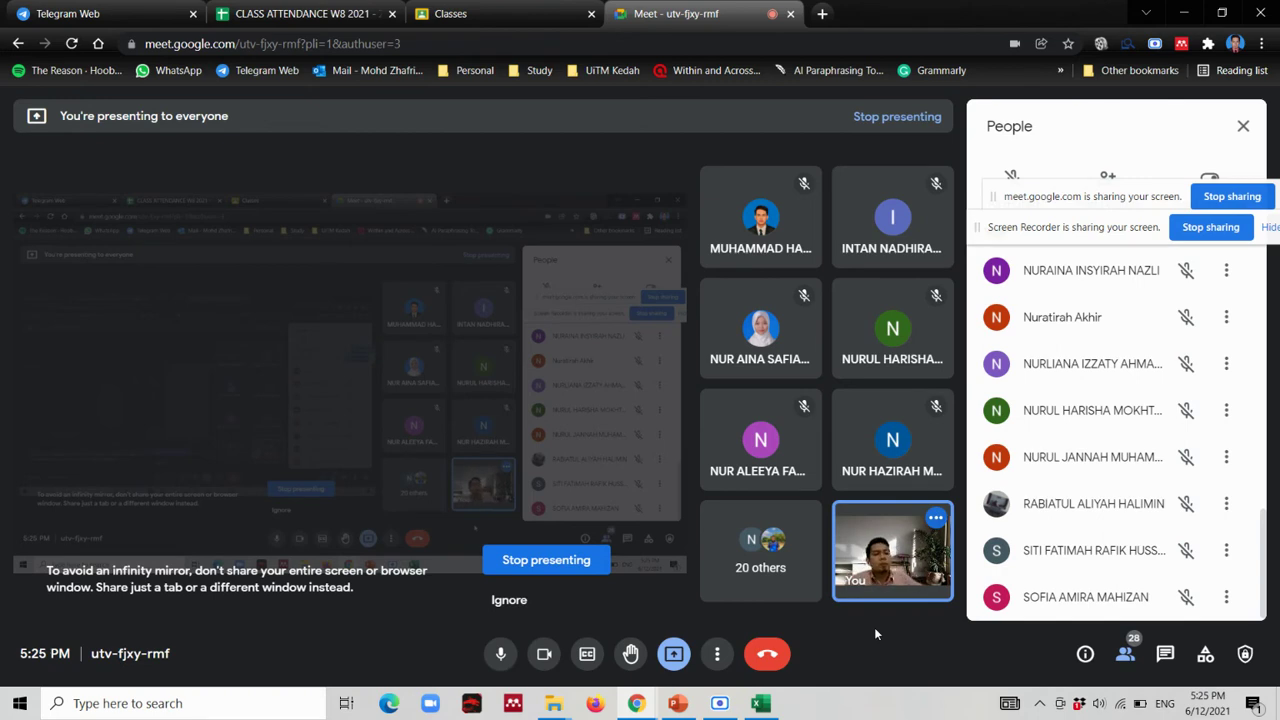
{"action": "scroll", "coordinate": [1080, 455], "scroll_direction": "up", "scroll_amount": 5}
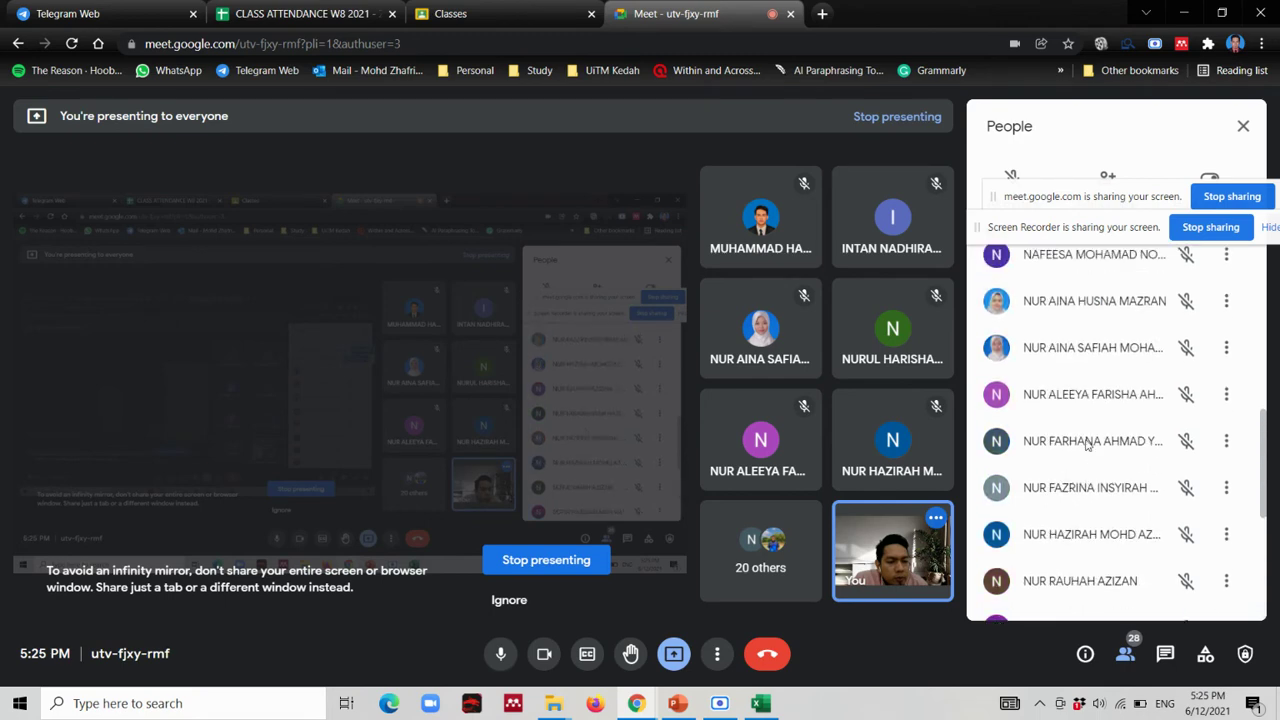
{"action": "scroll", "coordinate": [1087, 446], "scroll_direction": "up", "scroll_amount": 4}
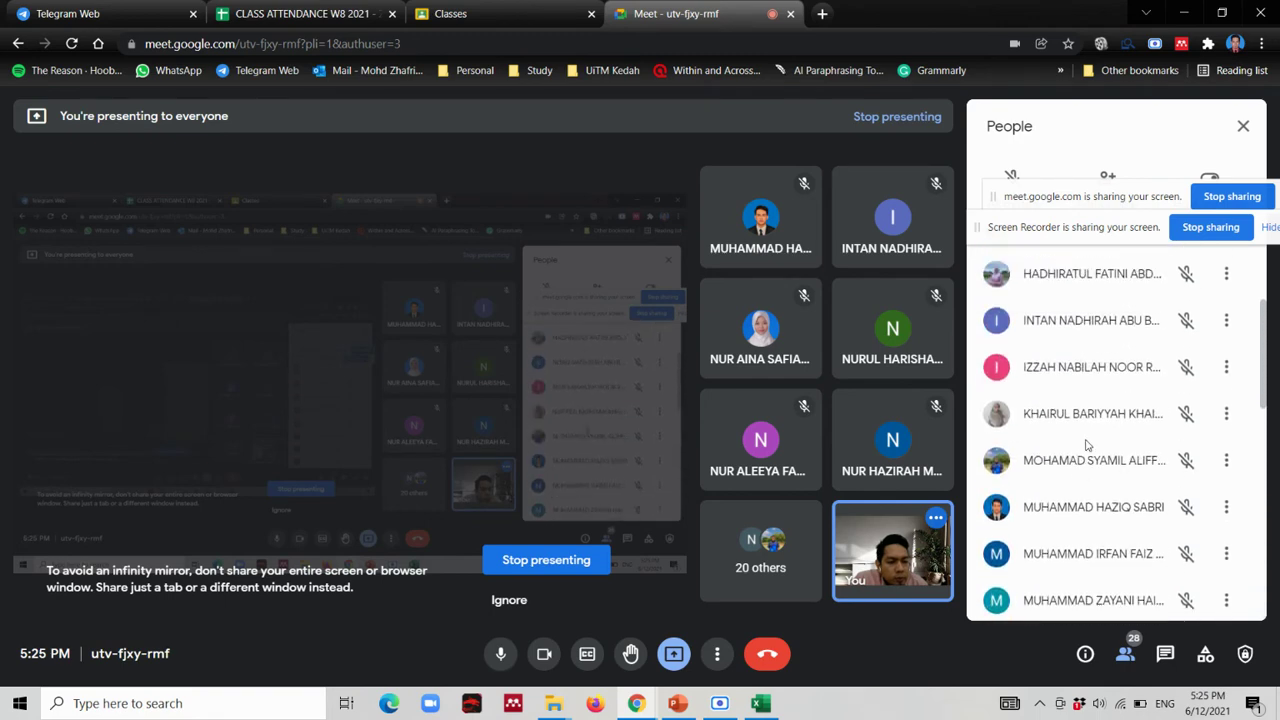
{"action": "scroll", "coordinate": [1087, 446], "scroll_direction": "down", "scroll_amount": 2}
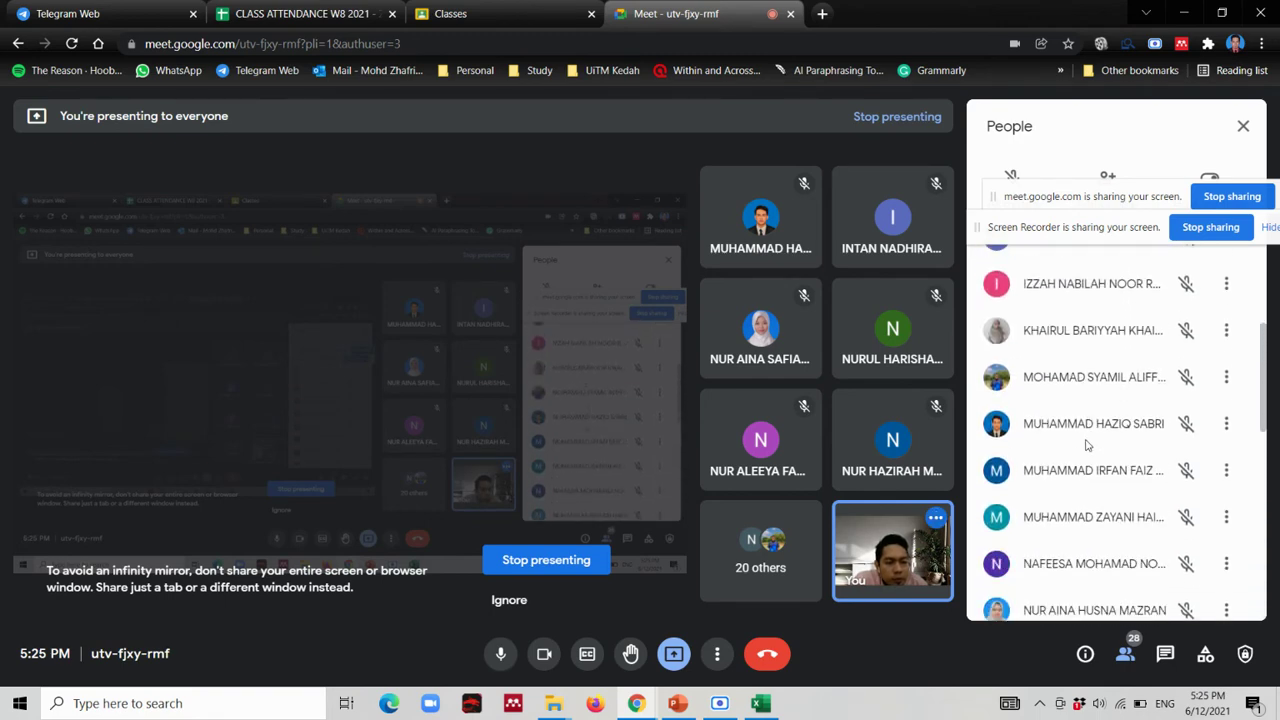
{"action": "scroll", "coordinate": [1087, 446], "scroll_direction": "up", "scroll_amount": 2}
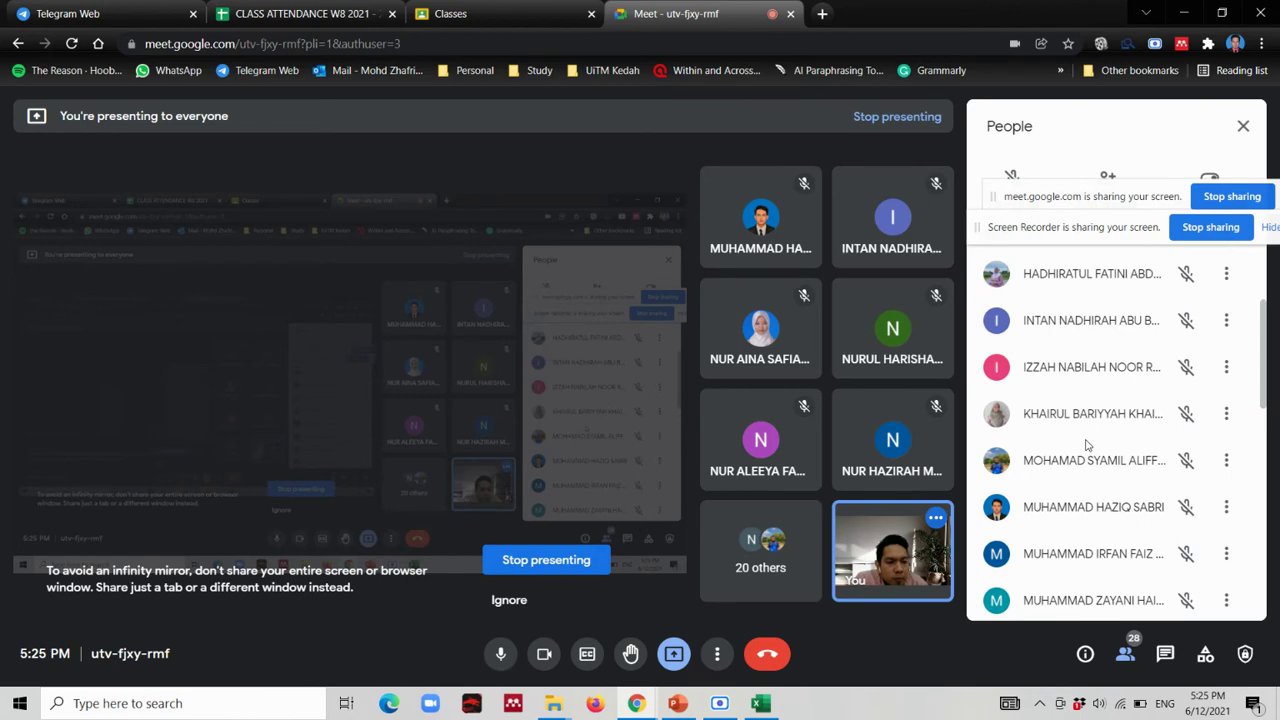
{"action": "scroll", "coordinate": [1087, 446], "scroll_direction": "up", "scroll_amount": 3}
{"action": "scroll", "coordinate": [1087, 446], "scroll_direction": "up", "scroll_amount": 3}
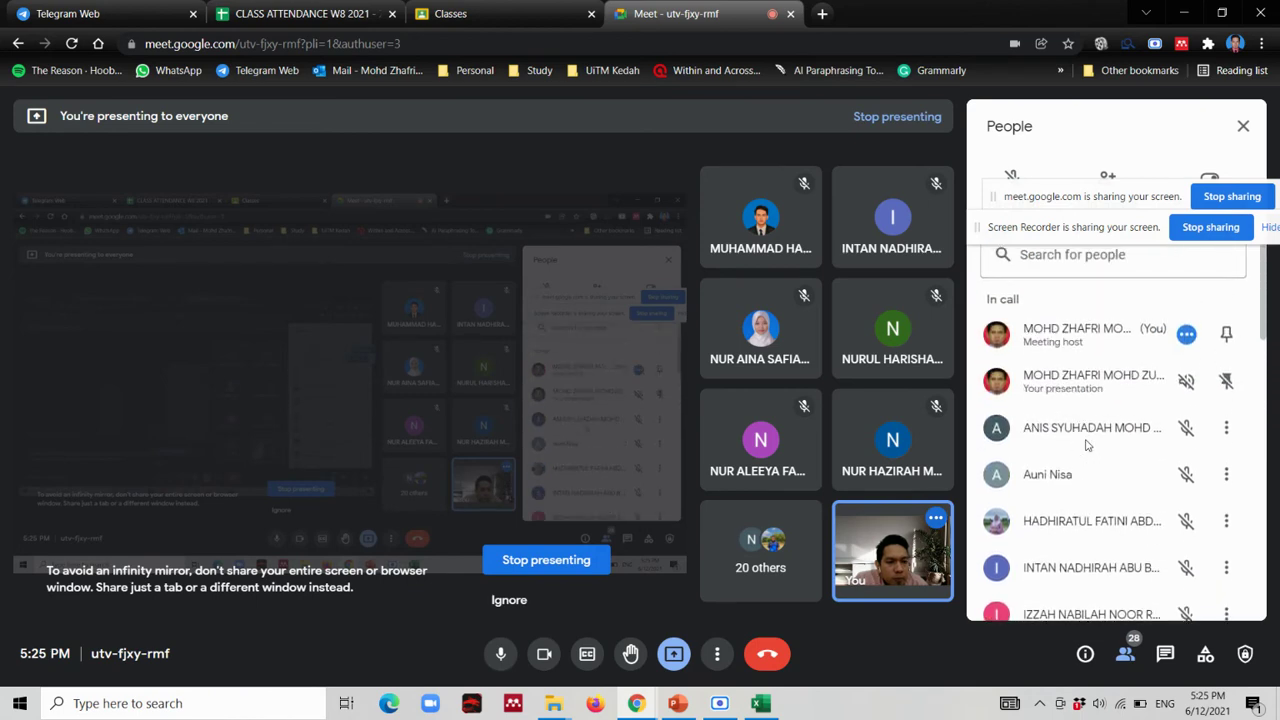
{"action": "scroll", "coordinate": [1087, 446], "scroll_direction": "down", "scroll_amount": 2}
{"action": "scroll", "coordinate": [1087, 446], "scroll_direction": "down", "scroll_amount": 1}
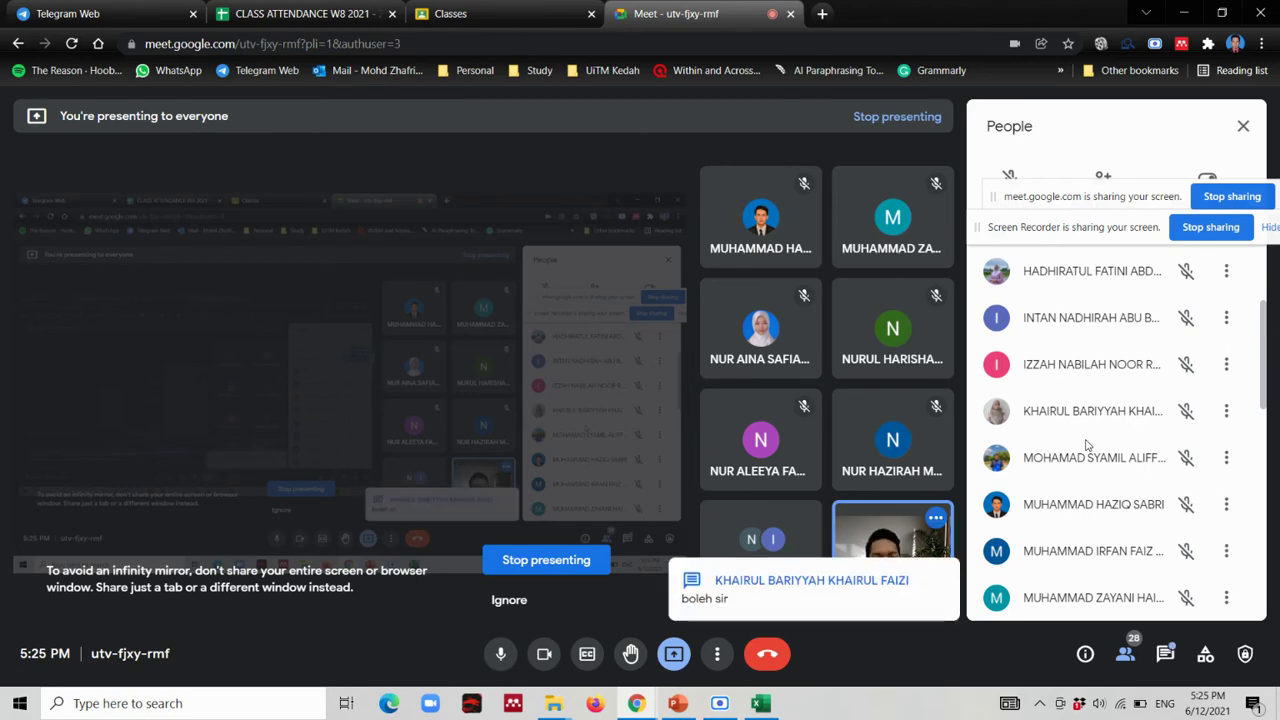
Look at the in-call messages, return to the People list, then go back to the workbook.
{"action": "left_click", "coordinate": [1170, 658]}
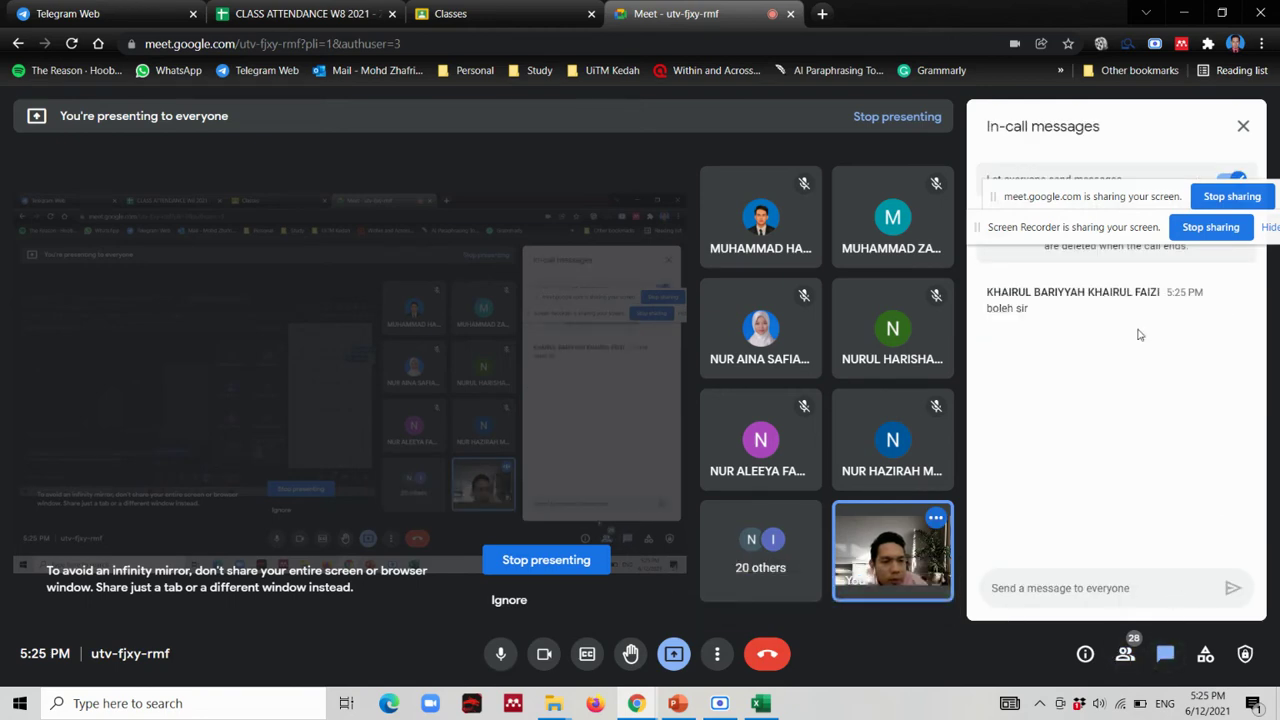
{"action": "left_click", "coordinate": [1130, 658]}
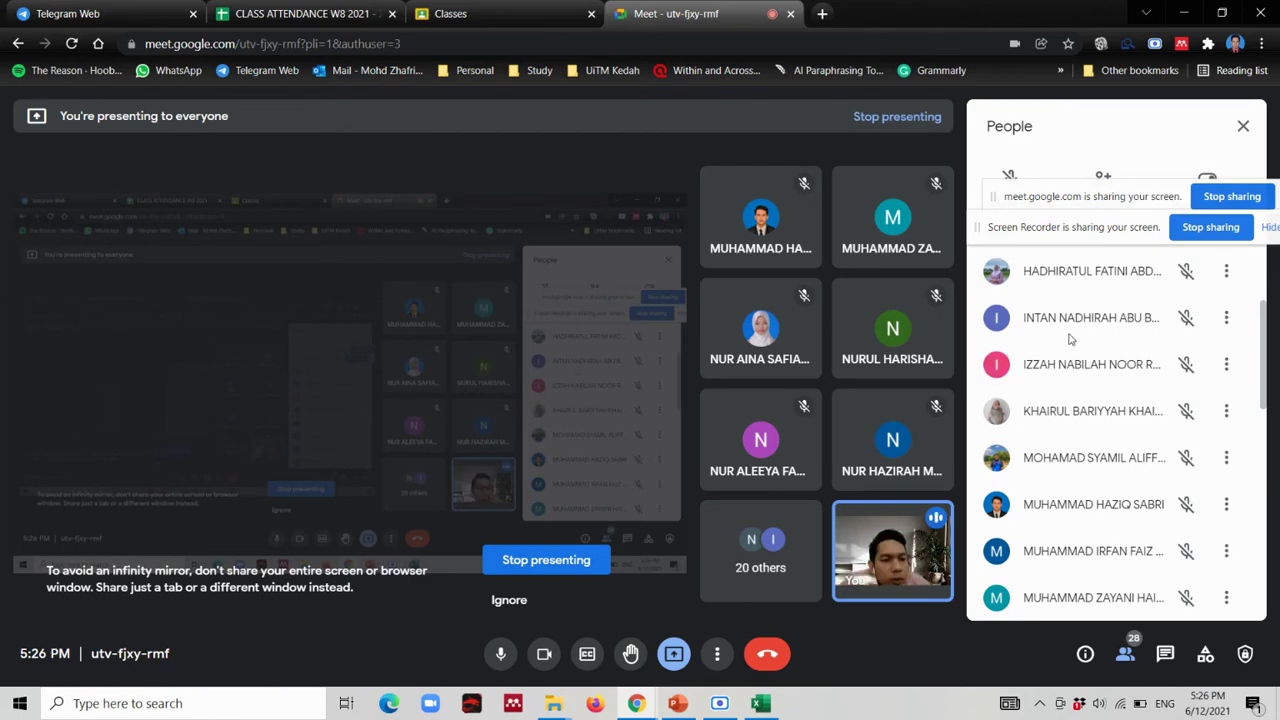
{"action": "scroll", "coordinate": [1068, 340], "scroll_direction": "up", "scroll_amount": 3}
{"action": "scroll", "coordinate": [1068, 338], "scroll_direction": "up", "scroll_amount": 1}
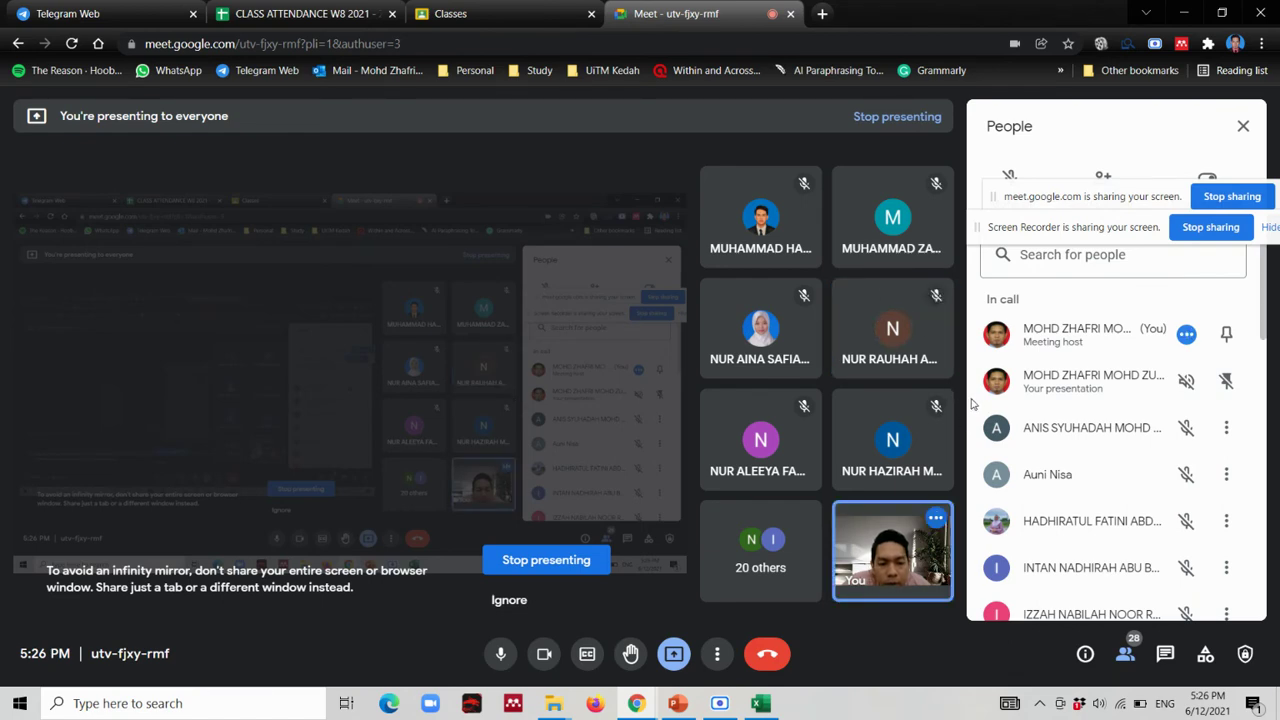
{"action": "left_click", "coordinate": [766, 705]}
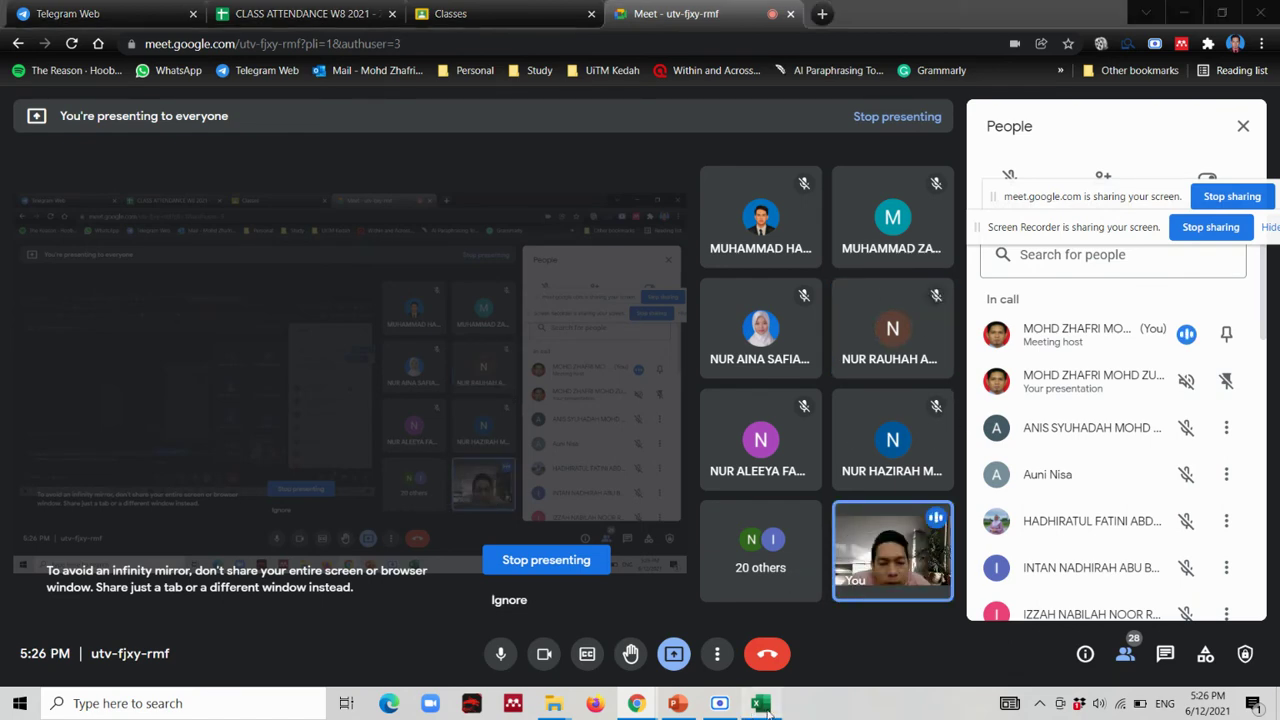
Step through slides 30 and 31 on finding the highest number, moving the sharing notice aside.
{"action": "left_click", "coordinate": [678, 704]}
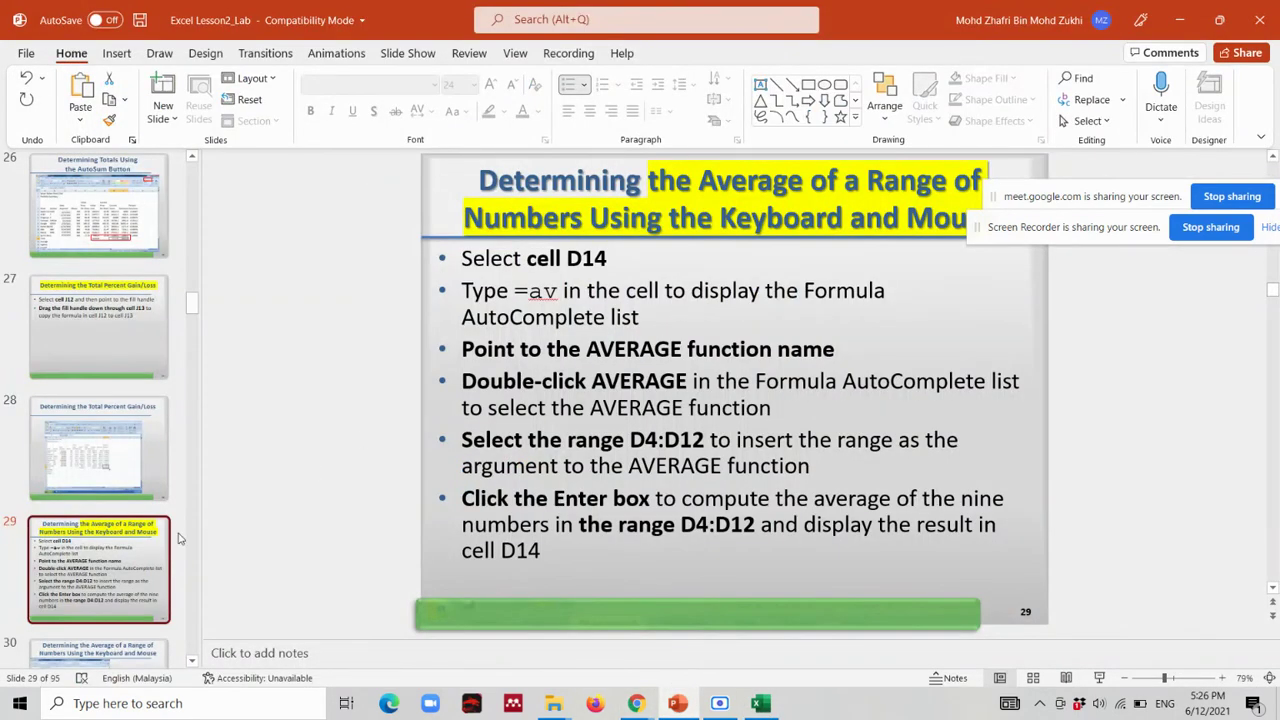
{"action": "left_click", "coordinate": [100, 652]}
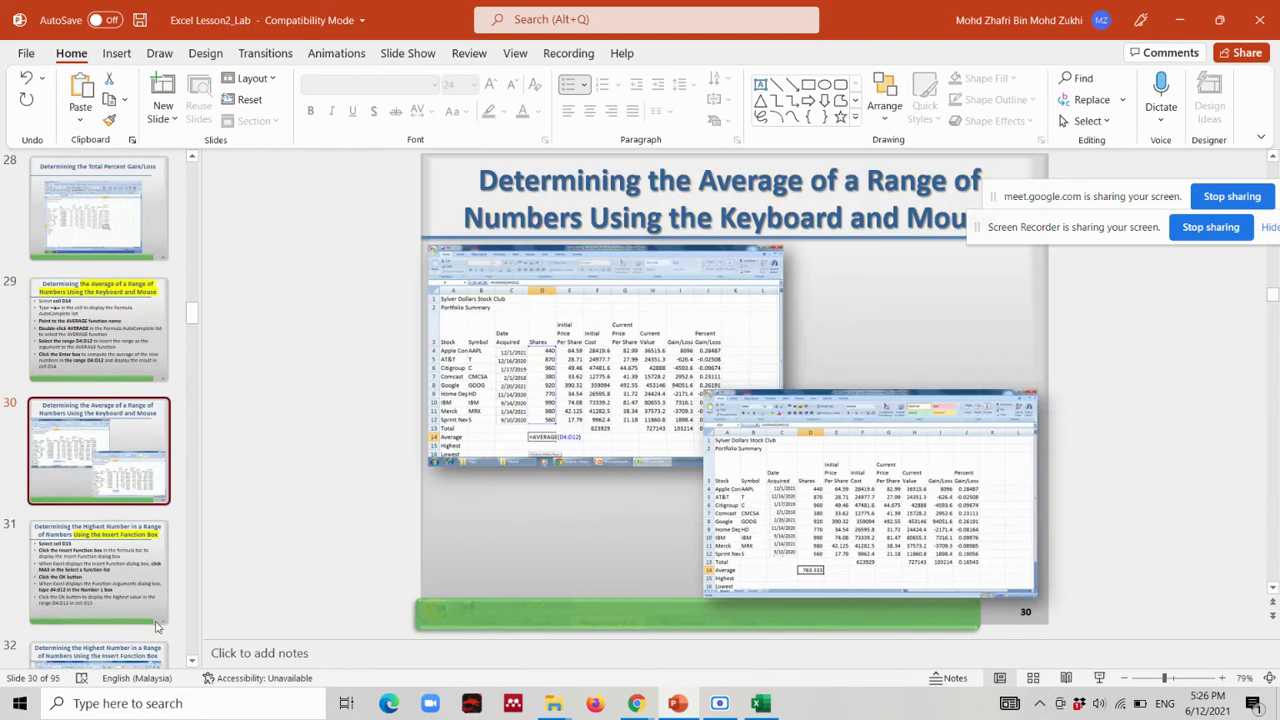
{"action": "left_click", "coordinate": [150, 600]}
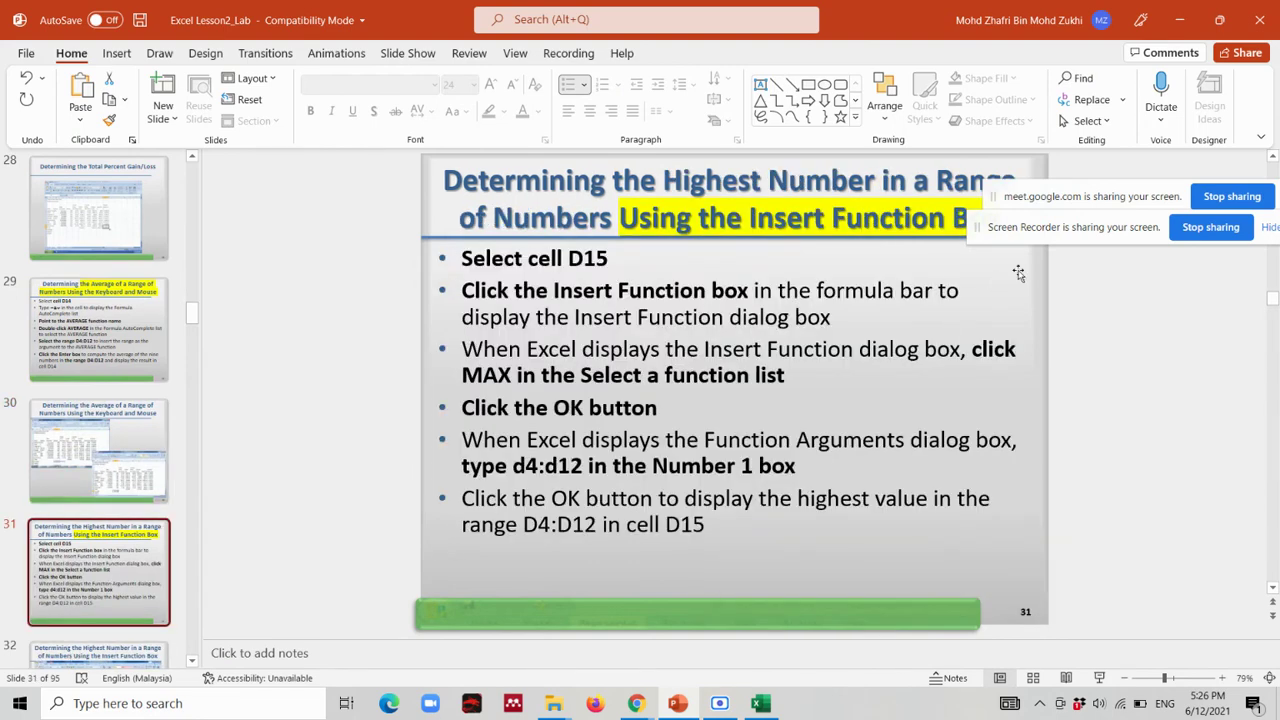
{"action": "left_click_drag", "start_coordinate": [1048, 228], "coordinate": [1075, 198]}
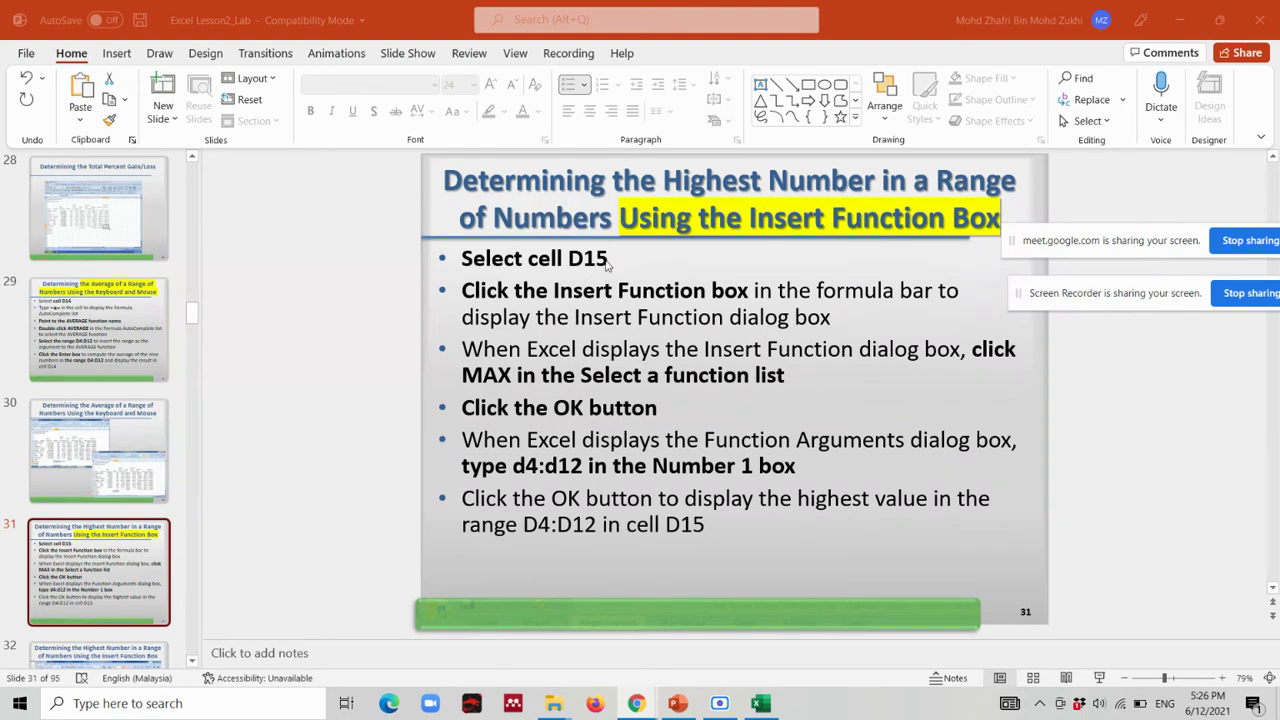
Return to the workbook and select D15 for the highest share count, checking range D4:D12.
{"action": "left_click", "coordinate": [760, 703]}
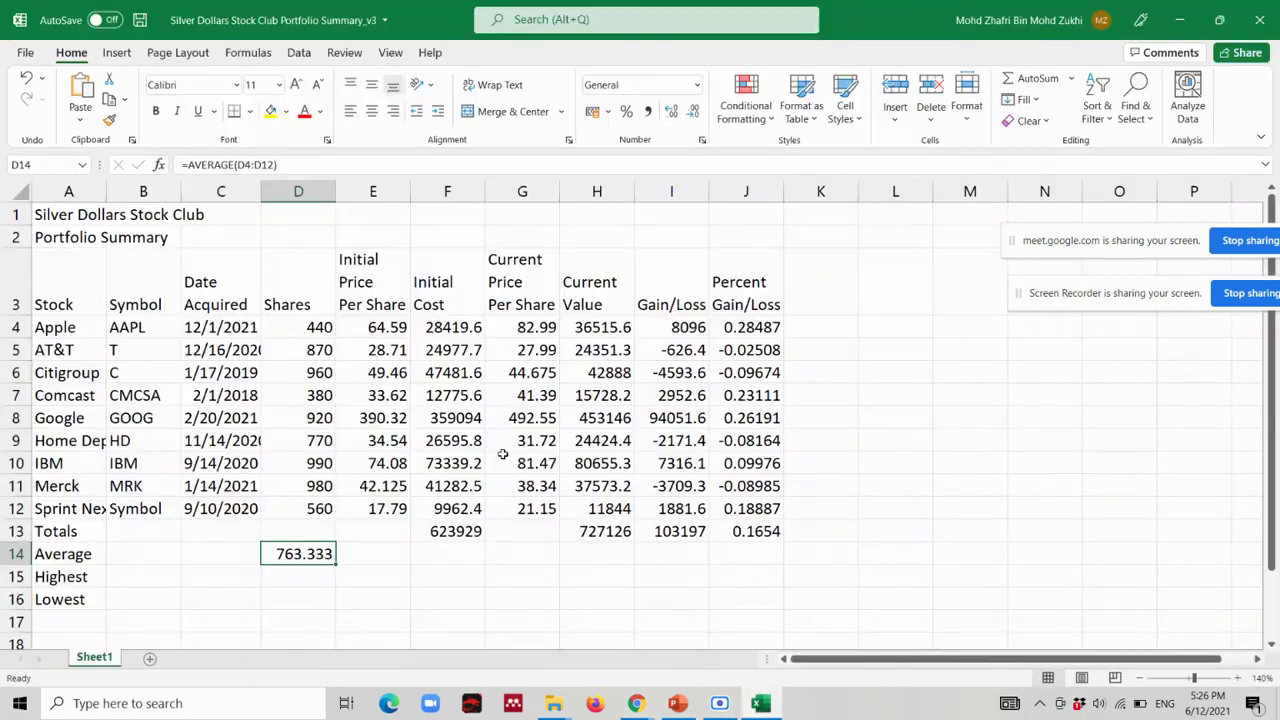
{"action": "left_click", "coordinate": [314, 578]}
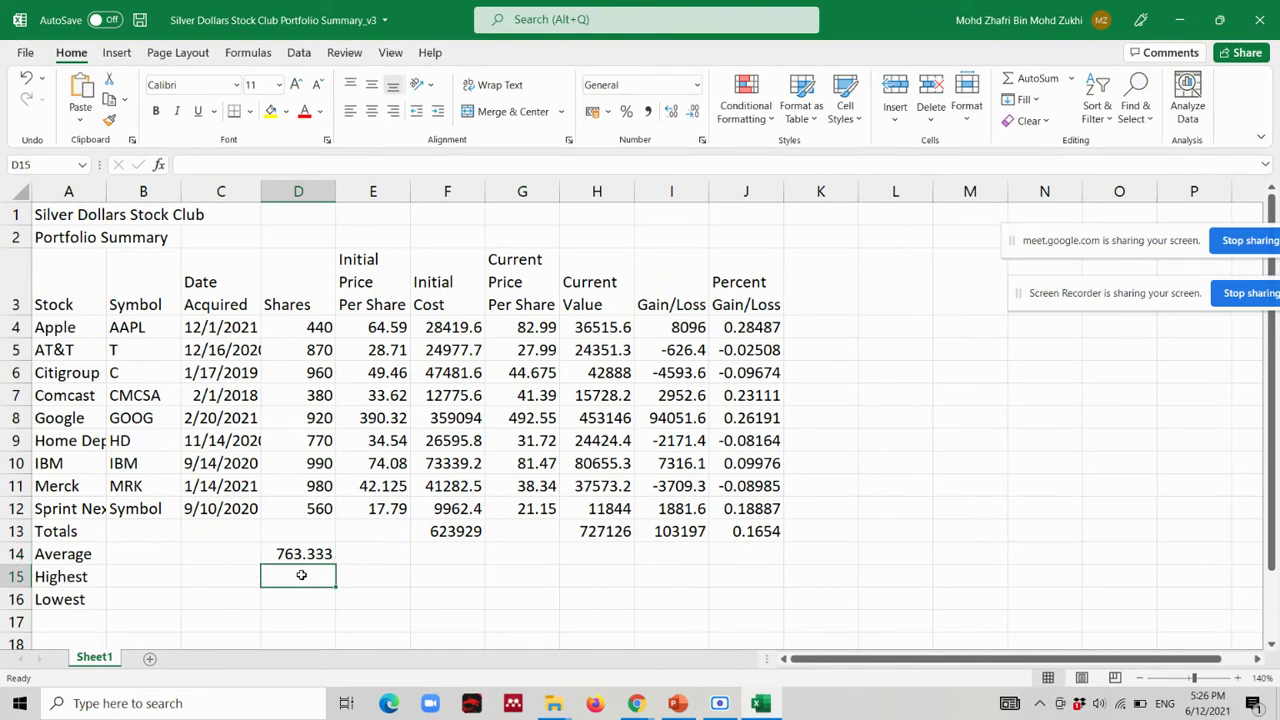
{"action": "left_click_drag", "start_coordinate": [308, 327], "coordinate": [311, 508]}
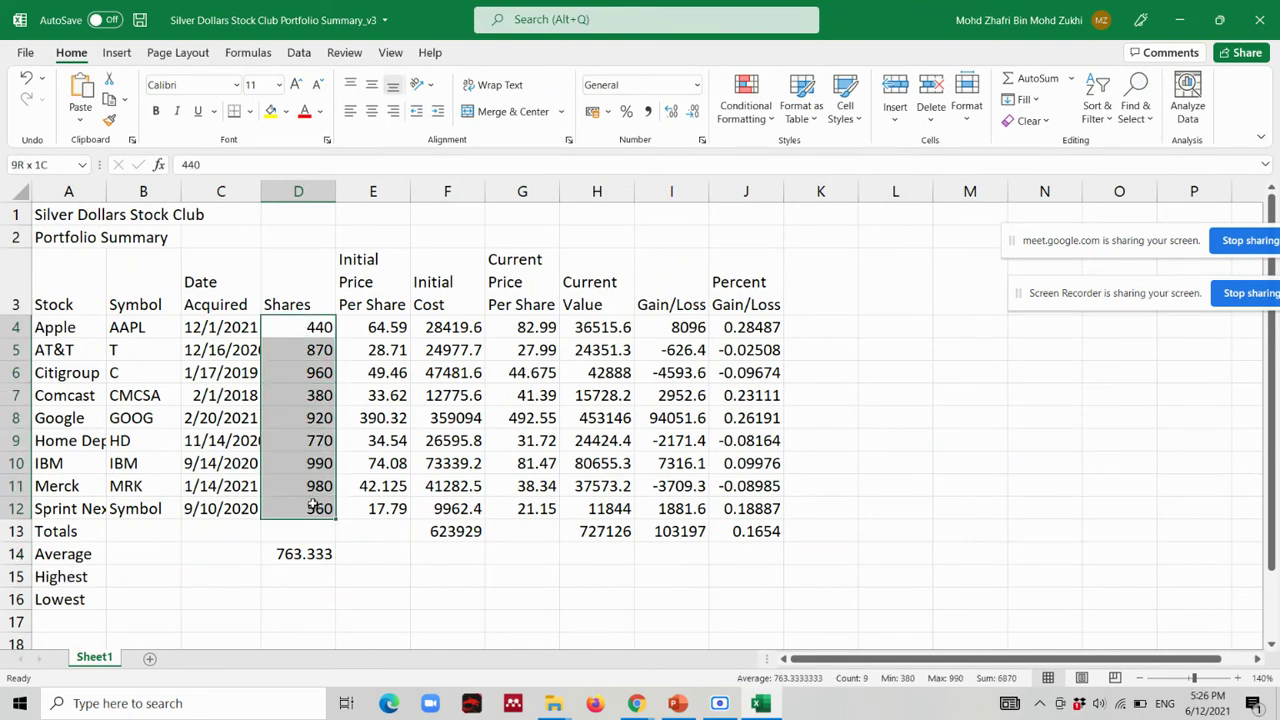
{"action": "left_click", "coordinate": [311, 576]}
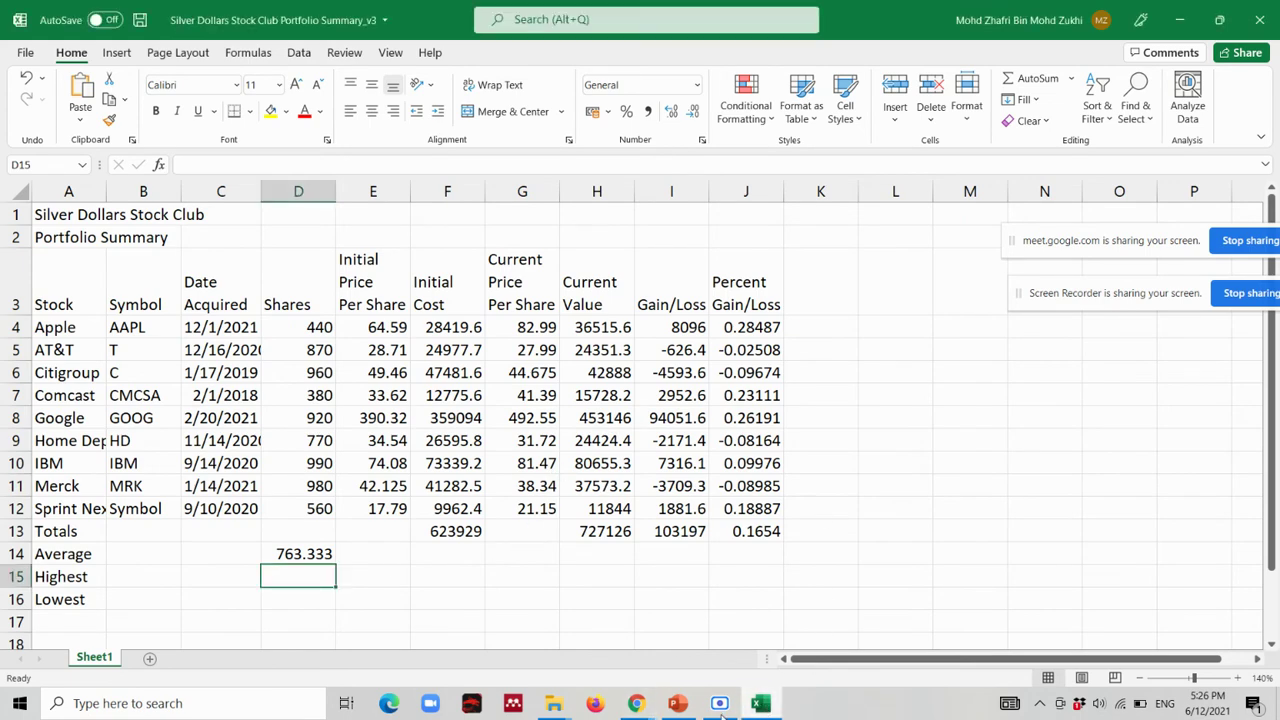
Open the AutoSum drop-down list showing Sum, Average, Max and Min for D15.
{"action": "left_click", "coordinate": [677, 703]}
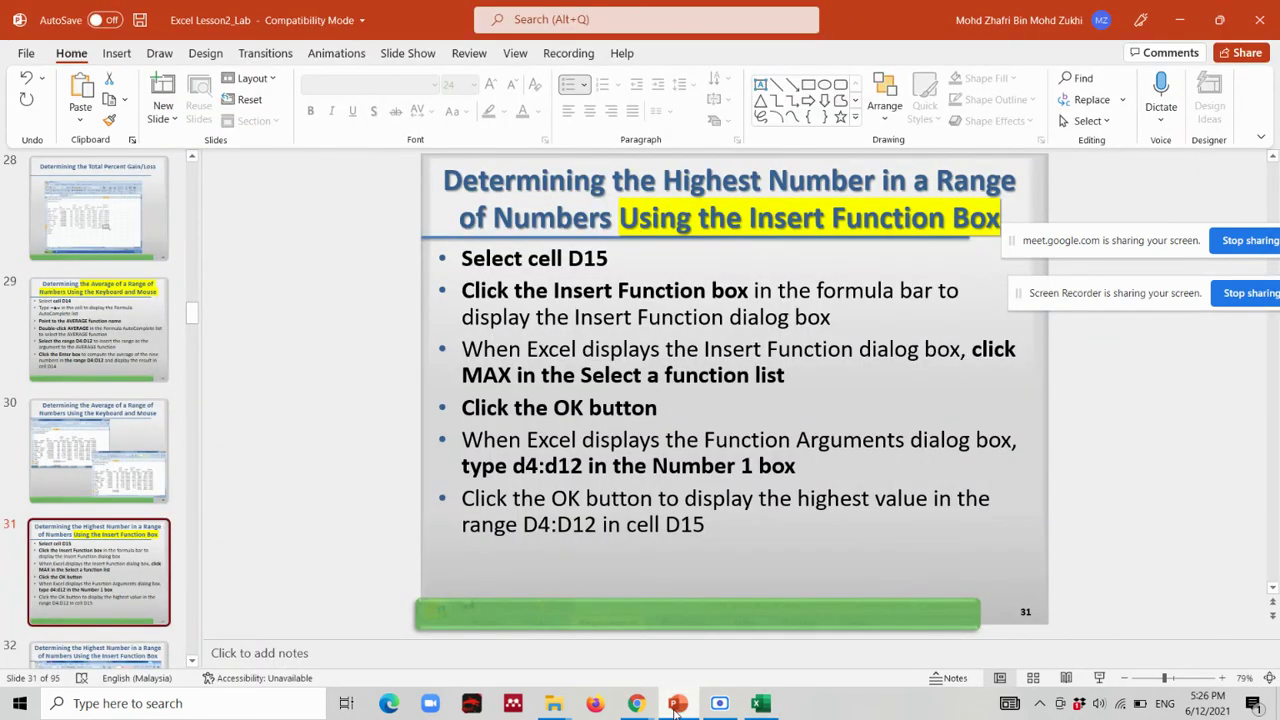
{"action": "left_click", "coordinate": [677, 703]}
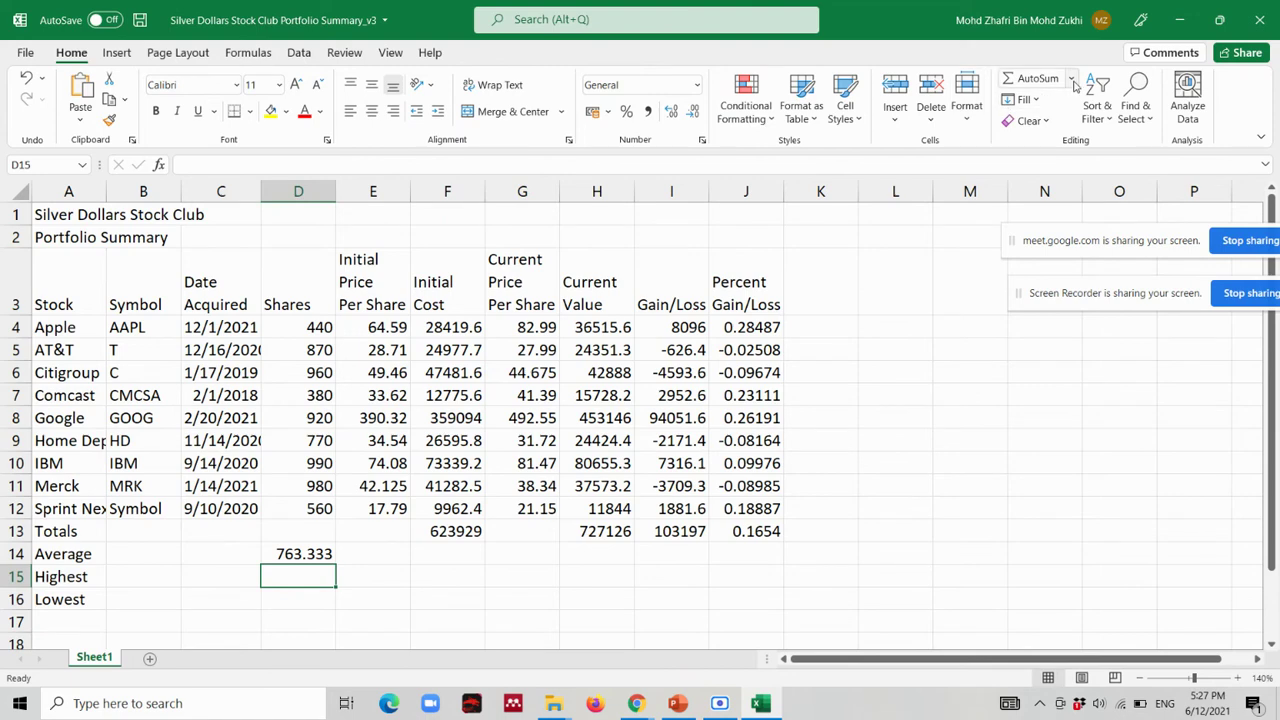
{"action": "left_click", "coordinate": [1071, 78]}
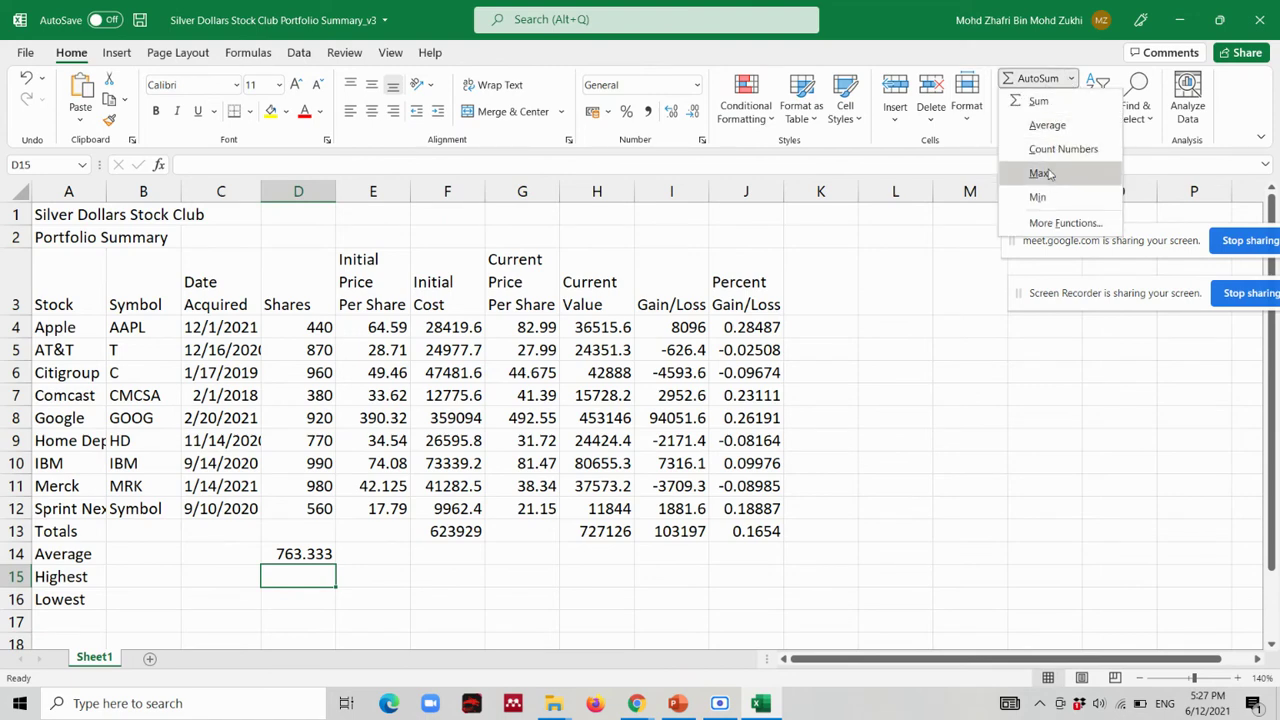
{"action": "left_click", "coordinate": [1075, 83]}
{"action": "left_click", "coordinate": [1075, 83]}
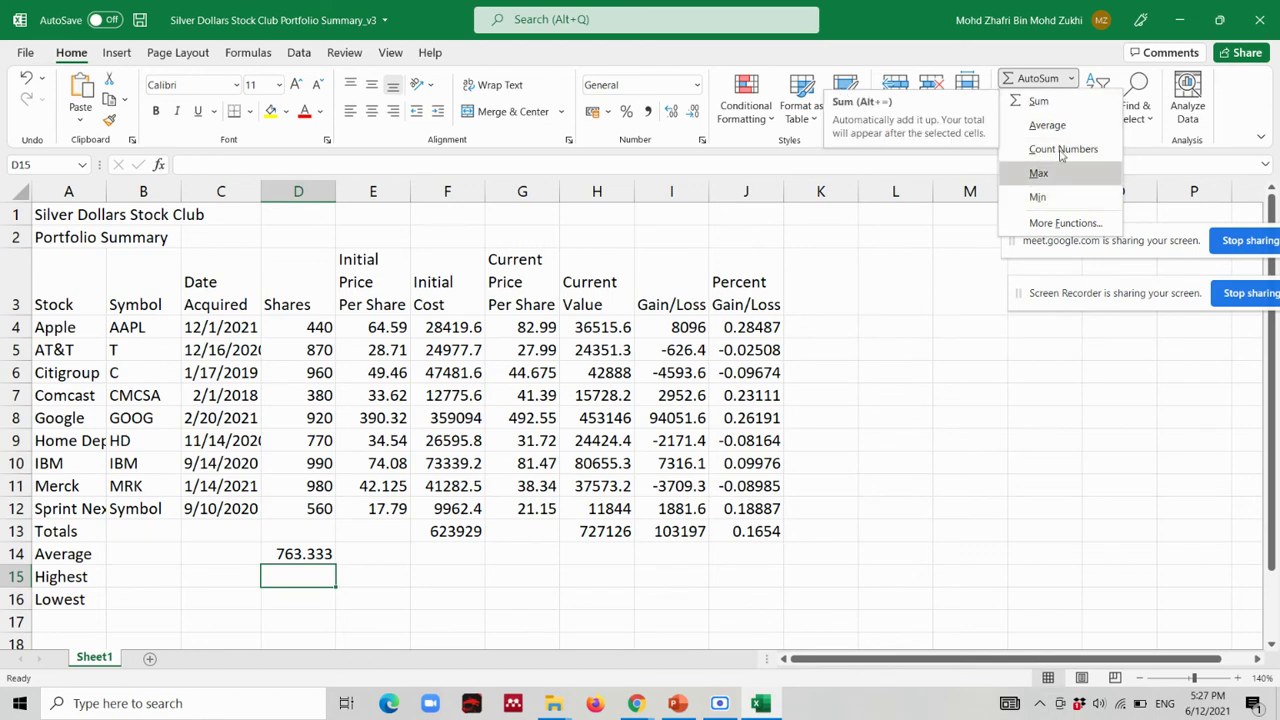
Insert =MAX(D4:D12) in D15 via Insert Function so the Highest row shows 990.
{"action": "left_click", "coordinate": [1058, 223]}
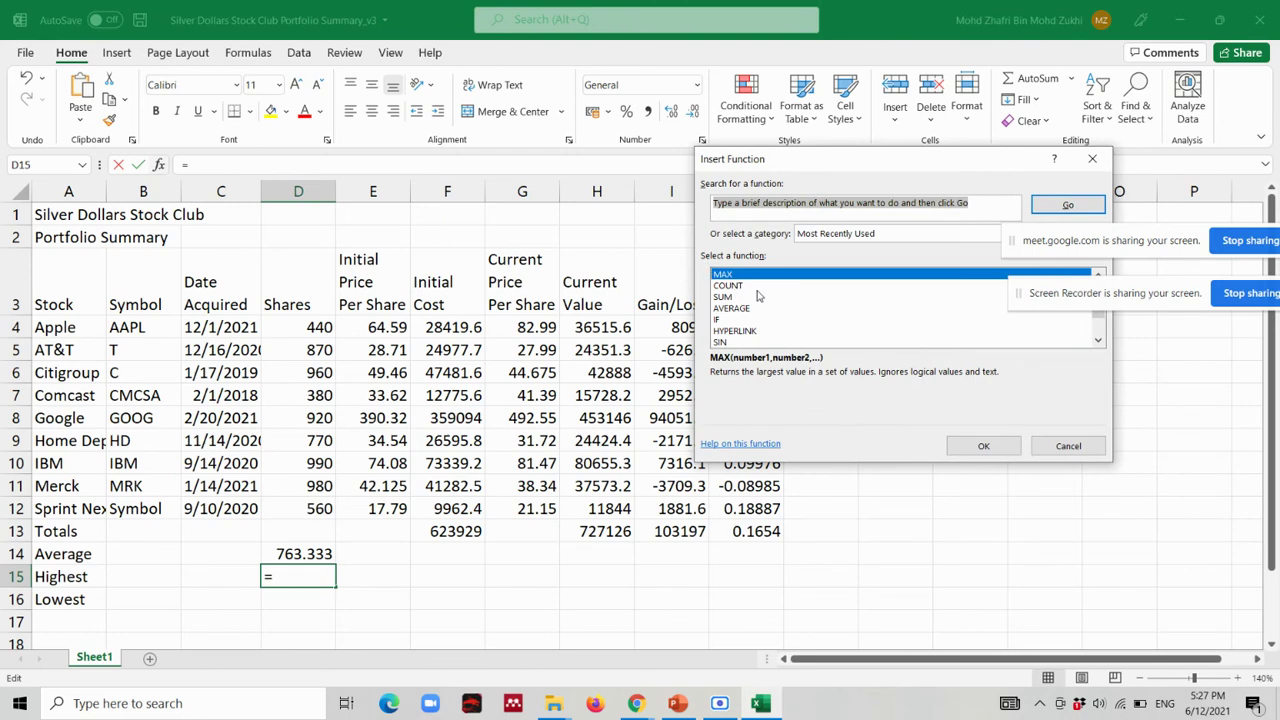
{"action": "left_click_drag", "start_coordinate": [810, 152], "coordinate": [680, 99]}
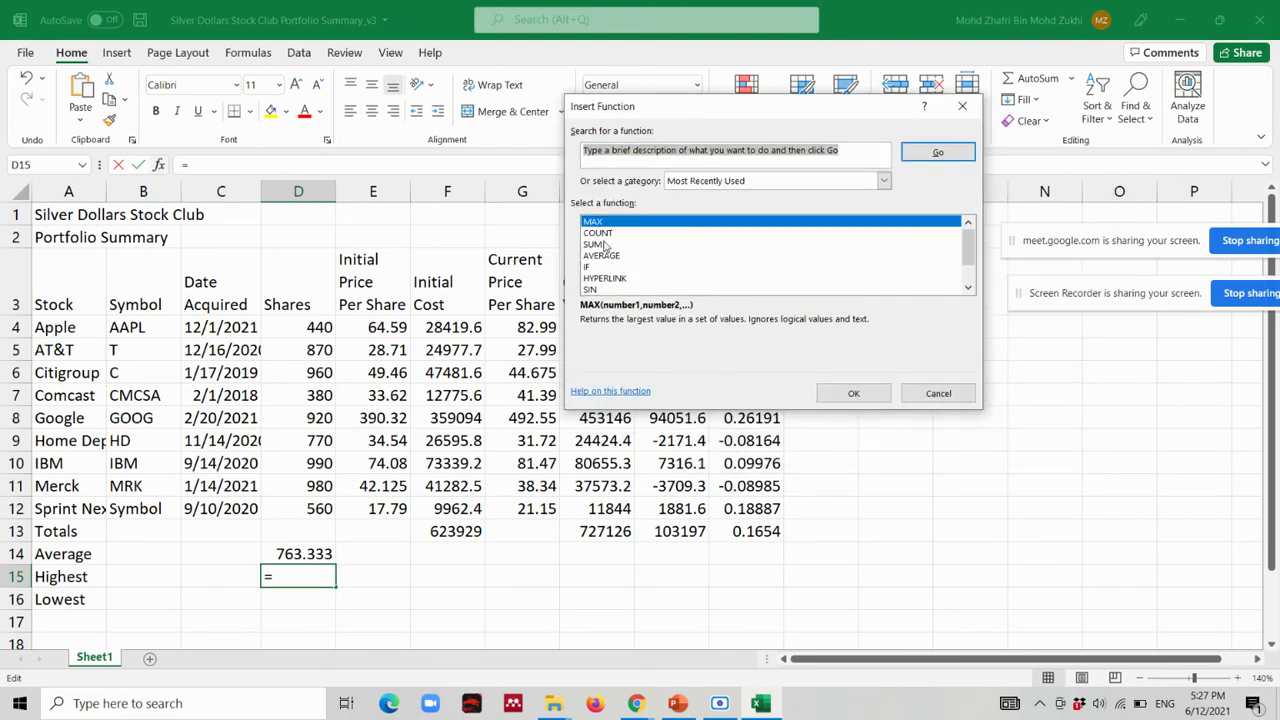
{"action": "key", "text": "Down"}
{"action": "key", "text": "Down"}
{"action": "key", "text": "Down"}
{"action": "key", "text": "Down"}
{"action": "key", "text": "Down"}
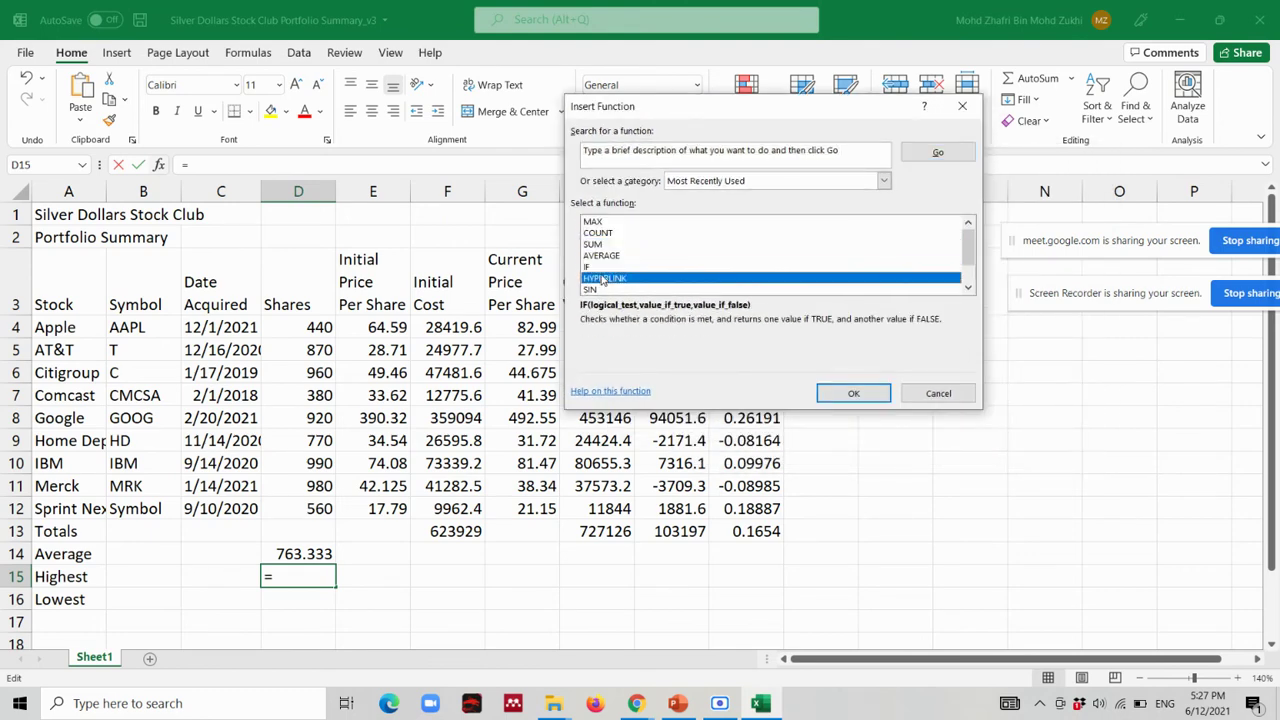
{"action": "key", "text": "Down"}
{"action": "key", "text": "Down"}
{"action": "key", "text": "Down"}
{"action": "key", "text": "Down"}
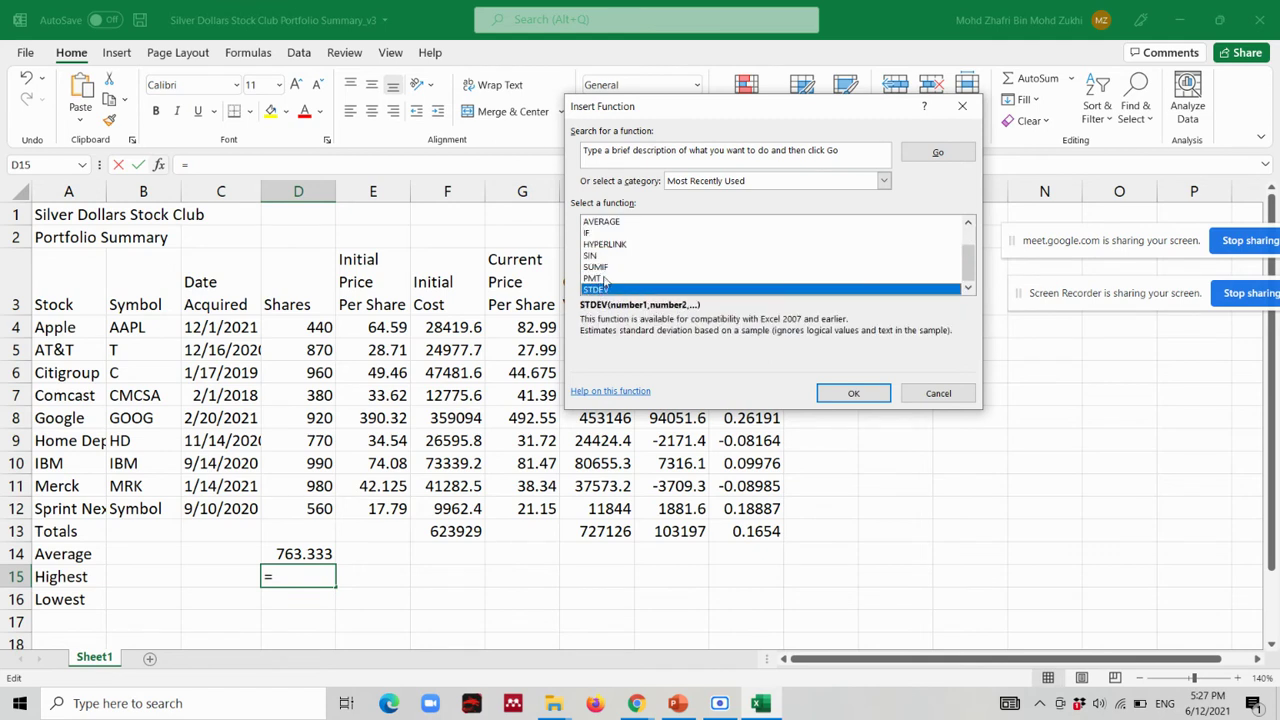
{"action": "key", "text": "Up"}
{"action": "key", "text": "Up"}
{"action": "scroll", "coordinate": [610, 260], "scroll_direction": "up", "scroll_amount": 1}
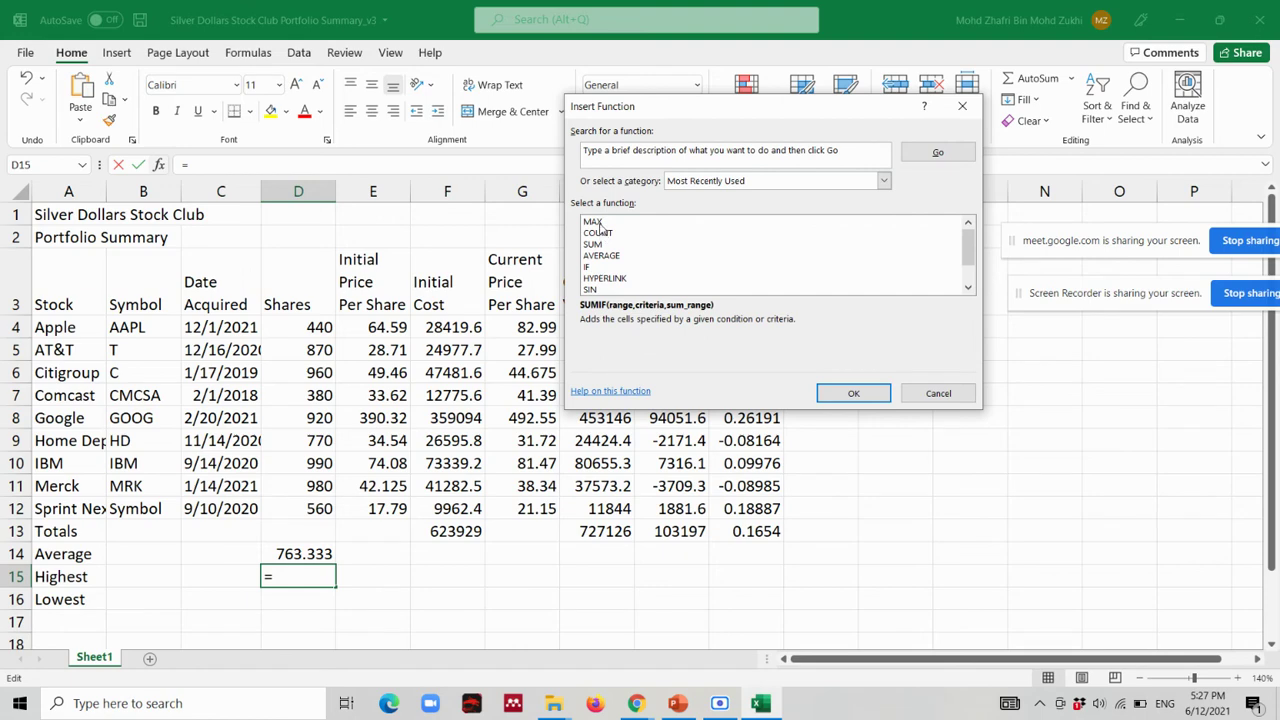
{"action": "left_click", "coordinate": [595, 222]}
{"action": "left_click", "coordinate": [847, 390]}
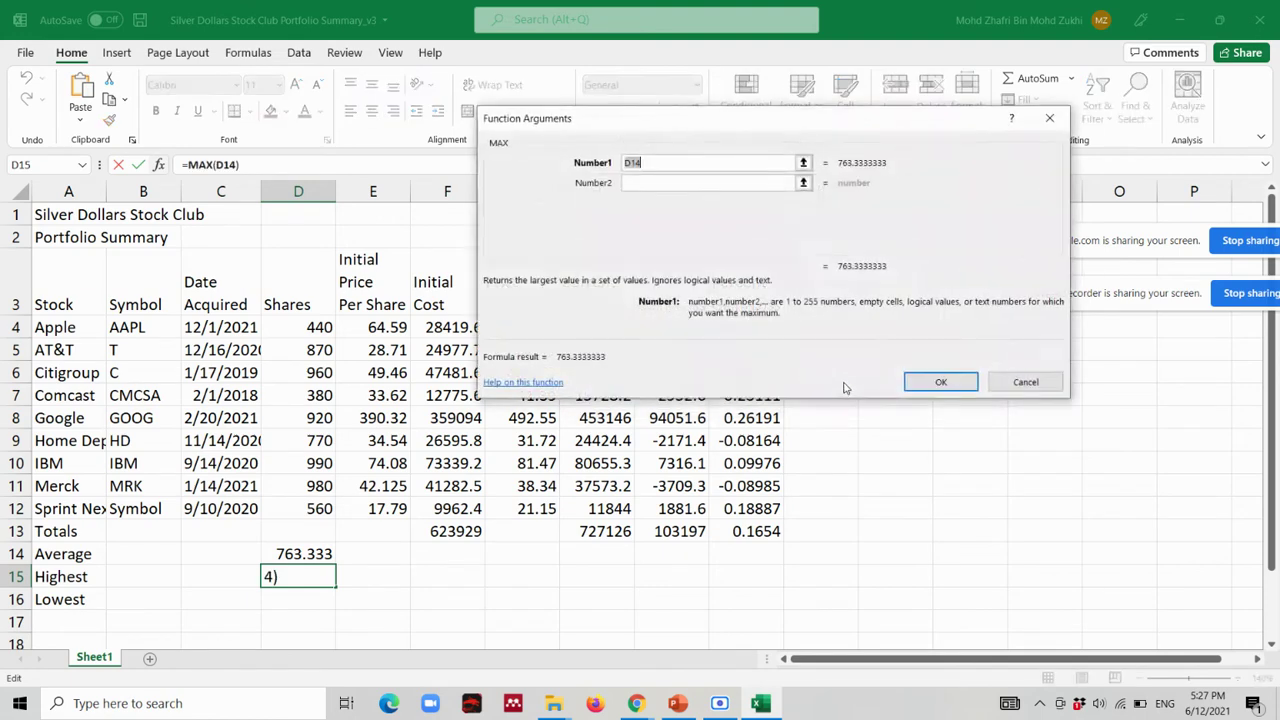
{"action": "left_click_drag", "start_coordinate": [775, 128], "coordinate": [889, 207]}
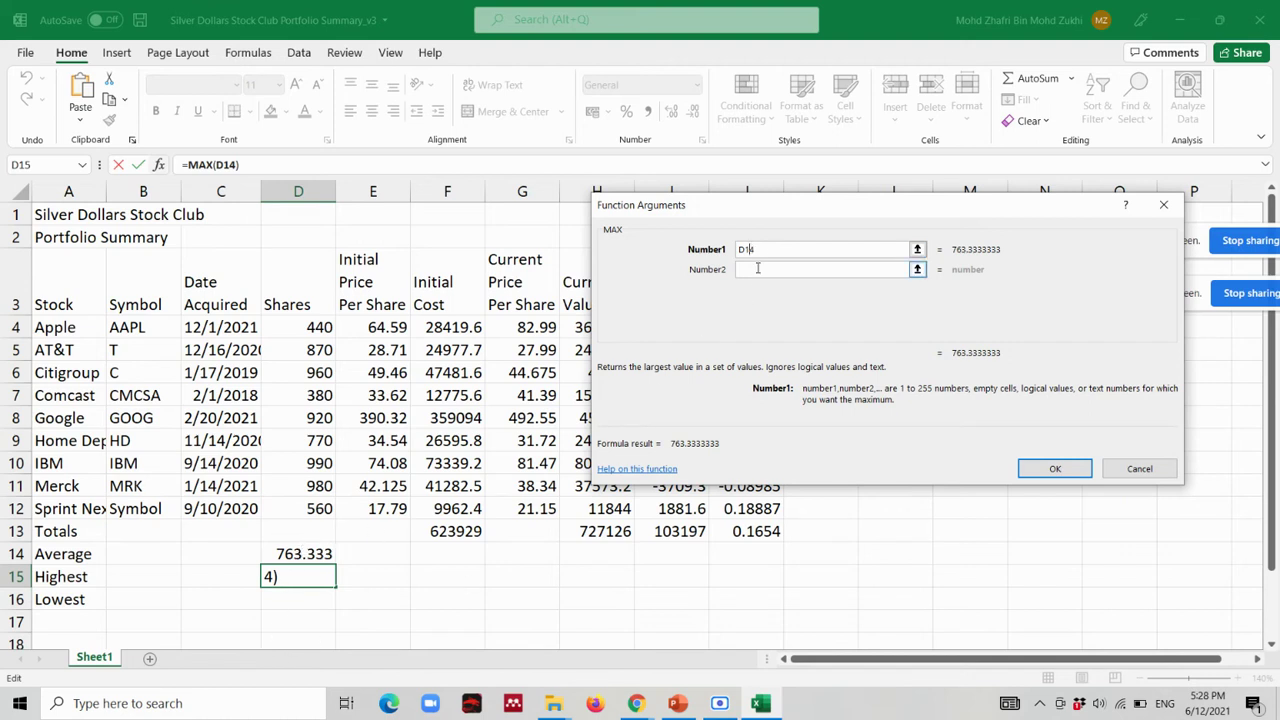
{"action": "key", "text": "BackSpace"}
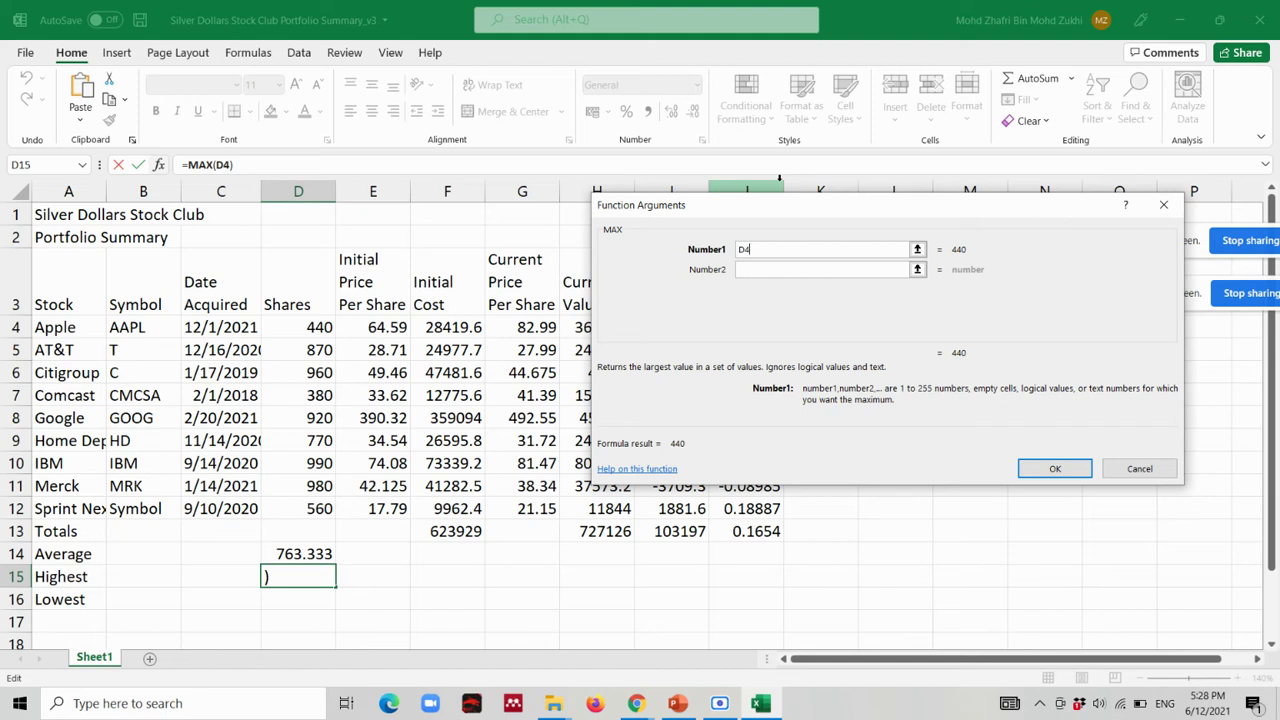
{"action": "type", "text": ":D"}
{"action": "type", "text": "12"}
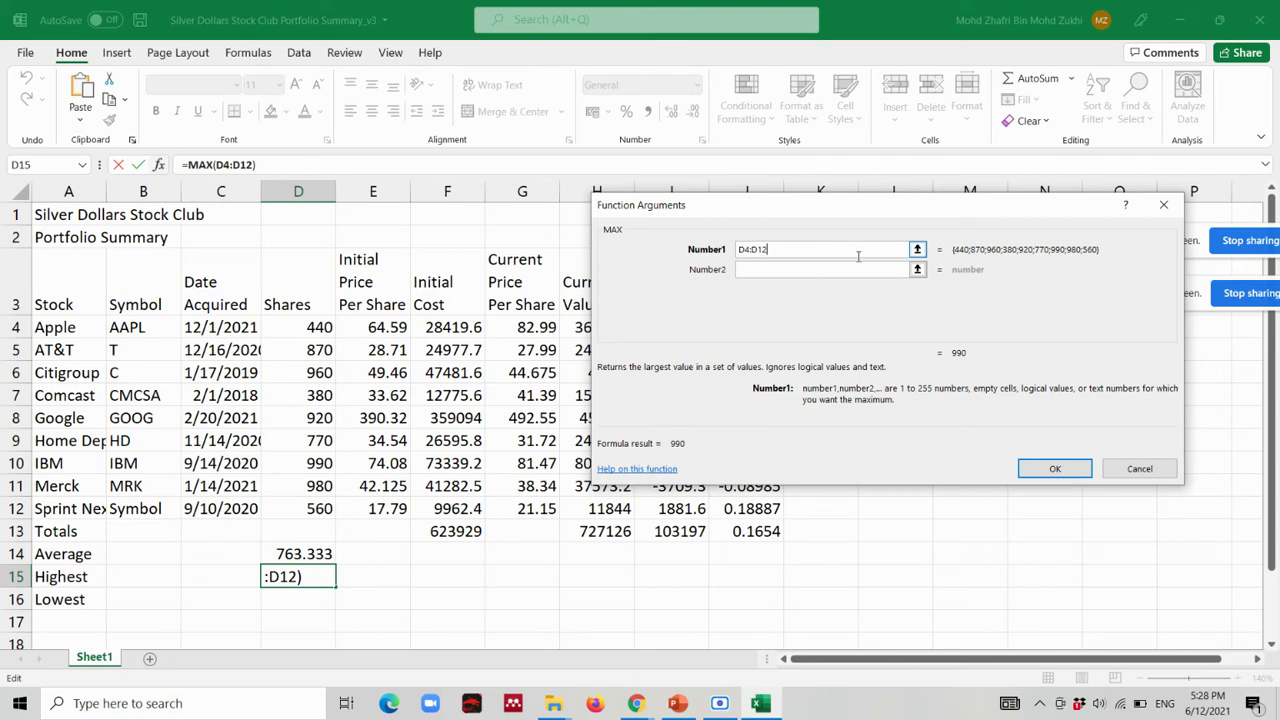
{"action": "left_click", "coordinate": [1052, 470]}
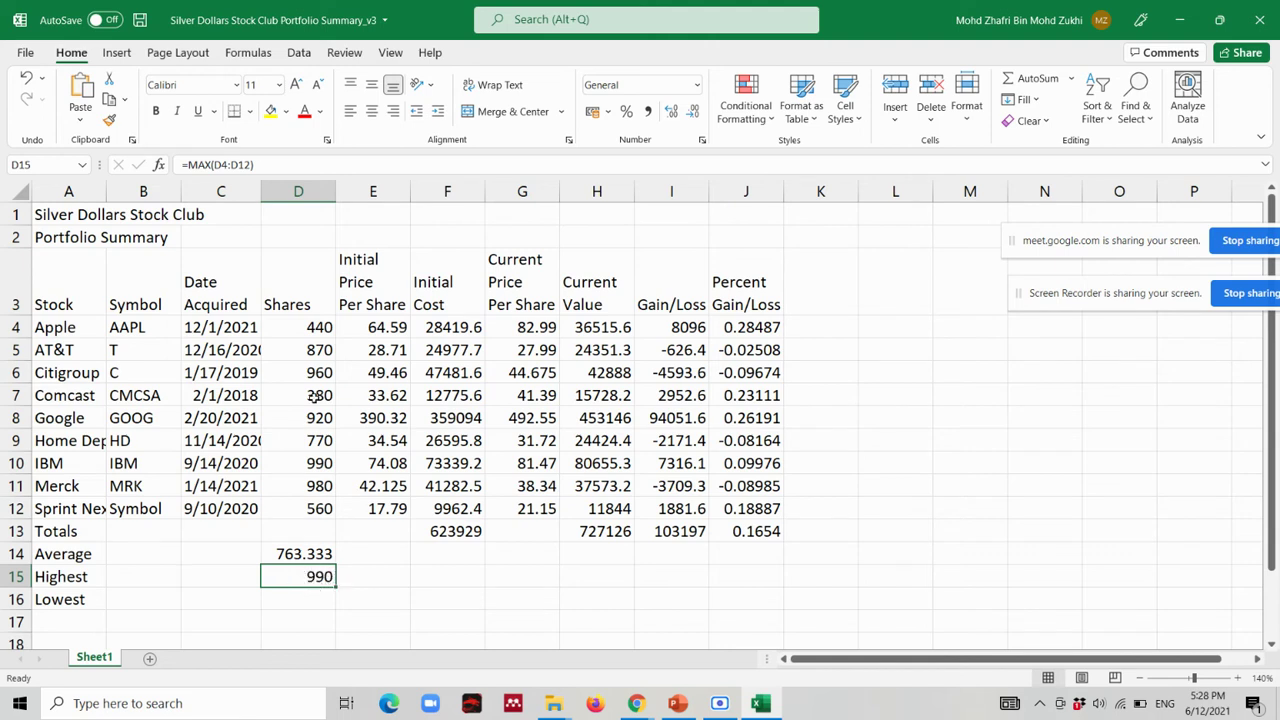
Confirm D15's 990 matches IBM's shares in D10, then switch to the PowerPoint slides.
{"action": "left_click_drag", "start_coordinate": [322, 328], "coordinate": [322, 512]}
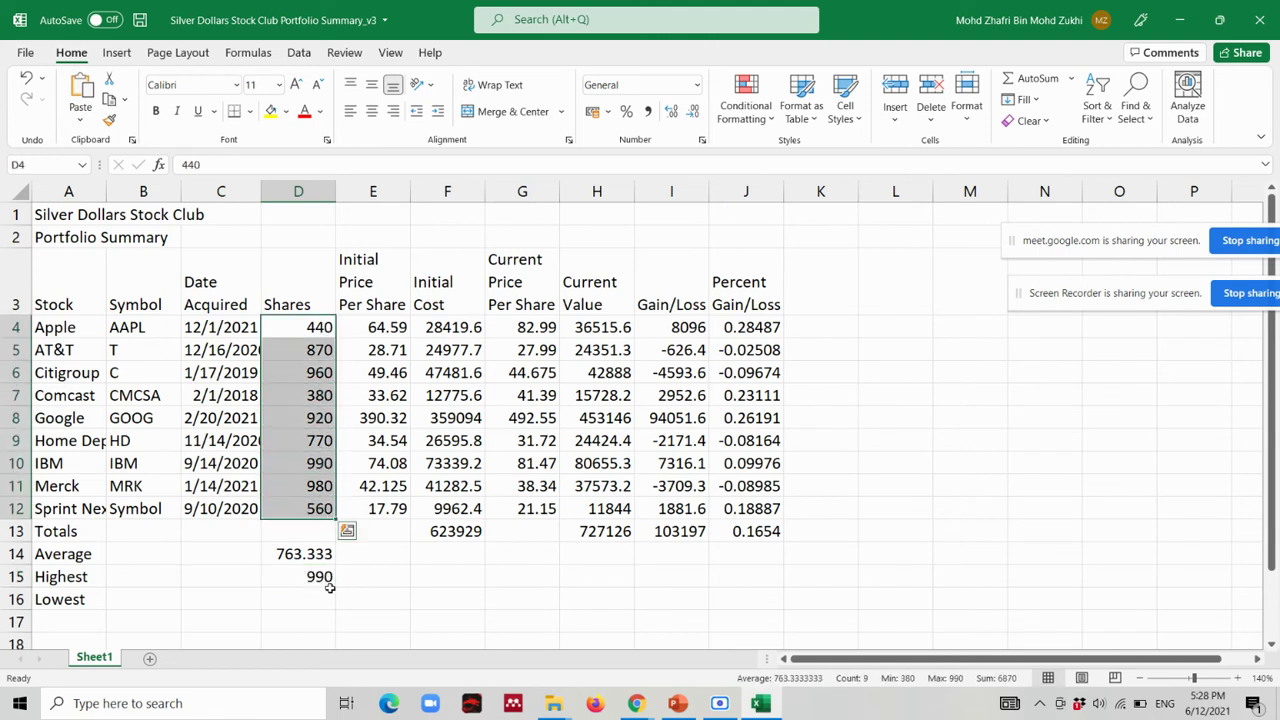
{"action": "left_click", "coordinate": [324, 466]}
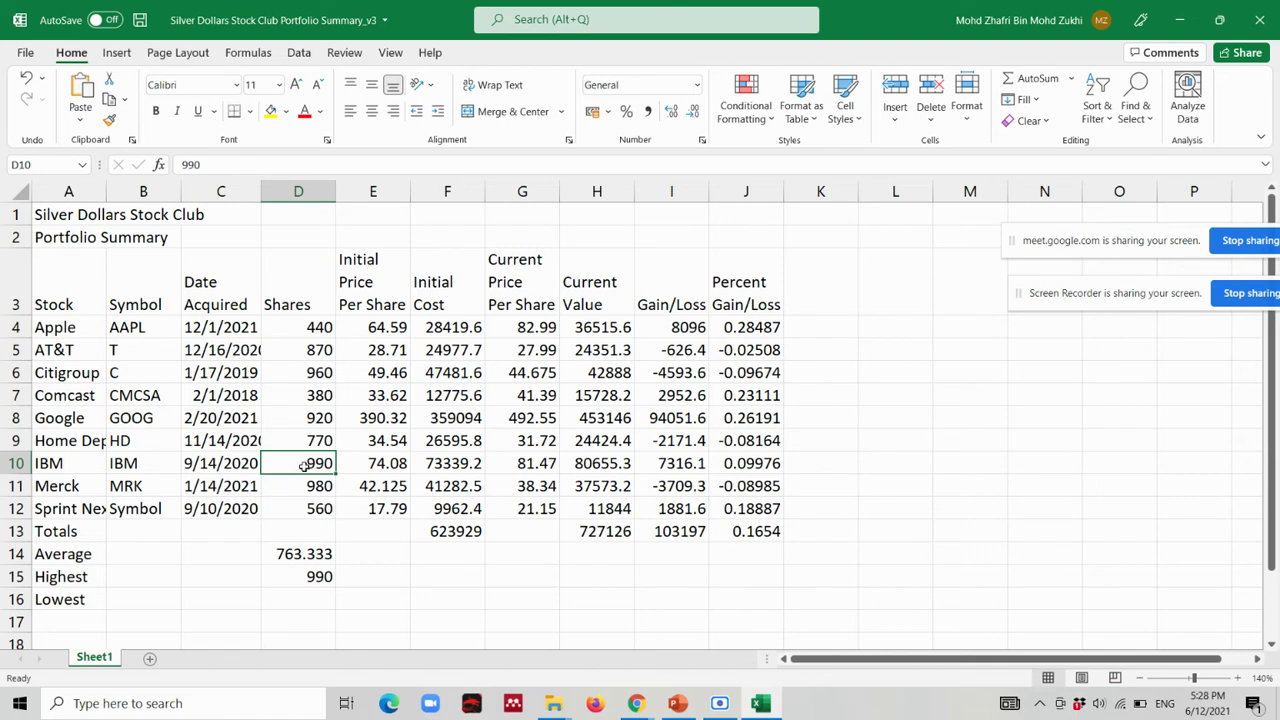
{"action": "left_click", "coordinate": [312, 578]}
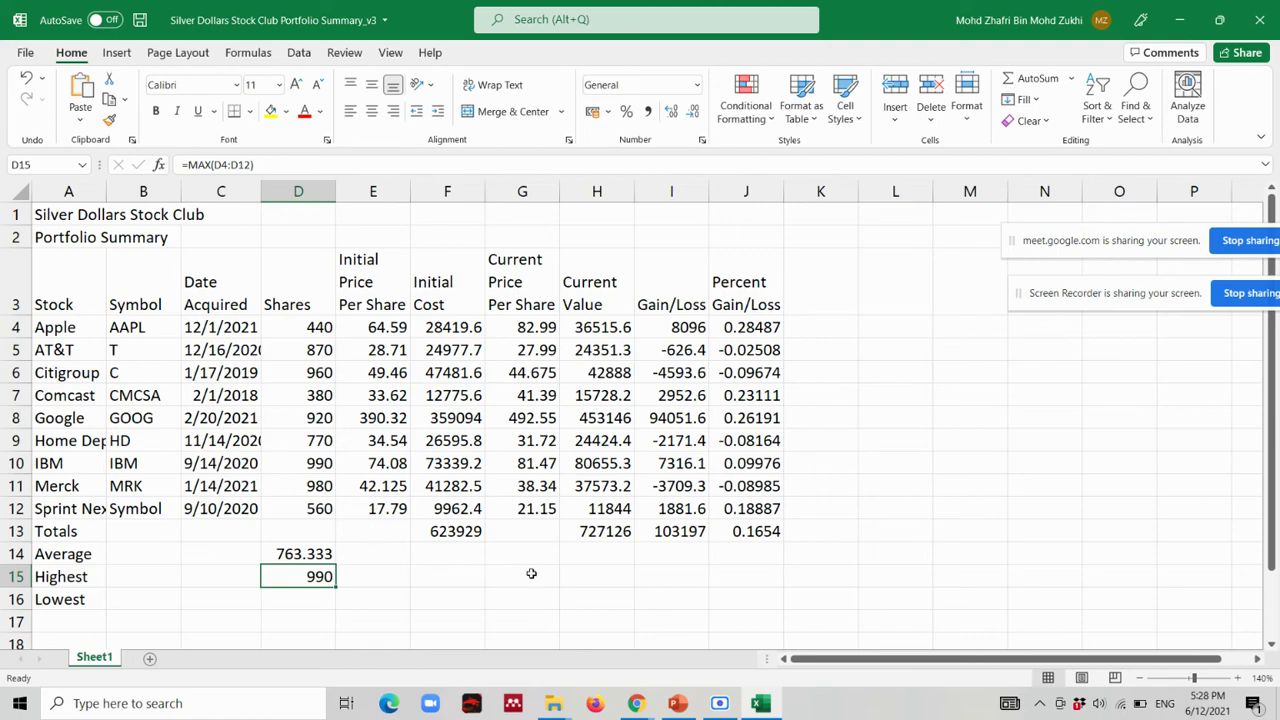
{"action": "left_click", "coordinate": [677, 703]}
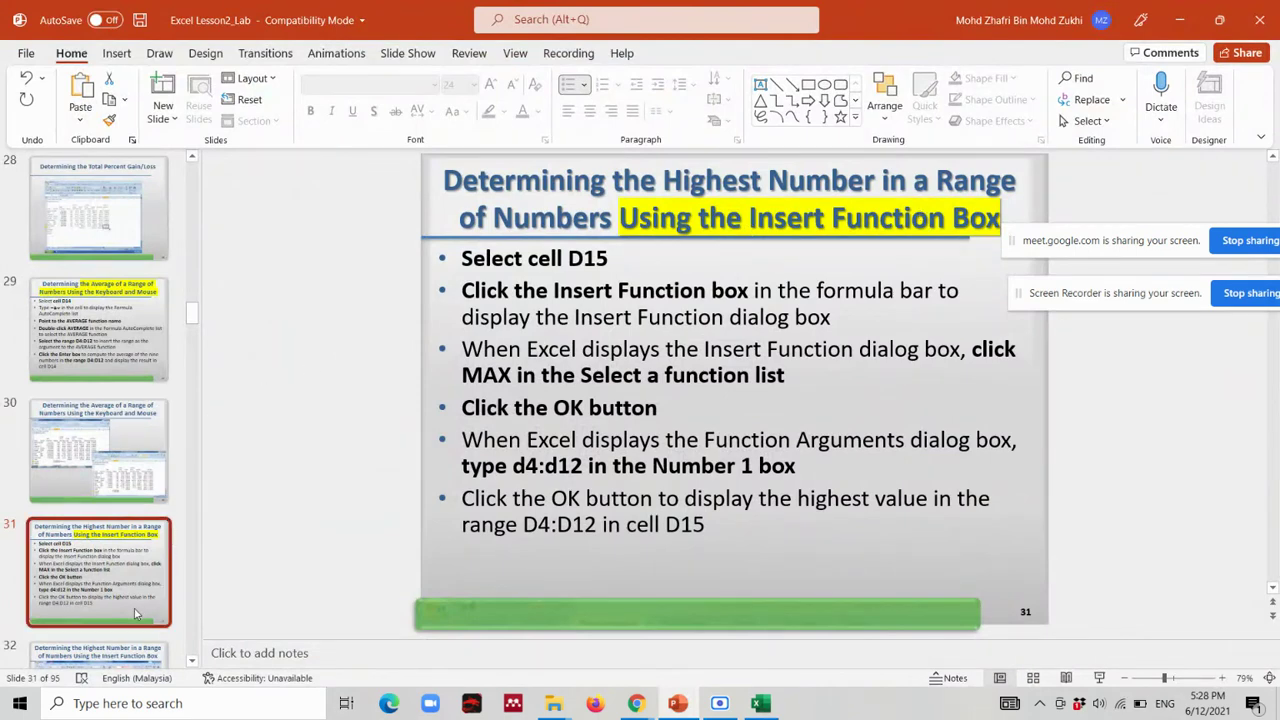
Browse the lesson deck to slide 34 on finding the lowest number.
{"action": "scroll", "coordinate": [100, 500], "scroll_direction": "down", "scroll_amount": 2}
{"action": "left_click", "coordinate": [98, 450]}
{"action": "scroll", "coordinate": [122, 565], "scroll_direction": "down", "scroll_amount": 2}
{"action": "left_click", "coordinate": [122, 565]}
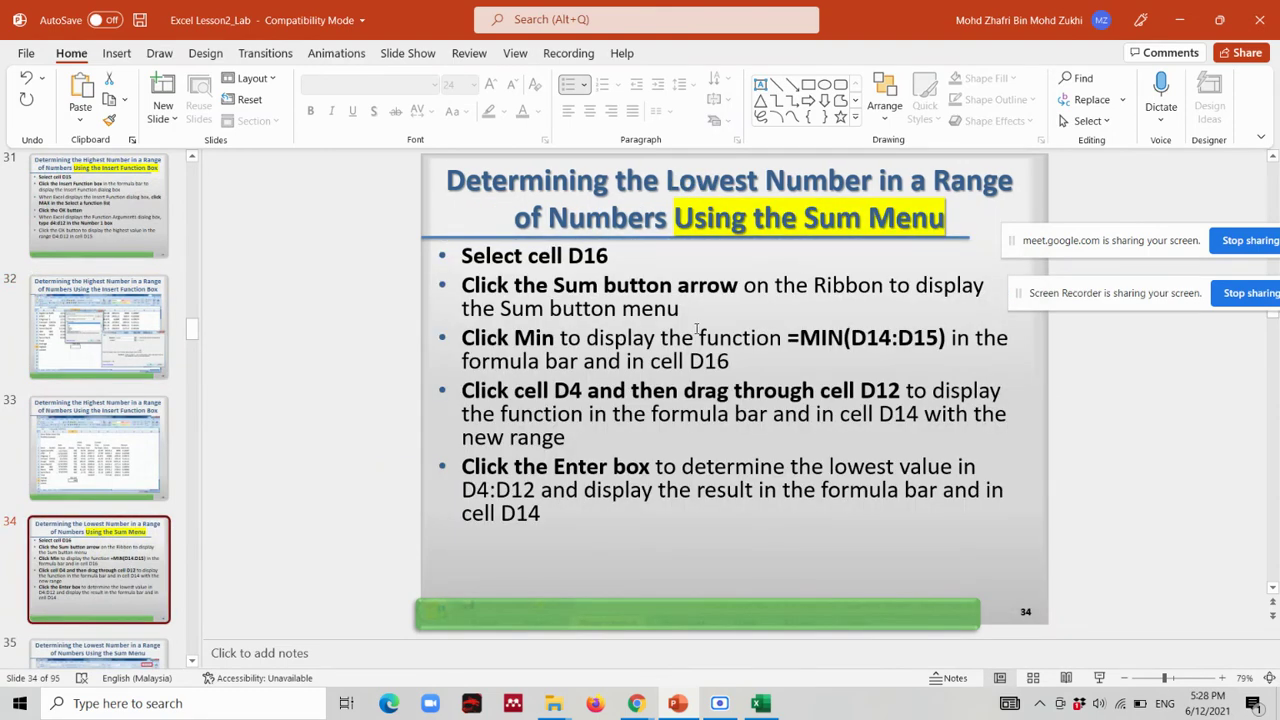
Back in Excel, select D16 in the Lowest row and open the AutoSum list, checking the slide.
{"action": "key", "text": "alt+Tab"}
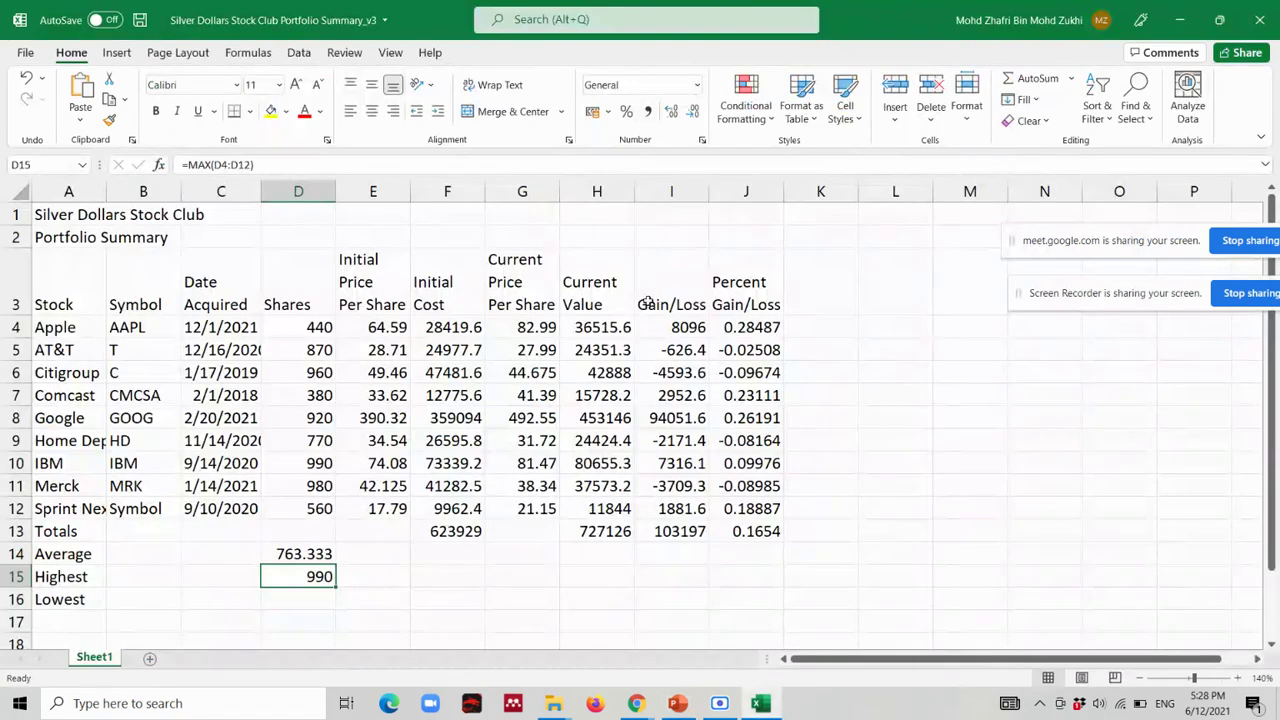
{"action": "left_click", "coordinate": [305, 602]}
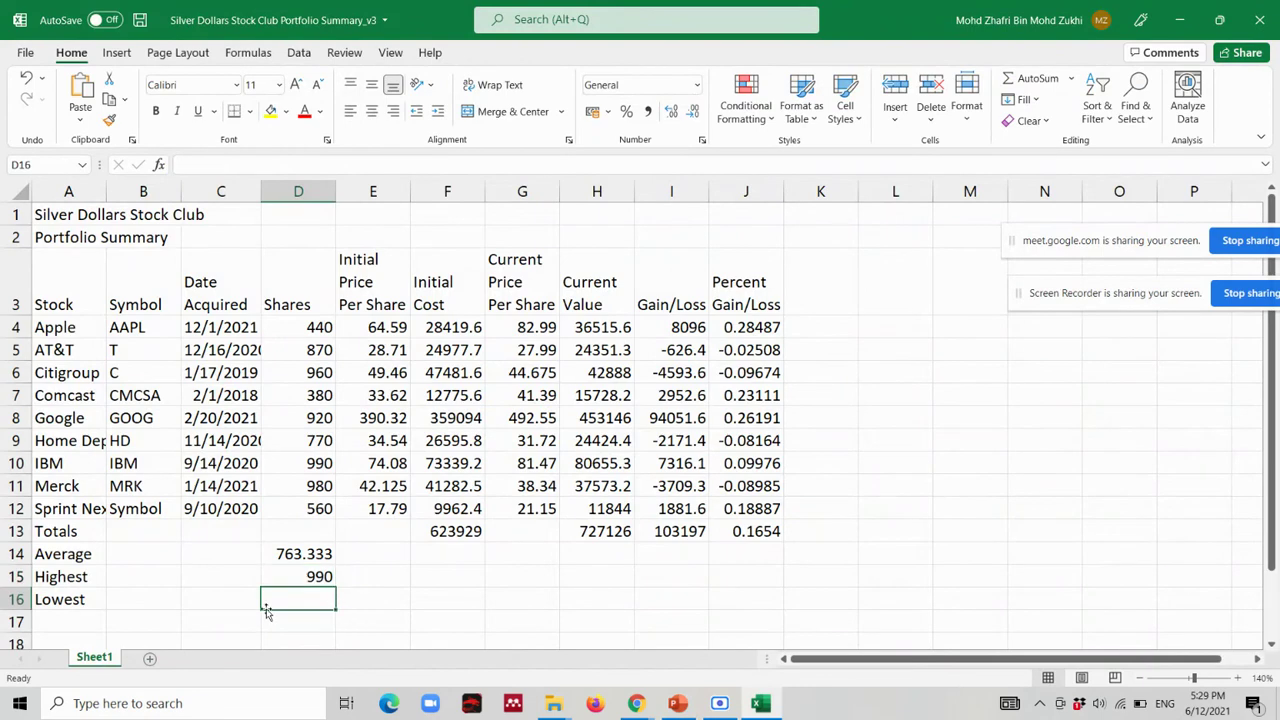
{"action": "key", "text": "alt+Tab"}
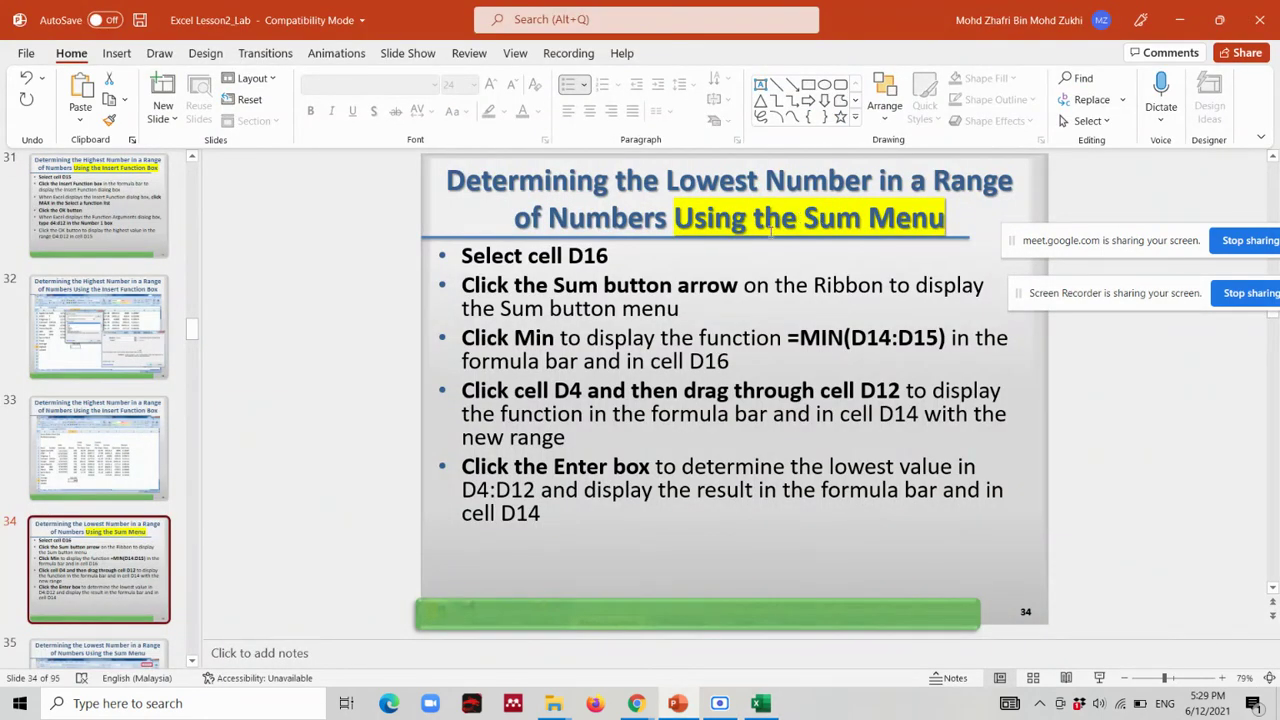
{"action": "key", "text": "alt+Tab"}
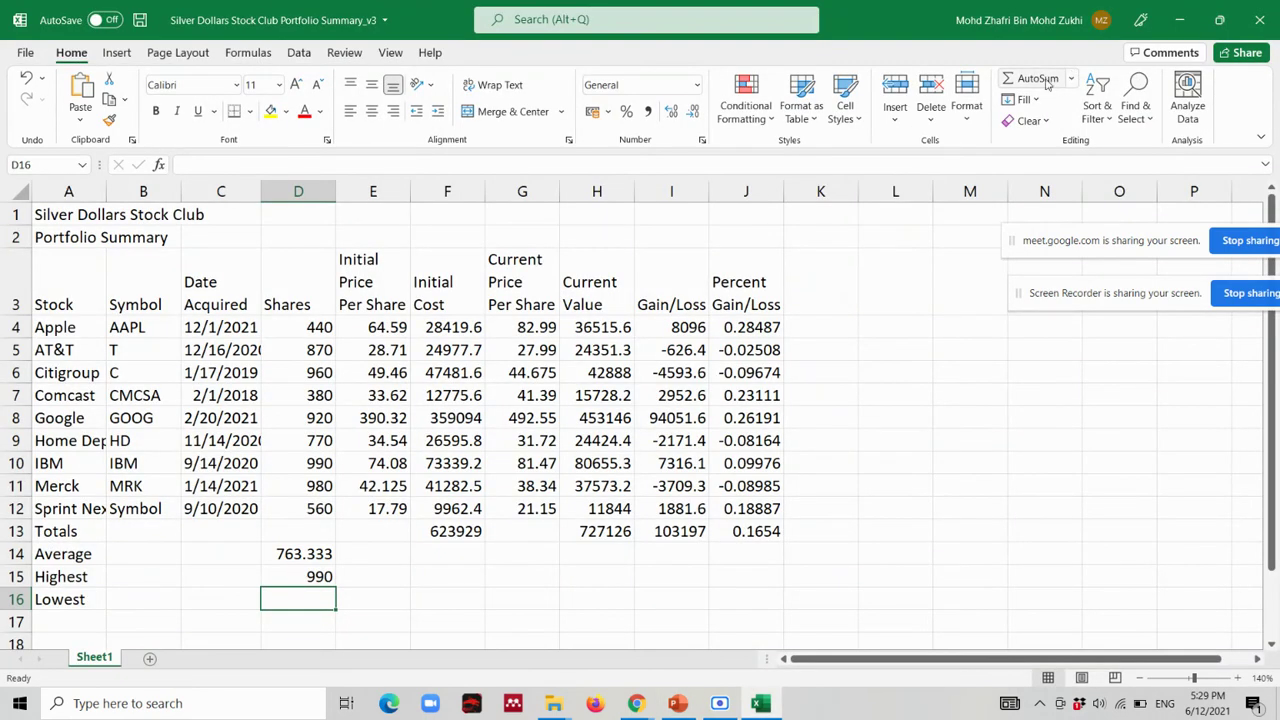
{"action": "left_click", "coordinate": [1070, 79]}
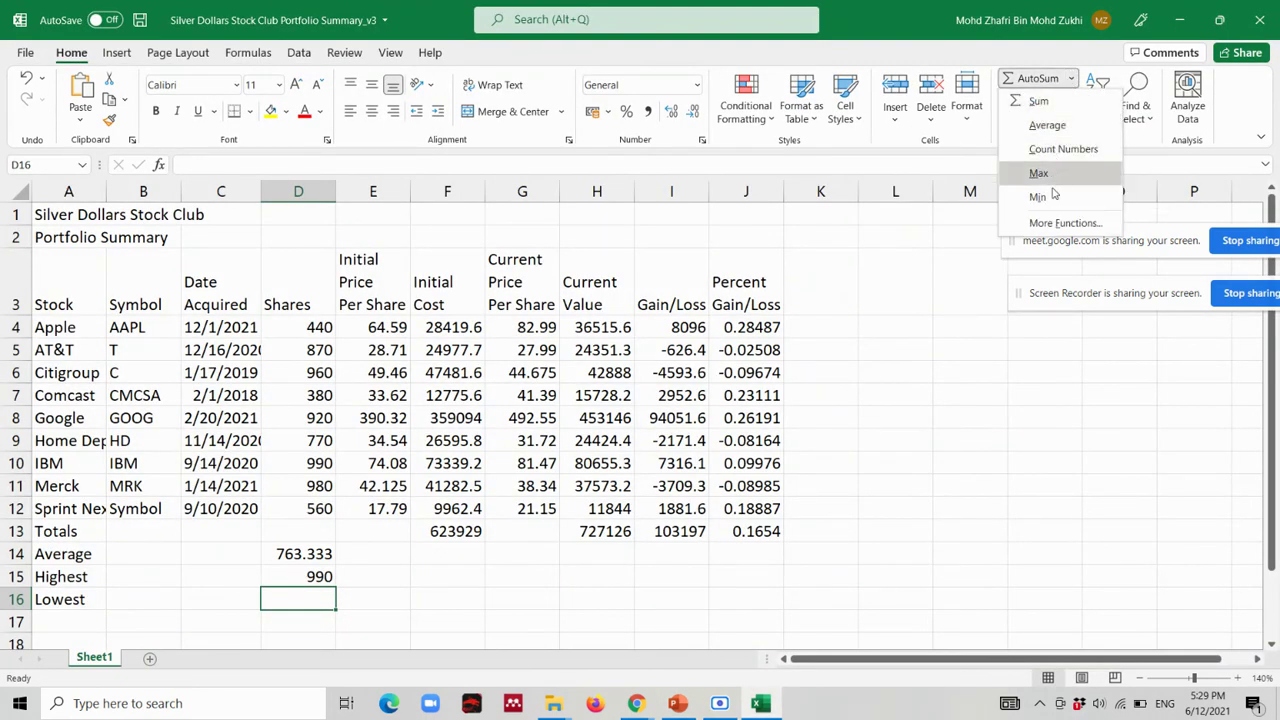
{"action": "key", "text": "alt+Tab"}
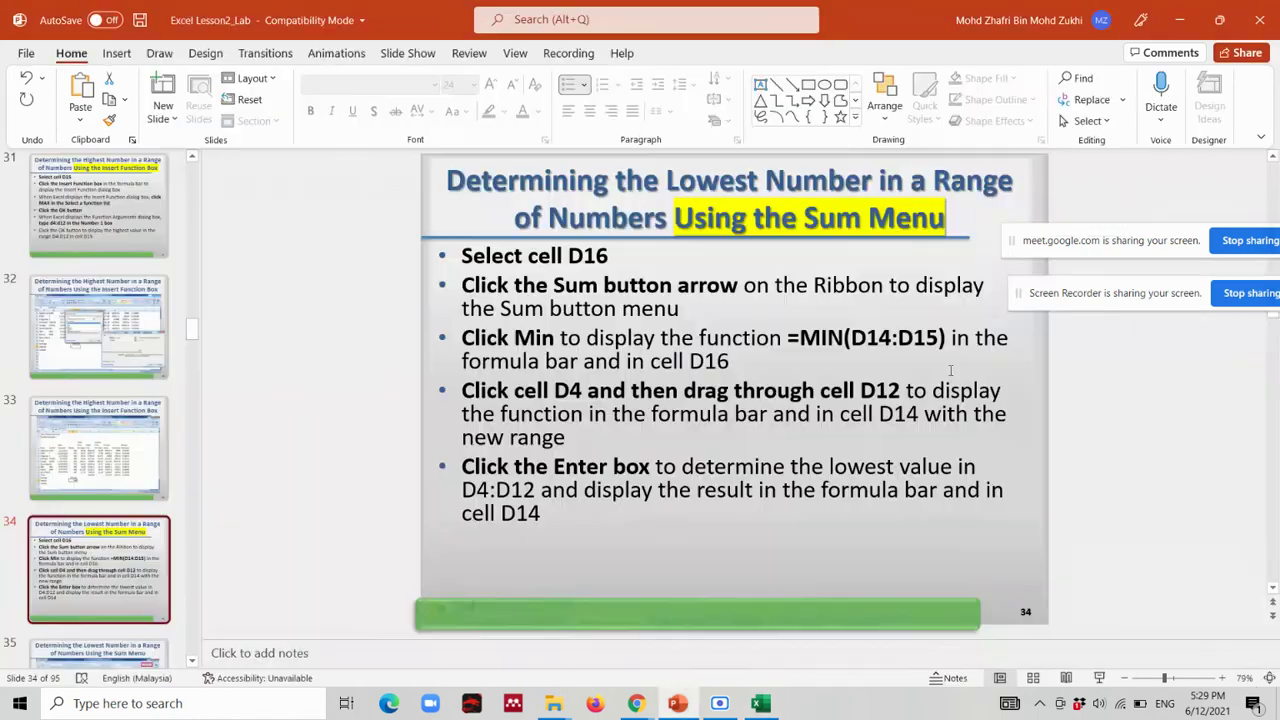
{"action": "key", "text": "alt+Tab"}
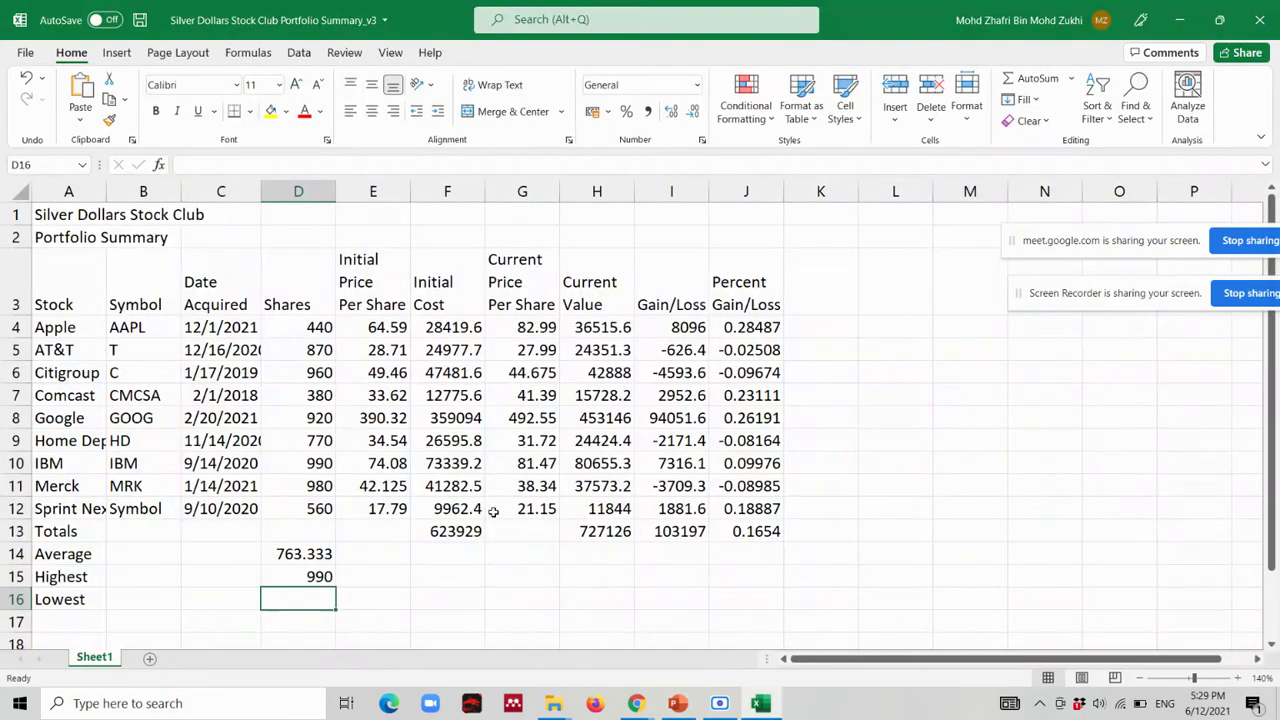
Insert =MIN(D4:D12) in D16 with AutoSum's Min option, giving 380.
{"action": "left_click", "coordinate": [1070, 79]}
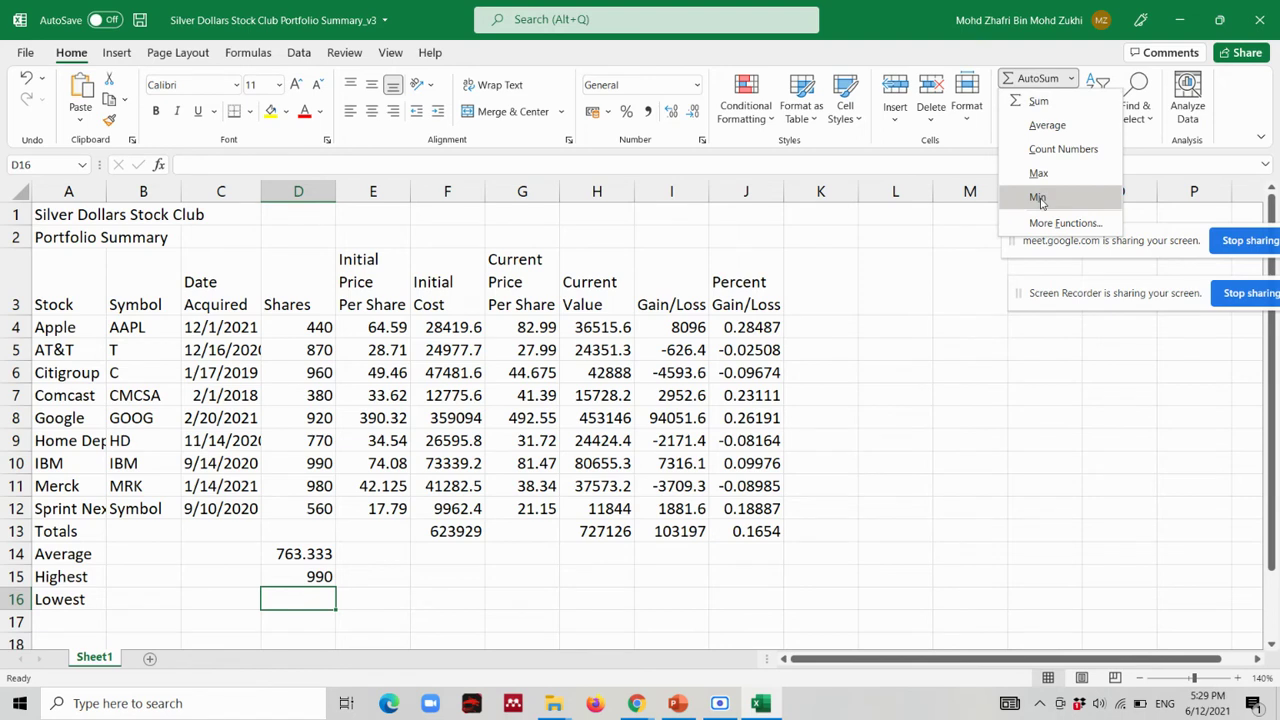
{"action": "left_click", "coordinate": [1040, 198]}
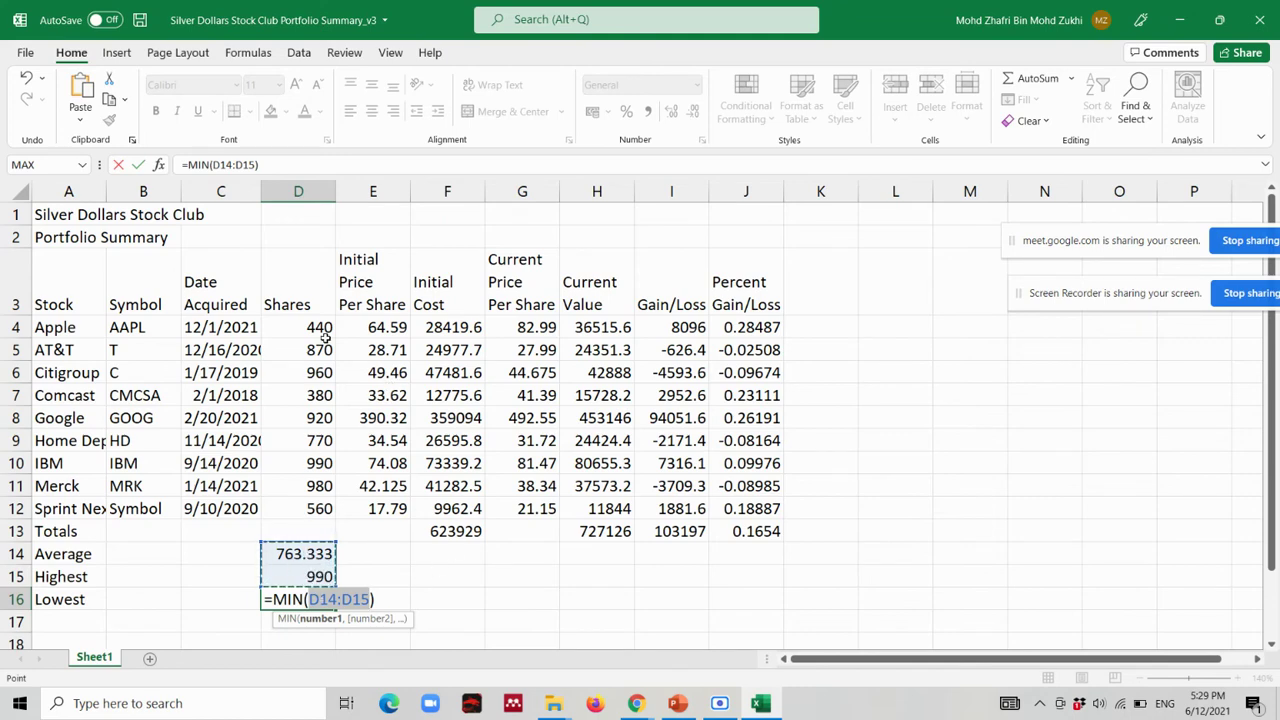
{"action": "left_click_drag", "start_coordinate": [318, 326], "coordinate": [314, 510]}
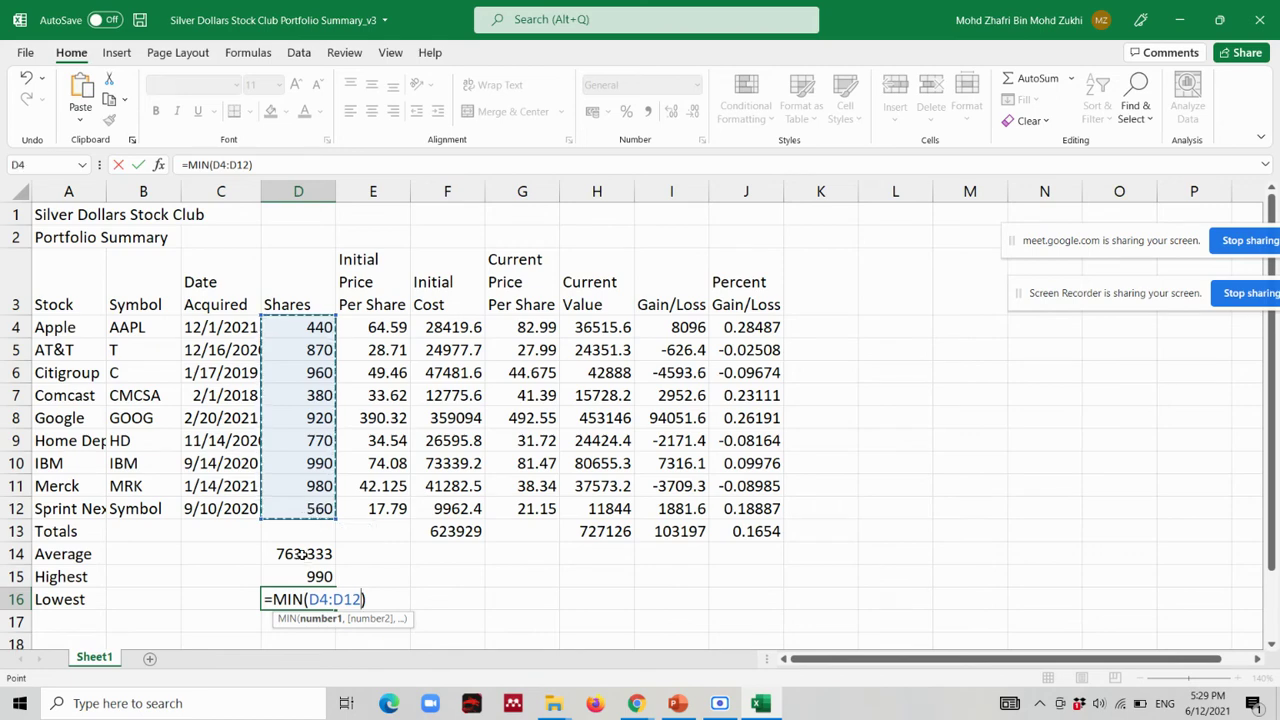
{"action": "left_click_drag", "start_coordinate": [300, 555], "coordinate": [300, 573]}
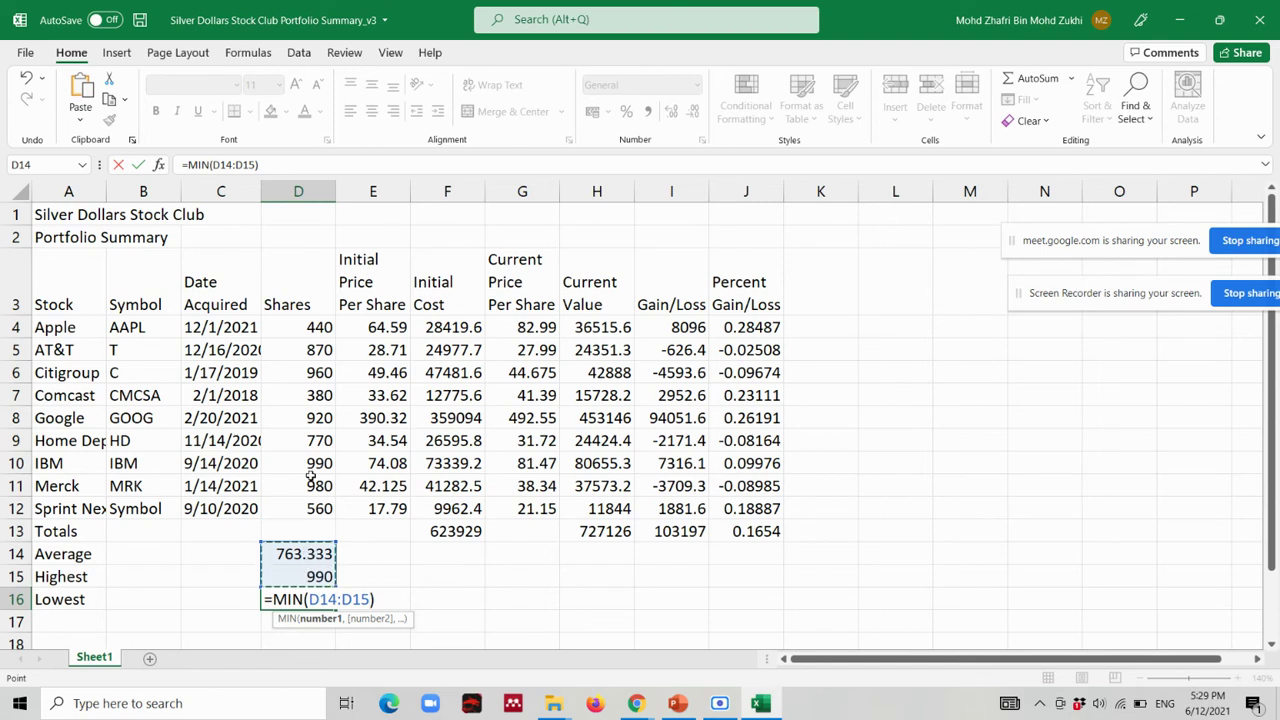
{"action": "left_click", "coordinate": [308, 327]}
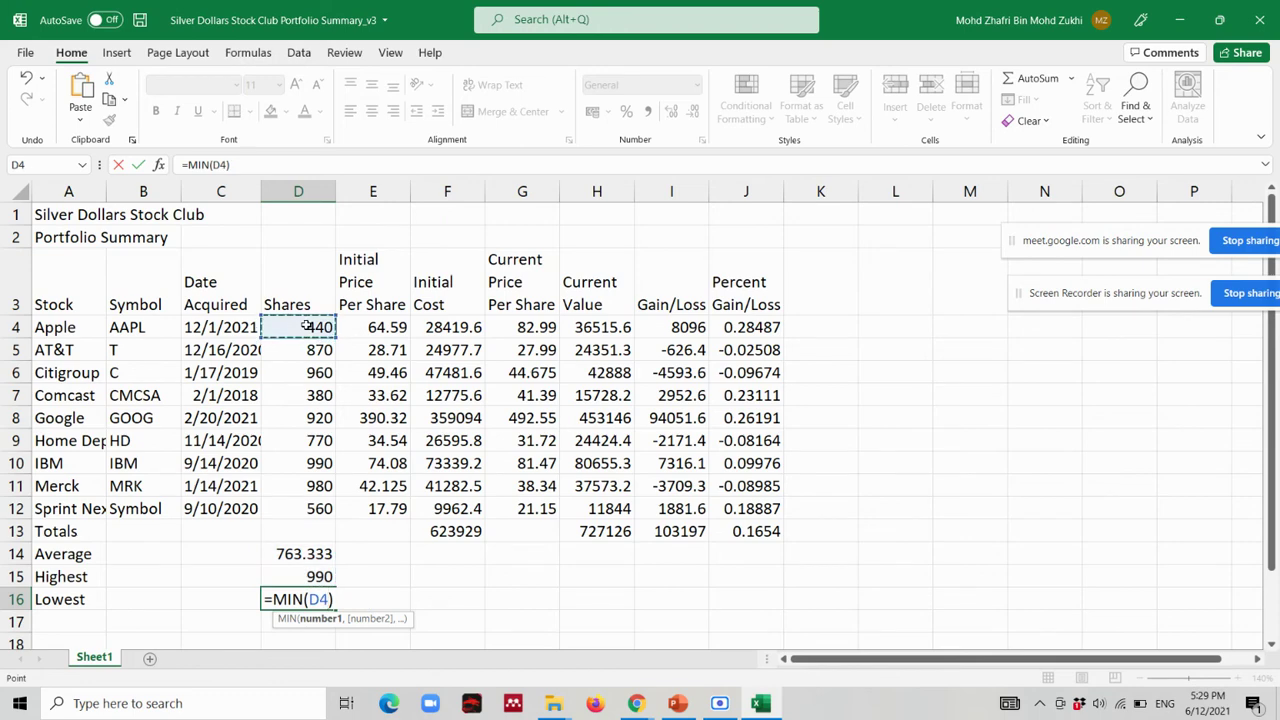
{"action": "left_click_drag", "start_coordinate": [308, 327], "coordinate": [308, 508]}
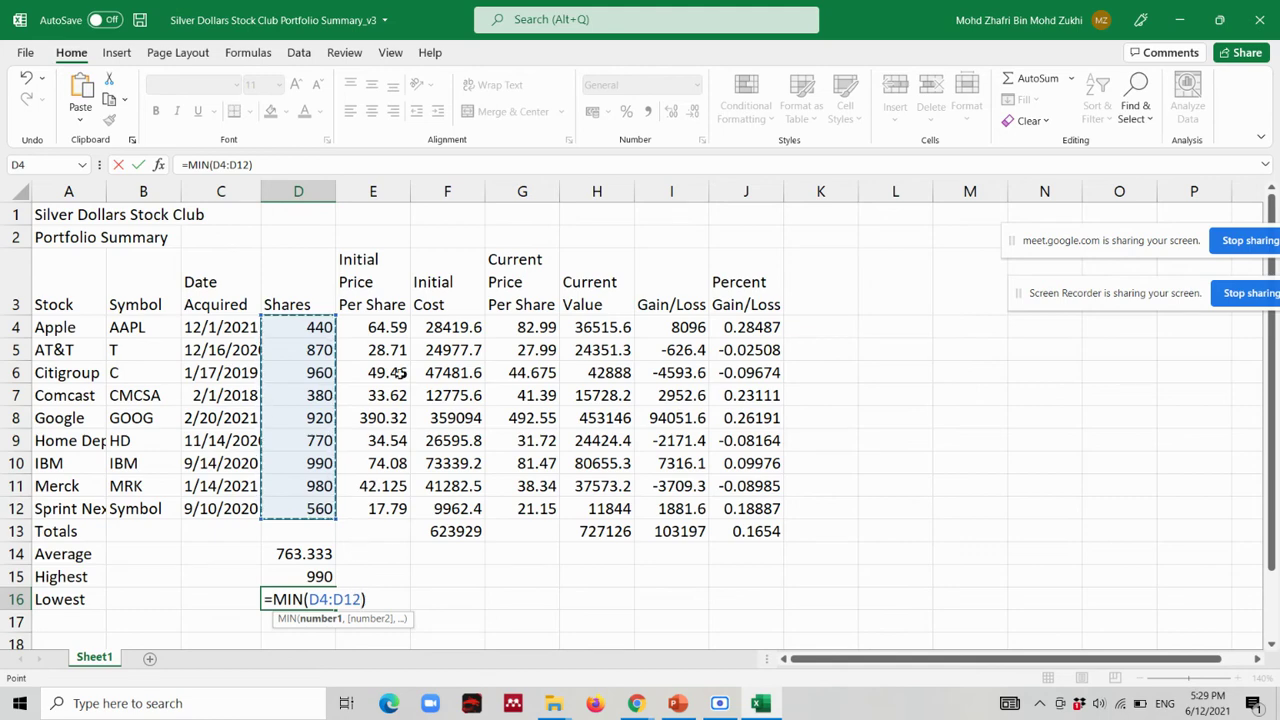
{"action": "key", "text": "Return"}
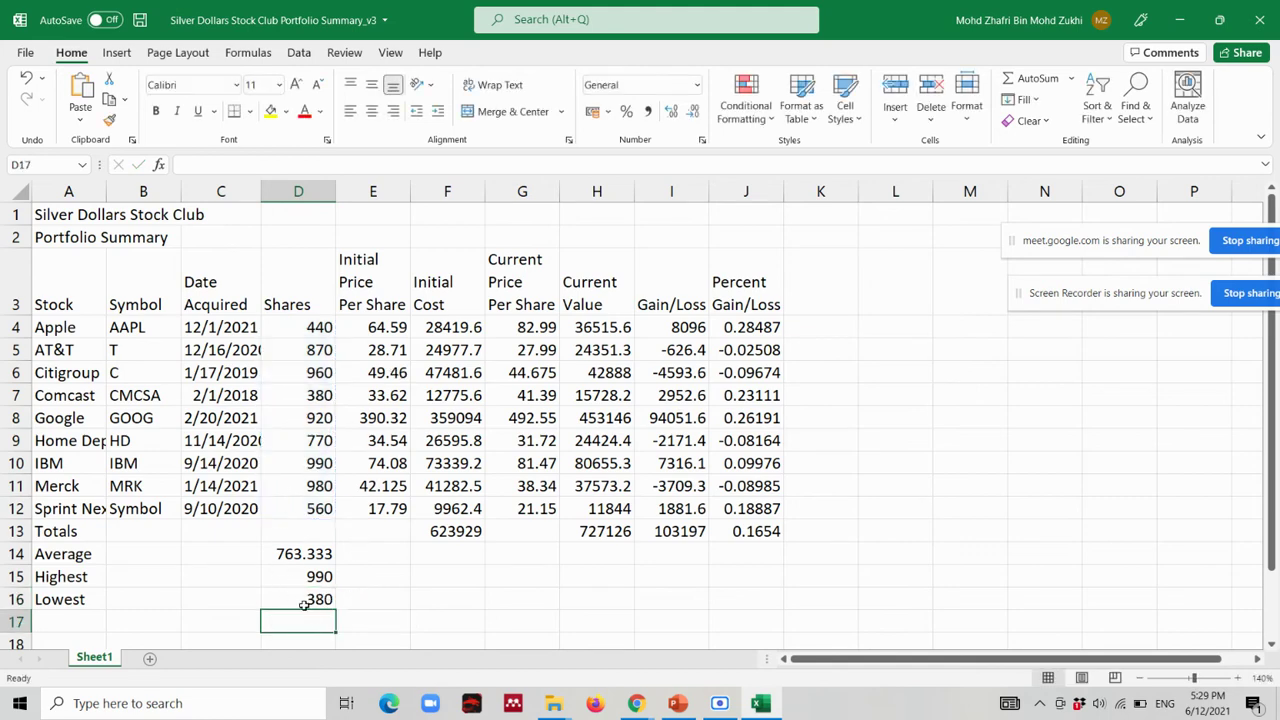
{"action": "left_click", "coordinate": [308, 597]}
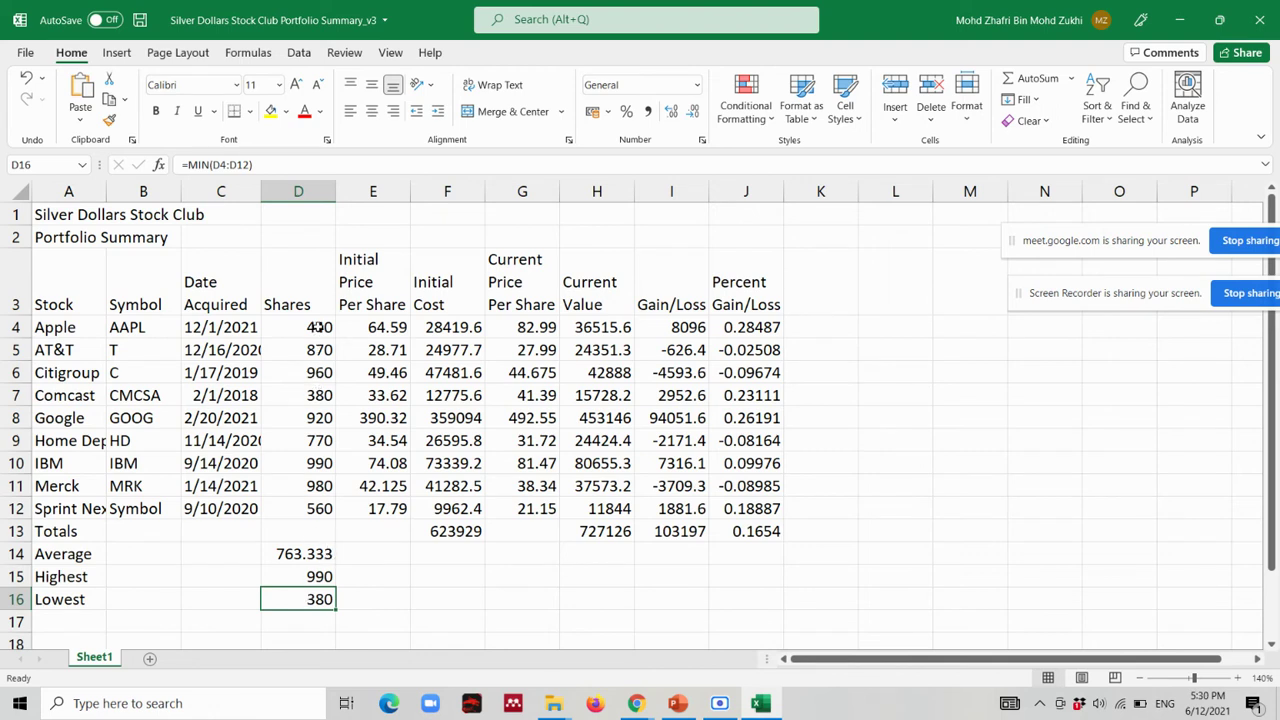
{"action": "left_click_drag", "start_coordinate": [316, 327], "coordinate": [315, 512]}
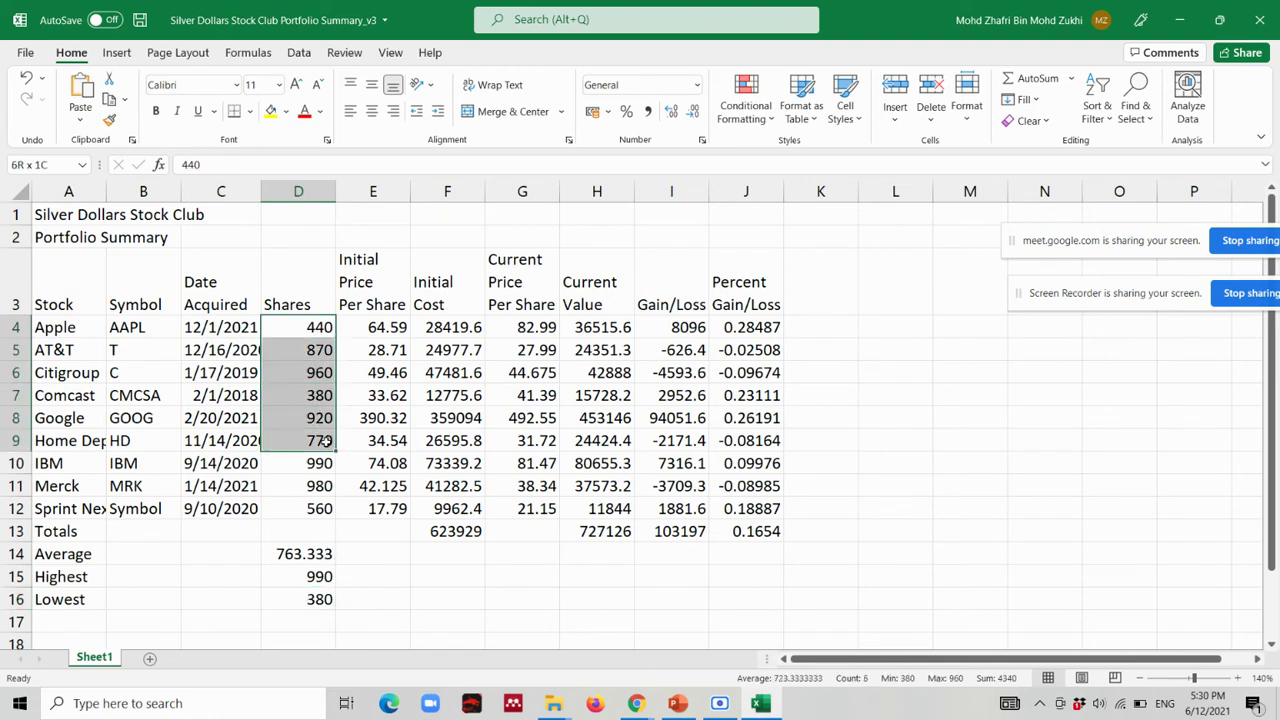
{"action": "left_click", "coordinate": [313, 599]}
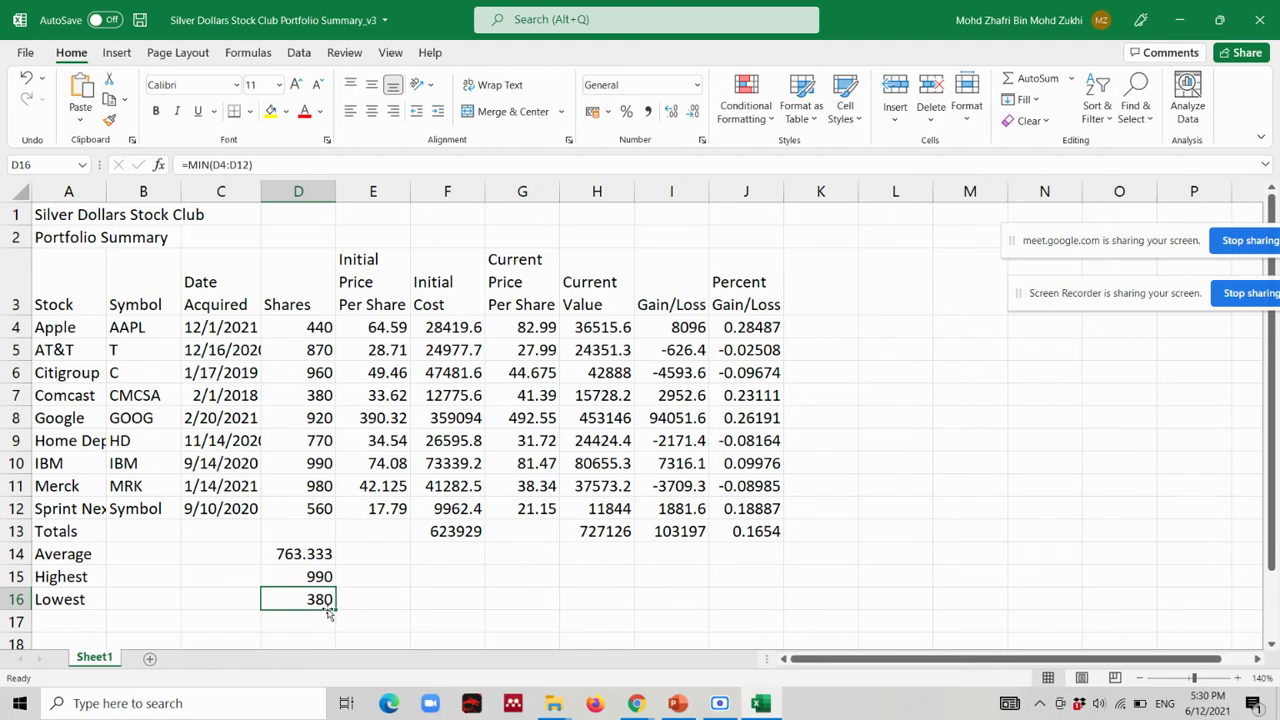
{"action": "left_click", "coordinate": [314, 398]}
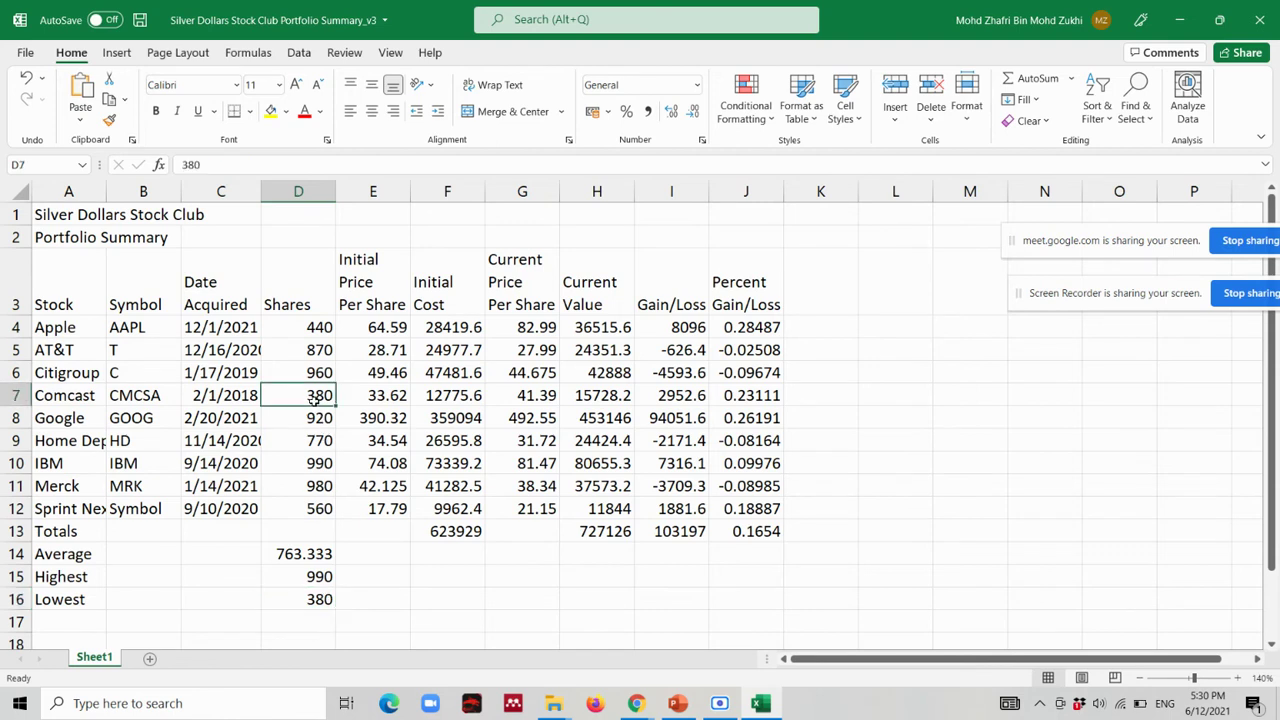
{"action": "left_click", "coordinate": [312, 600]}
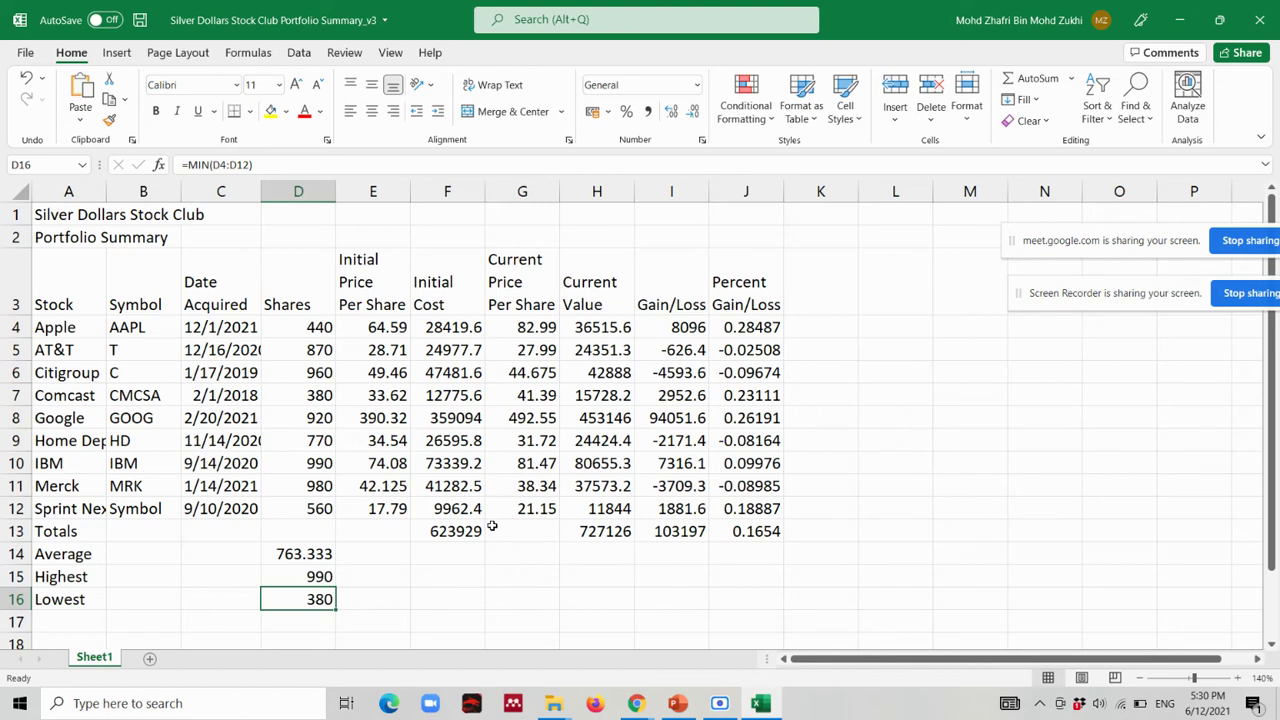
{"action": "mouse_move", "coordinate": [640, 700]}
{"action": "left_click", "coordinate": [470, 670]}
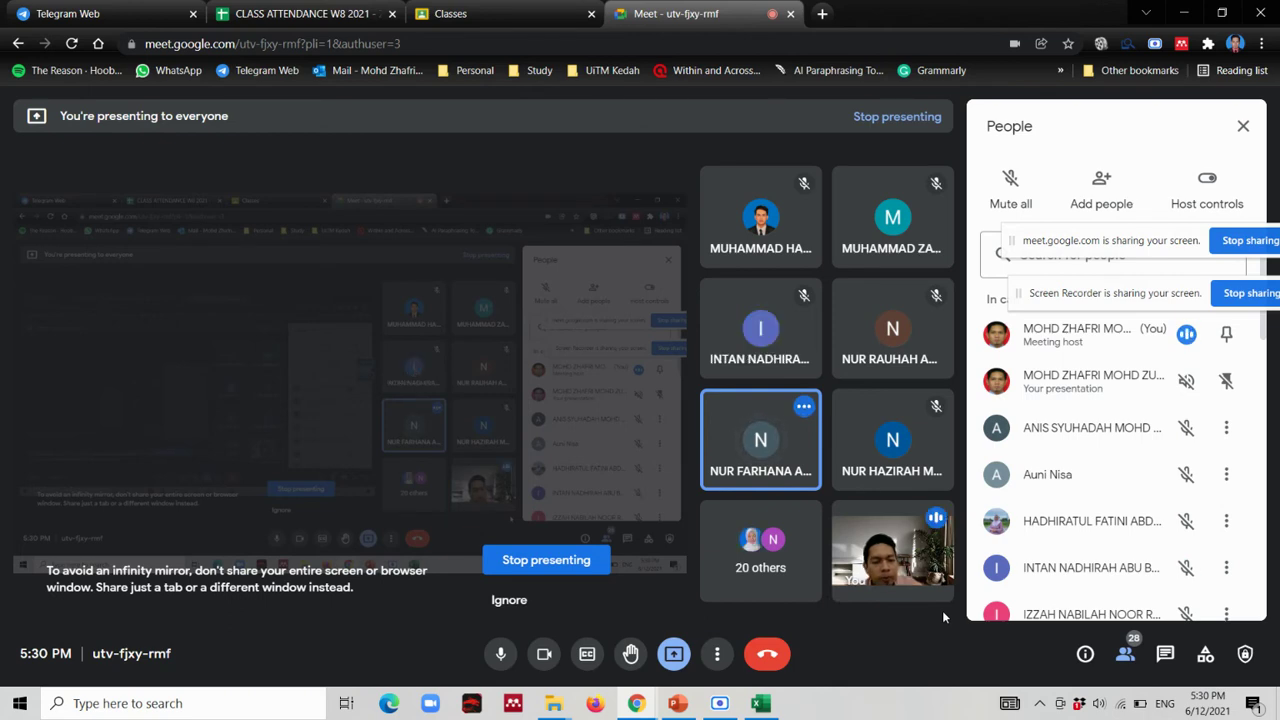
{"action": "left_click", "coordinate": [770, 708]}
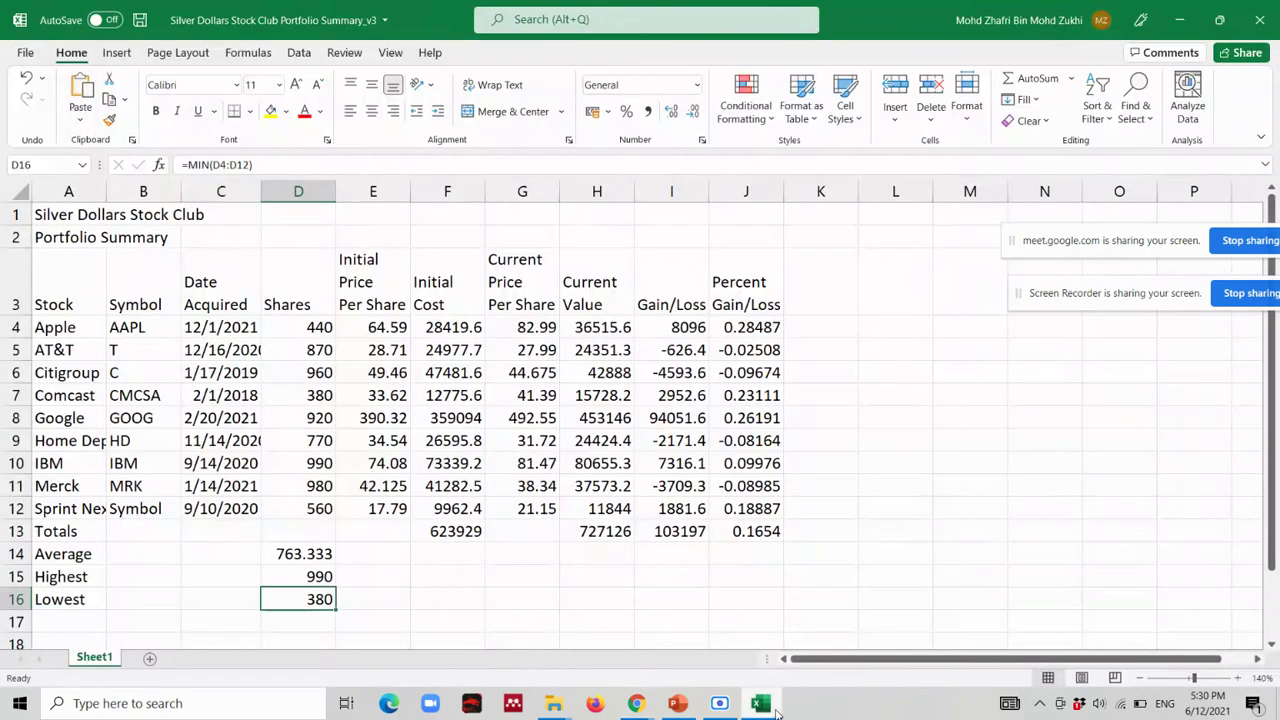
Review the Average, Highest and Lowest formulas, viewing MAX's arguments without changing them.
{"action": "left_click", "coordinate": [328, 577]}
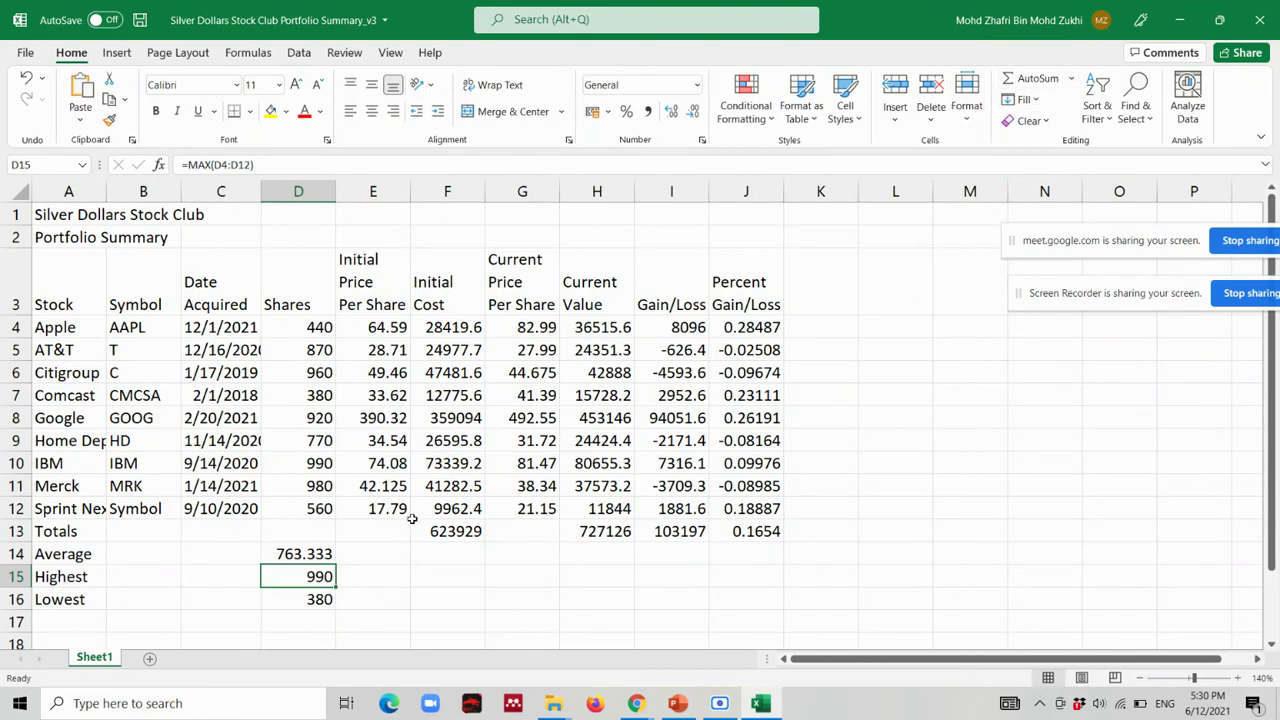
{"action": "left_click", "coordinate": [306, 558]}
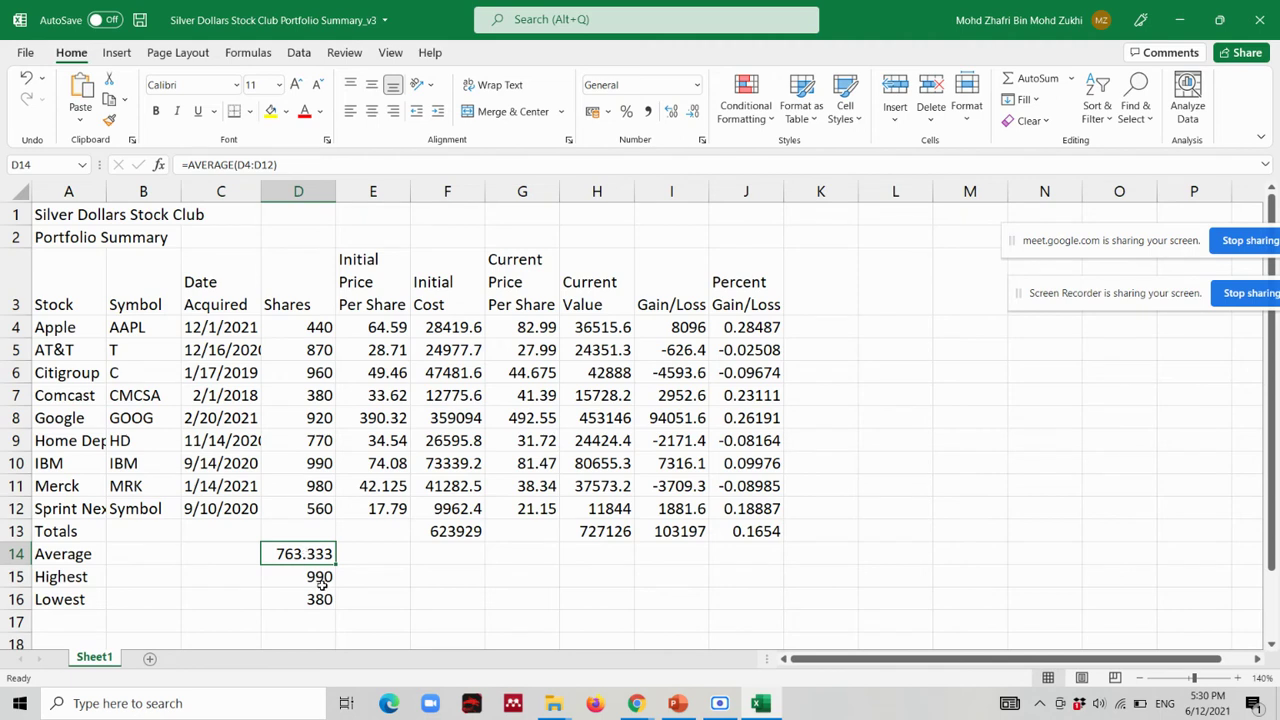
{"action": "left_click", "coordinate": [318, 578]}
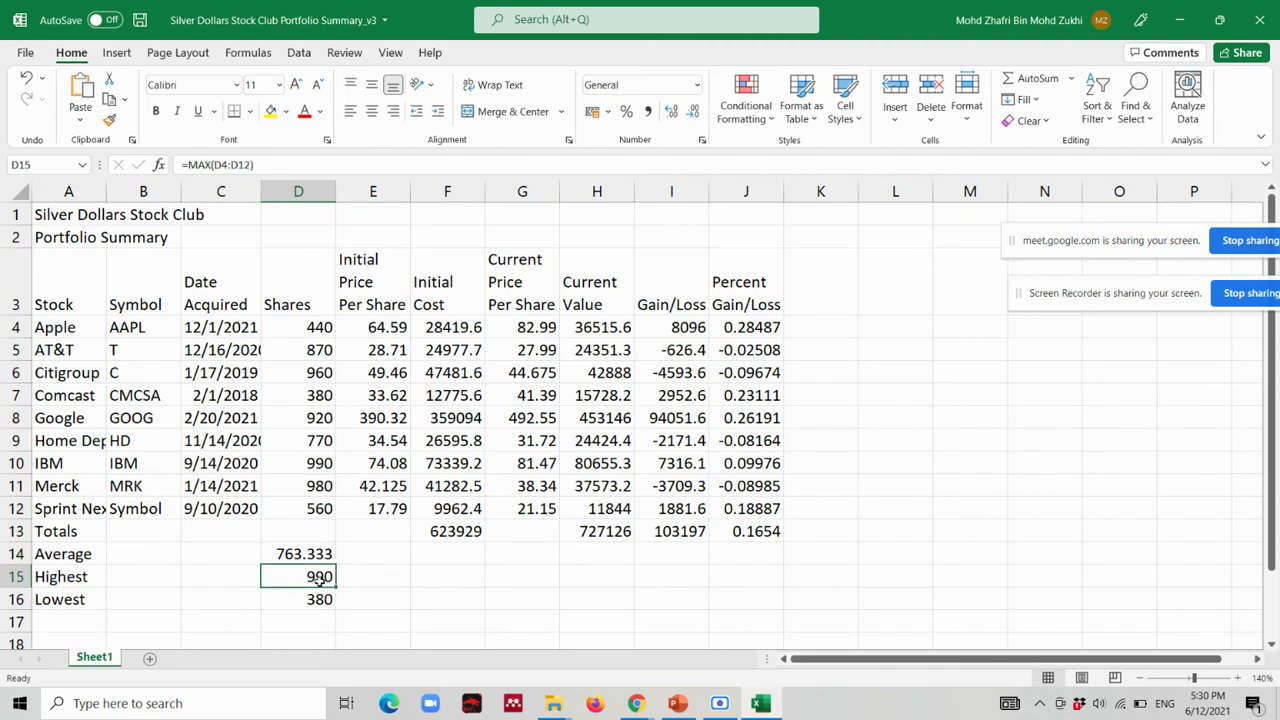
{"action": "left_click", "coordinate": [322, 600]}
{"action": "left_click", "coordinate": [324, 576]}
{"action": "left_click", "coordinate": [1070, 78]}
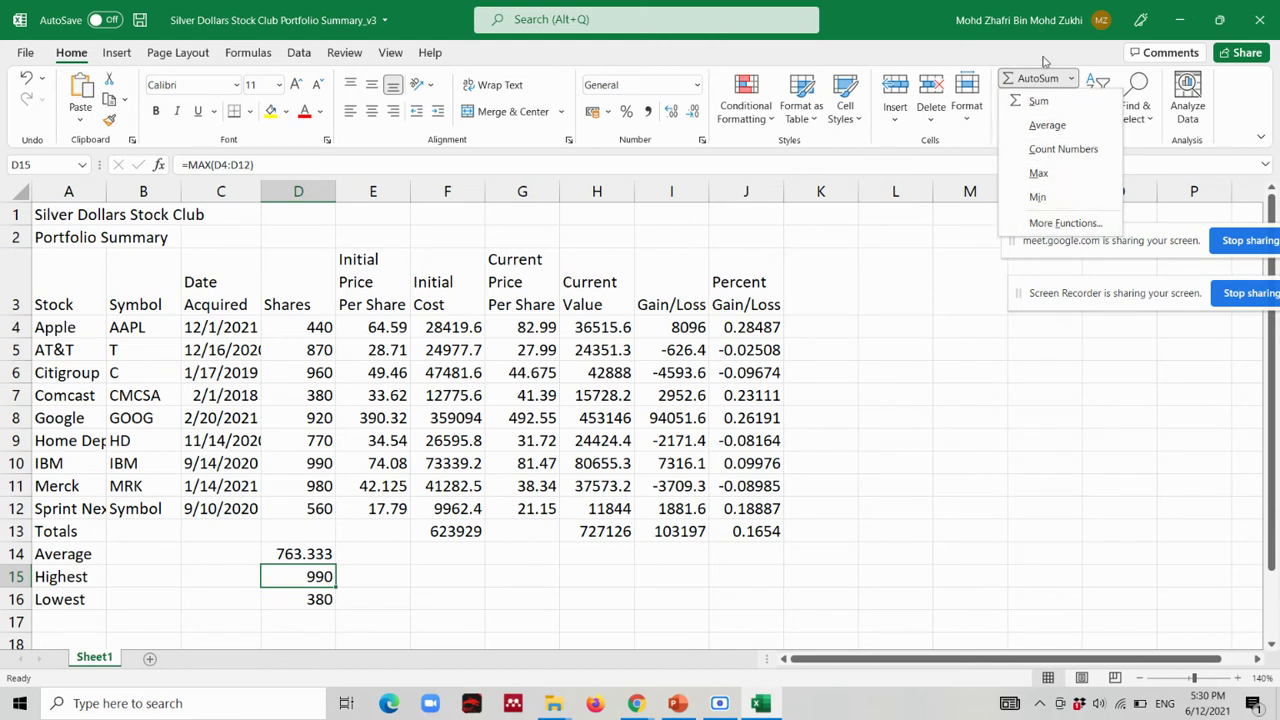
{"action": "left_click", "coordinate": [1048, 226]}
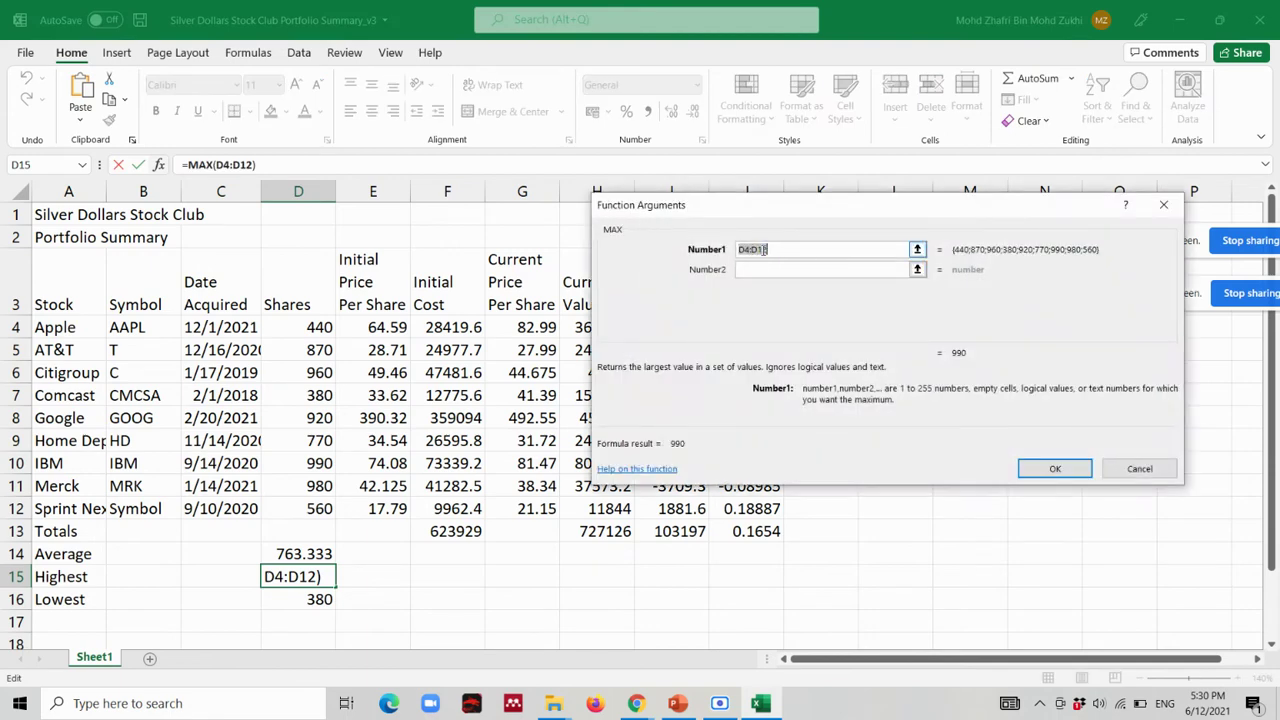
{"action": "left_click", "coordinate": [1130, 470]}
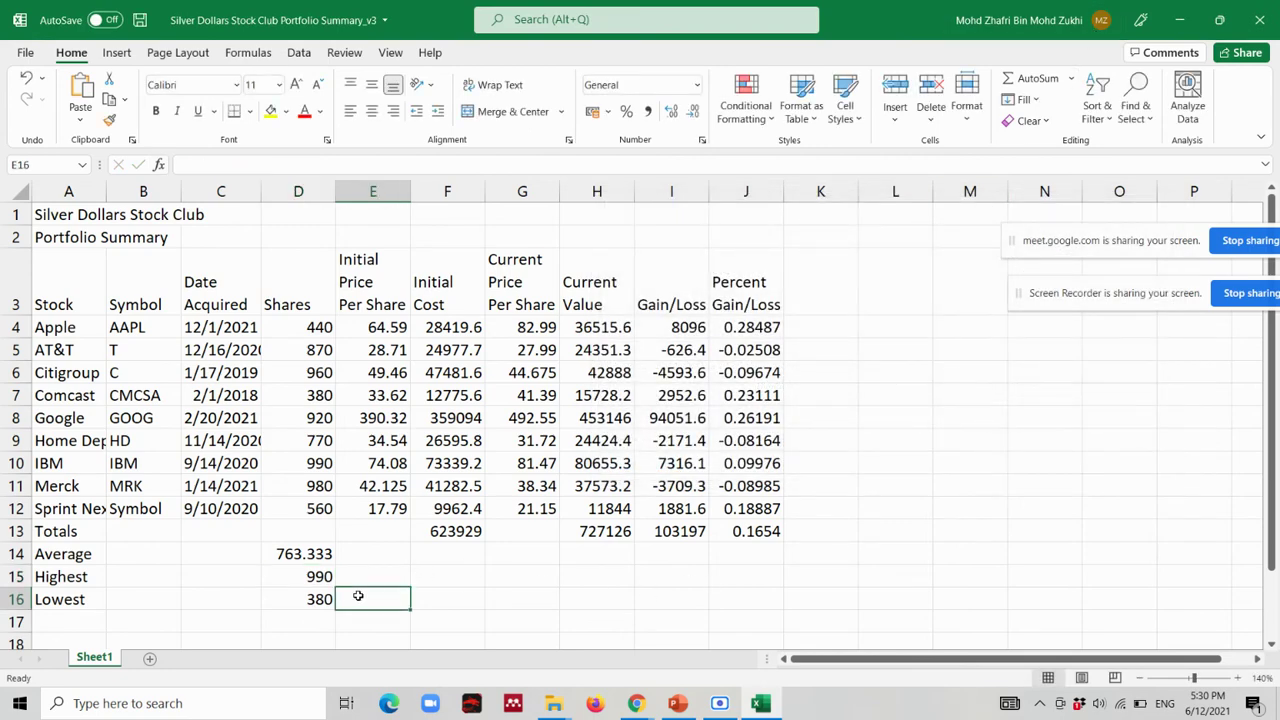
Delete the Highest and Lowest results in D15:D16.
{"action": "mouse_move", "coordinate": [311, 621]}
{"action": "left_mouse_down"}
{"action": "mouse_move", "coordinate": [320, 571]}
{"action": "mouse_move", "coordinate": [314, 598]}
{"action": "left_mouse_up"}
{"action": "left_click", "coordinate": [428, 623]}
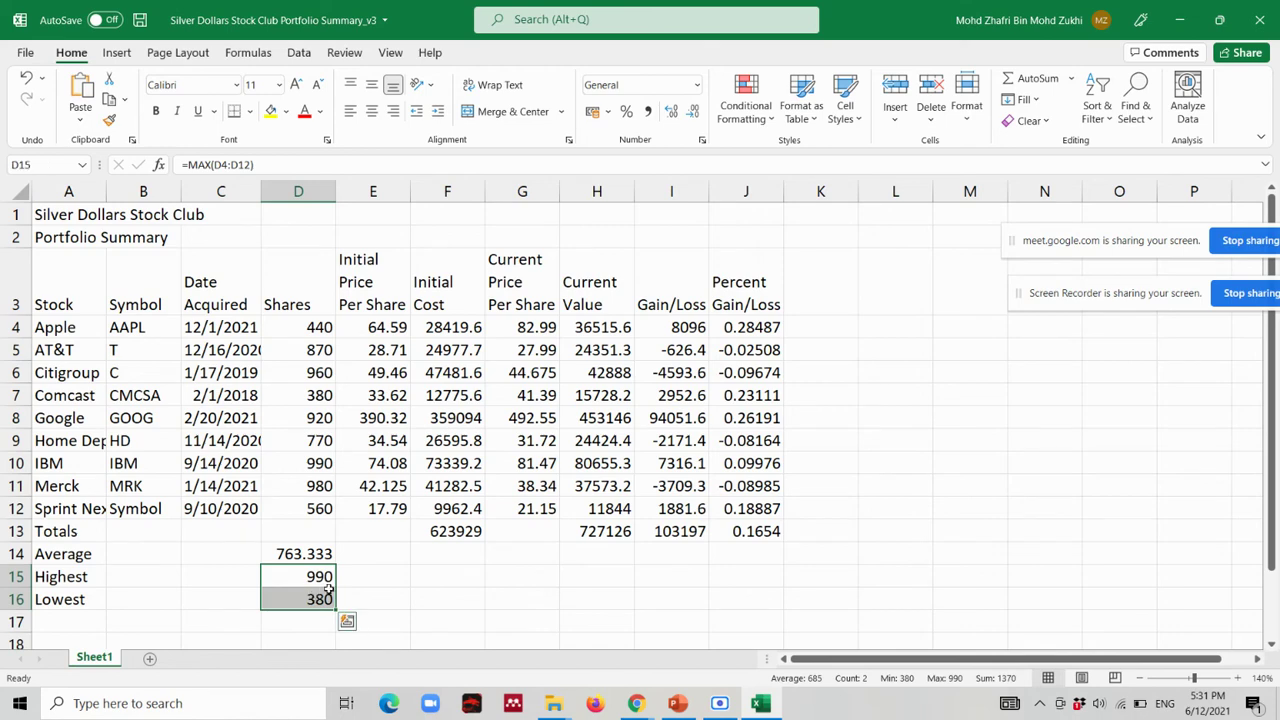
{"action": "key", "text": "Delete"}
{"action": "left_click", "coordinate": [346, 613]}
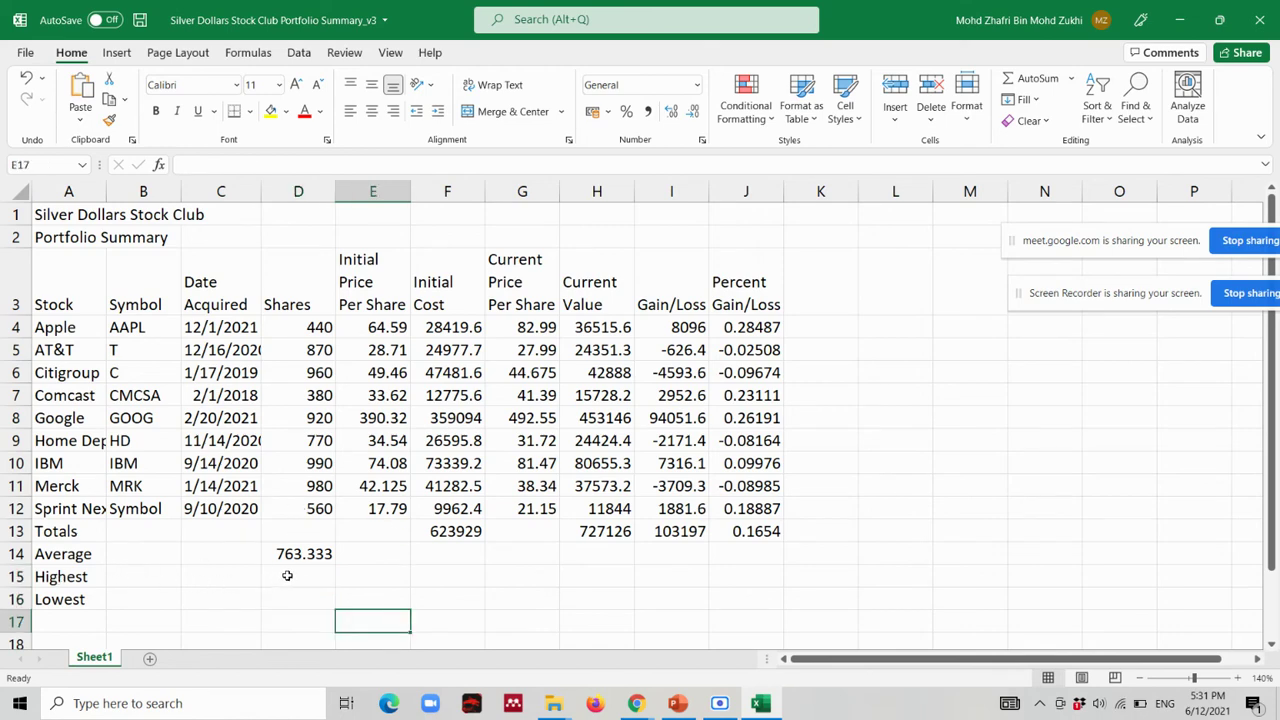
{"action": "left_click", "coordinate": [297, 578]}
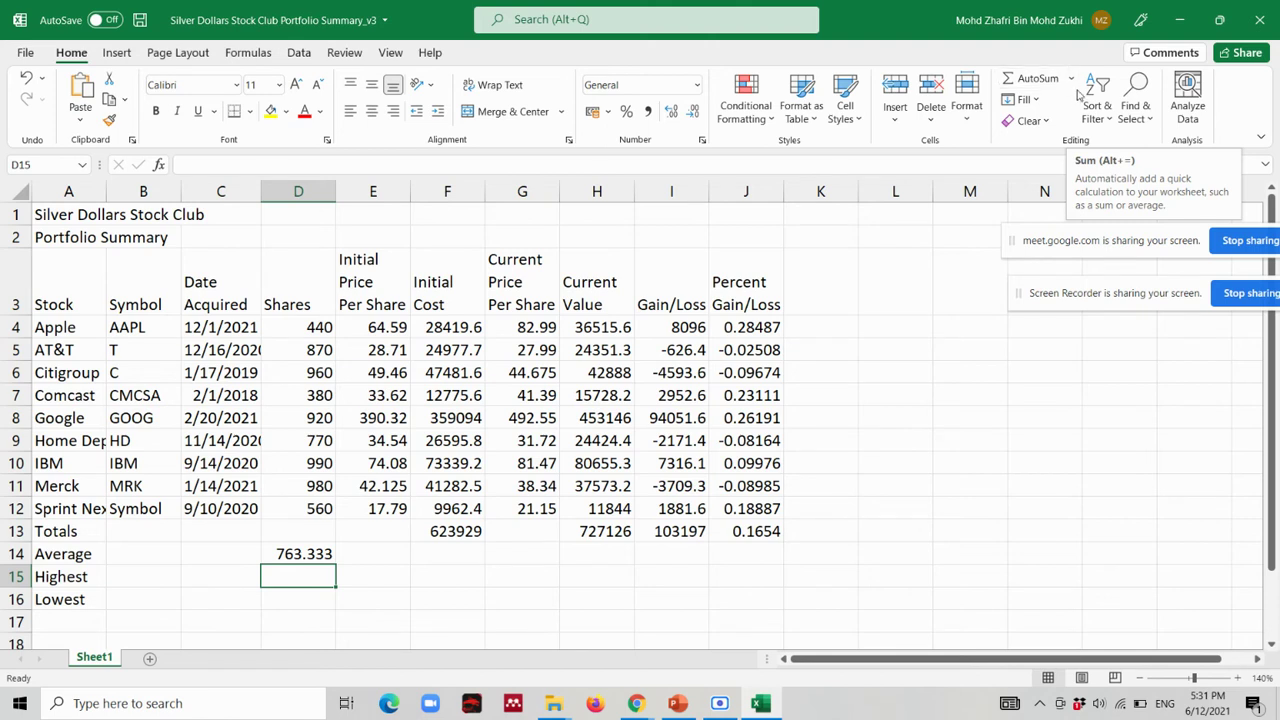
Recreate =MAX(D4:D12) in D15 via AutoSum Max, showing 990, and verify its range.
{"action": "left_click", "coordinate": [1071, 80]}
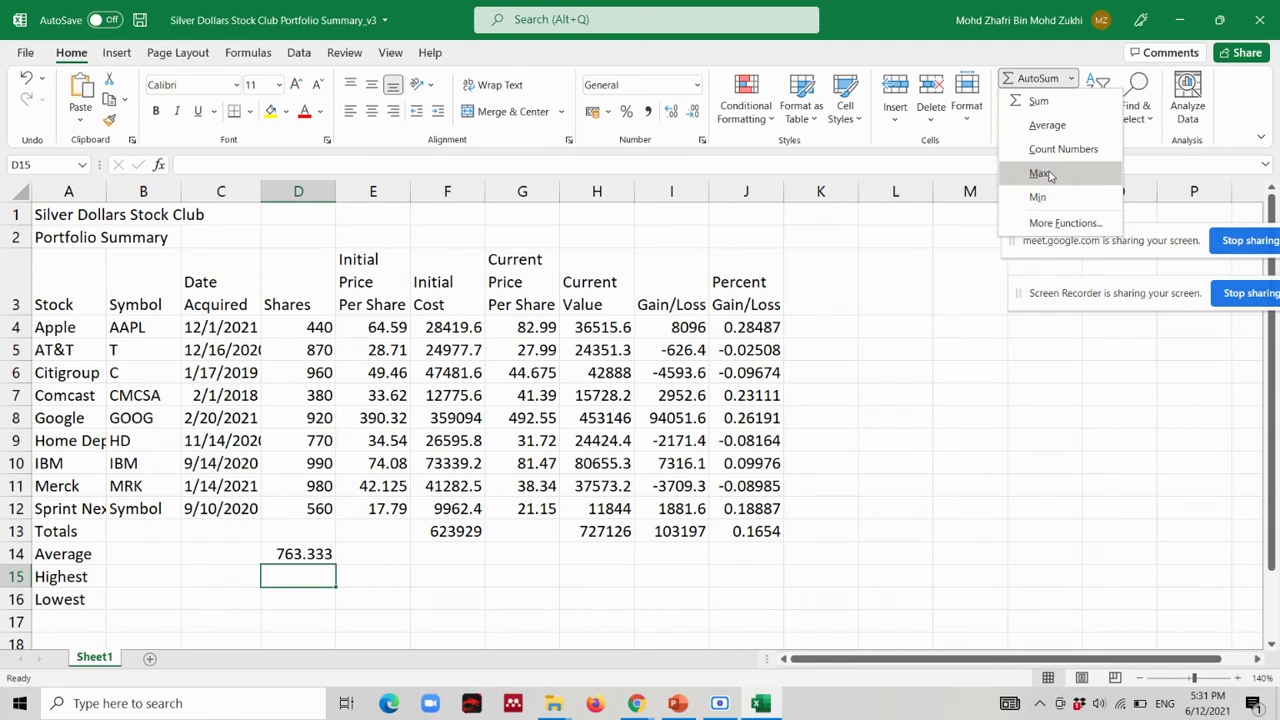
{"action": "left_click", "coordinate": [1041, 174]}
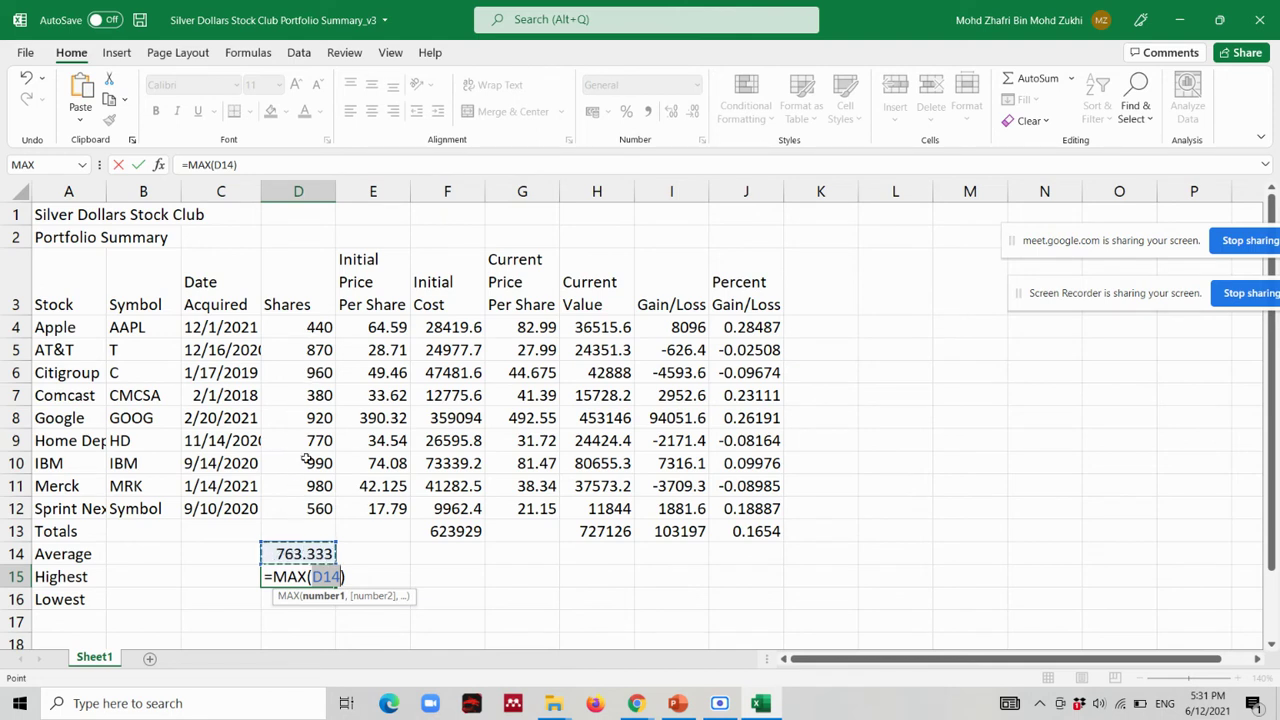
{"action": "left_click", "coordinate": [313, 327]}
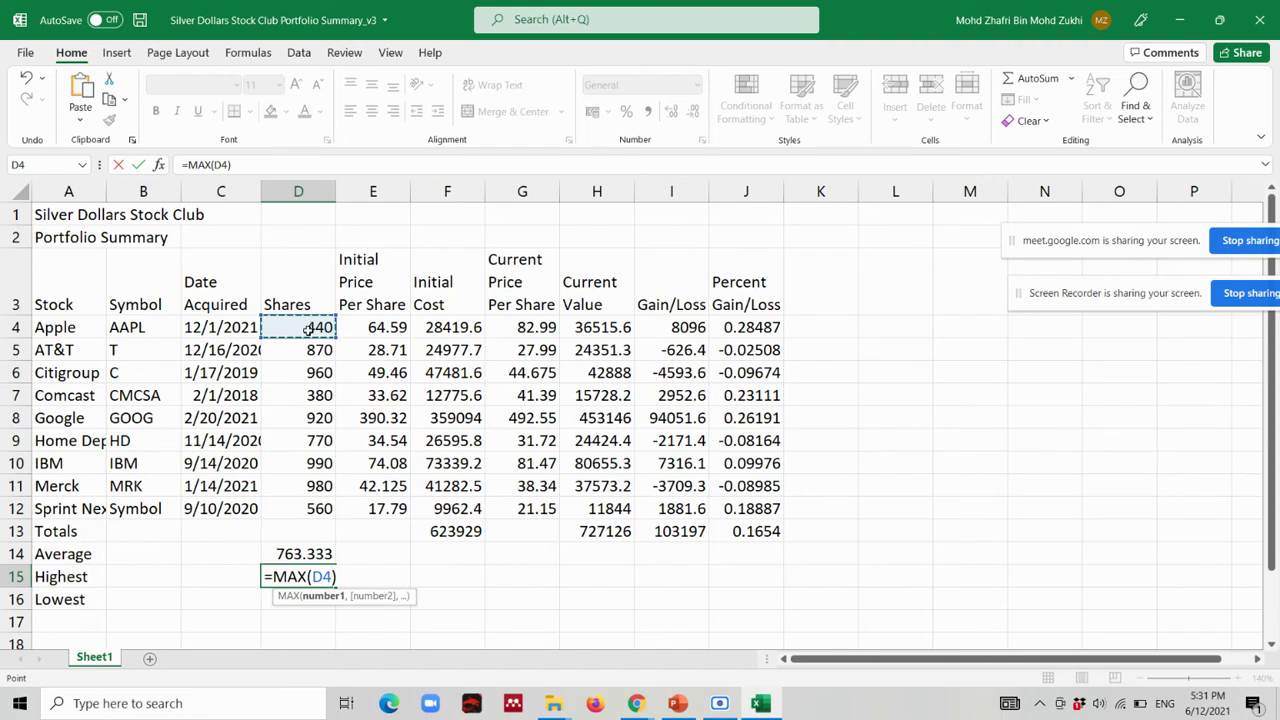
{"action": "left_click_drag", "start_coordinate": [311, 327], "coordinate": [312, 510]}
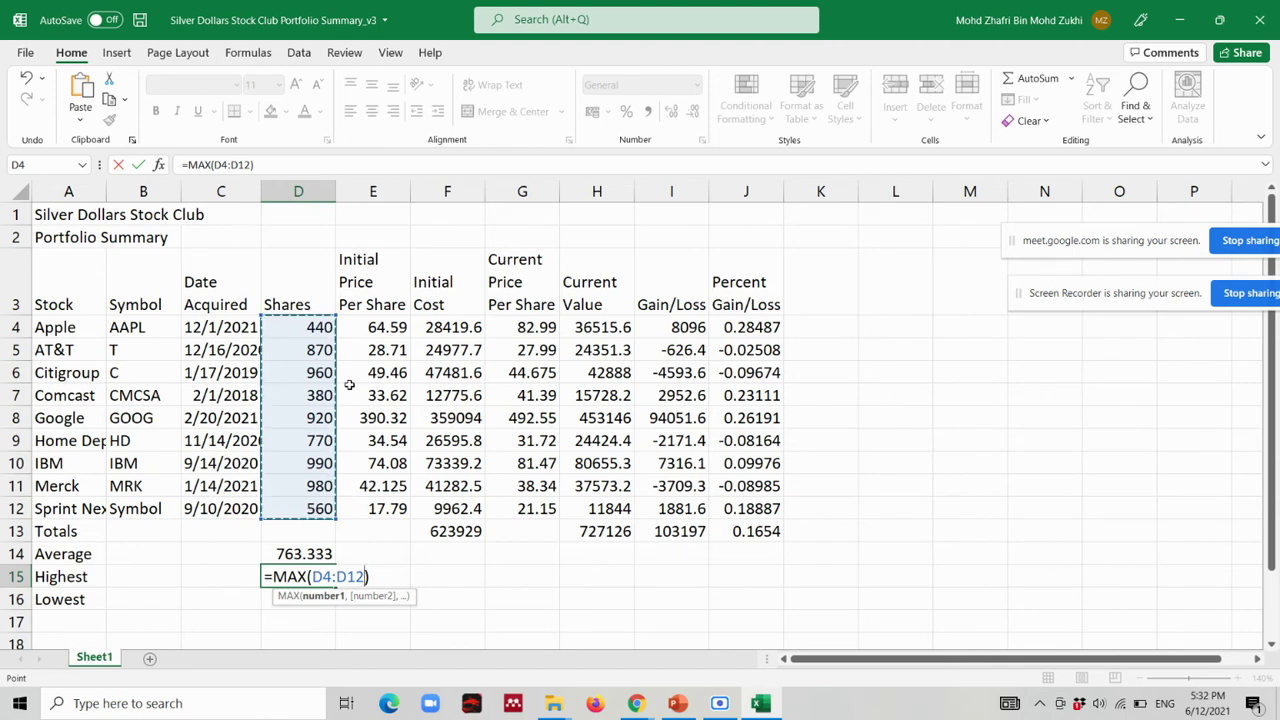
{"action": "key", "text": "Return"}
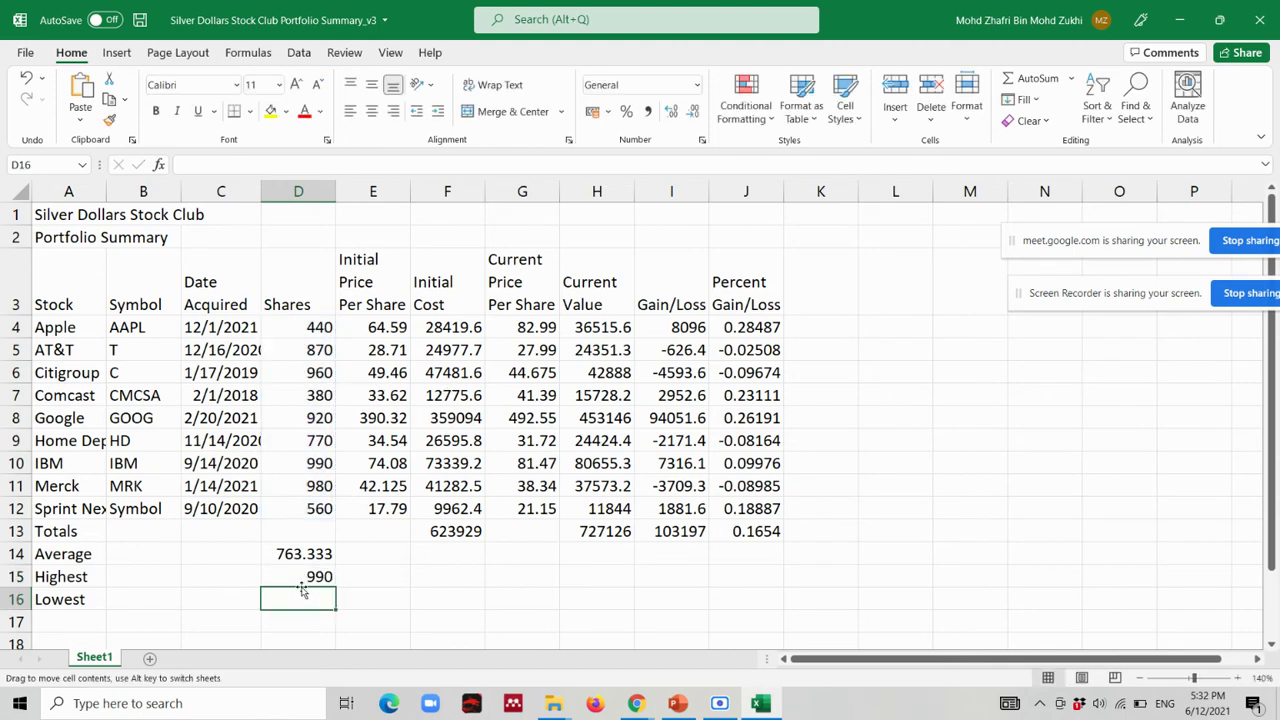
{"action": "left_click", "coordinate": [309, 577]}
{"action": "left_click_drag", "start_coordinate": [323, 327], "coordinate": [327, 508]}
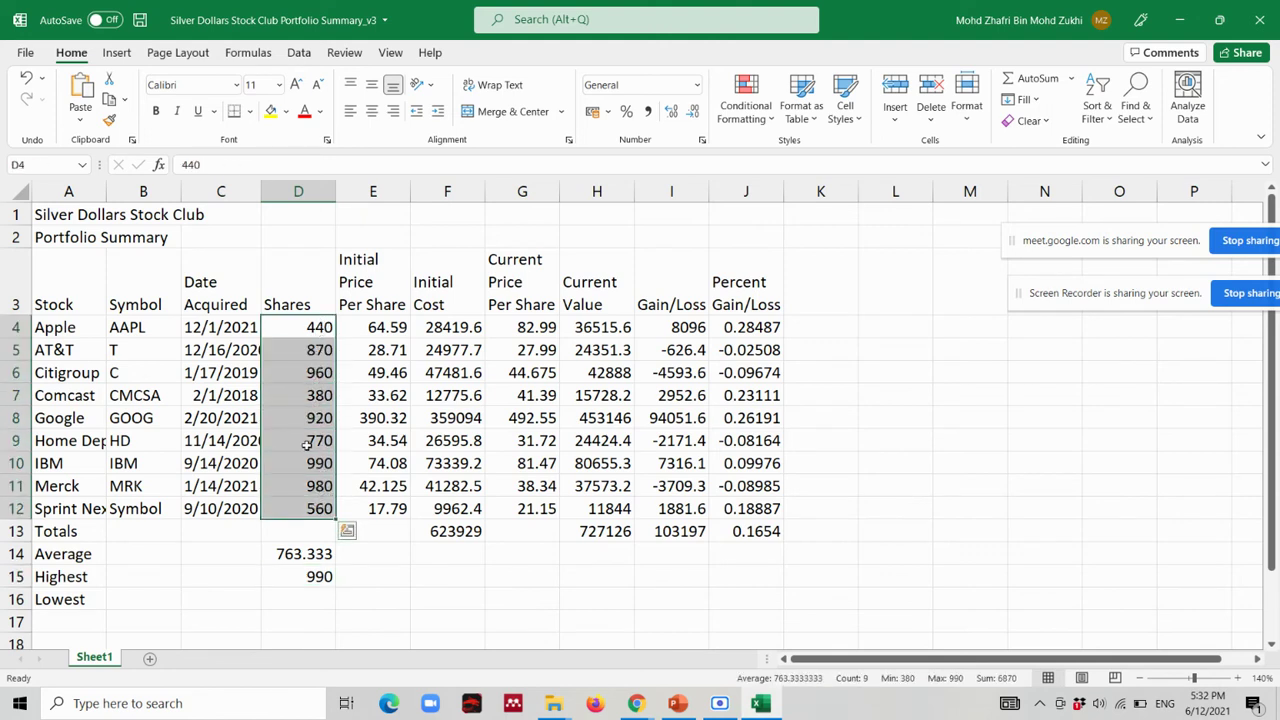
{"action": "left_click", "coordinate": [305, 598]}
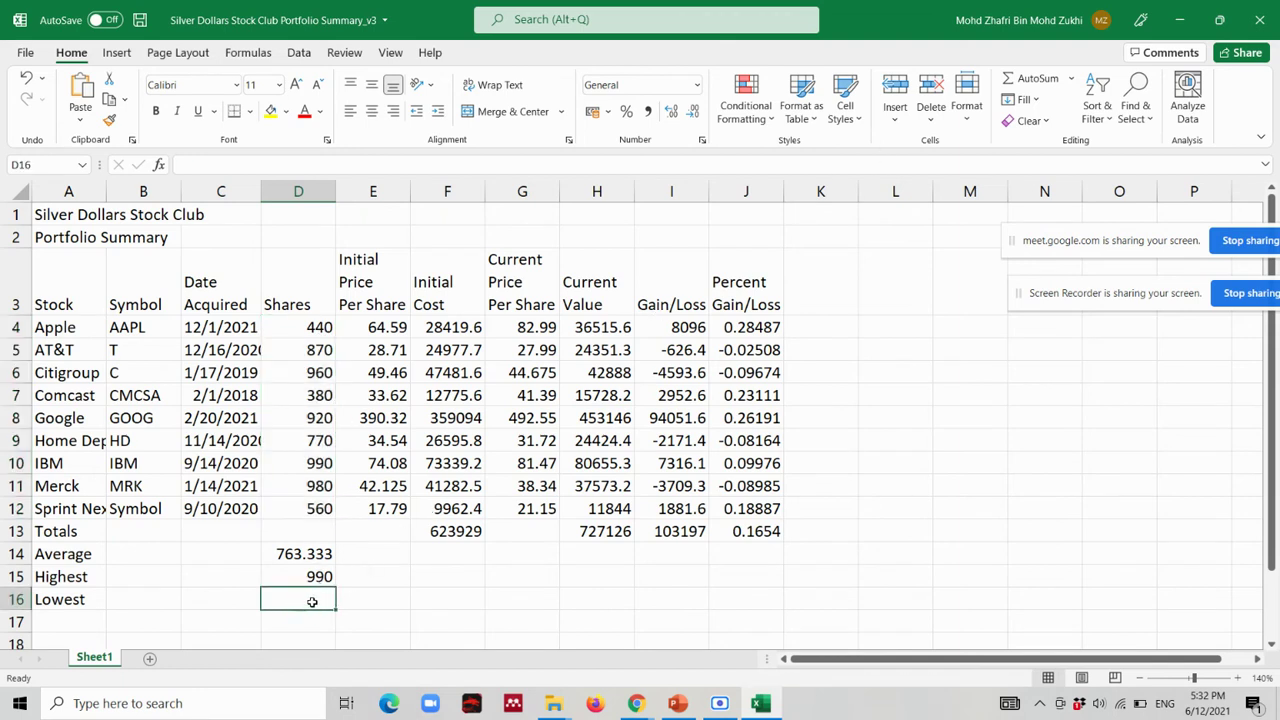
Recreate =MIN(D4:D12) in D16 via AutoSum Min, showing 380, and verify its range.
{"action": "left_click", "coordinate": [1072, 82]}
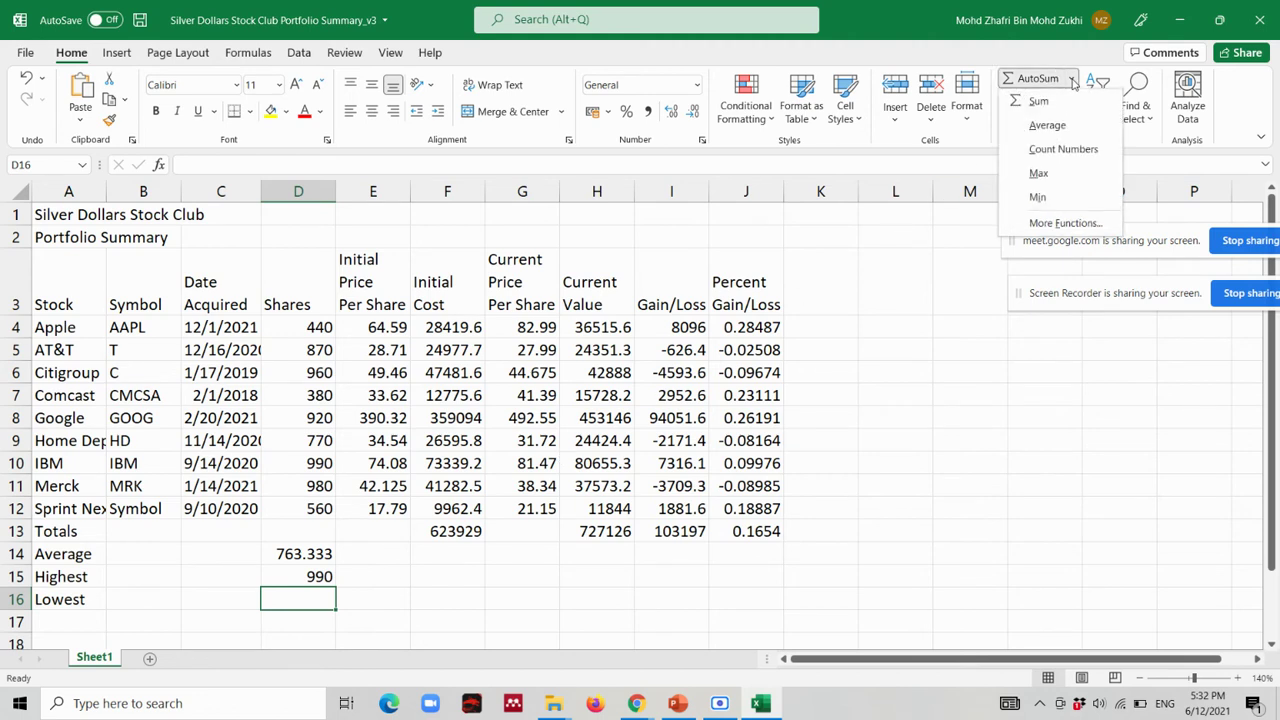
{"action": "left_click", "coordinate": [1038, 198]}
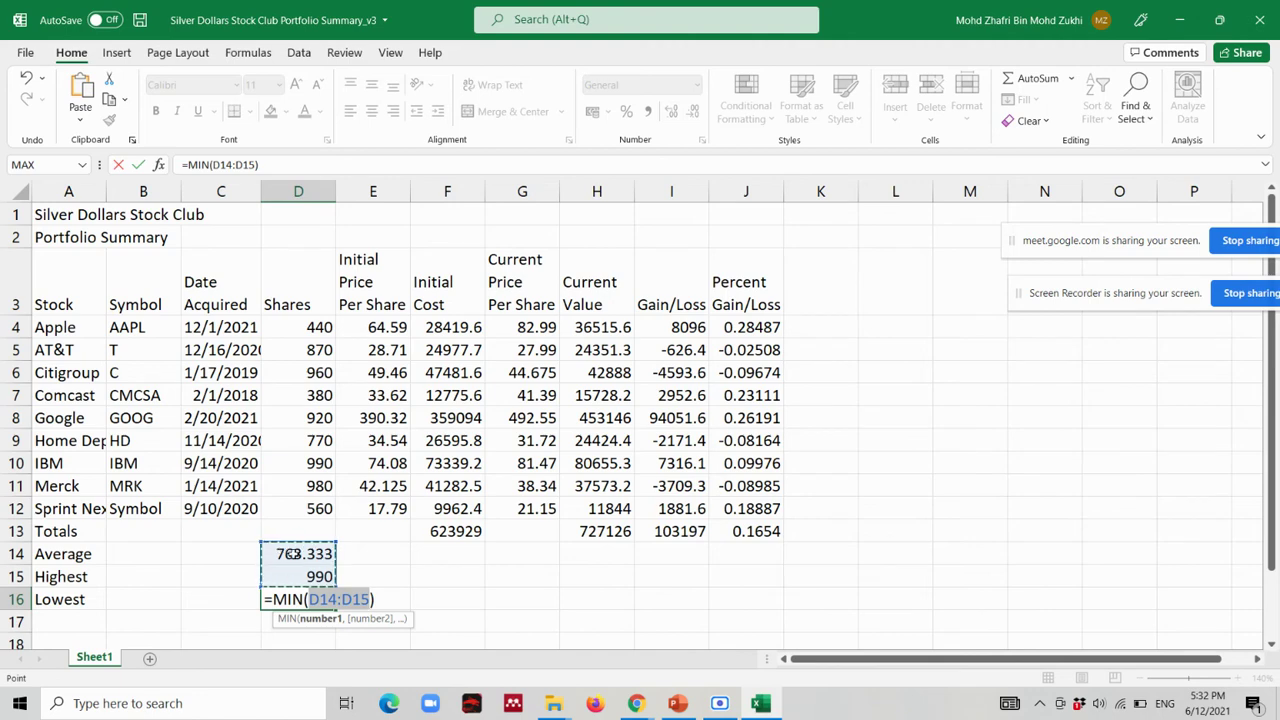
{"action": "left_click", "coordinate": [301, 327]}
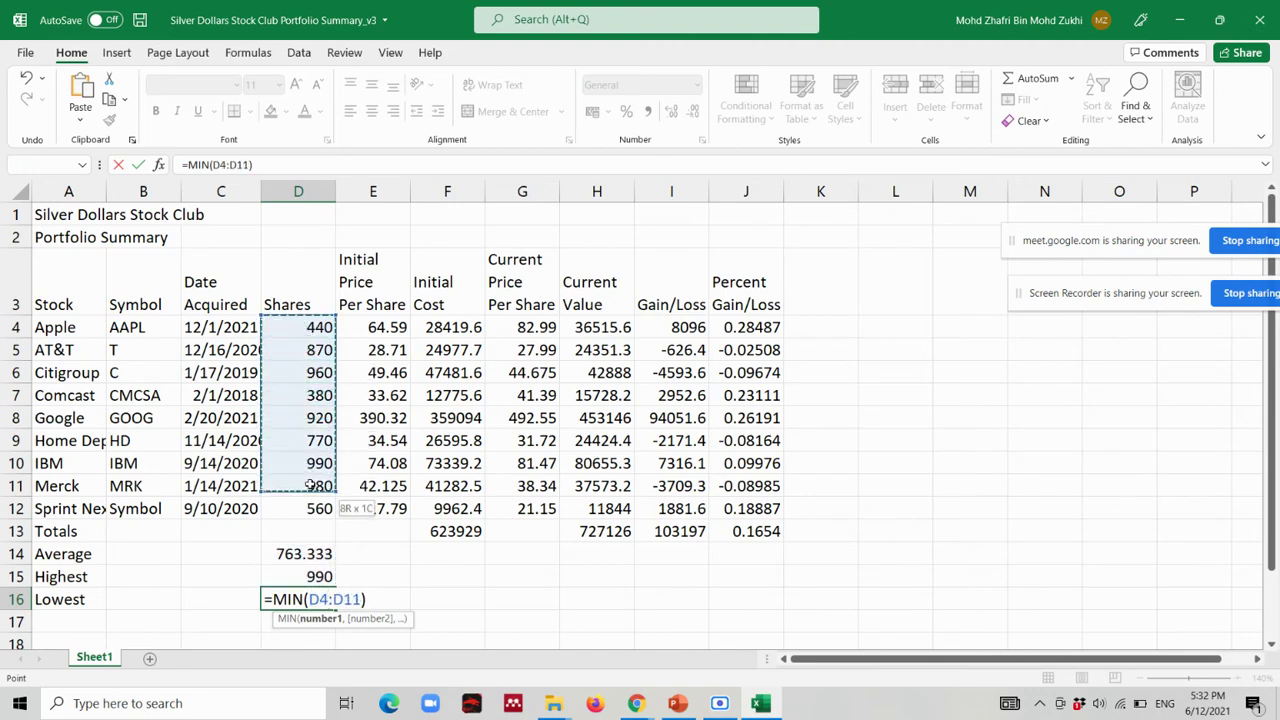
{"action": "left_click_drag", "start_coordinate": [301, 327], "coordinate": [318, 508]}
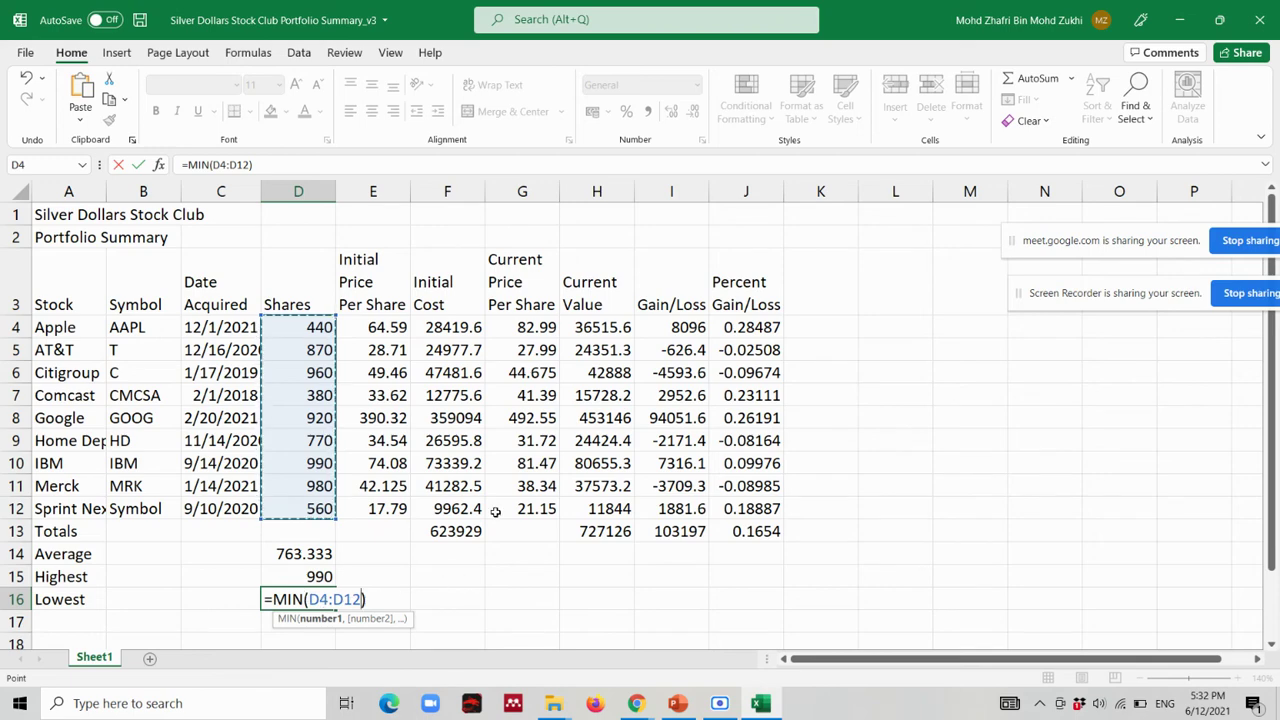
{"action": "key", "text": "Return"}
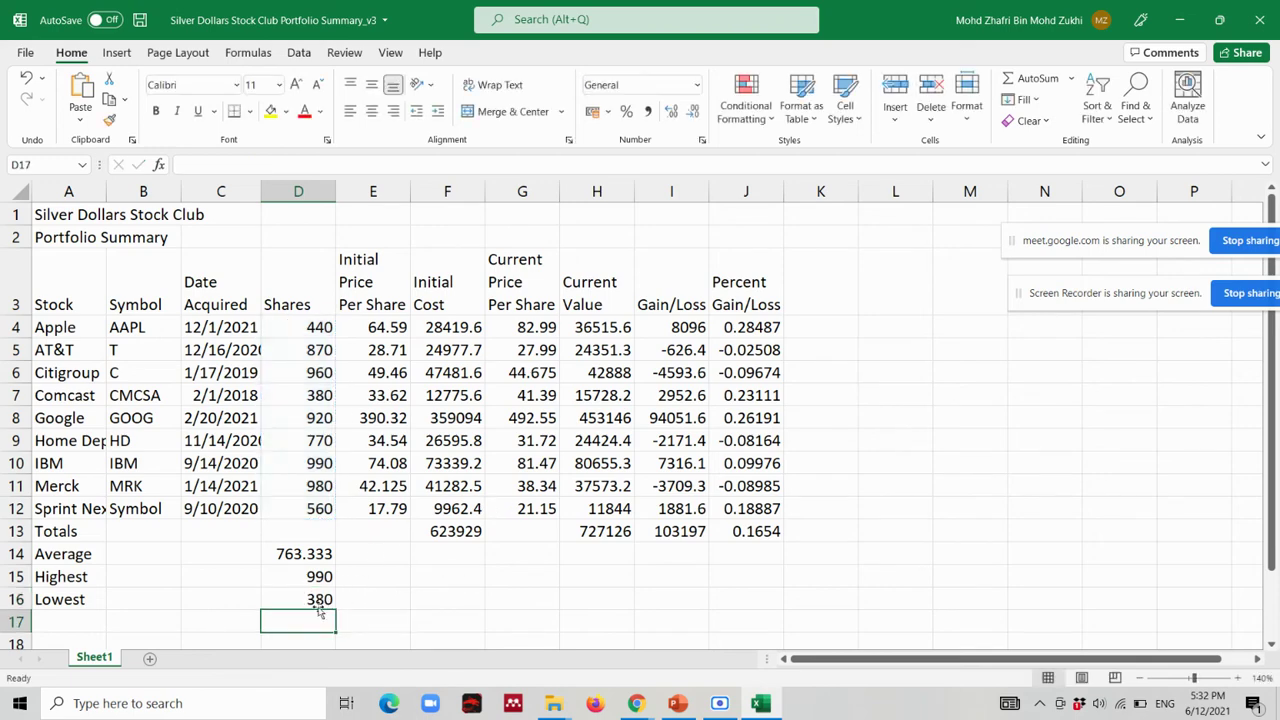
{"action": "left_click", "coordinate": [318, 598]}
{"action": "left_click_drag", "start_coordinate": [318, 325], "coordinate": [319, 506]}
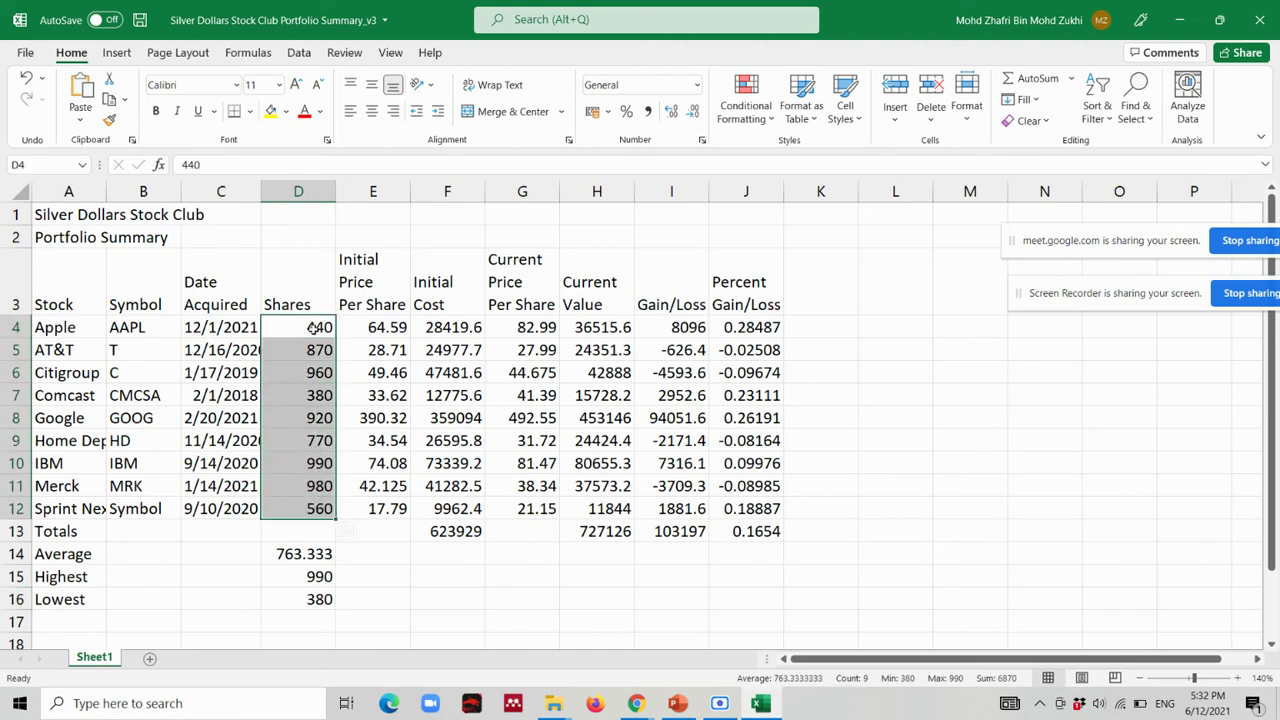
{"action": "left_click_drag", "start_coordinate": [320, 328], "coordinate": [319, 508]}
Glance at the Google Meet call, then recheck the Average and Highest formulas.
{"action": "left_click", "coordinate": [636, 703]}
{"action": "left_click", "coordinate": [505, 670]}
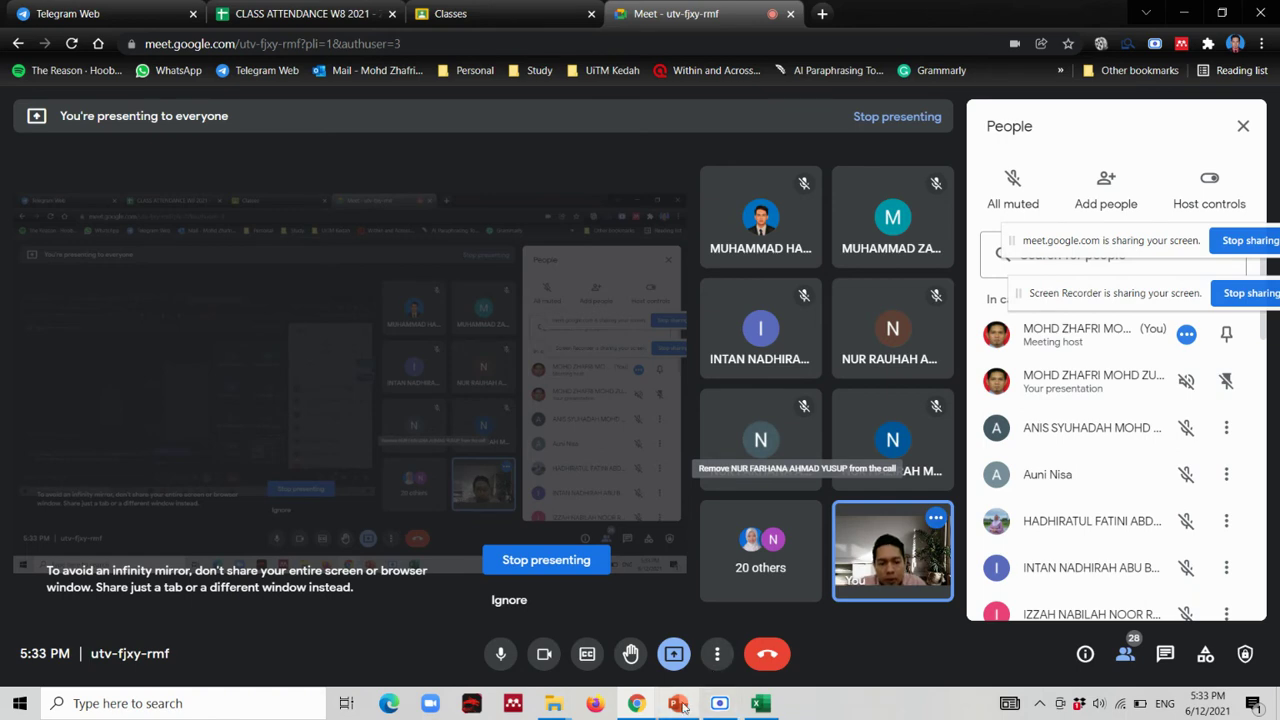
{"action": "left_click", "coordinate": [772, 710]}
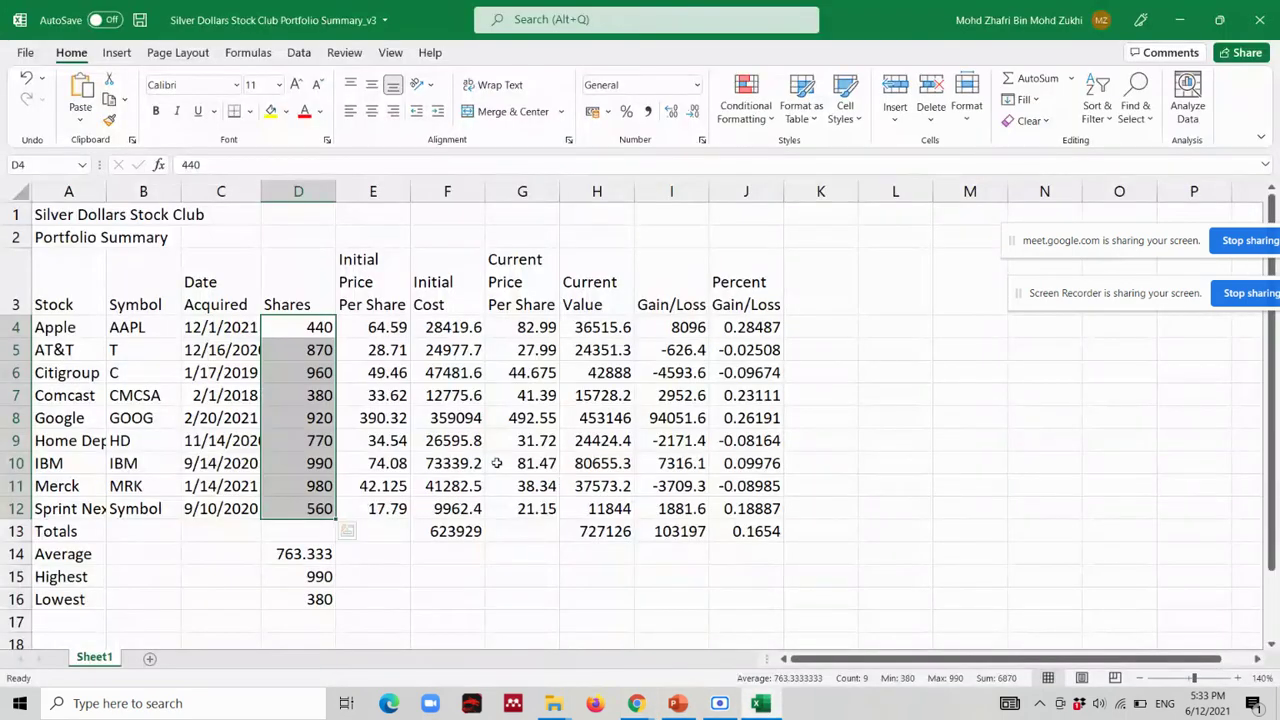
{"action": "left_click", "coordinate": [316, 556]}
{"action": "left_click", "coordinate": [320, 576]}
Advance the lesson slides past 35 and 36 to slide 37 on fill-handle copying.
{"action": "left_click", "coordinate": [322, 598]}
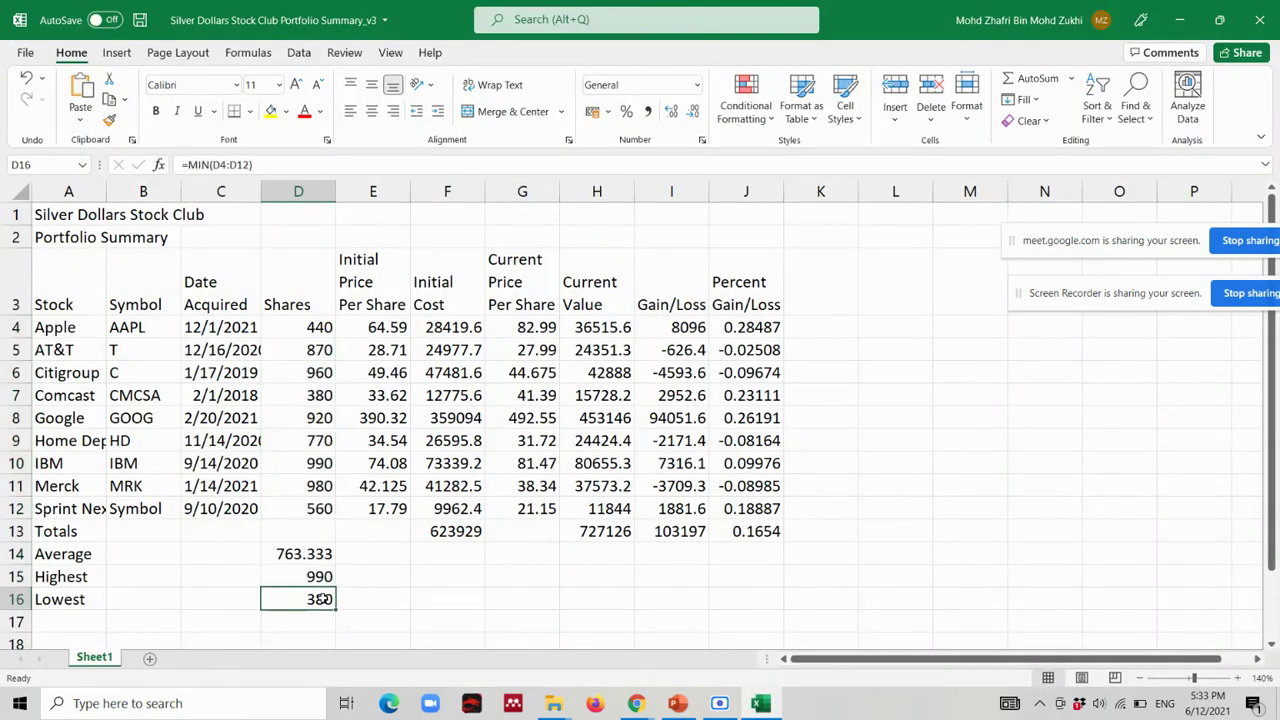
{"action": "left_click", "coordinate": [677, 705]}
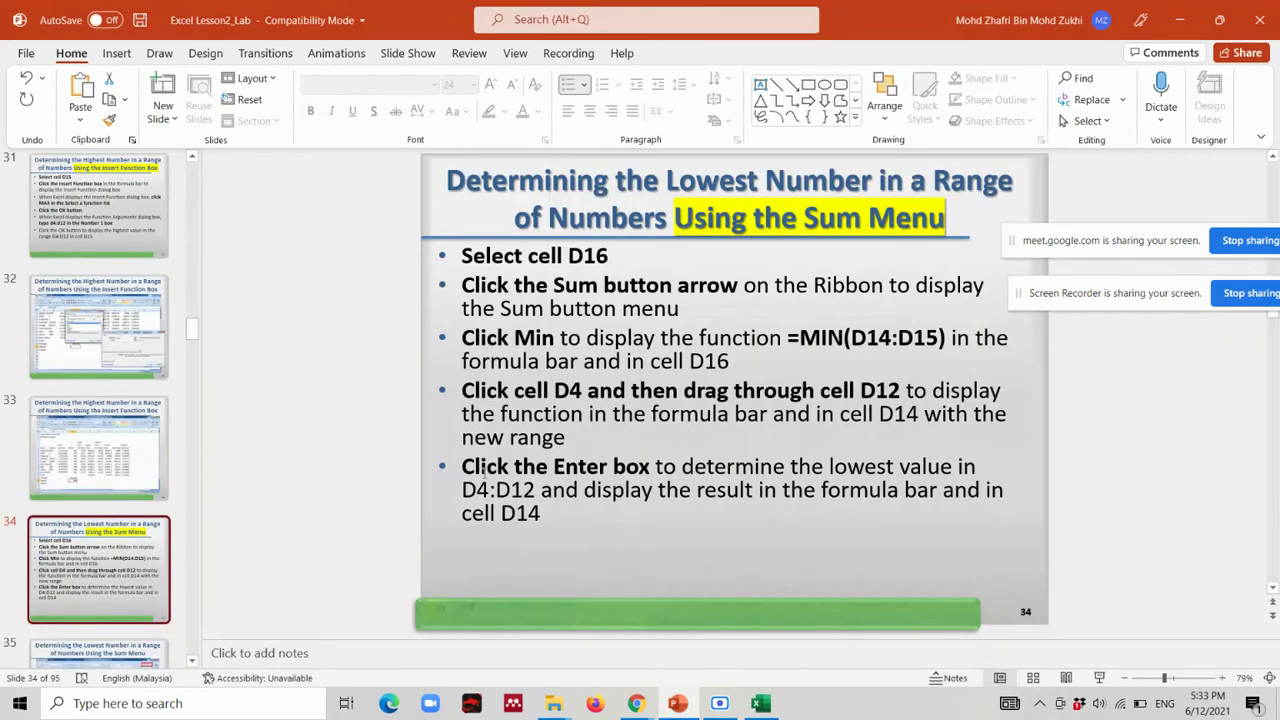
{"action": "scroll", "coordinate": [130, 570], "scroll_direction": "down", "scroll_amount": 3}
{"action": "left_click", "coordinate": [115, 558]}
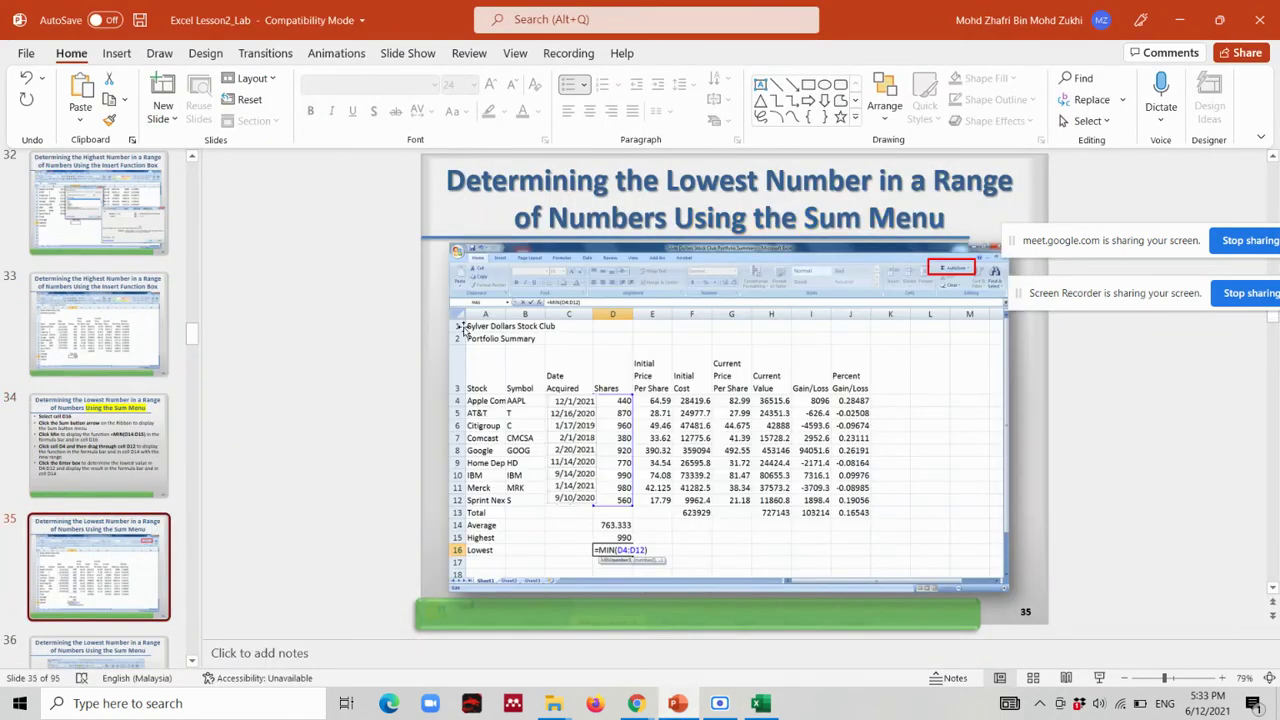
{"action": "scroll", "coordinate": [465, 330], "scroll_direction": "down", "scroll_amount": 2}
{"action": "left_click", "coordinate": [112, 345]}
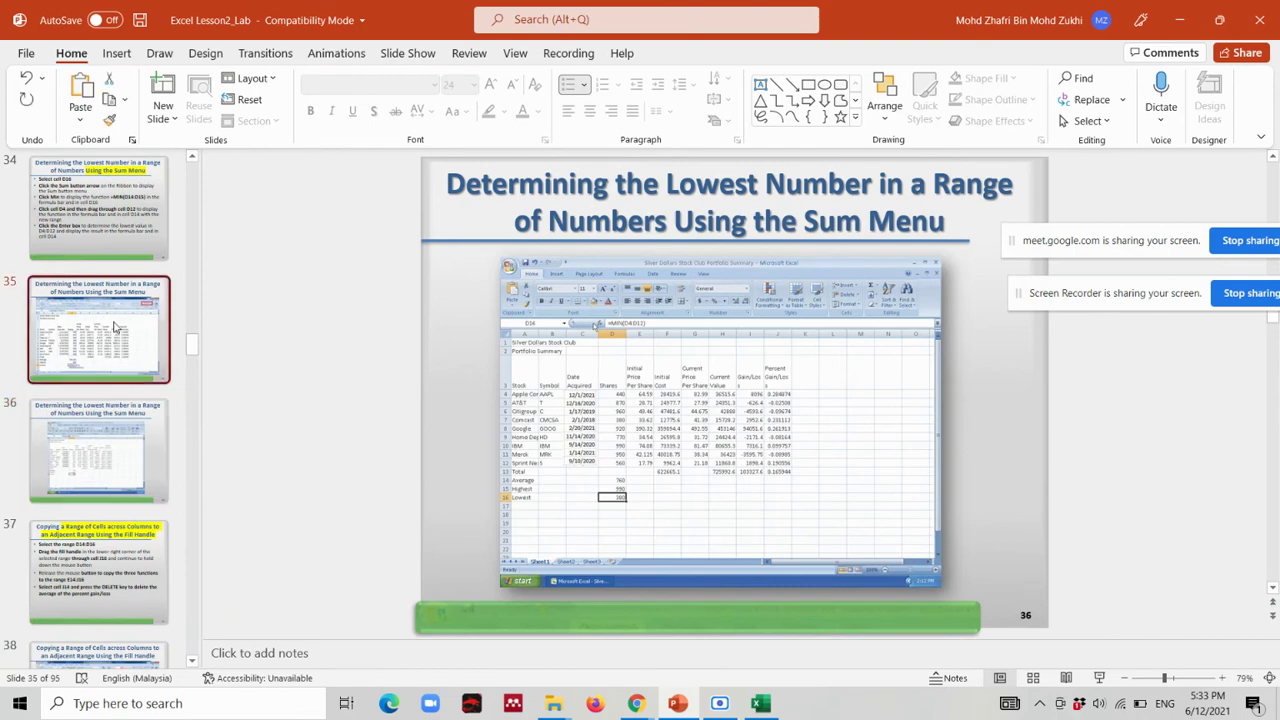
{"action": "left_click", "coordinate": [109, 448]}
{"action": "left_click", "coordinate": [97, 560]}
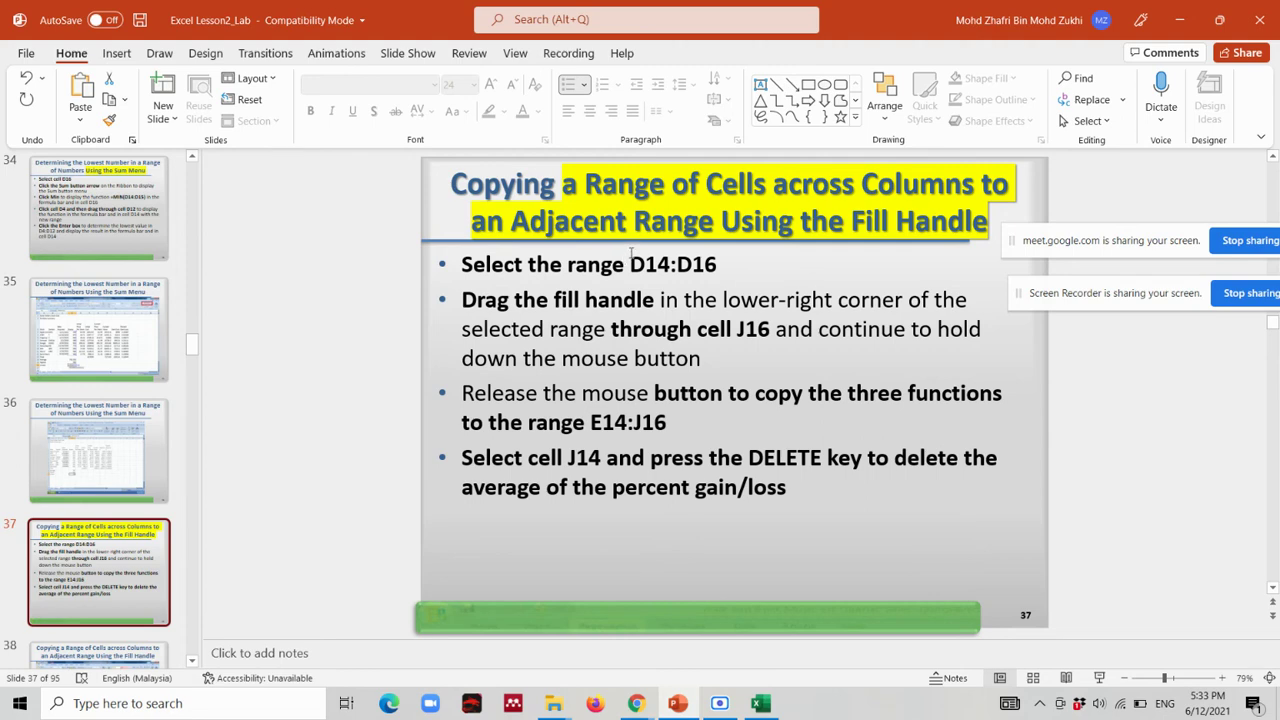
Fill the Average, Highest and Lowest formulas from D14:D16 across to column J.
{"action": "key", "text": "alt+Tab"}
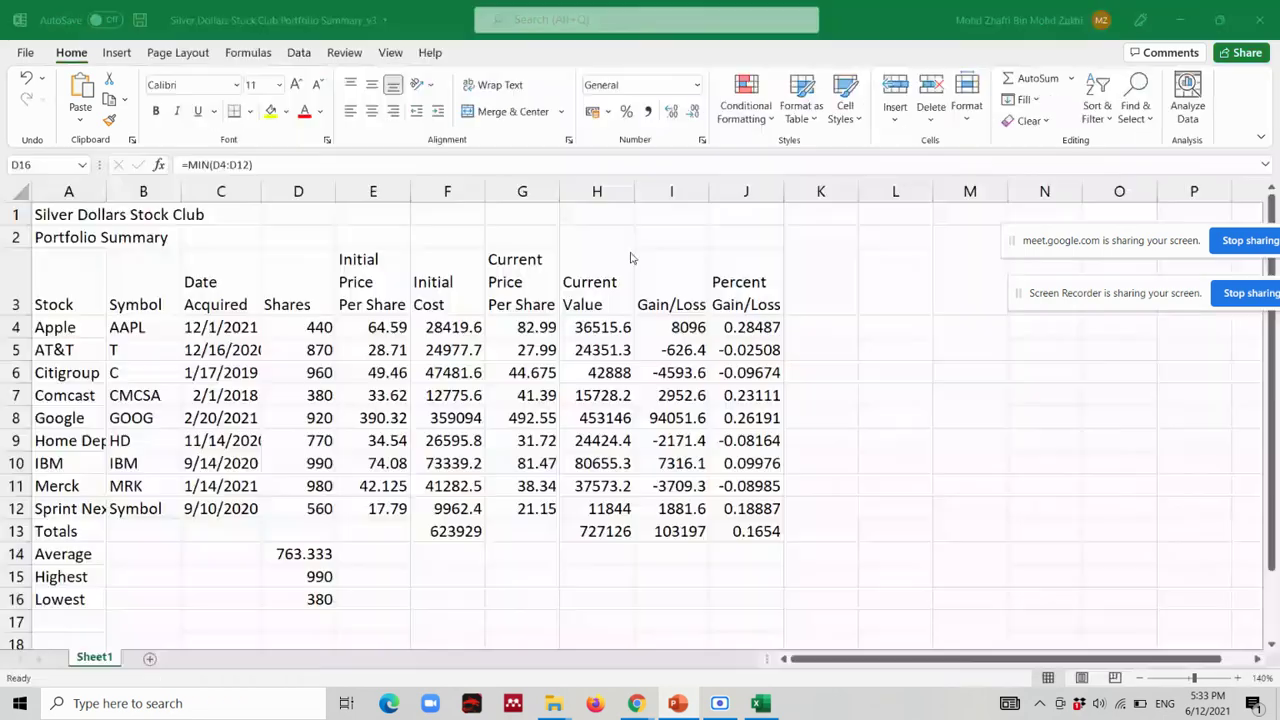
{"action": "left_click", "coordinate": [305, 550]}
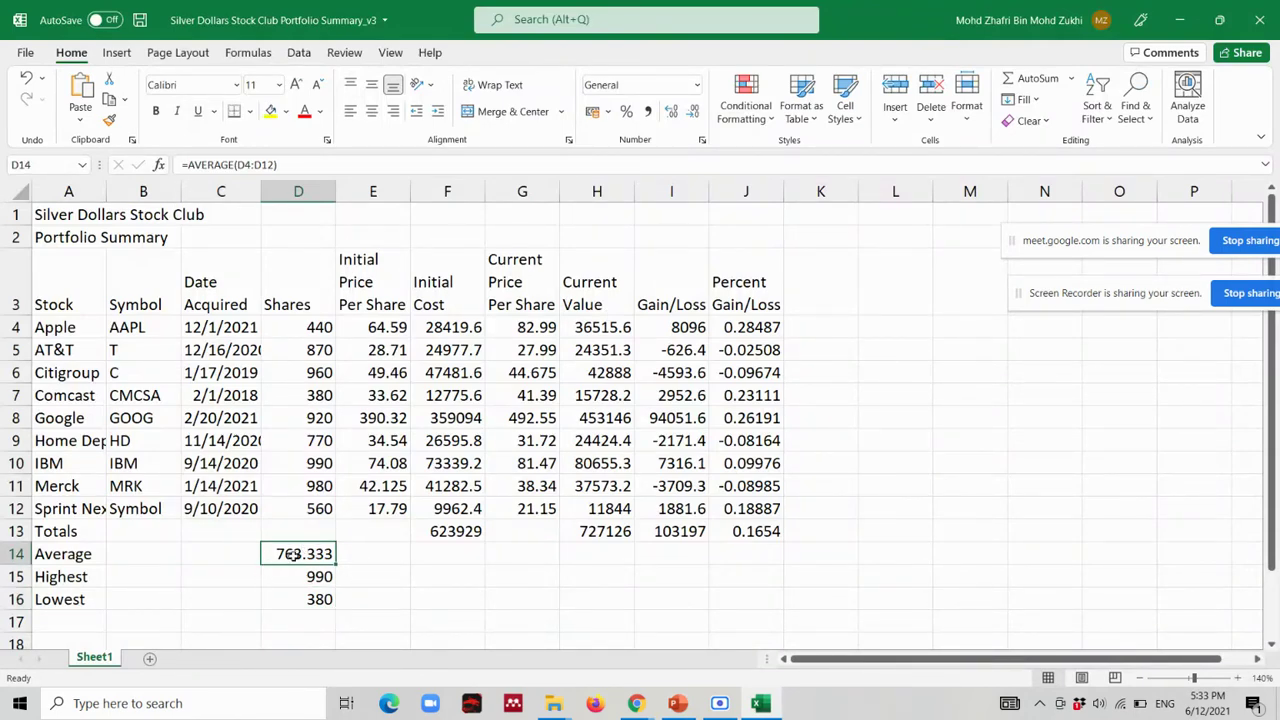
{"action": "left_click_drag", "start_coordinate": [289, 553], "coordinate": [300, 594]}
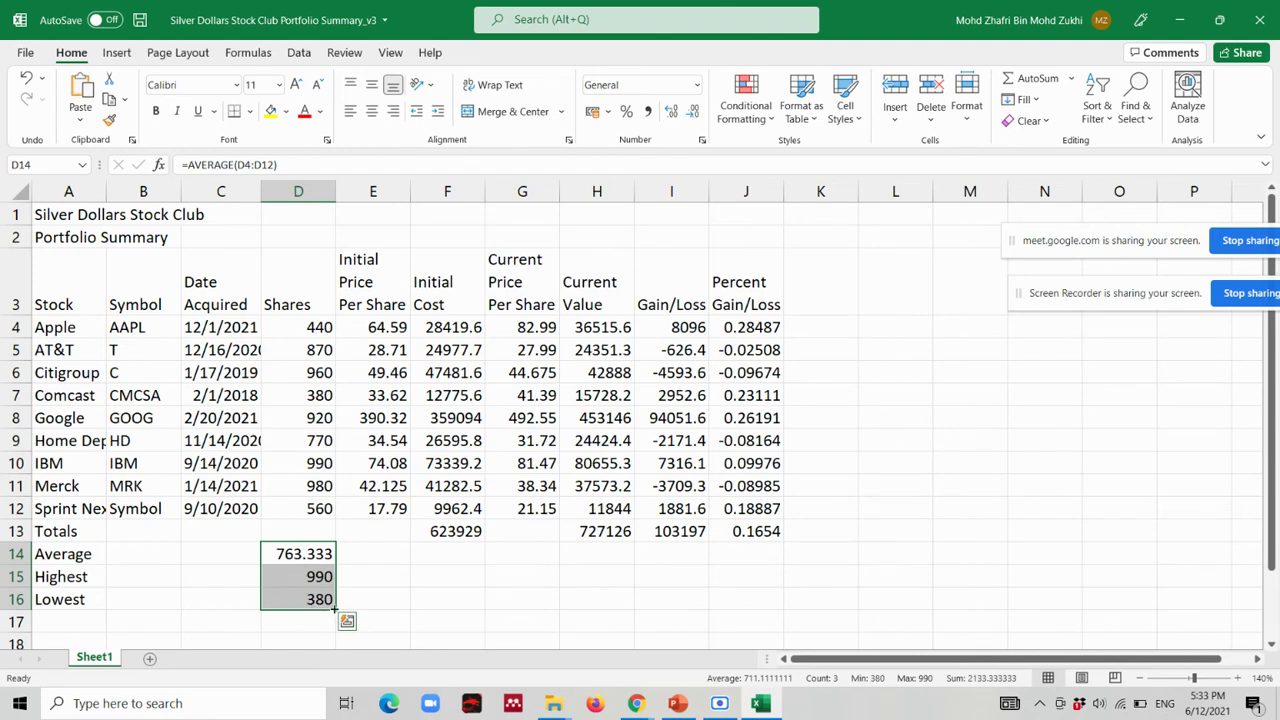
{"action": "left_click_drag", "start_coordinate": [336, 608], "coordinate": [632, 602]}
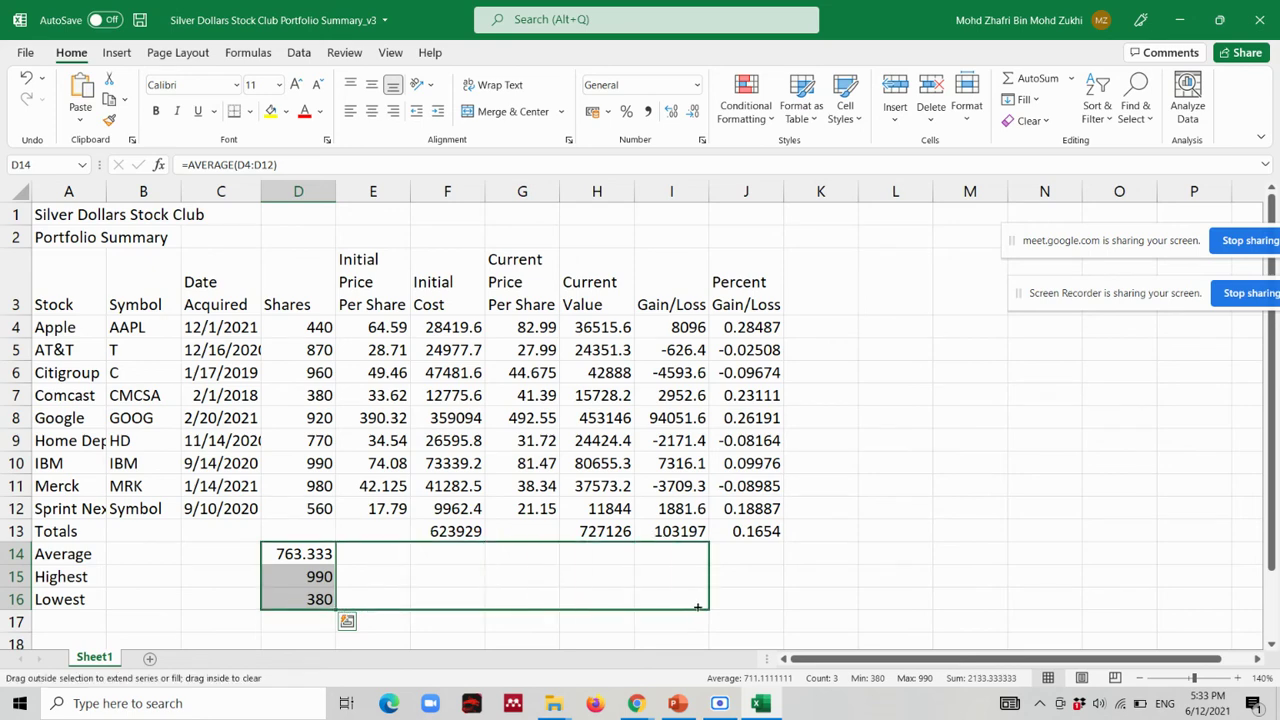
{"action": "left_click_drag", "start_coordinate": [632, 602], "coordinate": [755, 604]}
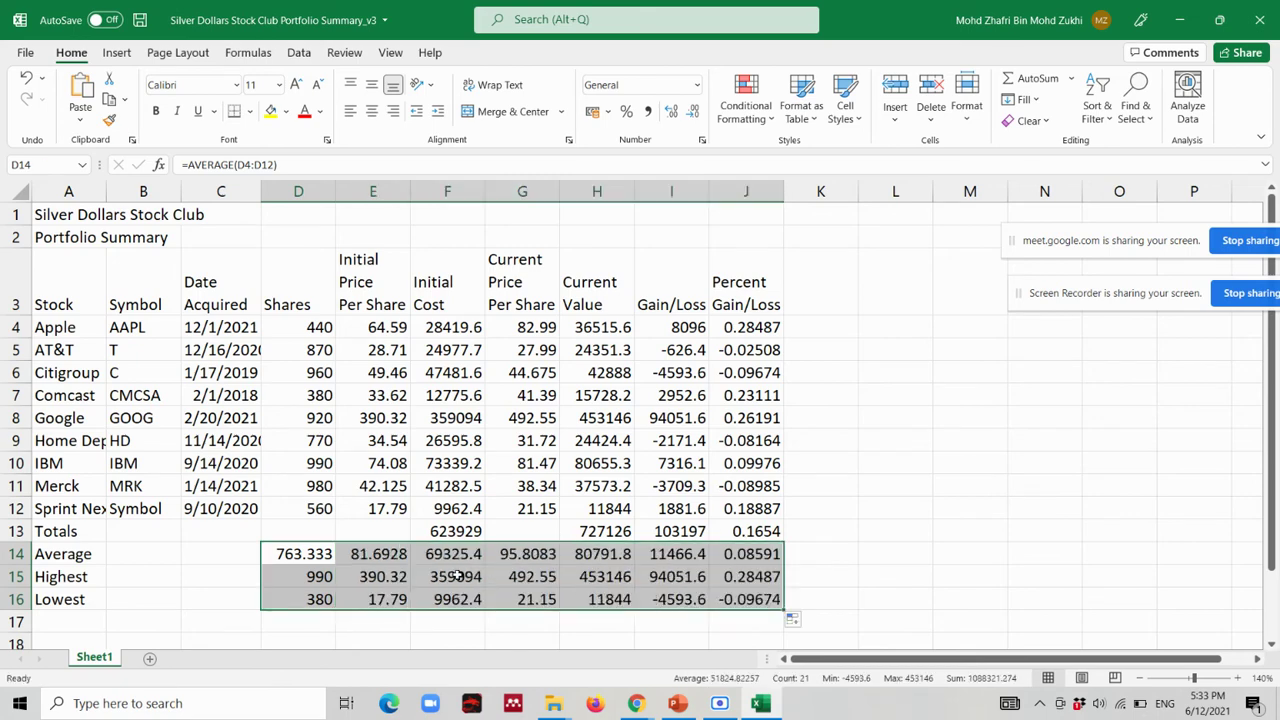
Check the copied formulas in columns D–G, then select J14:J16 (0.08591, 0.28487, -0.09674).
{"action": "left_click", "coordinate": [306, 553]}
{"action": "left_click", "coordinate": [306, 570]}
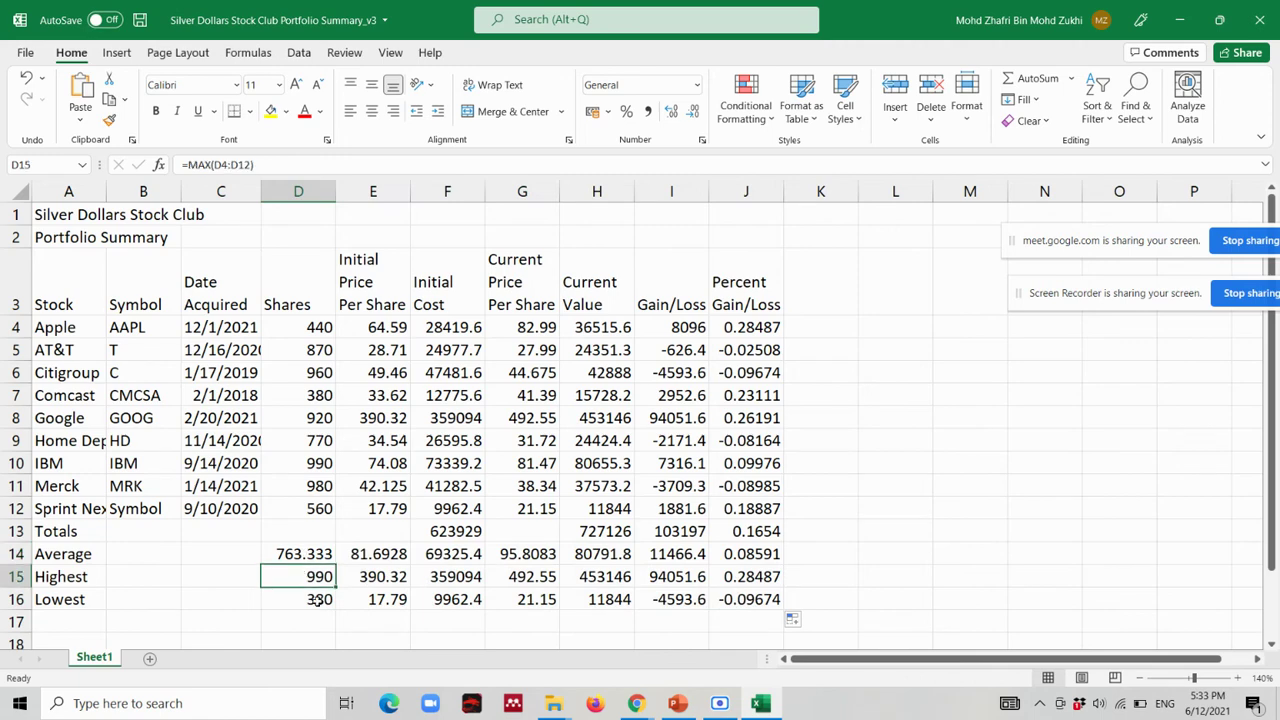
{"action": "left_click", "coordinate": [318, 600]}
{"action": "left_click", "coordinate": [376, 554]}
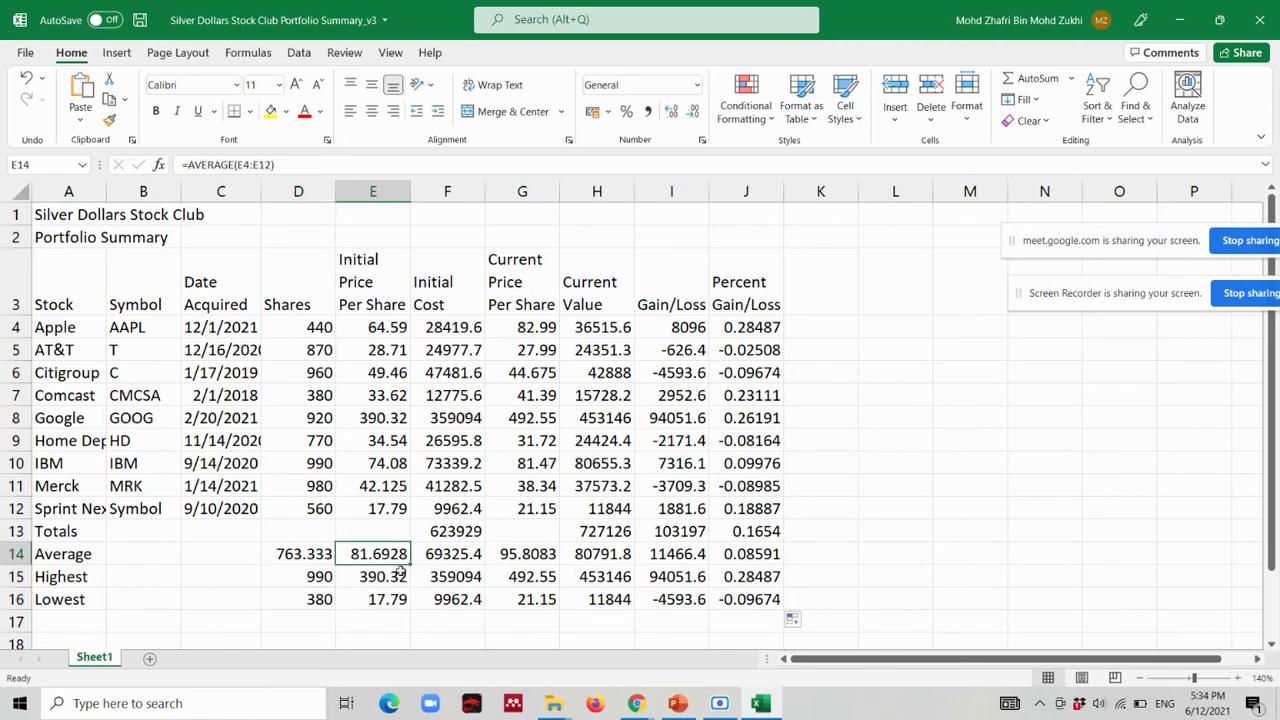
{"action": "left_click", "coordinate": [440, 558]}
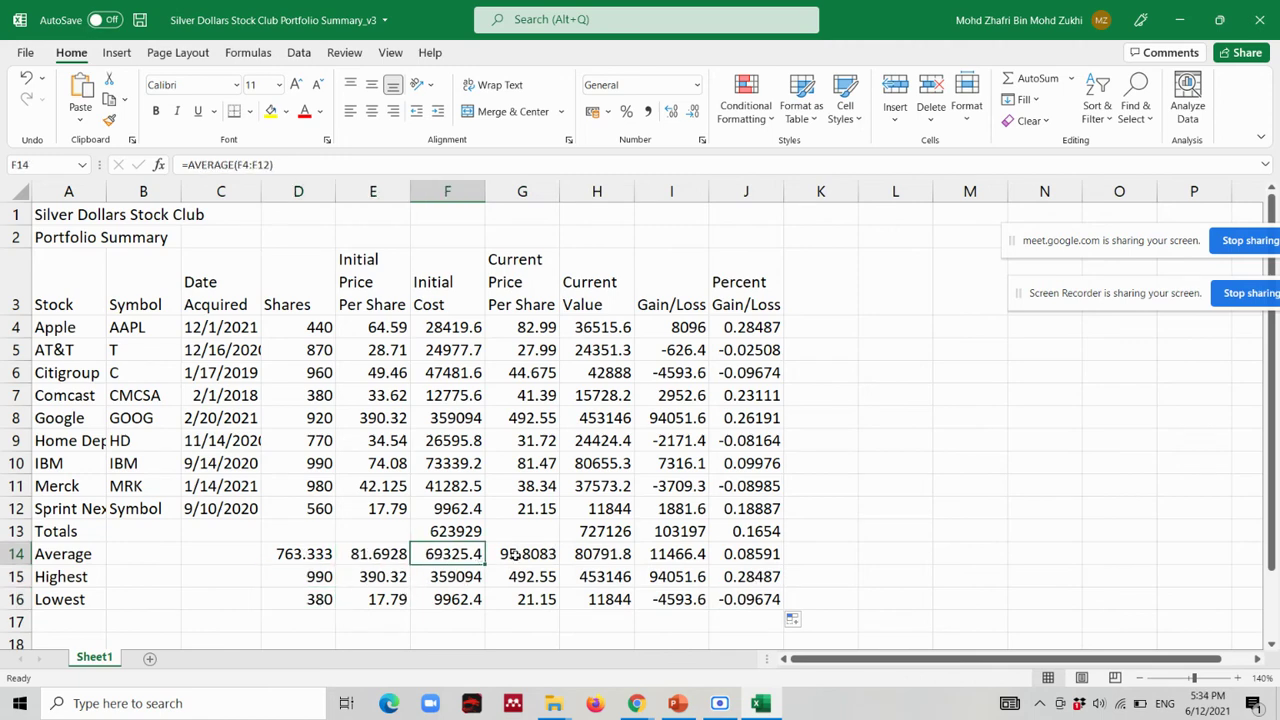
{"action": "left_click", "coordinate": [516, 555]}
{"action": "left_click", "coordinate": [308, 561]}
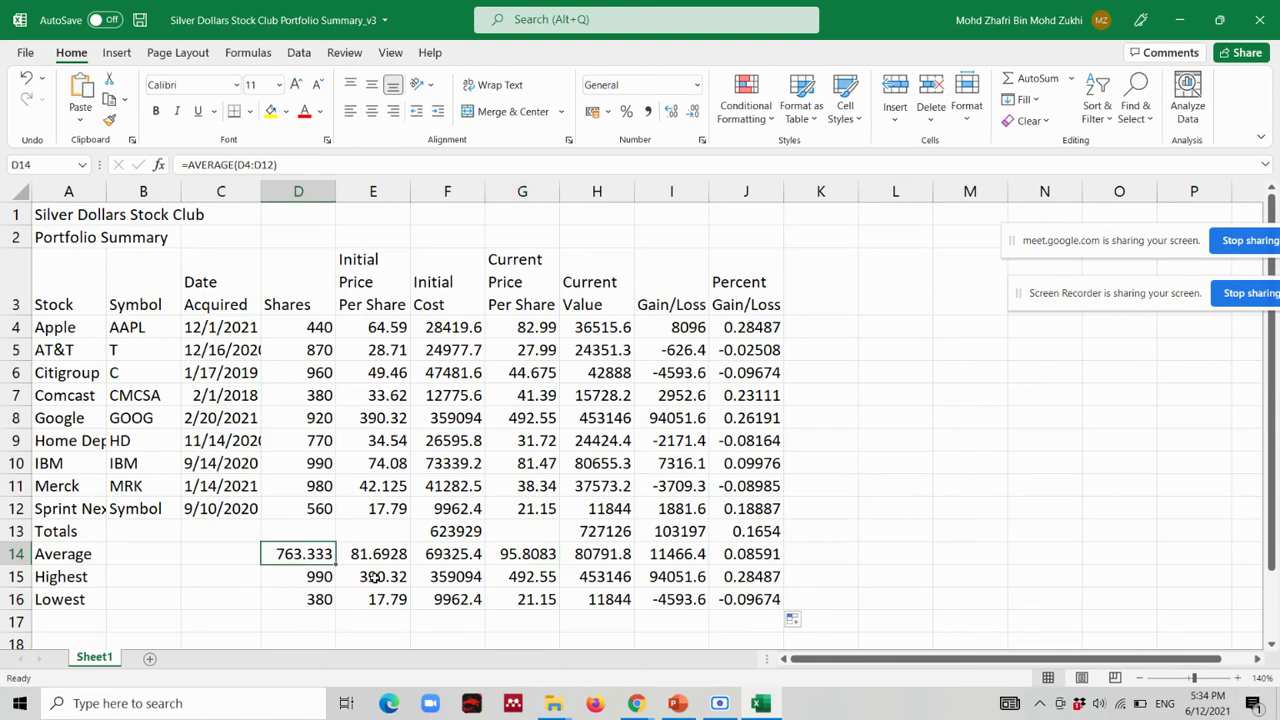
{"action": "left_click", "coordinate": [316, 581]}
{"action": "left_click", "coordinate": [370, 581]}
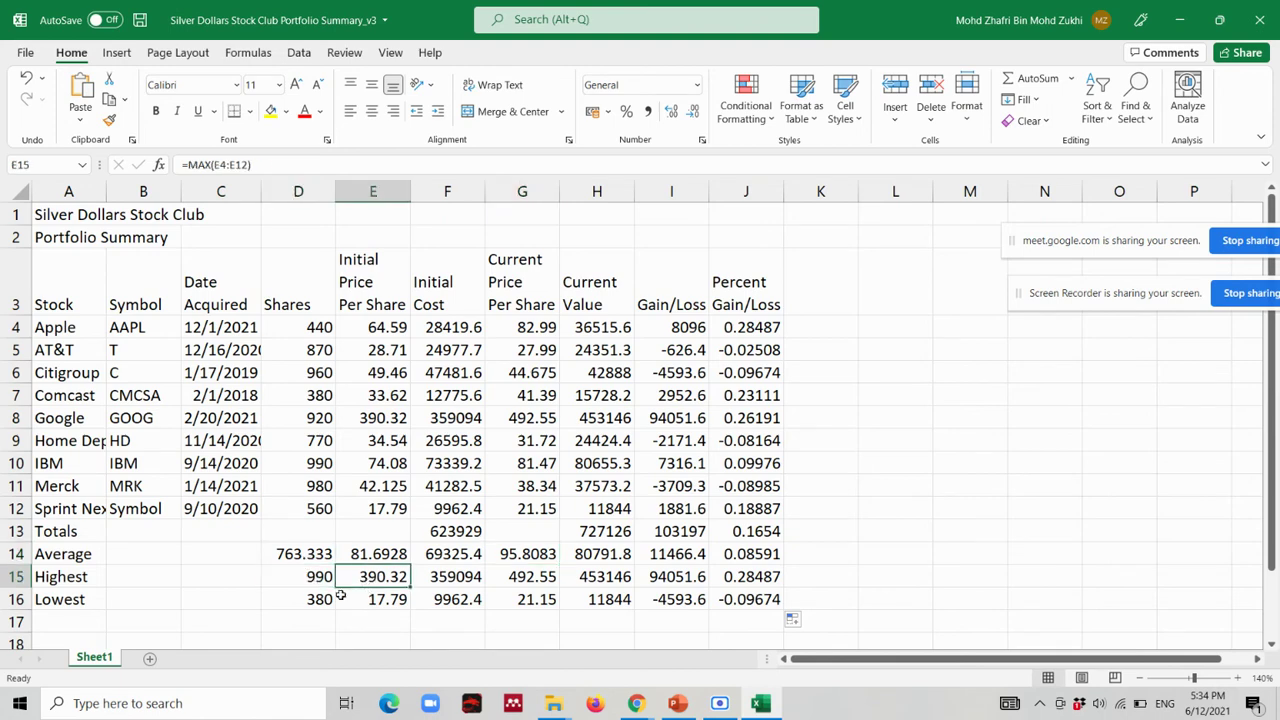
{"action": "left_click", "coordinate": [375, 599]}
{"action": "left_click", "coordinate": [312, 598]}
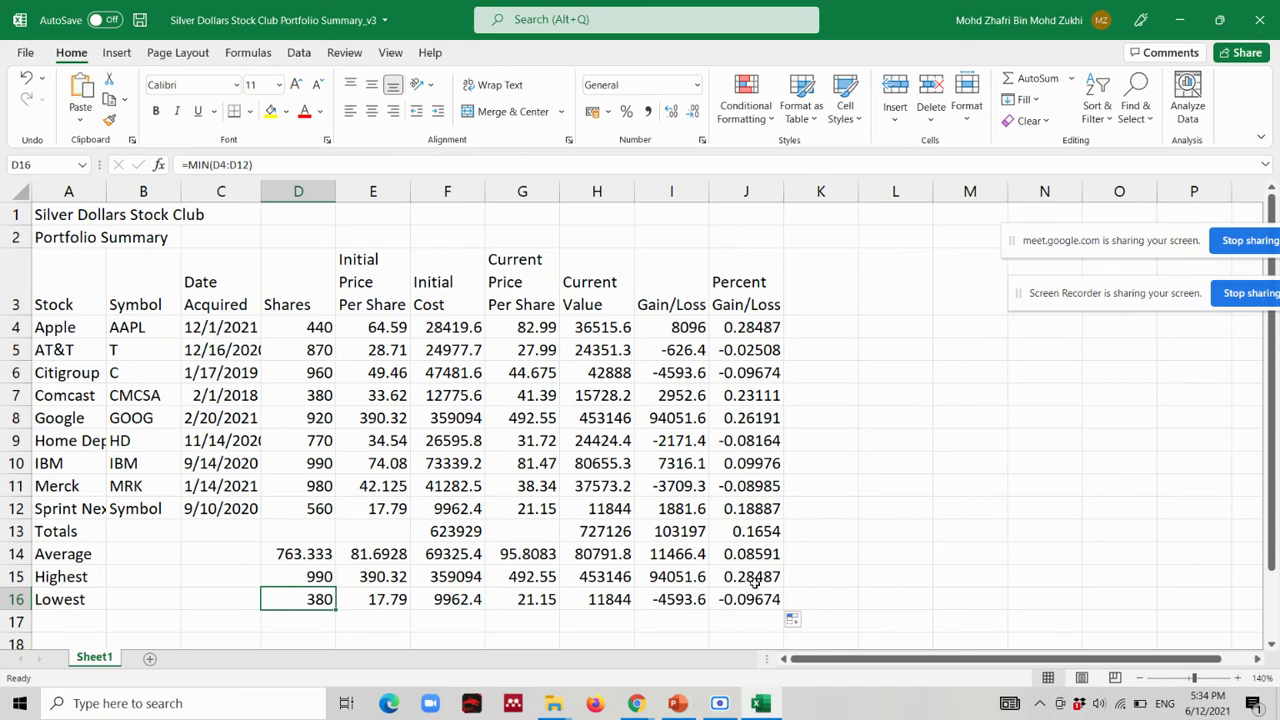
{"action": "left_click_drag", "start_coordinate": [758, 556], "coordinate": [768, 594]}
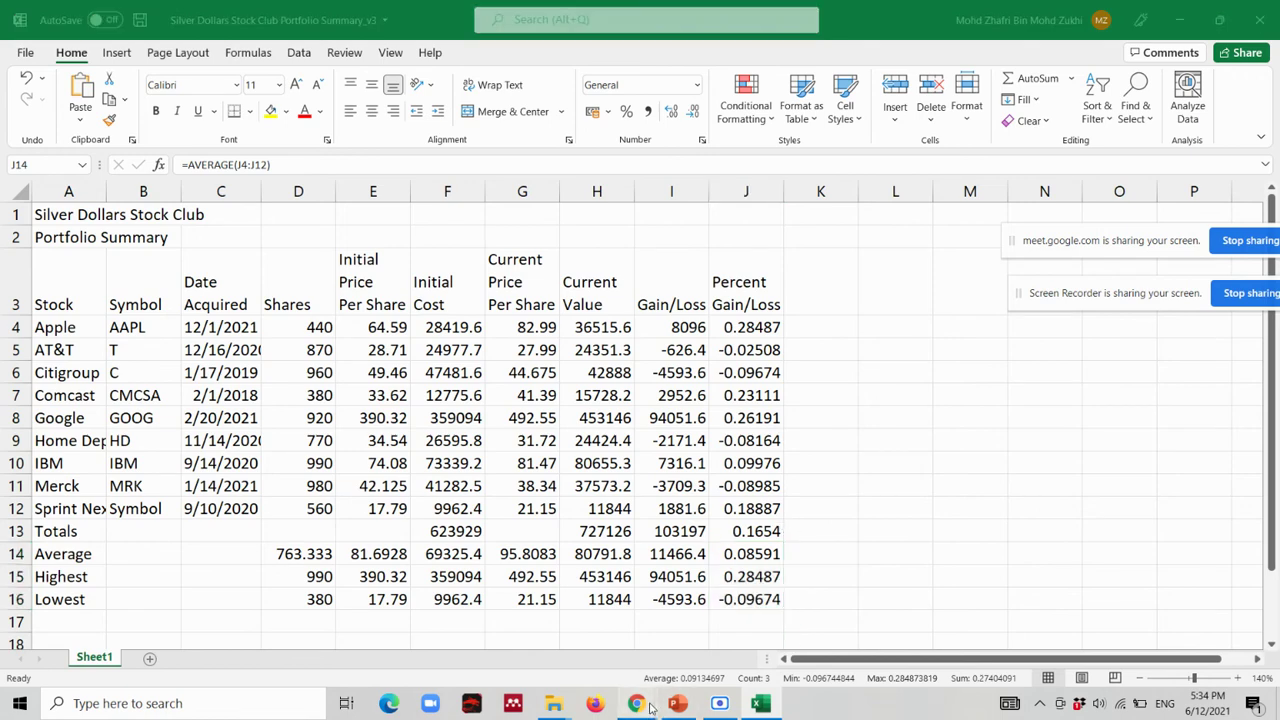
Bring the Google Meet call forward and scroll through the participant list.
{"action": "mouse_move", "coordinate": [636, 703]}
{"action": "left_click", "coordinate": [486, 660]}
{"action": "scroll", "coordinate": [1124, 484], "scroll_direction": "down", "scroll_amount": 3}
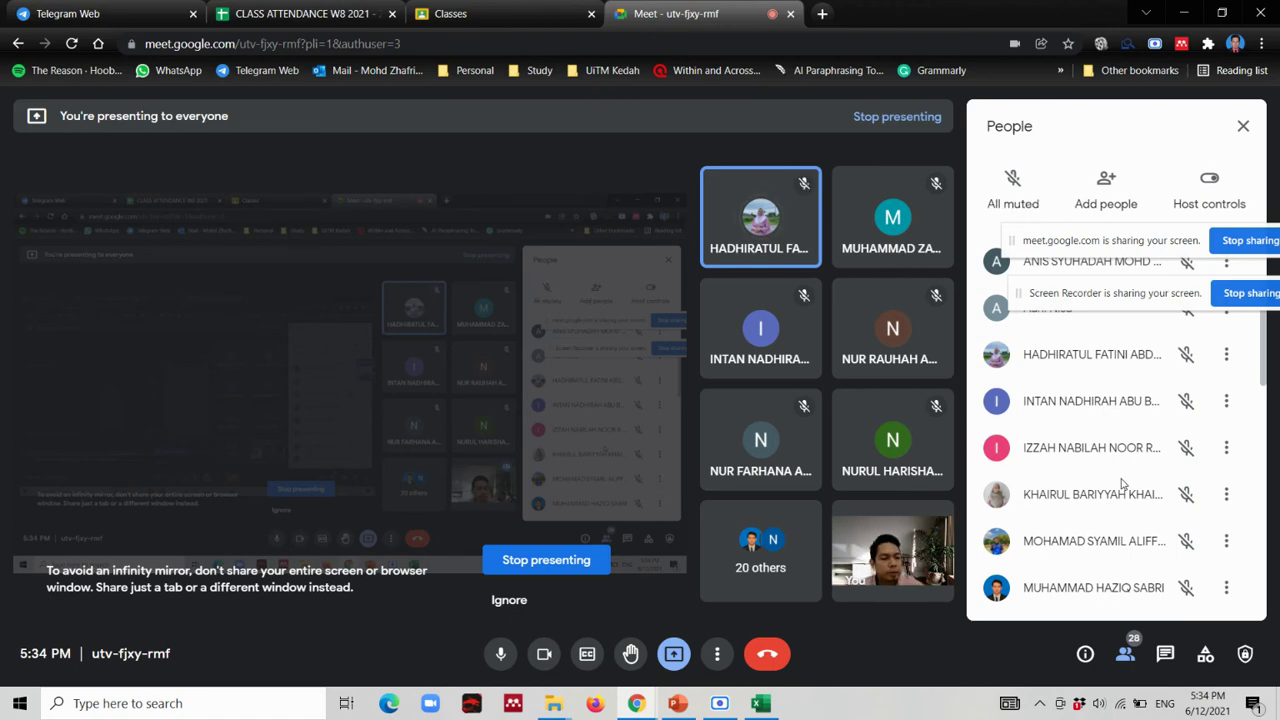
{"action": "scroll", "coordinate": [1121, 484], "scroll_direction": "down", "scroll_amount": 2}
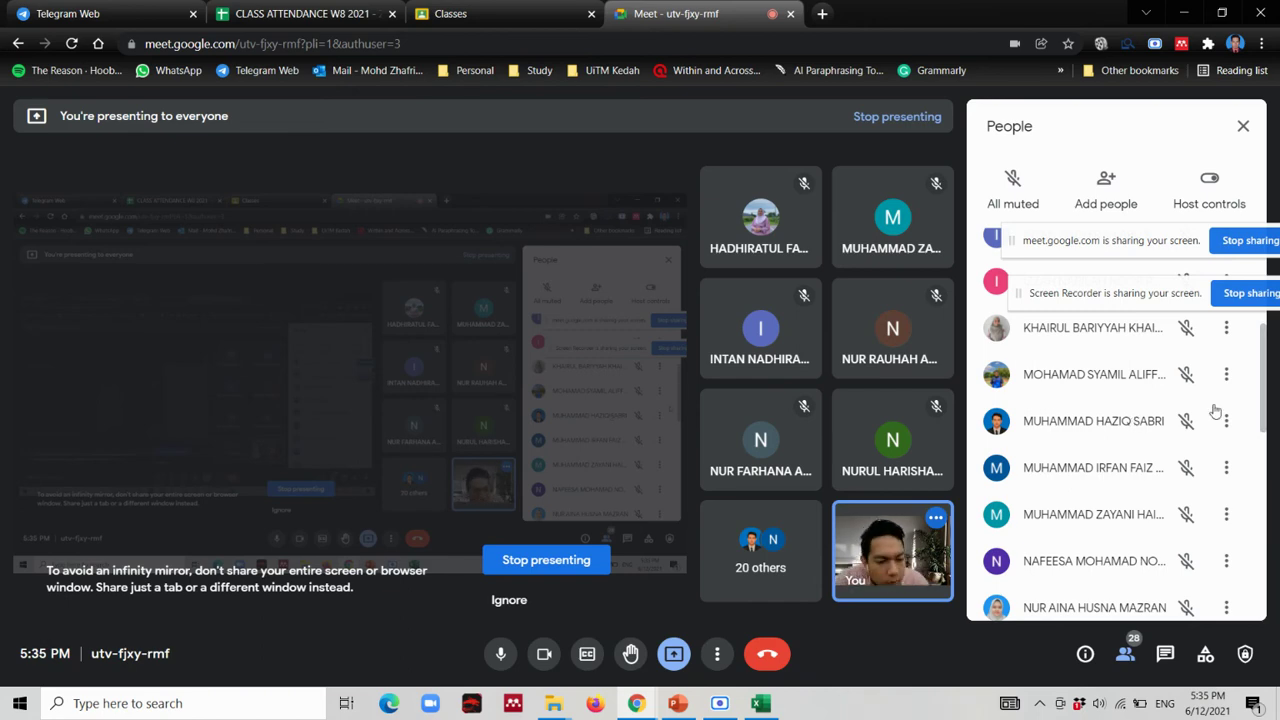
{"action": "scroll", "coordinate": [1101, 383], "scroll_direction": "down", "scroll_amount": 3}
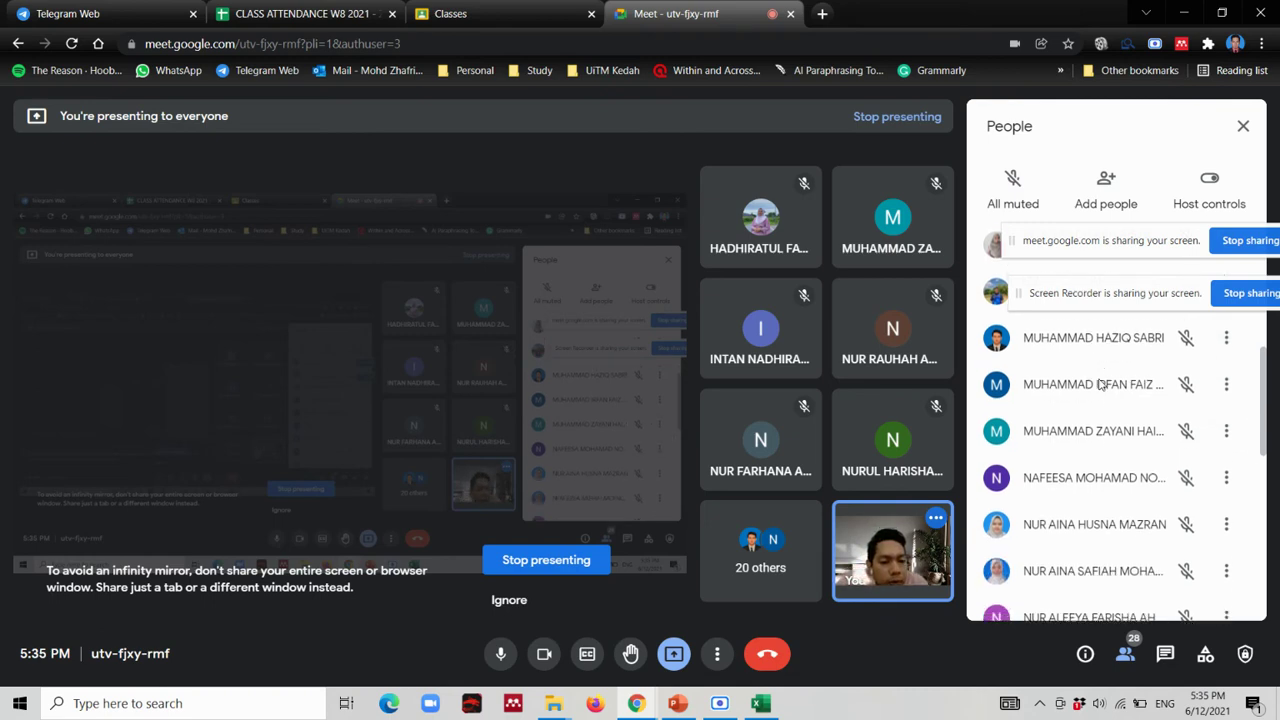
{"action": "scroll", "coordinate": [1099, 383], "scroll_direction": "down", "scroll_amount": 3}
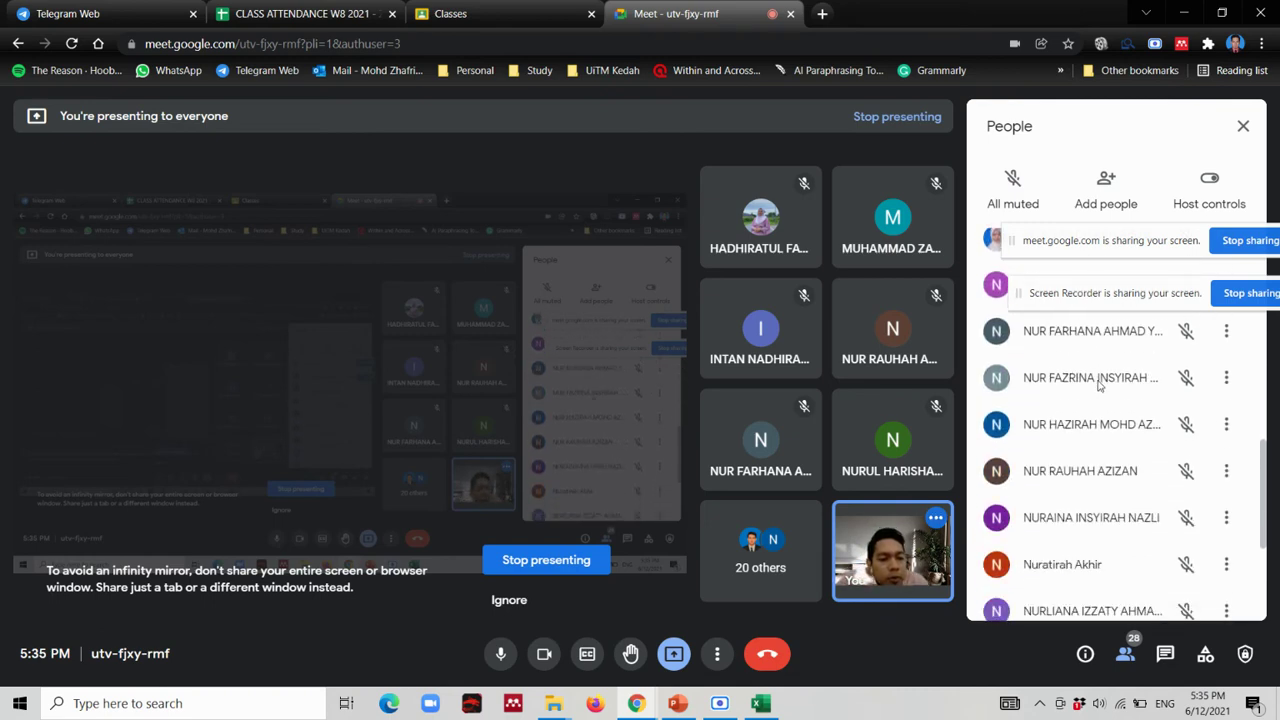
{"action": "scroll", "coordinate": [1099, 385], "scroll_direction": "down", "scroll_amount": 3}
{"action": "scroll", "coordinate": [1099, 386], "scroll_direction": "up", "scroll_amount": 2}
{"action": "scroll", "coordinate": [1096, 390], "scroll_direction": "up", "scroll_amount": 2}
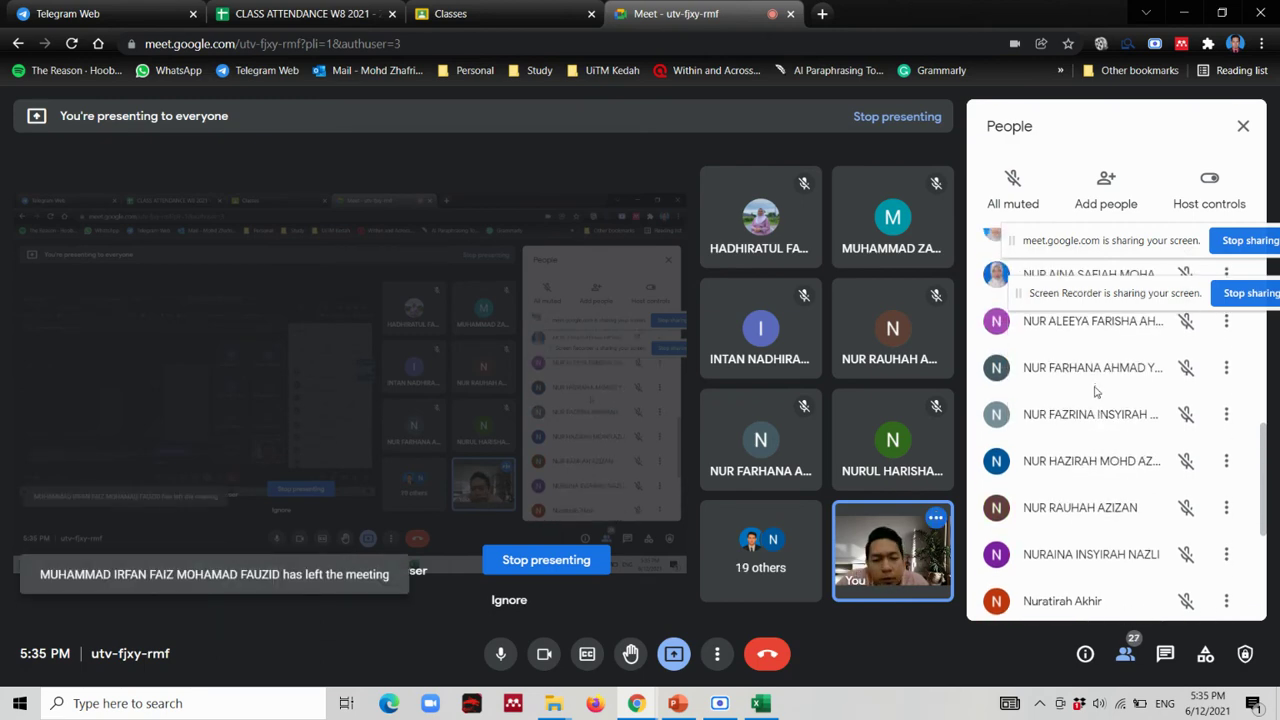
{"action": "scroll", "coordinate": [1096, 390], "scroll_direction": "up", "scroll_amount": 1}
{"action": "scroll", "coordinate": [1096, 390], "scroll_direction": "up", "scroll_amount": 1}
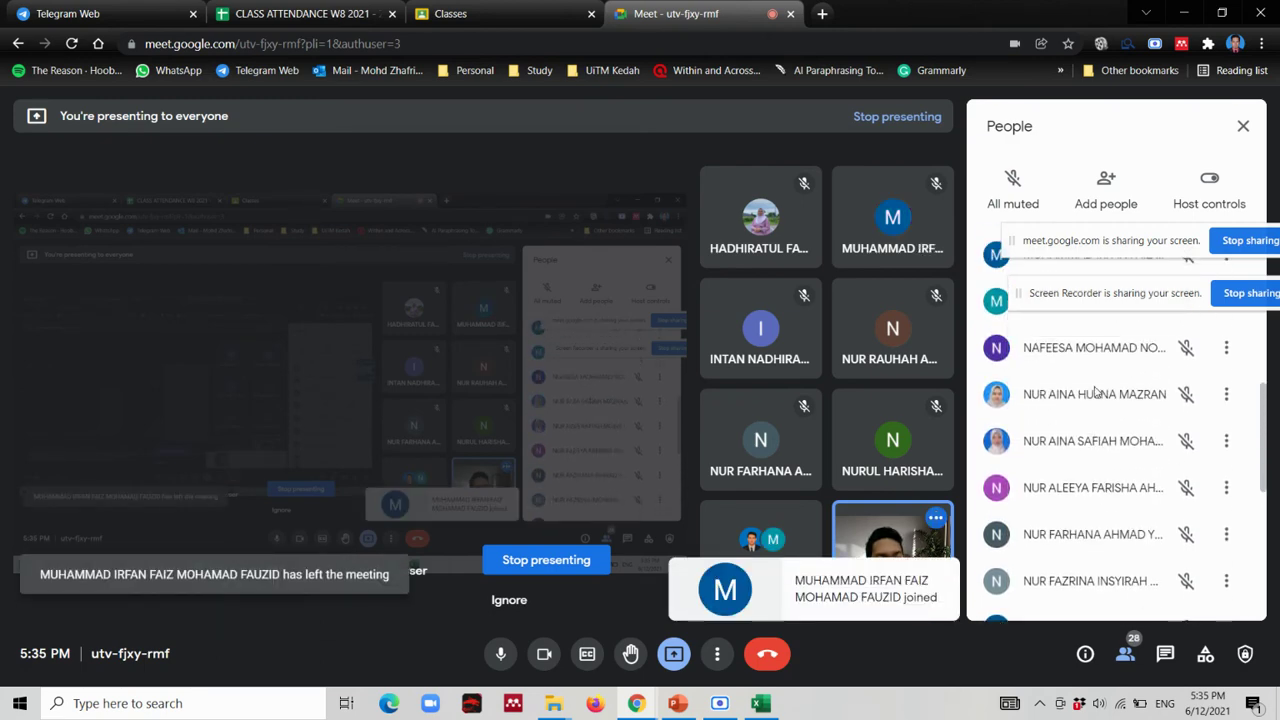
{"action": "scroll", "coordinate": [1096, 390], "scroll_direction": "down", "scroll_amount": 1}
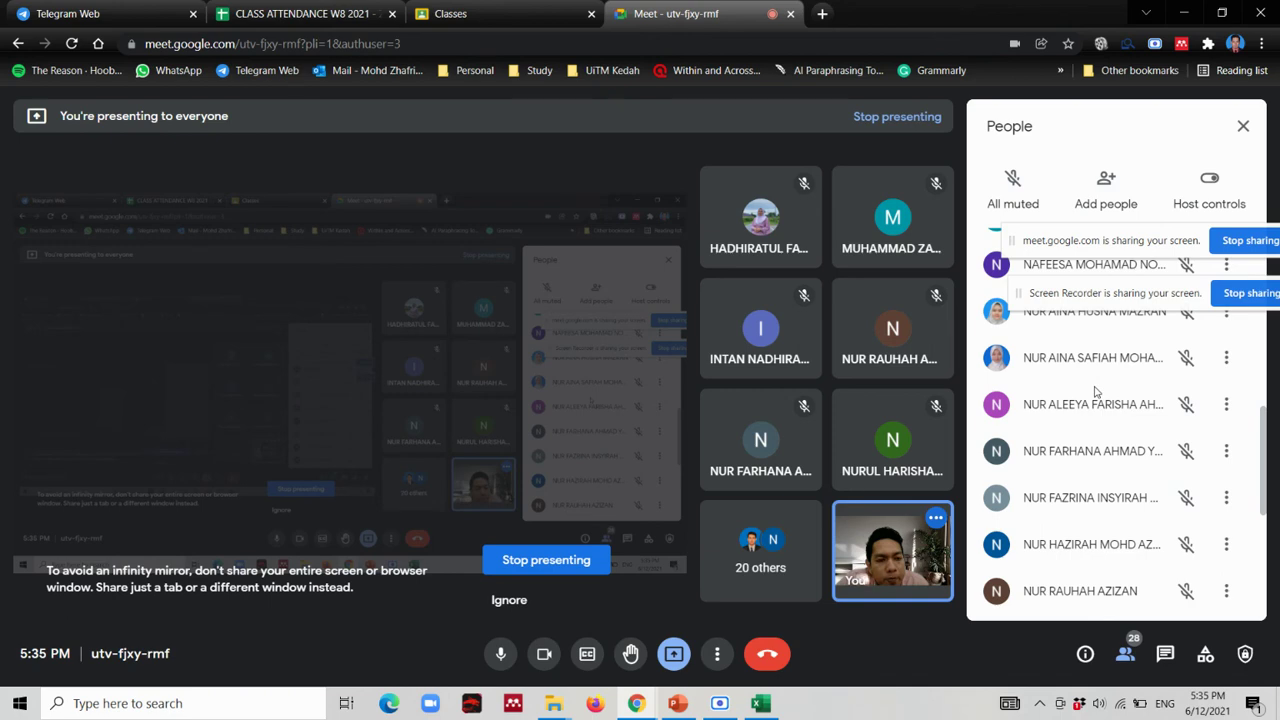
{"action": "scroll", "coordinate": [1096, 390], "scroll_direction": "up", "scroll_amount": 5}
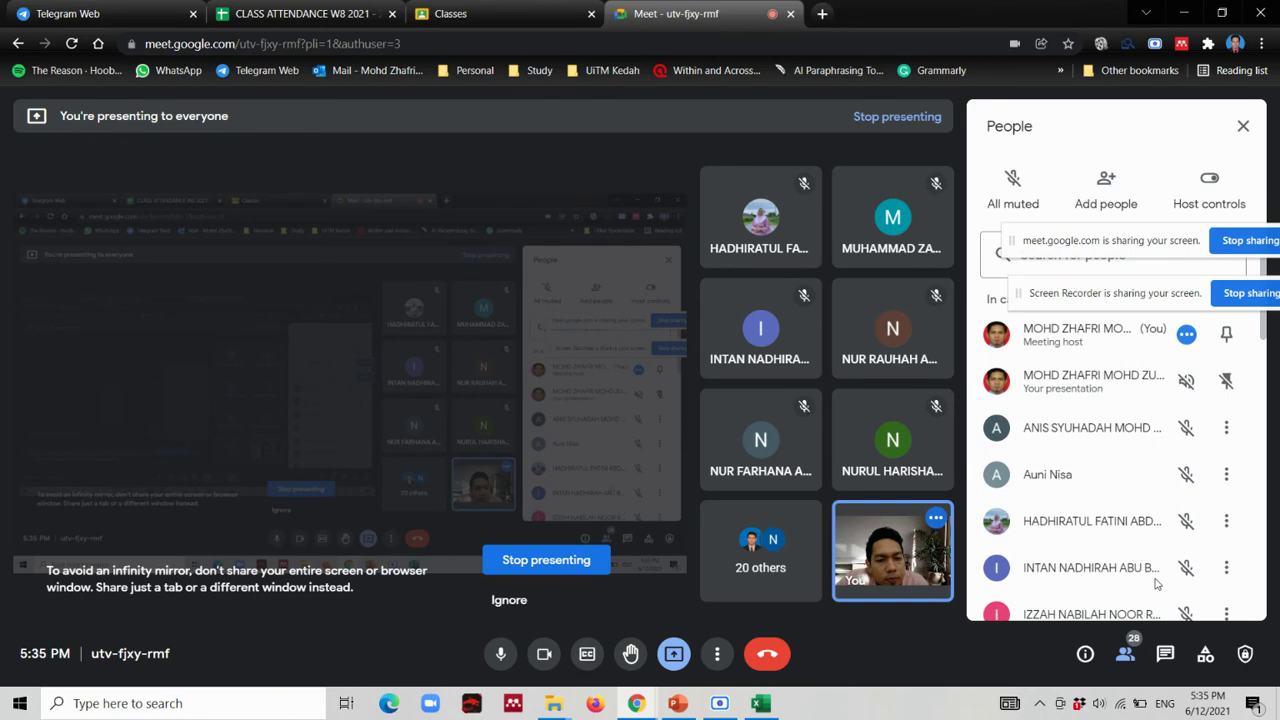
View the in-call messages, then scroll back through the participant list.
{"action": "left_click", "coordinate": [1165, 653]}
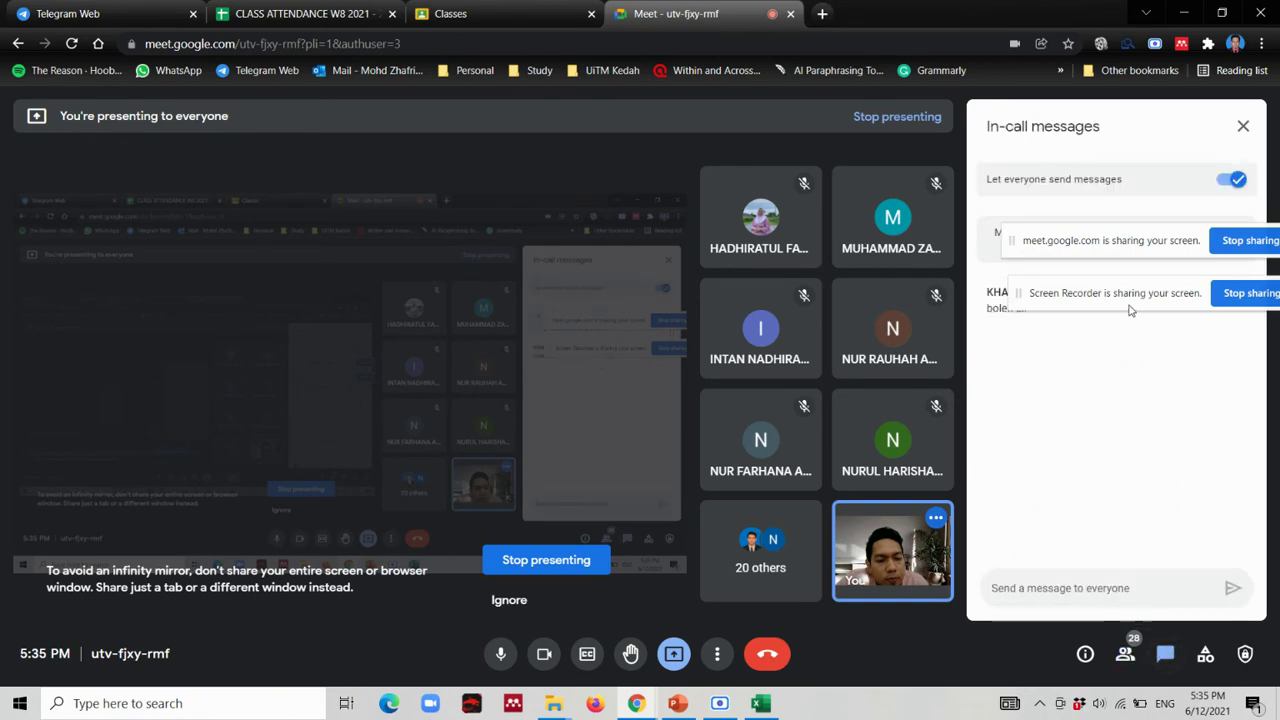
{"action": "left_click", "coordinate": [1125, 653]}
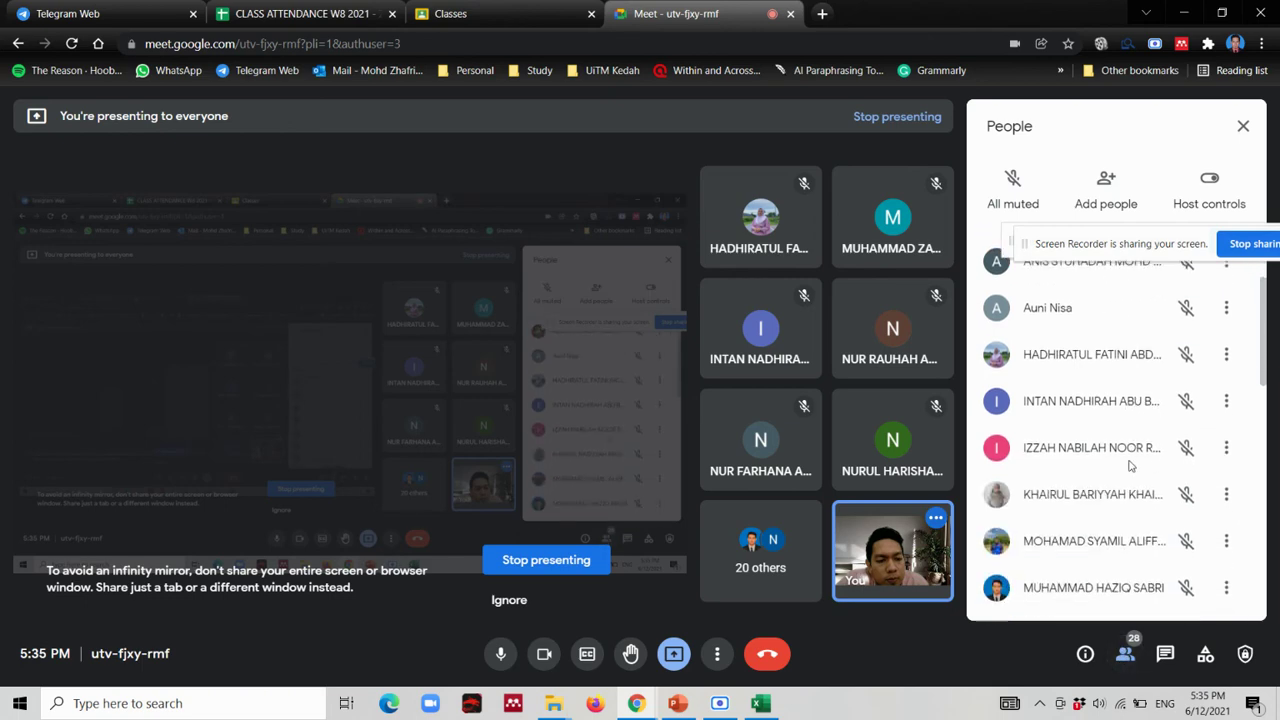
{"action": "scroll", "coordinate": [1131, 466], "scroll_direction": "down", "scroll_amount": 3}
{"action": "scroll", "coordinate": [1131, 466], "scroll_direction": "down", "scroll_amount": 2}
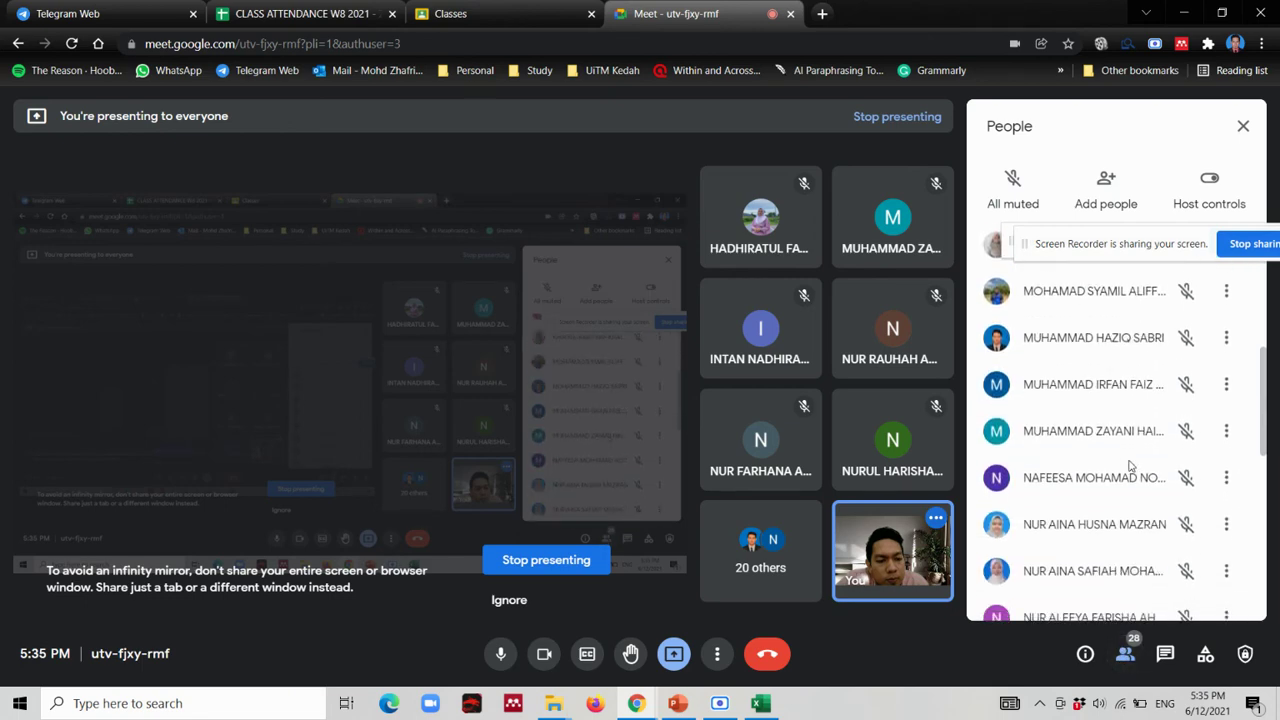
{"action": "scroll", "coordinate": [1131, 466], "scroll_direction": "down", "scroll_amount": 3}
{"action": "scroll", "coordinate": [1131, 466], "scroll_direction": "down", "scroll_amount": 1}
{"action": "scroll", "coordinate": [1130, 466], "scroll_direction": "down", "scroll_amount": 4}
{"action": "scroll", "coordinate": [1130, 466], "scroll_direction": "down", "scroll_amount": 3}
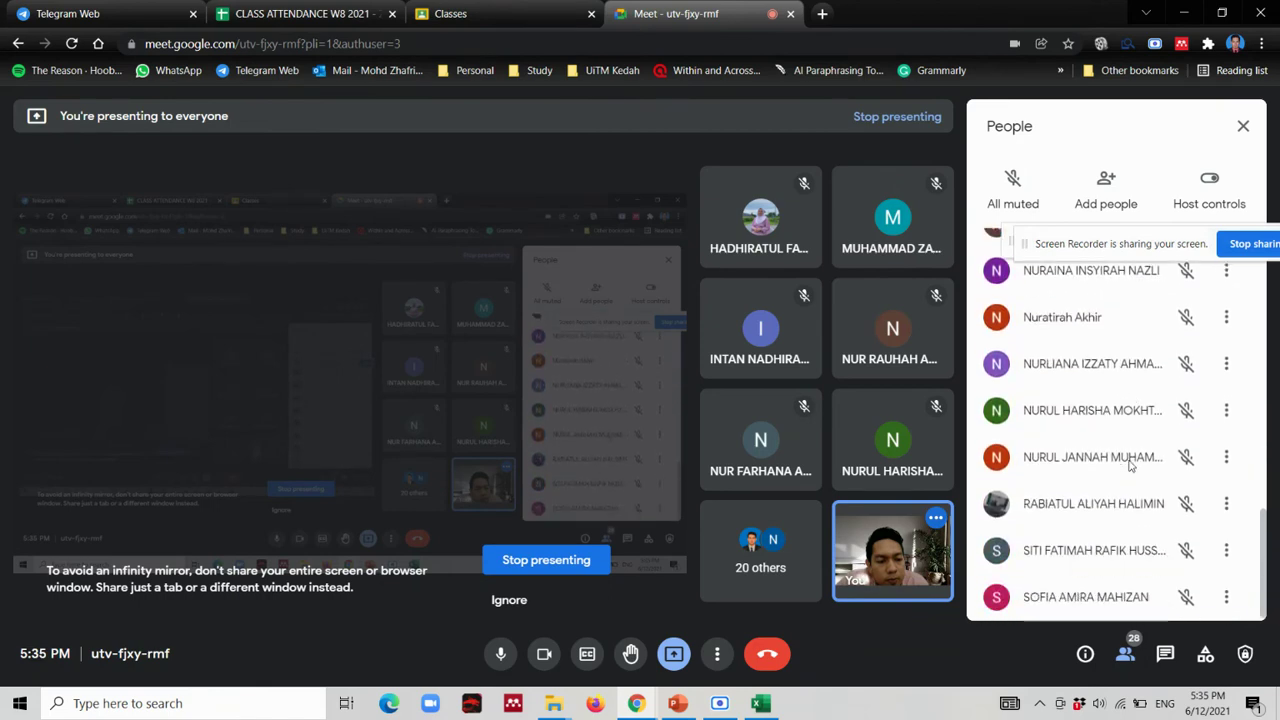
{"action": "scroll", "coordinate": [1130, 466], "scroll_direction": "up", "scroll_amount": 2}
{"action": "scroll", "coordinate": [1130, 466], "scroll_direction": "up", "scroll_amount": 1}
{"action": "scroll", "coordinate": [1130, 466], "scroll_direction": "up", "scroll_amount": 2}
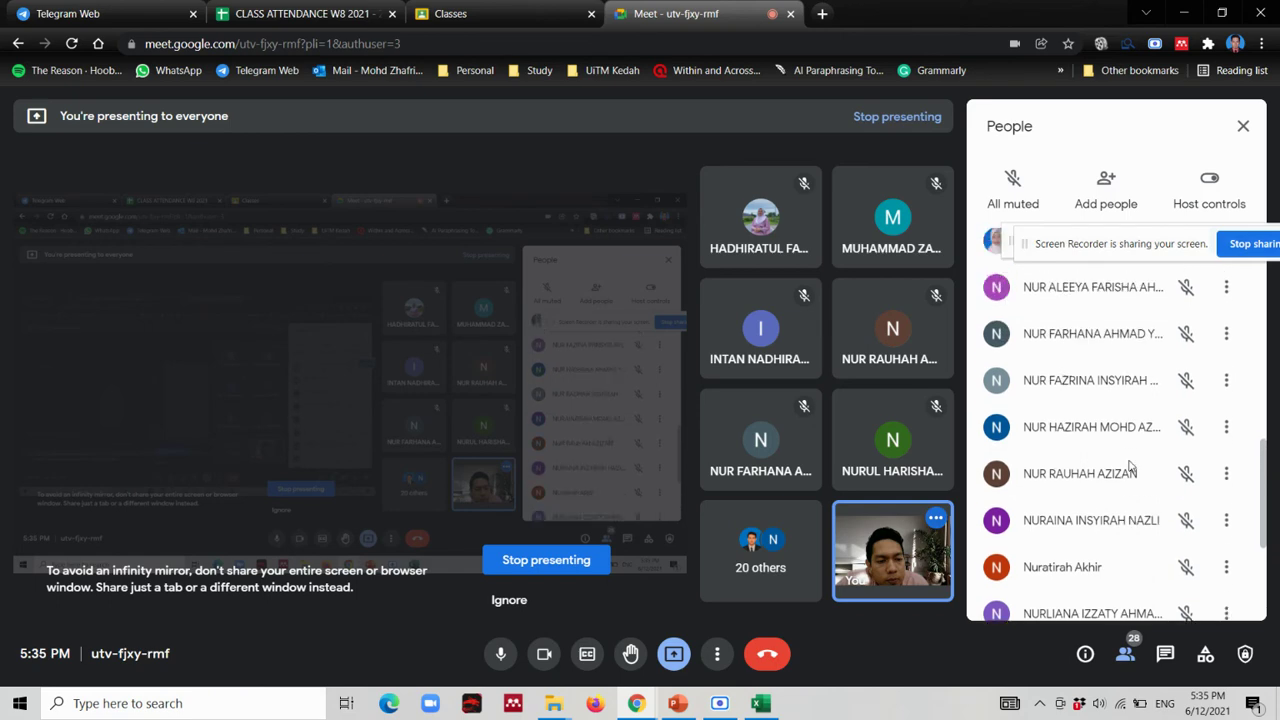
{"action": "scroll", "coordinate": [1130, 466], "scroll_direction": "up", "scroll_amount": 2}
{"action": "scroll", "coordinate": [1130, 466], "scroll_direction": "up", "scroll_amount": 1}
{"action": "scroll", "coordinate": [1130, 466], "scroll_direction": "up", "scroll_amount": 2}
{"action": "scroll", "coordinate": [1130, 466], "scroll_direction": "up", "scroll_amount": 2}
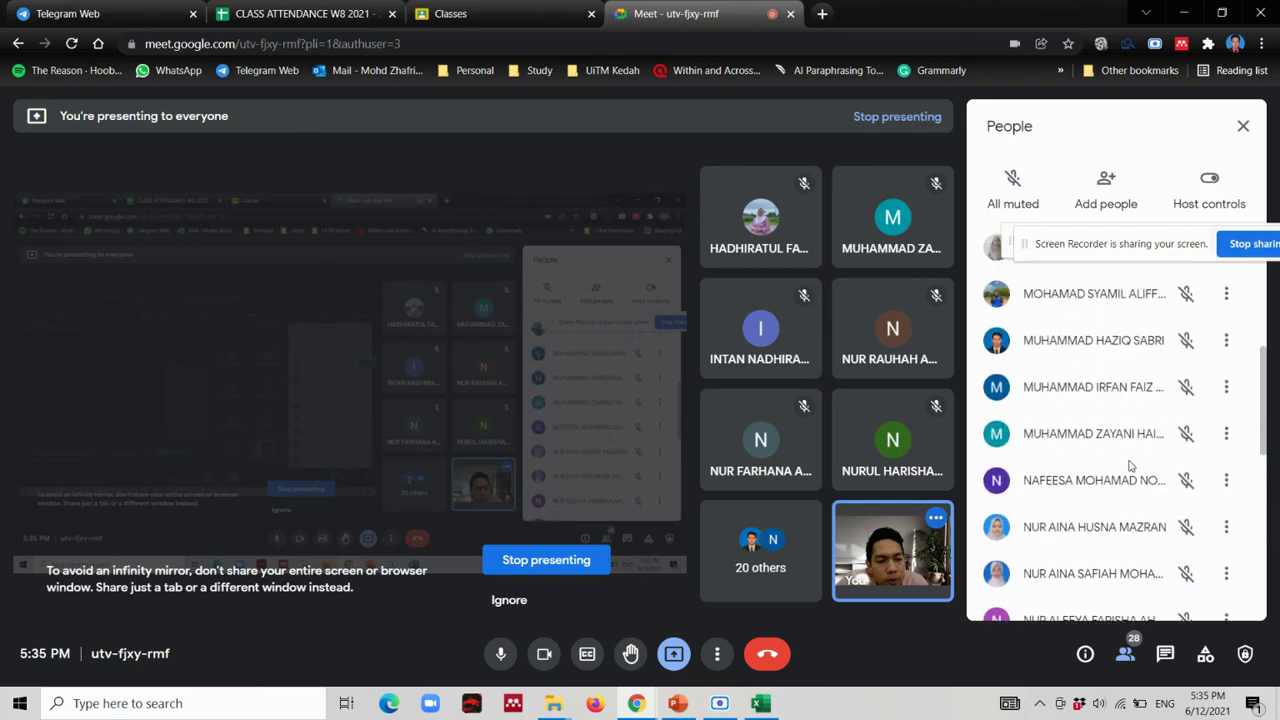
{"action": "scroll", "coordinate": [1130, 466], "scroll_direction": "up", "scroll_amount": 2}
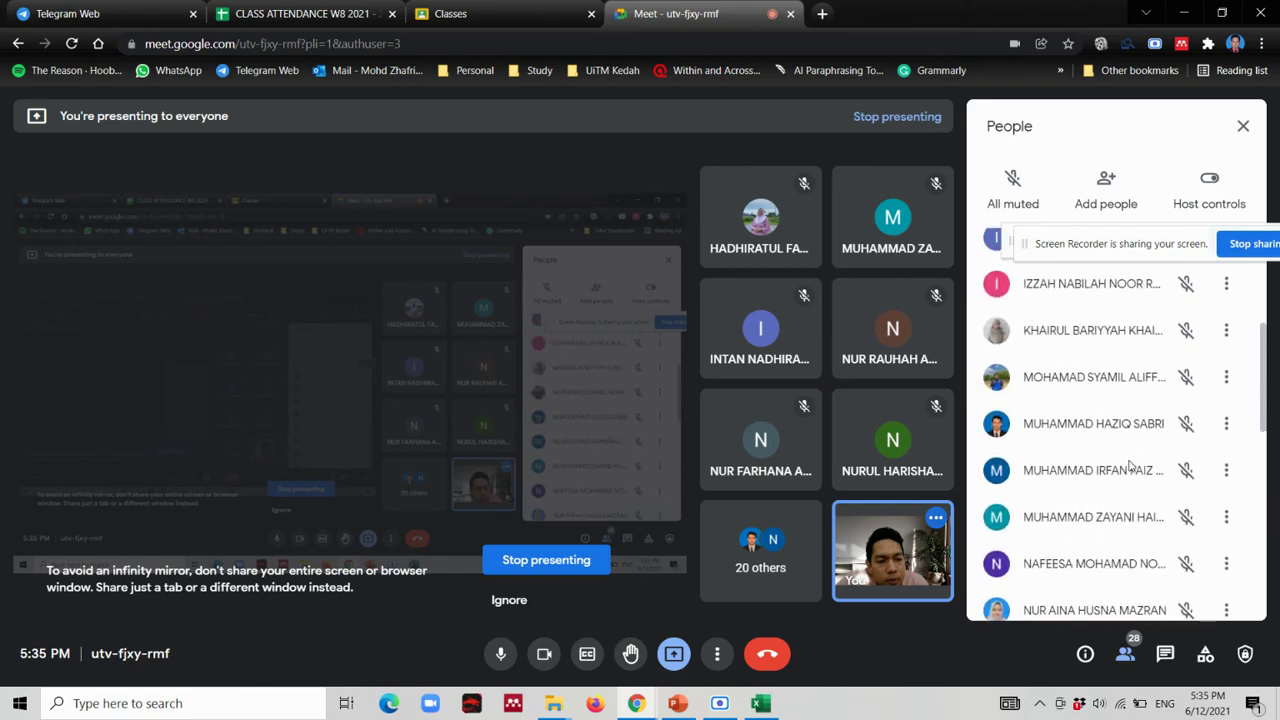
{"action": "scroll", "coordinate": [1130, 466], "scroll_direction": "up", "scroll_amount": 4}
{"action": "scroll", "coordinate": [1130, 466], "scroll_direction": "down", "scroll_amount": 2}
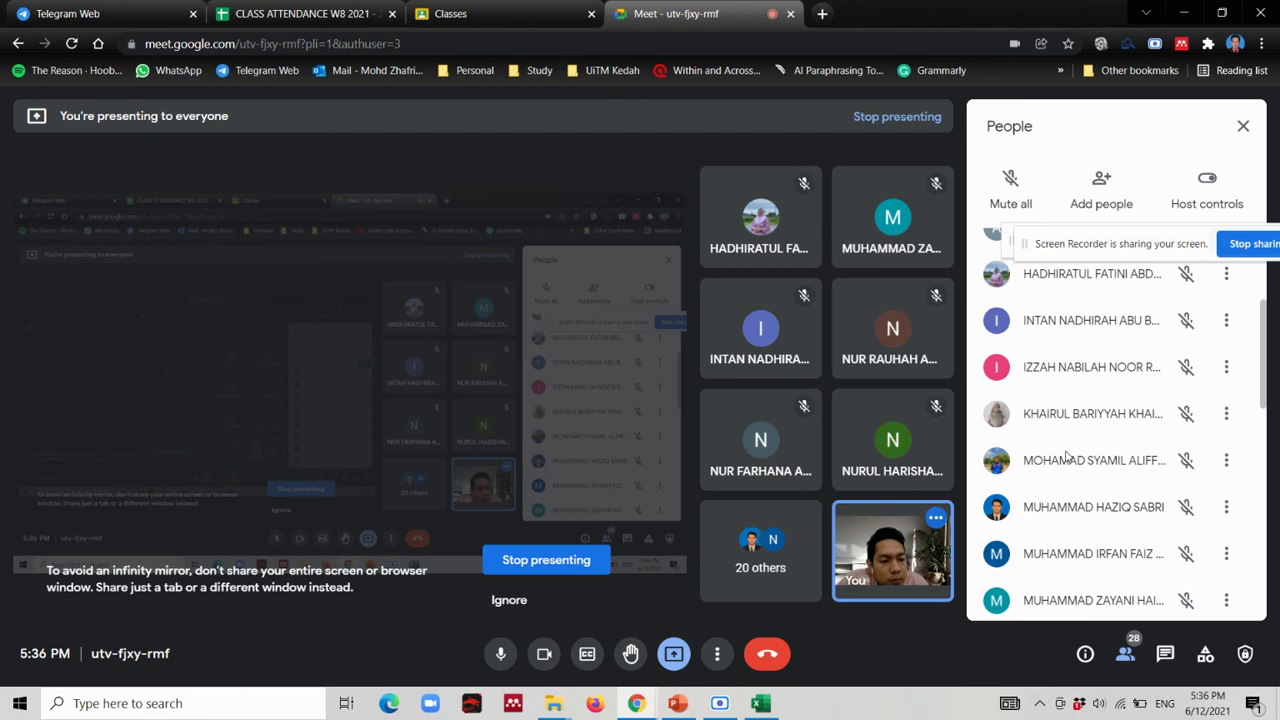
Read the in-call messages again, then return to the PowerPoint lesson at slide 37.
{"action": "left_click", "coordinate": [888, 591]}
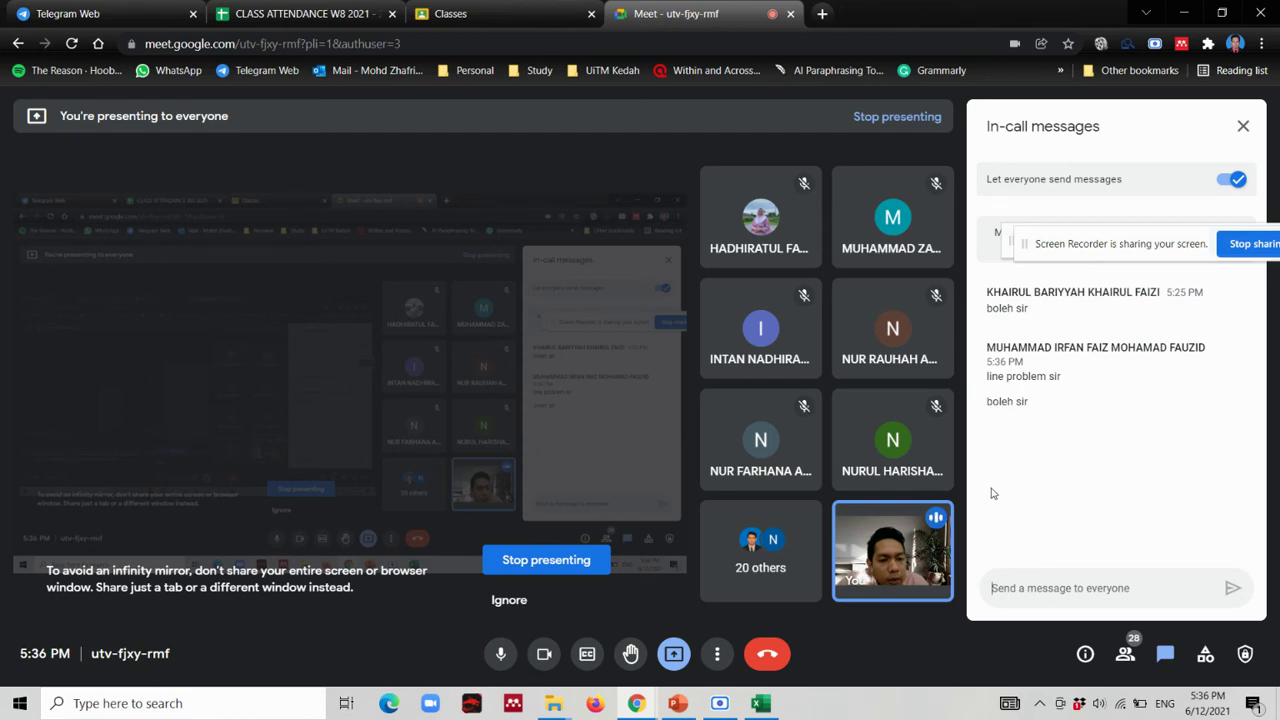
{"action": "left_click", "coordinate": [1125, 653]}
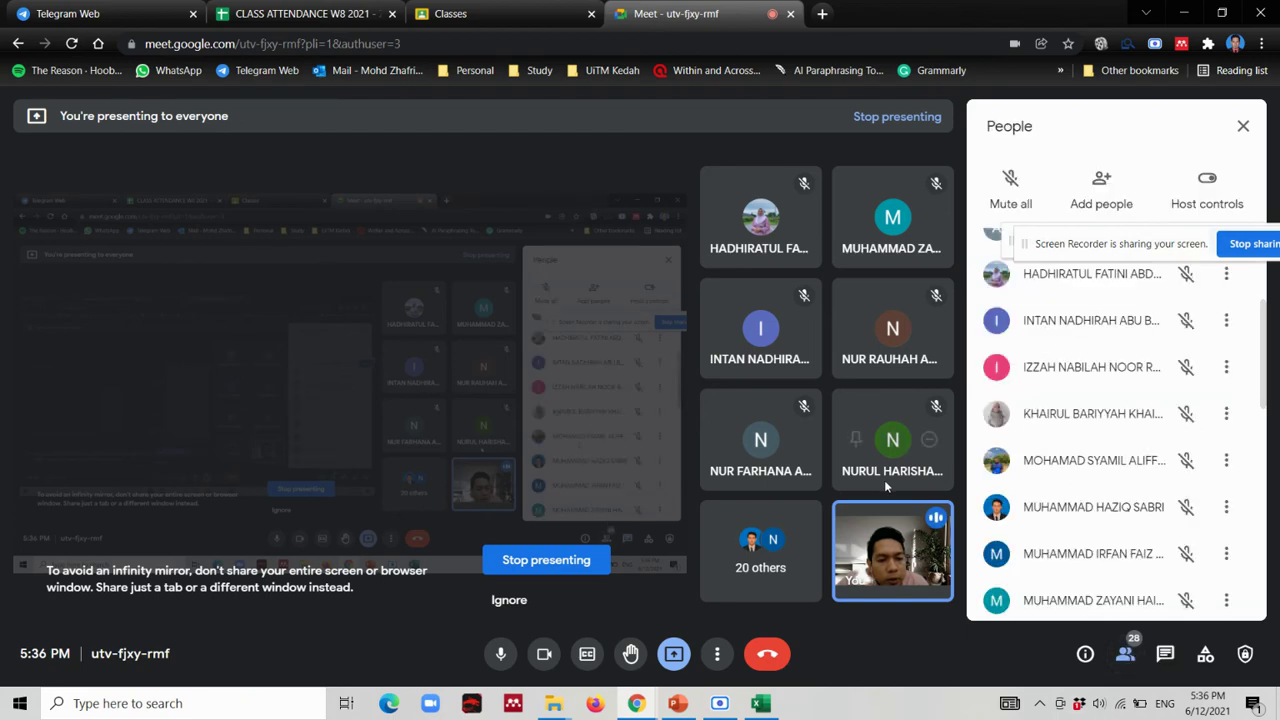
{"action": "left_click", "coordinate": [677, 703]}
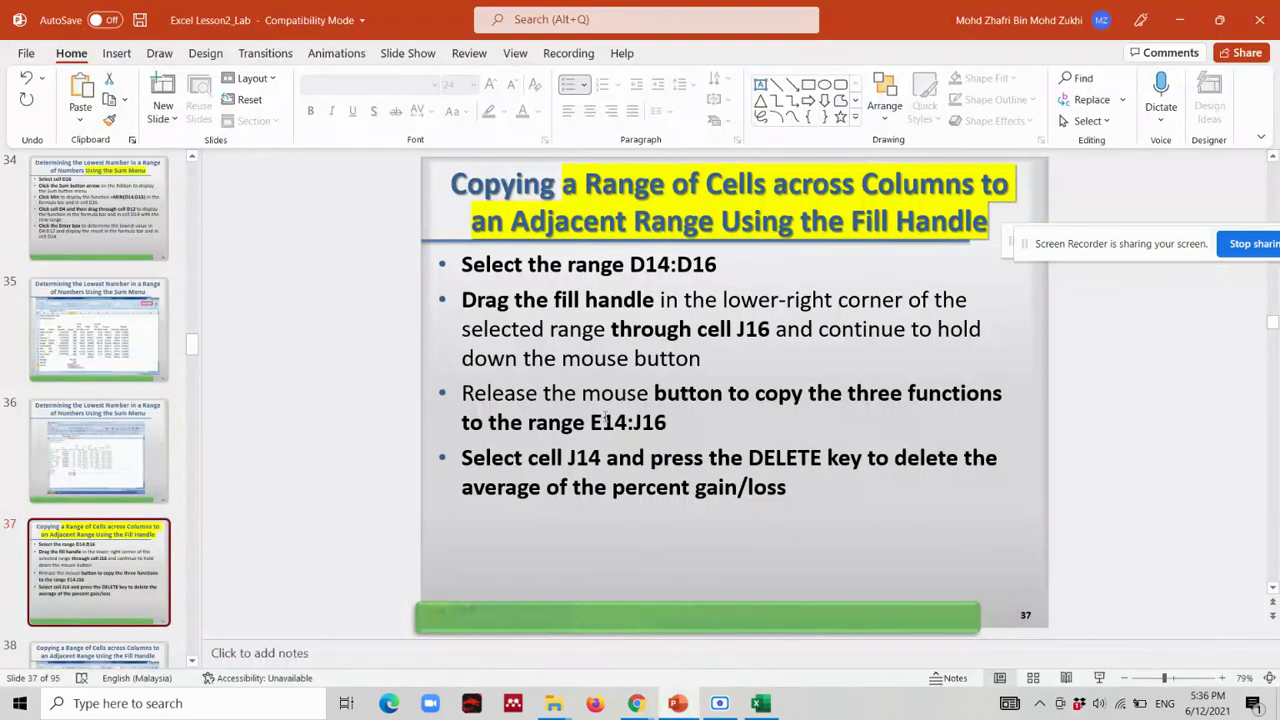
Advance the PowerPoint lesson to the slide about saving the workbook.
{"action": "scroll", "coordinate": [230, 466], "scroll_direction": "down", "scroll_amount": 1}
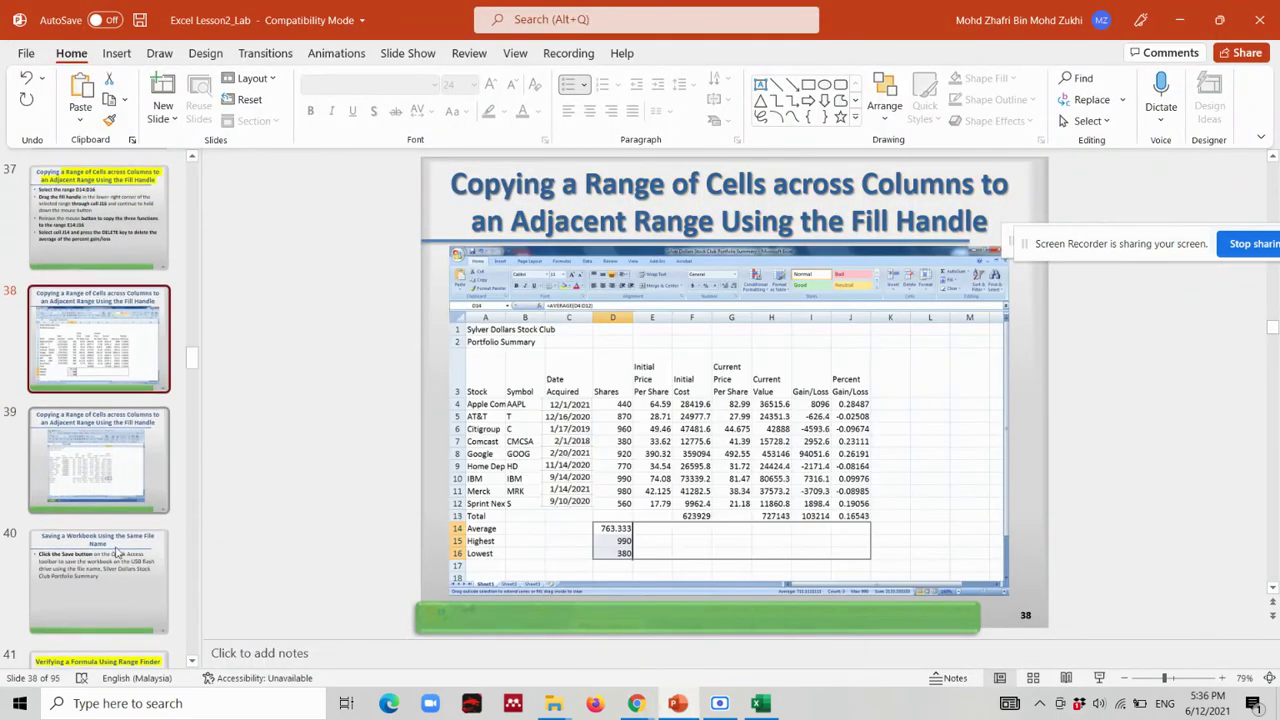
{"action": "left_click", "coordinate": [104, 450]}
{"action": "left_click", "coordinate": [106, 538]}
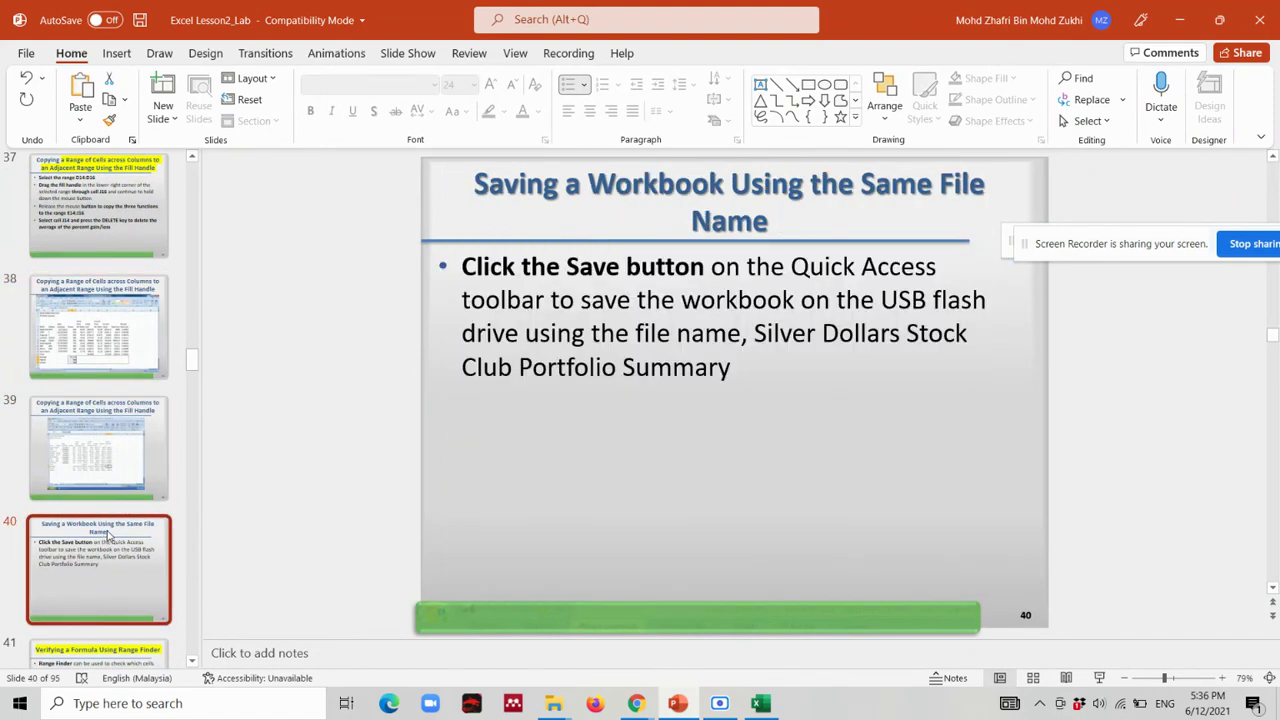
Return to the Excel workbook and save it under the same name.
{"action": "left_click", "coordinate": [762, 704]}
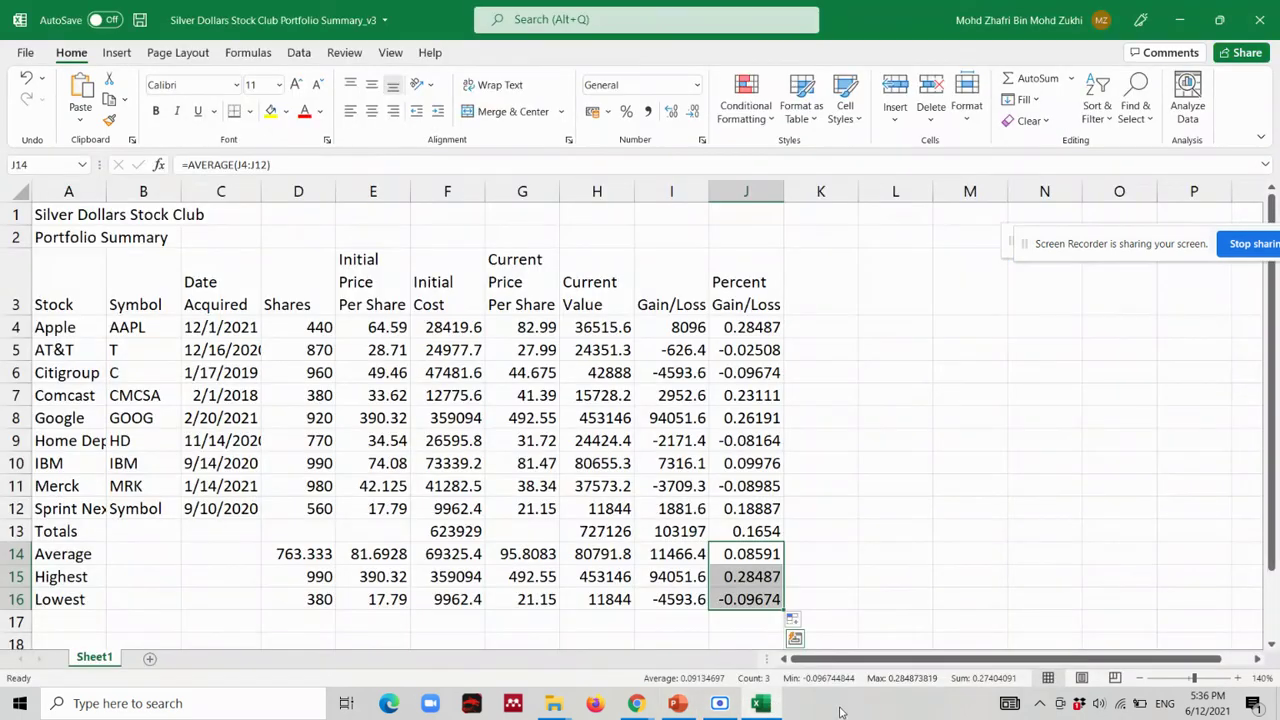
{"action": "left_click", "coordinate": [141, 22]}
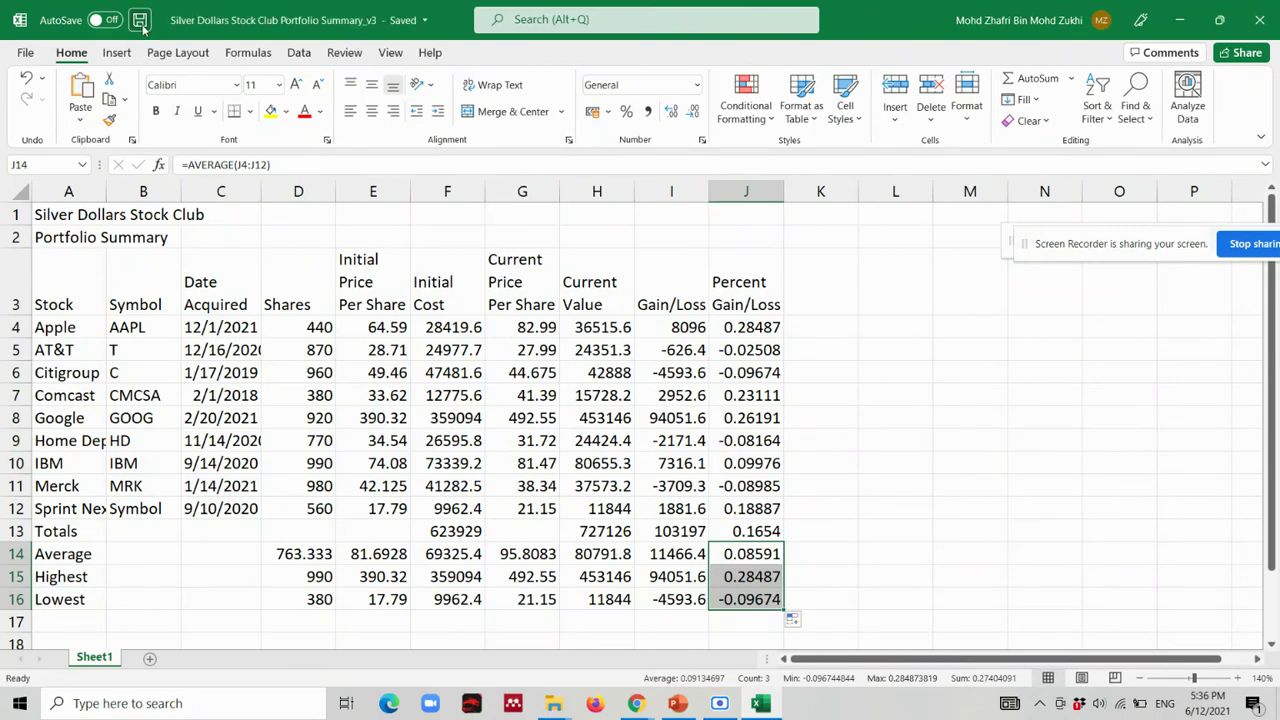
{"action": "left_click", "coordinate": [143, 28]}
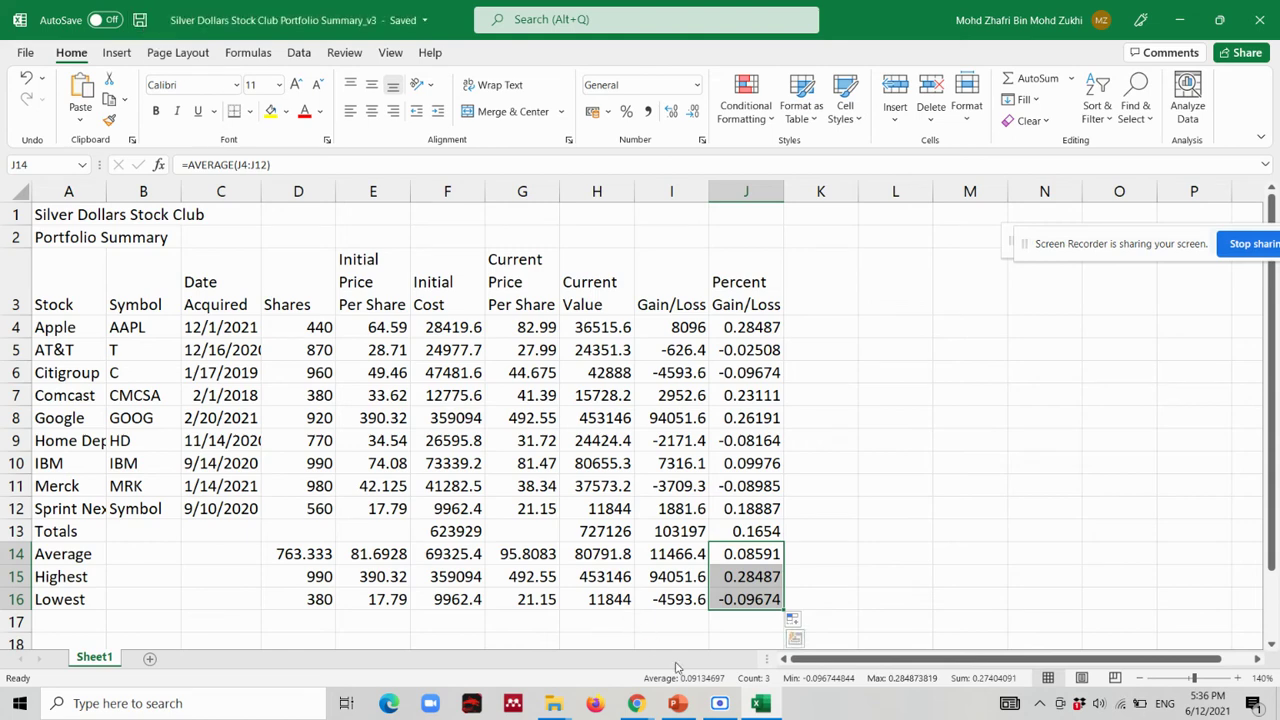
Go to slide 41, 'Verifying a Formula Using Range Finder', then bring Excel back.
{"action": "left_click", "coordinate": [676, 703]}
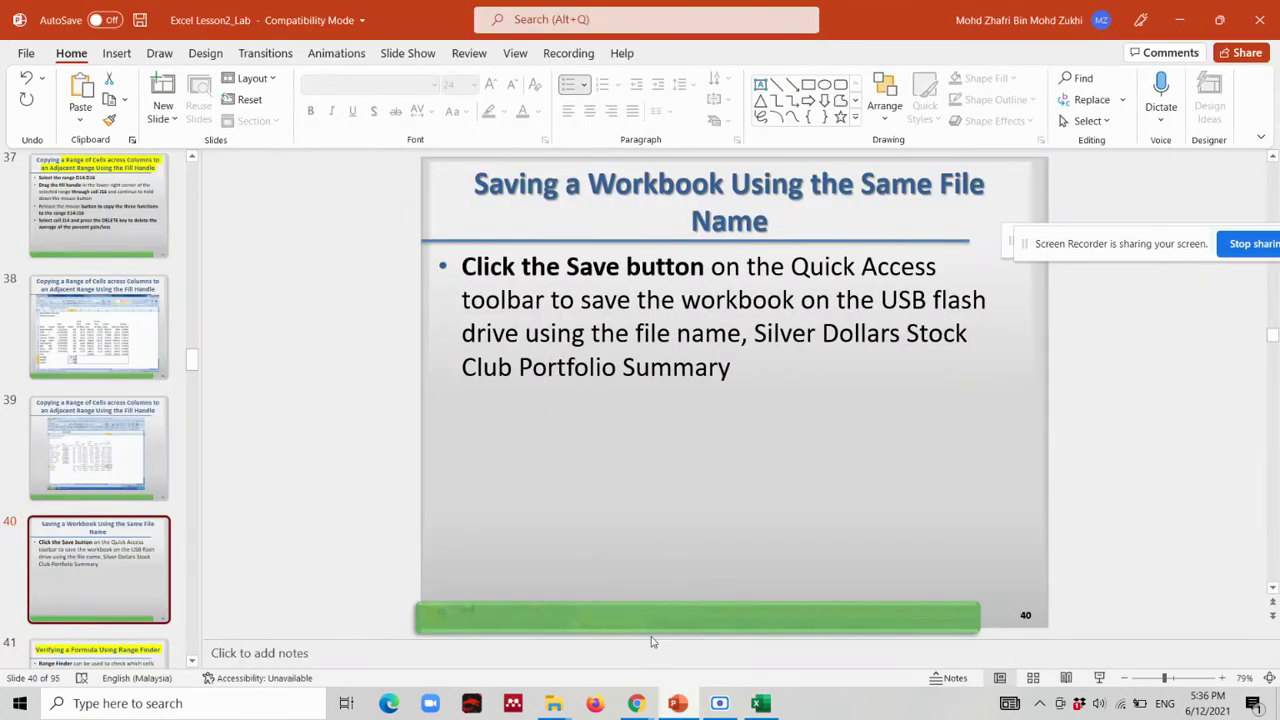
{"action": "scroll", "coordinate": [80, 540], "scroll_direction": "down", "scroll_amount": 3}
{"action": "left_click", "coordinate": [83, 527]}
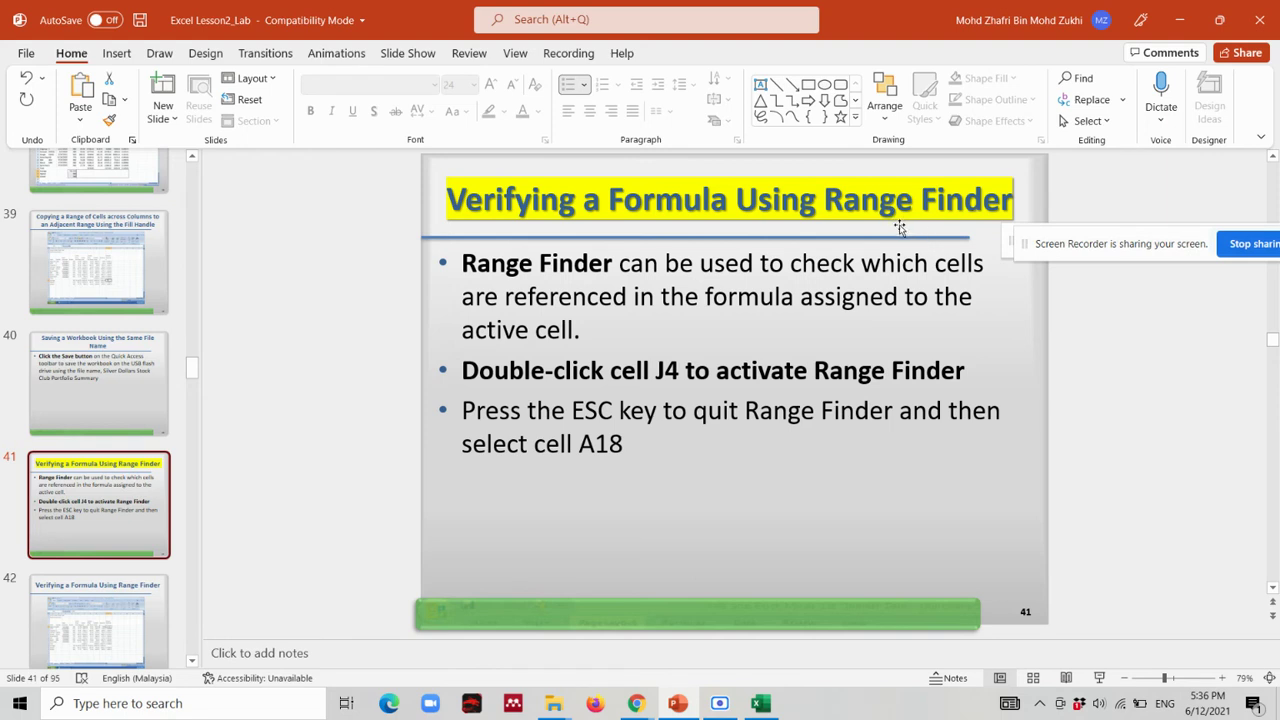
{"action": "left_click", "coordinate": [762, 704]}
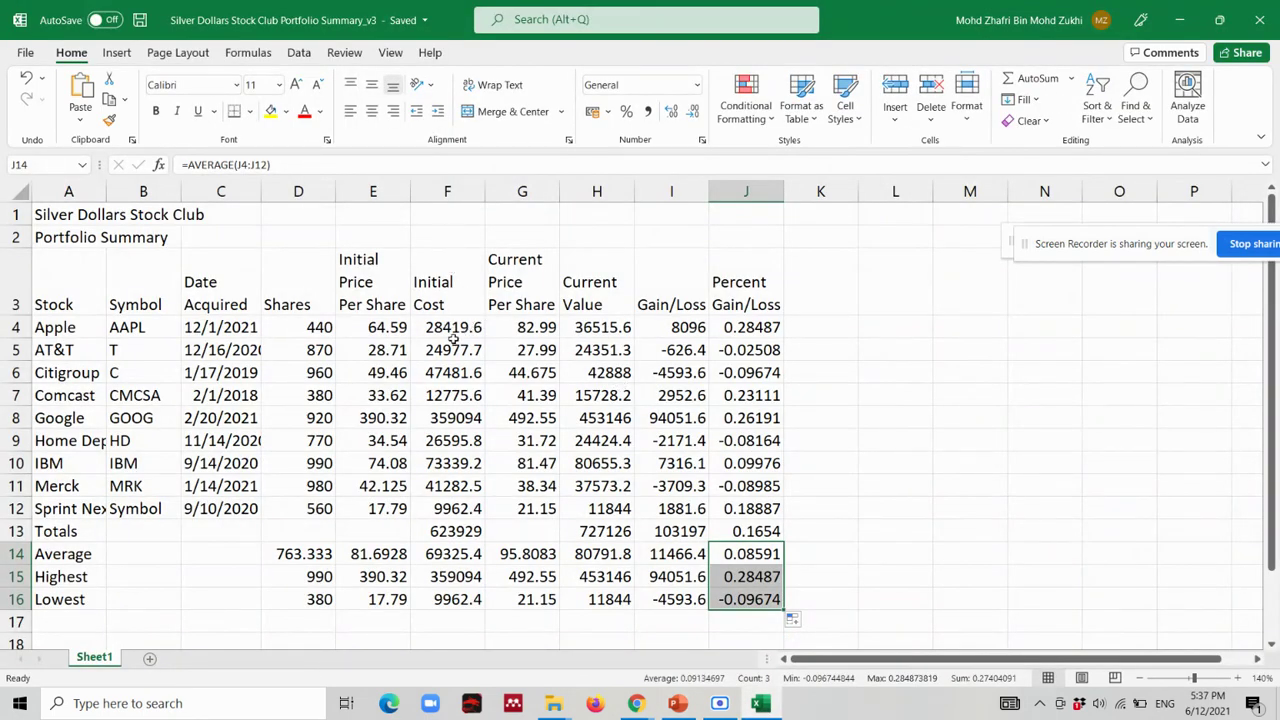
Show Range Finder references for Apple's Initial Cost formula in F4, undoing the accidental edit.
{"action": "left_click", "coordinate": [455, 330]}
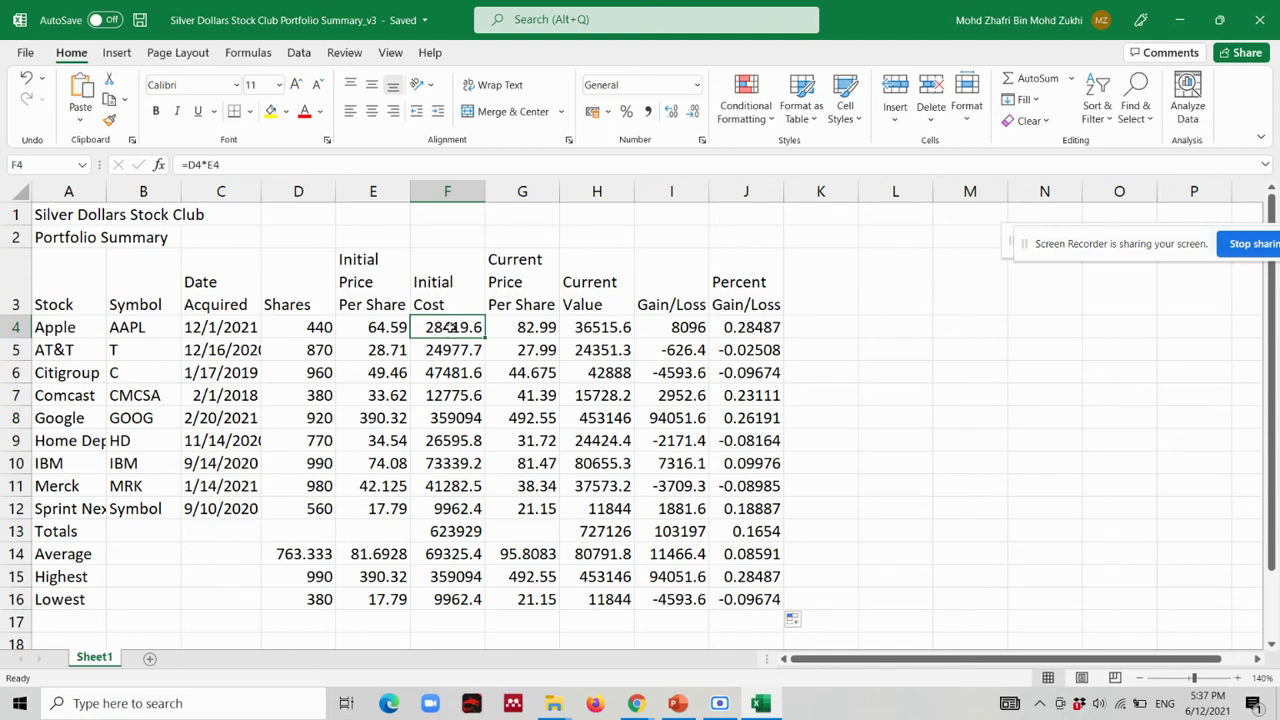
{"action": "double_click", "coordinate": [452, 327]}
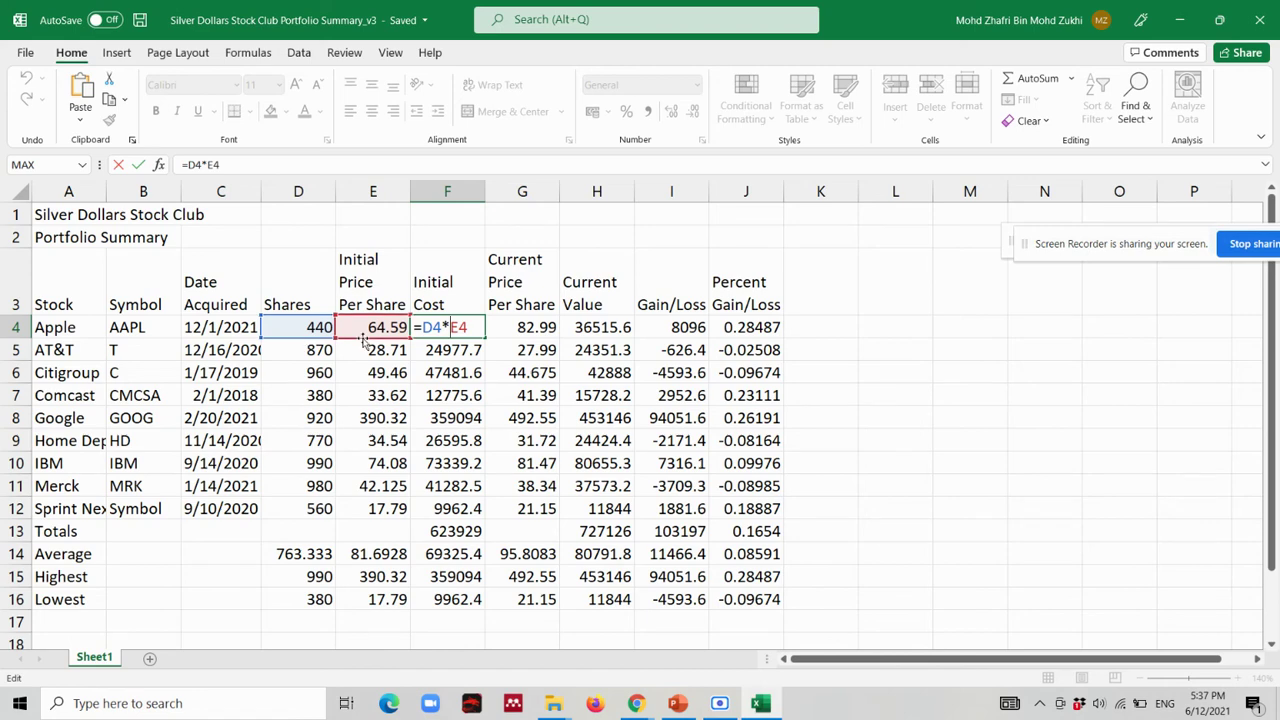
{"action": "left_click", "coordinate": [632, 395]}
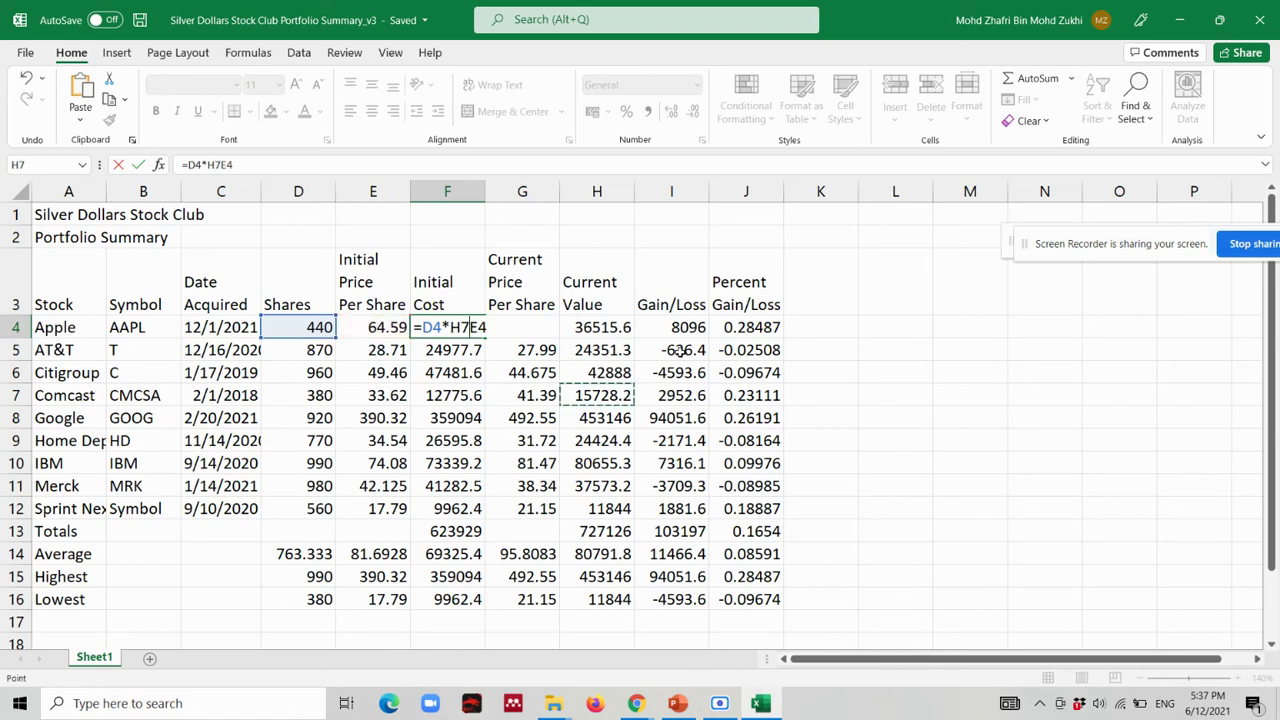
{"action": "left_click", "coordinate": [865, 334]}
{"action": "key", "text": "Return"}
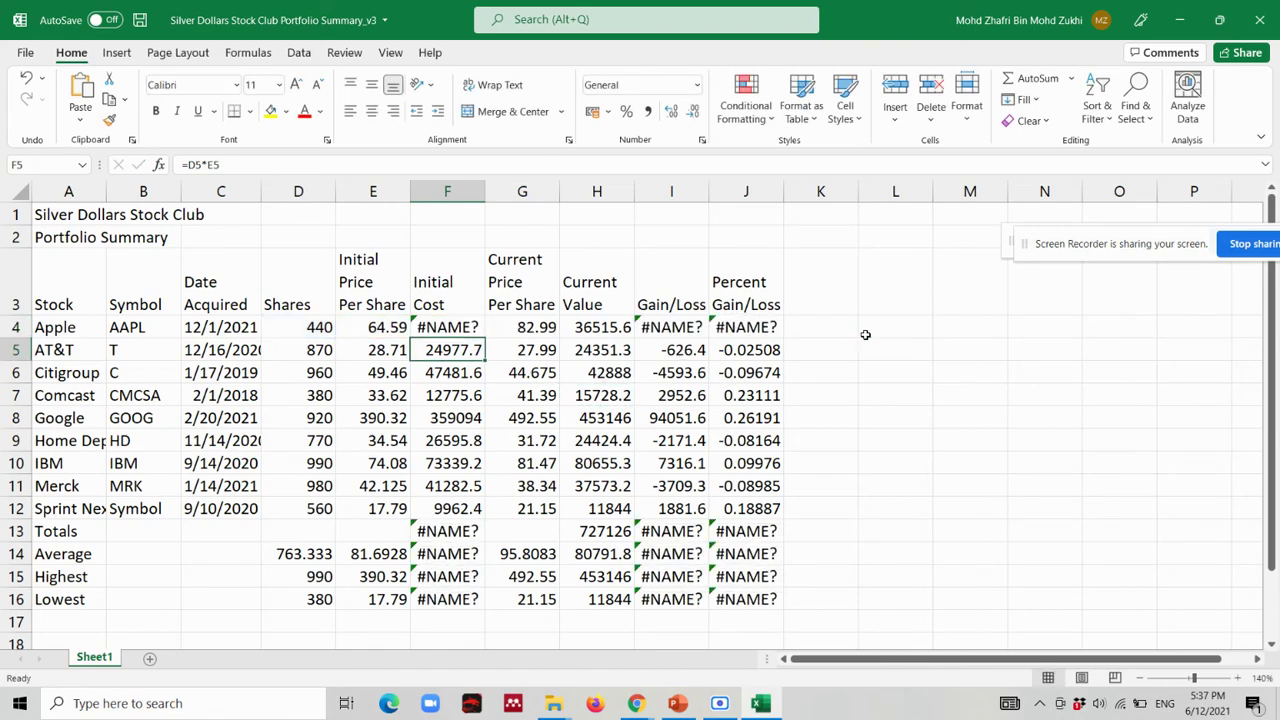
{"action": "key", "text": "ctrl+z"}
Check the J5 Percent Gain/Loss and H15 Highest Current Value references, then return to the slides.
{"action": "left_click", "coordinate": [763, 358]}
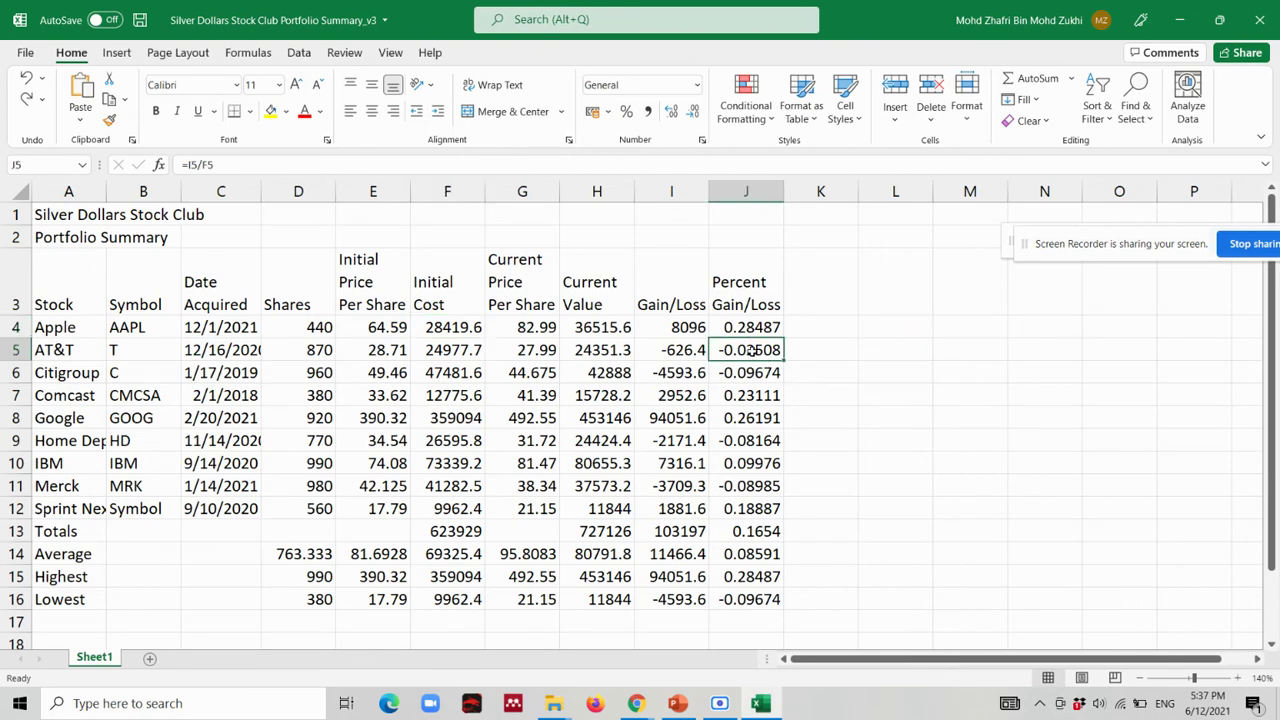
{"action": "double_click", "coordinate": [752, 350]}
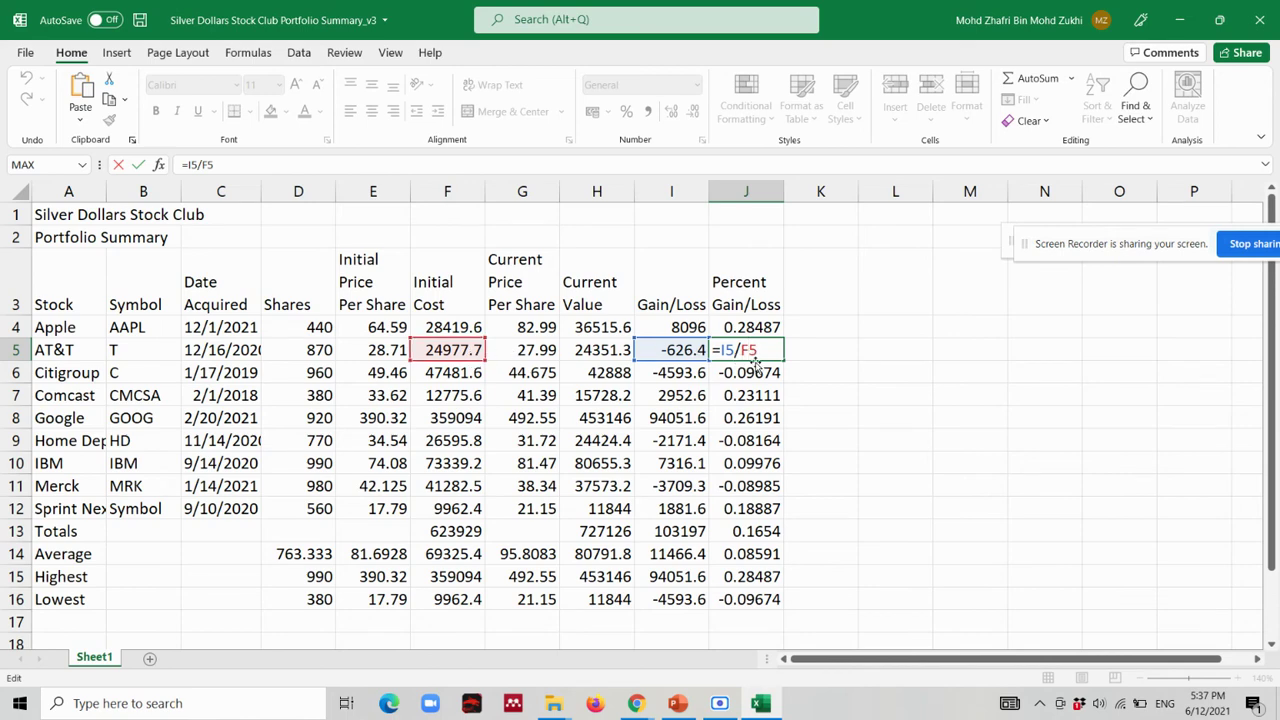
{"action": "left_click", "coordinate": [929, 404]}
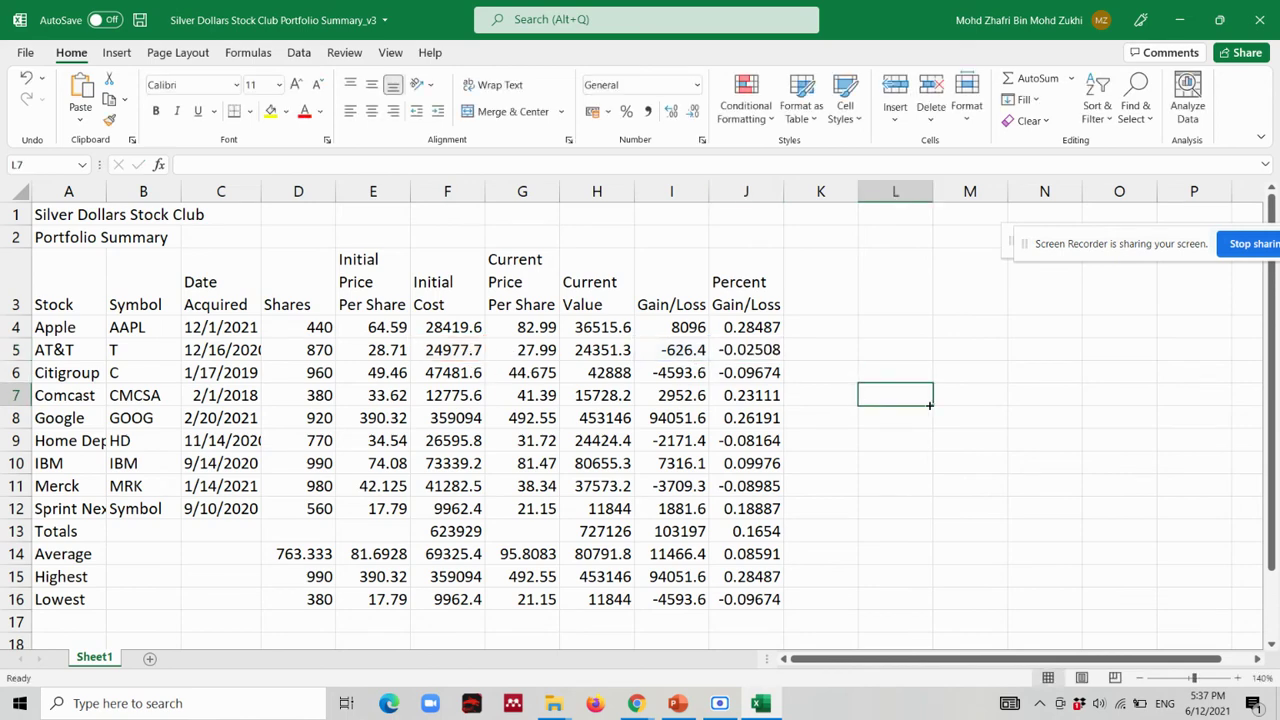
{"action": "left_click", "coordinate": [882, 432]}
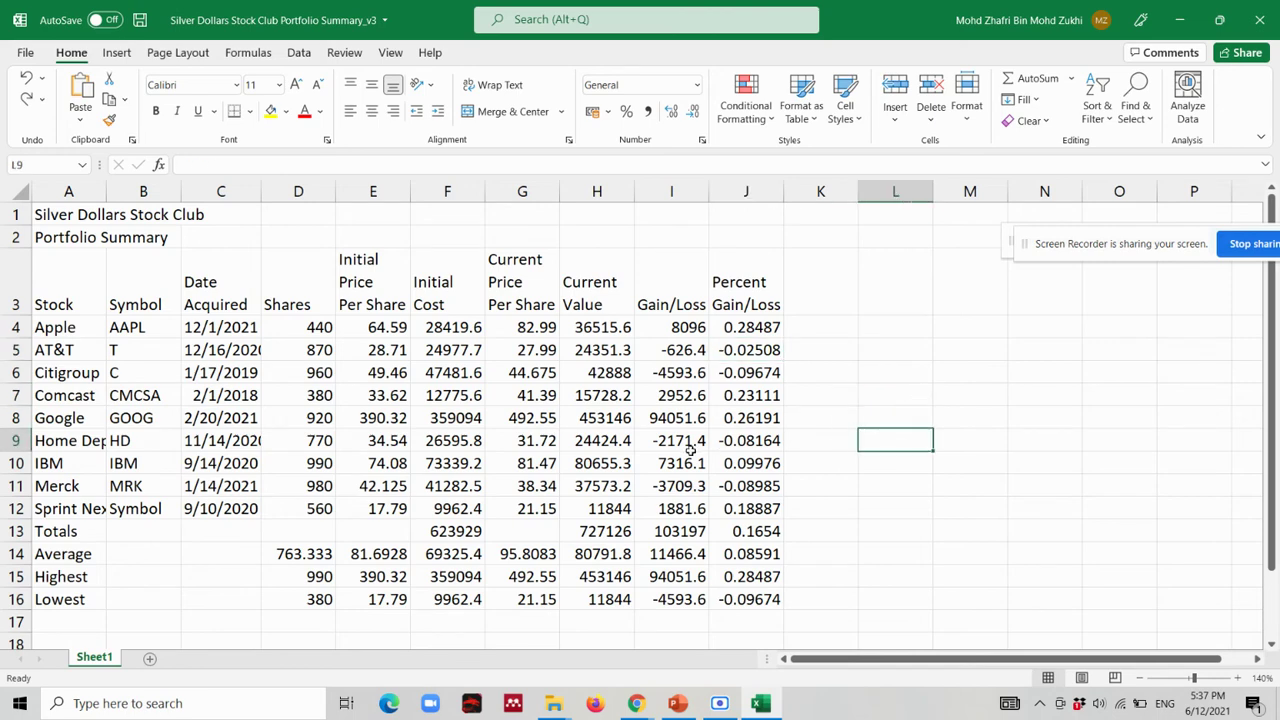
{"action": "double_click", "coordinate": [603, 577]}
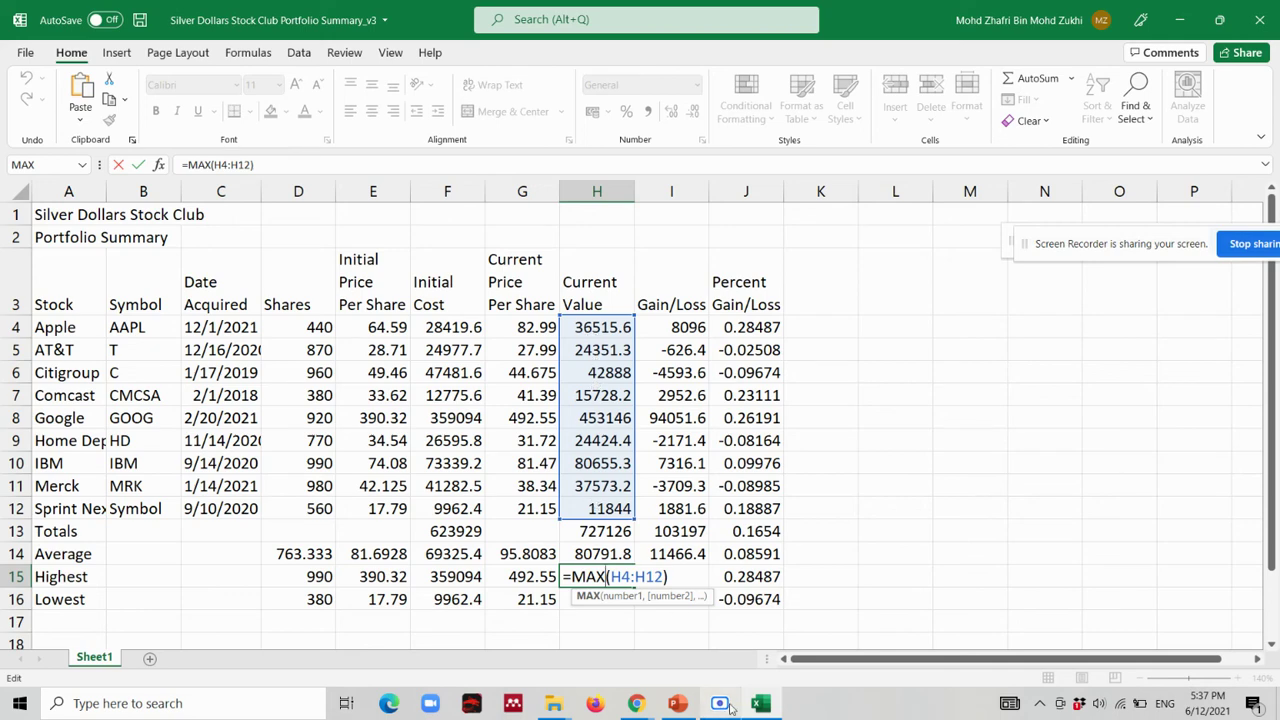
{"action": "left_click", "coordinate": [677, 703]}
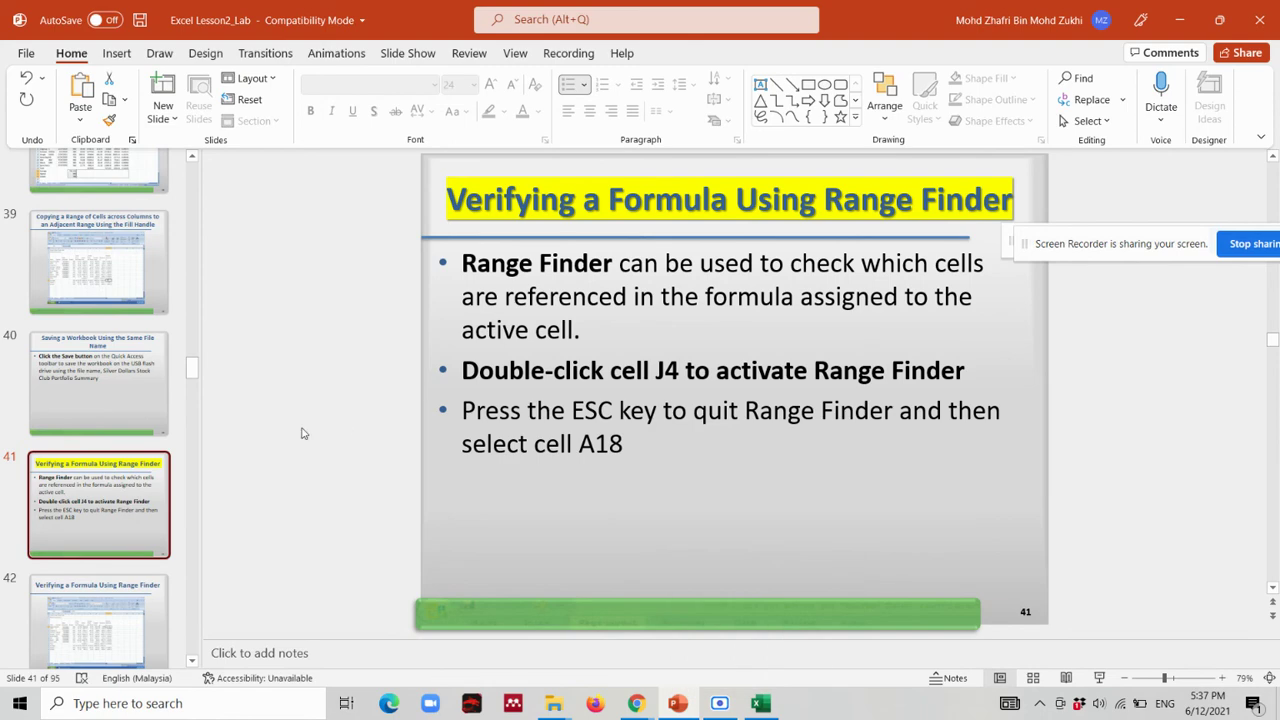
Step through slide 42 to slide 43, 'Change the Workbook Theme'.
{"action": "left_click", "coordinate": [98, 615]}
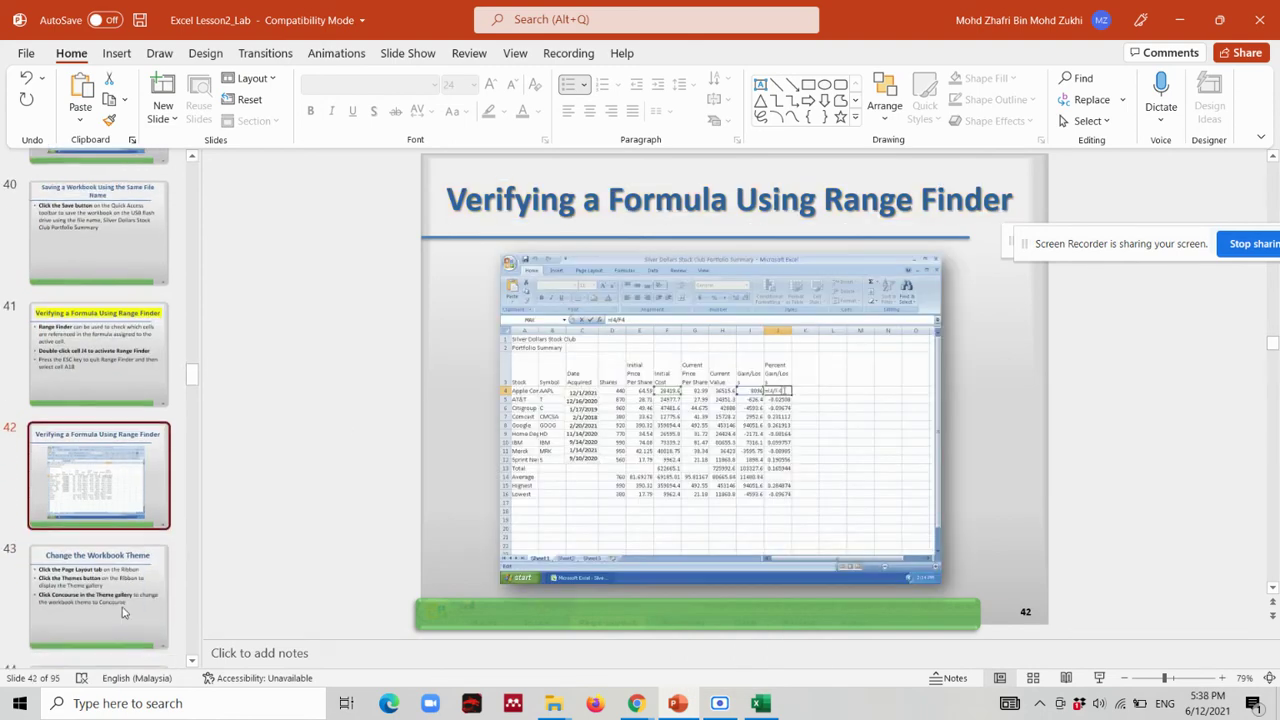
{"action": "left_click", "coordinate": [85, 550]}
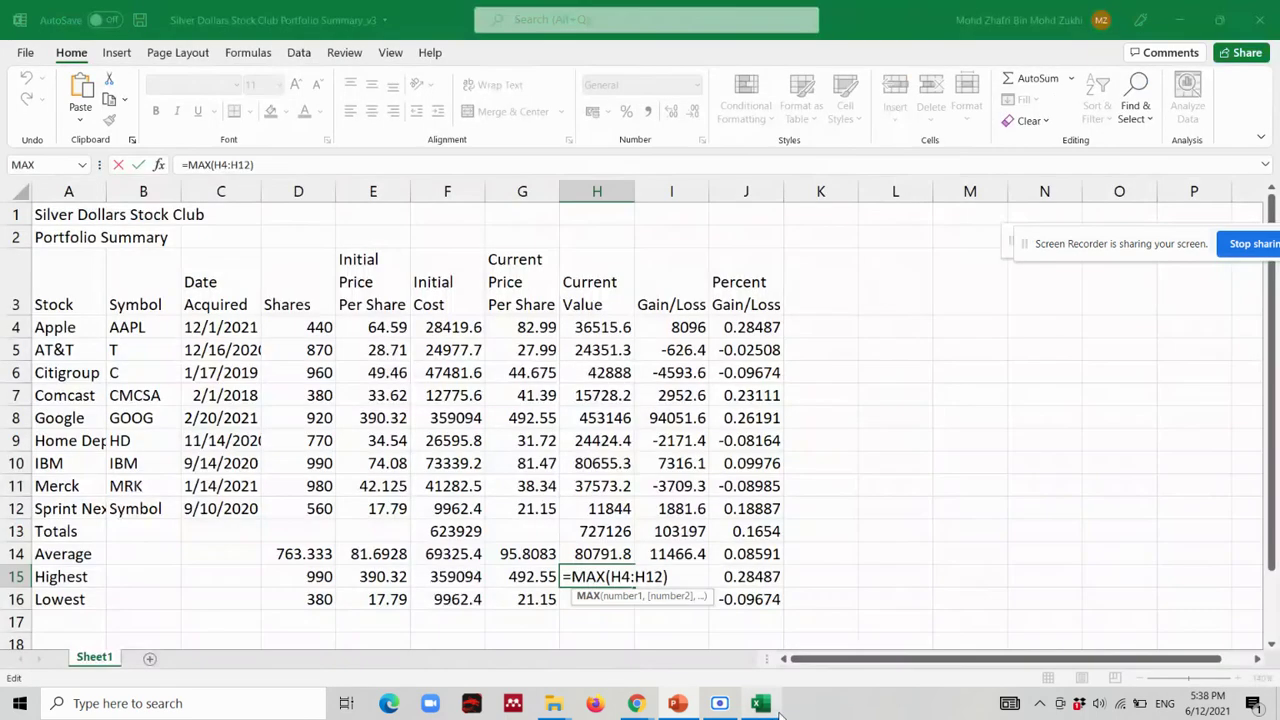
Return to Excel, select the table and point out cells in the Totals, Average and Lowest rows.
{"action": "left_click", "coordinate": [760, 703]}
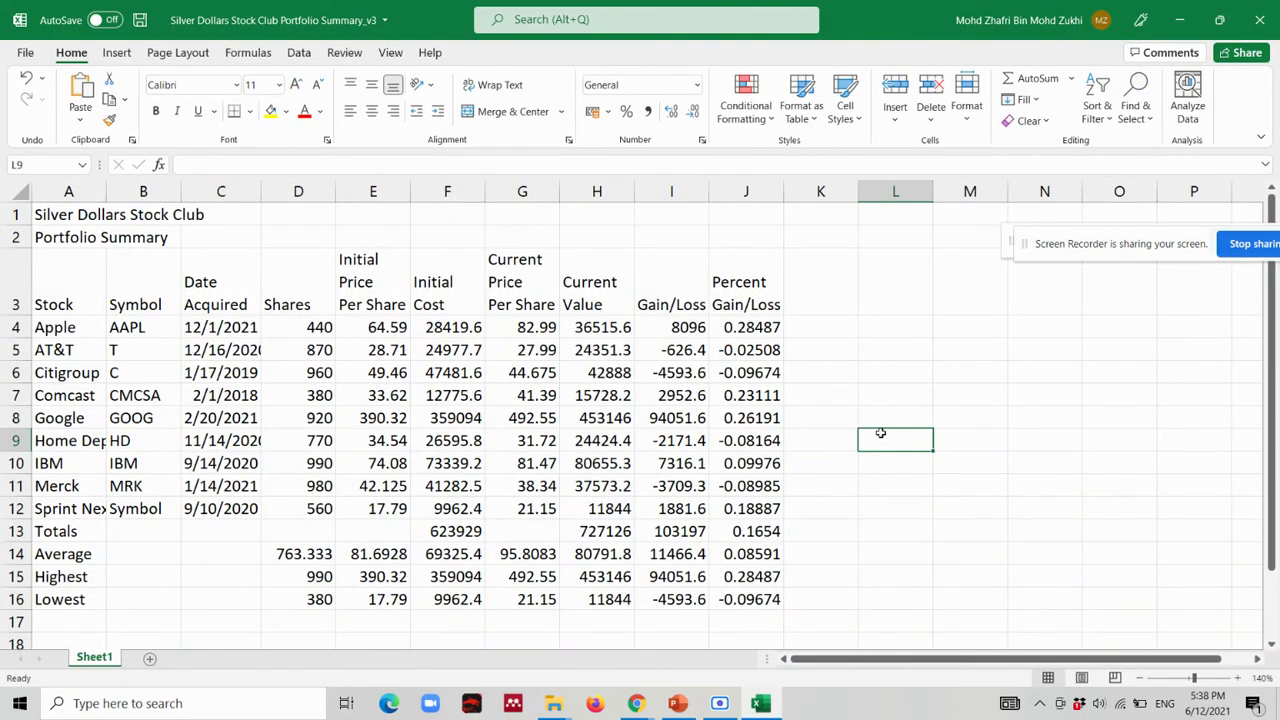
{"action": "left_click_drag", "start_coordinate": [58, 222], "coordinate": [628, 538]}
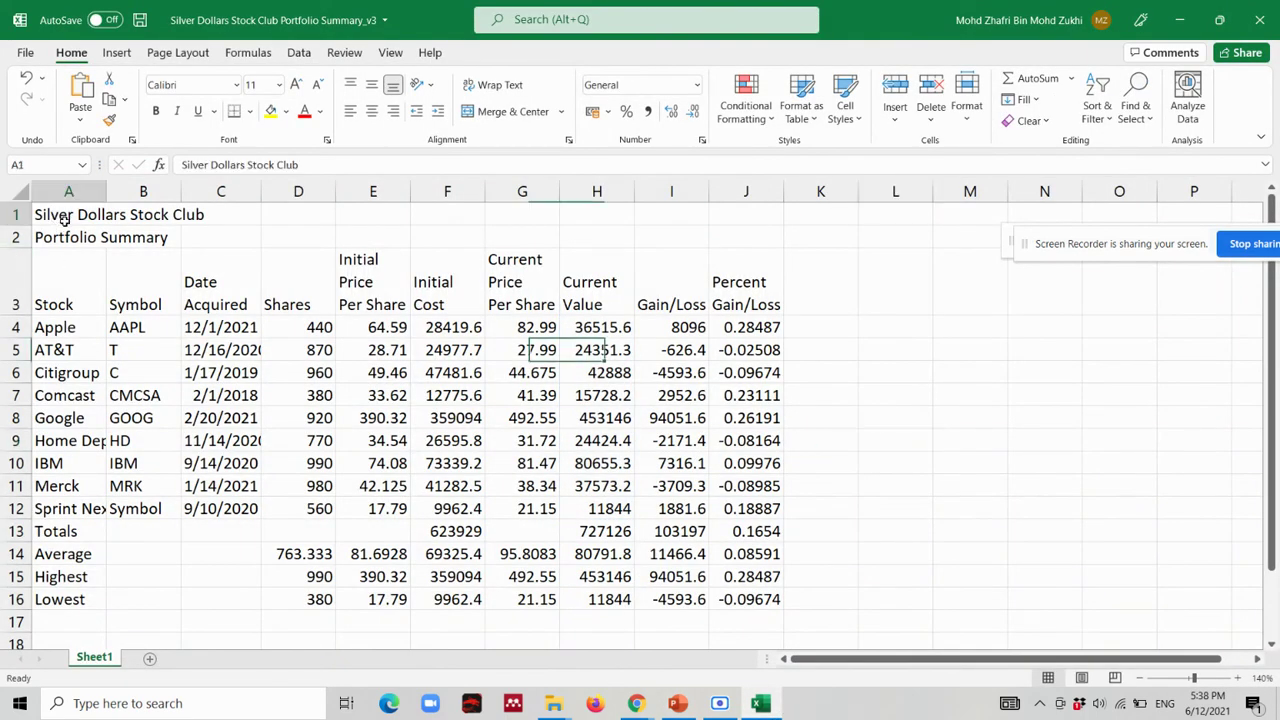
{"action": "left_click", "coordinate": [536, 538]}
{"action": "left_click", "coordinate": [356, 530]}
{"action": "left_click", "coordinate": [314, 535]}
{"action": "left_click", "coordinate": [200, 528]}
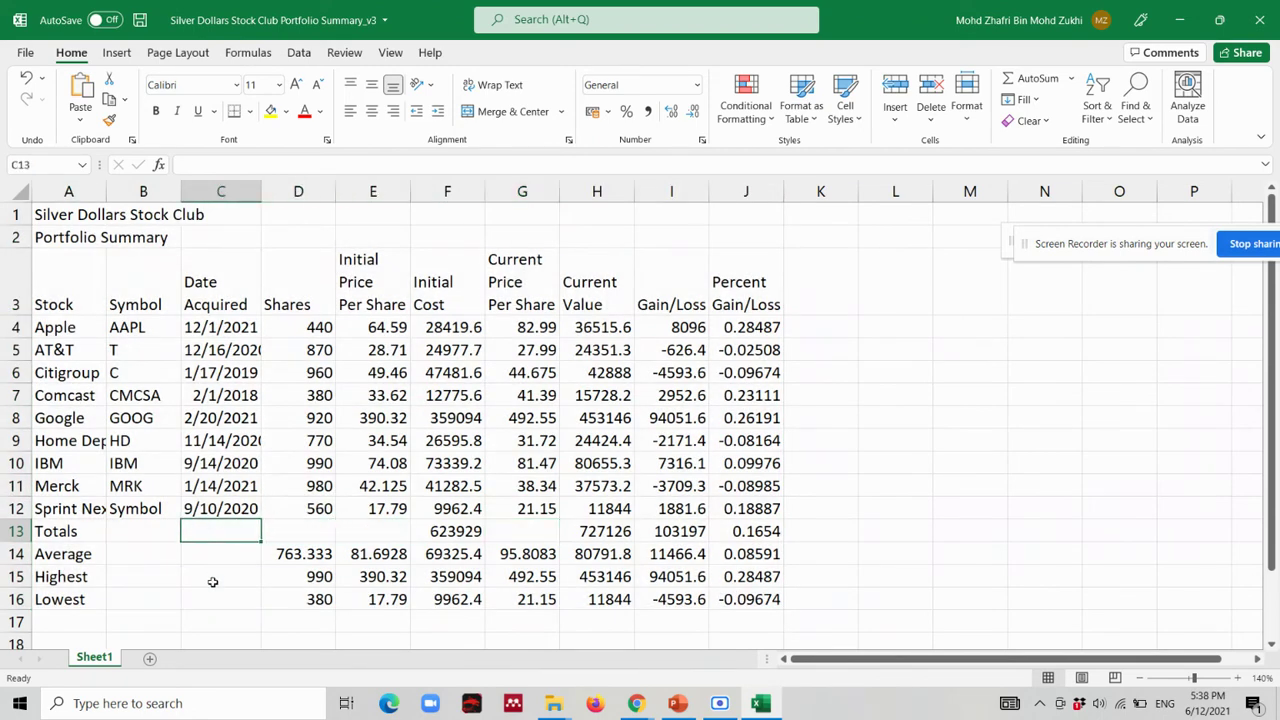
{"action": "left_click", "coordinate": [211, 563]}
{"action": "left_click", "coordinate": [213, 598]}
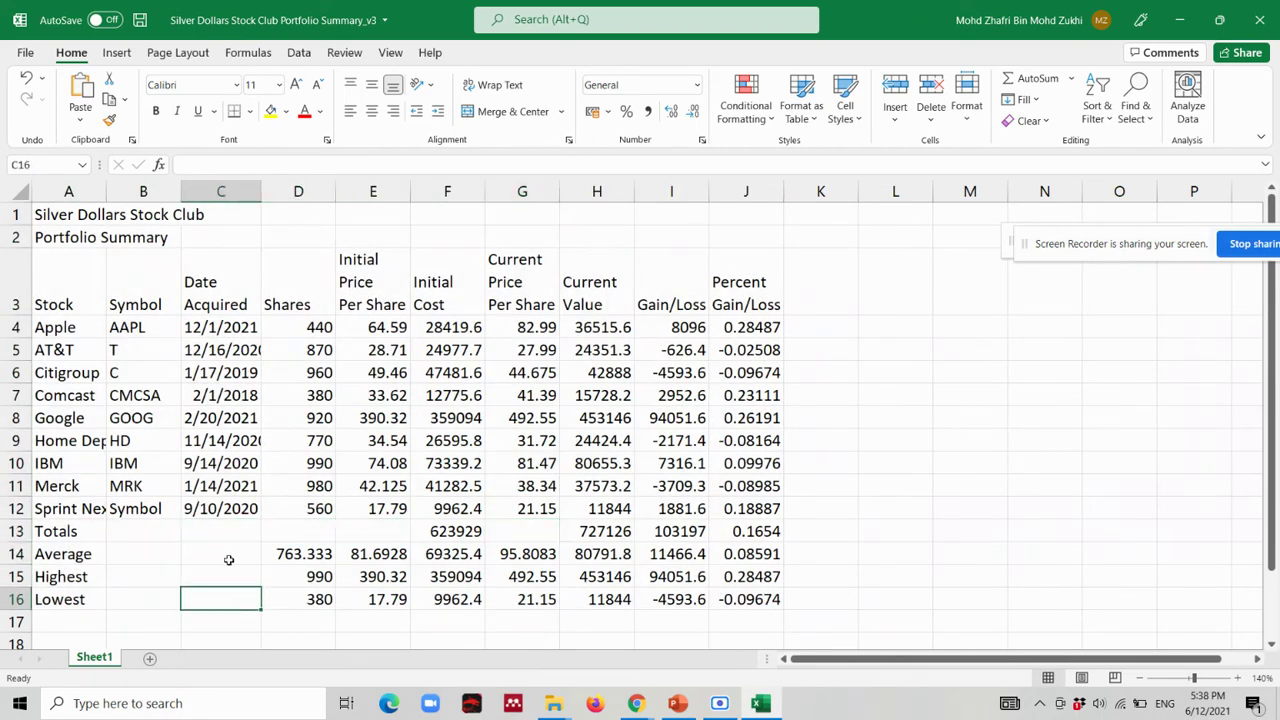
Highlight the whole table A1:J16 and the last Current Value with its total, then deselect.
{"action": "left_click", "coordinate": [60, 214]}
{"action": "left_click_drag", "start_coordinate": [60, 214], "coordinate": [727, 592]}
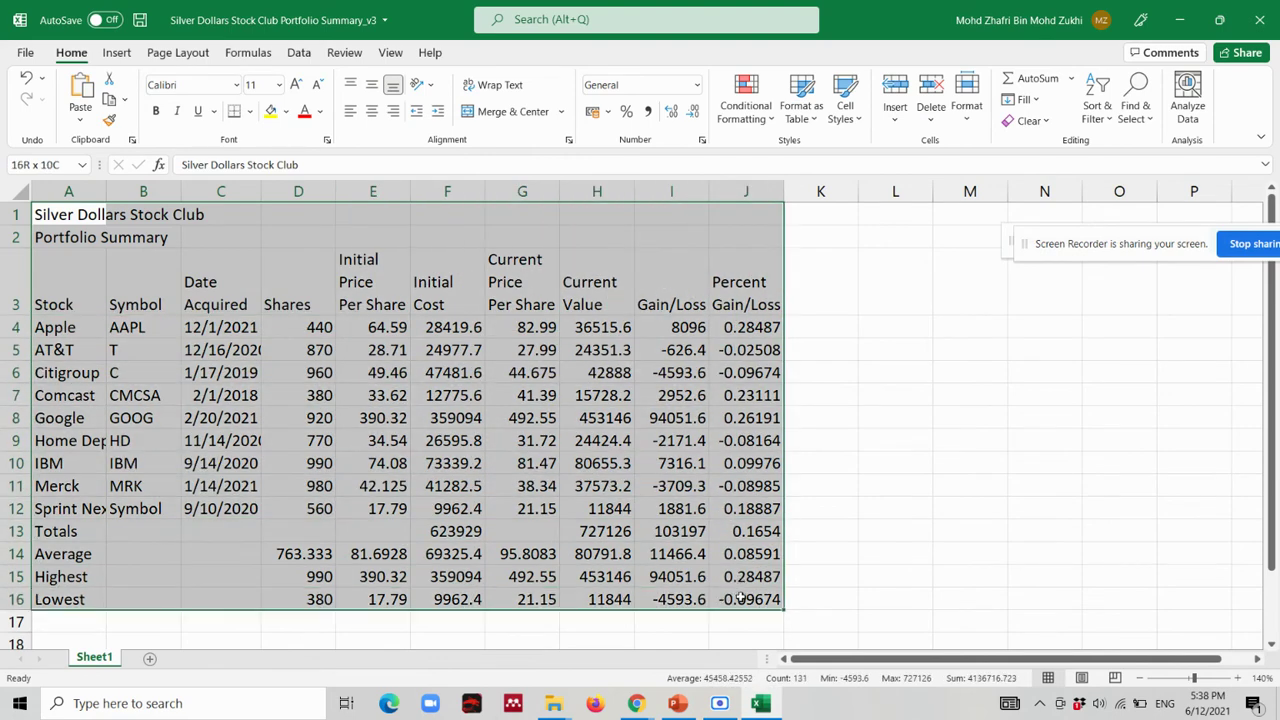
{"action": "left_click_drag", "start_coordinate": [597, 531], "coordinate": [597, 508]}
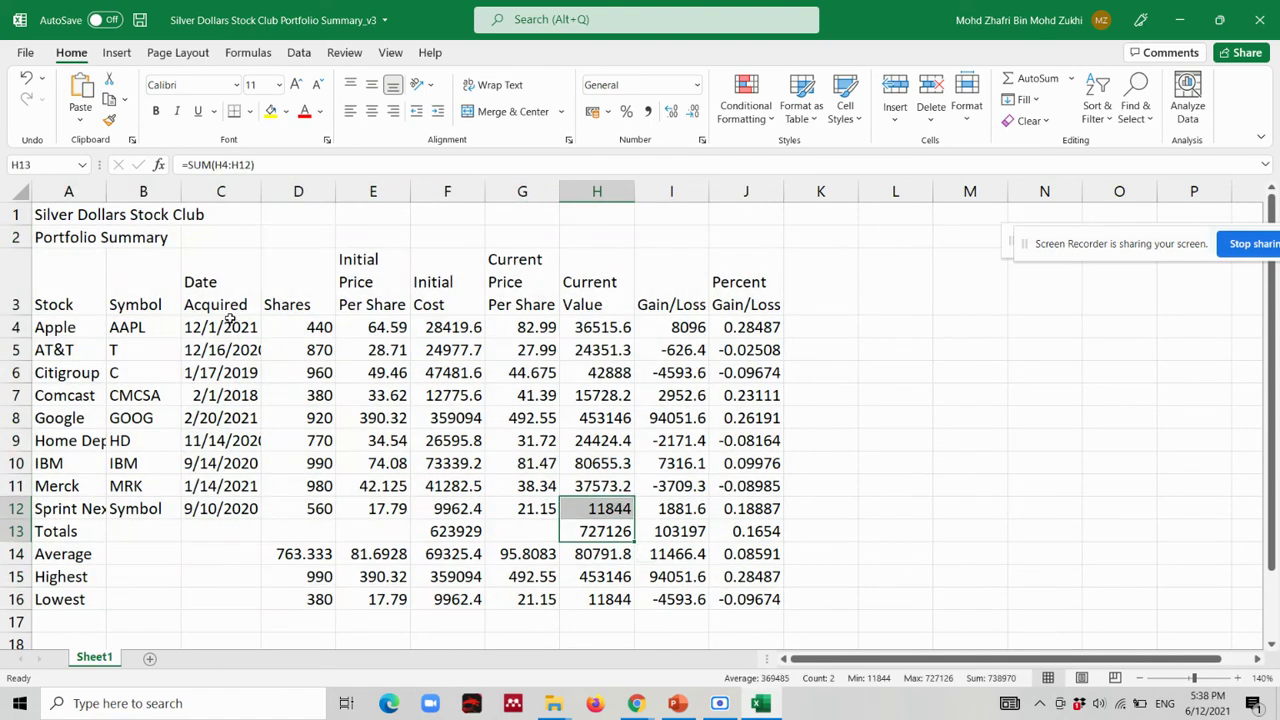
{"action": "left_click", "coordinate": [895, 330]}
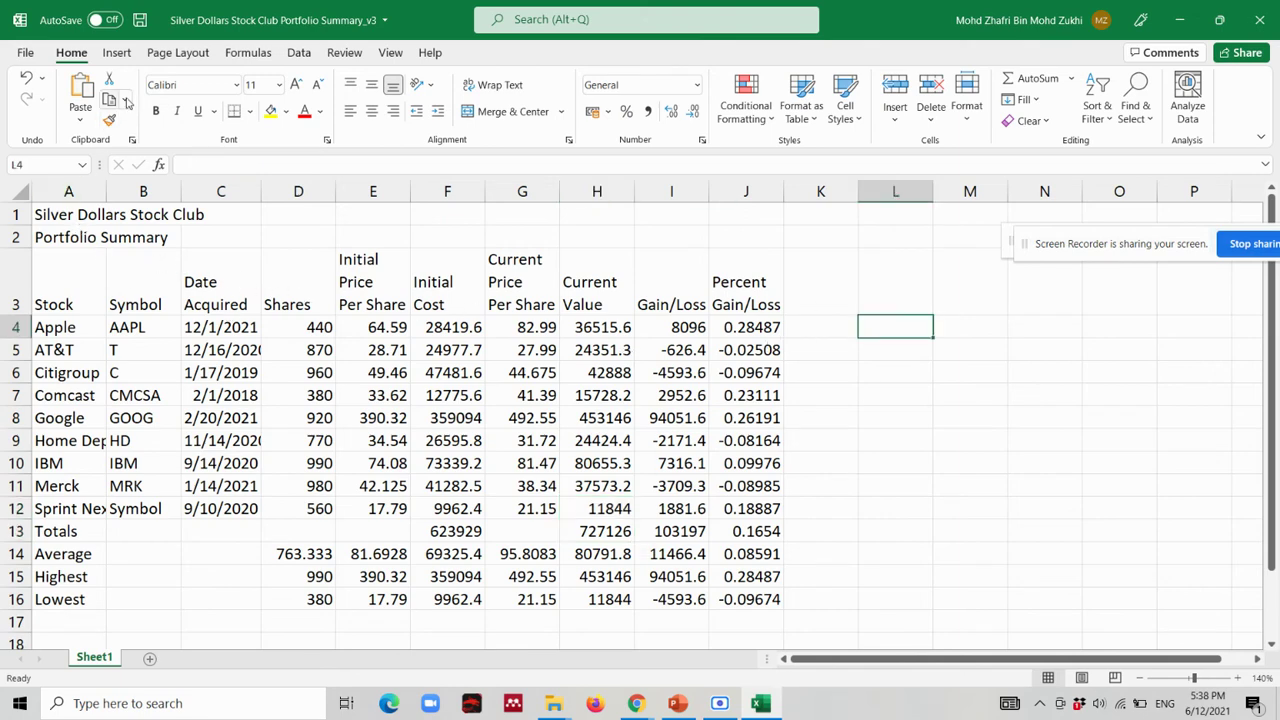
Apply a new theme from the Page Layout Themes gallery, then switch to the Google Meet window.
{"action": "left_click", "coordinate": [165, 55]}
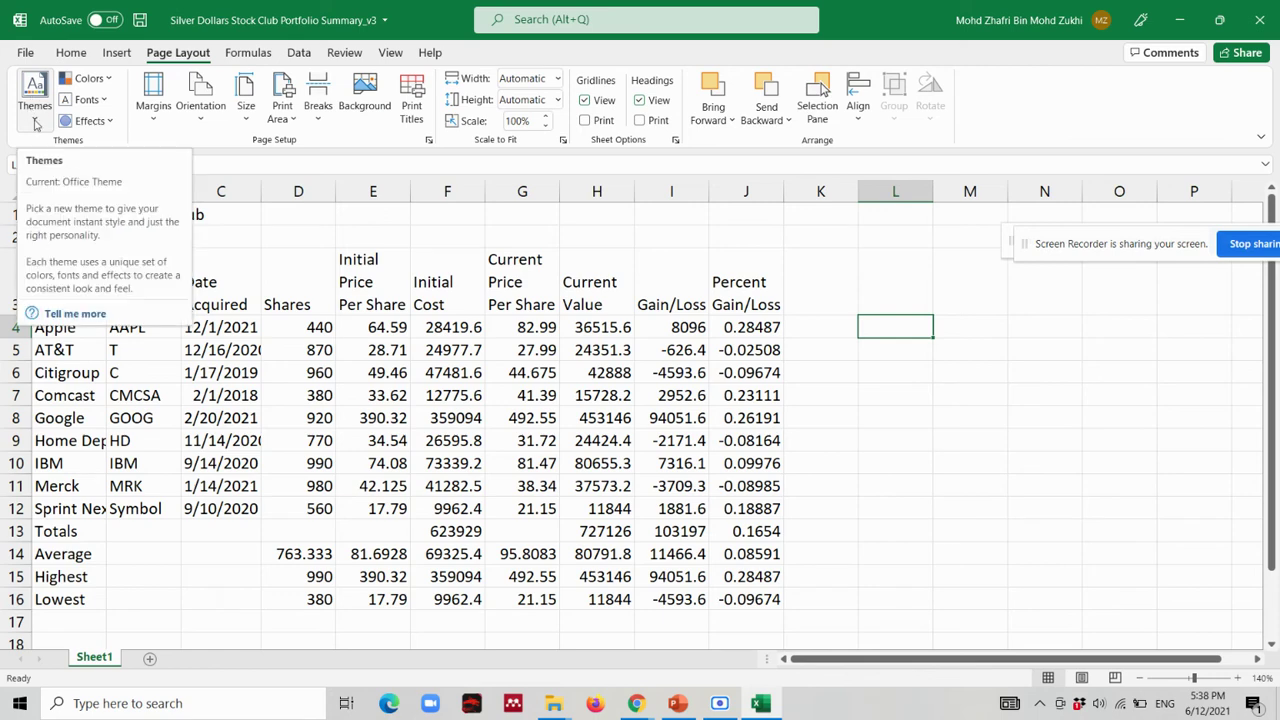
{"action": "left_click", "coordinate": [35, 122]}
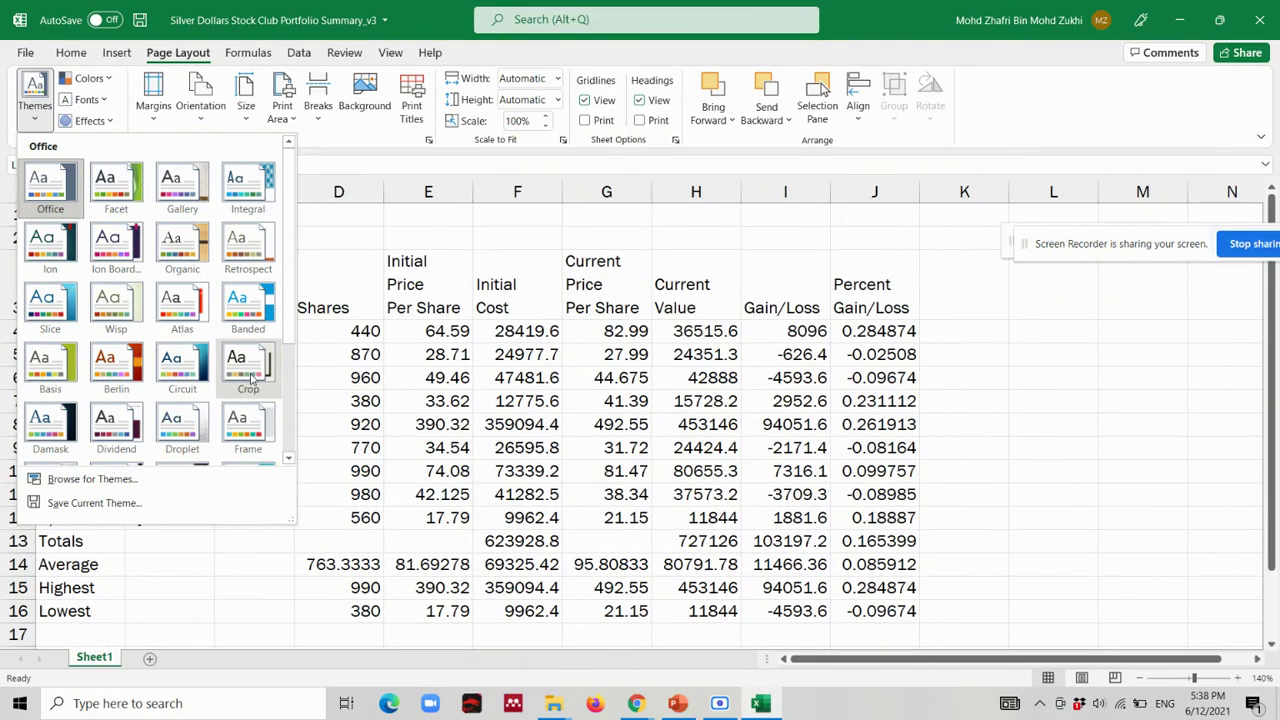
{"action": "left_click", "coordinate": [1070, 331]}
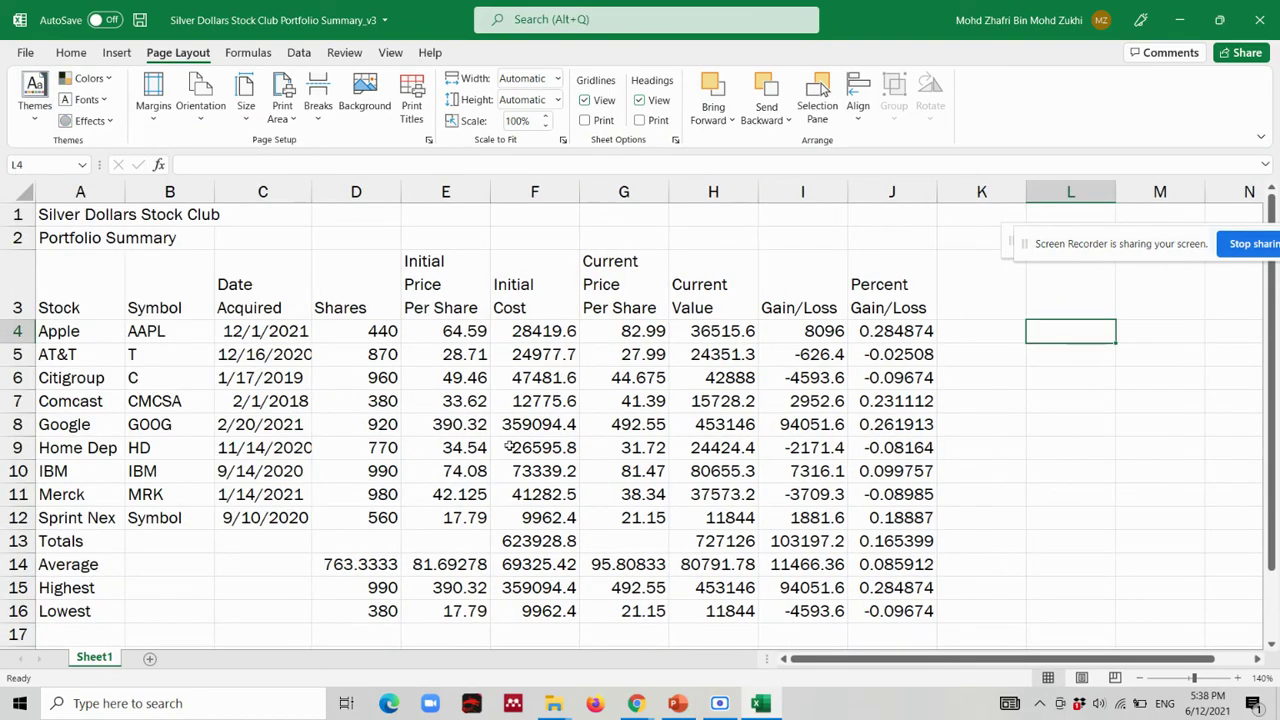
{"action": "left_click", "coordinate": [640, 705]}
{"action": "left_click", "coordinate": [780, 625]}
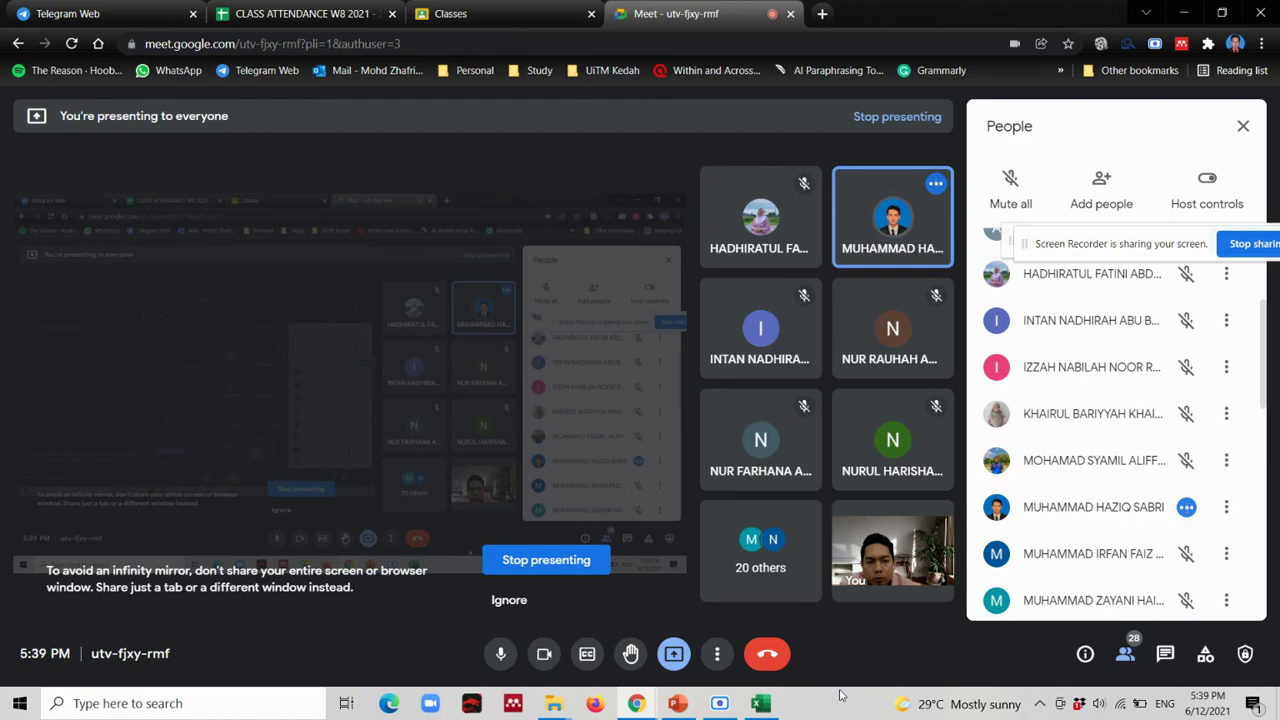
Return to the Franklin Gothic Book themed workbook on the Home tab and select J4's Percent Gain/Loss.
{"action": "left_click", "coordinate": [760, 703]}
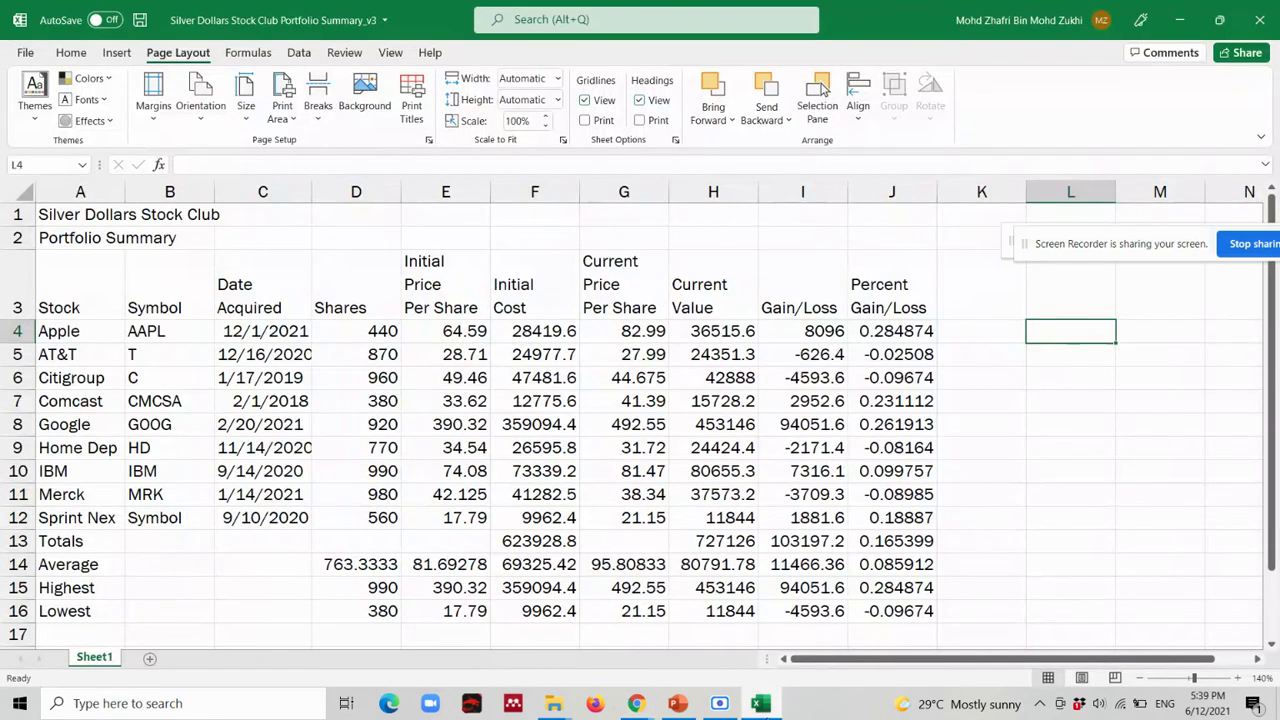
{"action": "left_click", "coordinate": [88, 56]}
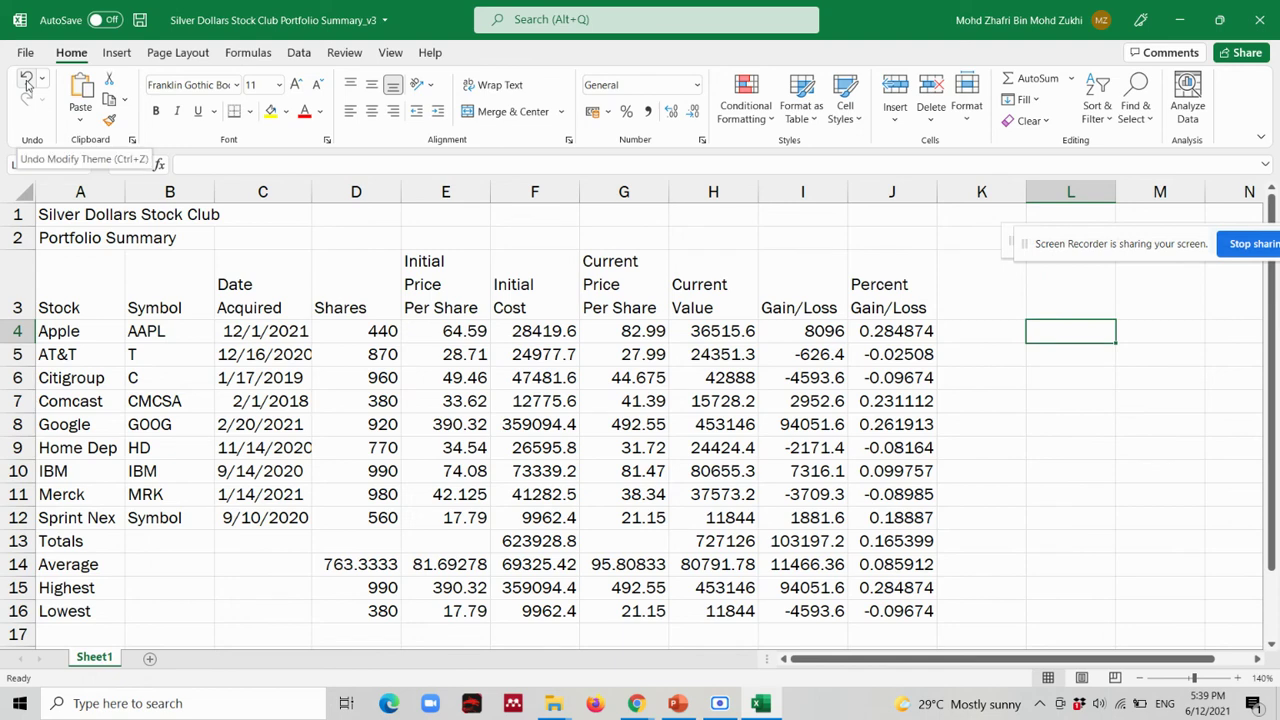
{"action": "left_click", "coordinate": [952, 340]}
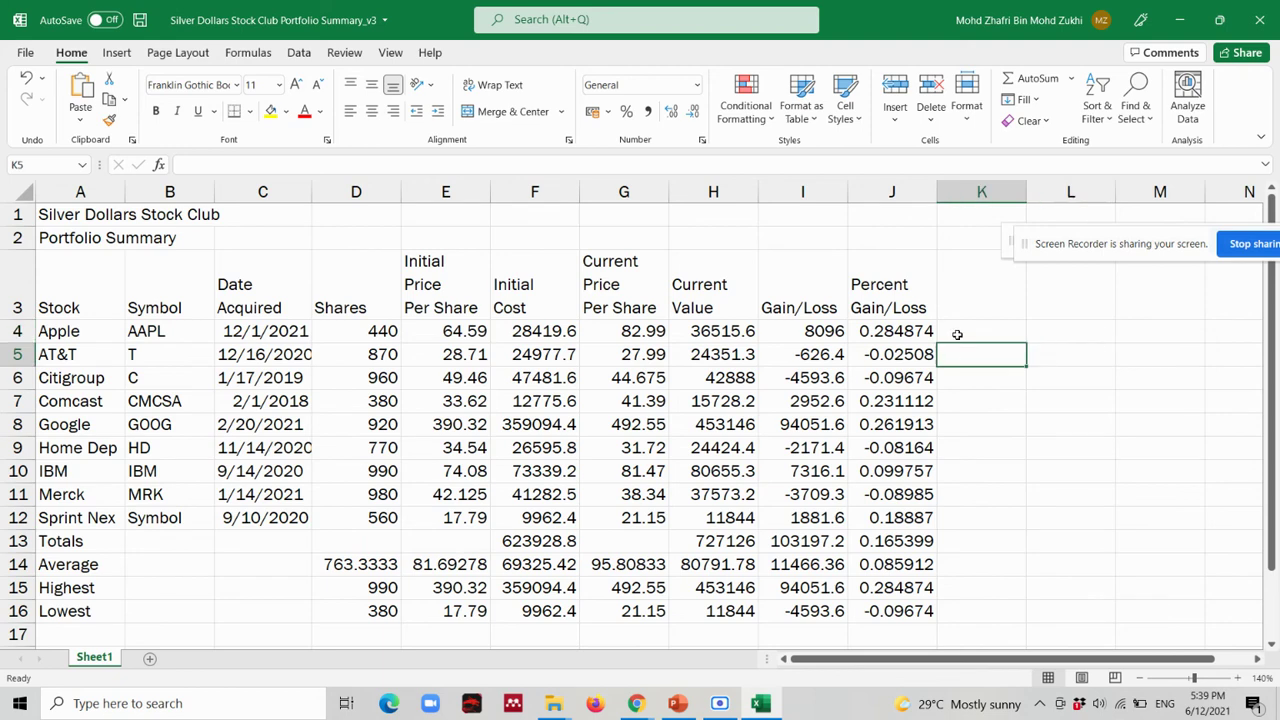
{"action": "left_click", "coordinate": [908, 334]}
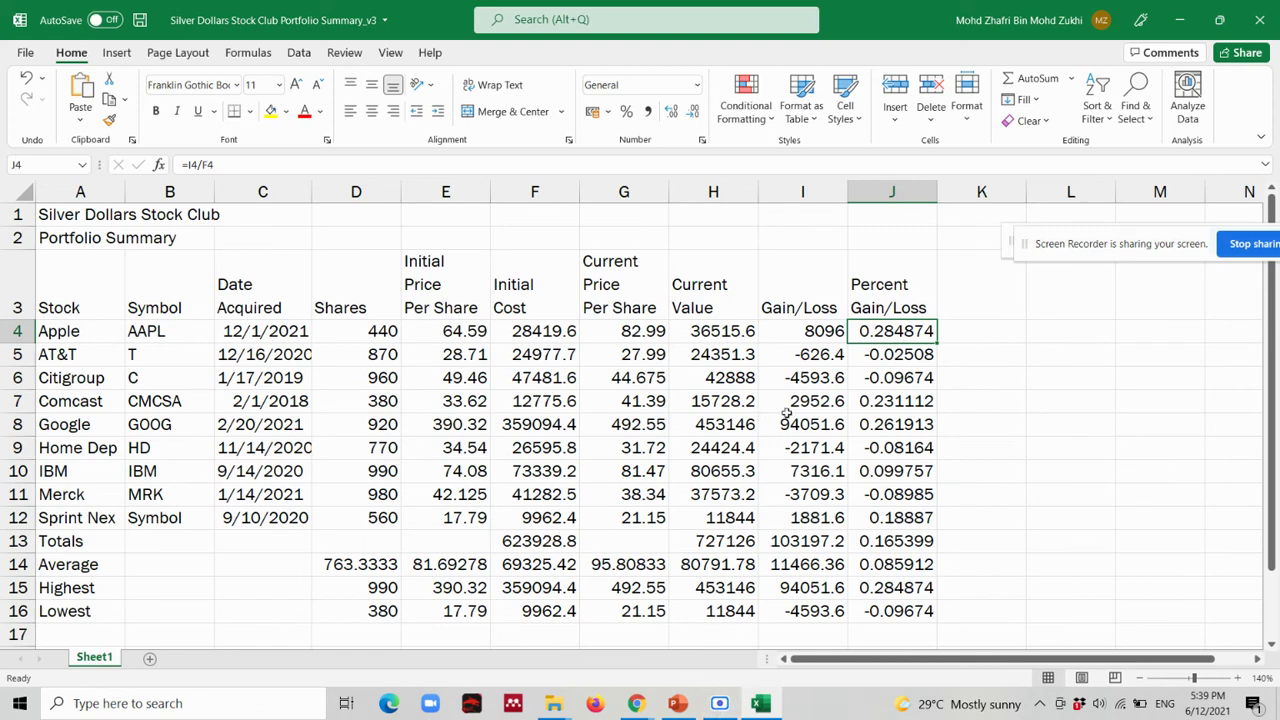
Page through the lesson slides to the one on formatting worksheet titles.
{"action": "mouse_move", "coordinate": [687, 708]}
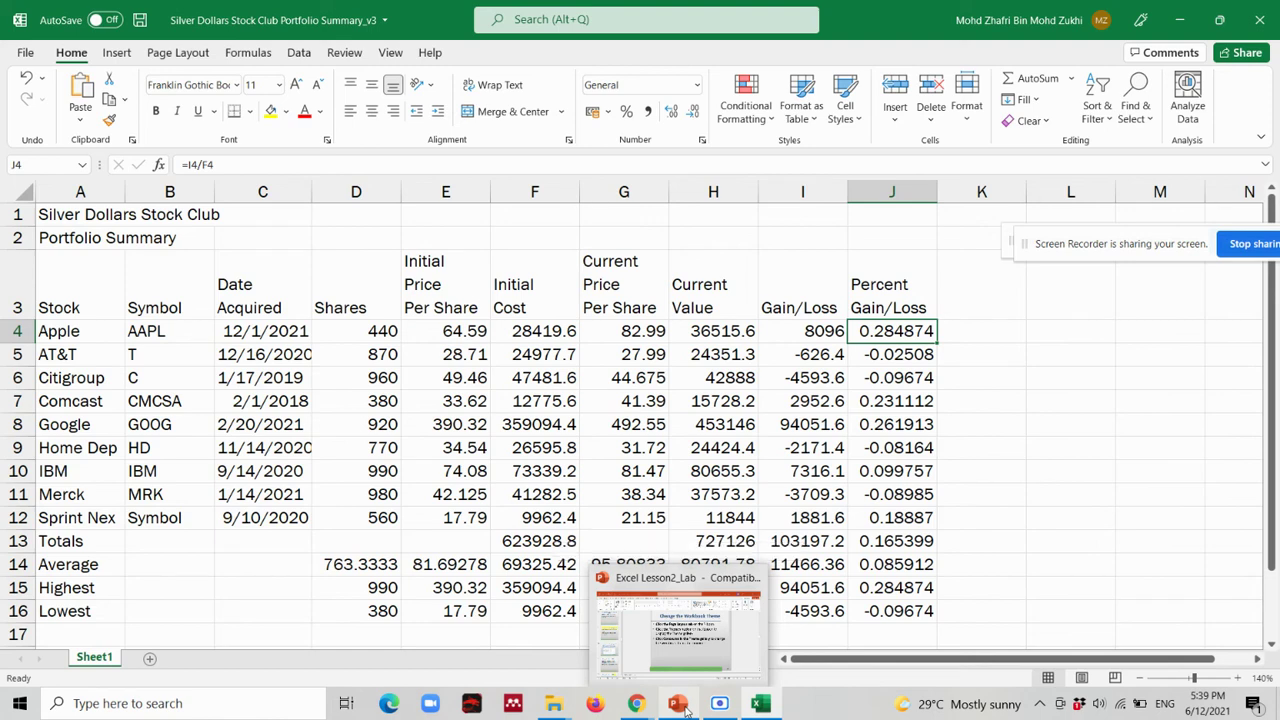
{"action": "left_click", "coordinate": [687, 708]}
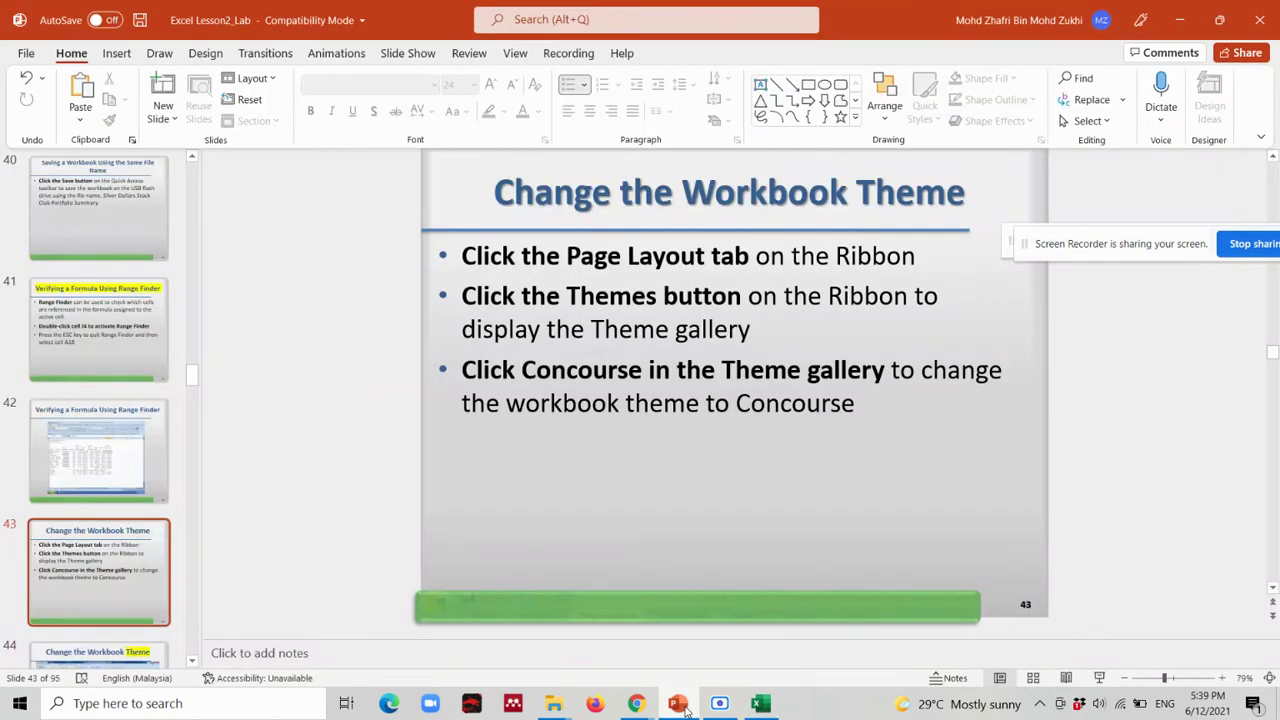
{"action": "scroll", "coordinate": [95, 485], "scroll_direction": "down", "scroll_amount": 2}
{"action": "scroll", "coordinate": [95, 485], "scroll_direction": "down", "scroll_amount": 3}
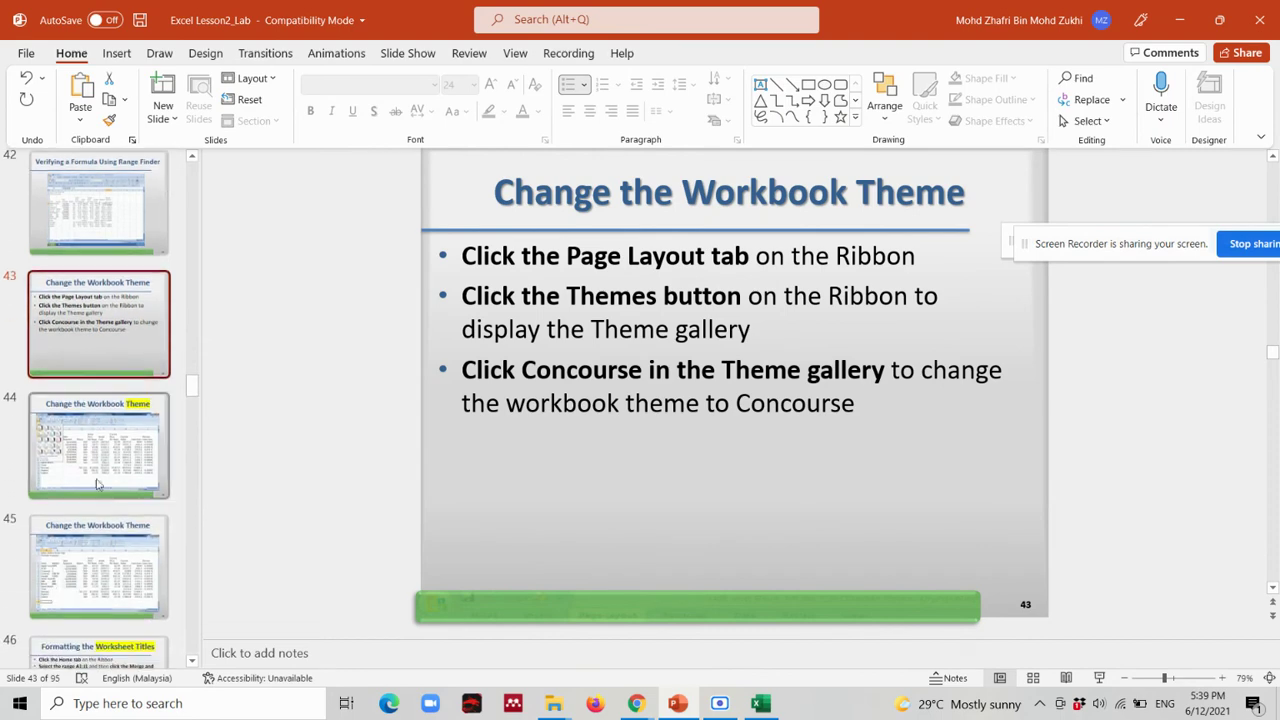
{"action": "left_click", "coordinate": [95, 480]}
{"action": "scroll", "coordinate": [110, 453], "scroll_direction": "down", "scroll_amount": 2}
{"action": "left_click", "coordinate": [110, 453]}
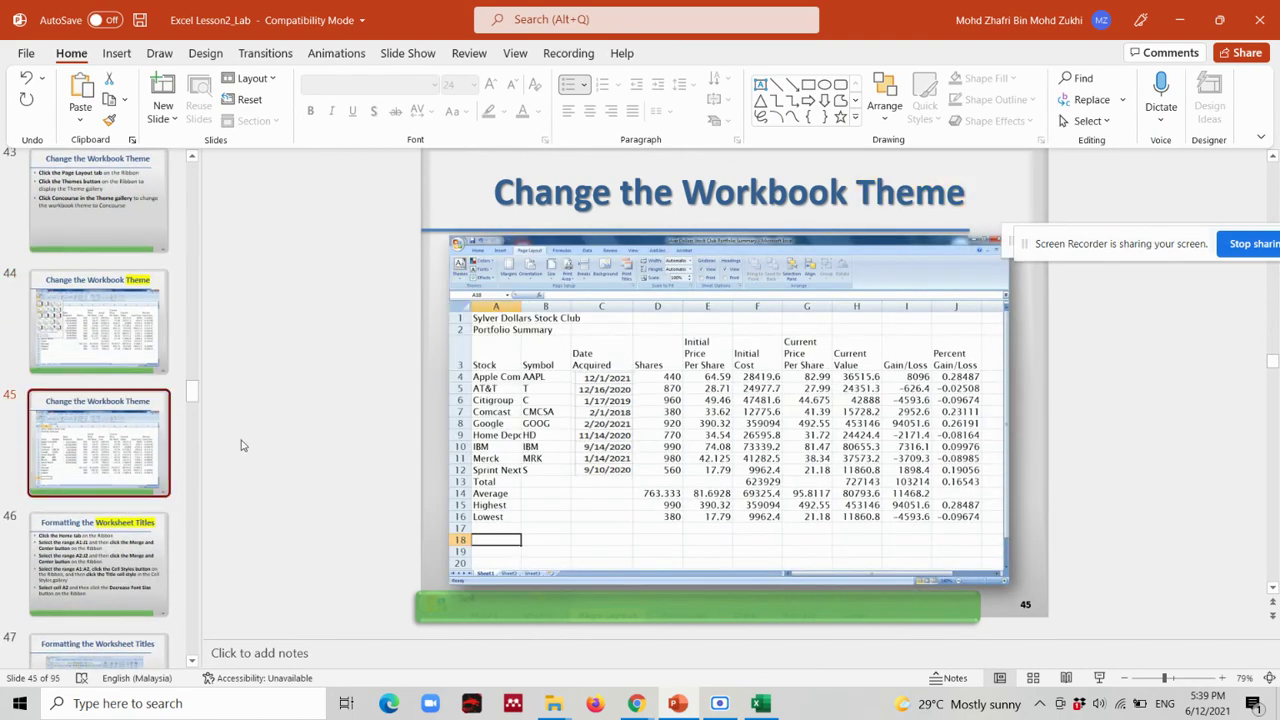
{"action": "key", "text": "alt+Tab"}
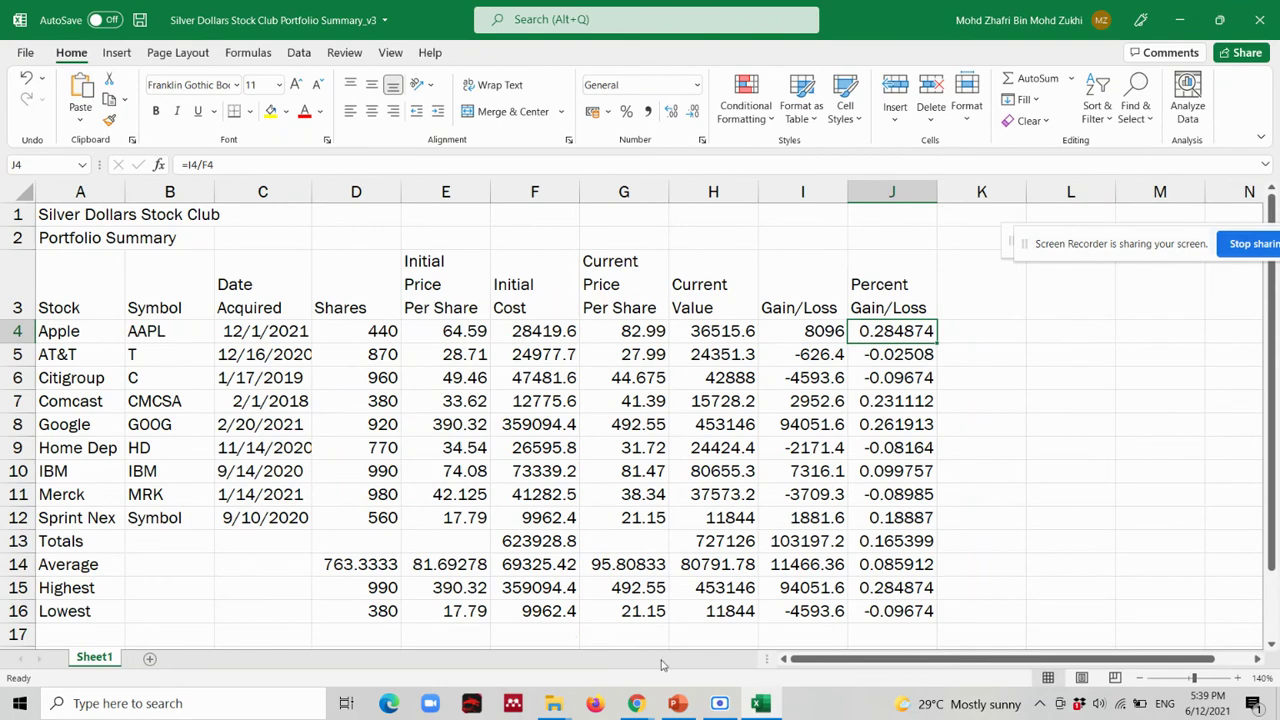
{"action": "left_click", "coordinate": [694, 705]}
{"action": "left_click", "coordinate": [126, 556]}
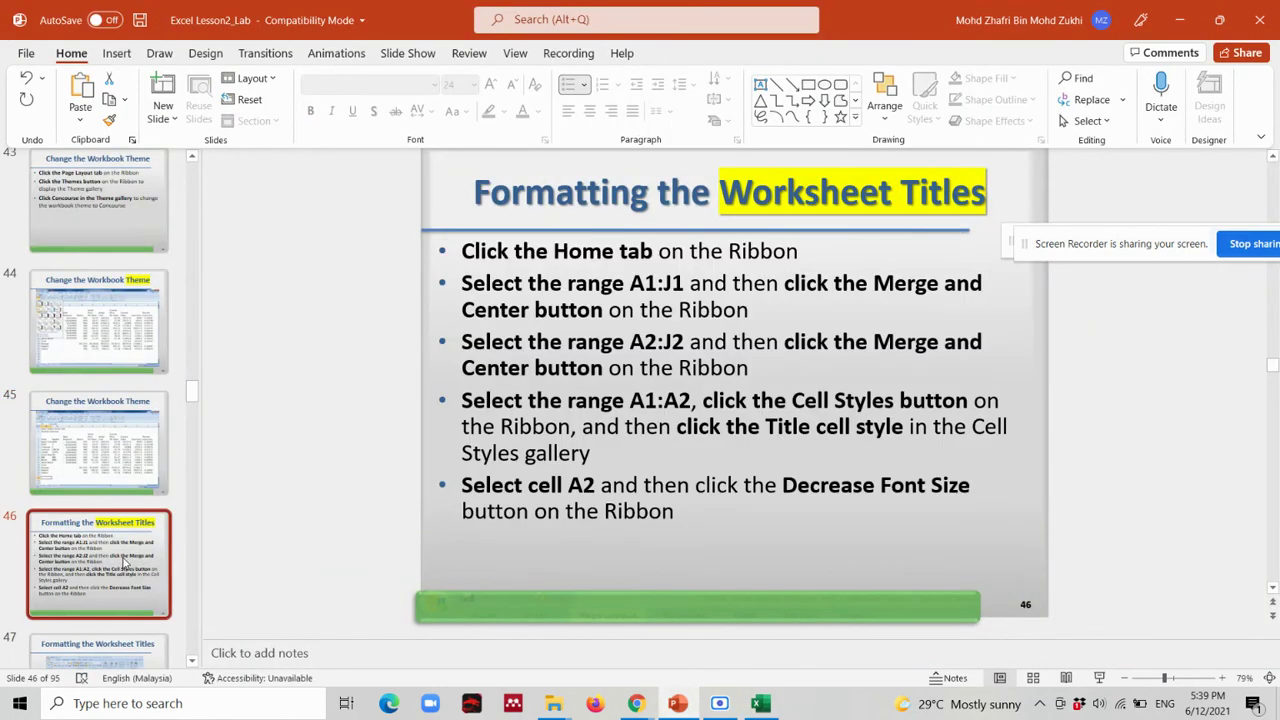
{"action": "key", "text": "alt+Tab"}
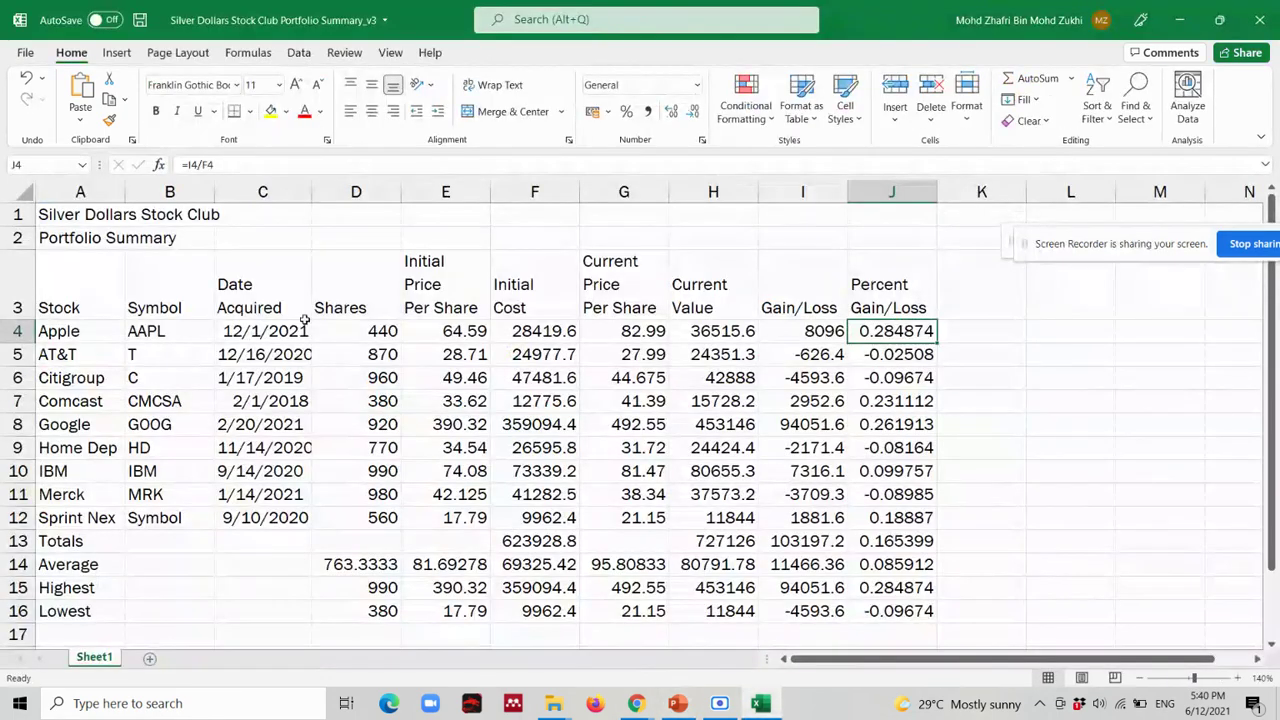
Merge and center the Silver Dollars Stock Club title across A1:J1.
{"action": "left_click_drag", "start_coordinate": [57, 216], "coordinate": [905, 612]}
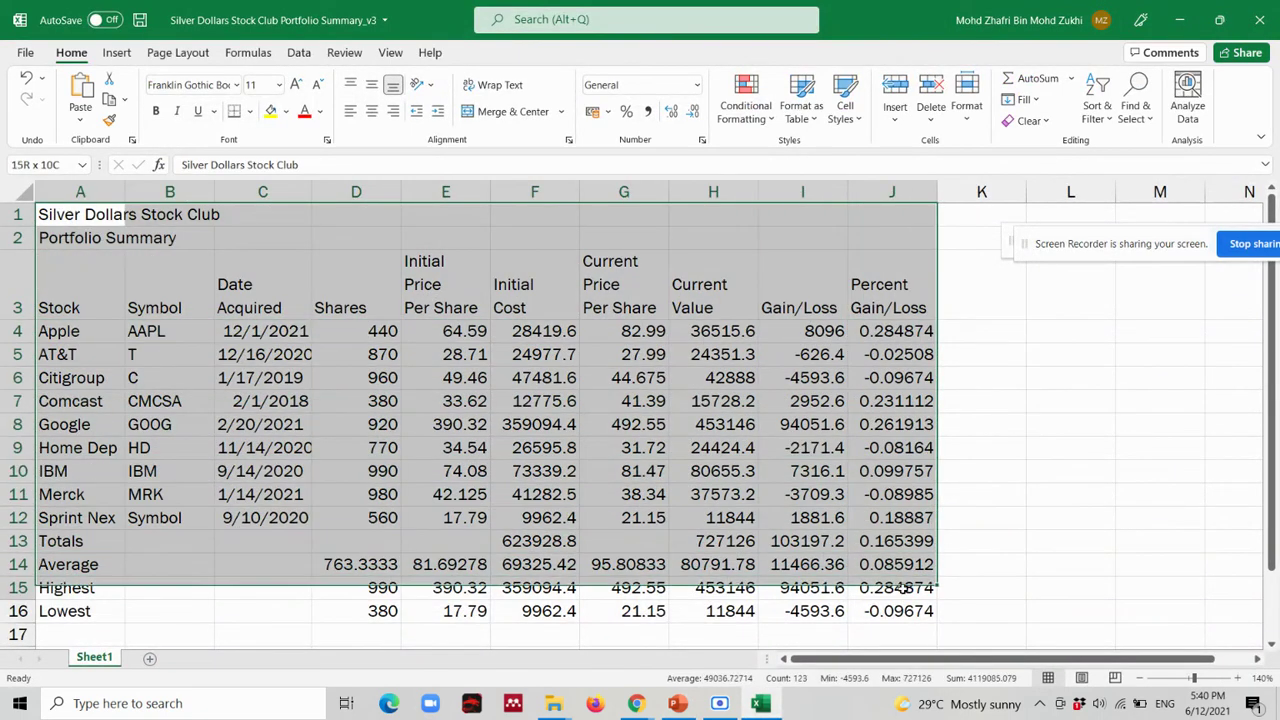
{"action": "left_click", "coordinate": [1028, 518]}
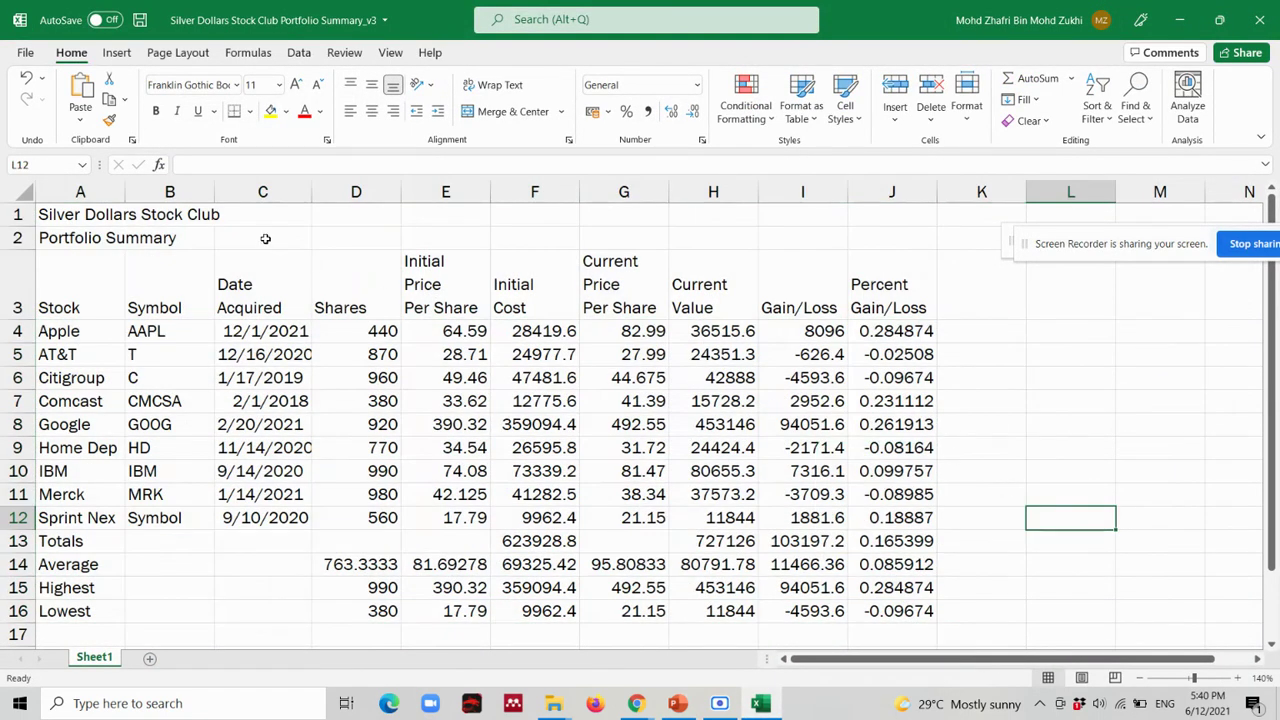
{"action": "left_click", "coordinate": [58, 216]}
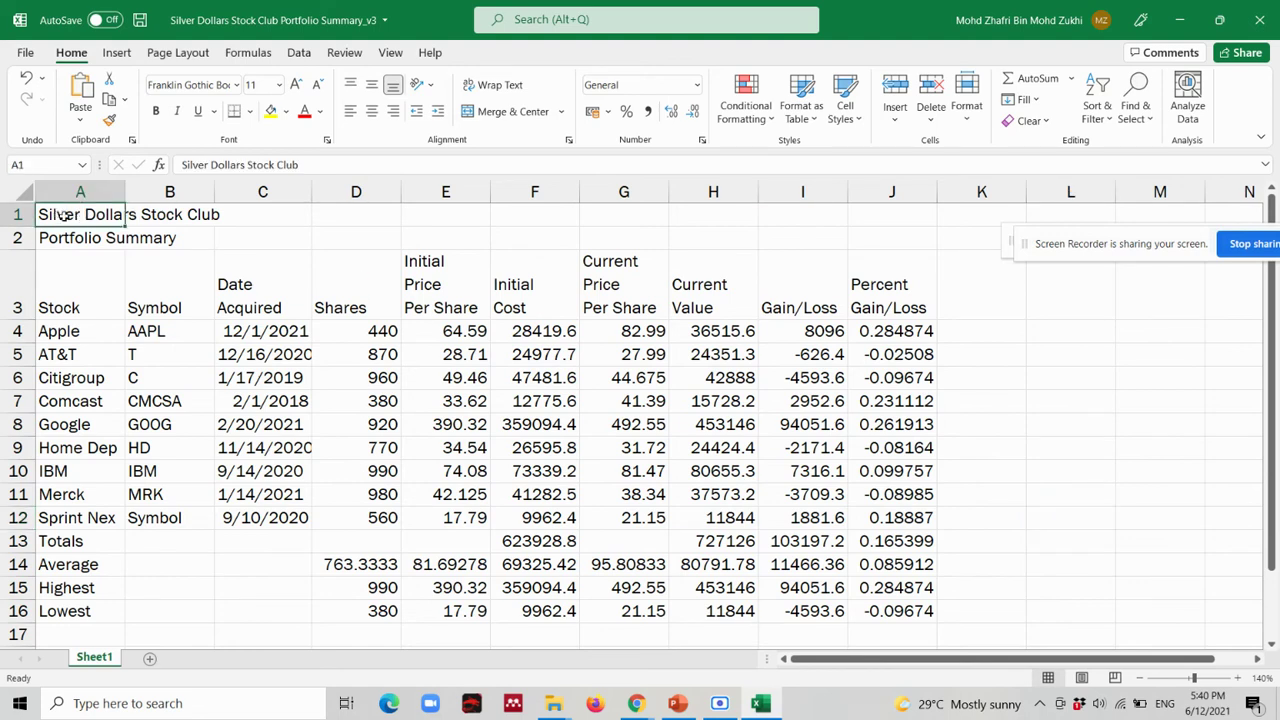
{"action": "left_click", "coordinate": [74, 234]}
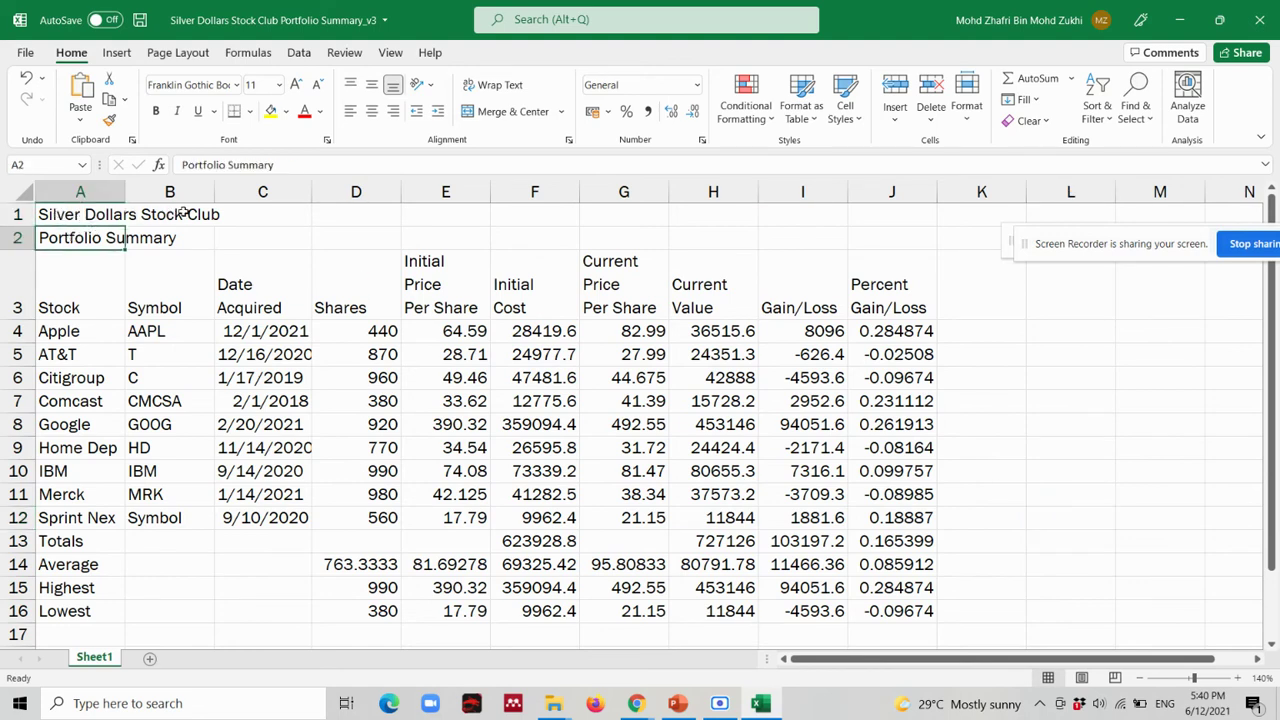
{"action": "left_click", "coordinate": [250, 290]}
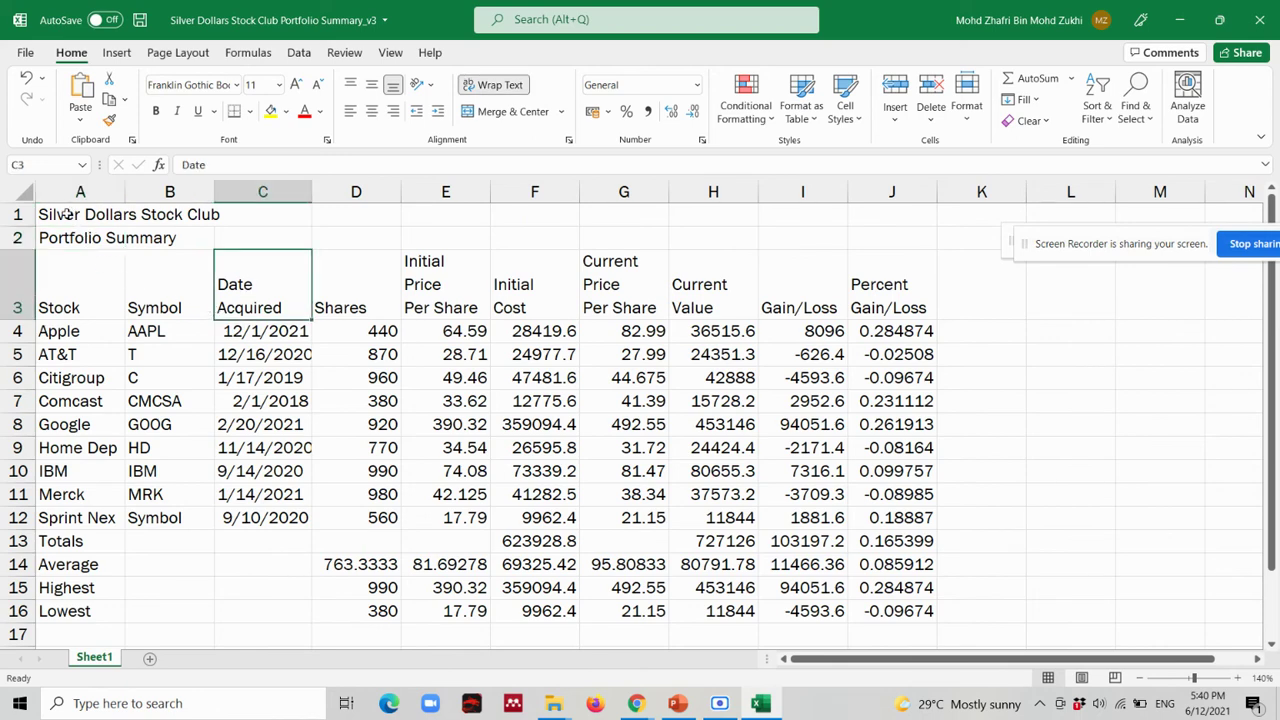
{"action": "left_click_drag", "start_coordinate": [62, 215], "coordinate": [200, 214]}
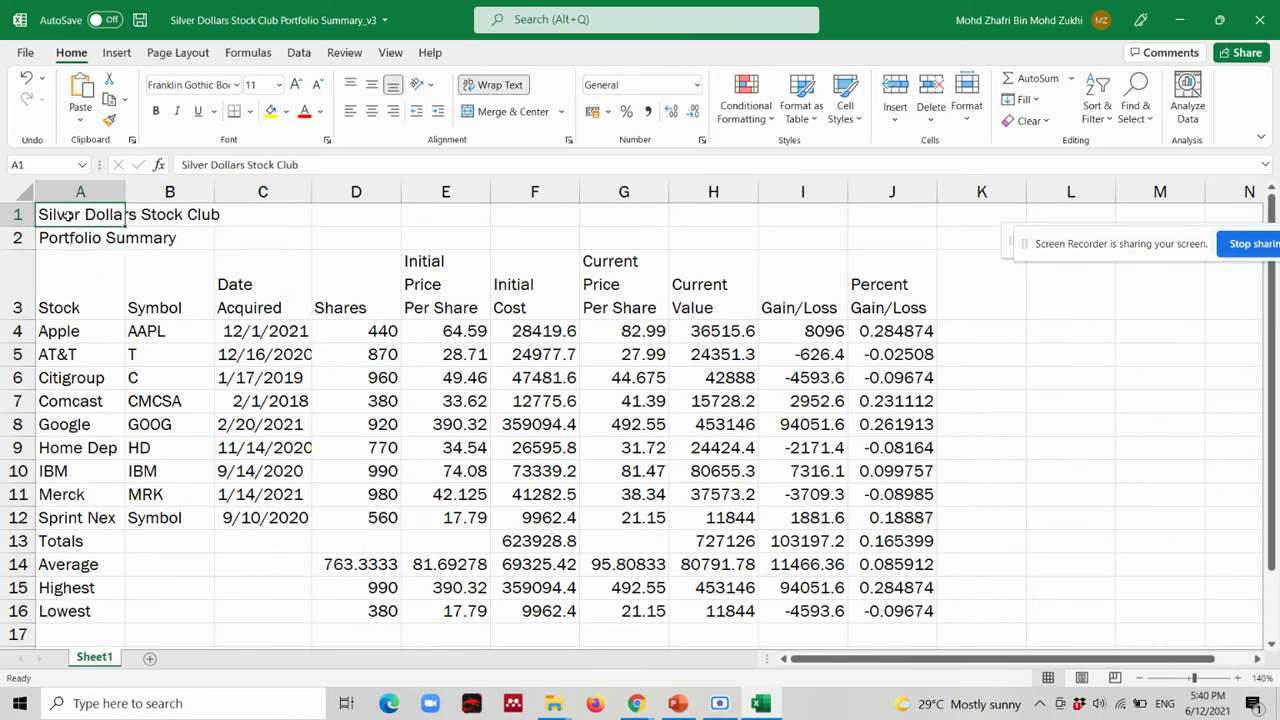
{"action": "left_click", "coordinate": [168, 280]}
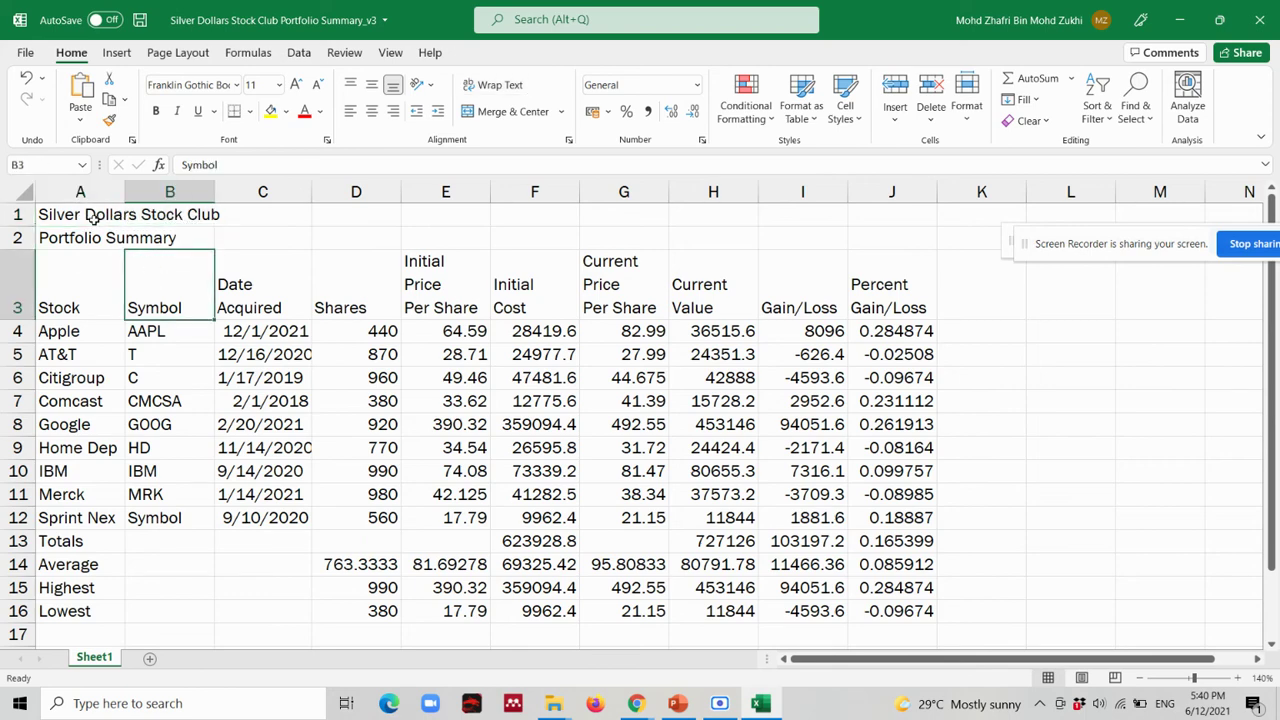
{"action": "left_click", "coordinate": [68, 214]}
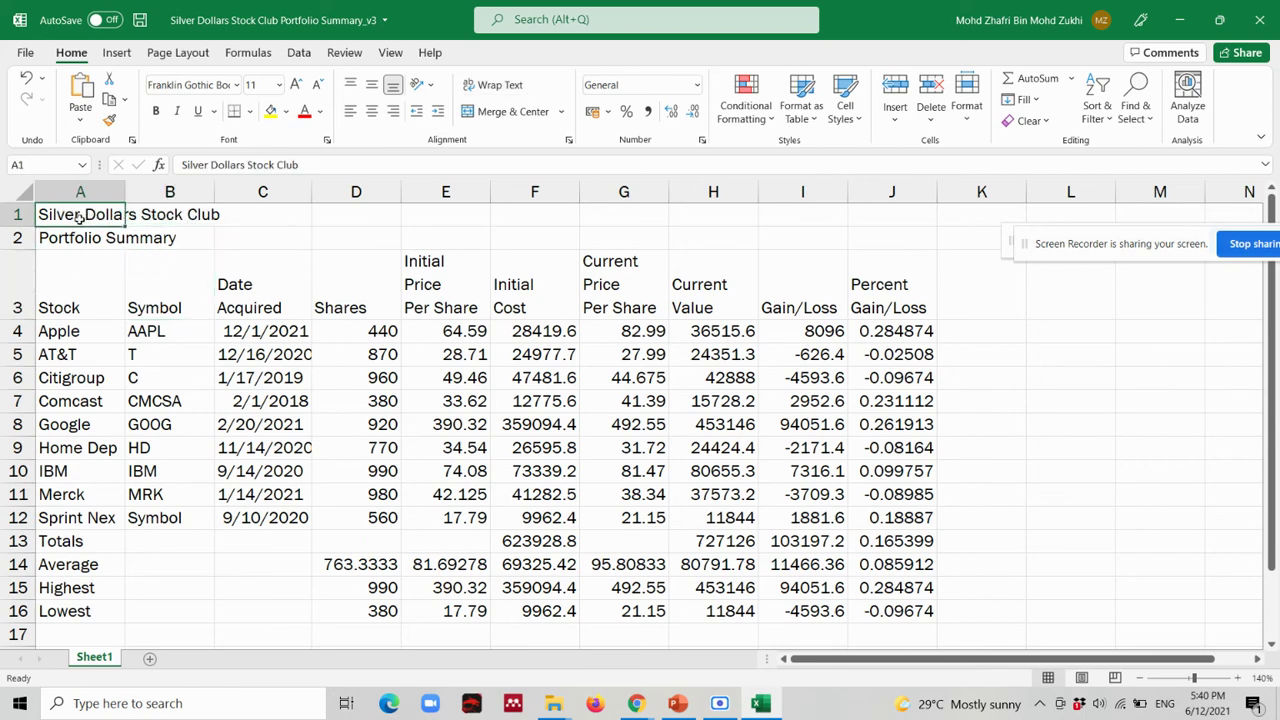
{"action": "left_click_drag", "start_coordinate": [82, 216], "coordinate": [894, 210]}
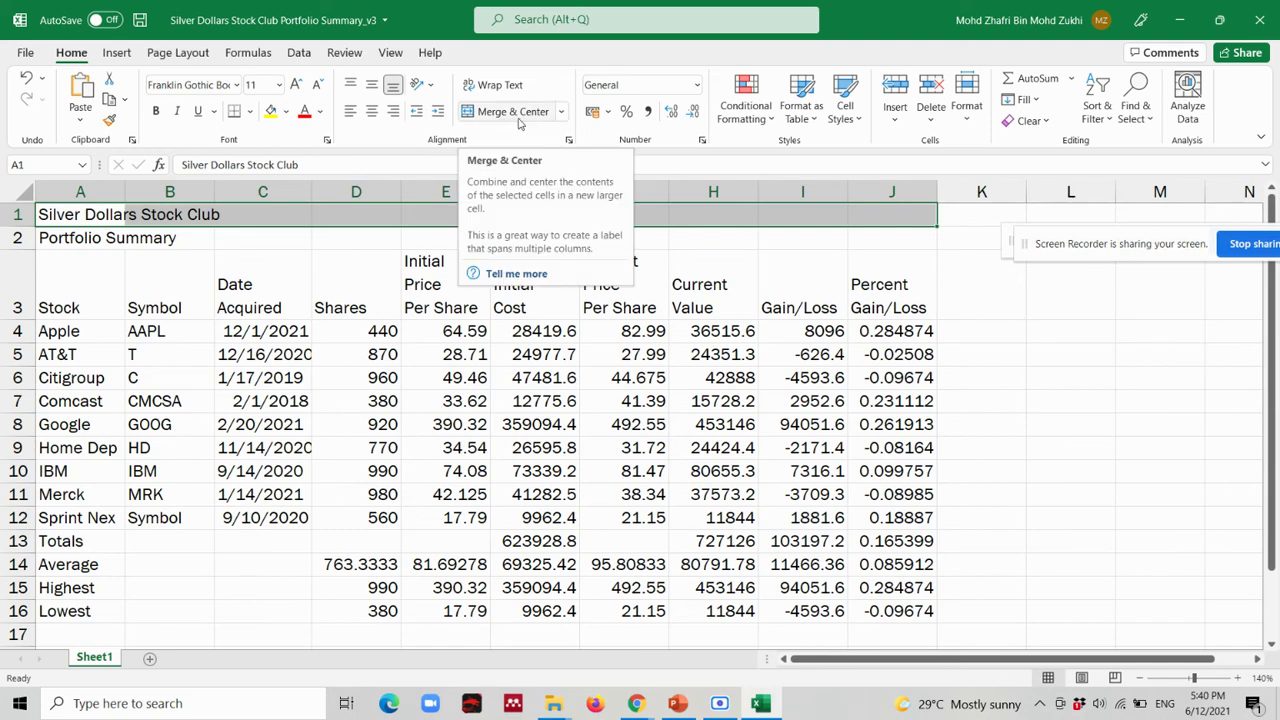
{"action": "left_click", "coordinate": [518, 115]}
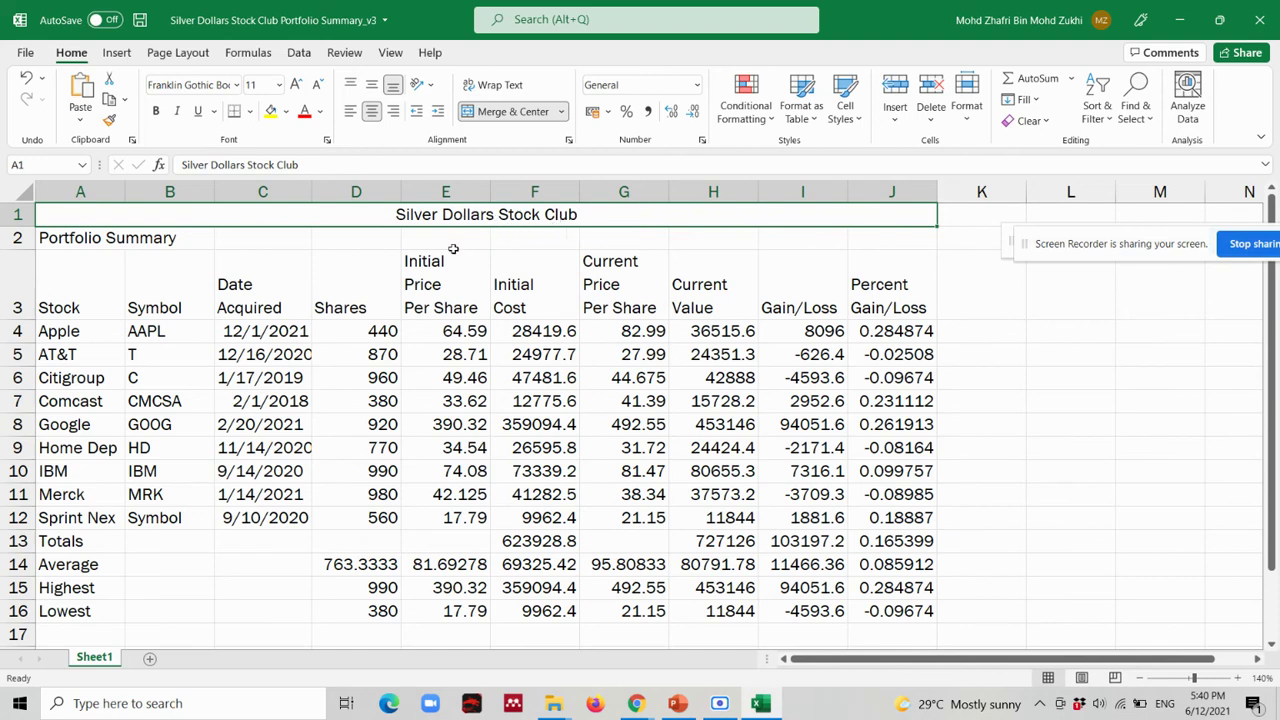
Merge and center Portfolio Summary across A2:J2, check both merged rows, and return to the slides.
{"action": "left_click", "coordinate": [76, 240]}
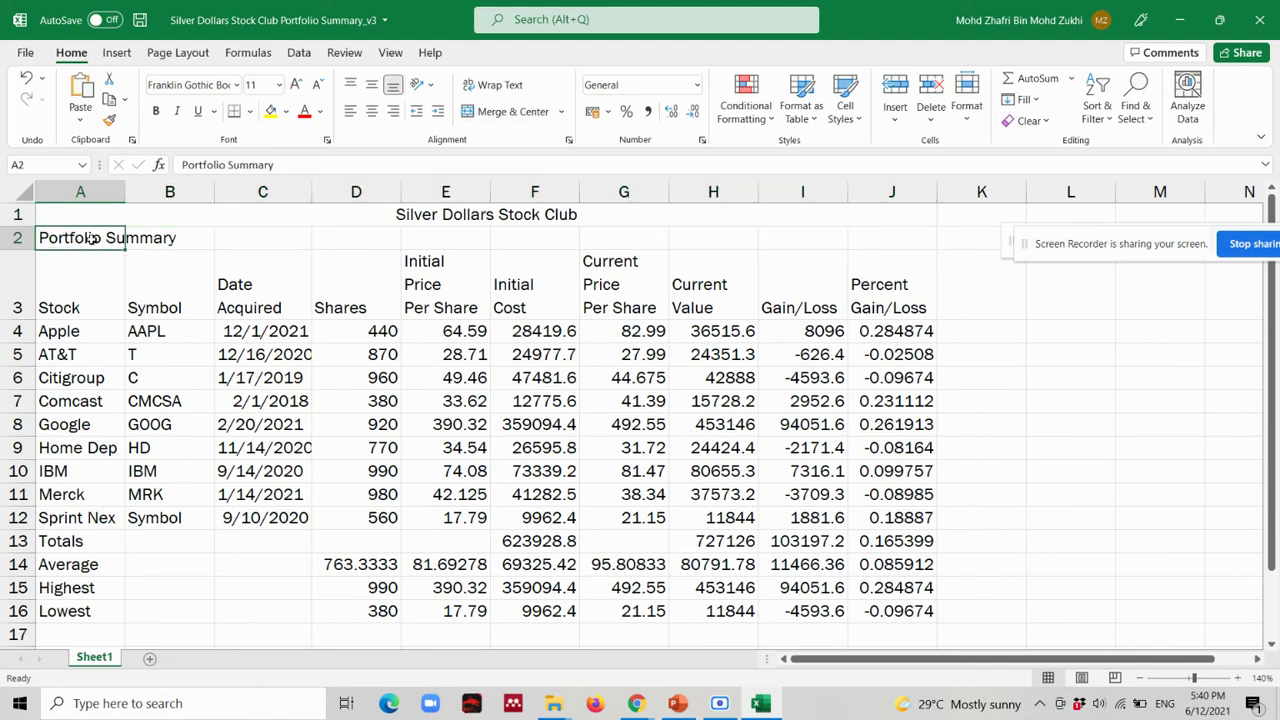
{"action": "left_click_drag", "start_coordinate": [92, 239], "coordinate": [880, 245]}
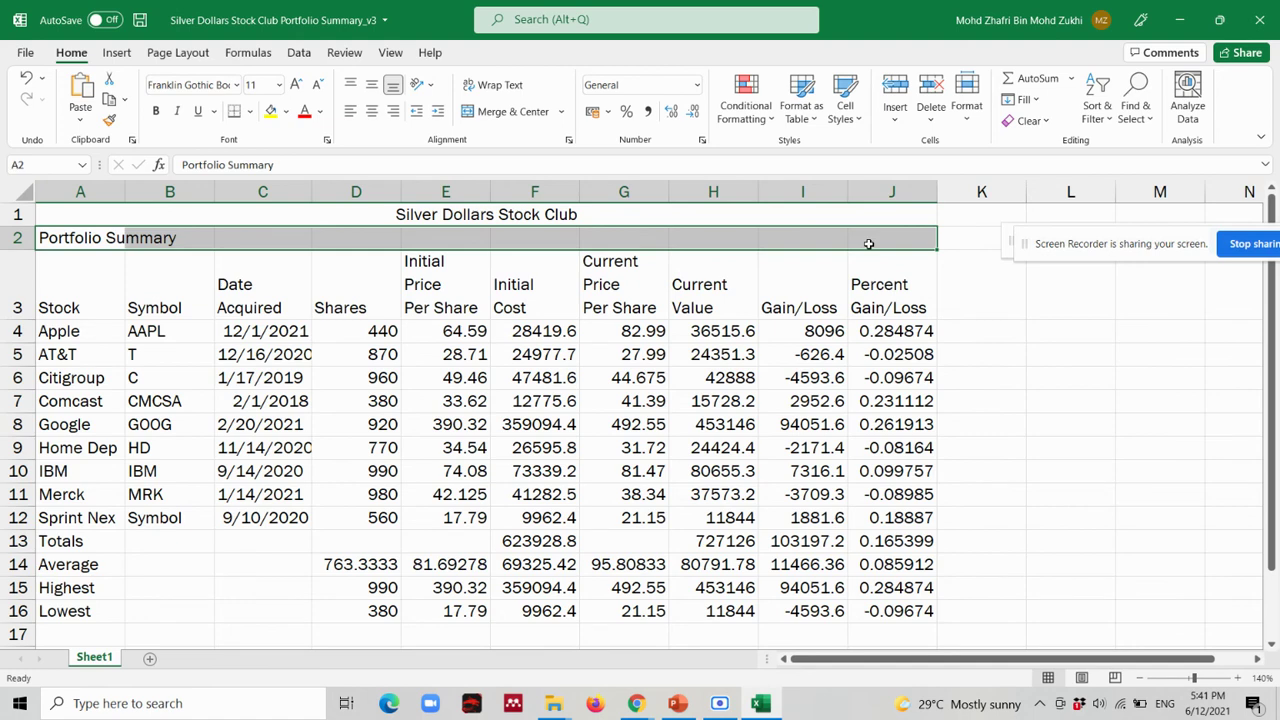
{"action": "left_click", "coordinate": [510, 112]}
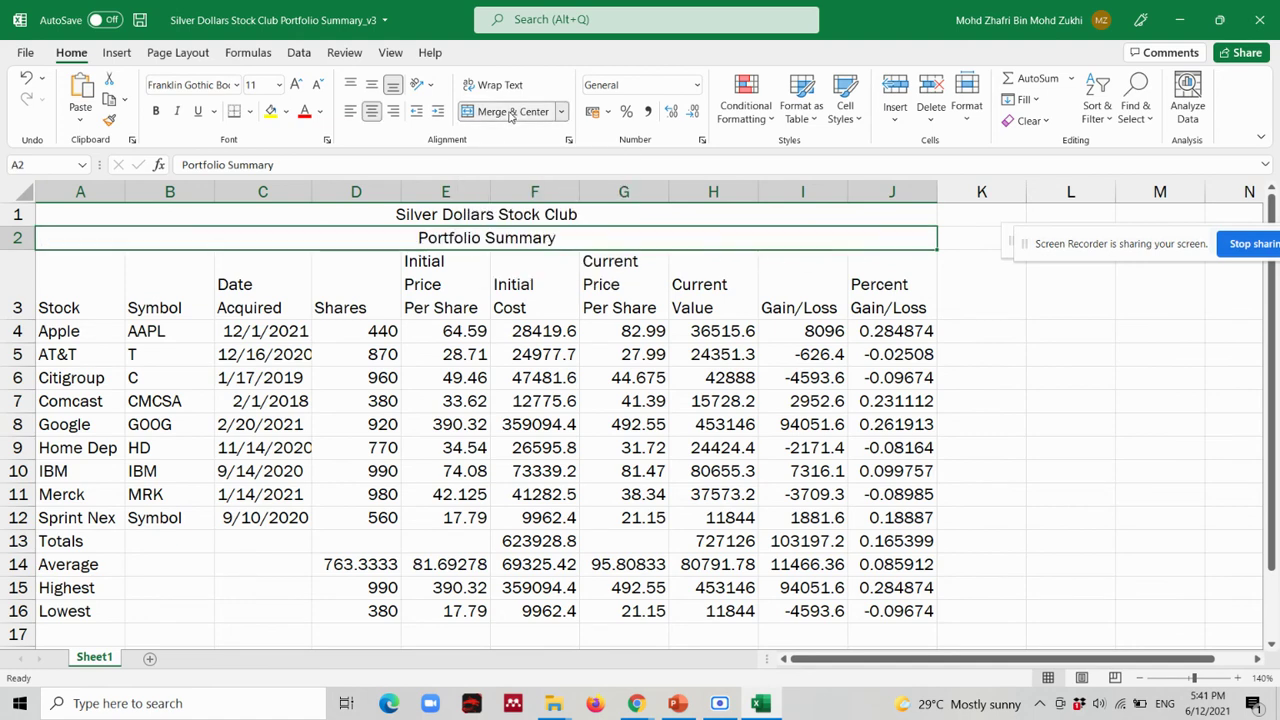
{"action": "left_click", "coordinate": [478, 218]}
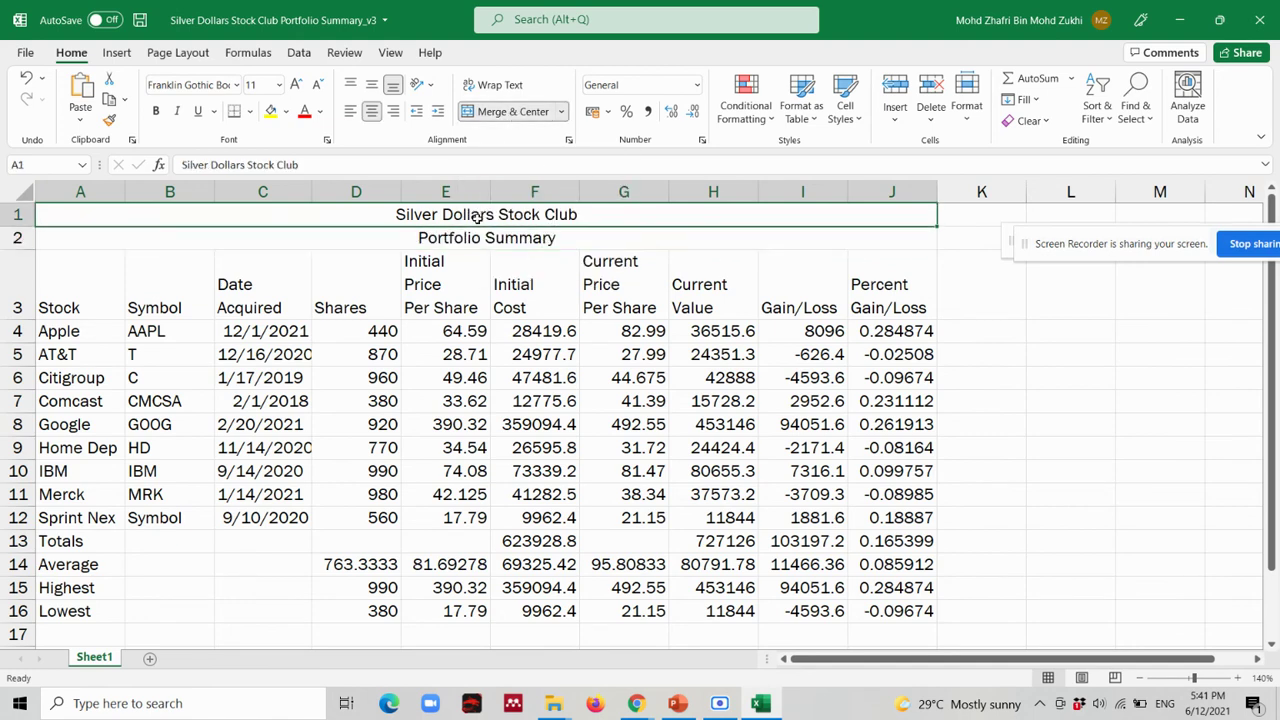
{"action": "left_click", "coordinate": [484, 238]}
{"action": "key", "text": "Up"}
{"action": "left_click", "coordinate": [482, 240]}
{"action": "key", "text": "Up"}
{"action": "left_click", "coordinate": [482, 240]}
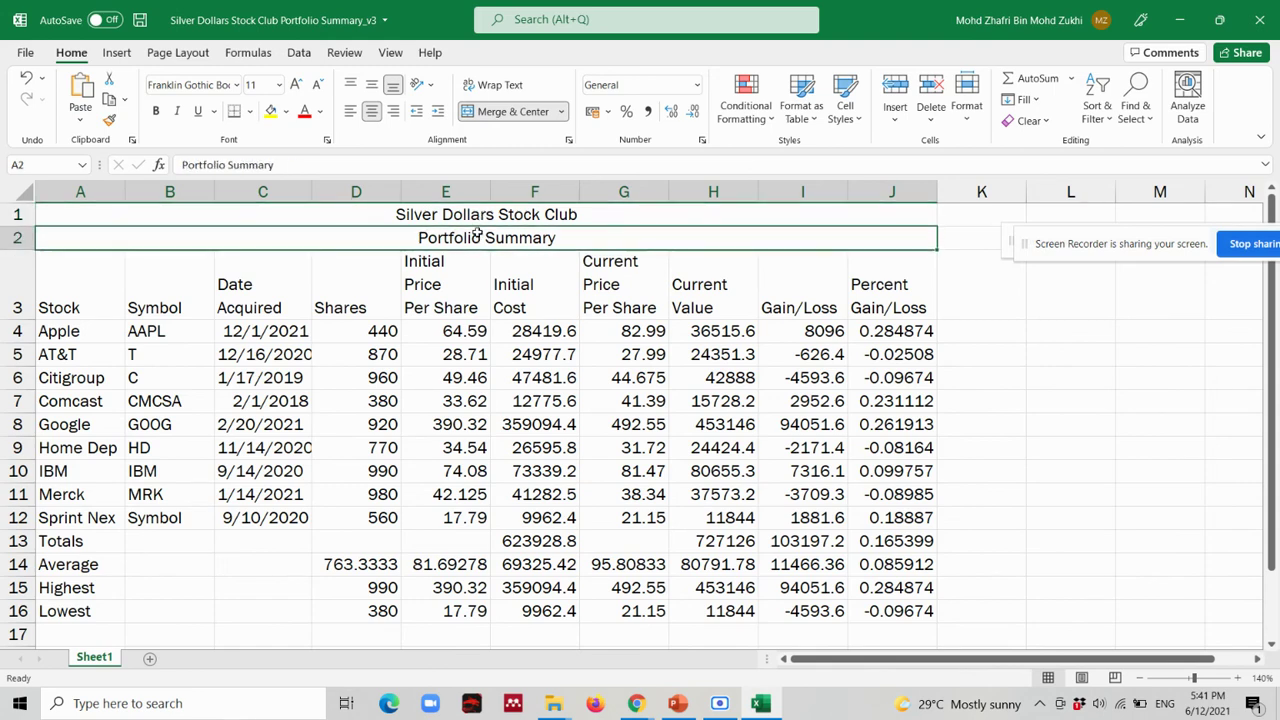
{"action": "key", "text": "Up"}
{"action": "left_click", "coordinate": [480, 238]}
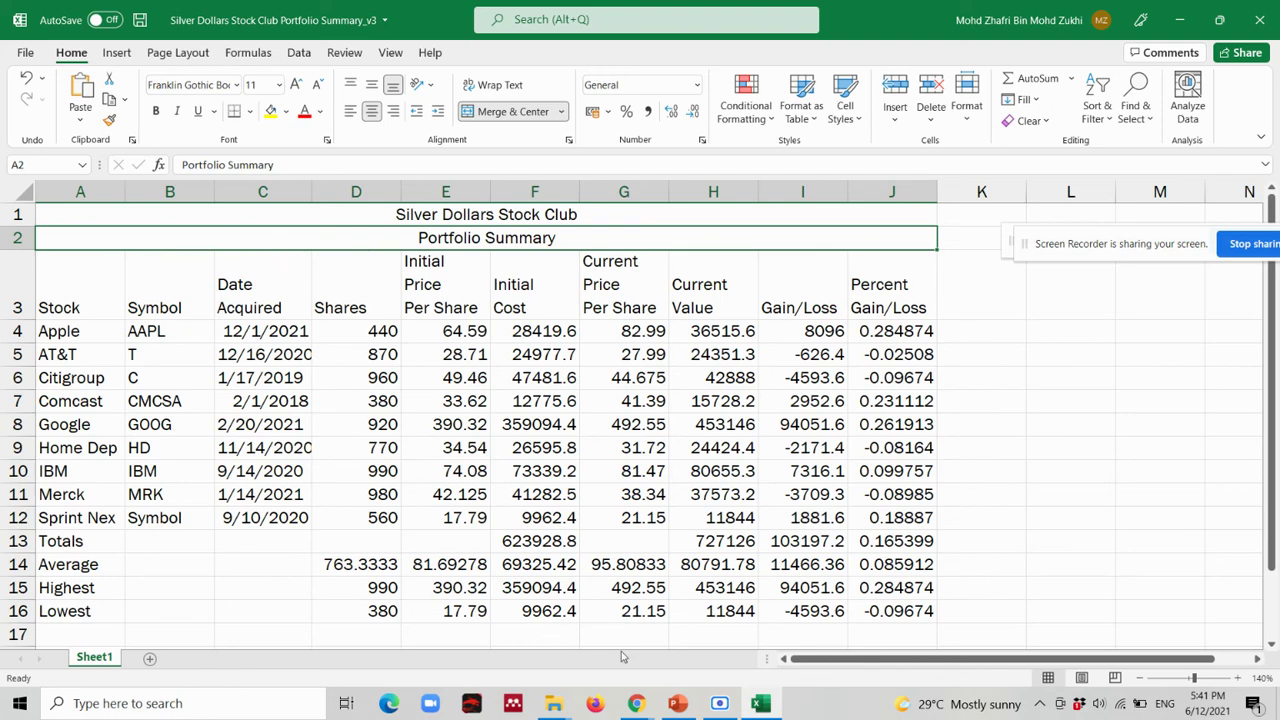
{"action": "left_click", "coordinate": [677, 703]}
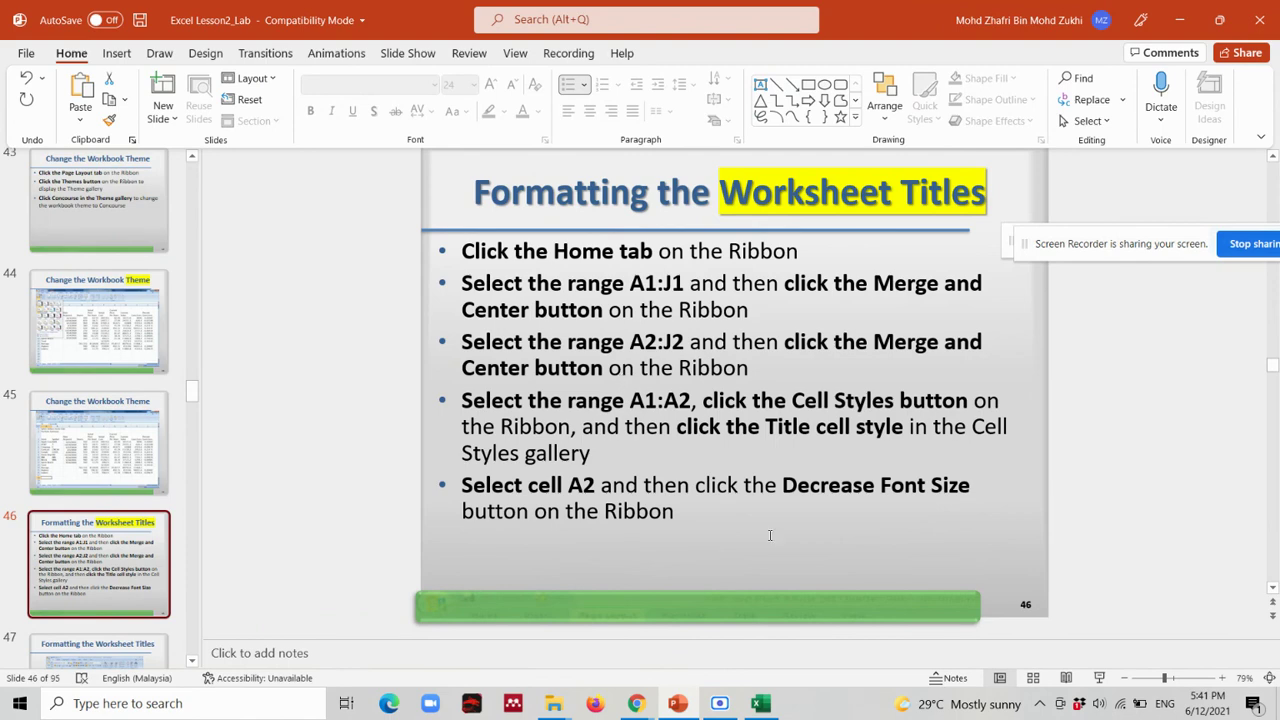
Apply the Title cell style to the merged Silver Dollars Stock Club and Portfolio Summary rows.
{"action": "left_click", "coordinate": [760, 703]}
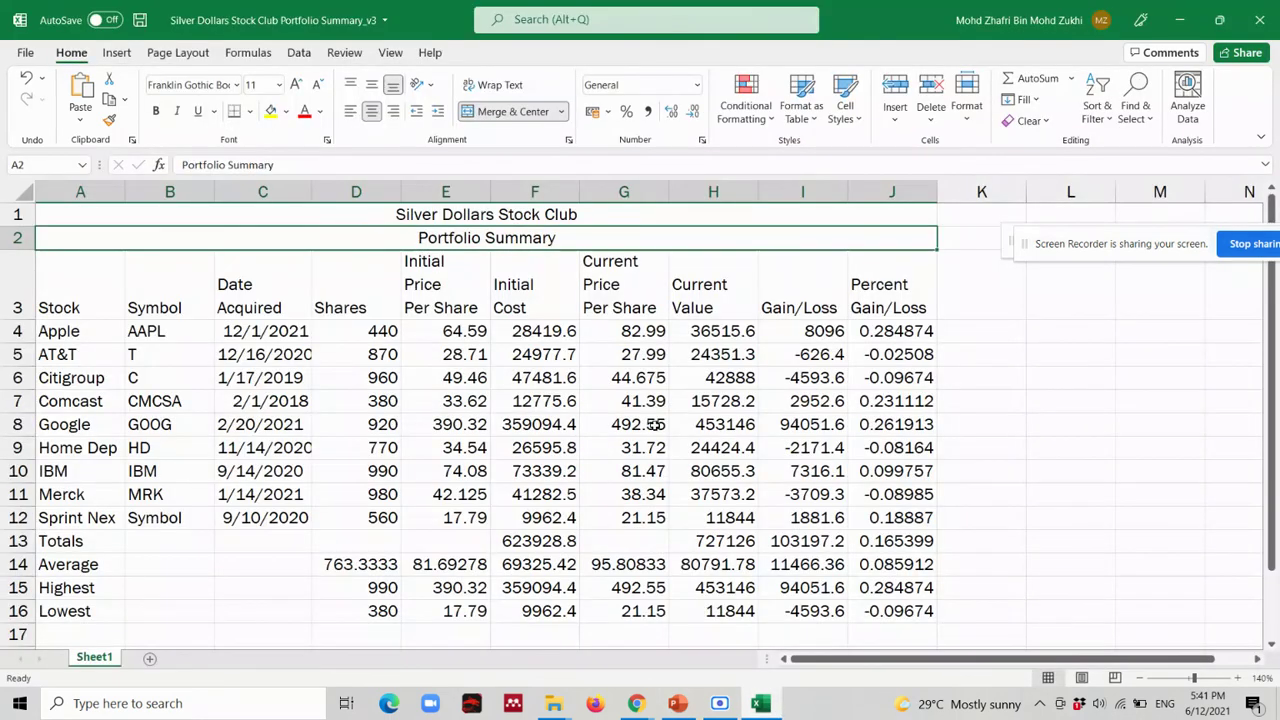
{"action": "left_click", "coordinate": [556, 221]}
{"action": "left_click", "coordinate": [564, 239]}
{"action": "left_click", "coordinate": [578, 214]}
{"action": "left_click", "coordinate": [578, 242]}
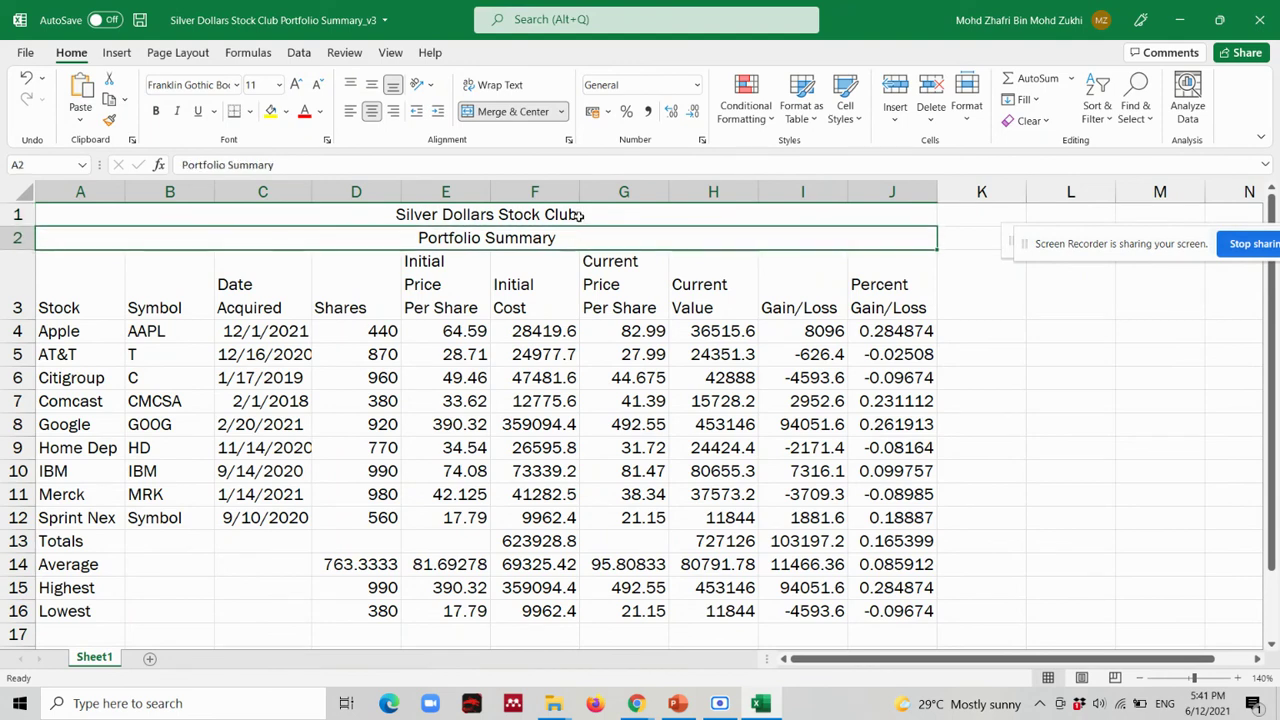
{"action": "left_click", "coordinate": [582, 214]}
{"action": "left_click", "coordinate": [584, 242]}
{"action": "left_click", "coordinate": [379, 214]}
{"action": "left_click_drag", "start_coordinate": [380, 220], "coordinate": [388, 237]}
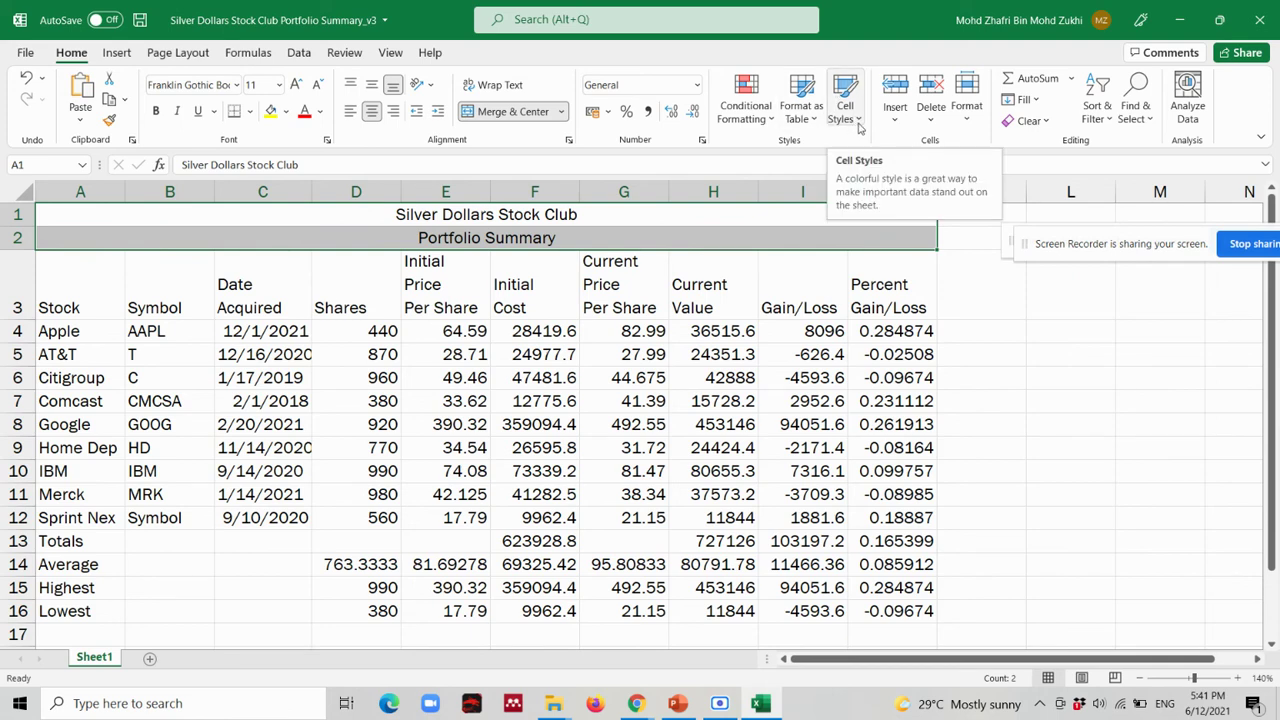
{"action": "left_click", "coordinate": [856, 118]}
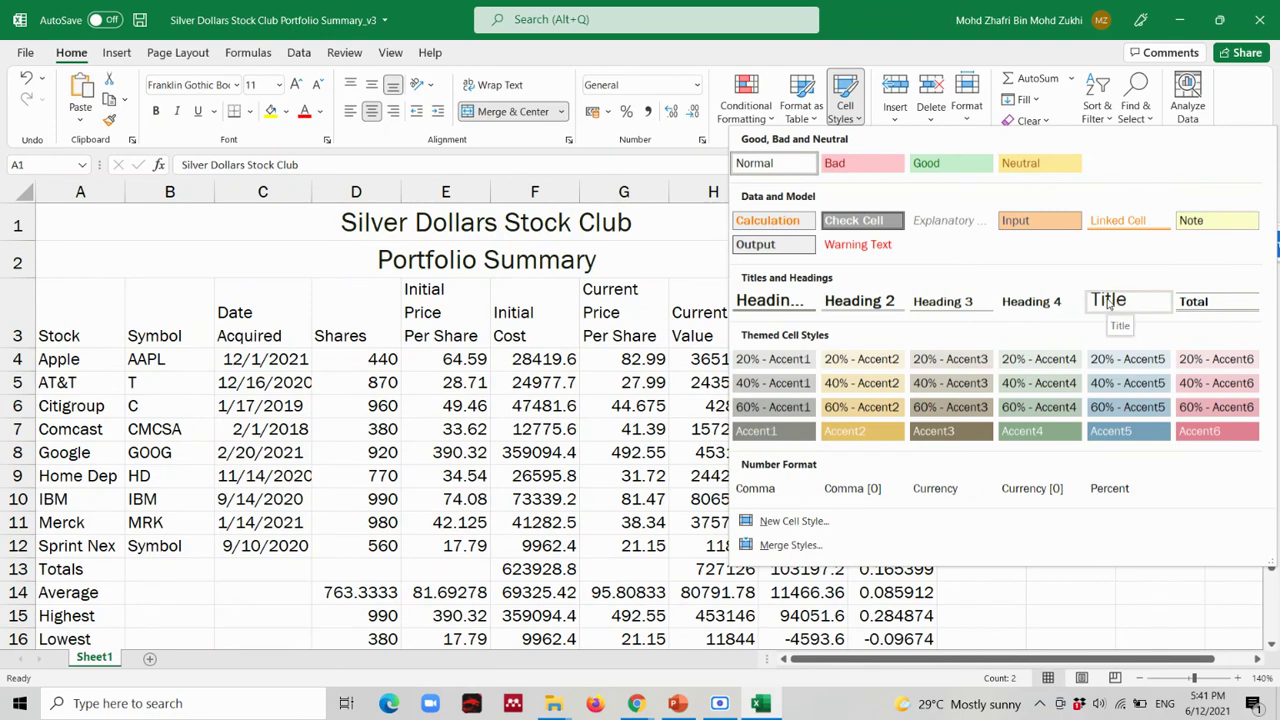
{"action": "left_click", "coordinate": [1108, 302]}
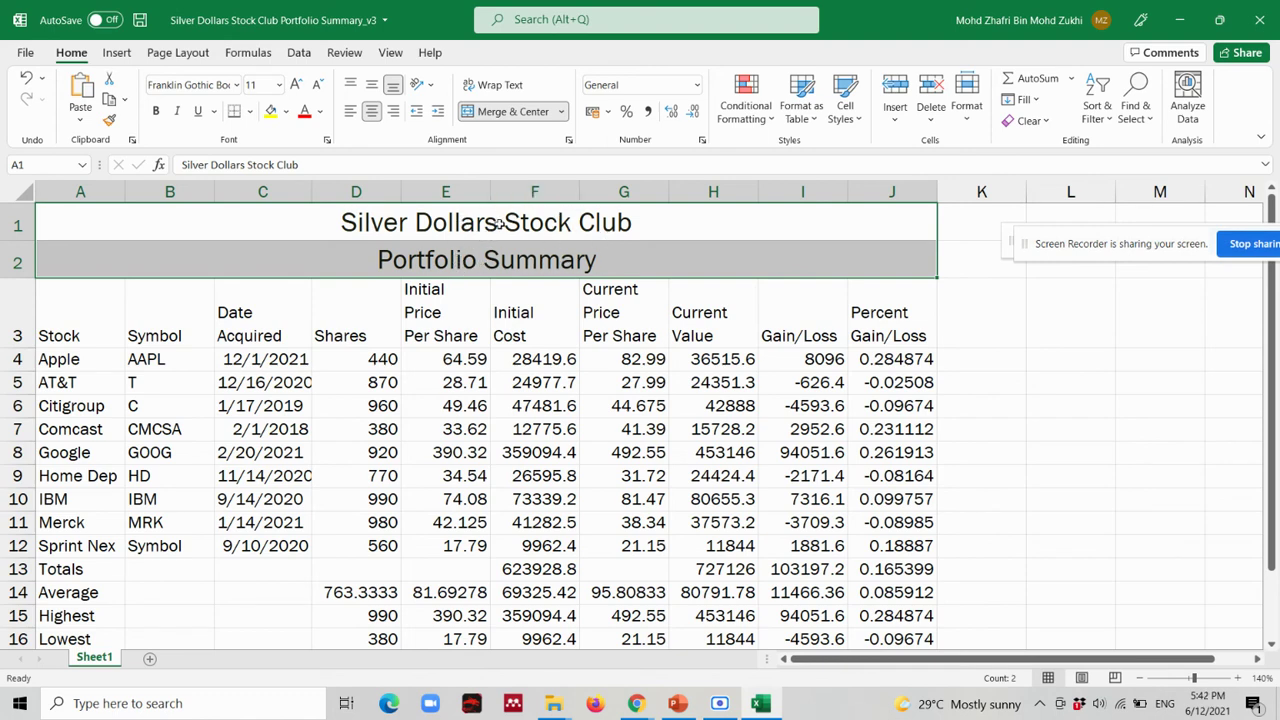
Check the restyled title and subtitle rows cell by cell.
{"action": "left_click", "coordinate": [271, 248]}
{"action": "left_click", "coordinate": [290, 219]}
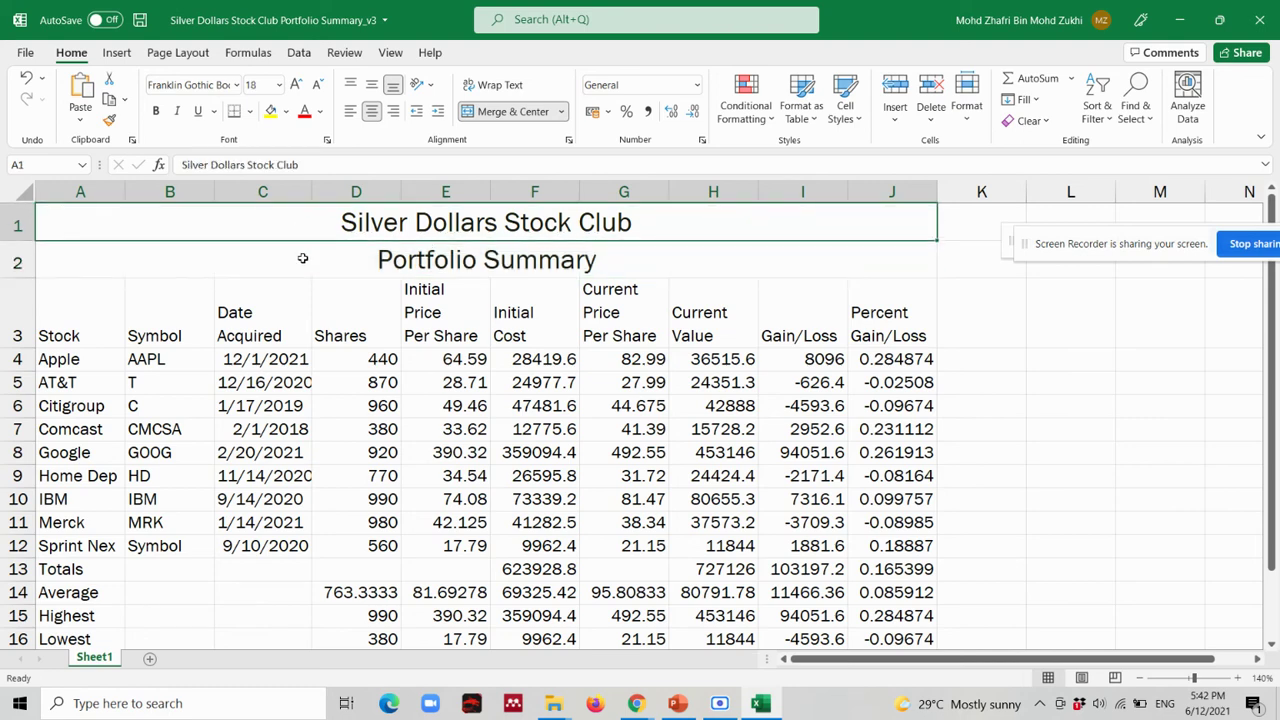
{"action": "left_click", "coordinate": [303, 258]}
{"action": "left_click", "coordinate": [304, 232]}
{"action": "left_click", "coordinate": [317, 245]}
{"action": "left_click", "coordinate": [316, 236]}
{"action": "left_click", "coordinate": [322, 258]}
{"action": "left_click", "coordinate": [320, 233]}
{"action": "left_click", "coordinate": [328, 256]}
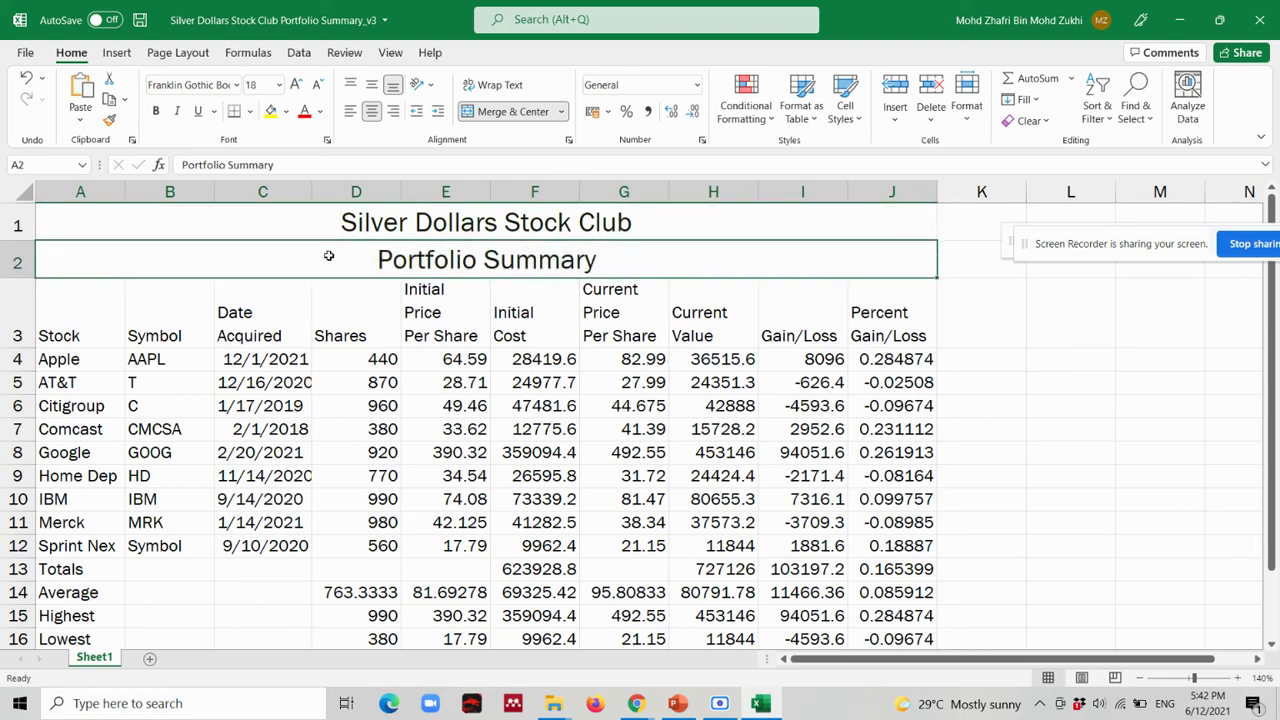
Drop the Portfolio Summary subtitle from 18 to 16 point, then select both title rows.
{"action": "left_click", "coordinate": [432, 234]}
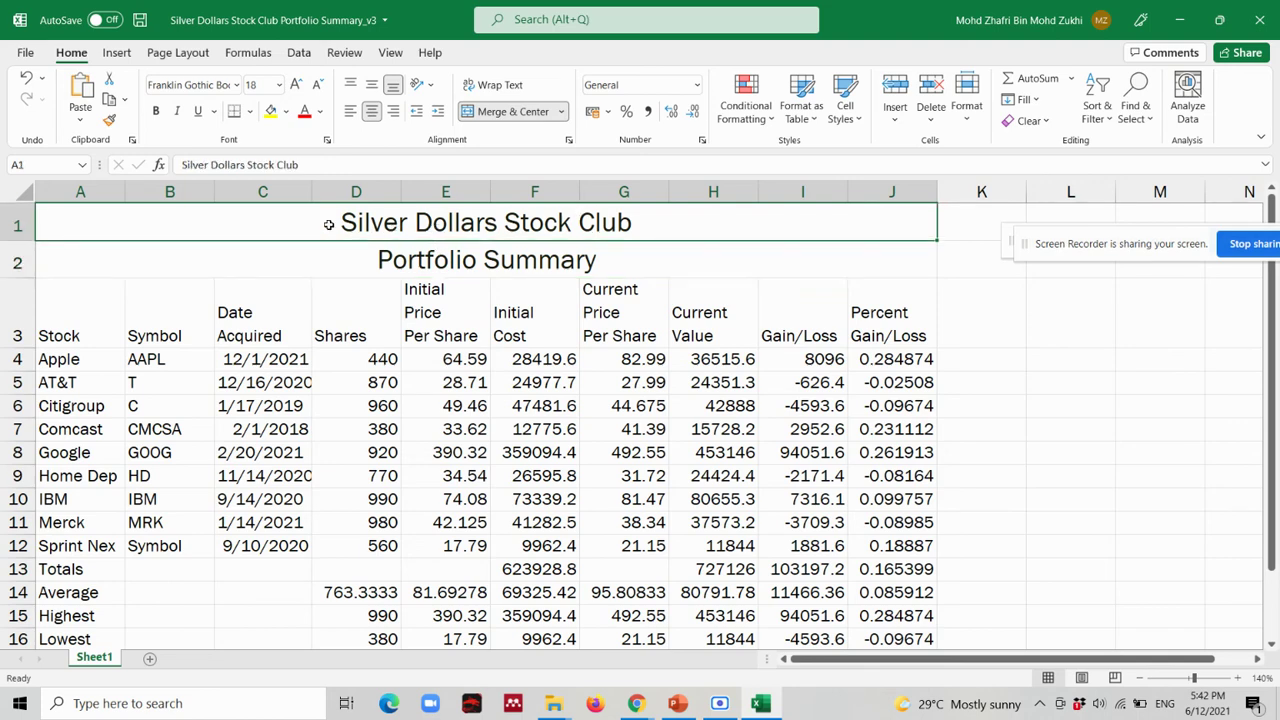
{"action": "left_click", "coordinate": [503, 256]}
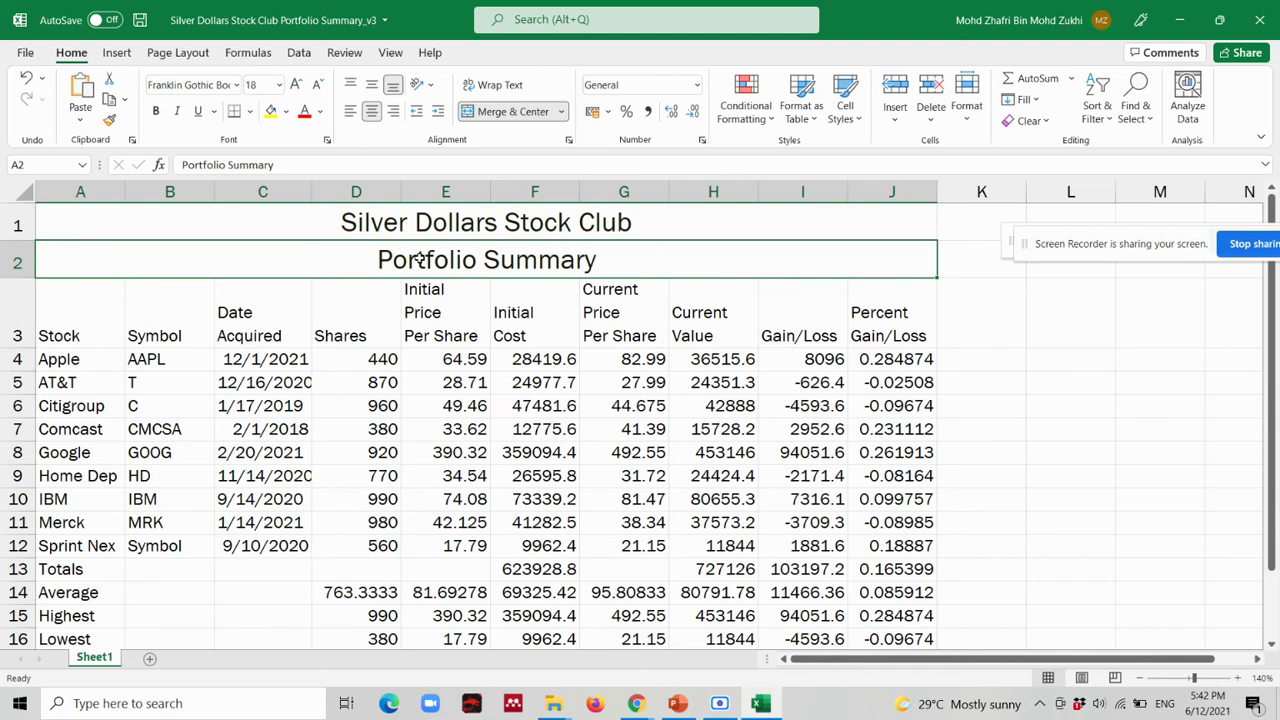
{"action": "left_click", "coordinate": [340, 235]}
{"action": "left_click", "coordinate": [350, 260]}
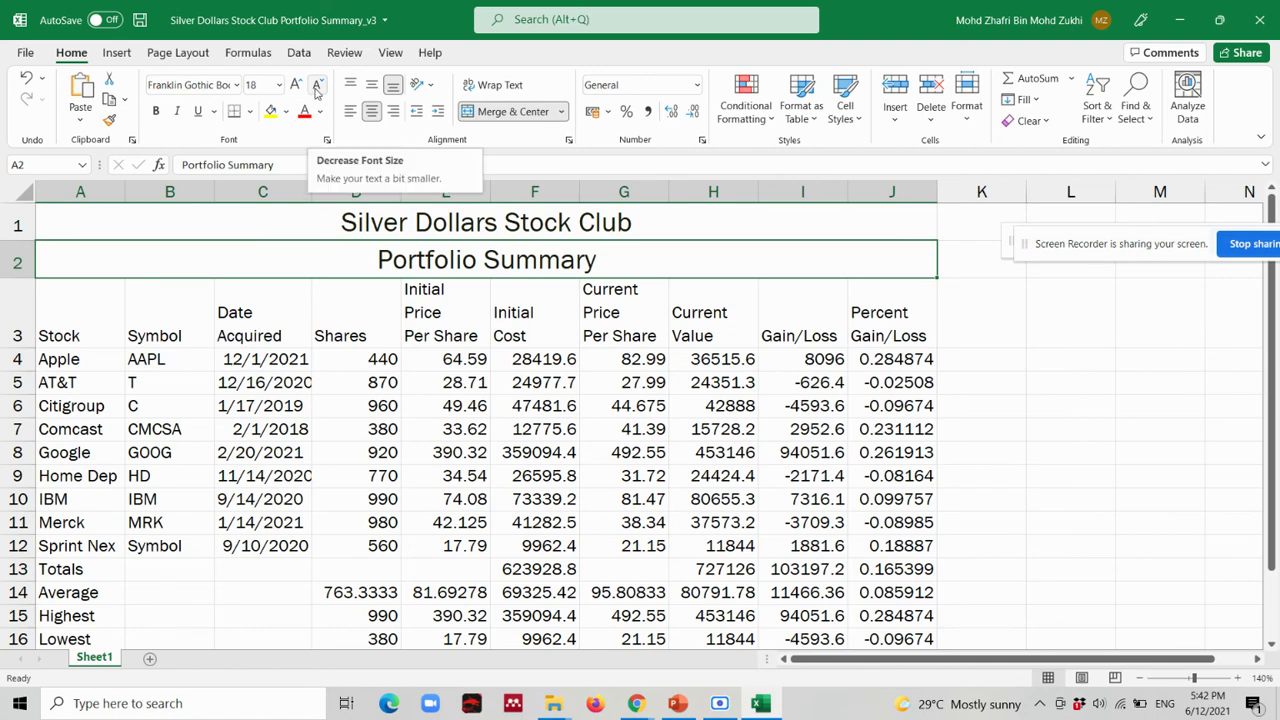
{"action": "left_click", "coordinate": [316, 88]}
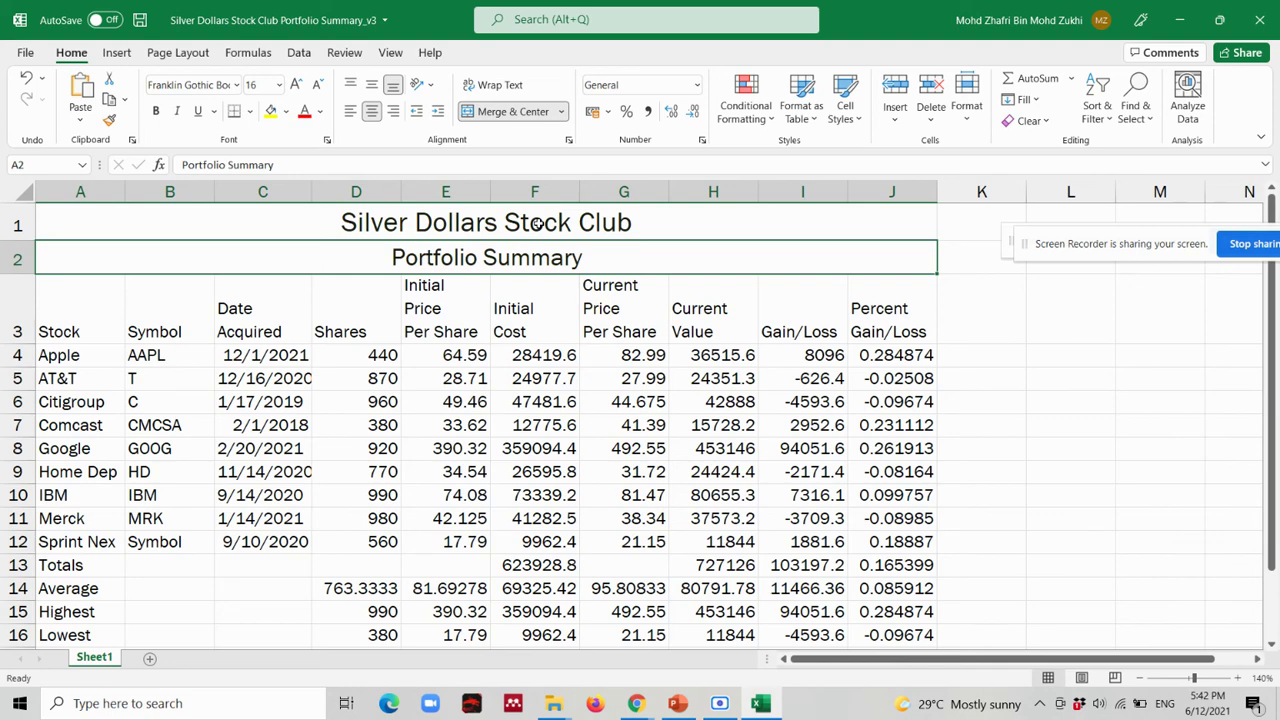
{"action": "left_click", "coordinate": [537, 224]}
{"action": "left_click", "coordinate": [532, 250]}
{"action": "left_click_drag", "start_coordinate": [555, 224], "coordinate": [540, 246]}
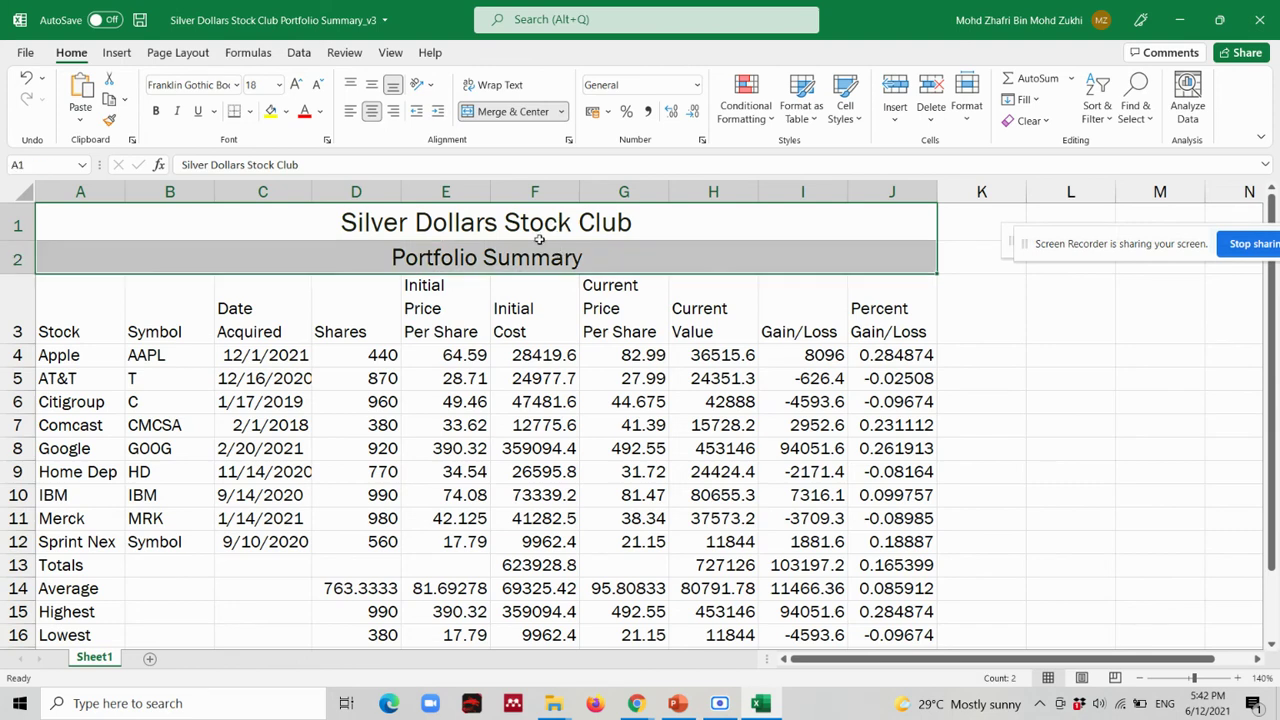
{"action": "left_click", "coordinate": [641, 705]}
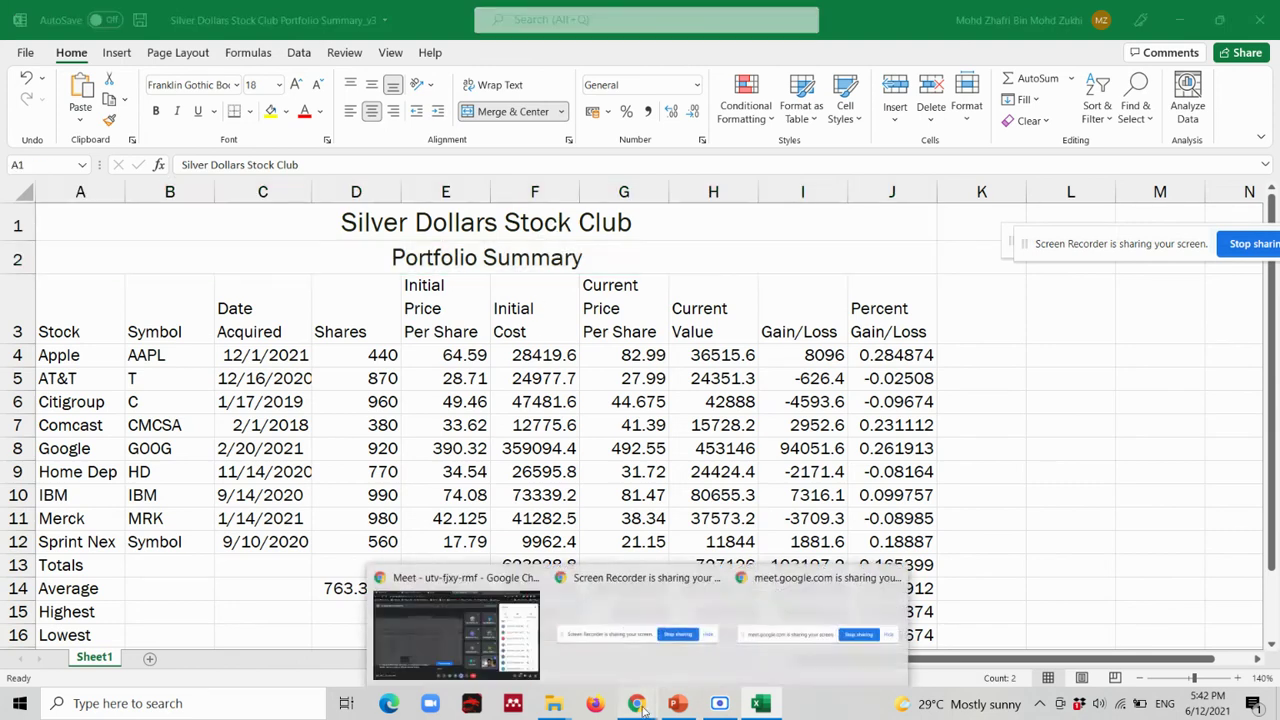
{"action": "left_click", "coordinate": [455, 635]}
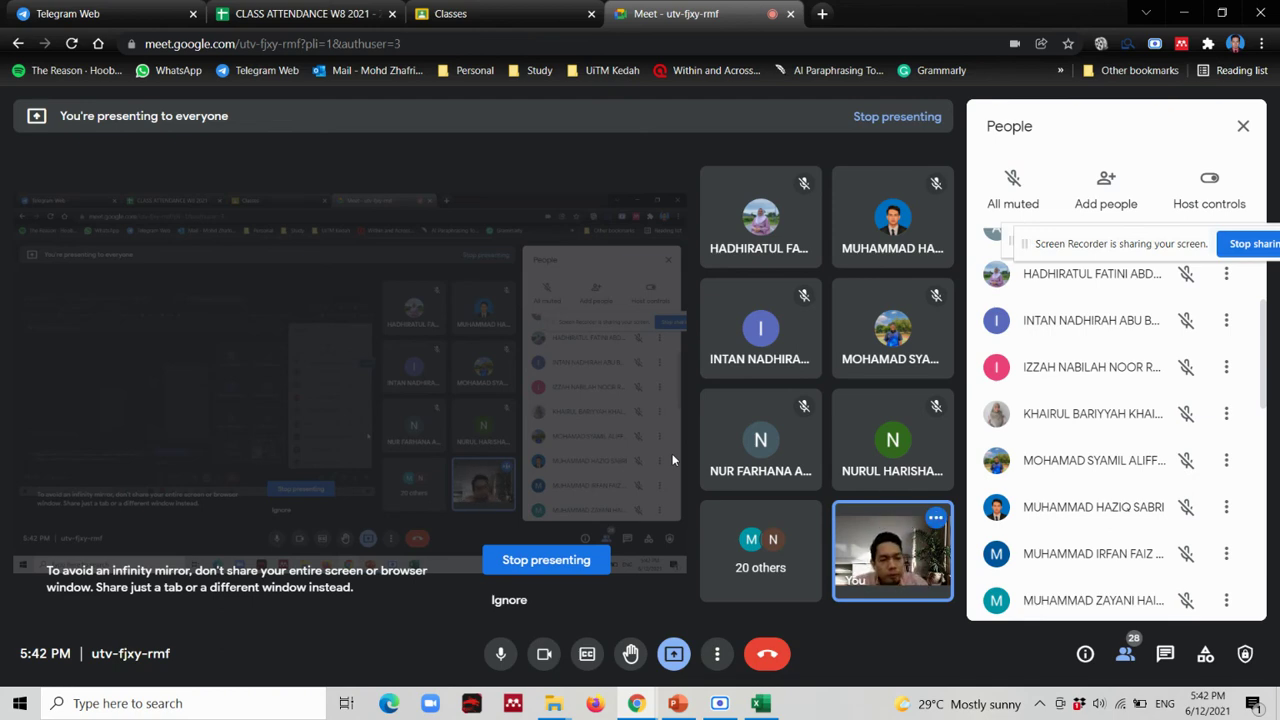
{"action": "left_click", "coordinate": [760, 705]}
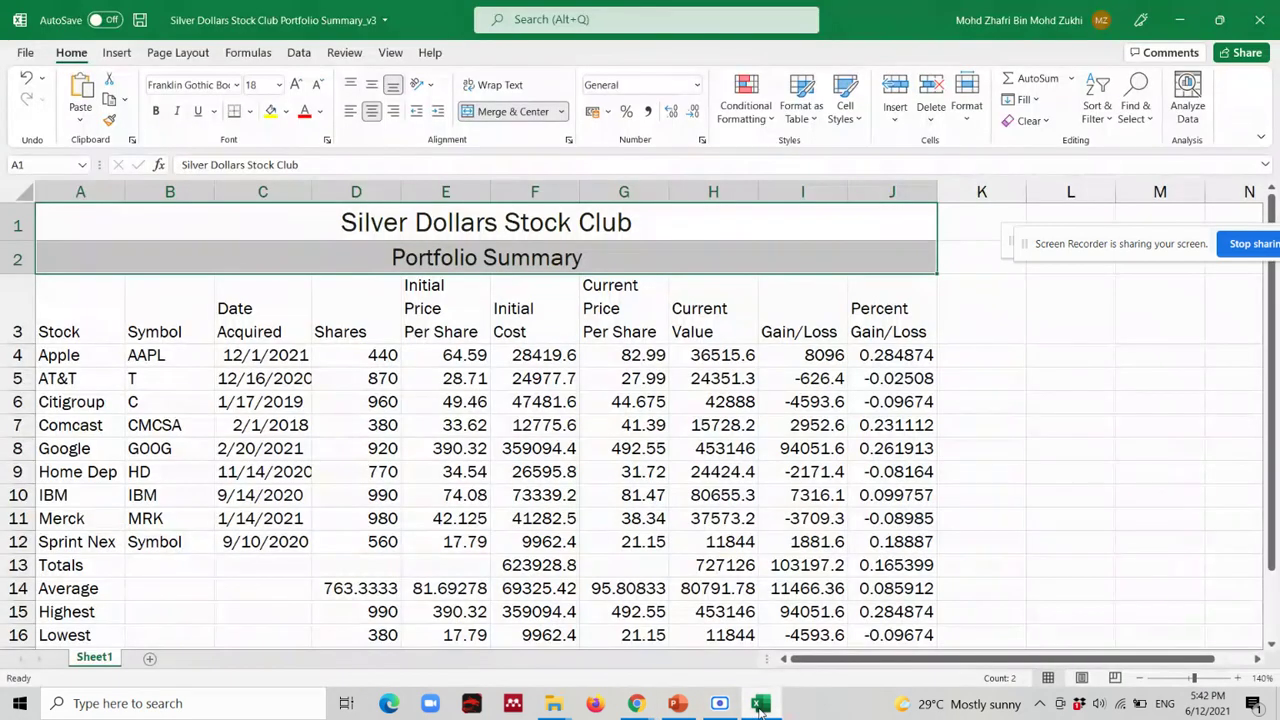
{"action": "mouse_move", "coordinate": [636, 703]}
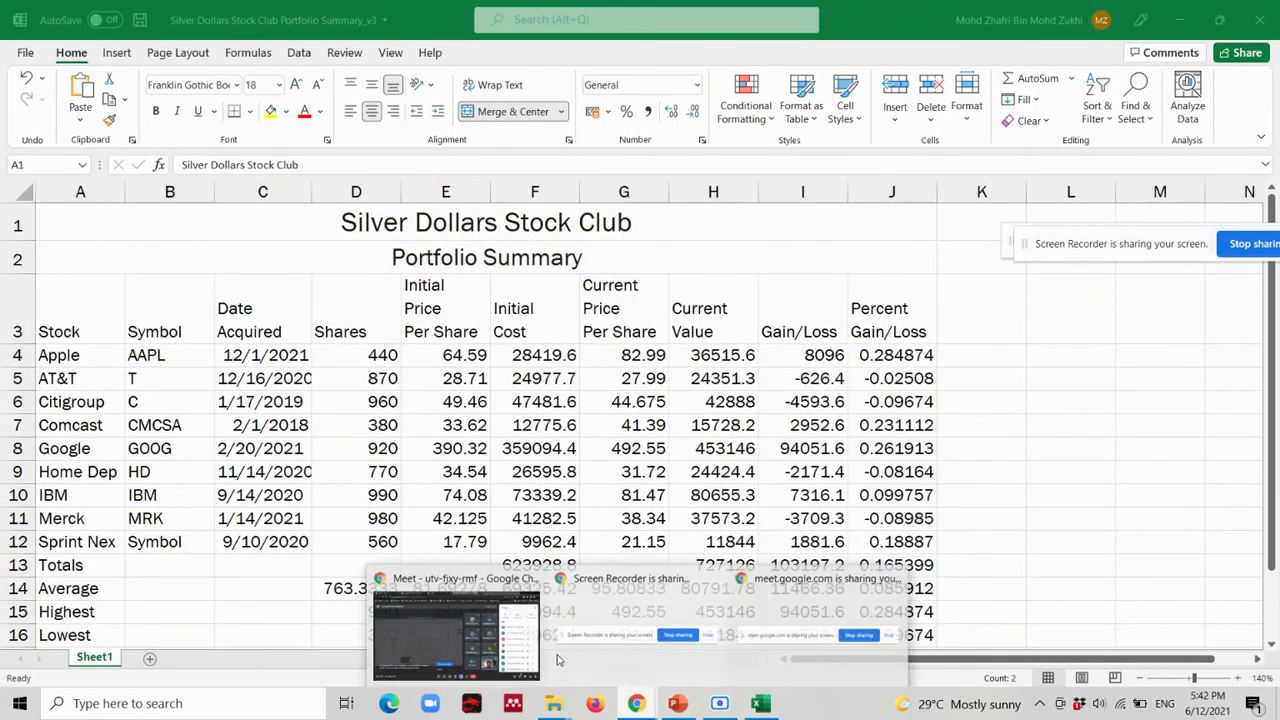
{"action": "left_click", "coordinate": [538, 655]}
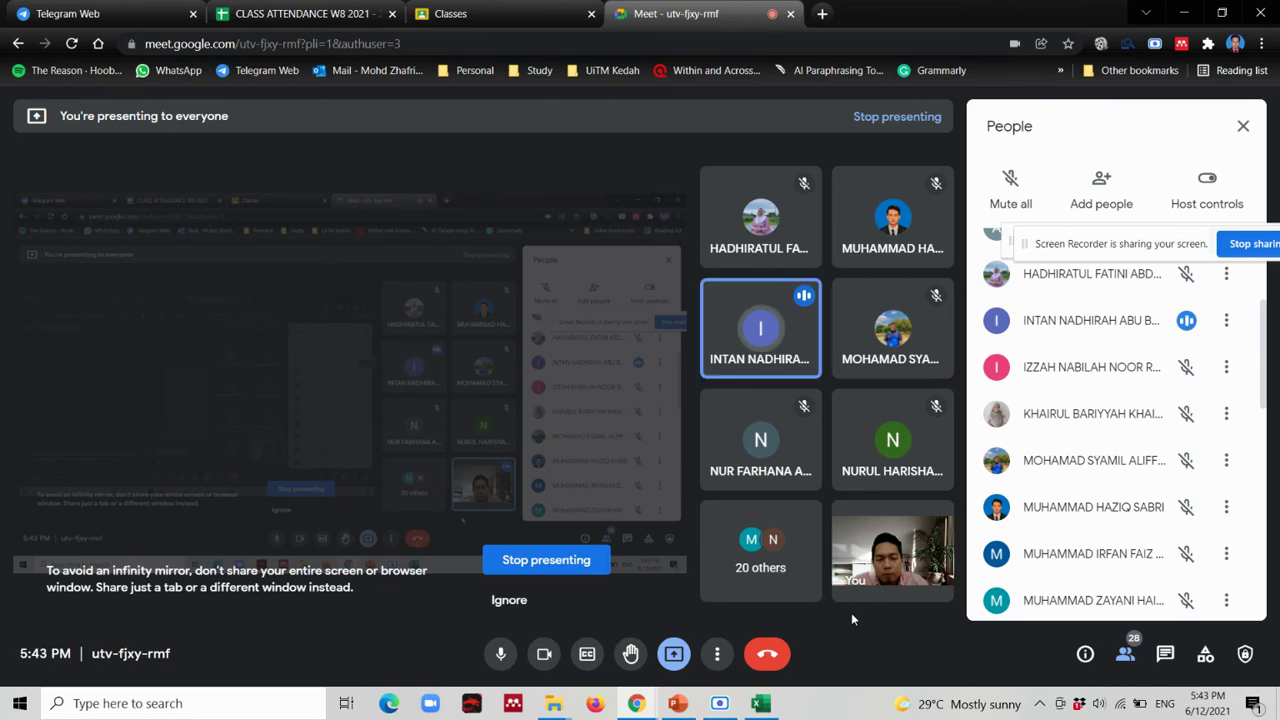
{"action": "key", "text": "alt+Tab"}
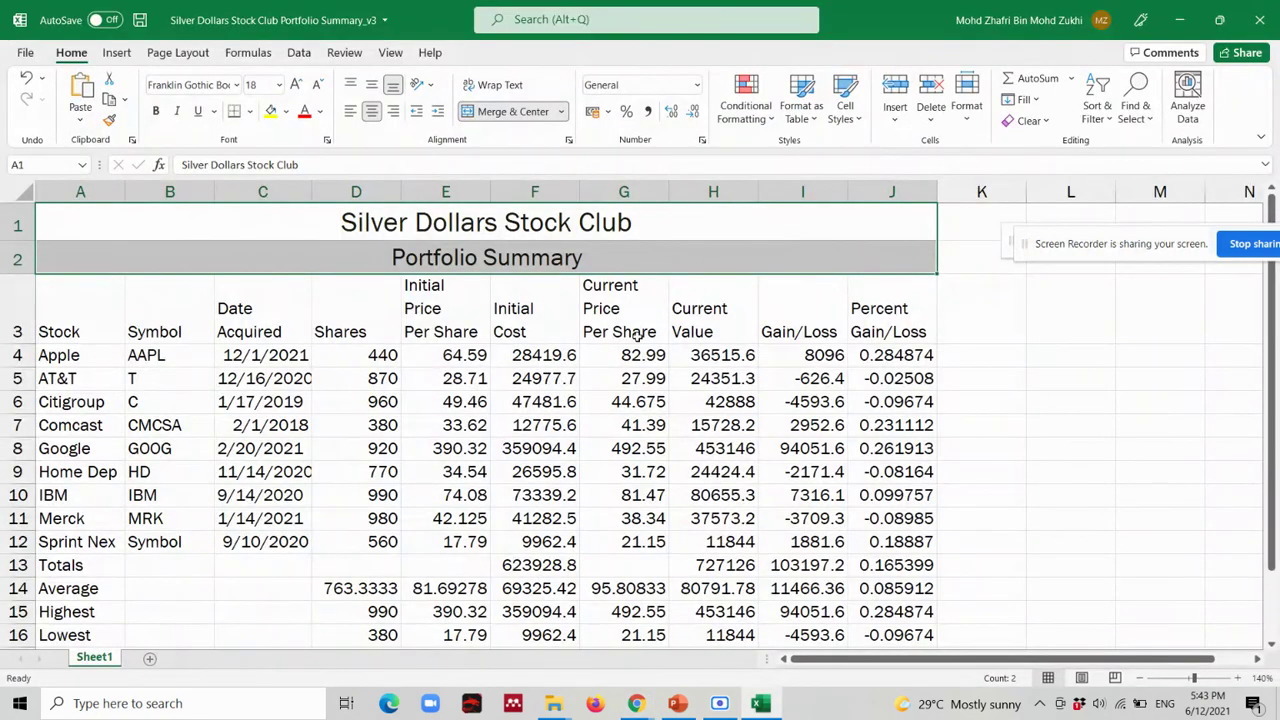
Undo the title font size changes and inspect the merged title cells.
{"action": "left_click", "coordinate": [692, 315]}
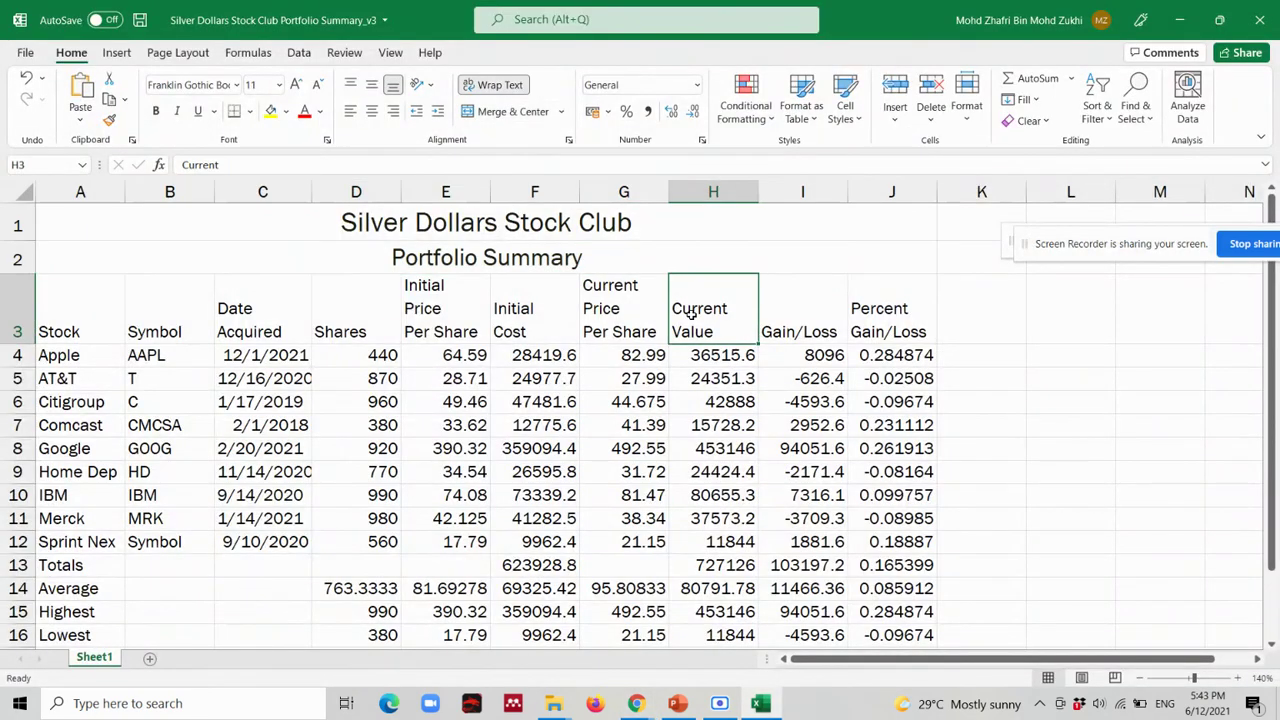
{"action": "left_click", "coordinate": [650, 262]}
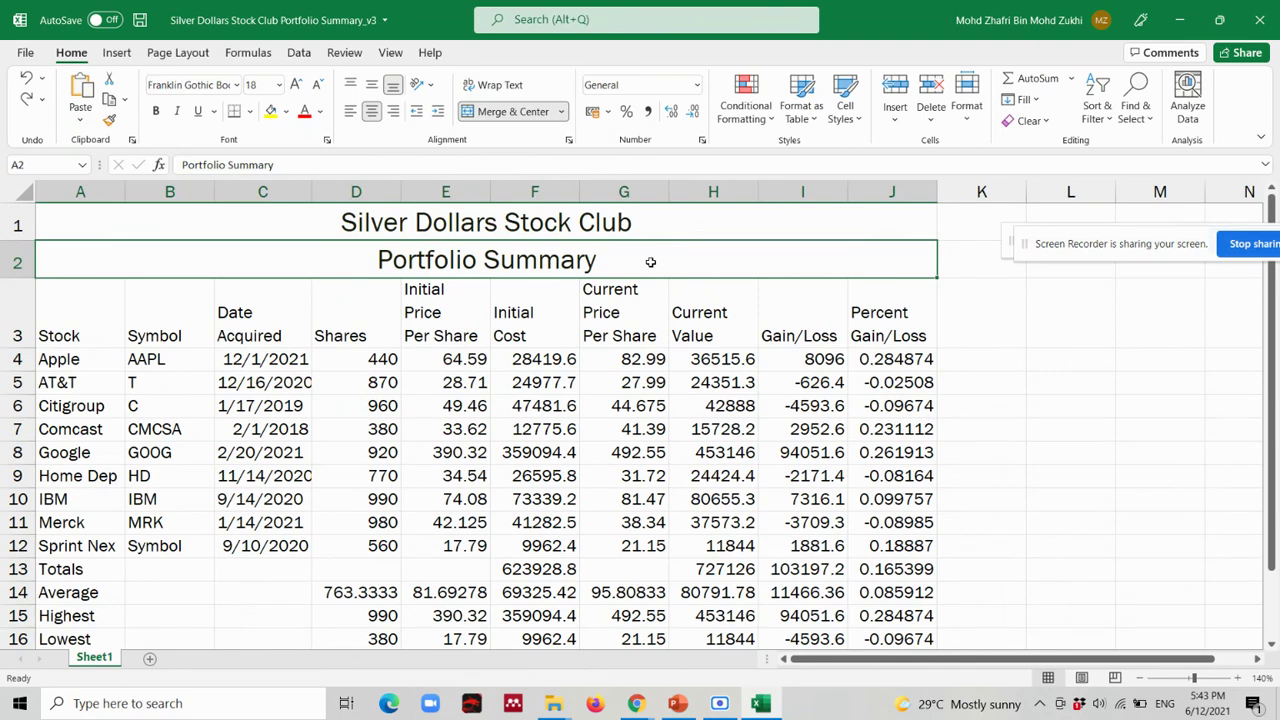
{"action": "key", "text": "ctrl+z"}
{"action": "left_click", "coordinate": [803, 271]}
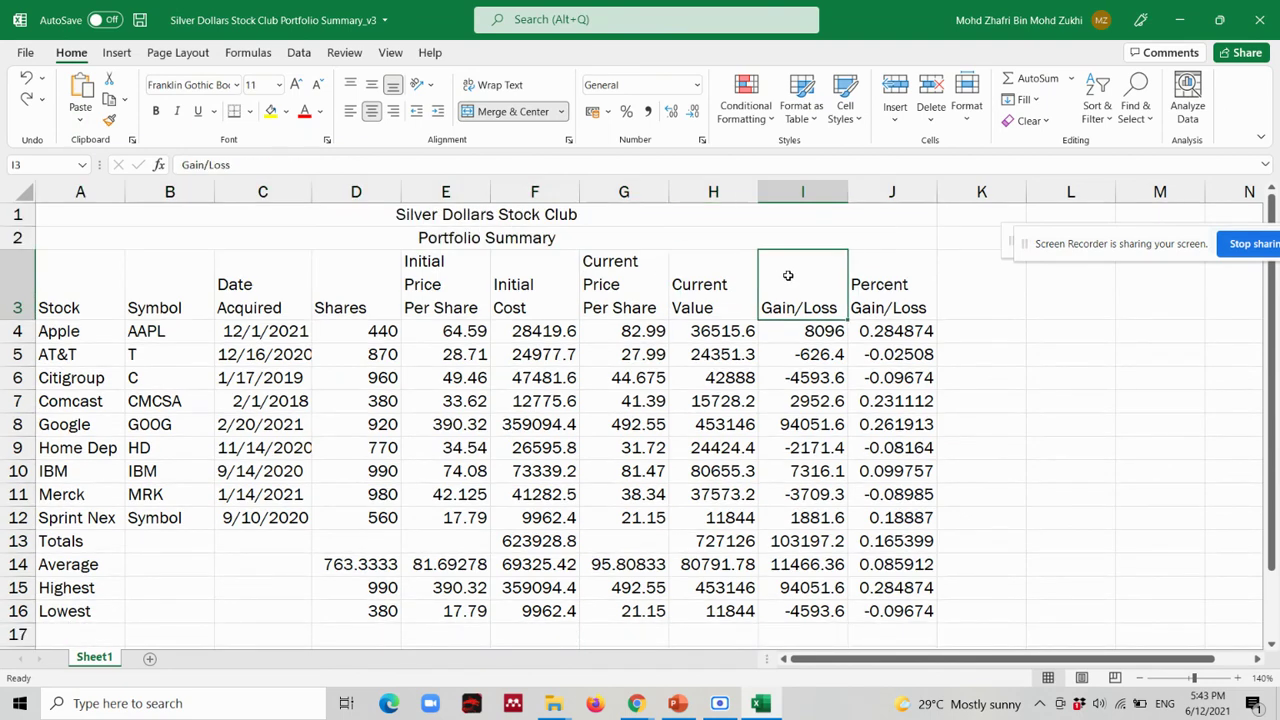
{"action": "left_click", "coordinate": [541, 218]}
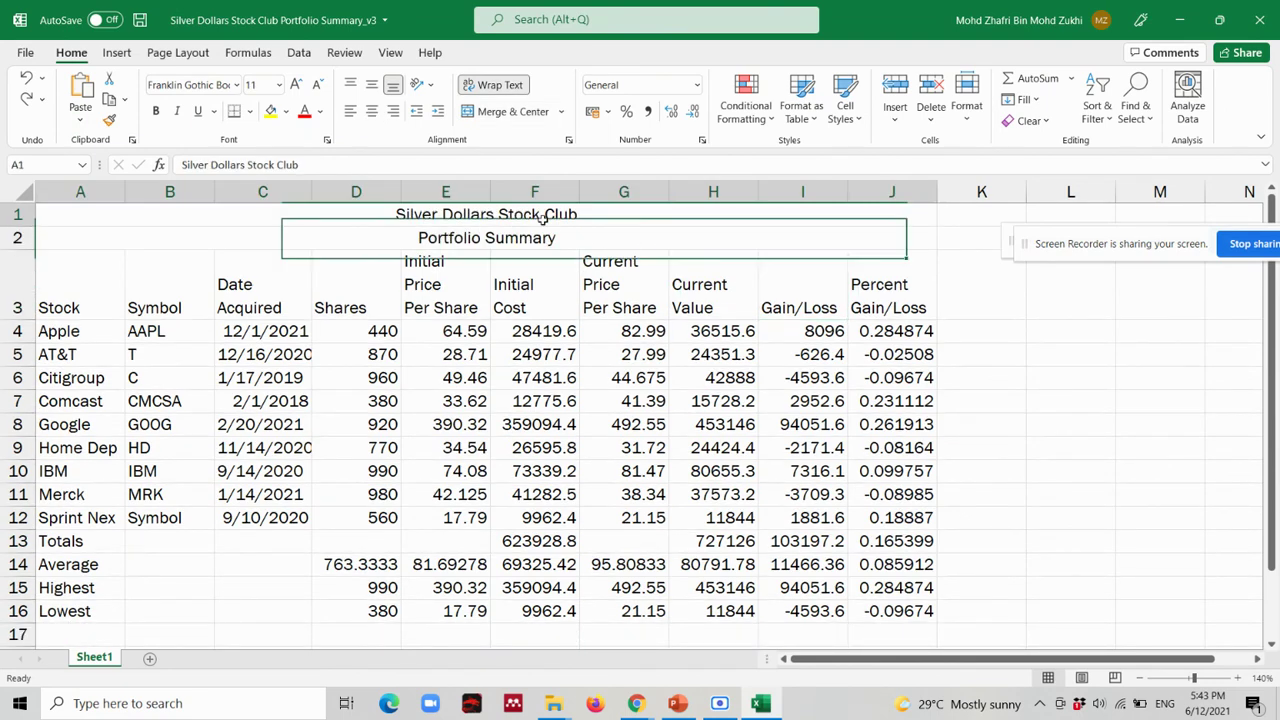
{"action": "left_click", "coordinate": [690, 238]}
{"action": "left_click", "coordinate": [666, 214]}
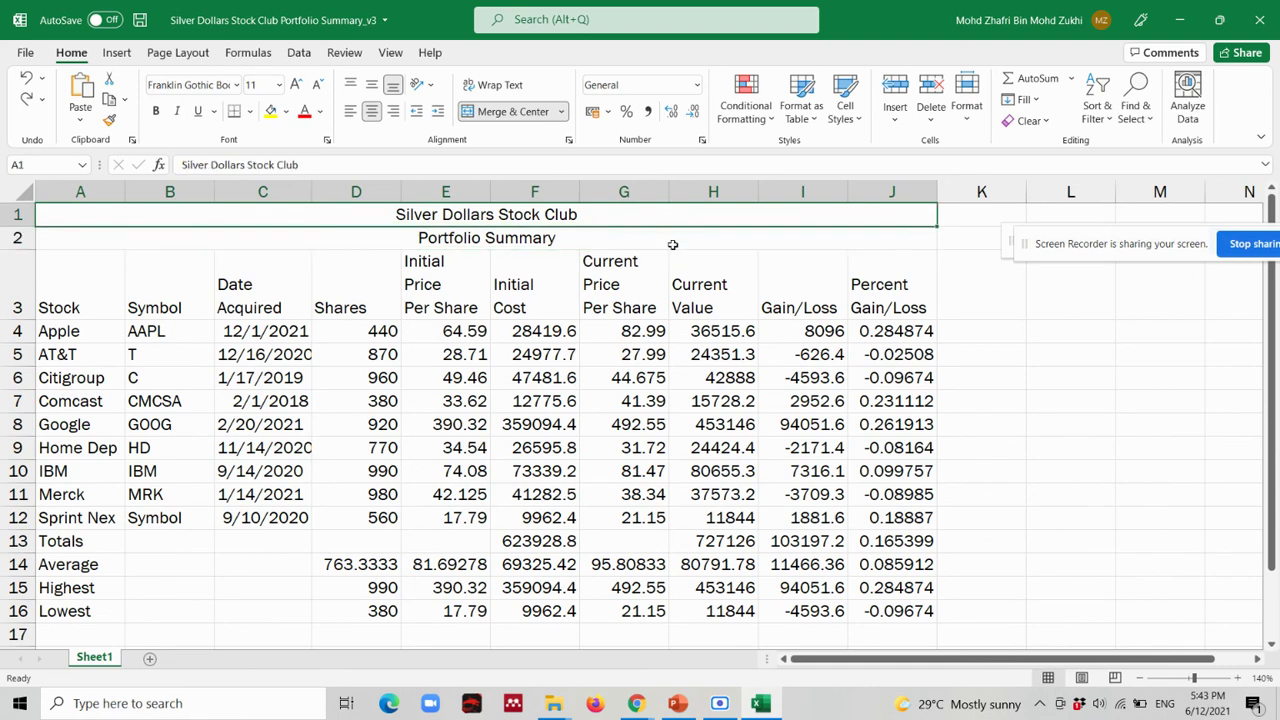
{"action": "left_click", "coordinate": [673, 245]}
{"action": "left_click", "coordinate": [664, 216]}
{"action": "left_click", "coordinate": [540, 244]}
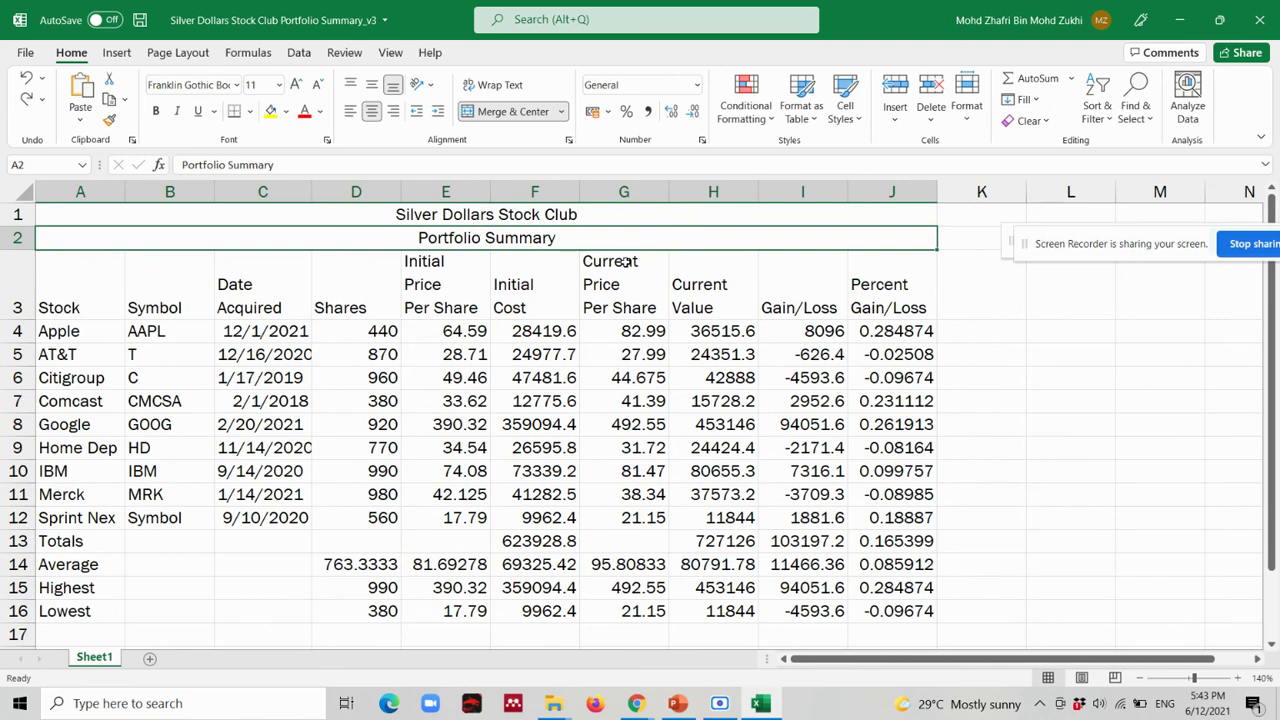
{"action": "left_click", "coordinate": [669, 218]}
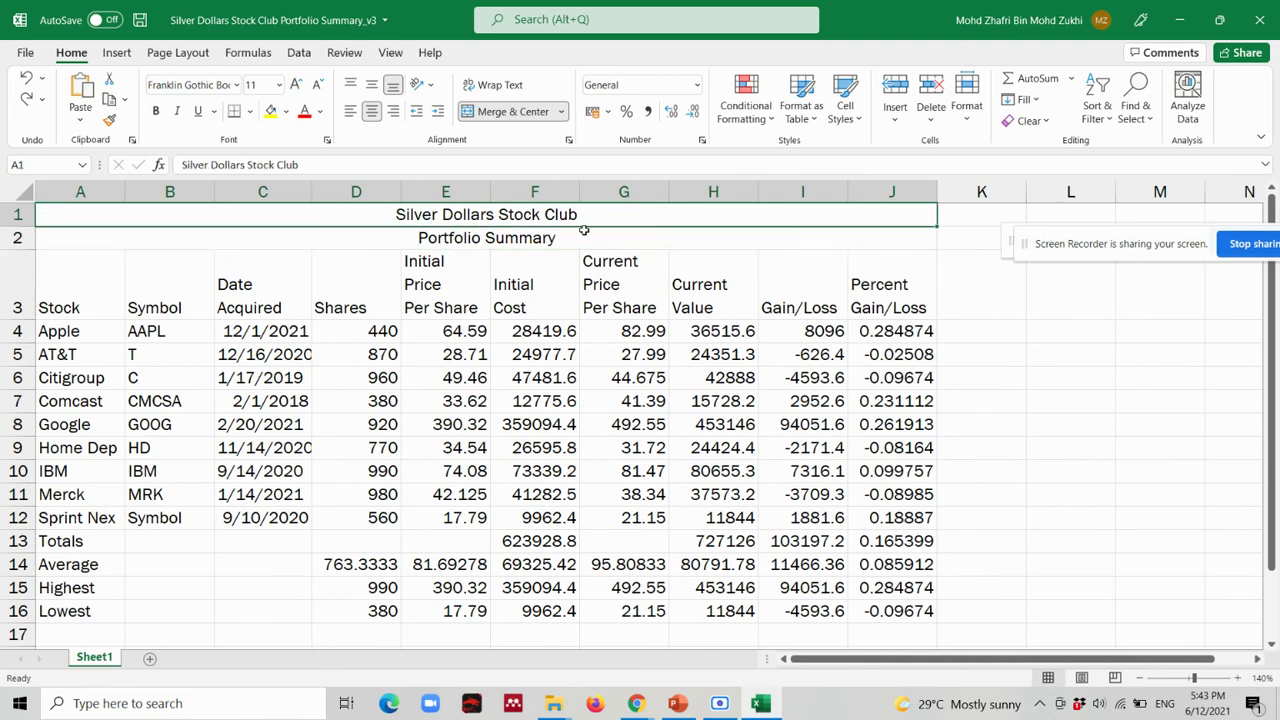
Undo the Merge & Center on rows 1 and 2, leaving the title unmerged in A1.
{"action": "mouse_move", "coordinate": [636, 703]}
{"action": "left_click", "coordinate": [476, 653]}
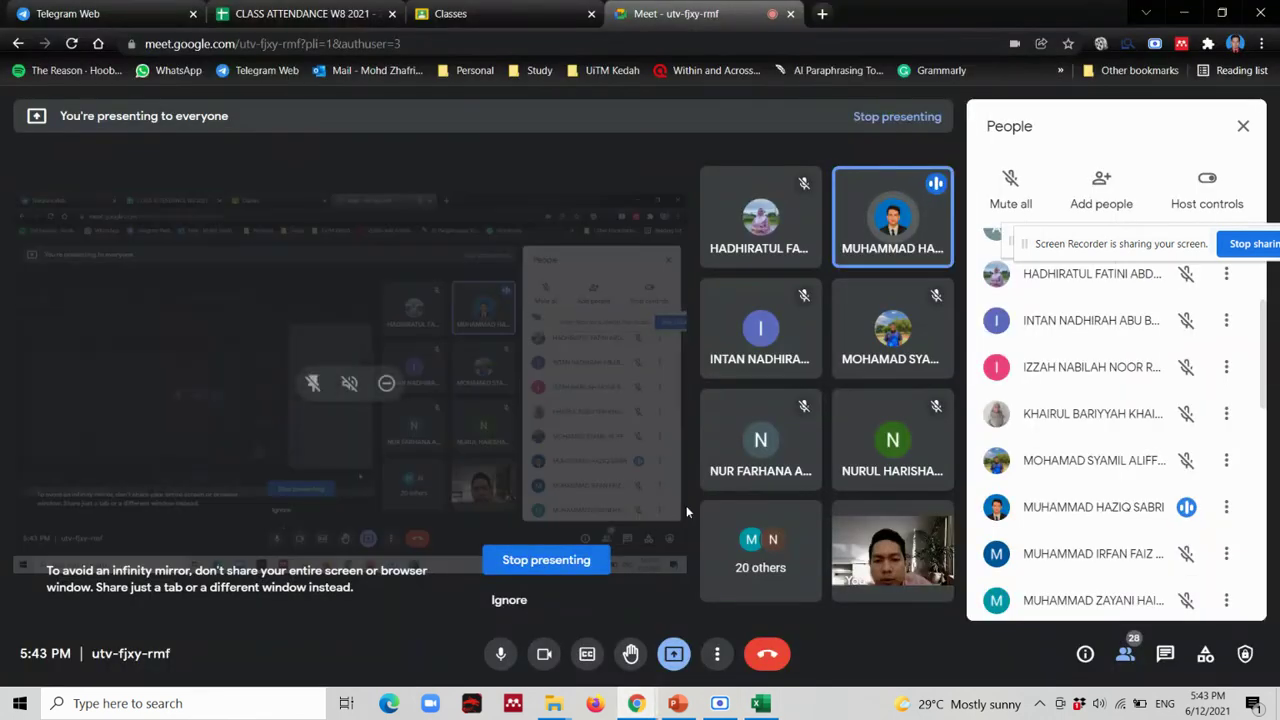
{"action": "left_click", "coordinate": [760, 703]}
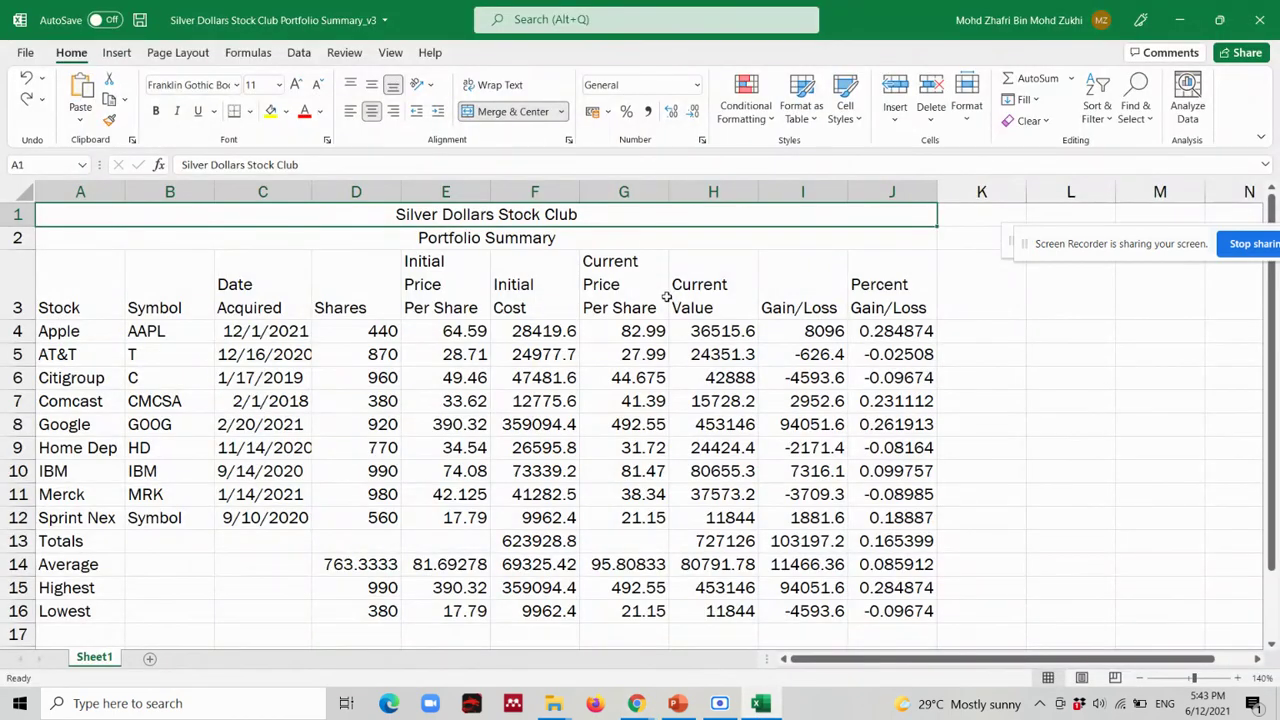
{"action": "key", "text": "ctrl+z"}
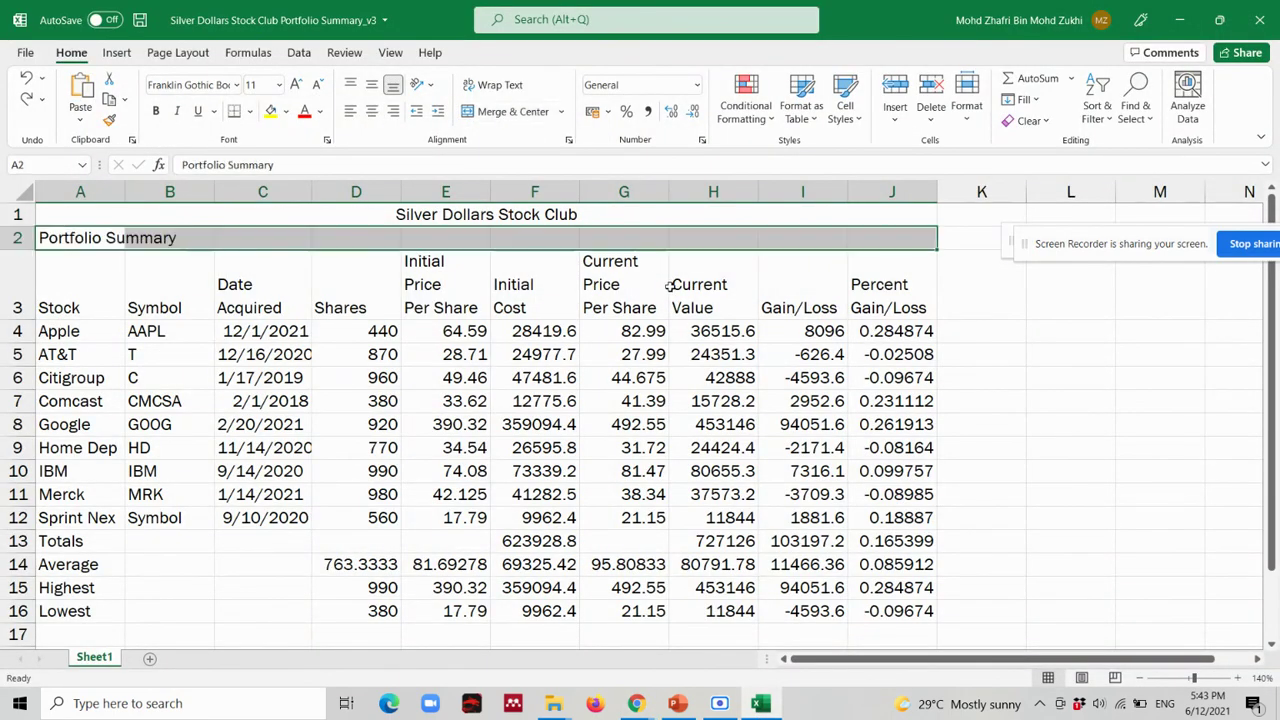
{"action": "key", "text": "ctrl+z"}
{"action": "left_click", "coordinate": [648, 322]}
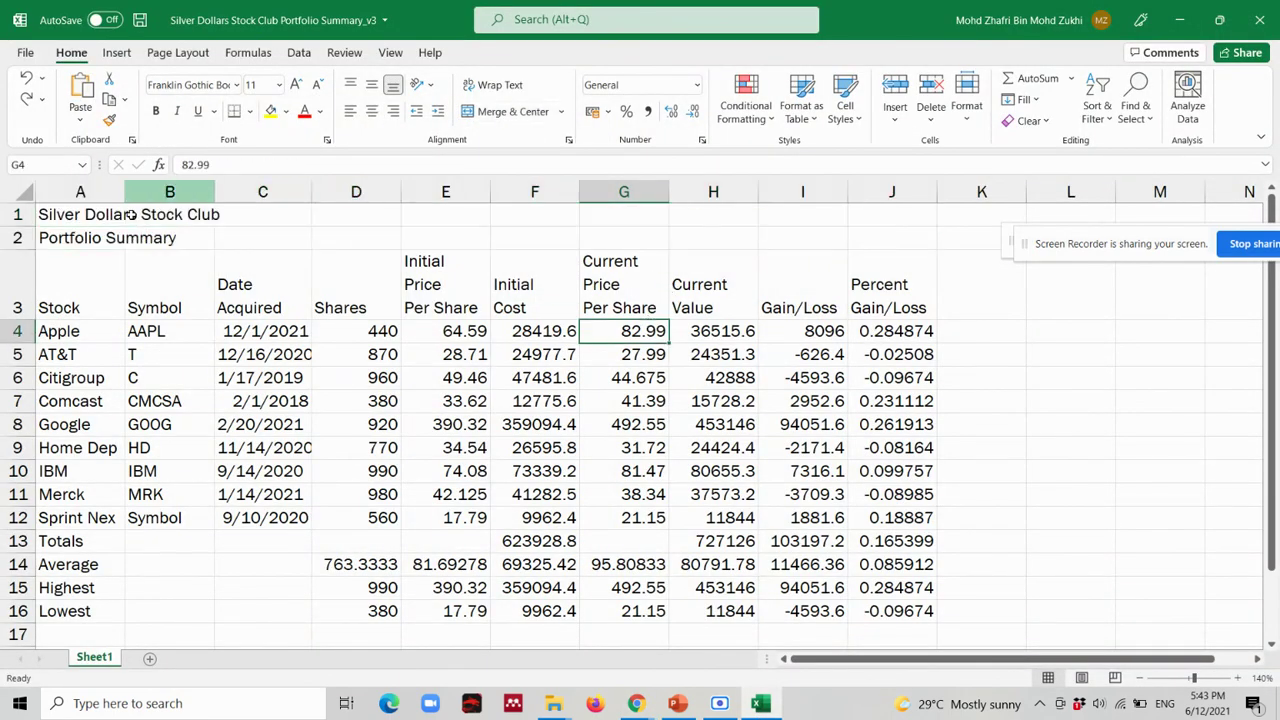
{"action": "left_click", "coordinate": [76, 217]}
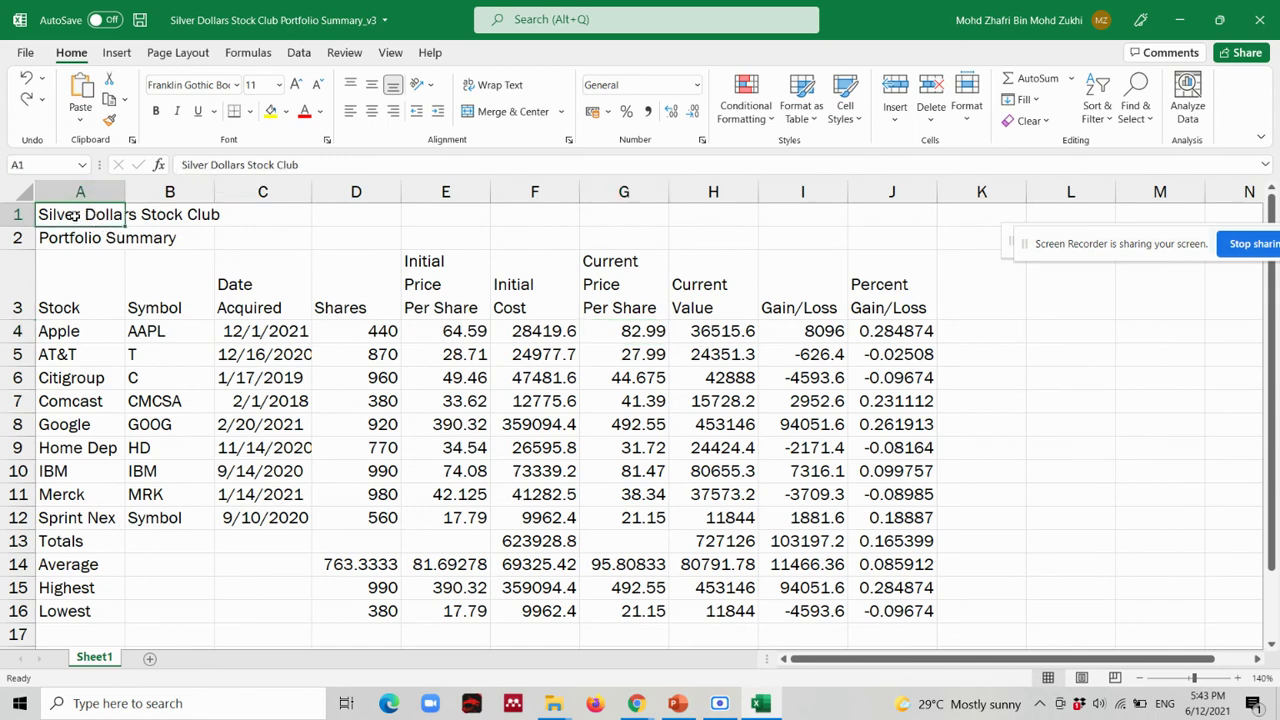
{"action": "left_click", "coordinate": [174, 216]}
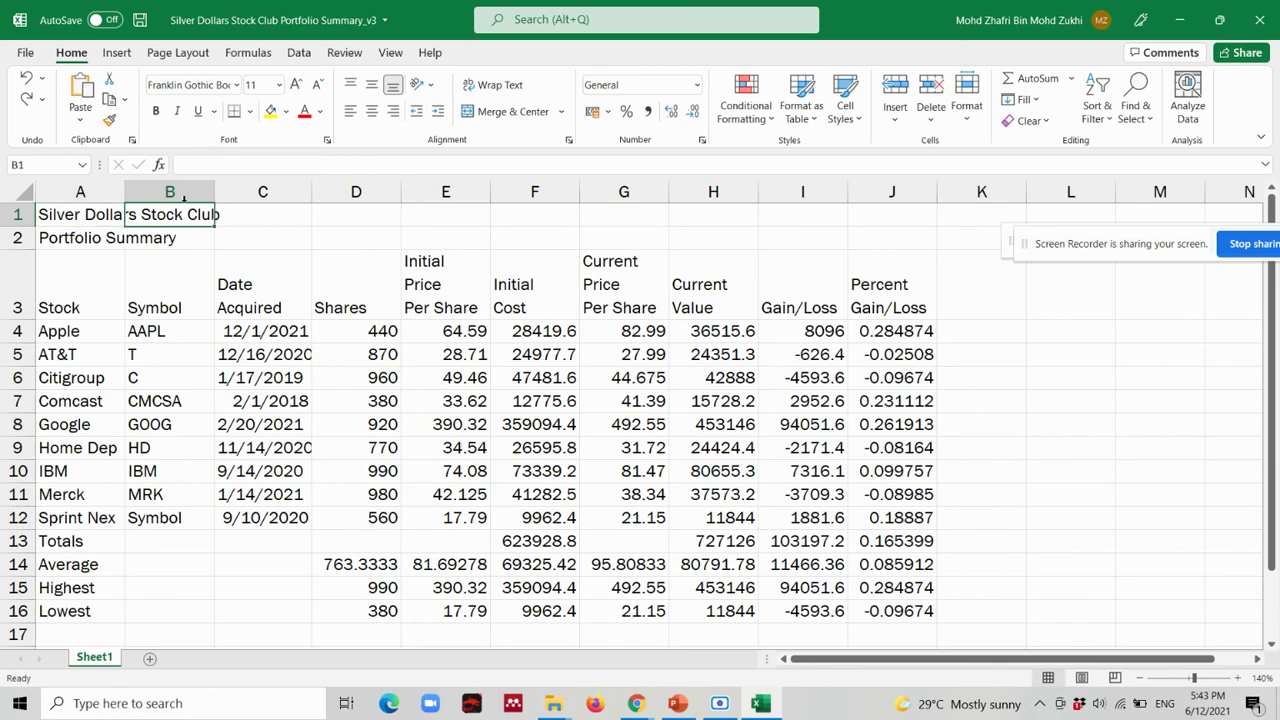
{"action": "left_click", "coordinate": [262, 215]}
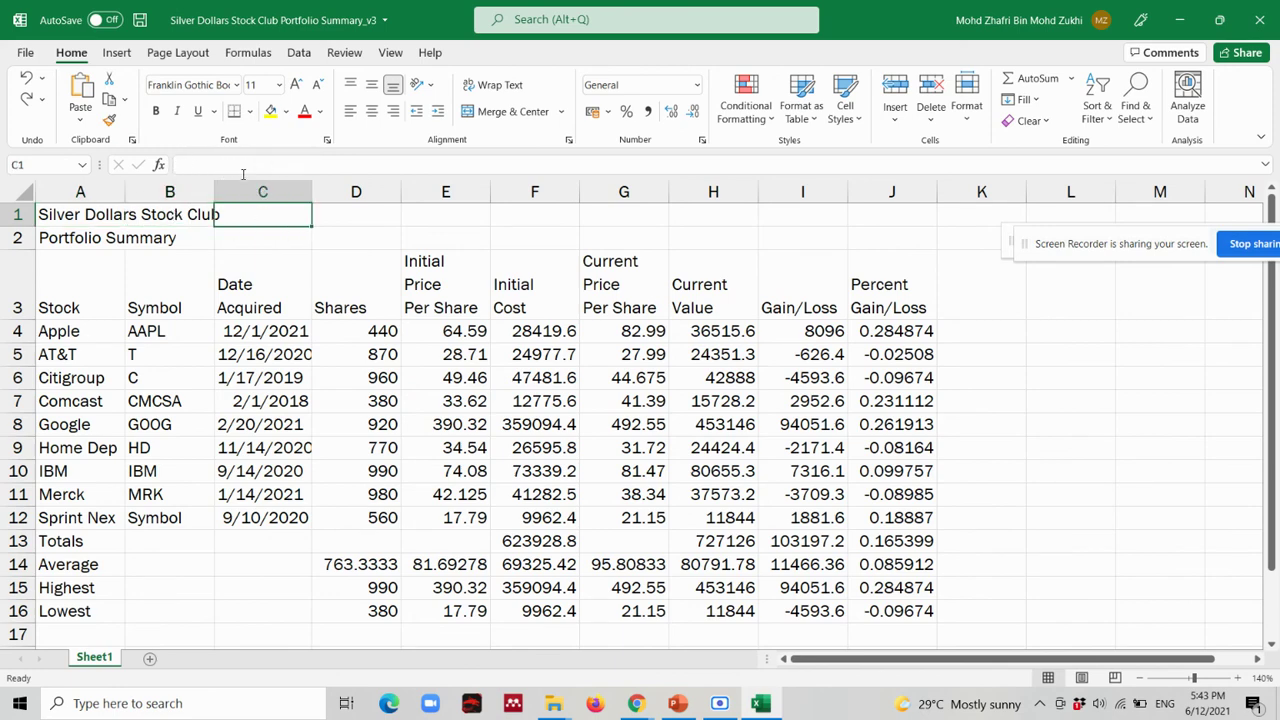
{"action": "left_click", "coordinate": [200, 215]}
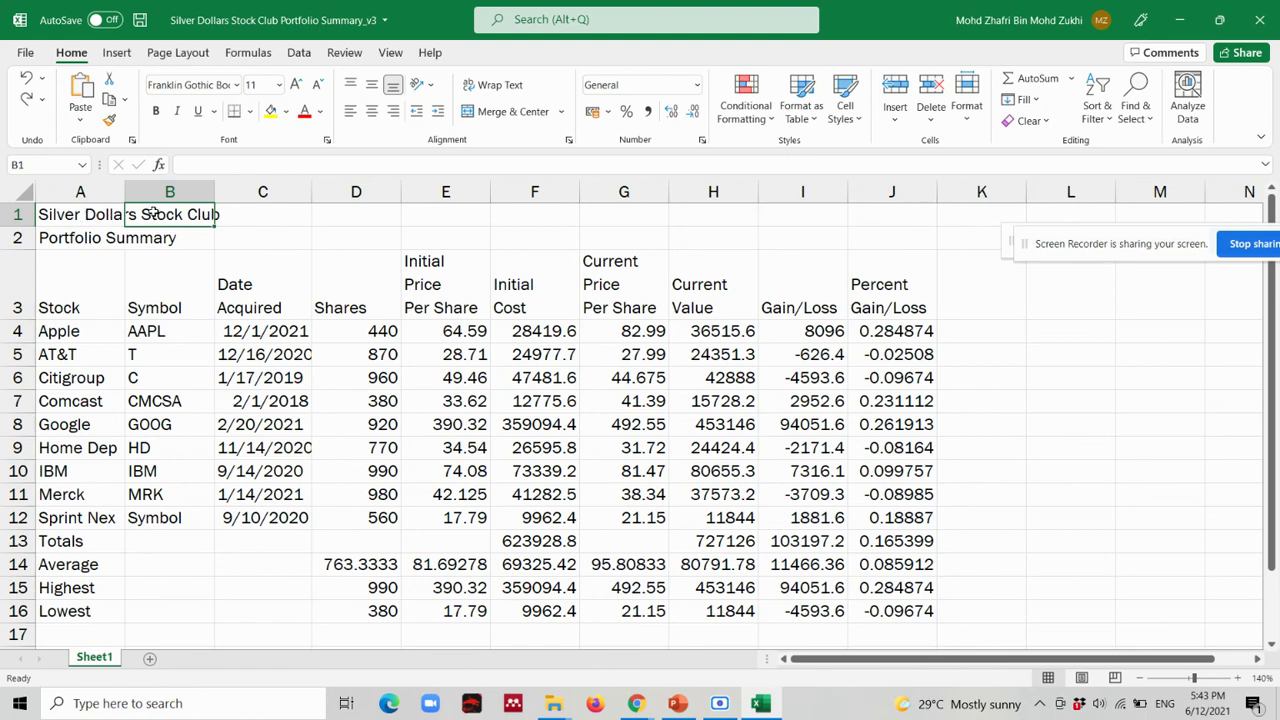
{"action": "left_click", "coordinate": [91, 215]}
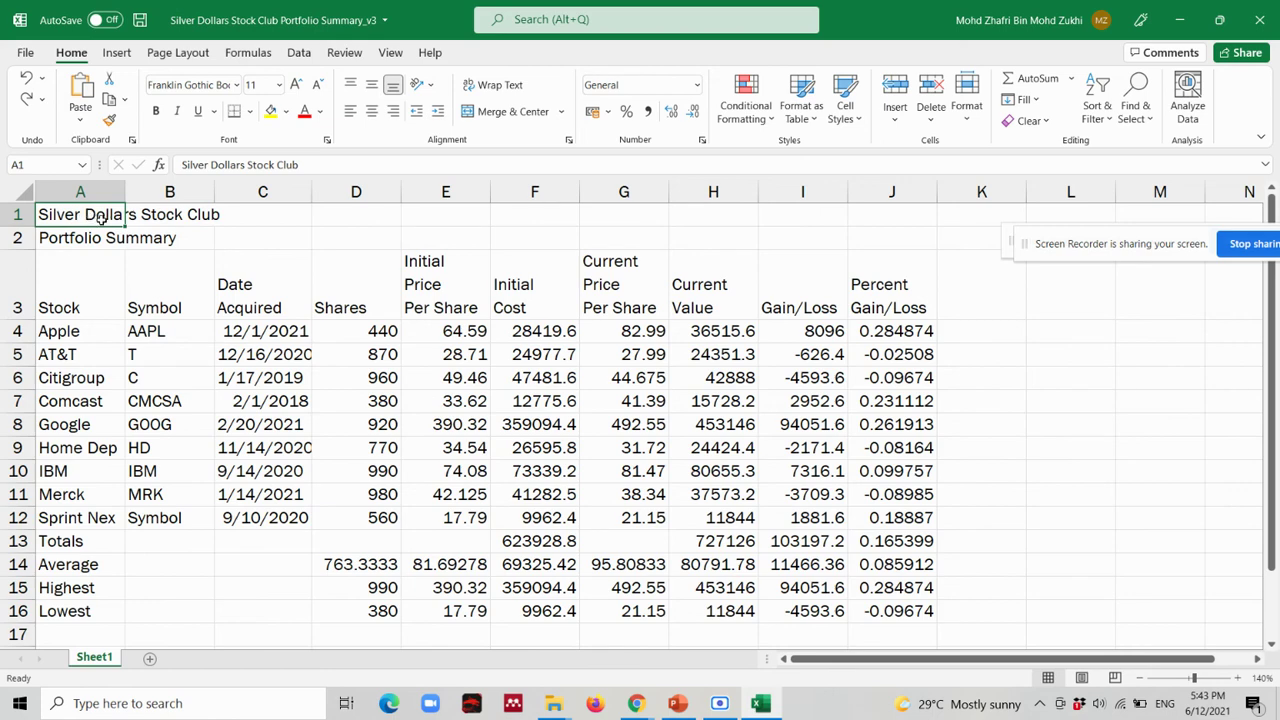
Merge and center Silver Dollars Stock Club across A1:J1 again, still at 11 point.
{"action": "left_click_drag", "start_coordinate": [103, 218], "coordinate": [873, 219]}
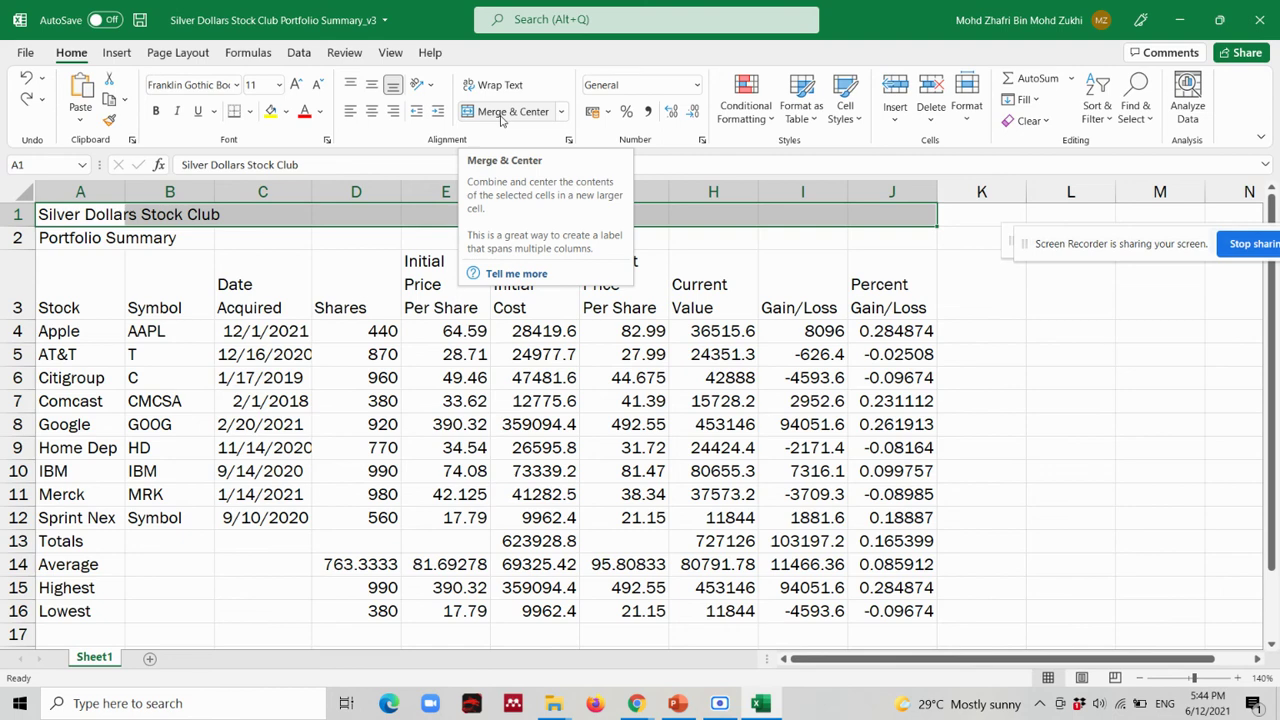
{"action": "left_click", "coordinate": [503, 112]}
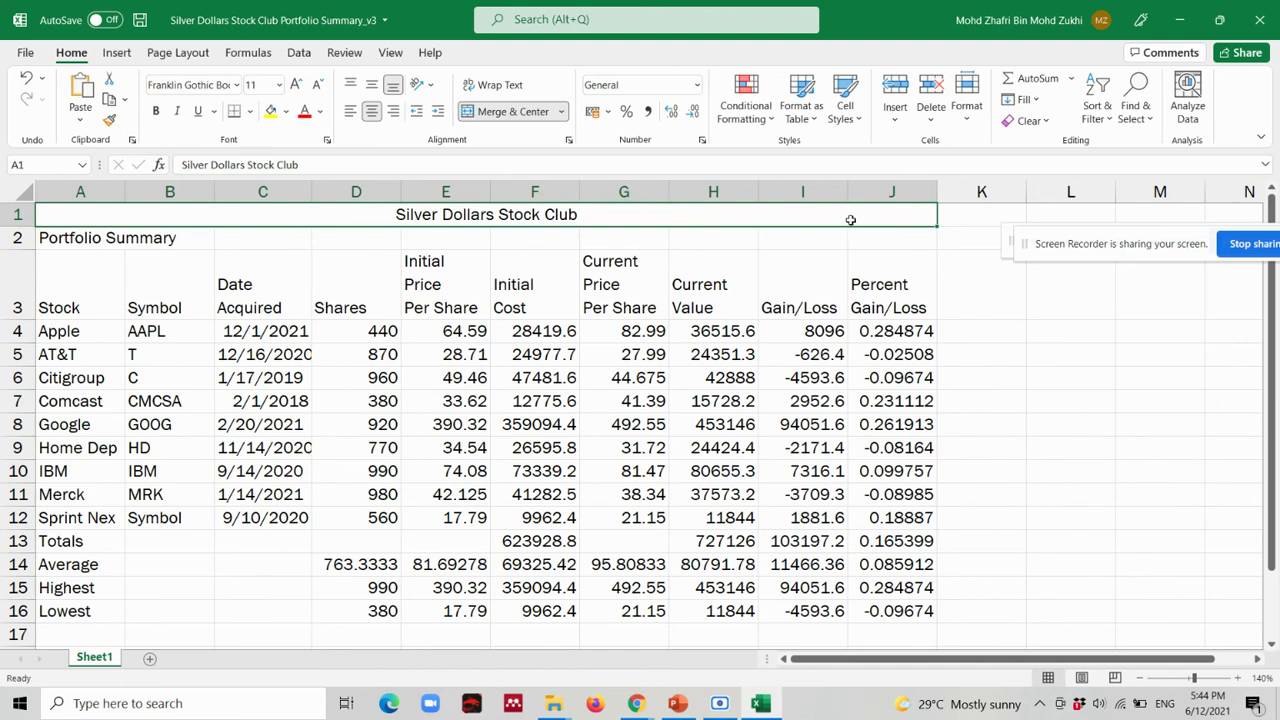
{"action": "left_click_drag", "start_coordinate": [654, 219], "coordinate": [128, 240]}
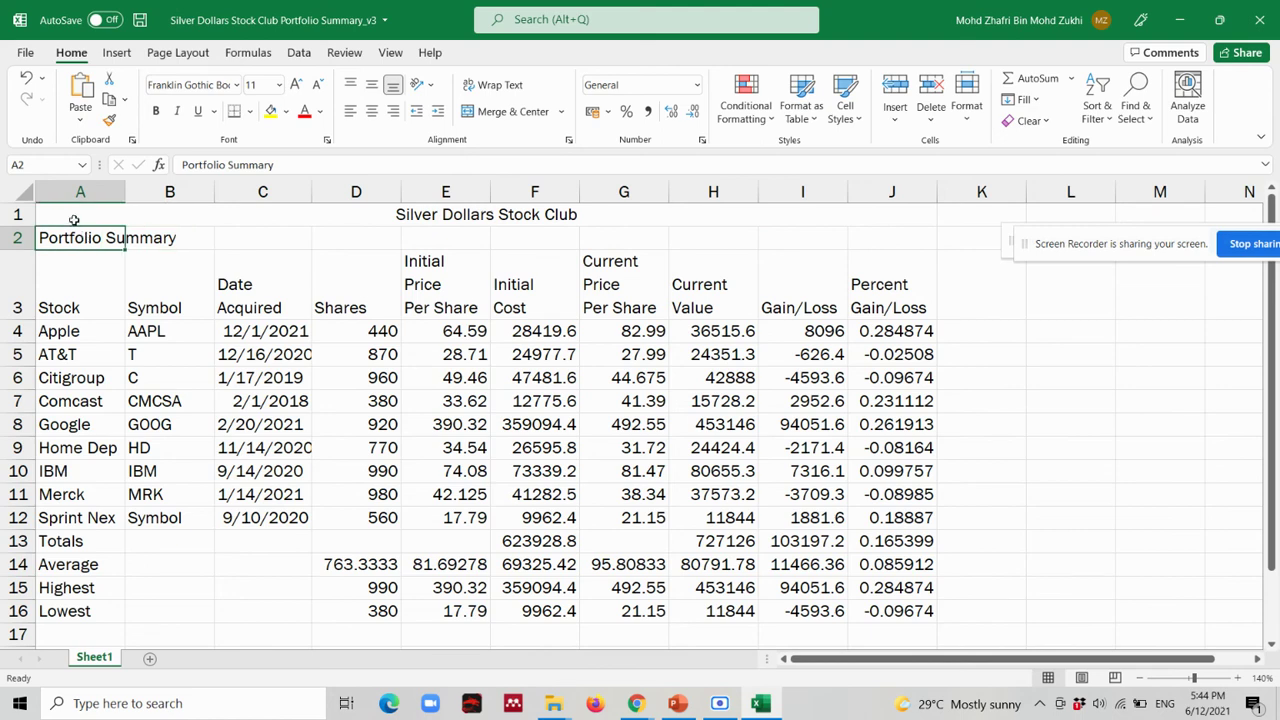
{"action": "left_click", "coordinate": [74, 218]}
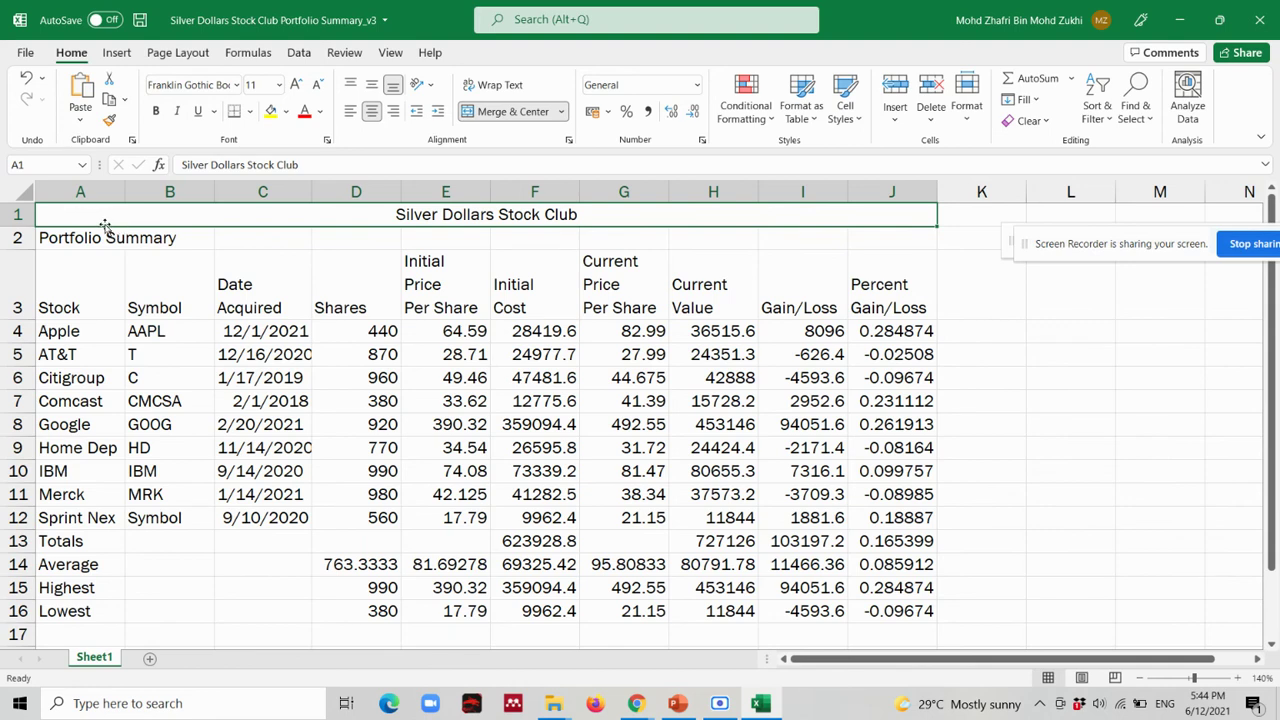
Undo the accidental fill copies of Portfolio Summary across row 2.
{"action": "left_click", "coordinate": [120, 243]}
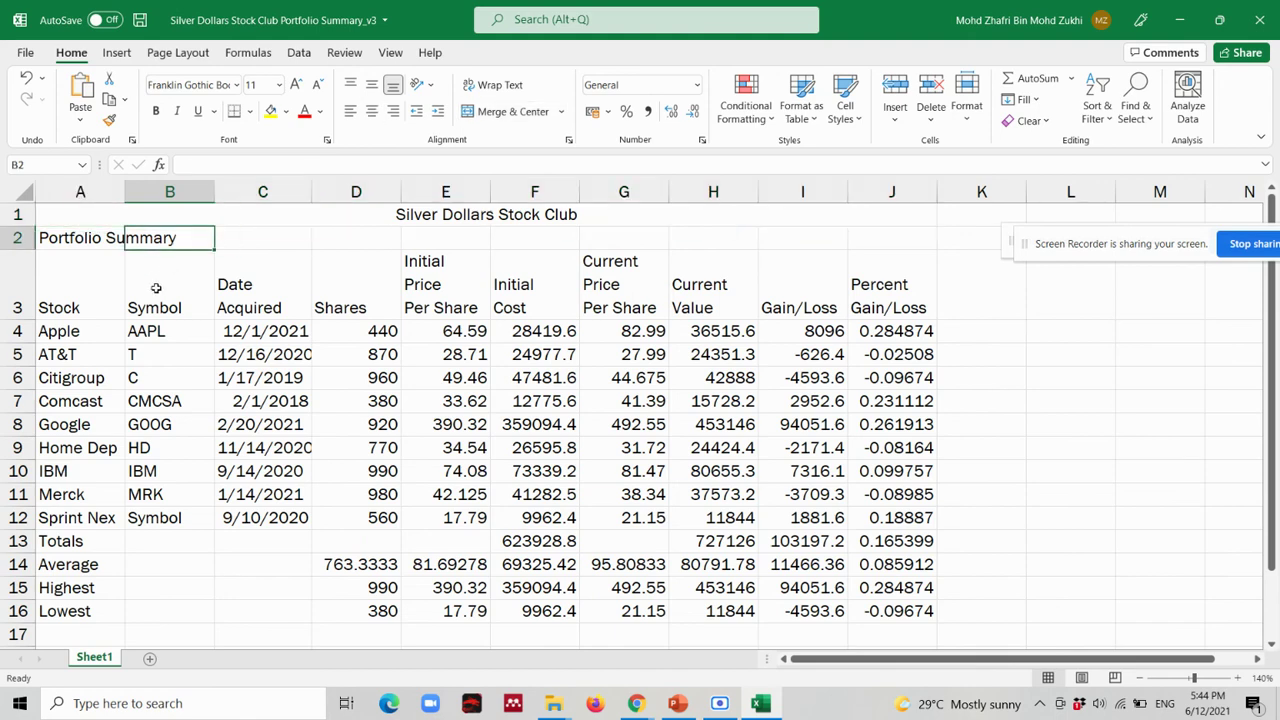
{"action": "left_click_drag", "start_coordinate": [125, 249], "coordinate": [290, 238]}
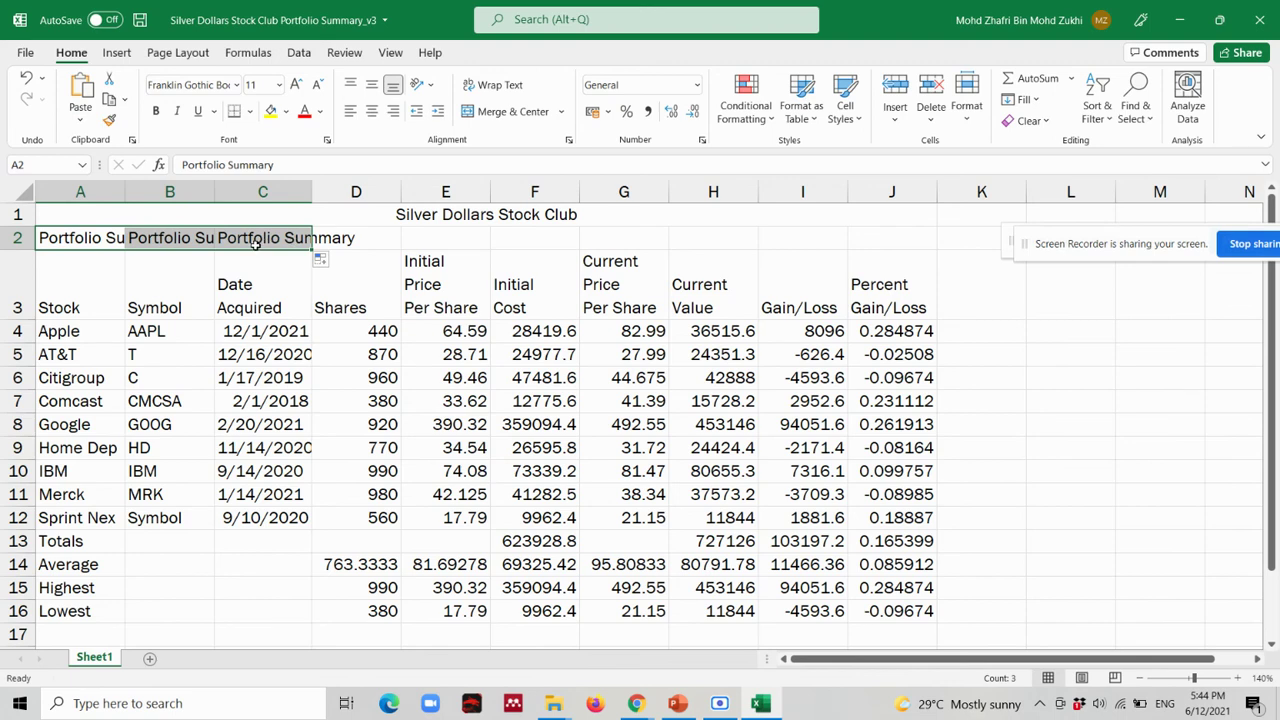
{"action": "key", "text": "ctrl+z"}
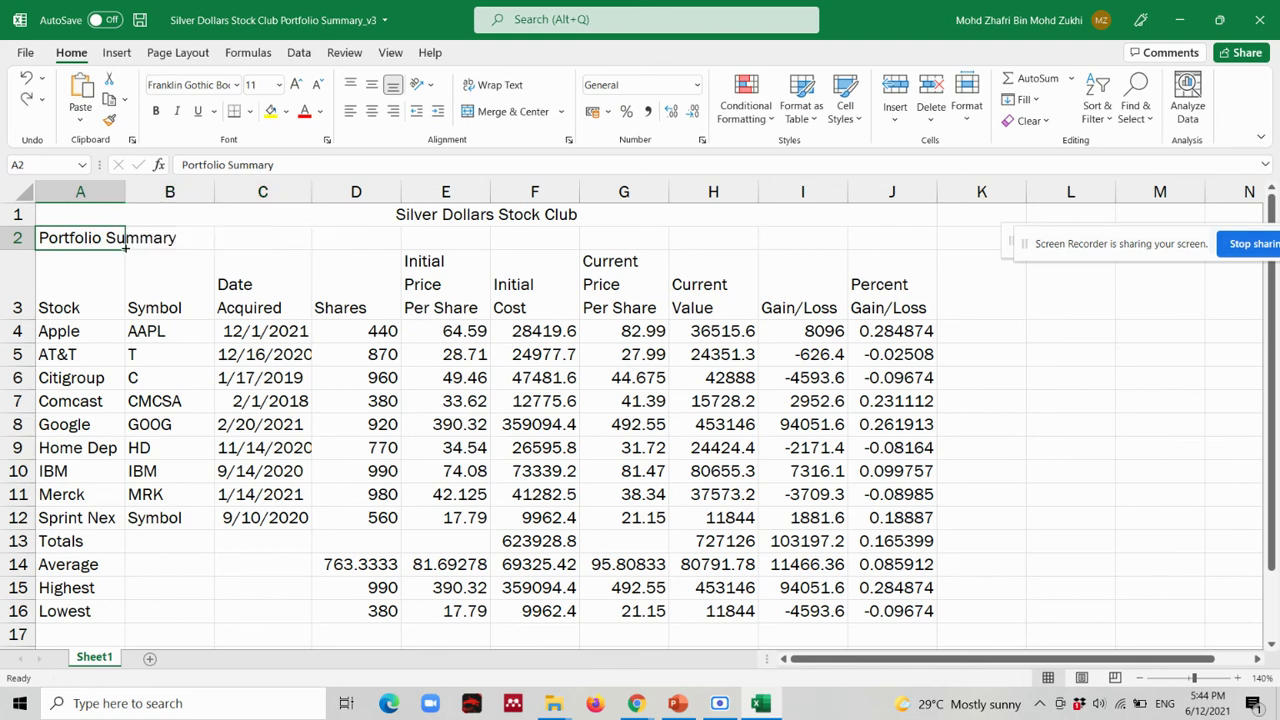
{"action": "left_click_drag", "start_coordinate": [125, 249], "coordinate": [886, 236]}
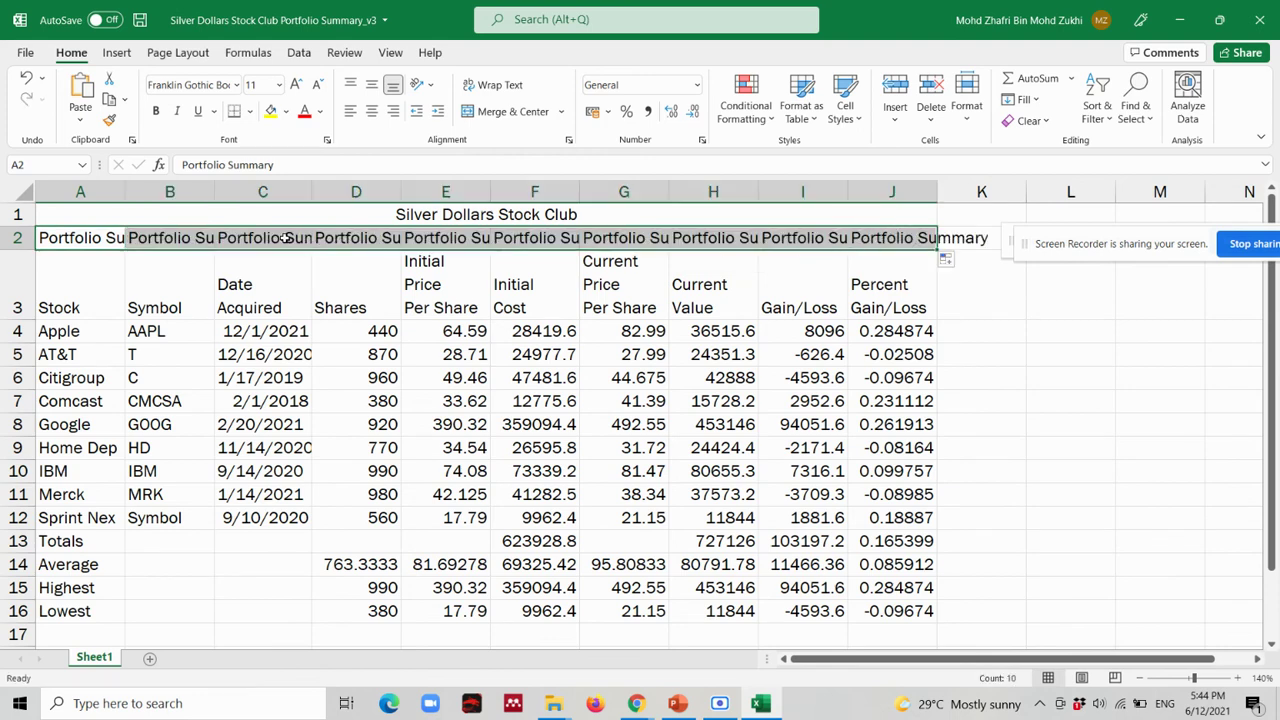
{"action": "left_click", "coordinate": [80, 238]}
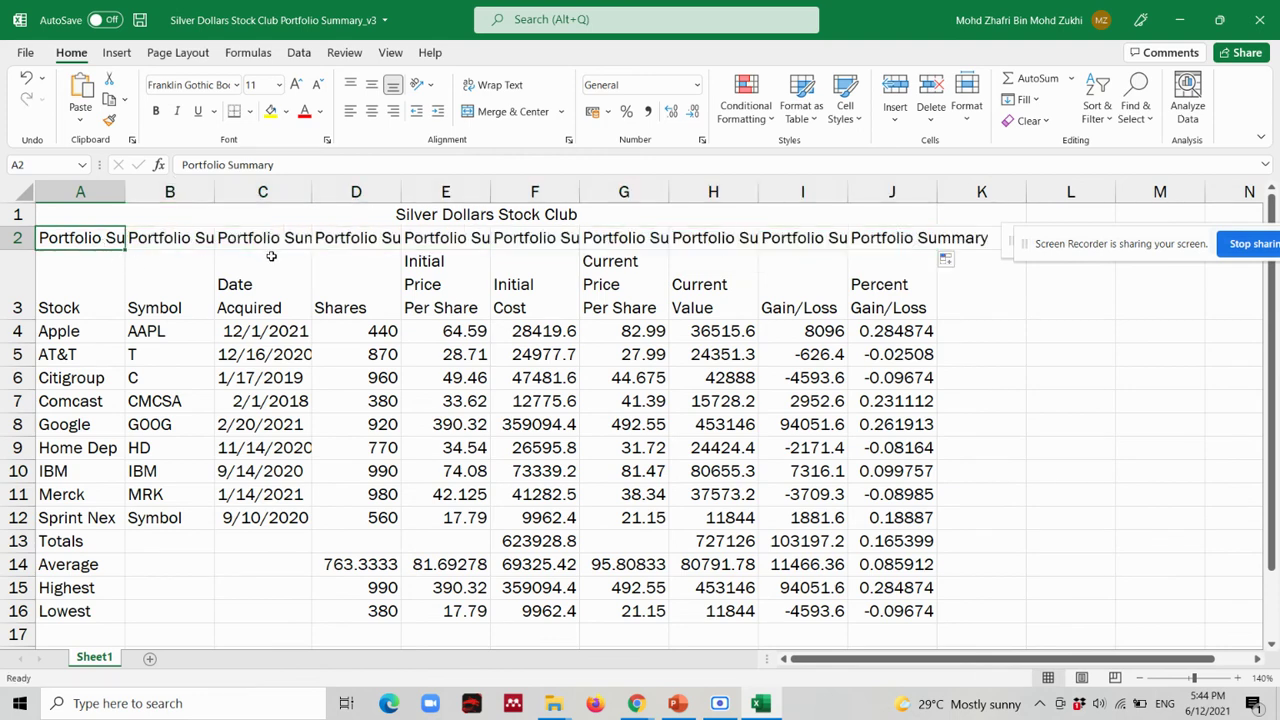
{"action": "key", "text": "ctrl+z"}
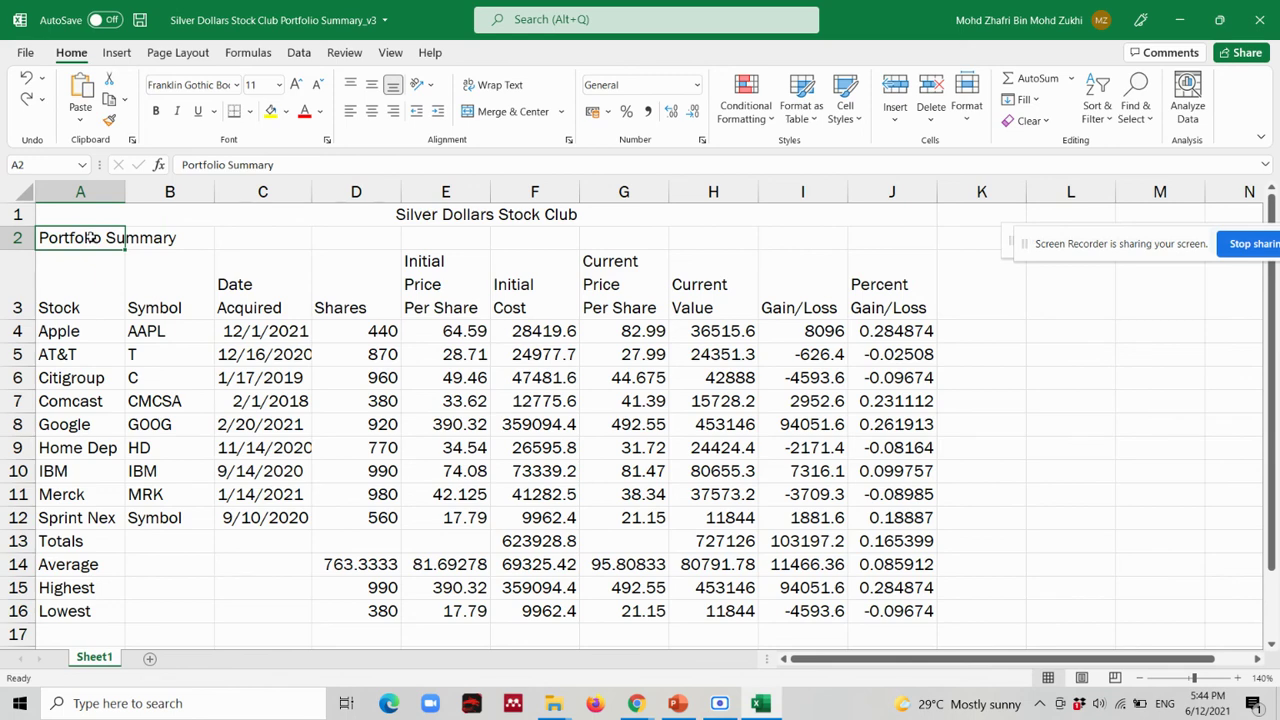
Merge and center Portfolio Summary across A2:J2.
{"action": "left_click_drag", "start_coordinate": [107, 238], "coordinate": [677, 237]}
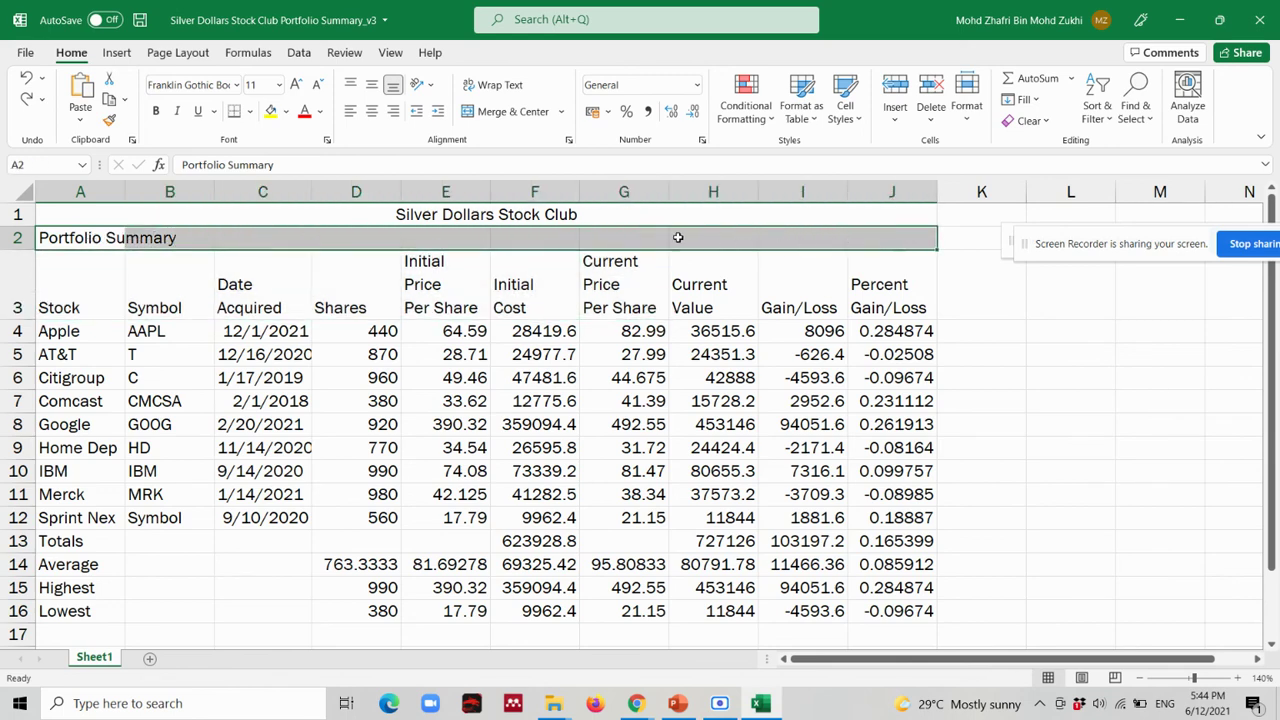
{"action": "left_click", "coordinate": [516, 116]}
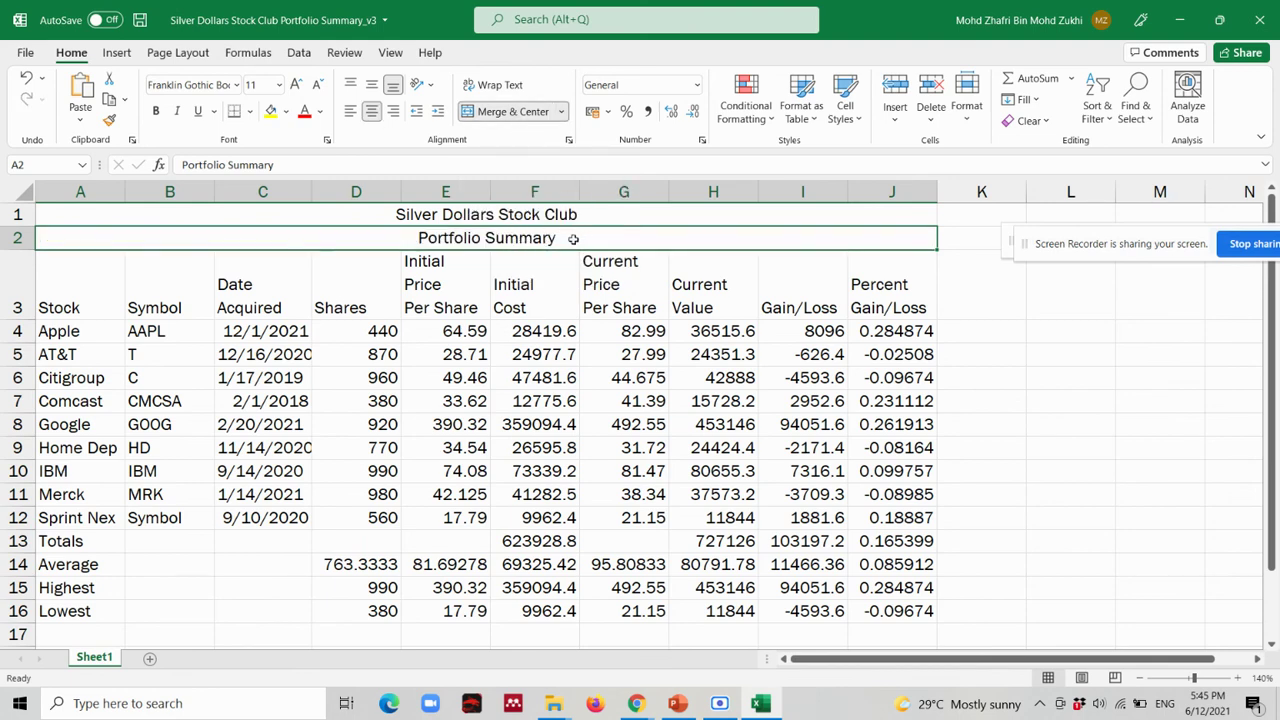
{"action": "left_click", "coordinate": [534, 270]}
Apply the Title cell style to A1:J2, enlarging both titles to 18 point.
{"action": "left_click", "coordinate": [357, 294]}
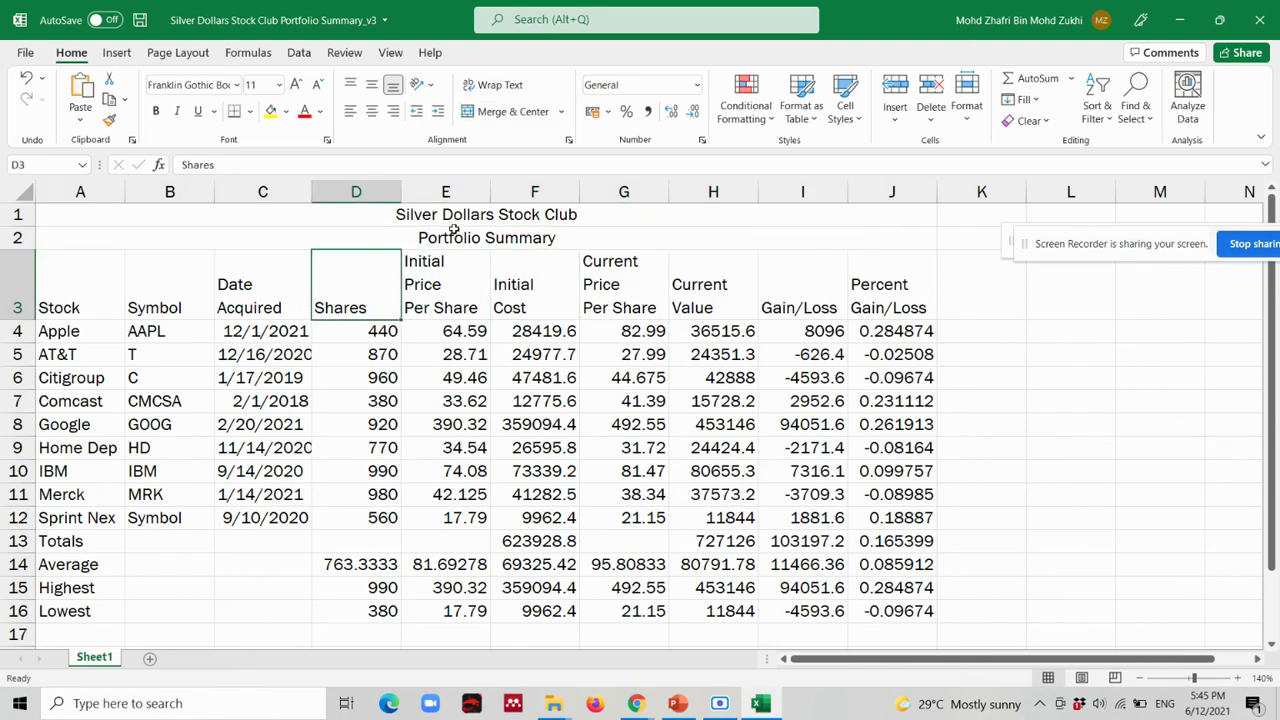
{"action": "left_click", "coordinate": [428, 214]}
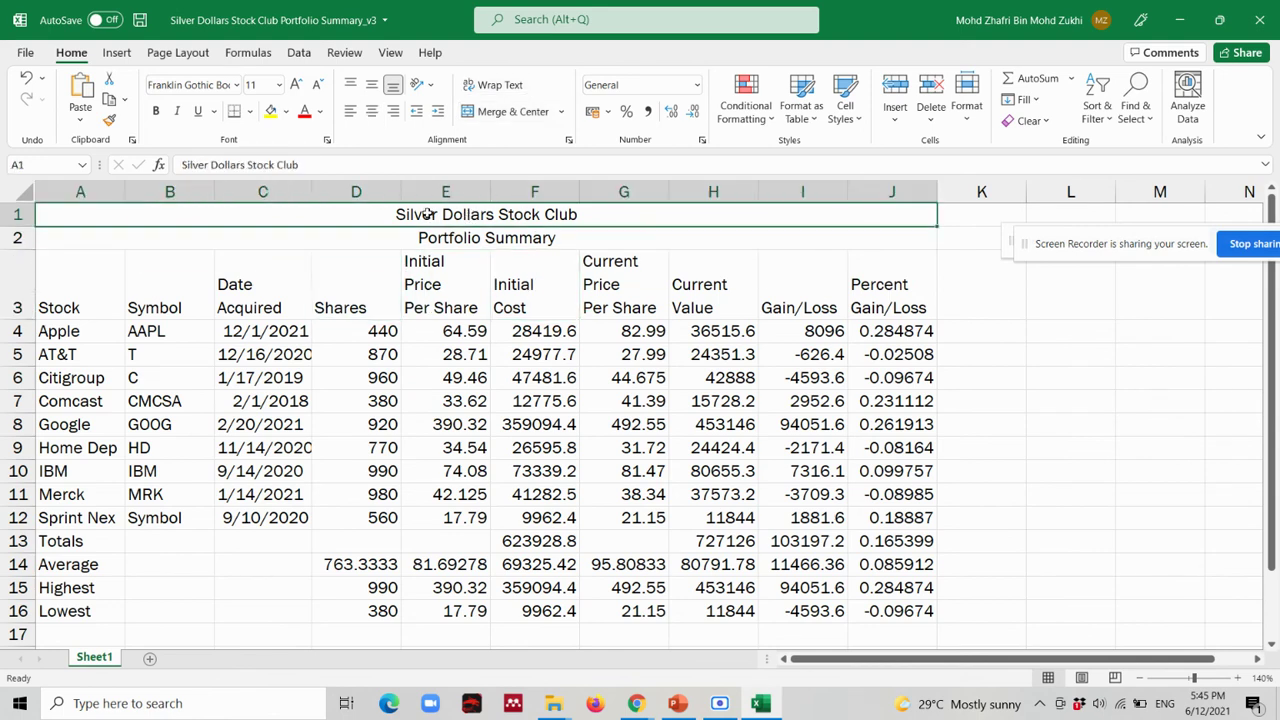
{"action": "left_click_drag", "start_coordinate": [428, 214], "coordinate": [435, 237]}
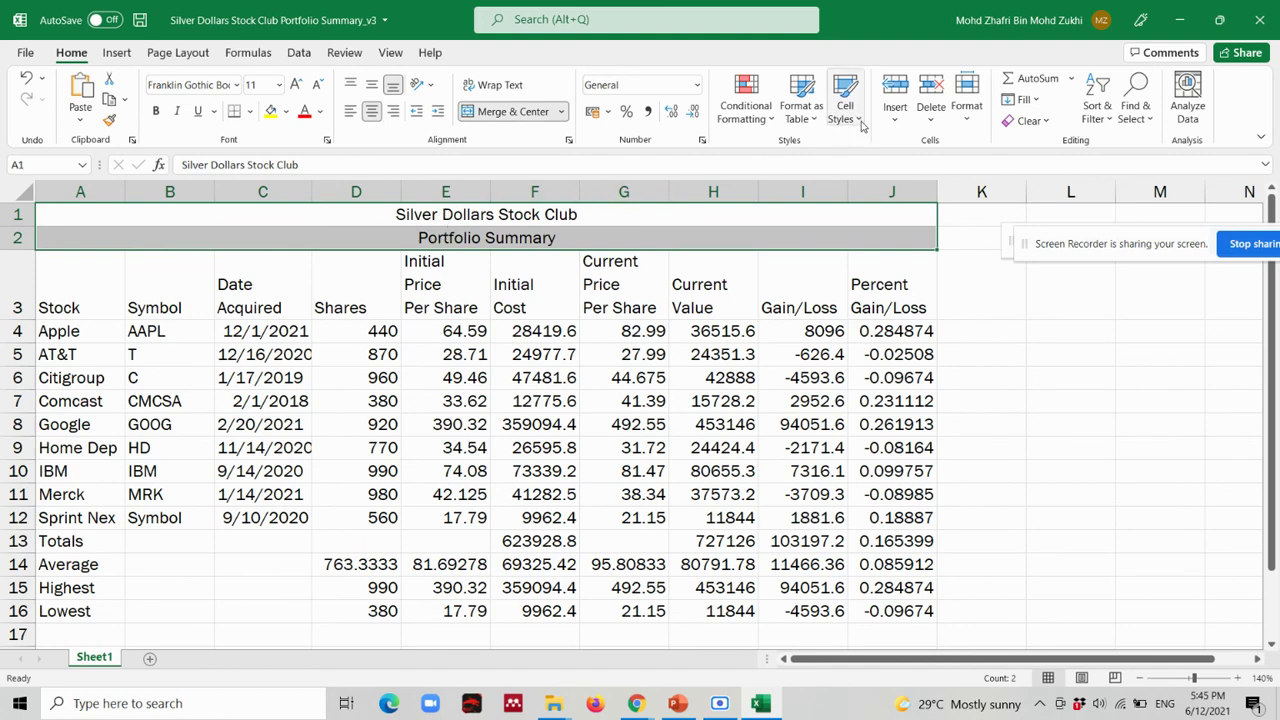
{"action": "left_click", "coordinate": [845, 112]}
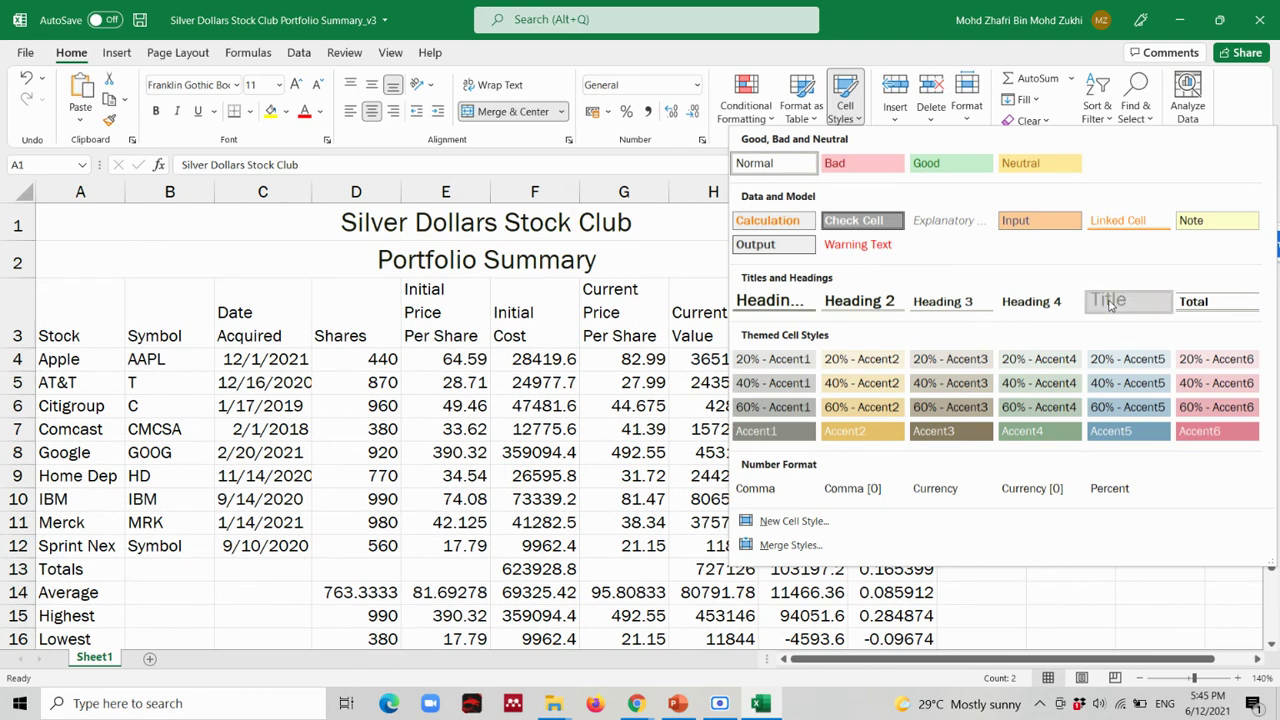
{"action": "left_click", "coordinate": [1109, 299]}
{"action": "left_click", "coordinate": [442, 224]}
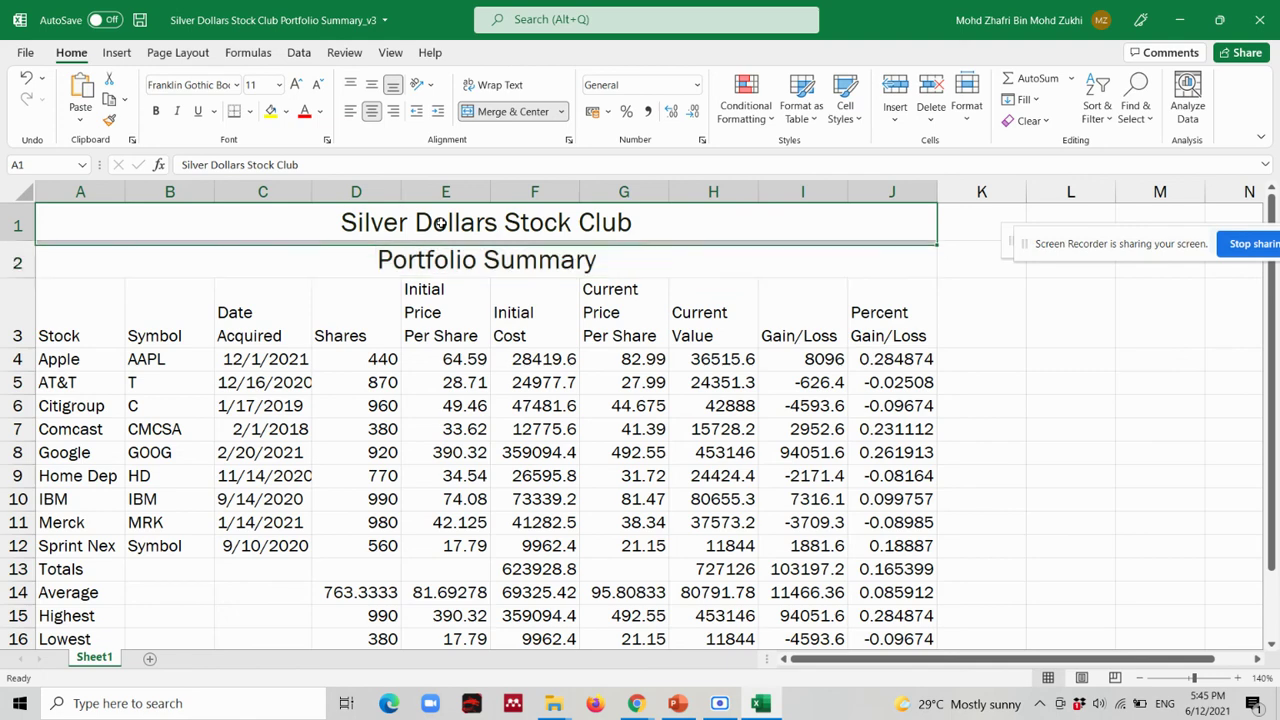
{"action": "left_click", "coordinate": [461, 259]}
{"action": "left_click", "coordinate": [455, 224]}
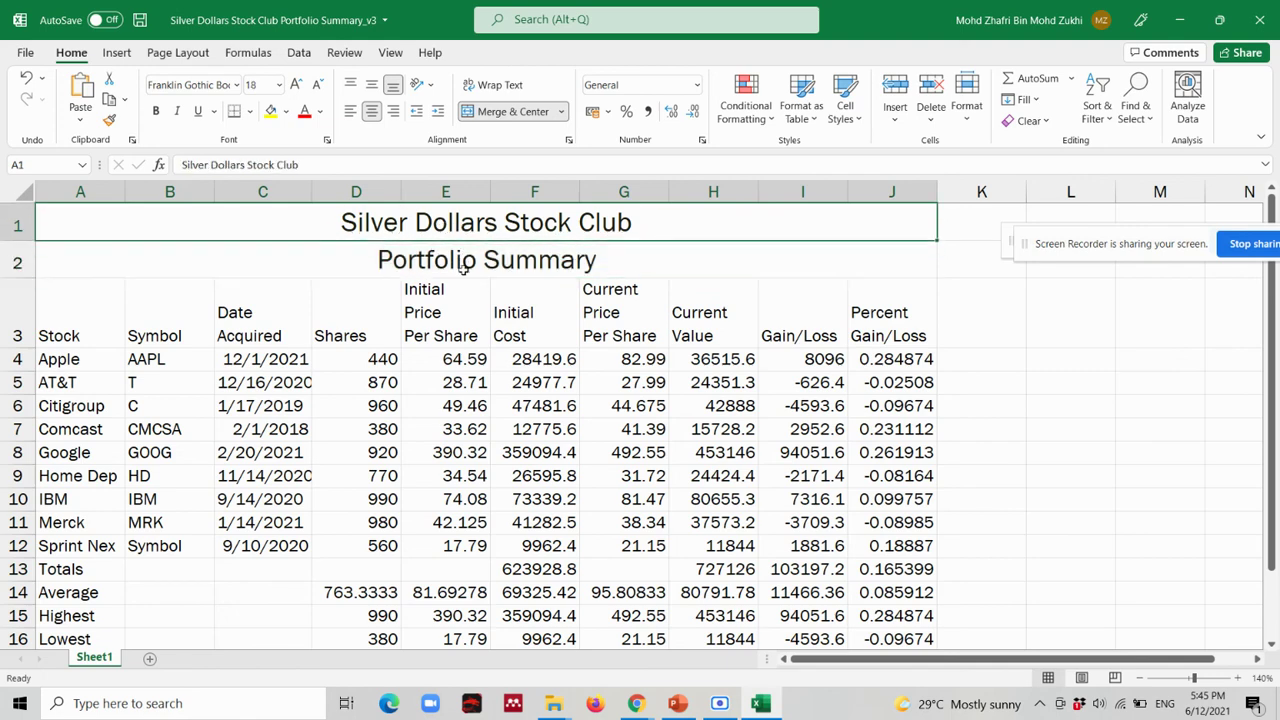
{"action": "left_click", "coordinate": [463, 258]}
{"action": "left_click", "coordinate": [453, 224]}
{"action": "left_click", "coordinate": [463, 259]}
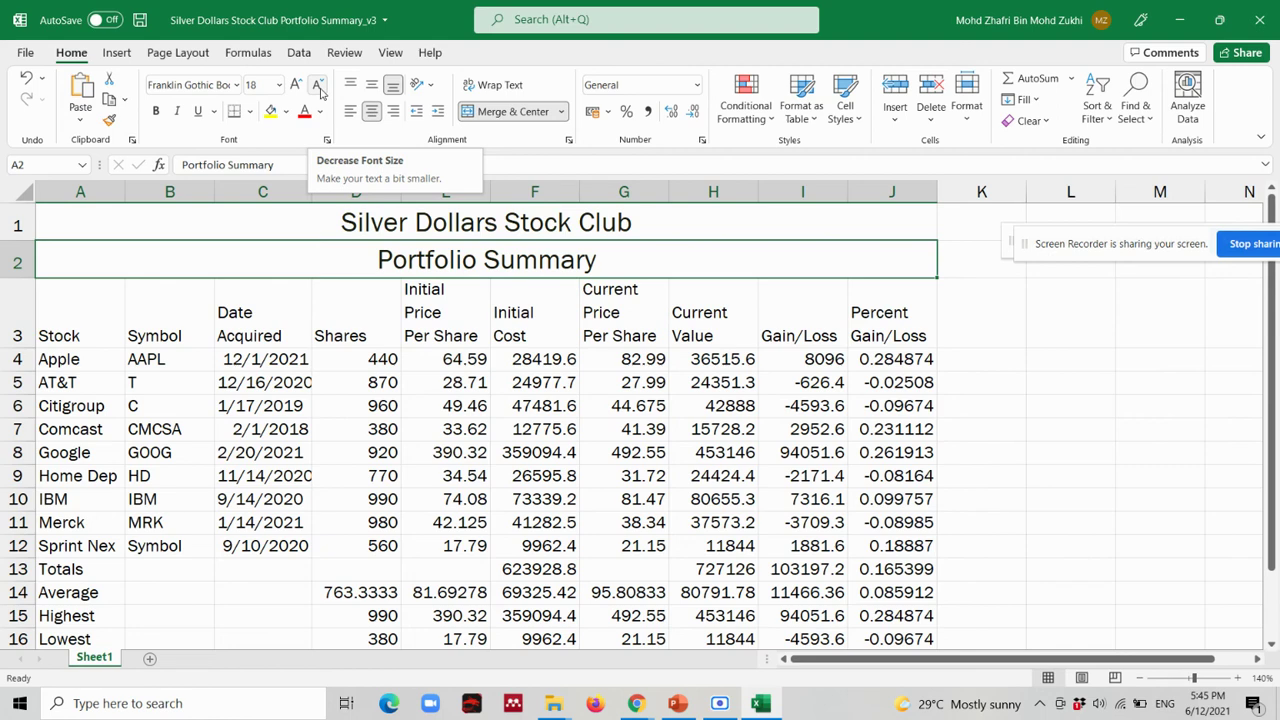
Decrease Portfolio Summary in A2 to 16 point, then bring up the Google Meet window.
{"action": "left_click", "coordinate": [319, 88]}
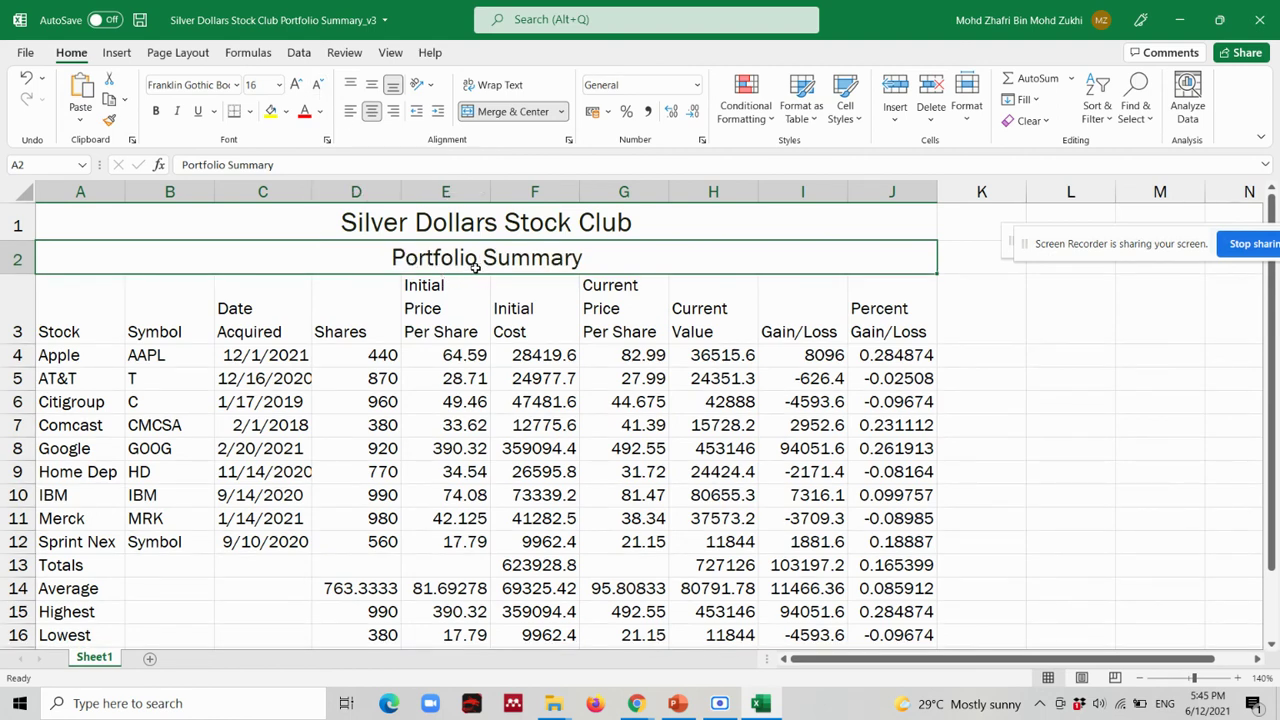
{"action": "left_click", "coordinate": [470, 228]}
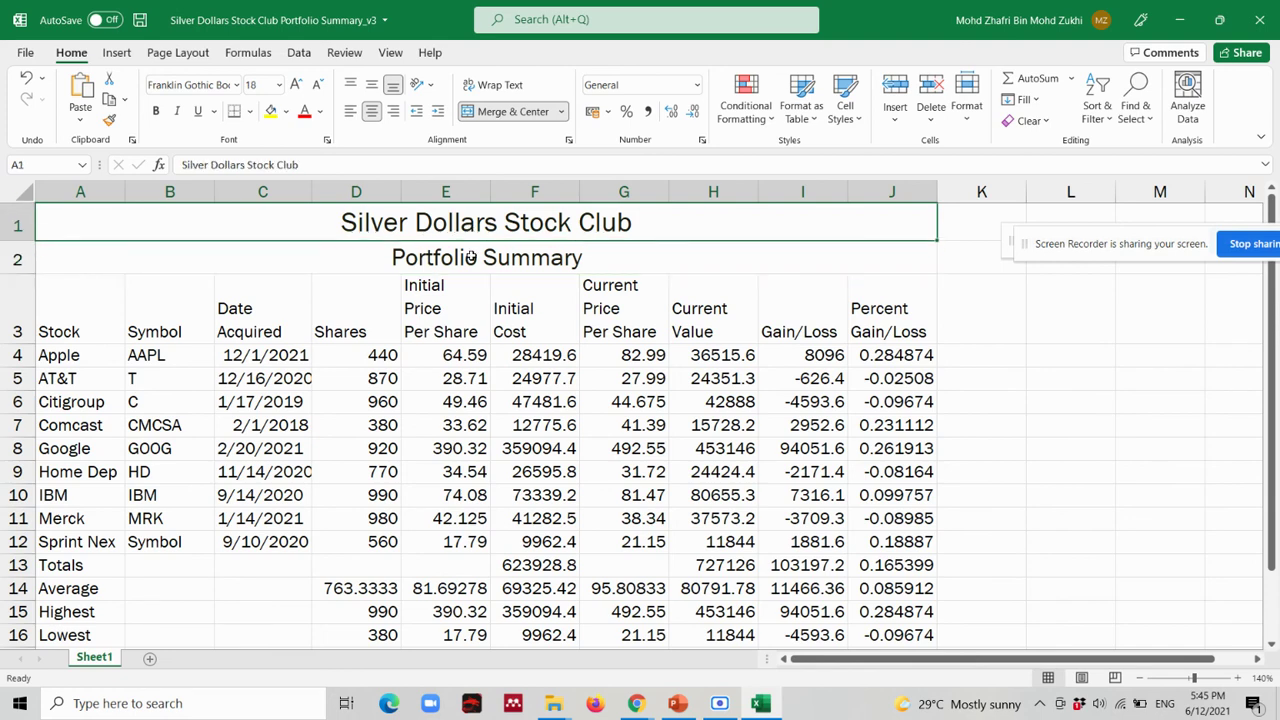
{"action": "left_click", "coordinate": [470, 257]}
{"action": "left_click", "coordinate": [483, 238]}
{"action": "left_click", "coordinate": [491, 264]}
{"action": "left_click", "coordinate": [486, 220]}
{"action": "left_click", "coordinate": [490, 260]}
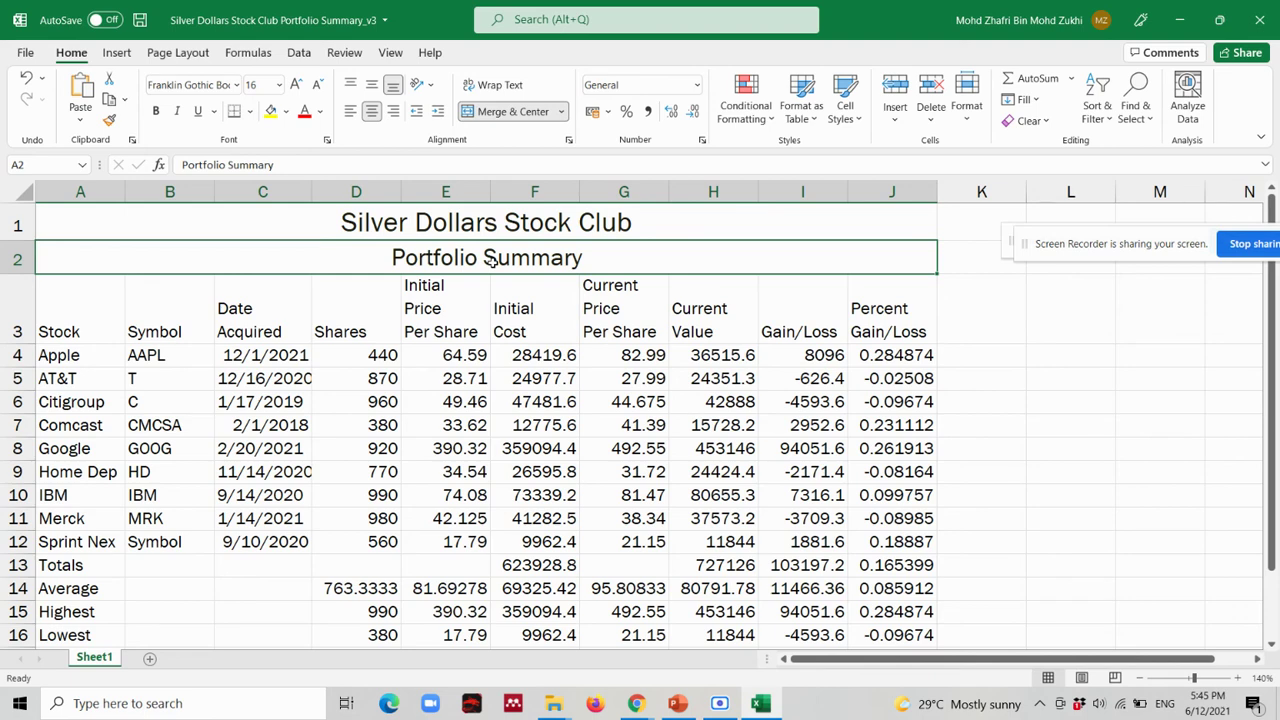
{"action": "mouse_move", "coordinate": [640, 703]}
{"action": "left_click", "coordinate": [469, 663]}
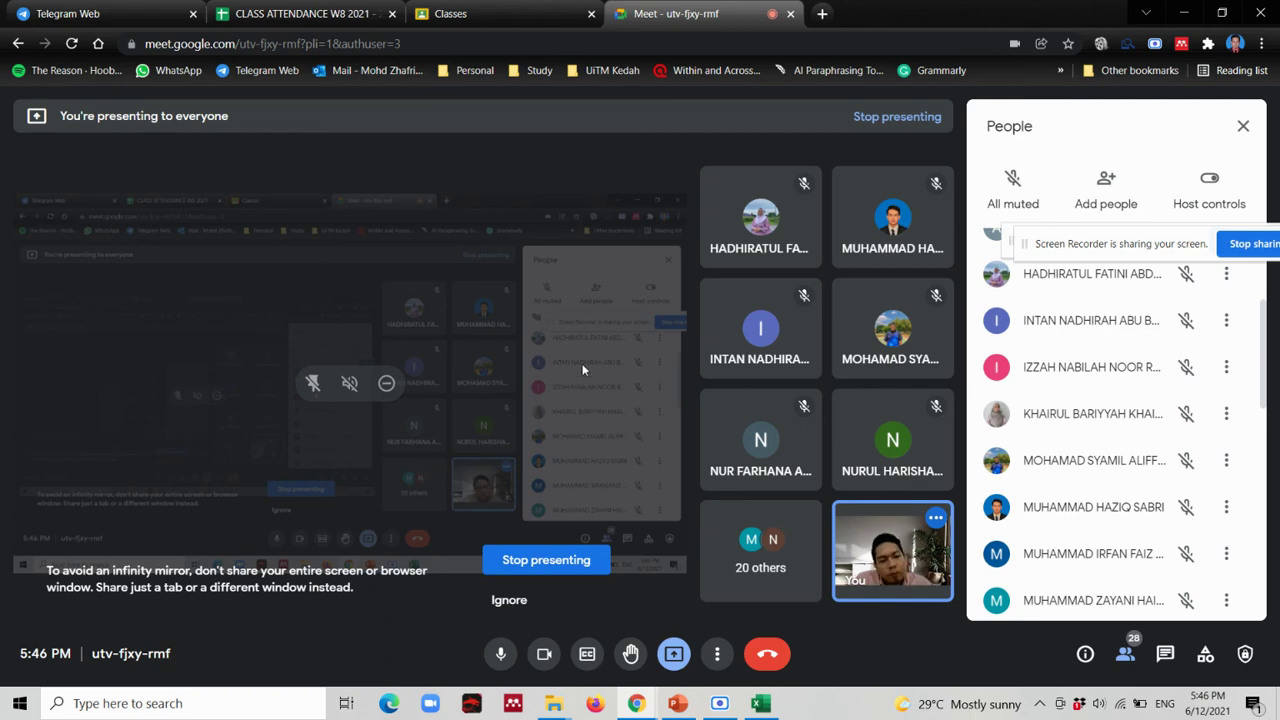
Go to slide 48 on title background colour and box border in the lesson deck.
{"action": "left_click", "coordinate": [762, 706]}
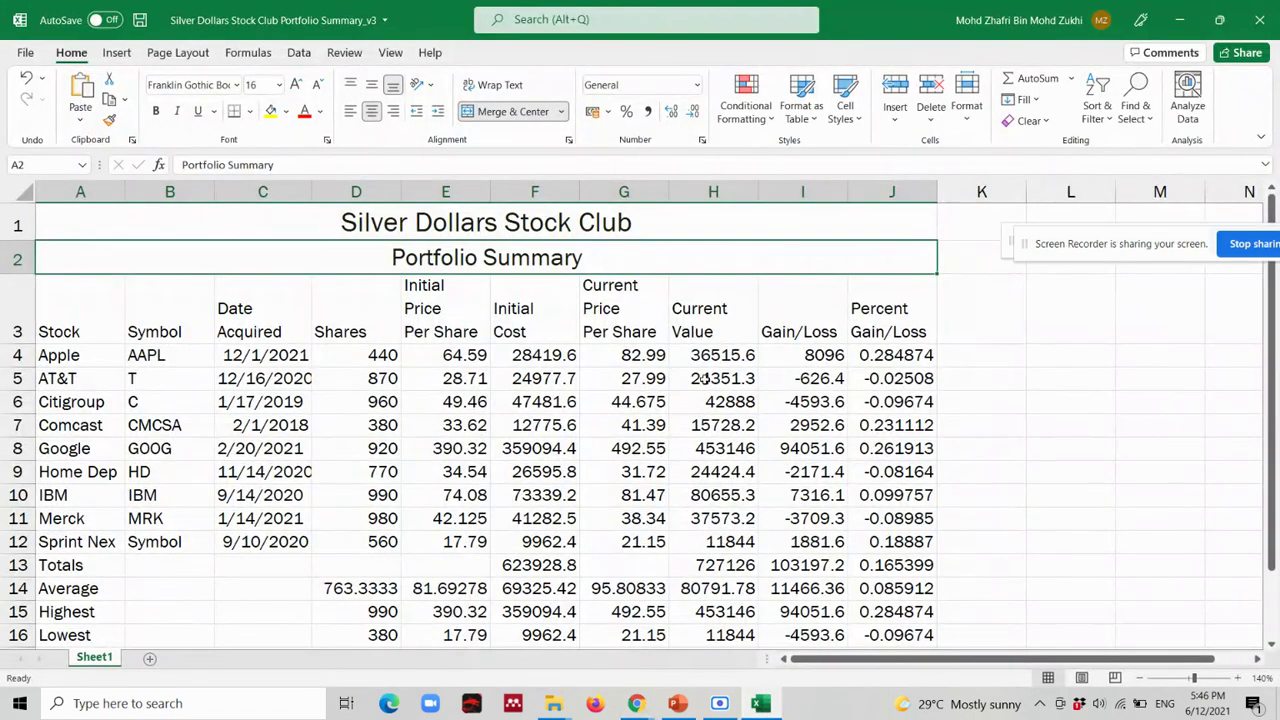
{"action": "left_click", "coordinate": [677, 703]}
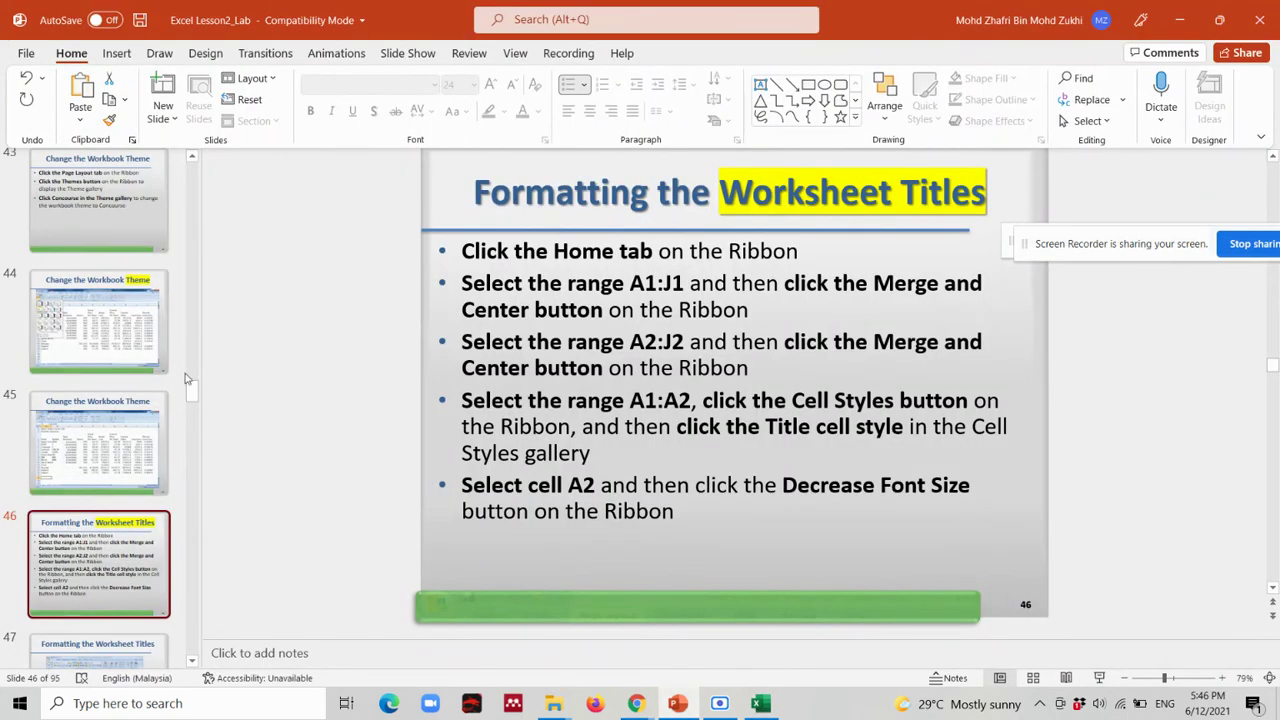
{"action": "scroll", "coordinate": [110, 470], "scroll_direction": "down", "scroll_amount": 3}
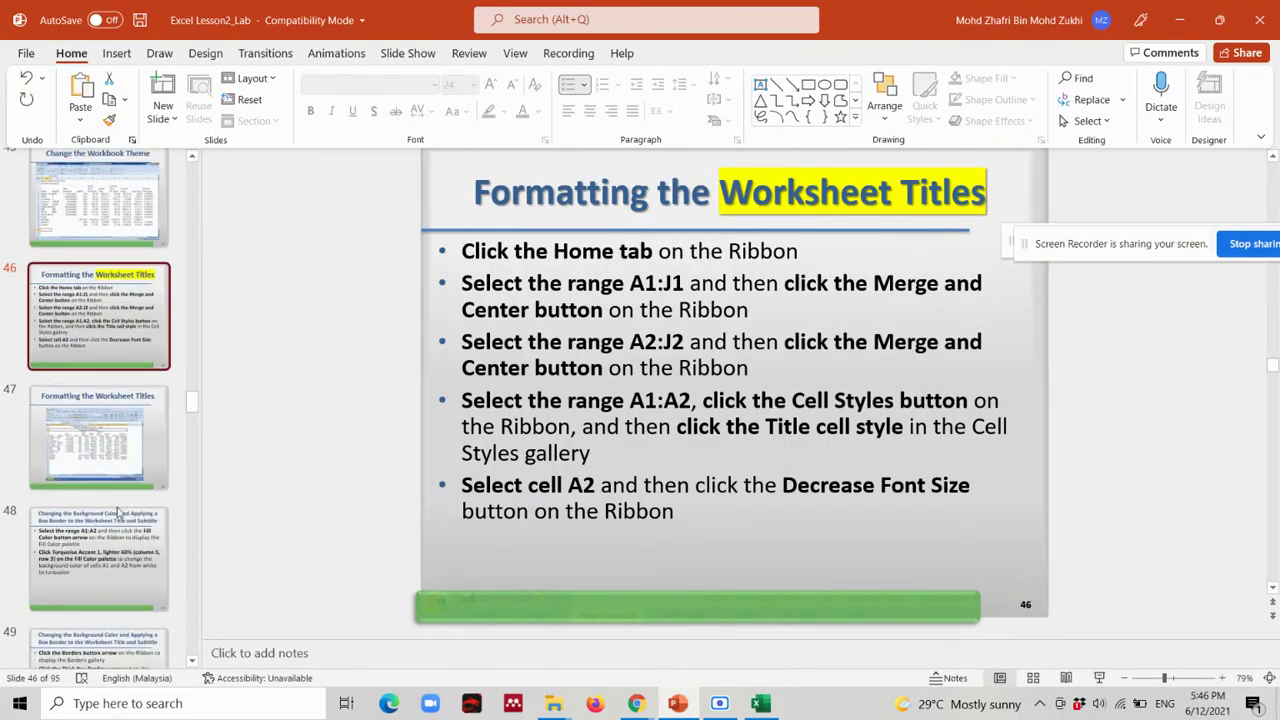
{"action": "left_click", "coordinate": [118, 512]}
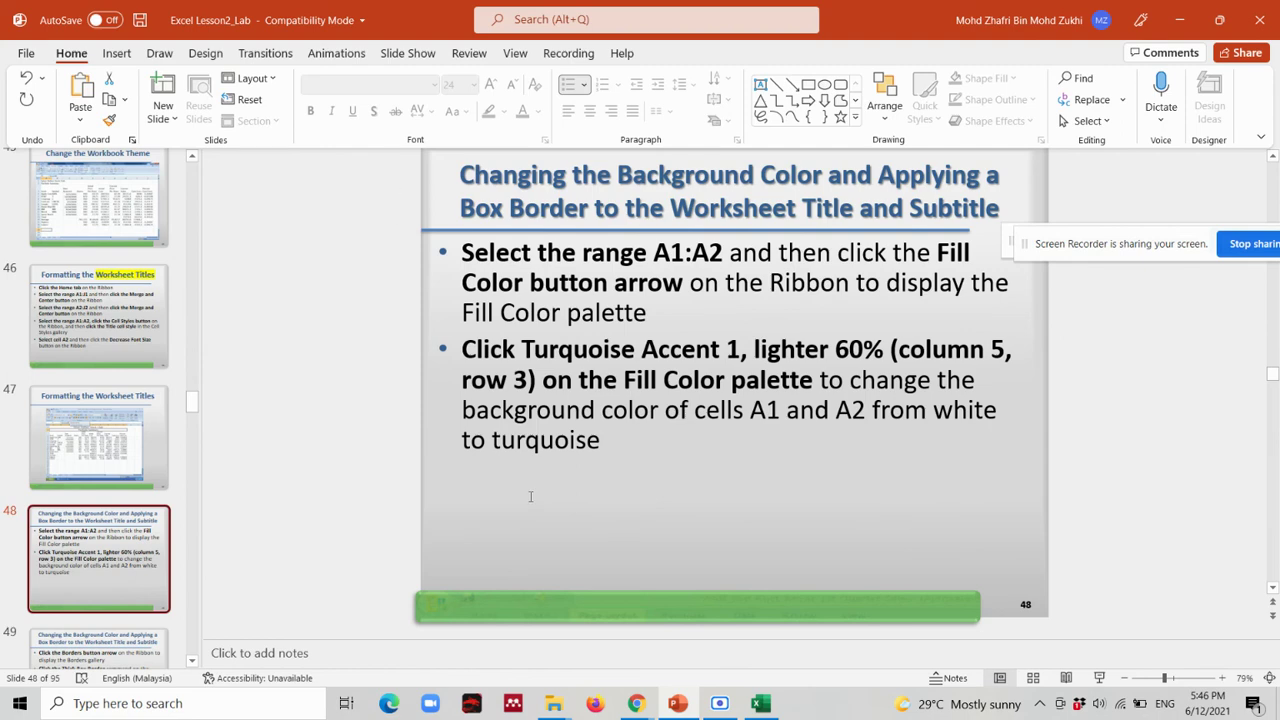
Fill title rows A1:J2 with Aqua, Accent 5, Lighter 60%.
{"action": "left_click", "coordinate": [760, 703]}
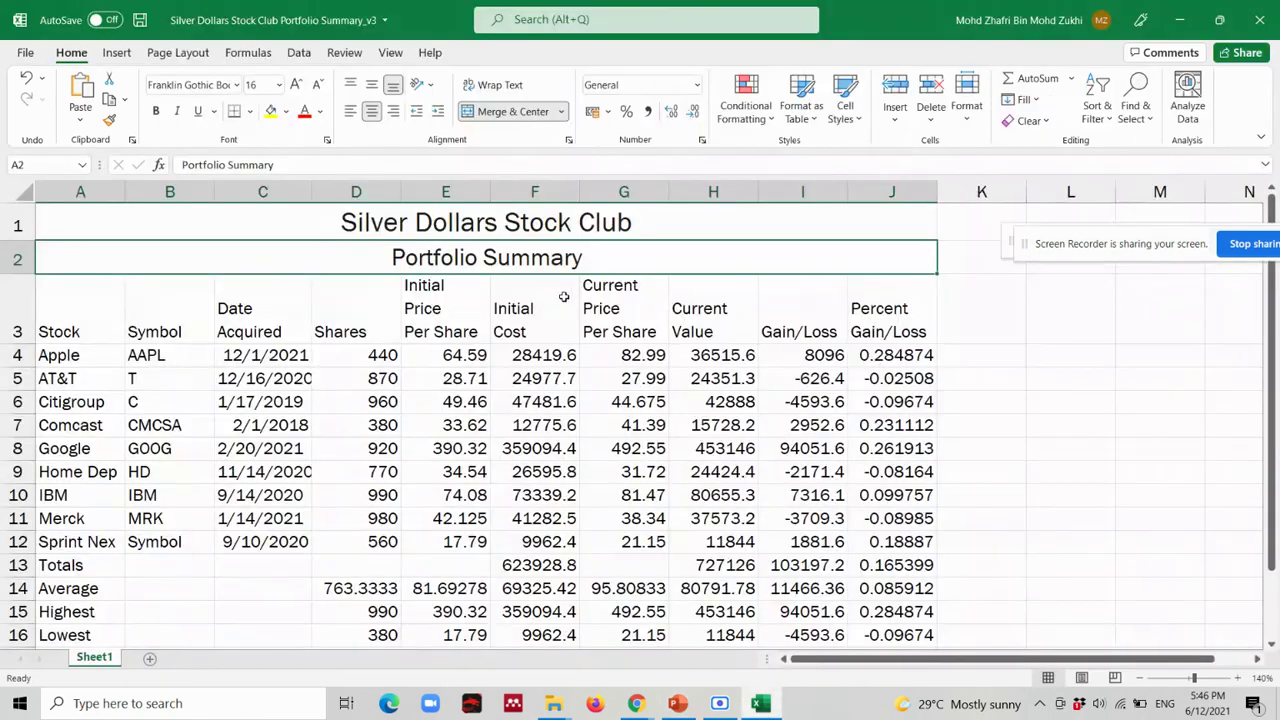
{"action": "left_click", "coordinate": [445, 357]}
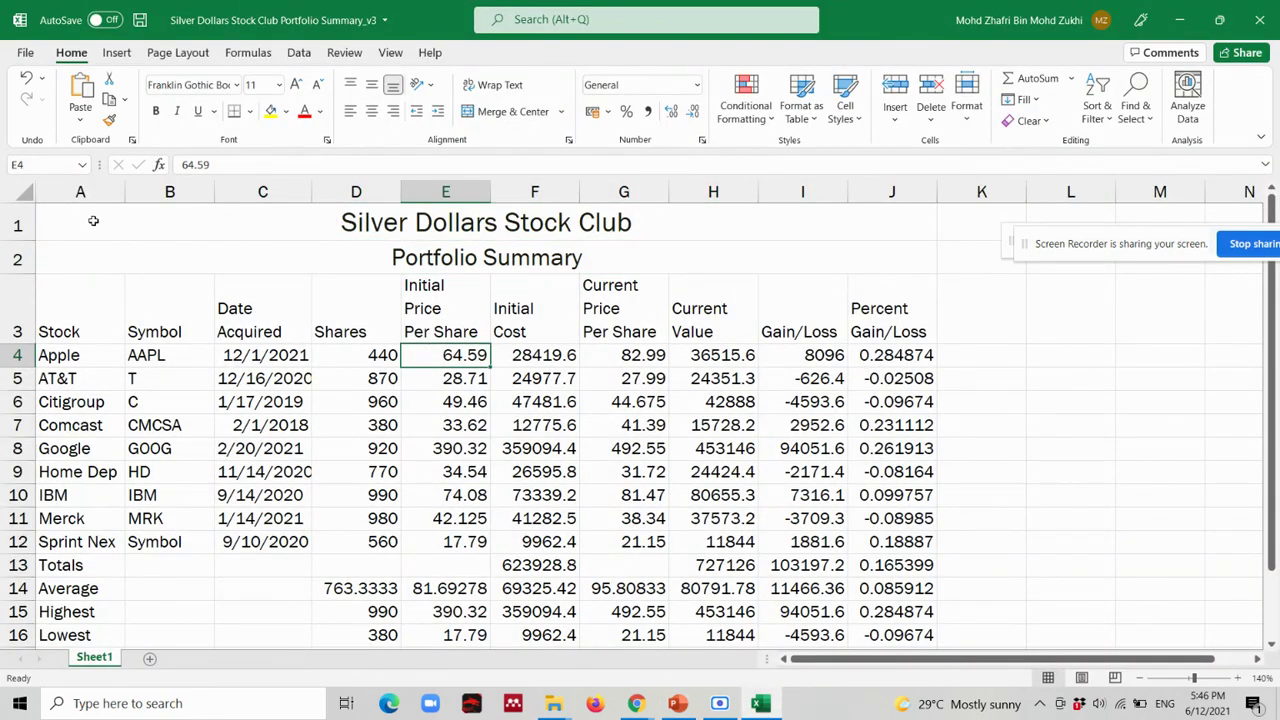
{"action": "left_click_drag", "start_coordinate": [93, 221], "coordinate": [234, 260]}
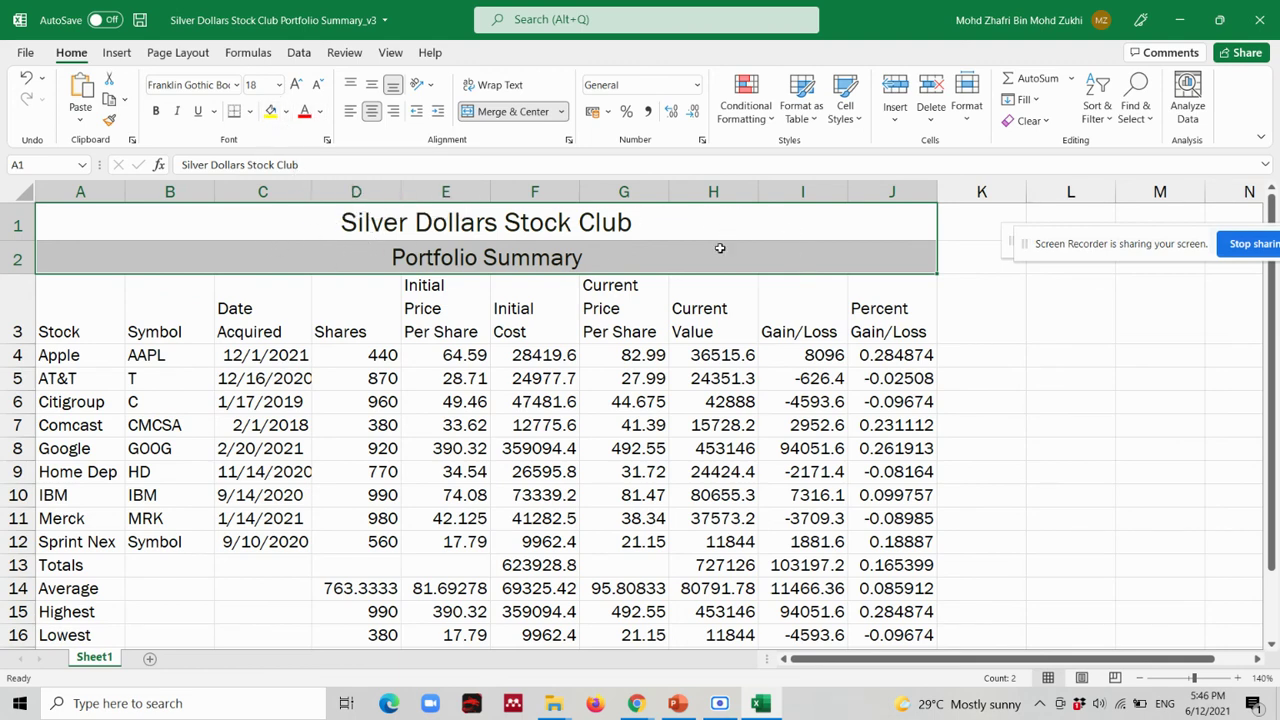
{"action": "left_click", "coordinate": [286, 111]}
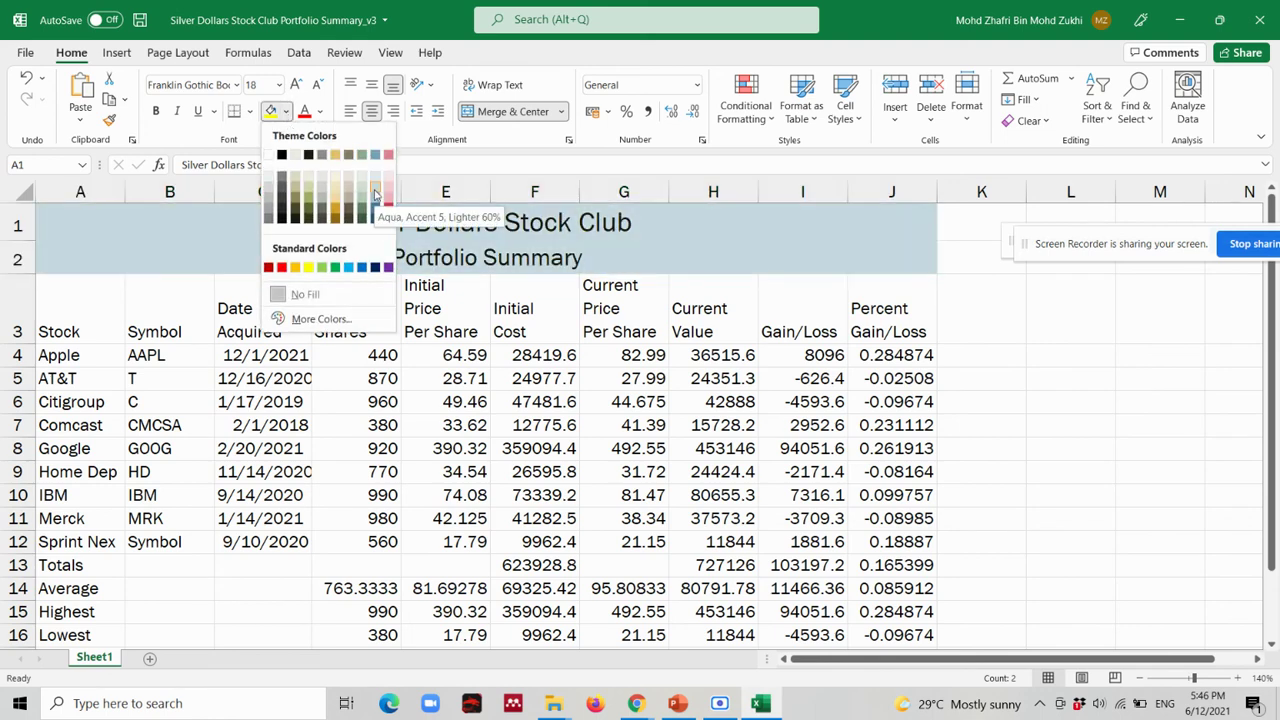
{"action": "left_click", "coordinate": [375, 190]}
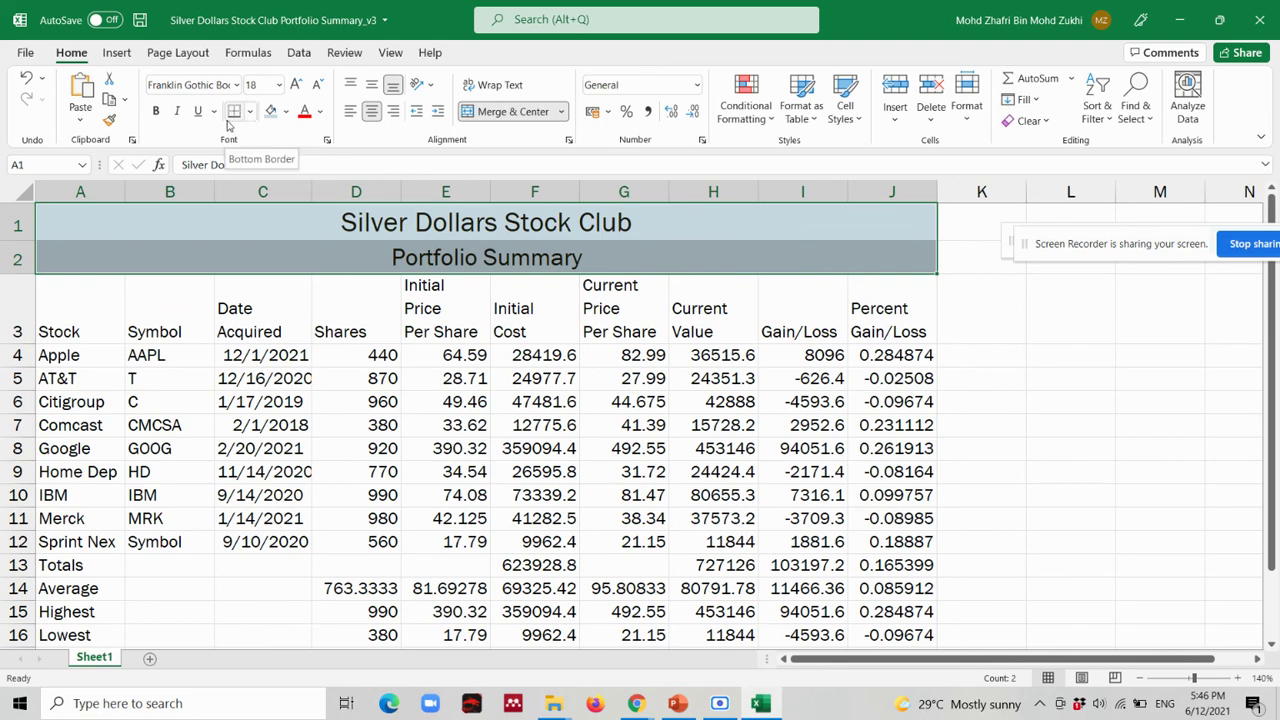
Put a Thick Outside Border around the two title rows.
{"action": "left_click", "coordinate": [251, 117]}
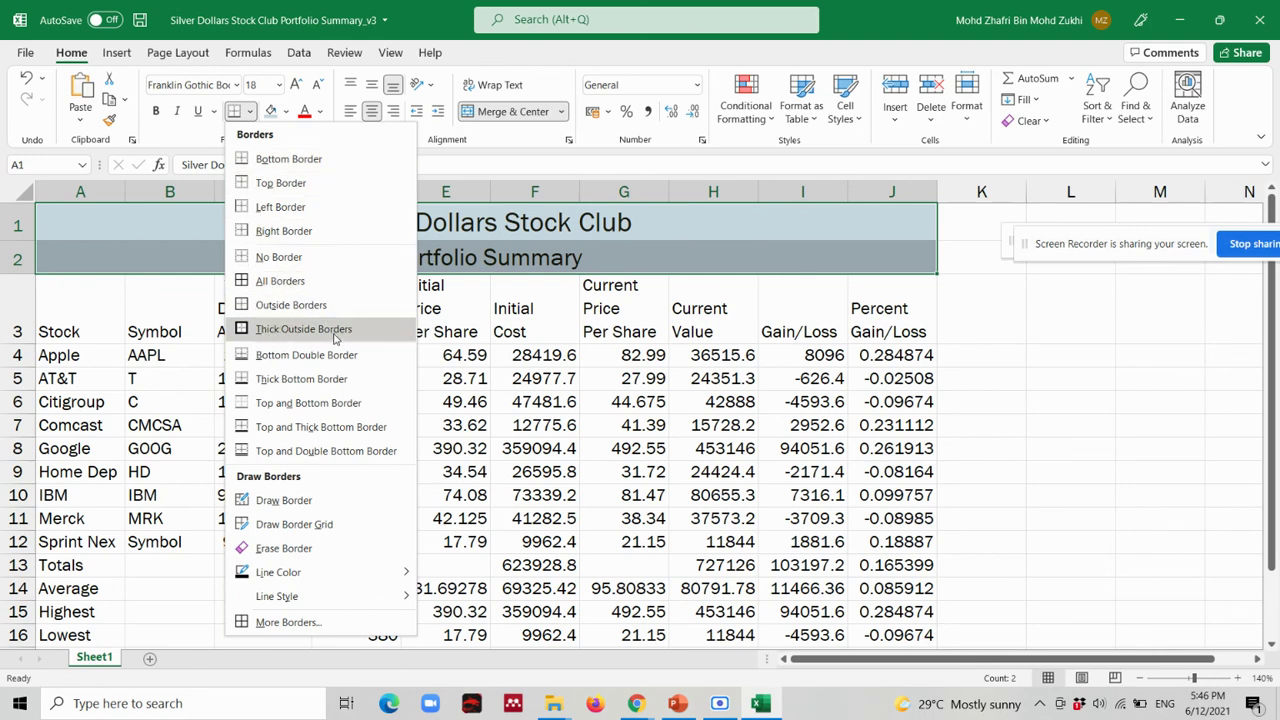
{"action": "left_click", "coordinate": [335, 338]}
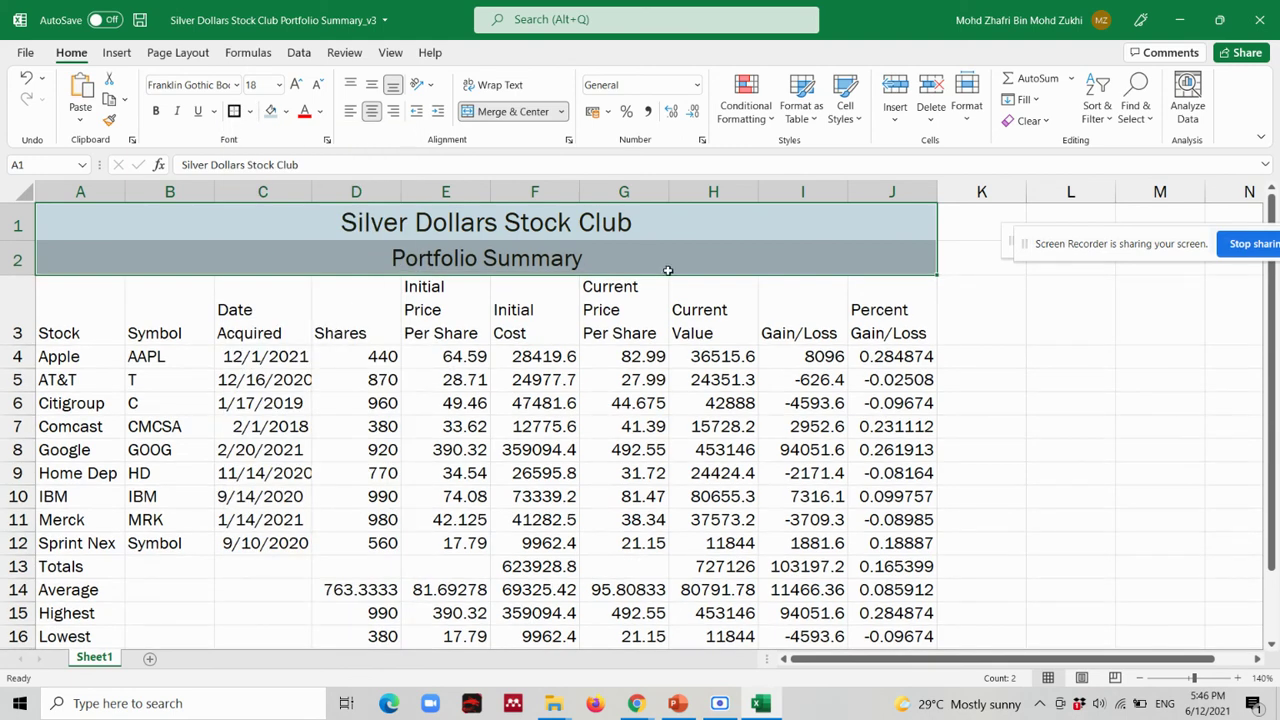
{"action": "left_click", "coordinate": [686, 302]}
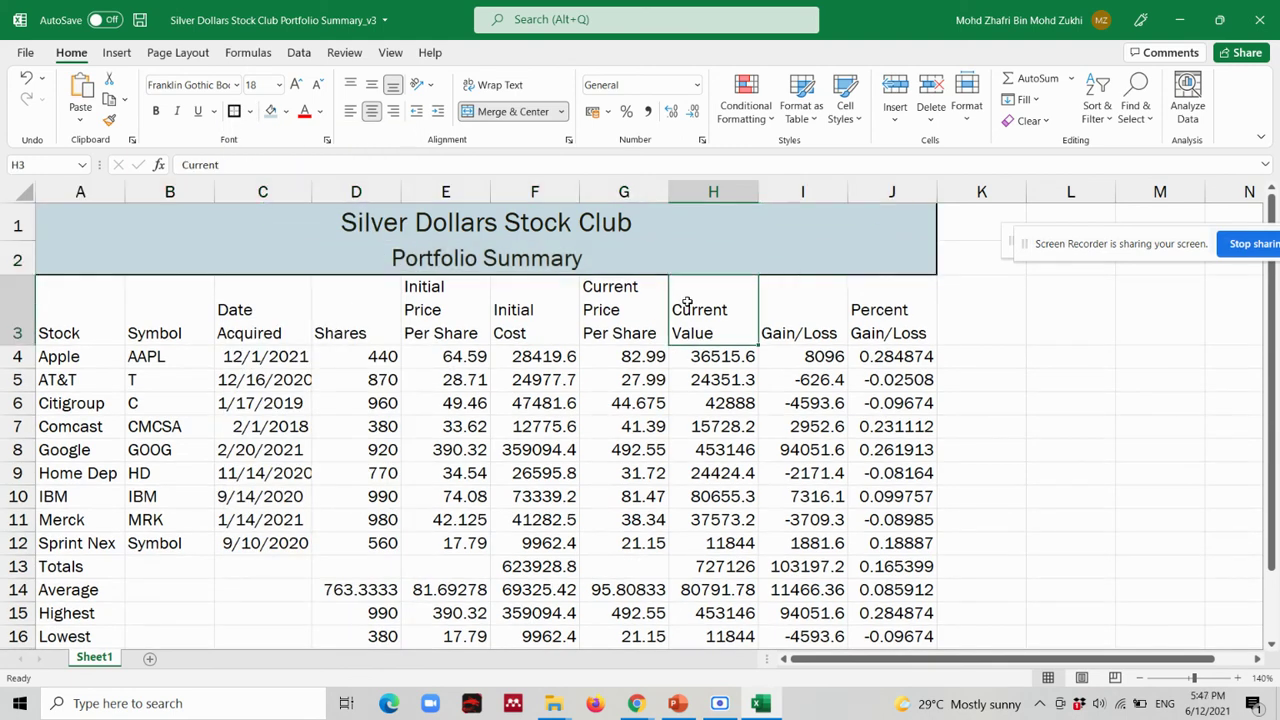
{"action": "left_click", "coordinate": [622, 248]}
{"action": "left_click", "coordinate": [647, 221]}
{"action": "left_click", "coordinate": [700, 256]}
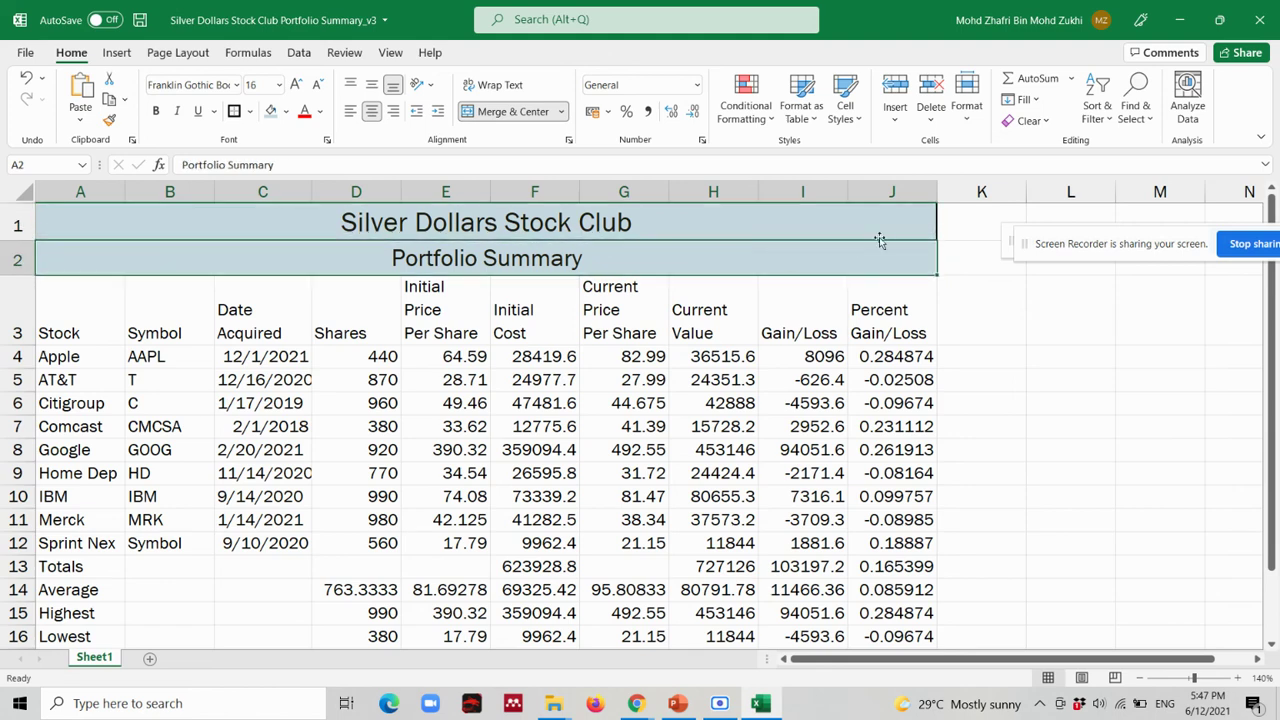
{"action": "left_click", "coordinate": [972, 228]}
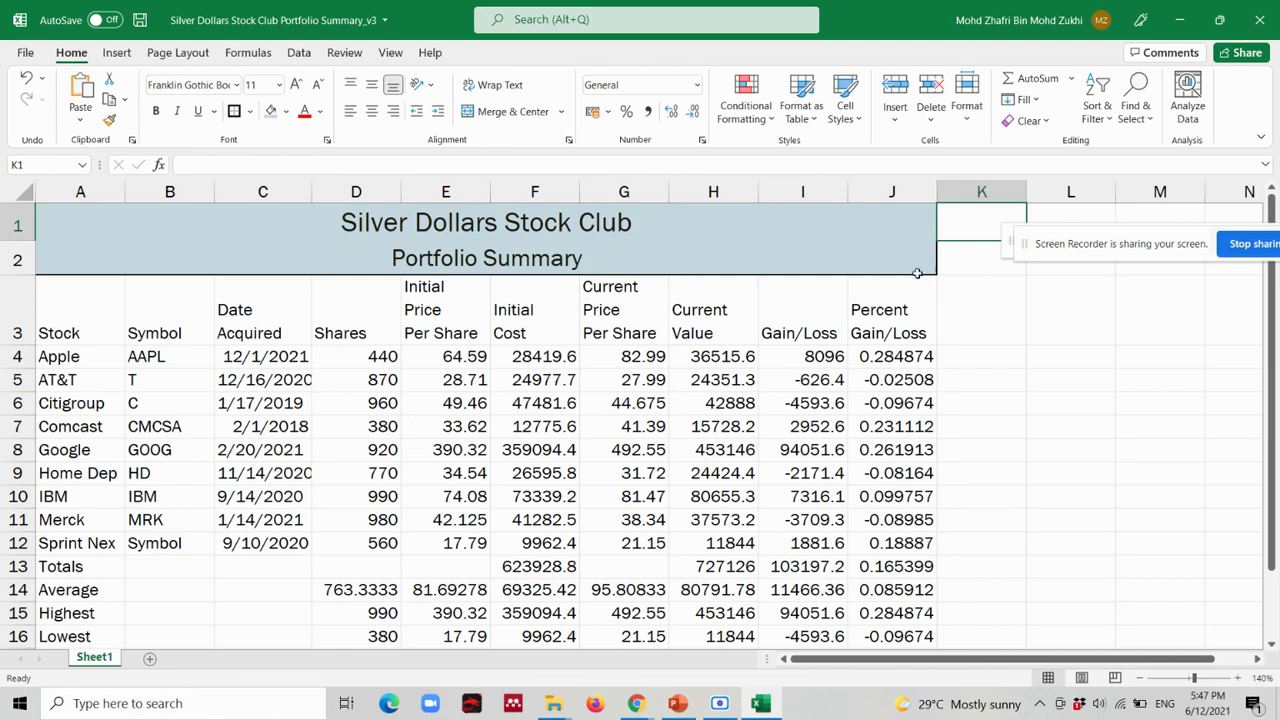
Page through the lesson slides to the cell styles for headings slide, then switch back to the workbook.
{"action": "key", "text": "alt+Tab"}
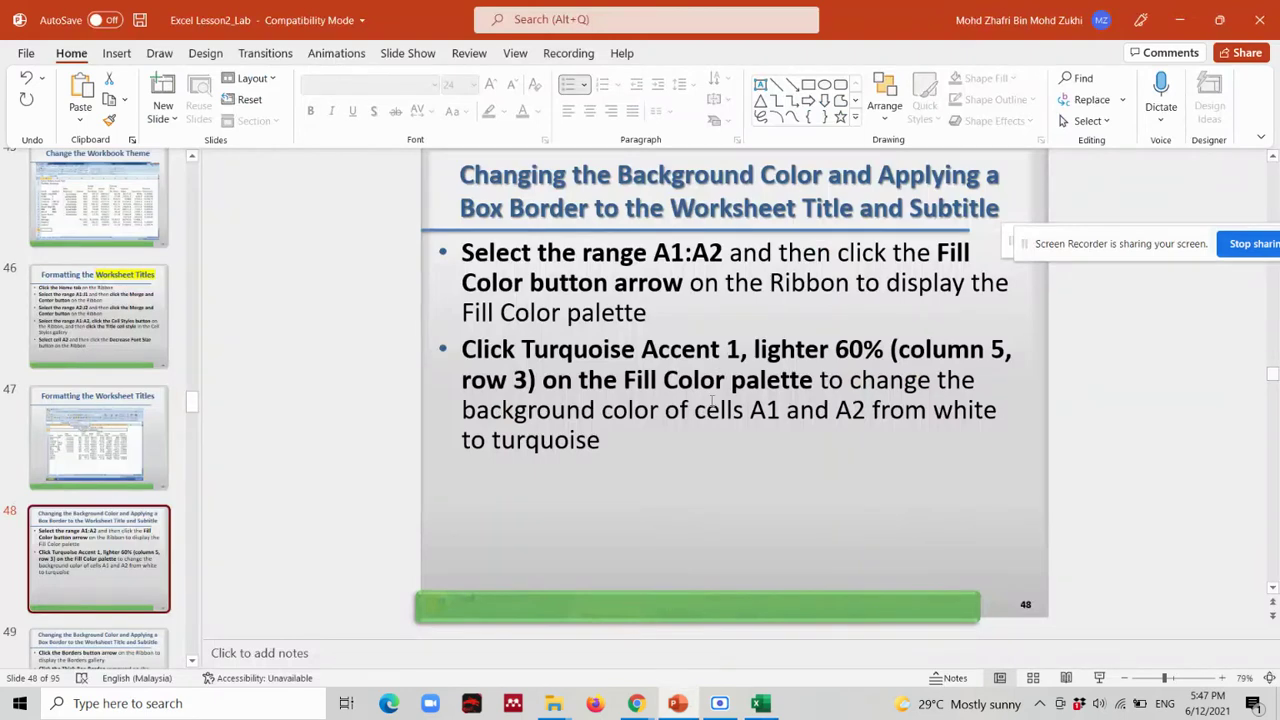
{"action": "key", "text": "Down"}
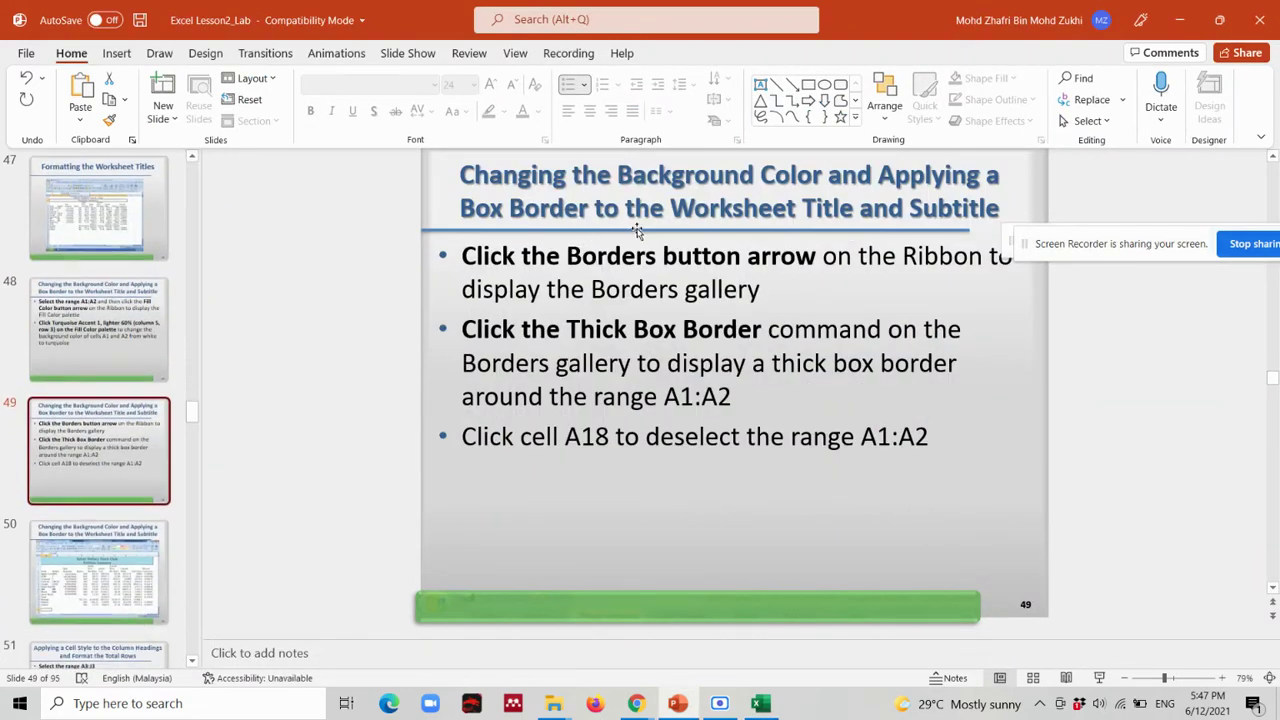
{"action": "left_click", "coordinate": [118, 545]}
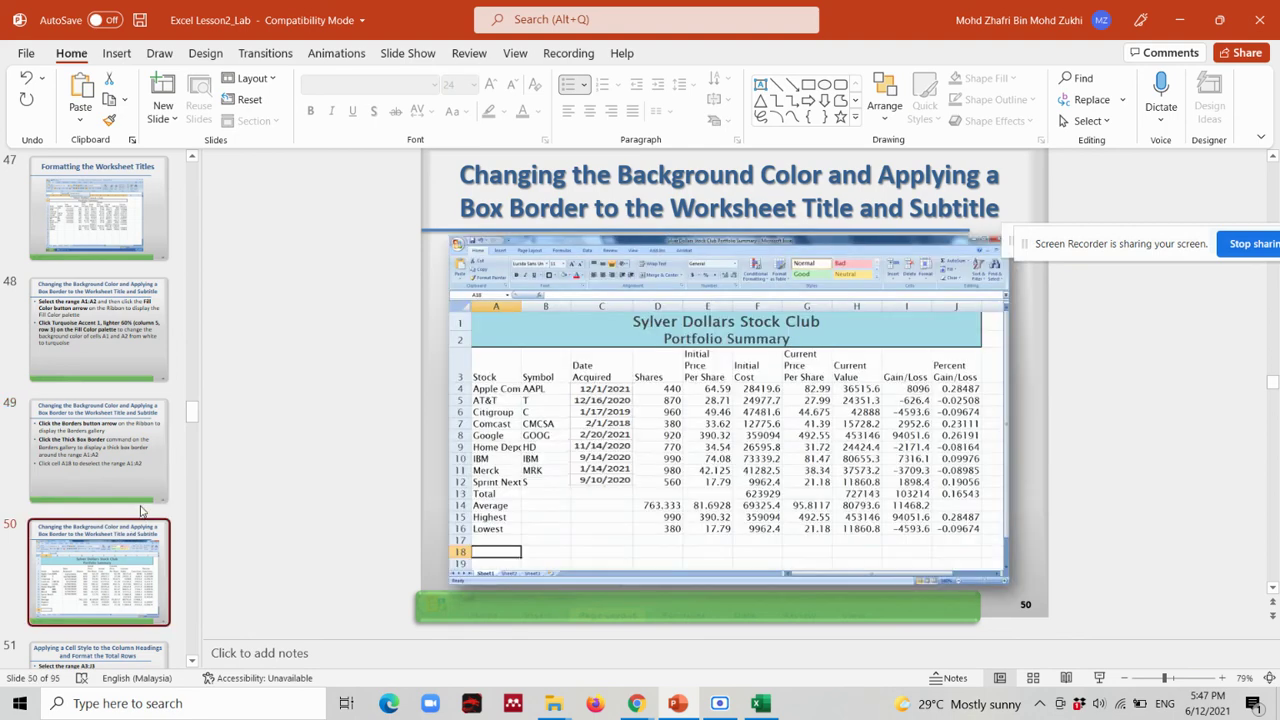
{"action": "scroll", "coordinate": [140, 511], "scroll_direction": "down", "scroll_amount": 2}
{"action": "left_click", "coordinate": [100, 612]}
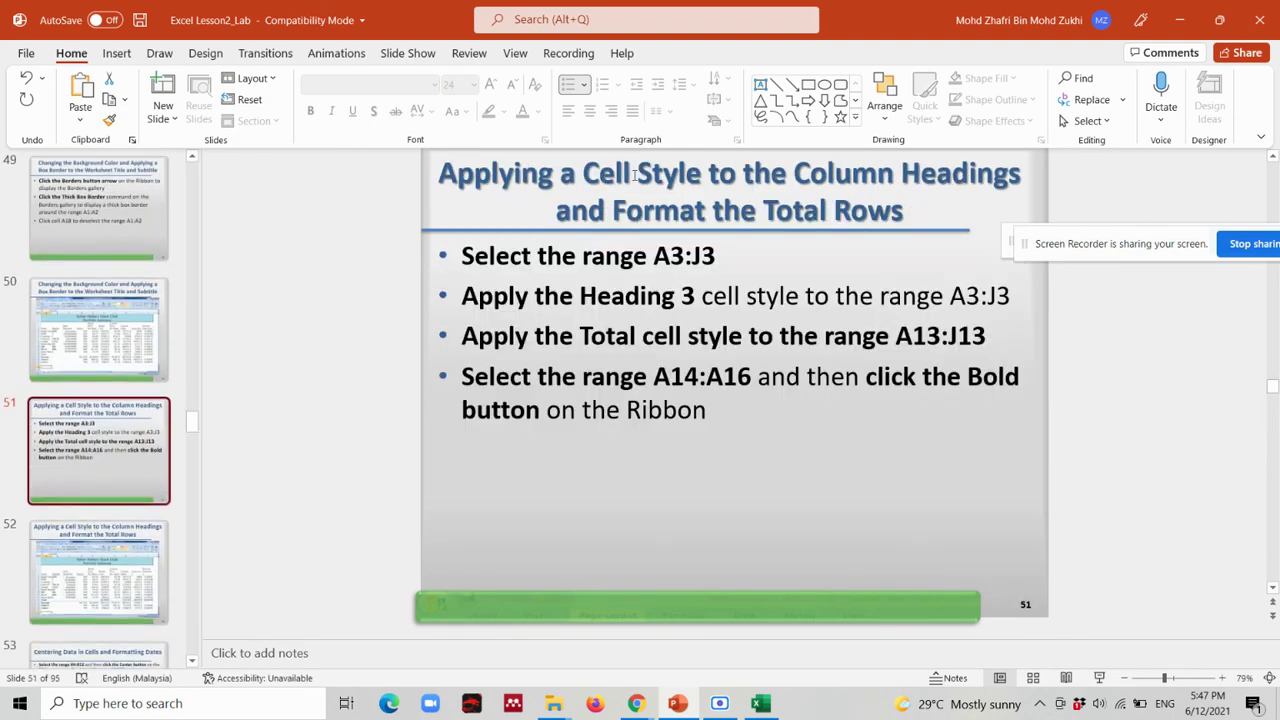
{"action": "key", "text": "alt+Tab"}
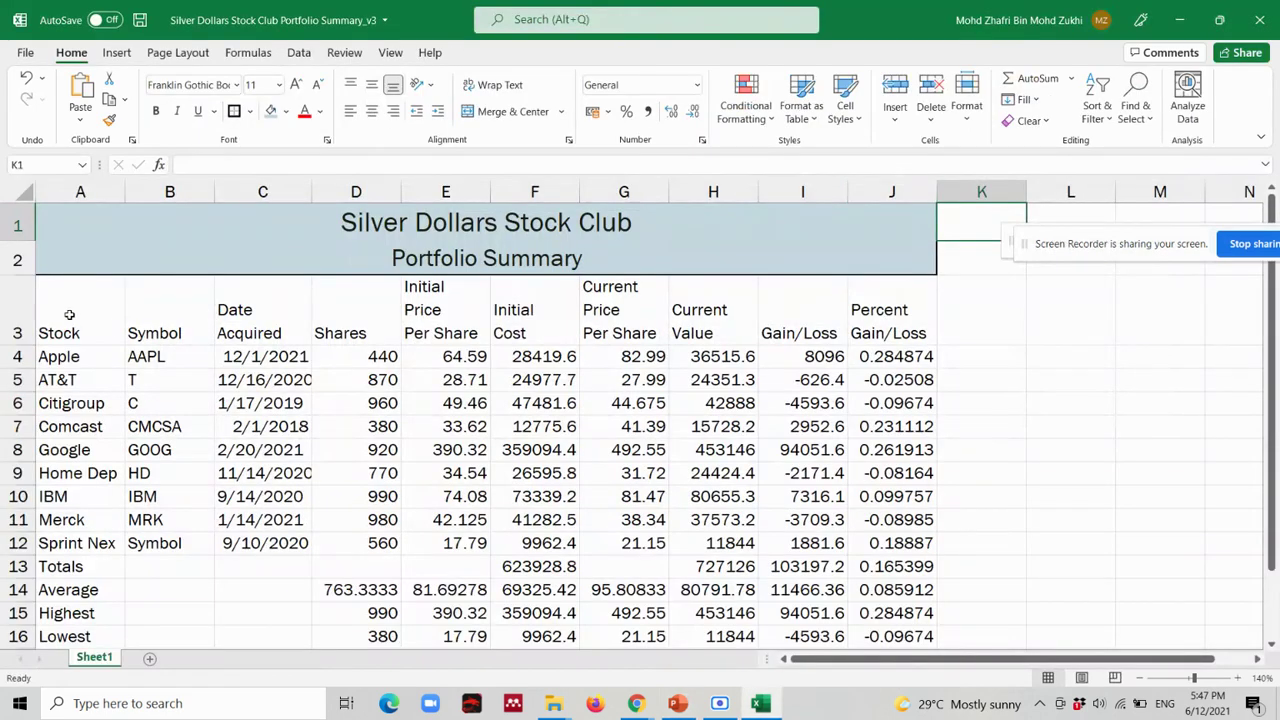
Apply the Heading 3 cell style to the column headings in A3:J3.
{"action": "left_click", "coordinate": [282, 216]}
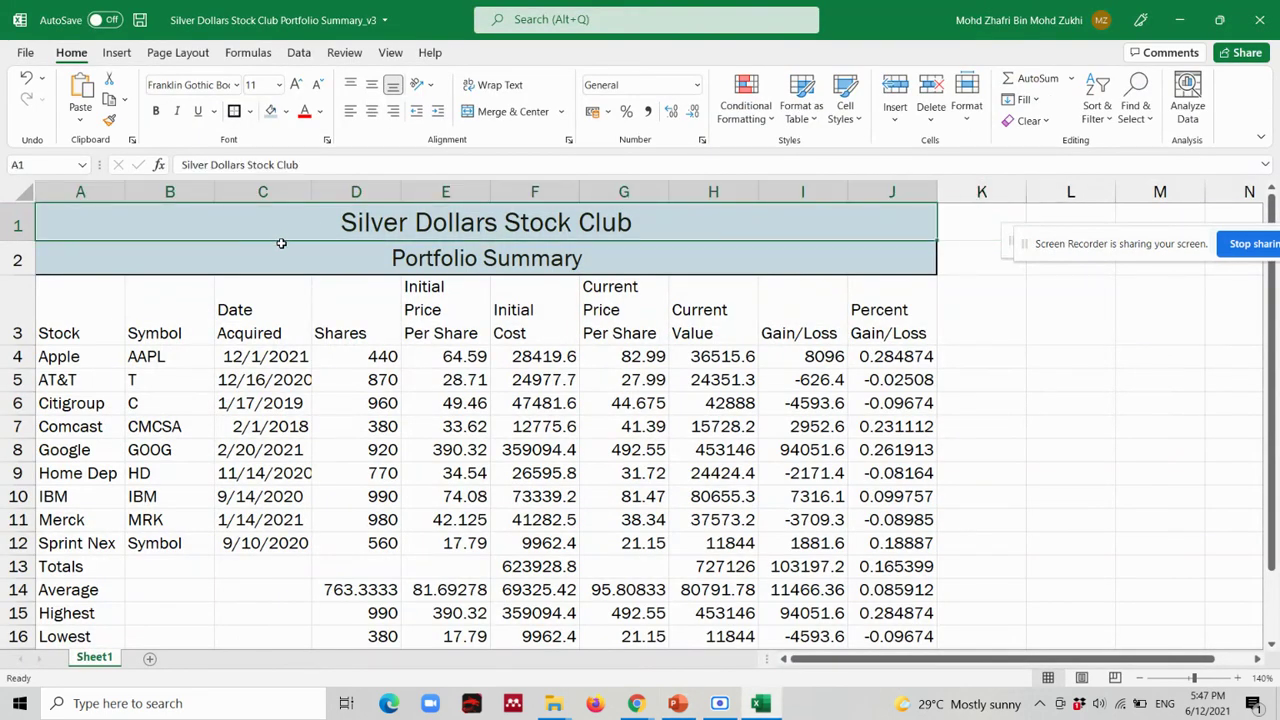
{"action": "left_click_drag", "start_coordinate": [76, 310], "coordinate": [880, 320]}
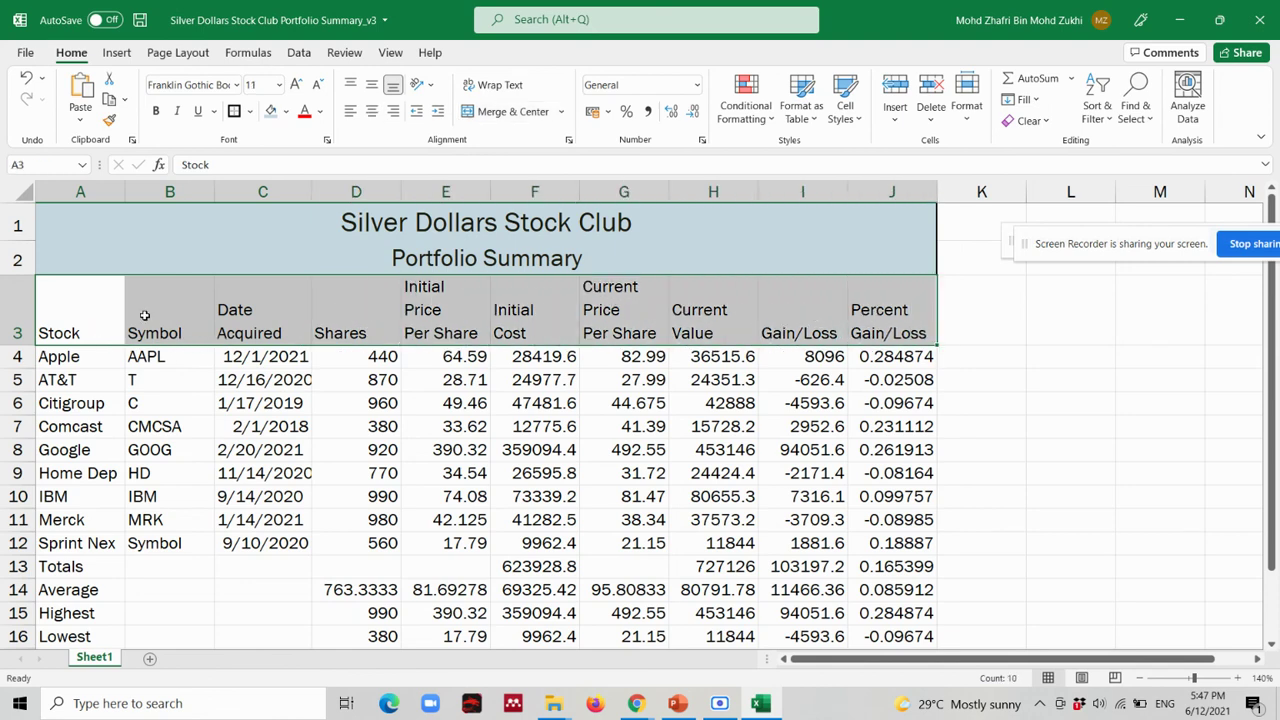
{"action": "left_click", "coordinate": [177, 379]}
{"action": "left_click", "coordinate": [85, 317]}
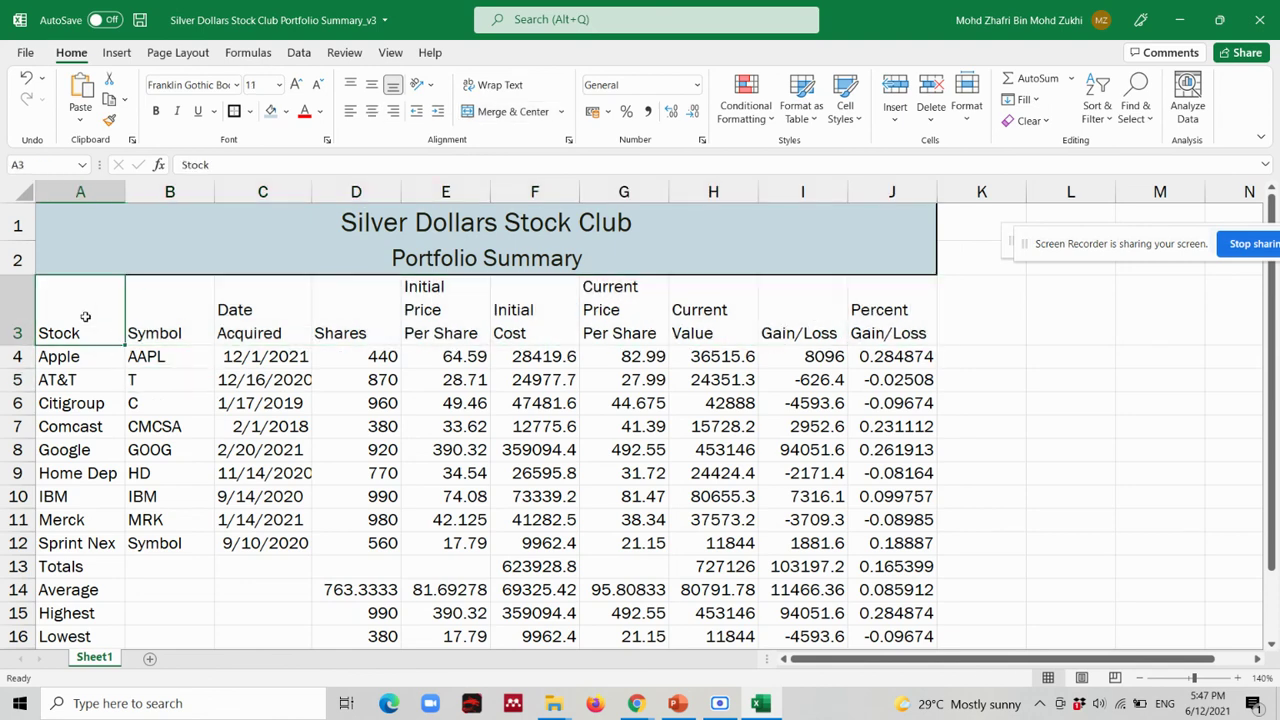
{"action": "left_click_drag", "start_coordinate": [85, 317], "coordinate": [885, 313]}
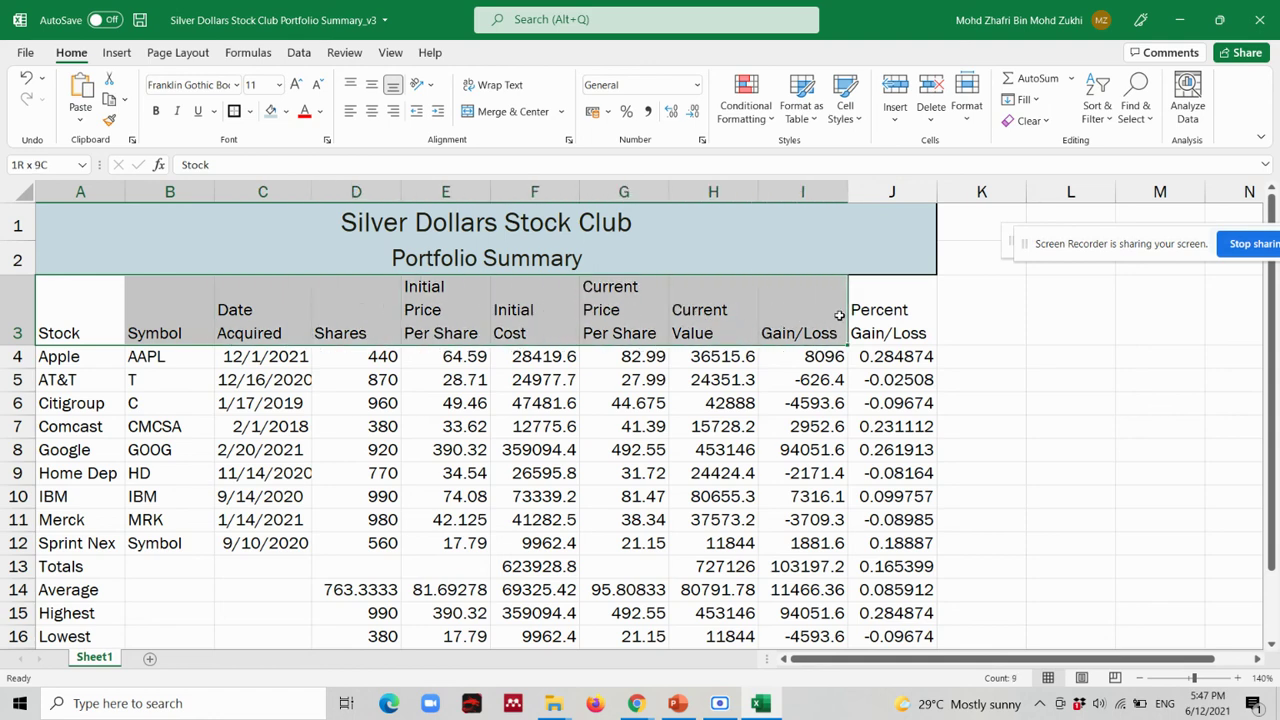
{"action": "left_click", "coordinate": [630, 403]}
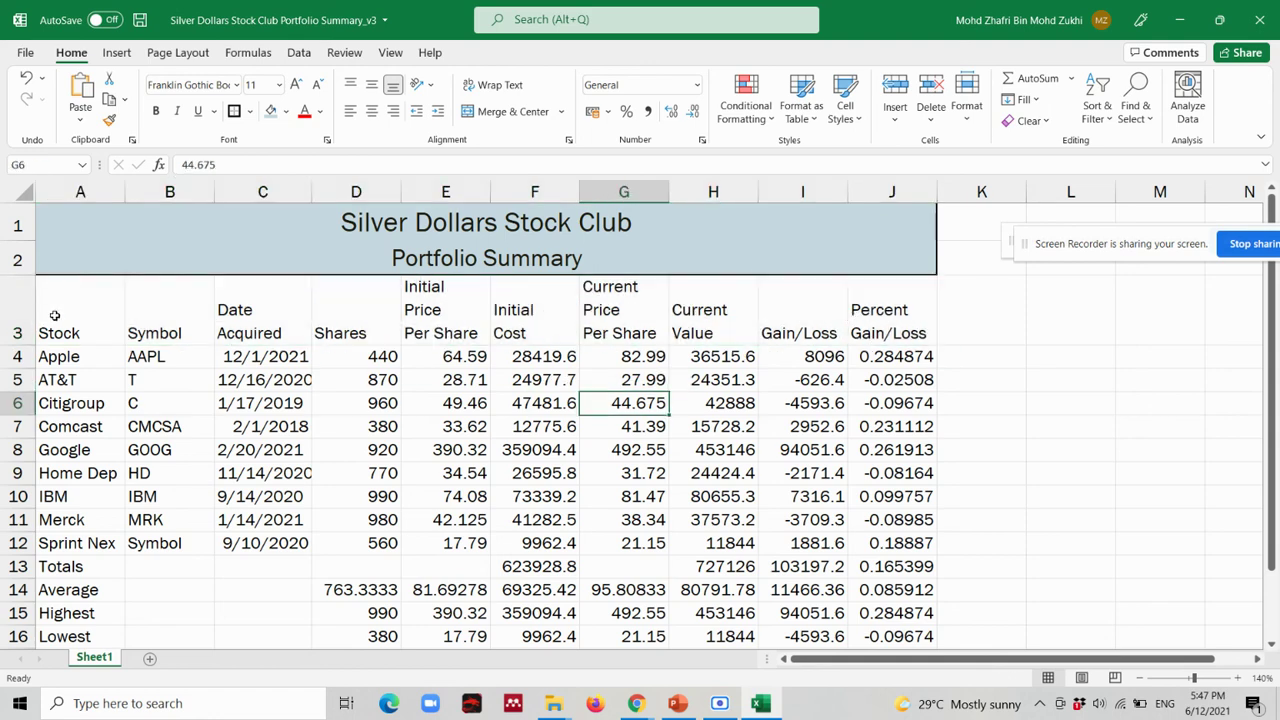
{"action": "left_click", "coordinate": [59, 311]}
{"action": "left_click_drag", "start_coordinate": [59, 311], "coordinate": [651, 317]}
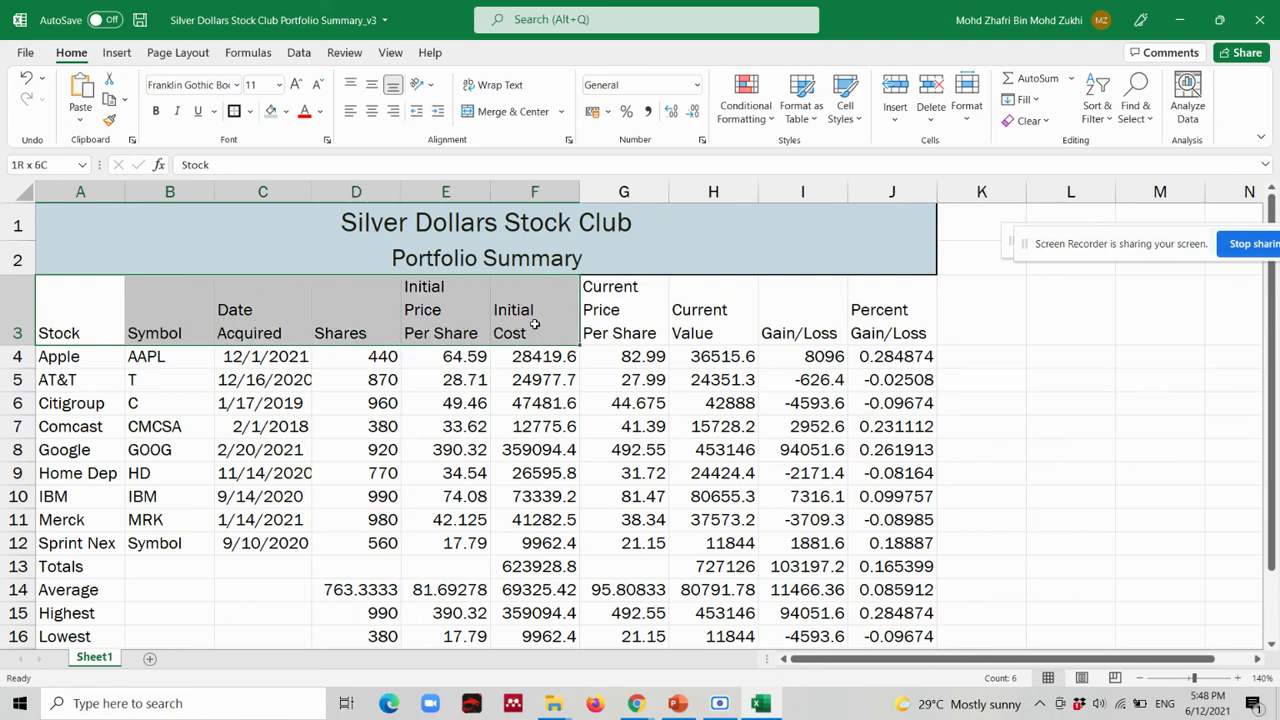
{"action": "left_click_drag", "start_coordinate": [651, 317], "coordinate": [850, 337]}
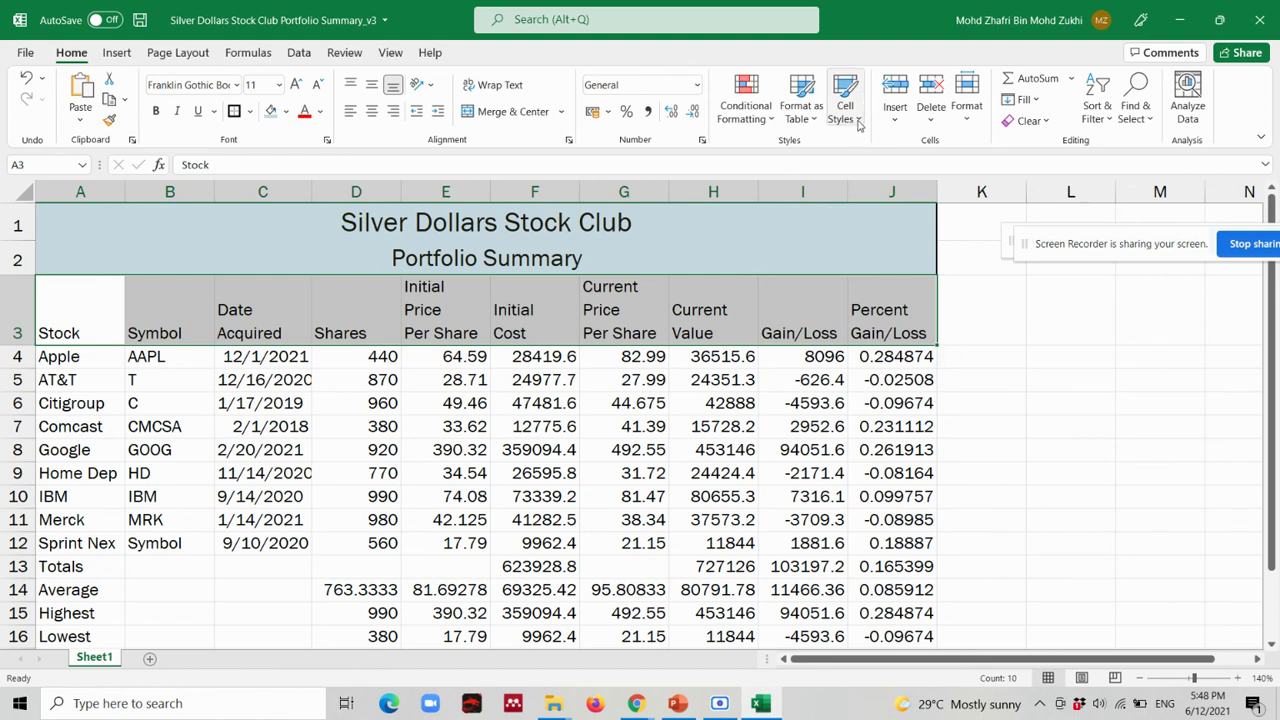
{"action": "left_click", "coordinate": [858, 124]}
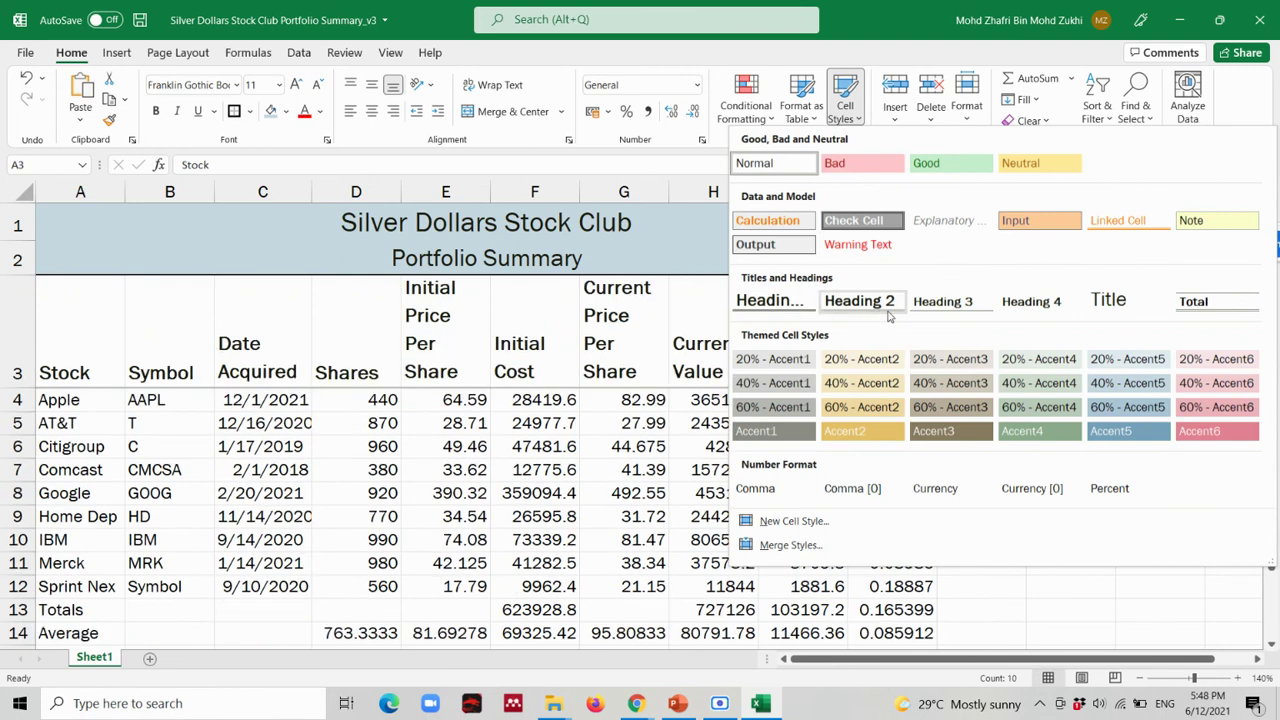
{"action": "left_click", "coordinate": [952, 308]}
Check each restyled heading across row 3, then return to the lesson slide.
{"action": "left_click", "coordinate": [980, 352]}
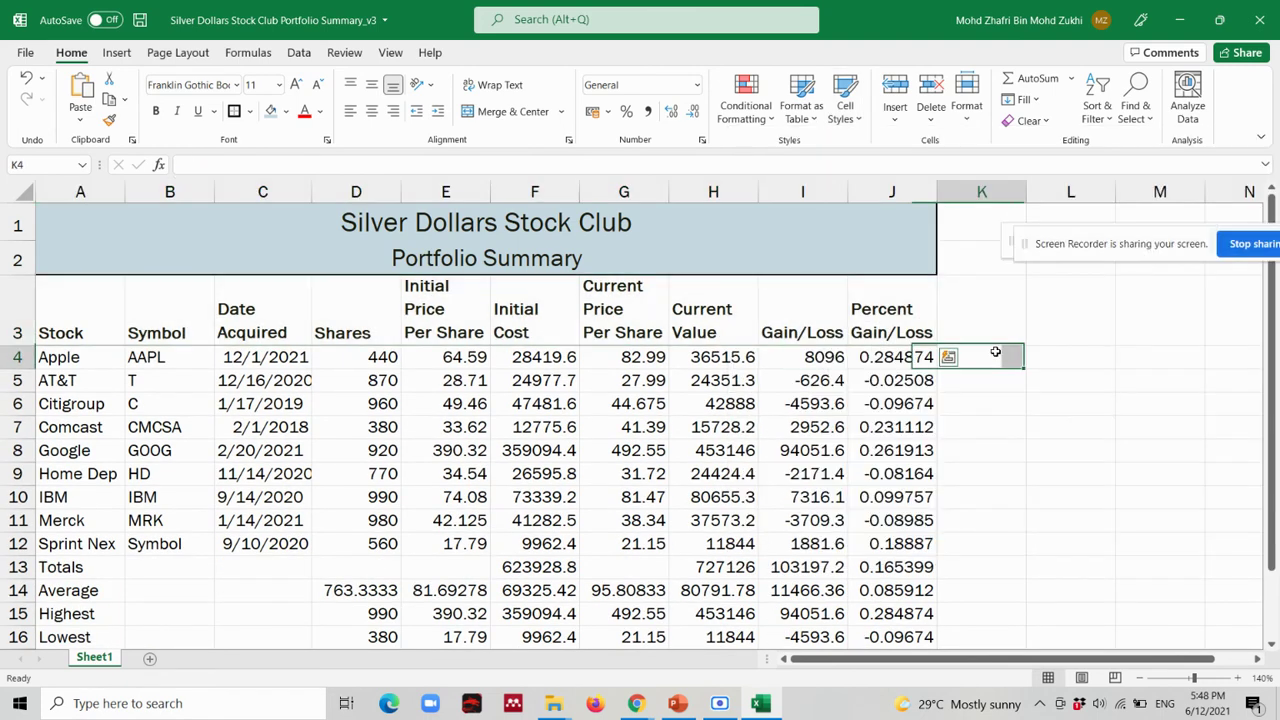
{"action": "left_click", "coordinate": [87, 341]}
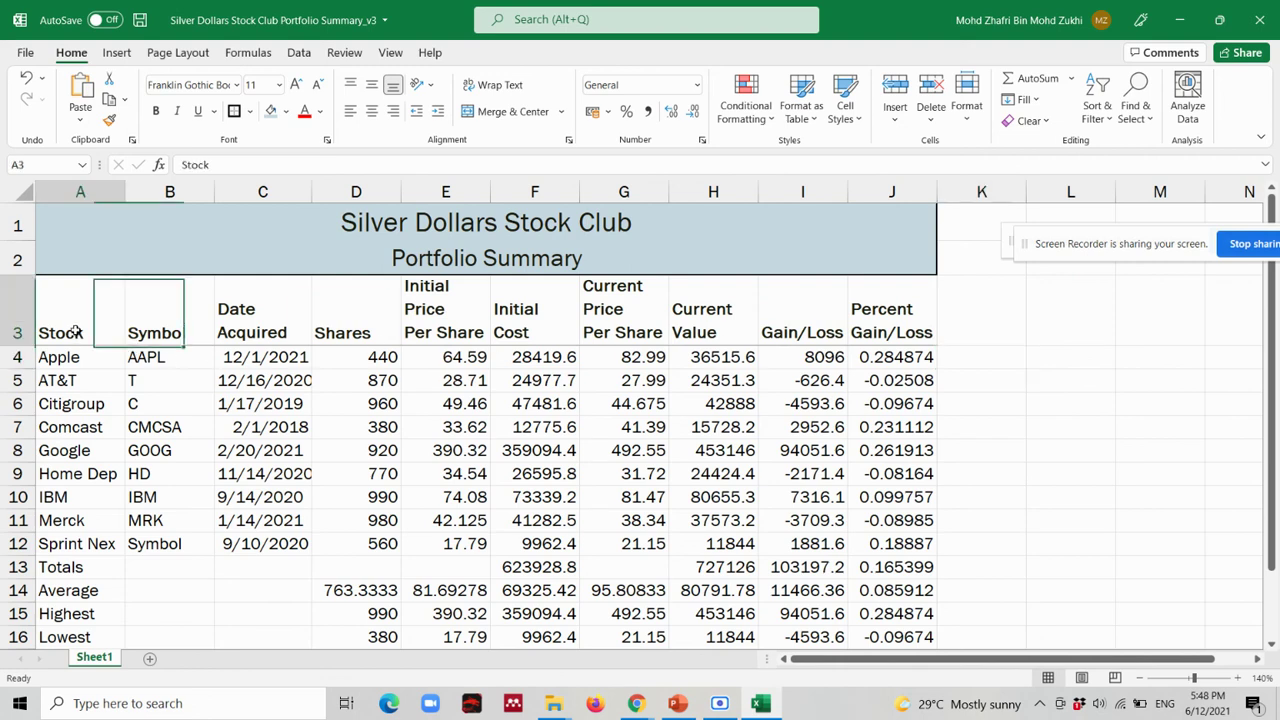
{"action": "left_click", "coordinate": [200, 327]}
{"action": "left_click", "coordinate": [248, 326]}
{"action": "left_click", "coordinate": [336, 322]}
{"action": "left_click", "coordinate": [440, 318]}
{"action": "left_click", "coordinate": [525, 318]}
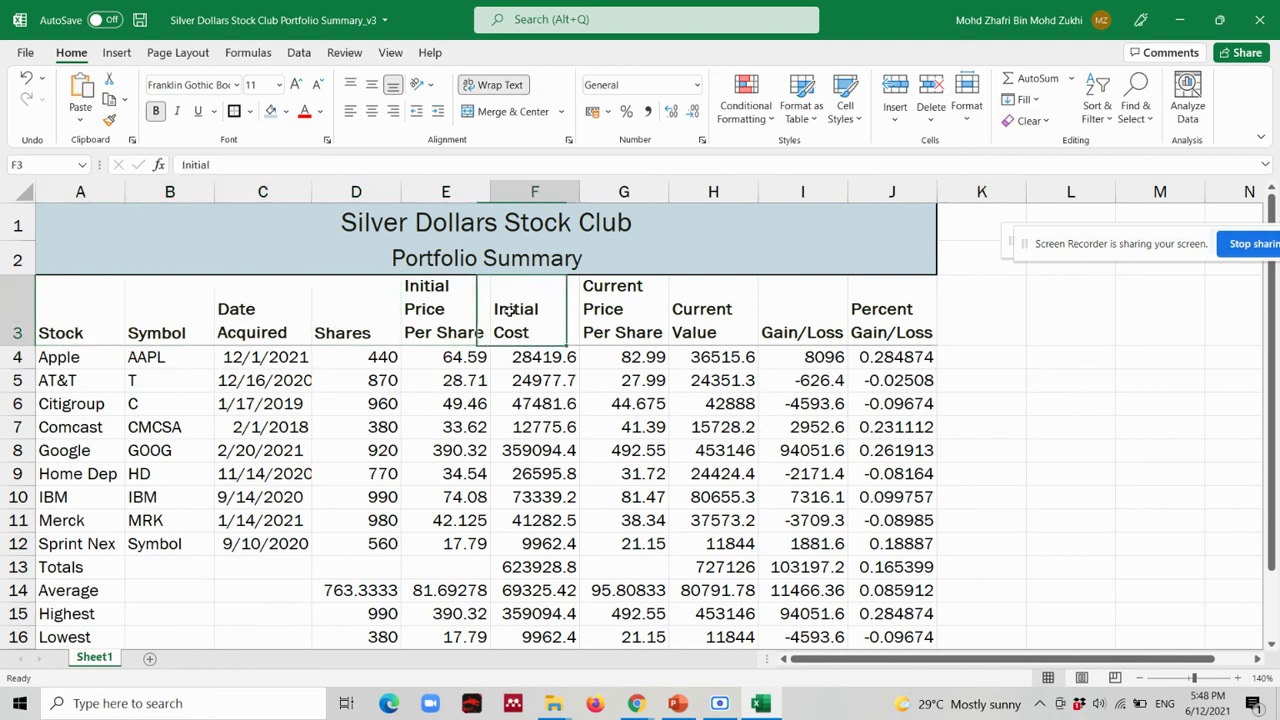
{"action": "left_click", "coordinate": [600, 318]}
{"action": "left_click", "coordinate": [693, 312]}
{"action": "key", "text": "Right"}
{"action": "key", "text": "Right"}
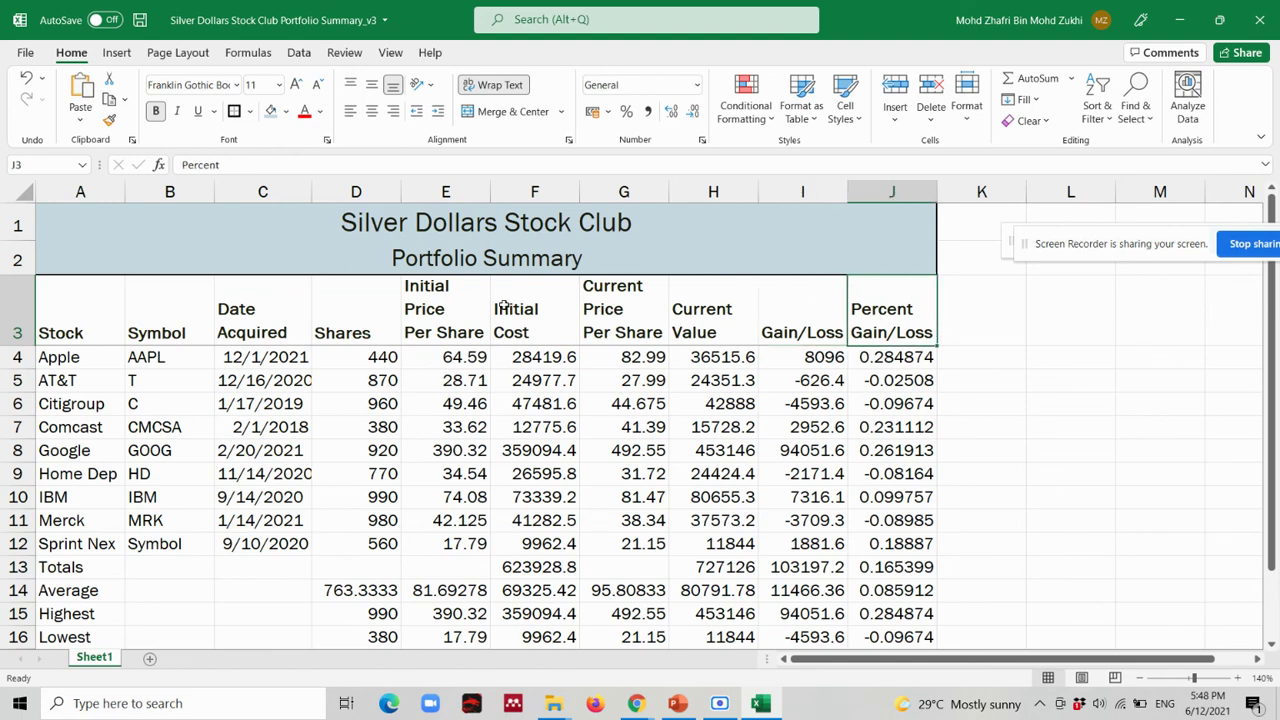
{"action": "left_click_drag", "start_coordinate": [47, 335], "coordinate": [888, 334]}
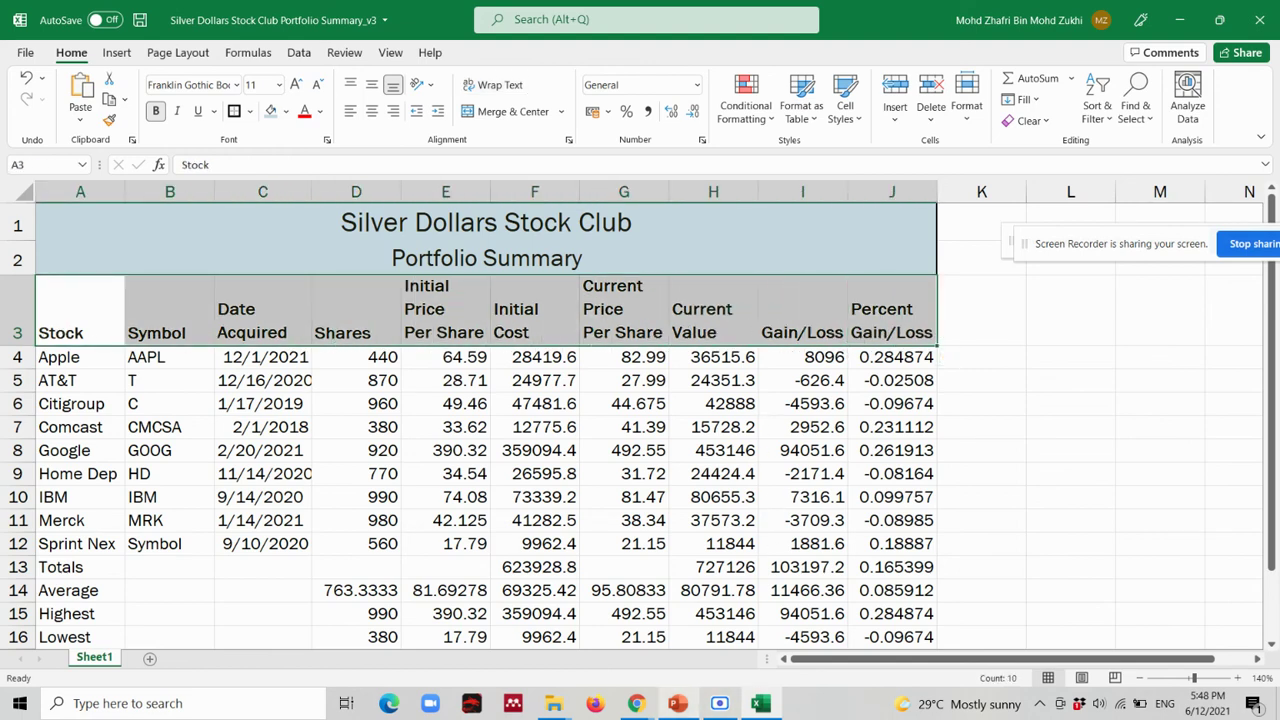
{"action": "left_click", "coordinate": [677, 703]}
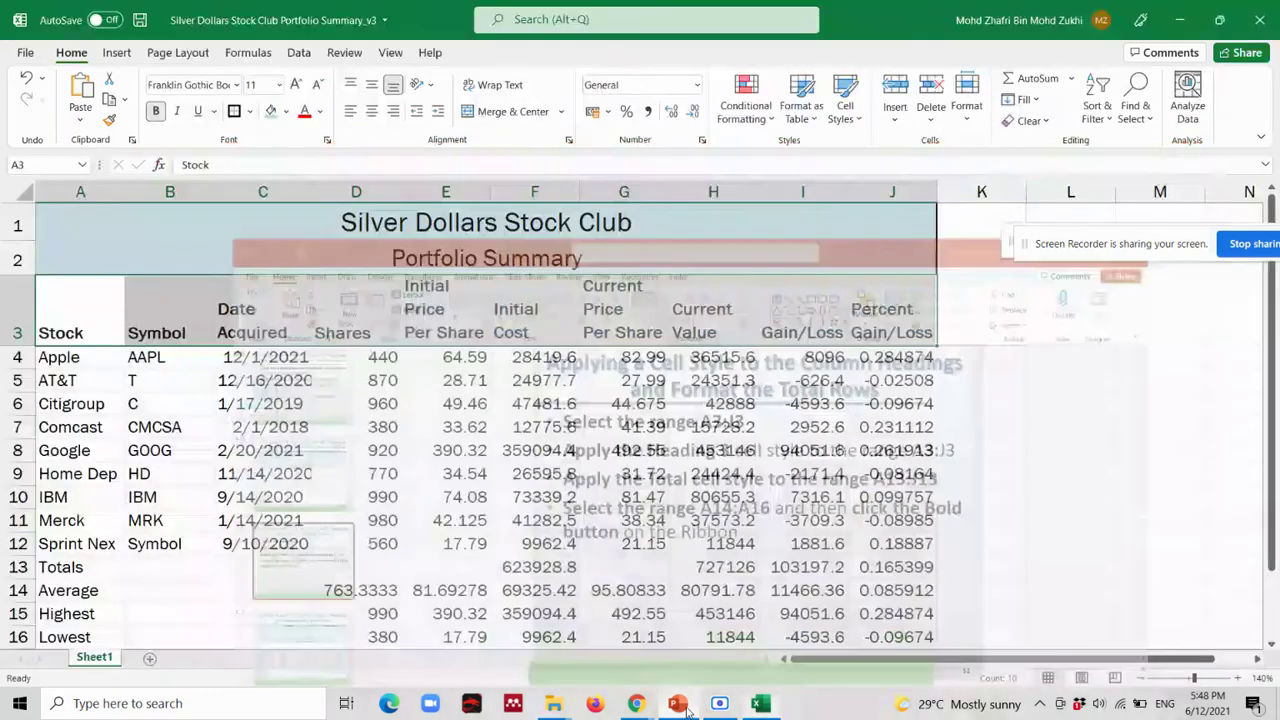
Return to the workbook and set the sheet zoom back to 140%.
{"action": "left_click", "coordinate": [680, 705]}
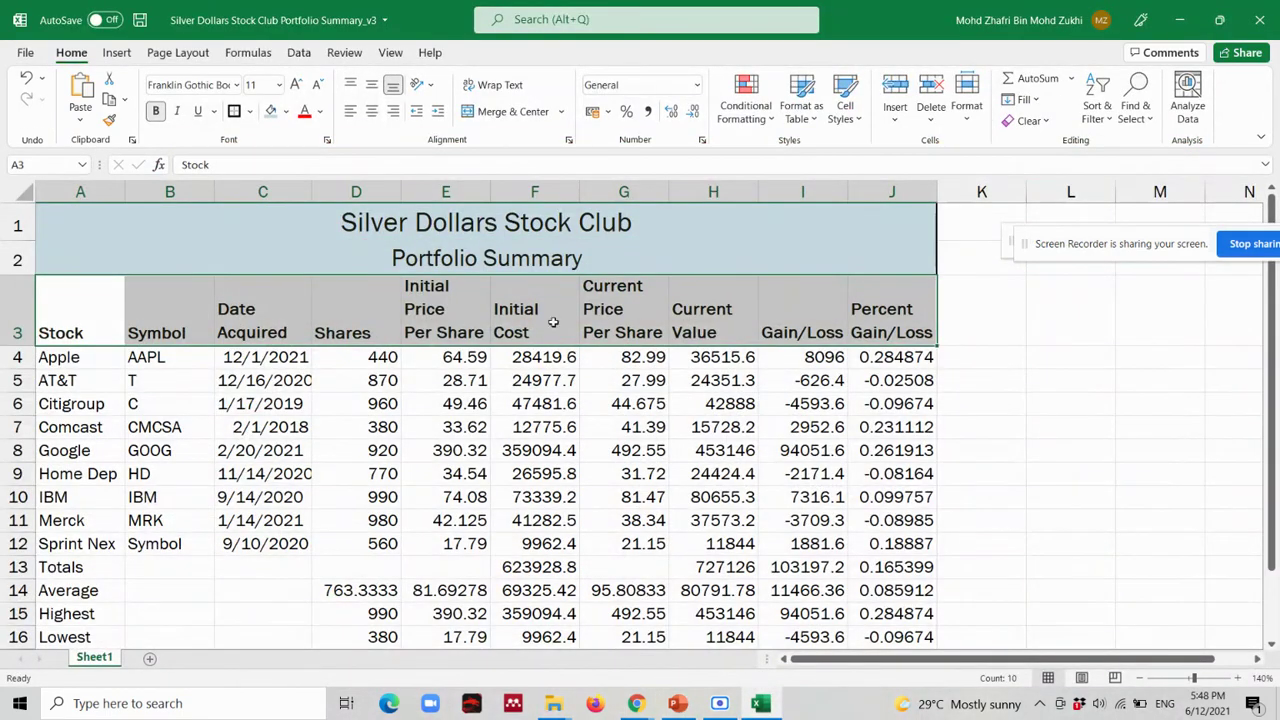
{"action": "left_click", "coordinate": [660, 380]}
{"action": "scroll", "coordinate": [472, 375], "scroll_direction": "down", "scroll_amount": 2}
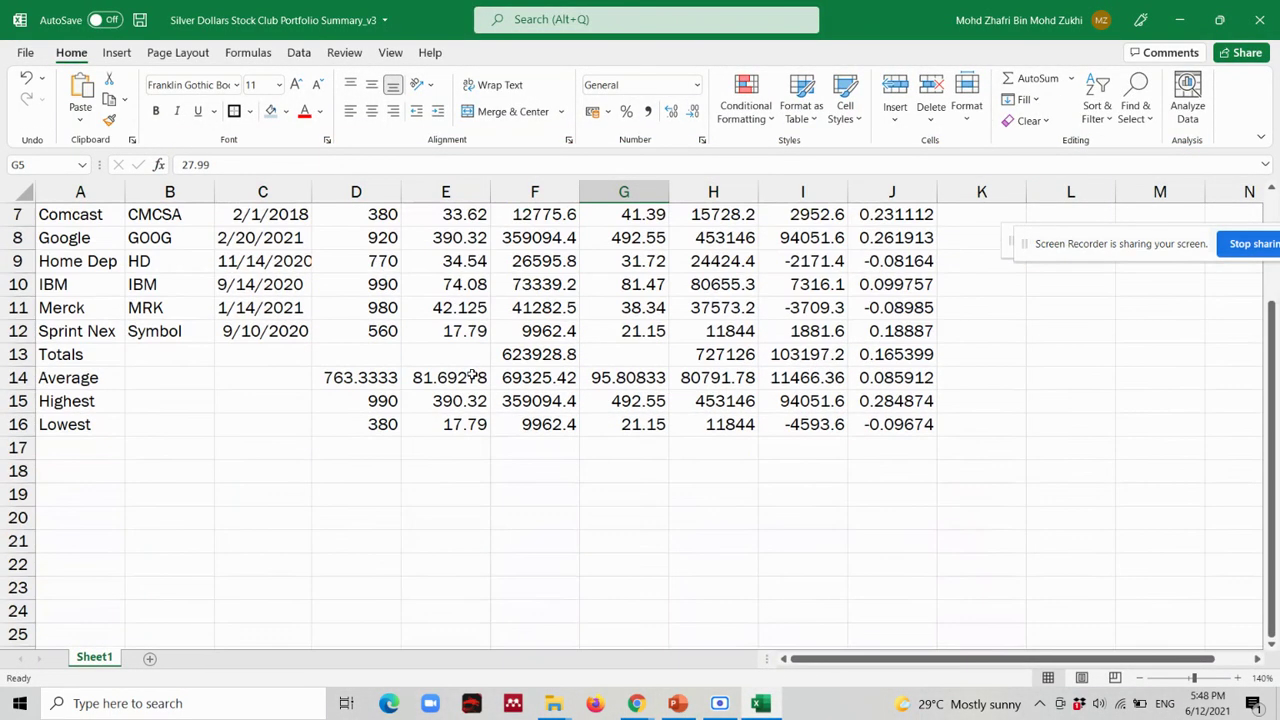
{"action": "scroll", "coordinate": [472, 375], "scroll_direction": "up", "scroll_amount": 2}
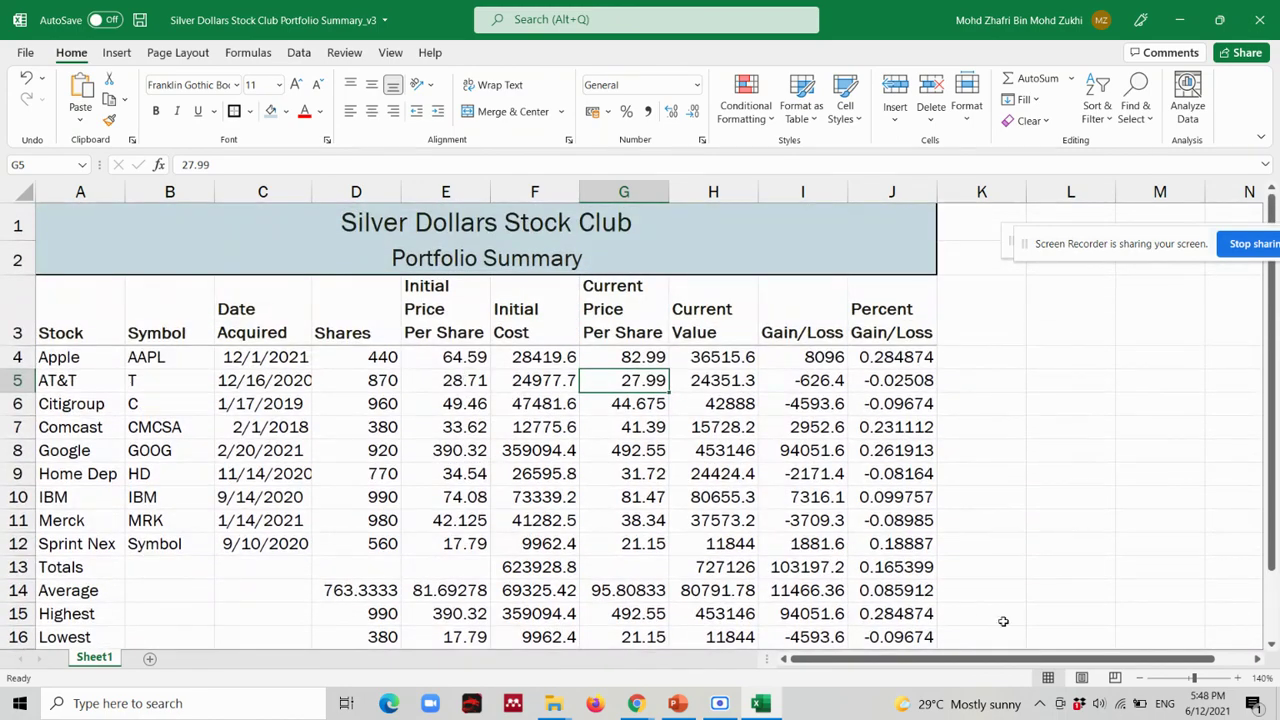
{"action": "left_click", "coordinate": [1139, 679]}
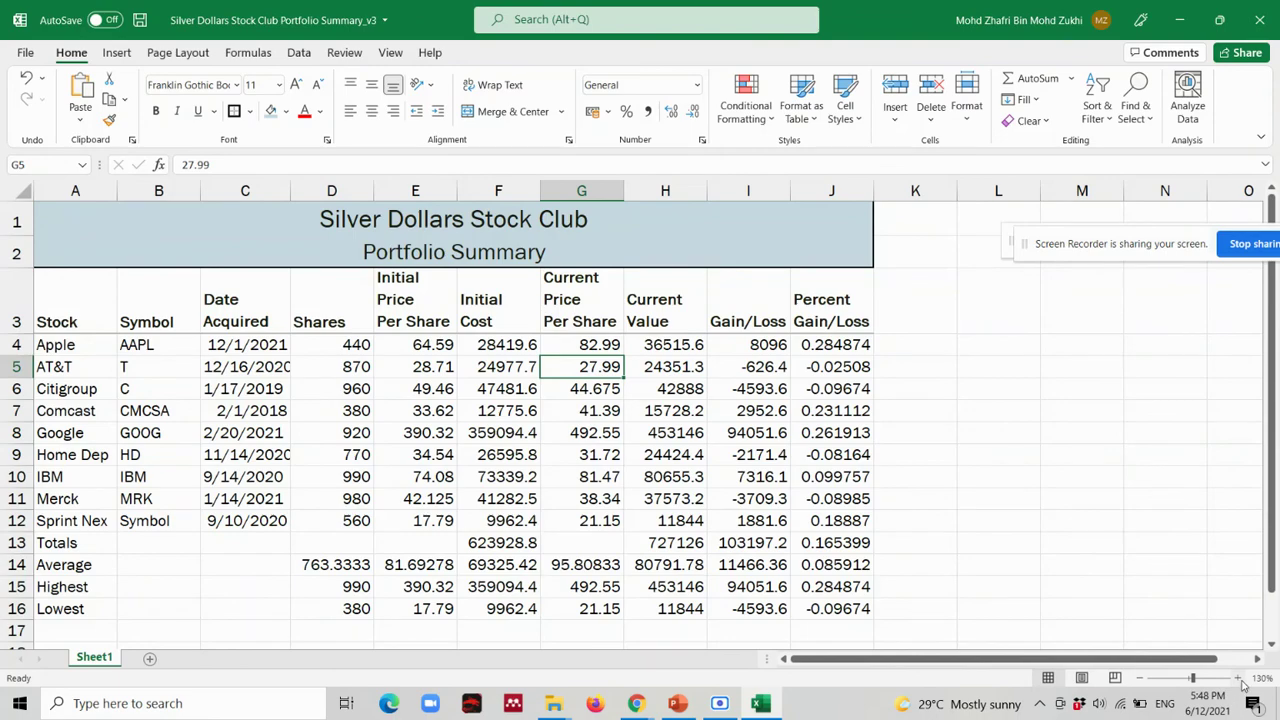
{"action": "left_click", "coordinate": [1238, 678]}
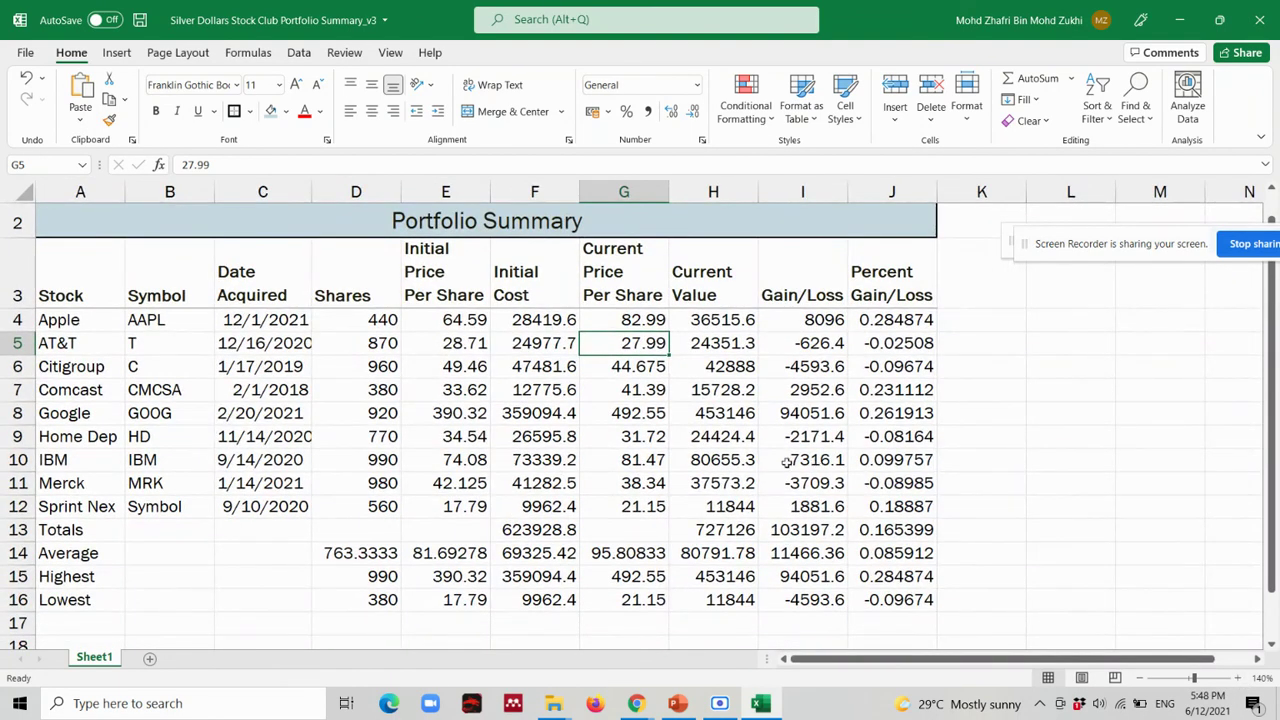
{"action": "scroll", "coordinate": [315, 423], "scroll_direction": "up", "scroll_amount": 1}
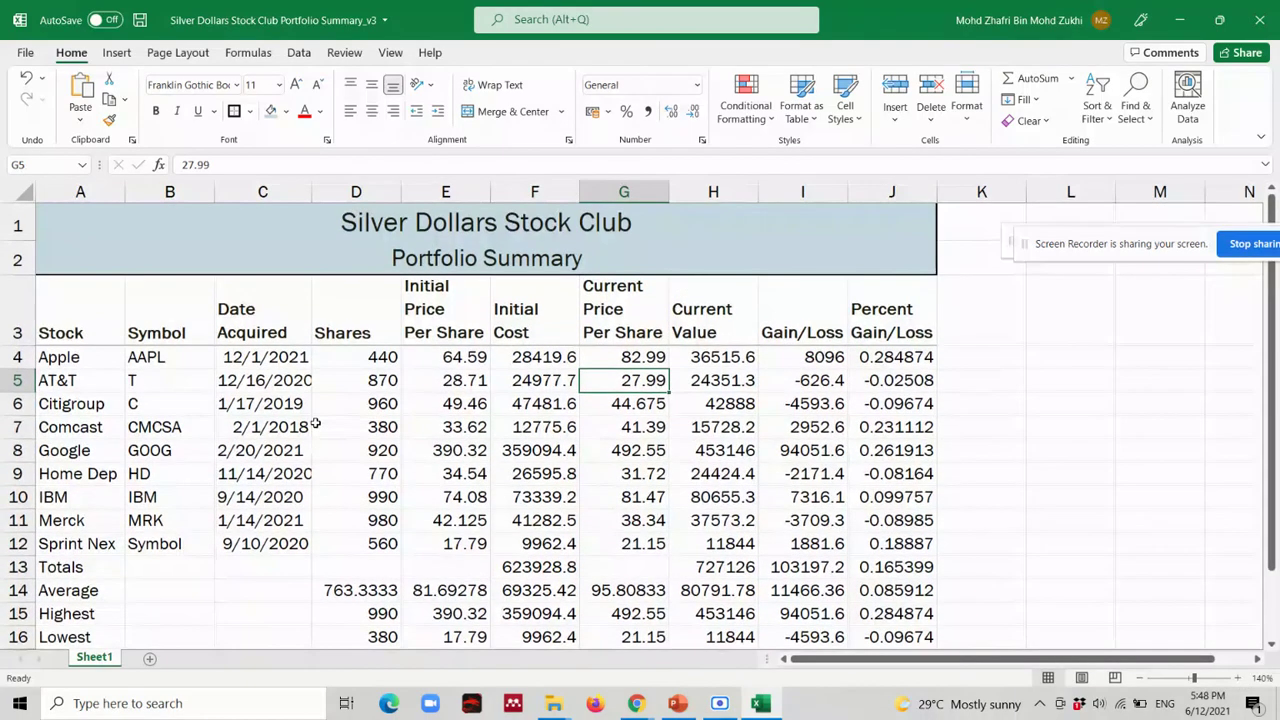
Apply the Total cell style to the Totals row A13:J13.
{"action": "left_click", "coordinate": [74, 568]}
{"action": "mouse_move", "coordinate": [74, 568]}
{"action": "left_mouse_down"}
{"action": "mouse_move", "coordinate": [817, 582]}
{"action": "mouse_move", "coordinate": [880, 567]}
{"action": "left_mouse_up"}
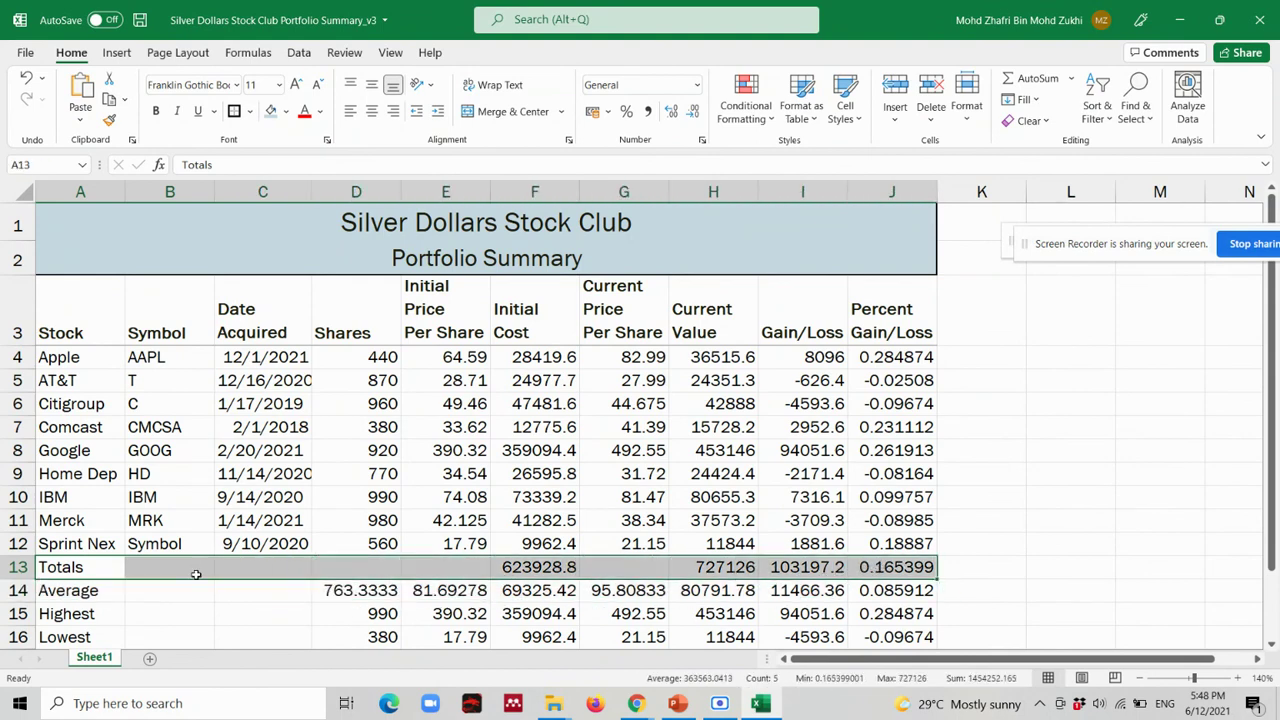
{"action": "left_click", "coordinate": [60, 568]}
{"action": "mouse_move", "coordinate": [58, 567]}
{"action": "left_mouse_down"}
{"action": "mouse_move", "coordinate": [803, 588]}
{"action": "mouse_move", "coordinate": [880, 567]}
{"action": "left_mouse_up"}
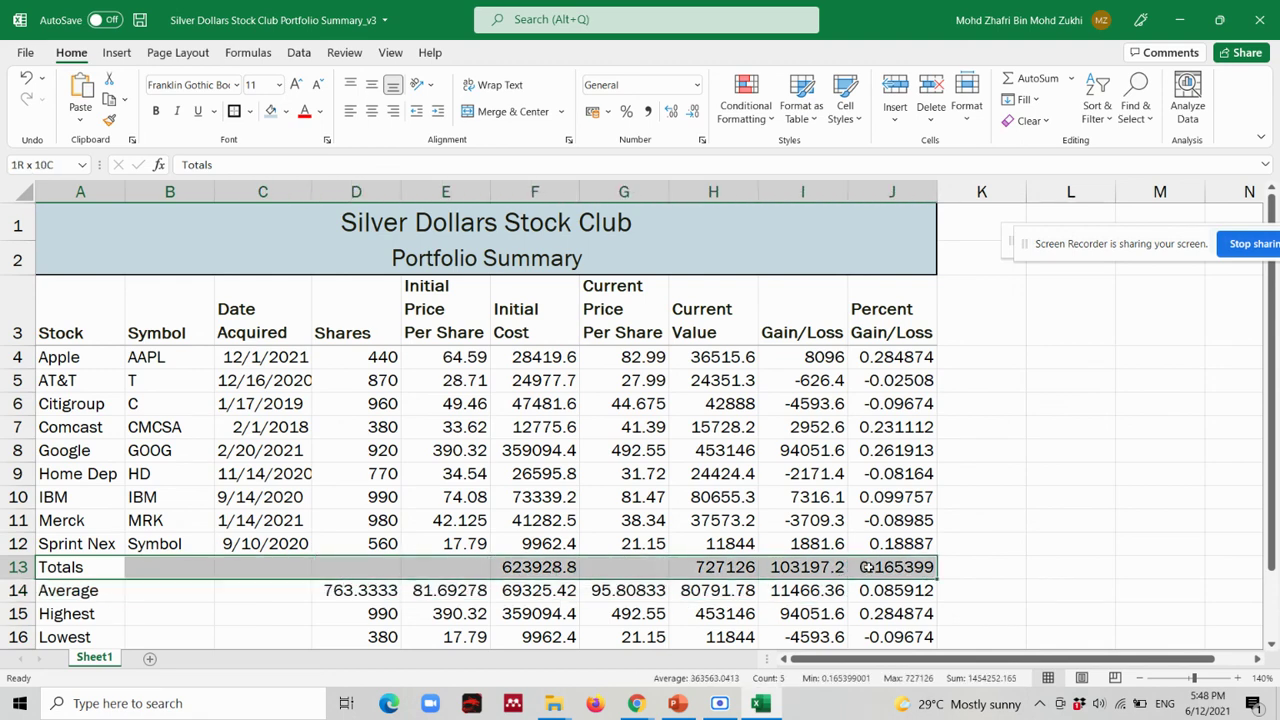
{"action": "left_click", "coordinate": [855, 122]}
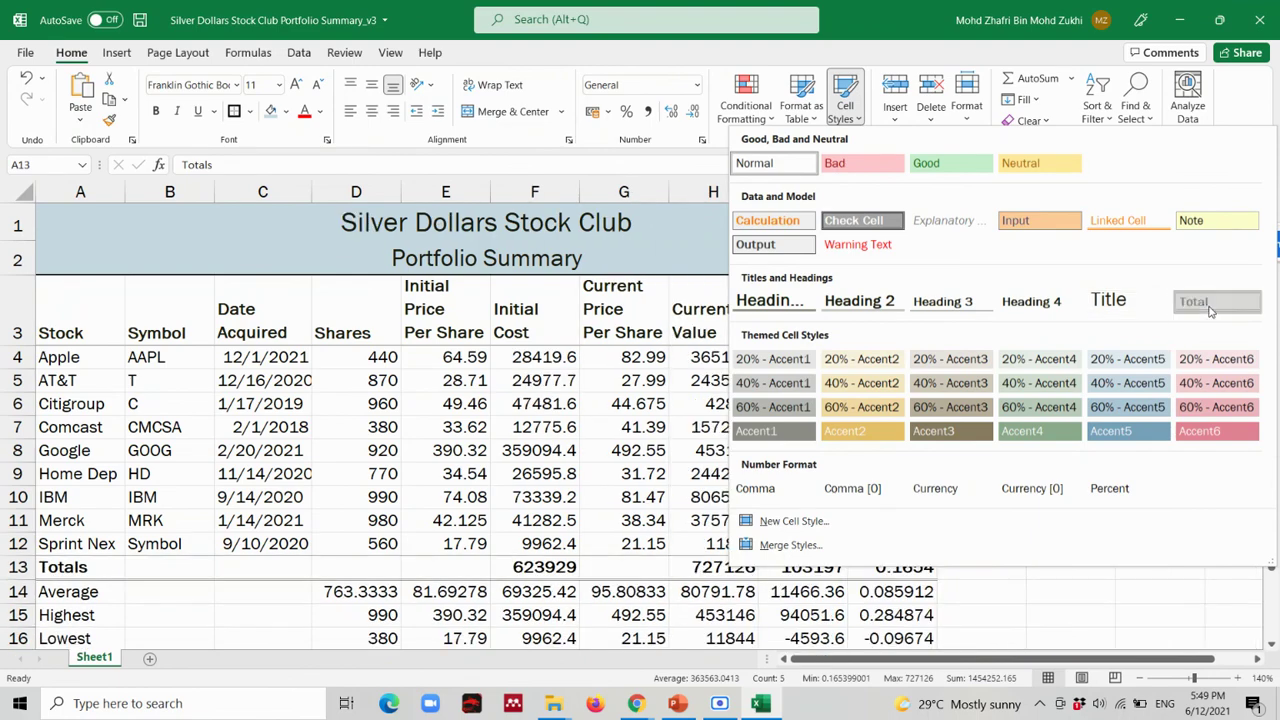
{"action": "left_click", "coordinate": [1210, 312]}
{"action": "left_click", "coordinate": [990, 427]}
{"action": "scroll", "coordinate": [1000, 450], "scroll_direction": "down", "scroll_amount": 1}
Review the restyled Totals row A13:J13 and the Highest gain/loss formula in I15.
{"action": "scroll", "coordinate": [1000, 450], "scroll_direction": "down", "scroll_amount": 1}
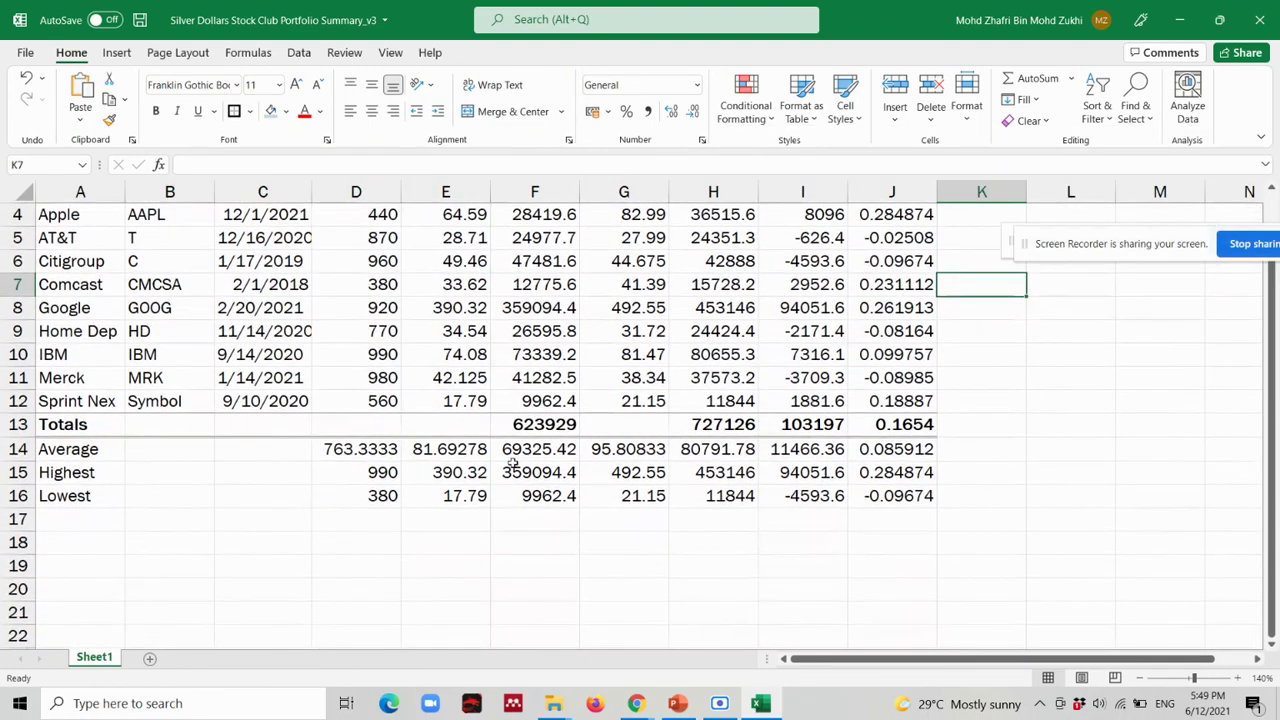
{"action": "left_click", "coordinate": [137, 424]}
{"action": "left_click_drag", "start_coordinate": [94, 424], "coordinate": [852, 424]}
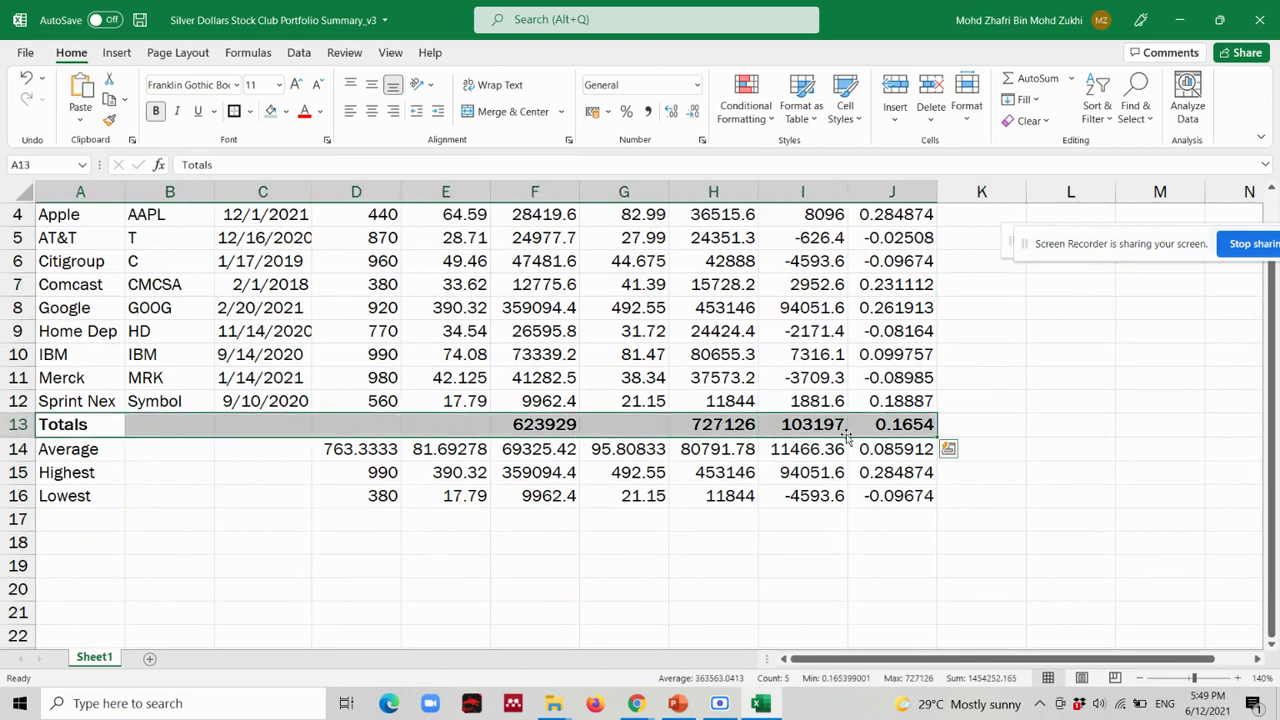
{"action": "left_click", "coordinate": [805, 472]}
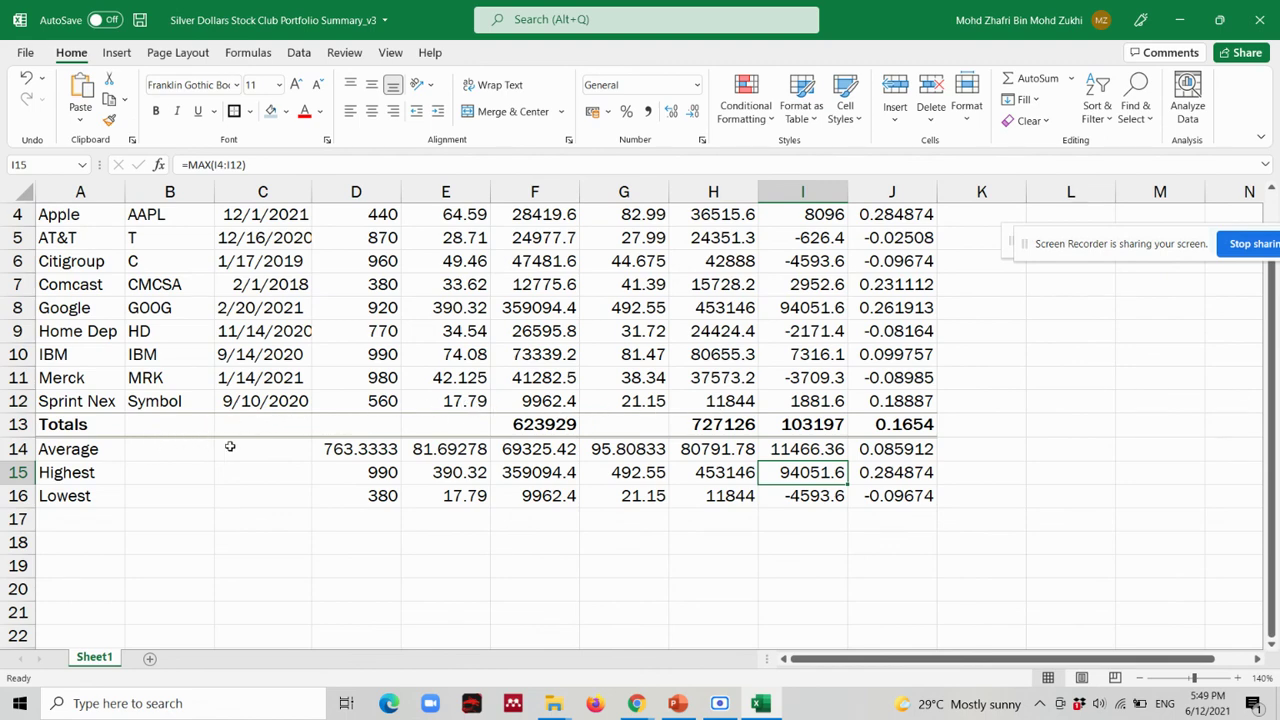
{"action": "left_click", "coordinate": [80, 426]}
{"action": "left_click_drag", "start_coordinate": [128, 426], "coordinate": [877, 424]}
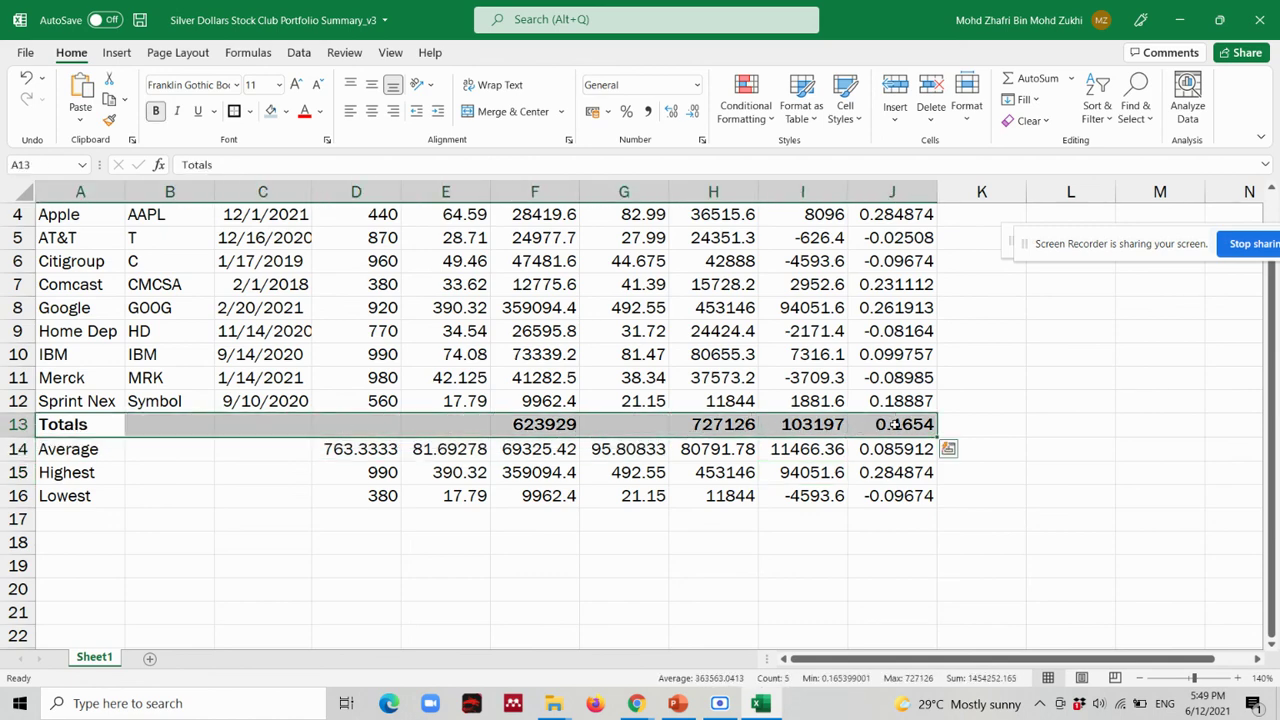
{"action": "left_click", "coordinate": [976, 404]}
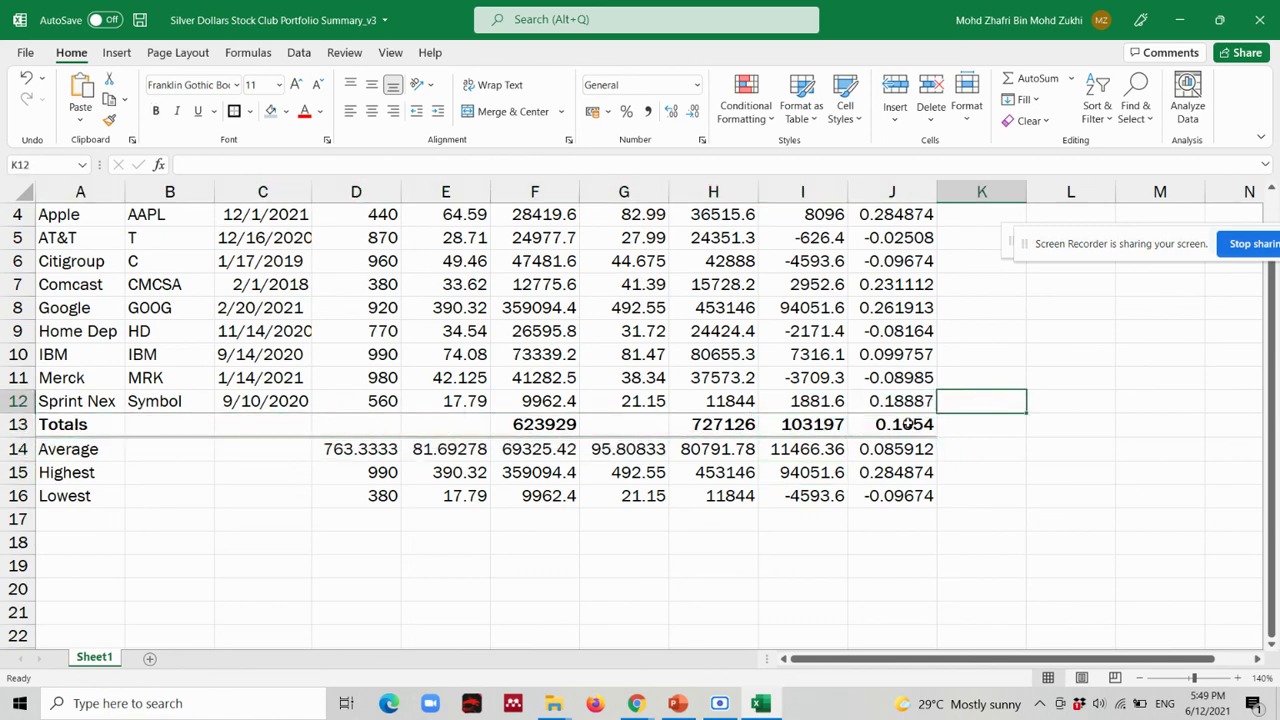
{"action": "left_click_drag", "start_coordinate": [882, 430], "coordinate": [88, 426]}
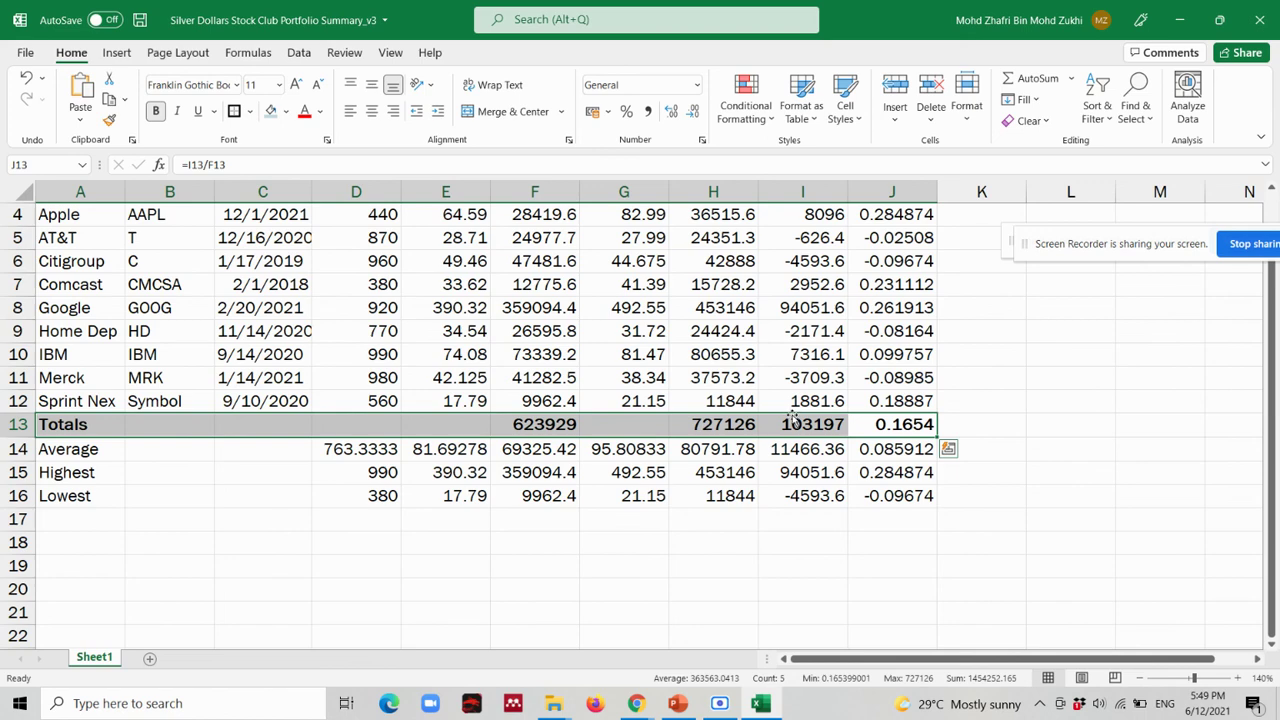
{"action": "left_click", "coordinate": [249, 548]}
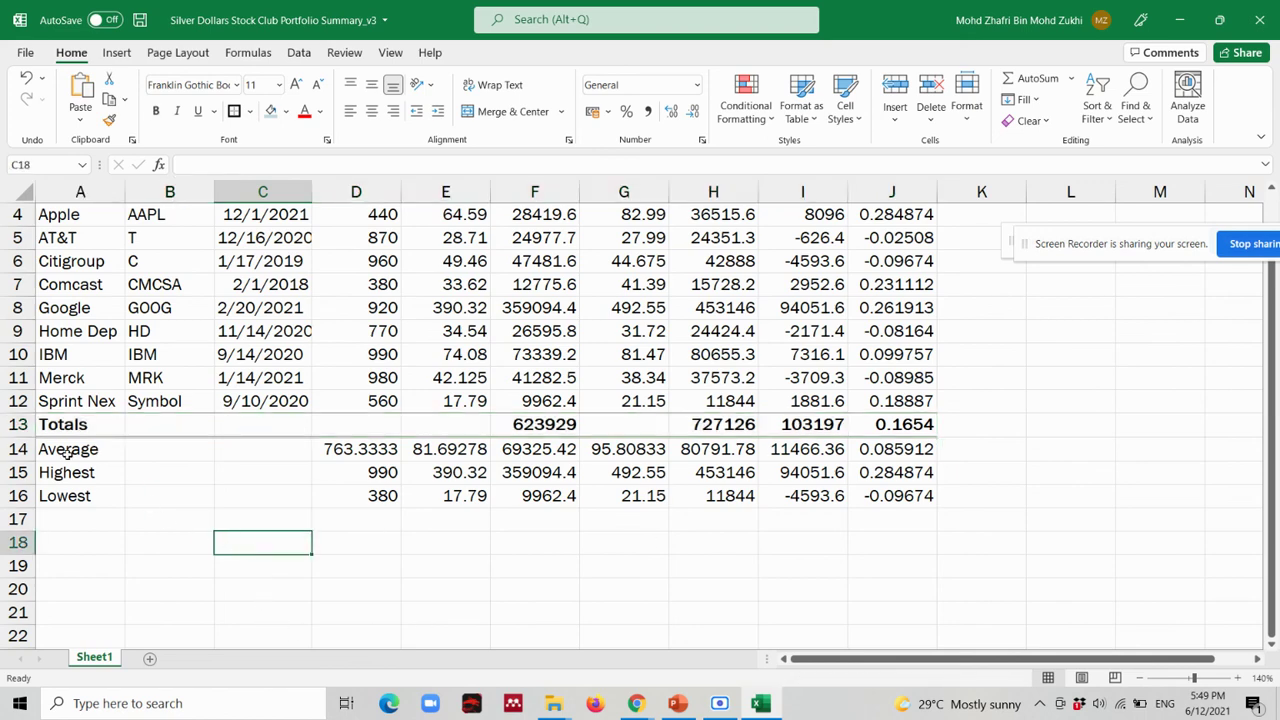
Make the Average, Highest and Lowest labels in A14:A16 bold.
{"action": "left_click_drag", "start_coordinate": [68, 451], "coordinate": [78, 477]}
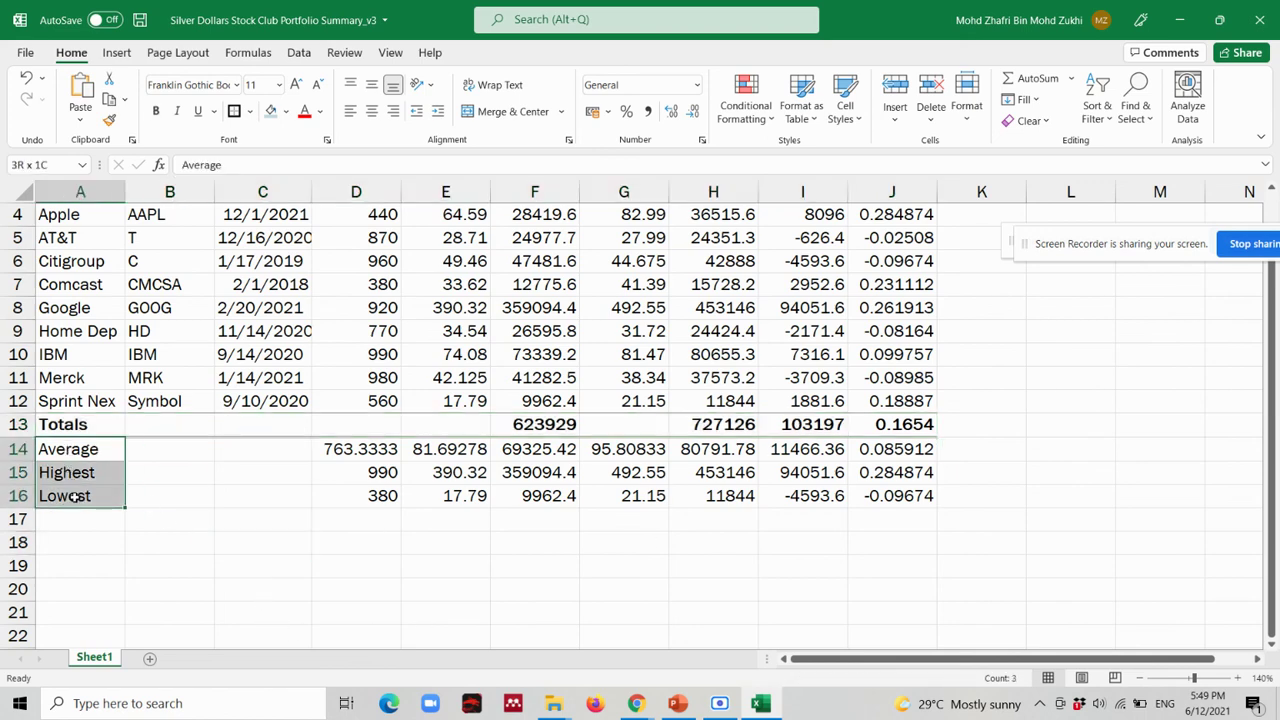
{"action": "left_click", "coordinate": [76, 519]}
{"action": "left_click", "coordinate": [80, 450]}
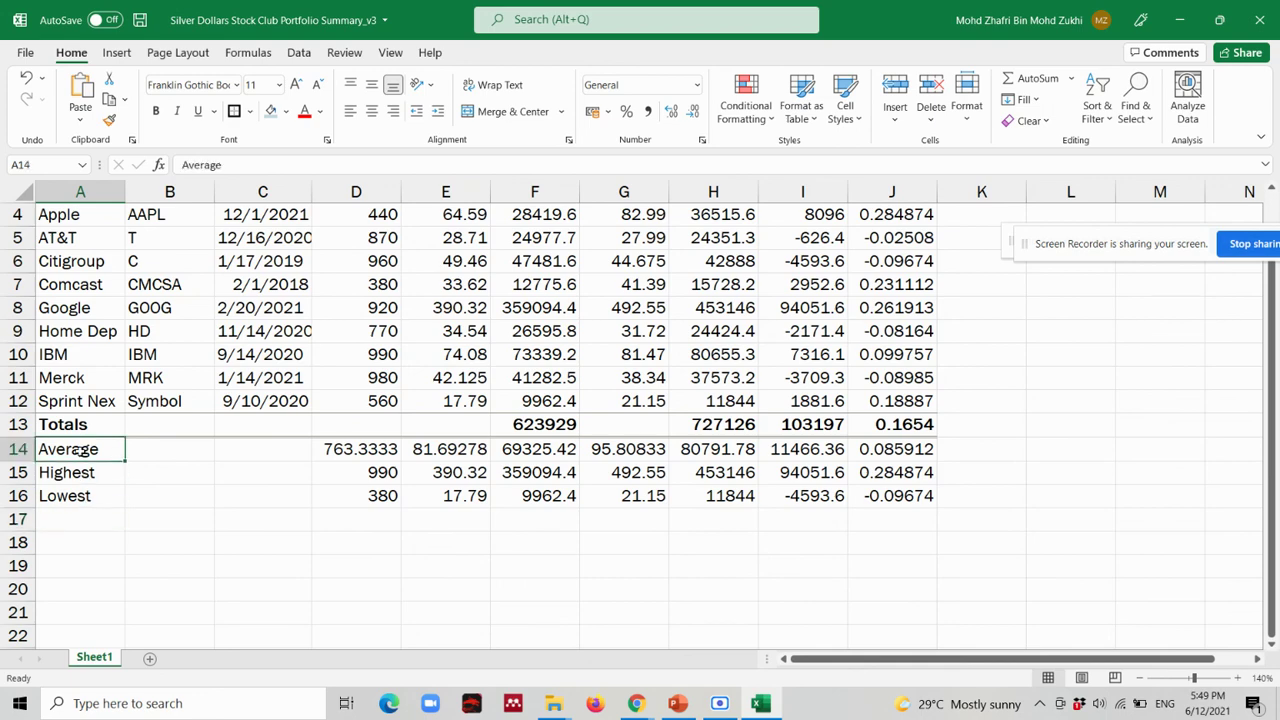
{"action": "left_click_drag", "start_coordinate": [78, 452], "coordinate": [65, 498]}
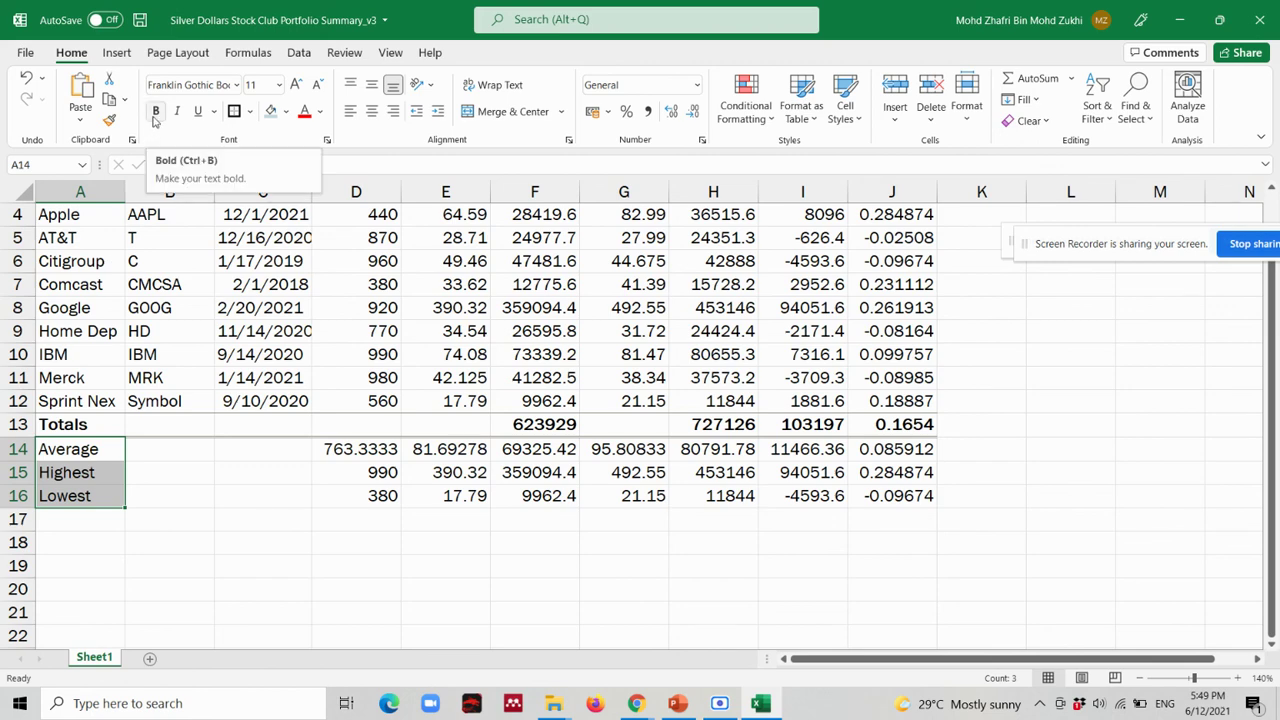
{"action": "left_click", "coordinate": [155, 112]}
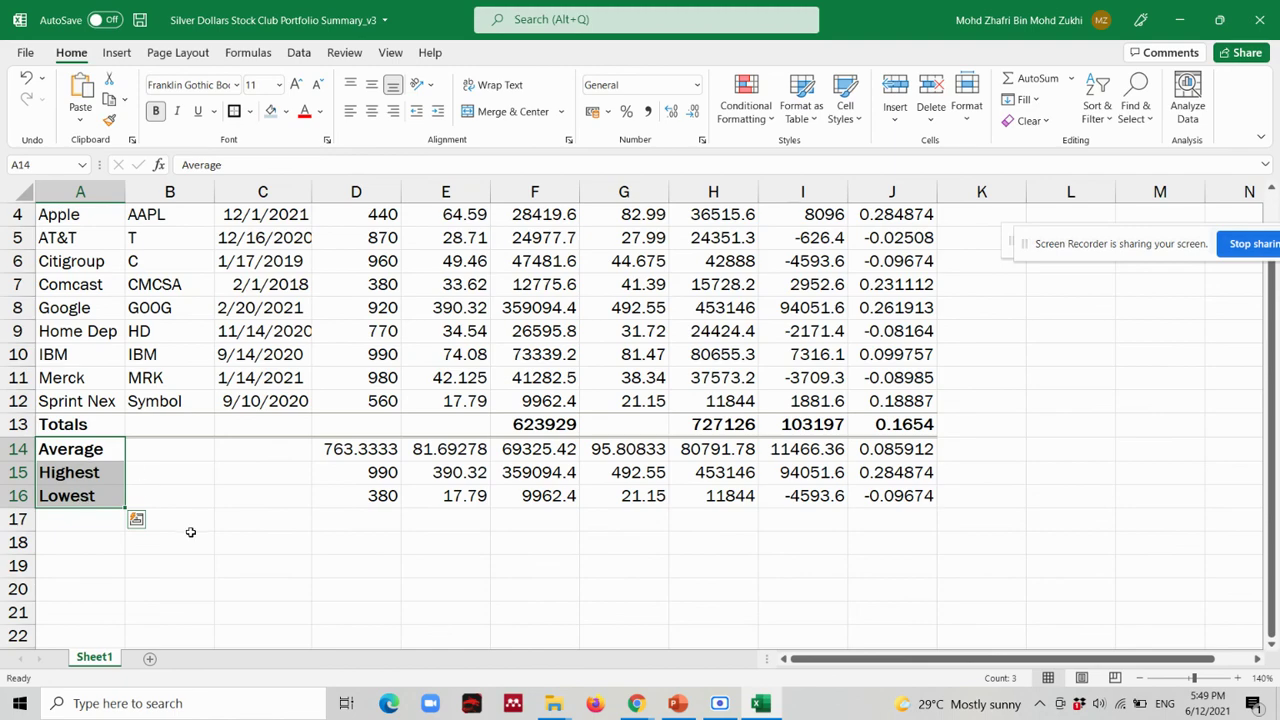
Review the lesson slides up to centering and date formatting, then bring Google Meet forward.
{"action": "left_click", "coordinate": [678, 703]}
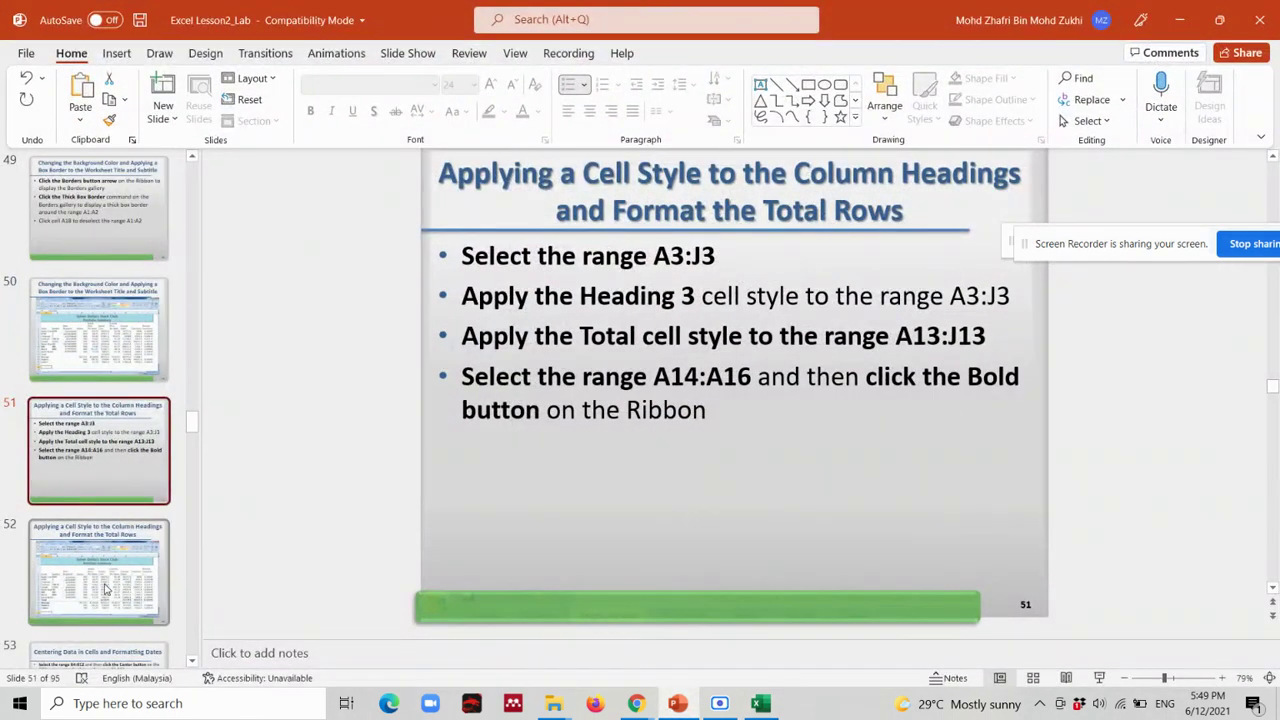
{"action": "left_click", "coordinate": [102, 592]}
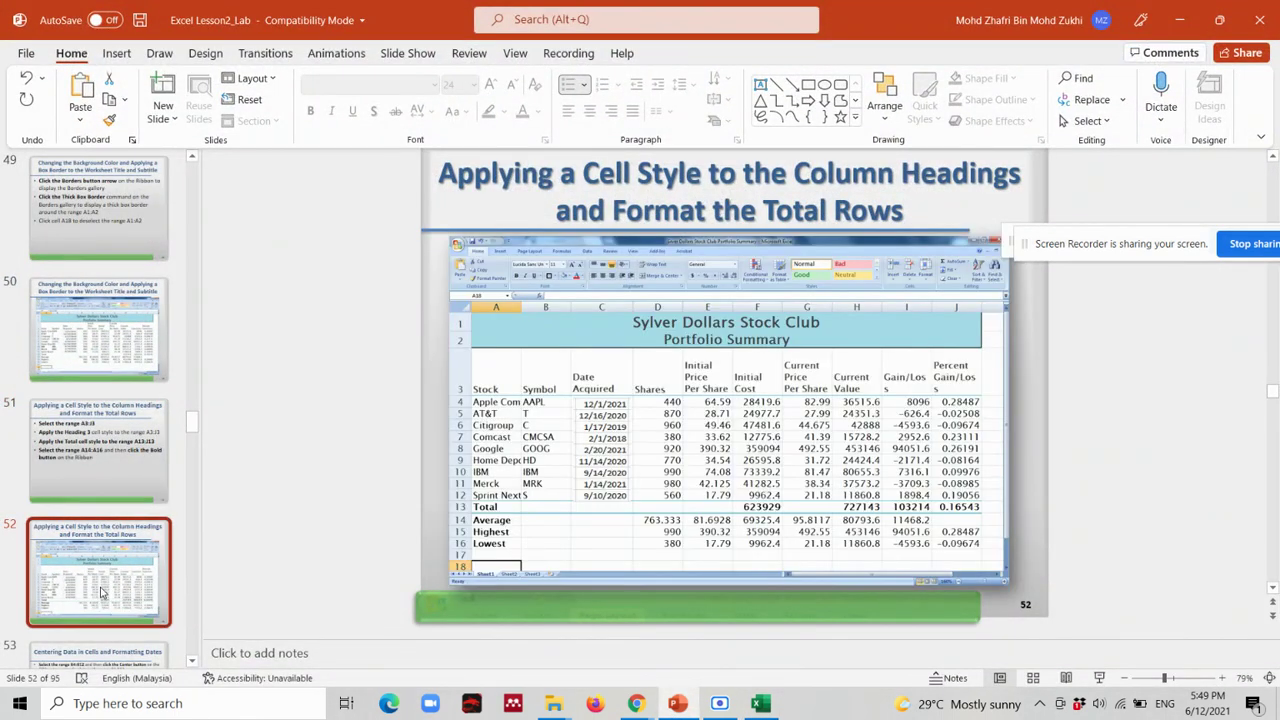
{"action": "scroll", "coordinate": [100, 592], "scroll_direction": "down", "scroll_amount": 1}
{"action": "left_click", "coordinate": [100, 590]}
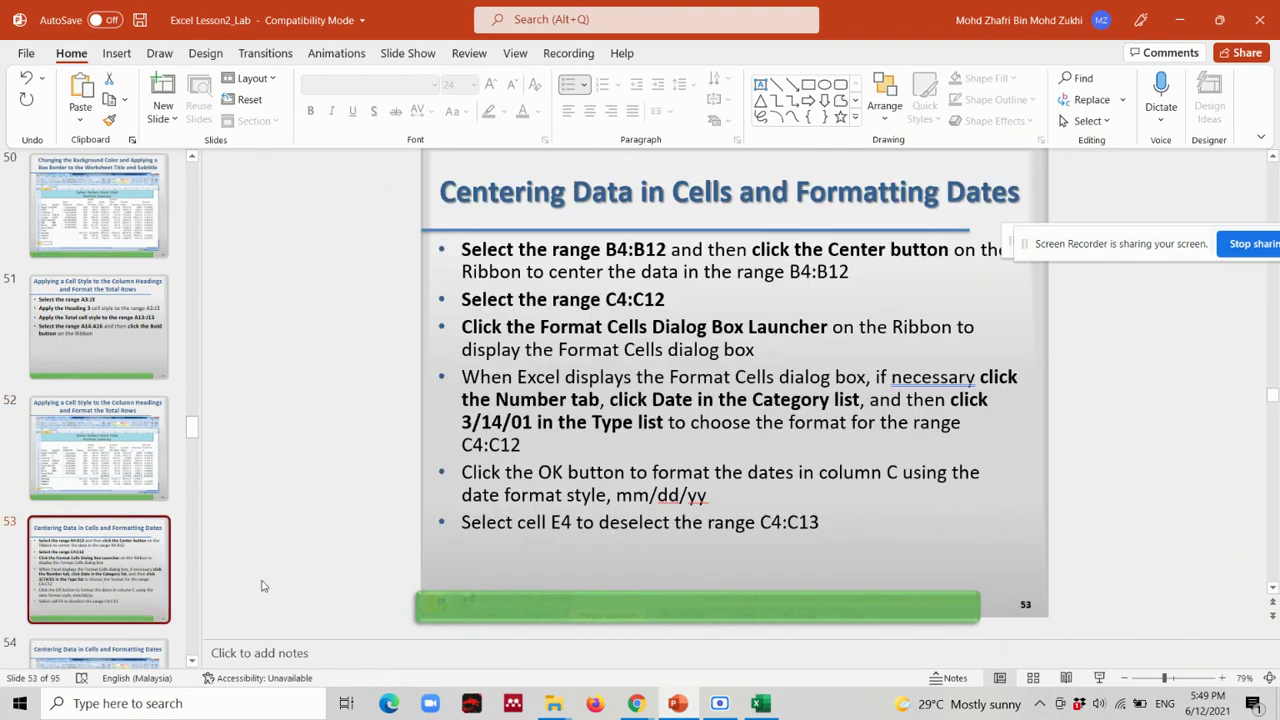
{"action": "mouse_move", "coordinate": [636, 703]}
{"action": "left_click", "coordinate": [457, 625]}
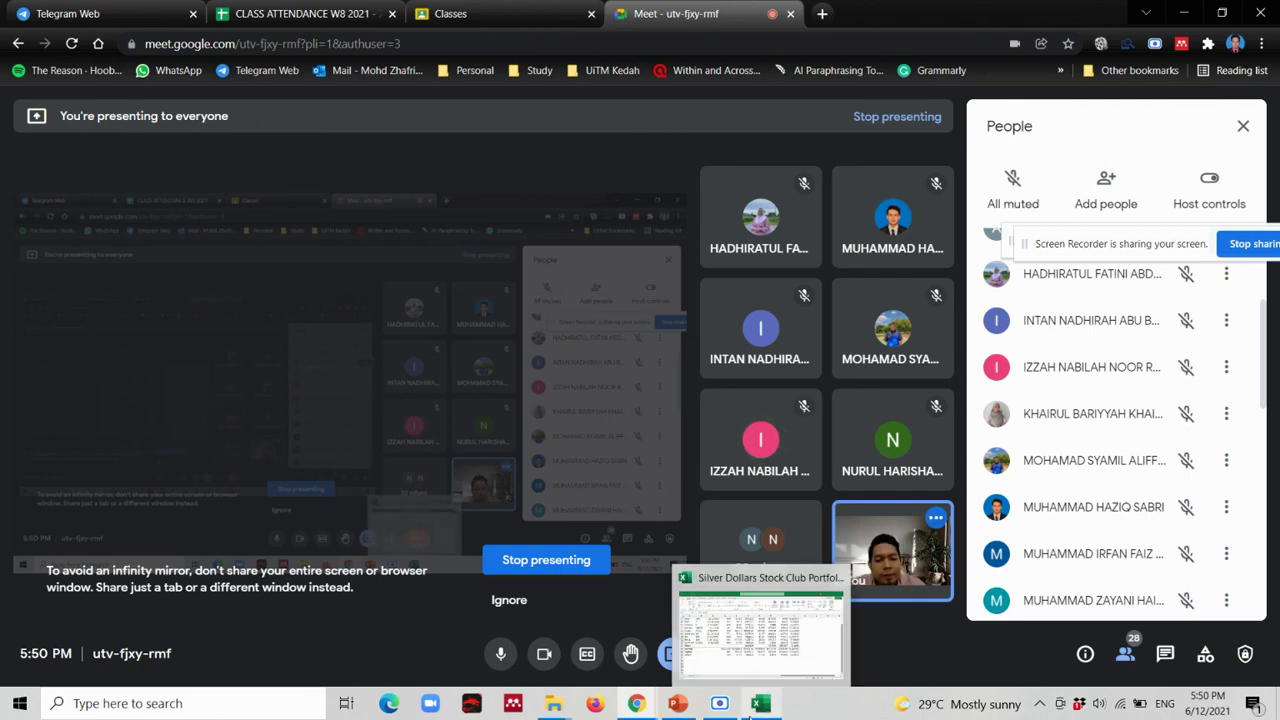
Bring the portfolio workbook back to the front from Excel's taskbar preview.
{"action": "mouse_move", "coordinate": [745, 706]}
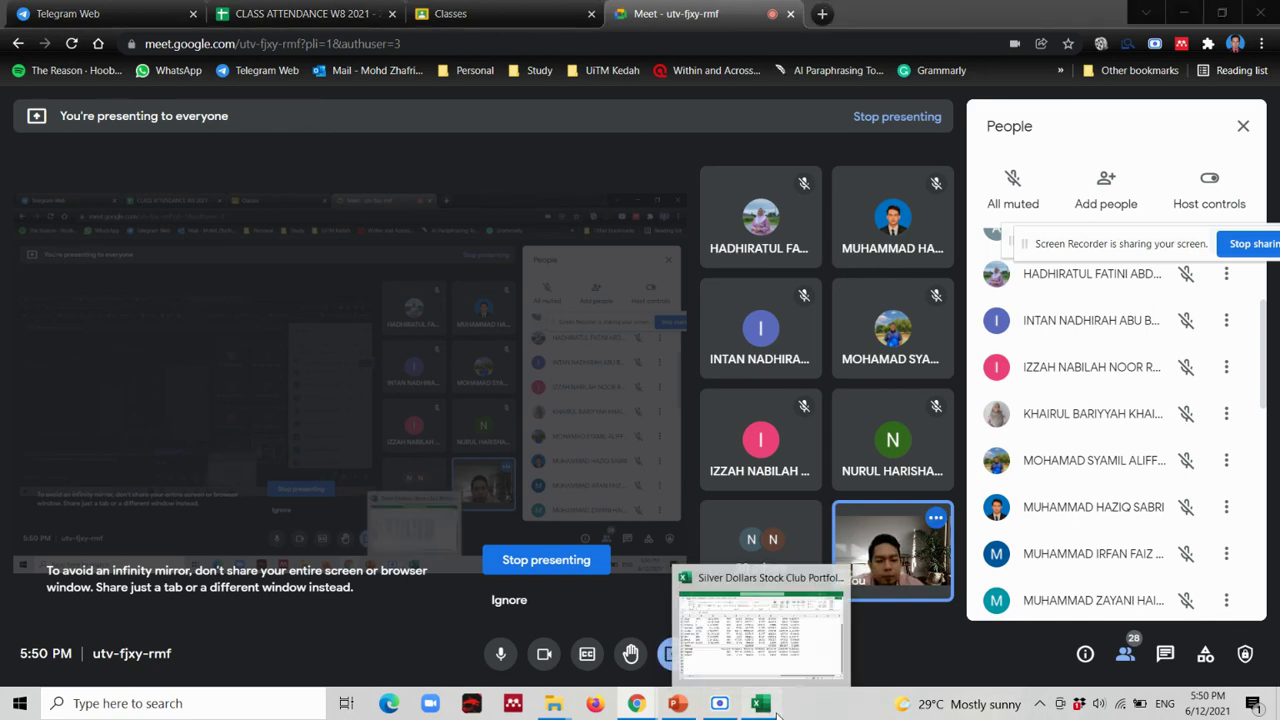
{"action": "left_click", "coordinate": [775, 708]}
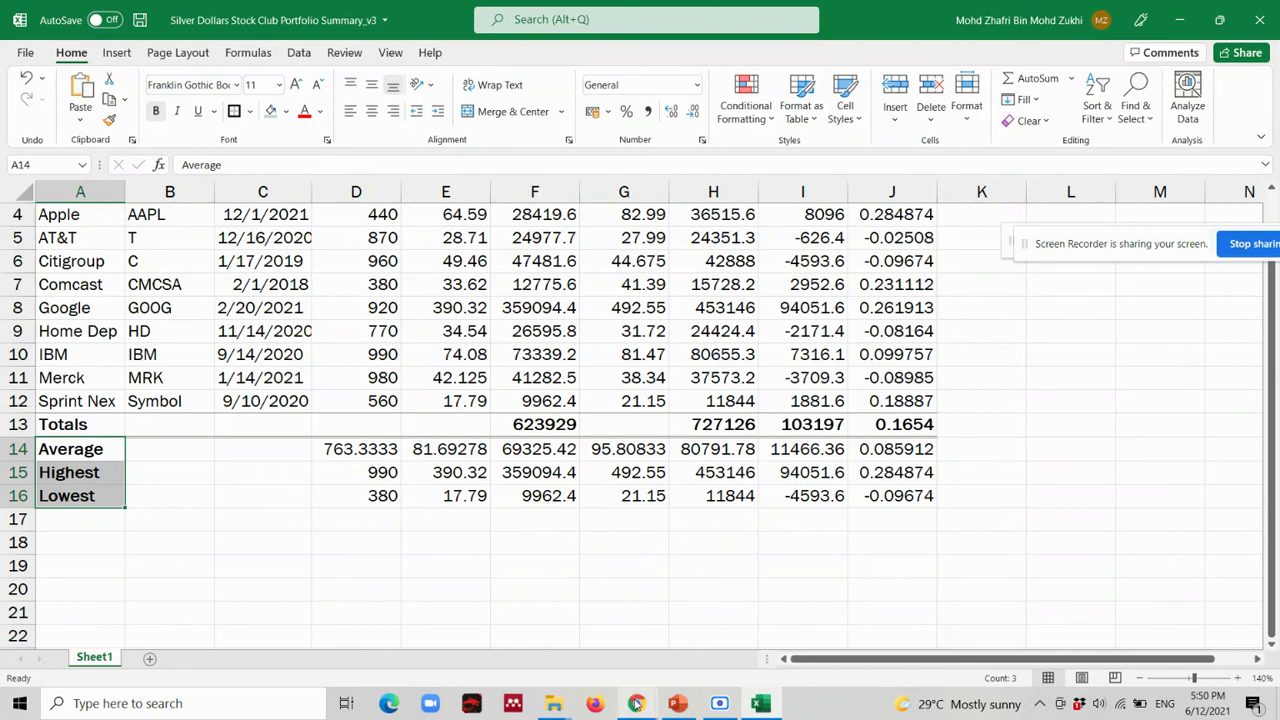
Check the lesson slide, then center the stock symbols in B4:B12.
{"action": "left_click", "coordinate": [678, 703]}
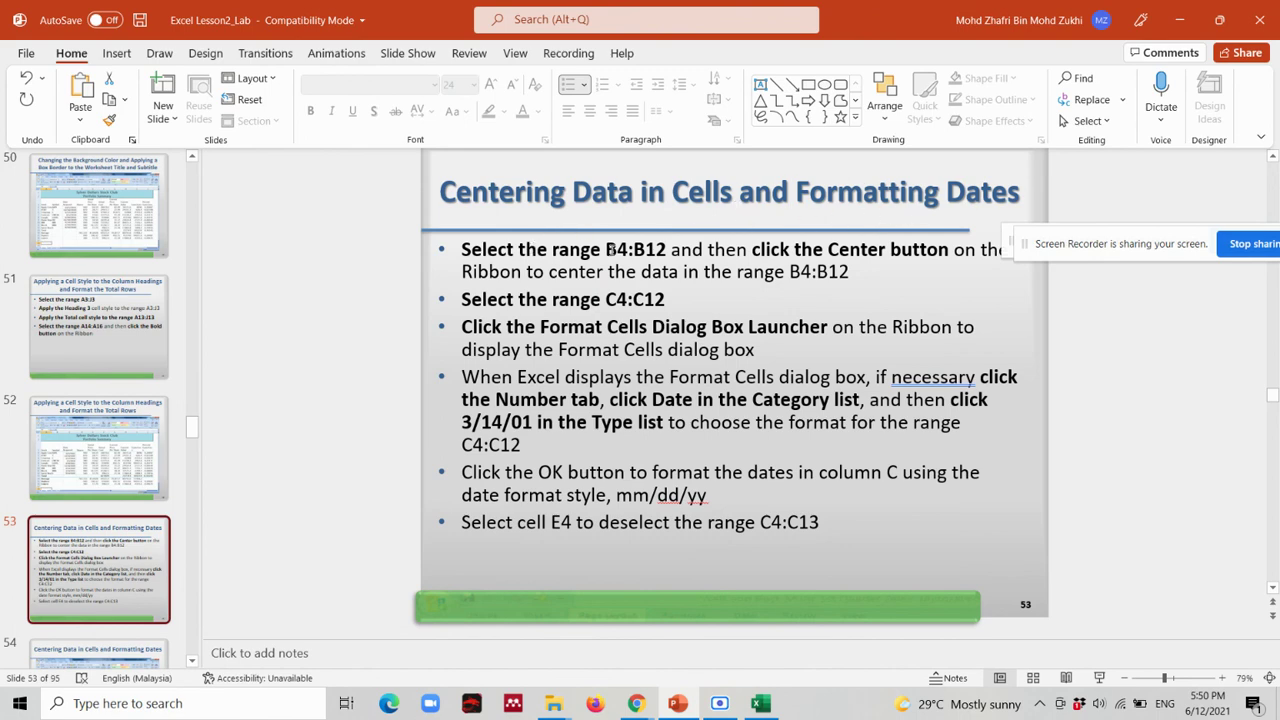
{"action": "key", "text": "alt+Tab"}
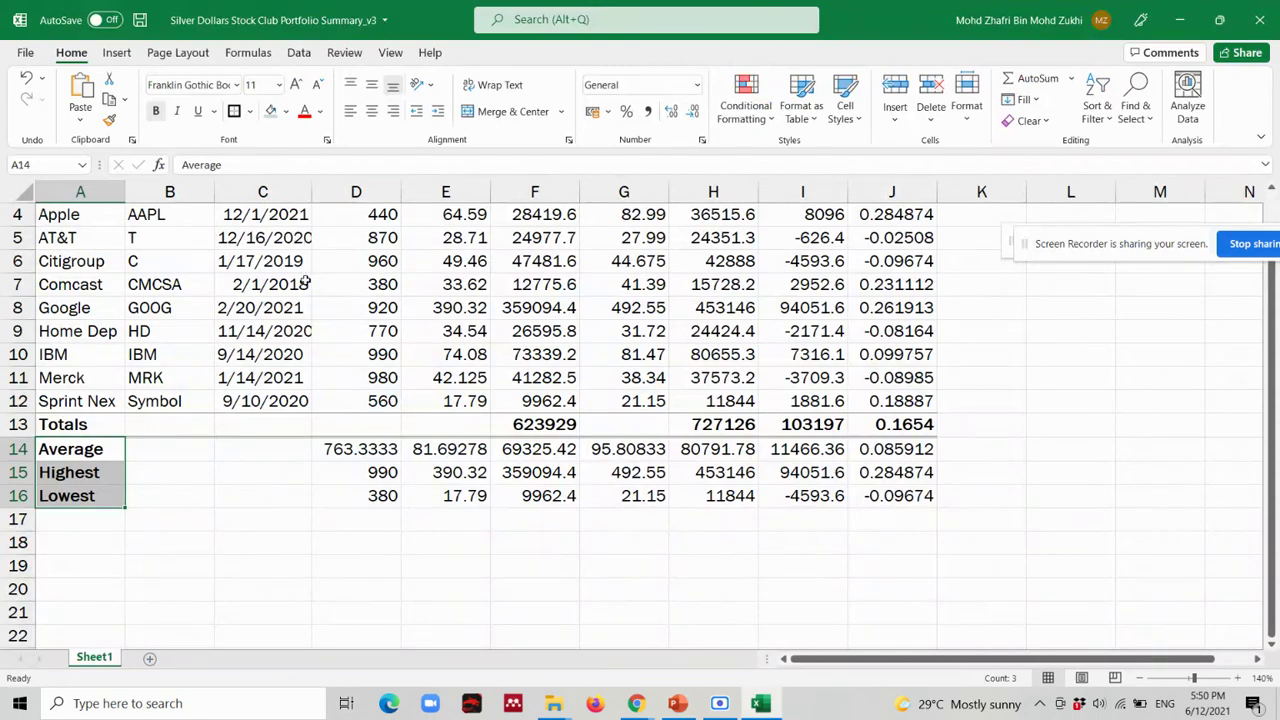
{"action": "scroll", "coordinate": [300, 285], "scroll_direction": "up", "scroll_amount": 1}
{"action": "scroll", "coordinate": [260, 320], "scroll_direction": "down", "scroll_amount": 1}
{"action": "scroll", "coordinate": [194, 234], "scroll_direction": "up", "scroll_amount": 1}
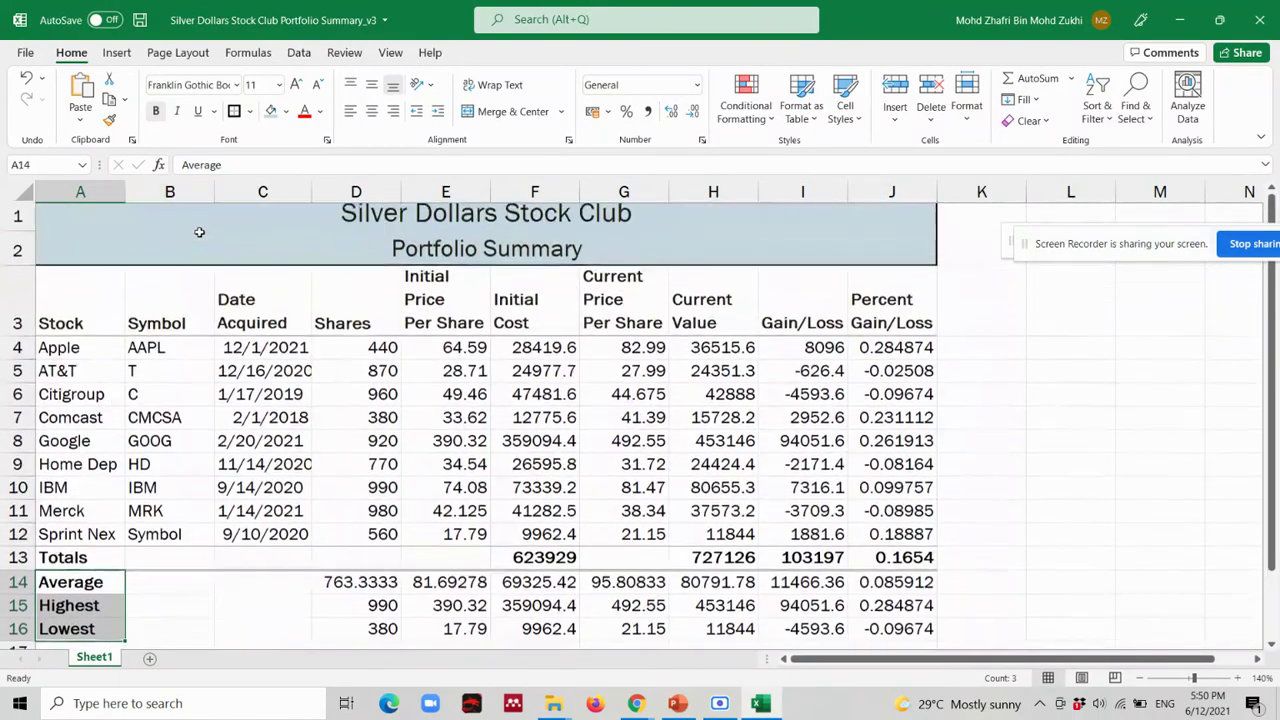
{"action": "left_click_drag", "start_coordinate": [160, 356], "coordinate": [160, 543]}
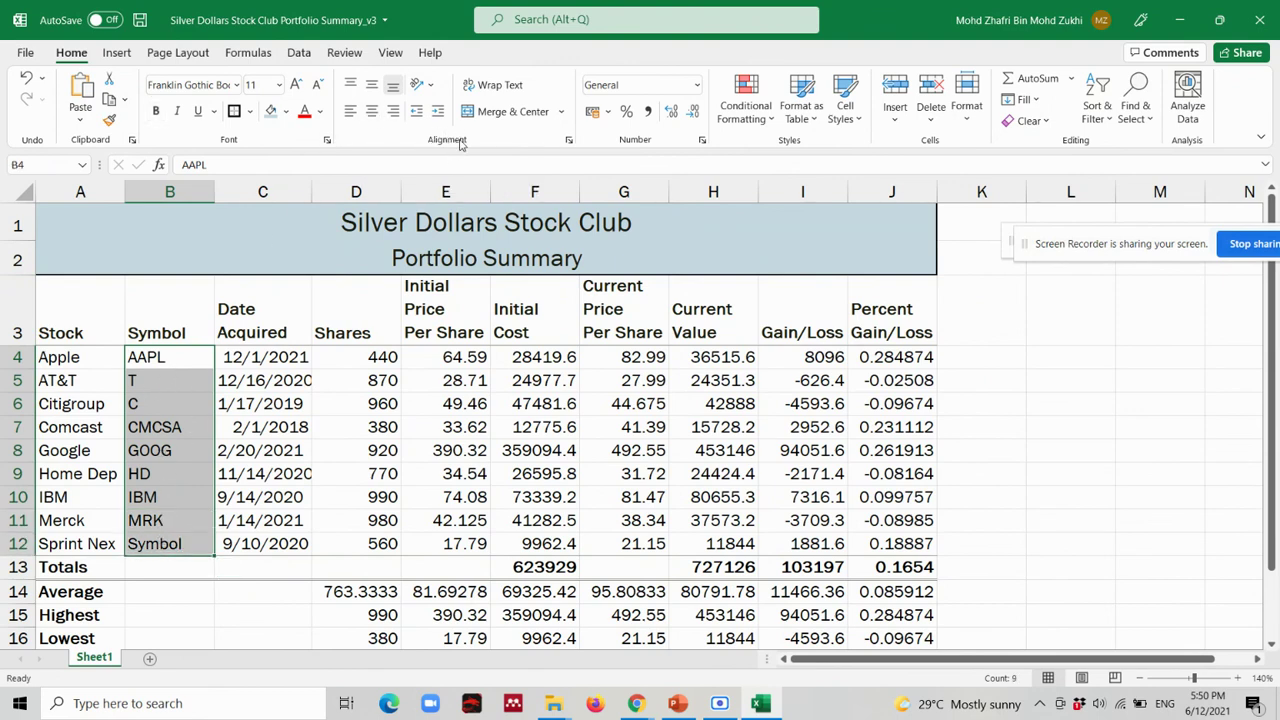
{"action": "left_click", "coordinate": [372, 116]}
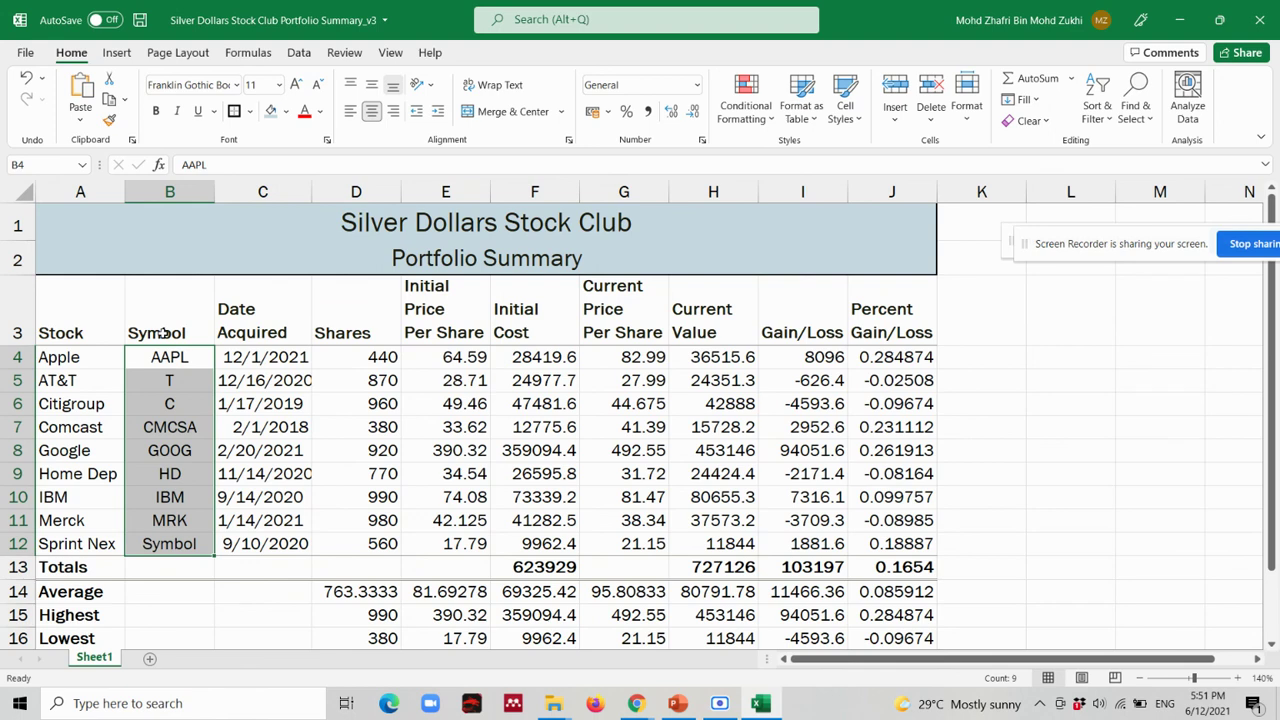
Glance at the lesson slide again, then inspect the acquisition dates down C4:C12.
{"action": "key", "text": "alt+Tab"}
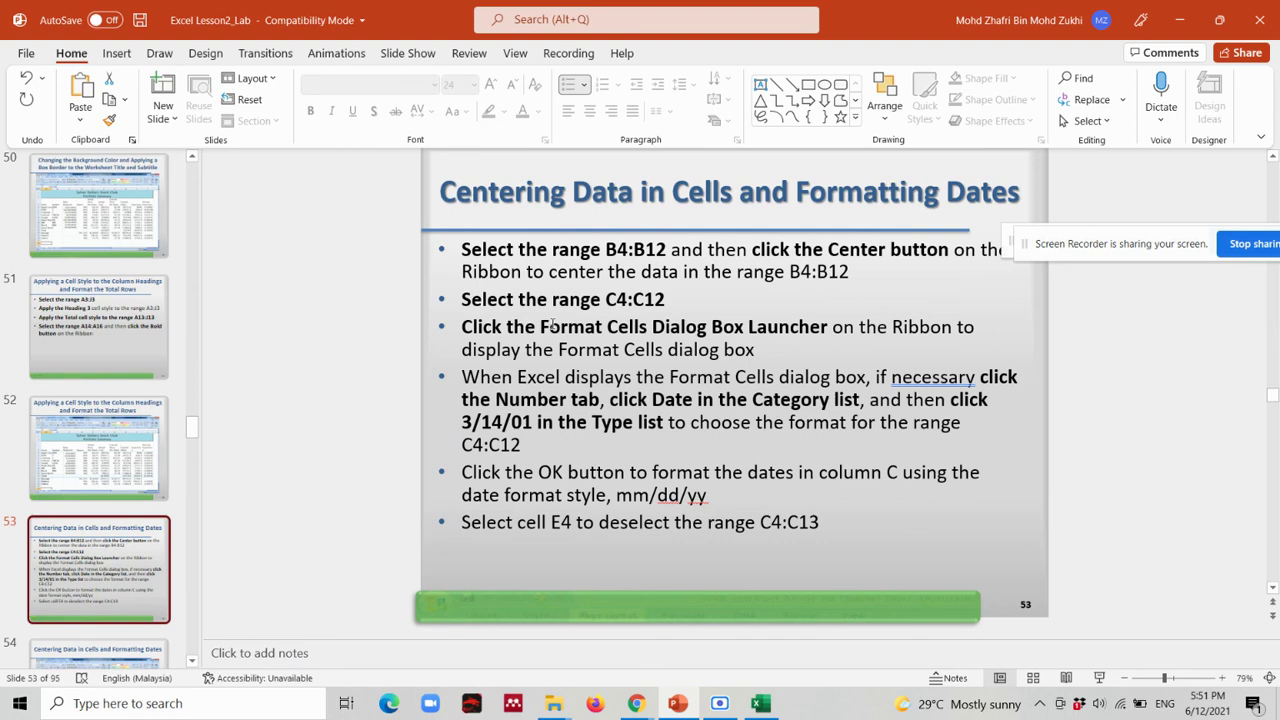
{"action": "key", "text": "alt+Tab"}
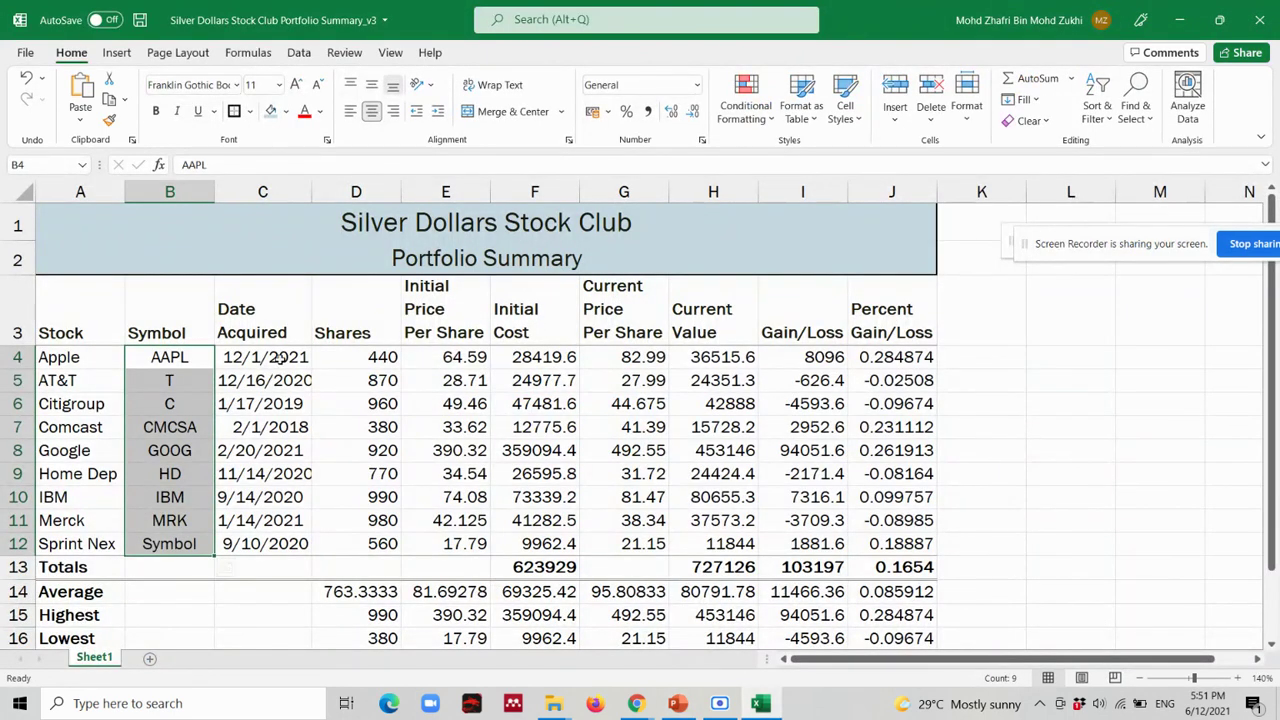
{"action": "left_click", "coordinate": [284, 357]}
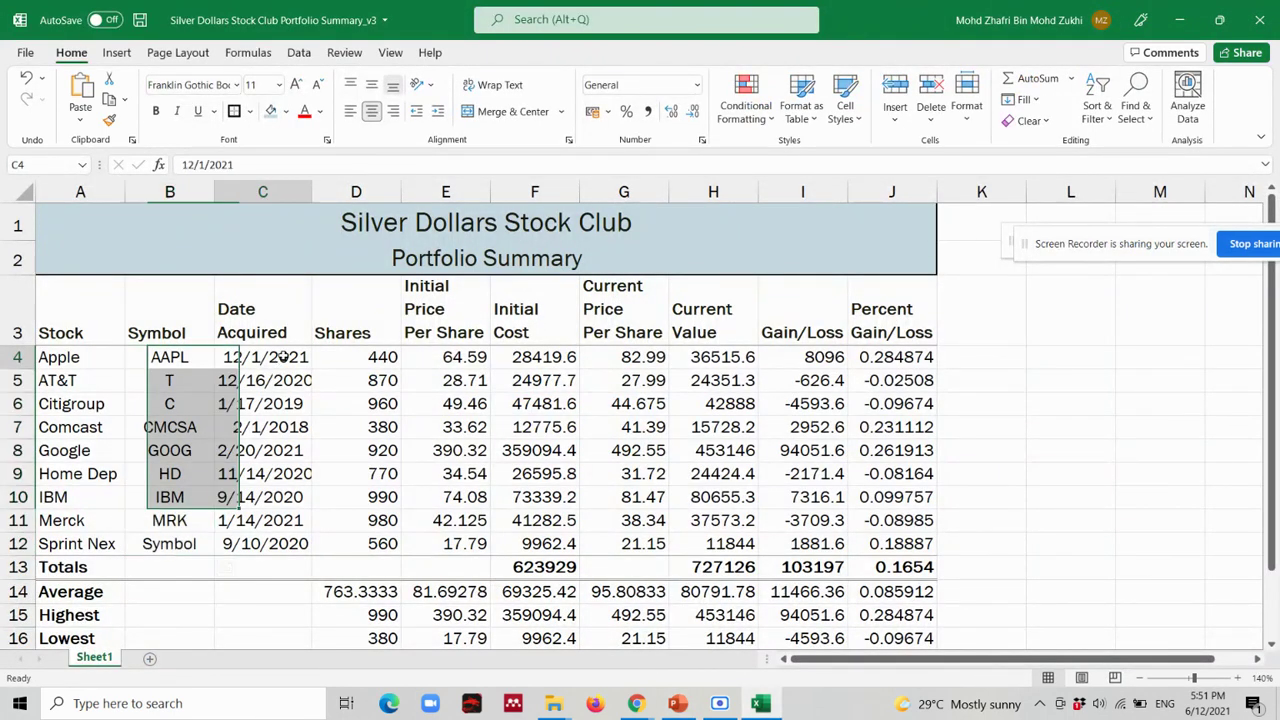
{"action": "left_click", "coordinate": [265, 427]}
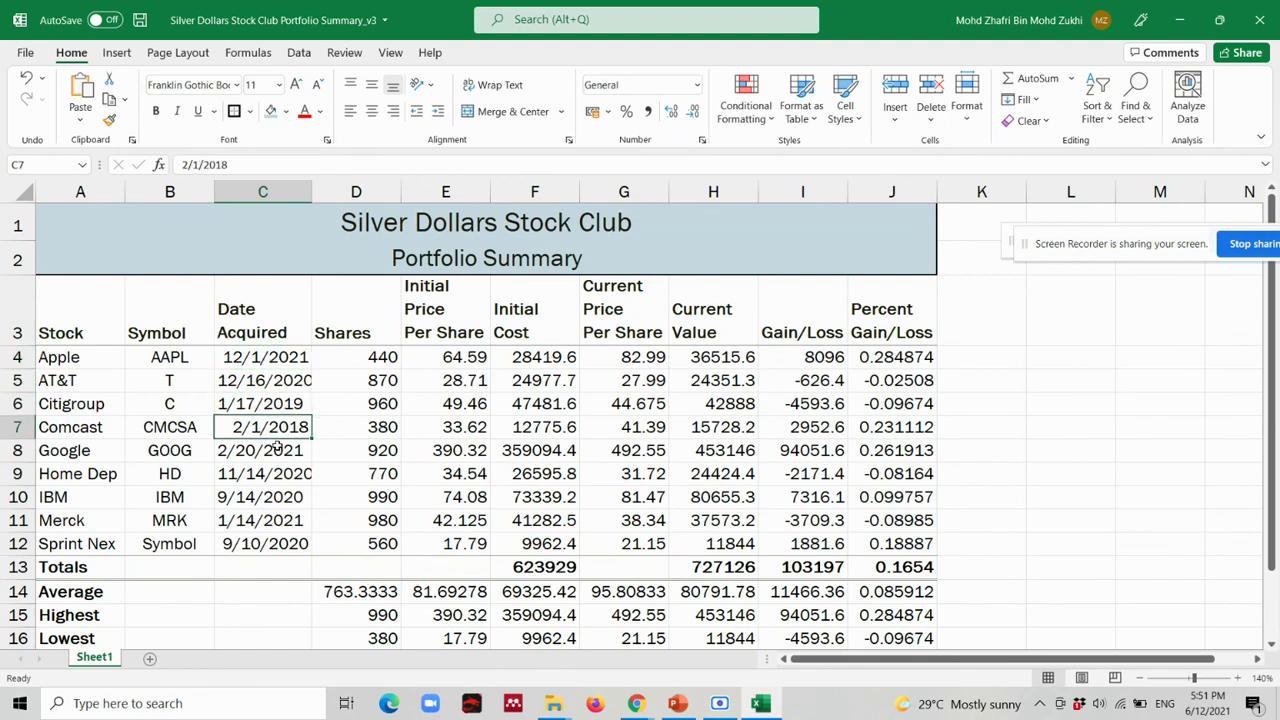
{"action": "left_click", "coordinate": [266, 450]}
{"action": "left_click", "coordinate": [275, 474]}
{"action": "left_click", "coordinate": [274, 512]}
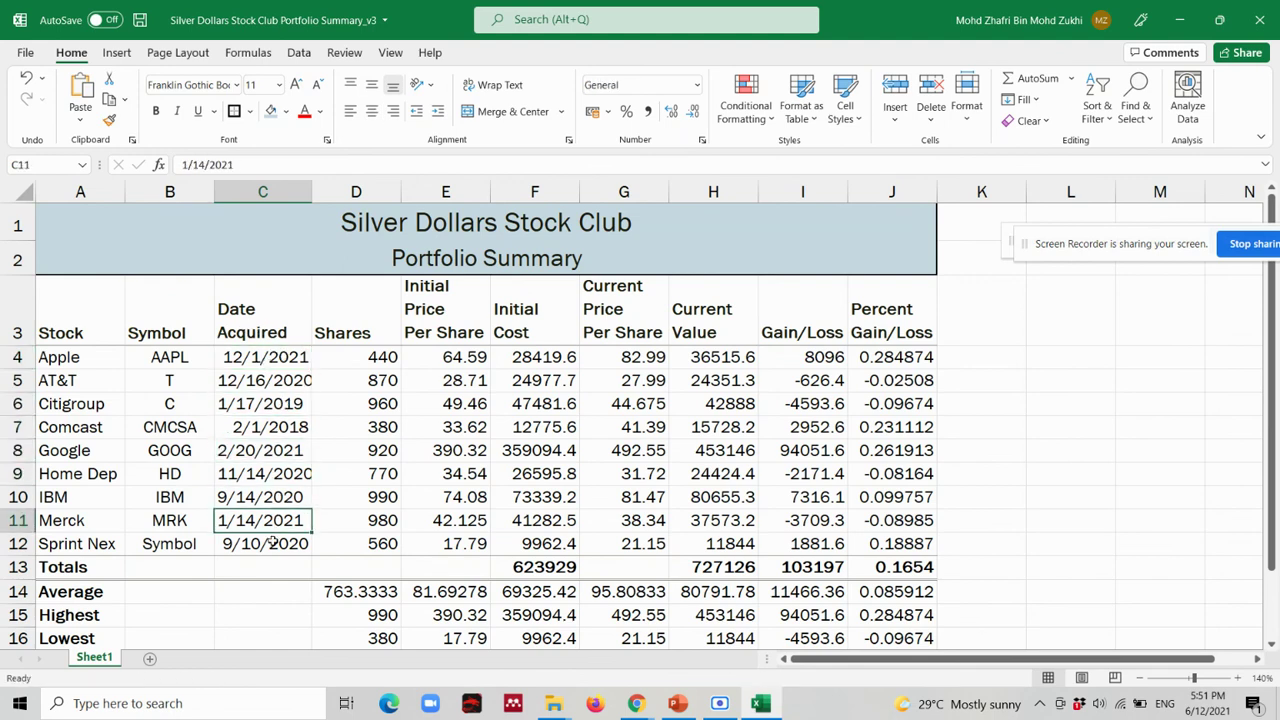
{"action": "left_click", "coordinate": [272, 538]}
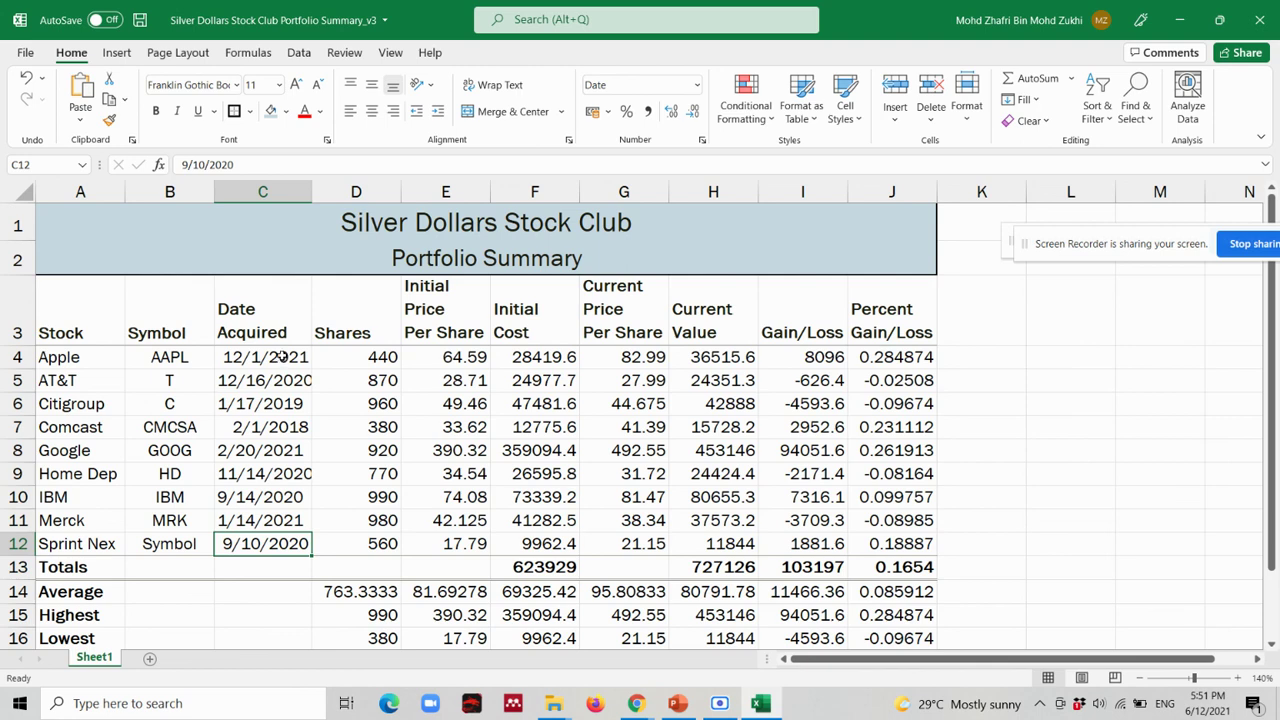
Select the acquisition dates C4:C12 and browse the Cell Styles and Number Format lists without changes.
{"action": "left_click_drag", "start_coordinate": [282, 357], "coordinate": [275, 543]}
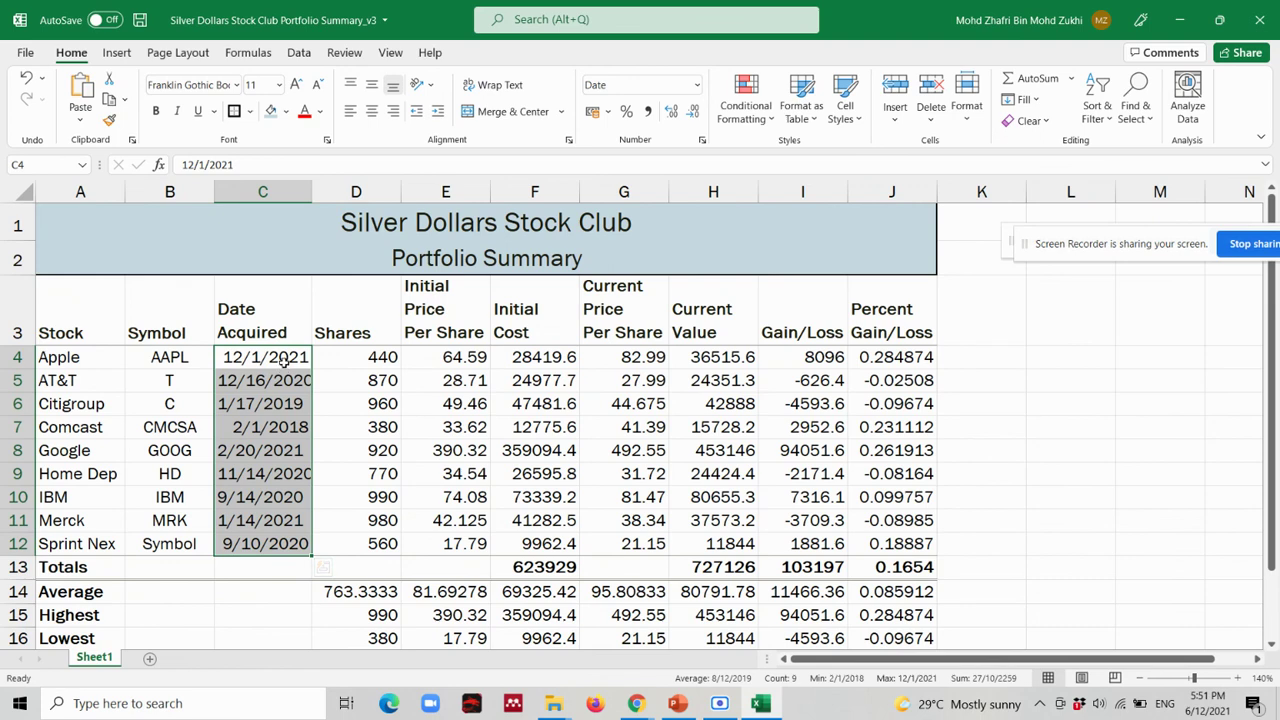
{"action": "left_click", "coordinate": [857, 126]}
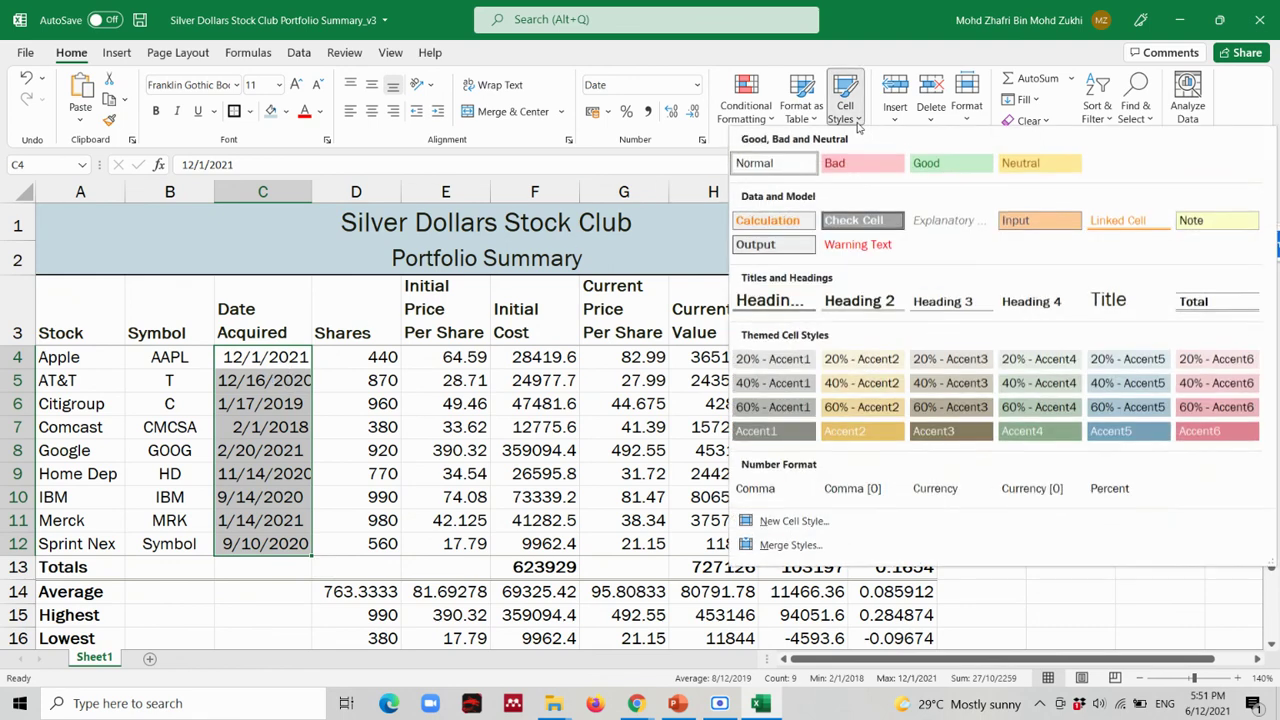
{"action": "left_click", "coordinate": [857, 126]}
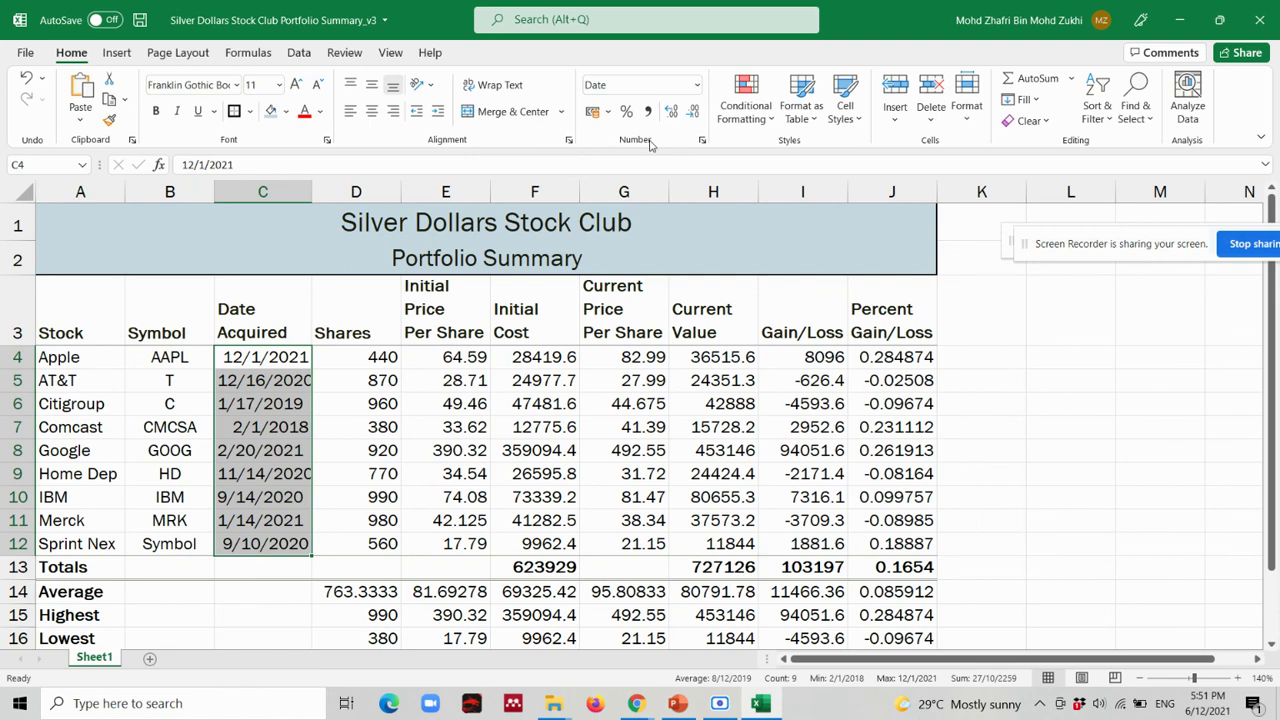
{"action": "left_click", "coordinate": [699, 88]}
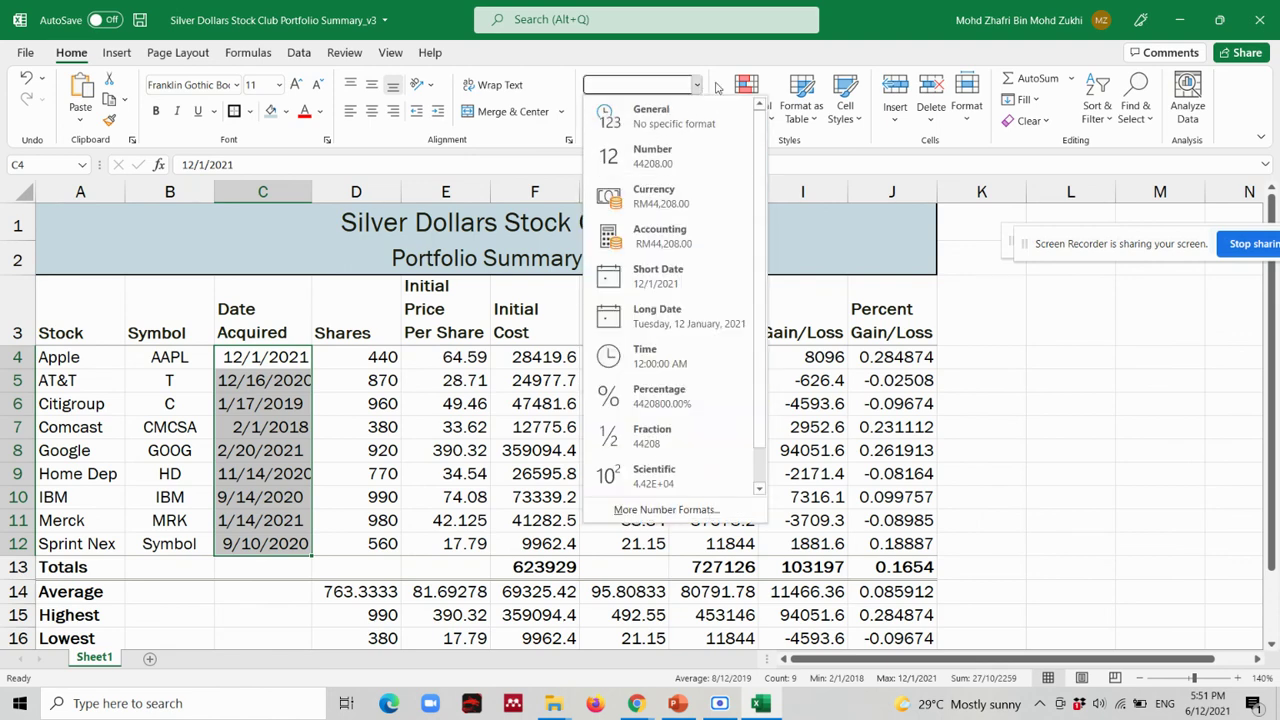
{"action": "left_click", "coordinate": [722, 88]}
{"action": "left_click", "coordinate": [701, 142]}
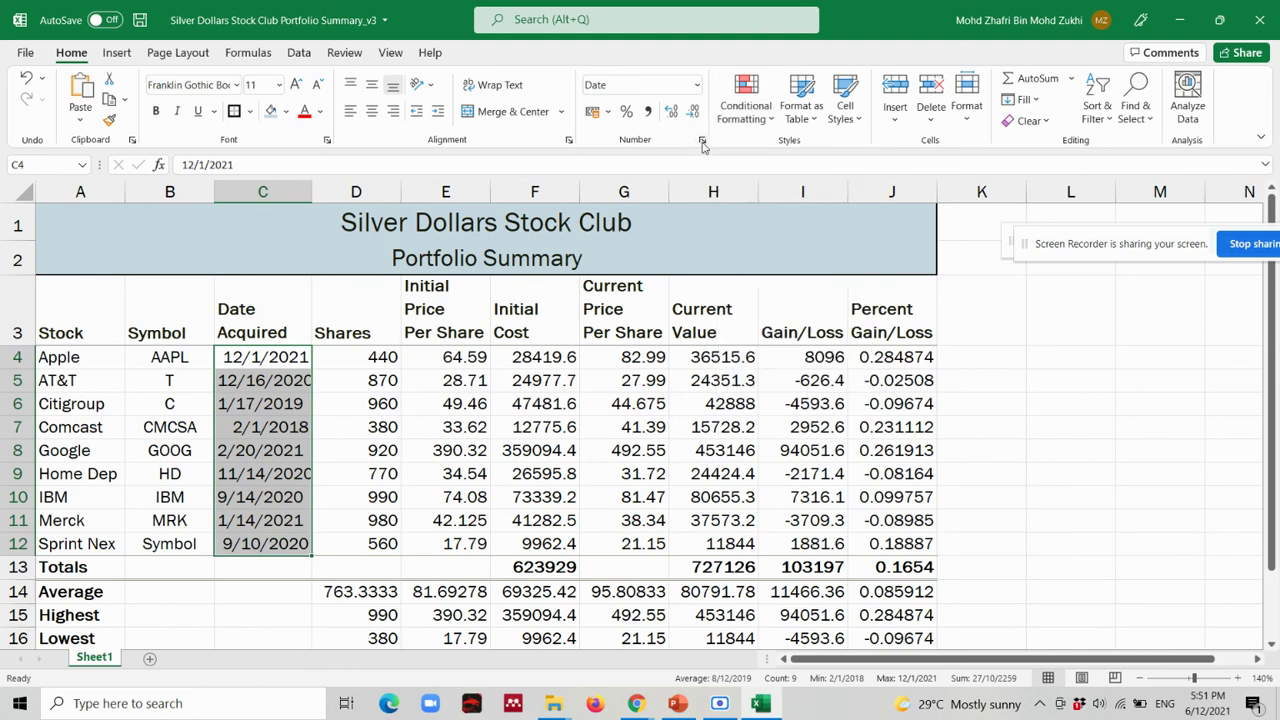
Format C4:C12 with the Date type 14/3/12 so dates show two-digit years.
{"action": "left_click", "coordinate": [702, 143]}
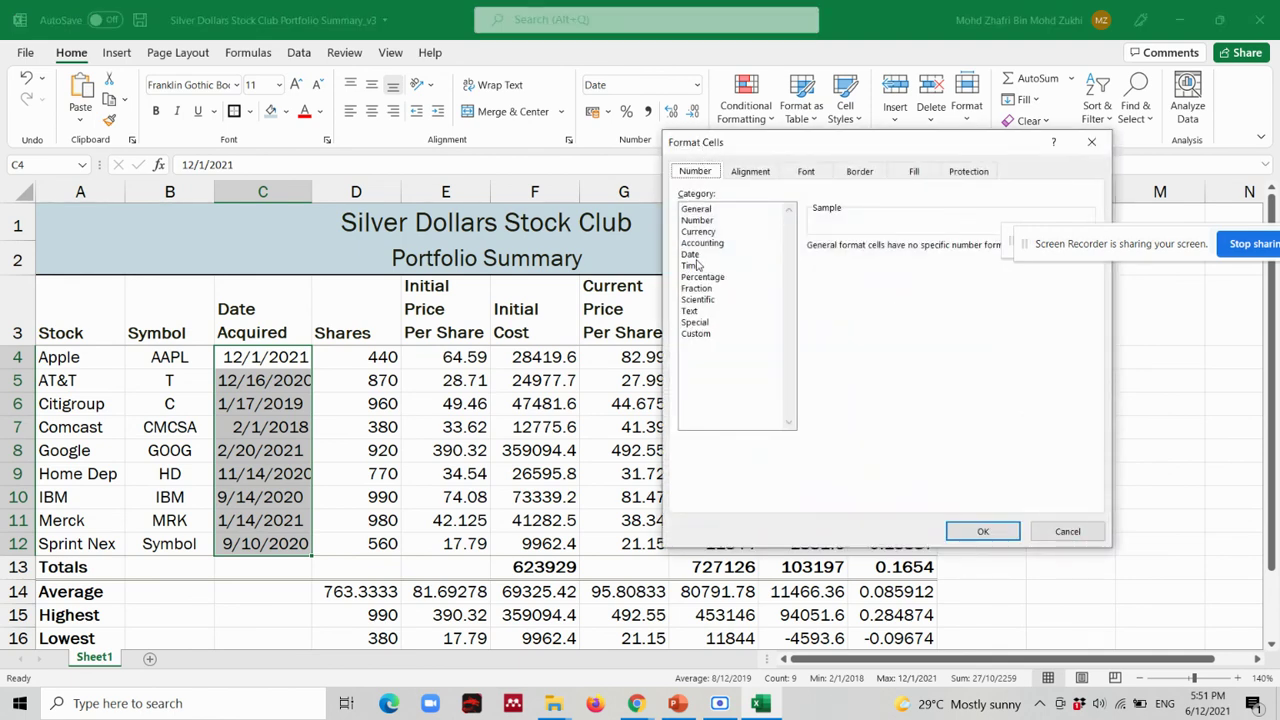
{"action": "left_click", "coordinate": [692, 255]}
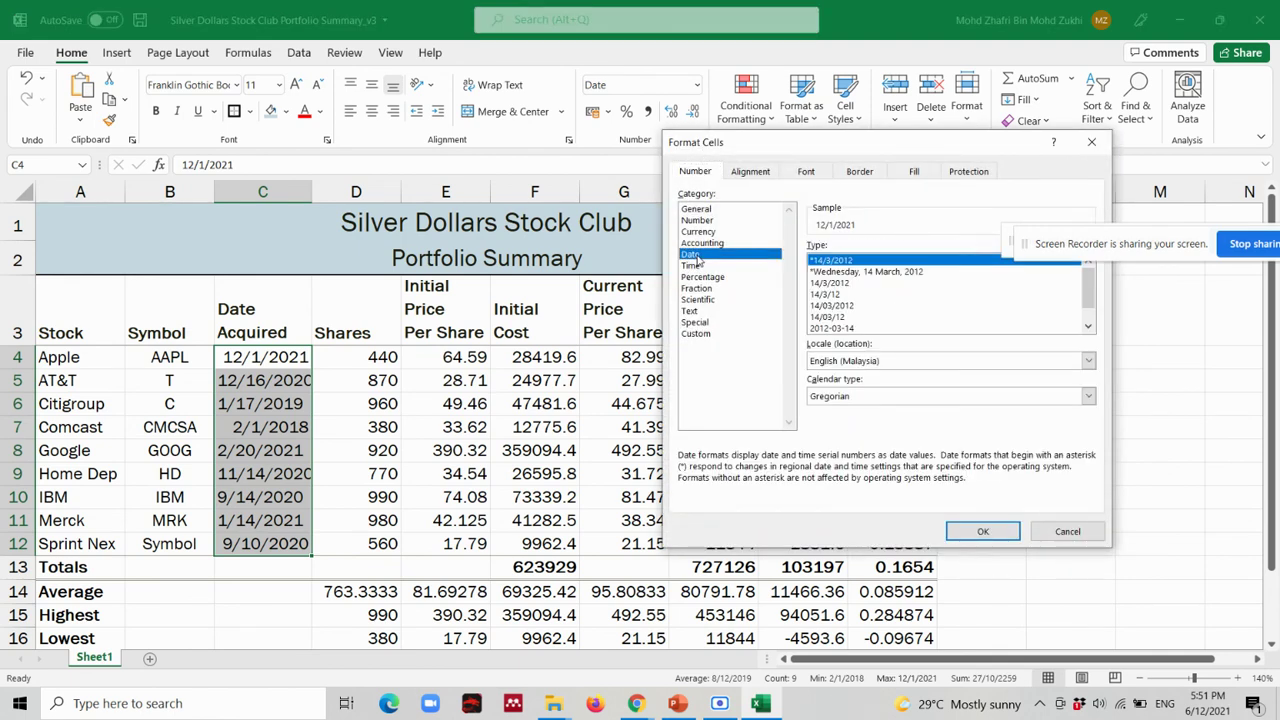
{"action": "left_click", "coordinate": [833, 295]}
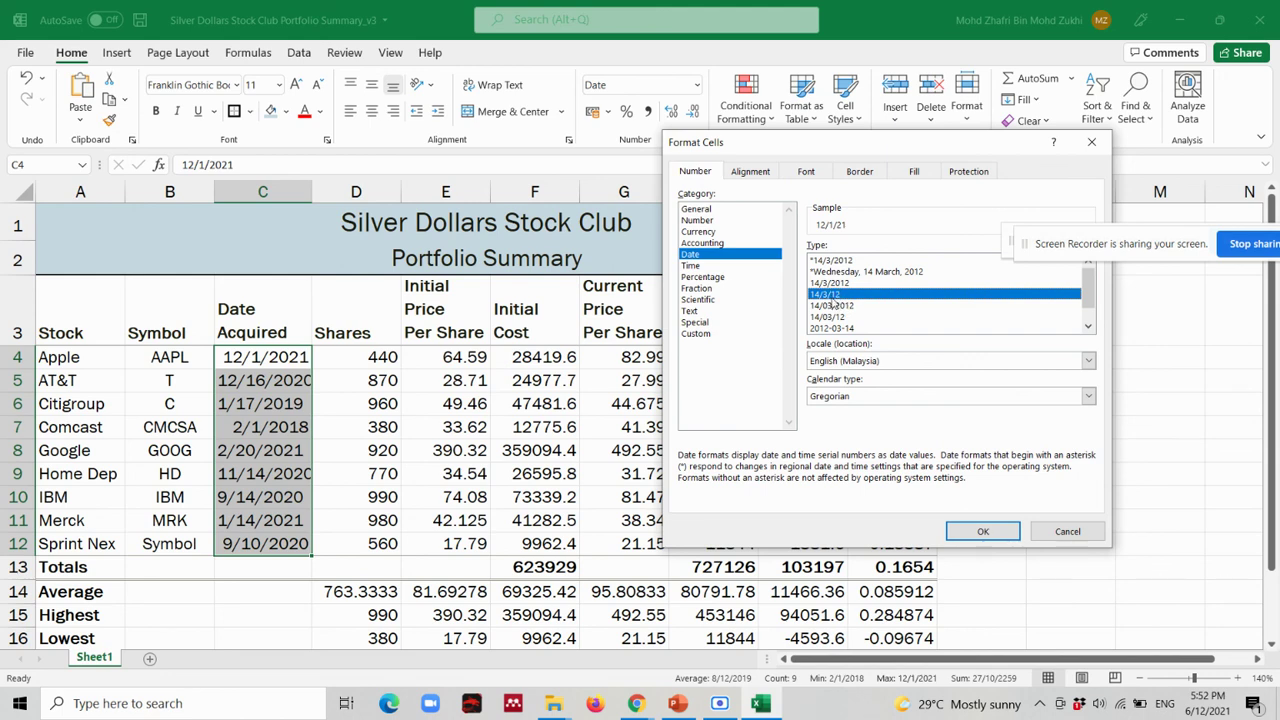
{"action": "left_click", "coordinate": [983, 532]}
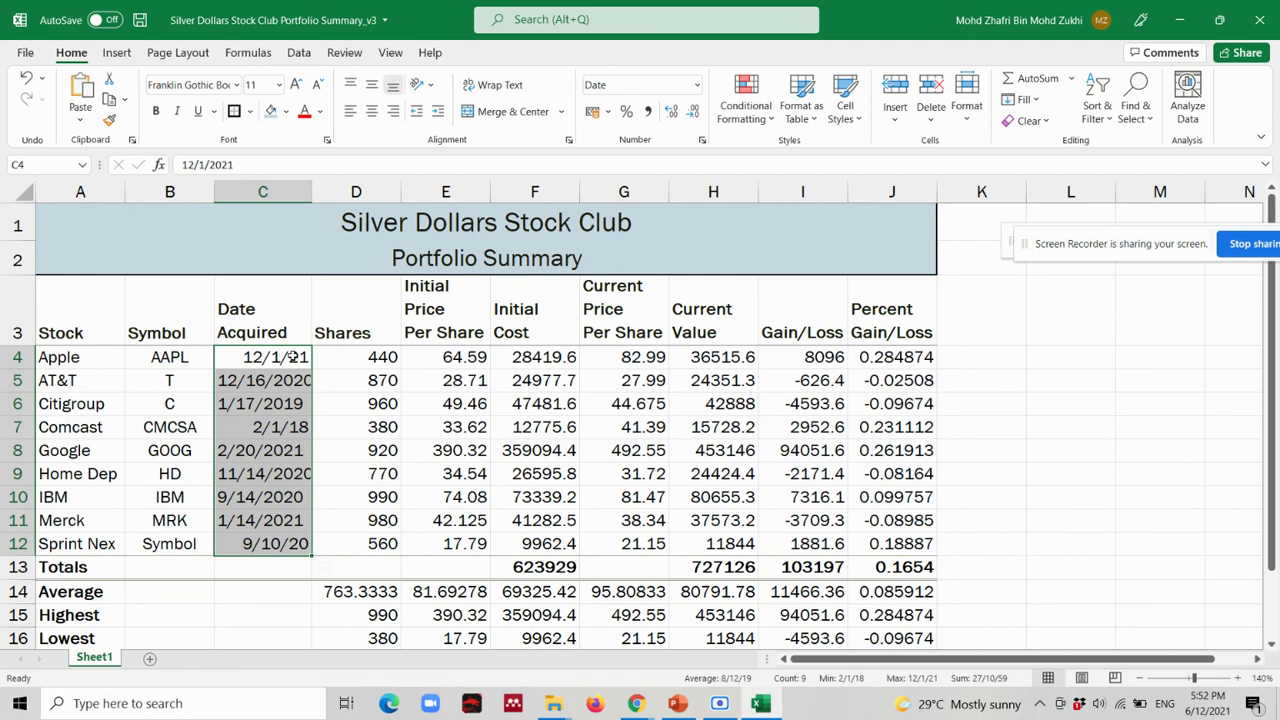
Change the AT&T, Citigroup and Google purchase dates to 12/10/2020, 1/10/2019 and 2/10/2021.
{"action": "left_click", "coordinate": [276, 380]}
{"action": "left_click", "coordinate": [281, 360]}
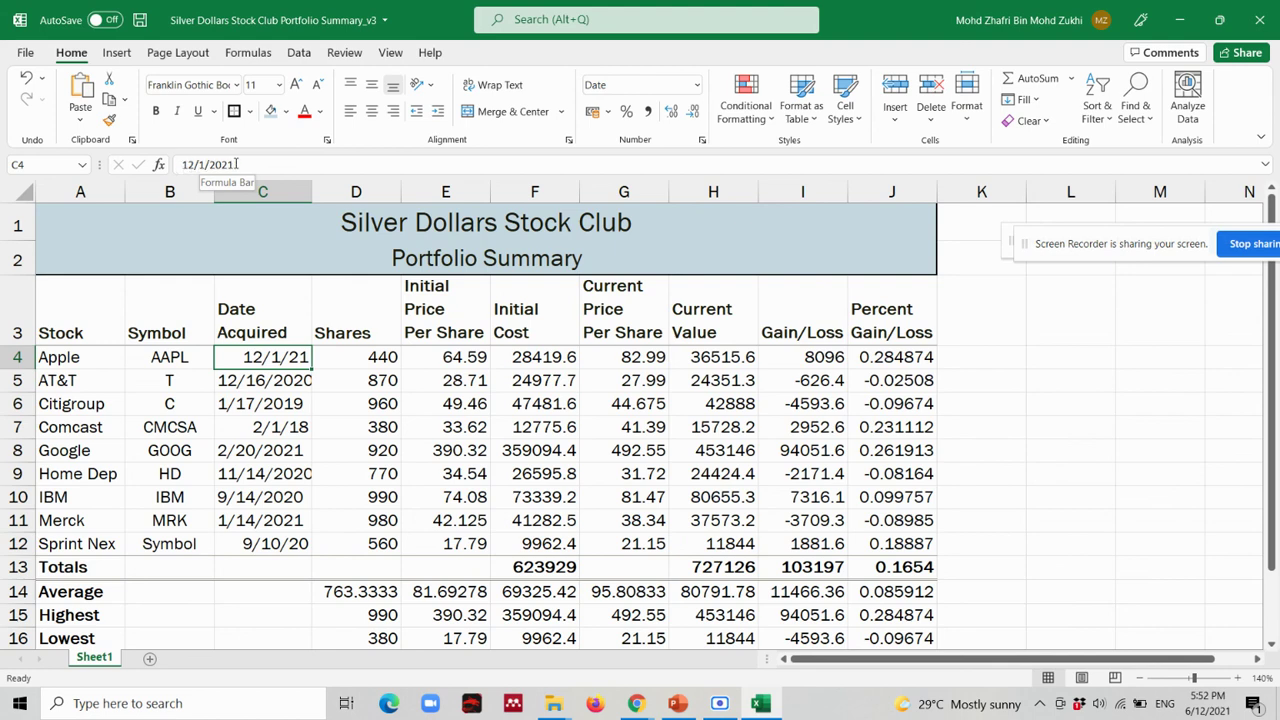
{"action": "left_click", "coordinate": [266, 382]}
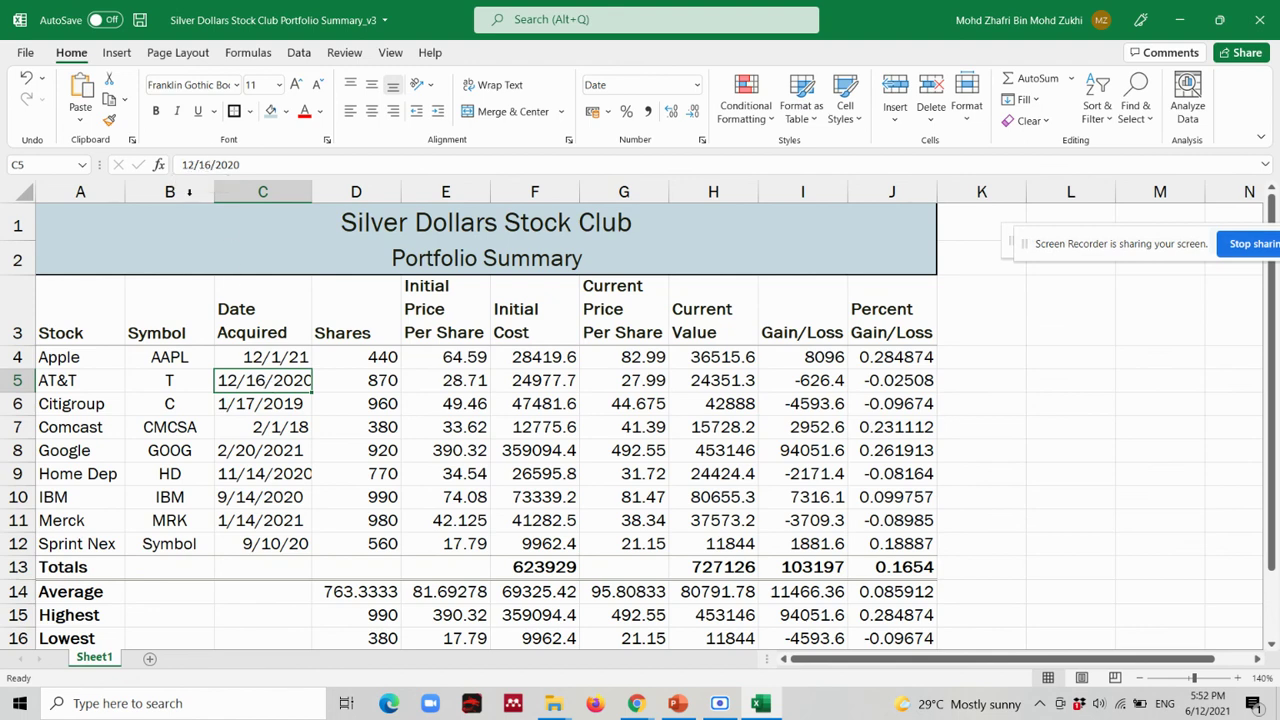
{"action": "double_click", "coordinate": [265, 378]}
{"action": "key", "text": "BackSpace"}
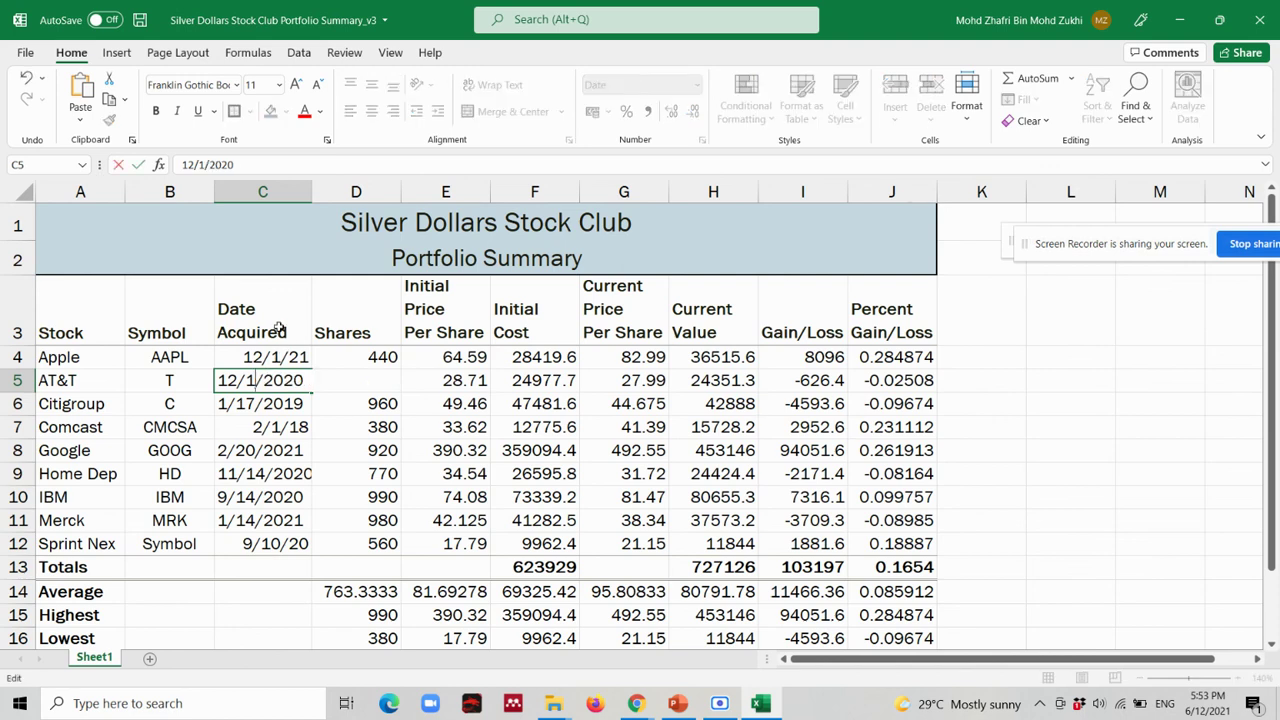
{"action": "type", "text": "0"}
{"action": "key", "text": "Return"}
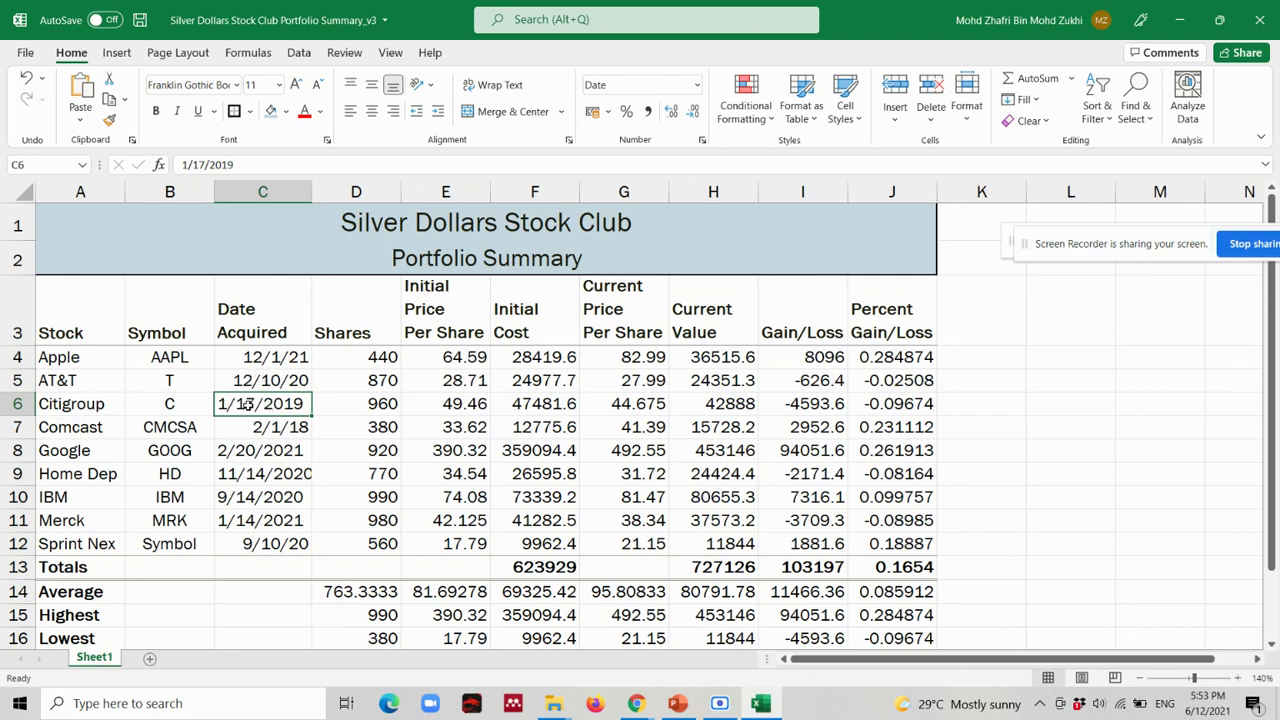
{"action": "double_click", "coordinate": [258, 404]}
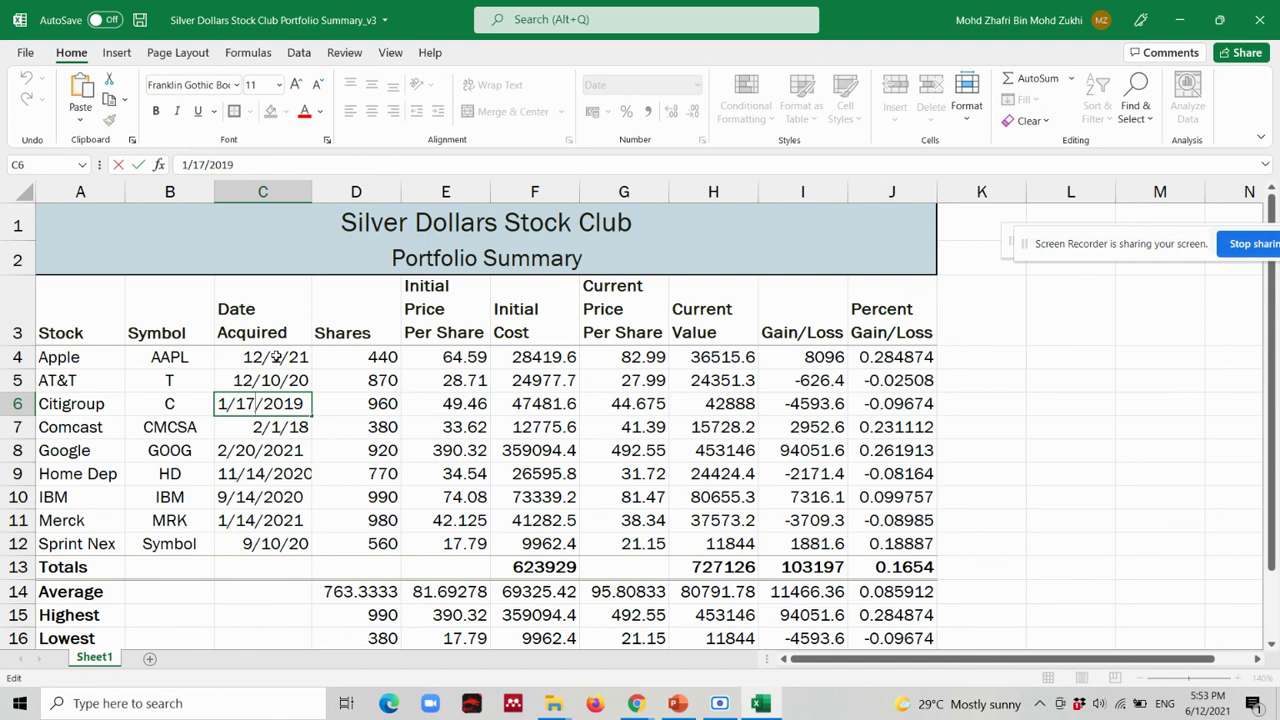
{"action": "key", "text": "BackSpace"}
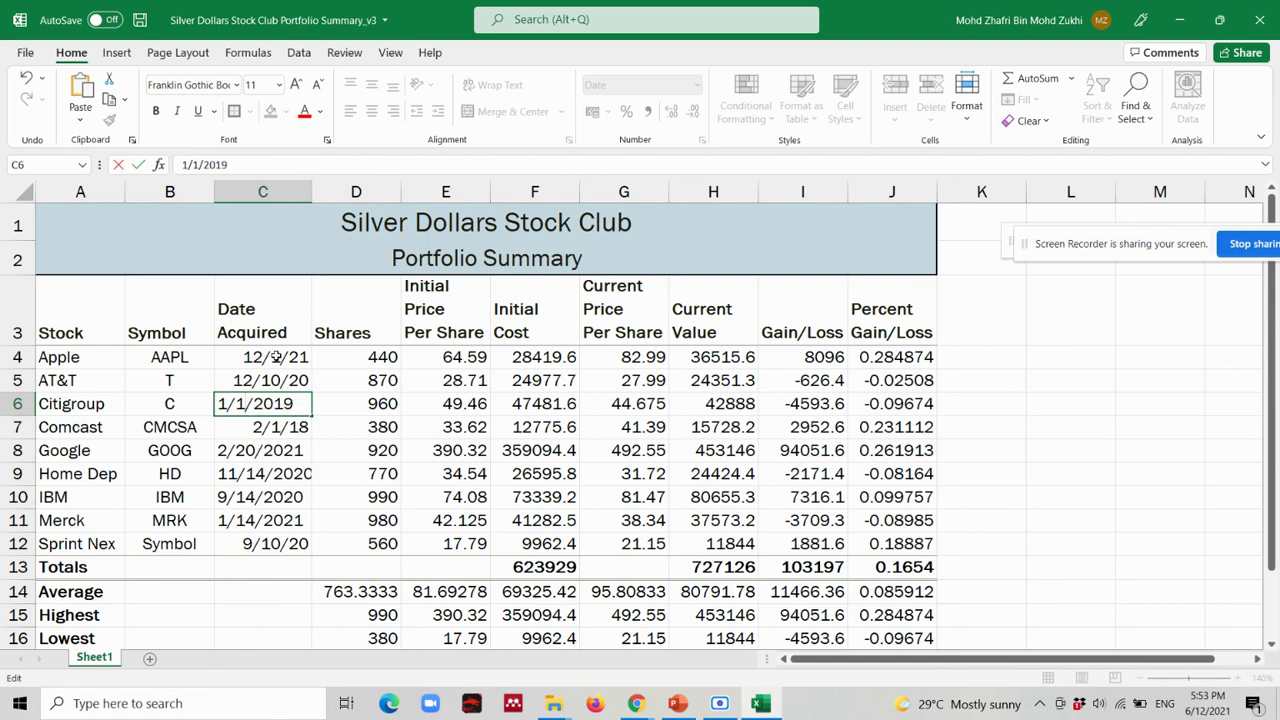
{"action": "type", "text": "0"}
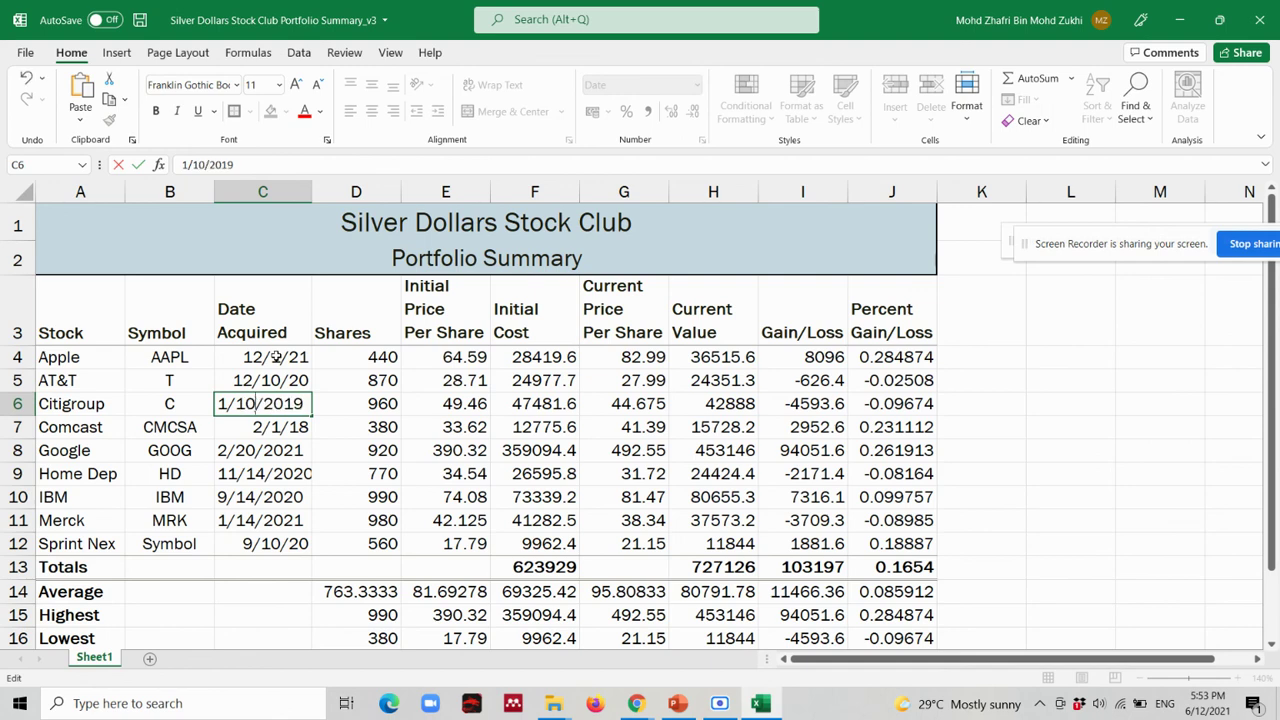
{"action": "key", "text": "Return"}
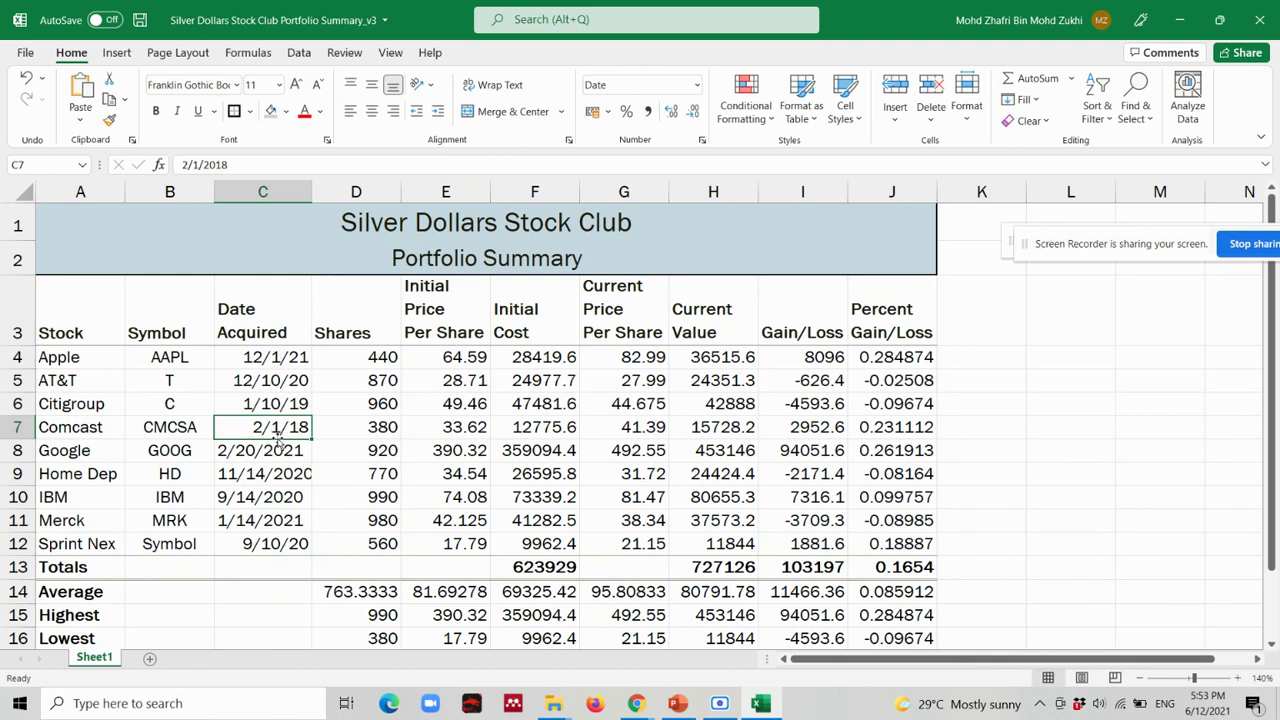
{"action": "left_click", "coordinate": [278, 447]}
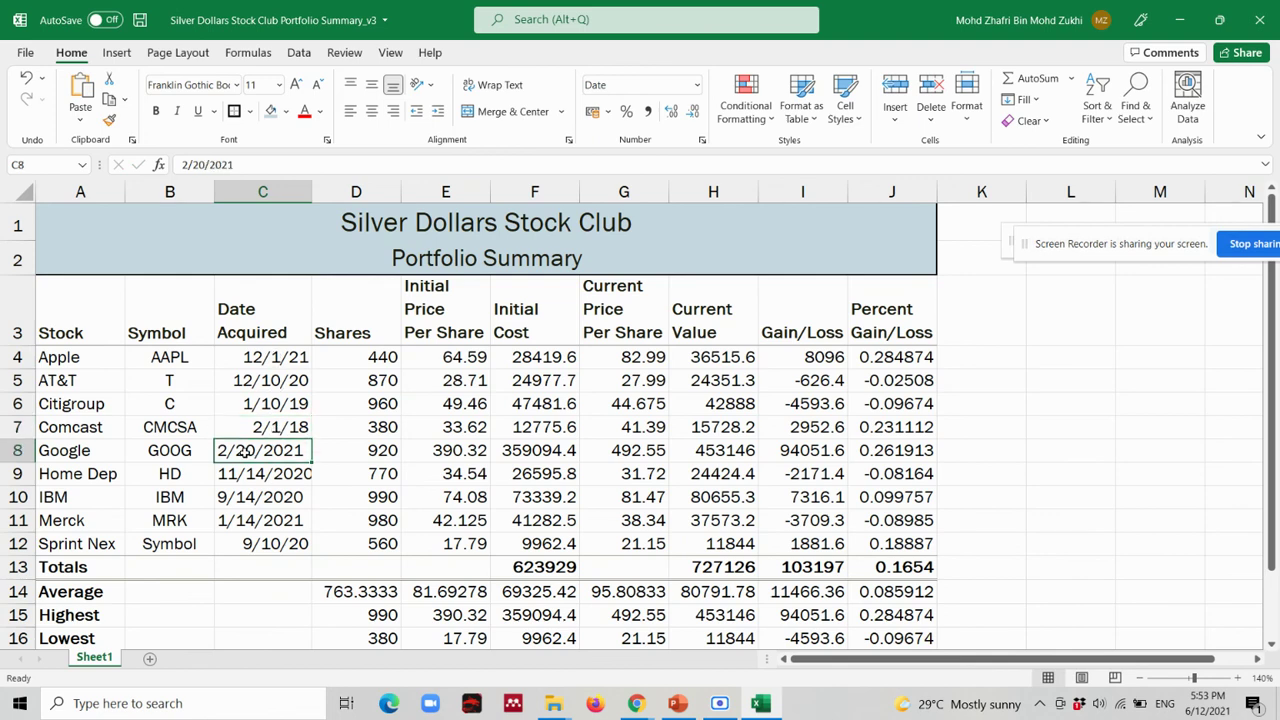
{"action": "double_click", "coordinate": [248, 452]}
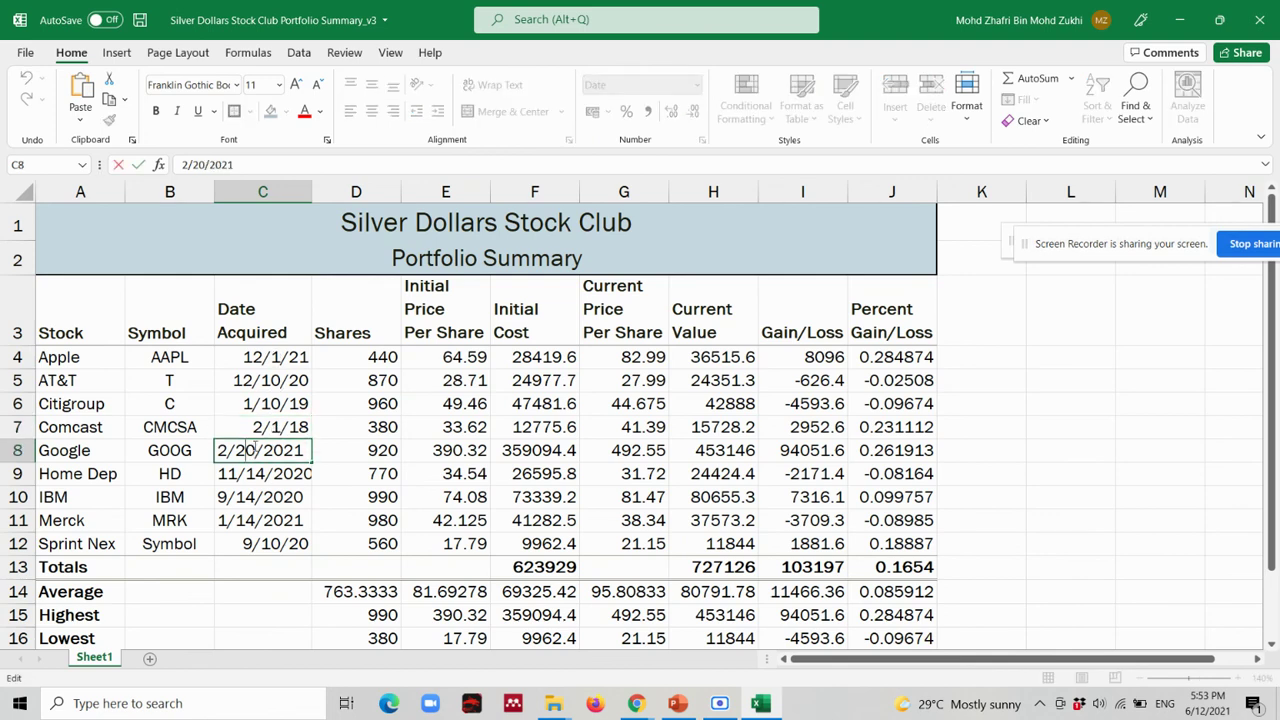
{"action": "key", "text": "BackSpace"}
{"action": "type", "text": "1"}
{"action": "key", "text": "Return"}
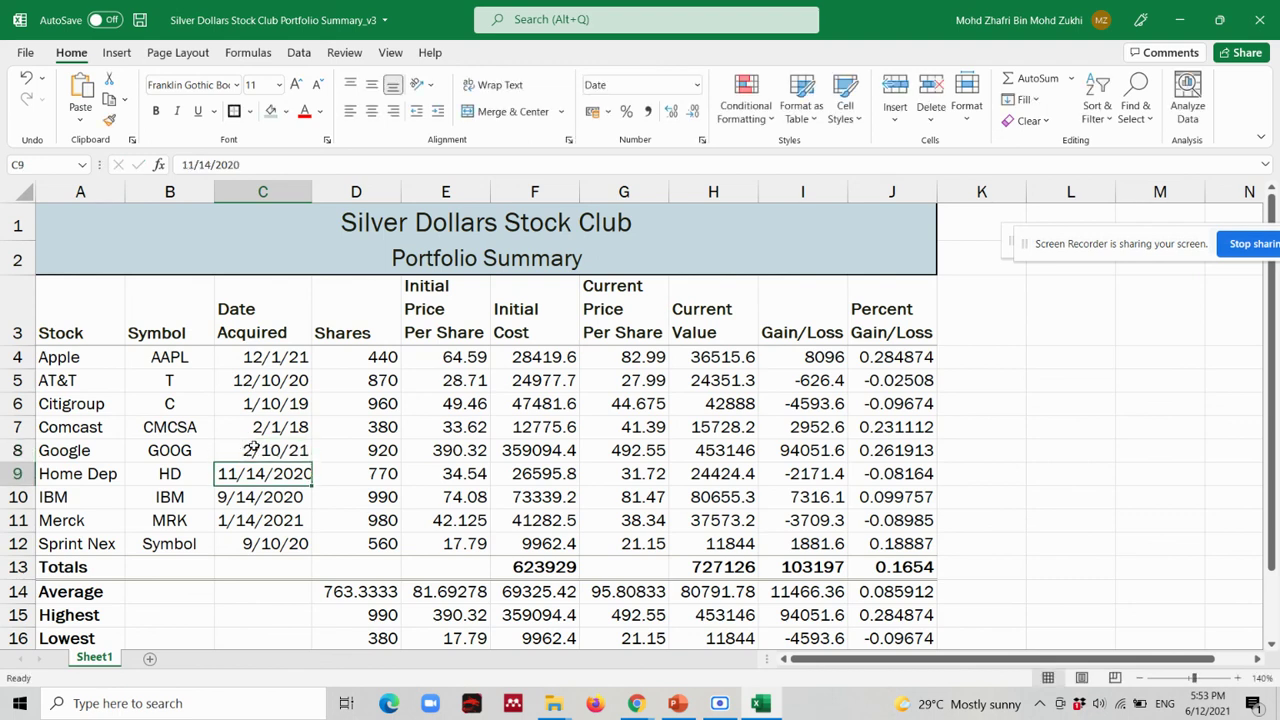
Change the Home Depot, IBM and Merck dates to 11/10/2020, 9/10/2020 and 1/10/2021.
{"action": "double_click", "coordinate": [260, 473]}
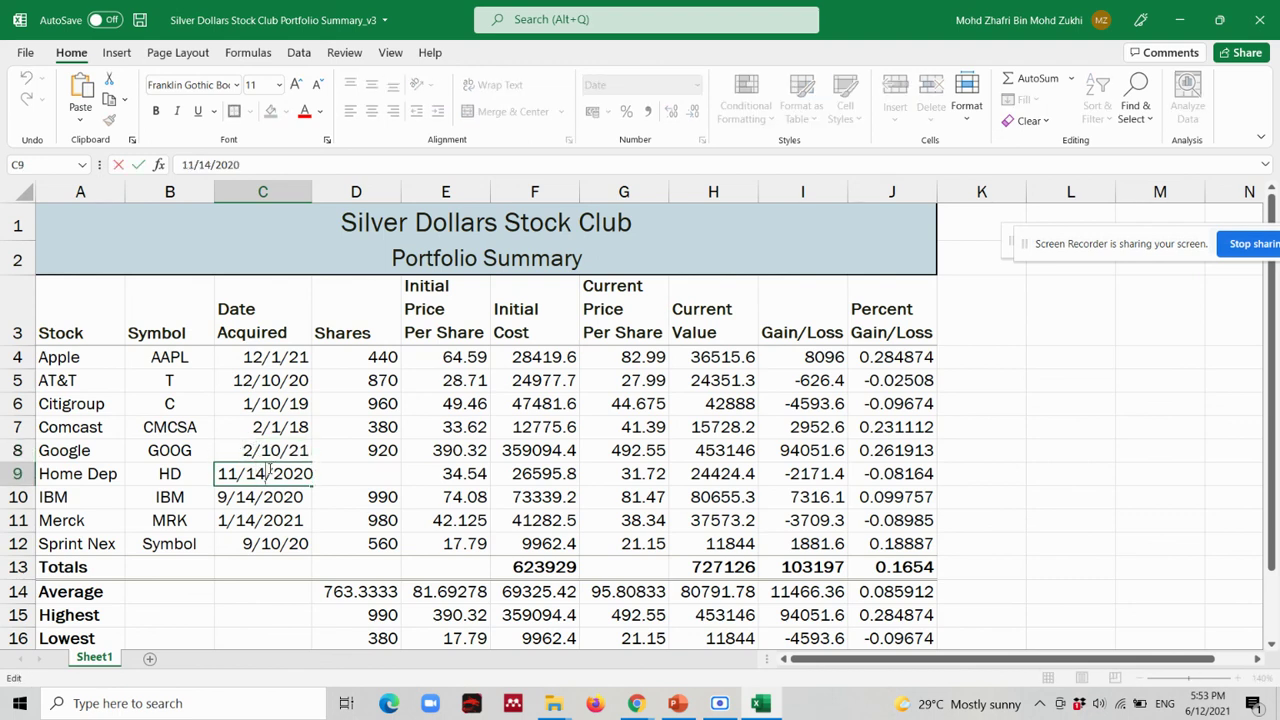
{"action": "key", "text": "BackSpace"}
{"action": "type", "text": "0"}
{"action": "key", "text": "Return"}
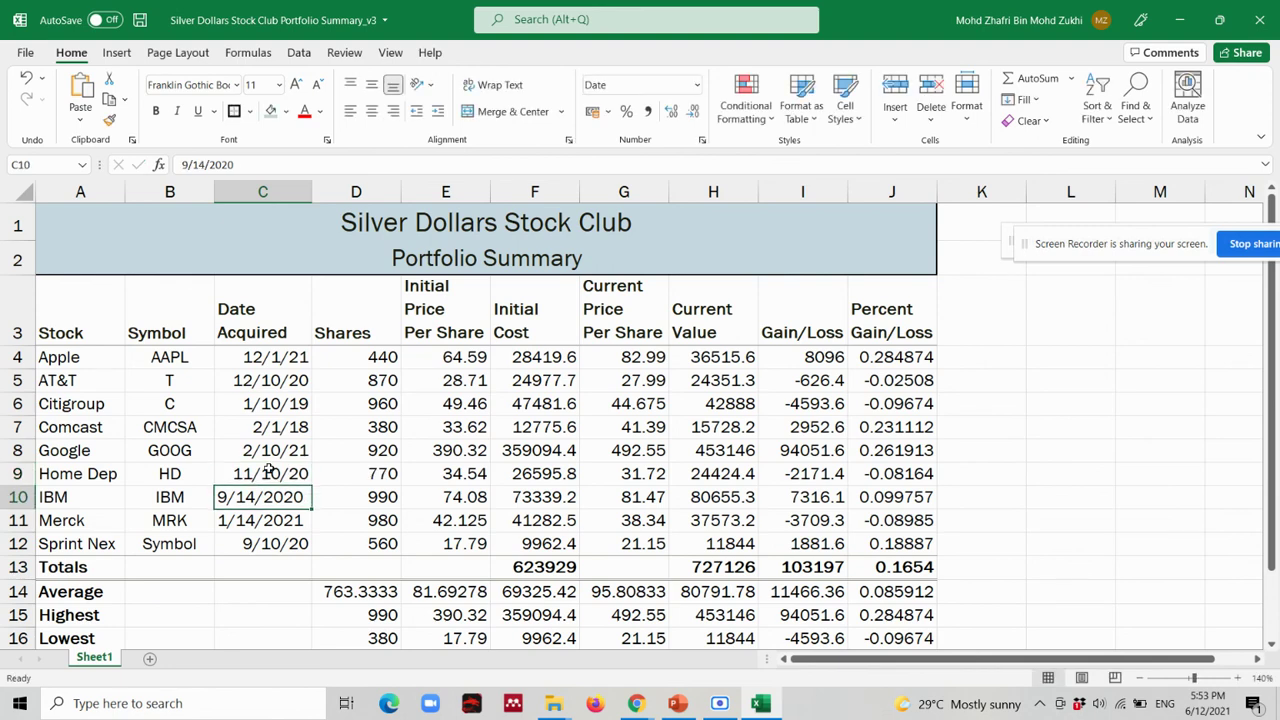
{"action": "double_click", "coordinate": [257, 492]}
{"action": "key", "text": "BackSpace"}
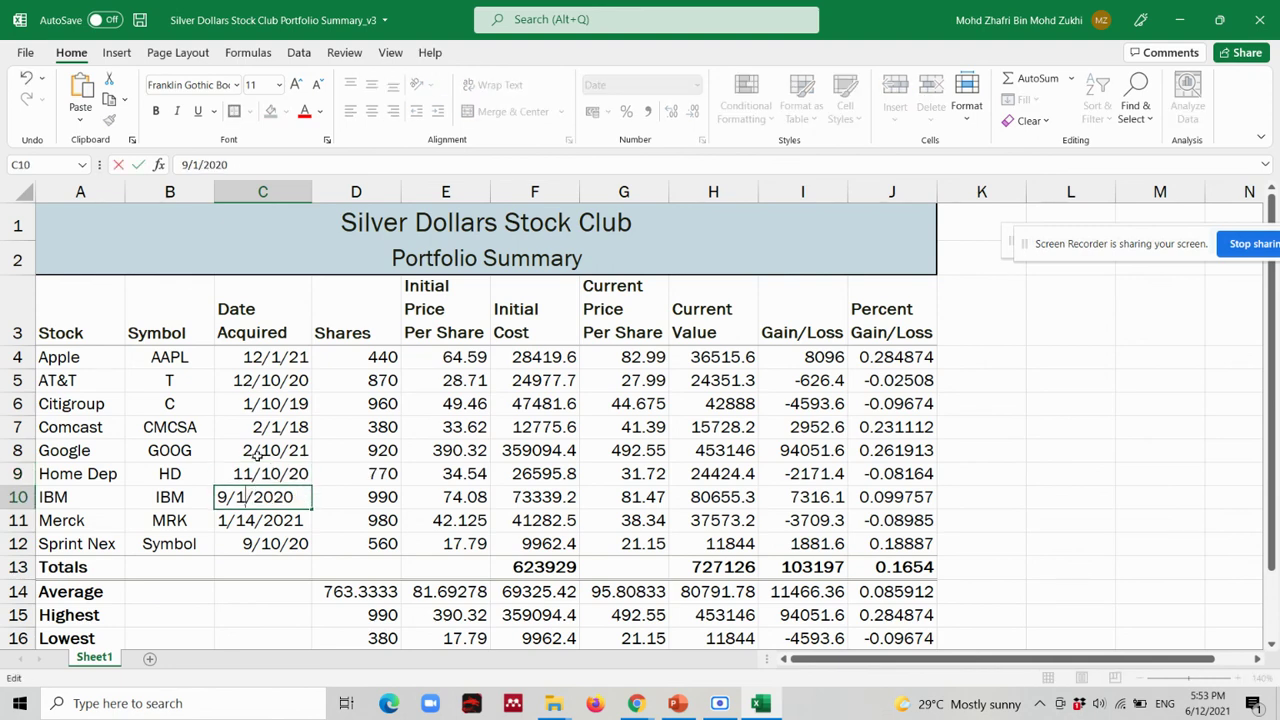
{"action": "type", "text": "0"}
{"action": "key", "text": "Return"}
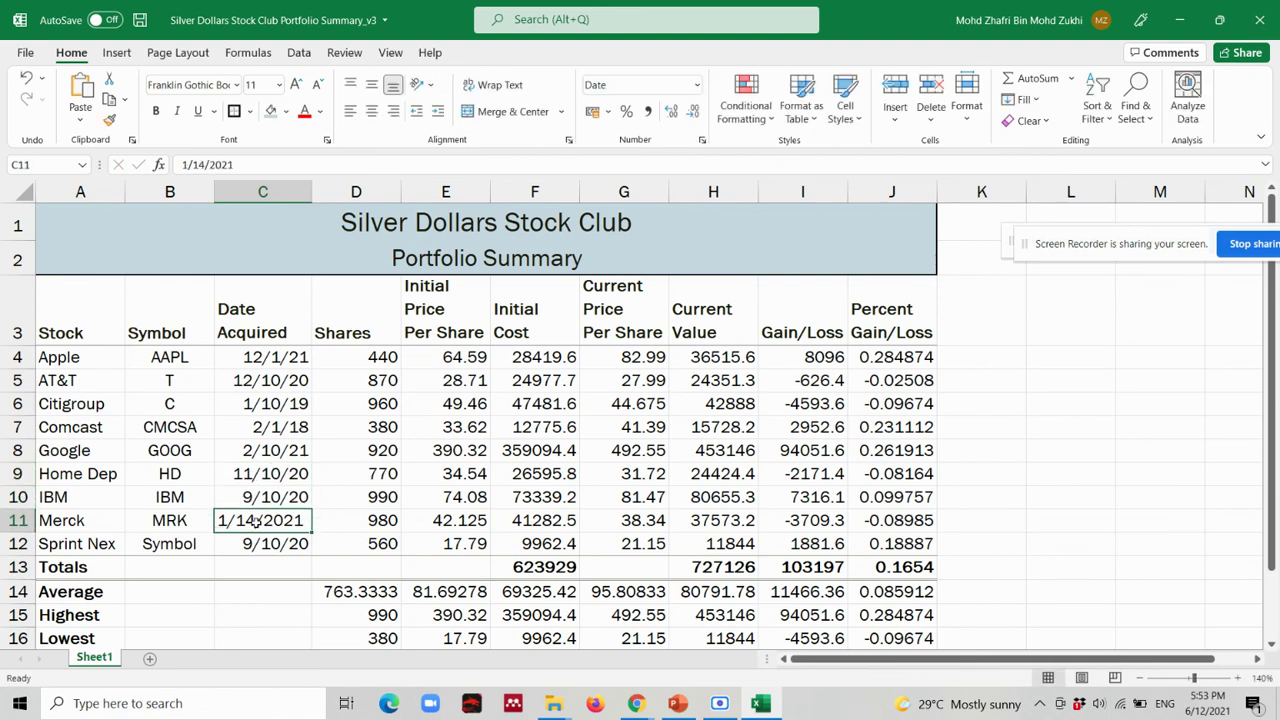
{"action": "double_click", "coordinate": [256, 520]}
{"action": "key", "text": "BackSpace"}
{"action": "type", "text": "0"}
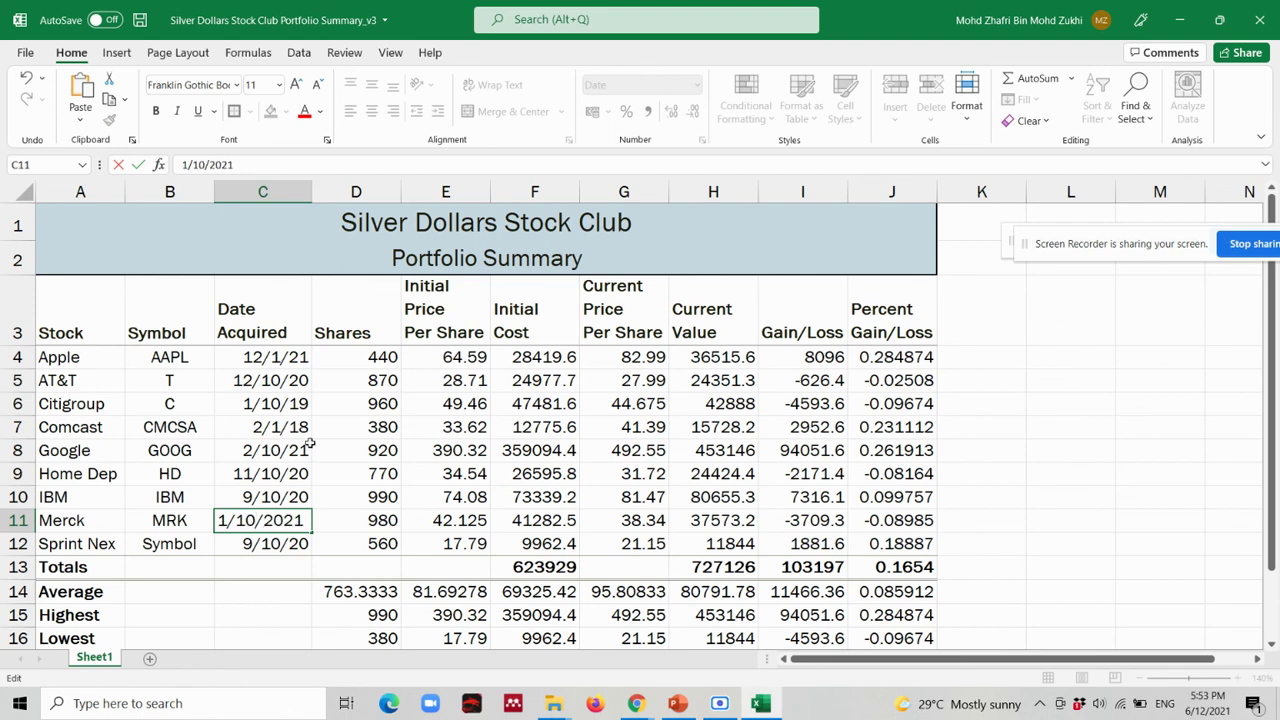
{"action": "key", "text": "Return"}
{"action": "left_click_drag", "start_coordinate": [280, 364], "coordinate": [285, 546]}
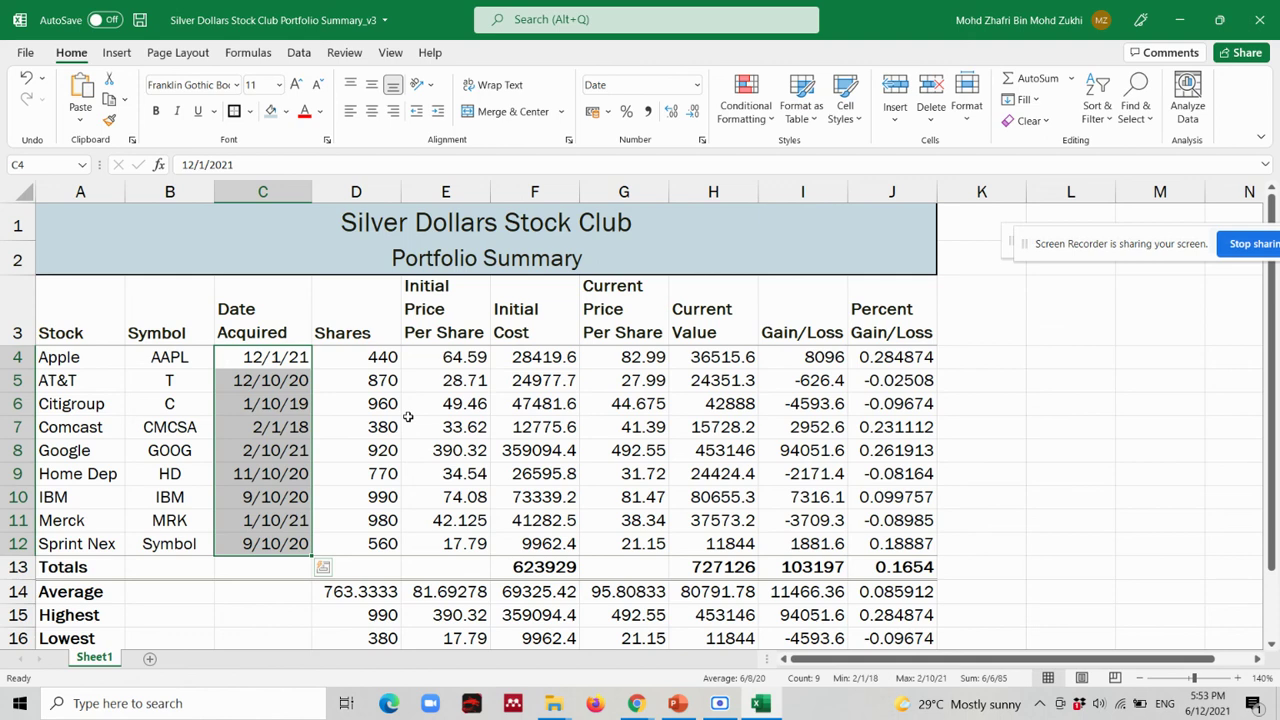
{"action": "left_click", "coordinate": [678, 703]}
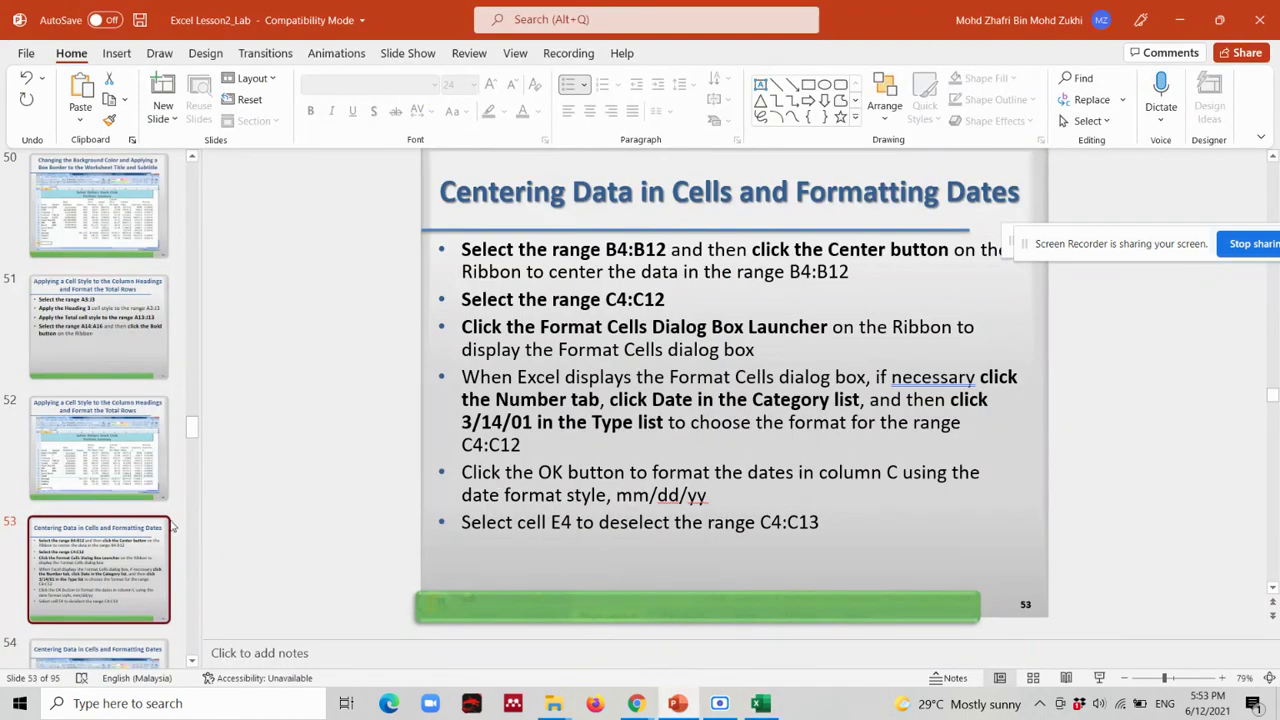
Review slides 54 and 55, ending on slide 54's finished worksheet picture.
{"action": "scroll", "coordinate": [108, 620], "scroll_direction": "down", "scroll_amount": 1}
{"action": "left_click", "coordinate": [108, 620]}
{"action": "left_click", "coordinate": [113, 470]}
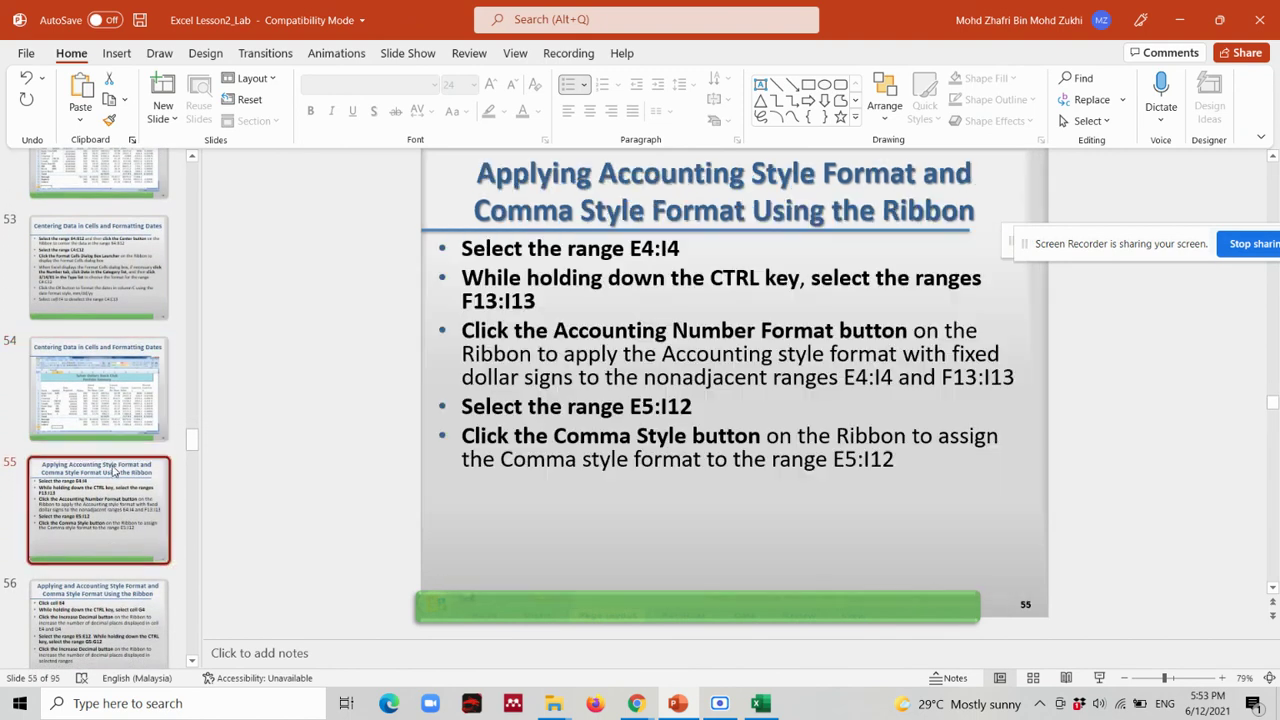
{"action": "scroll", "coordinate": [113, 470], "scroll_direction": "up", "scroll_amount": 1}
{"action": "left_click", "coordinate": [113, 468]}
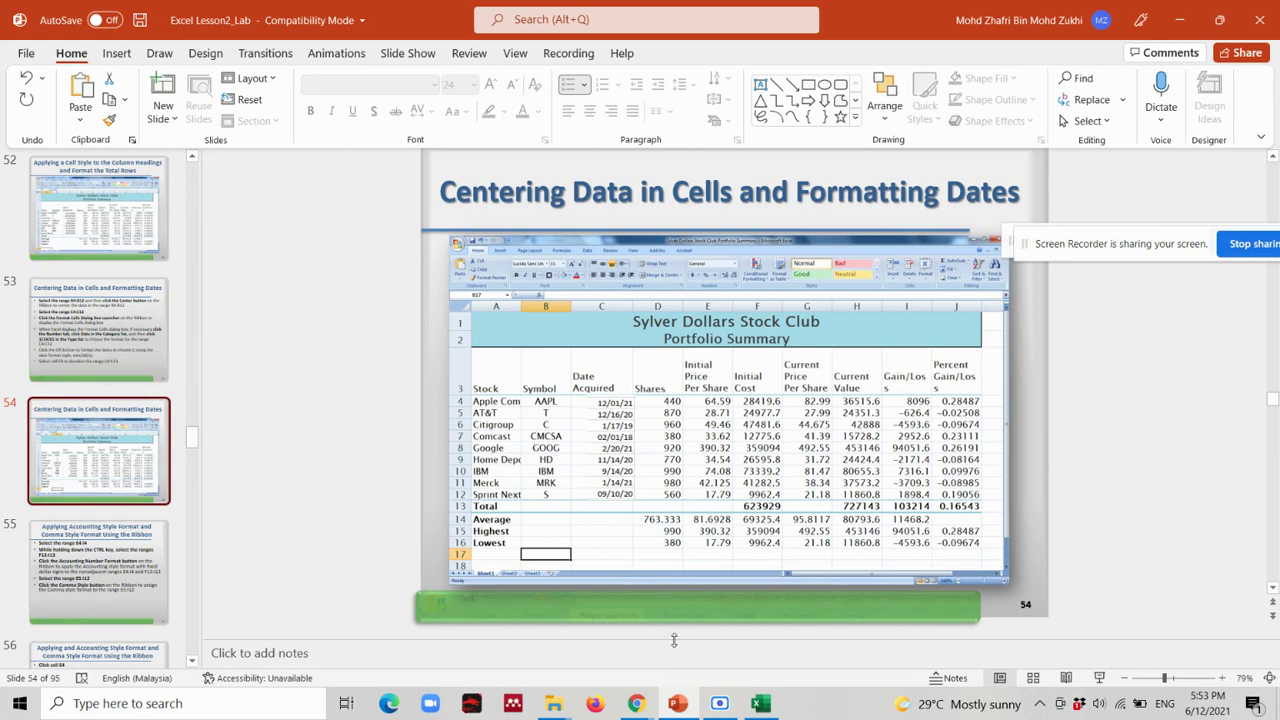
Return to the workbook and save Silver Dollars Stock Club Portfolio Summary_v3.
{"action": "left_click", "coordinate": [636, 703]}
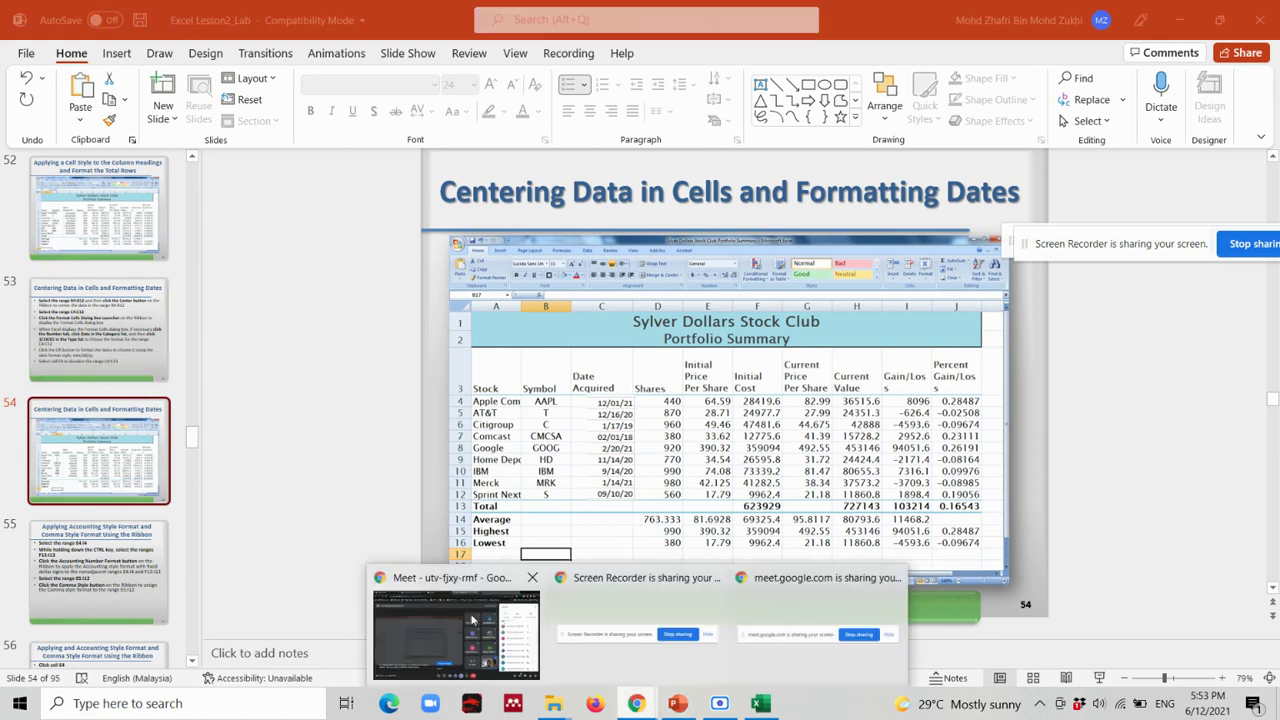
{"action": "left_click", "coordinate": [457, 625]}
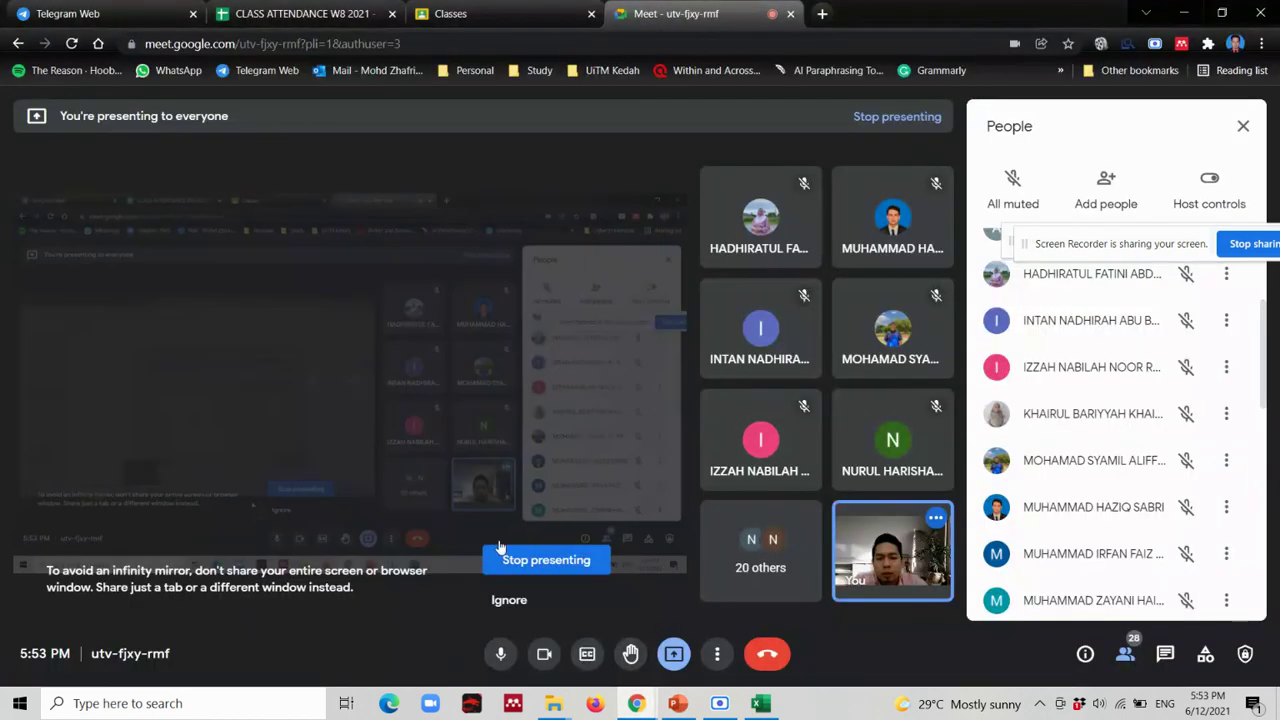
{"action": "left_click", "coordinate": [760, 703]}
{"action": "left_click", "coordinate": [140, 19]}
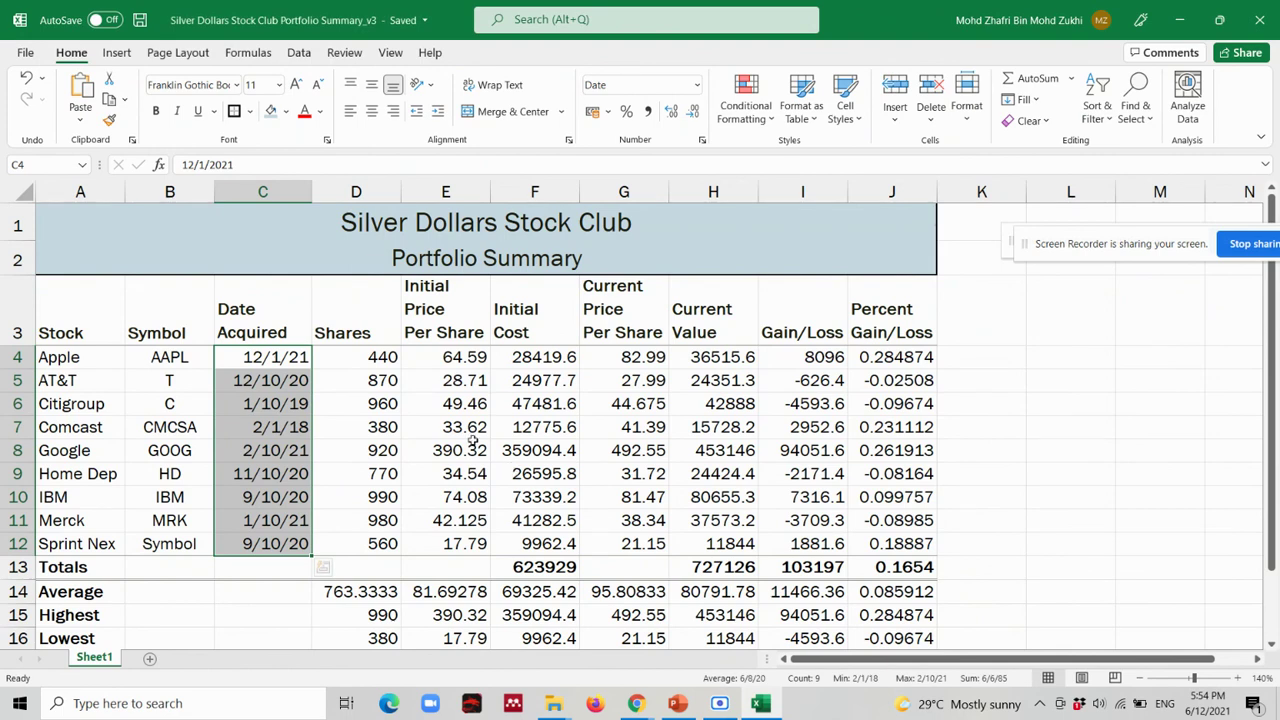
Save the stock club portfolio workbook, then return to PowerPoint slide 54 on centering data and formatting dates.
{"action": "left_click", "coordinate": [140, 19]}
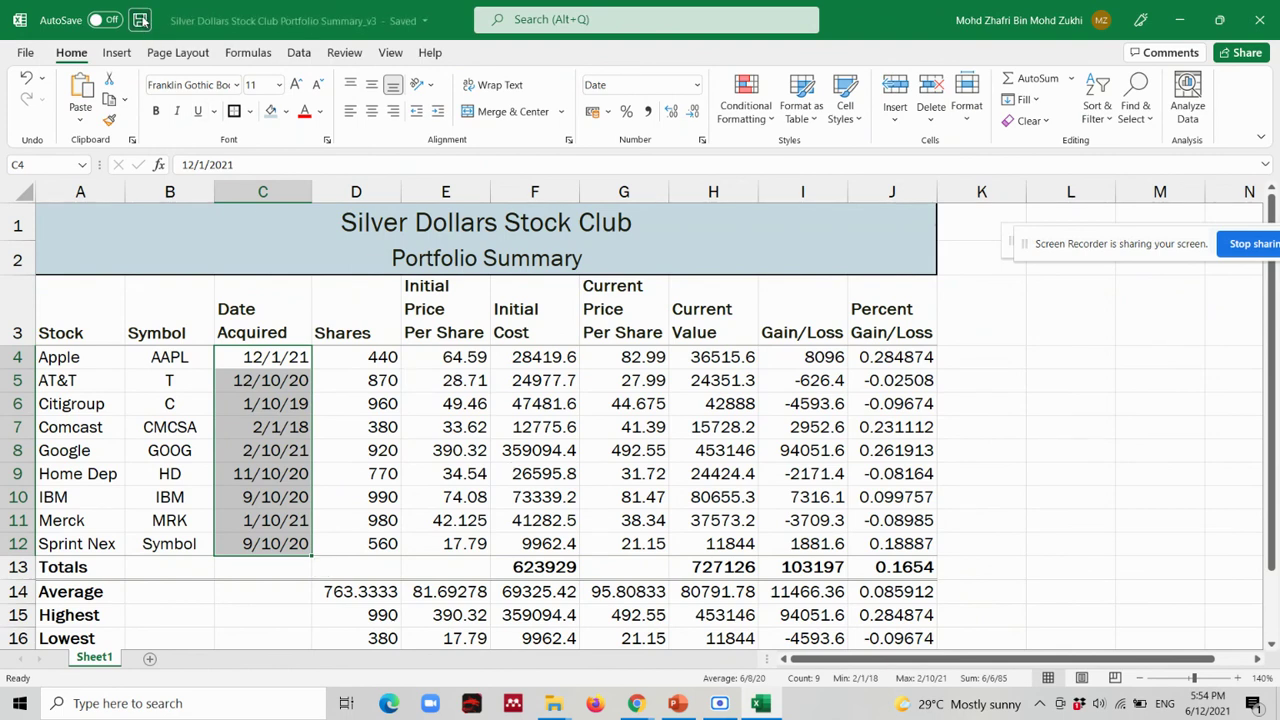
{"action": "left_click", "coordinate": [140, 19]}
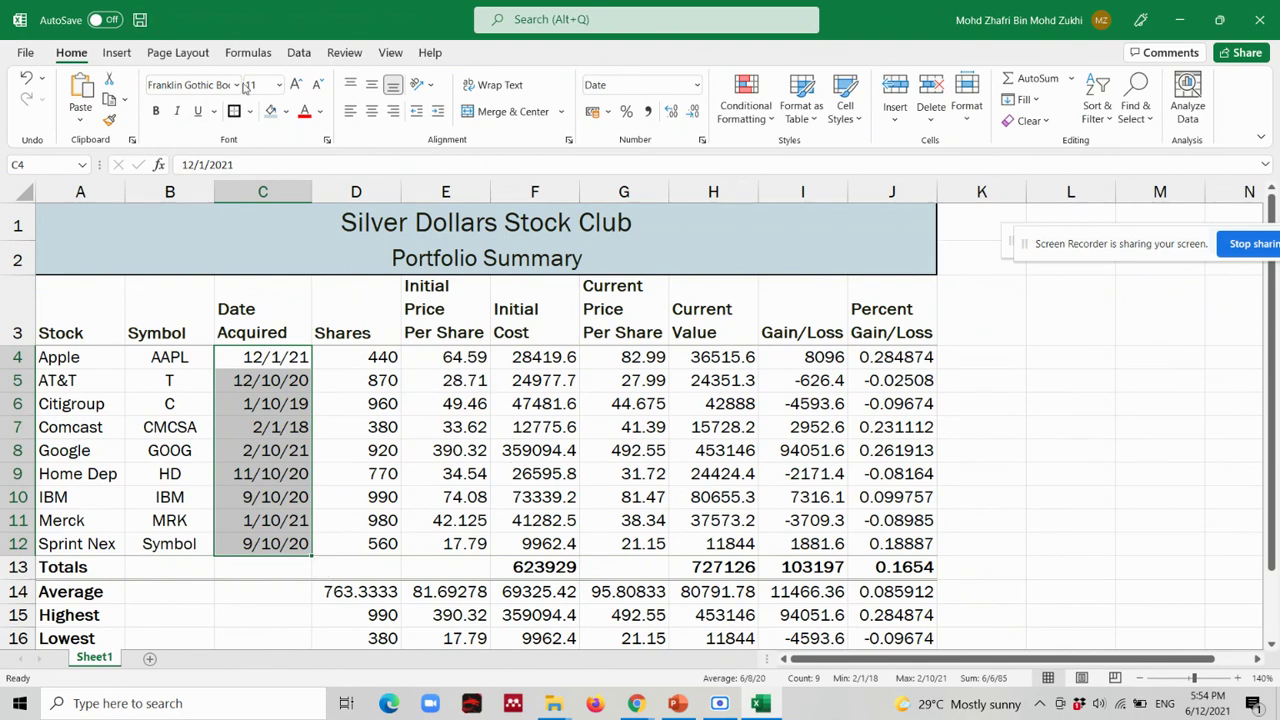
{"action": "left_click", "coordinate": [678, 703]}
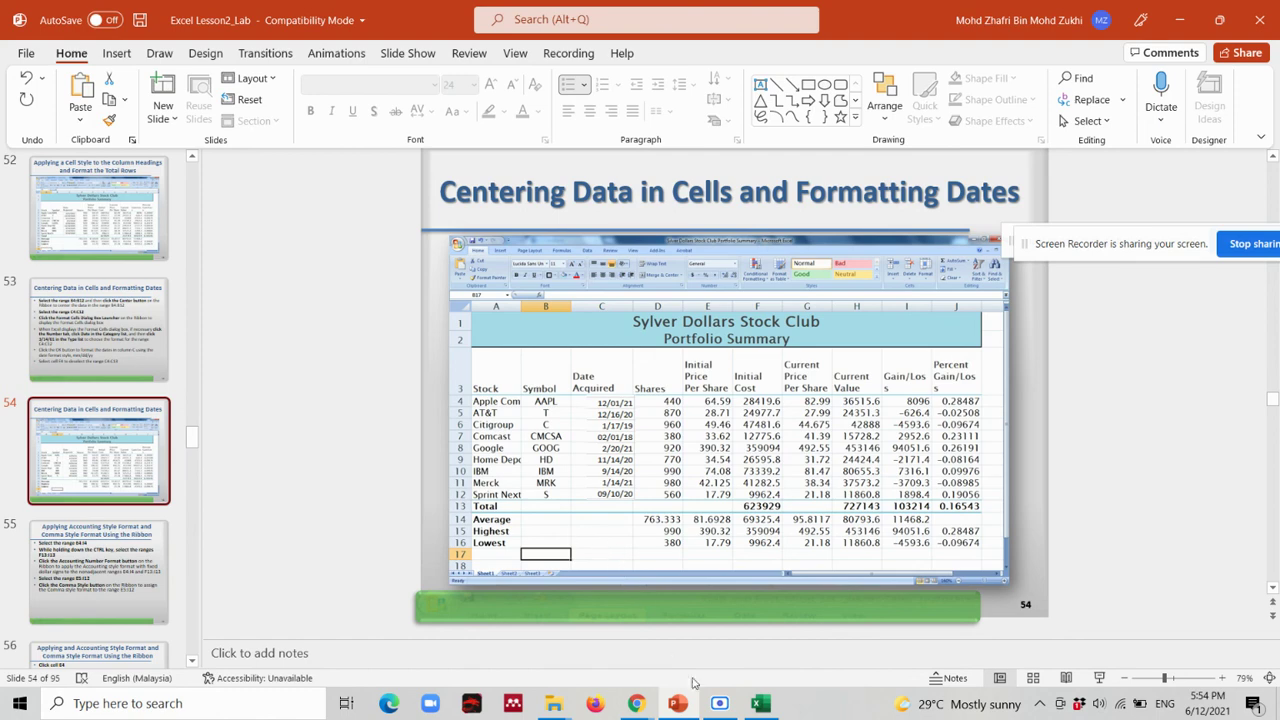
Bring the Google Meet call up via Chrome's preview, then open the Screen Recorder window.
{"action": "mouse_move", "coordinate": [654, 712]}
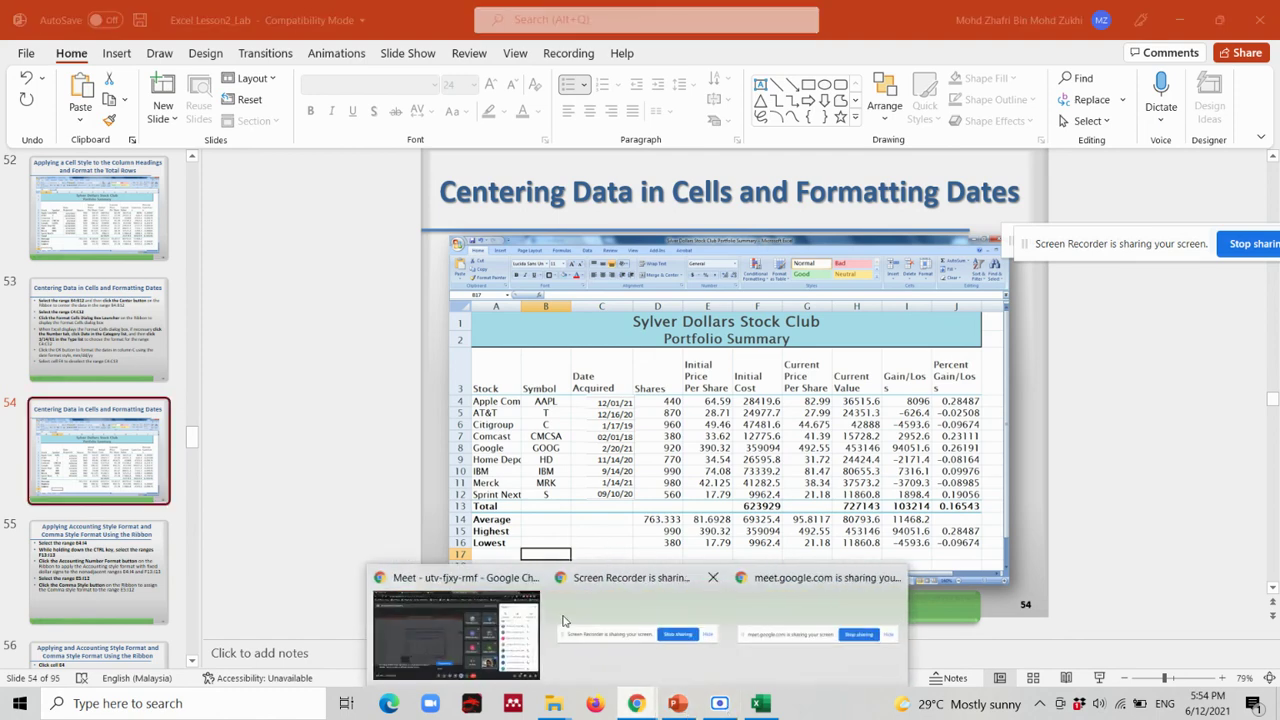
{"action": "left_click", "coordinate": [445, 615]}
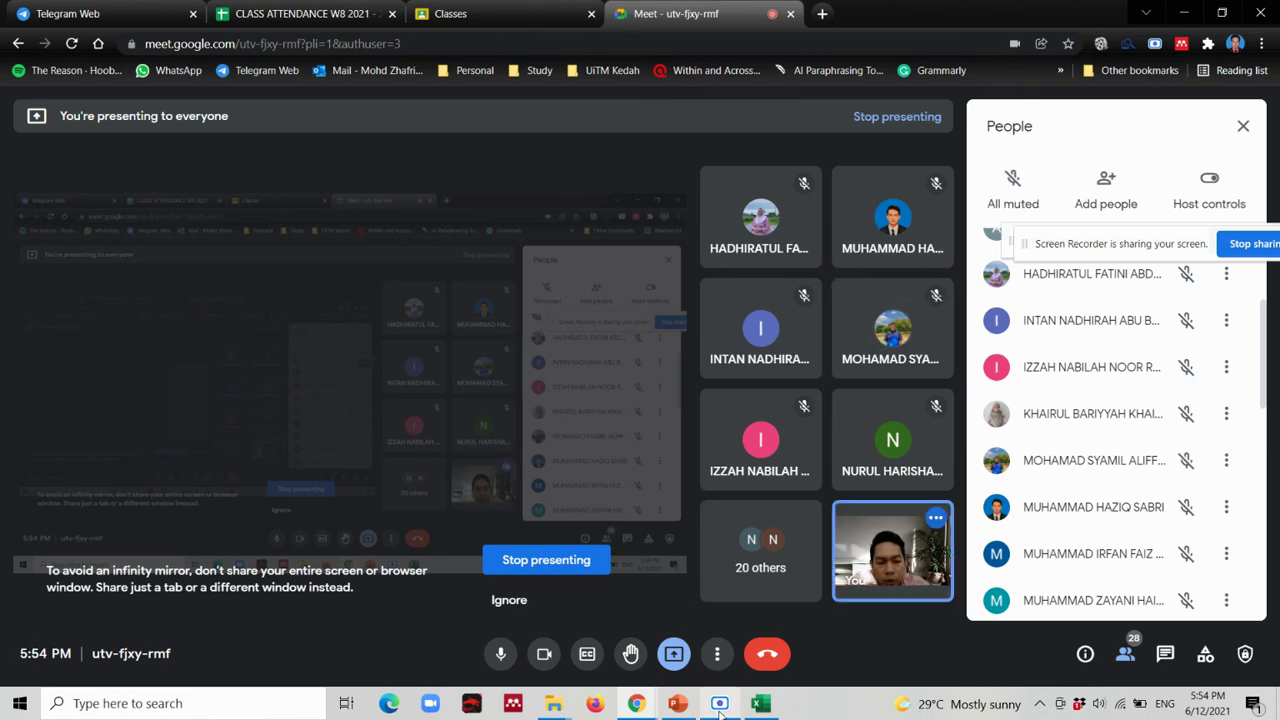
{"action": "mouse_move", "coordinate": [720, 708]}
{"action": "left_click", "coordinate": [720, 630]}
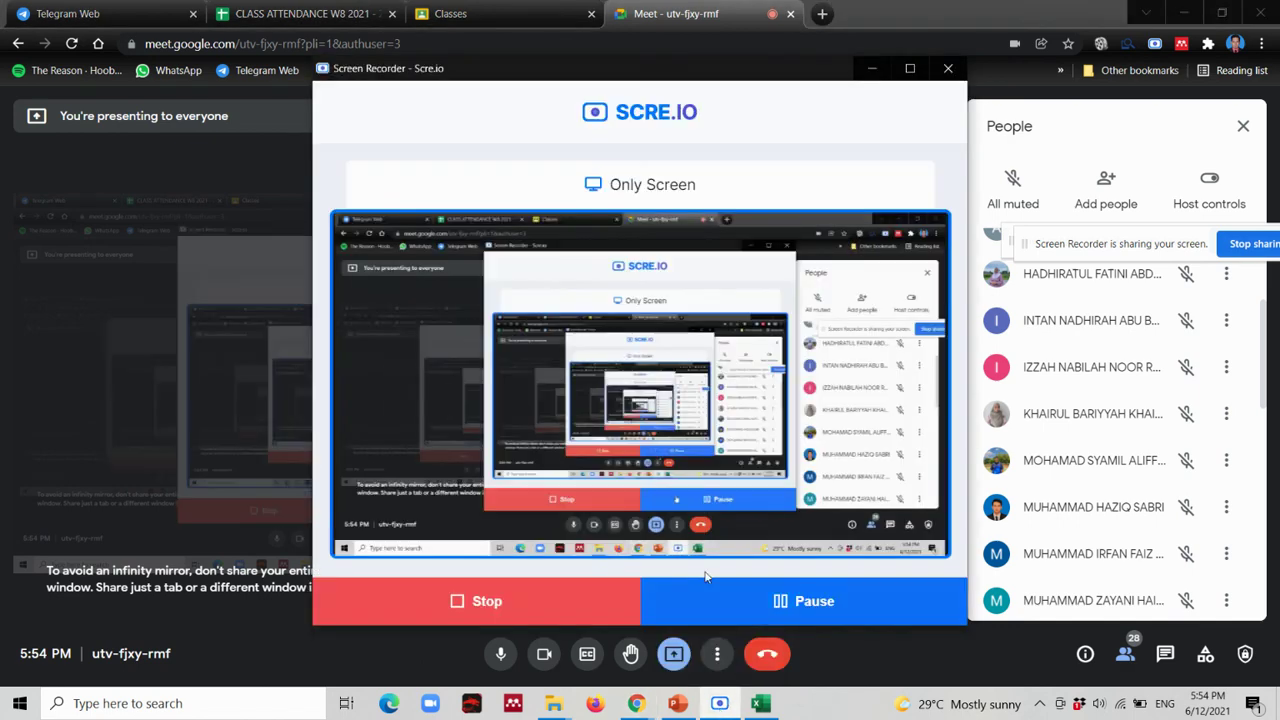